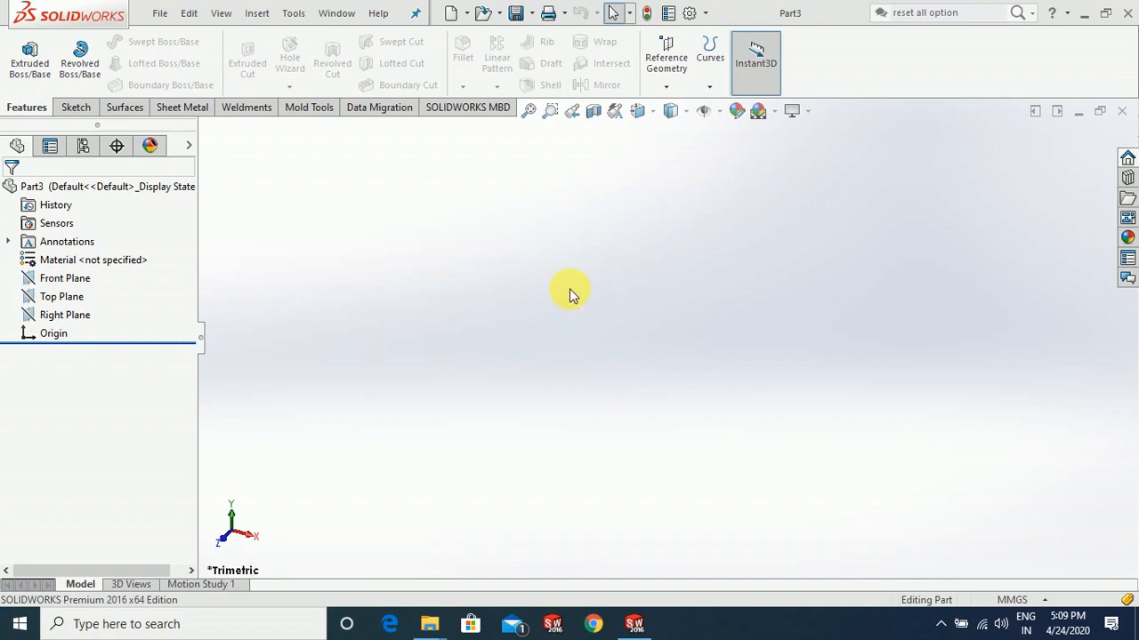
# Start a sketch on the Front Plane and draw a horizontal centerline about 93 mm long from the origin
pyautogui.click(79, 282)
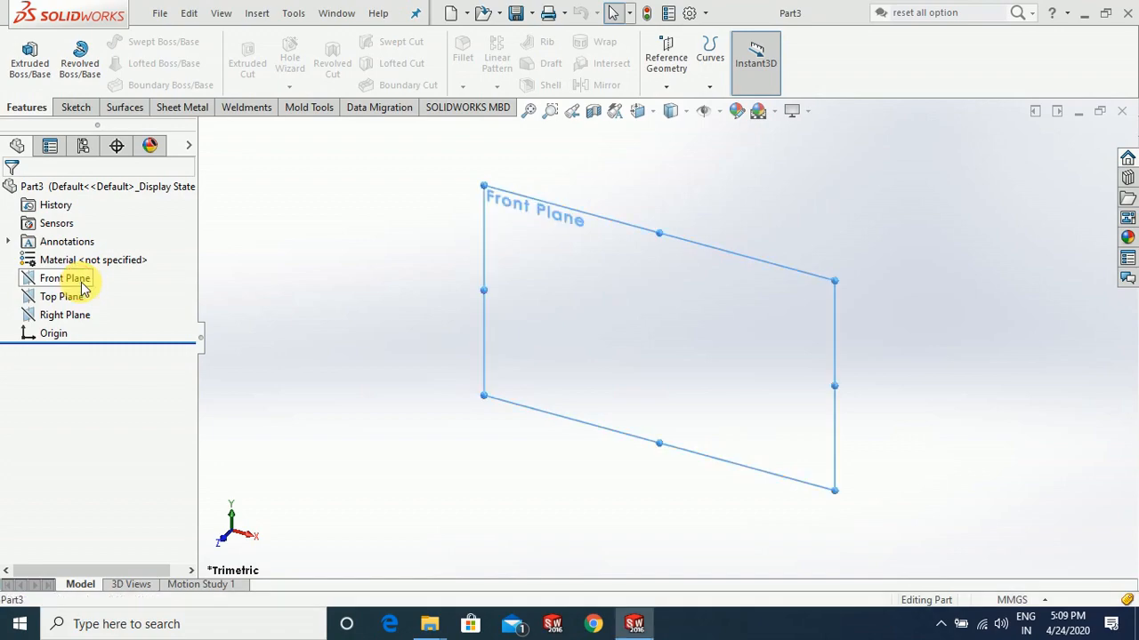
pyautogui.click(89, 254)
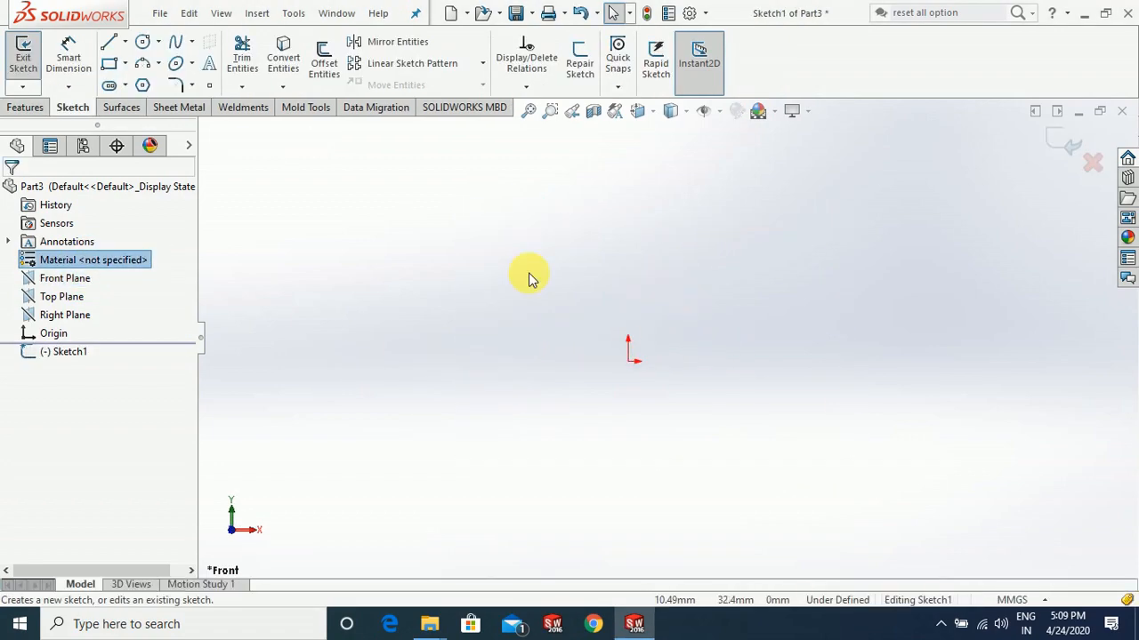
pyautogui.click(125, 42)
pyautogui.click(133, 81)
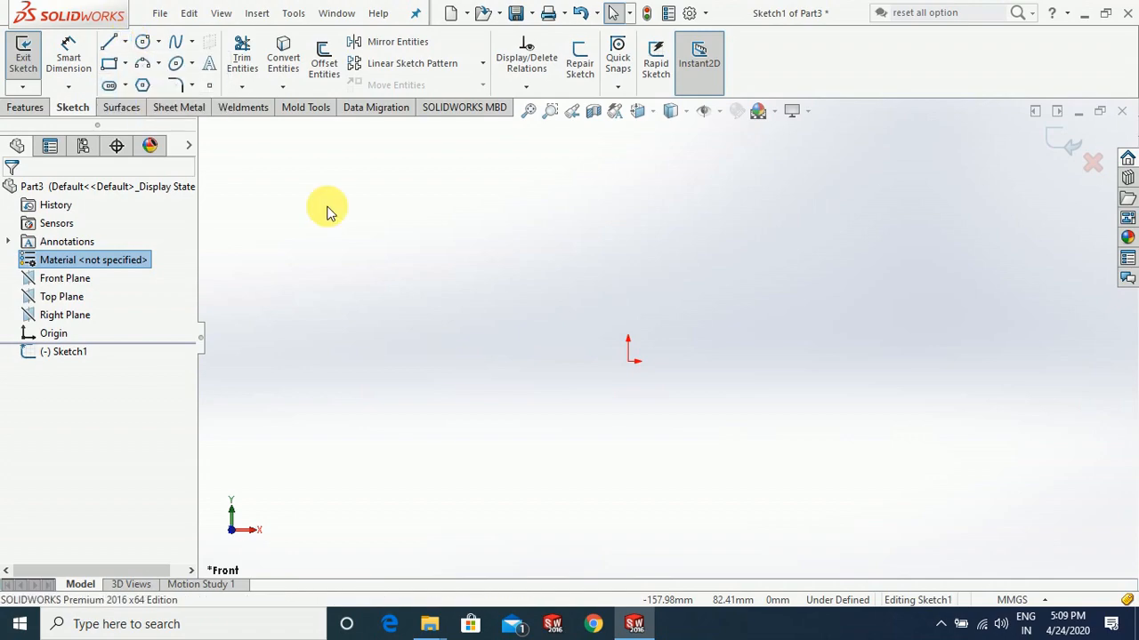
pyautogui.click(633, 364)
pyautogui.click(859, 362)
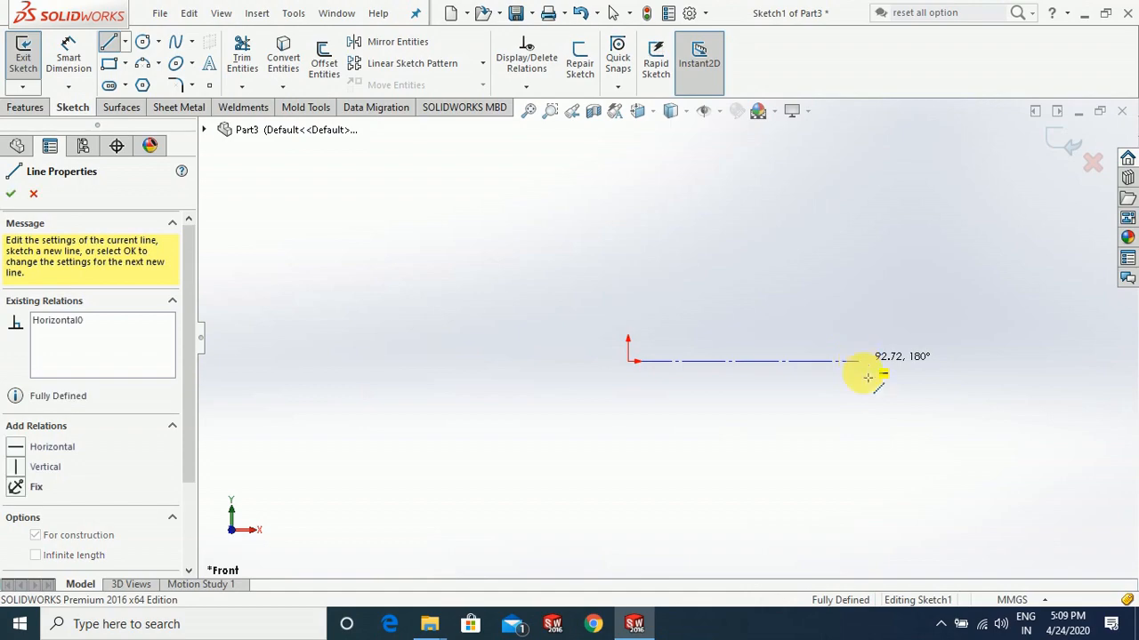
pyautogui.press('Escape')
# Dimension the horizontal centerline's length as 90 mm
pyautogui.click(68, 54)
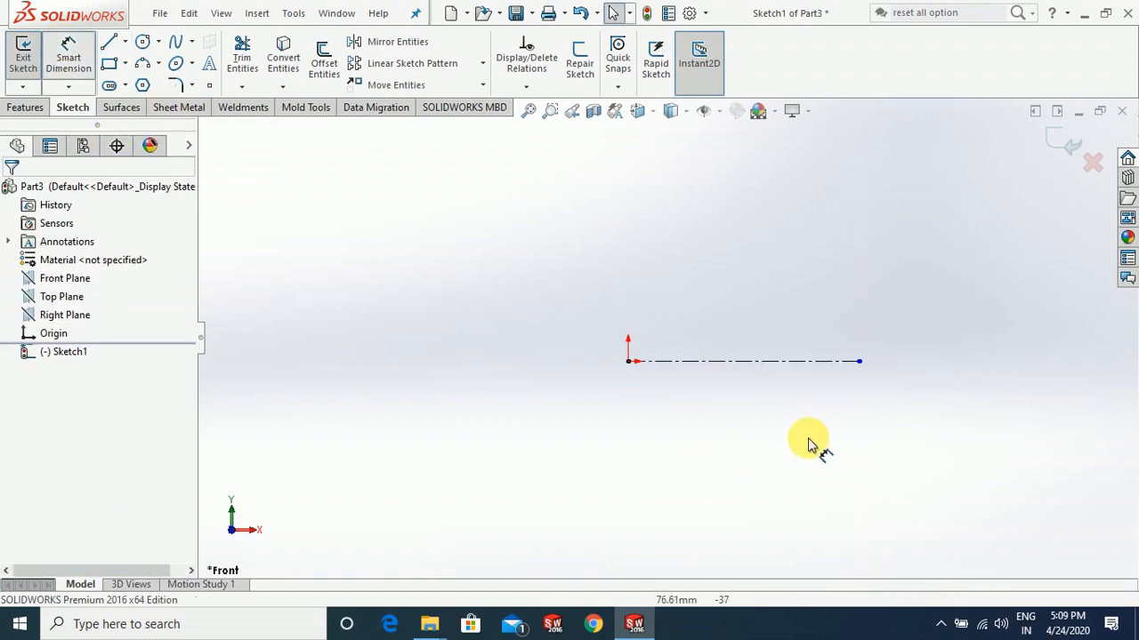
pyautogui.click(774, 436)
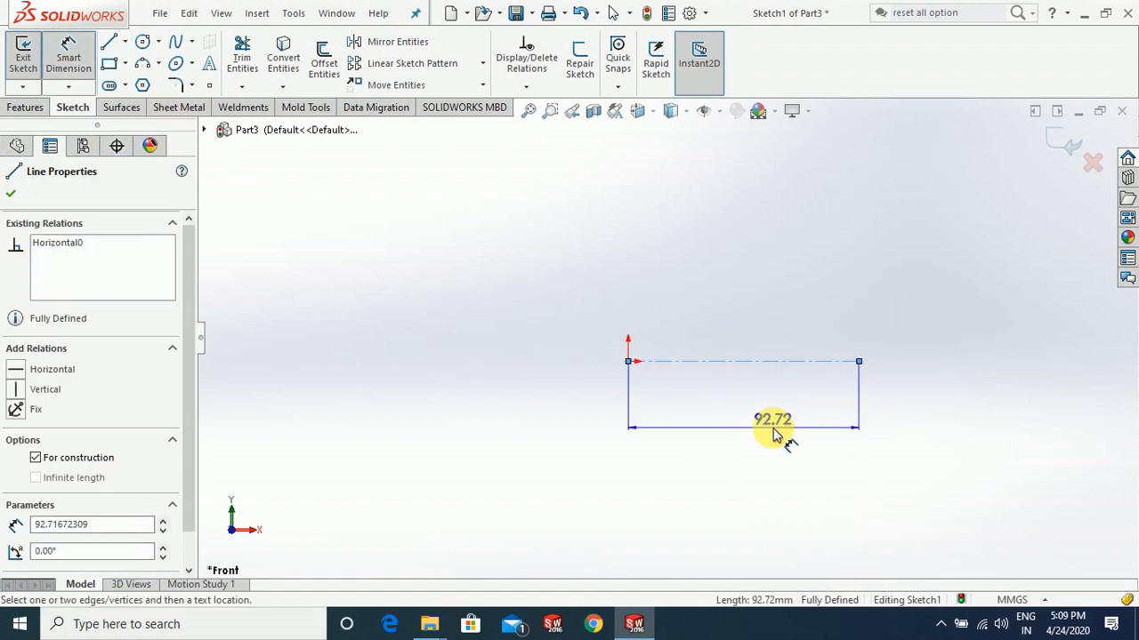
pyautogui.click(773, 436)
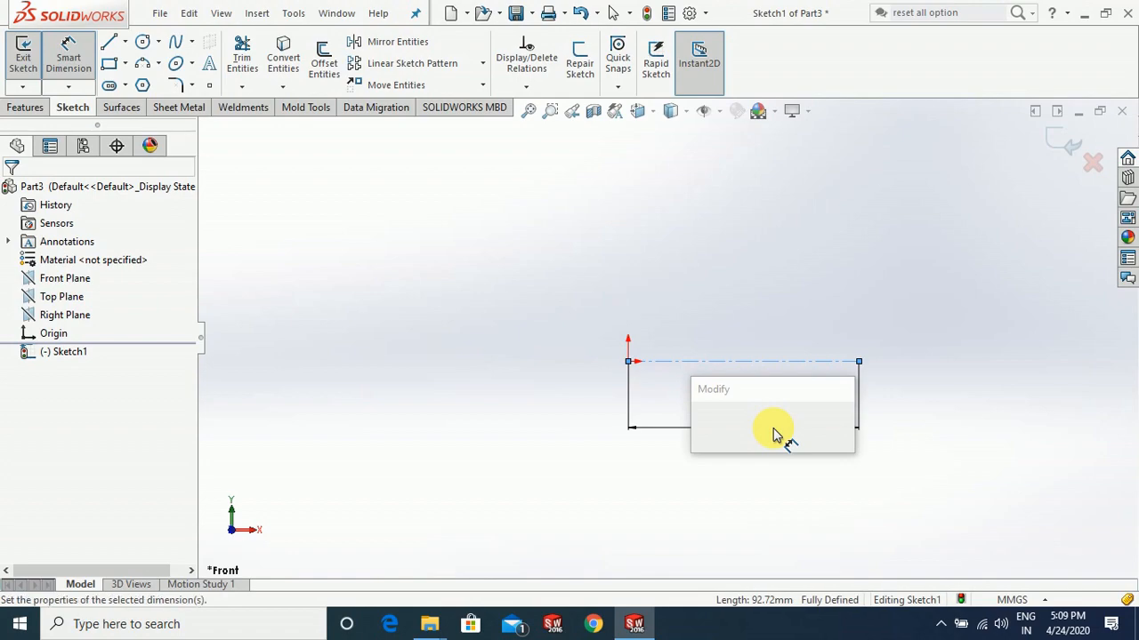
pyautogui.write('90')
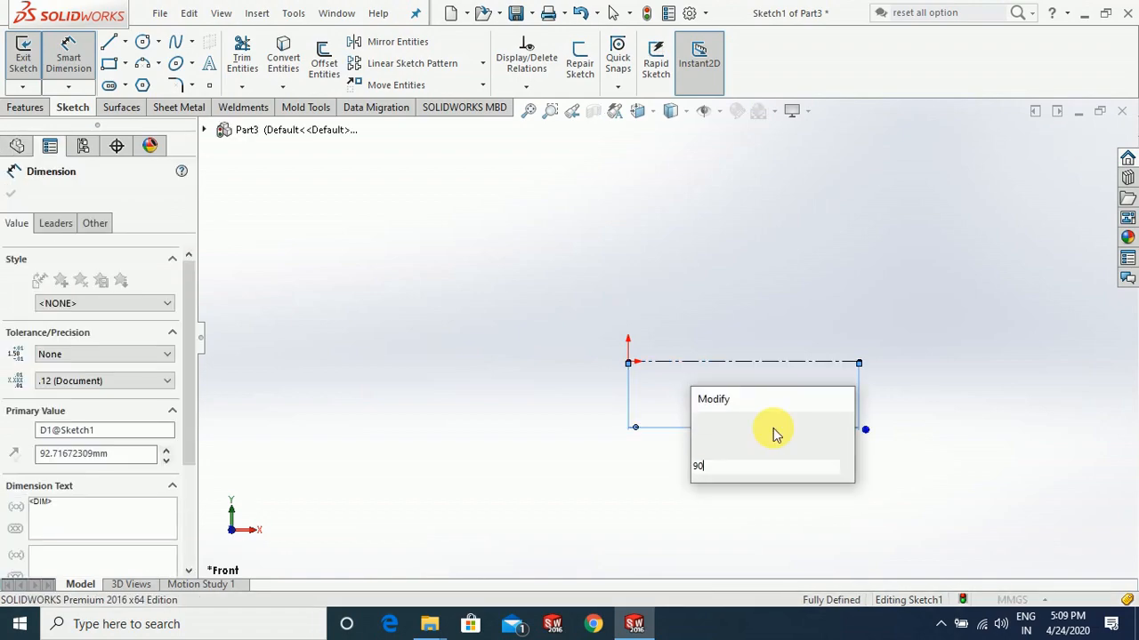
pyautogui.press('Return')
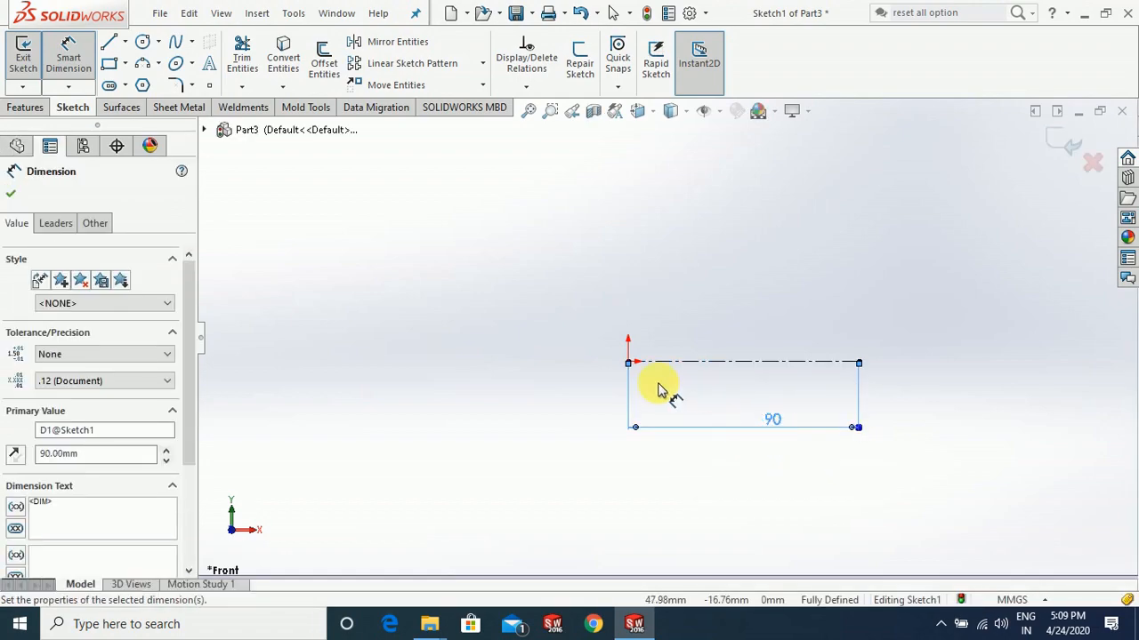
pyautogui.press('Escape')
# Draw a five-point spline from the origin to the centerline's far end, with three interior points about 22 to 30 mm below the centerline
pyautogui.scroll(1, 960, 387)
pyautogui.scroll(-2, 719, 377)
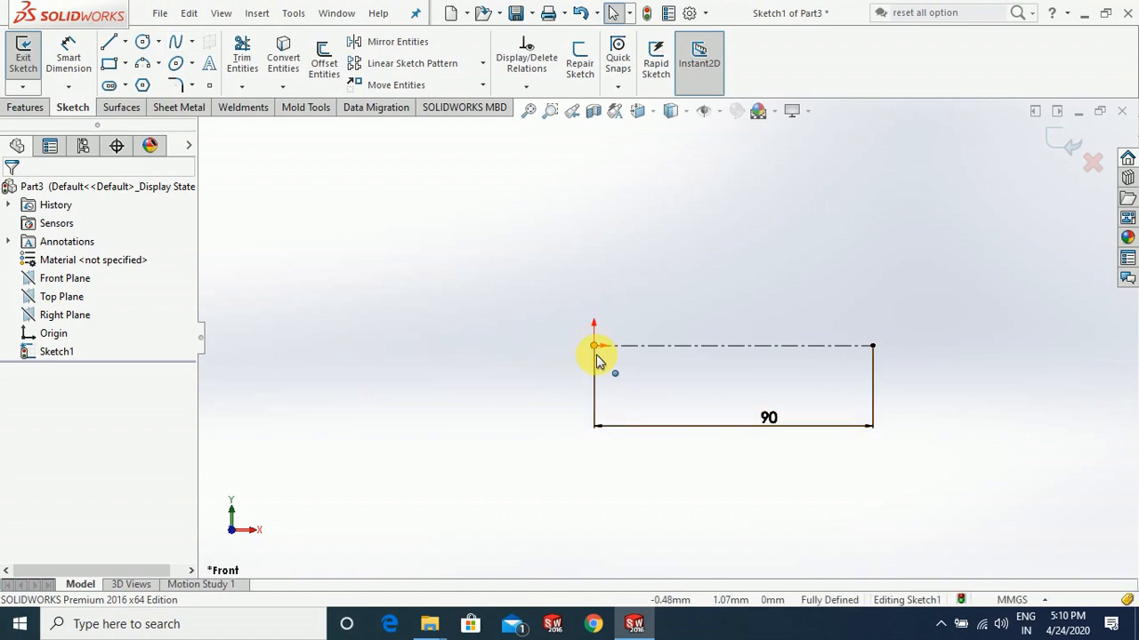
pyautogui.click(179, 44)
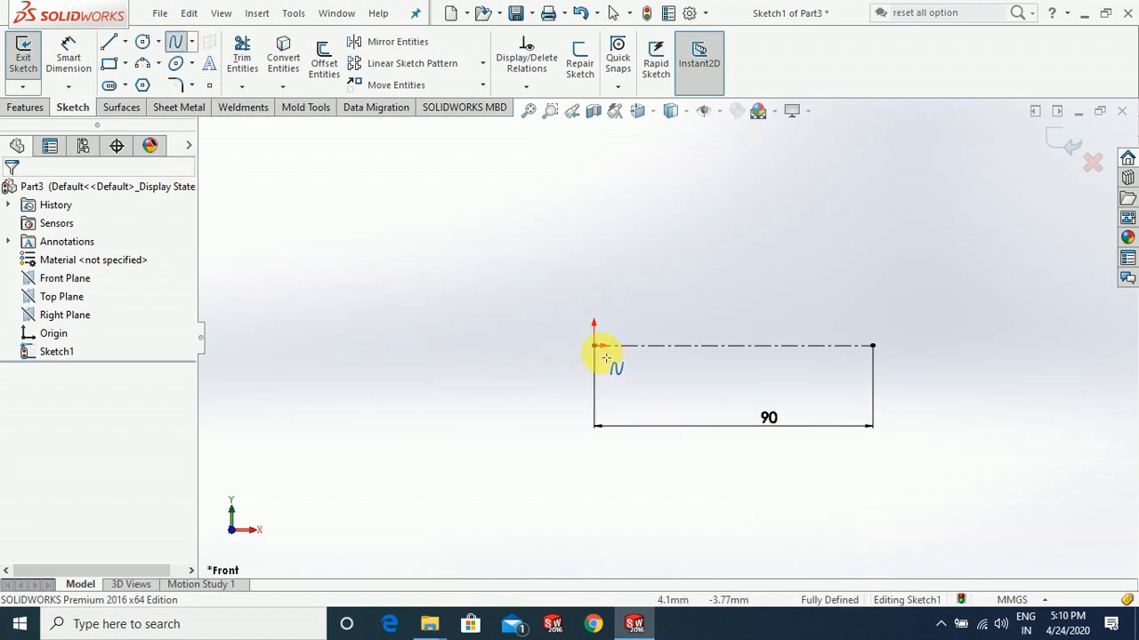
pyautogui.click(664, 439)
pyautogui.click(745, 417)
pyautogui.click(801, 438)
pyautogui.click(871, 346)
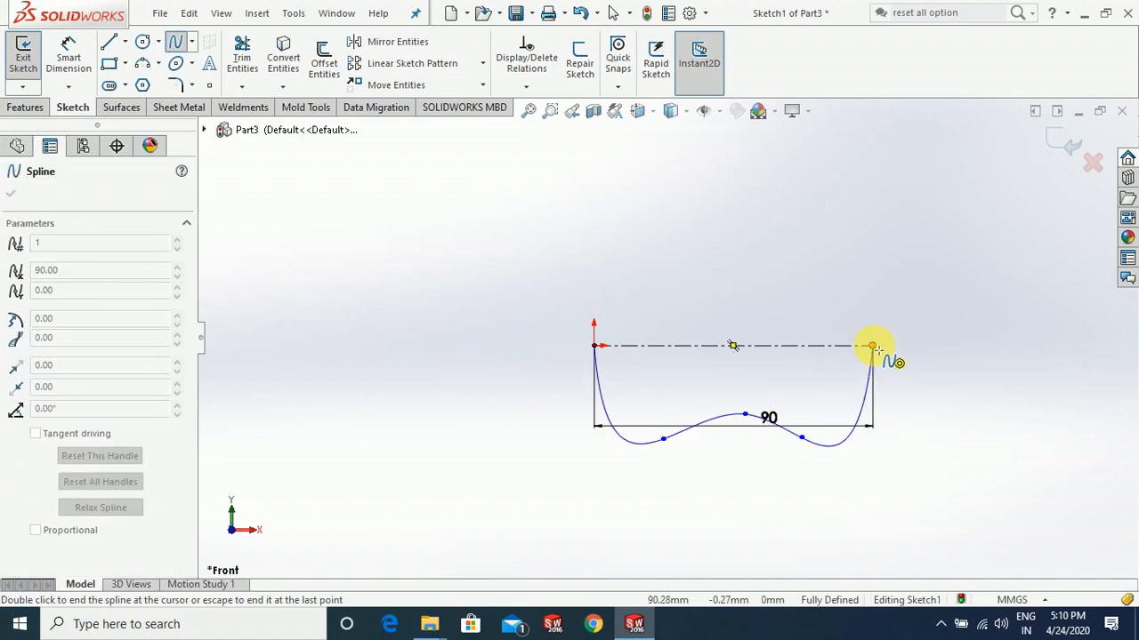
pyautogui.press('Escape')
# Dimension the vertical distance from the origin to the spline's first interior point as 28 mm
pyautogui.scroll(-2, 836, 400)
pyautogui.click(67, 48)
pyautogui.click(474, 320)
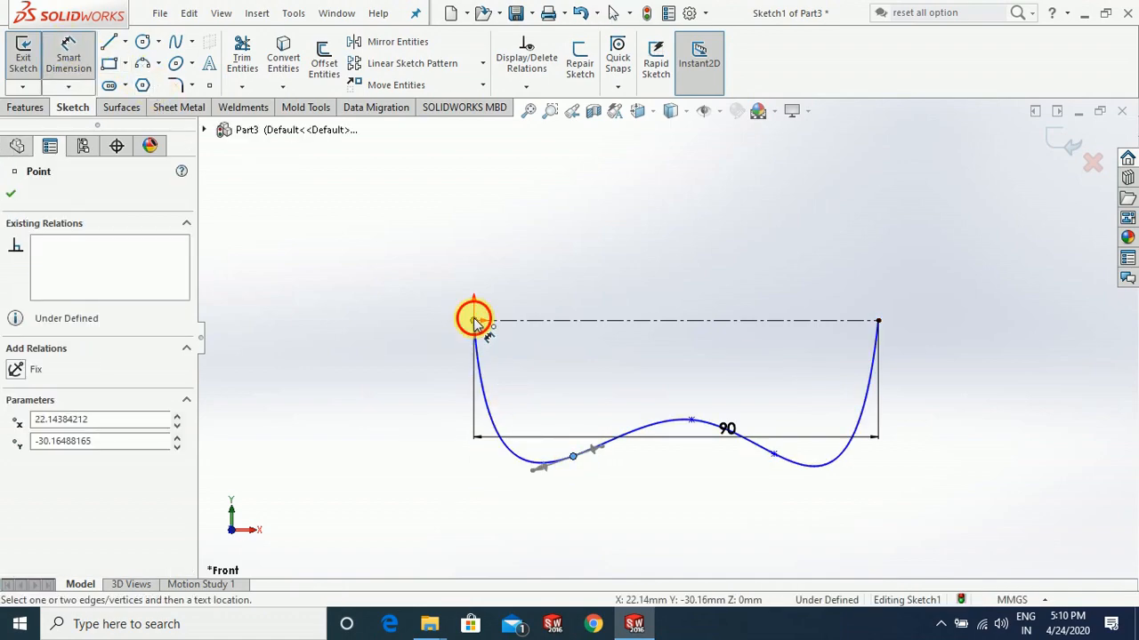
pyautogui.click(400, 383)
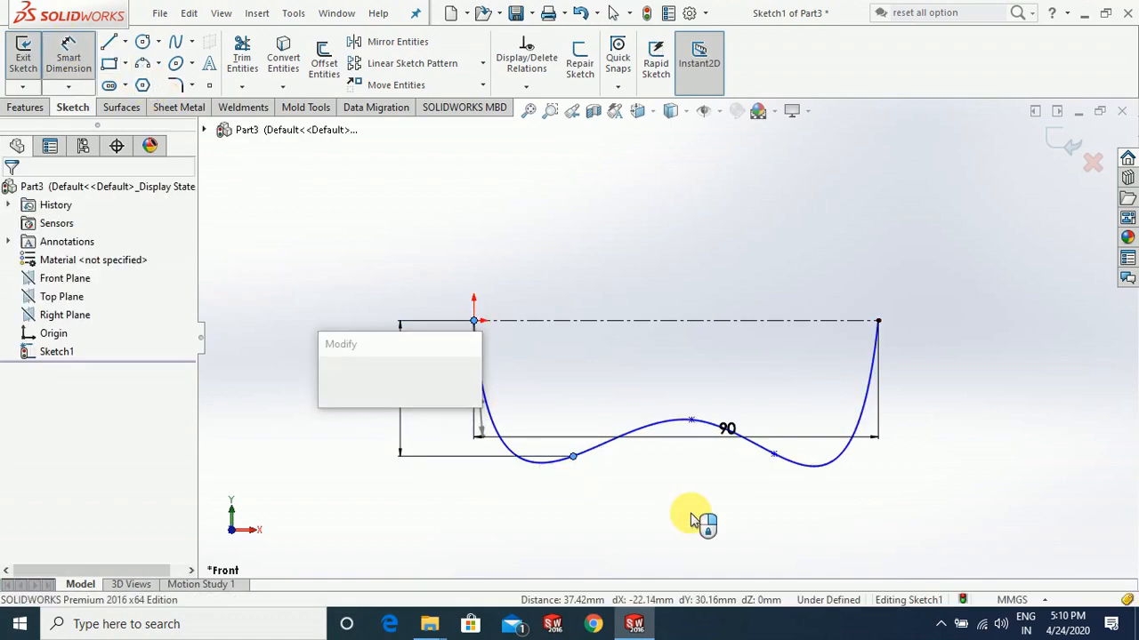
pyautogui.write('28')
pyautogui.press('Return')
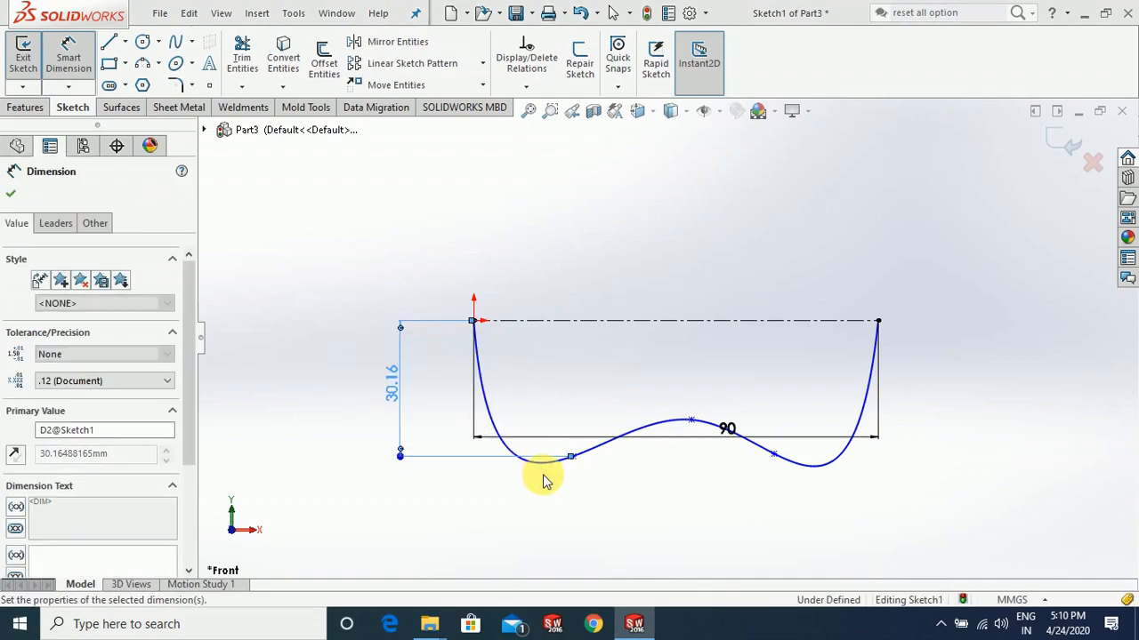
# Dimension the spline's middle point 25 mm below the centerline
pyautogui.click(671, 325)
pyautogui.click(645, 322)
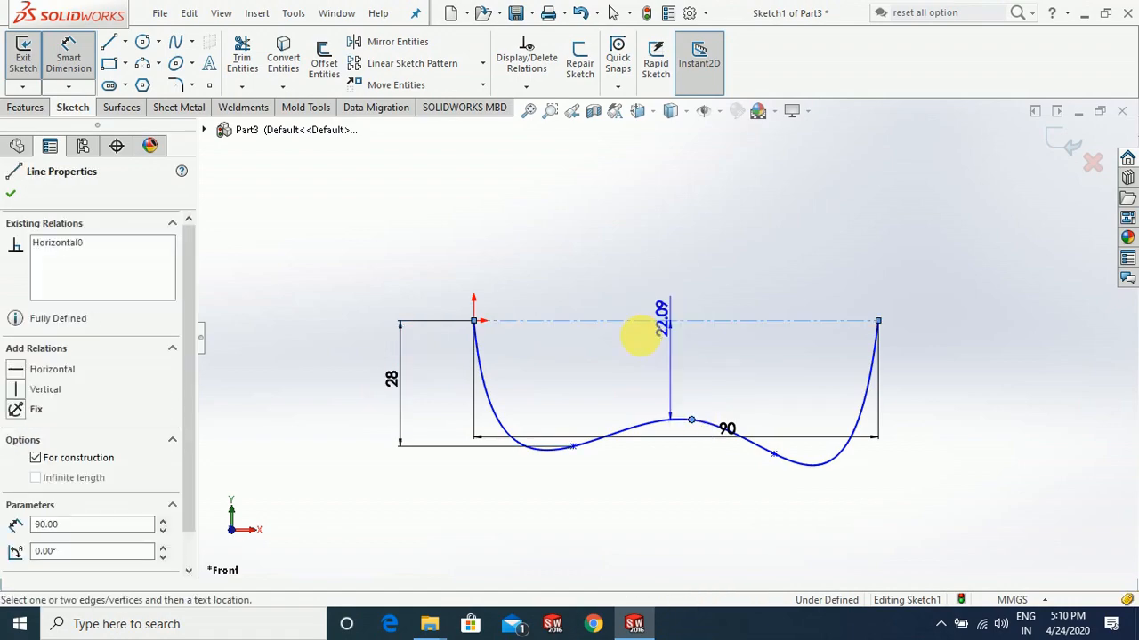
pyautogui.click(645, 357)
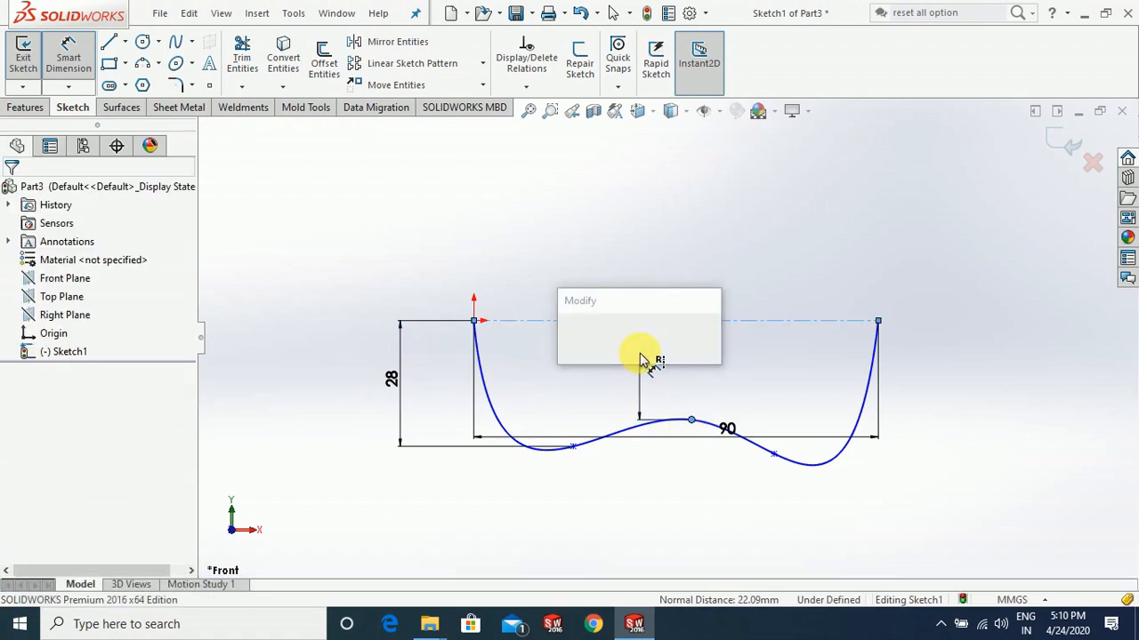
pyautogui.write('2')
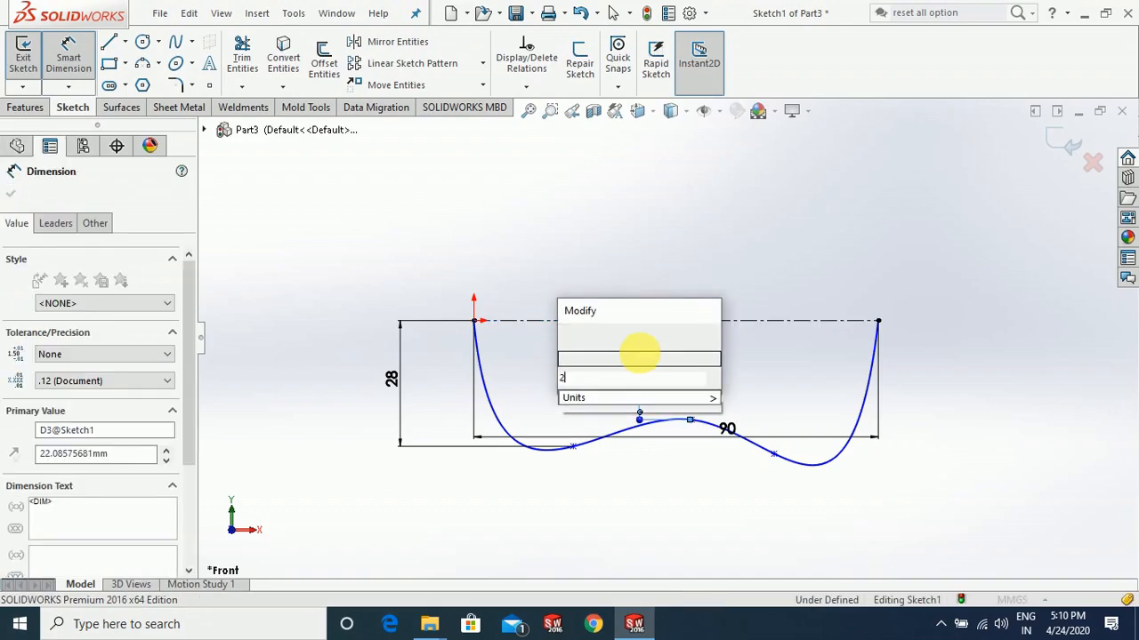
pyautogui.write('.0')
pyautogui.press('Return')
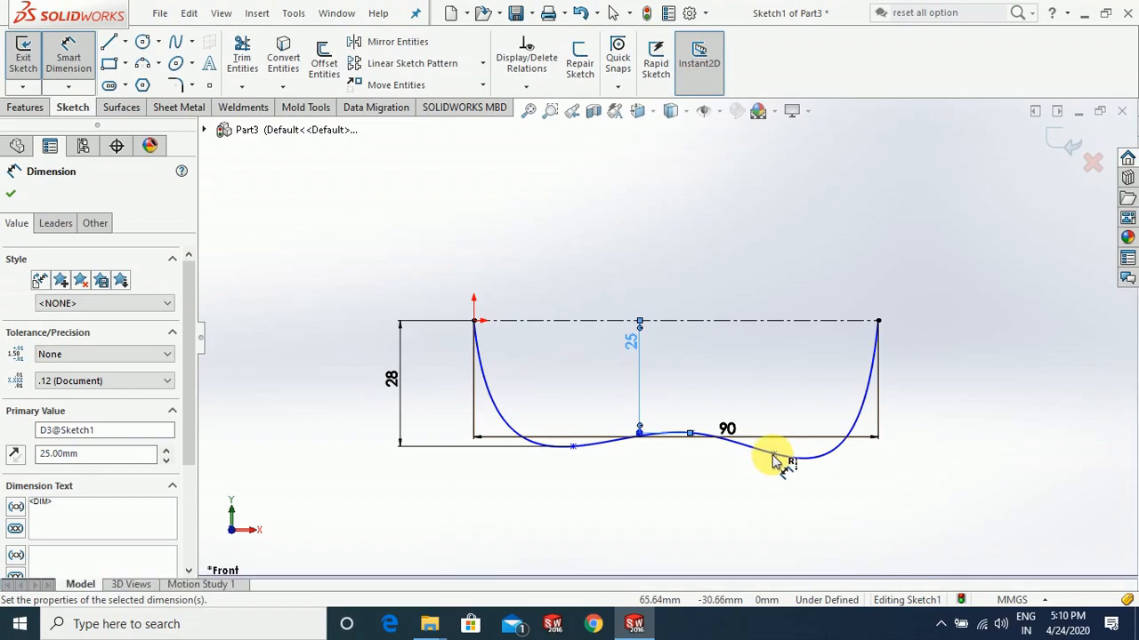
# Dimension the spline's third interior point 24 mm below the centerline
pyautogui.click(765, 324)
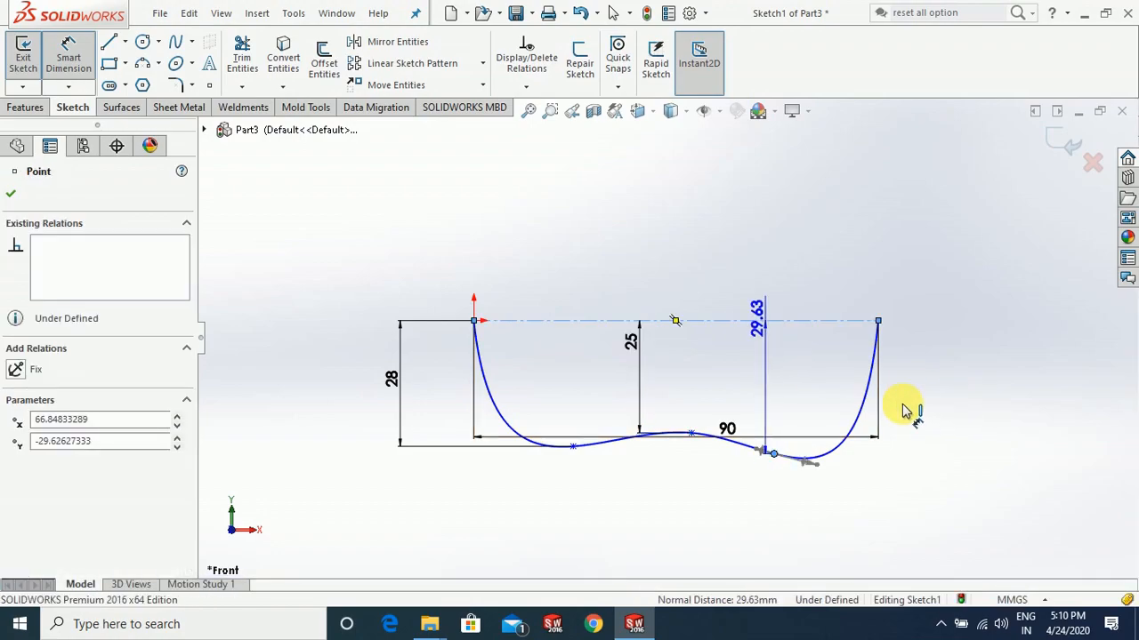
pyautogui.click(941, 423)
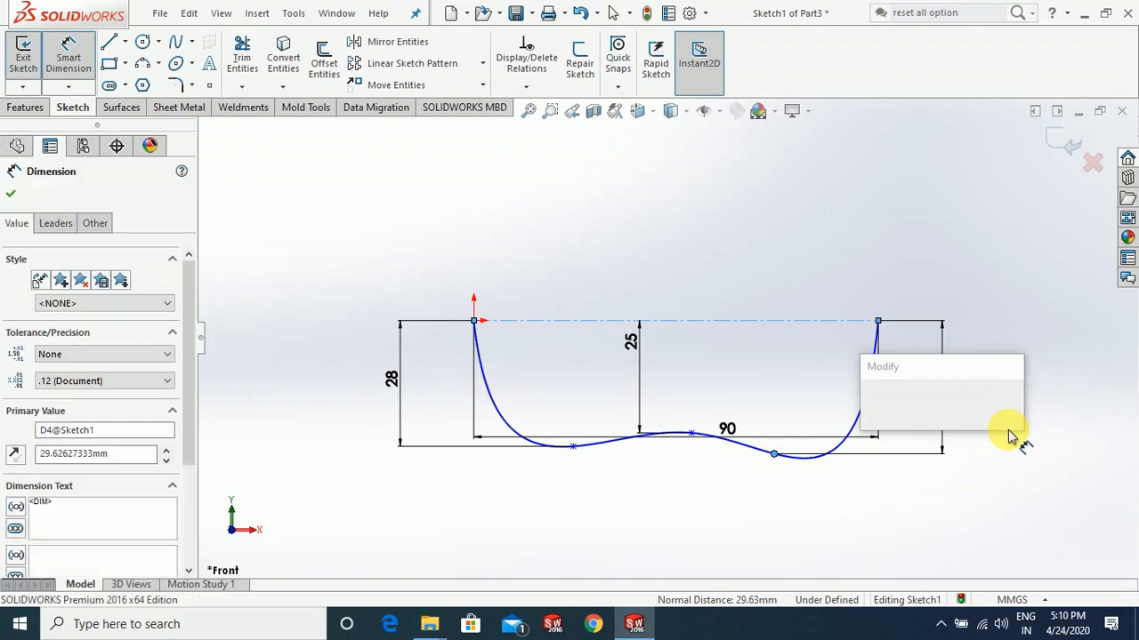
pyautogui.write('24')
pyautogui.press('Return')
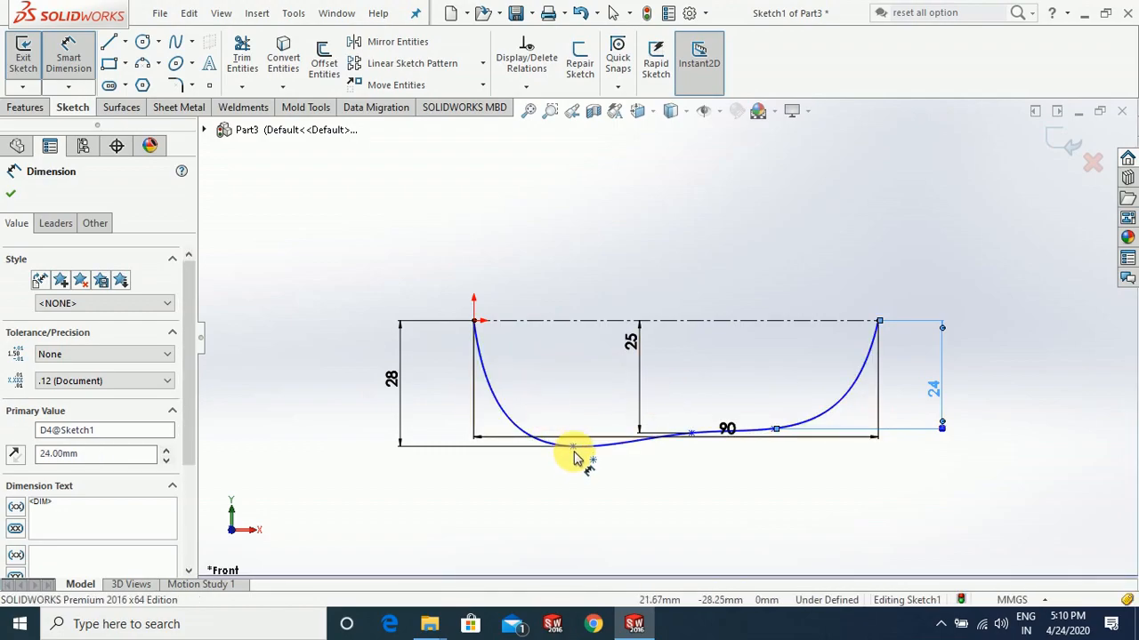
# Dimension the horizontal distance from the origin to the spline's first interior point as 15 mm
pyautogui.click(573, 446)
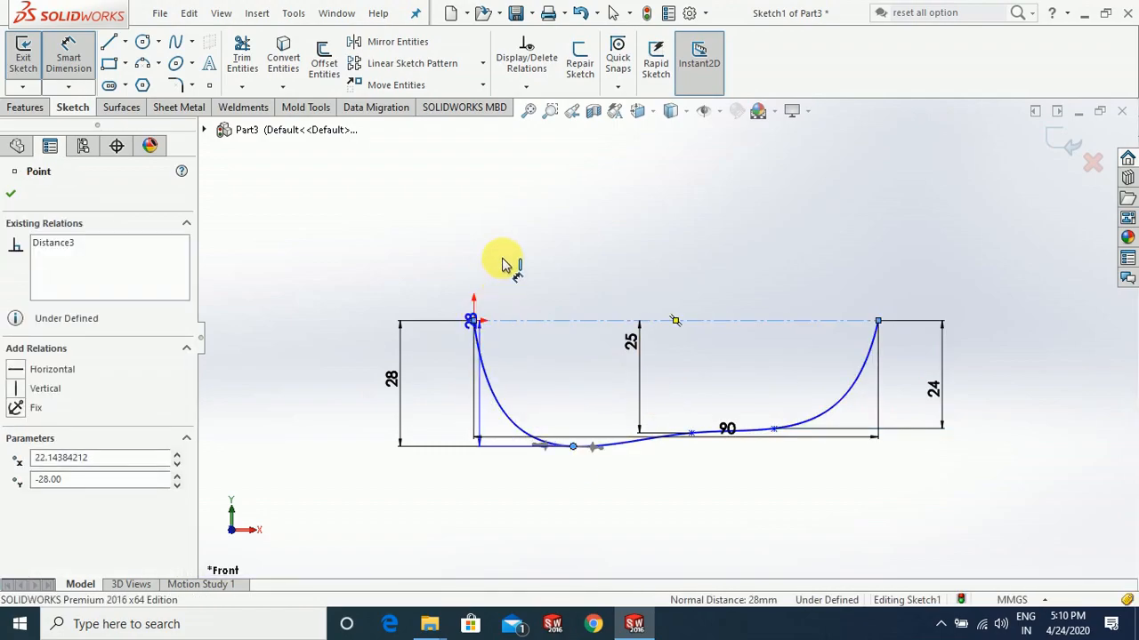
pyautogui.press('Escape')
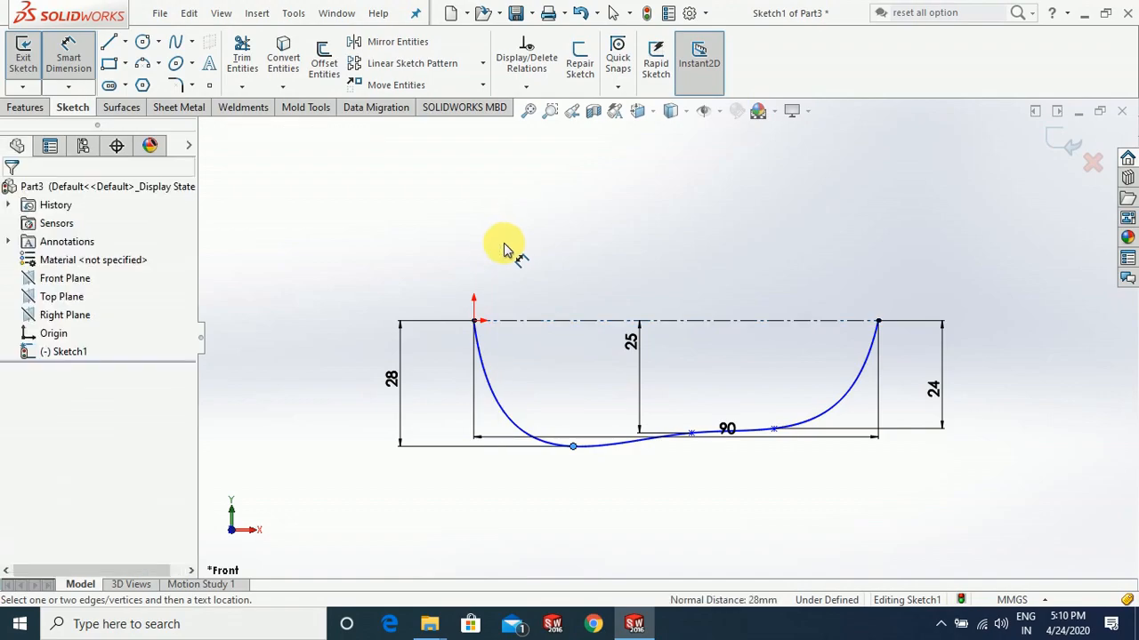
pyautogui.click(475, 322)
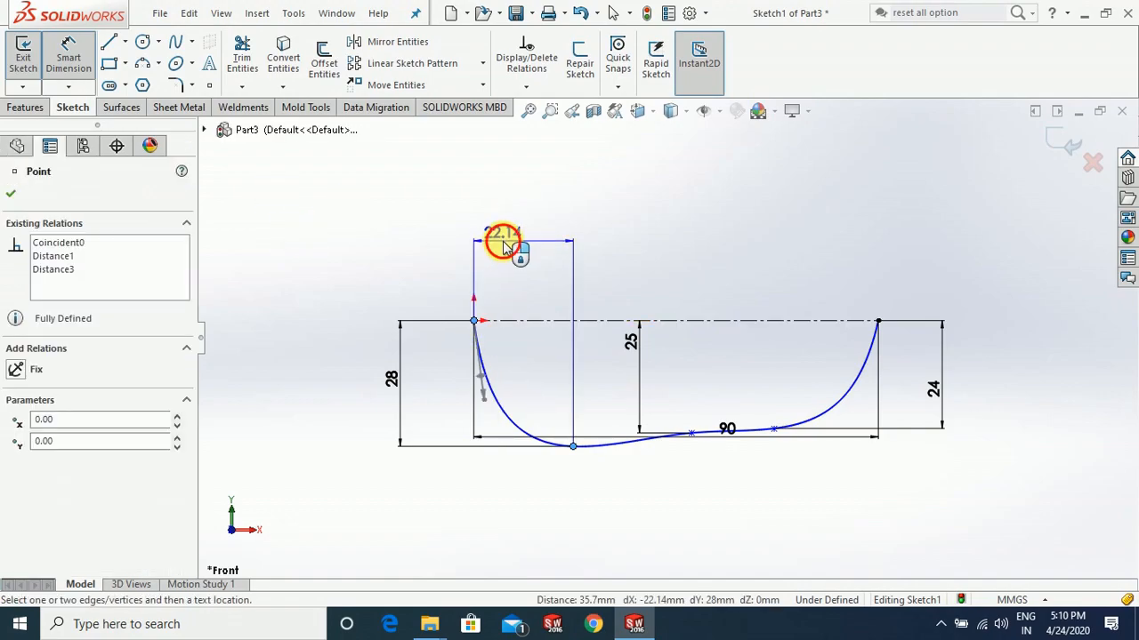
pyautogui.click(694, 254)
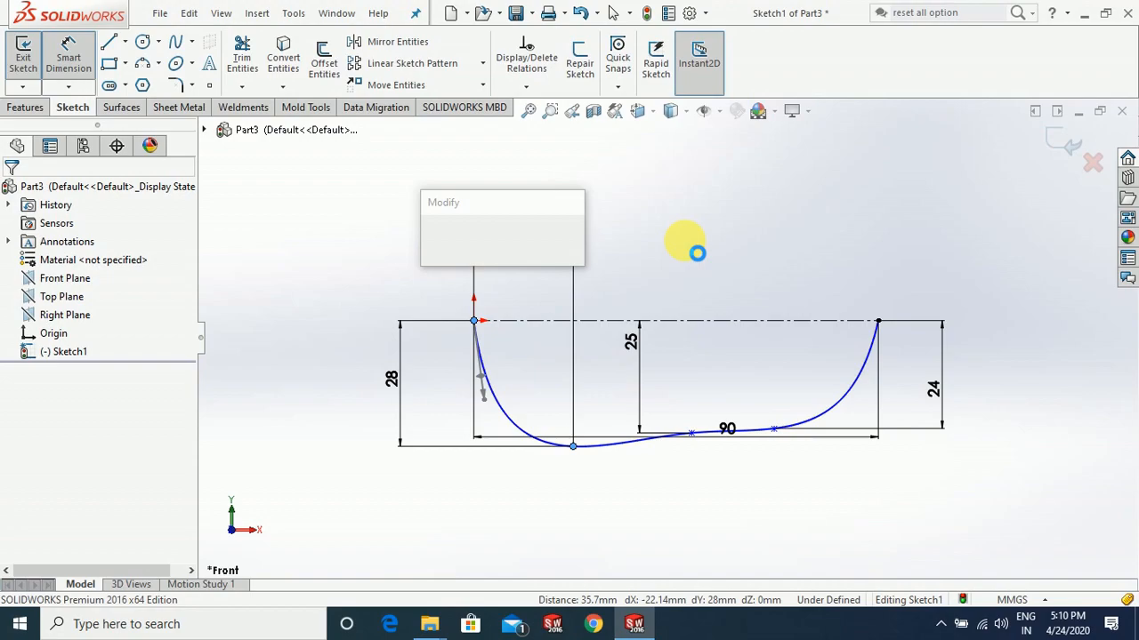
pyautogui.write('15')
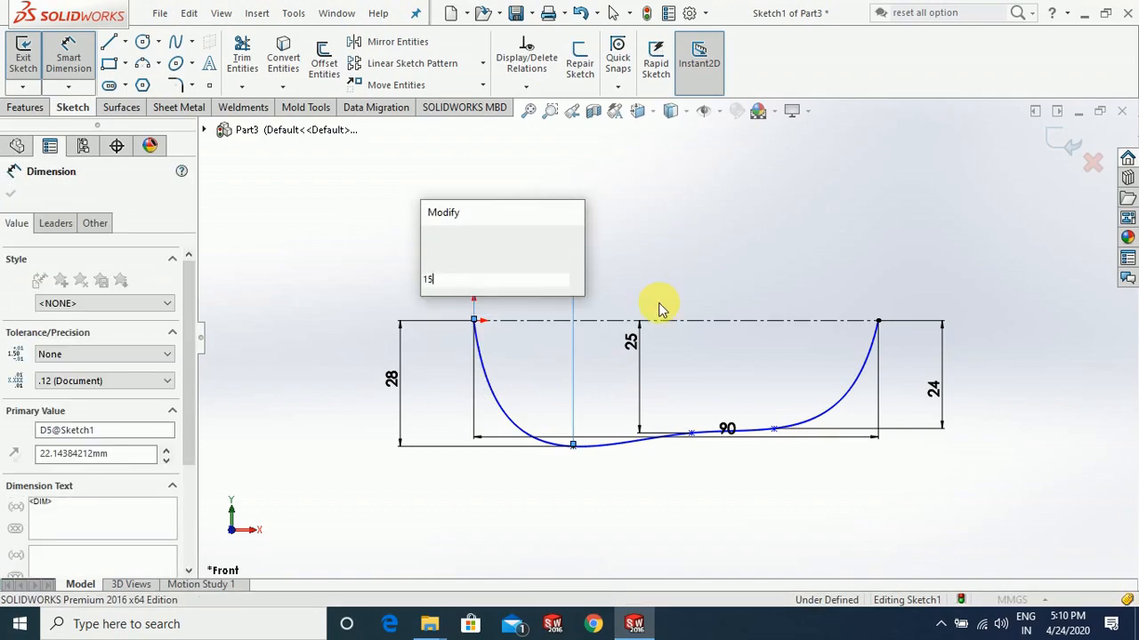
pyautogui.press('Escape')
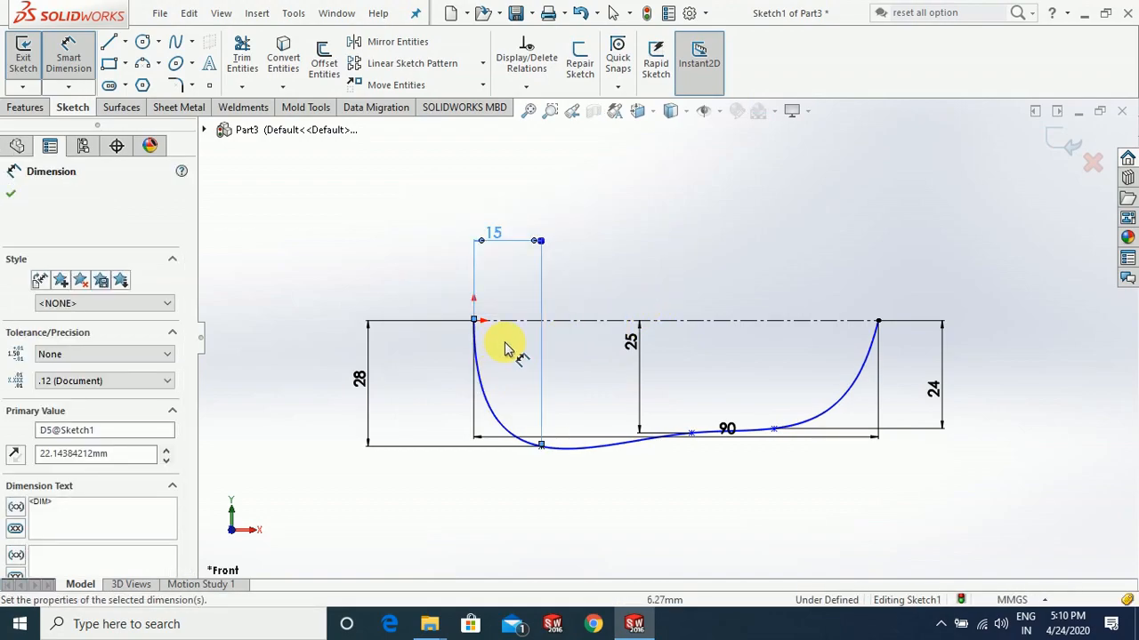
# Dimension the horizontal distance from the origin to the spline's middle point as 50 mm
pyautogui.click(692, 434)
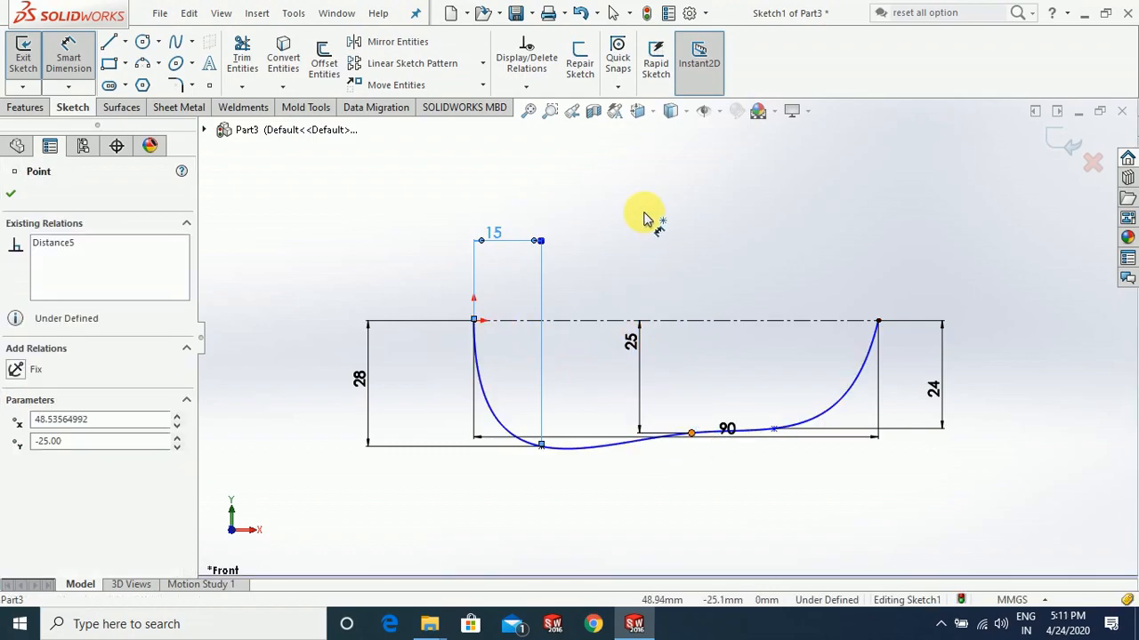
pyautogui.click(648, 223)
pyautogui.click(475, 321)
pyautogui.click(692, 434)
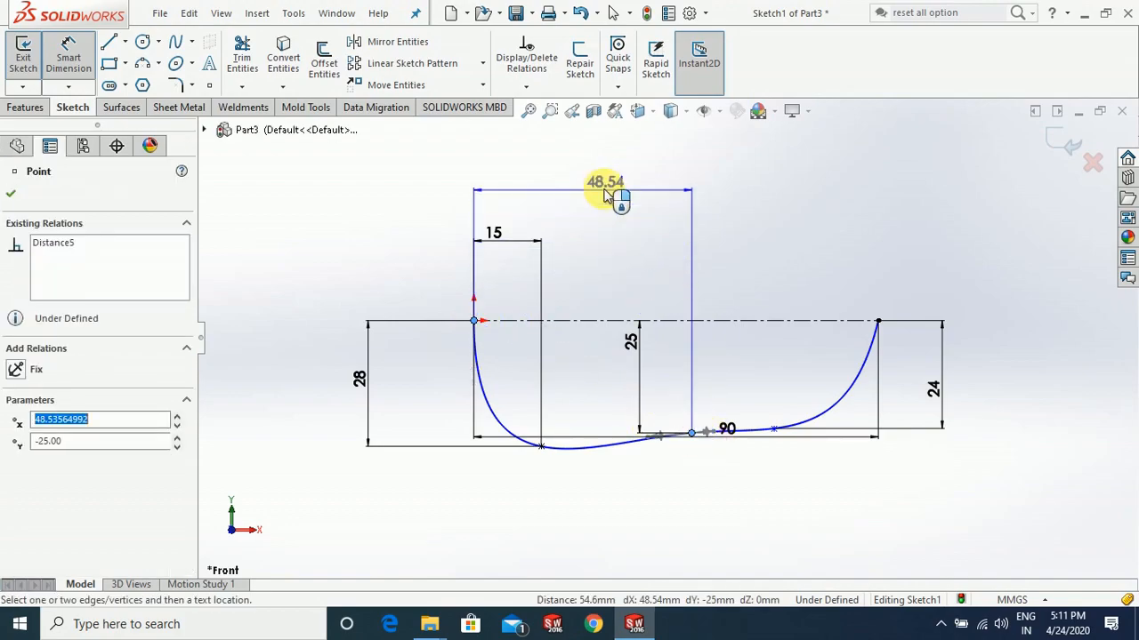
pyautogui.click(616, 202)
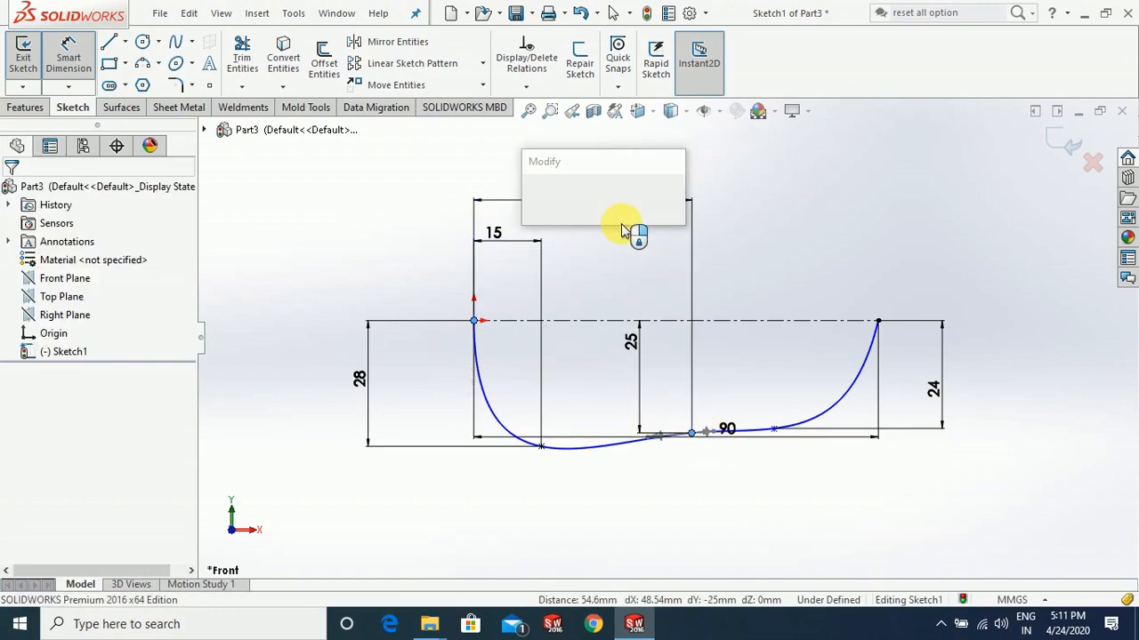
pyautogui.write('50')
pyautogui.press('Return')
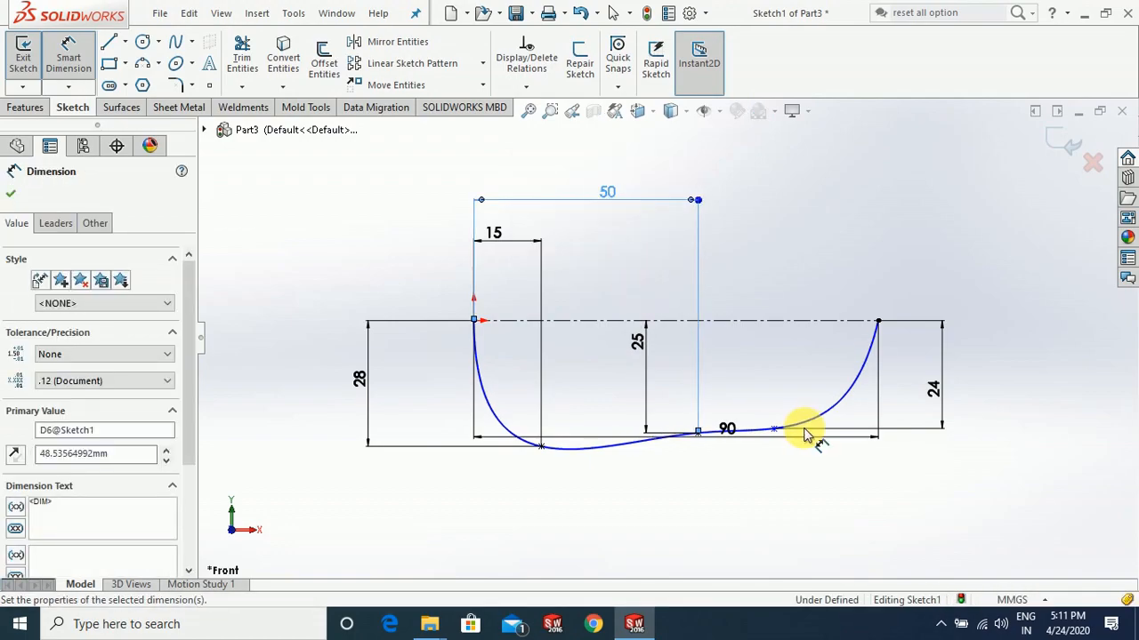
# Dimension the horizontal distance between the spline's third interior point and the centerline's far endpoint as 15 mm
pyautogui.click(878, 321)
pyautogui.click(849, 244)
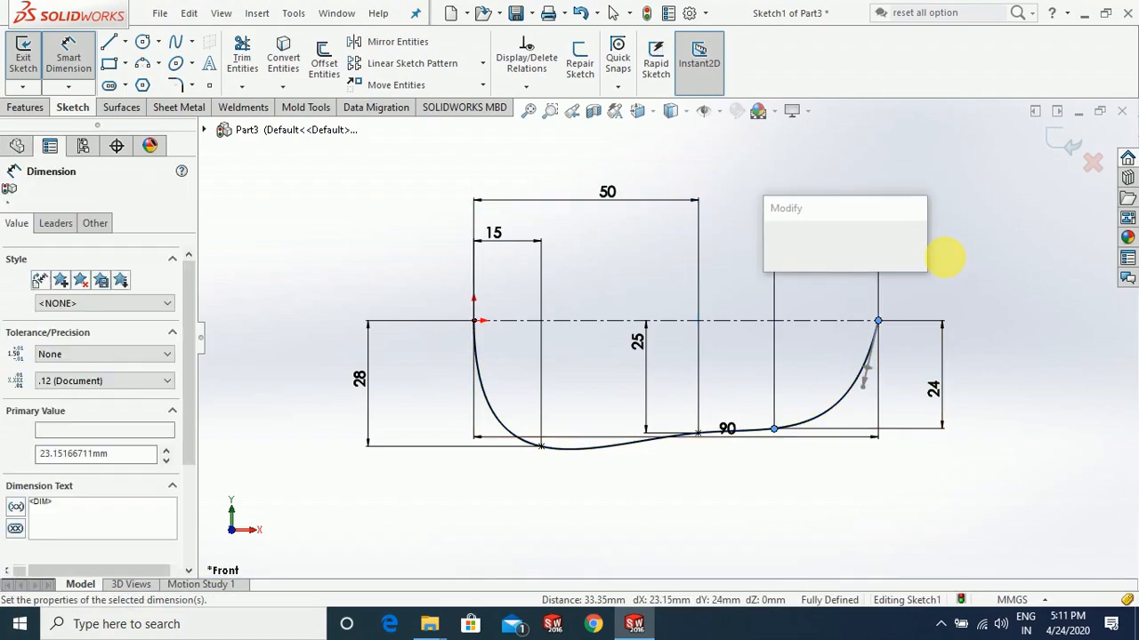
pyautogui.write('15')
pyautogui.press('Return')
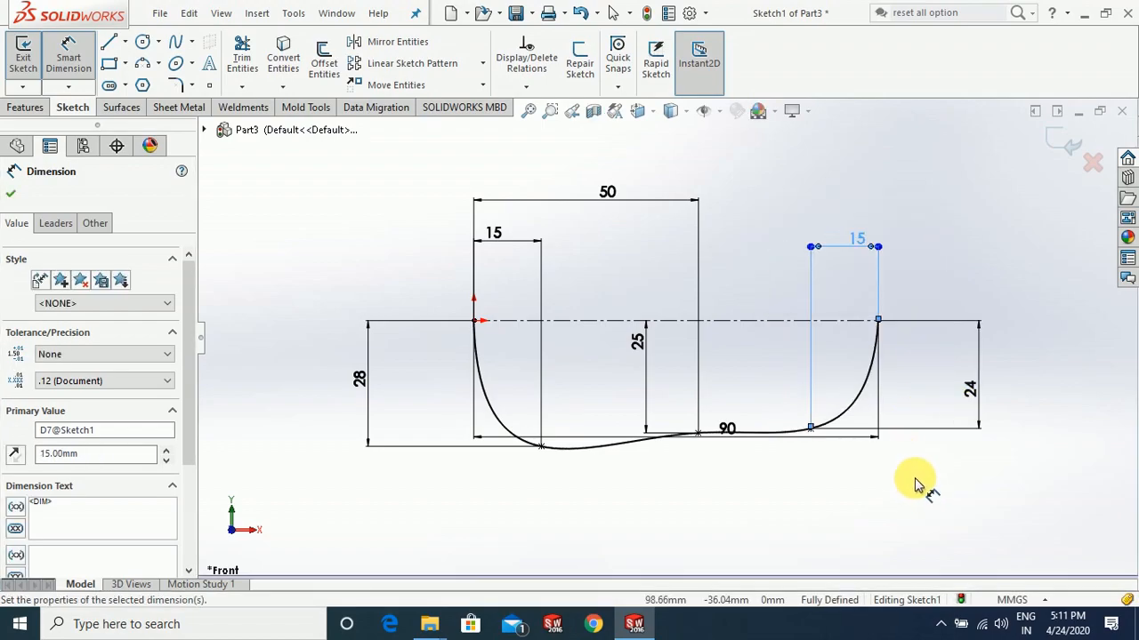
pyautogui.press('Escape')
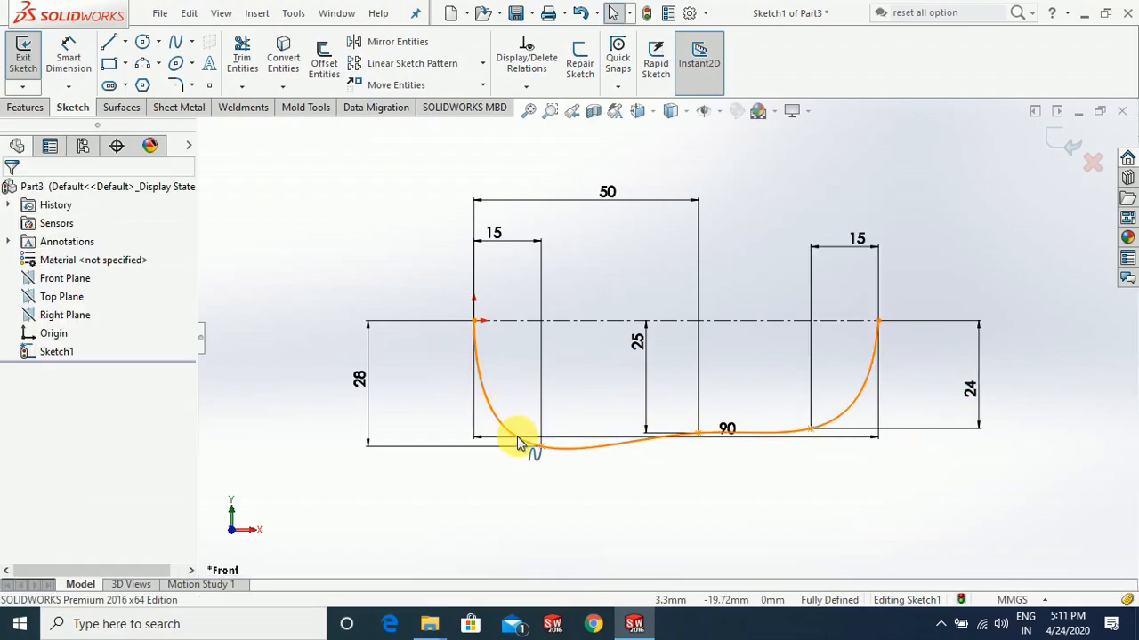
# Make the spline's tangent handle at the origin vertical and shorten it to reshape the curve's start
pyautogui.click(516, 445)
pyautogui.click(474, 393)
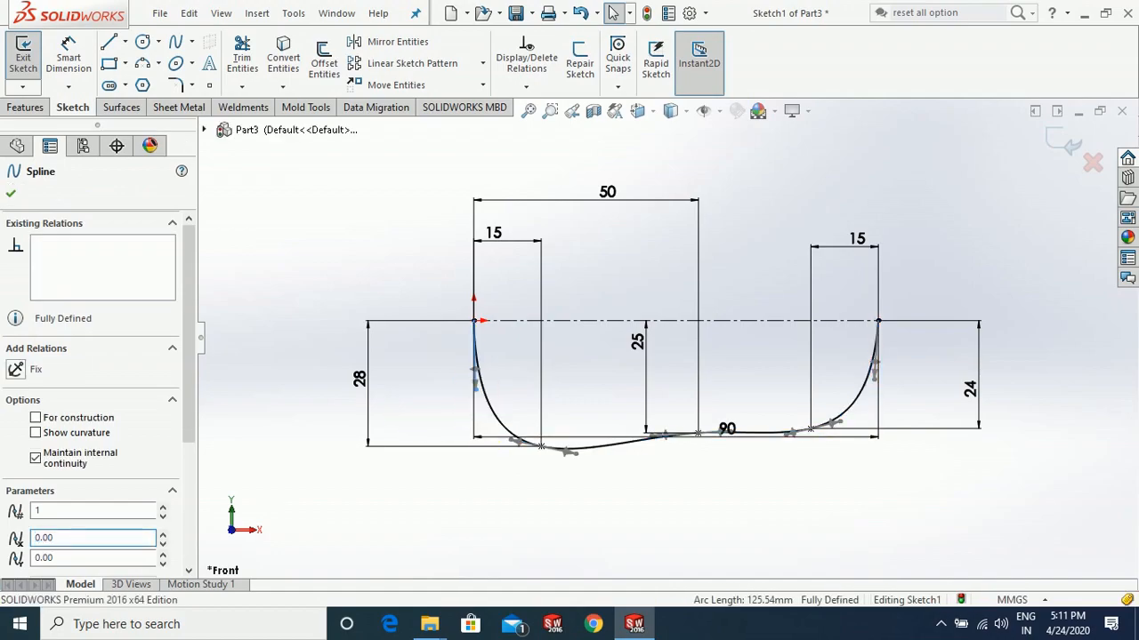
pyautogui.click(45, 389)
pyautogui.moveTo(471, 410); pyautogui.dragTo(473, 380)
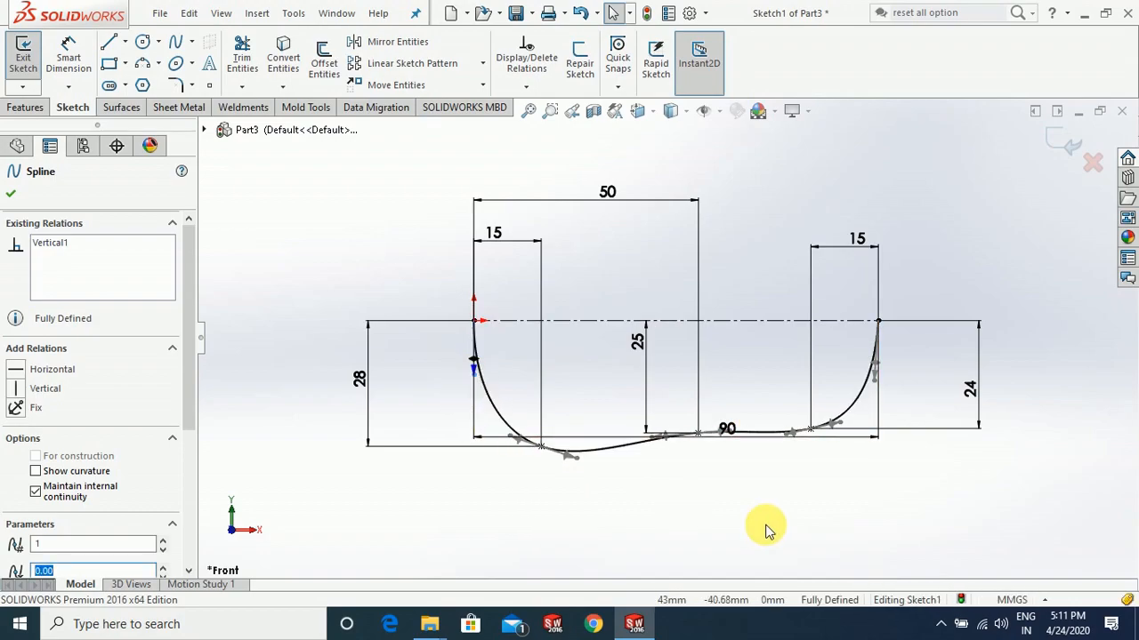
pyautogui.click(811, 525)
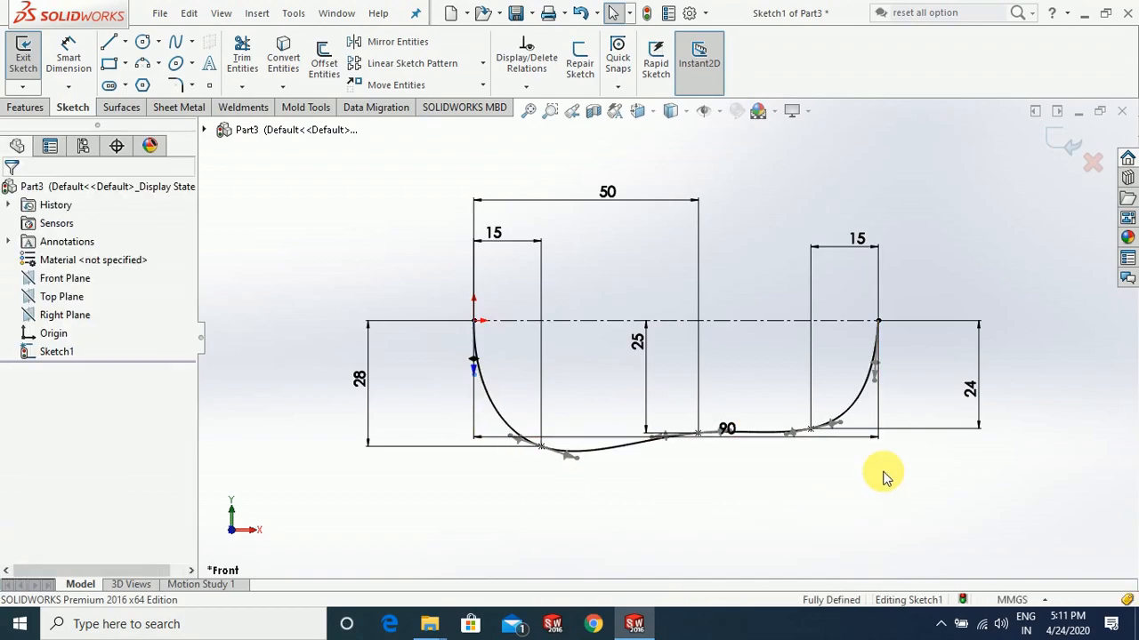
# Make the tangent handle at the spline's far endpoint vertical and shorten it to round that end of the profile
pyautogui.click(888, 403)
pyautogui.click(876, 384)
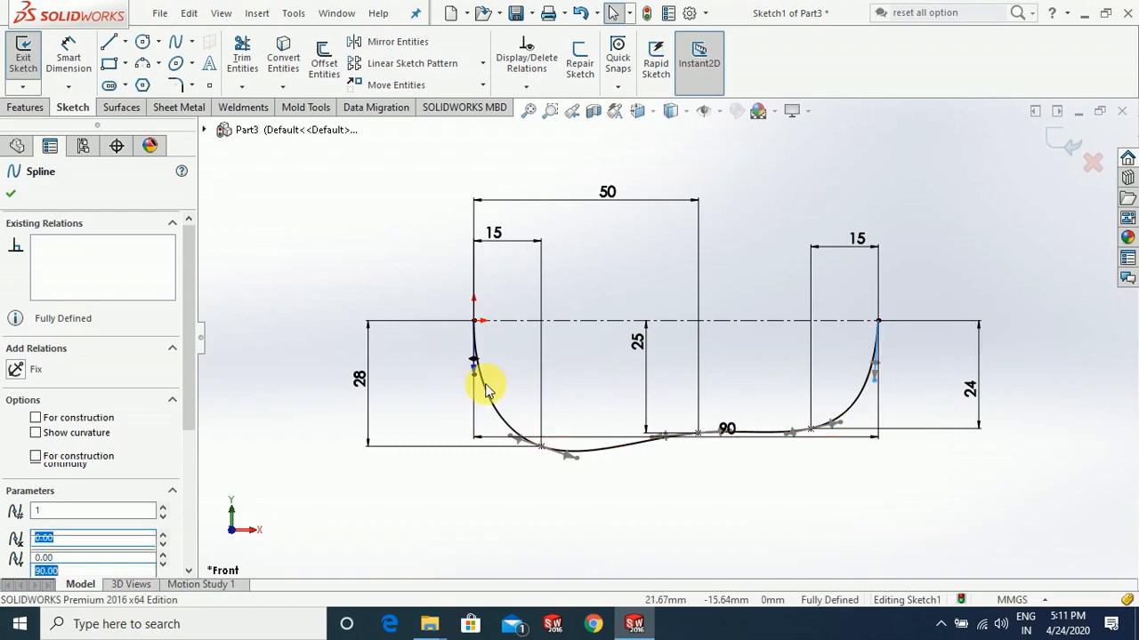
pyautogui.click(32, 397)
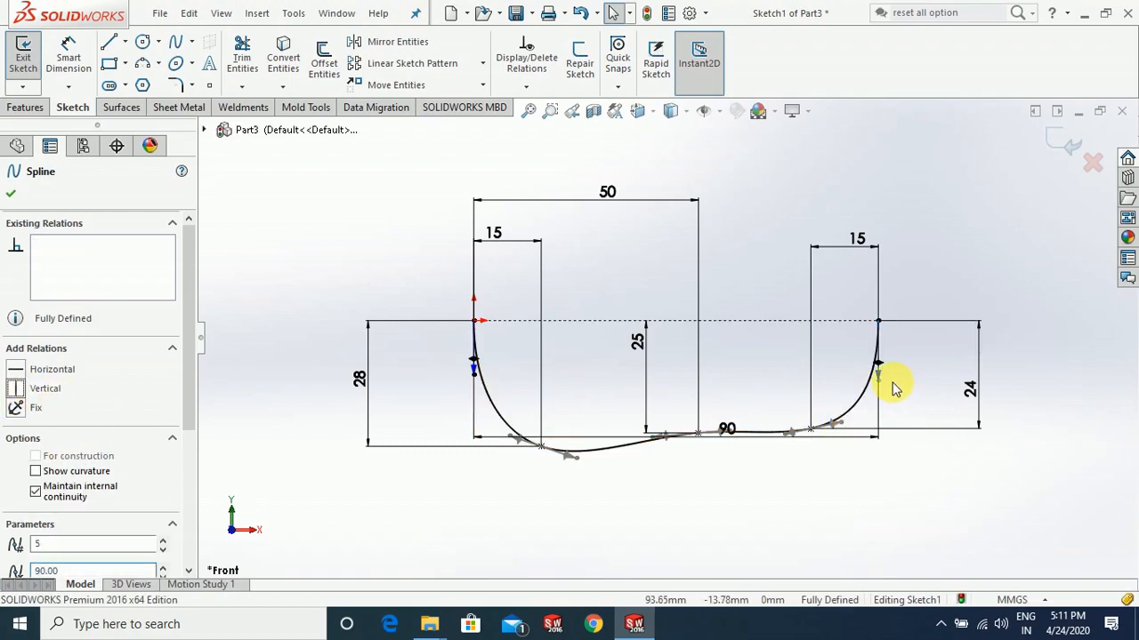
pyautogui.moveTo(880, 384); pyautogui.dragTo(881, 361)
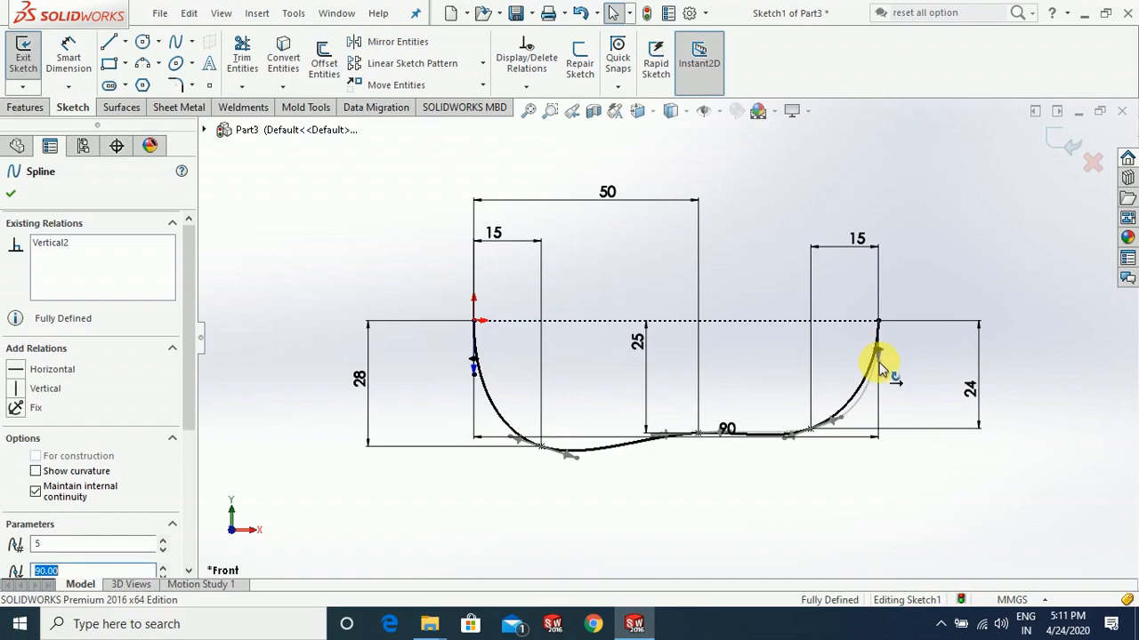
pyautogui.click(902, 388)
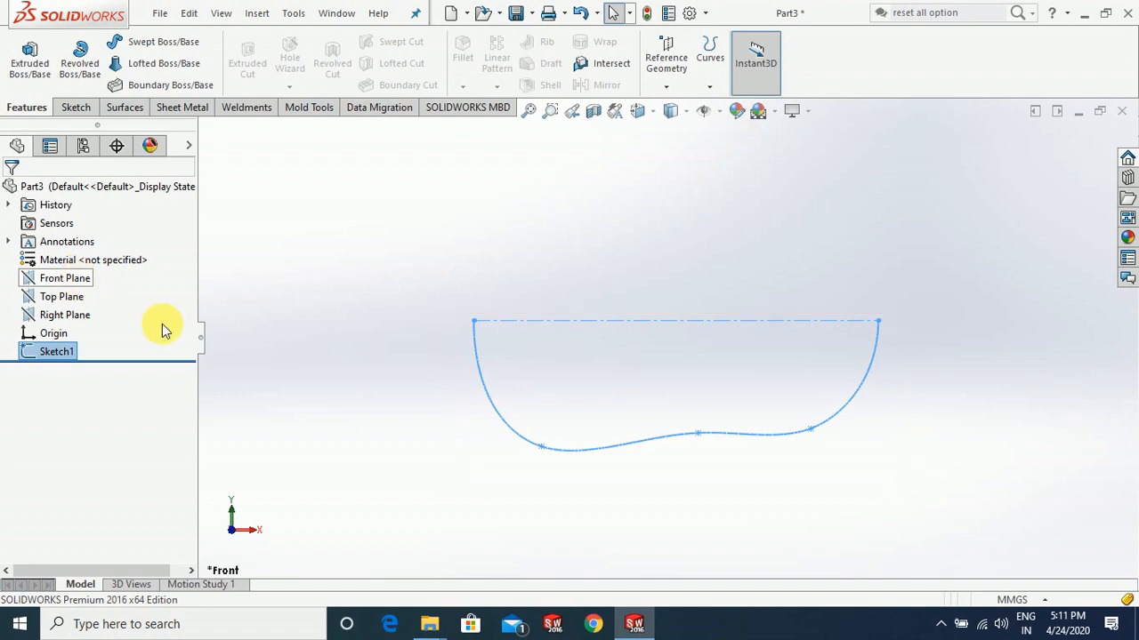
# Start a new sketch on the Front Plane and draw a horizontal centerline about 17 mm long outward from the origin, away from the profile
pyautogui.click(82, 278)
pyautogui.click(89, 257)
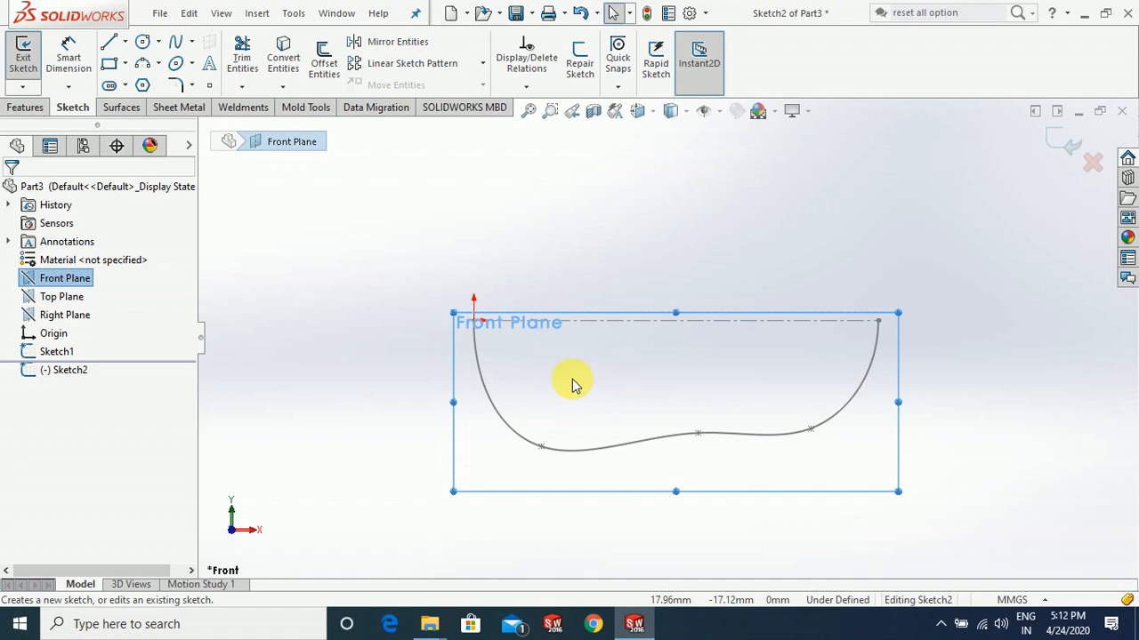
pyautogui.click(714, 388)
pyautogui.scroll(2, 713, 389)
pyautogui.scroll(-2, 710, 367)
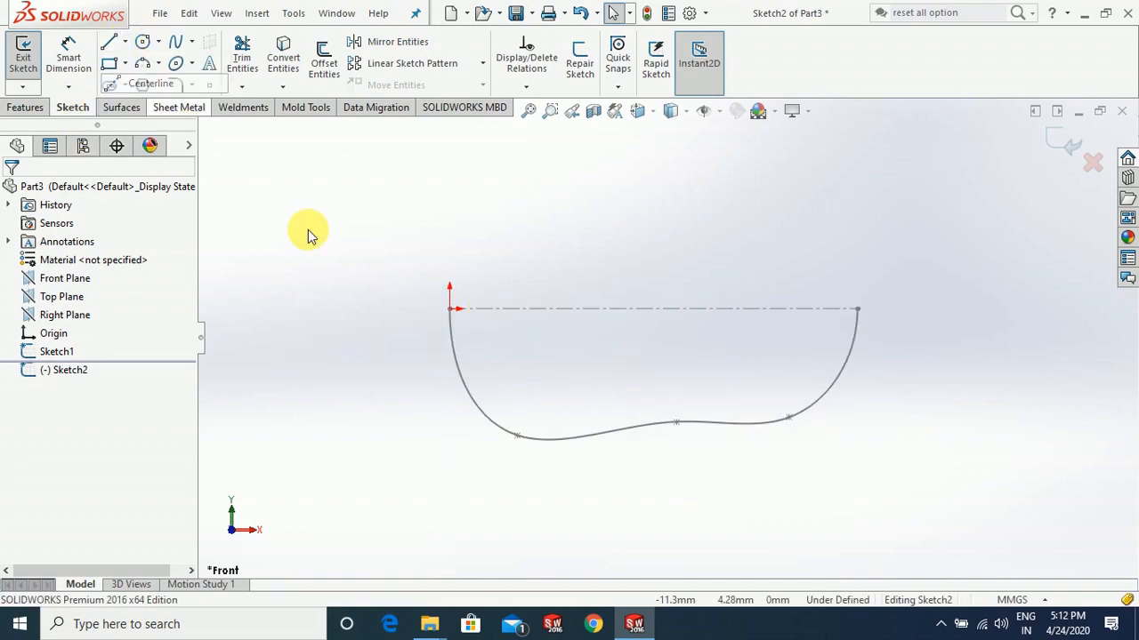
pyautogui.click(451, 310)
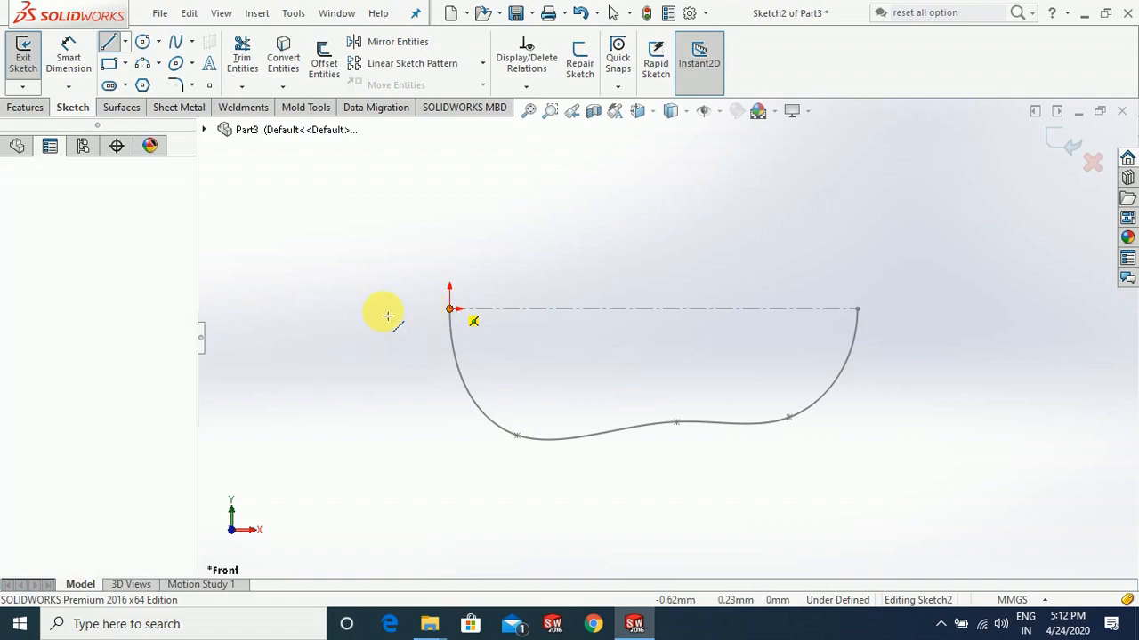
pyautogui.click(377, 316)
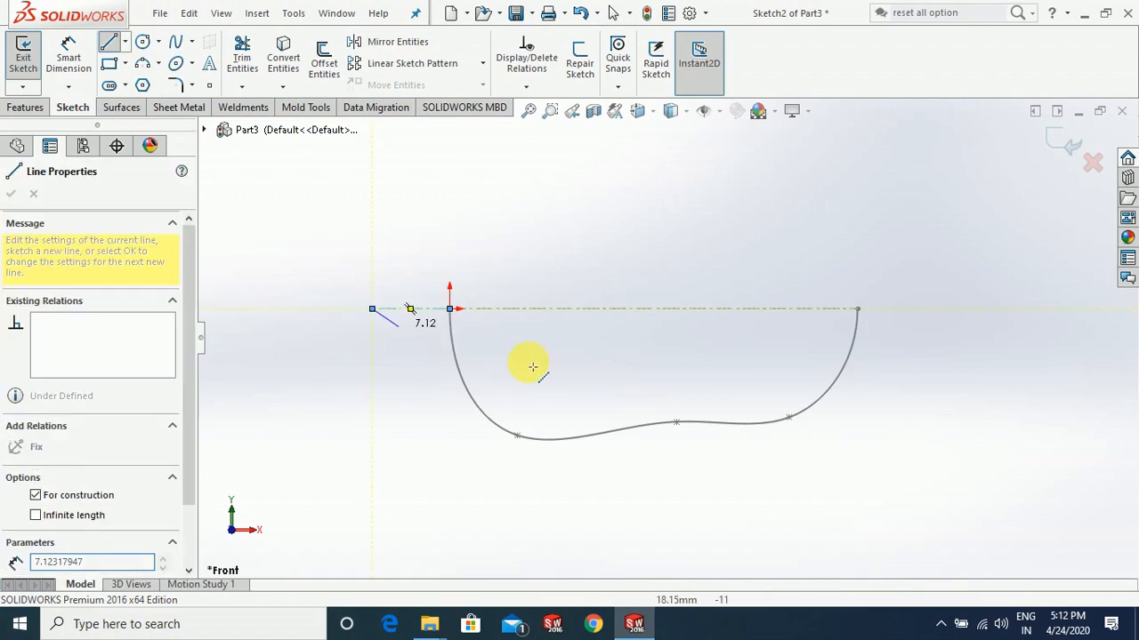
pyautogui.press('Escape')
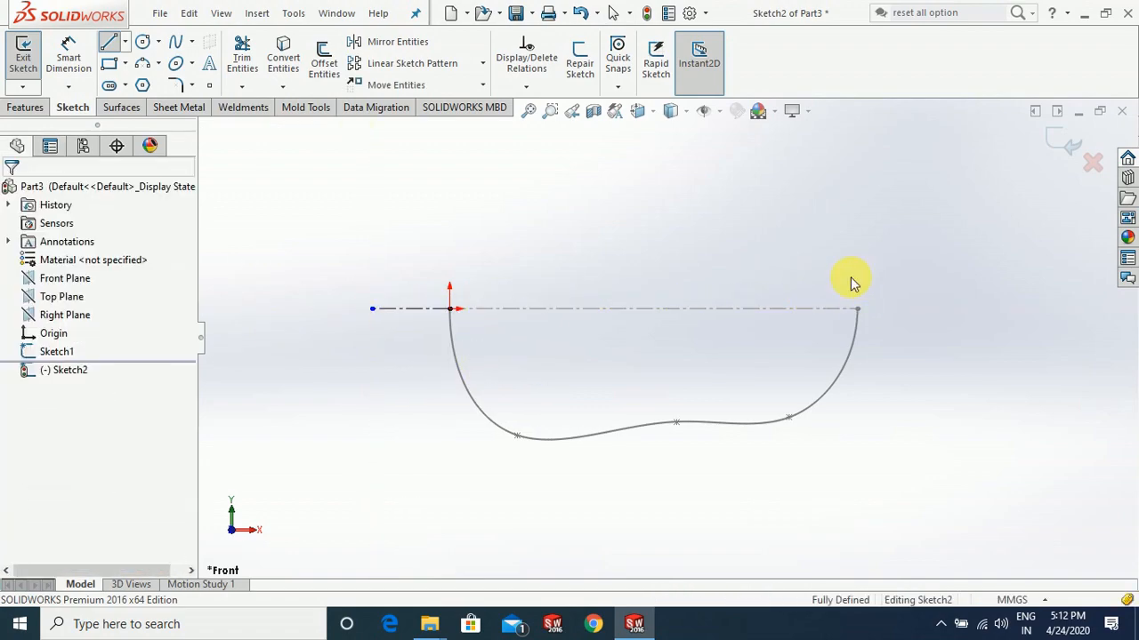
# Draw a horizontal construction line about 11 mm long outward from the far endpoint of the first sketch's centerline
pyautogui.moveTo(845, 265); pyautogui.dragTo(747, 290, button='right')
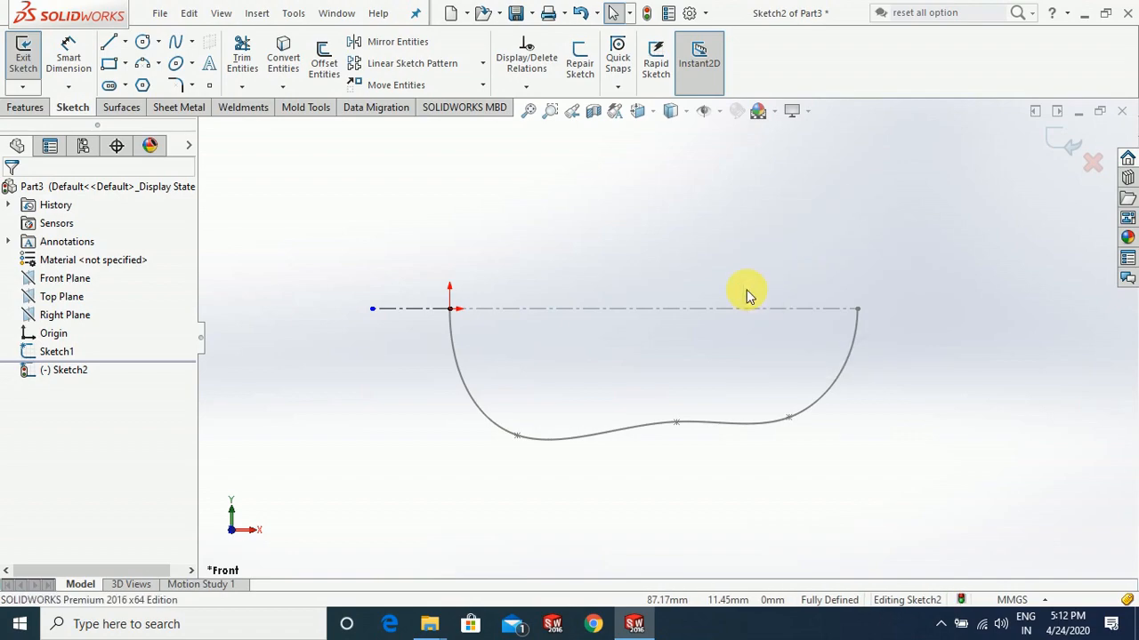
pyautogui.click(858, 310)
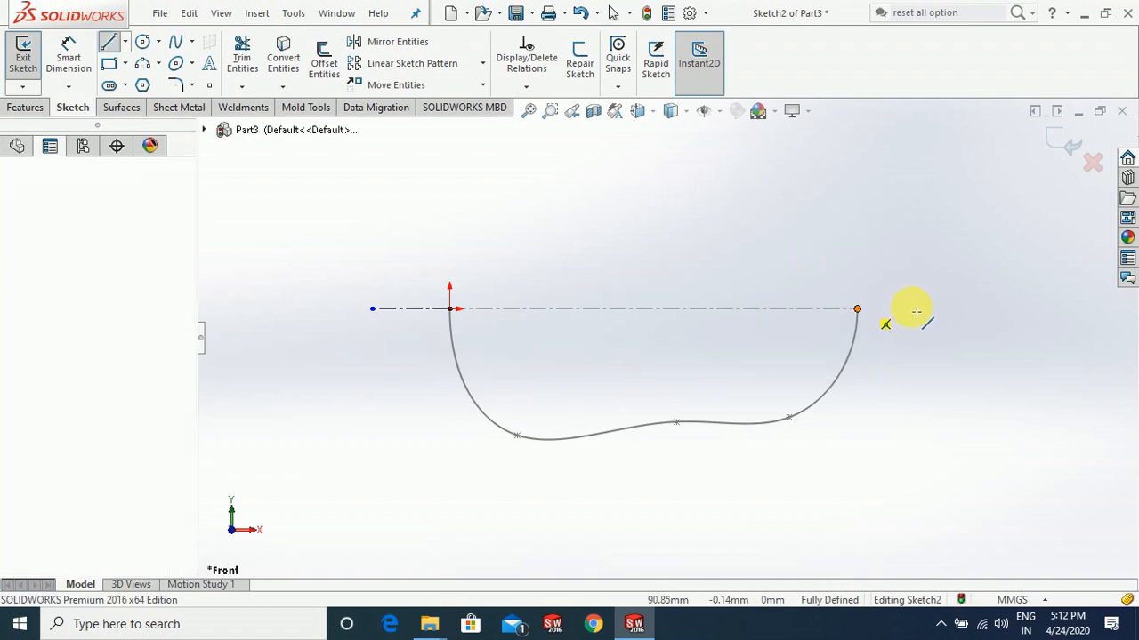
pyautogui.click(907, 309)
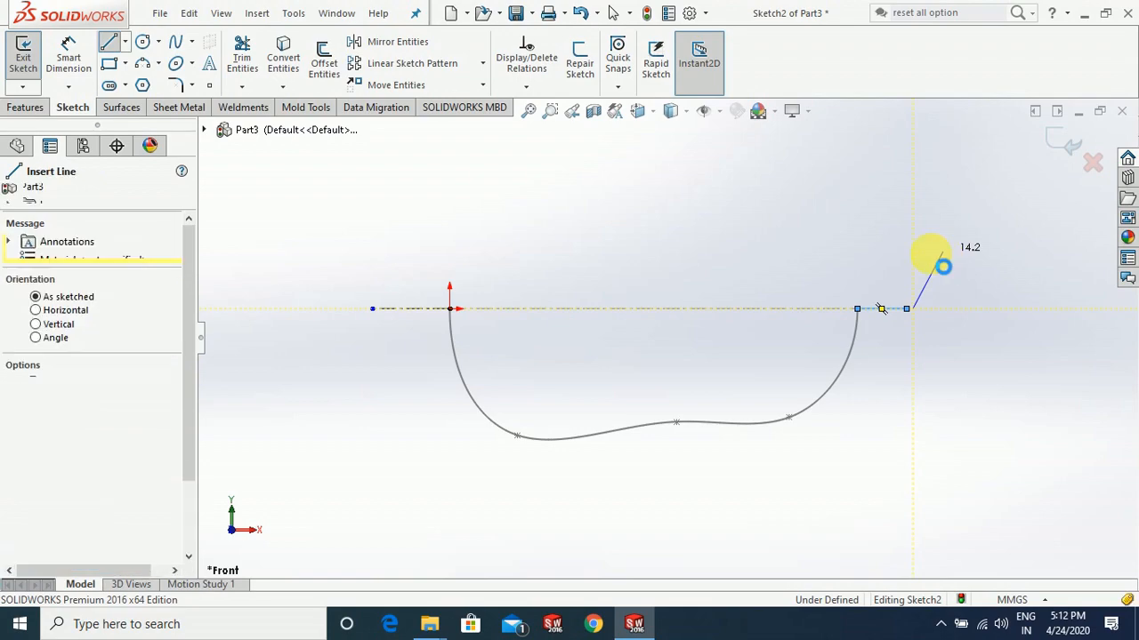
pyautogui.press('Escape')
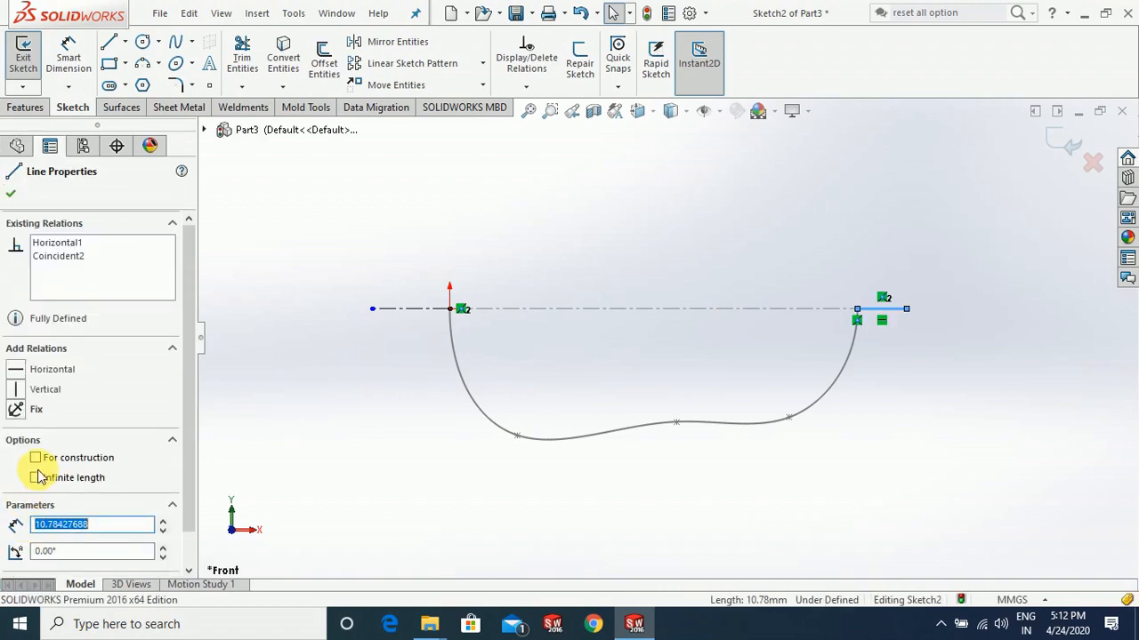
pyautogui.click(35, 458)
pyautogui.click(9, 196)
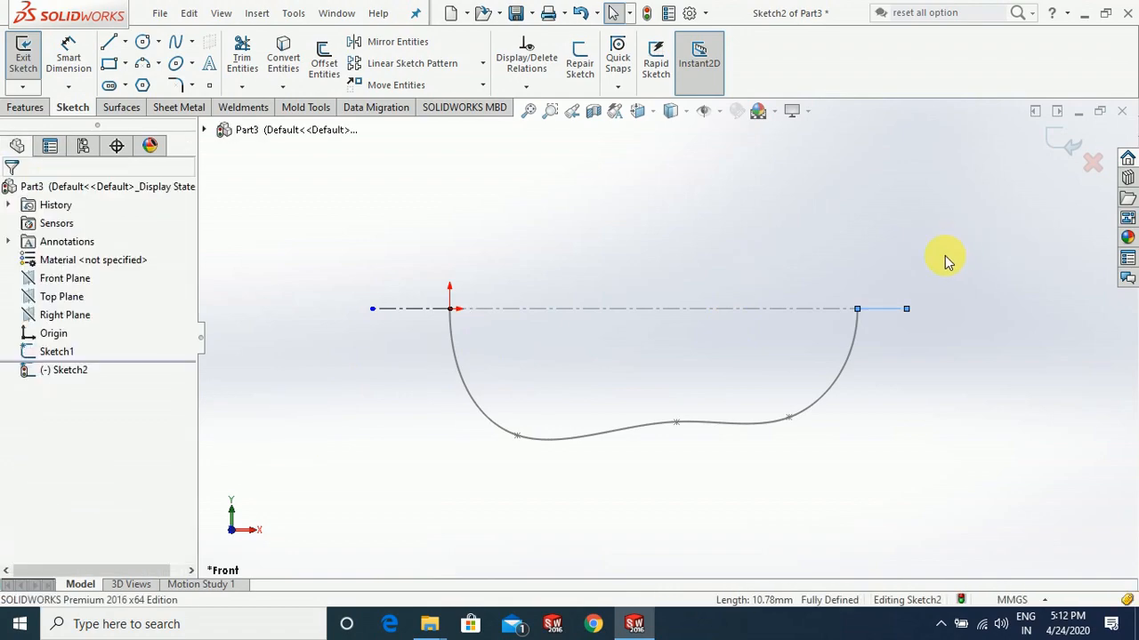
# Dimension the construction line at the profile's far end as 12 mm long
pyautogui.moveTo(774, 274); pyautogui.dragTo(794, 201, button='right')
pyautogui.click(879, 312)
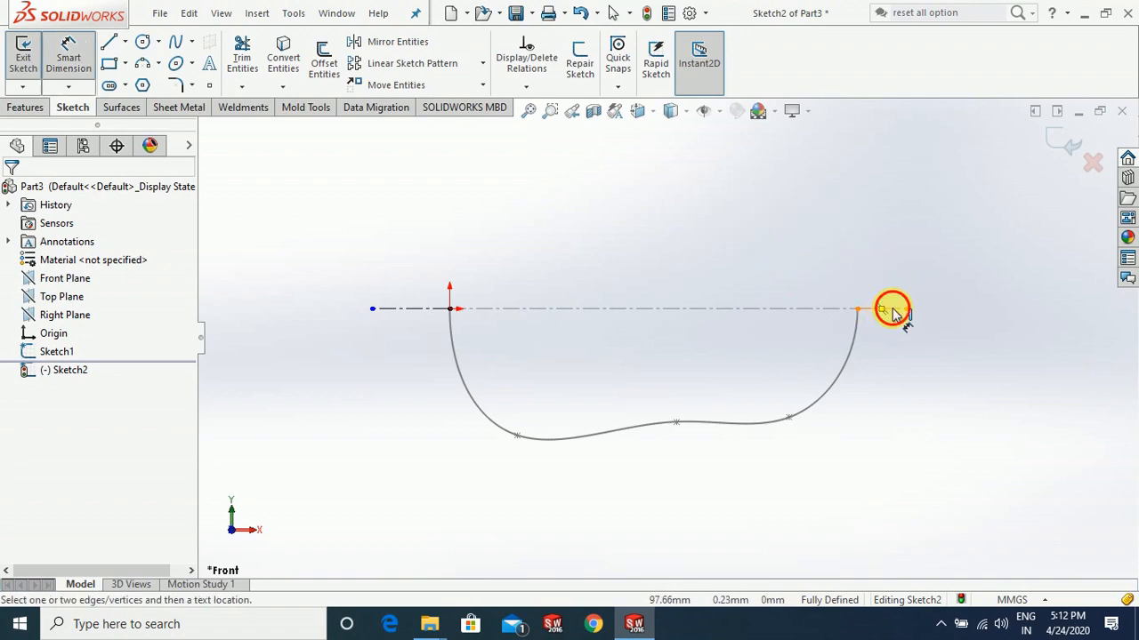
pyautogui.click(899, 212)
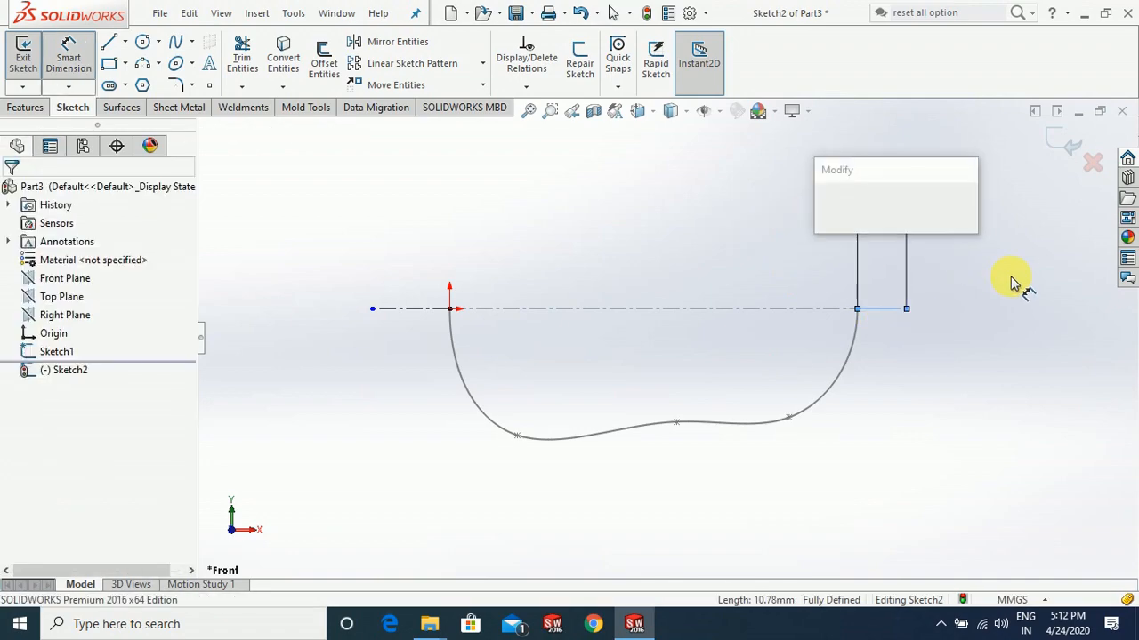
pyautogui.write('12.00mm')
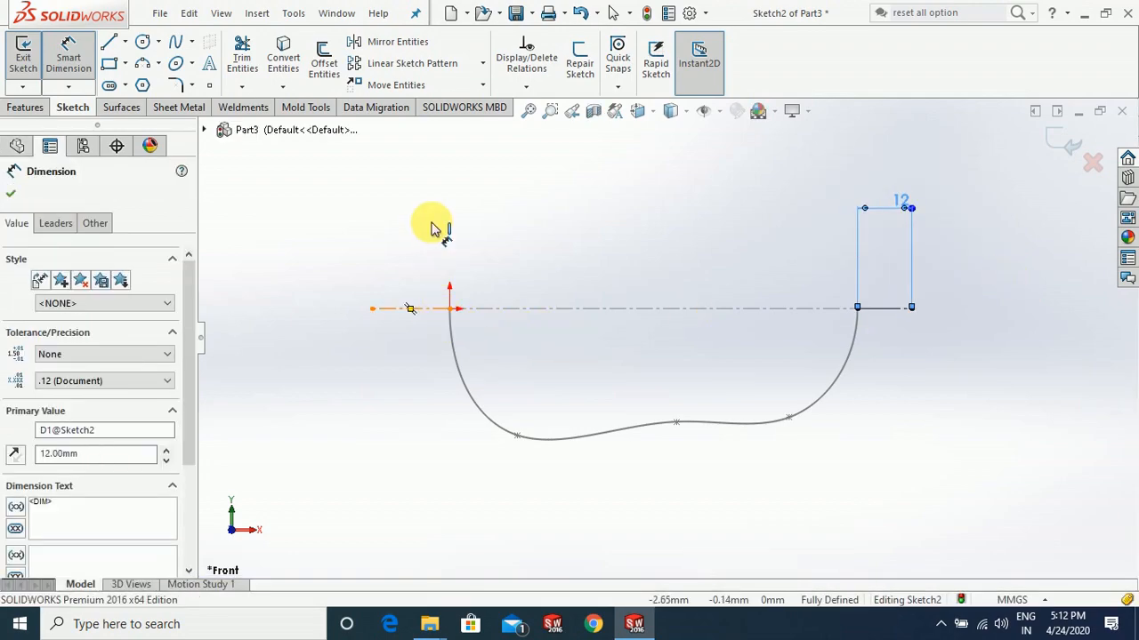
# Dimension the short centerline at the origin as 7 mm long
pyautogui.click(428, 250)
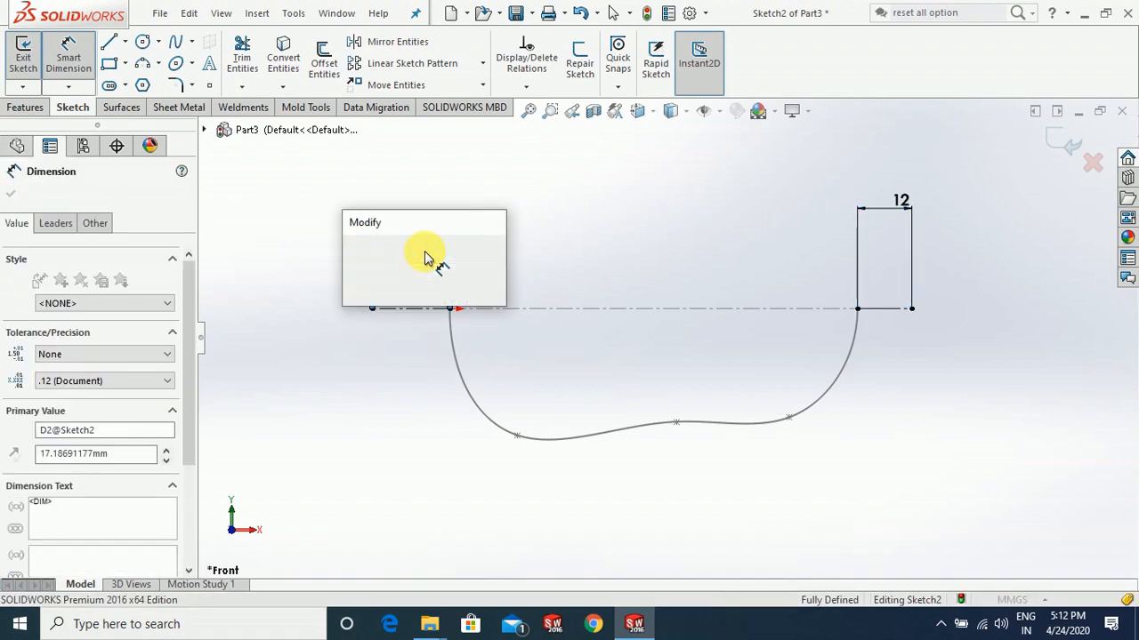
pyautogui.write('7')
pyautogui.press('Return')
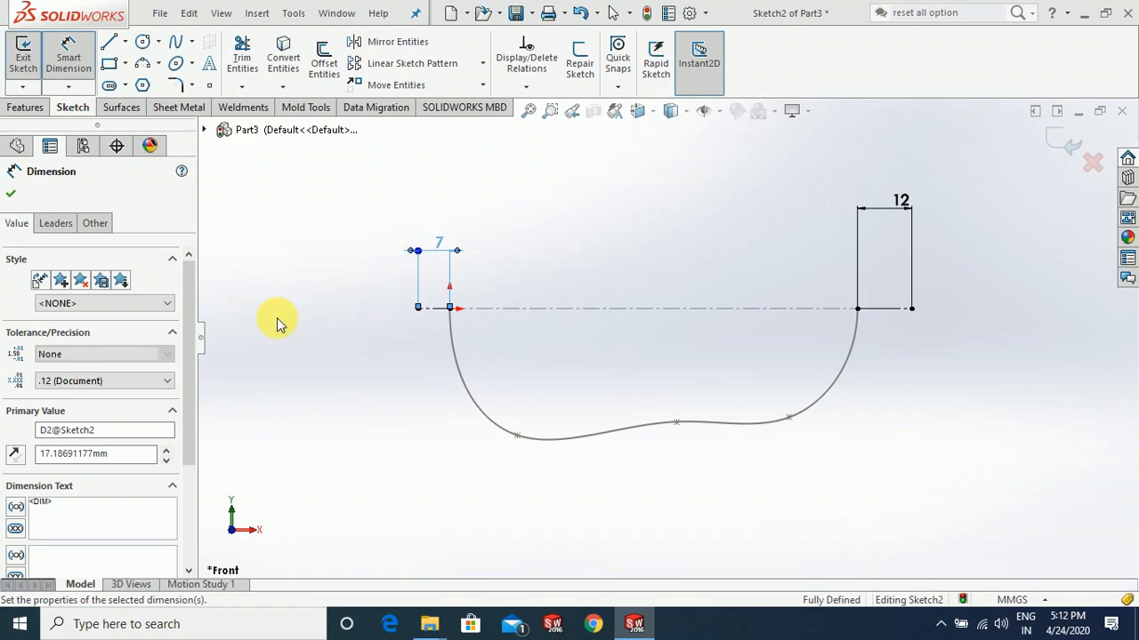
pyautogui.click(11, 193)
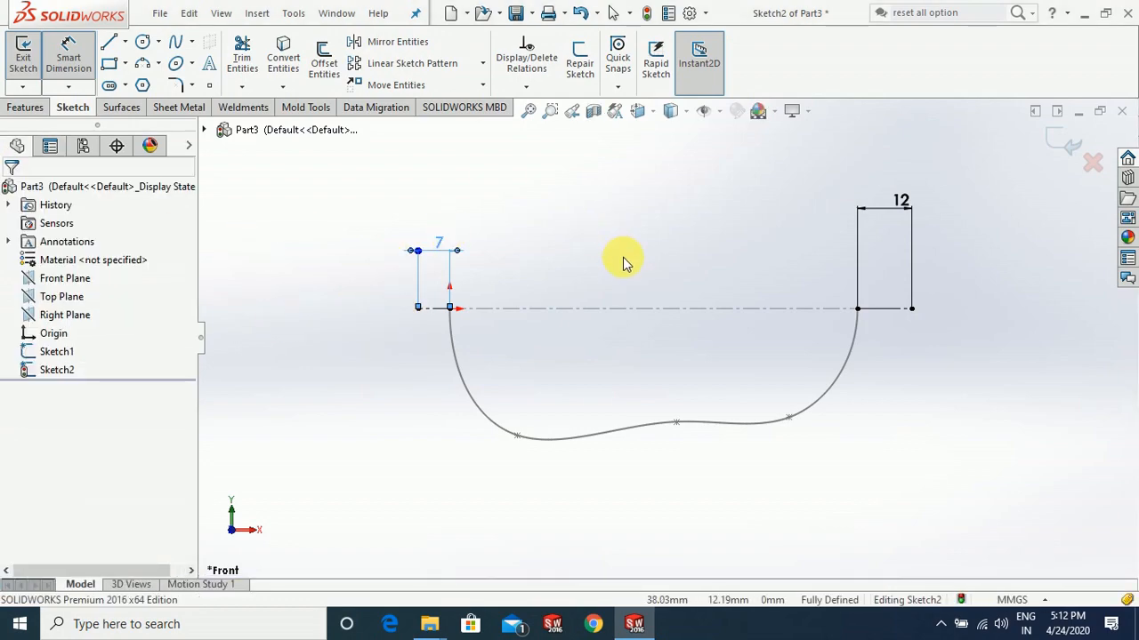
pyautogui.press('Escape')
# Sketch a spline below the first profile, joining the outer ends of the two short construction lines through three interior points
pyautogui.scroll(1, 687, 290)
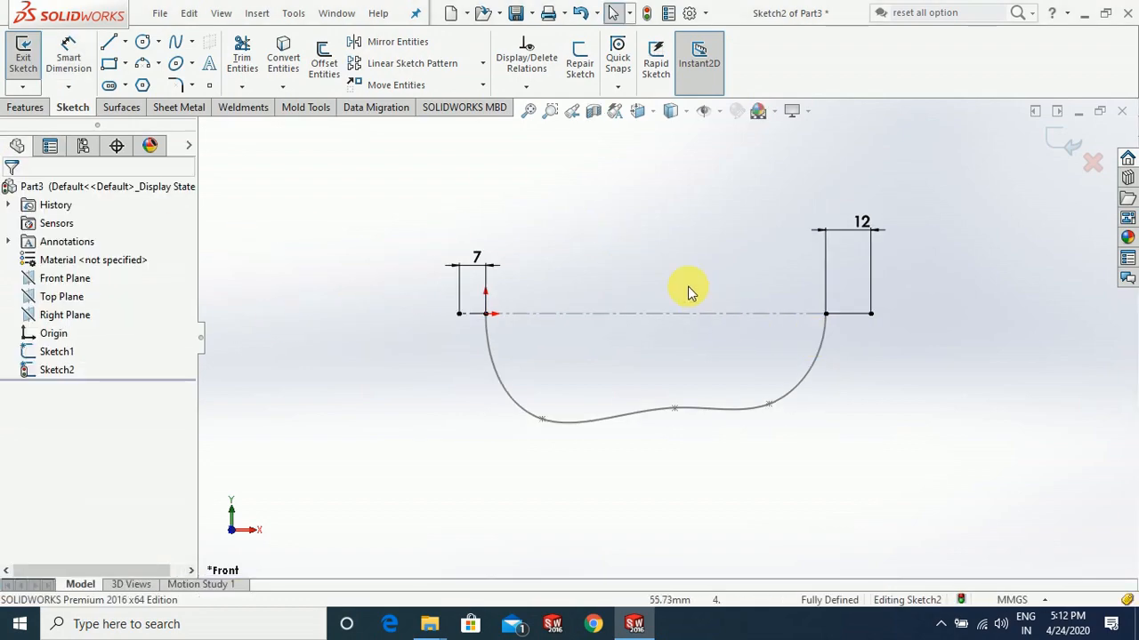
pyautogui.scroll(-1, 687, 286)
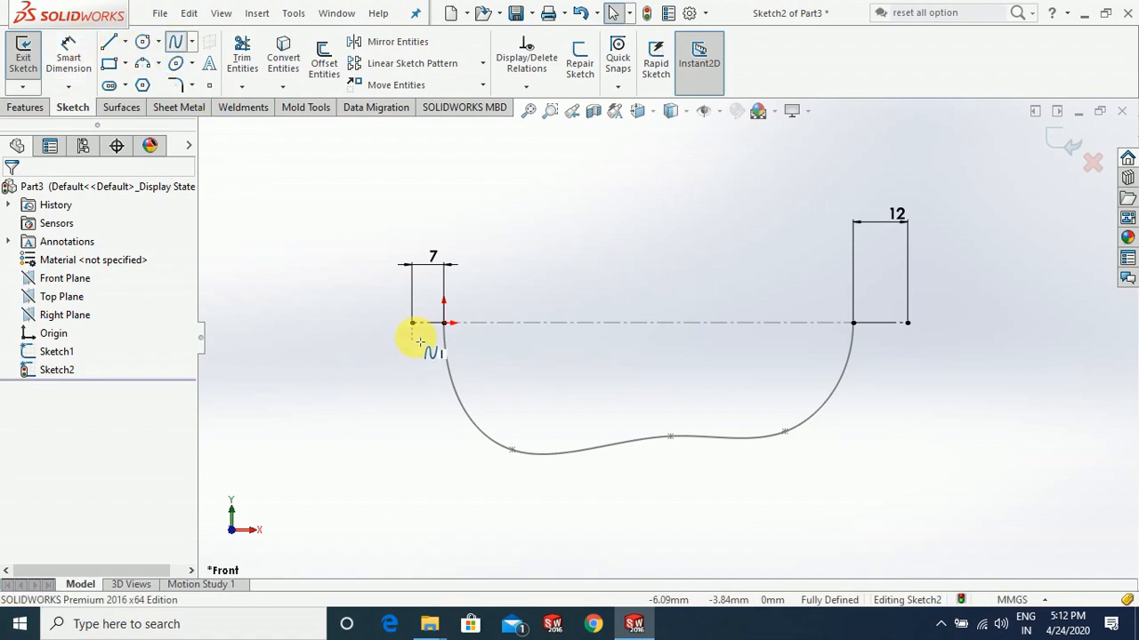
pyautogui.click(506, 488)
pyautogui.click(674, 461)
pyautogui.click(798, 458)
pyautogui.click(909, 325)
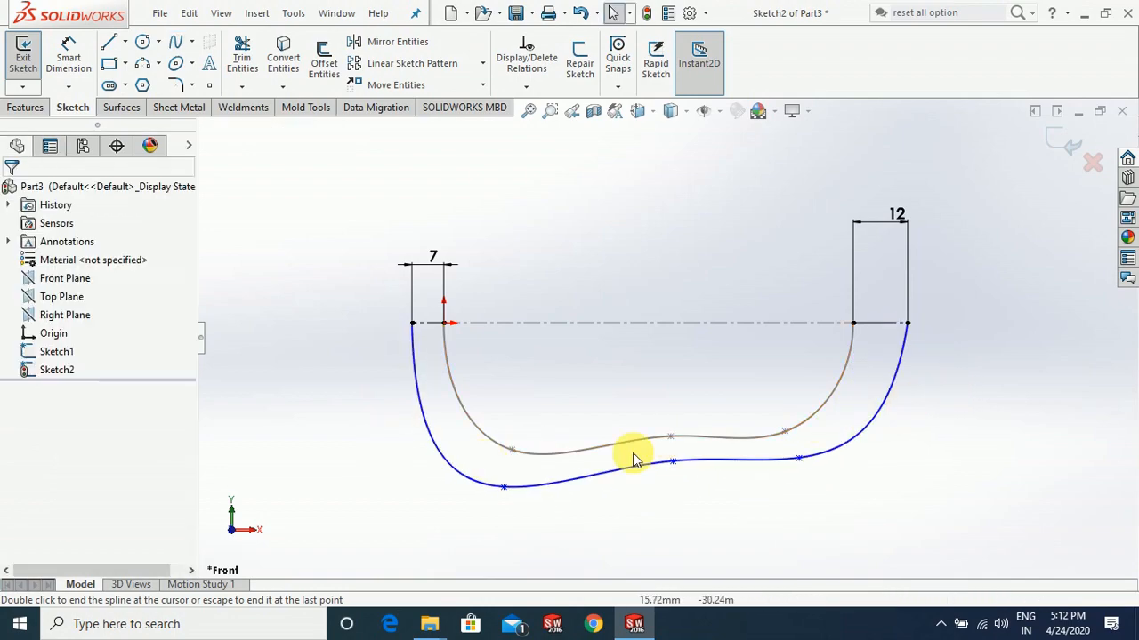
pyautogui.press('f')
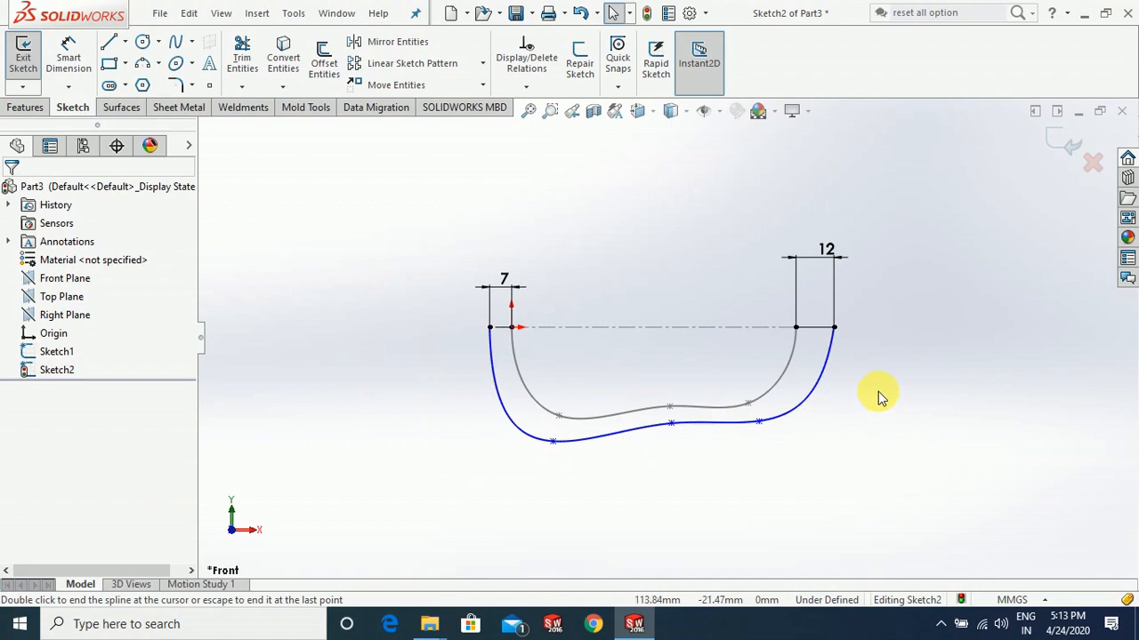
# Make the outer spline's tangent handle at the end of the 7 mm line vertical and shorten it
pyautogui.click(503, 392)
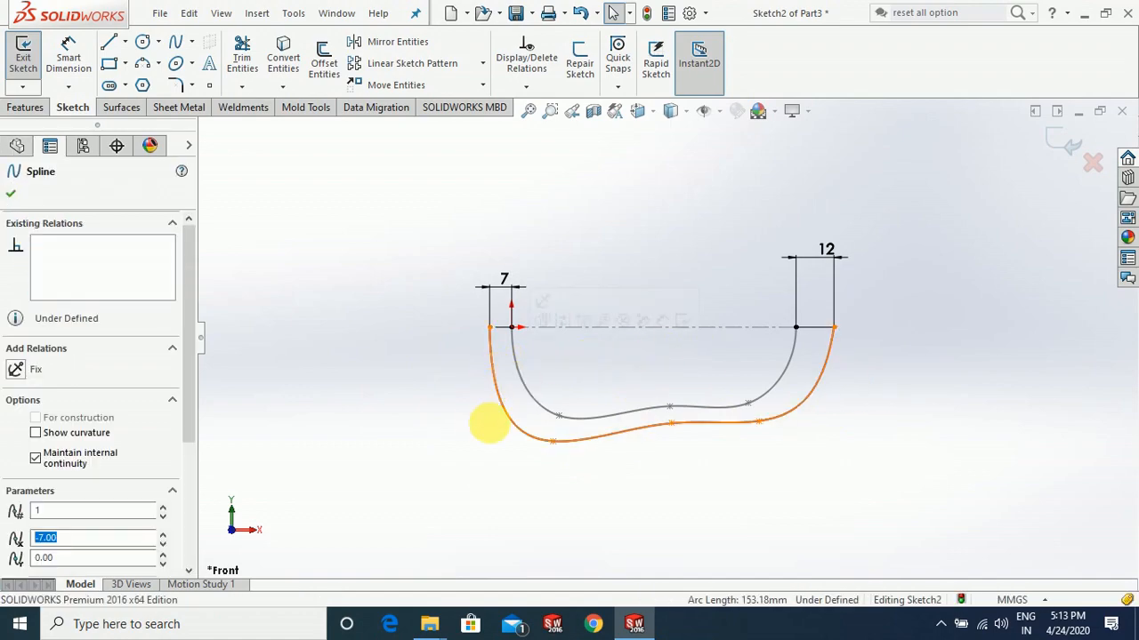
pyautogui.click(489, 398)
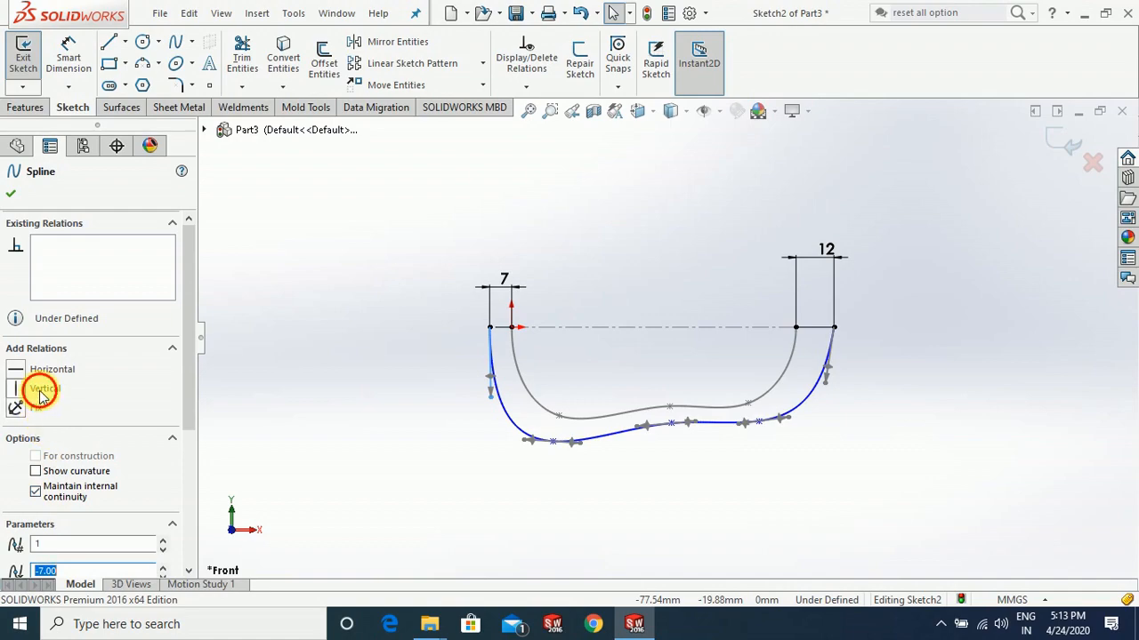
pyautogui.click(41, 391)
pyautogui.moveTo(490, 402); pyautogui.dragTo(490, 381)
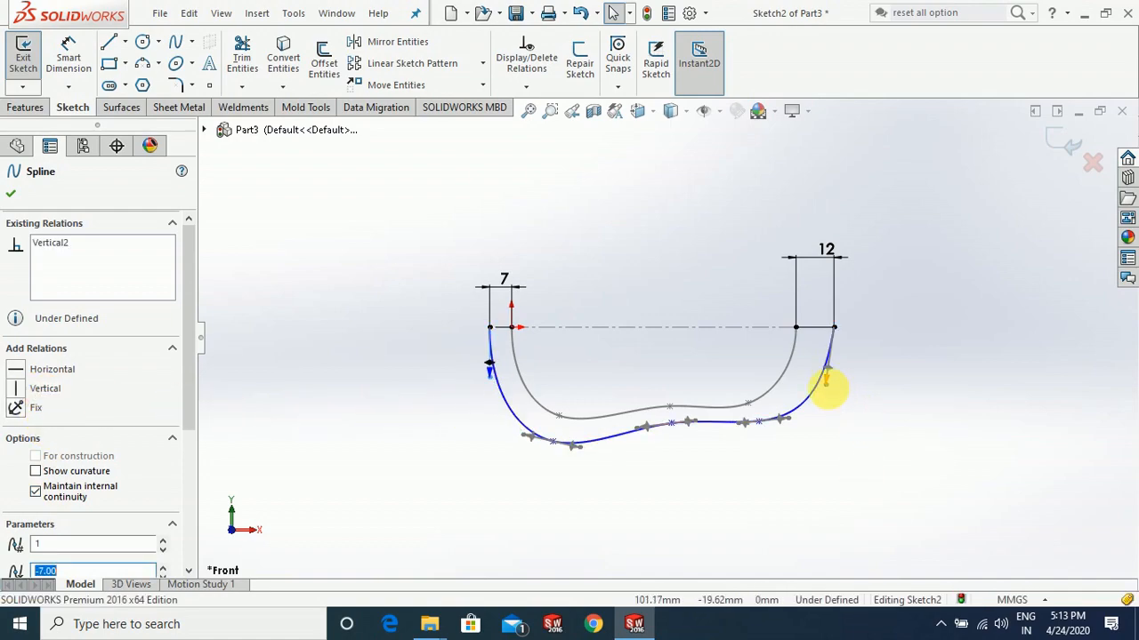
# Make the outer spline's tangent handle at the end of the 12 mm line vertical and shorten it
pyautogui.click(829, 397)
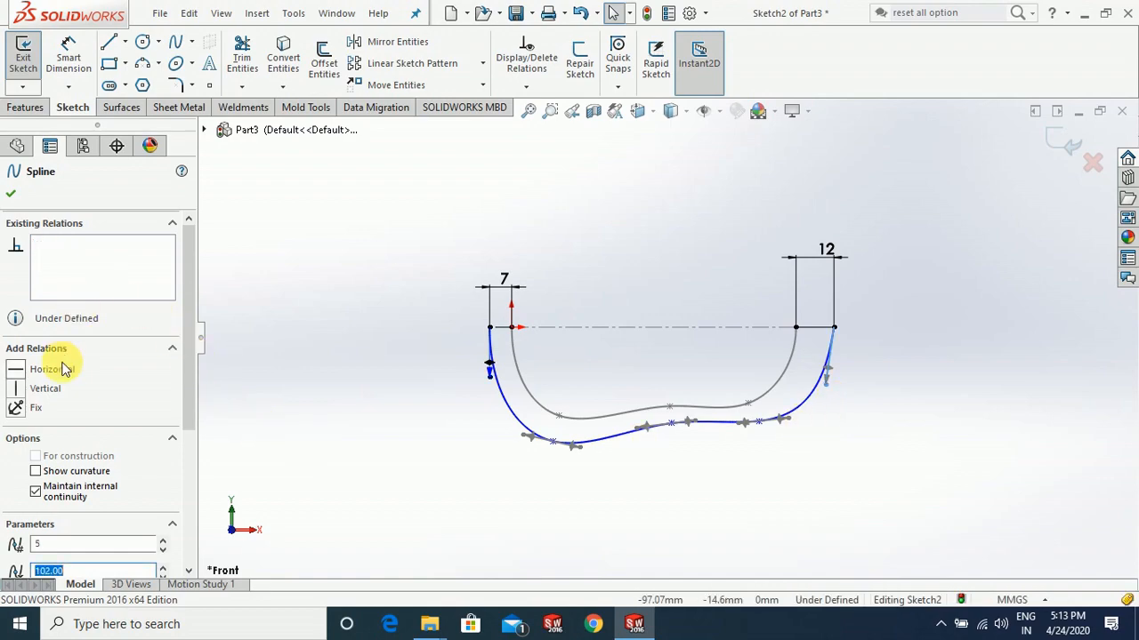
pyautogui.click(60, 392)
pyautogui.moveTo(839, 386); pyautogui.dragTo(839, 376)
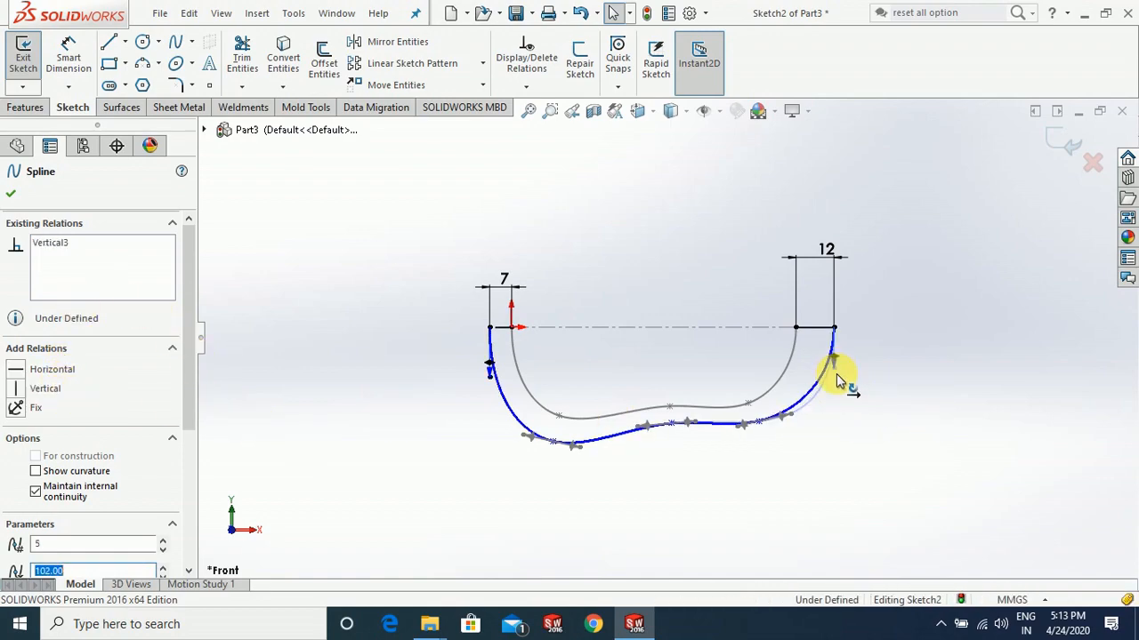
pyautogui.click(10, 193)
pyautogui.click(772, 274)
# Dimension the outer spline's first interior point, nearest the origin, as 35 mm below the centerline
pyautogui.click(71, 58)
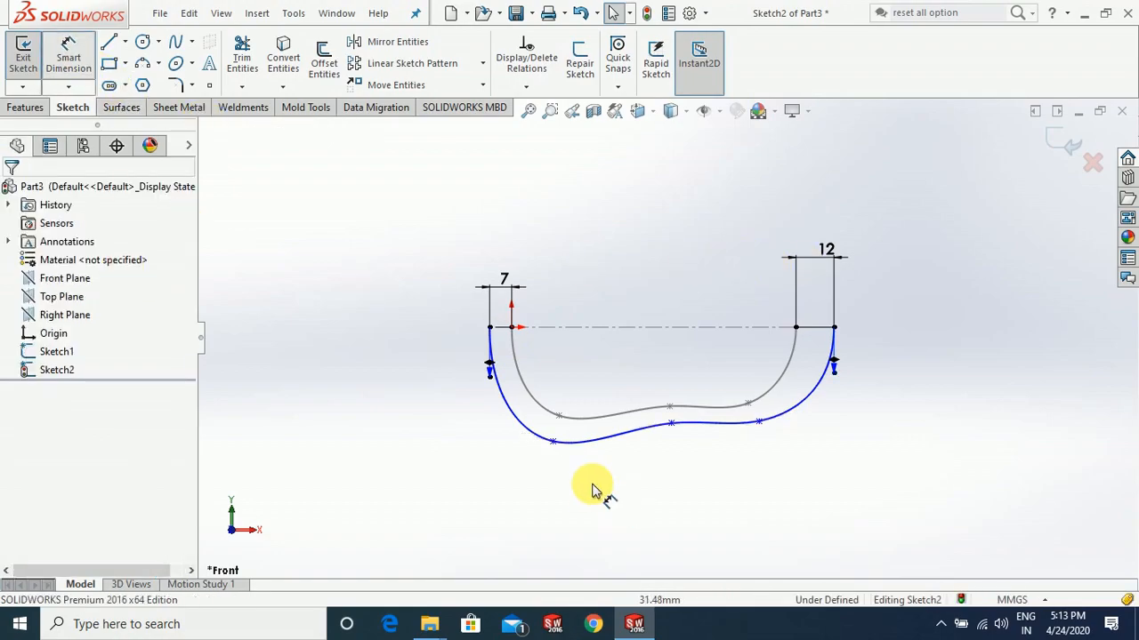
pyautogui.click(513, 328)
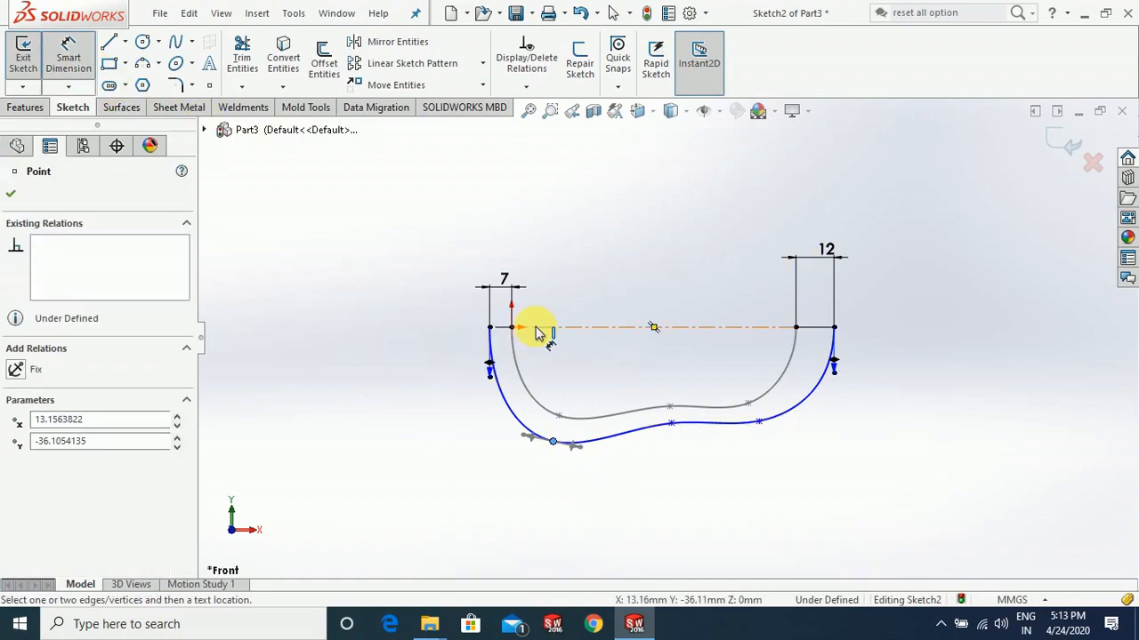
pyautogui.click(414, 372)
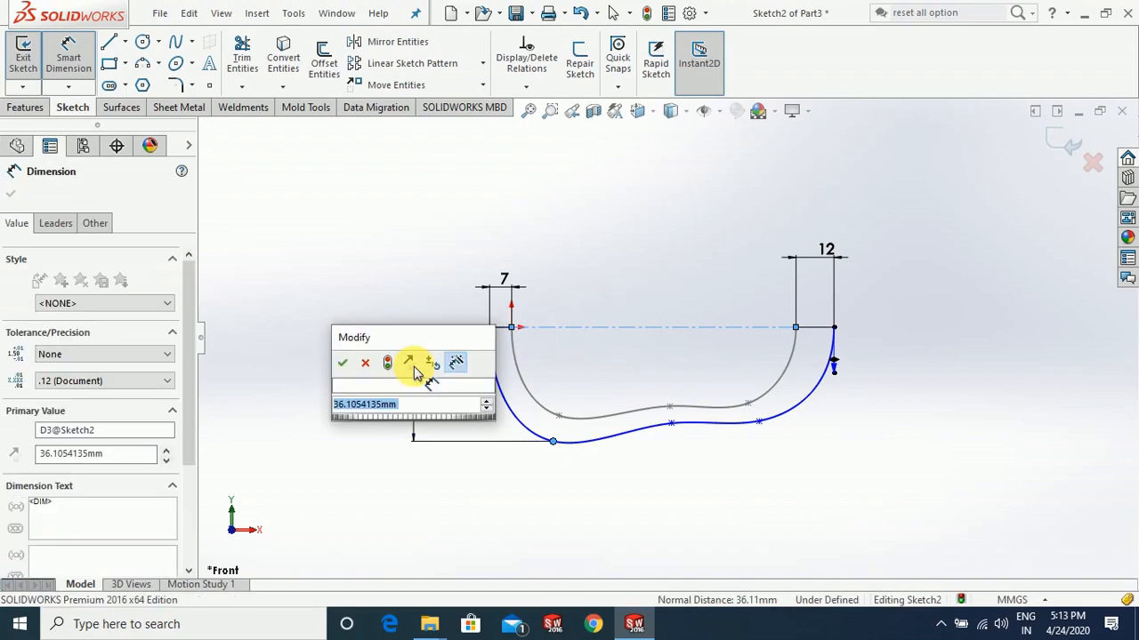
pyautogui.write('35')
pyautogui.press('Return')
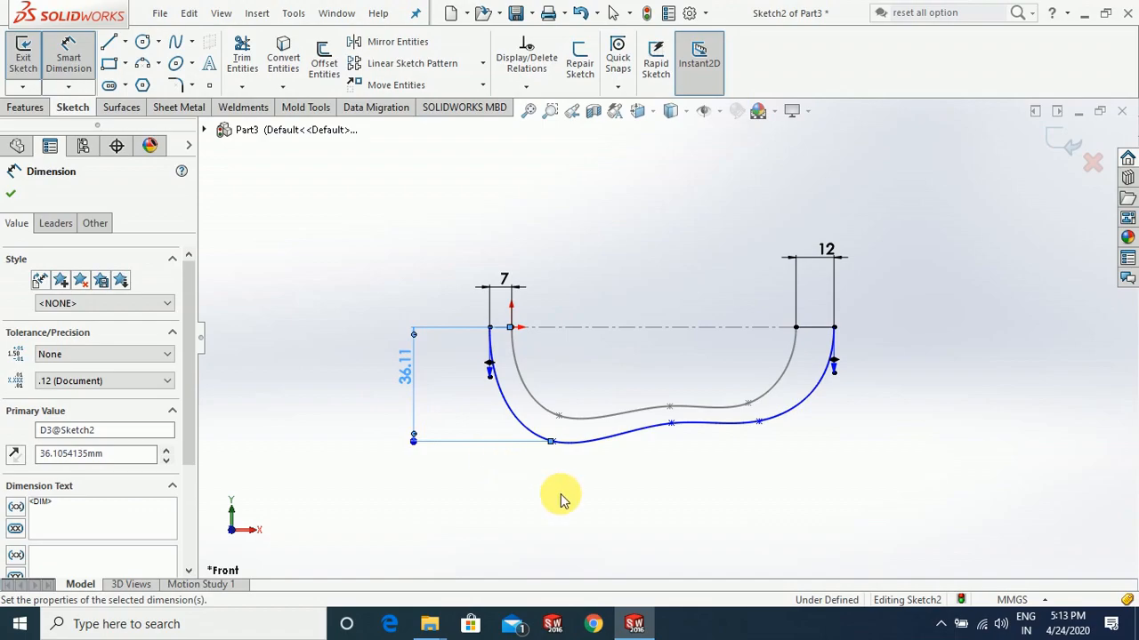
# Dimension the outer spline's middle interior point as 30 mm below the centerline
pyautogui.click(672, 425)
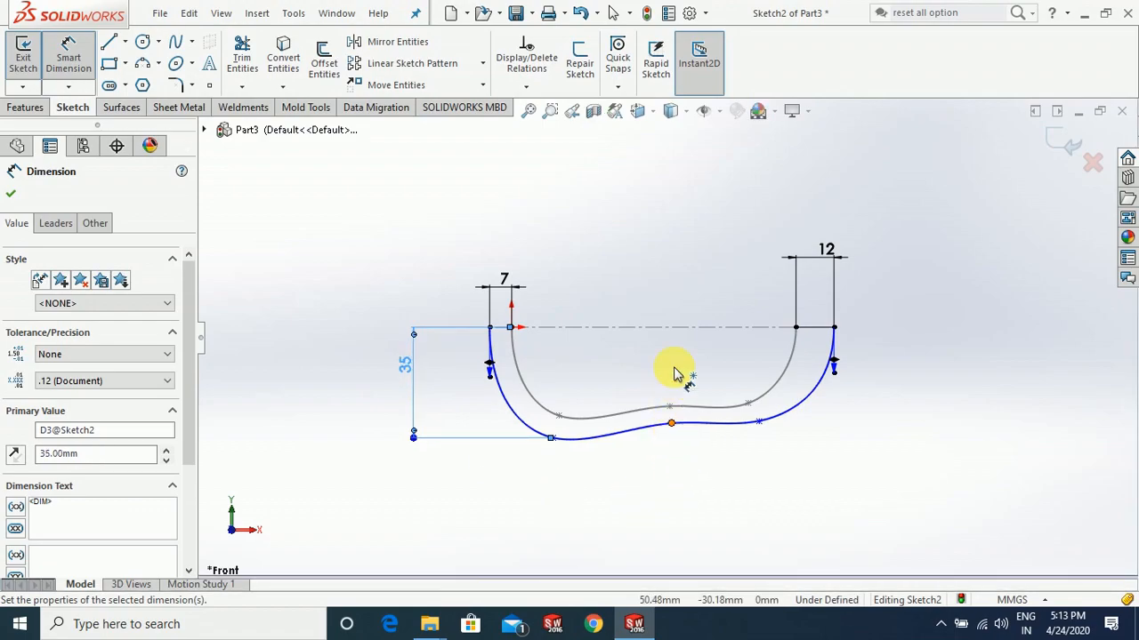
pyautogui.click(678, 331)
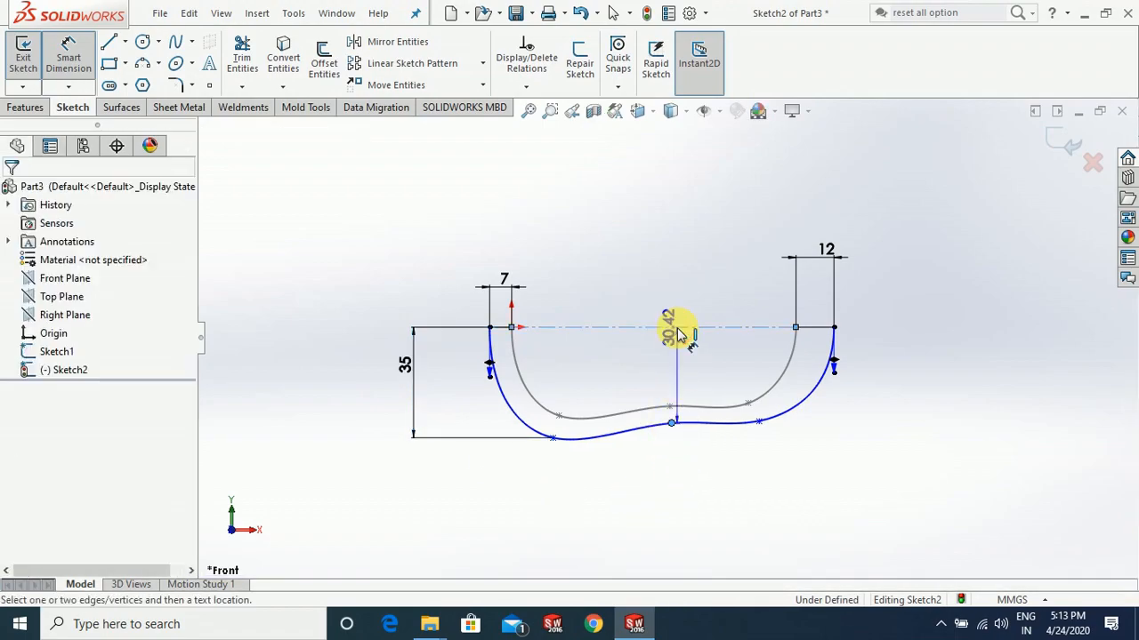
pyautogui.click(628, 377)
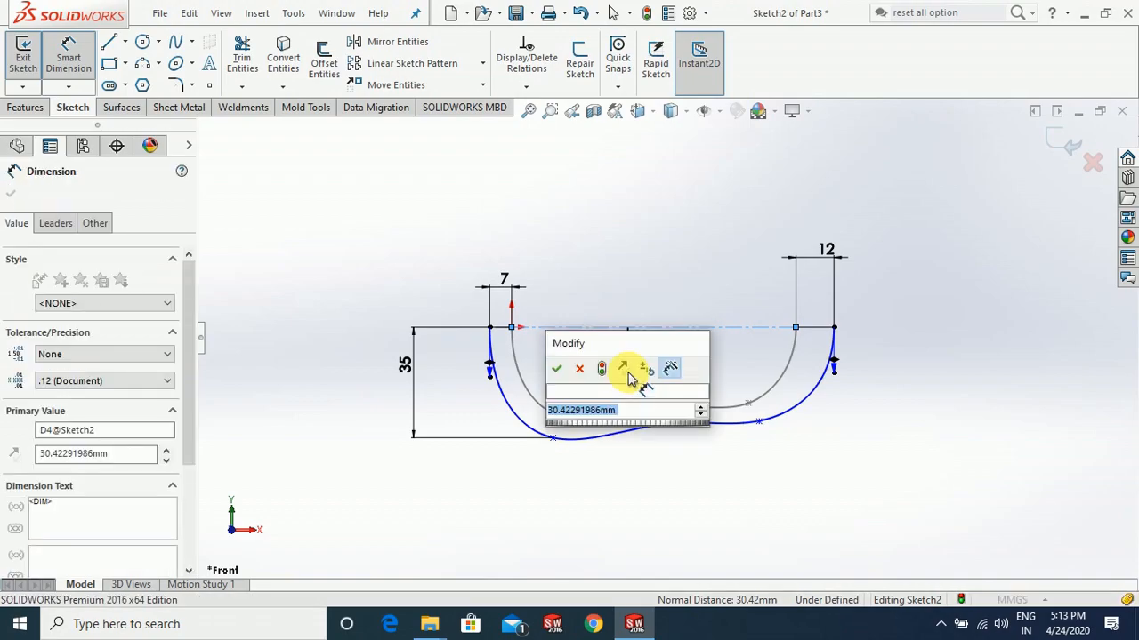
pyautogui.write('30')
pyautogui.press('Return')
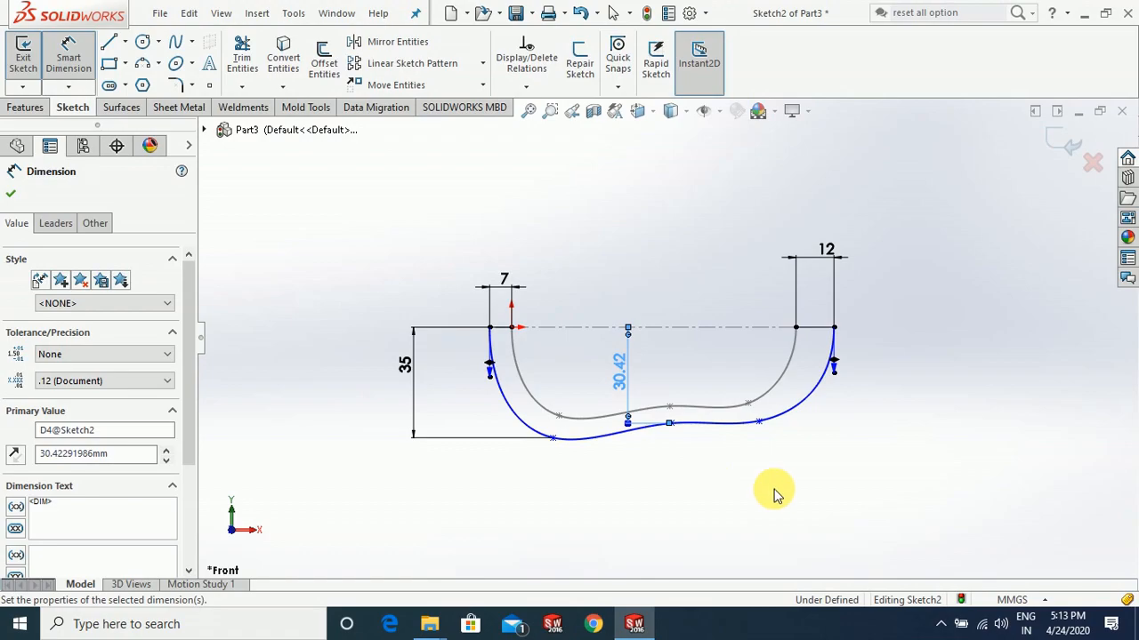
# Dimension the outer spline's third interior point as 28 mm below the centerline
pyautogui.click(759, 328)
pyautogui.click(738, 358)
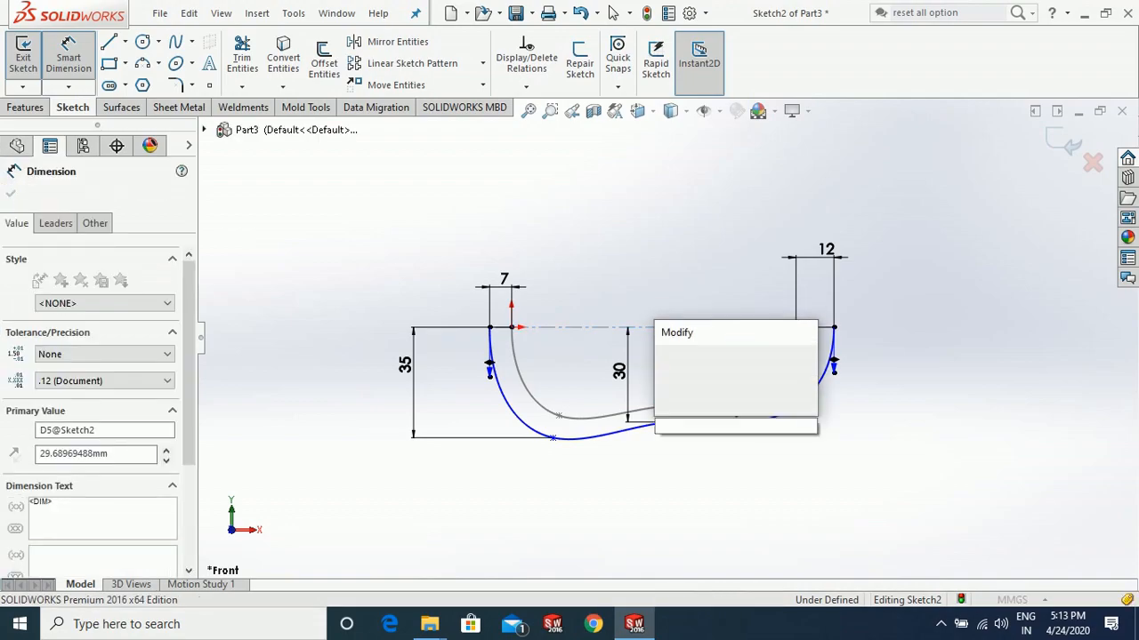
pyautogui.write('28')
pyautogui.press('Return')
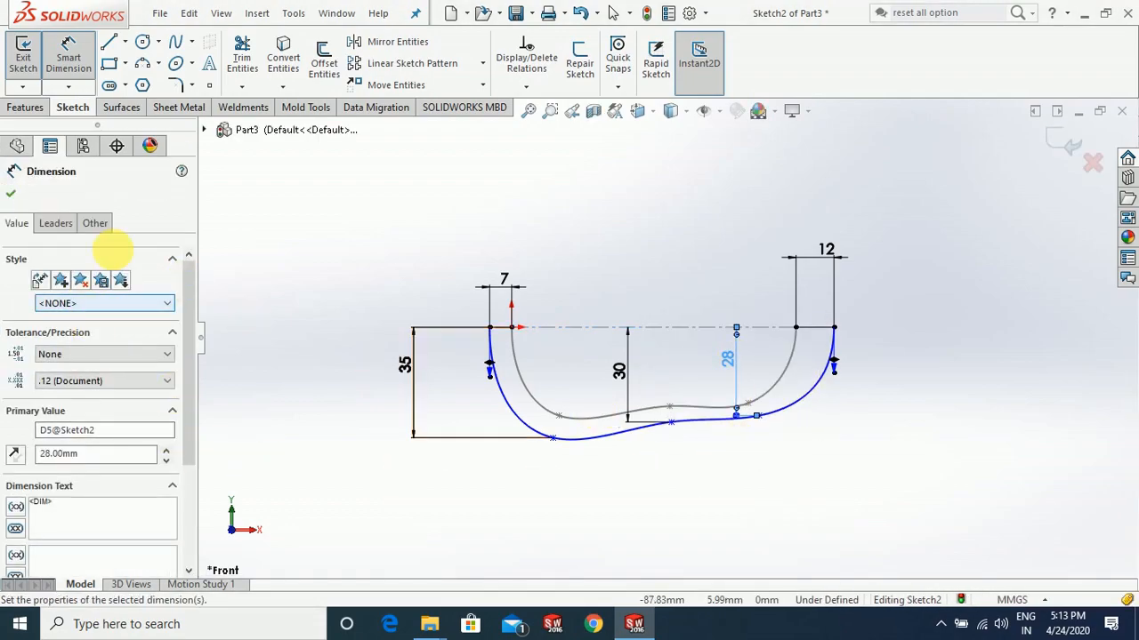
pyautogui.click(11, 194)
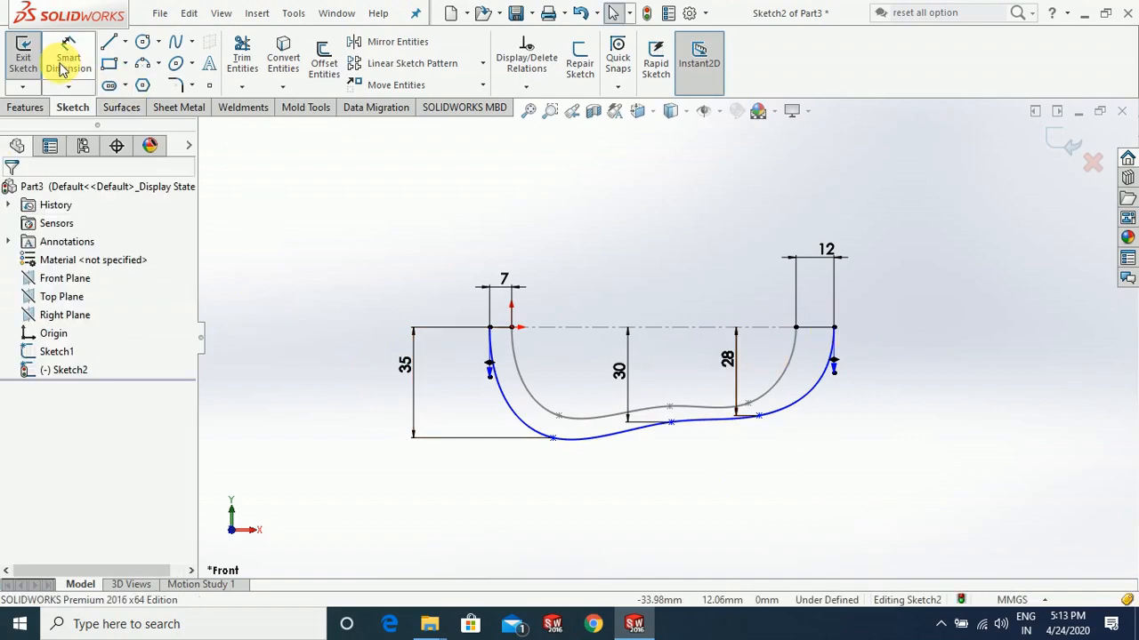
# Set the horizontal distance from the origin to the outer spline's first interior point to 15 mm
pyautogui.click(552, 437)
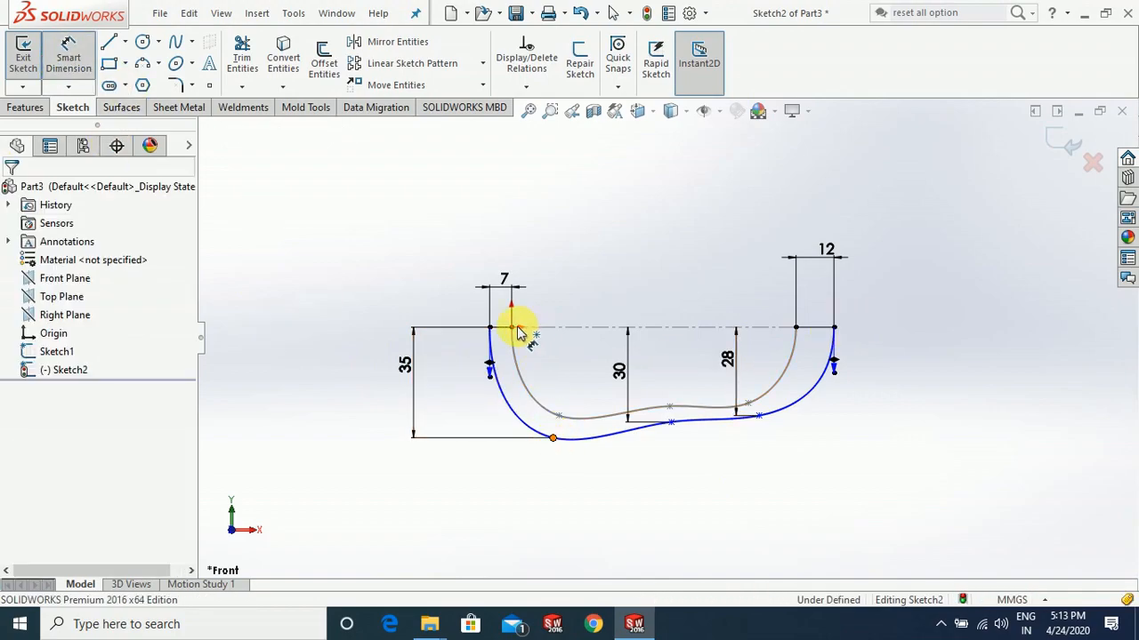
pyautogui.click(511, 327)
pyautogui.click(528, 223)
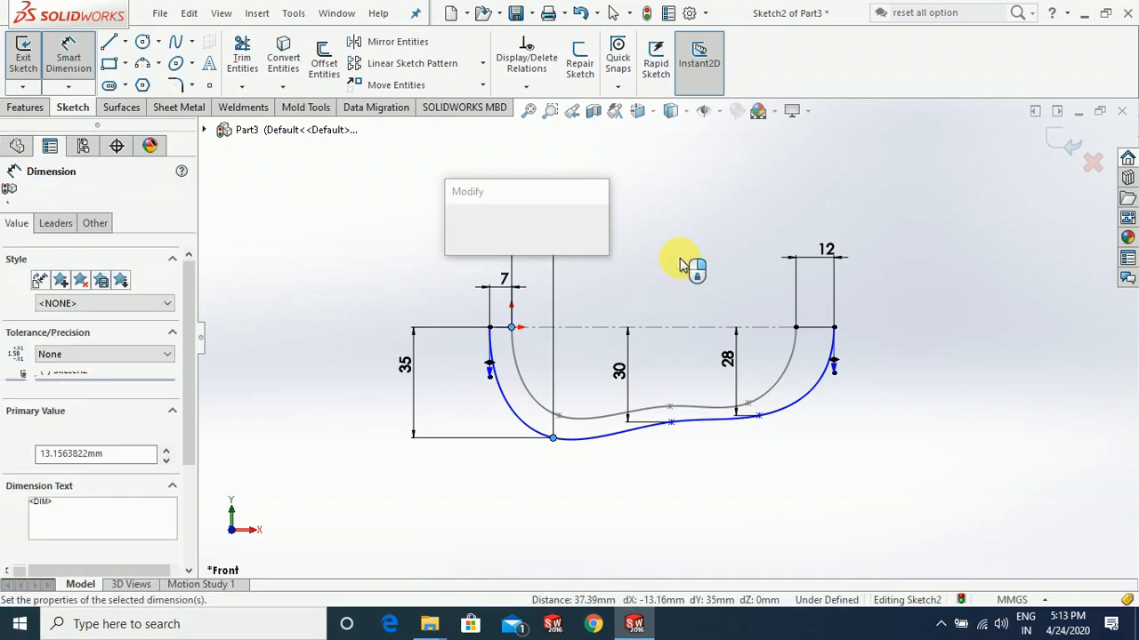
pyautogui.write('15')
pyautogui.press('Escape')
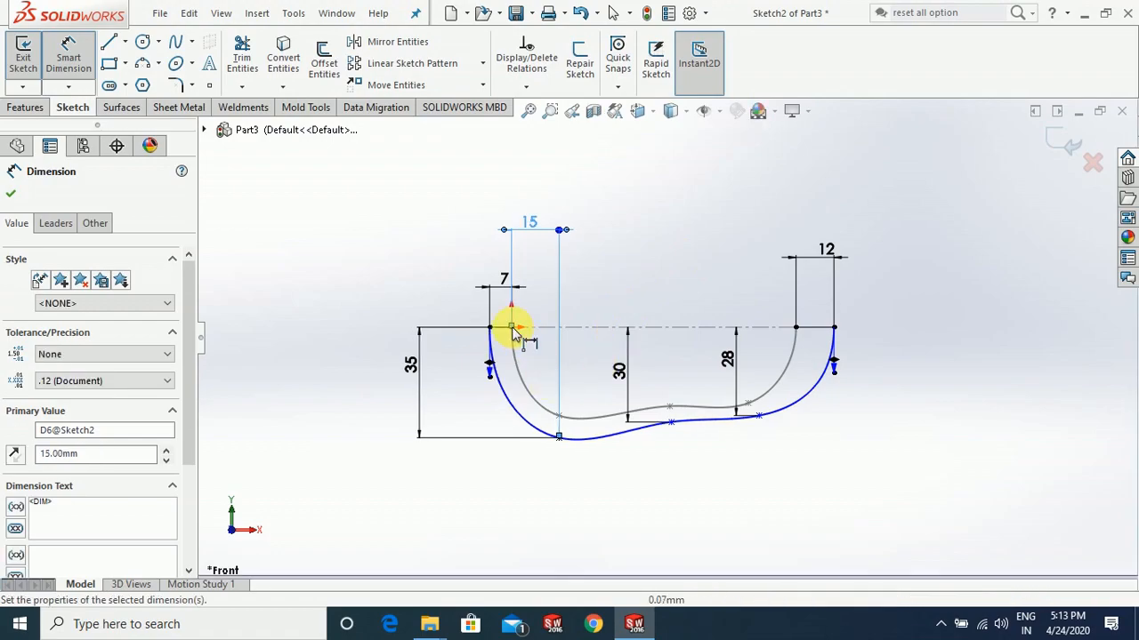
pyautogui.click(678, 438)
# Set the horizontal distance from the origin to the outer spline's middle point to 50 mm
pyautogui.click(69, 57)
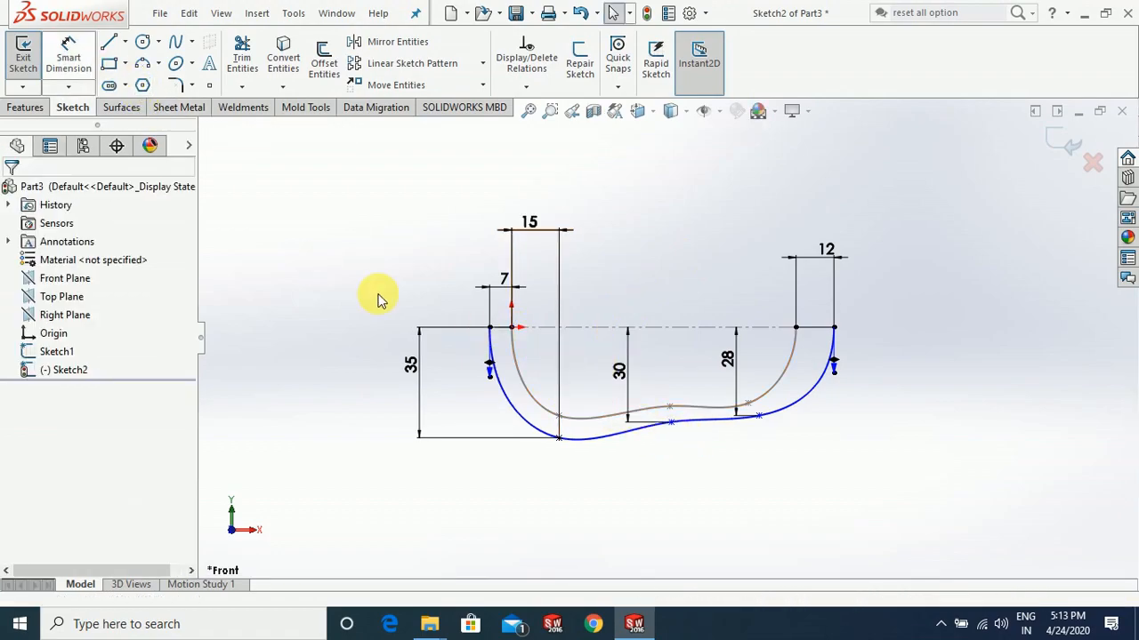
pyautogui.moveTo(734, 288); pyautogui.dragTo(719, 164, button='right')
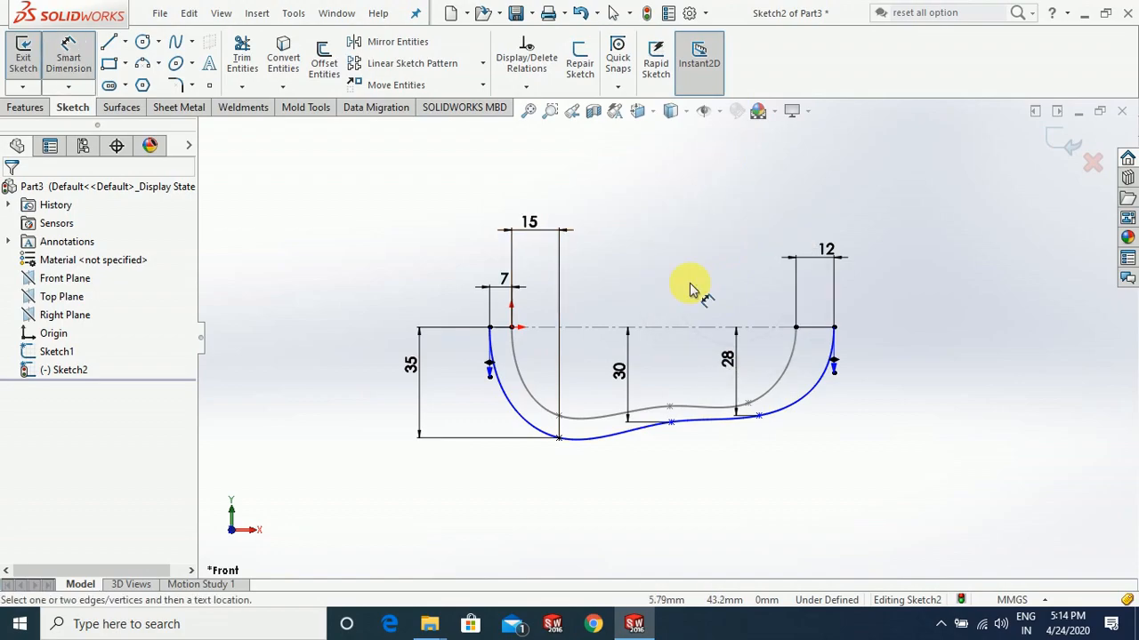
pyautogui.click(512, 328)
pyautogui.click(671, 422)
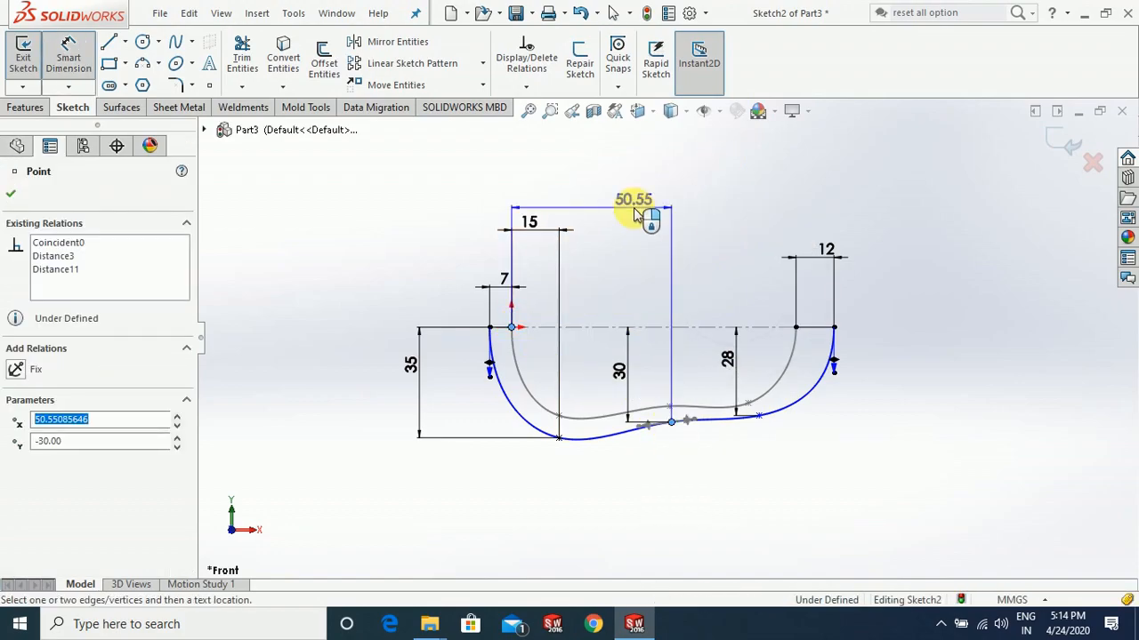
pyautogui.click(642, 238)
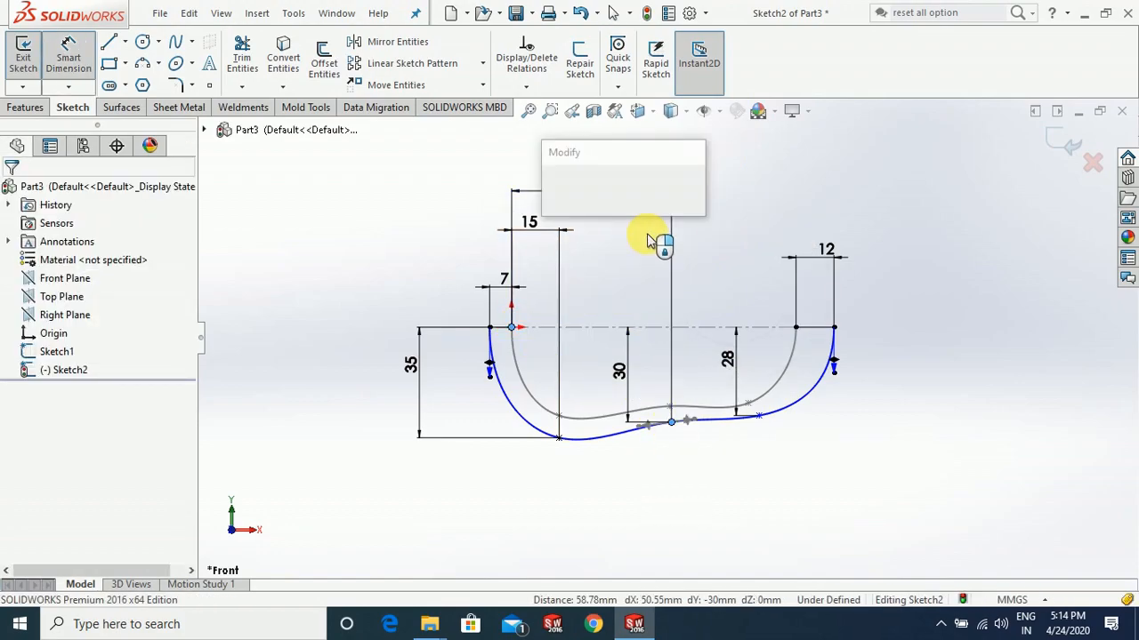
pyautogui.write('50')
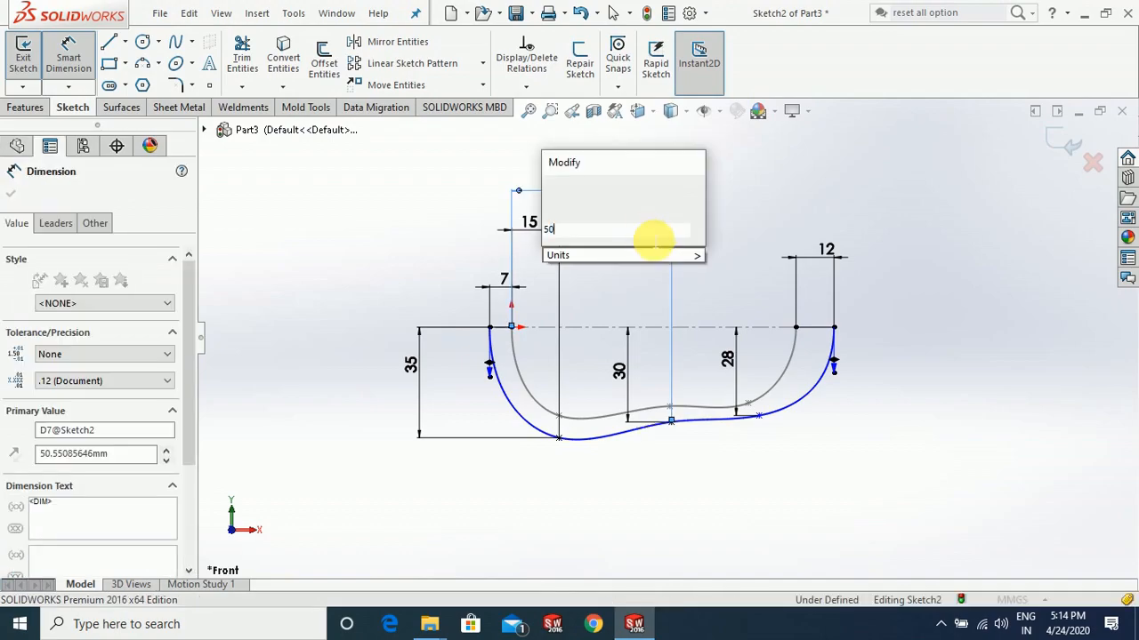
pyautogui.press('Return')
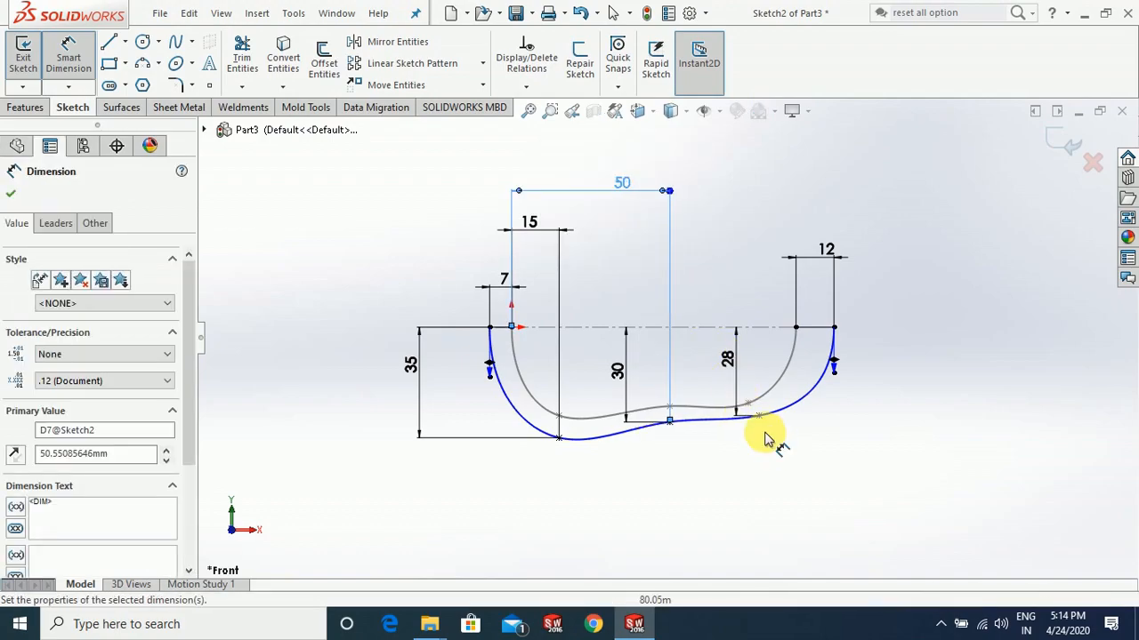
# Set the horizontal distance between the outer spline's third interior point and the far end of the 90 mm centerline to 15 mm
pyautogui.click(759, 418)
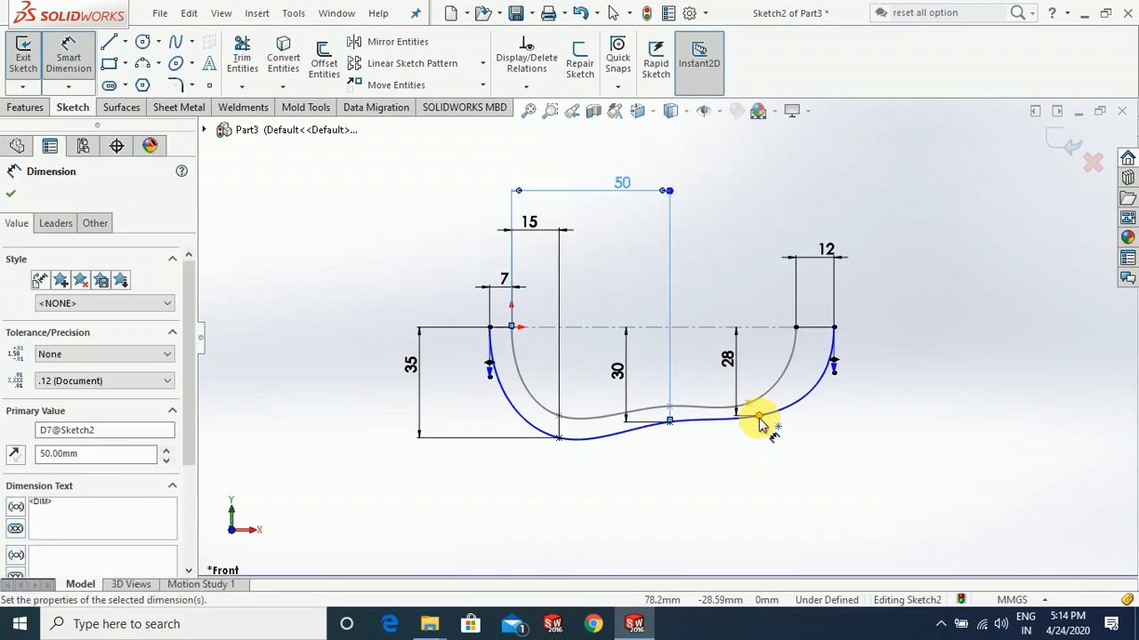
pyautogui.click(796, 328)
pyautogui.click(789, 203)
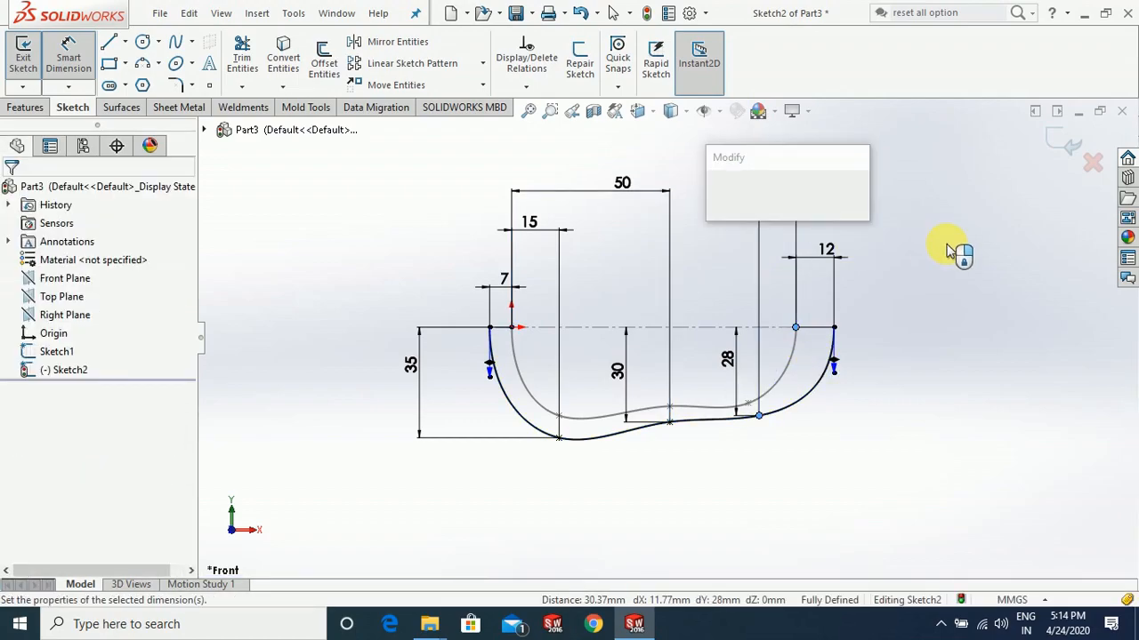
pyautogui.write('15')
pyautogui.press('Return')
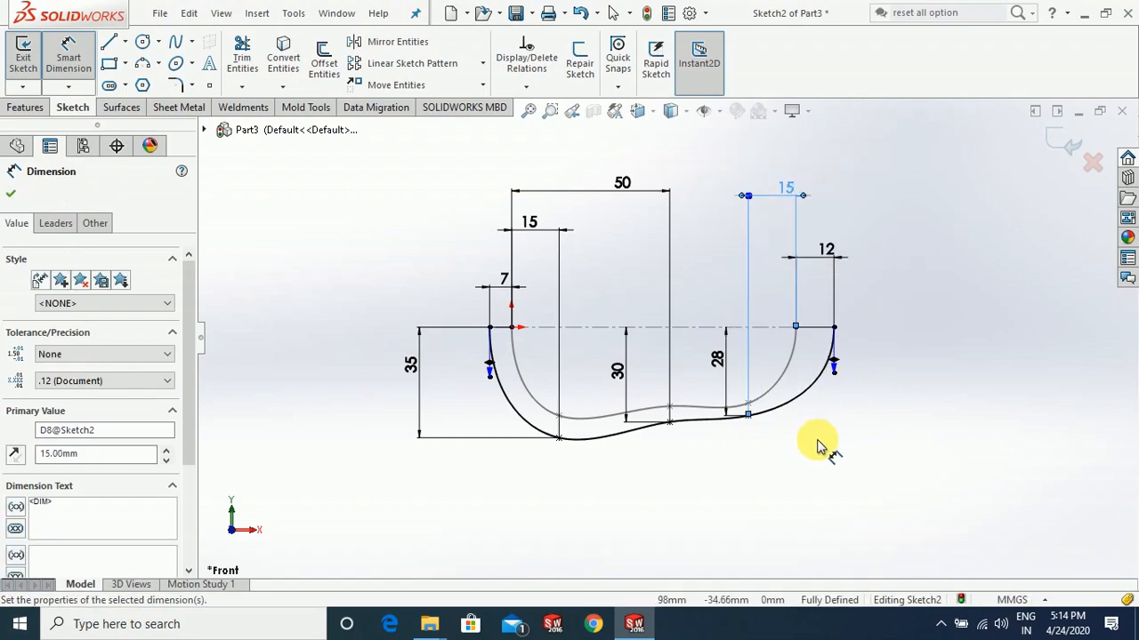
pyautogui.click(763, 440)
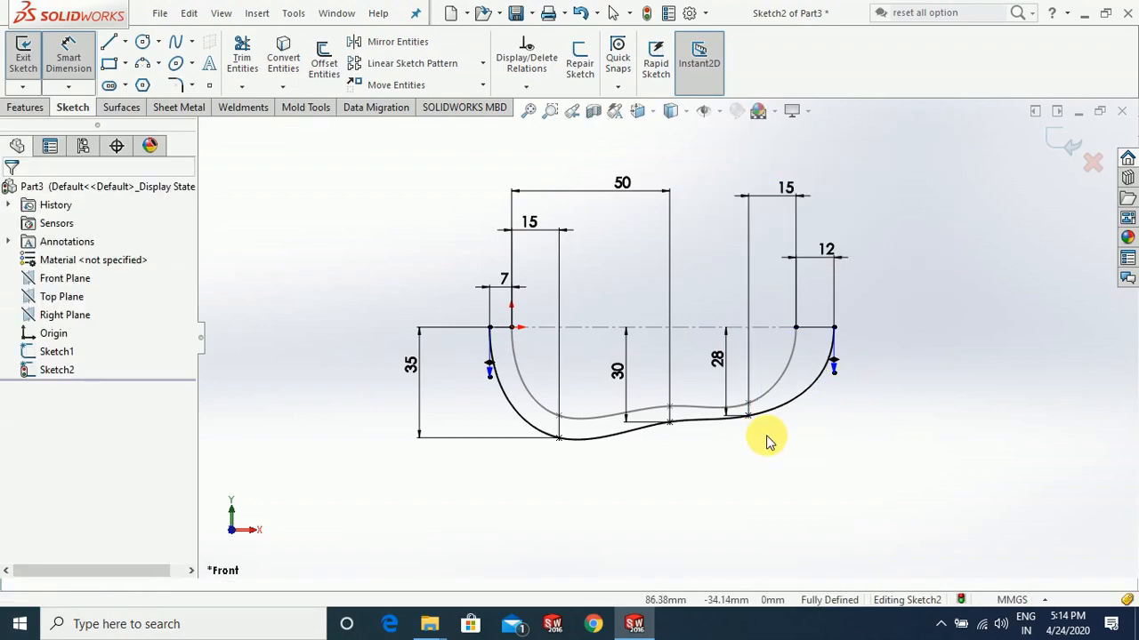
# Lengthen the outer spline's tangent handle at the end of the 12 mm line and shorten the one at the 7 mm line
pyautogui.click(834, 371)
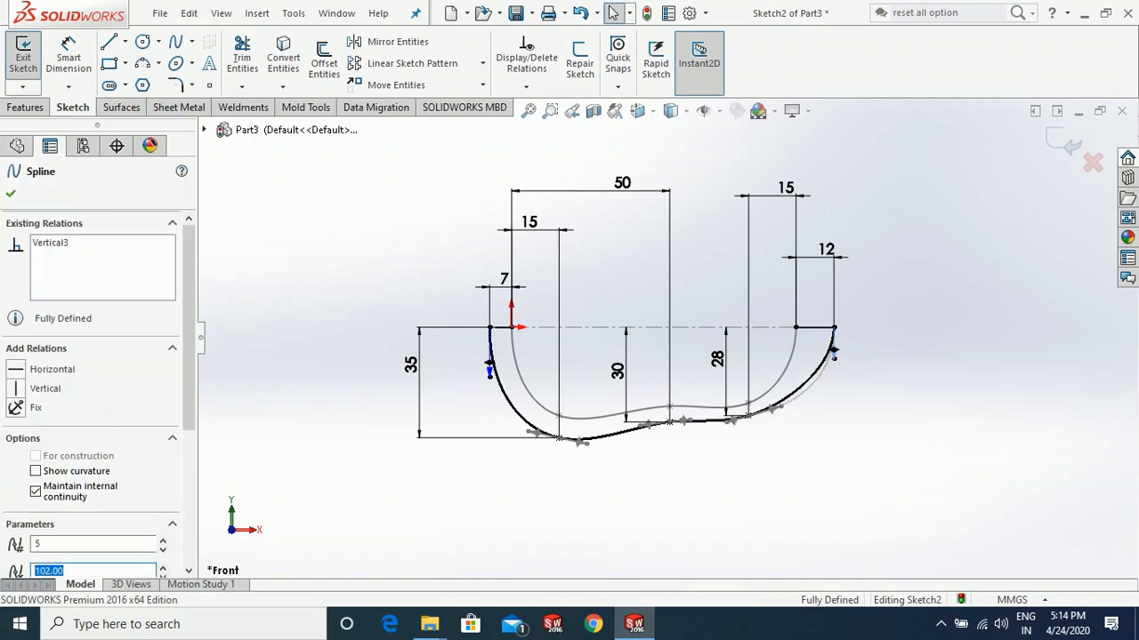
pyautogui.click(796, 429)
pyautogui.scroll(-2, 761, 375)
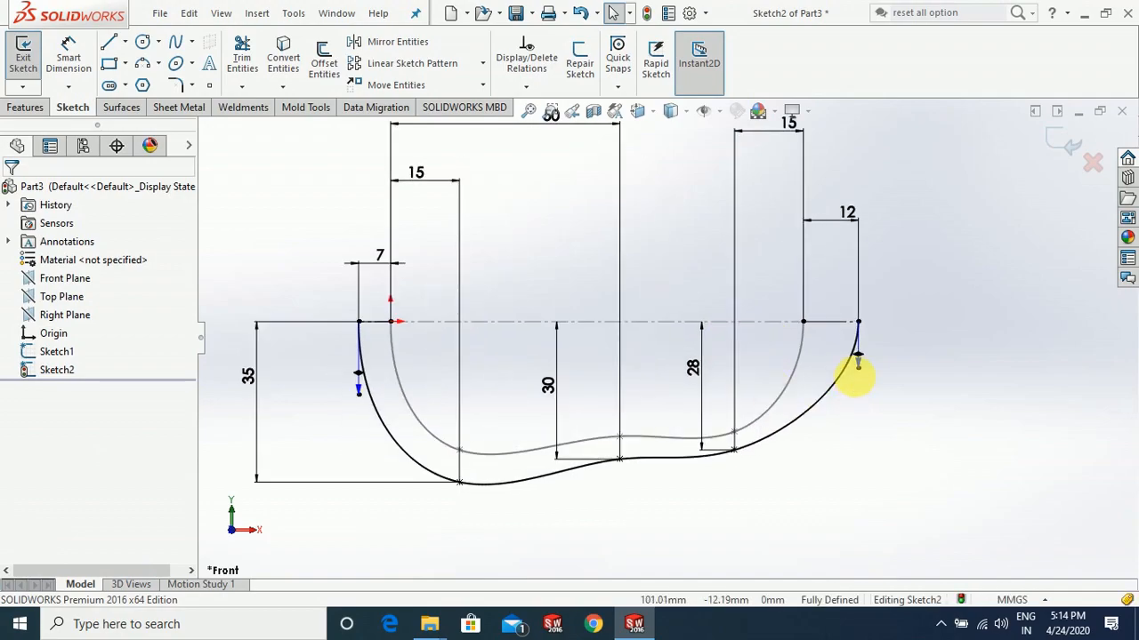
pyautogui.moveTo(848, 409); pyautogui.dragTo(847, 416)
pyautogui.click(796, 471)
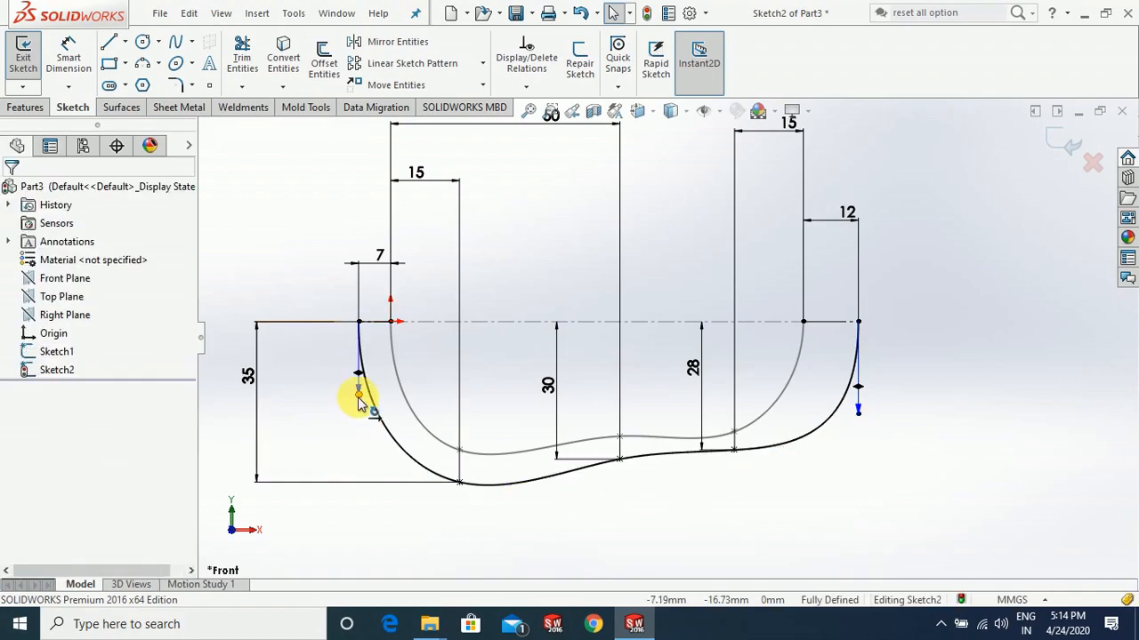
pyautogui.click(358, 383)
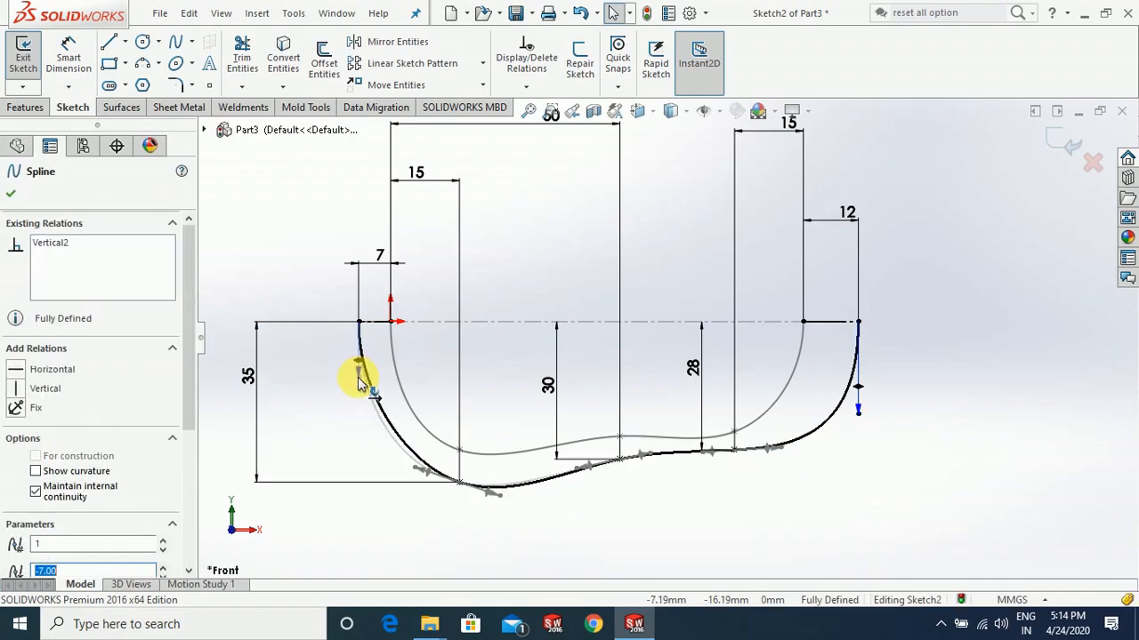
pyautogui.moveTo(356, 396); pyautogui.dragTo(357, 388)
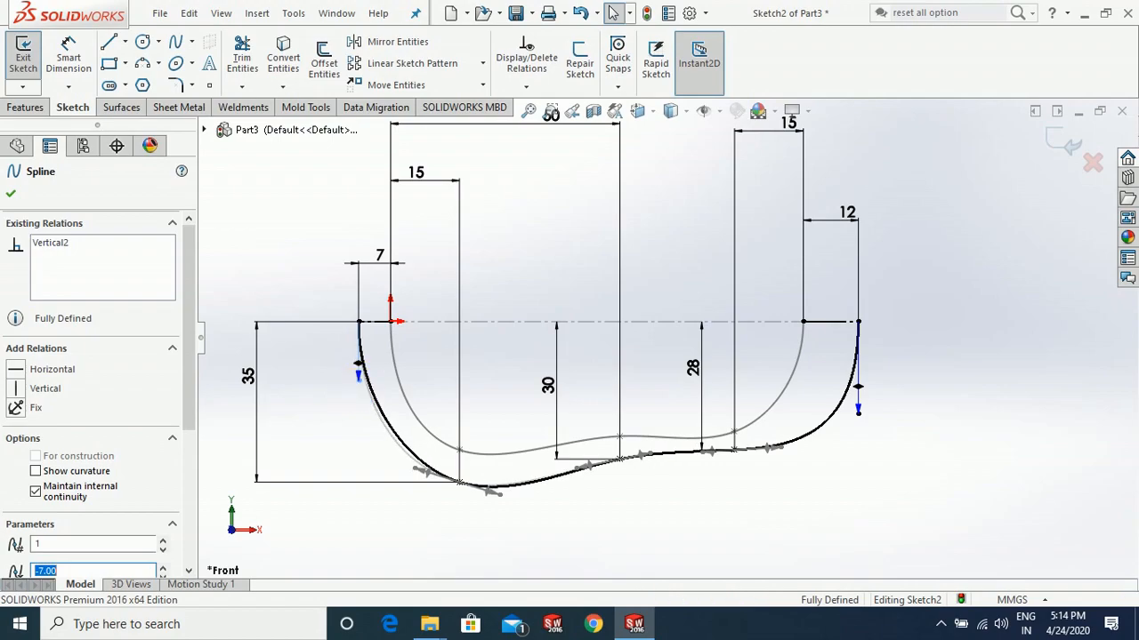
# Make the tangent handle at the outer spline's 35 mm deep point horizontal and exit the sketch
pyautogui.click(415, 470)
pyautogui.moveTo(414, 474); pyautogui.dragTo(411, 487)
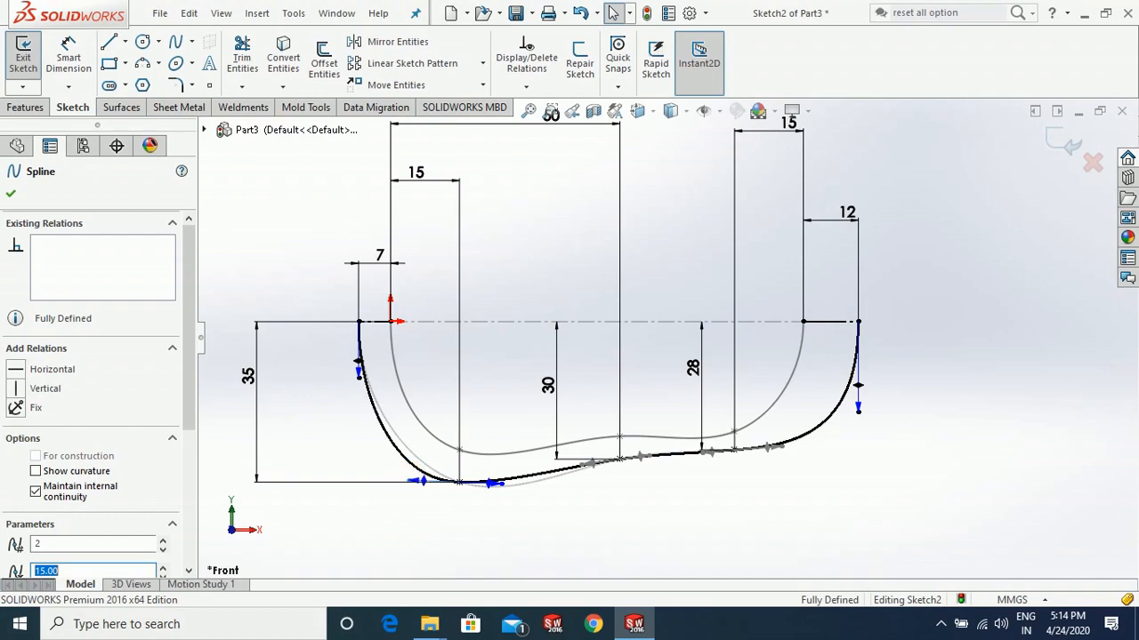
pyautogui.click(40, 369)
pyautogui.click(731, 514)
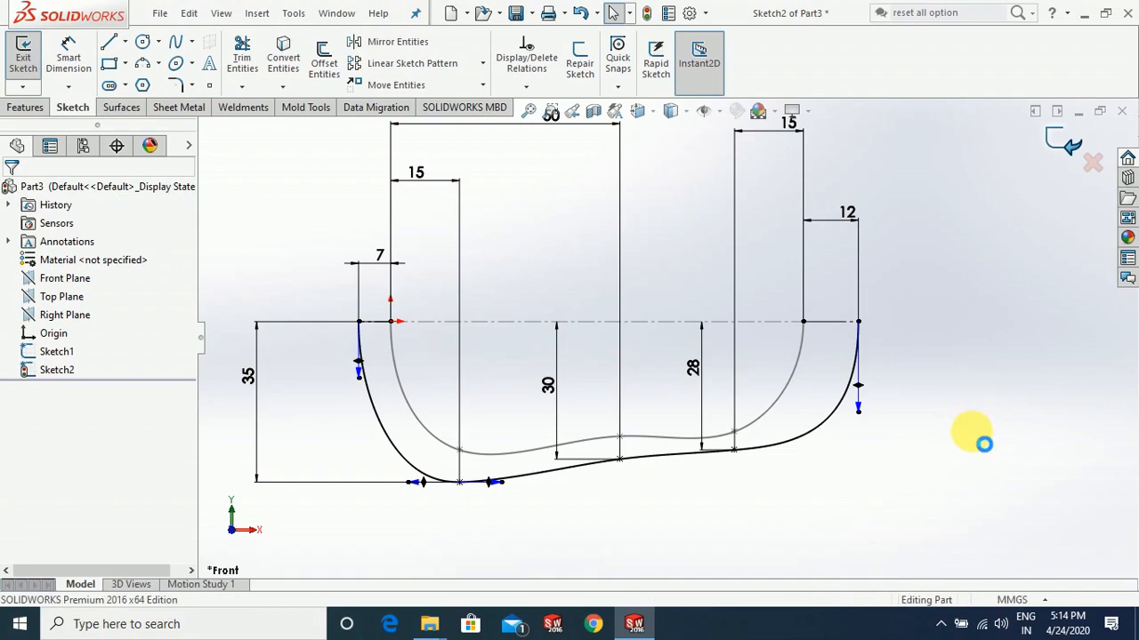
# Start a new sketch on the Top Plane and view it together with the two spline profiles
pyautogui.moveTo(978, 434)
pyautogui.mouseDown(button='middle')
pyautogui.moveTo(712, 506)
pyautogui.moveTo(703, 372)
pyautogui.moveTo(663, 311)
pyautogui.moveTo(661, 432)
pyautogui.moveTo(729, 305)
pyautogui.moveTo(729, 437)
pyautogui.mouseUp(button='middle')
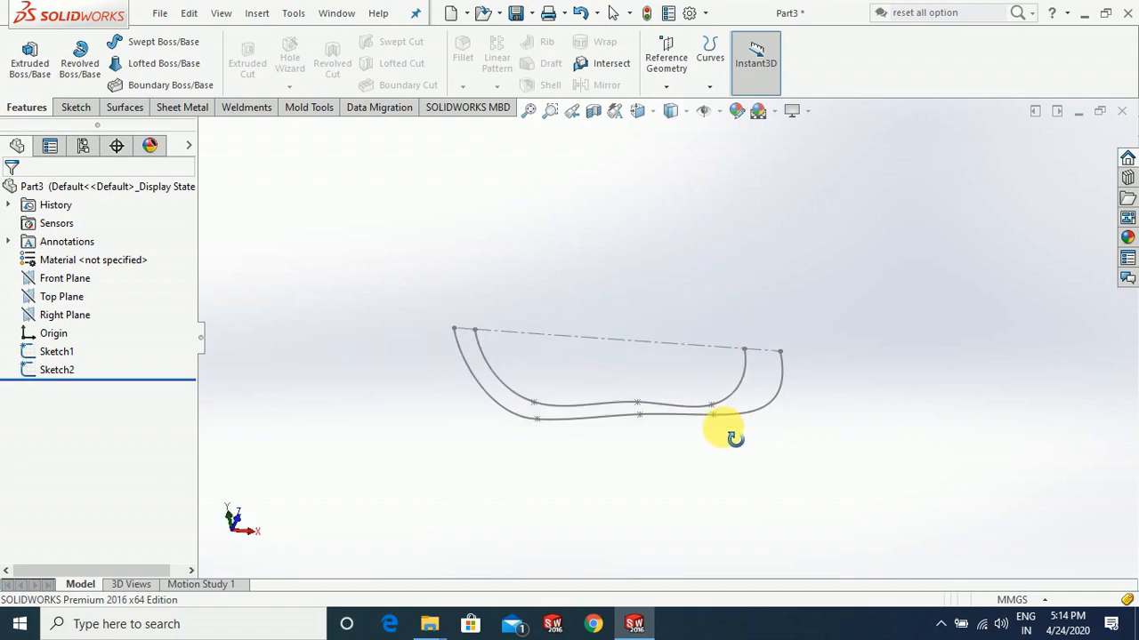
pyautogui.click(78, 297)
pyautogui.click(89, 268)
pyautogui.click(725, 399)
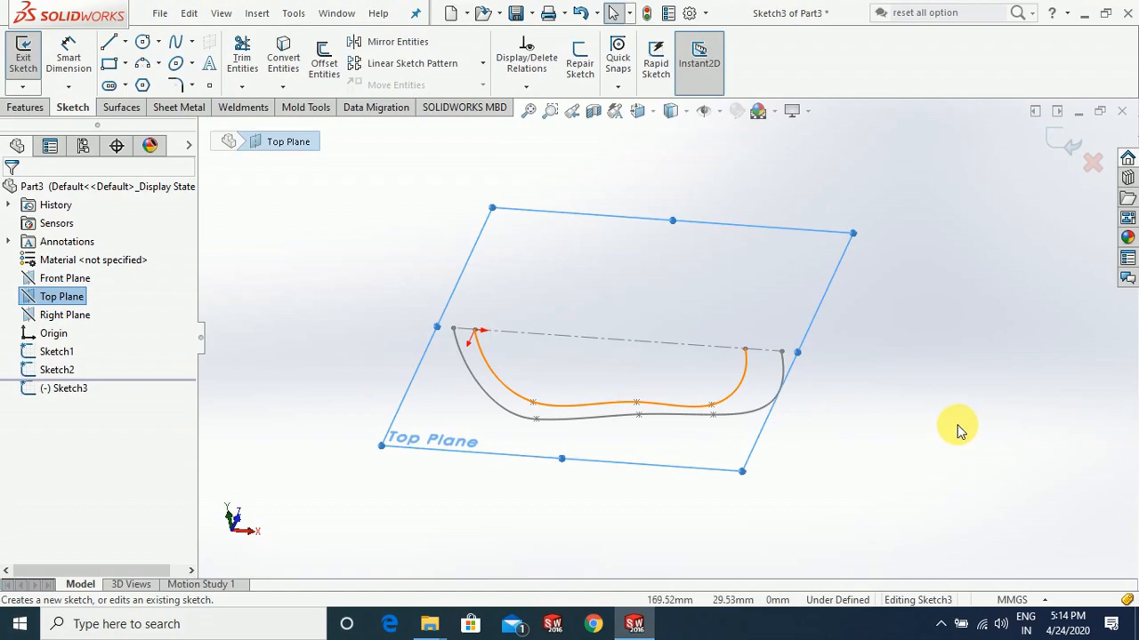
pyautogui.hotkey('ctrl', '8')
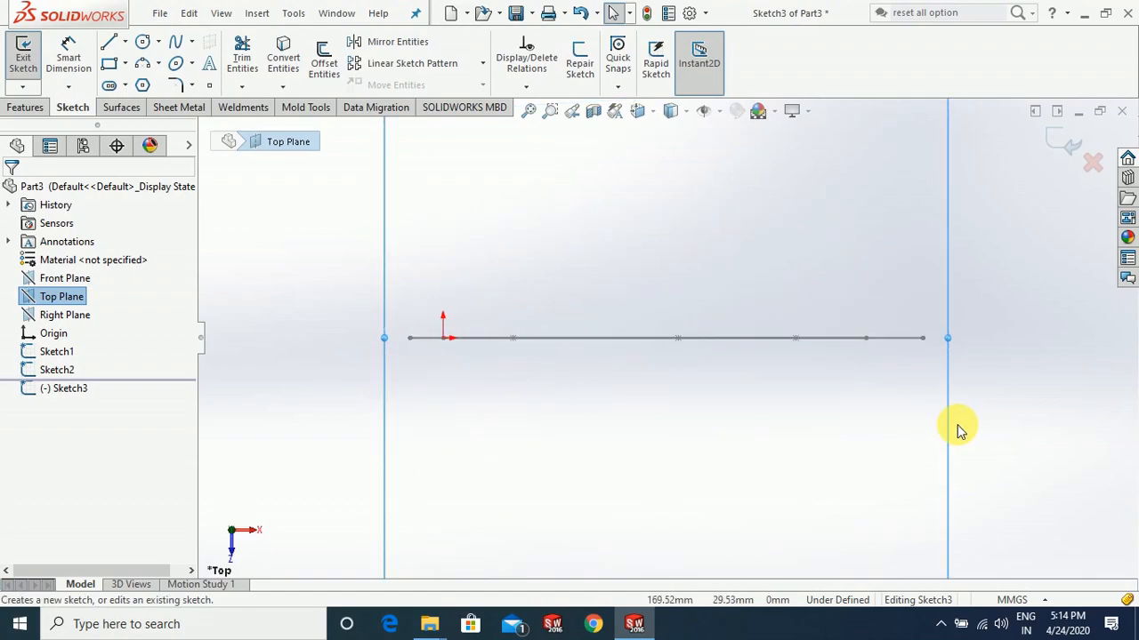
pyautogui.moveTo(621, 389)
pyautogui.mouseDown(button='middle')
pyautogui.moveTo(613, 525)
pyautogui.moveTo(623, 553)
pyautogui.moveTo(630, 540)
pyautogui.mouseUp(button='middle')
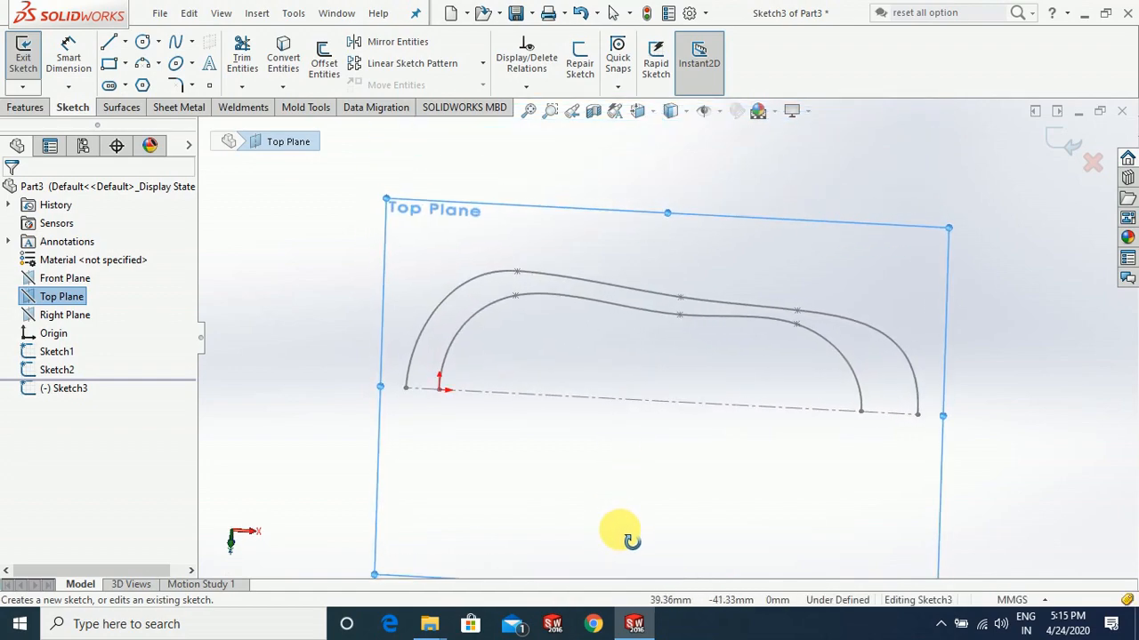
# View the Top Plane sketch face-on and sketch a vertical centerline about 20 mm long beside the origin end of the spline profiles
pyautogui.moveTo(741, 481); pyautogui.dragTo(766, 468, button='middle')
pyautogui.hotkey('ctrl', '8')
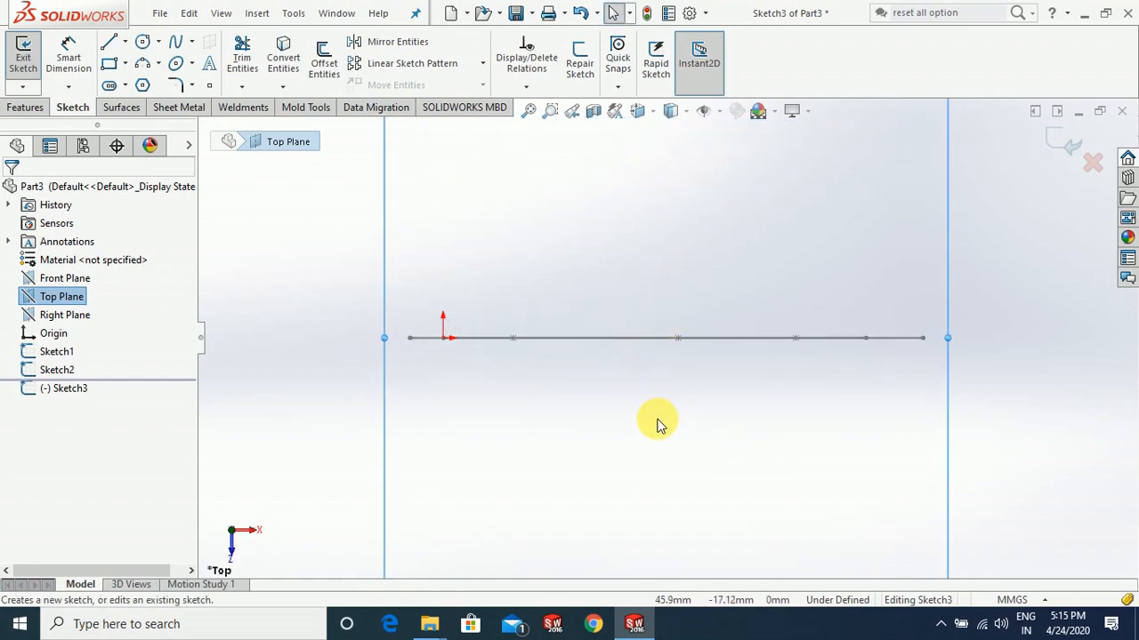
pyautogui.press('f')
pyautogui.scroll(2, 681, 265)
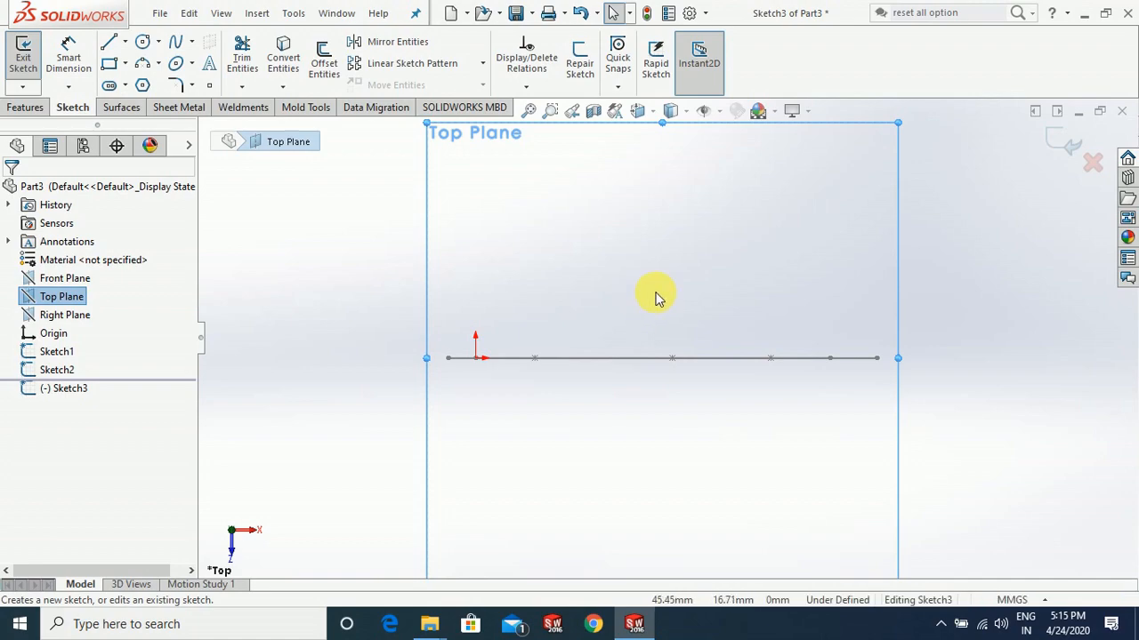
pyautogui.click(125, 42)
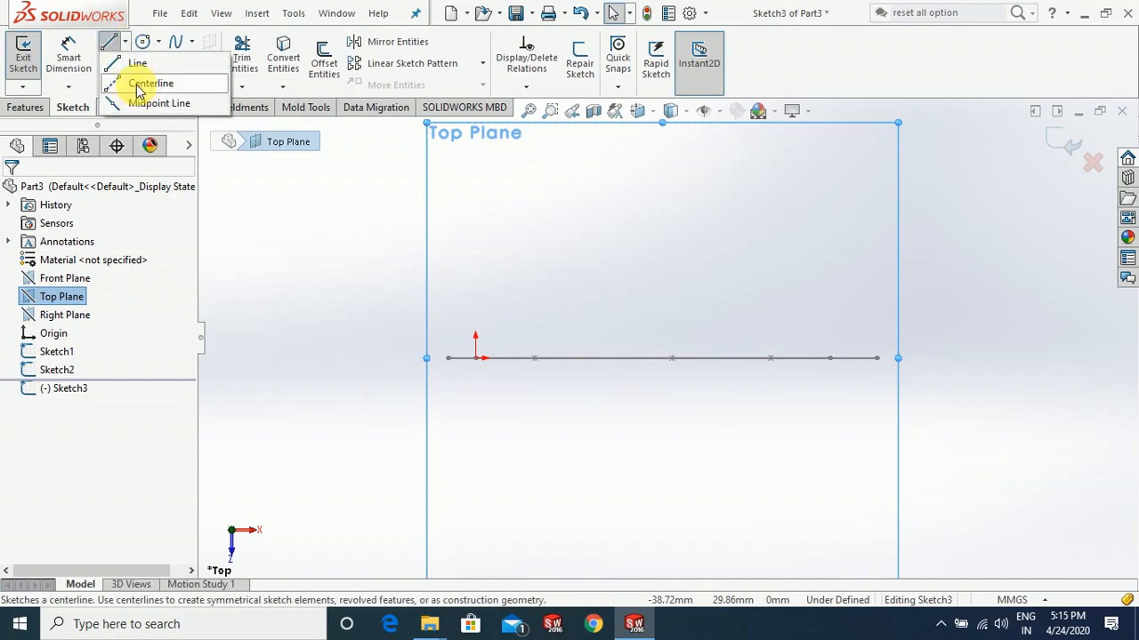
pyautogui.click(138, 85)
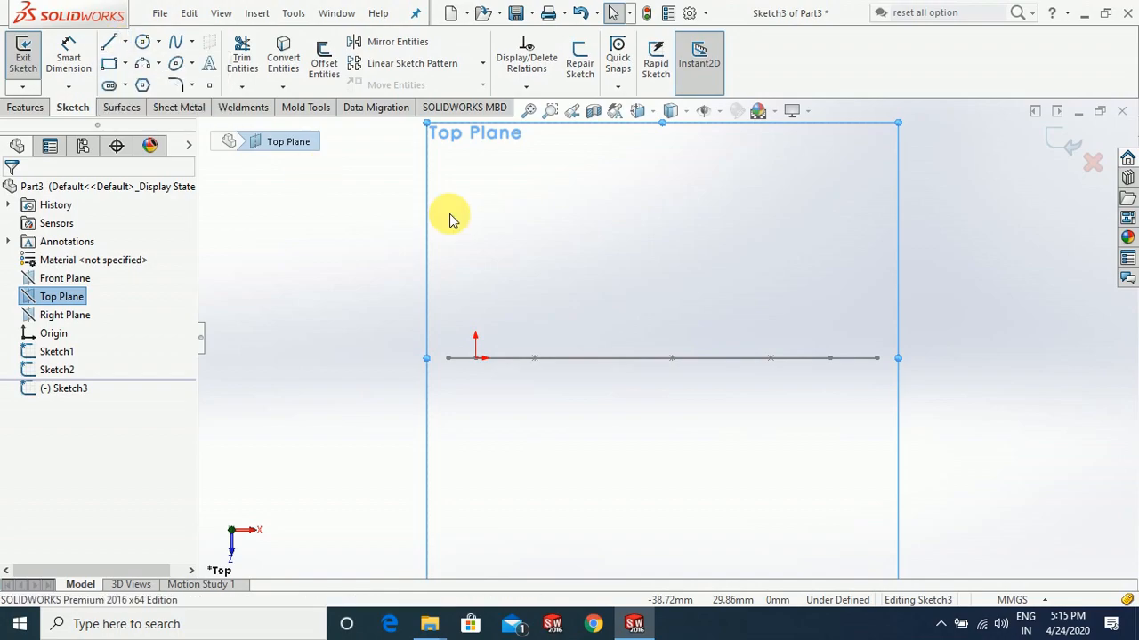
pyautogui.click(445, 359)
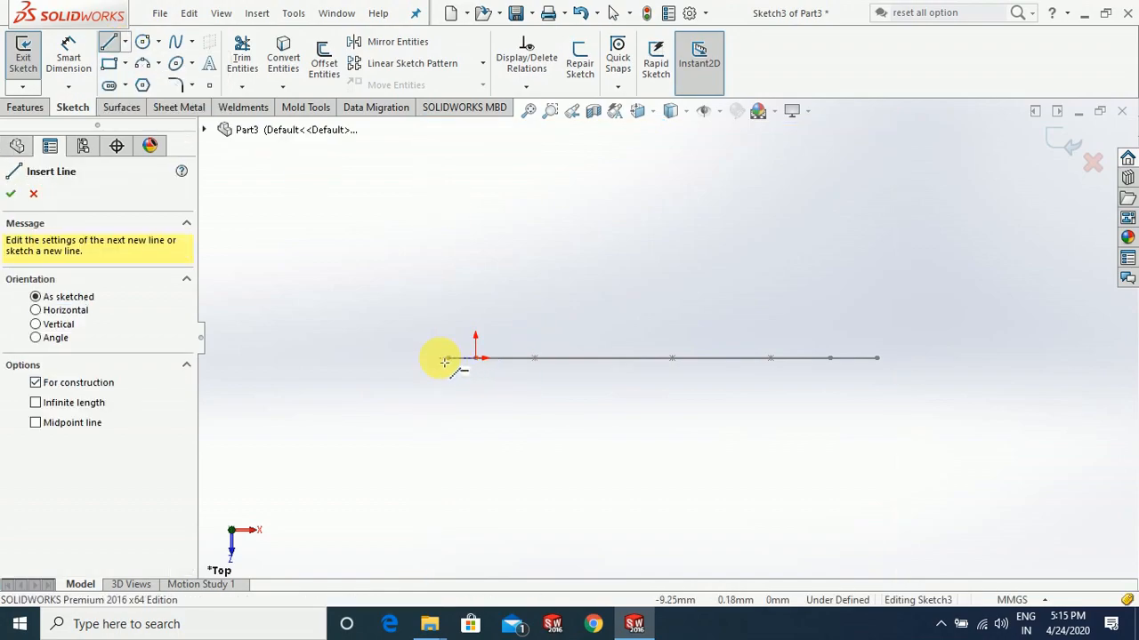
pyautogui.click(439, 278)
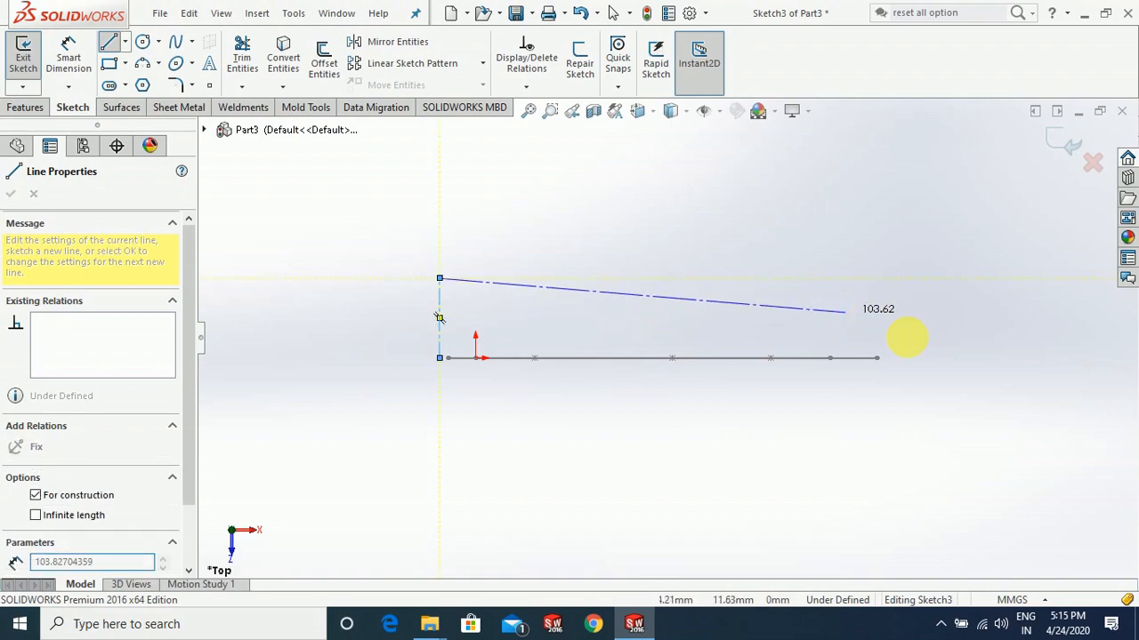
pyautogui.press('Escape')
# Sketch a second vertical centerline just beyond the far end of the spline profiles, starting level with them
pyautogui.moveTo(998, 243); pyautogui.dragTo(761, 255, button='right')
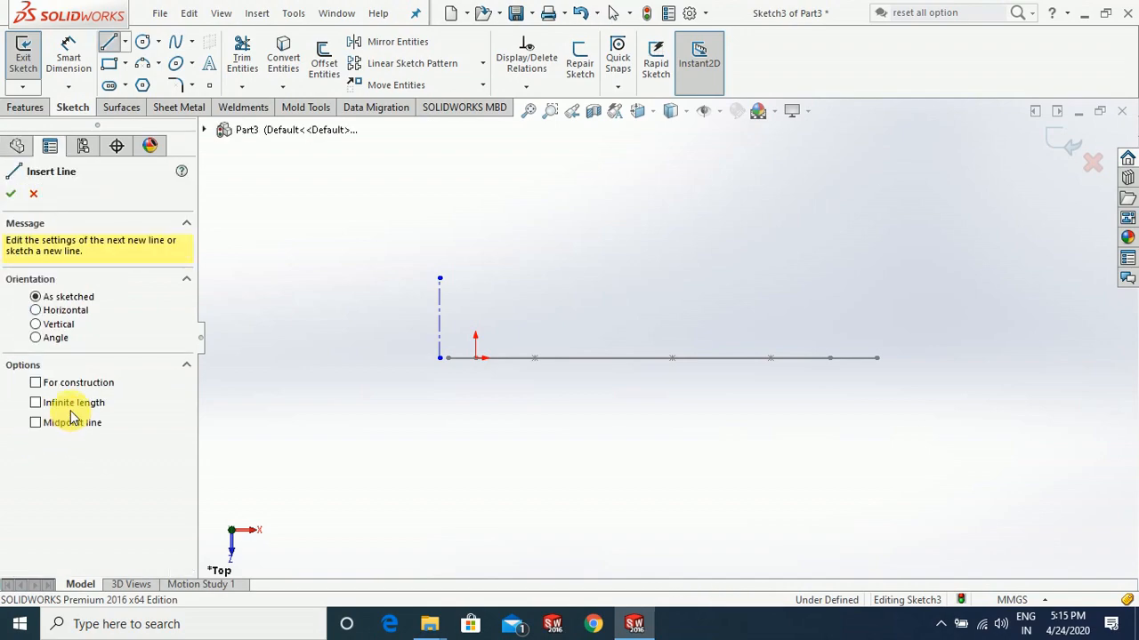
pyautogui.click(918, 361)
pyautogui.click(915, 246)
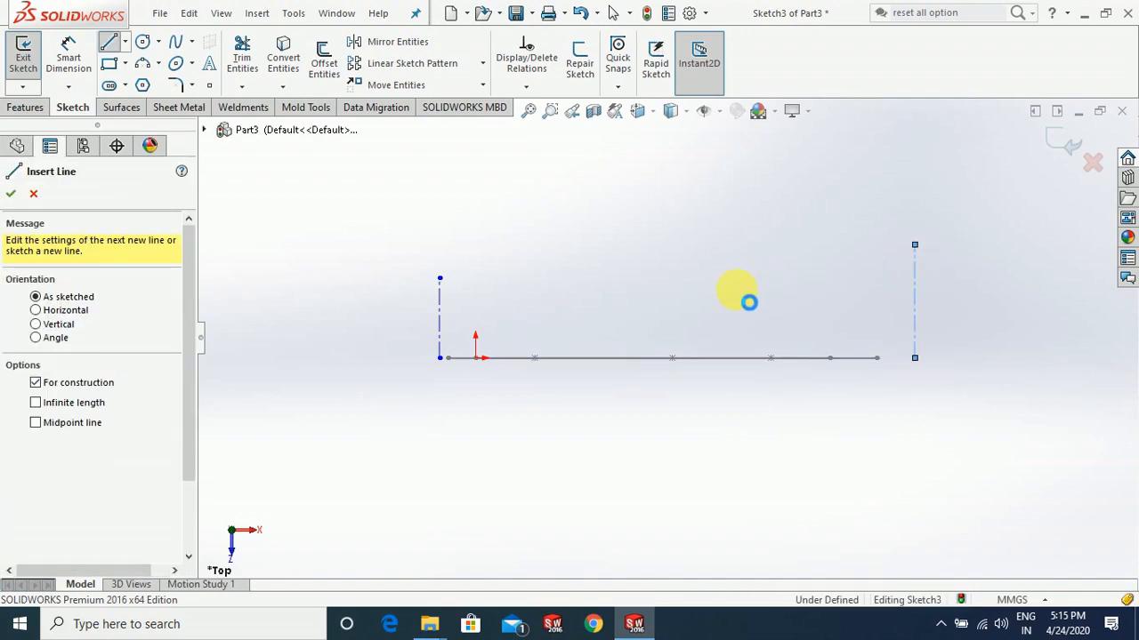
pyautogui.moveTo(709, 302); pyautogui.dragTo(483, 323, button='right')
pyautogui.press('Escape')
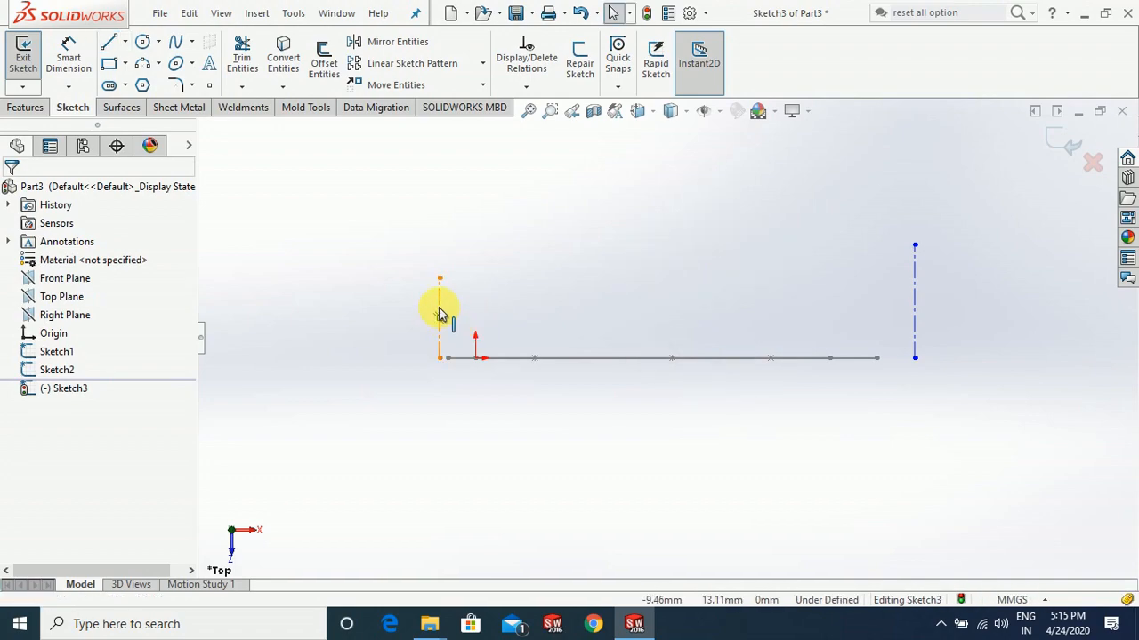
# Dimension the length of the vertical centerline near the origin as 7 mm
pyautogui.moveTo(572, 267); pyautogui.dragTo(578, 192, button='right')
pyautogui.click(437, 318)
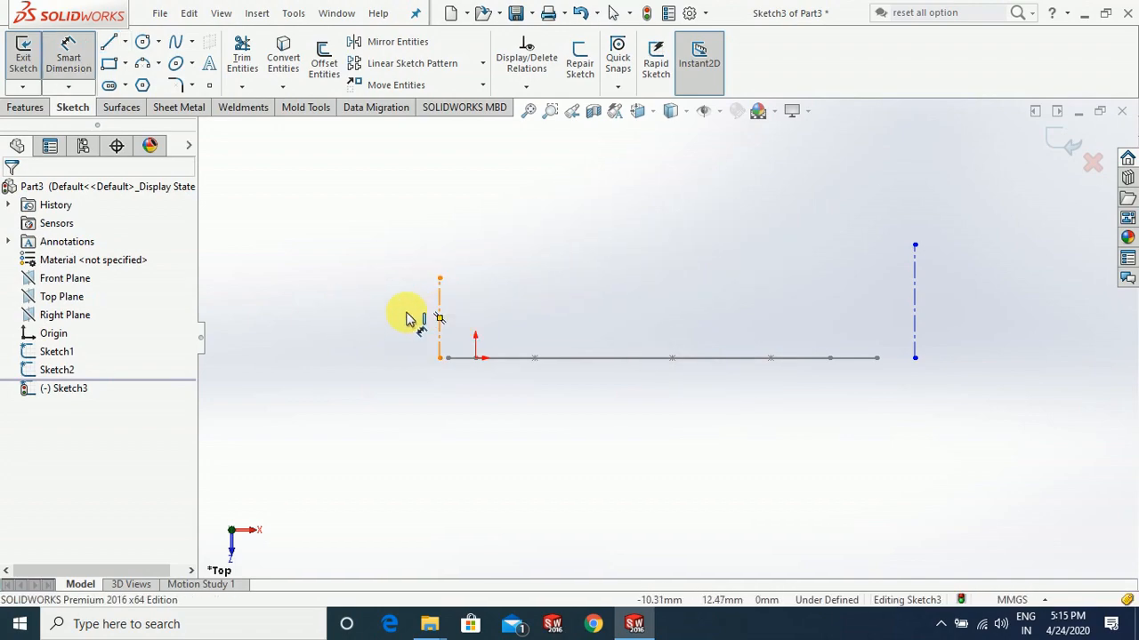
pyautogui.click(377, 318)
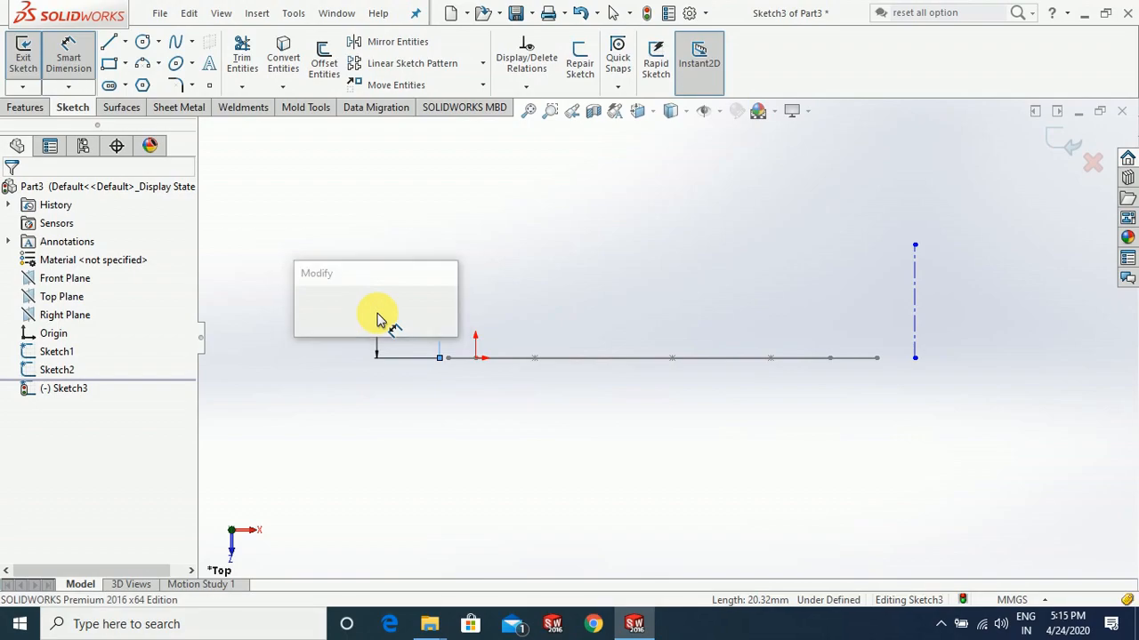
pyautogui.write('1')
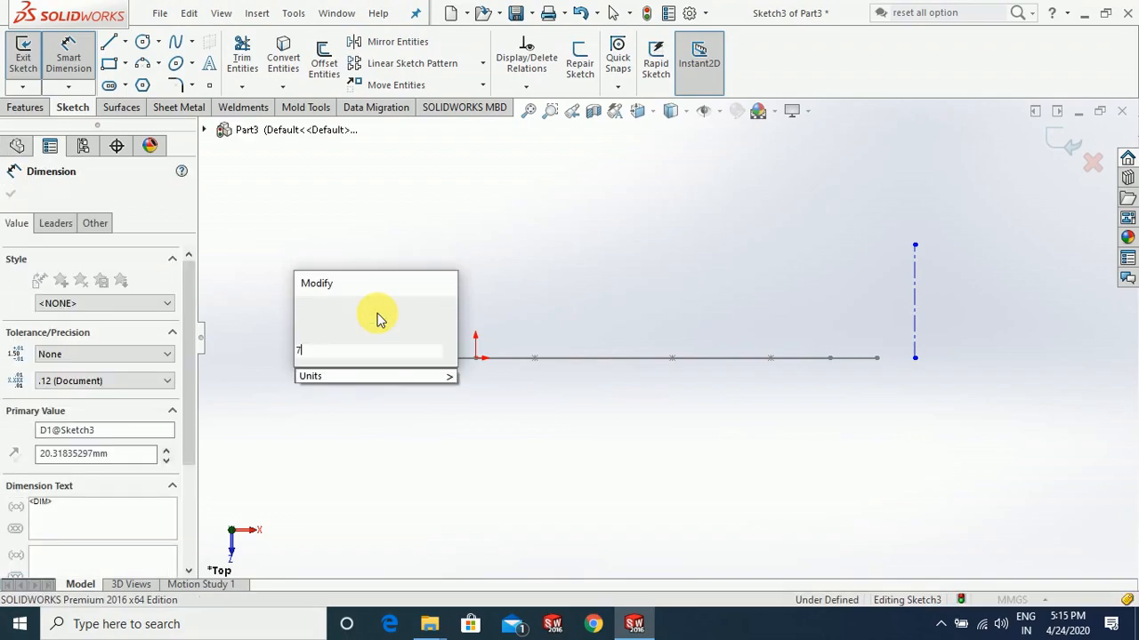
pyautogui.press('Return')
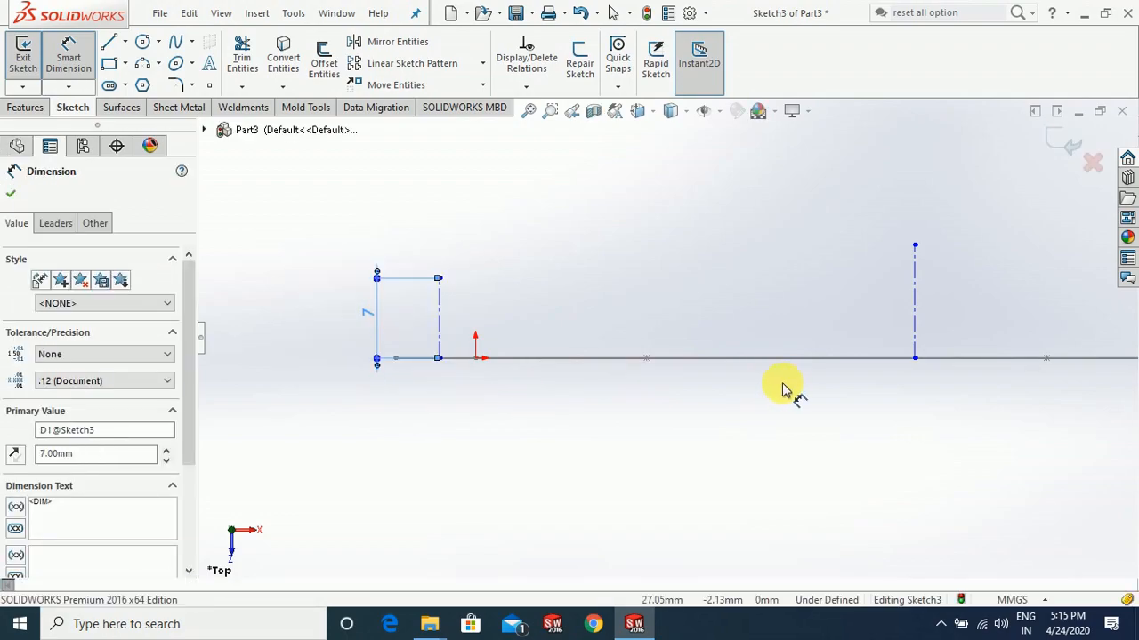
pyautogui.press('Escape')
# Dimension the length of the other vertical centerline as 12 mm
pyautogui.scroll(4, 763, 393)
pyautogui.scroll(3, 766, 388)
pyautogui.scroll(-3, 776, 328)
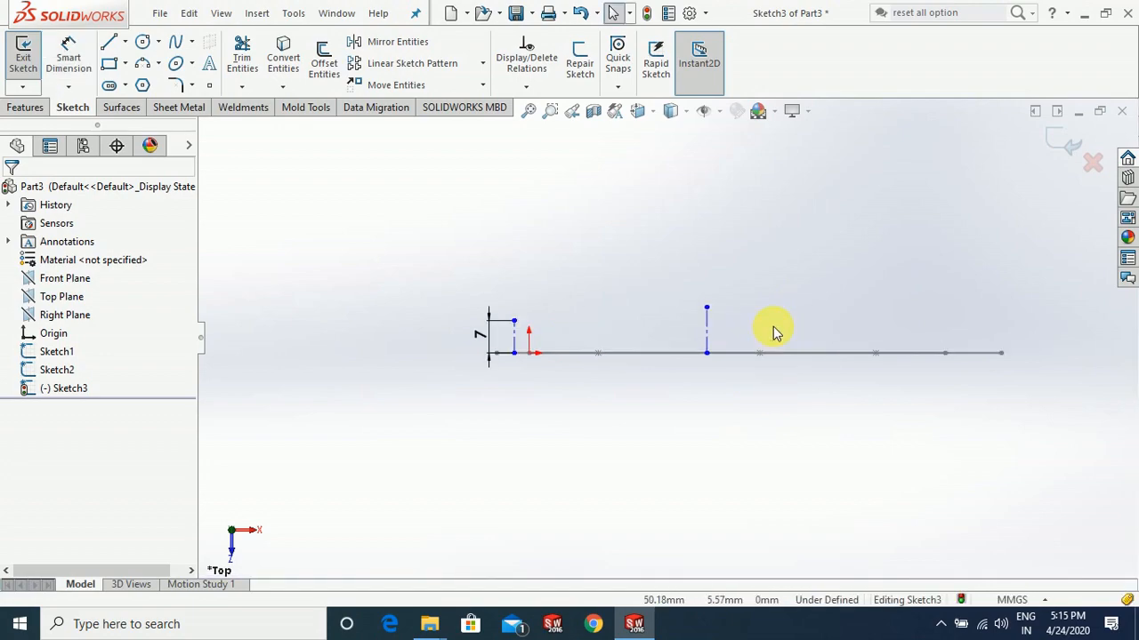
pyautogui.moveTo(780, 328); pyautogui.dragTo(803, 214, button='right')
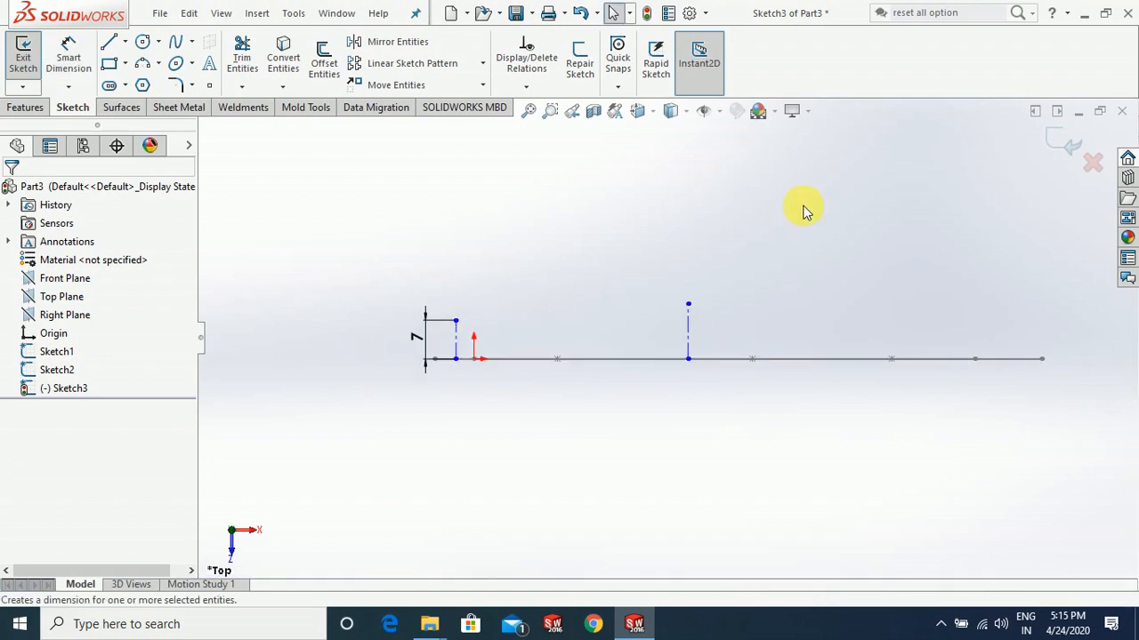
pyautogui.click(688, 326)
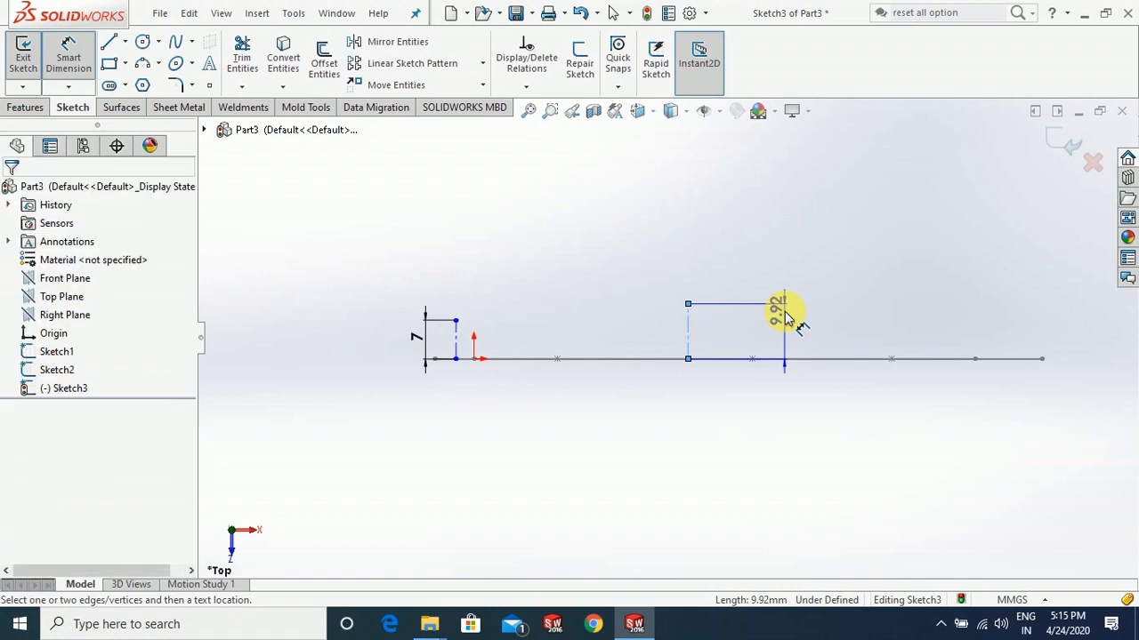
pyautogui.click(792, 316)
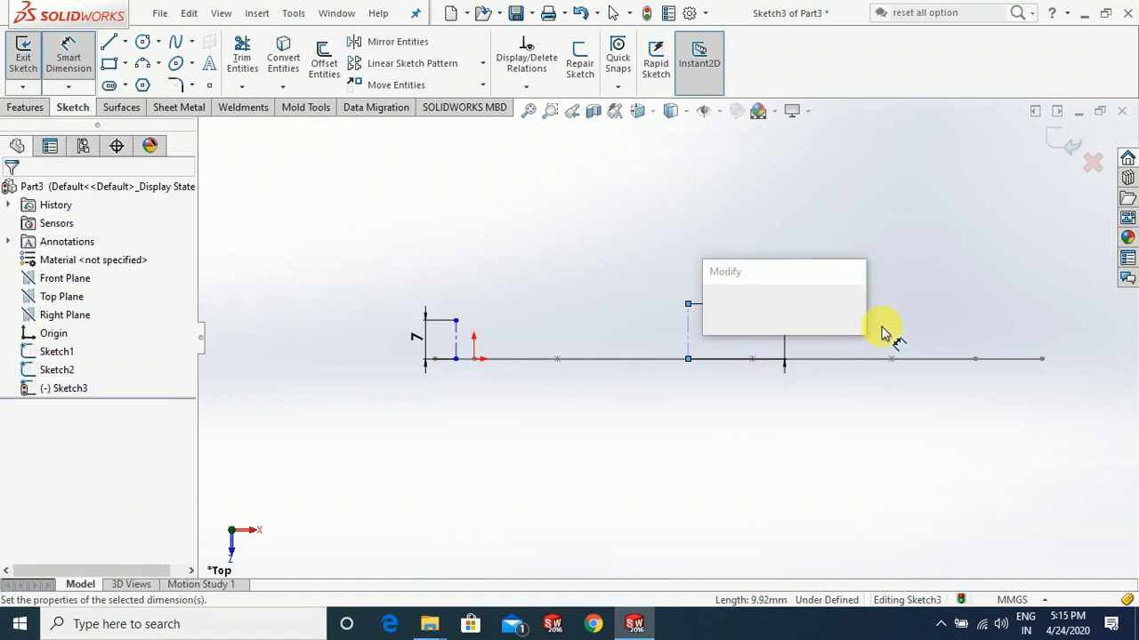
pyautogui.write('12')
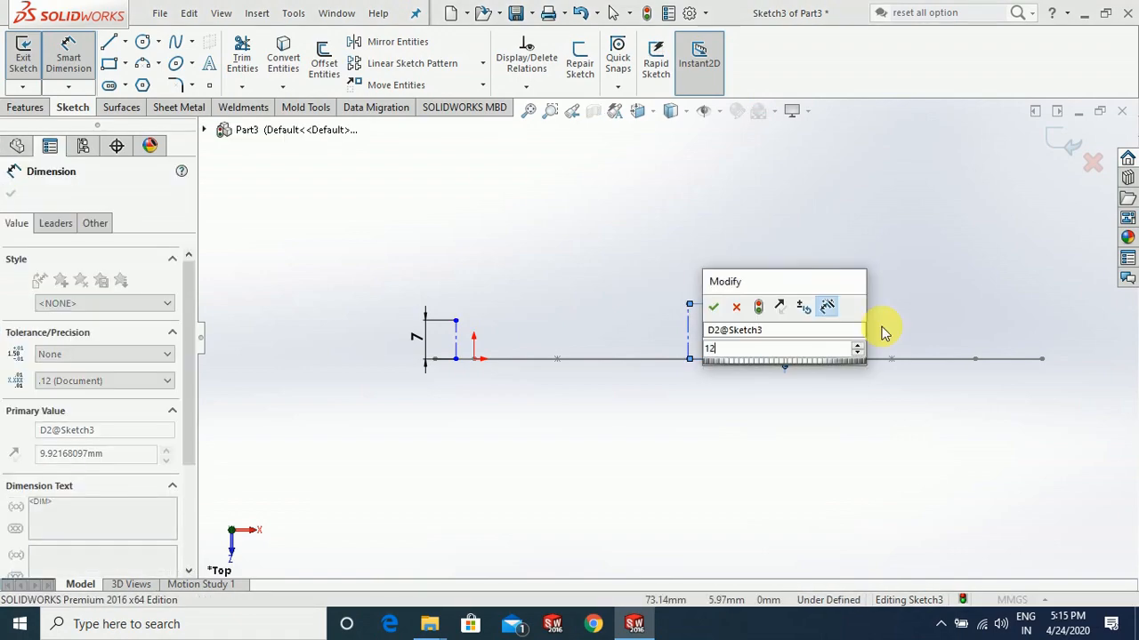
pyautogui.press('Return')
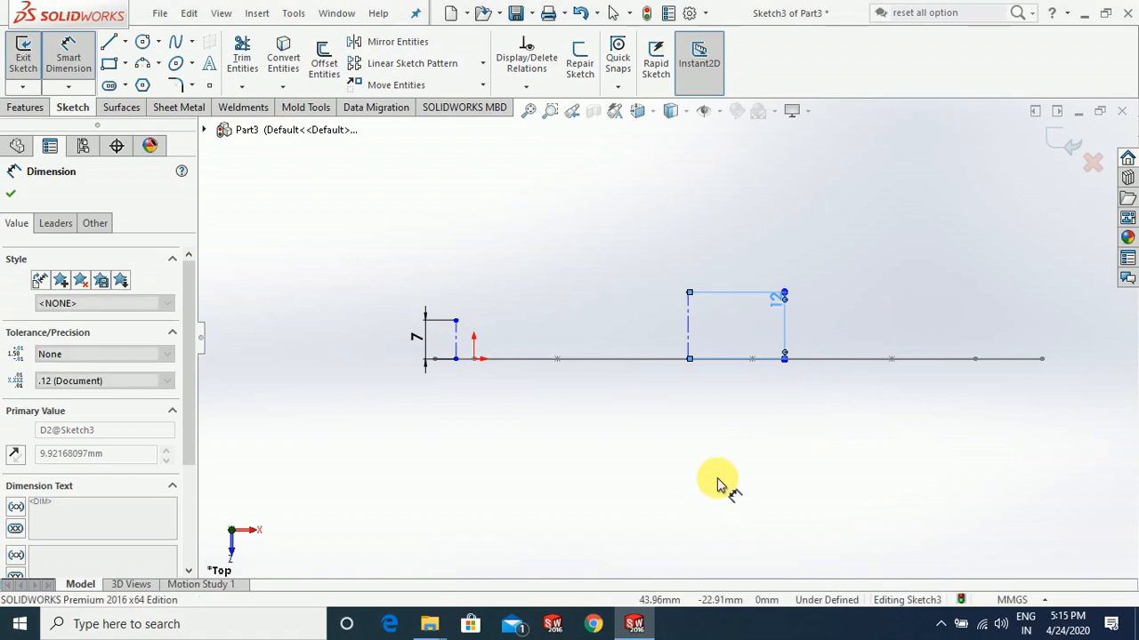
pyautogui.click(719, 496)
# Add a Pierce relation between the base endpoint of the 7 mm centerline and the outer spline
pyautogui.moveTo(623, 436); pyautogui.dragTo(496, 445, button='middle')
pyautogui.click(484, 409)
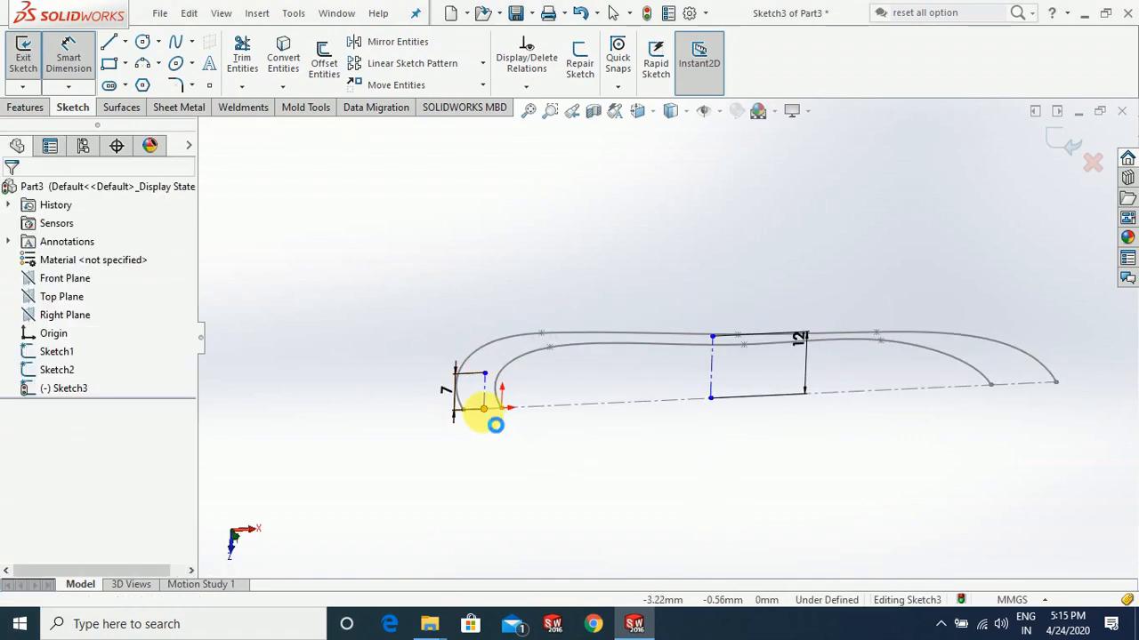
pyautogui.click(477, 362)
pyautogui.click(350, 447)
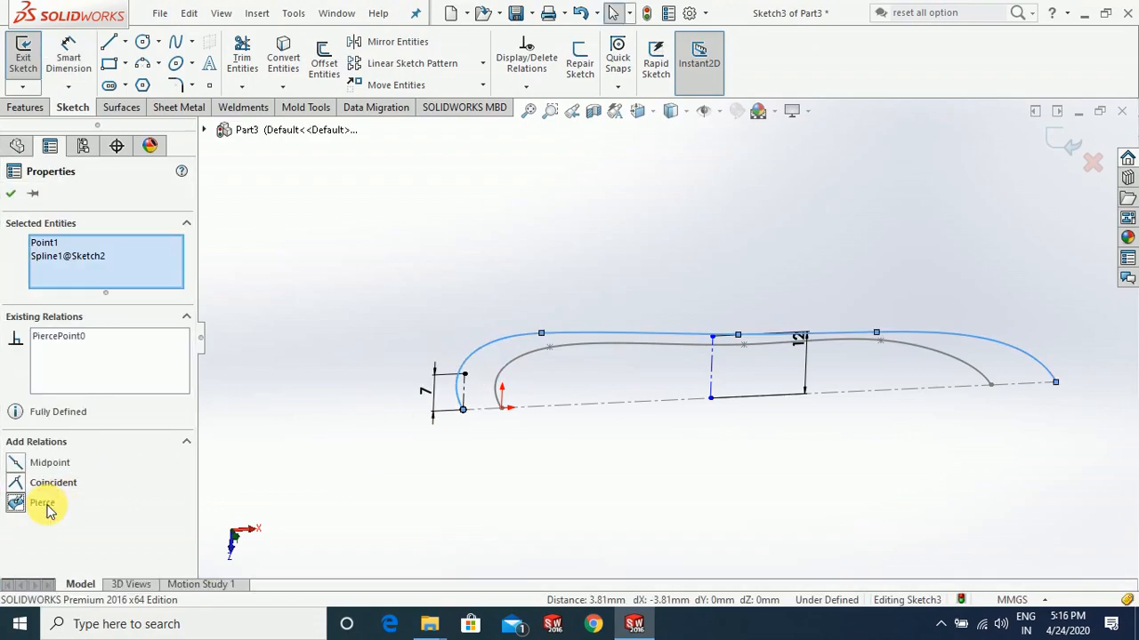
pyautogui.click(761, 449)
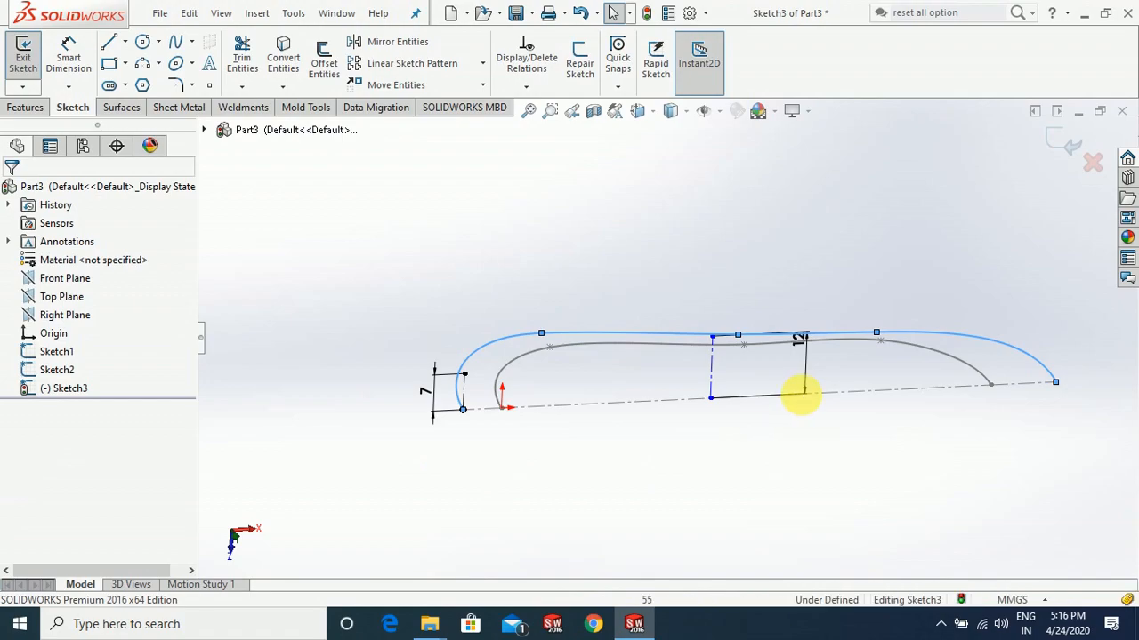
# Add a Pierce relation between the base endpoint of the 12 mm centerline and the far end of the outer spline
pyautogui.click(711, 391)
pyautogui.click(714, 412)
pyautogui.click(1059, 382)
pyautogui.keyDown('ctrl'); pyautogui.click(1041, 376); pyautogui.keyUp('ctrl')
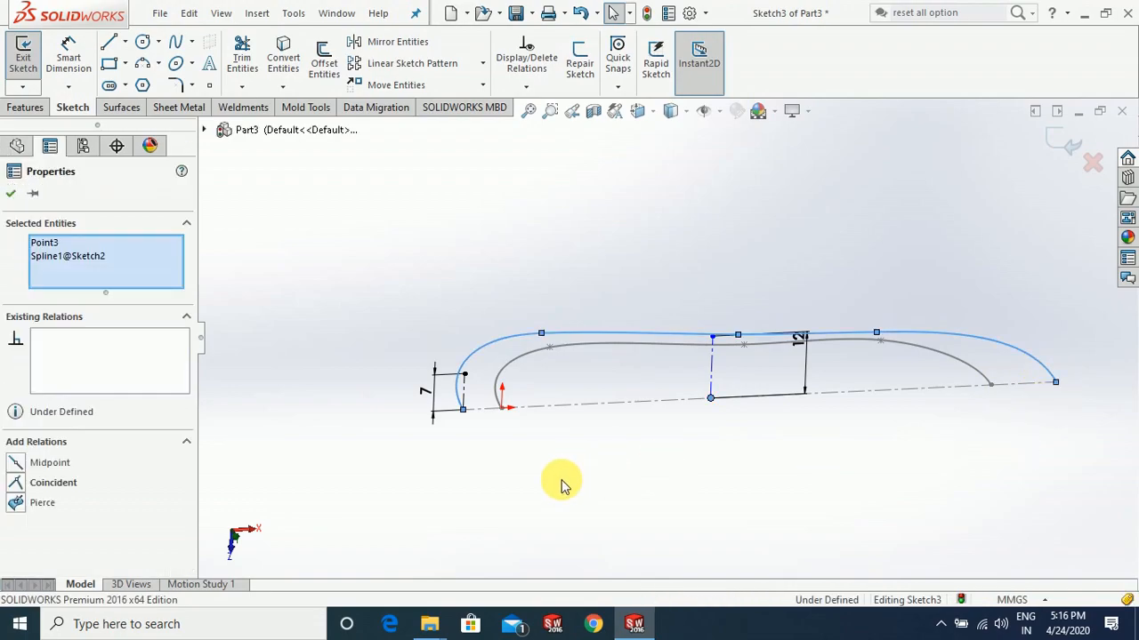
pyautogui.click(43, 503)
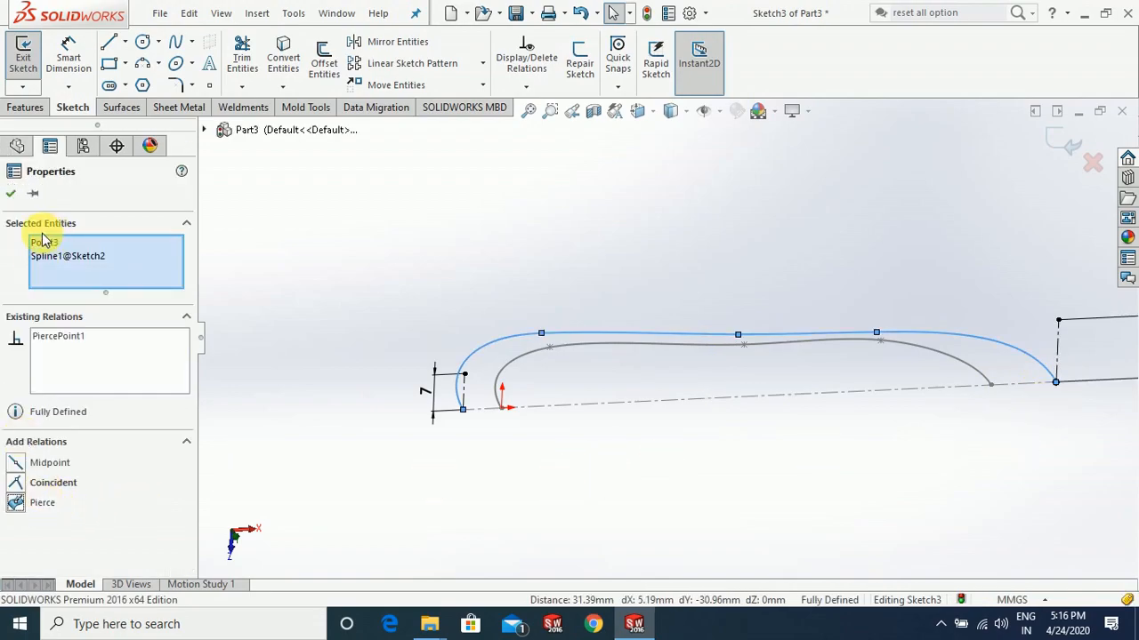
pyautogui.click(14, 199)
pyautogui.press('f')
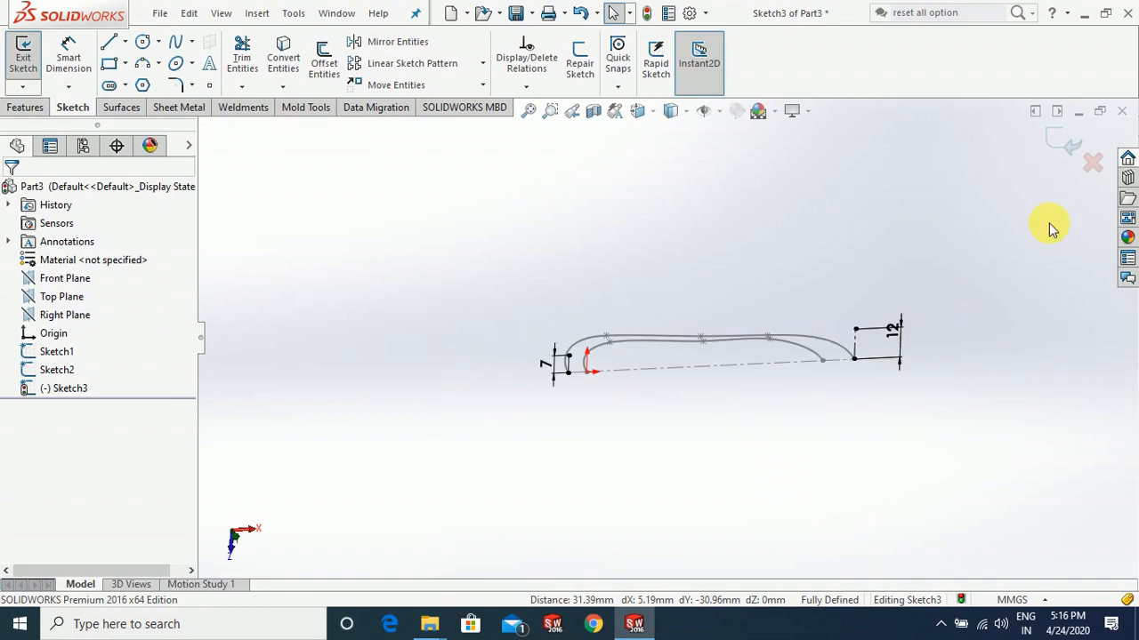
# Exit the Top Plane sketch and reopen it for editing
pyautogui.click(1068, 150)
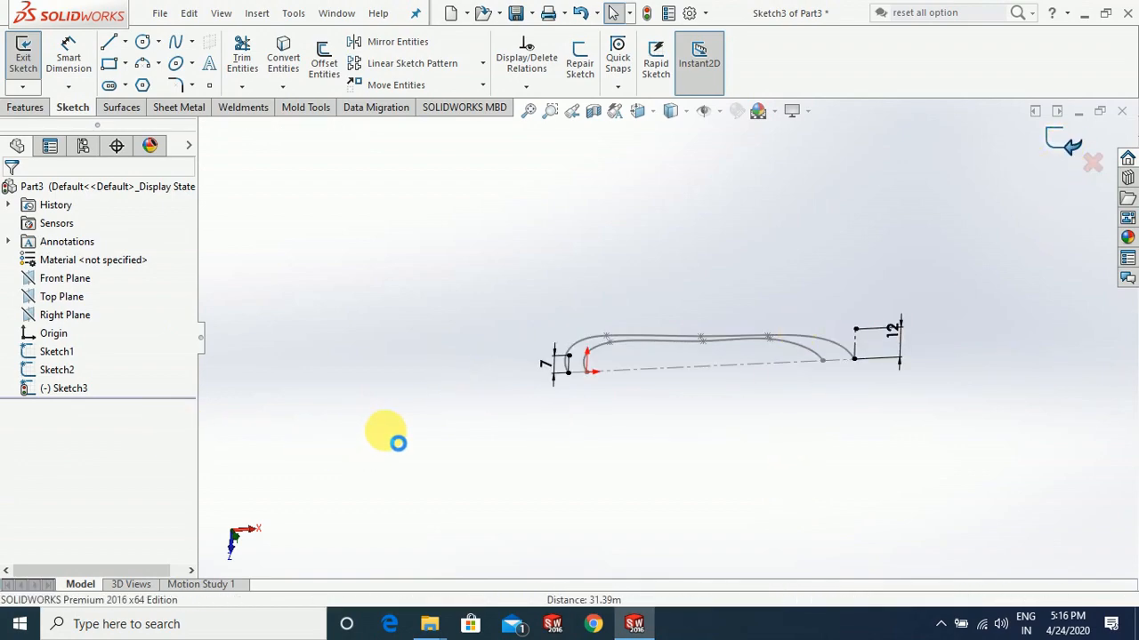
pyautogui.click(57, 388)
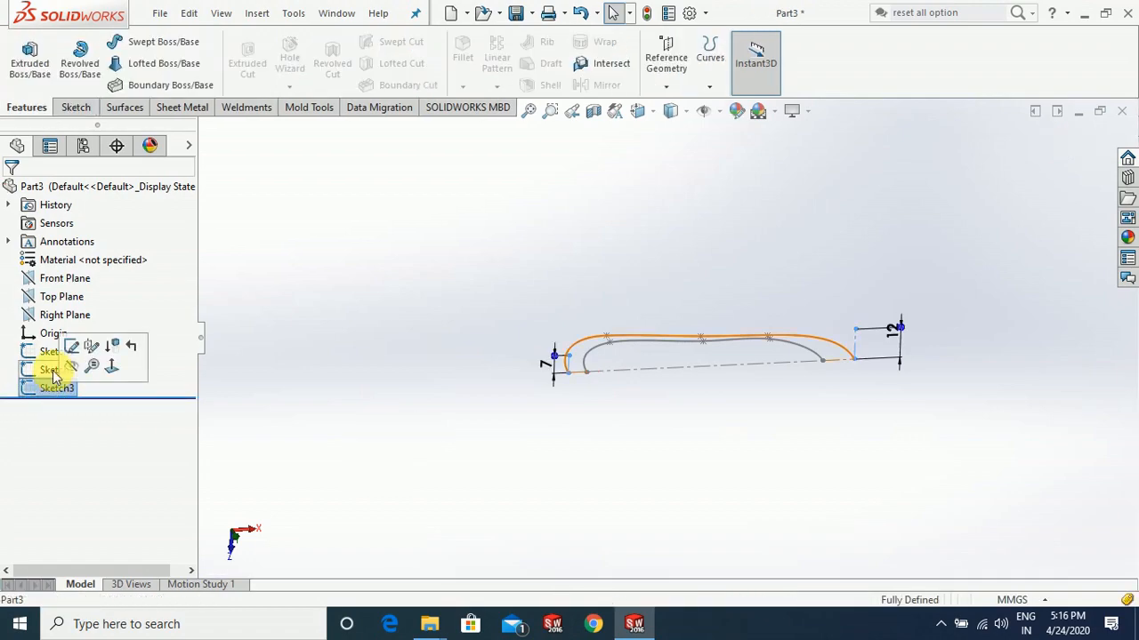
pyautogui.click(70, 352)
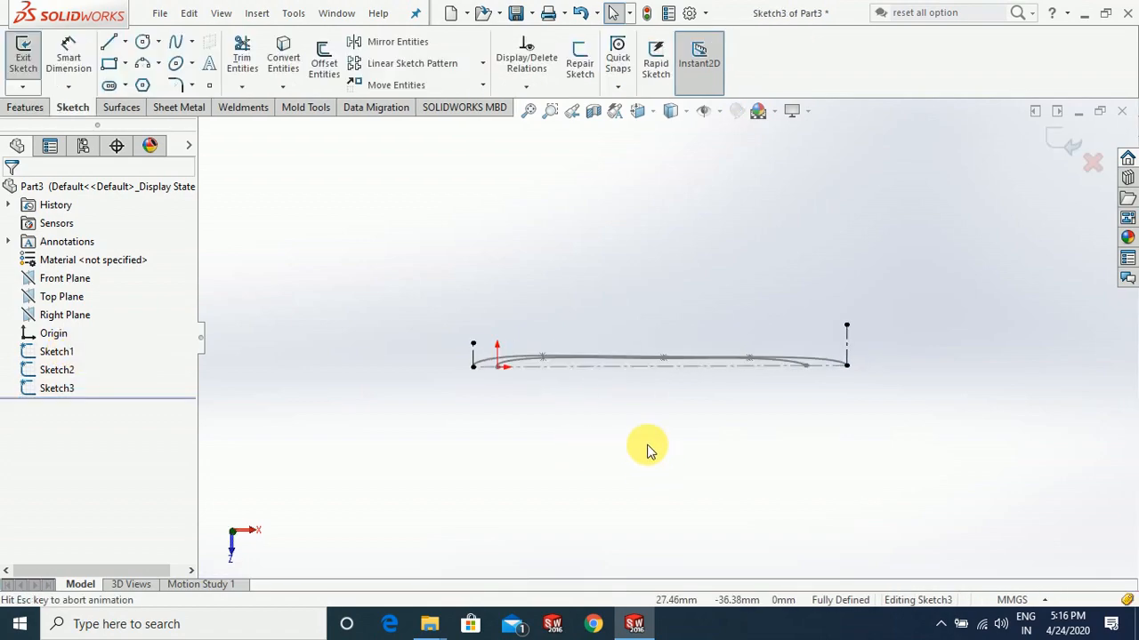
# Draw a three-point spline from the free end of the 7 mm centerline, arching about 23 mm above the baseline, to the 12 mm centerline's free end
pyautogui.click(175, 42)
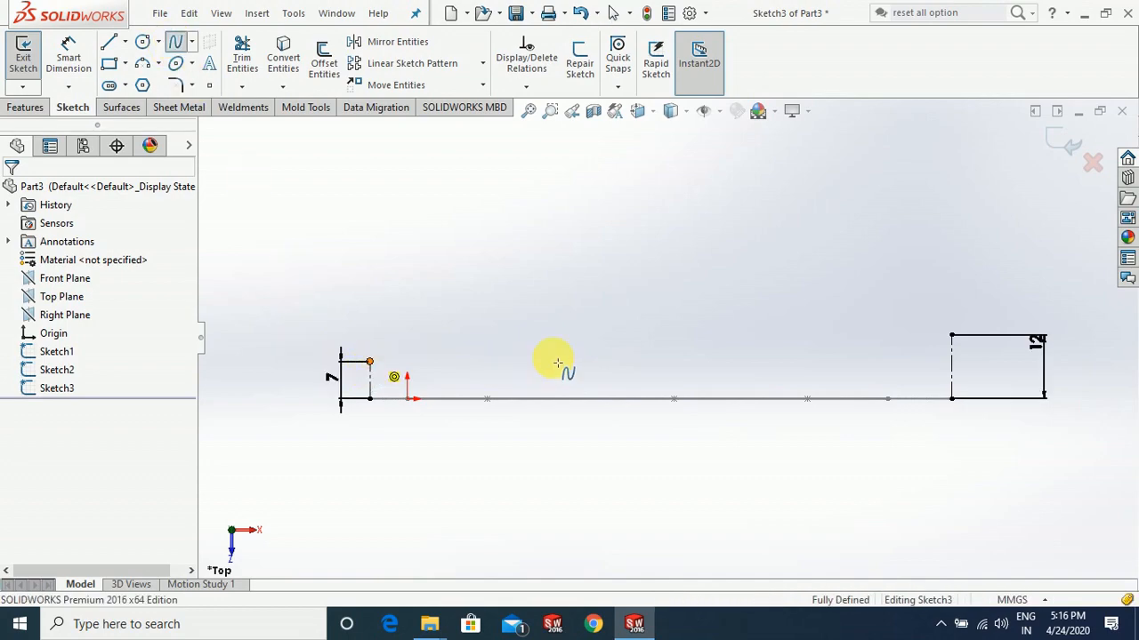
pyautogui.click(694, 278)
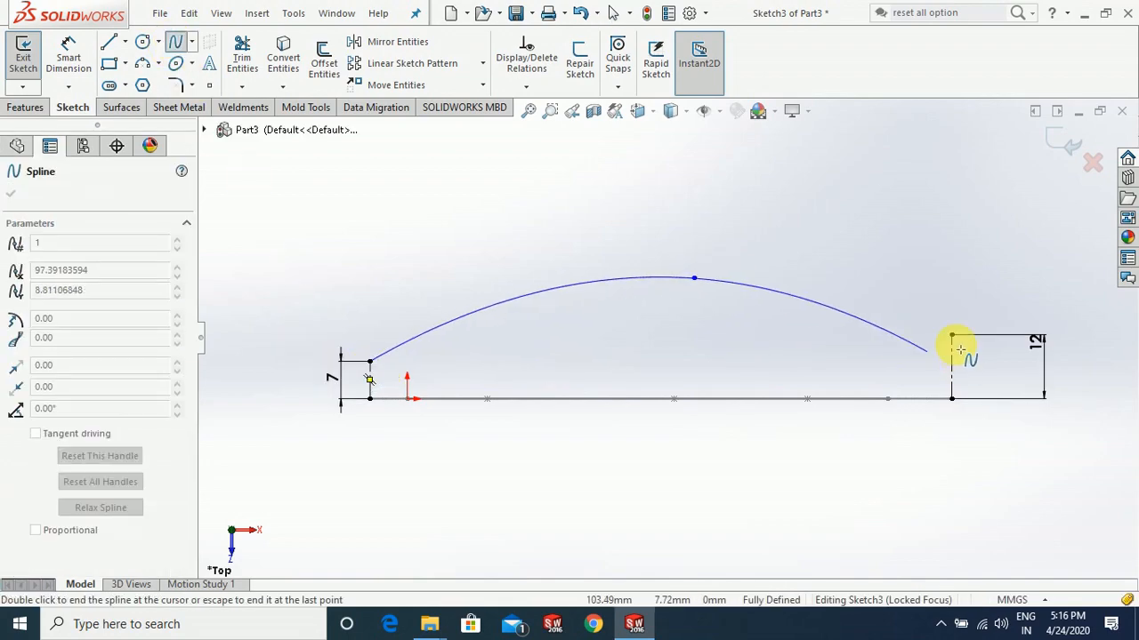
pyautogui.doubleClick(952, 337)
# Dimension the vertical distance from the origin to the new spline's middle point as 25 mm
pyautogui.click(68, 57)
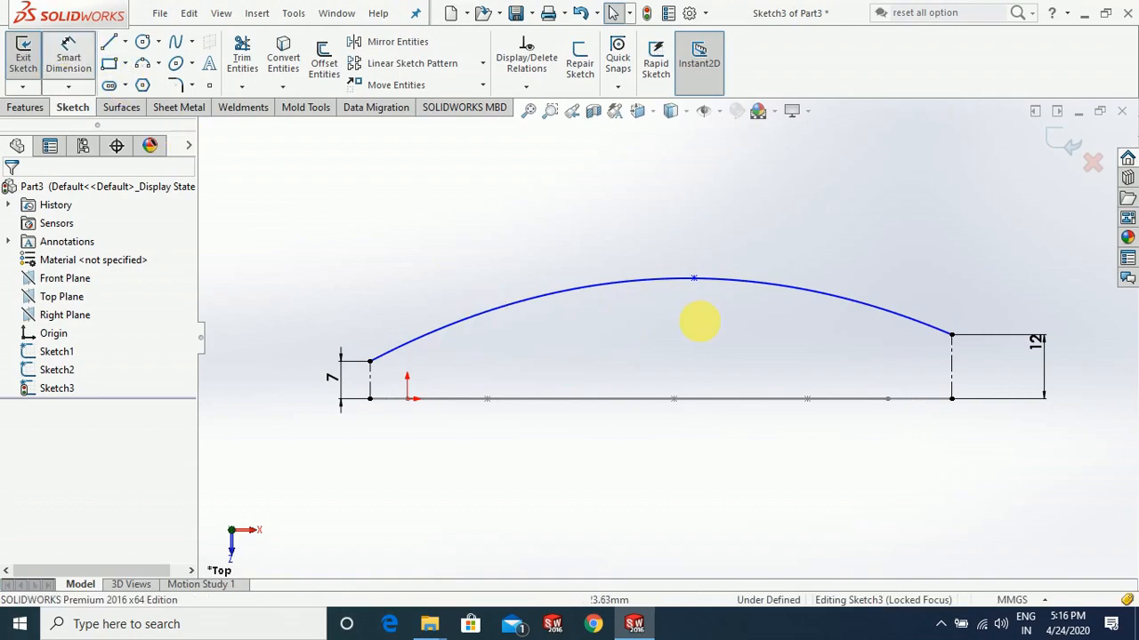
pyautogui.click(408, 399)
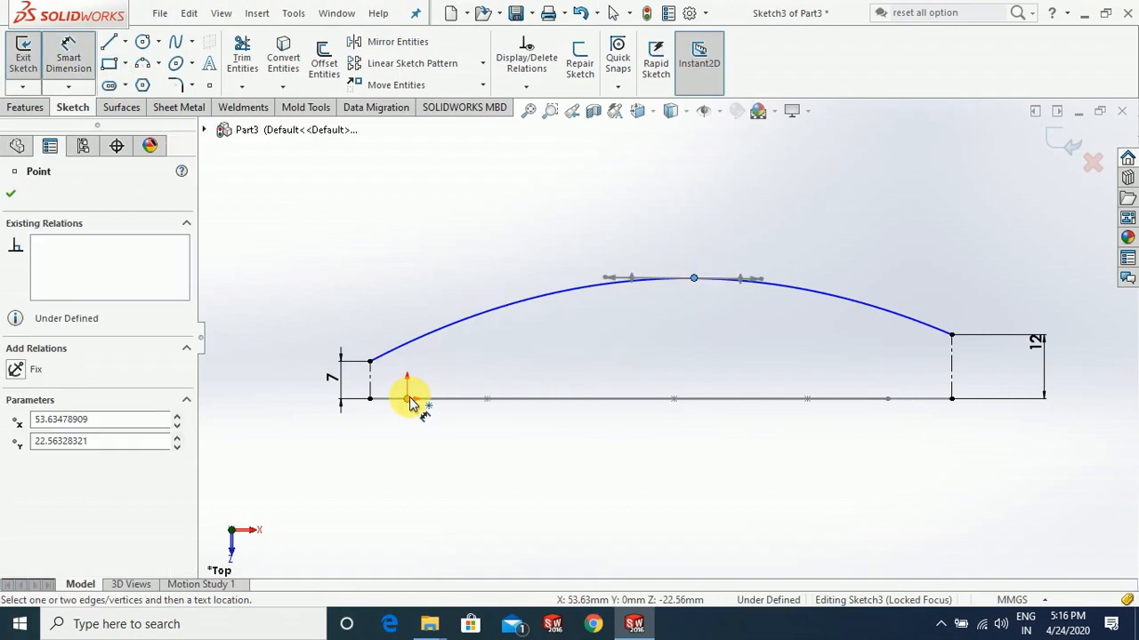
pyautogui.click(296, 384)
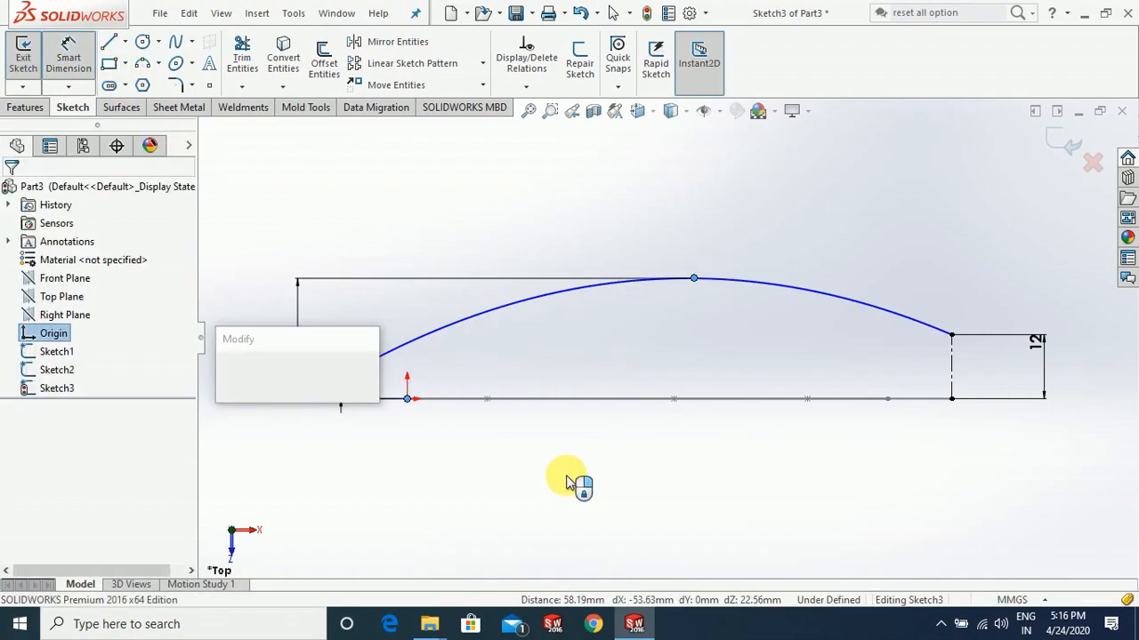
pyautogui.write('25')
pyautogui.press('Return')
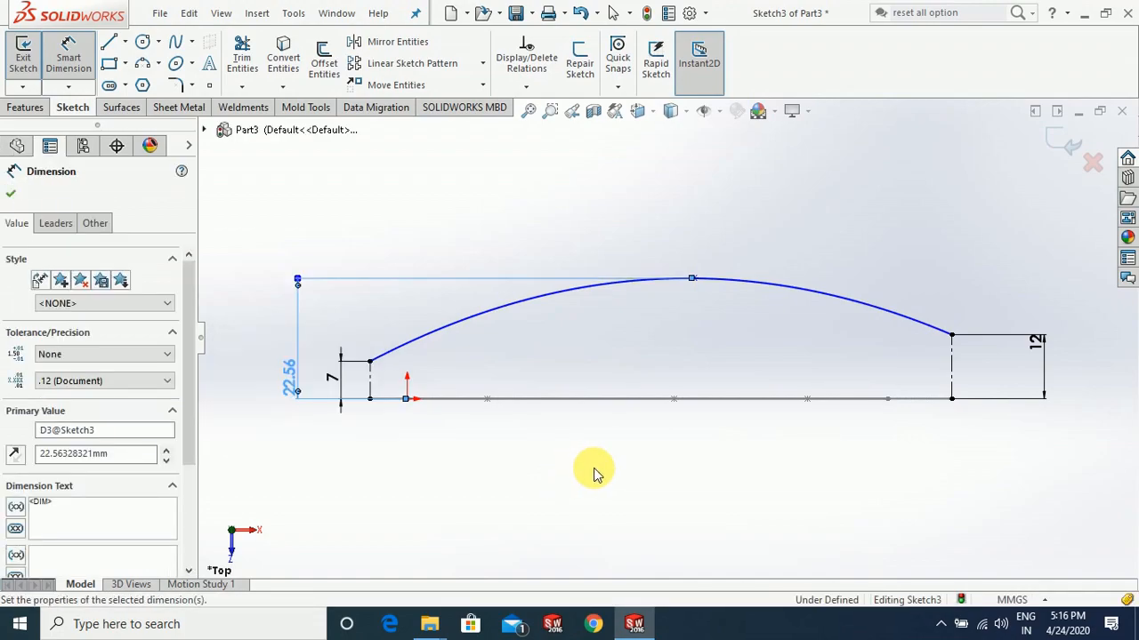
pyautogui.press('Escape')
pyautogui.press('Escape')
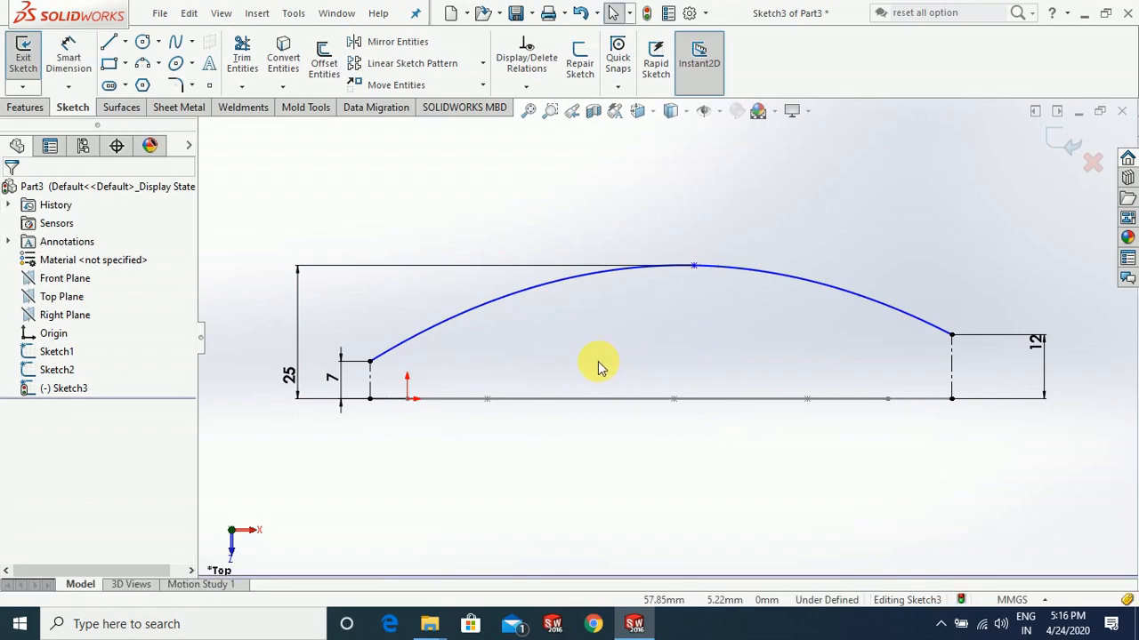
# Dimension the horizontal distance from the origin to the side spline's middle point as 60 mm
pyautogui.click(68, 55)
pyautogui.click(407, 399)
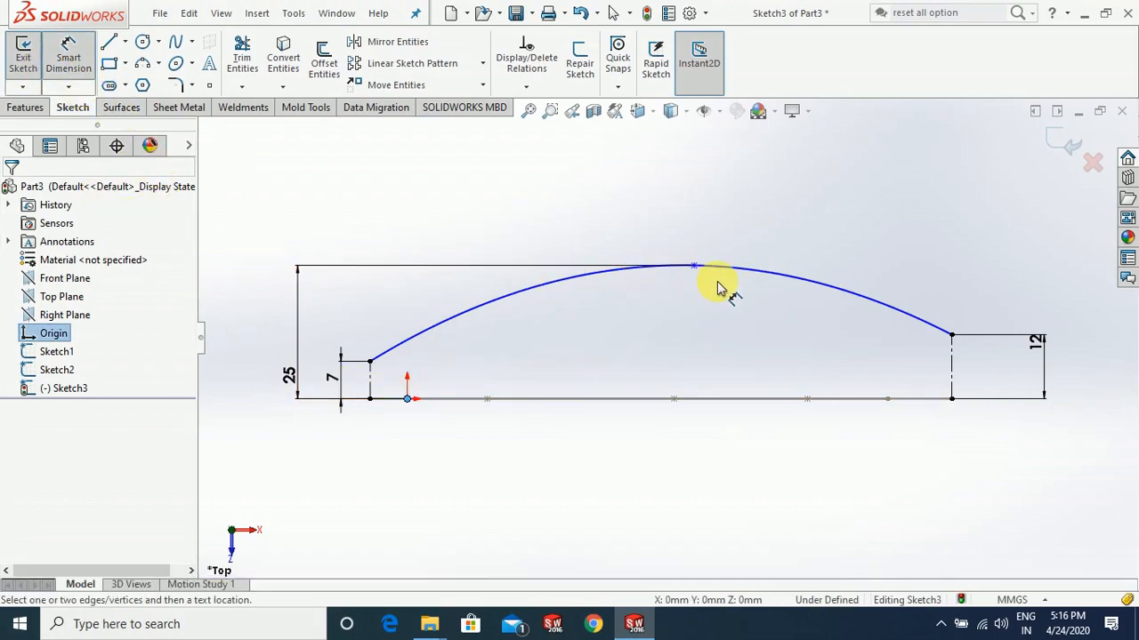
pyautogui.click(694, 265)
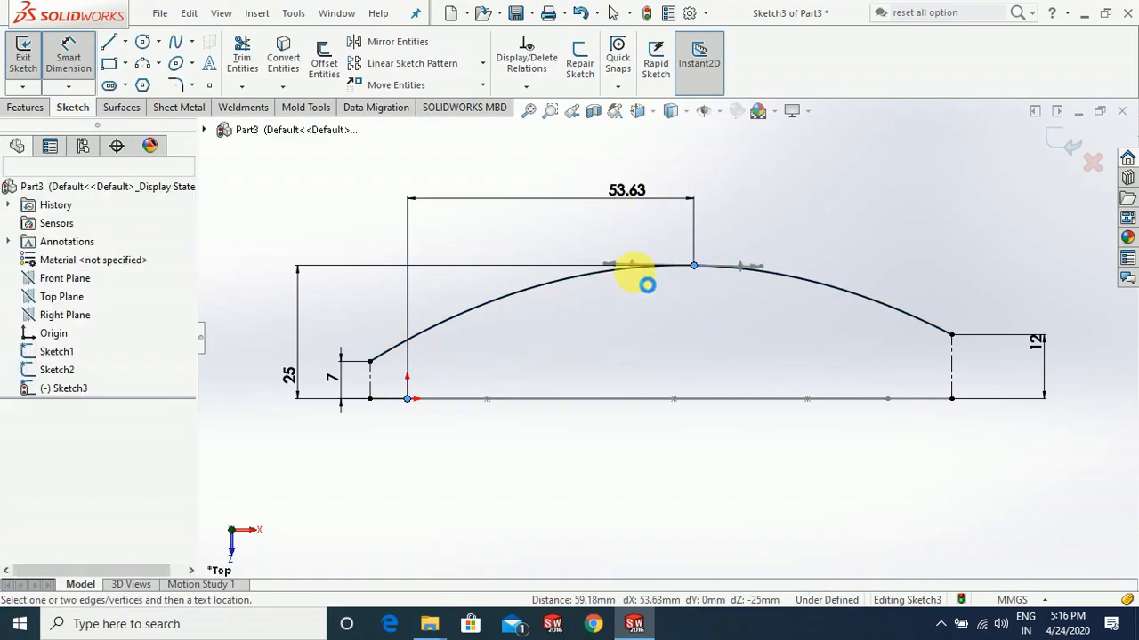
pyautogui.click(666, 305)
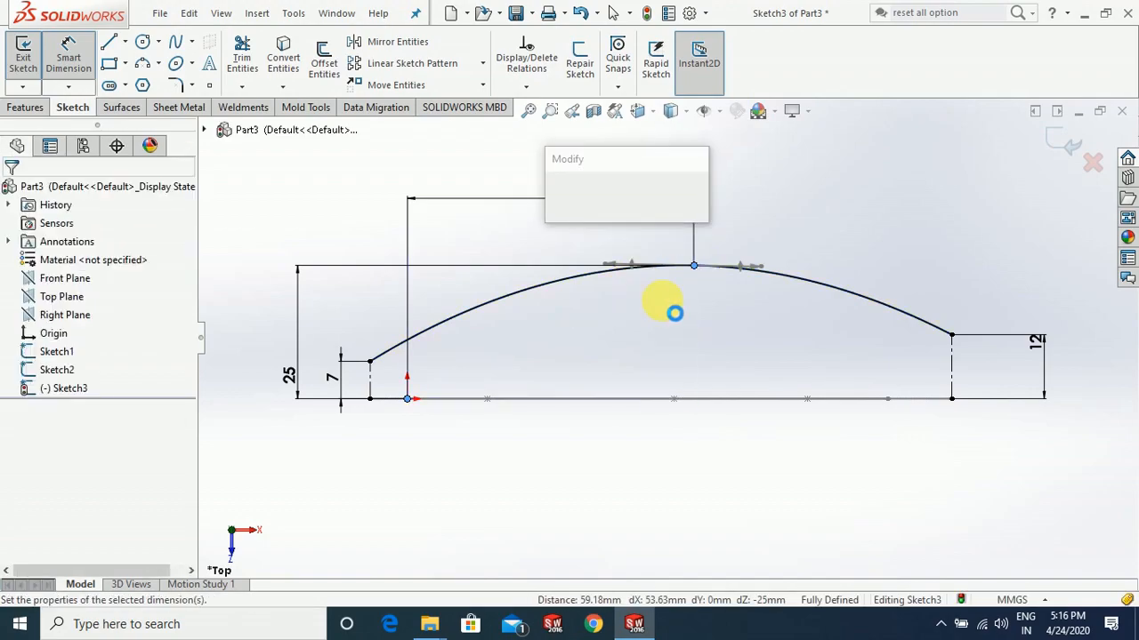
pyautogui.write('60')
pyautogui.press('Escape')
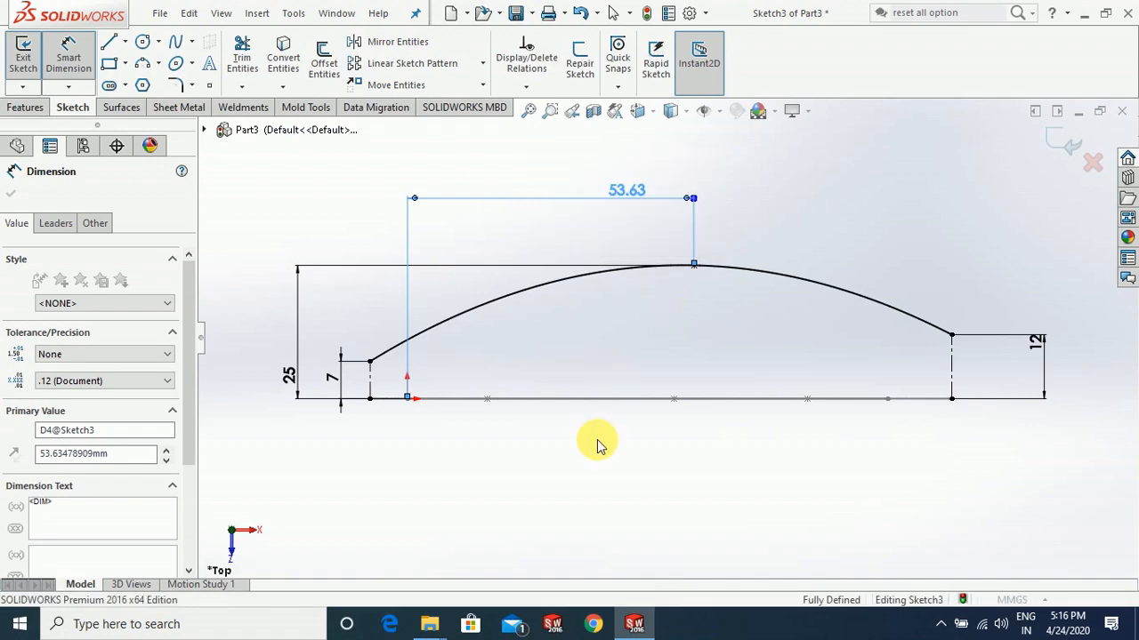
pyautogui.click(641, 381)
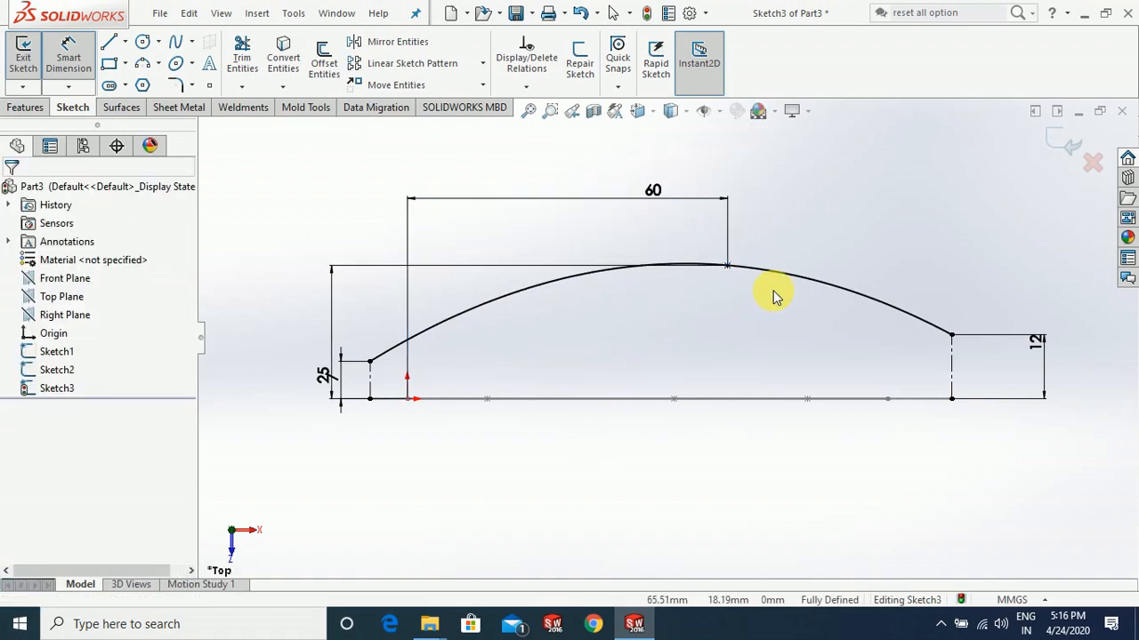
# Reshape the side spline with its tangent handle at the 12 mm centerline, steepening that end so the curve bulges upward
pyautogui.click(887, 326)
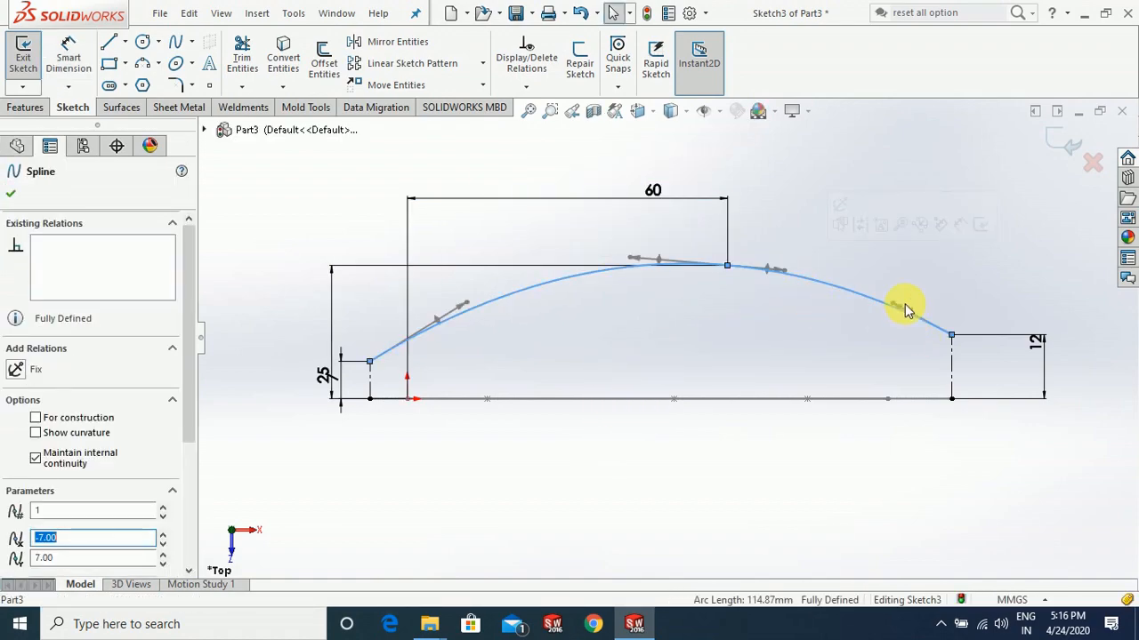
pyautogui.moveTo(899, 289)
pyautogui.mouseDown()
pyautogui.moveTo(901, 270)
pyautogui.moveTo(914, 277)
pyautogui.mouseUp()
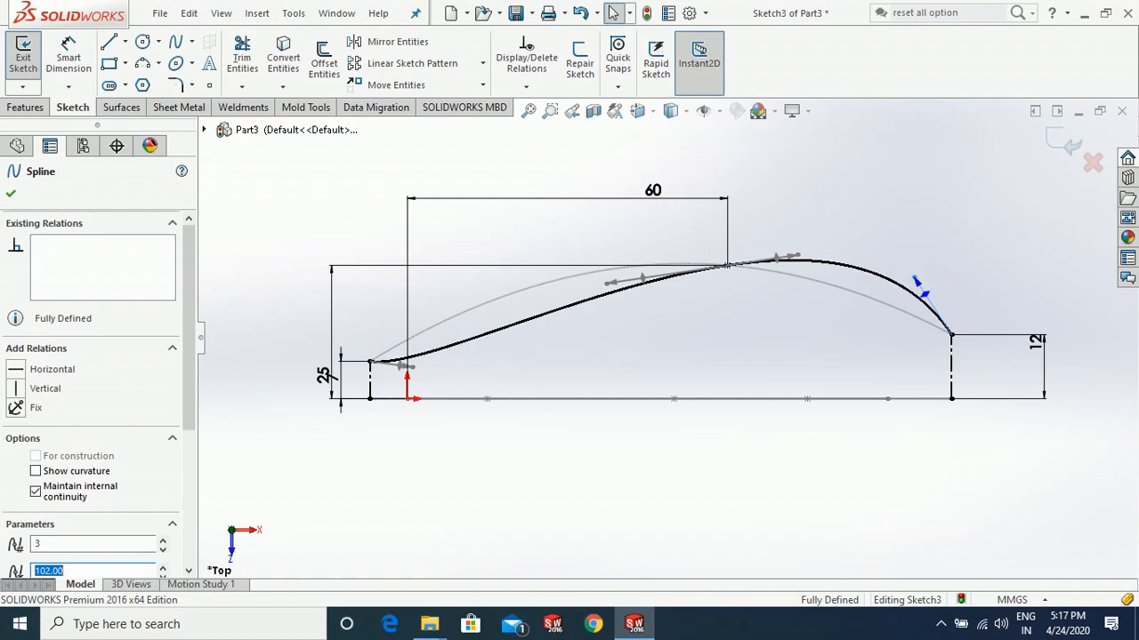
pyautogui.click(819, 353)
# Dimension the magnitude of the spline's tangent handle at the 12 mm centerline as 50
pyautogui.click(74, 63)
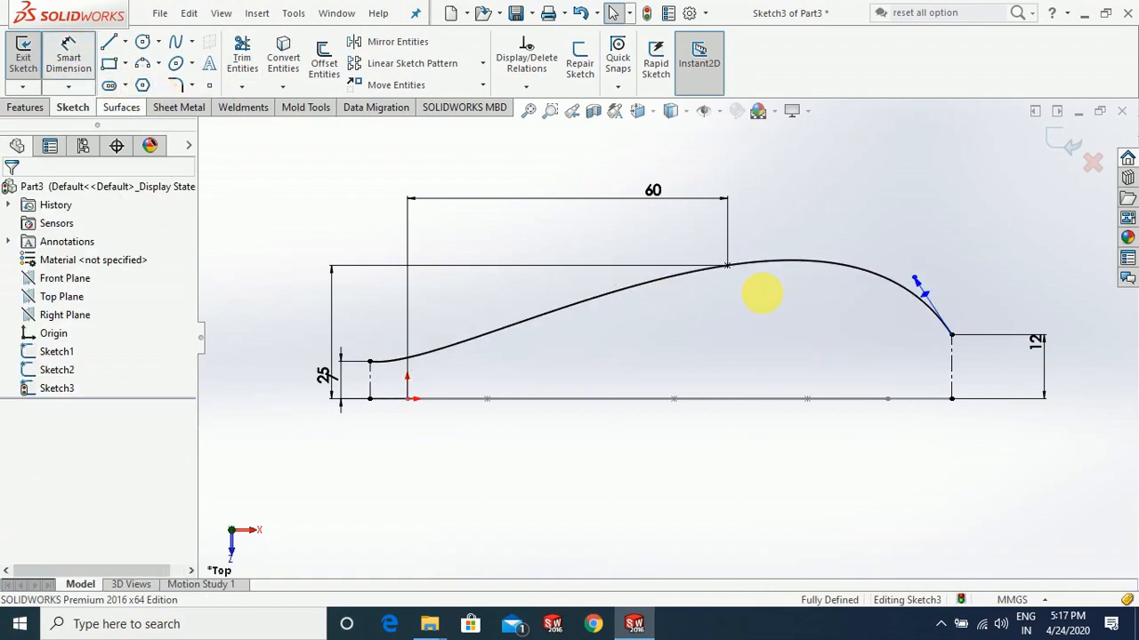
pyautogui.click(916, 281)
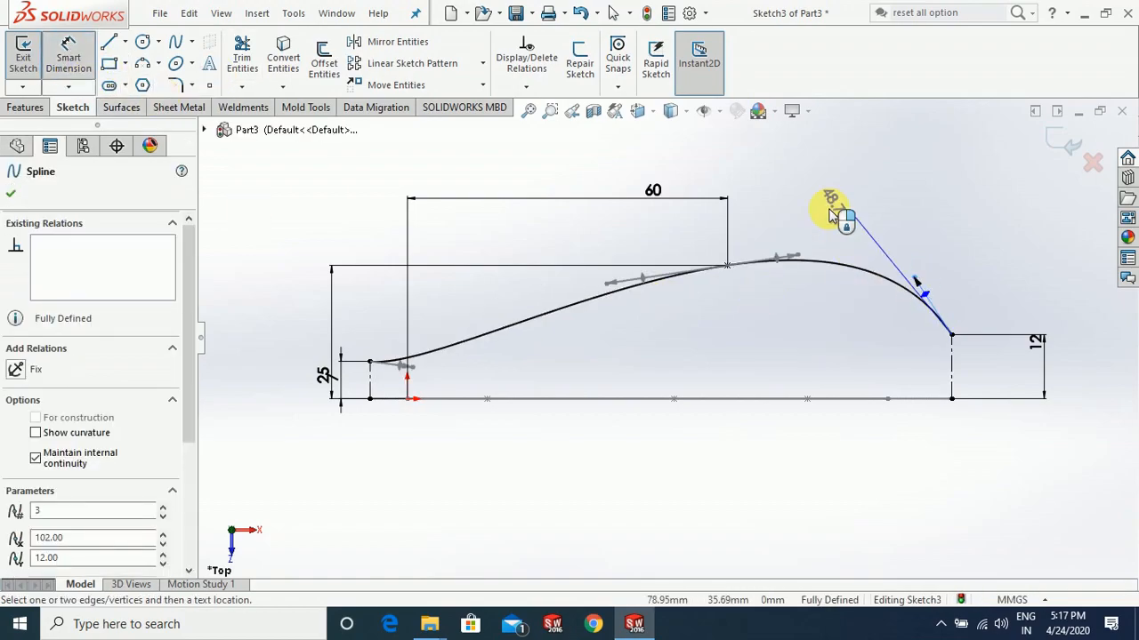
pyautogui.click(836, 216)
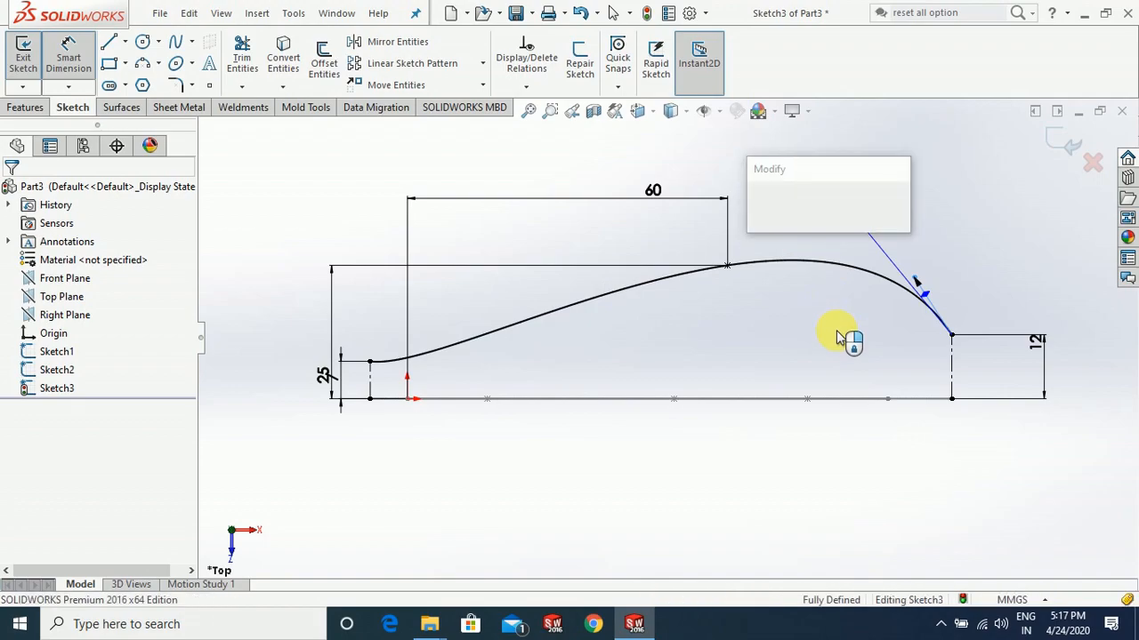
pyautogui.write('50')
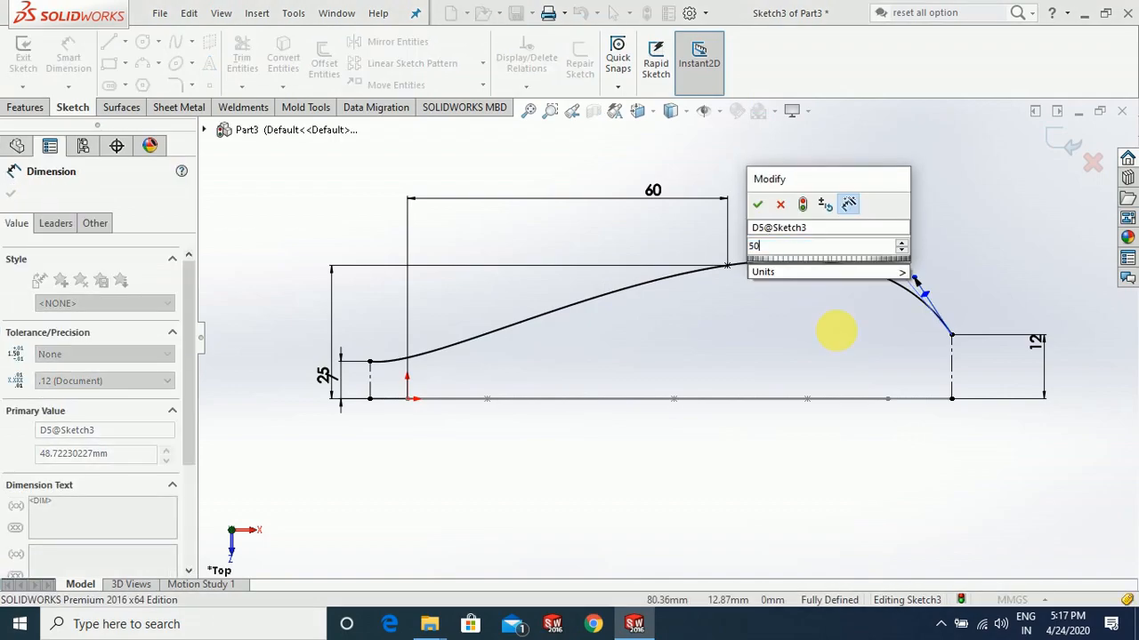
pyautogui.press('Return')
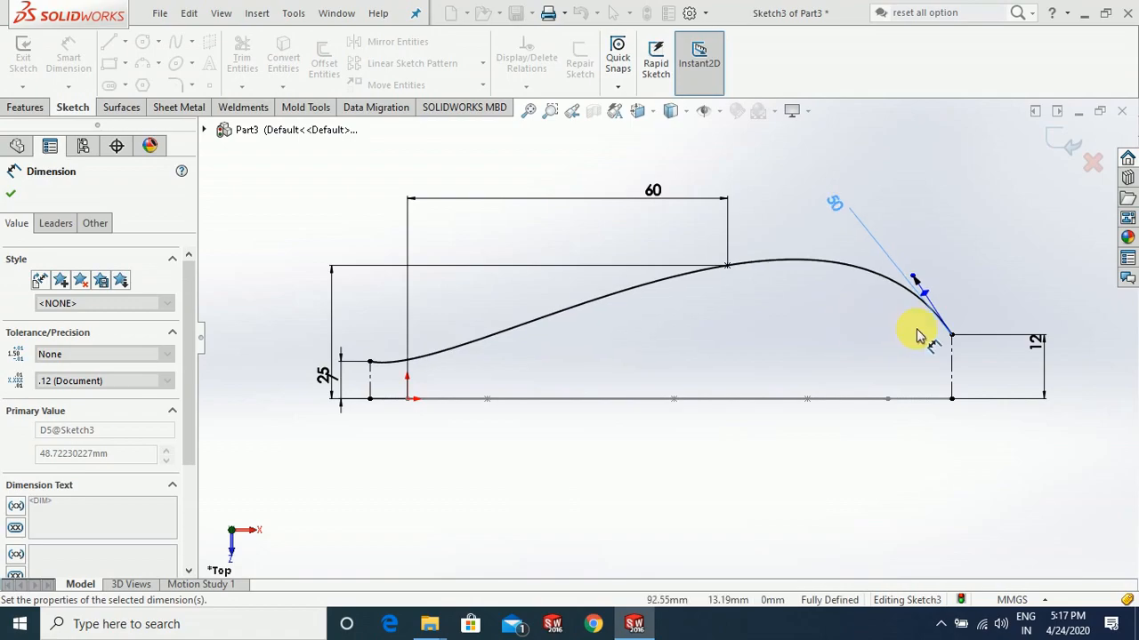
pyautogui.press('Escape')
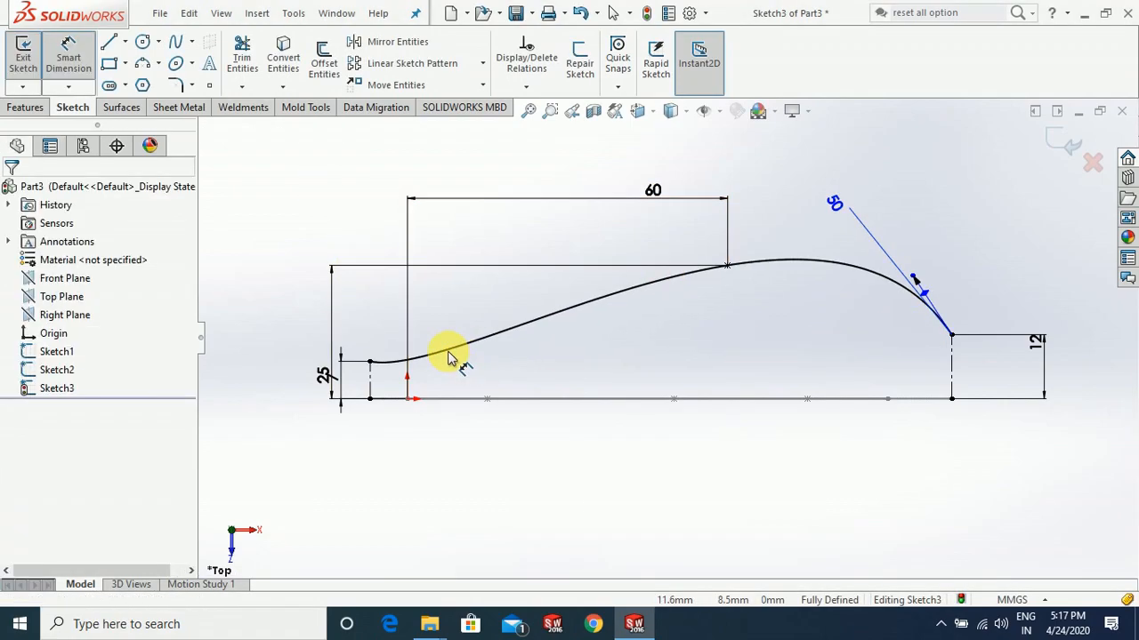
# Adjust the spline's tangent handle at the 7 mm centerline so it points nearly horizontally, slightly upward, toward the middle point
pyautogui.click(447, 359)
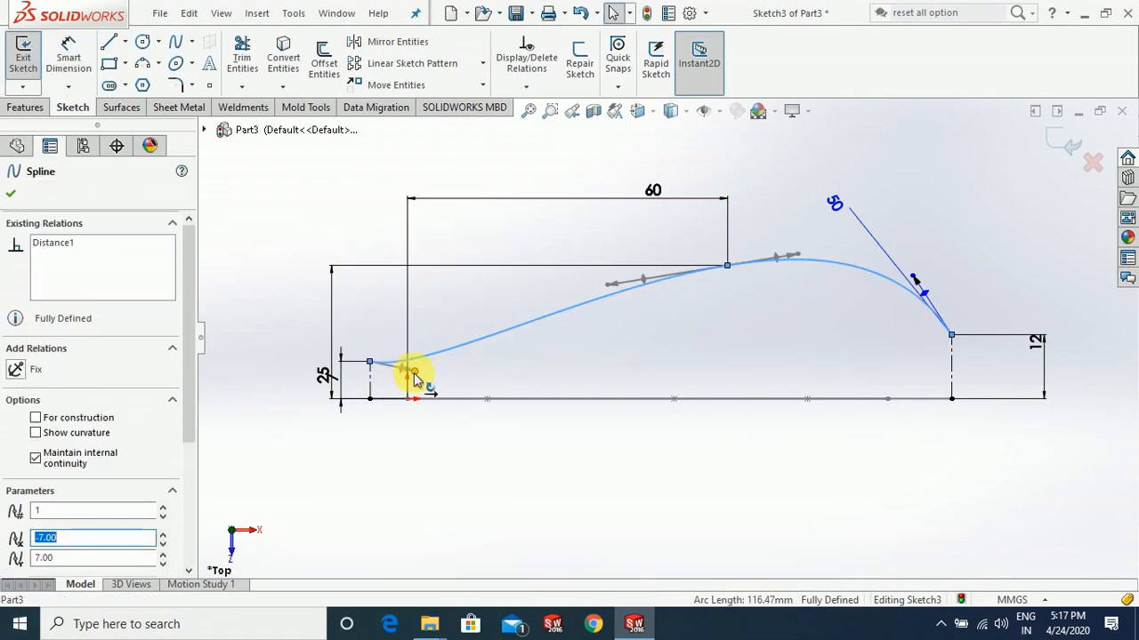
pyautogui.click(416, 373)
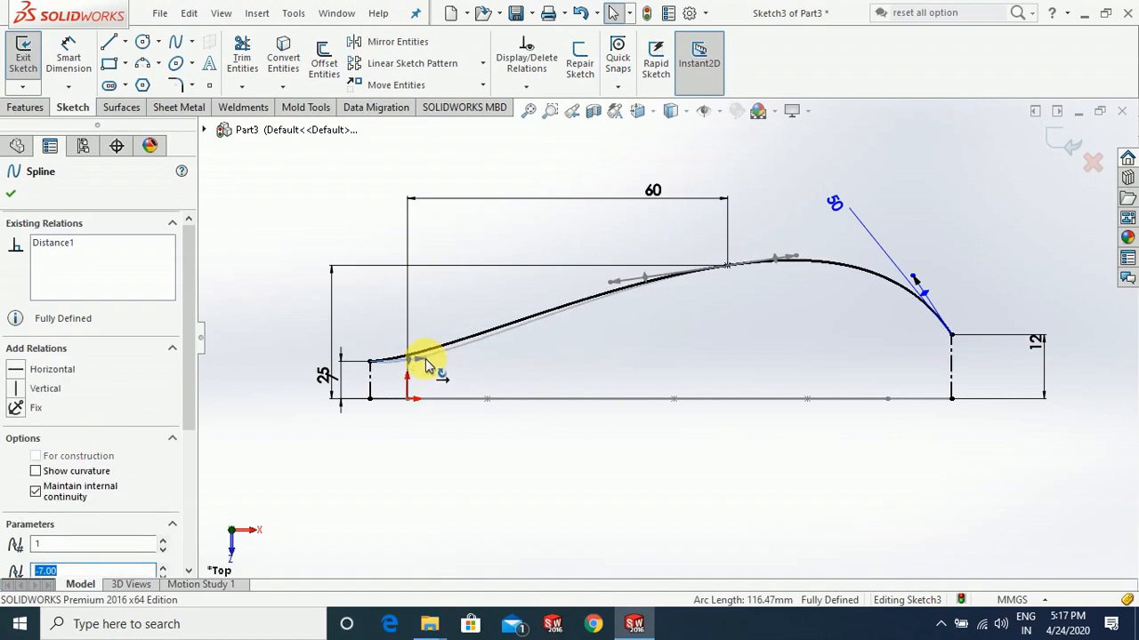
pyautogui.moveTo(429, 363); pyautogui.dragTo(436, 365)
pyautogui.click(534, 208)
# Dimension the angle between the tangent handle at the 12 mm centerline and the baseline as 57°
pyautogui.click(69, 55)
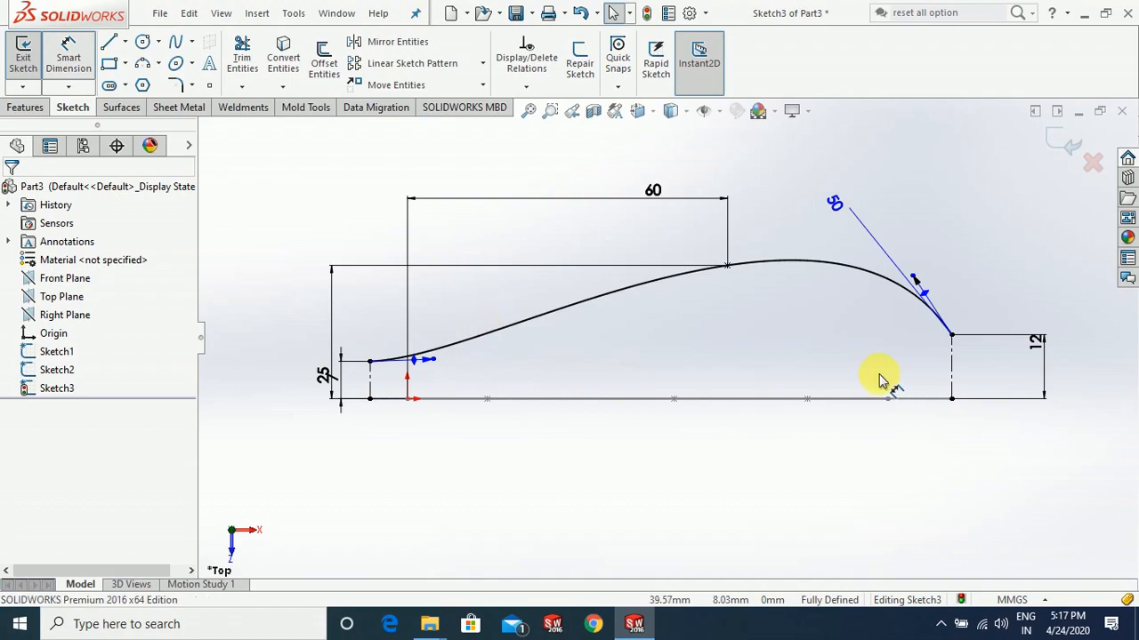
pyautogui.click(913, 275)
pyautogui.click(910, 355)
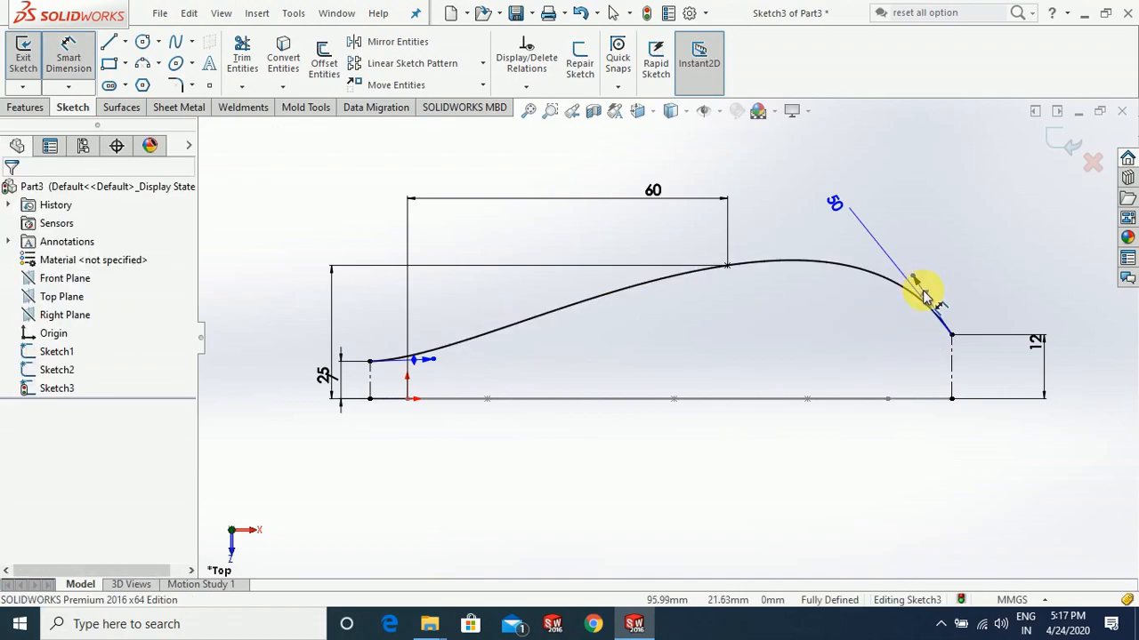
pyautogui.click(921, 401)
pyautogui.click(934, 314)
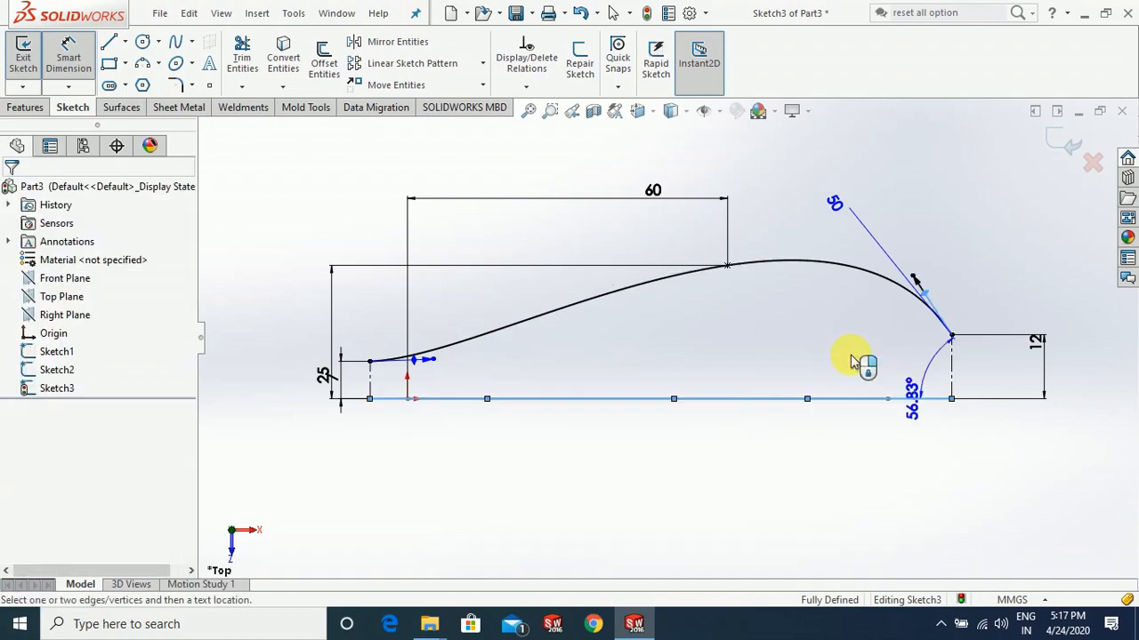
pyautogui.click(841, 356)
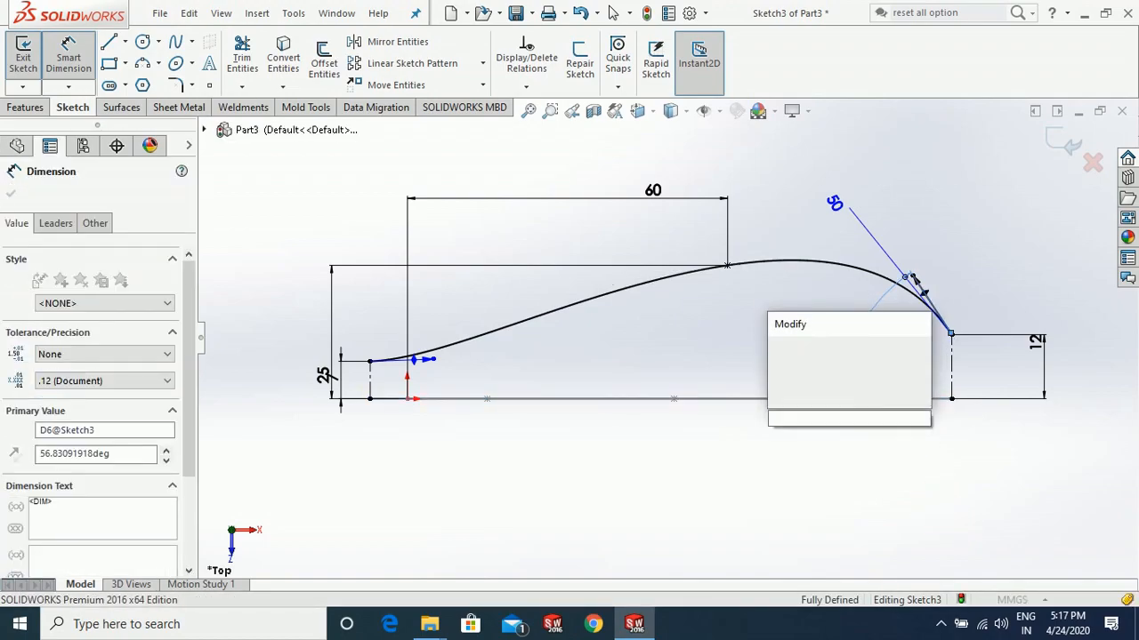
pyautogui.write('57')
pyautogui.press('Escape')
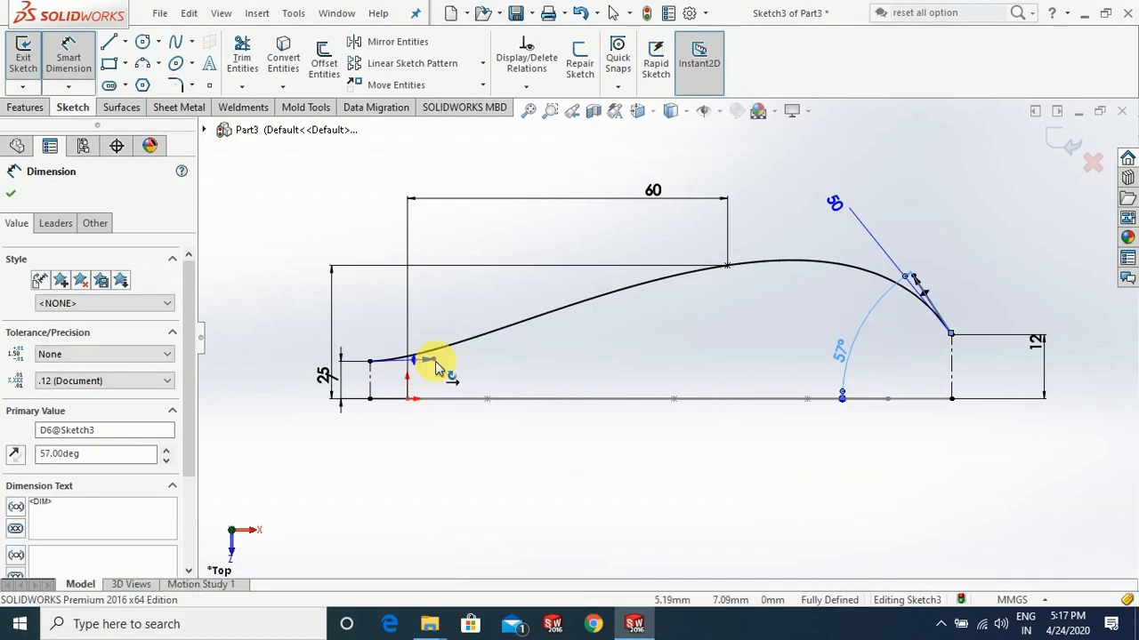
# Dimension the magnitude of the spline's tangent handle at the 7 mm centerline as 45
pyautogui.click(80, 74)
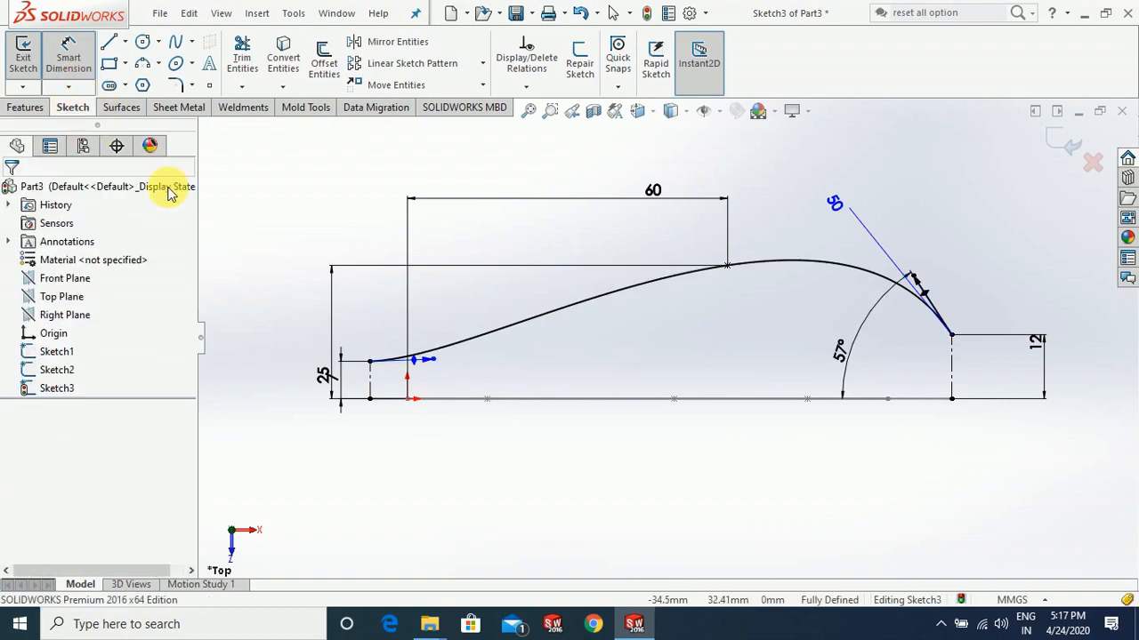
pyautogui.moveTo(246, 244); pyautogui.dragTo(263, 187, button='right')
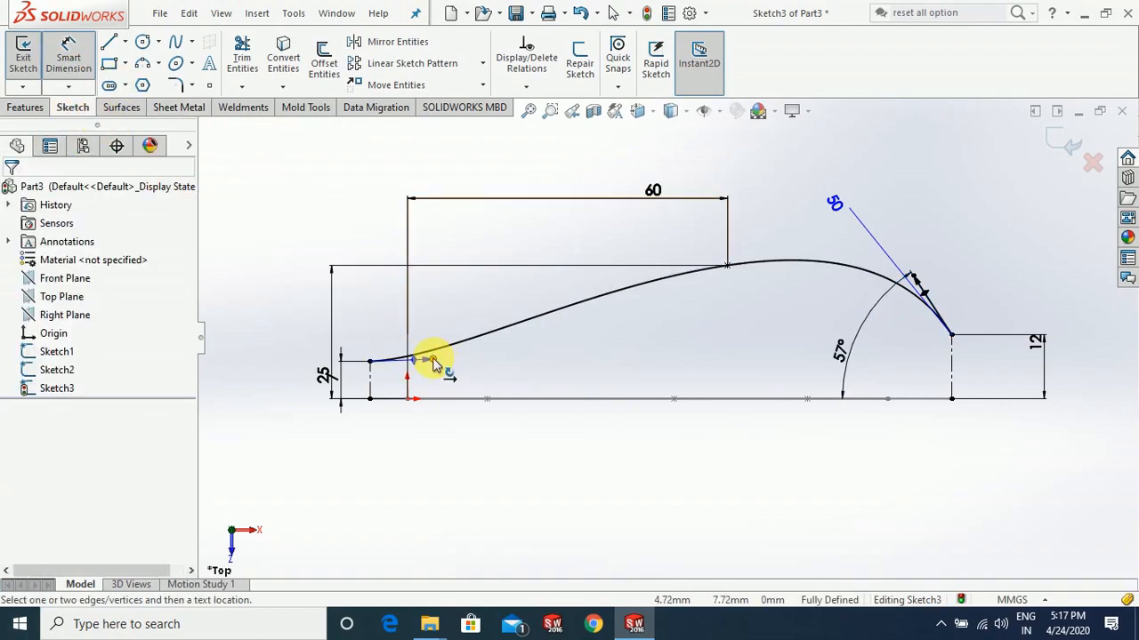
pyautogui.click(449, 305)
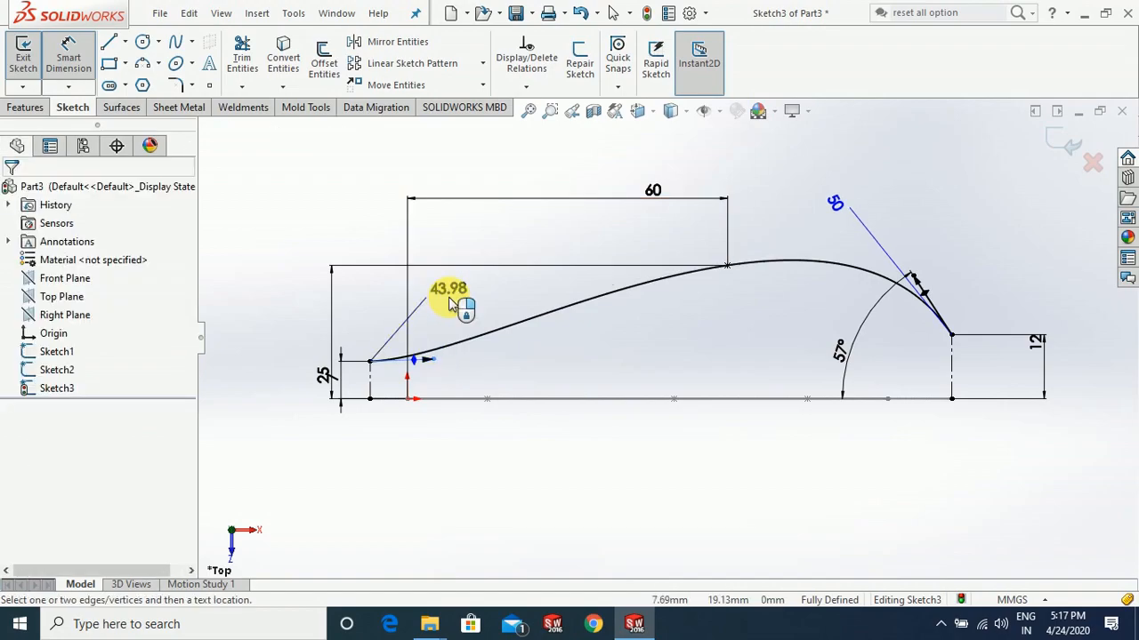
pyautogui.click(451, 305)
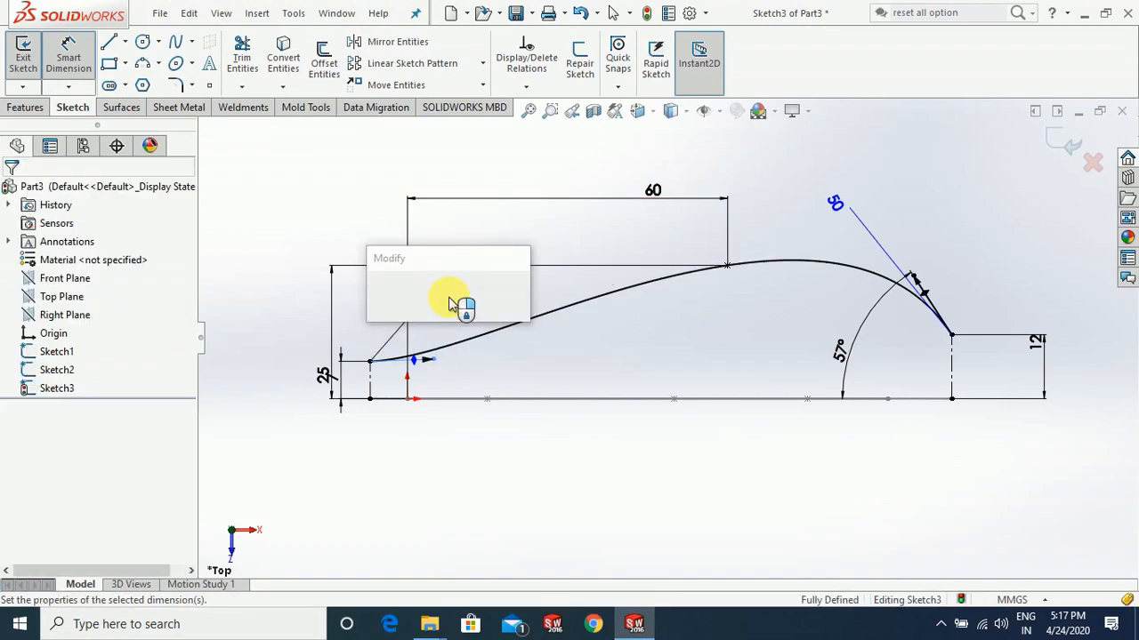
pyautogui.write('45')
pyautogui.press('Escape')
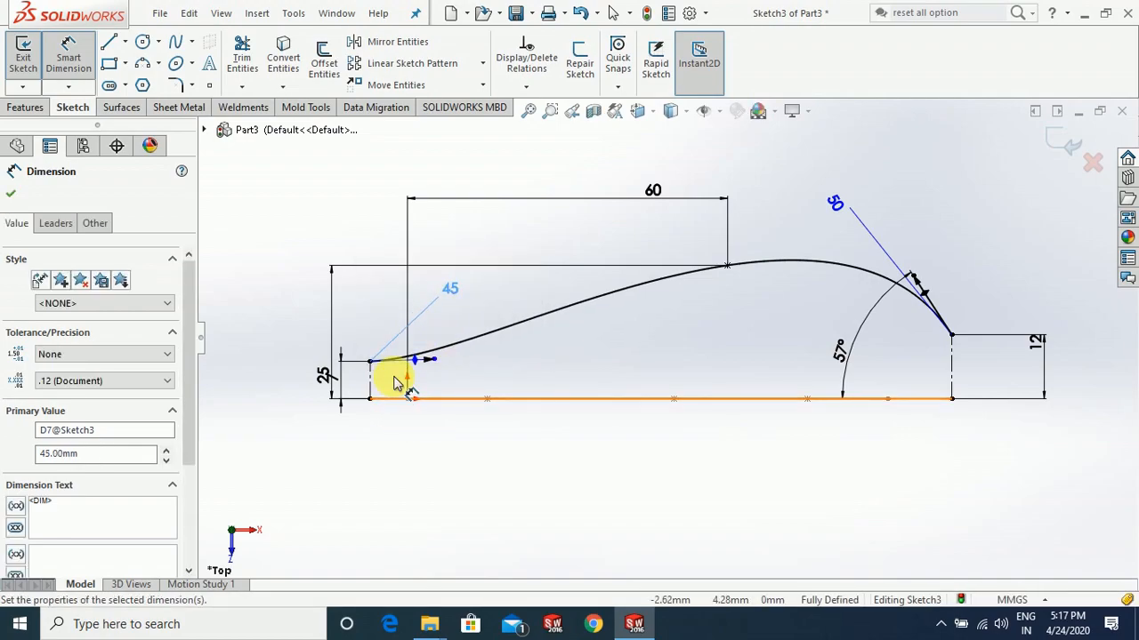
pyautogui.scroll(-1, 418, 374)
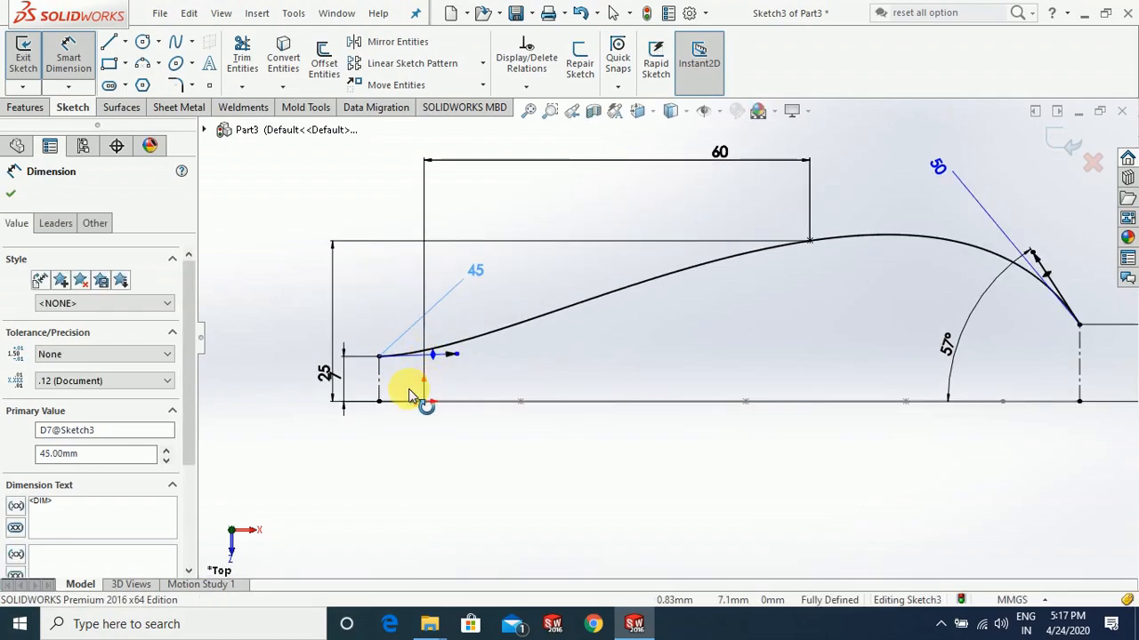
pyautogui.click(256, 312)
pyautogui.press('Escape')
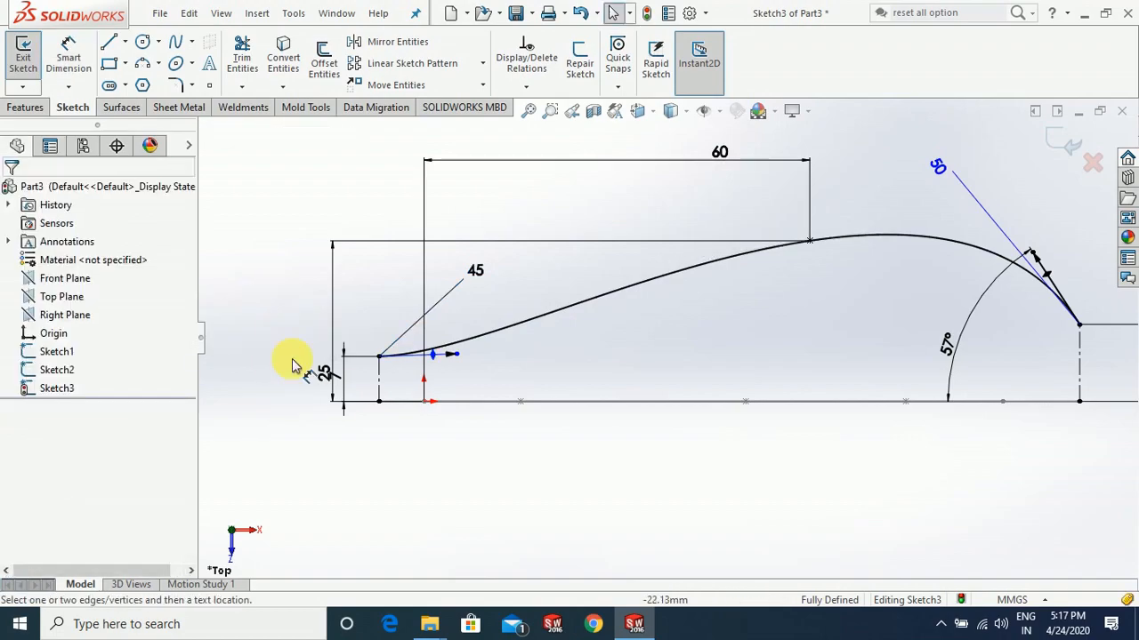
# Dimension the angle between the tangent handle at the 7 mm centerline and the baseline as 2°
pyautogui.click(426, 375)
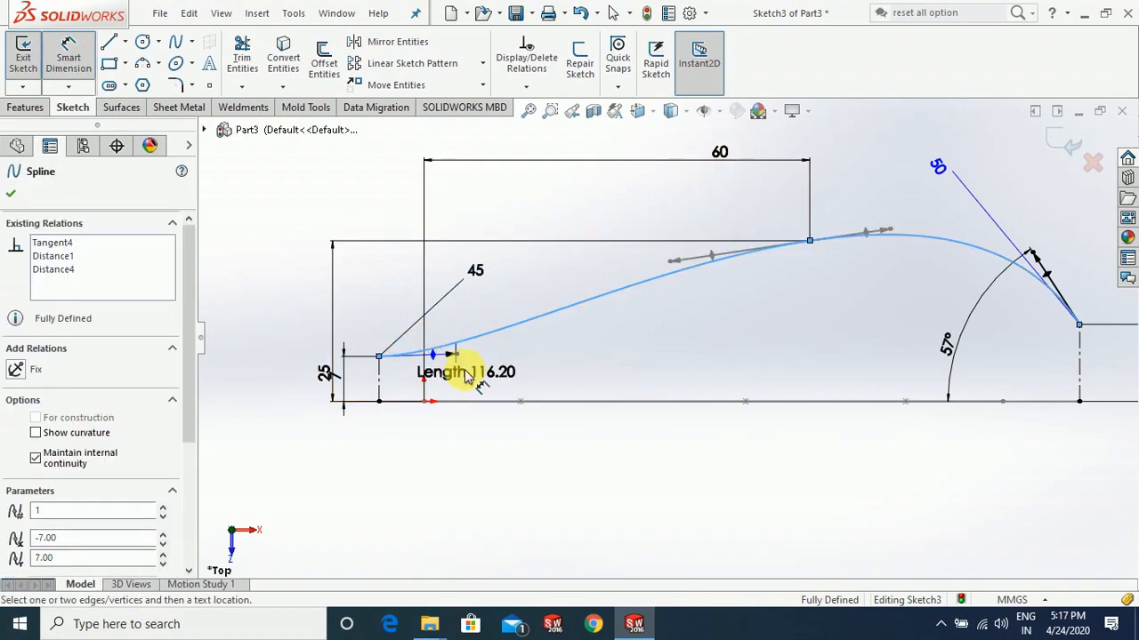
pyautogui.press('Escape')
pyautogui.scroll(-2, 473, 367)
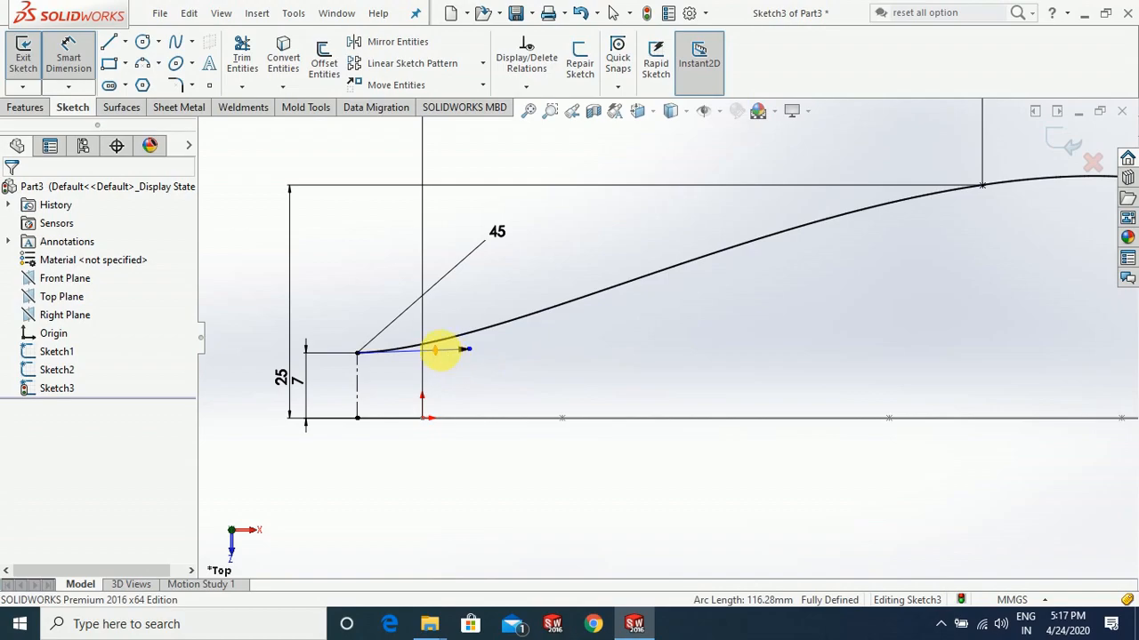
pyautogui.click(435, 349)
pyautogui.click(400, 419)
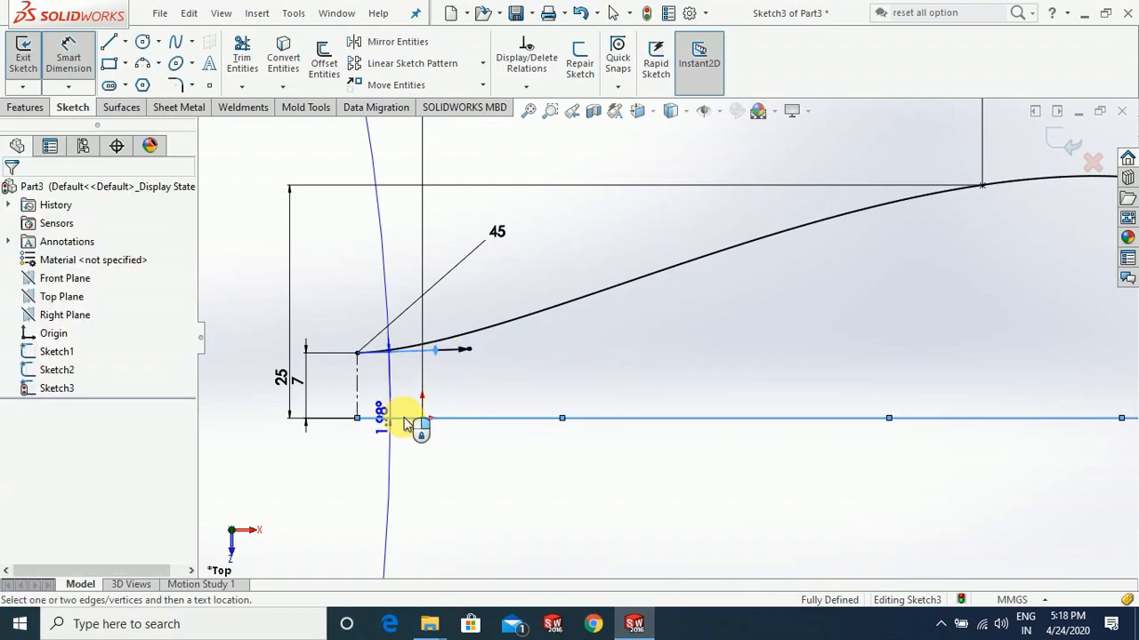
pyautogui.click(580, 415)
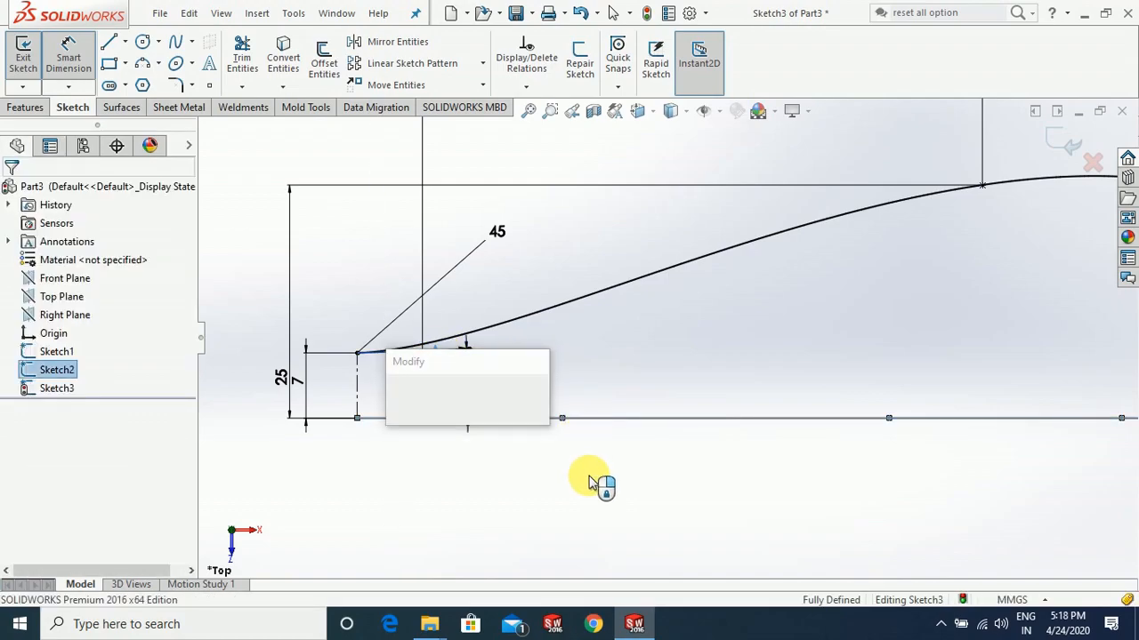
pyautogui.write('2')
pyautogui.press('Escape')
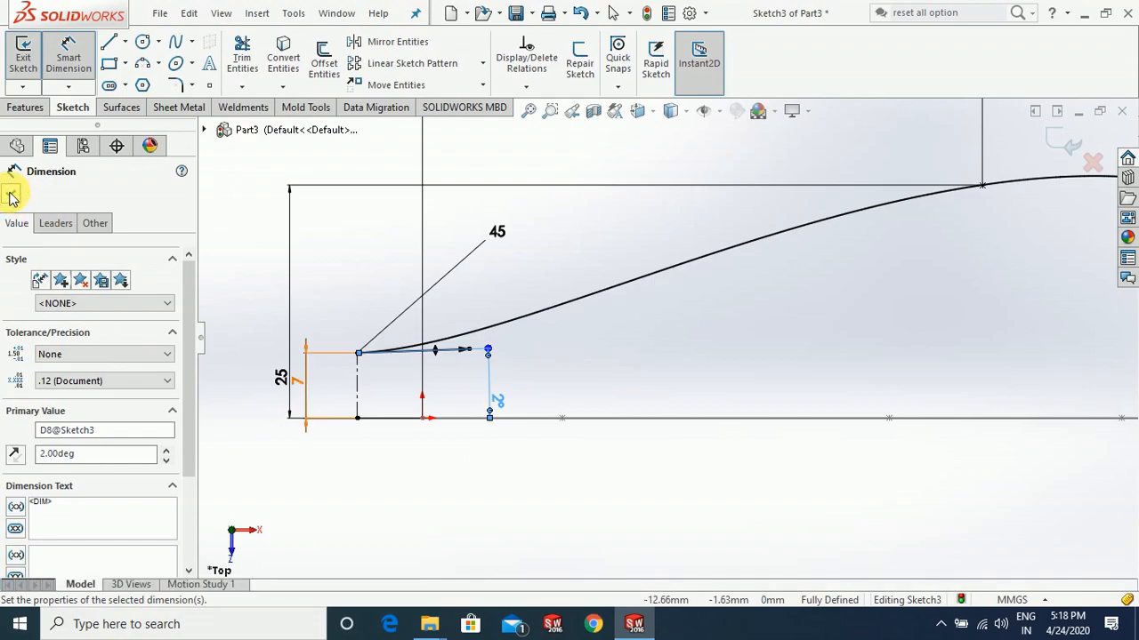
pyautogui.press('Escape')
# Exit the Top Plane sketch and show all three sketches in a tilted 3D view
pyautogui.press('f')
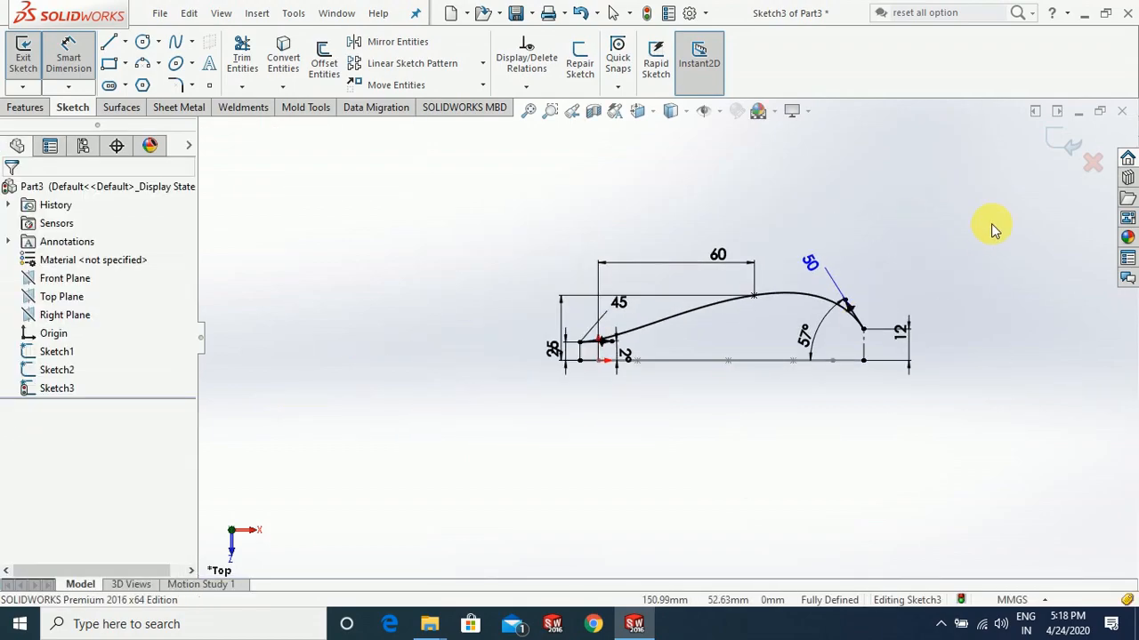
pyautogui.click(1066, 147)
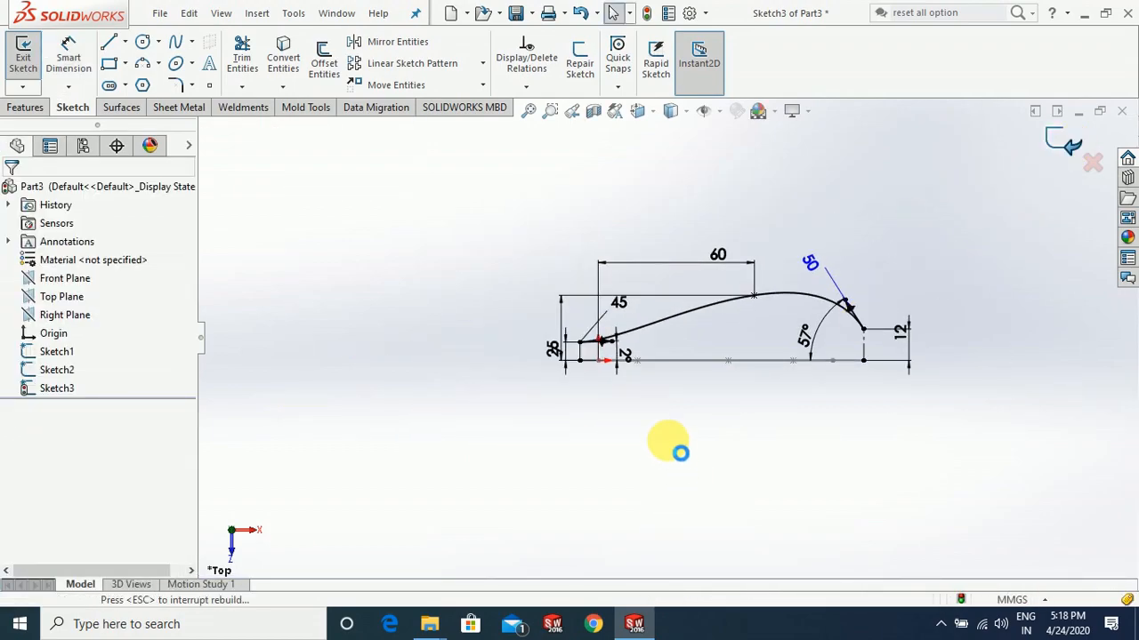
pyautogui.moveTo(623, 430)
pyautogui.mouseDown(button='middle')
pyautogui.moveTo(674, 521)
pyautogui.moveTo(823, 281)
pyautogui.moveTo(530, 389)
pyautogui.mouseUp(button='middle')
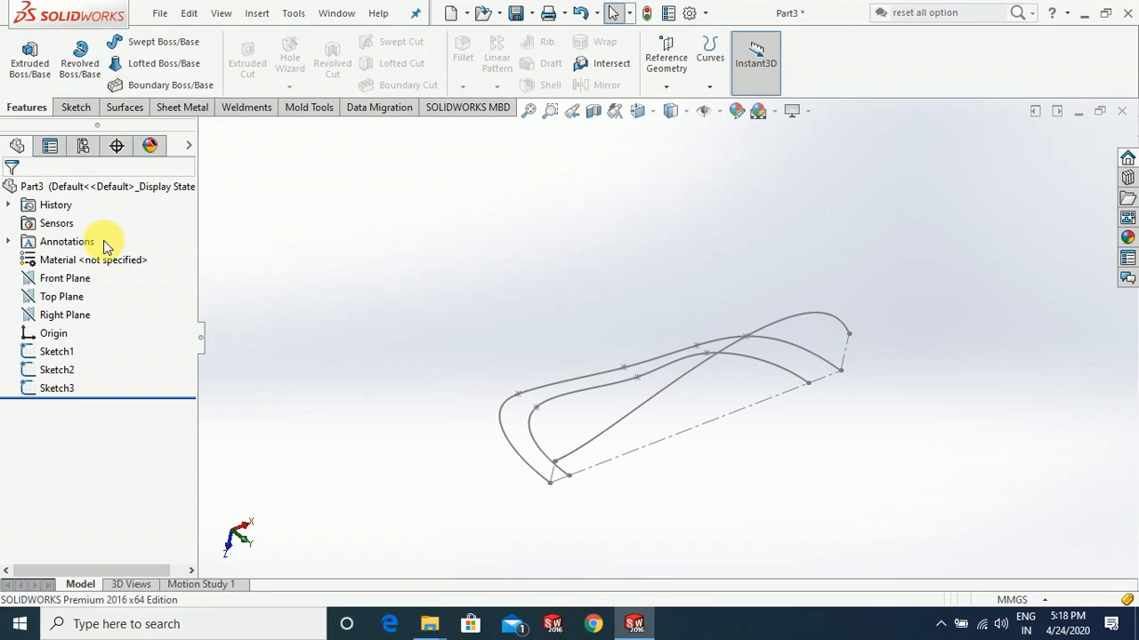
# Create a sketch-on-sketch projected curve from the outer Front Plane profile and the Top Plane side curve
pyautogui.click(709, 87)
pyautogui.click(739, 108)
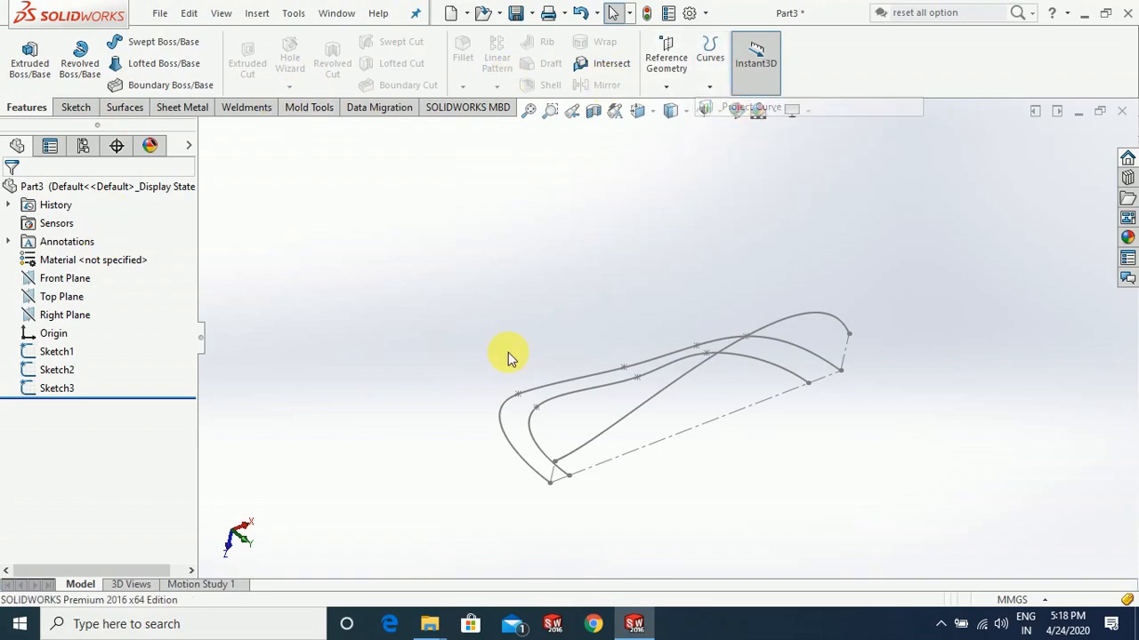
pyautogui.click(512, 455)
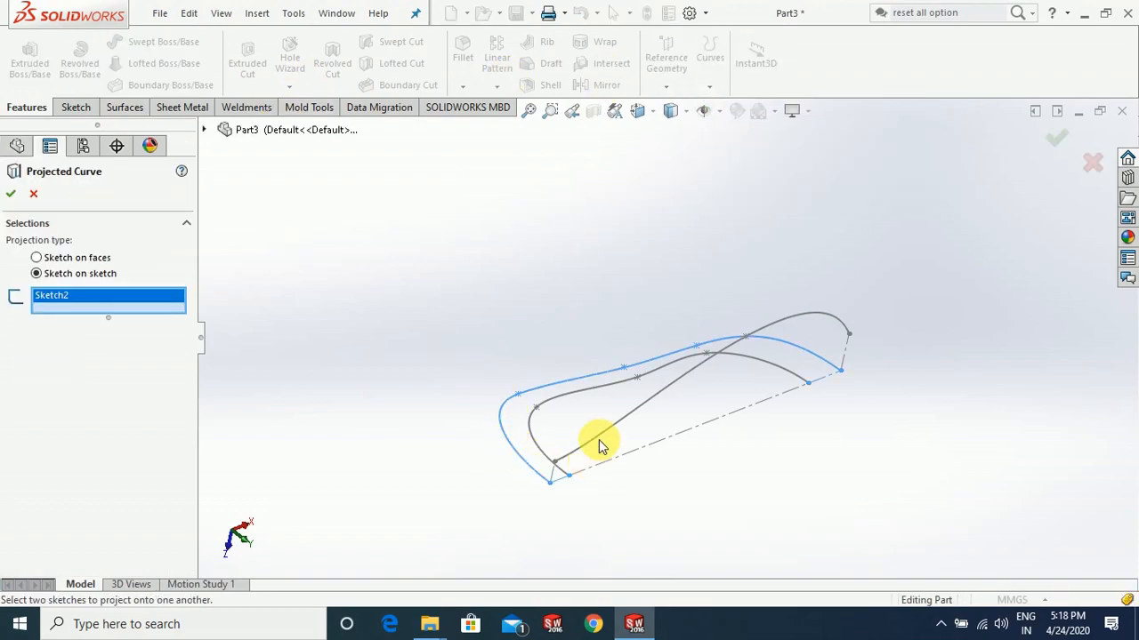
pyautogui.click(601, 444)
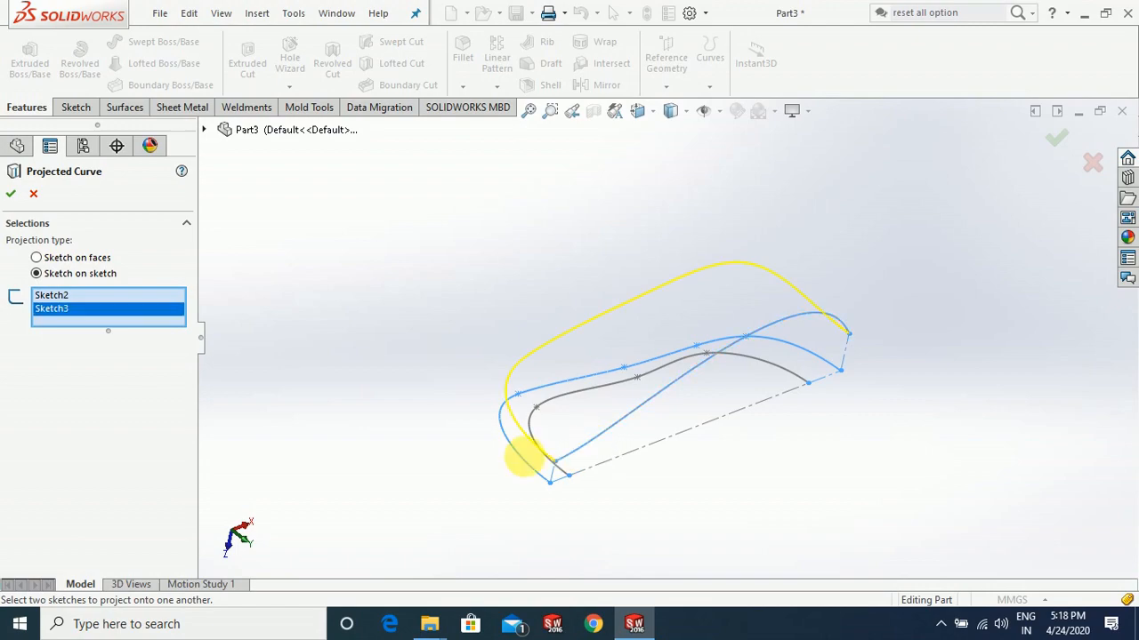
pyautogui.click(11, 194)
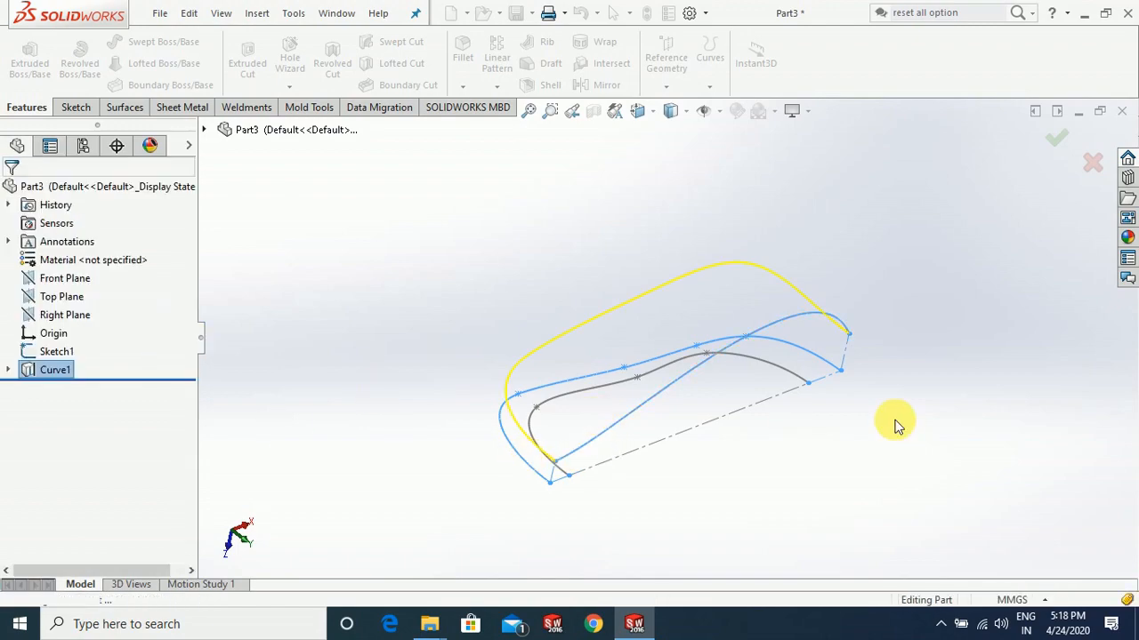
pyautogui.moveTo(737, 516); pyautogui.dragTo(690, 467, button='middle')
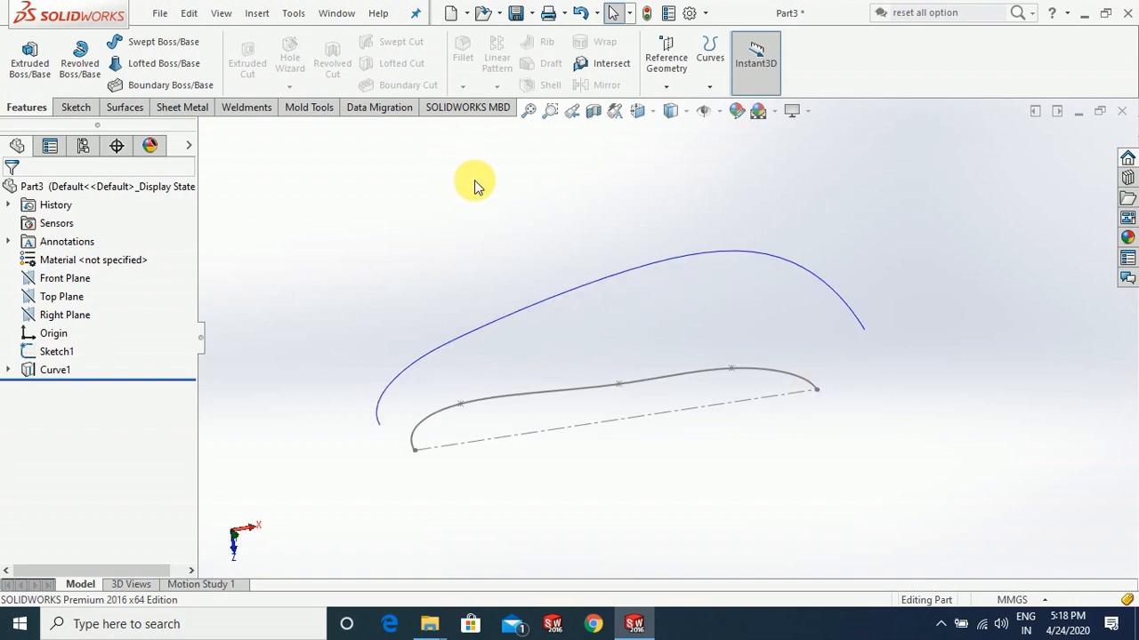
# Create a reference plane perpendicular to the inner profile spline through its leftmost interior spline point
pyautogui.click(667, 85)
pyautogui.click(698, 108)
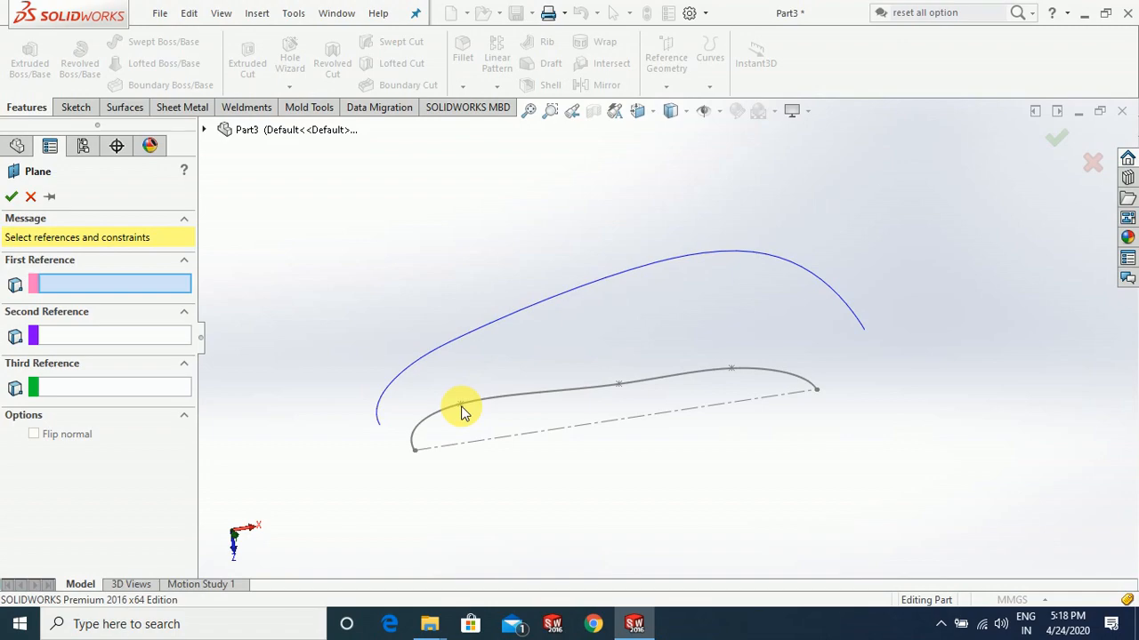
pyautogui.click(533, 401)
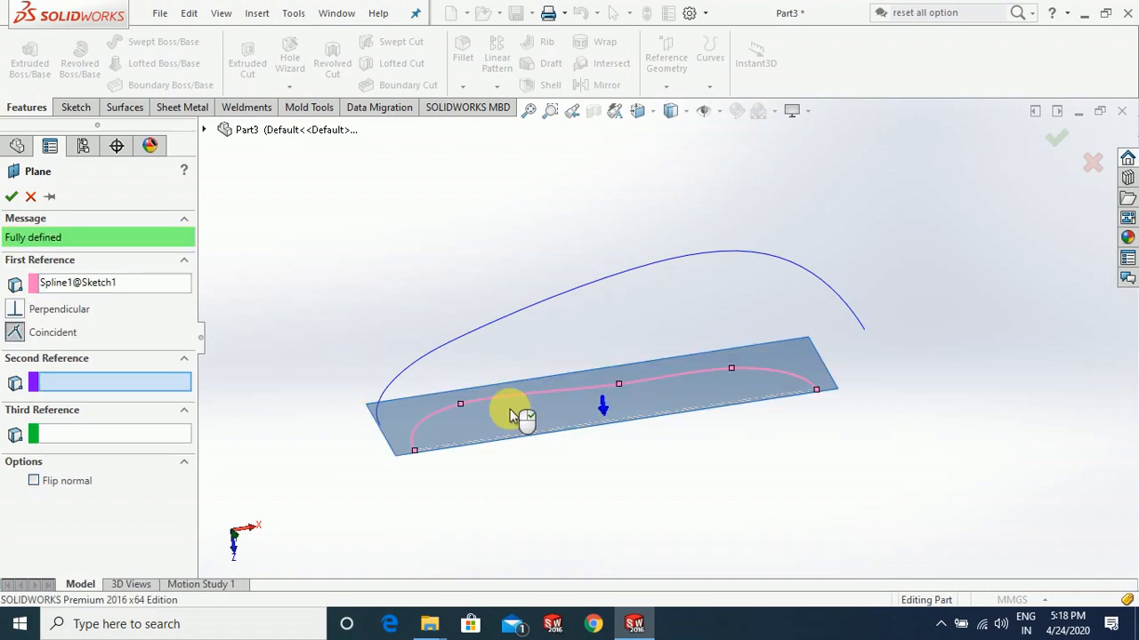
pyautogui.click(460, 404)
pyautogui.click(11, 197)
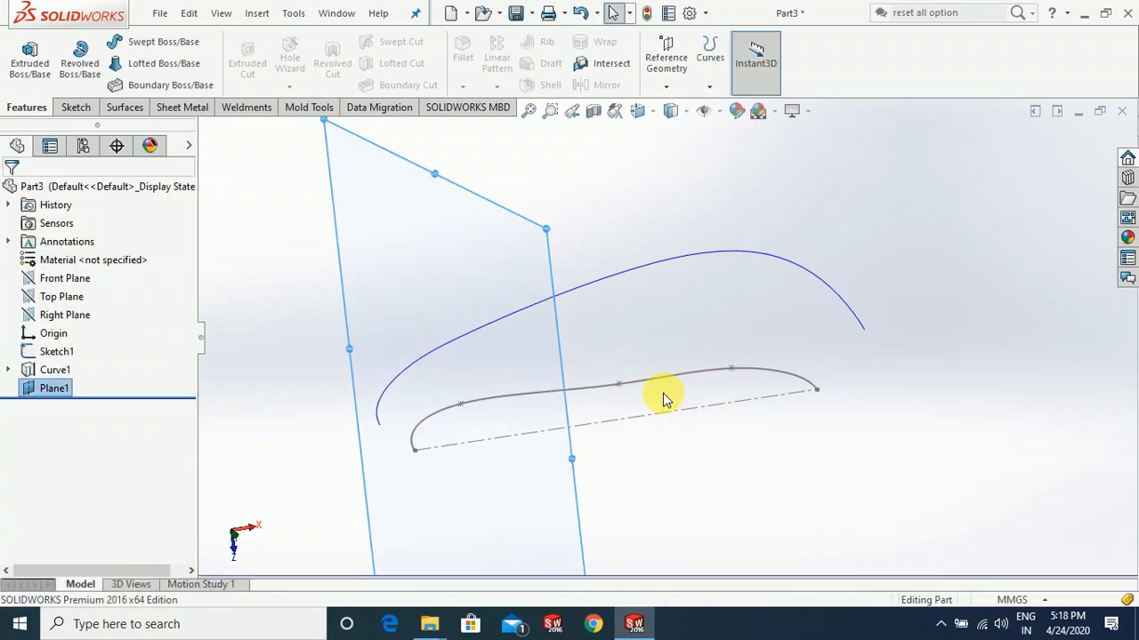
# Create a second reference plane perpendicular to the inner profile spline through its middle spline point
pyautogui.click(665, 398)
pyautogui.click(666, 86)
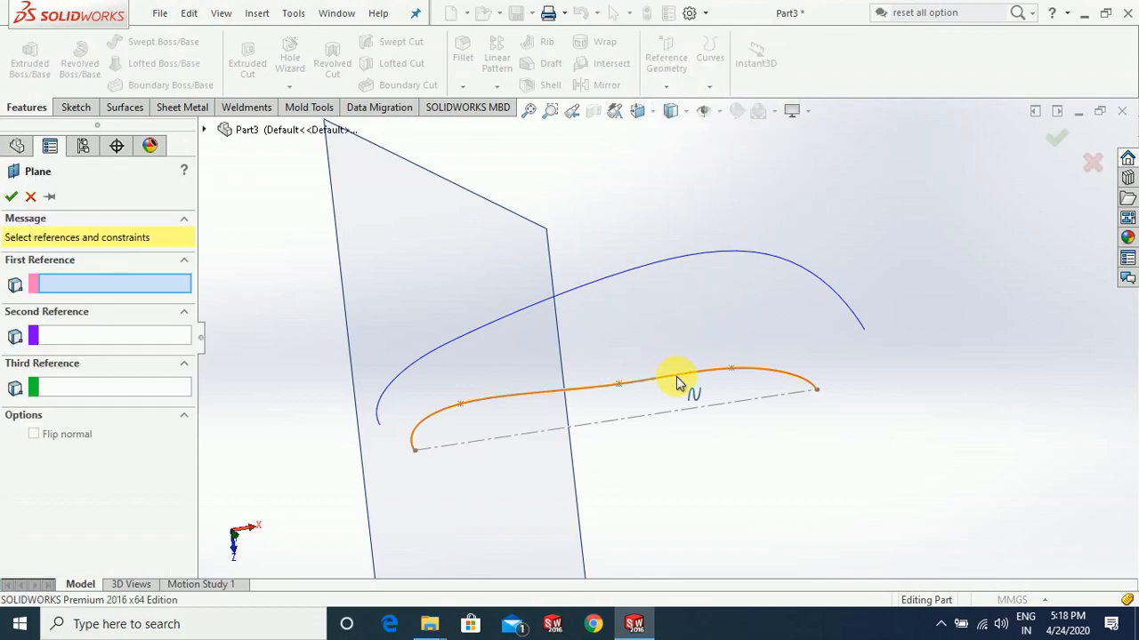
pyautogui.click(635, 387)
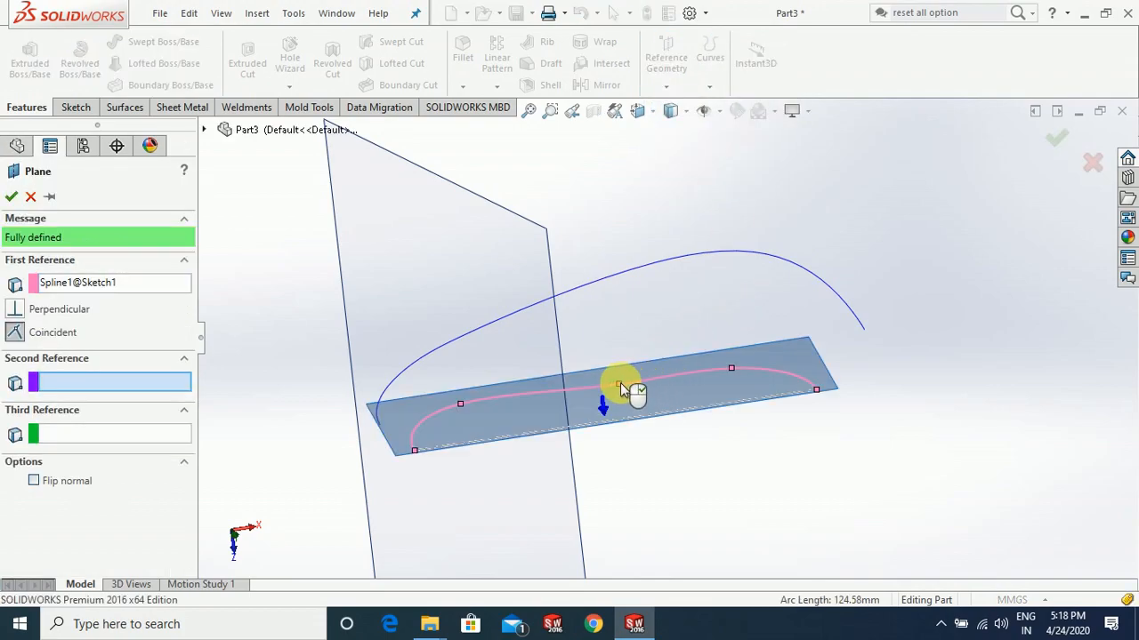
pyautogui.click(621, 386)
pyautogui.click(12, 199)
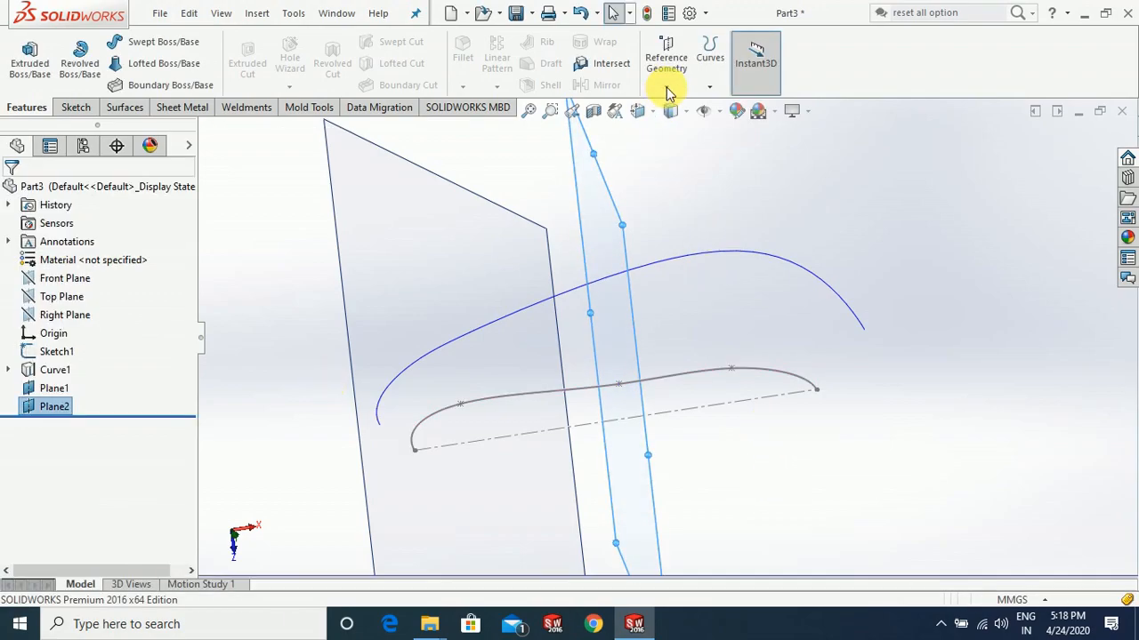
pyautogui.click(666, 86)
pyautogui.click(682, 113)
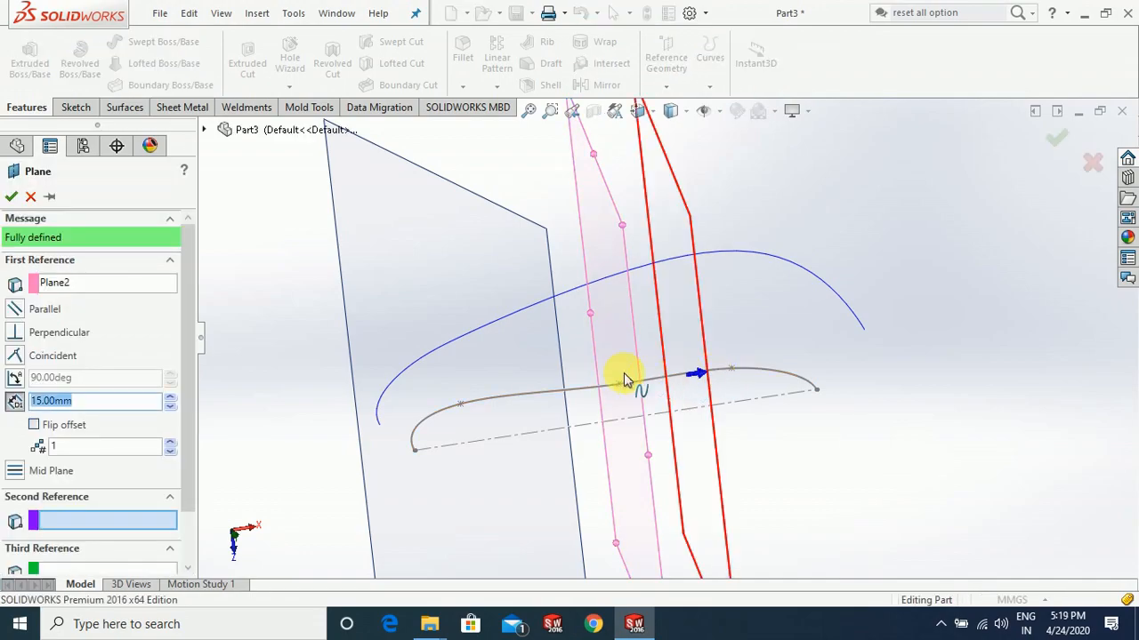
pyautogui.click(408, 373)
pyautogui.click(30, 196)
pyautogui.click(70, 297)
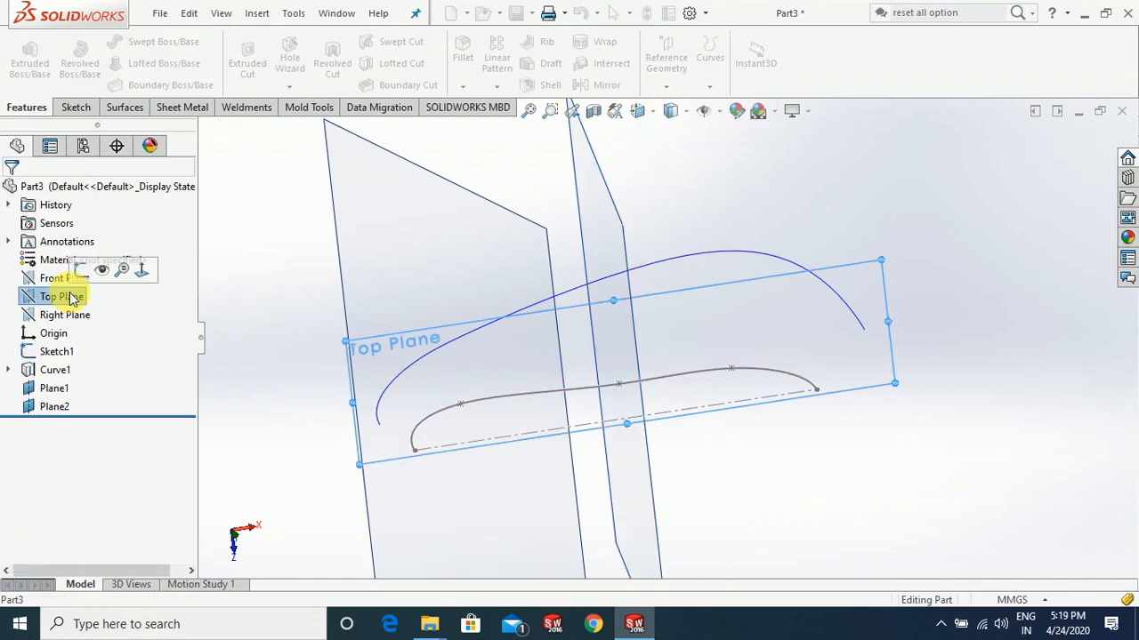
# Create a third reference plane perpendicular to the inner profile spline through its rightmost interior spline point
pyautogui.click(665, 86)
pyautogui.click(682, 110)
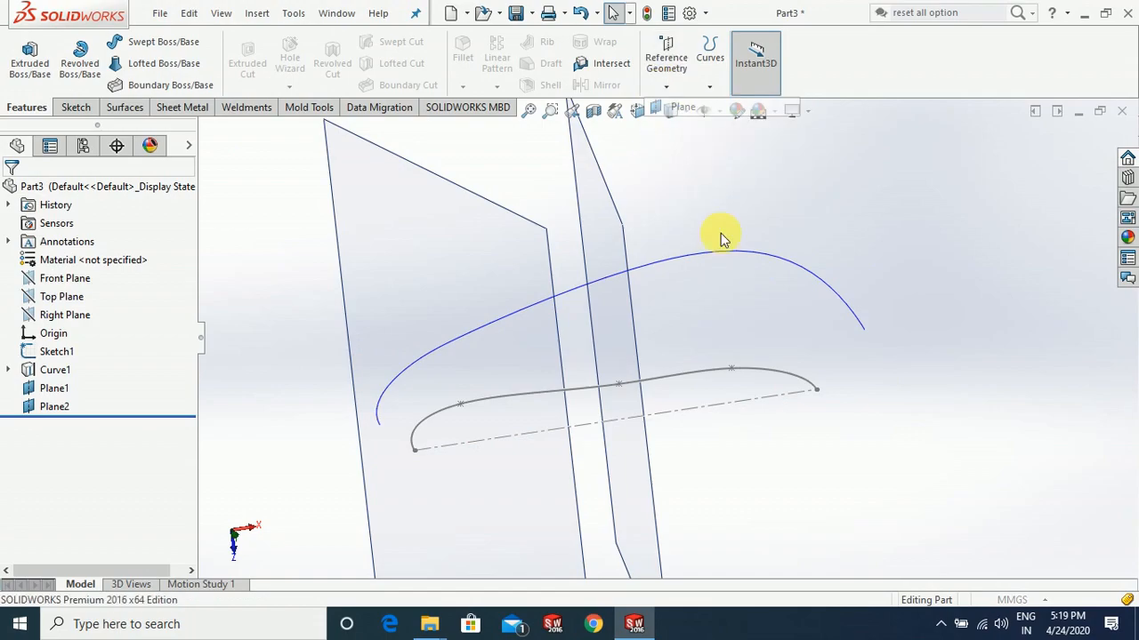
pyautogui.click(736, 376)
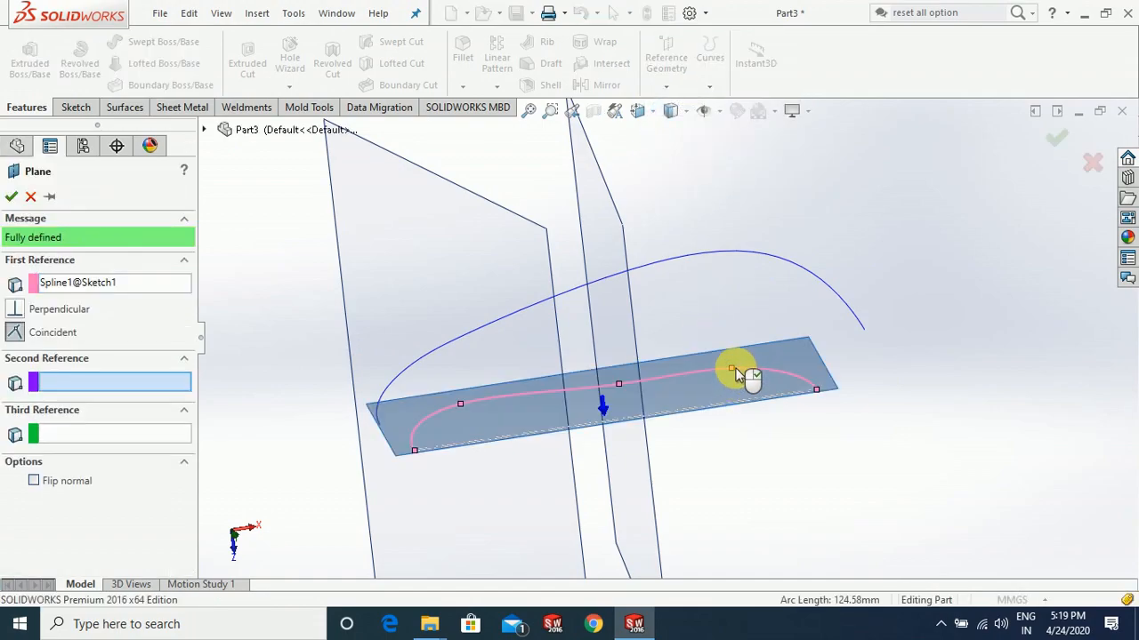
pyautogui.click(732, 372)
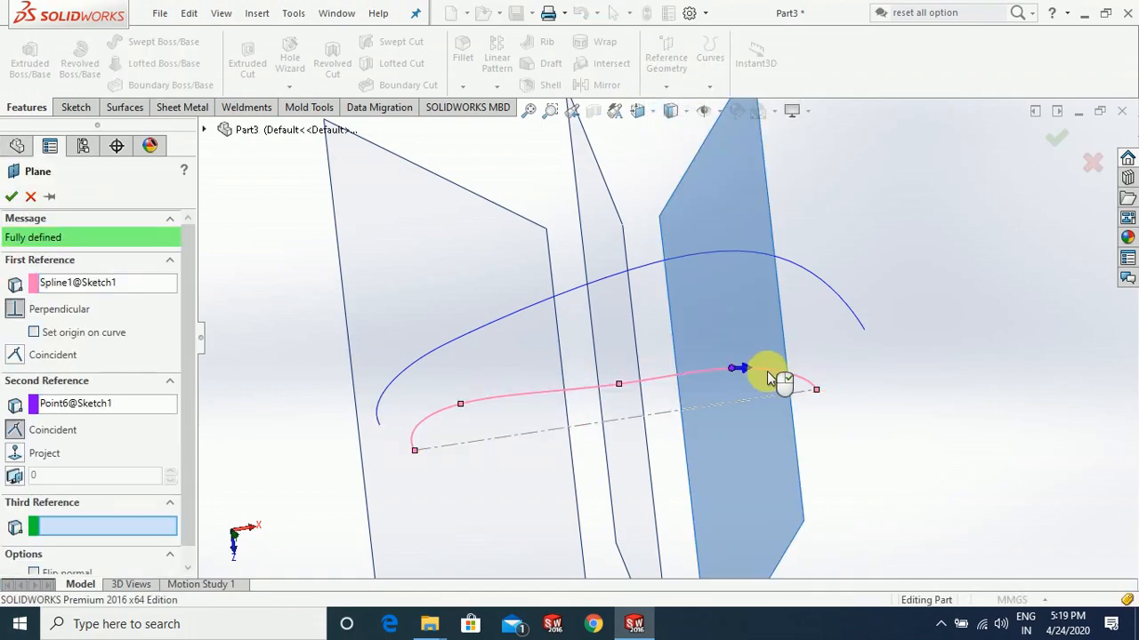
pyautogui.click(12, 197)
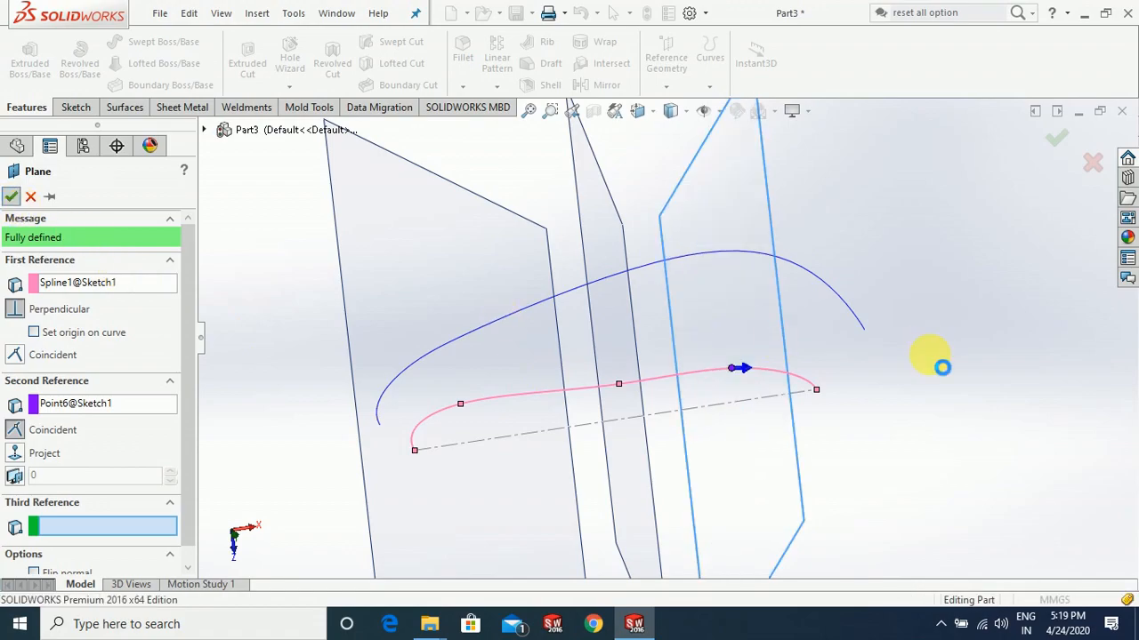
# Start a sketch on Plane3 and draw a two-point spline from below the projected curve to near the inner profile
pyautogui.scroll(5, 828, 392)
pyautogui.moveTo(812, 383); pyautogui.dragTo(657, 419, button='middle')
pyautogui.moveTo(612, 395); pyautogui.dragTo(724, 386, button='middle')
pyautogui.click(724, 386)
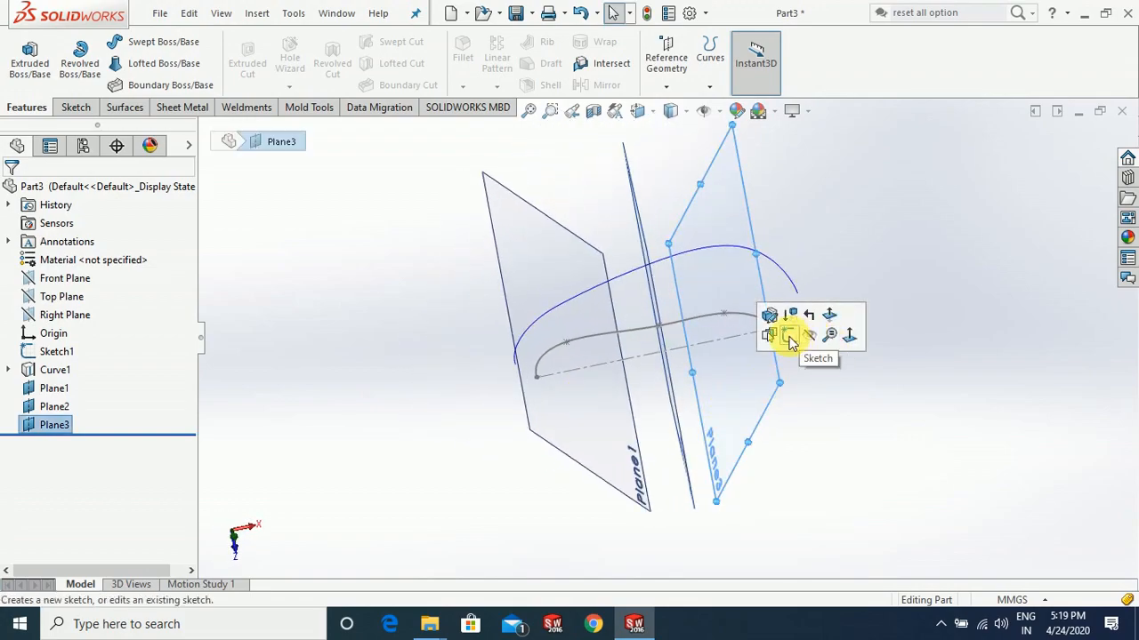
pyautogui.click(789, 335)
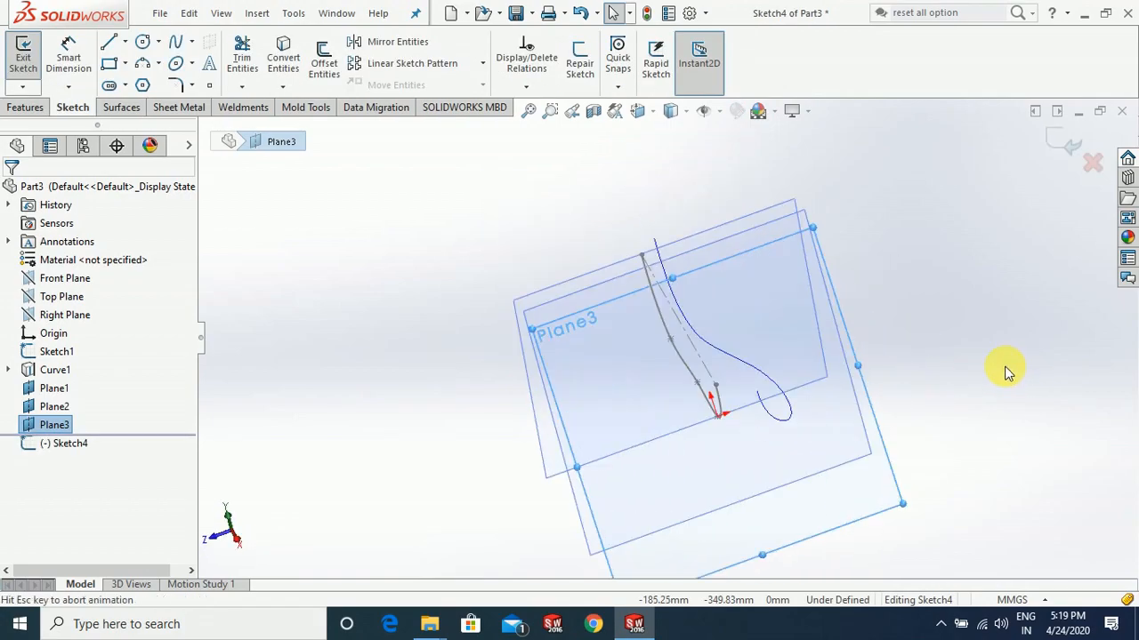
pyautogui.click(172, 42)
pyautogui.scroll(-2, 695, 365)
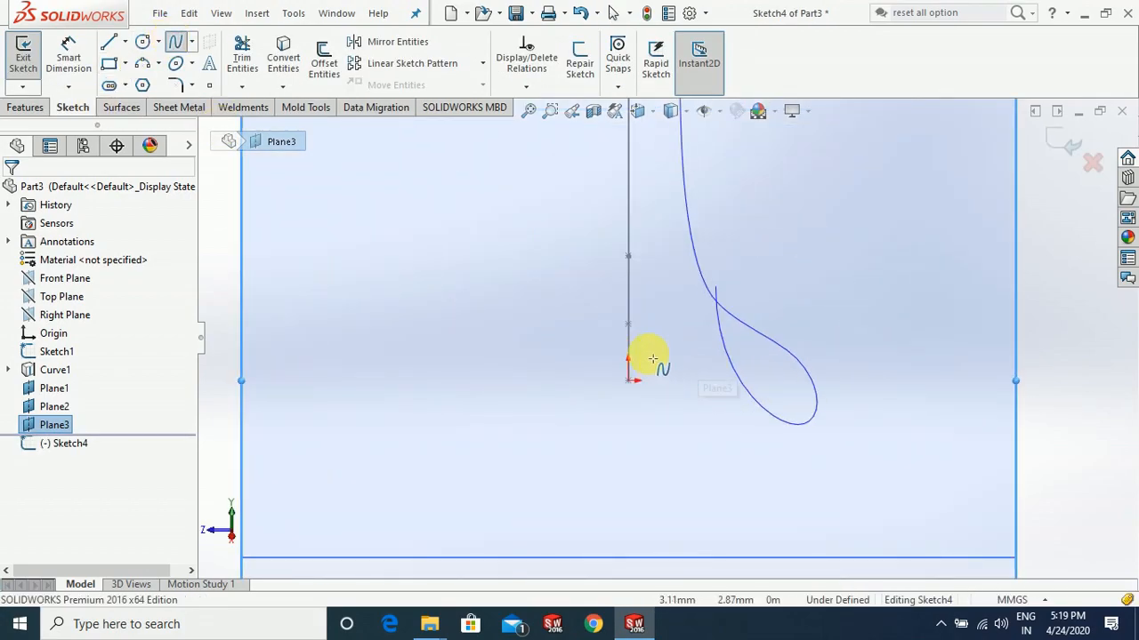
pyautogui.click(799, 442)
pyautogui.click(648, 353)
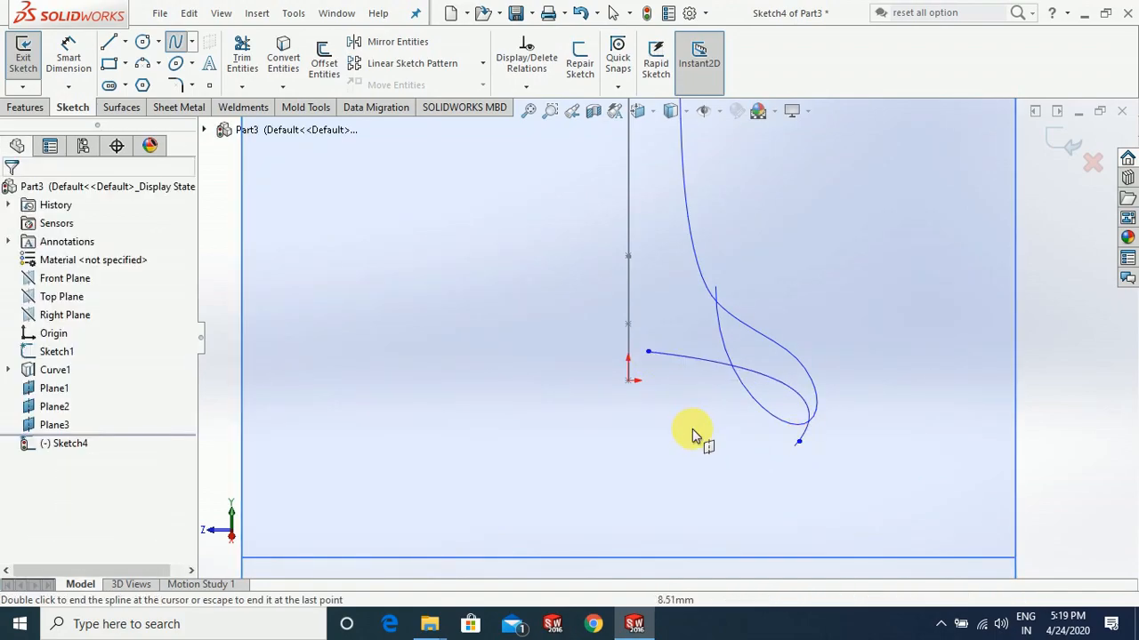
pyautogui.press('Escape')
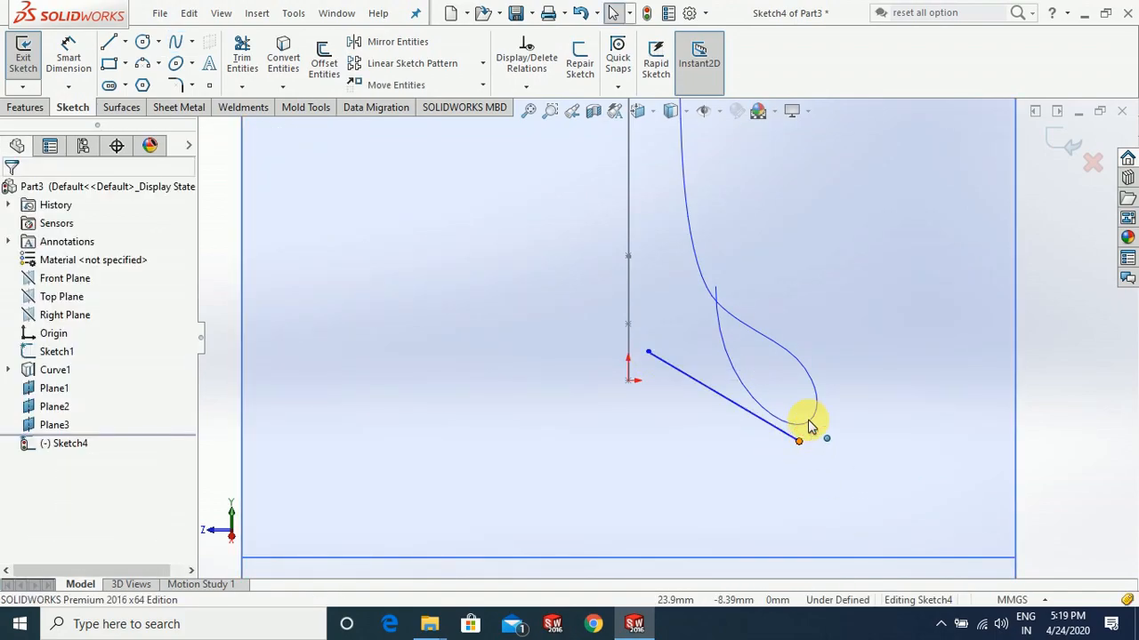
# Add Pierce relations tying the Plane3 spline's endpoints to the projected curve and the inner profile spline
pyautogui.click(798, 441)
pyautogui.keyDown('ctrl'); pyautogui.click(809, 421); pyautogui.keyUp('ctrl')
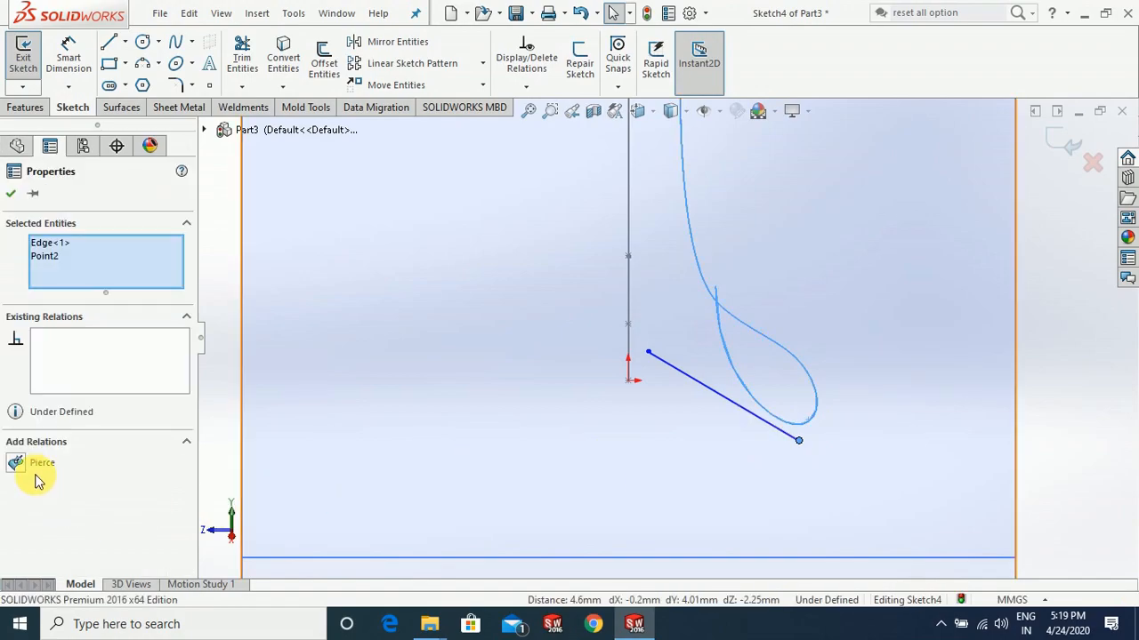
pyautogui.click(706, 444)
pyautogui.moveTo(706, 445); pyautogui.dragTo(700, 302, button='middle')
pyautogui.click(673, 273)
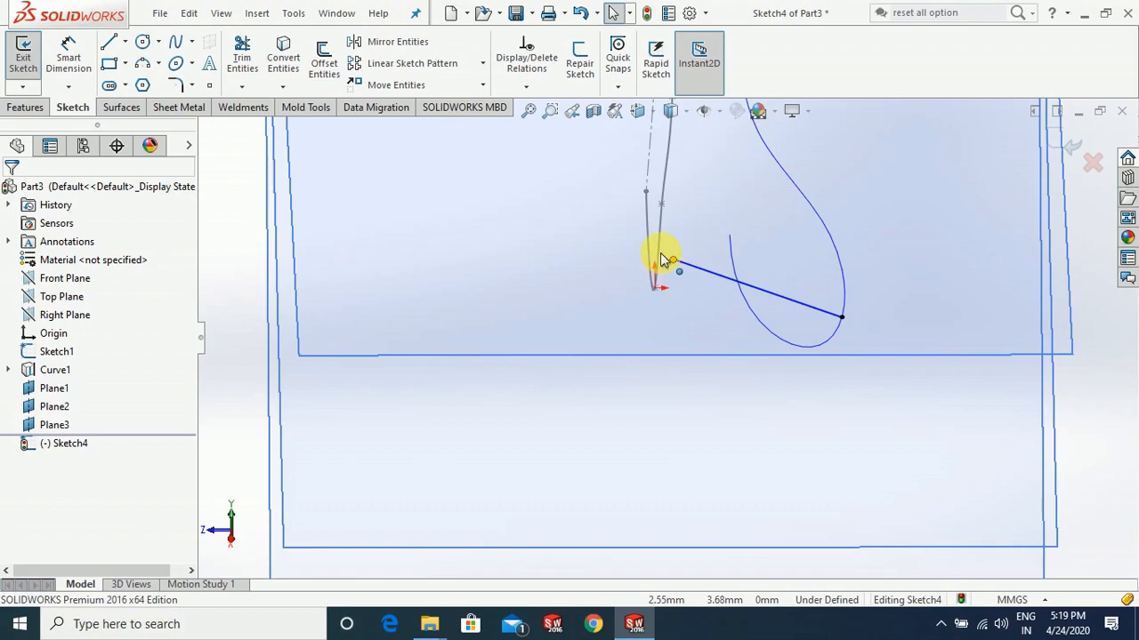
pyautogui.keyDown('ctrl'); pyautogui.click(660, 259); pyautogui.keyUp('ctrl')
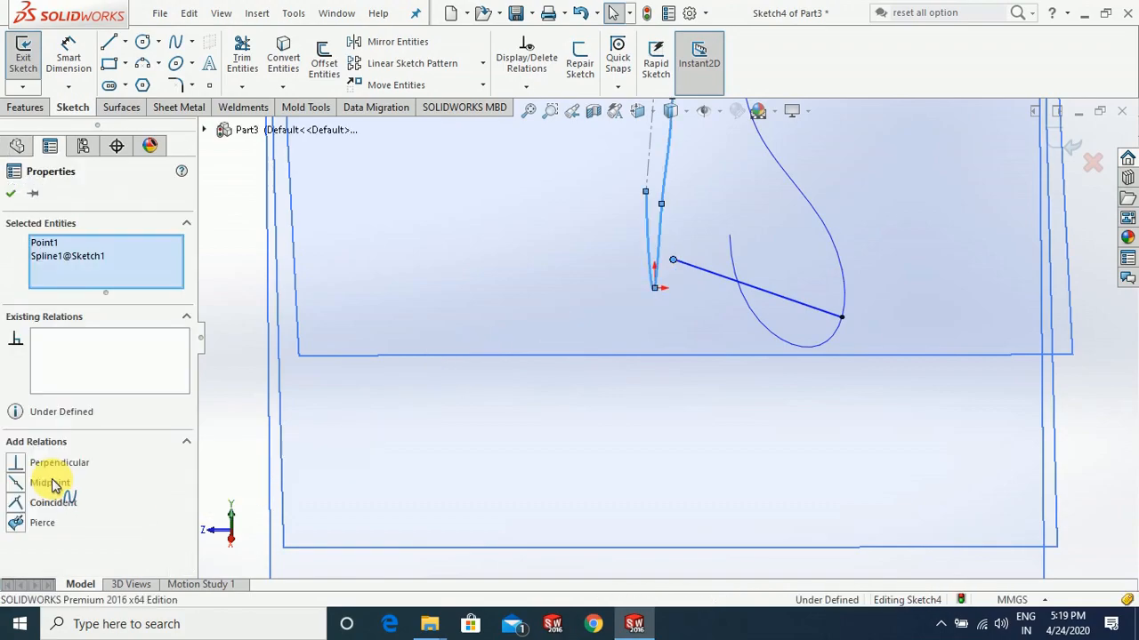
pyautogui.click(43, 525)
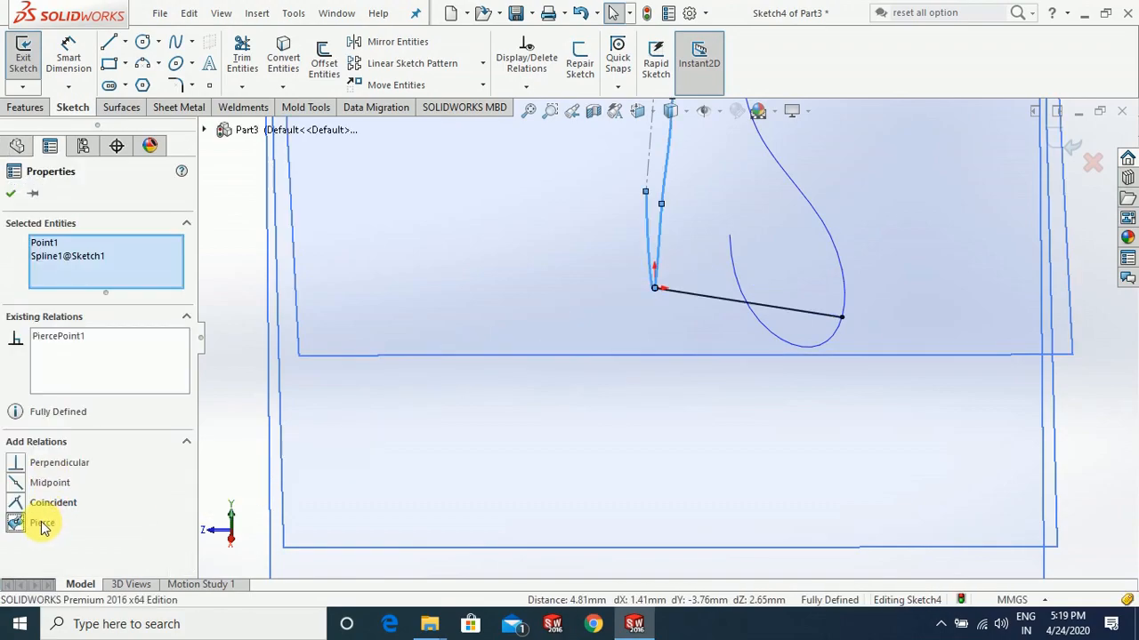
pyautogui.click(11, 196)
# Bow the Plane3 spline downward with its tangent handle at the inner profile, about 26 mm long, and exit the sketch
pyautogui.hotkey('ctrl', '8')
pyautogui.scroll(-5, 713, 378)
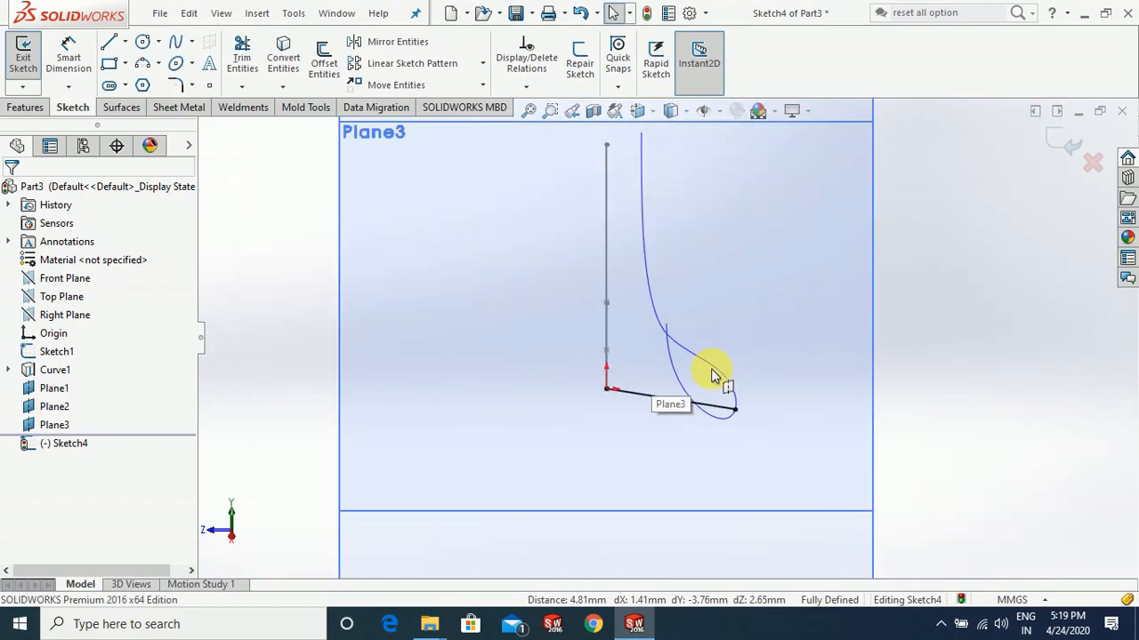
pyautogui.click(605, 452)
pyautogui.moveTo(601, 411); pyautogui.dragTo(573, 433)
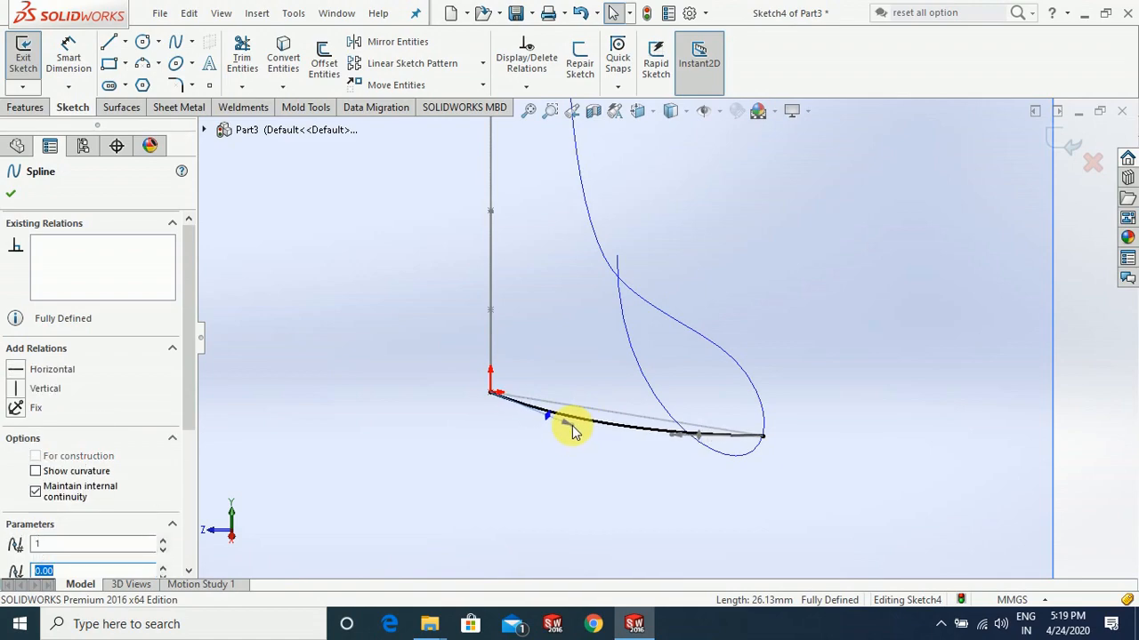
pyautogui.moveTo(573, 434); pyautogui.dragTo(573, 432)
pyautogui.click(1068, 150)
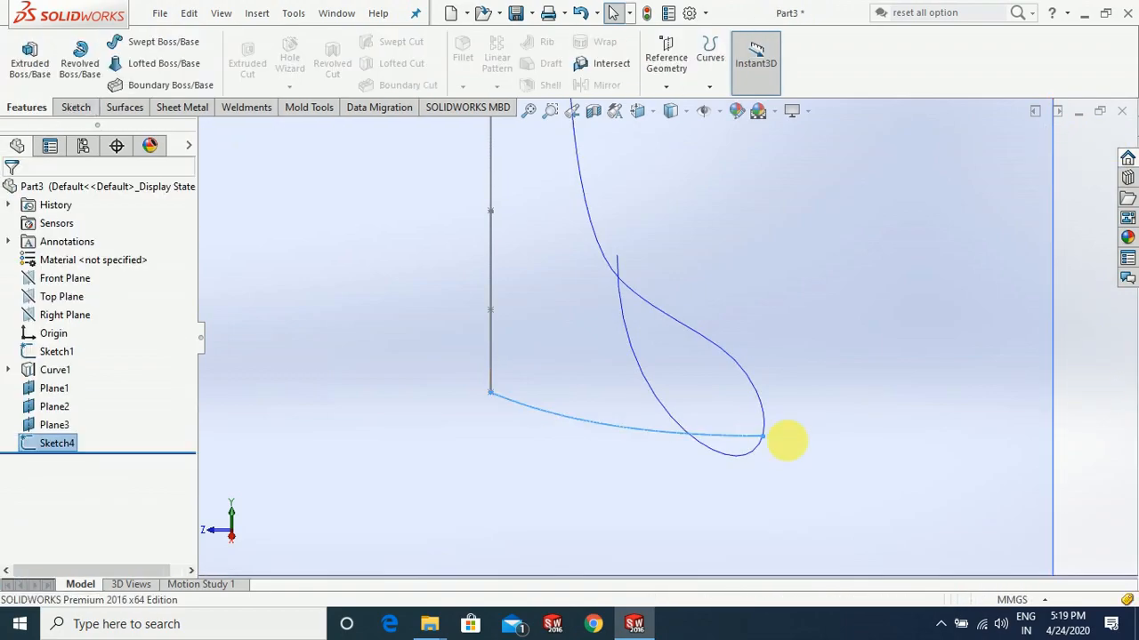
# Start a sketch on Plane2 and draw a two-point spline from near the inner profile toward the projected curve
pyautogui.moveTo(709, 406)
pyautogui.mouseDown(button='middle')
pyautogui.moveTo(791, 401)
pyautogui.moveTo(783, 449)
pyautogui.mouseUp(button='middle')
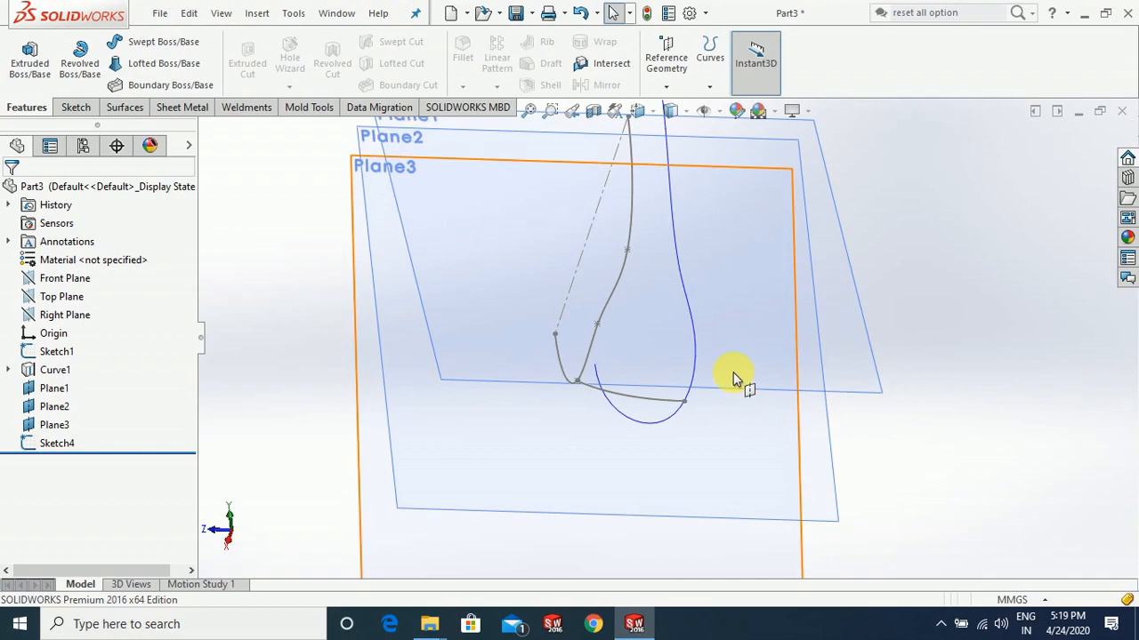
pyautogui.moveTo(733, 371); pyautogui.dragTo(658, 378, button='middle')
pyautogui.click(55, 407)
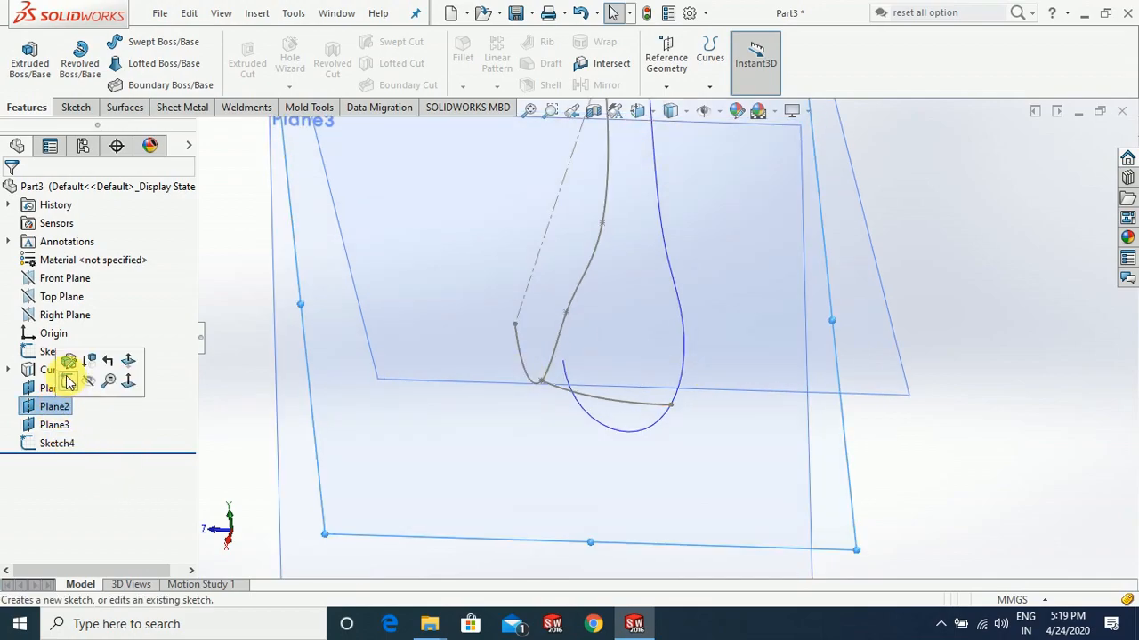
pyautogui.click(69, 382)
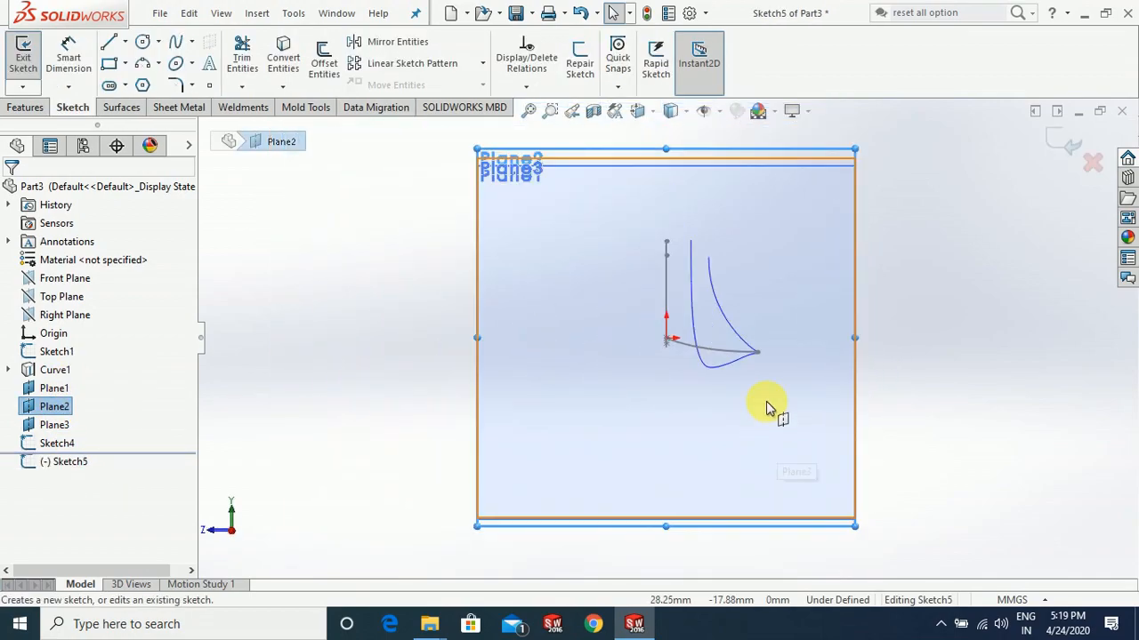
pyautogui.scroll(-5, 763, 338)
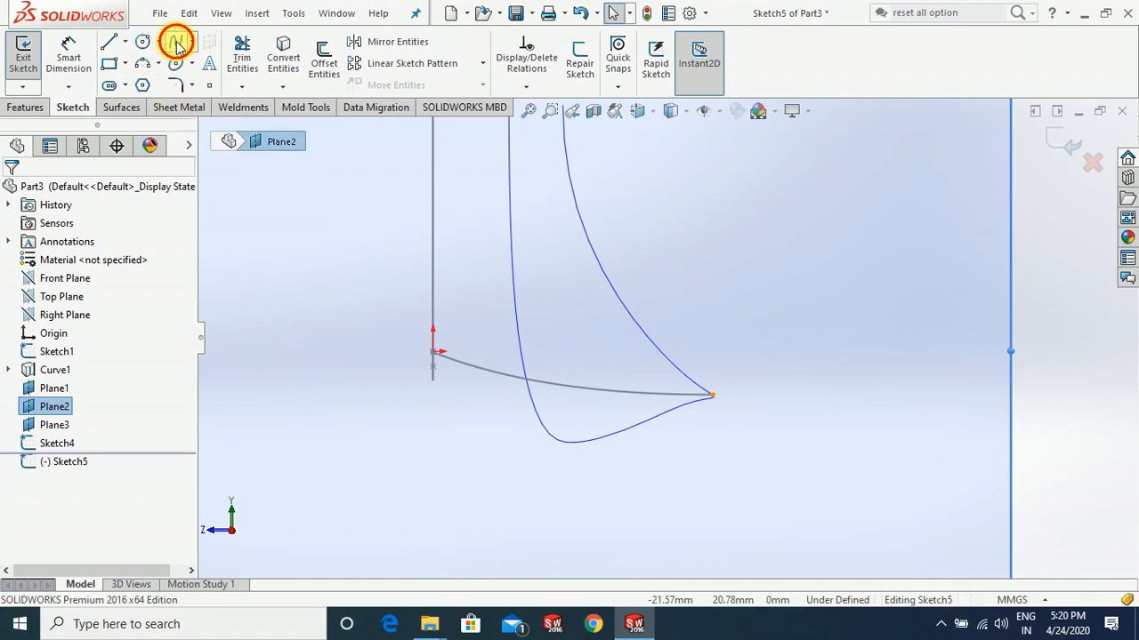
pyautogui.click(177, 44)
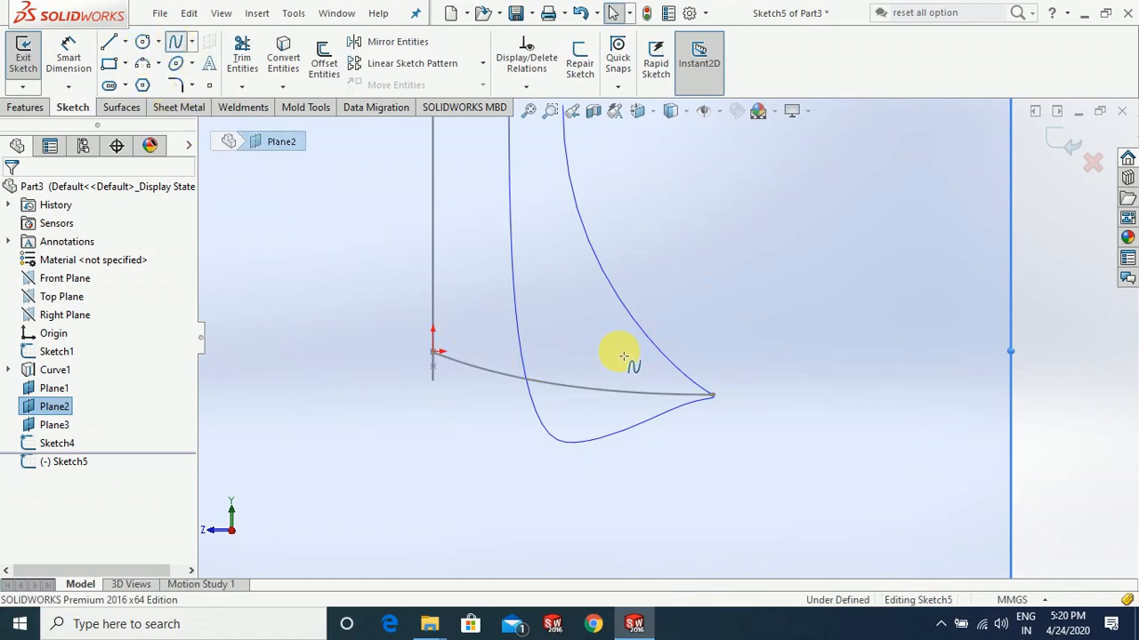
pyautogui.click(444, 307)
pyautogui.click(632, 352)
pyautogui.moveTo(538, 392); pyautogui.dragTo(445, 335, button='middle')
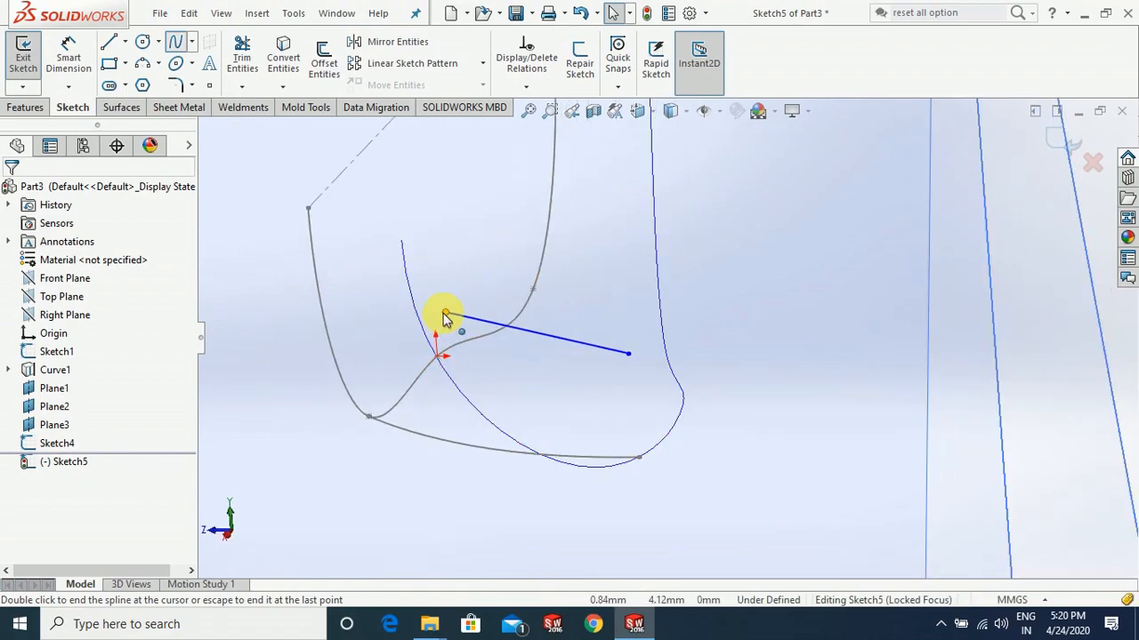
# Finish the Plane2 spline and pierce its starting endpoint to the inner profile spline
pyautogui.press('Escape')
pyautogui.click(436, 355)
pyautogui.keyDown('ctrl'); pyautogui.click(331, 389); pyautogui.keyUp('ctrl')
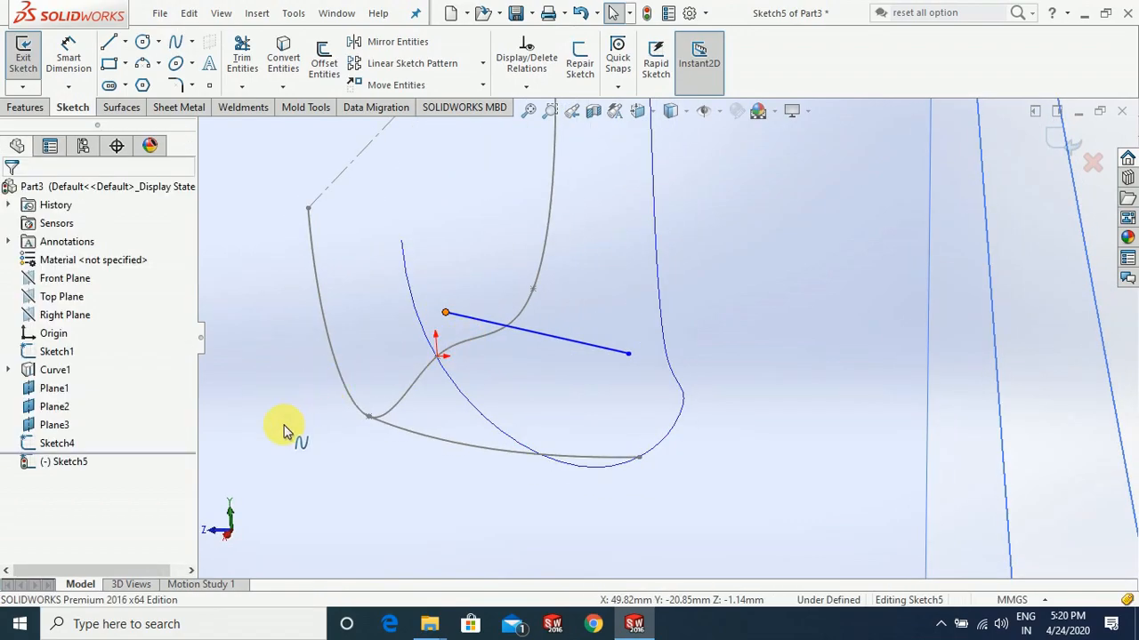
pyautogui.click(43, 525)
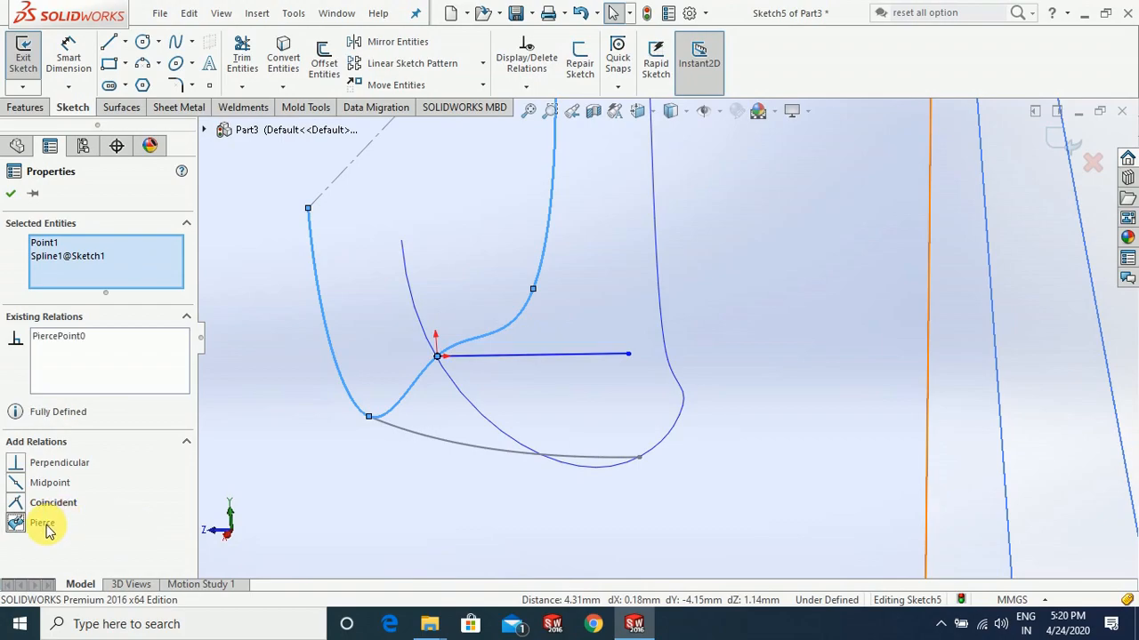
# Add a Pierce relation between the Plane2 spline's free endpoint and the projected curve
pyautogui.click(691, 399)
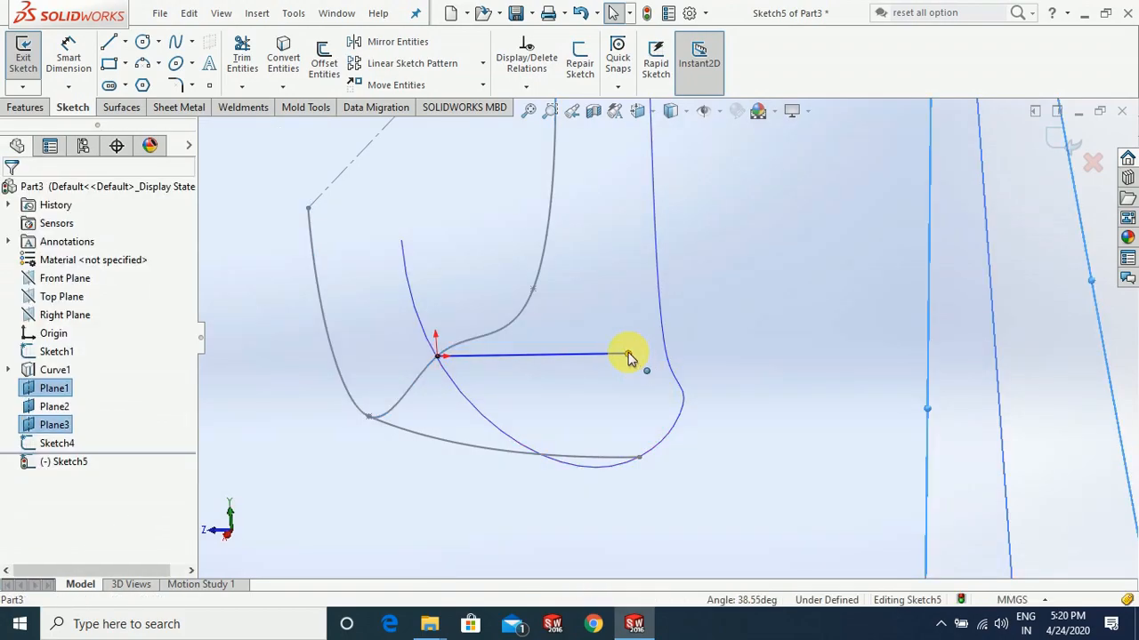
pyautogui.click(680, 418)
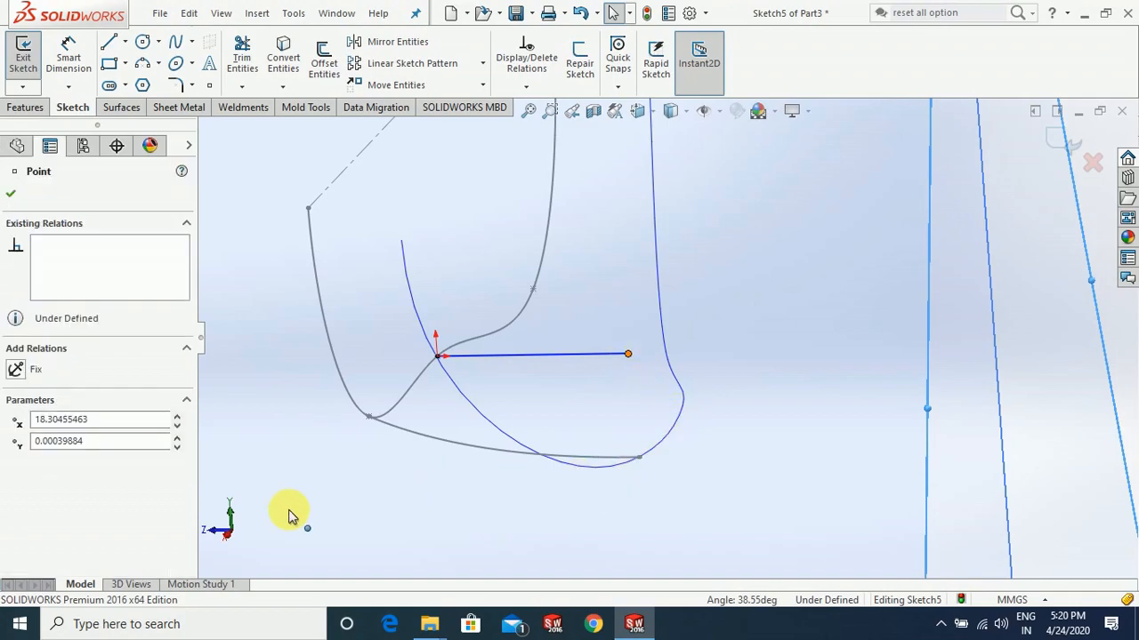
pyautogui.click(17, 146)
pyautogui.keyDown('ctrl'); pyautogui.click(1087, 414); pyautogui.keyUp('ctrl')
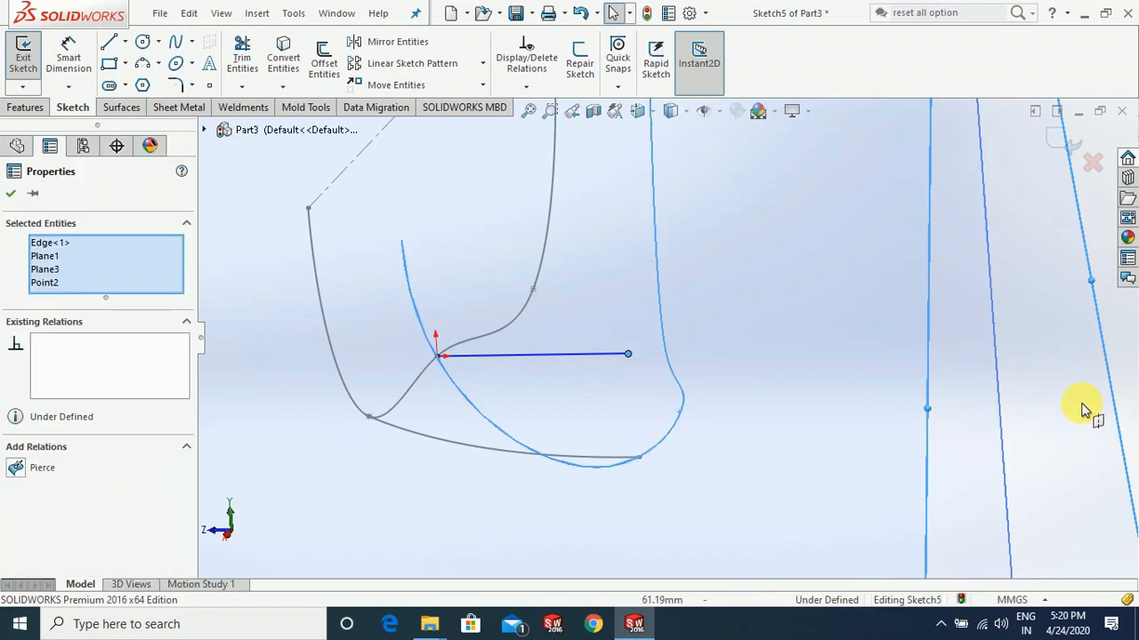
pyautogui.click(41, 470)
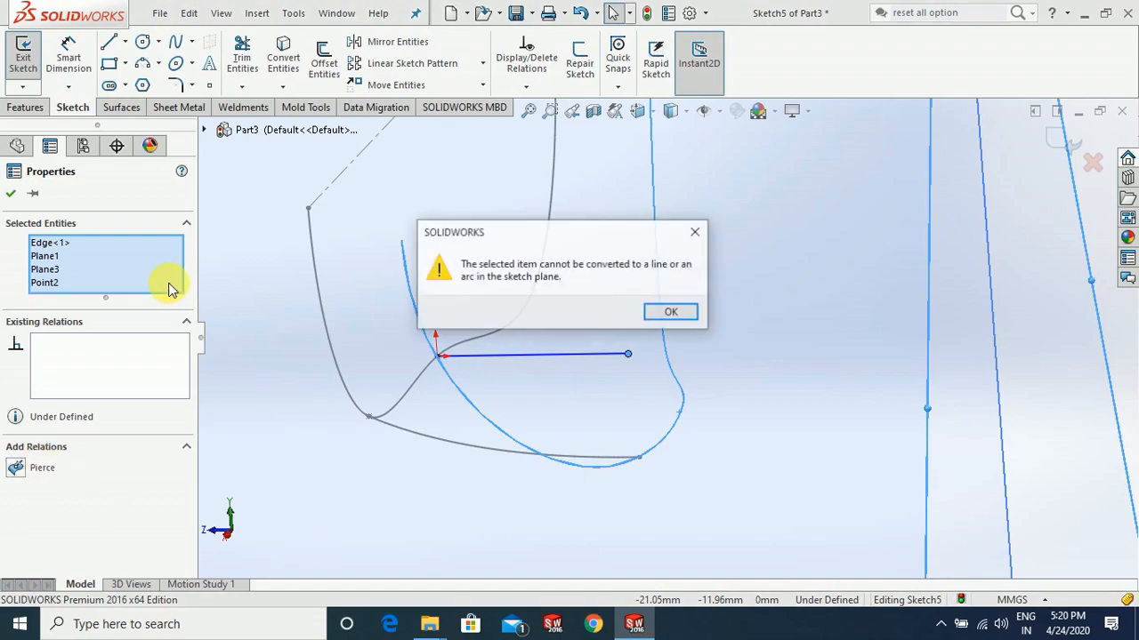
pyautogui.click(645, 313)
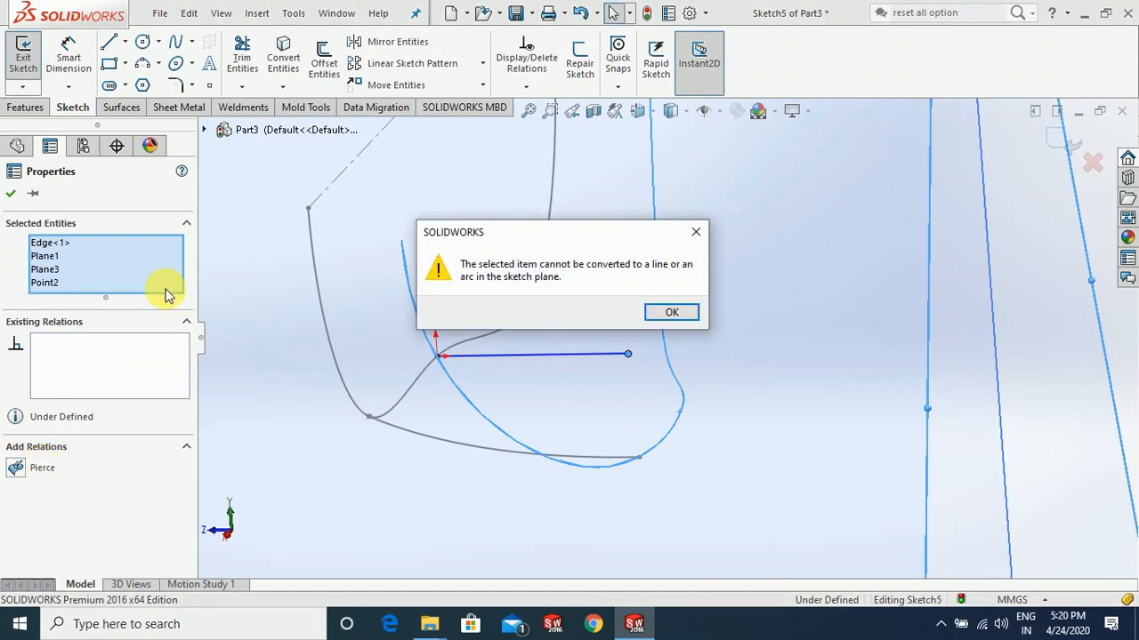
pyautogui.click(685, 315)
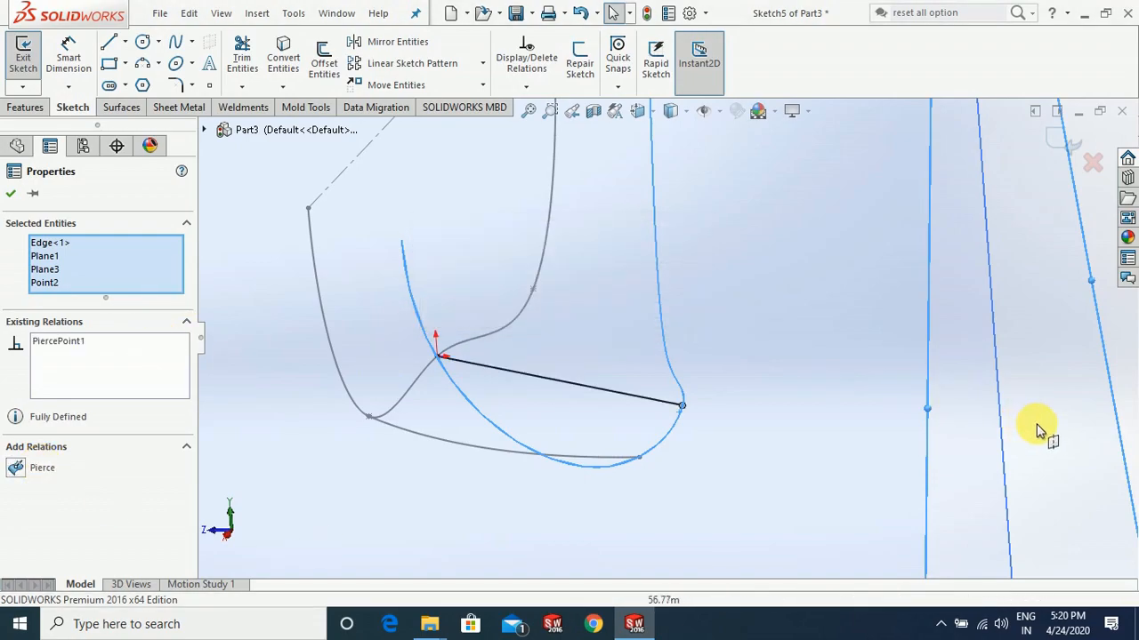
# Bow the Plane2 spline downward with its tangent handle at the inner profile and exit the sketch
pyautogui.hotkey('ctrl', '8')
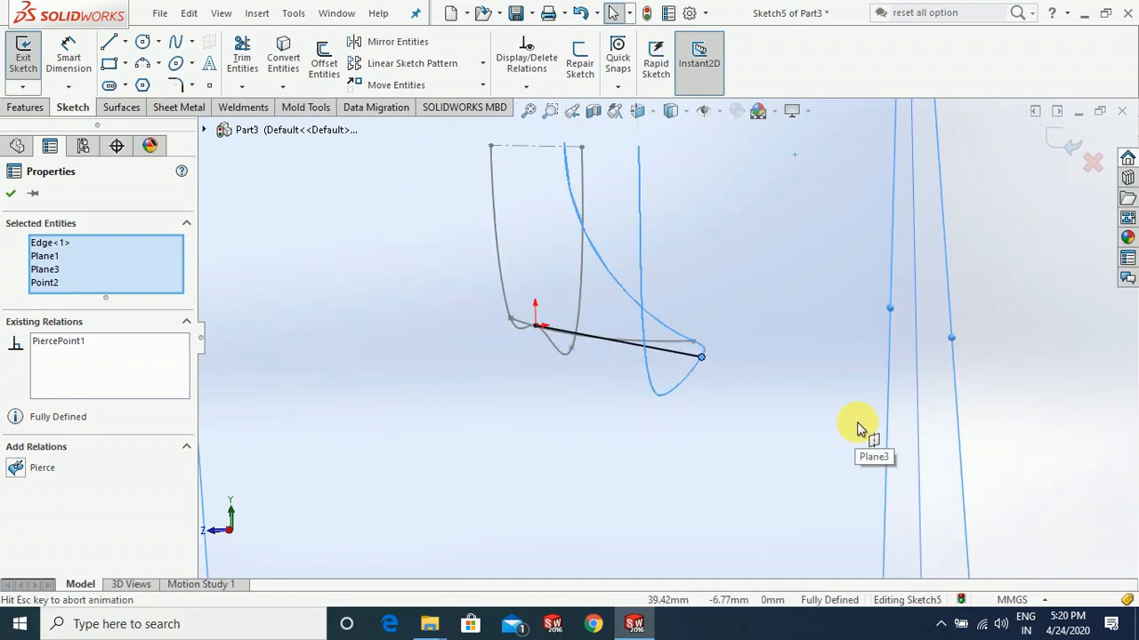
pyautogui.scroll(-4, 714, 310)
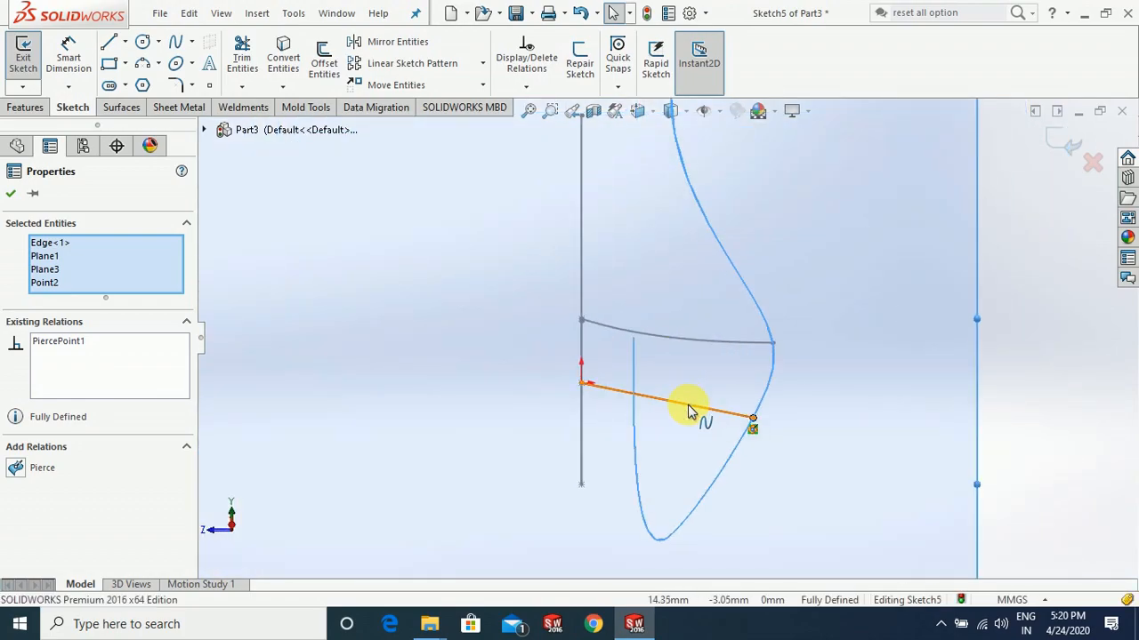
pyautogui.click(637, 395)
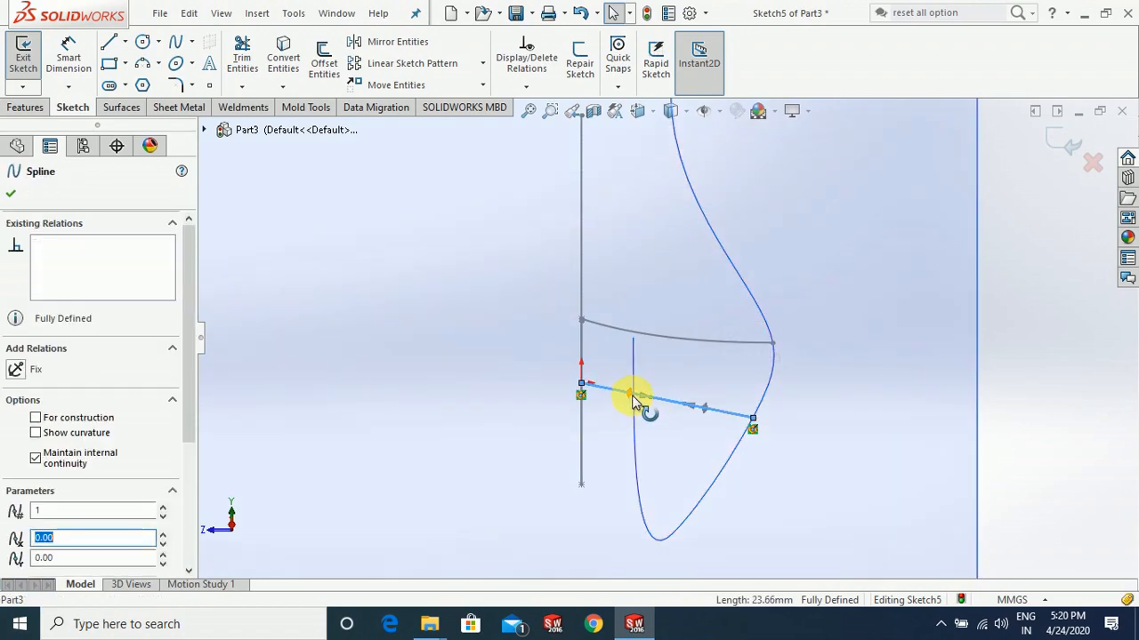
pyautogui.moveTo(627, 407)
pyautogui.mouseDown()
pyautogui.moveTo(620, 419)
pyautogui.moveTo(620, 400)
pyautogui.mouseUp()
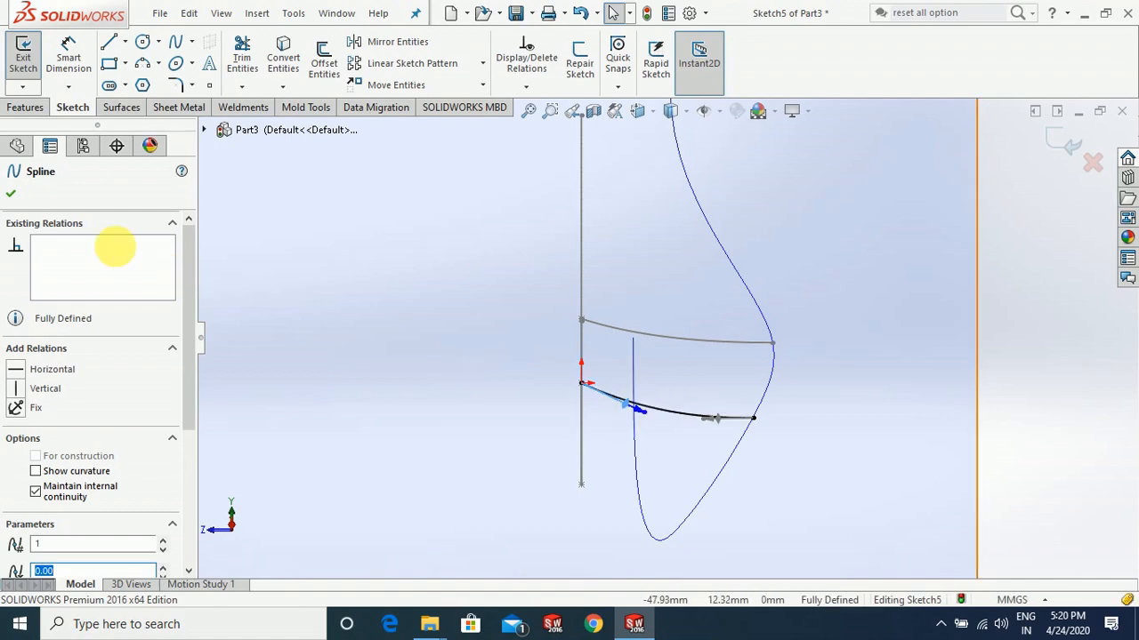
pyautogui.click(11, 195)
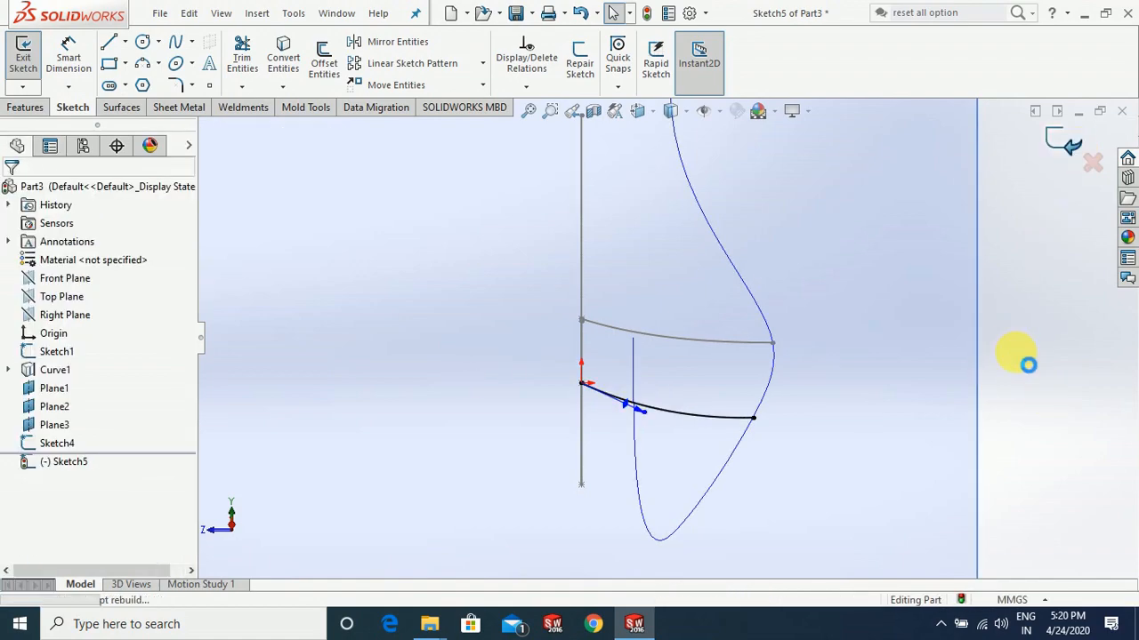
# Start a sketch on Plane1 and draw a two-point spline from near the inner profile's lowest point to beyond the projected curve
pyautogui.click(718, 446)
pyautogui.moveTo(718, 447)
pyautogui.mouseDown(button='middle')
pyautogui.moveTo(824, 459)
pyautogui.moveTo(794, 430)
pyautogui.moveTo(829, 474)
pyautogui.moveTo(918, 477)
pyautogui.moveTo(902, 466)
pyautogui.mouseUp(button='middle')
pyautogui.scroll(4, 816, 447)
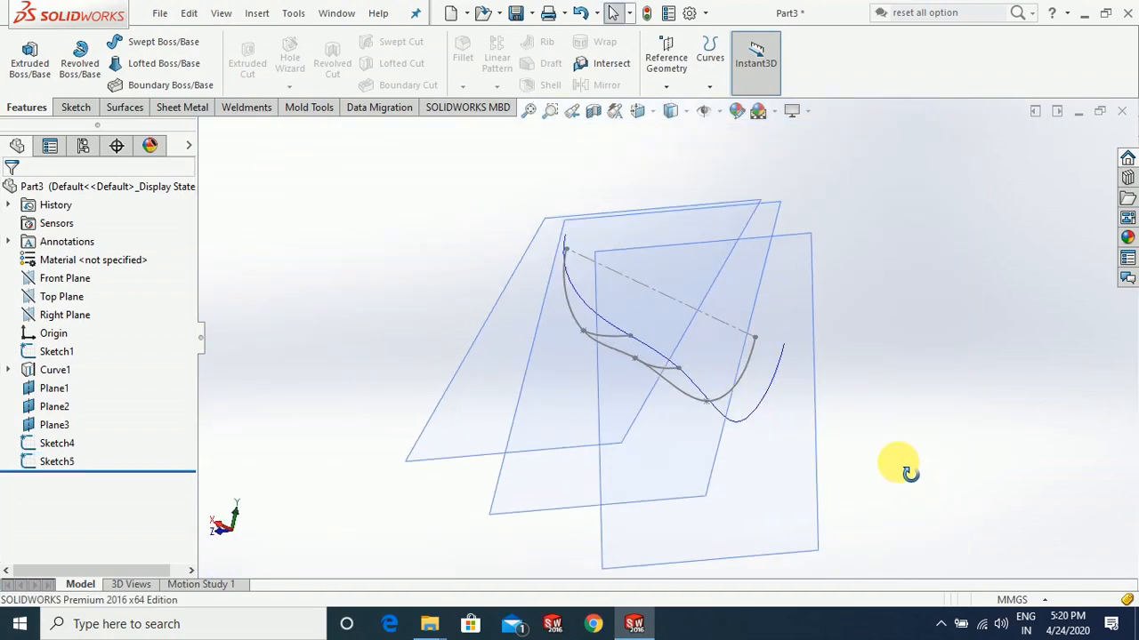
pyautogui.click(803, 468)
pyautogui.click(864, 413)
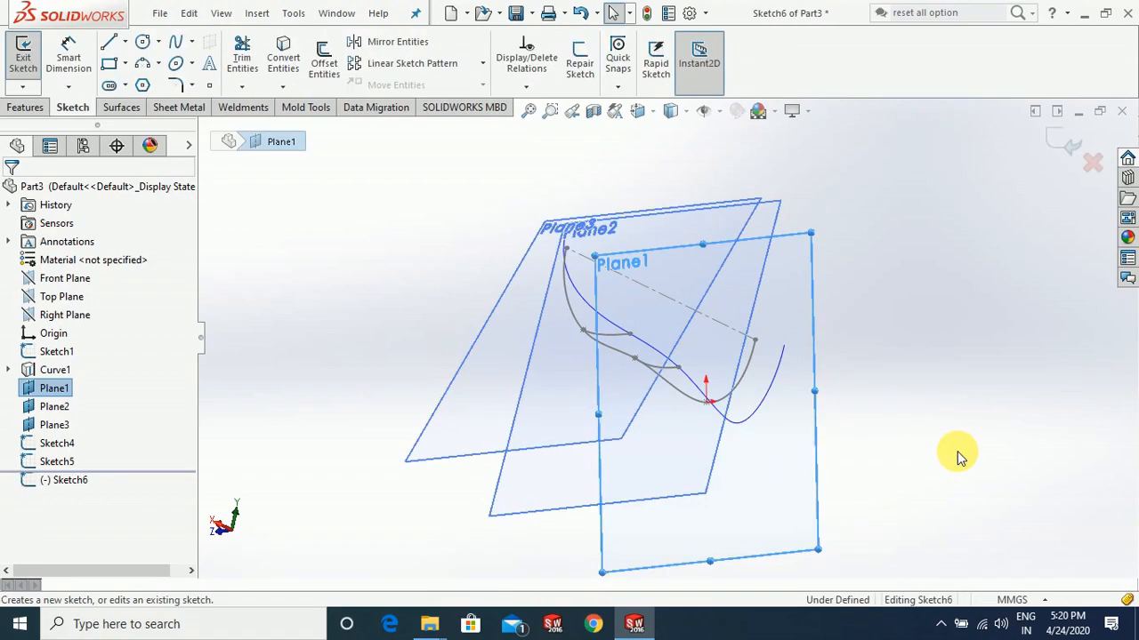
pyautogui.scroll(-3, 798, 320)
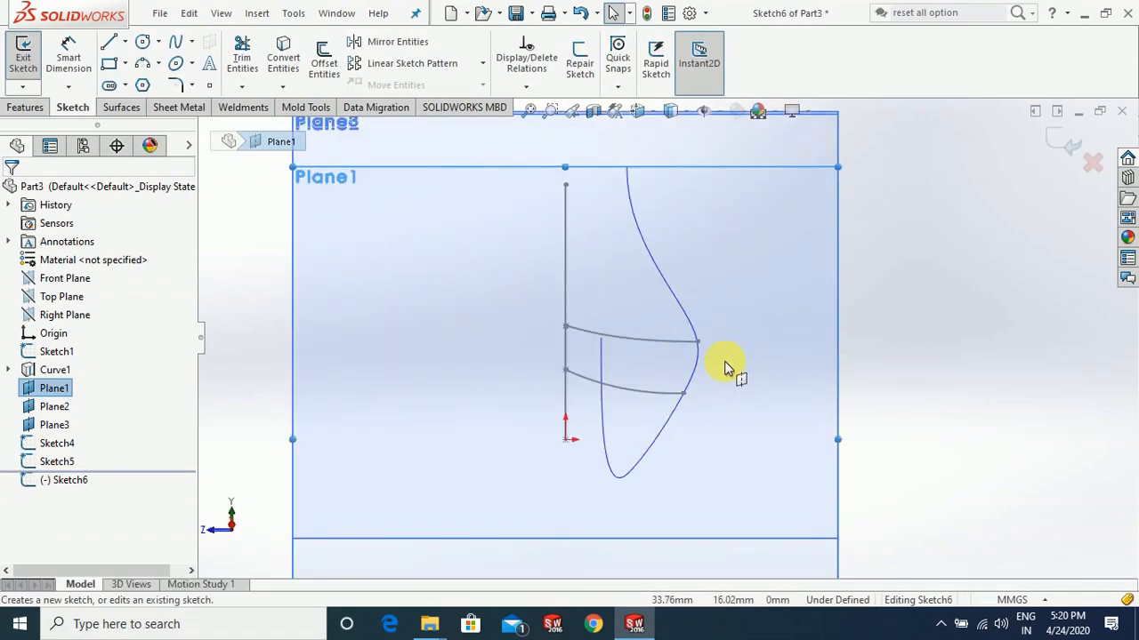
pyautogui.click(175, 42)
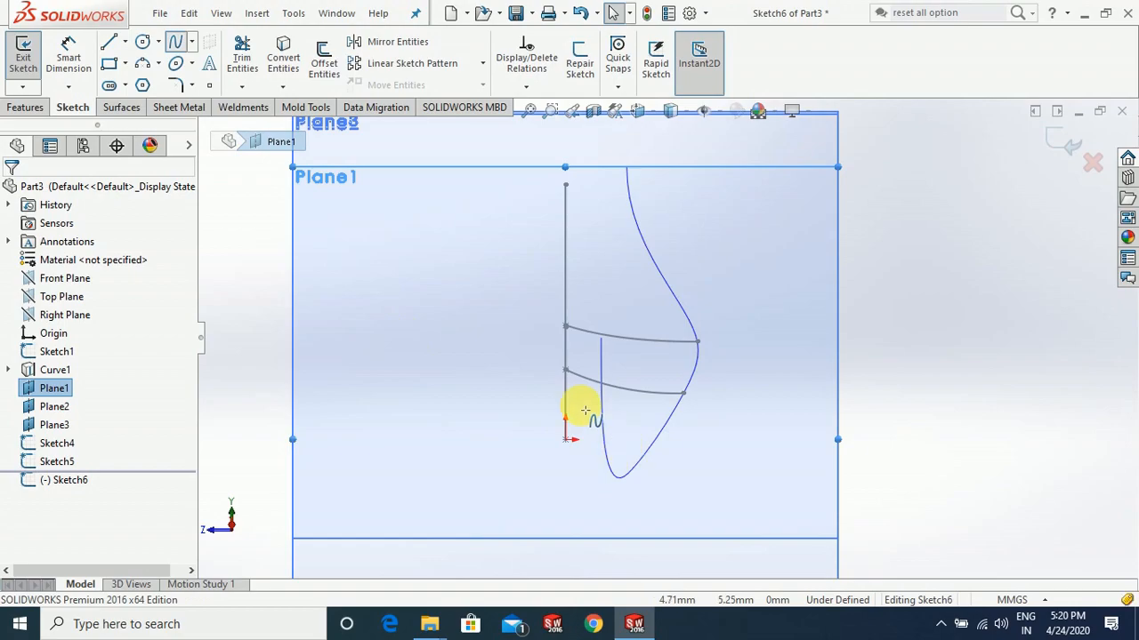
pyautogui.click(683, 439)
pyautogui.press('Escape')
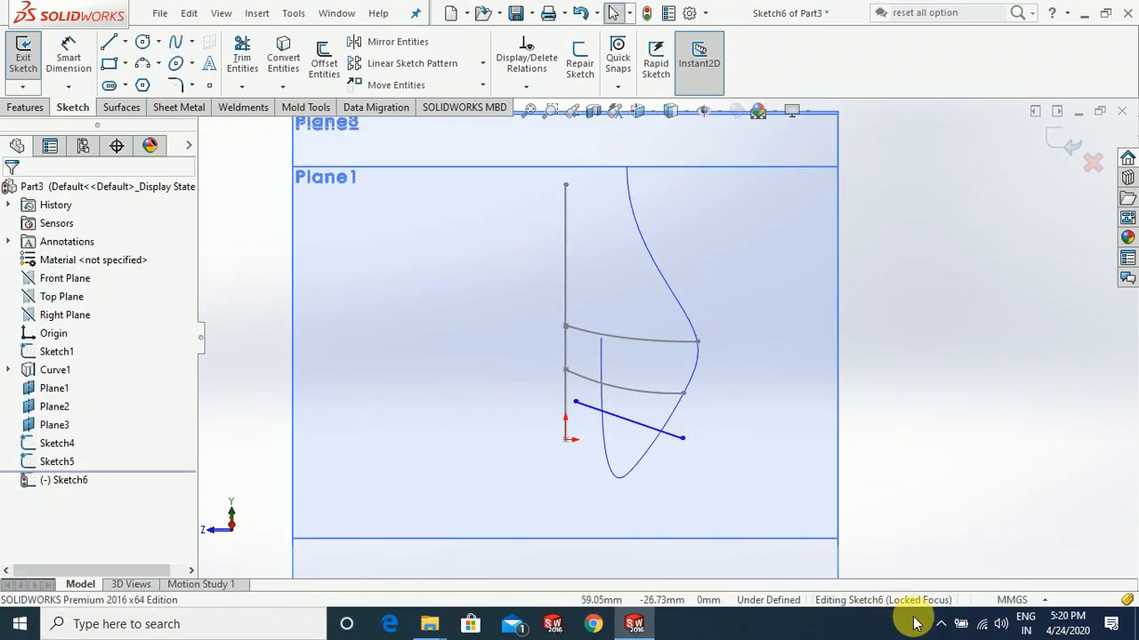
pyautogui.click(940, 625)
pyautogui.click(936, 624)
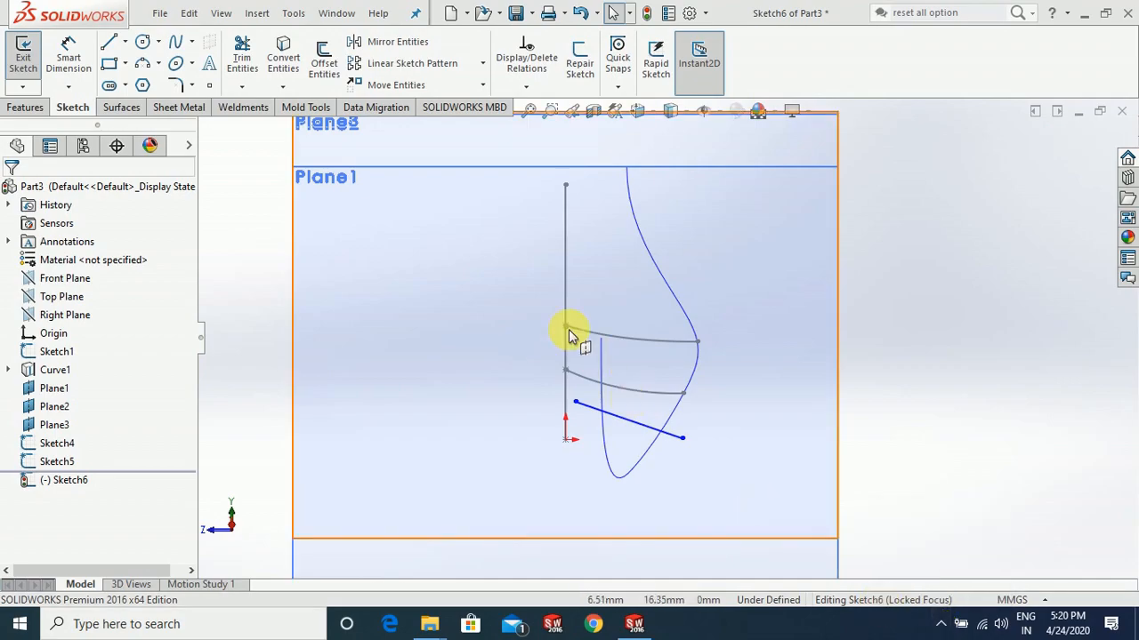
# Add a Pierce relation between the Plane1 spline's starting endpoint and the inner profile spline
pyautogui.scroll(-3, 603, 425)
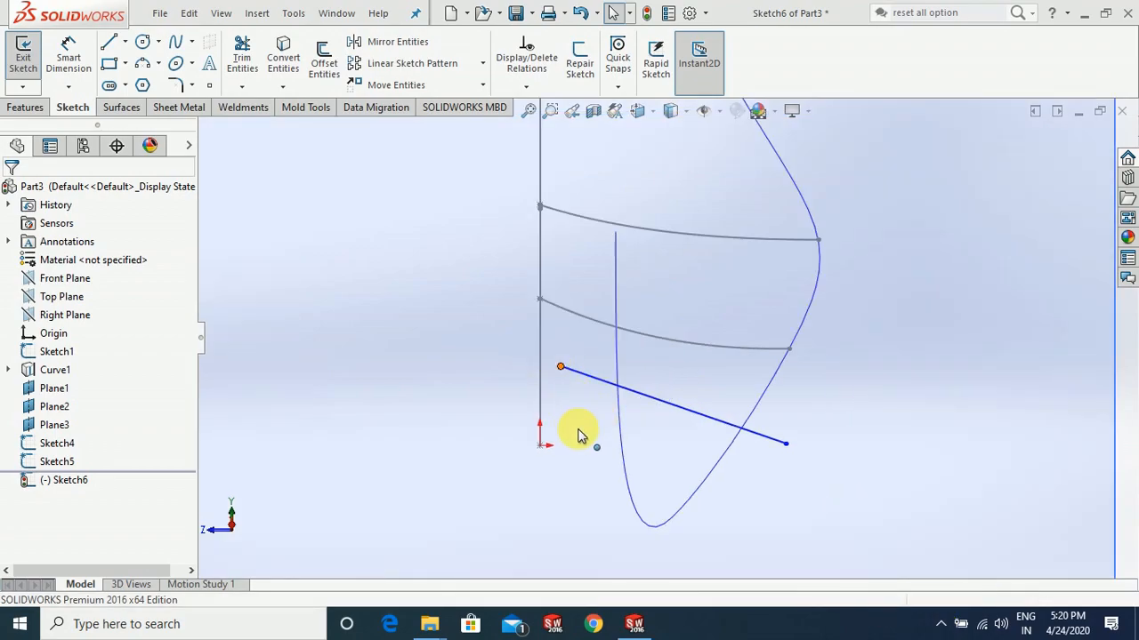
pyautogui.click(561, 367)
pyautogui.moveTo(590, 425)
pyautogui.mouseDown(button='middle')
pyautogui.moveTo(580, 438)
pyautogui.moveTo(604, 429)
pyautogui.mouseUp(button='middle')
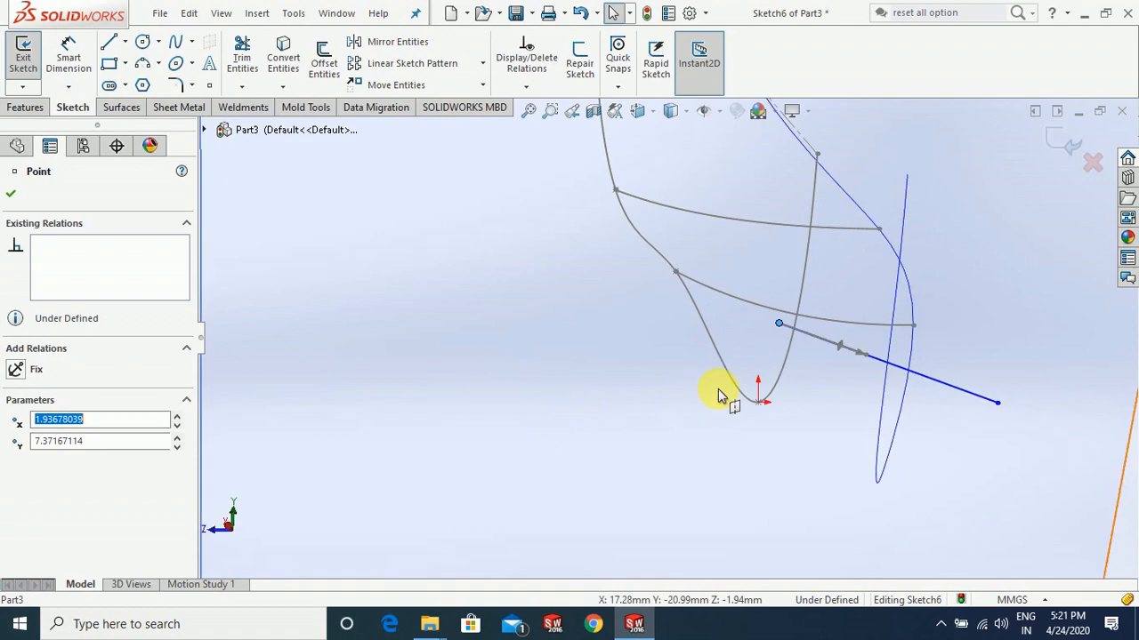
pyautogui.keyDown('ctrl'); pyautogui.click(737, 388); pyautogui.keyUp('ctrl')
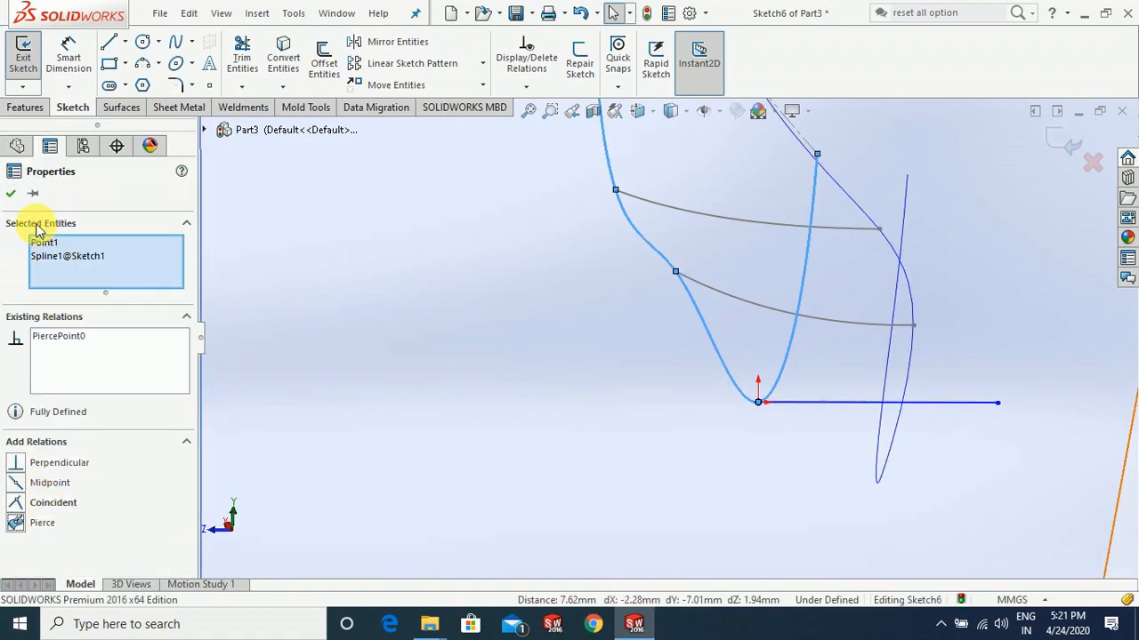
pyautogui.click(10, 195)
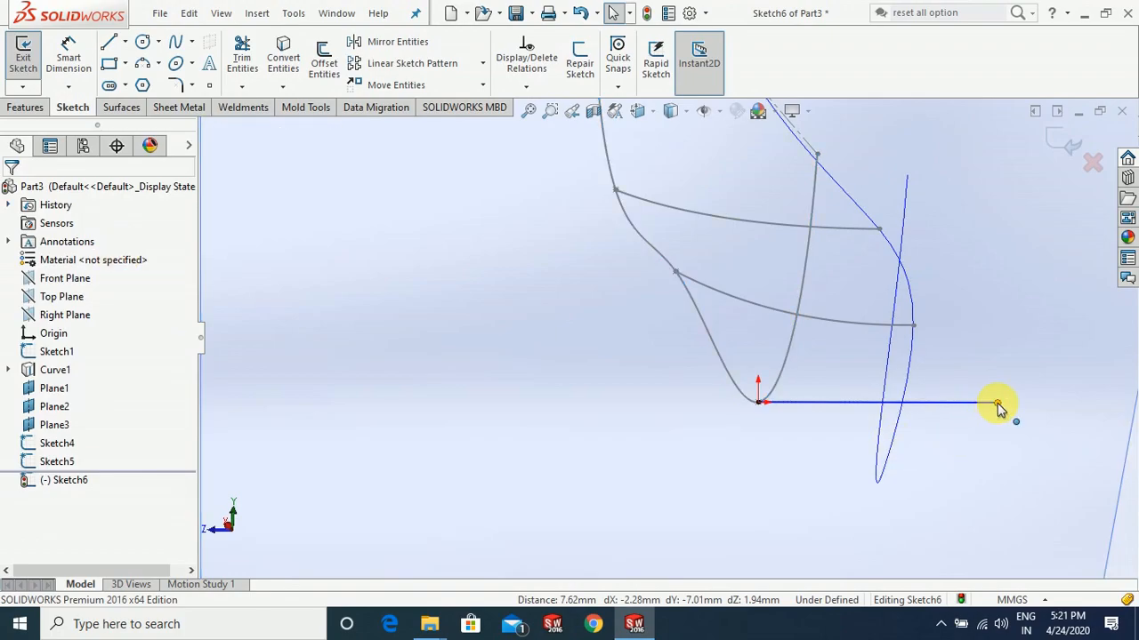
# Pierce the Plane1 spline's other endpoint to the projected curve
pyautogui.keyDown('ctrl'); pyautogui.click(877, 438); pyautogui.keyUp('ctrl')
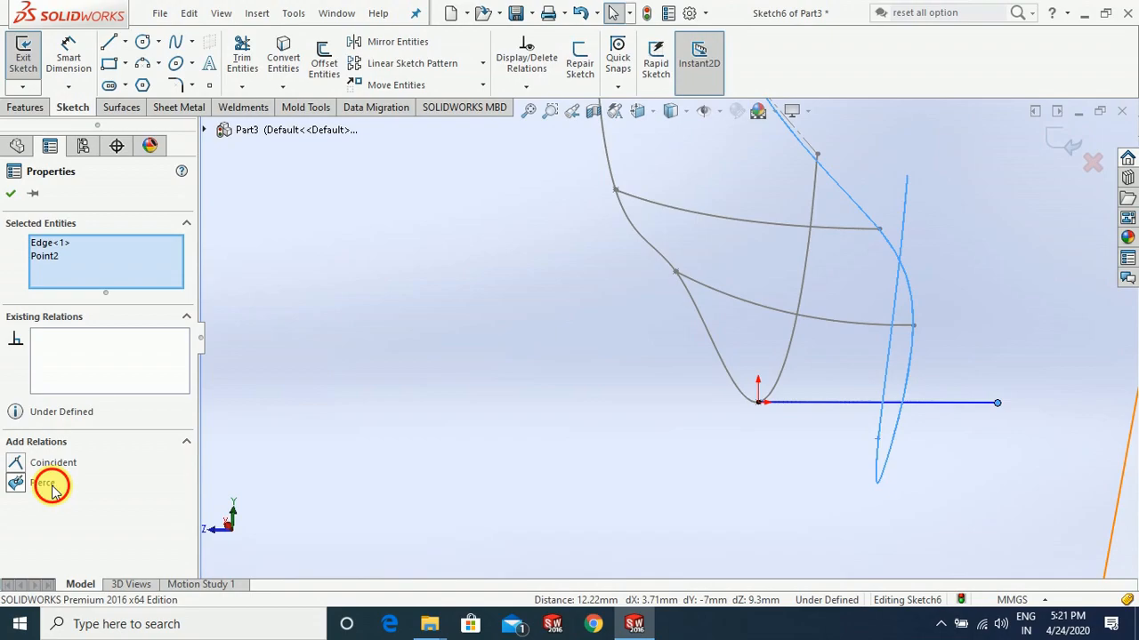
pyautogui.click(42, 483)
pyautogui.click(10, 196)
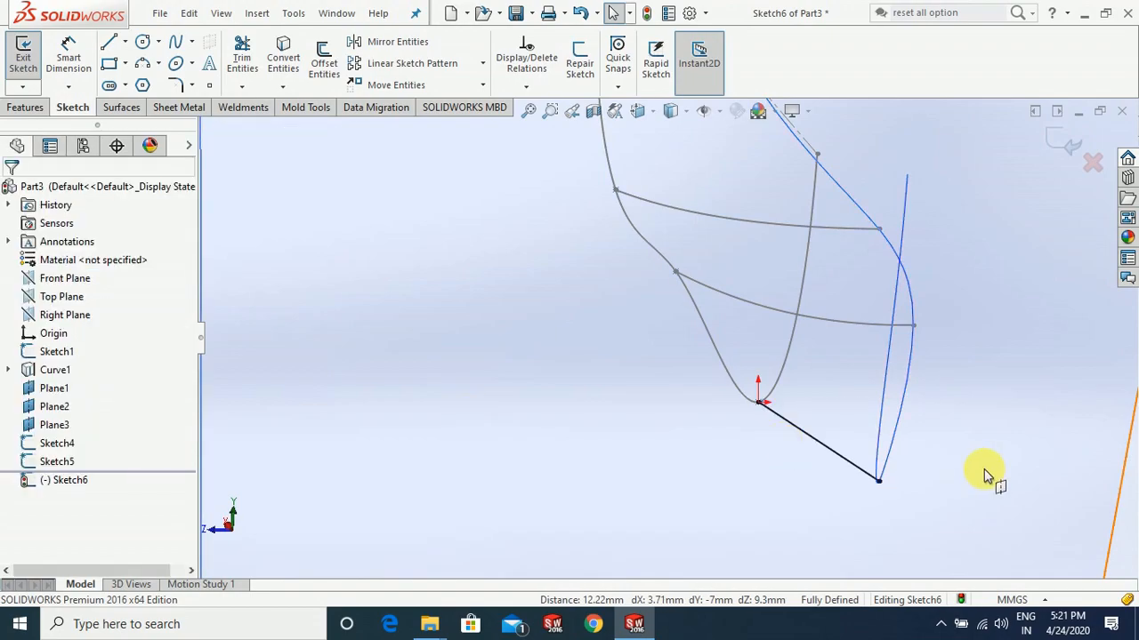
# Bow the Plane1 spline downward by adjusting the tangent handles at both endpoints, and exit the sketch
pyautogui.hotkey('ctrl', '8')
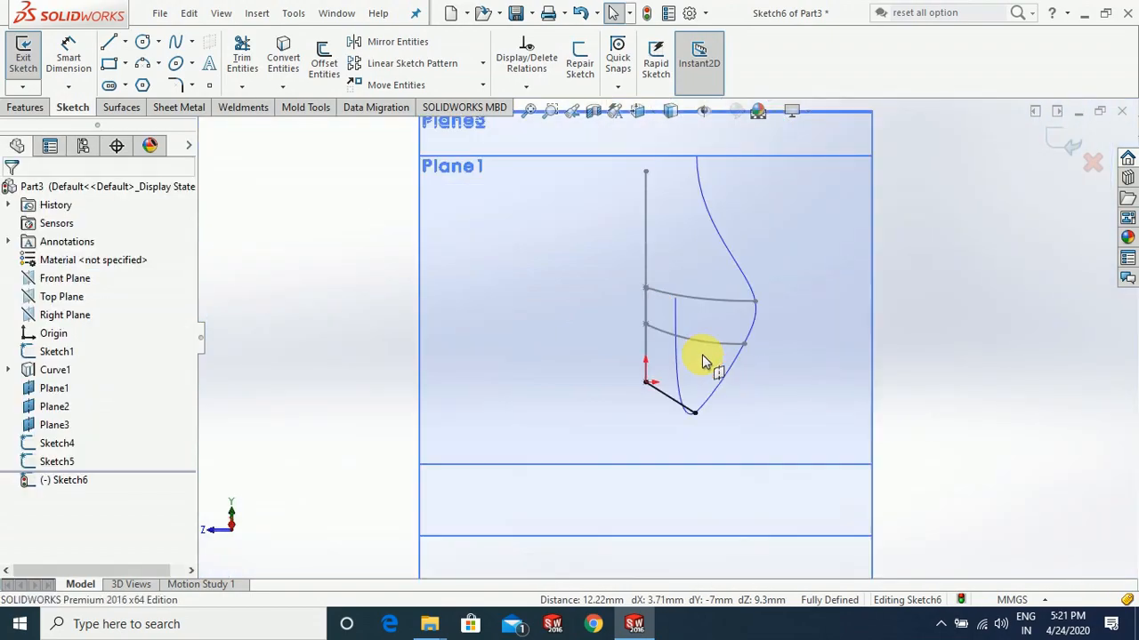
pyautogui.scroll(-8, 701, 383)
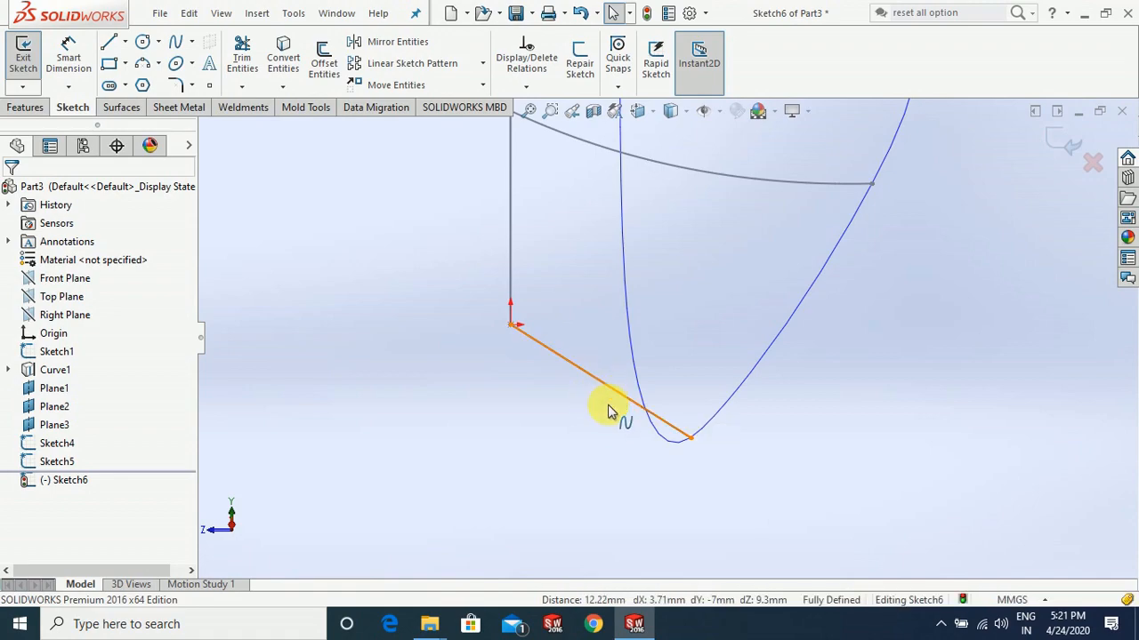
pyautogui.click(555, 322)
pyautogui.scroll(-2, 603, 322)
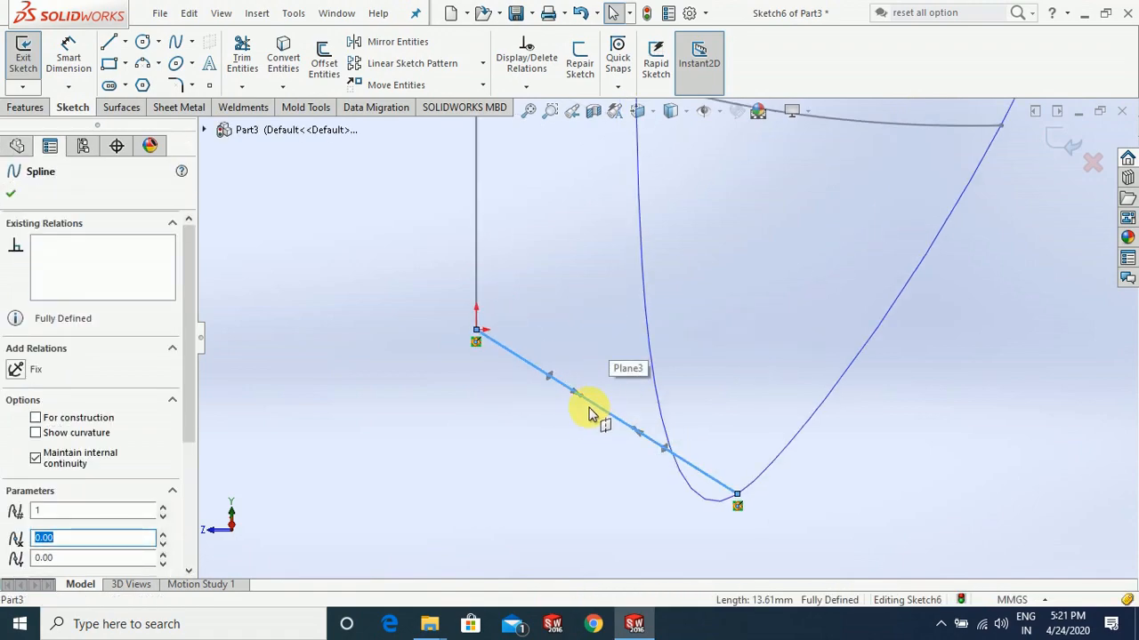
pyautogui.moveTo(584, 405); pyautogui.dragTo(510, 392)
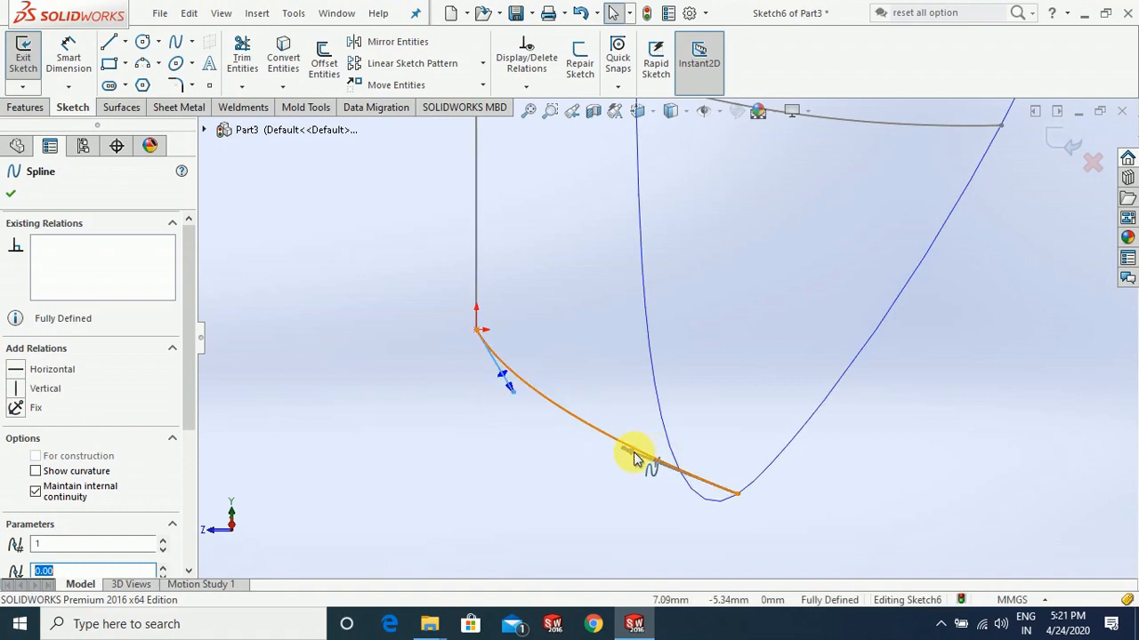
pyautogui.moveTo(625, 454); pyautogui.dragTo(649, 477)
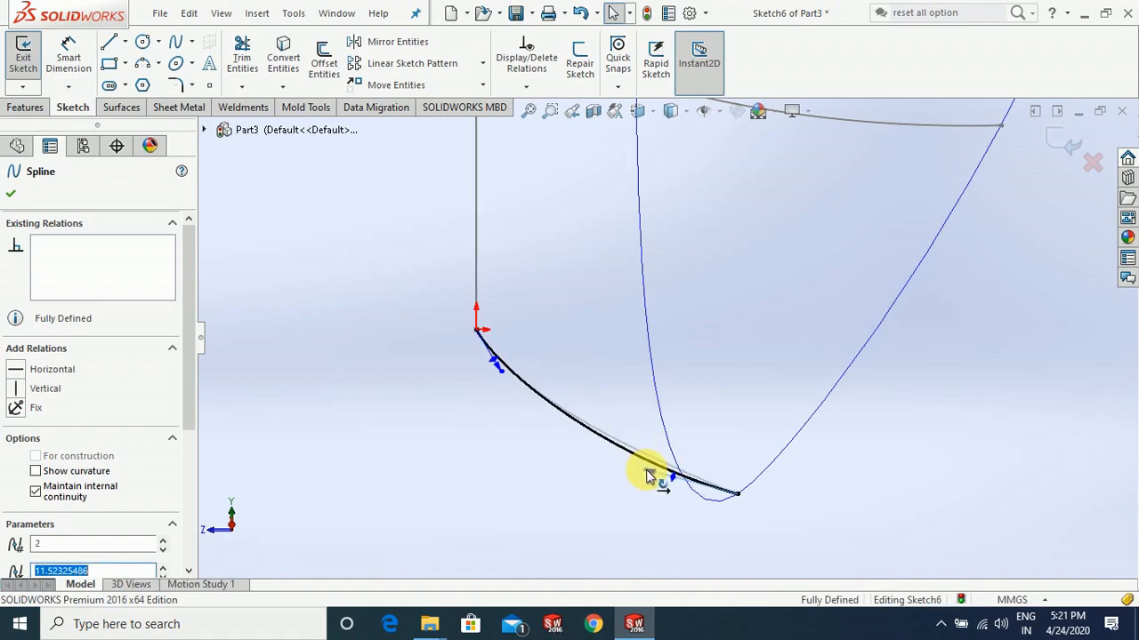
pyautogui.moveTo(781, 533)
pyautogui.mouseDown(button='middle')
pyautogui.moveTo(706, 466)
pyautogui.moveTo(719, 465)
pyautogui.moveTo(682, 368)
pyautogui.moveTo(703, 413)
pyautogui.moveTo(859, 356)
pyautogui.mouseUp(button='middle')
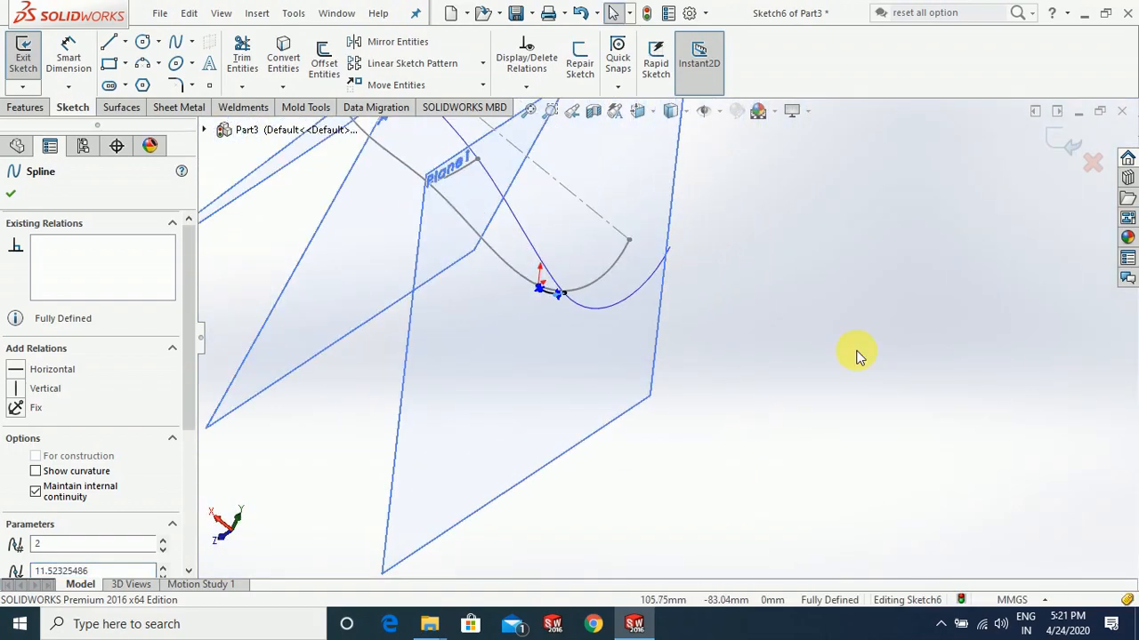
pyautogui.click(1050, 147)
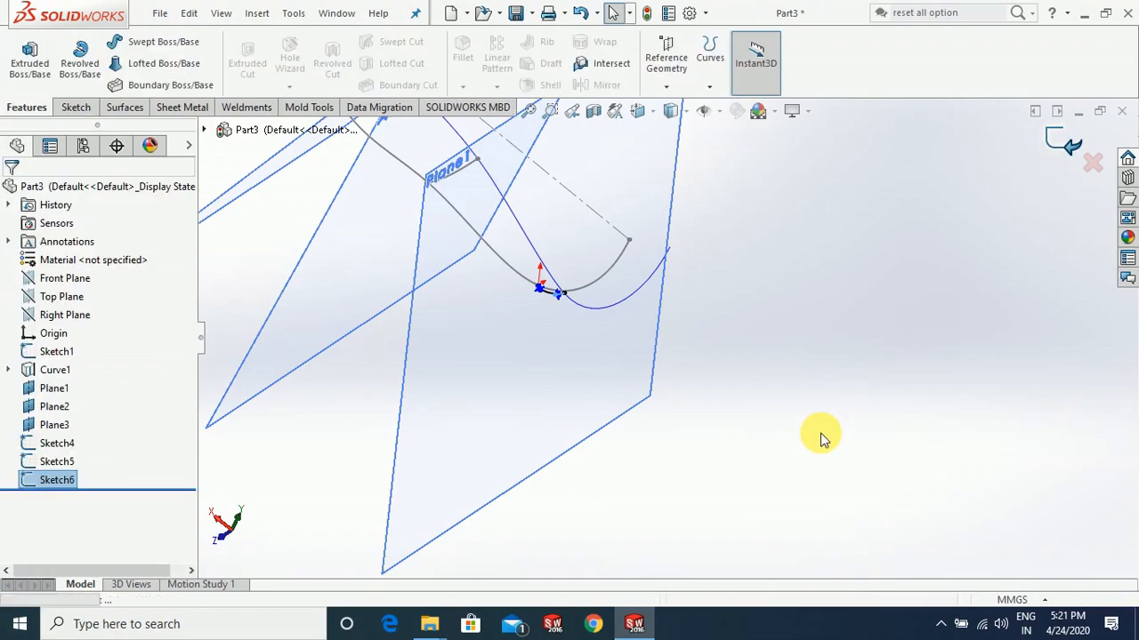
# Hide the reference planes Plane1, Plane2 and Plane3
pyautogui.moveTo(454, 313); pyautogui.dragTo(578, 503, button='middle')
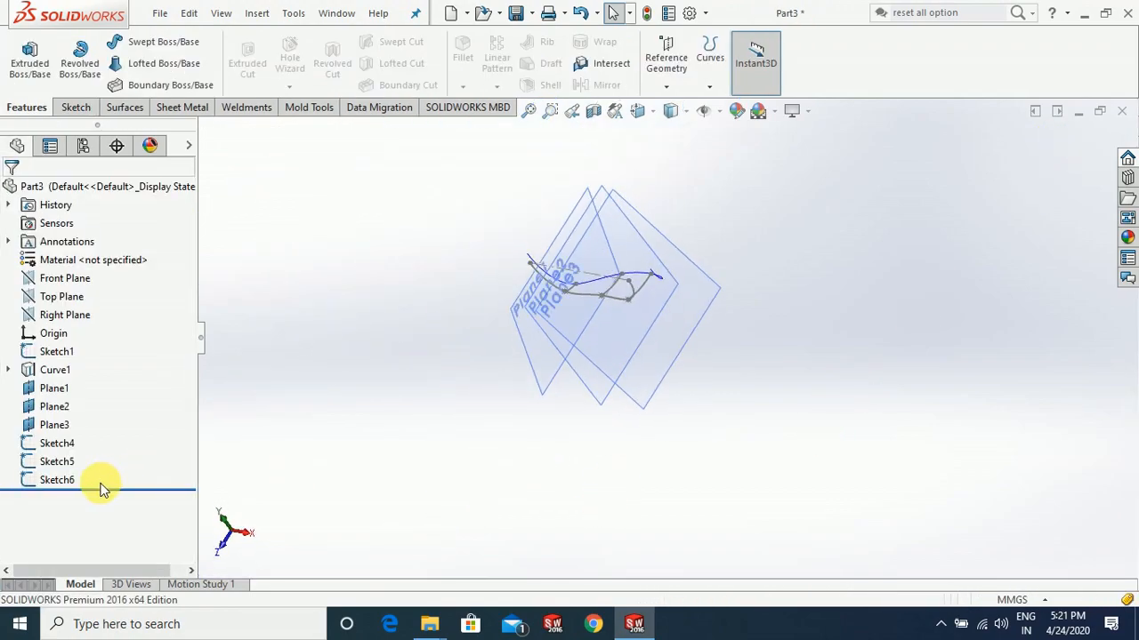
pyautogui.click(52, 389)
pyautogui.keyDown('shift'); pyautogui.click(100, 428); pyautogui.keyUp('shift')
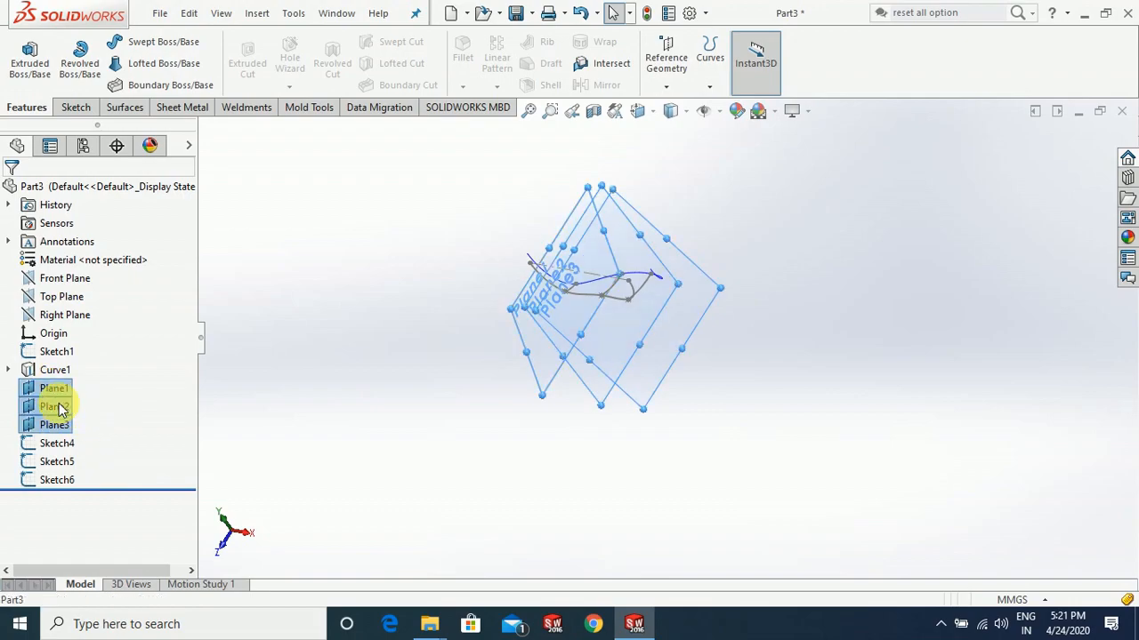
pyautogui.rightClick(60, 409)
pyautogui.click(80, 358)
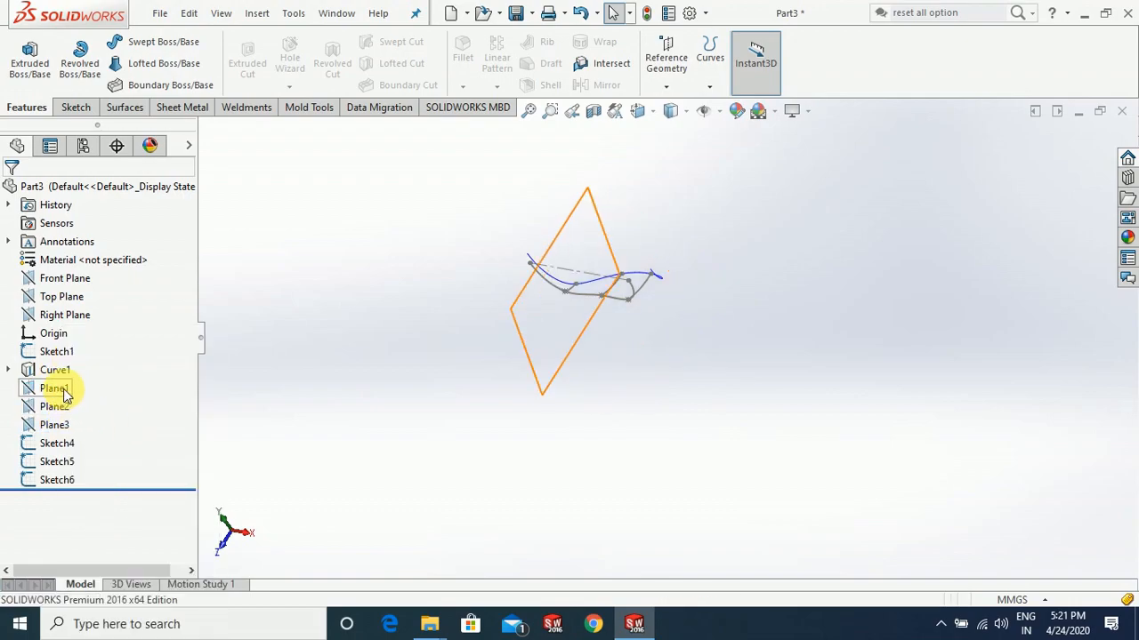
# Start a sketch on the Top Plane and draw a two-point spline between the inner profile and projected curve at the origin end
pyautogui.moveTo(520, 329)
pyautogui.mouseDown(button='middle')
pyautogui.moveTo(600, 457)
pyautogui.moveTo(567, 465)
pyautogui.moveTo(594, 414)
pyautogui.mouseUp(button='middle')
pyautogui.scroll(-4, 534, 282)
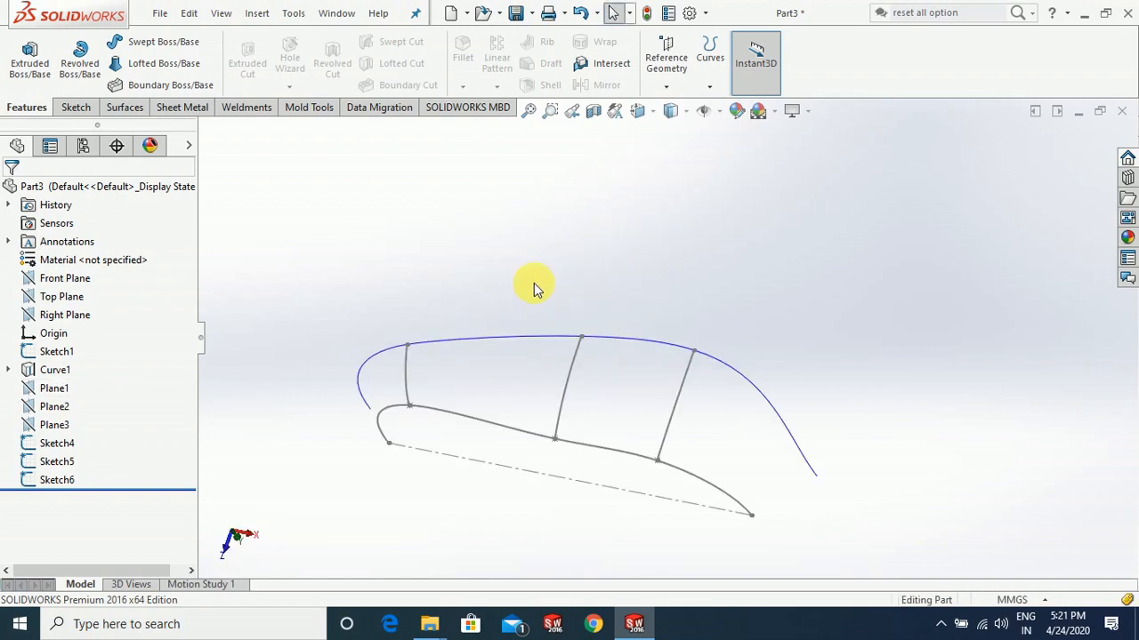
pyautogui.click(59, 296)
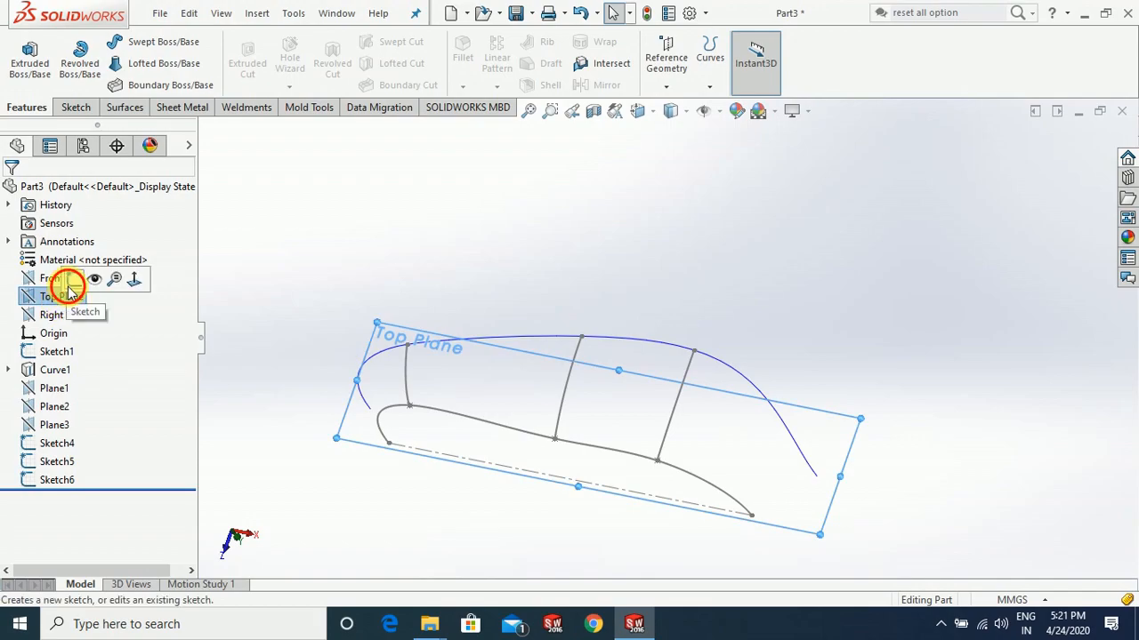
pyautogui.click(67, 283)
pyautogui.scroll(-3, 554, 381)
pyautogui.click(175, 42)
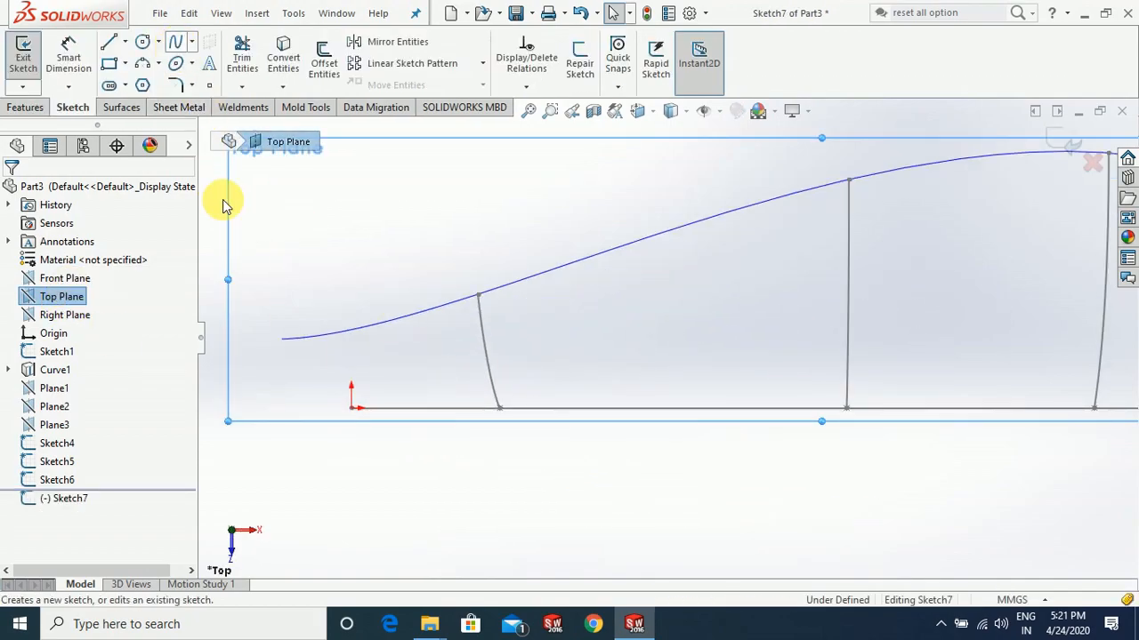
pyautogui.click(338, 408)
pyautogui.press('Escape')
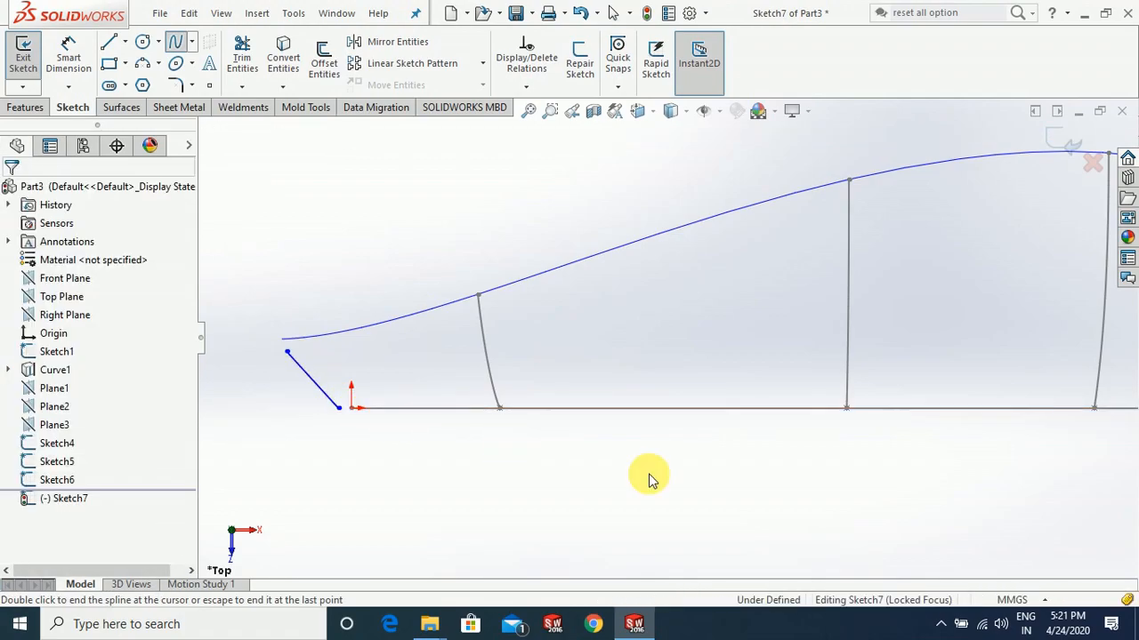
# Draw a second two-point spline bridging the projected curve and inner profile at the end opposite the origin
pyautogui.scroll(4, 650, 480)
pyautogui.press('Escape')
pyautogui.scroll(-1, 1089, 324)
pyautogui.click(177, 46)
pyautogui.click(982, 335)
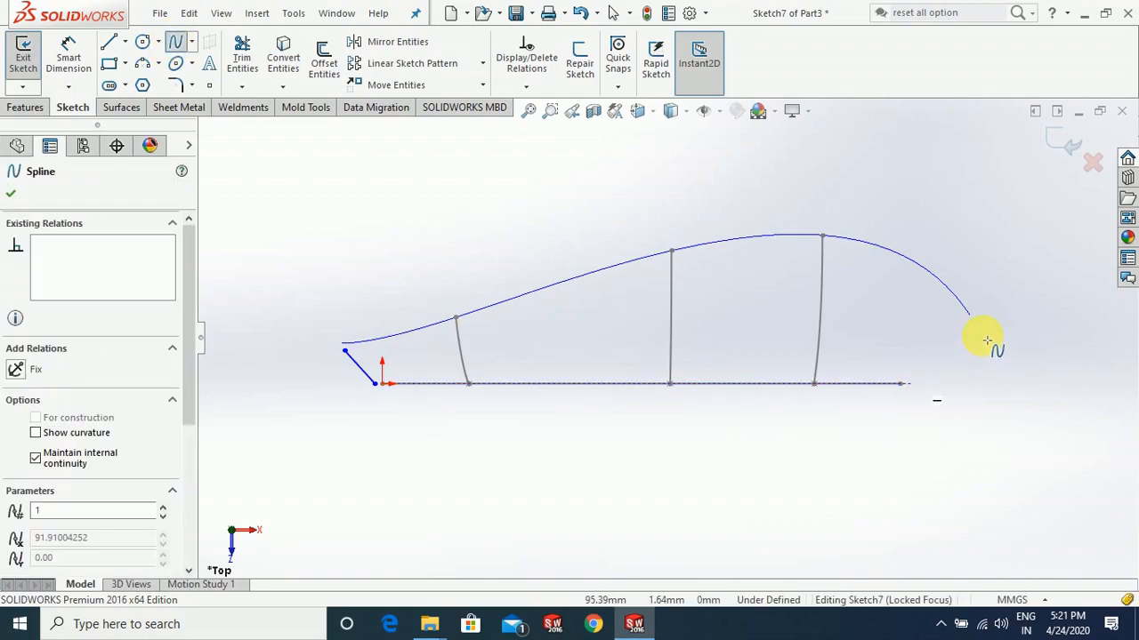
pyautogui.doubleClick(911, 383)
pyautogui.press('Escape')
# Pierce the outer endpoint of the origin-end spline to the projected curve
pyautogui.scroll(-2, 361, 372)
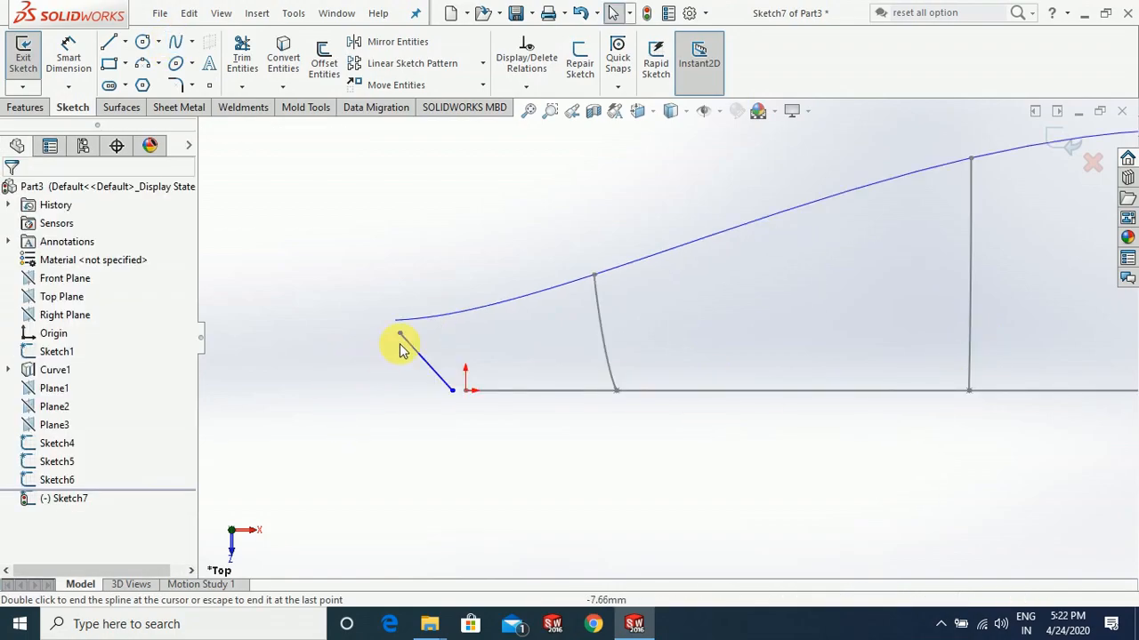
pyautogui.click(399, 332)
pyautogui.keyDown('ctrl'); pyautogui.click(429, 323); pyautogui.keyUp('ctrl')
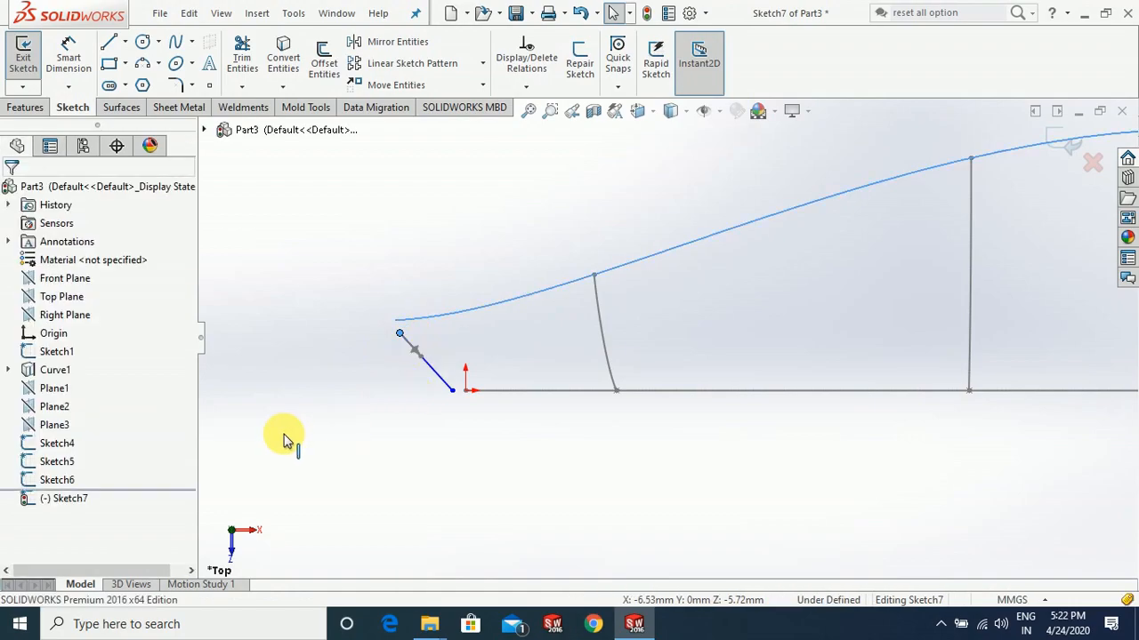
pyautogui.click(36, 484)
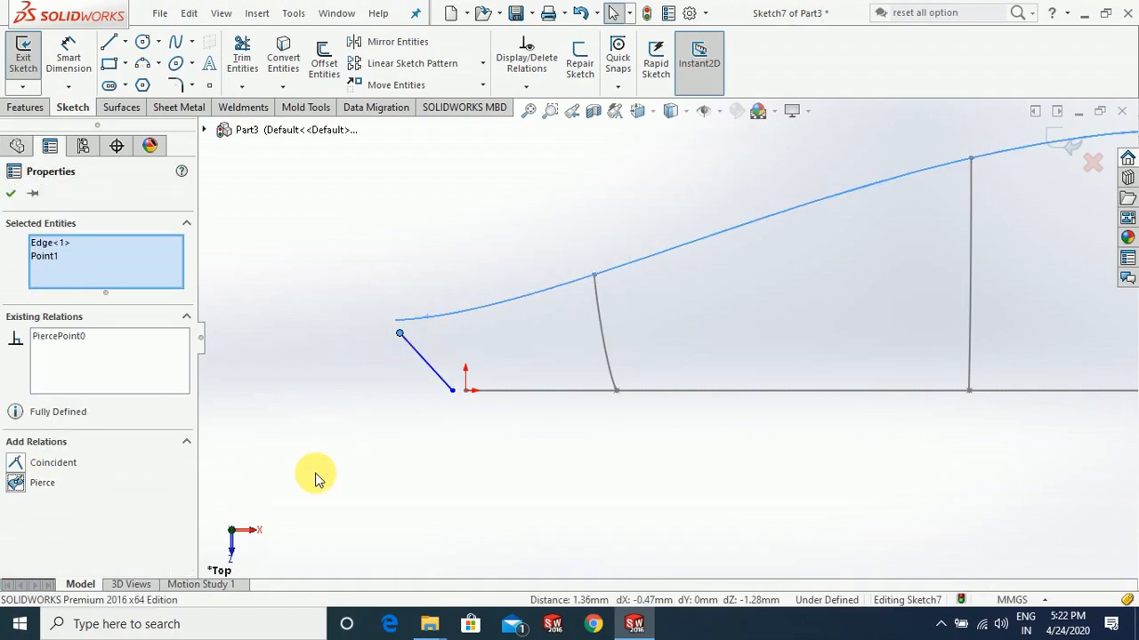
# Add a Pierce relation between the origin-end spline's inner endpoint and the inner profile spline
pyautogui.click(446, 419)
pyautogui.moveTo(530, 437); pyautogui.dragTo(534, 479, button='middle')
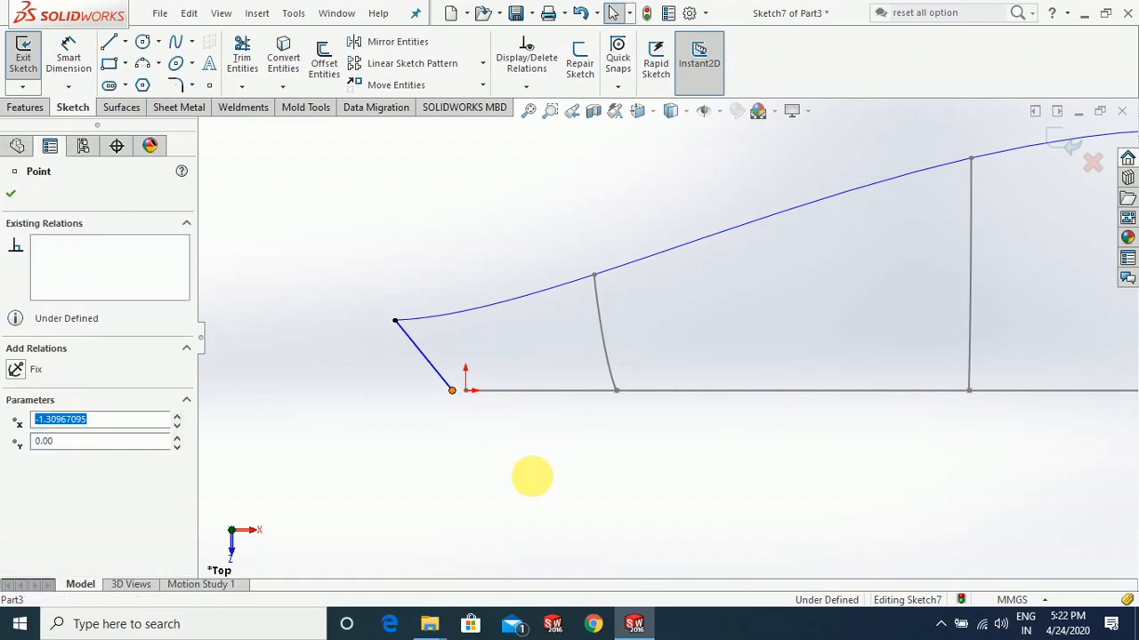
pyautogui.keyDown('ctrl'); pyautogui.click(492, 396); pyautogui.keyUp('ctrl')
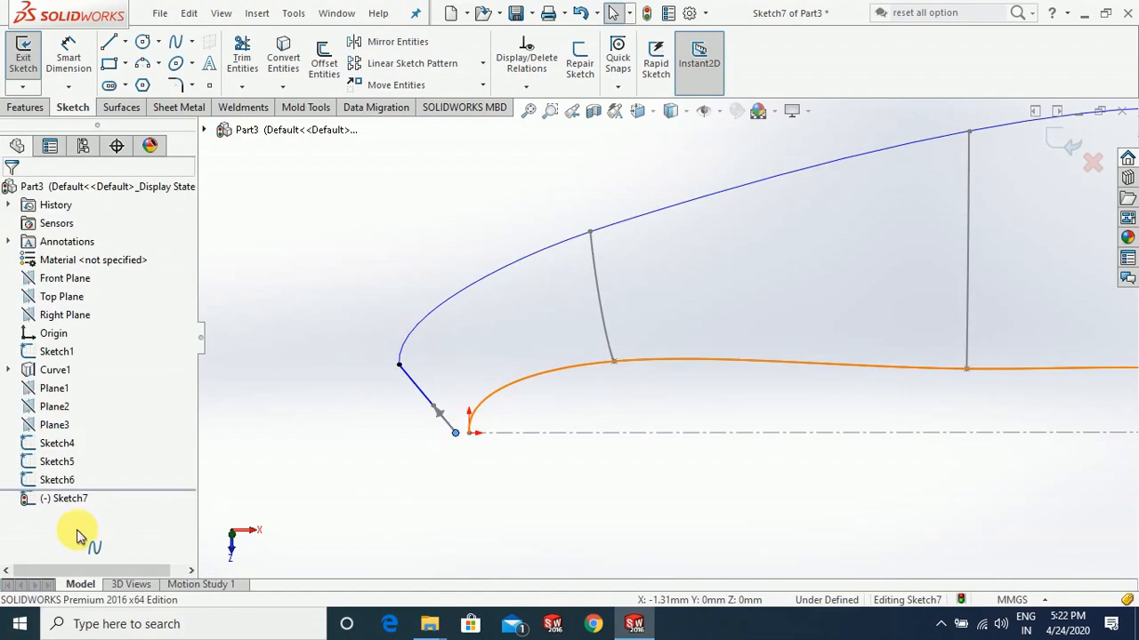
pyautogui.click(55, 527)
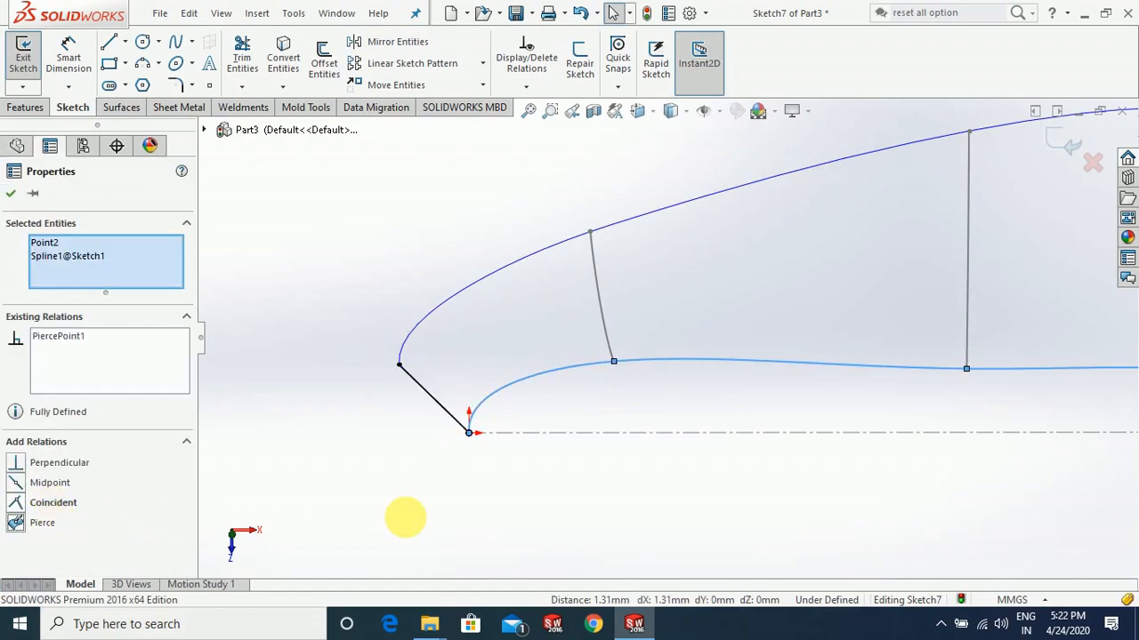
pyautogui.click(530, 507)
# Pierce the outer endpoint of the far-end spline to the projected curve
pyautogui.scroll(4, 612, 486)
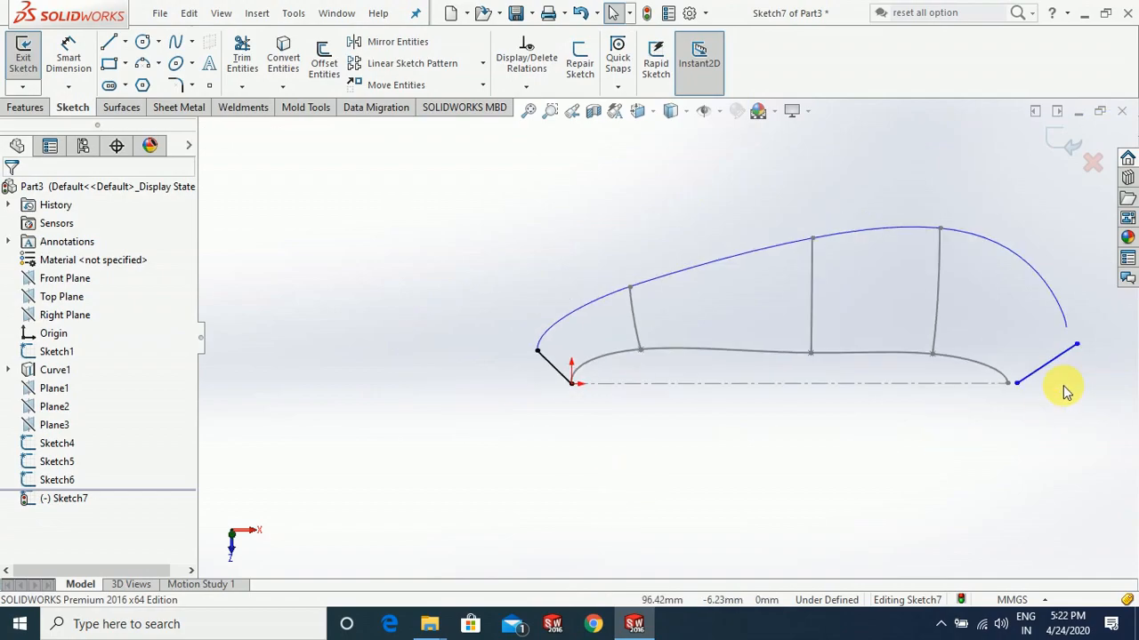
pyautogui.scroll(-3, 1034, 358)
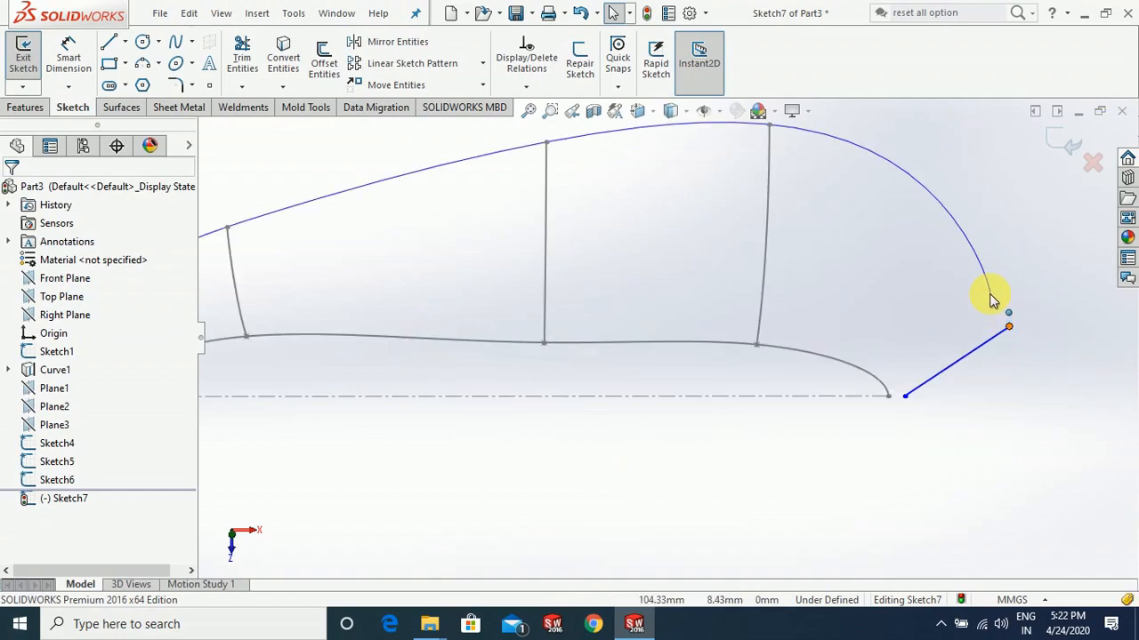
pyautogui.click(1009, 326)
pyautogui.keyDown('ctrl'); pyautogui.click(982, 270); pyautogui.keyUp('ctrl')
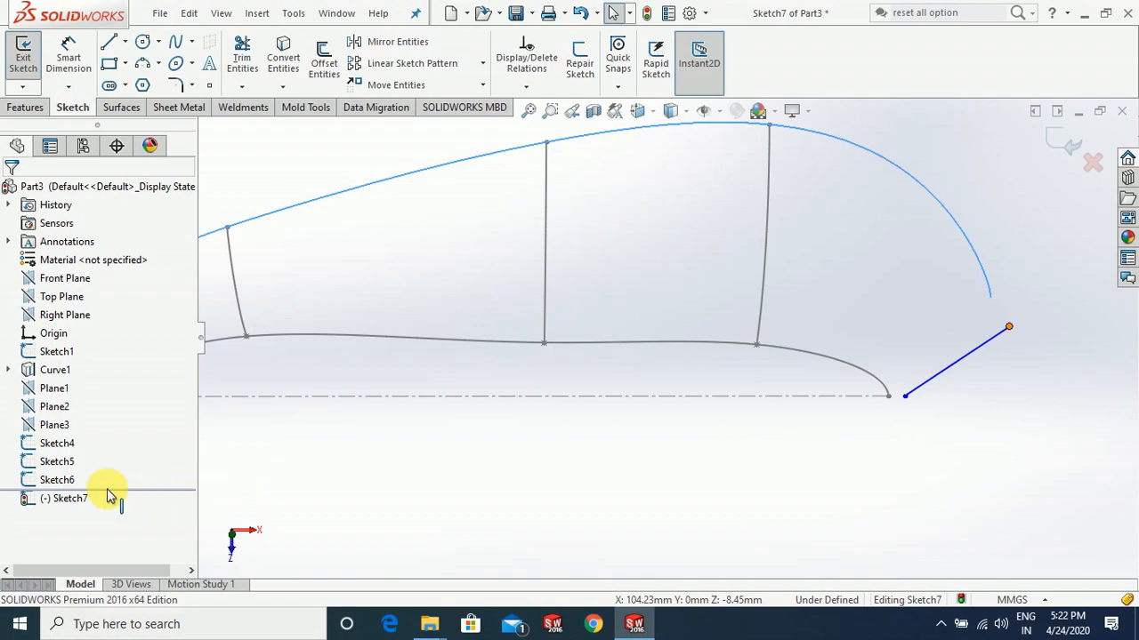
pyautogui.click(42, 483)
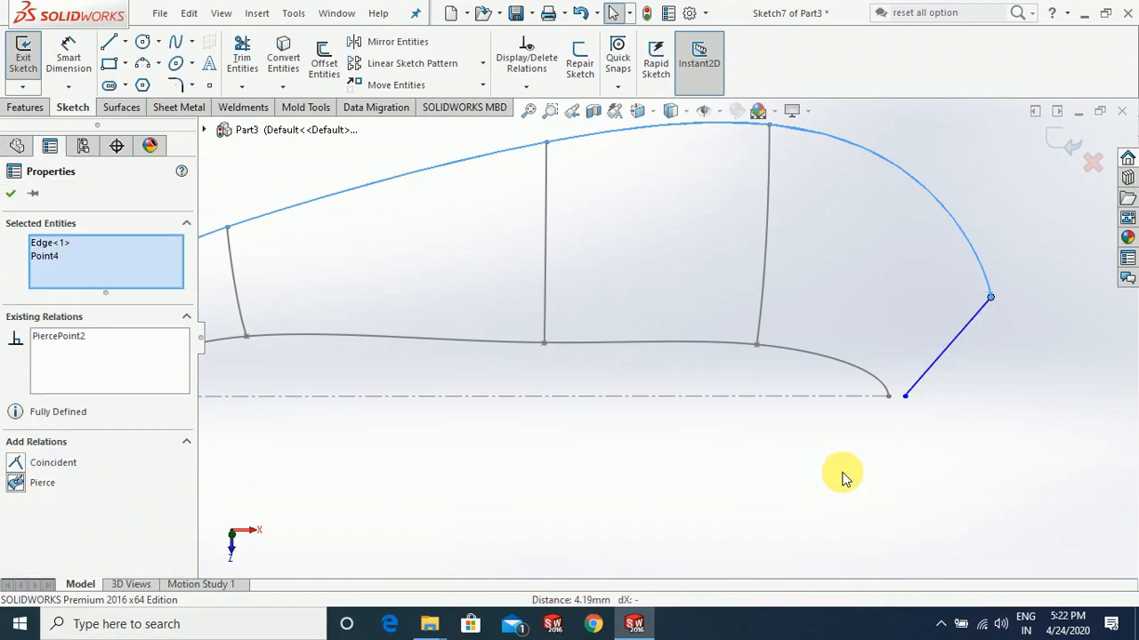
pyautogui.click(842, 475)
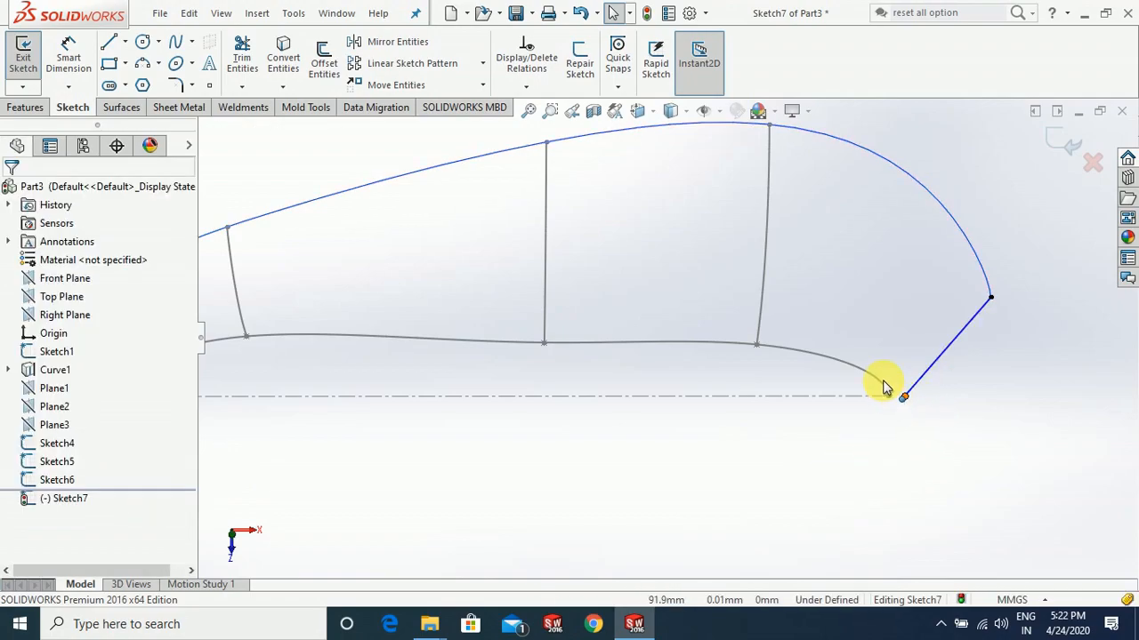
# Add a Pierce relation between the far-end spline's inner endpoint and the inner profile spline
pyautogui.click(885, 389)
pyautogui.keyDown('ctrl'); pyautogui.click(880, 384); pyautogui.keyUp('ctrl')
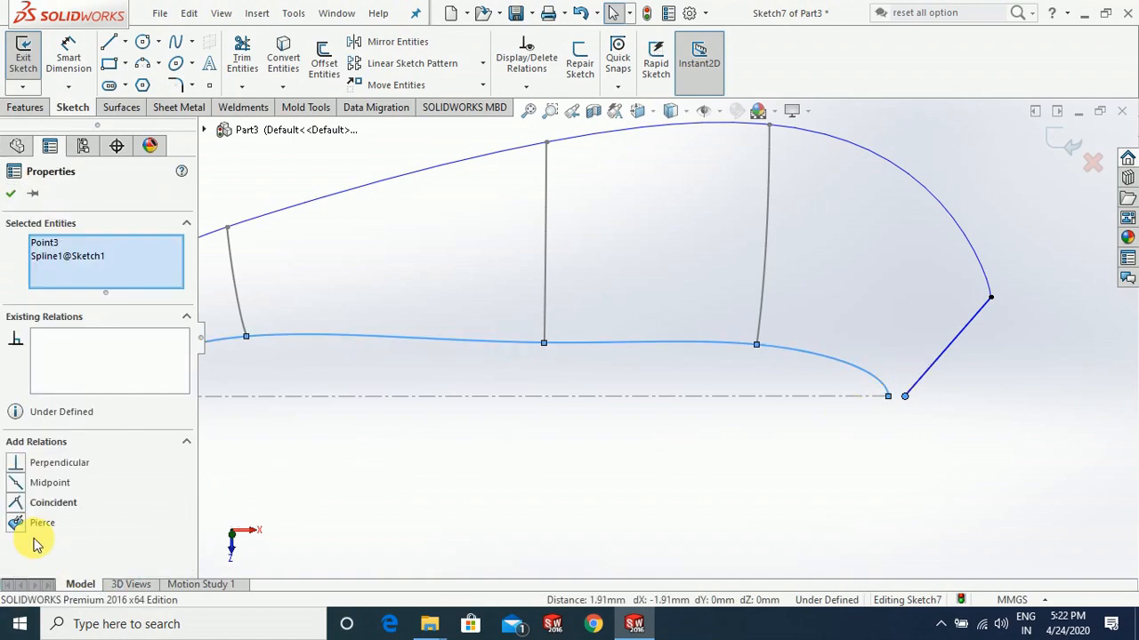
pyautogui.click(40, 524)
pyautogui.click(723, 507)
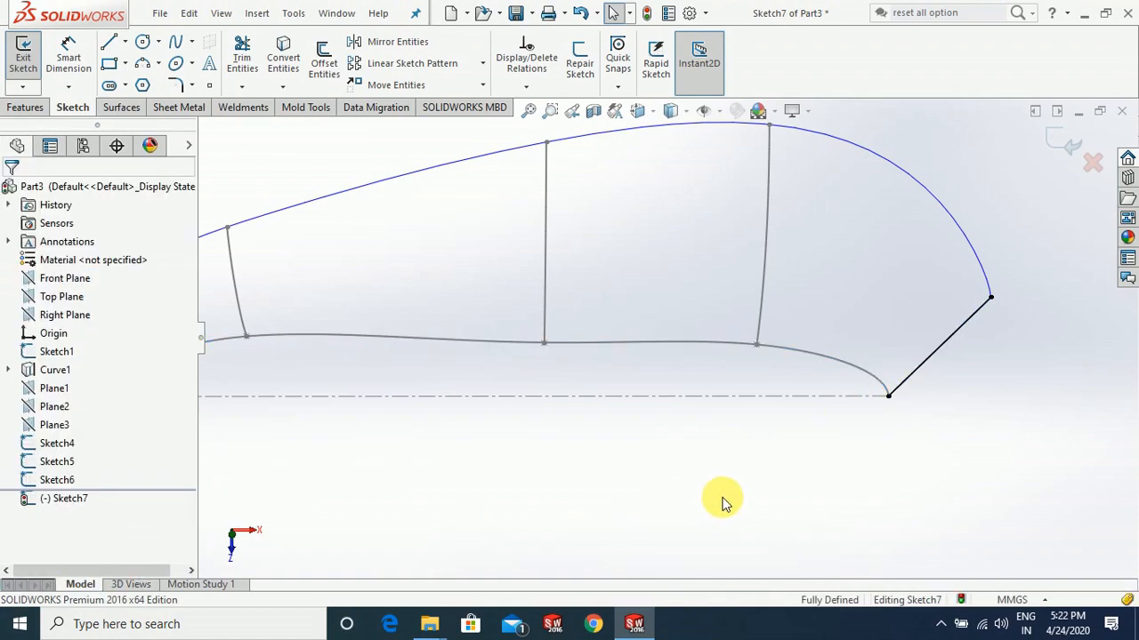
# Bow the origin-end spline outward and make the tangent handle at its outer endpoint vertical
pyautogui.hotkey('ctrl', '8')
pyautogui.scroll(-6, 492, 380)
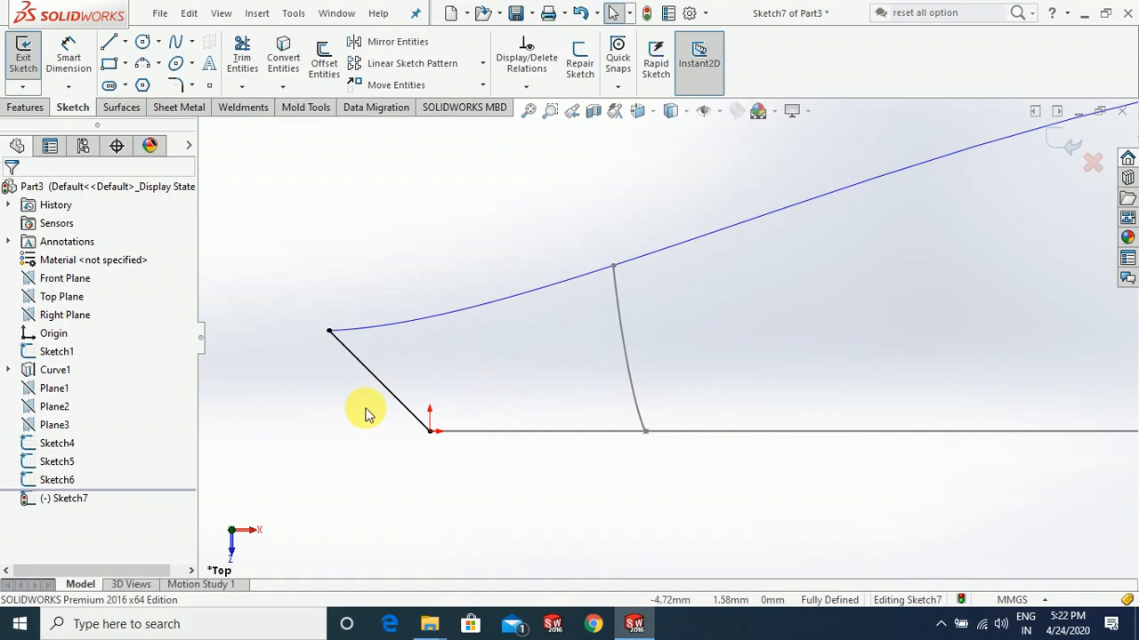
pyautogui.click(405, 419)
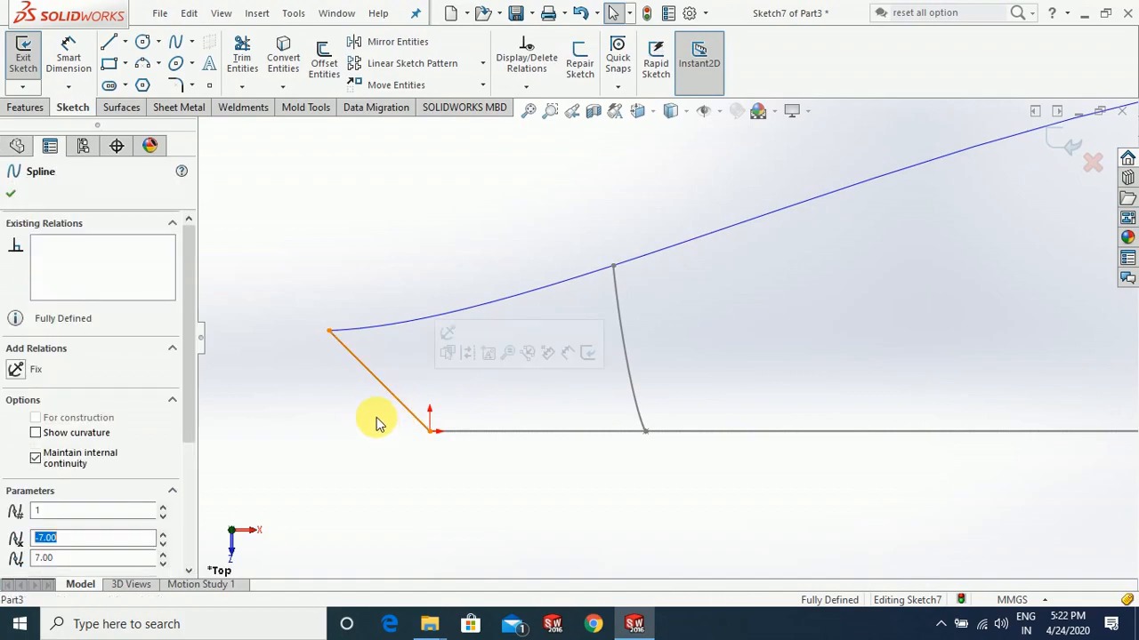
pyautogui.moveTo(381, 394); pyautogui.dragTo(348, 415)
pyautogui.click(325, 378)
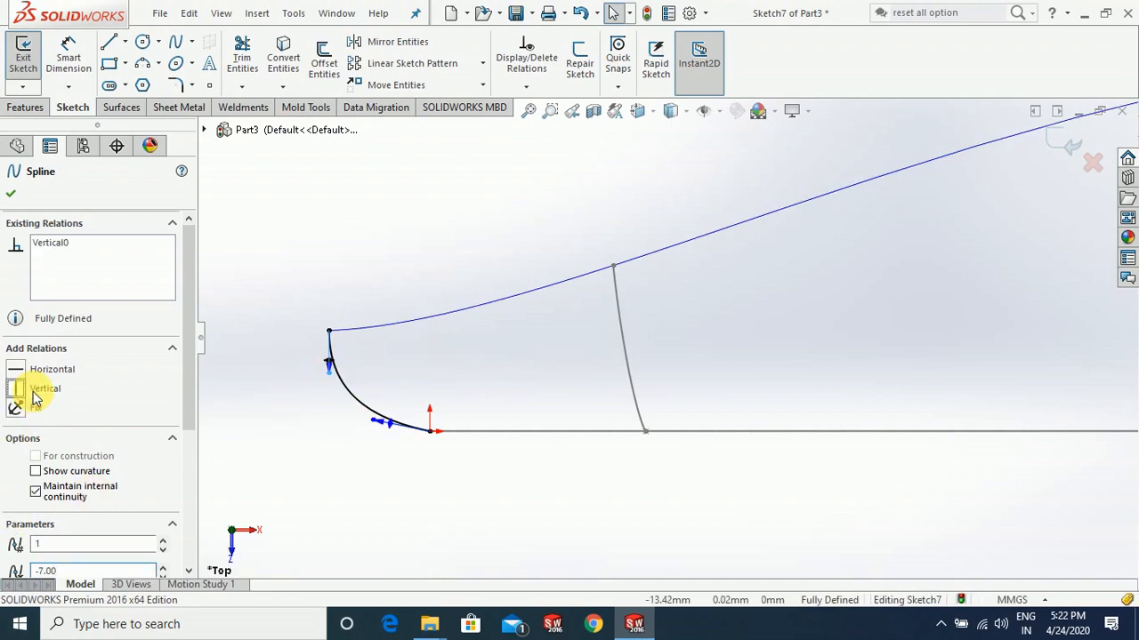
# Adjust the tangent handle at the origin and add a Horizontal relation to it
pyautogui.click(373, 434)
pyautogui.moveTo(365, 445)
pyautogui.mouseDown()
pyautogui.moveTo(376, 462)
pyautogui.moveTo(372, 436)
pyautogui.mouseUp()
pyautogui.click(50, 372)
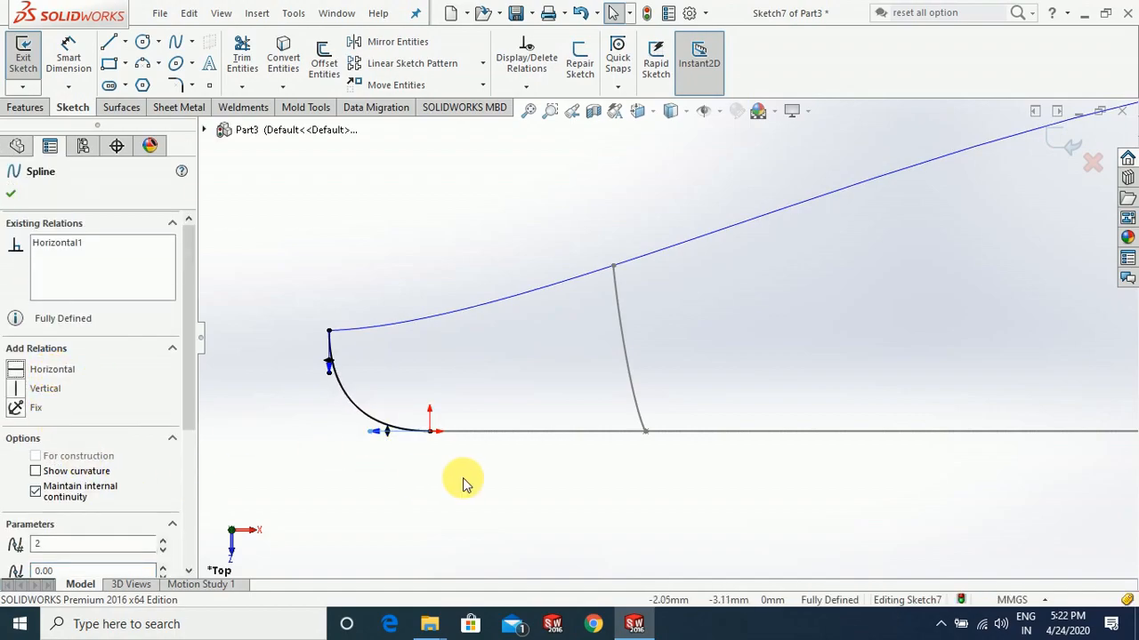
pyautogui.click(470, 481)
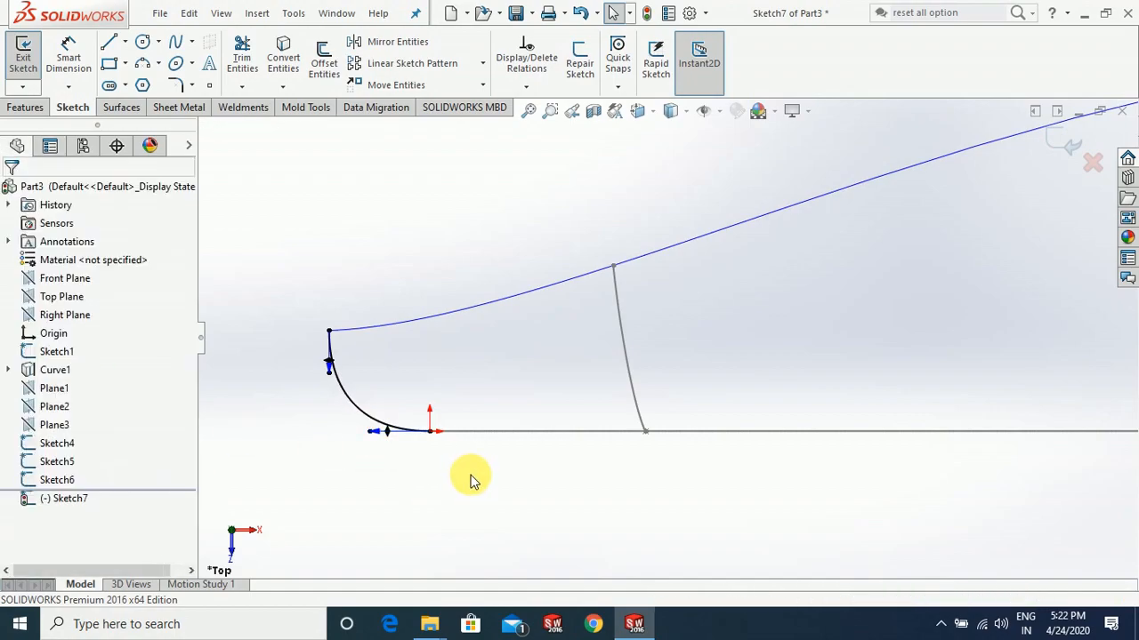
# Shorten the horizontal tangent handle at the origin and dimension it to 8
pyautogui.click(369, 433)
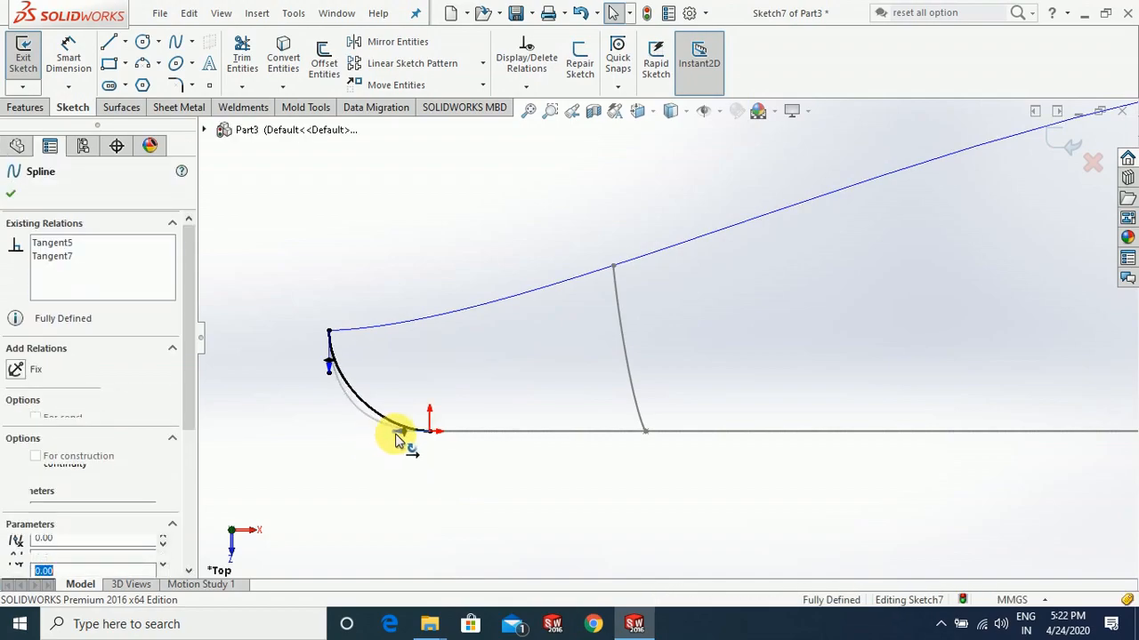
pyautogui.click(400, 439)
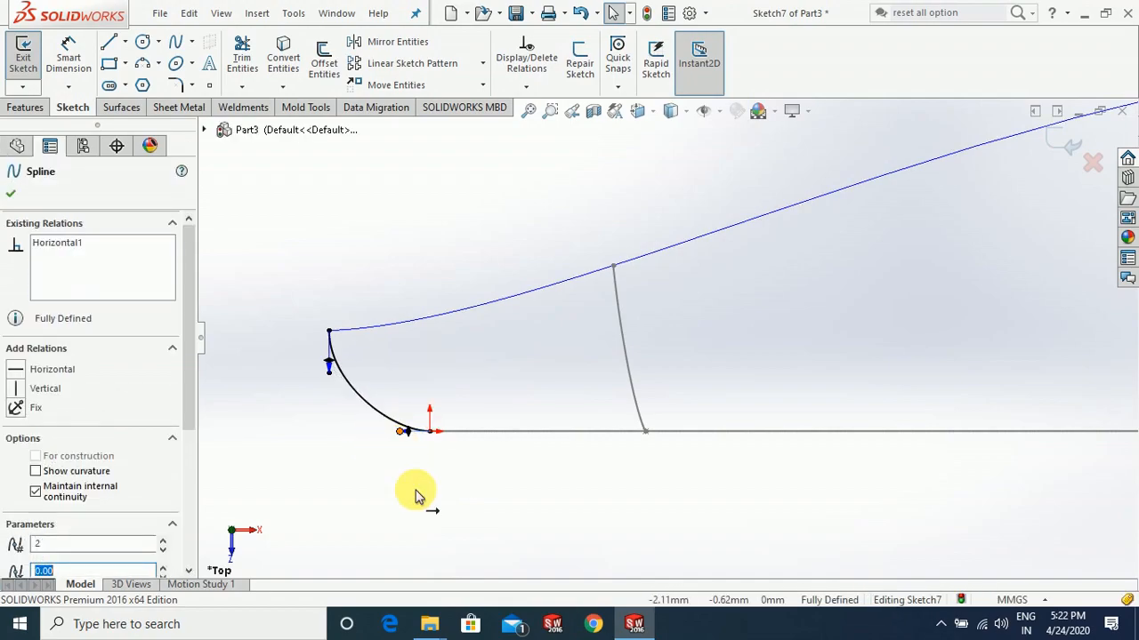
pyautogui.press('Escape')
pyautogui.click(412, 445)
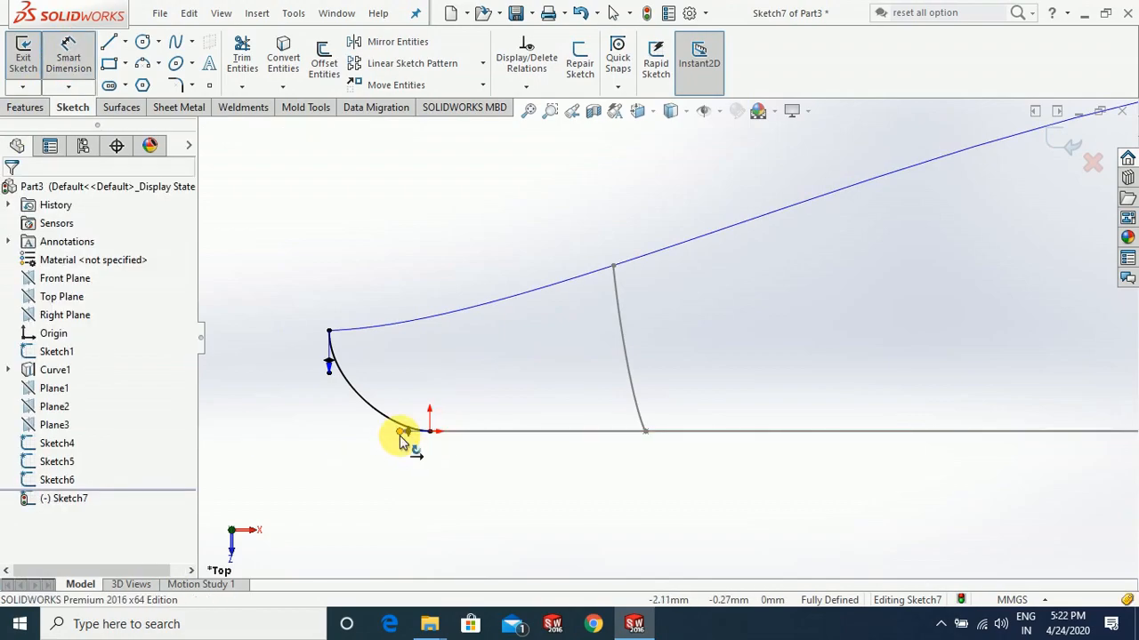
pyautogui.click(447, 496)
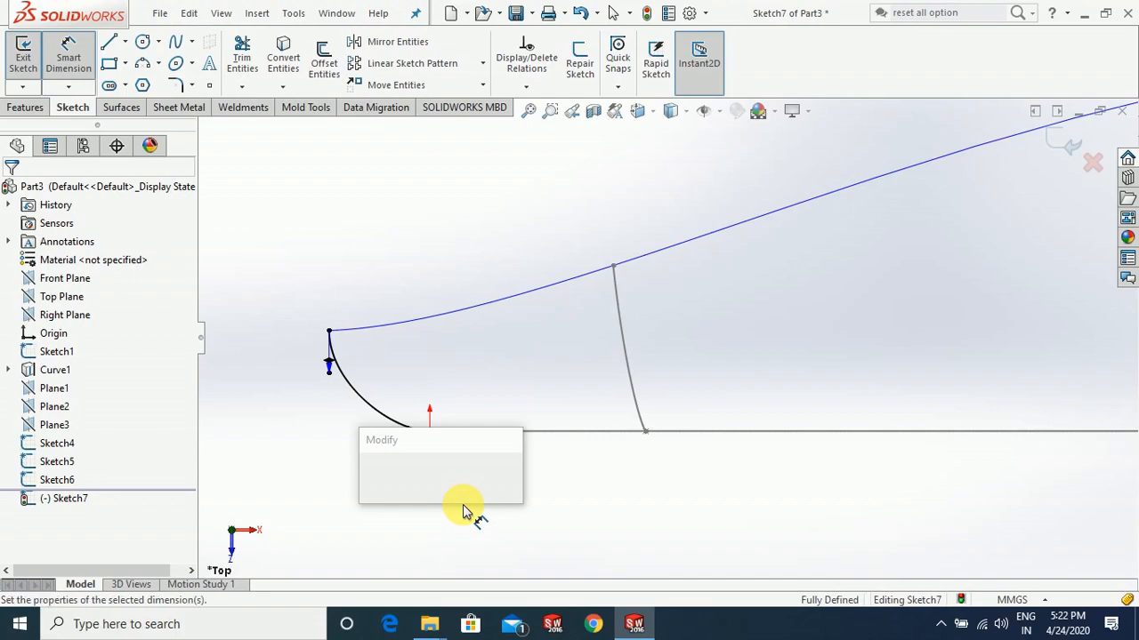
pyautogui.write('8')
pyautogui.press('Return')
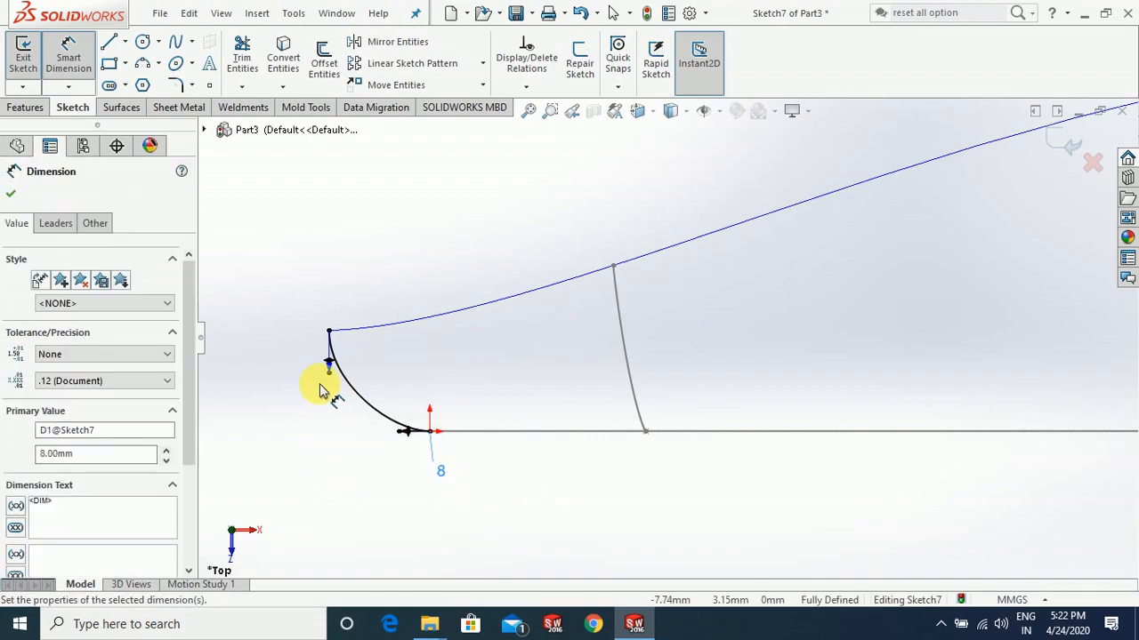
# Dimension the vertical tangent handle at the origin-end spline's outer endpoint to 11
pyautogui.moveTo(327, 378); pyautogui.dragTo(297, 409)
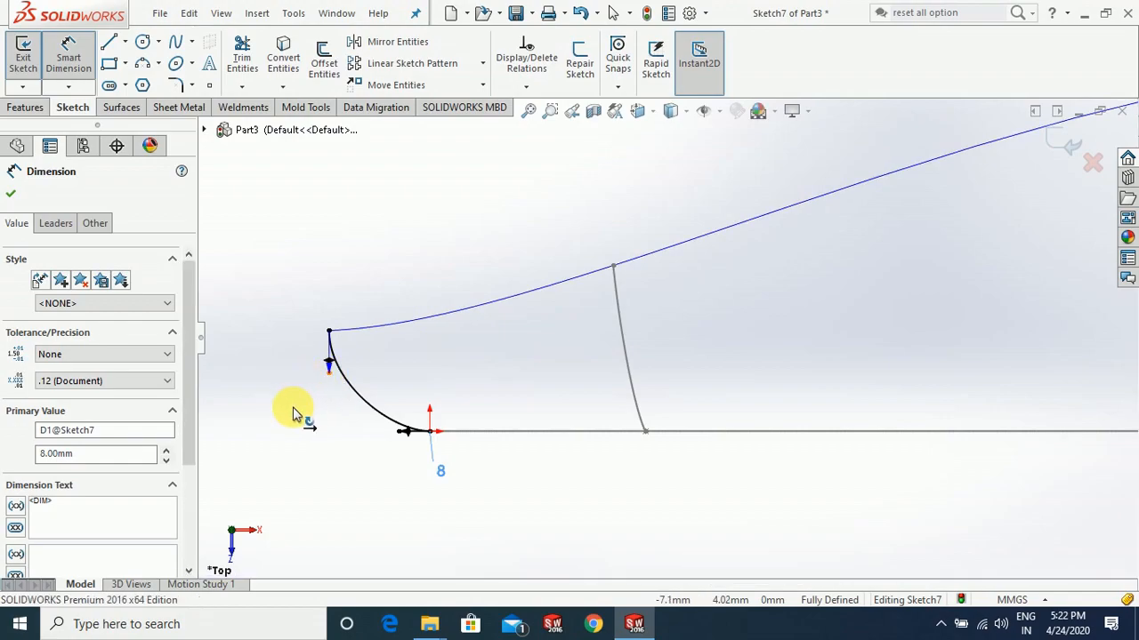
pyautogui.click(327, 366)
pyautogui.click(306, 417)
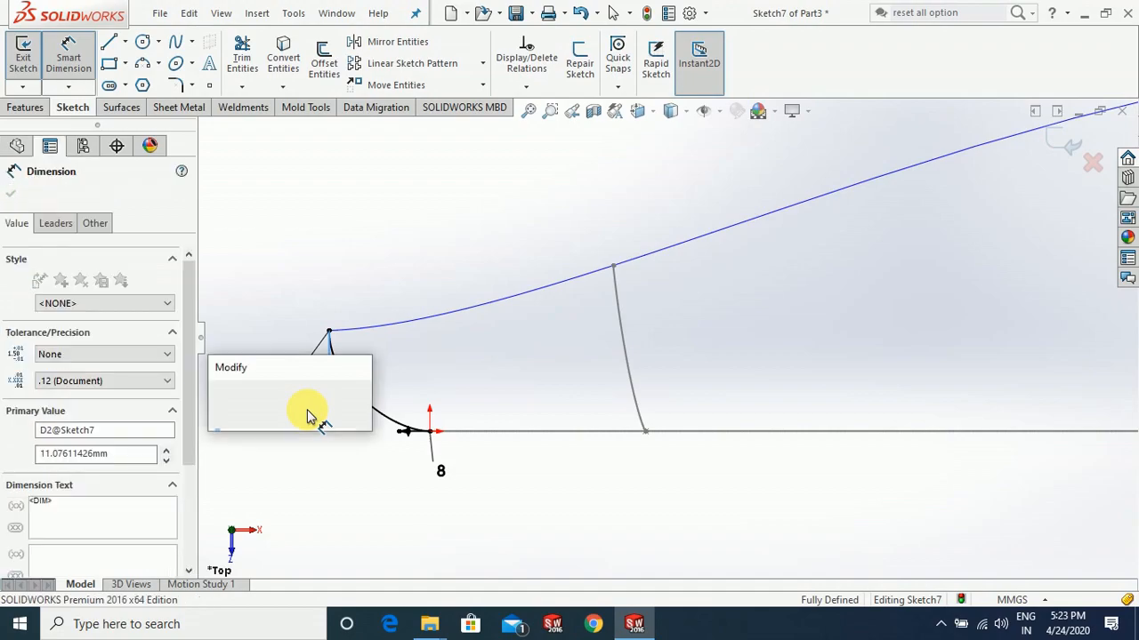
pyautogui.write('11')
pyautogui.press('Return')
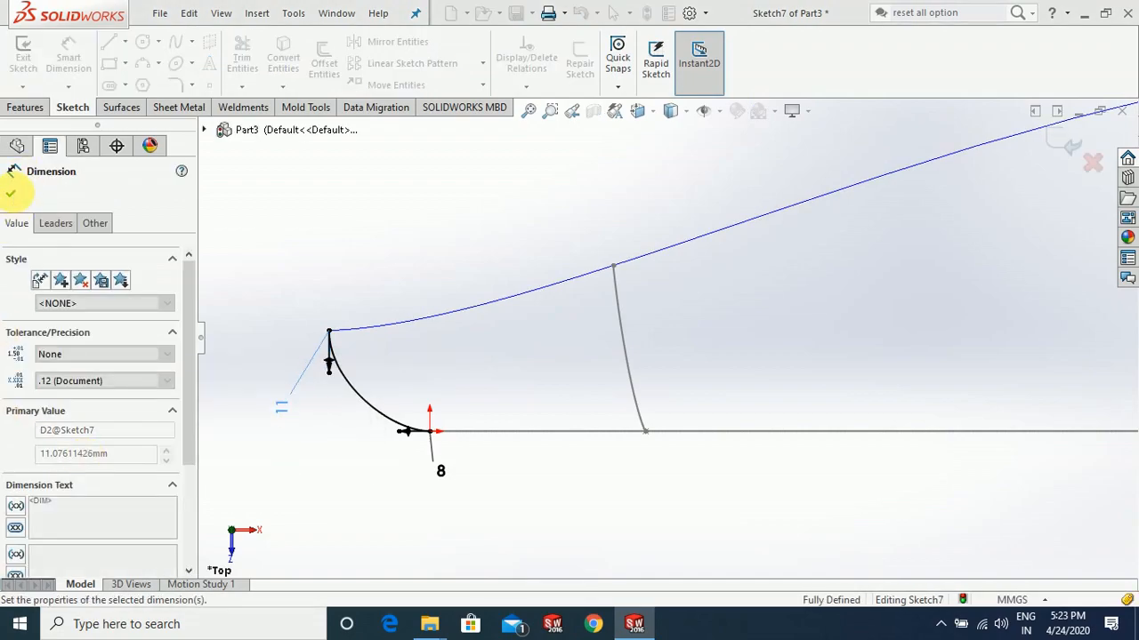
pyautogui.click(10, 193)
# Bow the straight spline at the end opposite the origin outward by adjusting the tangent handles at both of its endpoints
pyautogui.scroll(6, 481, 449)
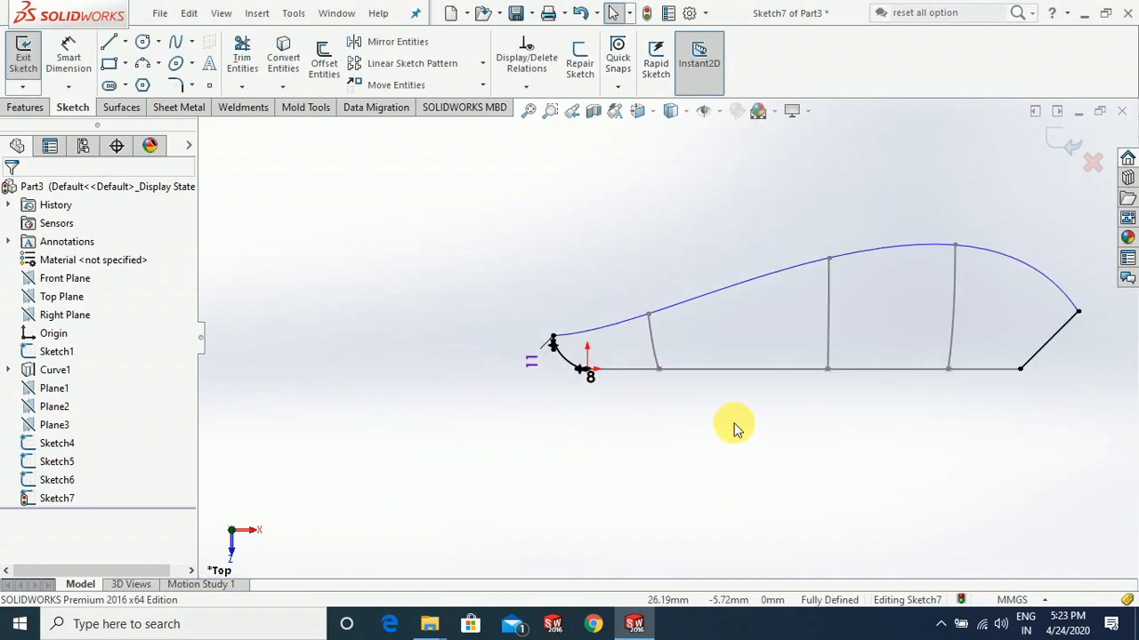
pyautogui.scroll(-2, 934, 356)
pyautogui.scroll(-3, 840, 325)
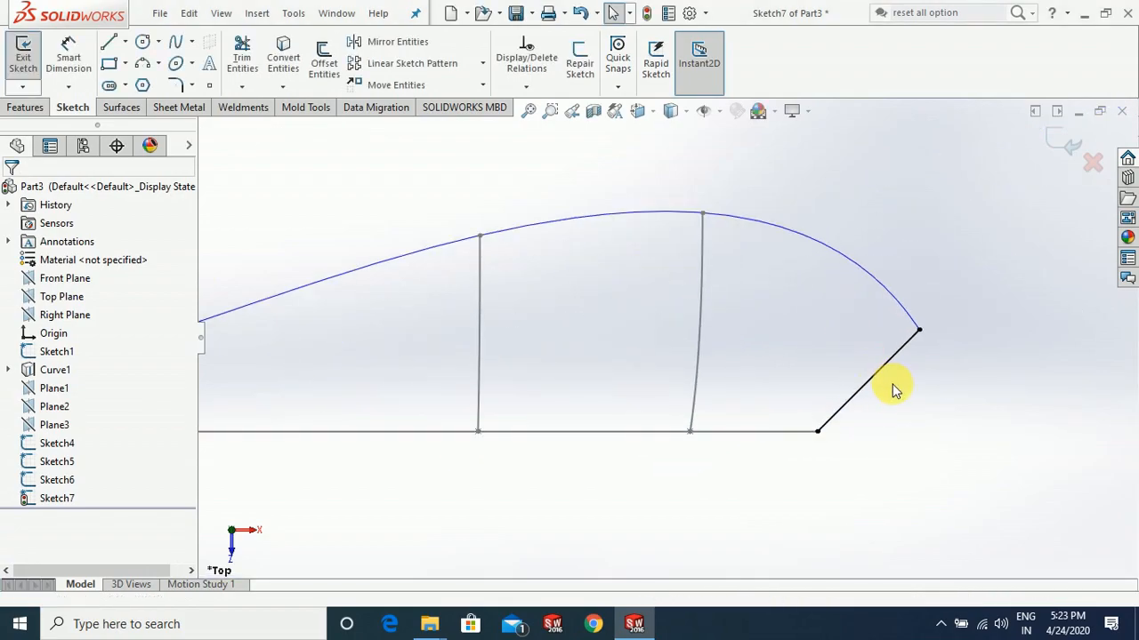
pyautogui.click(876, 430)
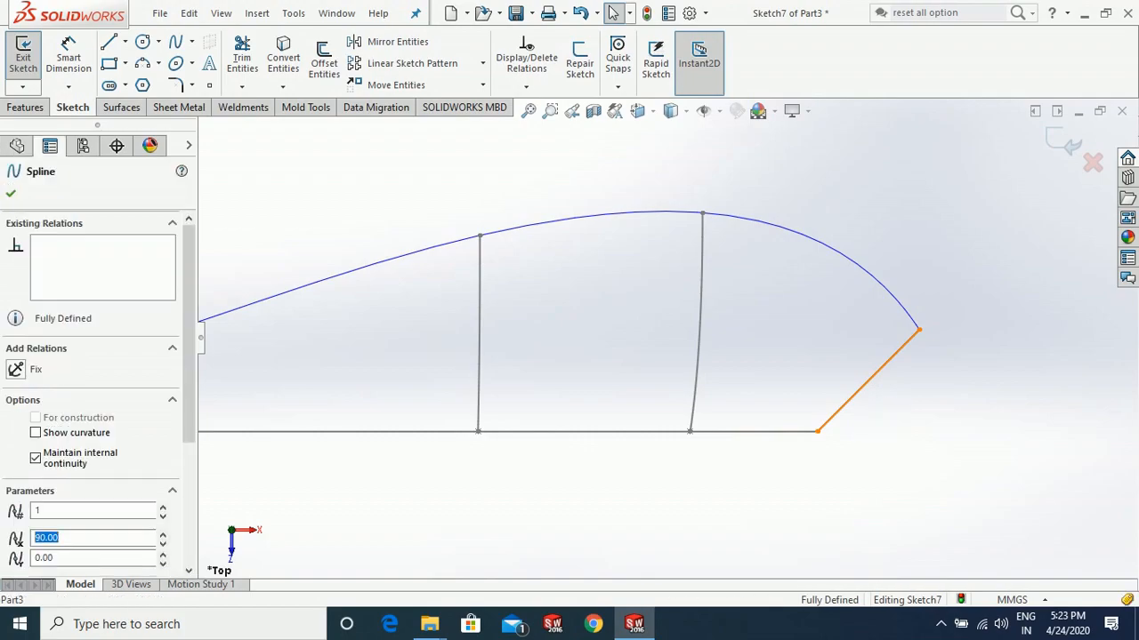
pyautogui.moveTo(861, 394); pyautogui.dragTo(914, 424)
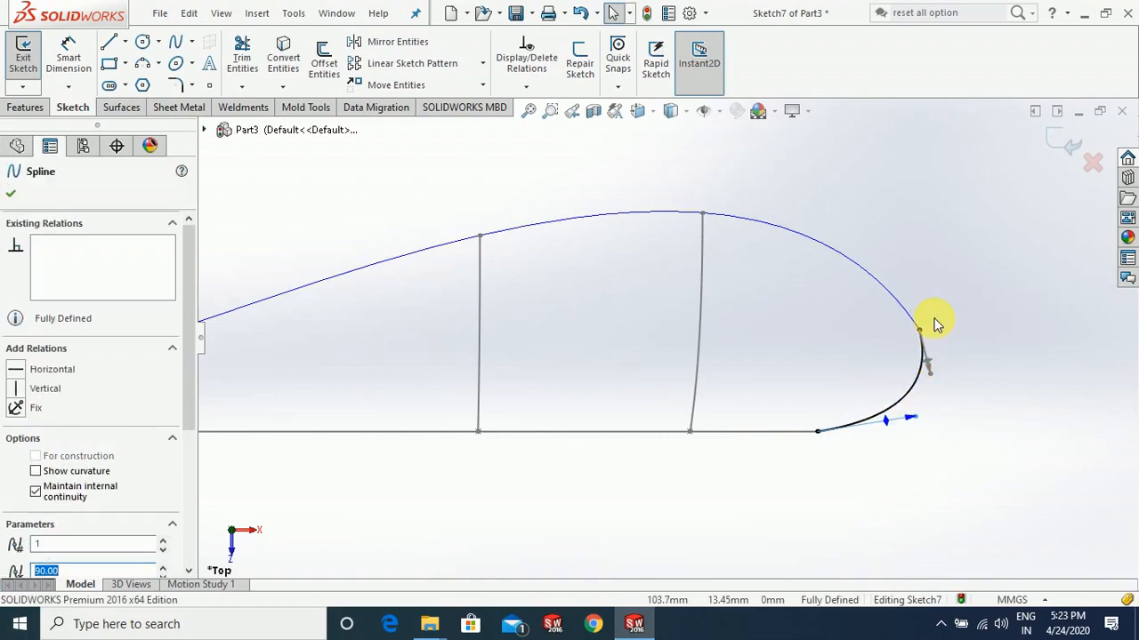
pyautogui.scroll(-2, 935, 326)
pyautogui.moveTo(913, 405); pyautogui.dragTo(922, 399)
# Dimension the tangent handle at the far-end spline's outer endpoint to 22 mm
pyautogui.click(796, 399)
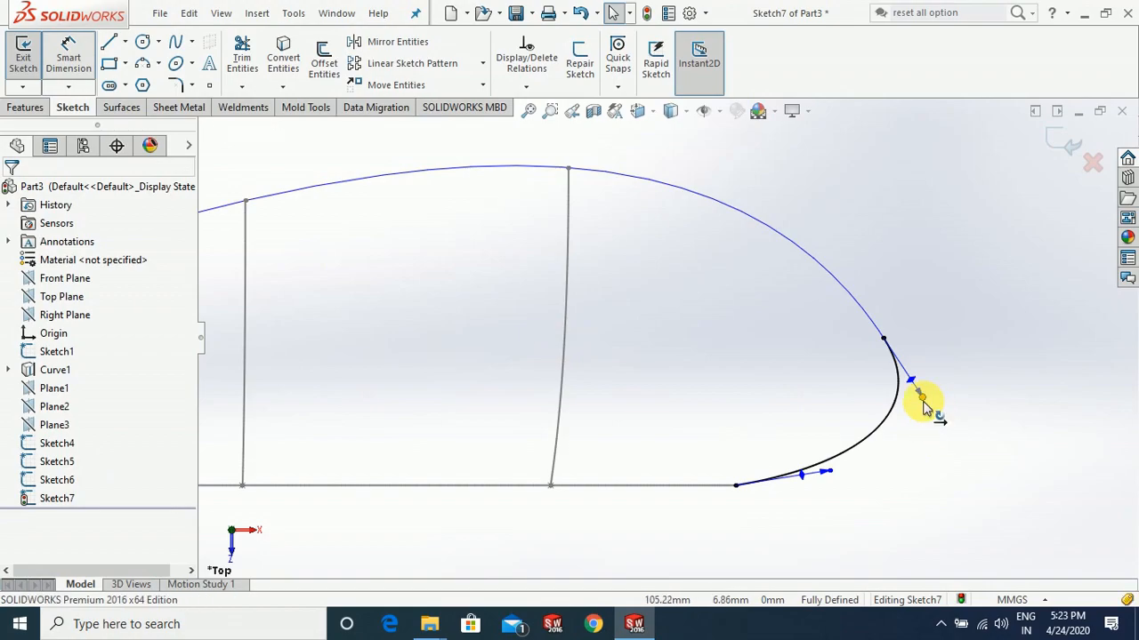
pyautogui.click(994, 363)
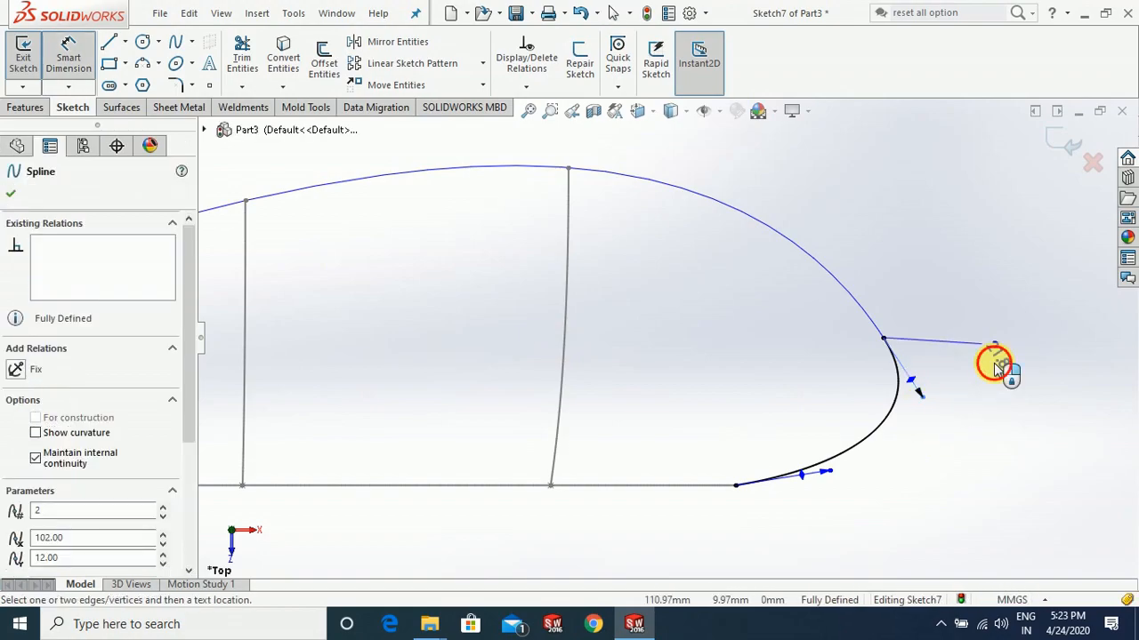
pyautogui.click(1005, 422)
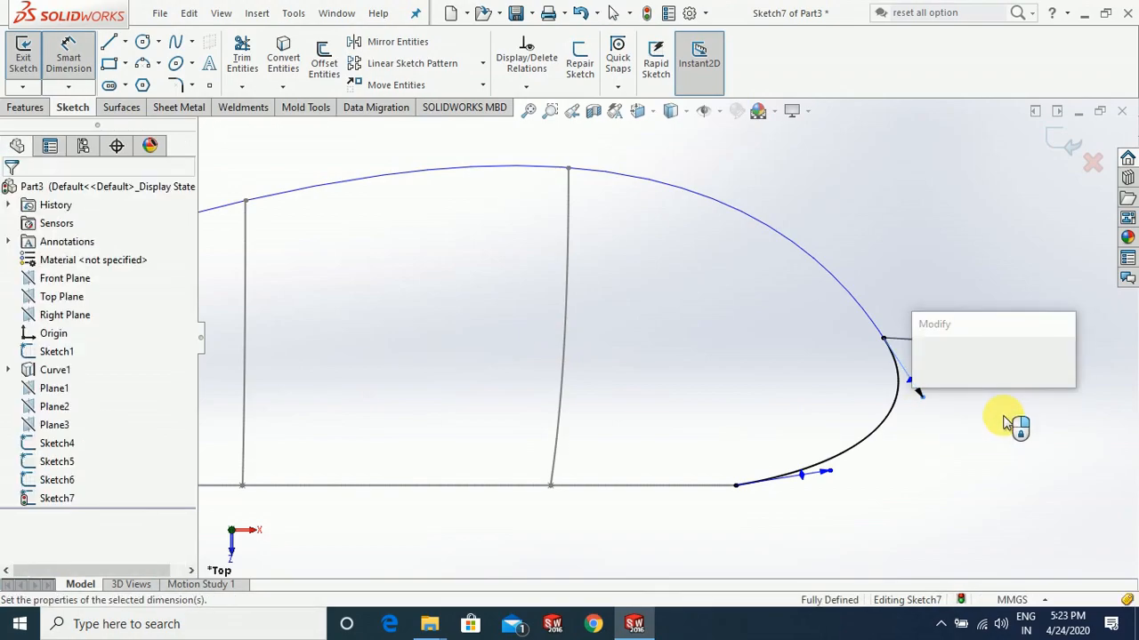
pyautogui.write('20')
pyautogui.press('Return')
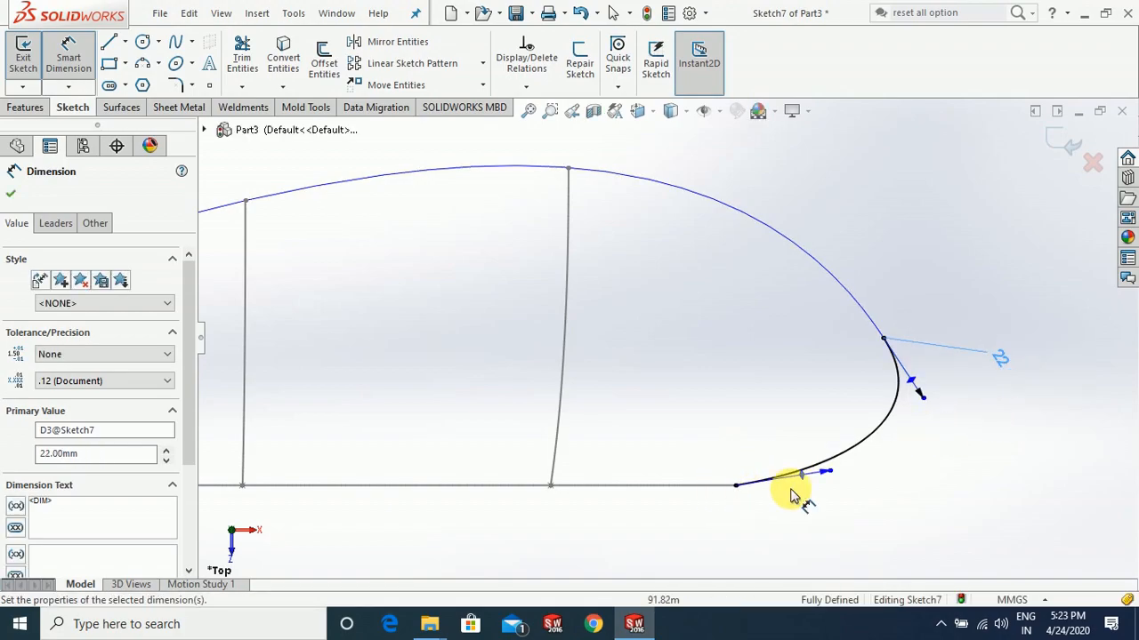
# Dimension the tangent handle at the far-end spline's inner endpoint to 25 mm
pyautogui.scroll(-1, 852, 469)
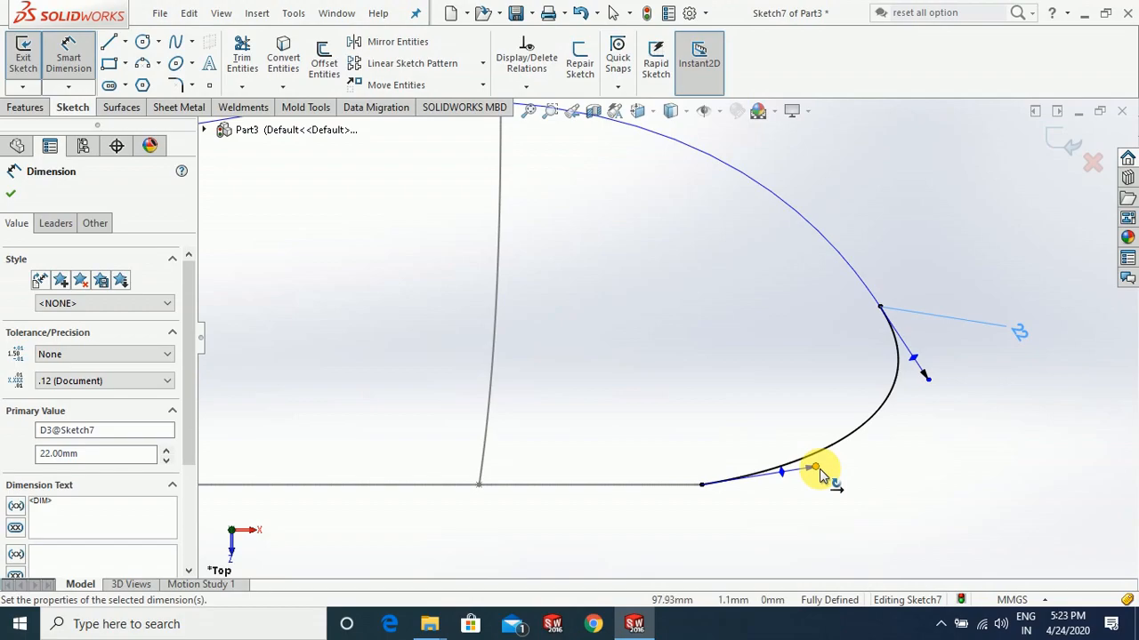
pyautogui.click(820, 476)
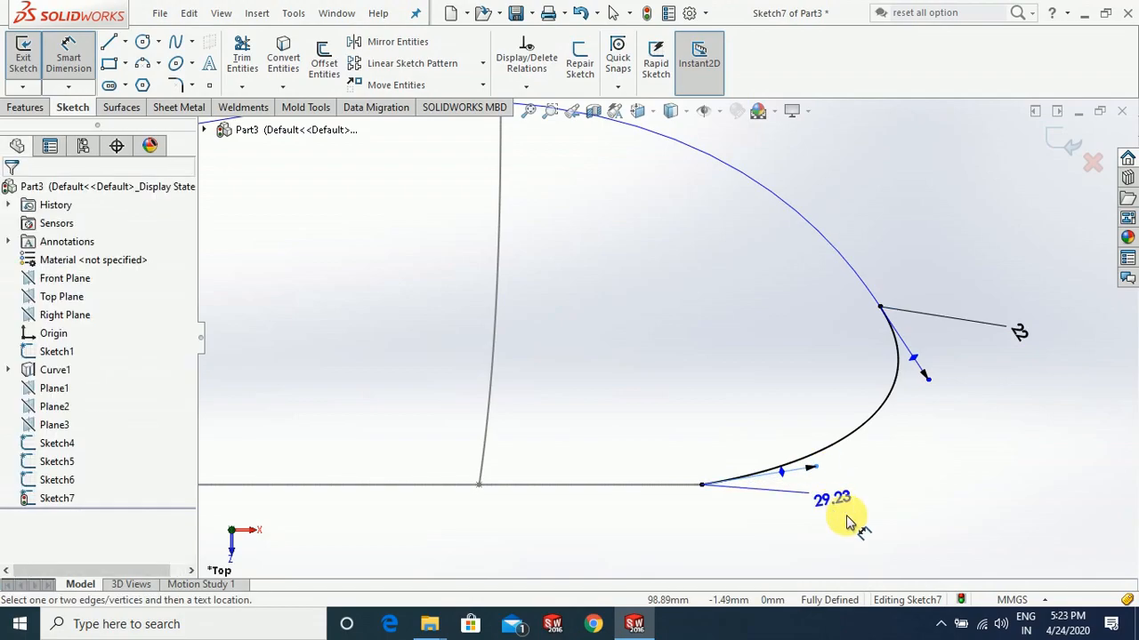
pyautogui.click(916, 525)
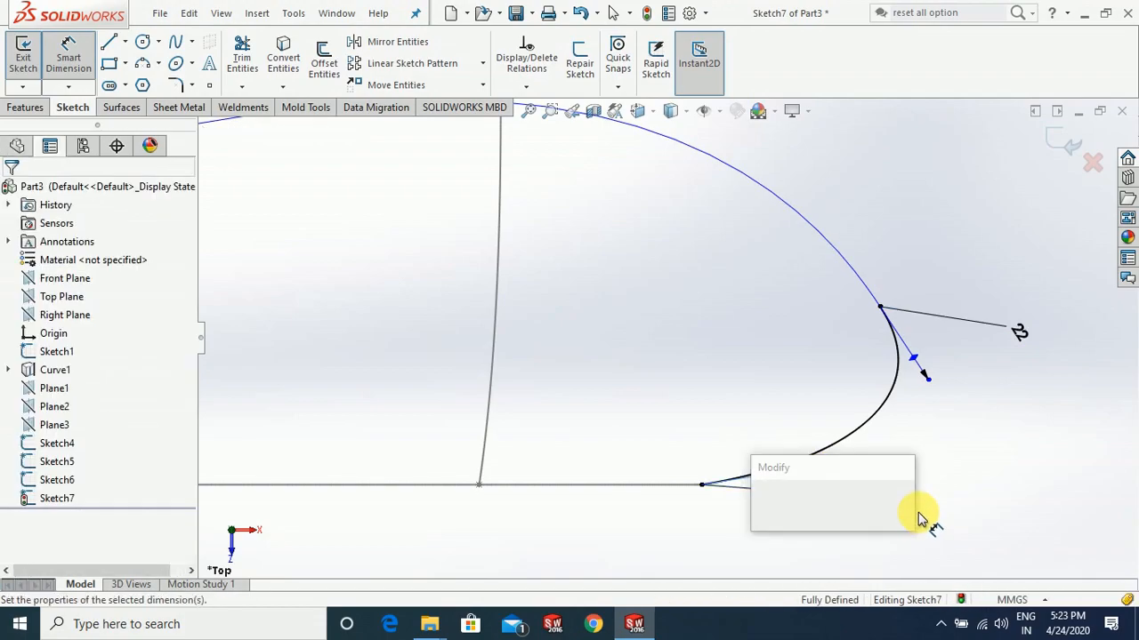
pyautogui.write('25')
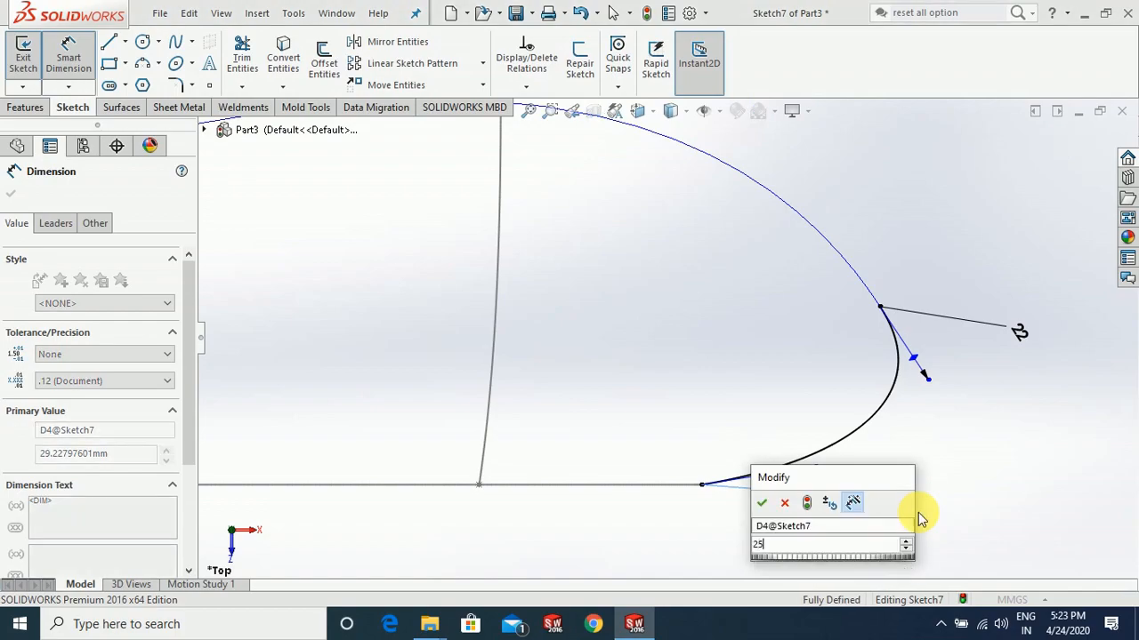
pyautogui.press('Escape')
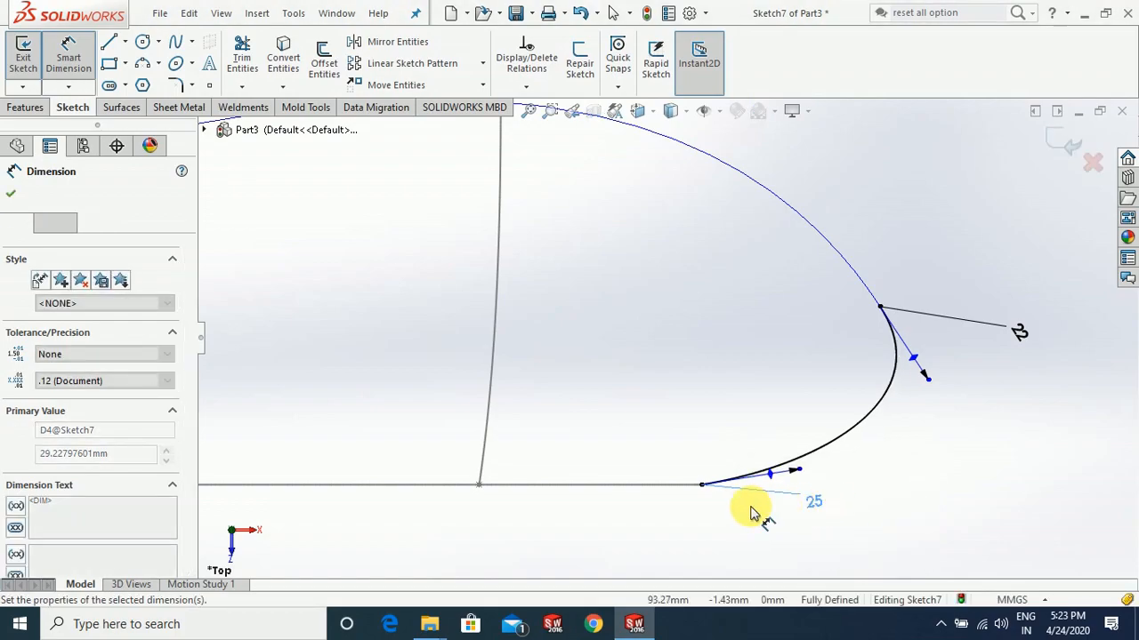
pyautogui.click(12, 194)
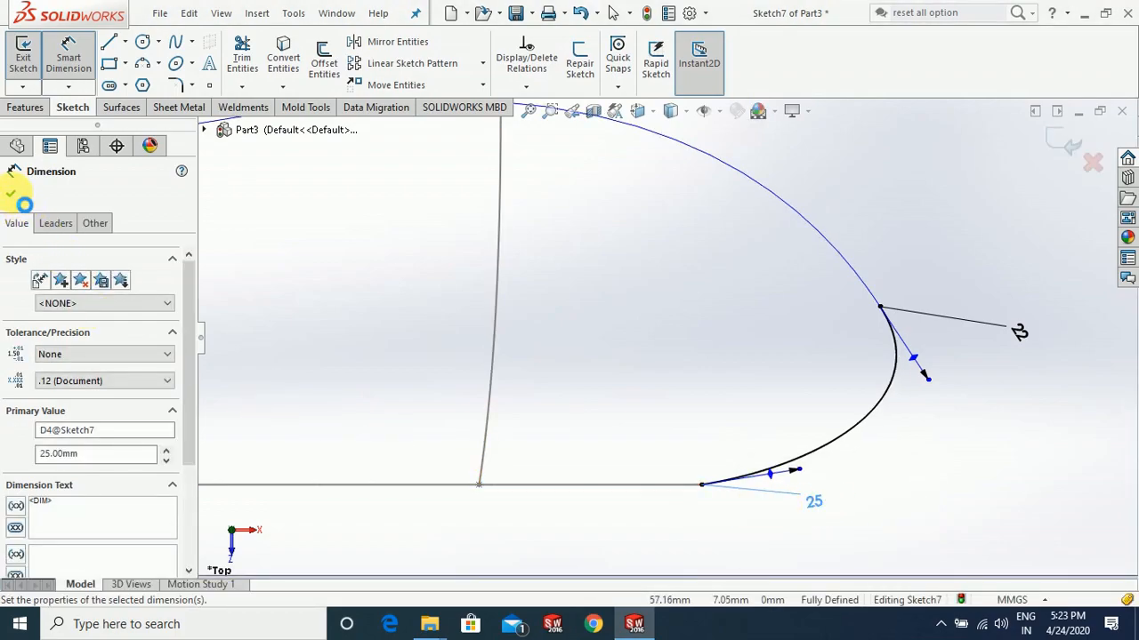
# Add a Horizontal relation to the far-end spline's inner tangent handle and finish the sketch
pyautogui.click(800, 476)
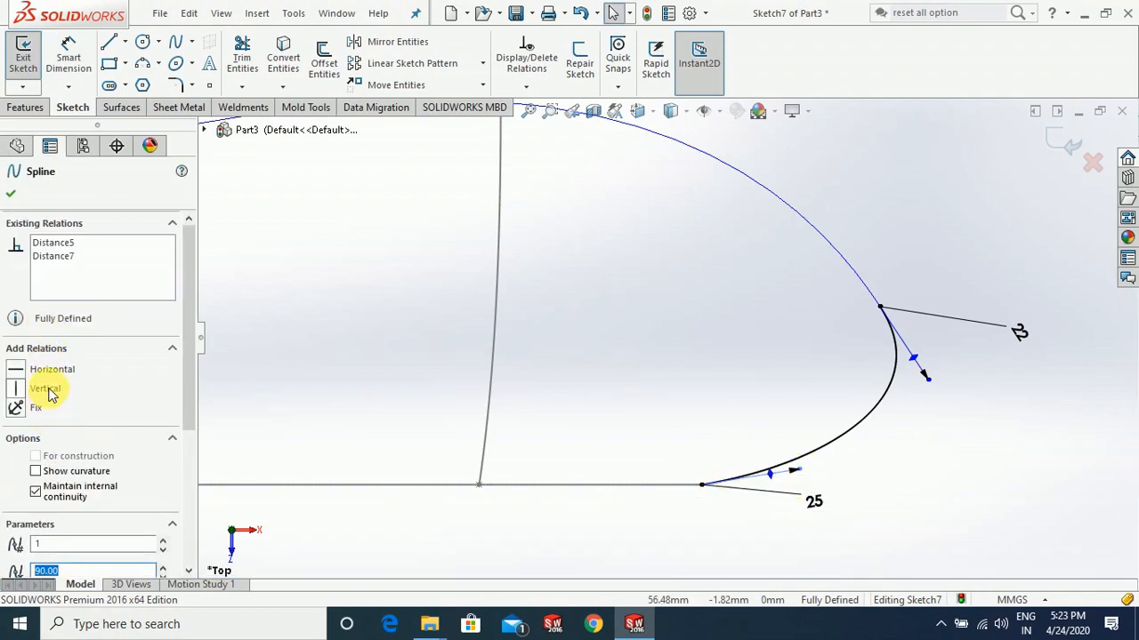
pyautogui.click(49, 370)
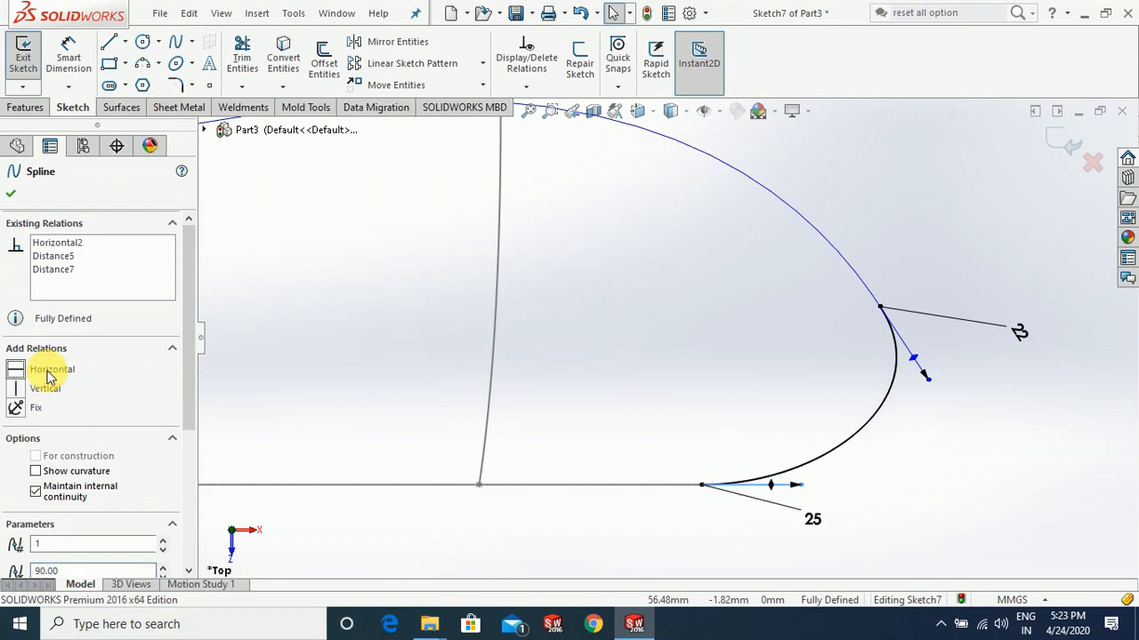
pyautogui.scroll(4, 946, 462)
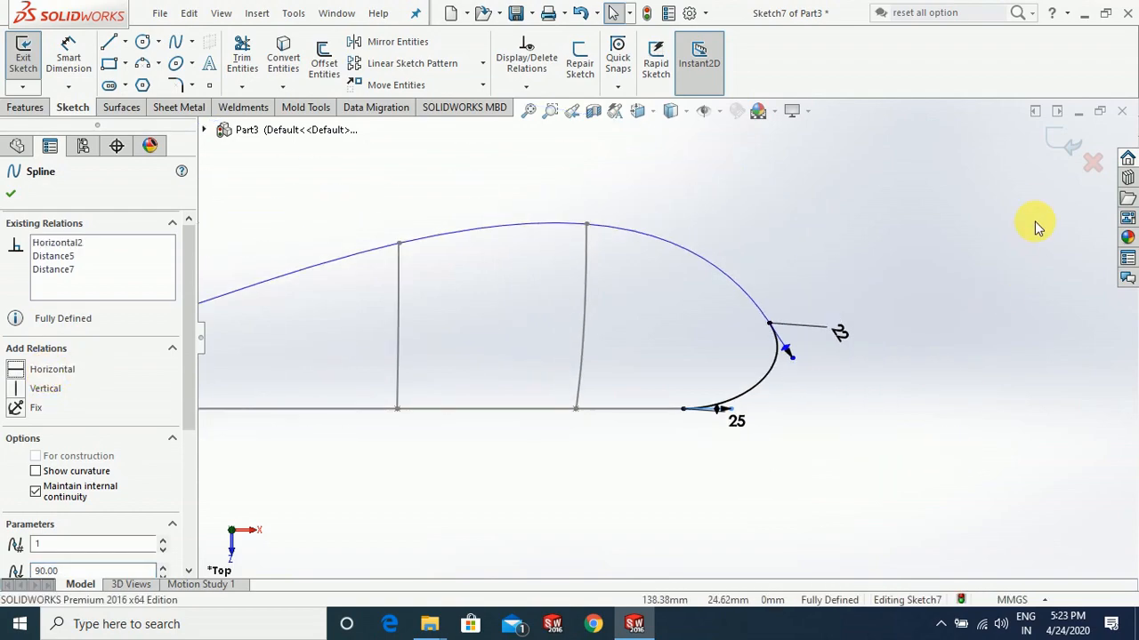
pyautogui.click(1059, 142)
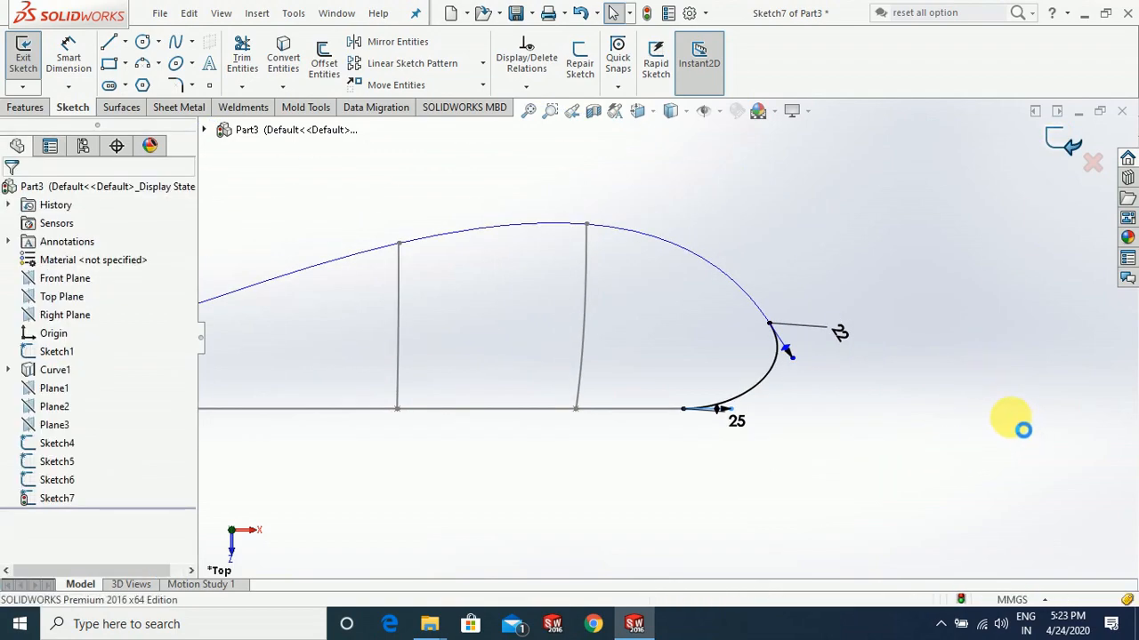
pyautogui.scroll(3, 890, 449)
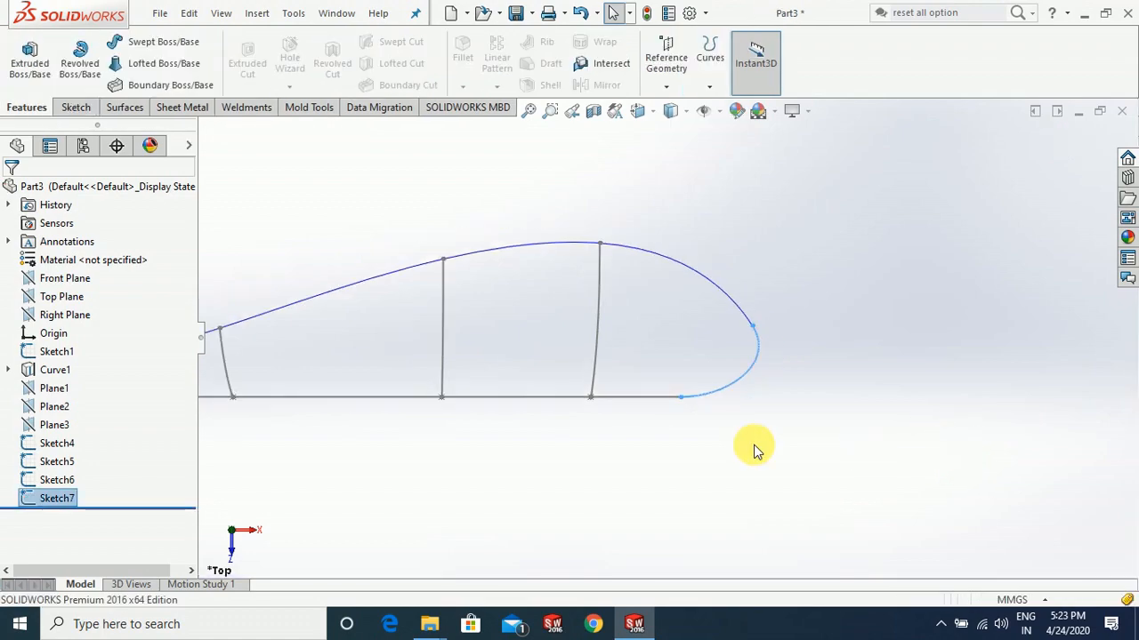
# Begin a lofted surface using the inner profile Sketch1 and the projected outer curve Curve1 as its profiles
pyautogui.moveTo(819, 437)
pyautogui.mouseDown(button='middle')
pyautogui.moveTo(780, 445)
pyautogui.moveTo(773, 472)
pyautogui.moveTo(732, 465)
pyautogui.moveTo(803, 496)
pyautogui.mouseUp(button='middle')
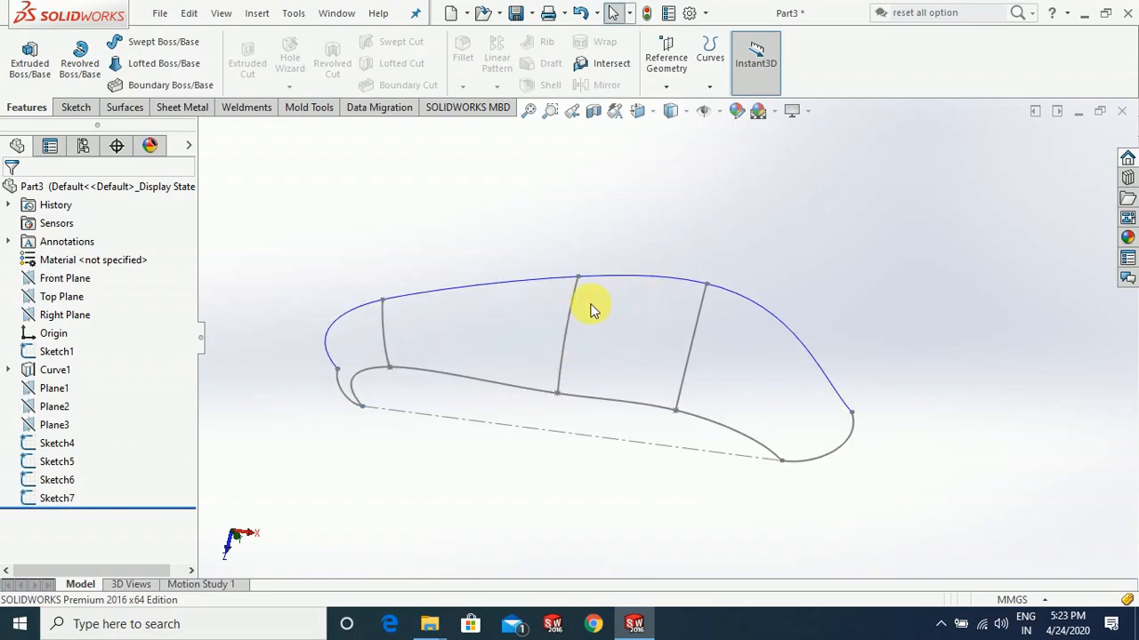
pyautogui.click(124, 108)
pyautogui.click(157, 58)
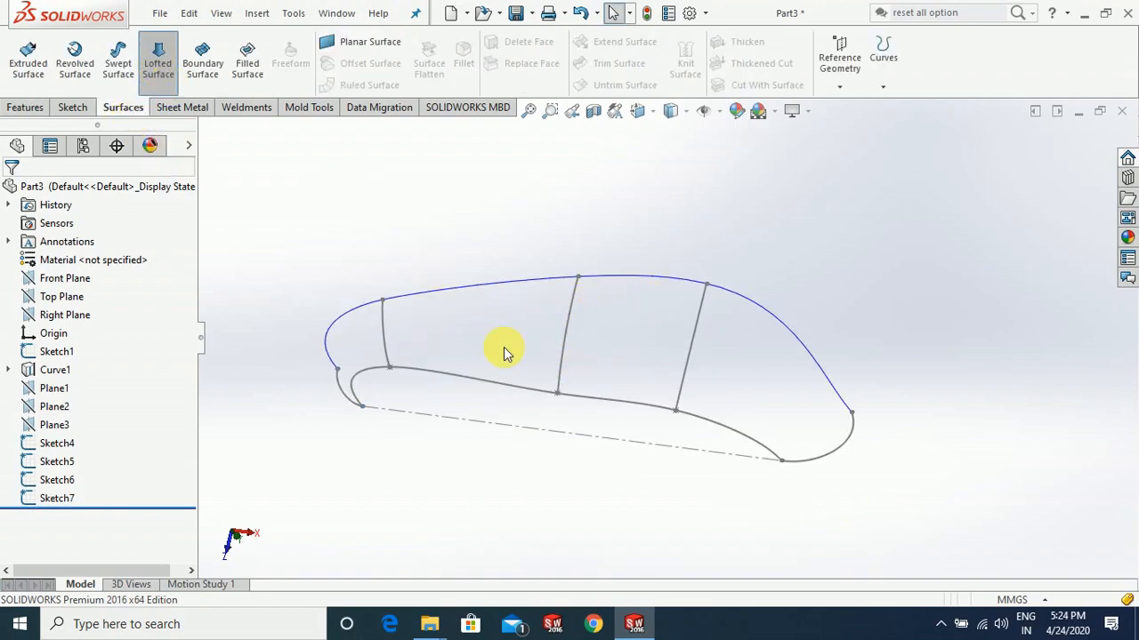
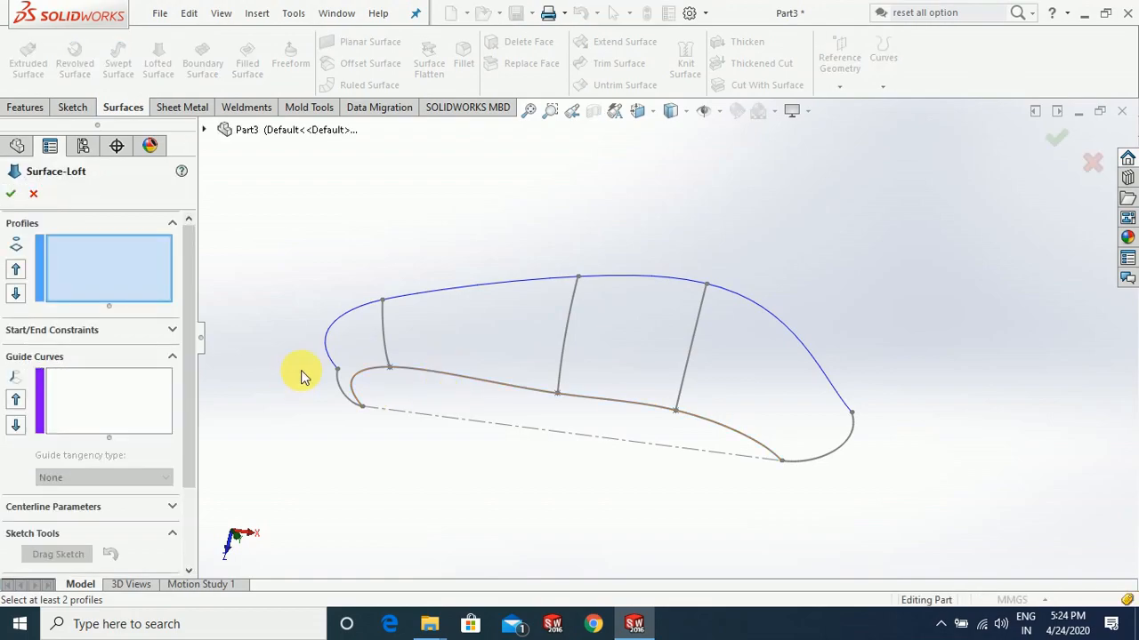
pyautogui.click(423, 376)
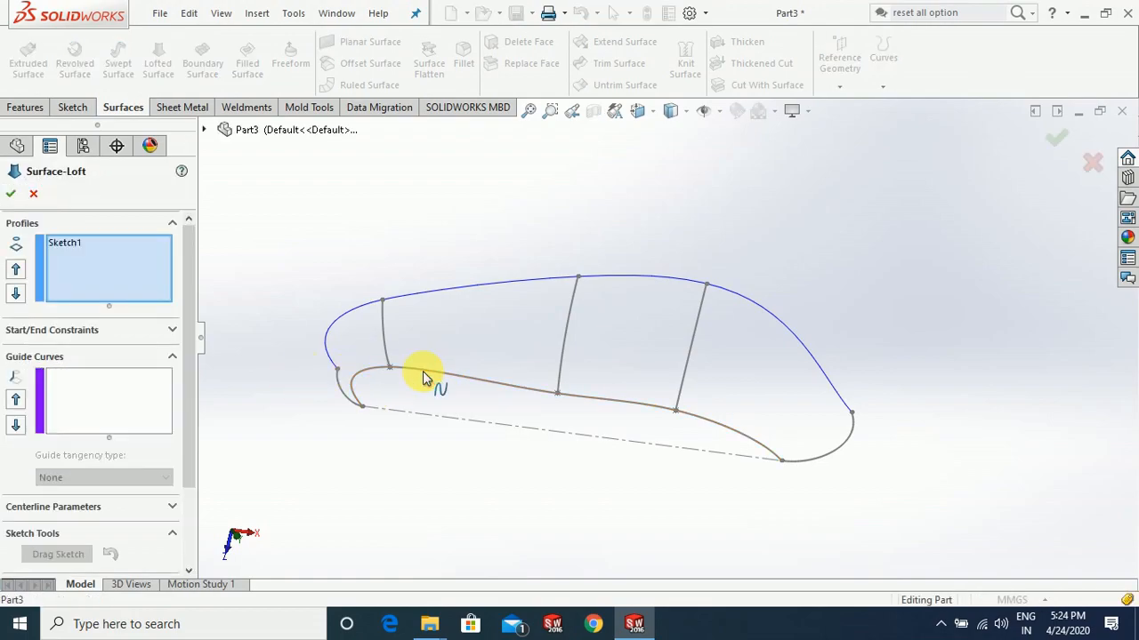
pyautogui.click(327, 340)
# Add the curved splines at both ends of the network to the surface loft as open-loop guide curves
pyautogui.moveTo(370, 445); pyautogui.dragTo(277, 461, button='middle')
pyautogui.click(138, 411)
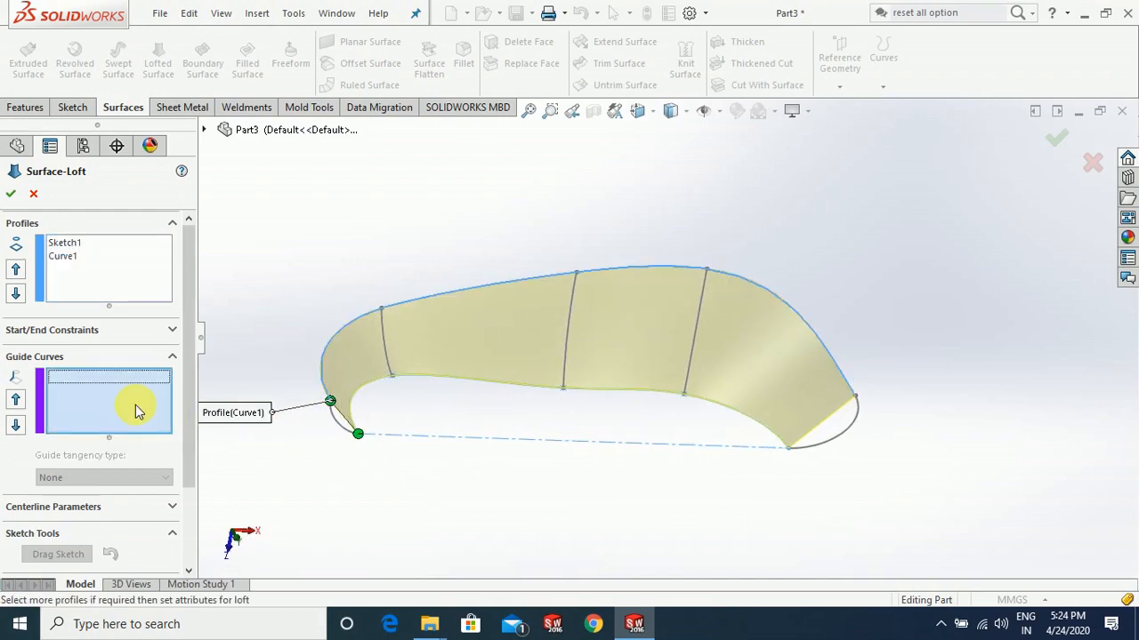
pyautogui.click(333, 427)
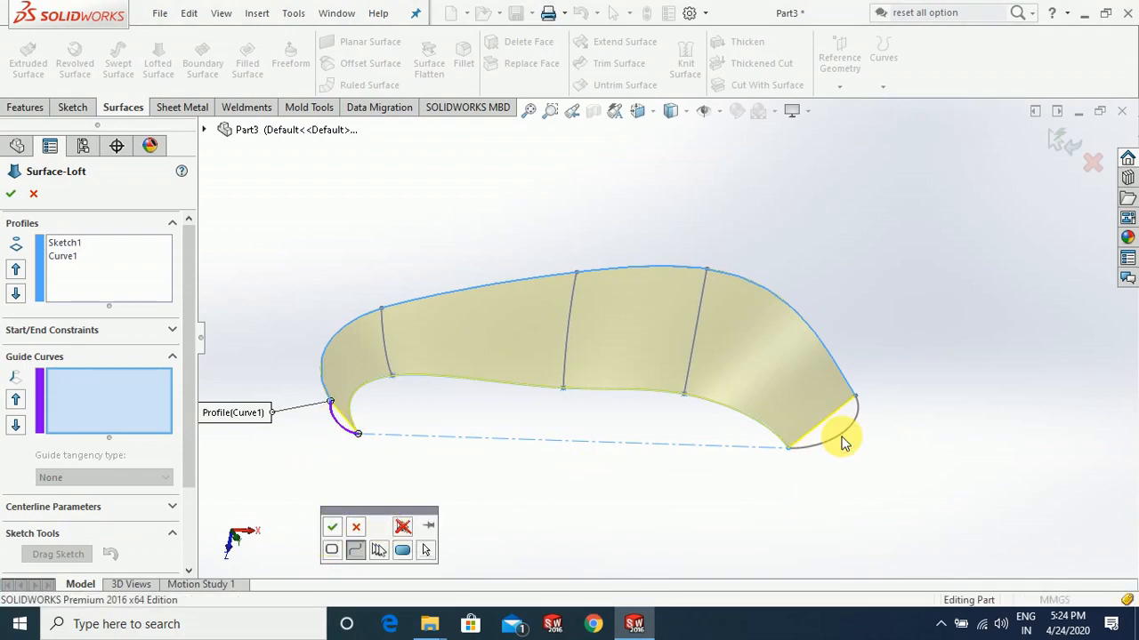
pyautogui.click(333, 531)
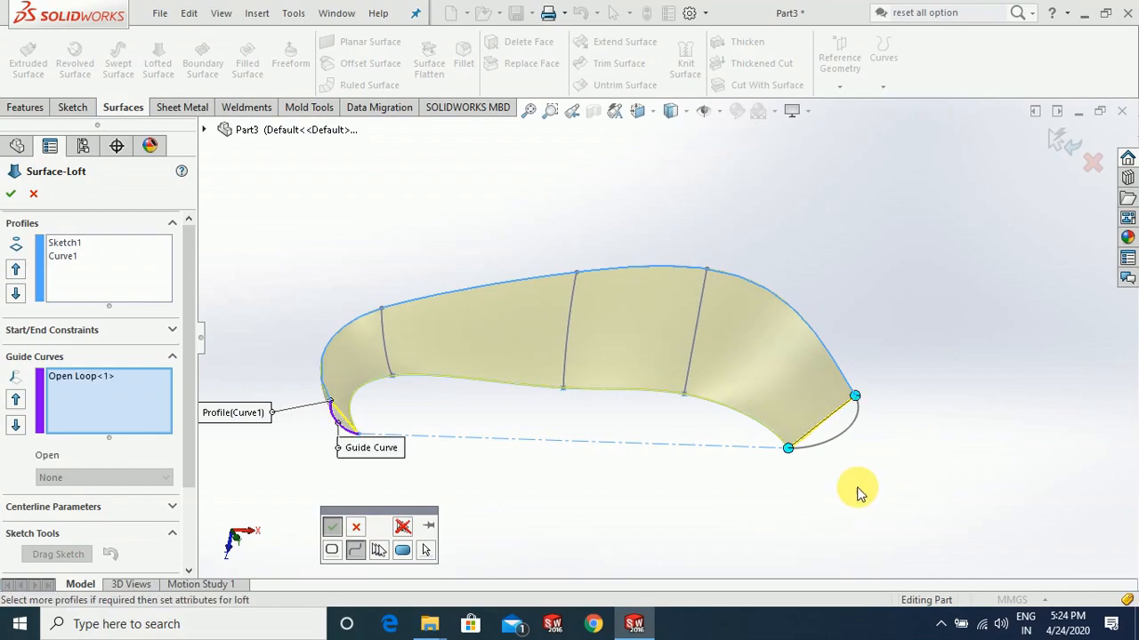
pyautogui.click(850, 431)
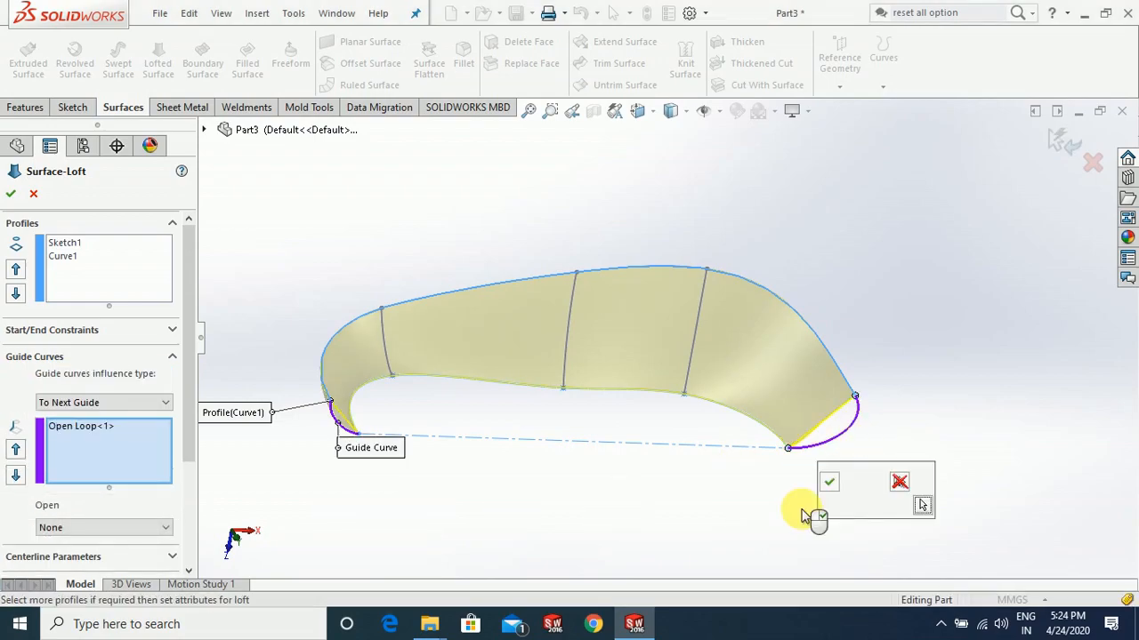
pyautogui.click(829, 495)
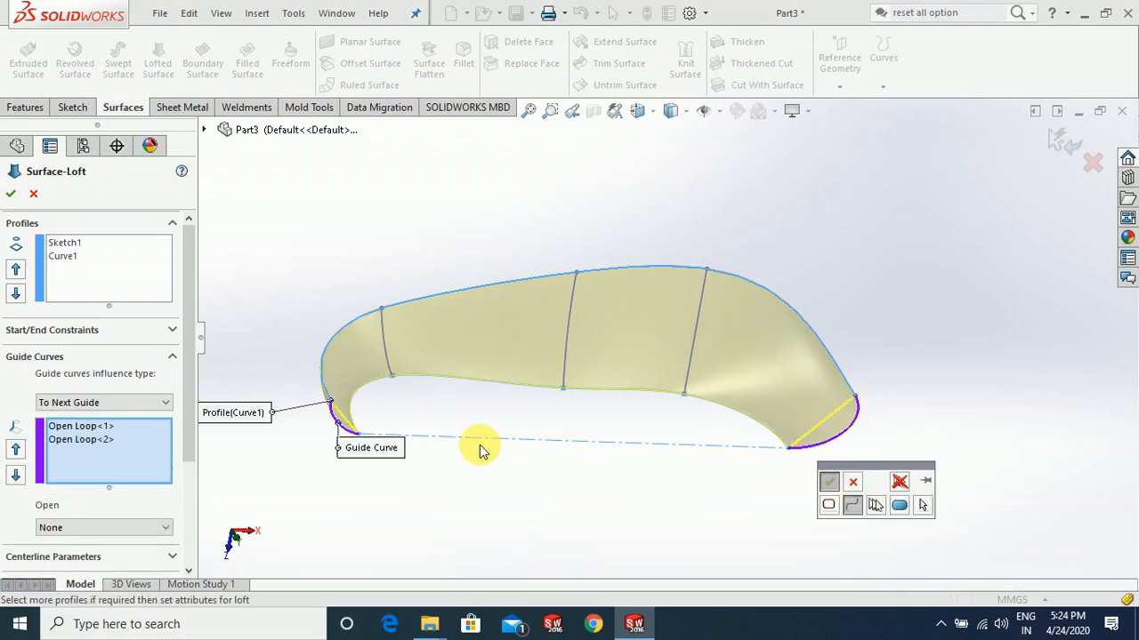
# Add the three cross-section splines Sketch6, Sketch5 and Sketch4 as guide curves and create the lofted surface
pyautogui.click(388, 360)
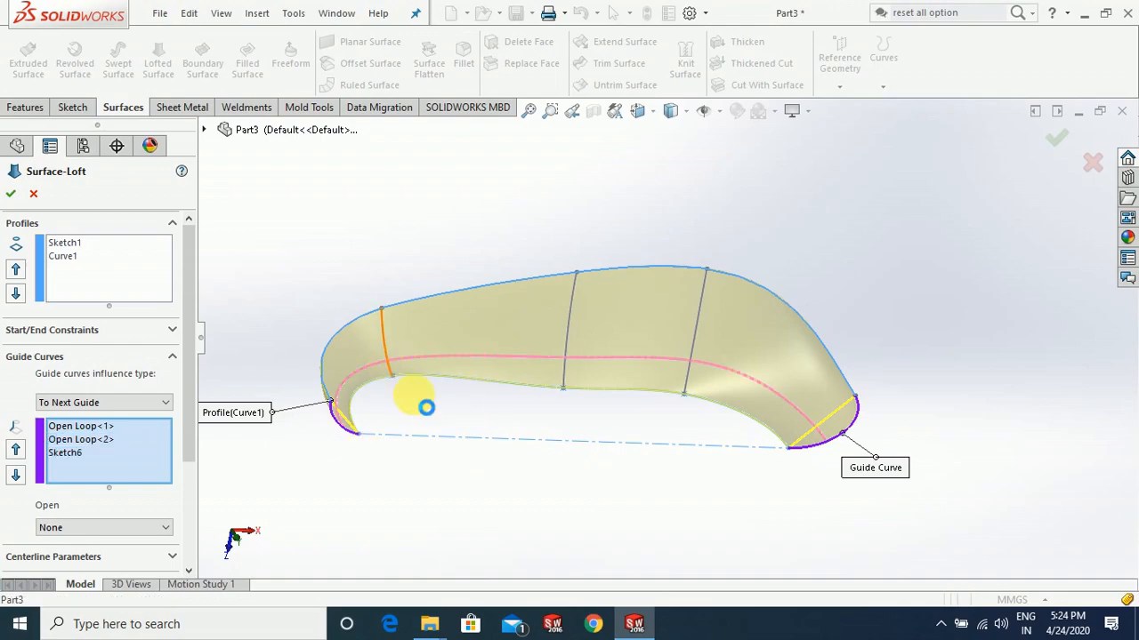
pyautogui.click(570, 326)
pyautogui.click(685, 374)
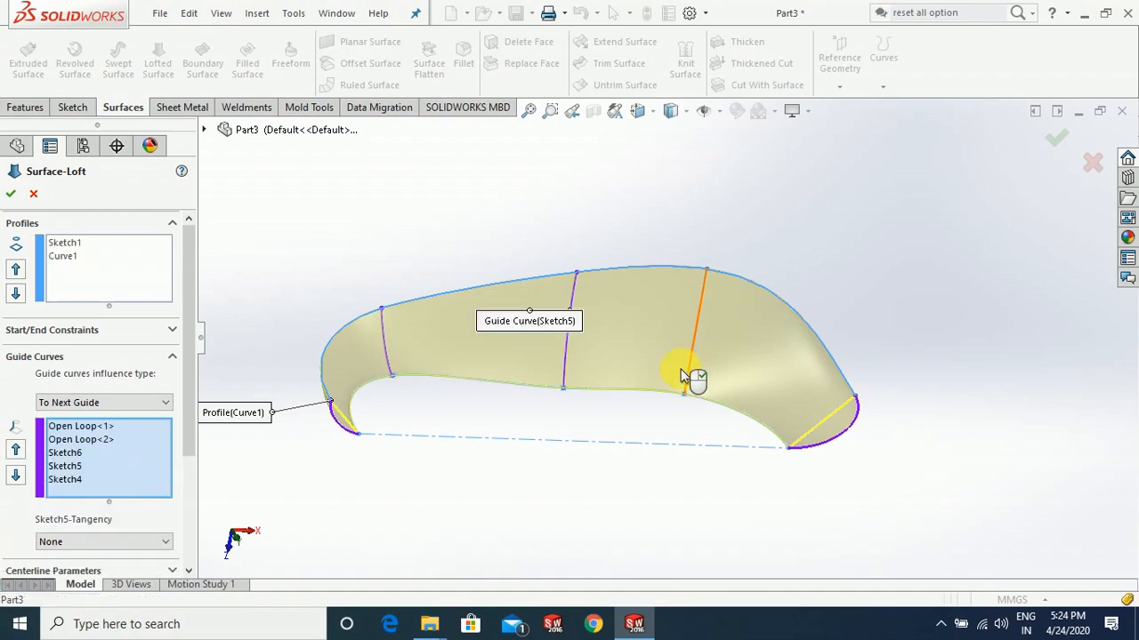
pyautogui.click(11, 196)
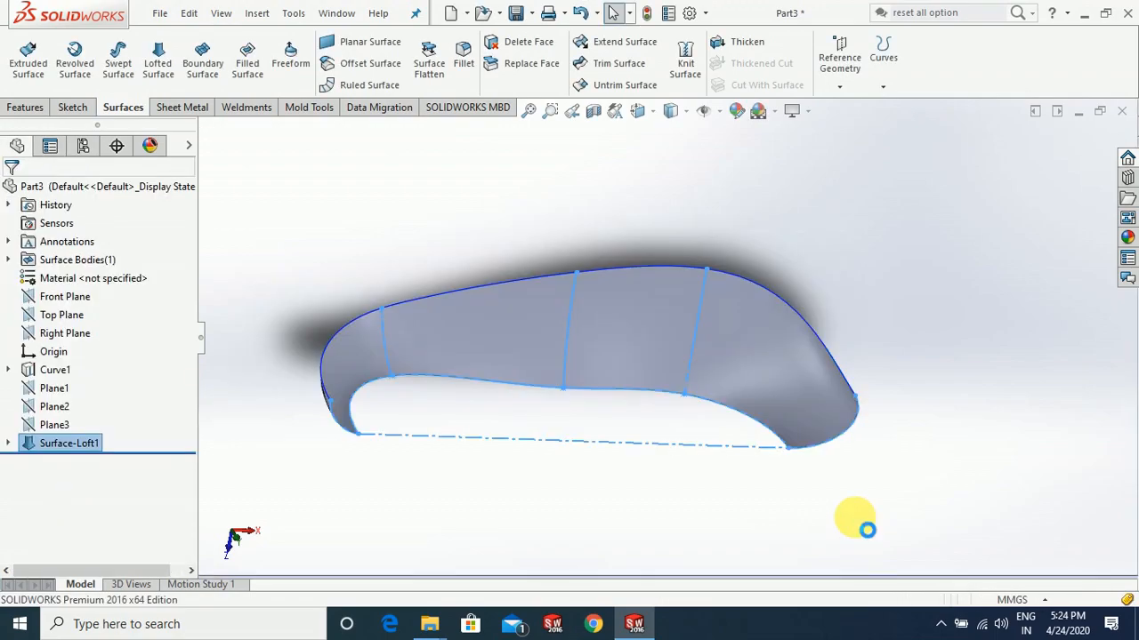
# Start a new sketch on the Top Plane
pyautogui.moveTo(757, 502); pyautogui.dragTo(840, 513, button='middle')
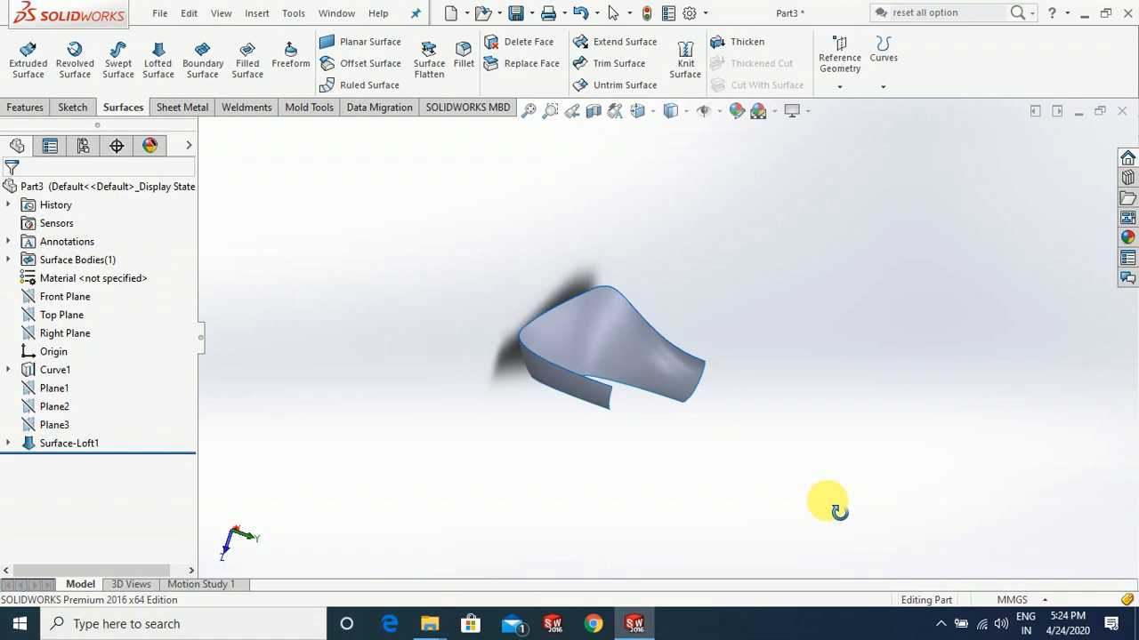
pyautogui.moveTo(837, 510); pyautogui.dragTo(813, 501, button='middle')
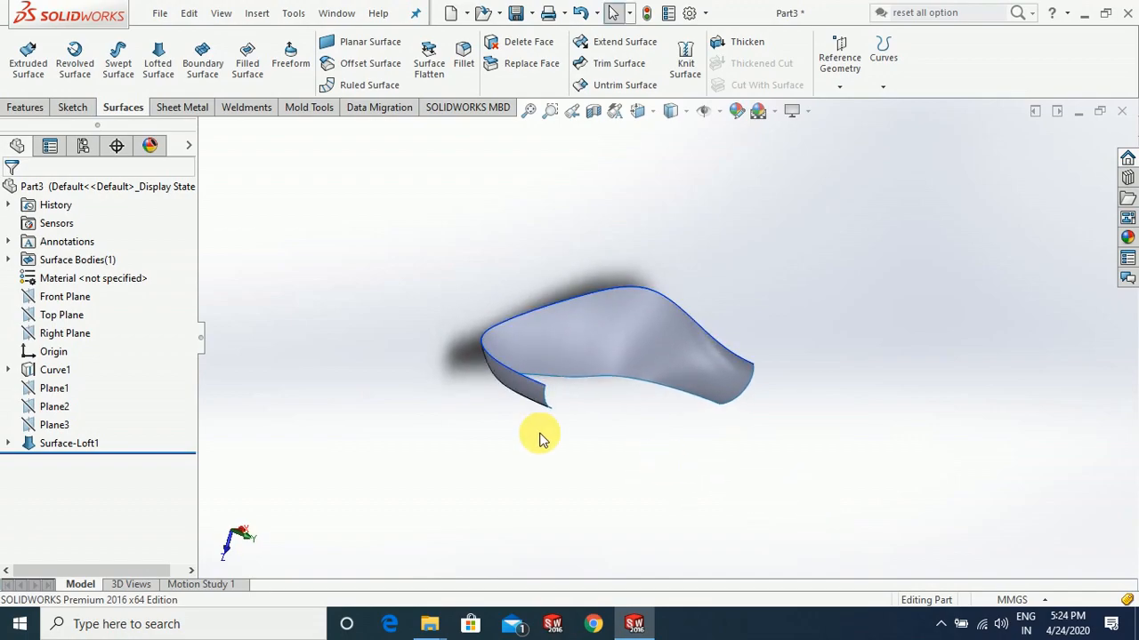
pyautogui.click(73, 298)
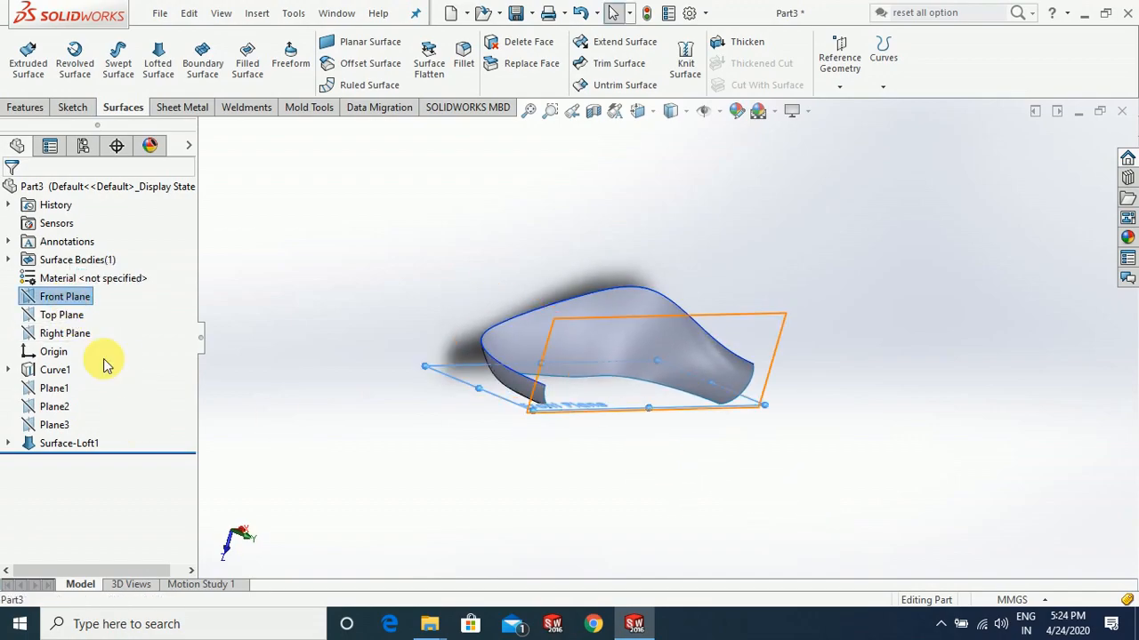
pyautogui.click(64, 315)
pyautogui.click(66, 293)
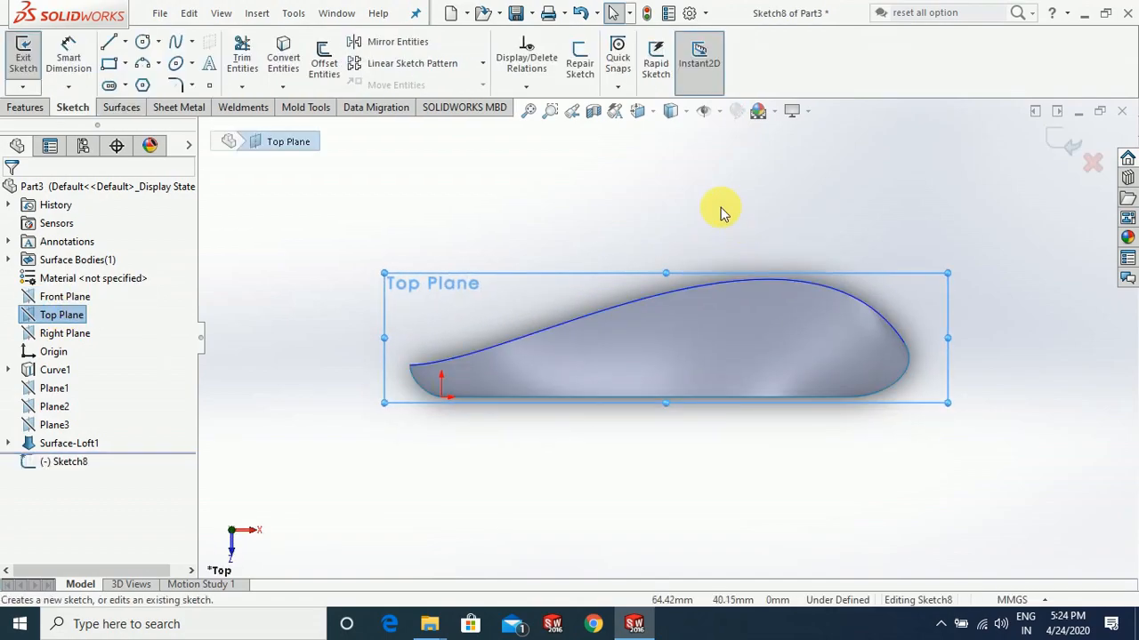
# Sketch a three-point spline from the surface's narrow end, arching outside its outer curve, to near the wide end
pyautogui.scroll(-1, 717, 210)
pyautogui.click(177, 42)
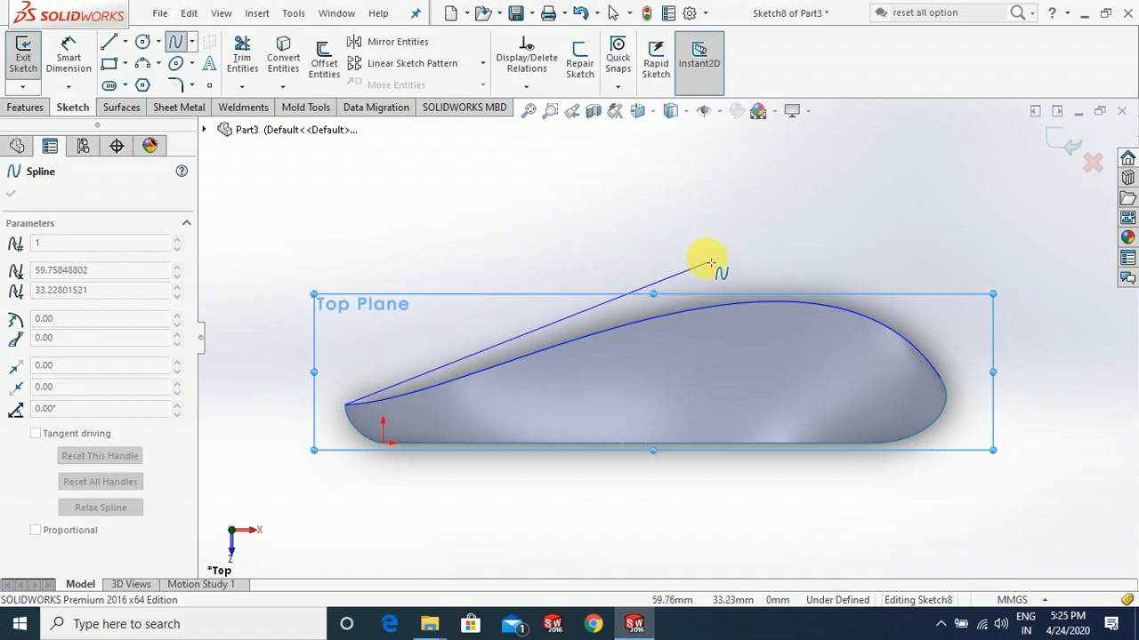
pyautogui.click(707, 257)
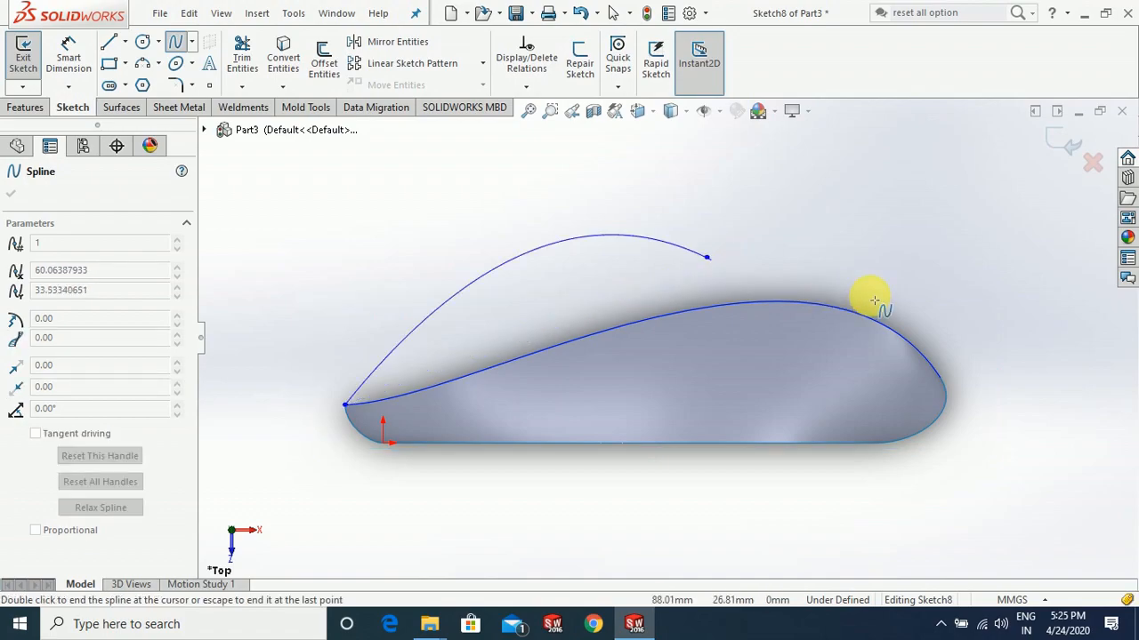
pyautogui.doubleClick(945, 367)
# Add a pierce relation between the spline's wide-end endpoint and the lofted surface's outer edge
pyautogui.moveTo(696, 391); pyautogui.dragTo(704, 357, button='middle')
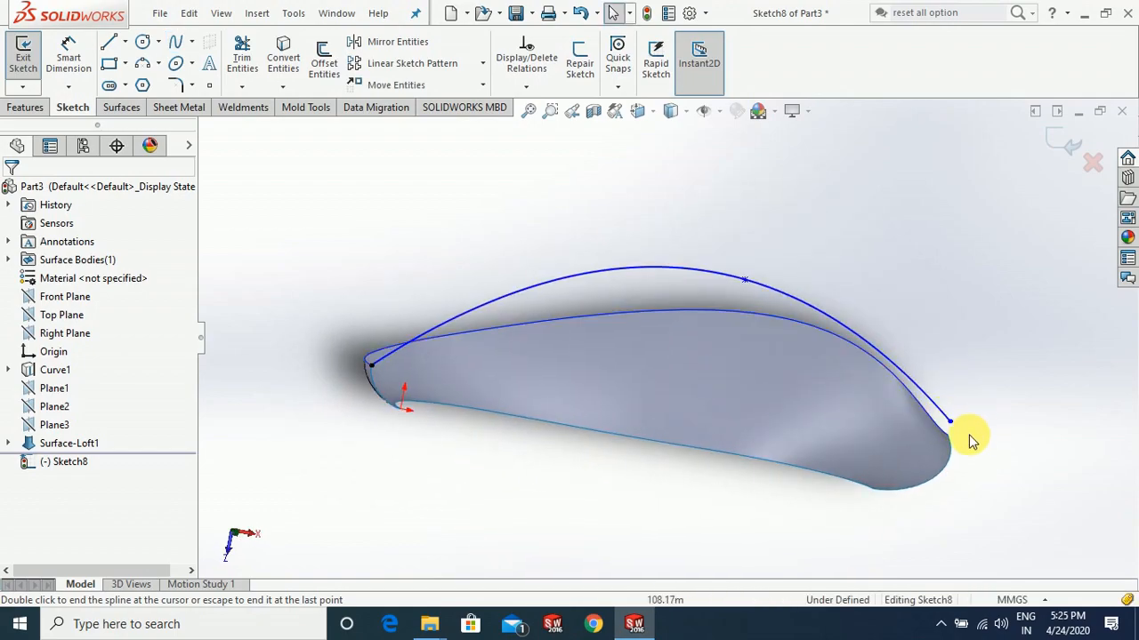
pyautogui.click(950, 421)
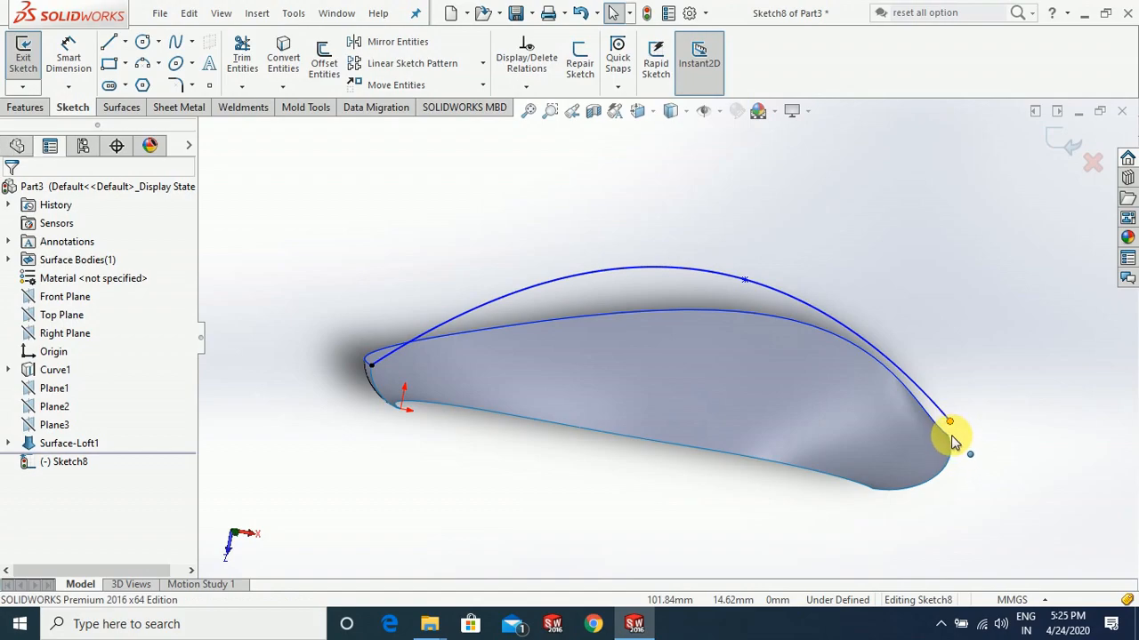
pyautogui.moveTo(1005, 432); pyautogui.dragTo(965, 492, button='middle')
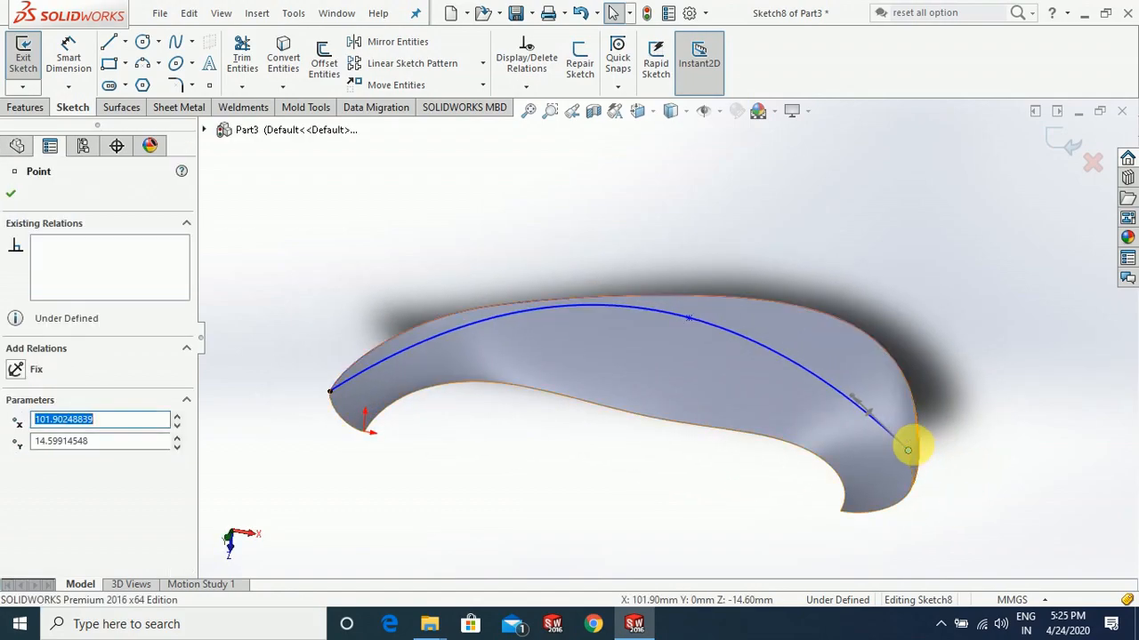
pyautogui.press('Escape')
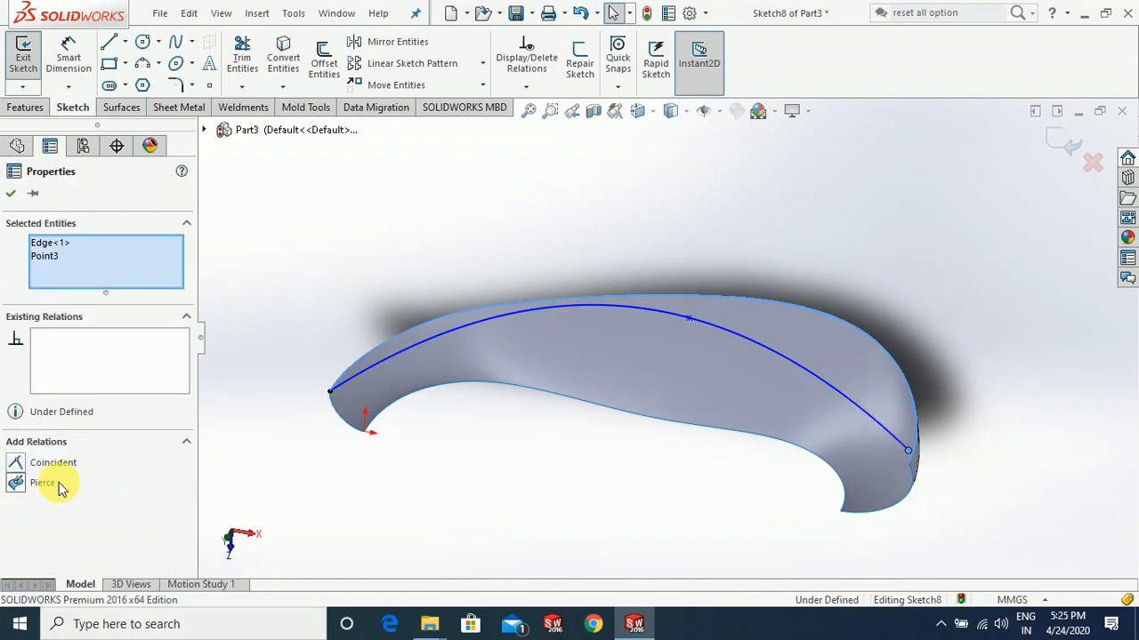
pyautogui.click(42, 483)
pyautogui.click(340, 521)
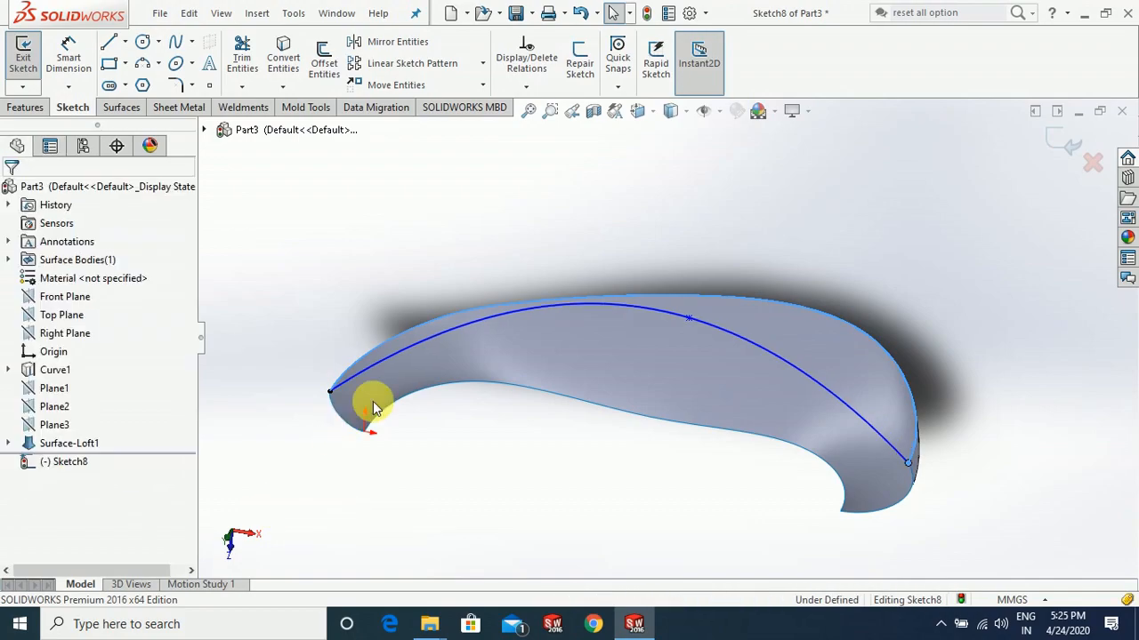
# Add a pierce relation between the spline's narrow-end endpoint and the surface's outer edge
pyautogui.scroll(-3, 390, 405)
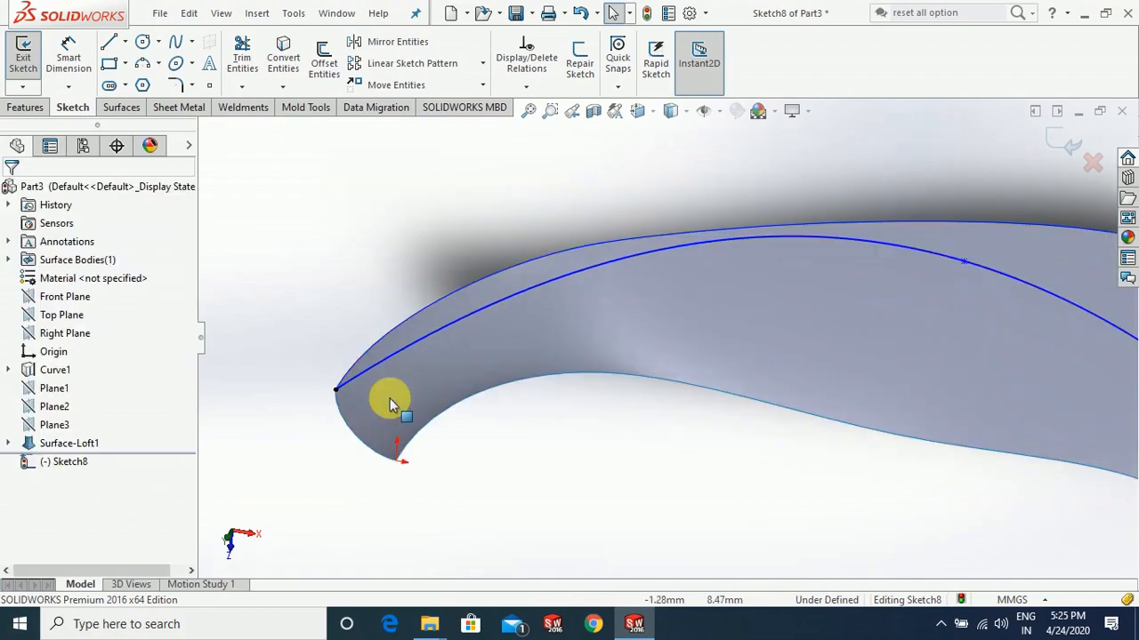
pyautogui.click(340, 382)
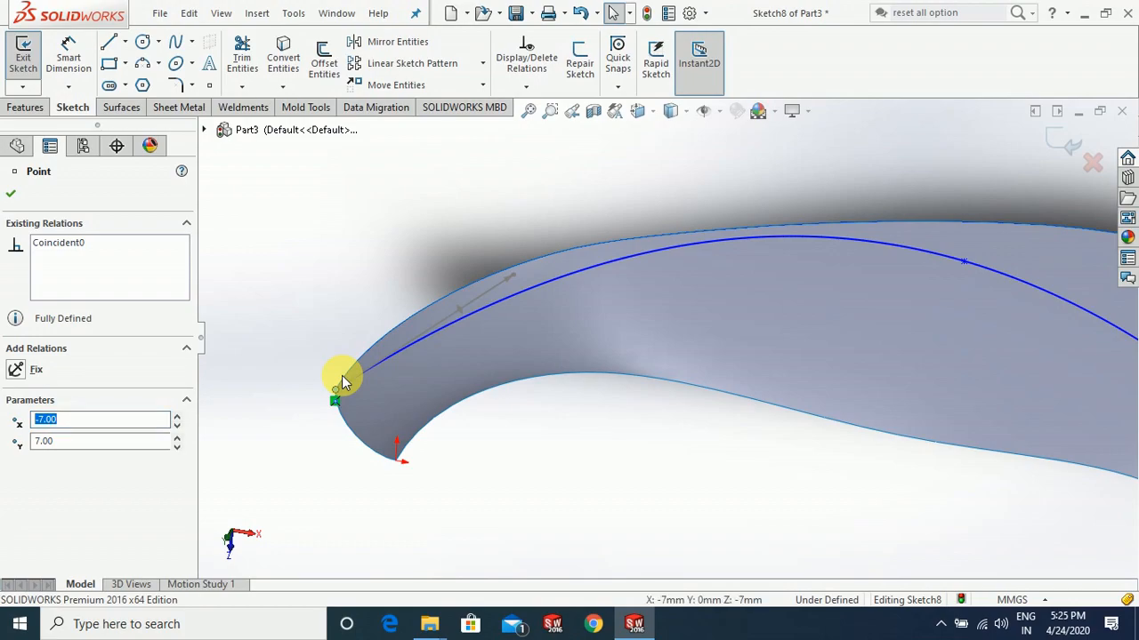
pyautogui.click(280, 411)
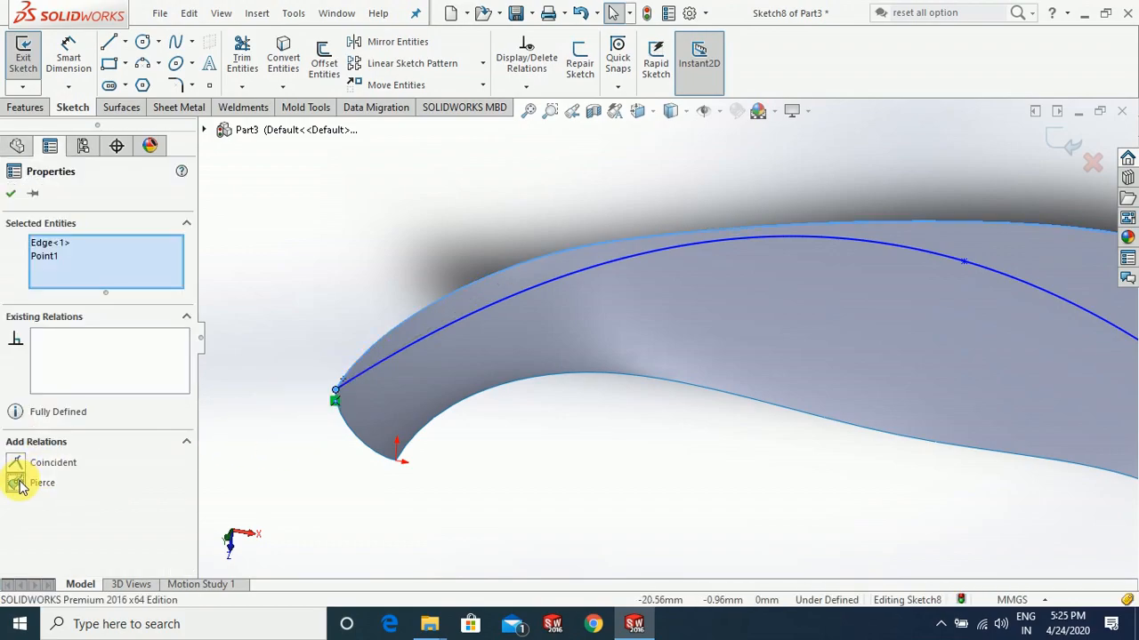
pyautogui.click(19, 485)
pyautogui.click(278, 481)
# Move the spline's middle point closer to the surface, to about X 63 mm and Y 29 mm
pyautogui.moveTo(453, 509)
pyautogui.mouseDown(button='middle')
pyautogui.moveTo(483, 506)
pyautogui.moveTo(501, 531)
pyautogui.moveTo(480, 525)
pyautogui.mouseUp(button='middle')
pyautogui.hotkey('ctrl', '5')
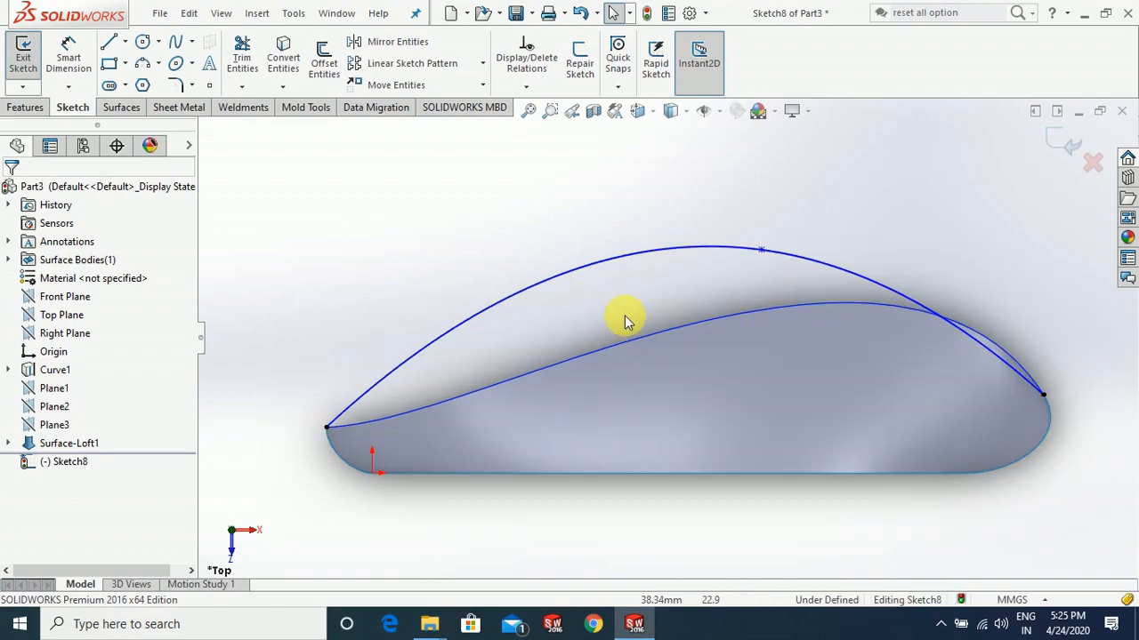
pyautogui.moveTo(546, 313)
pyautogui.mouseDown(button='middle')
pyautogui.moveTo(567, 359)
pyautogui.moveTo(570, 320)
pyautogui.moveTo(559, 316)
pyautogui.mouseUp(button='middle')
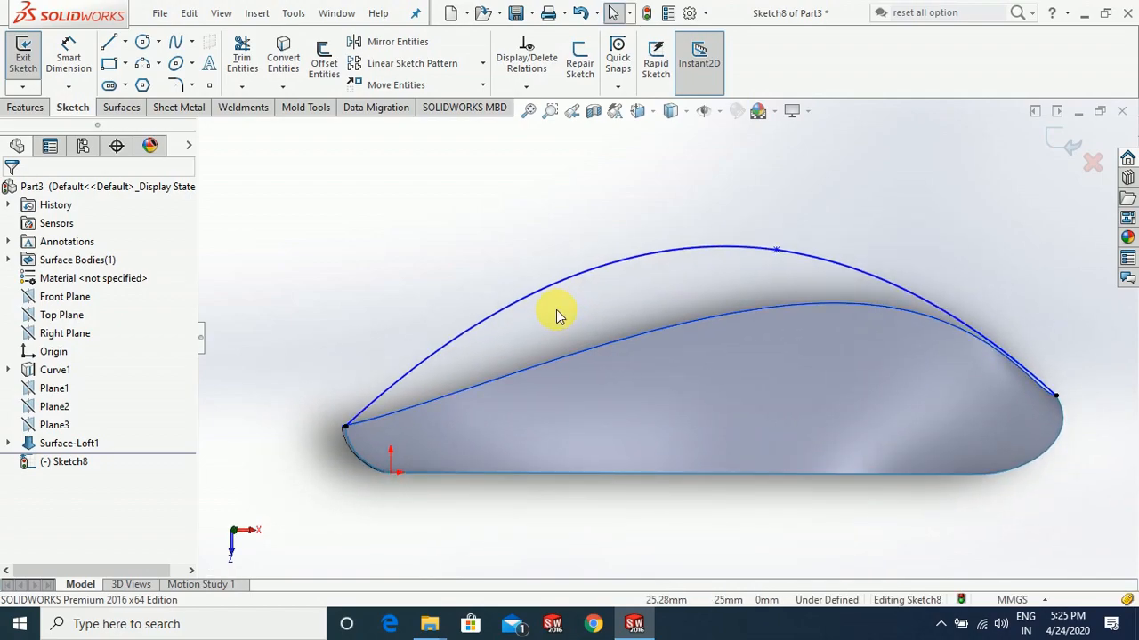
pyautogui.hotkey('ctrl', '5')
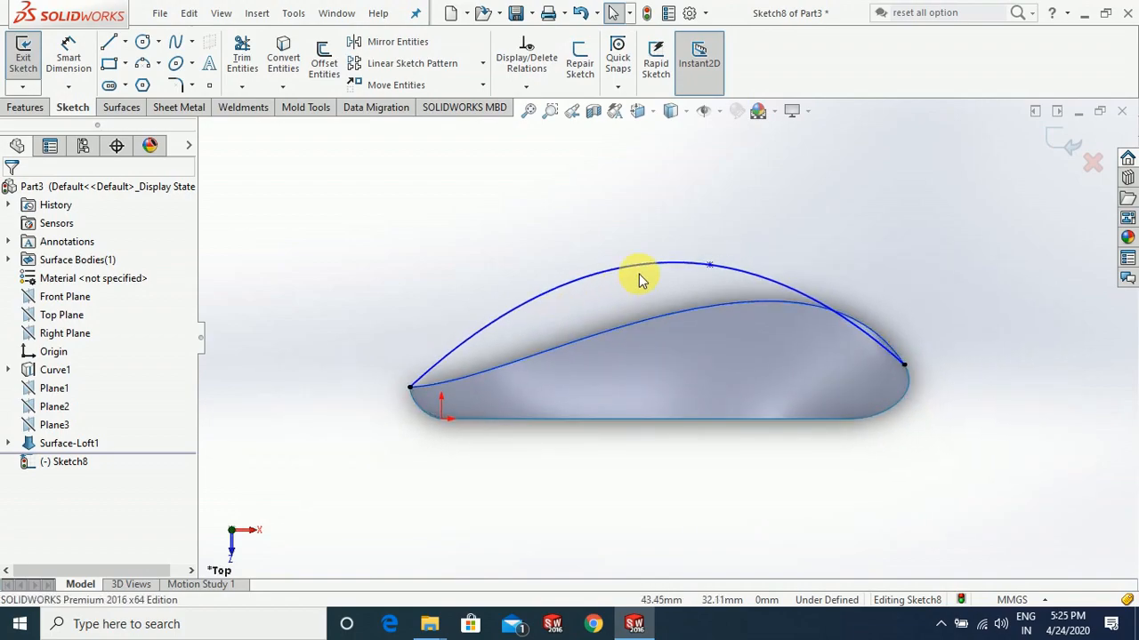
pyautogui.moveTo(745, 267); pyautogui.dragTo(771, 300)
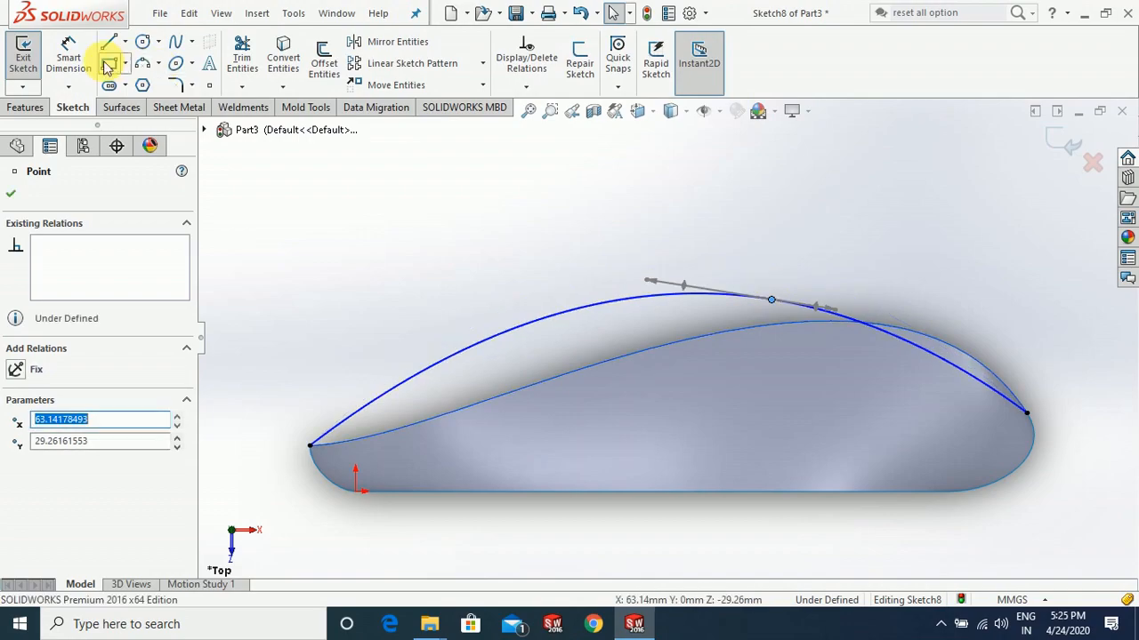
# Dimension the spline's middle point 30 mm from the surface's straight edge
pyautogui.click(87, 60)
pyautogui.click(771, 301)
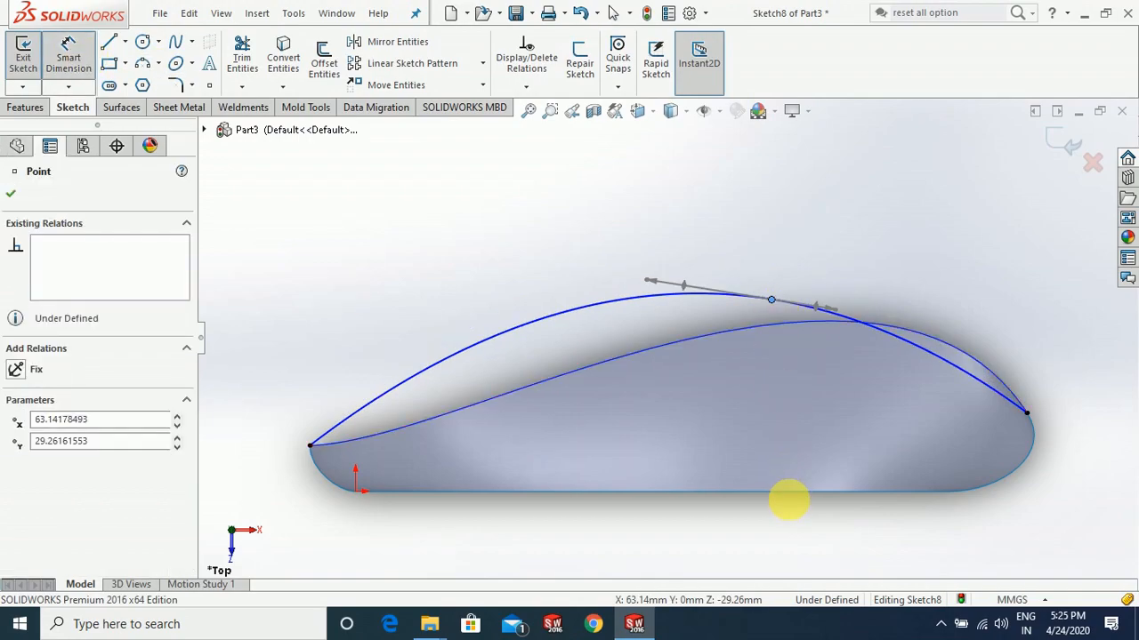
pyautogui.click(786, 492)
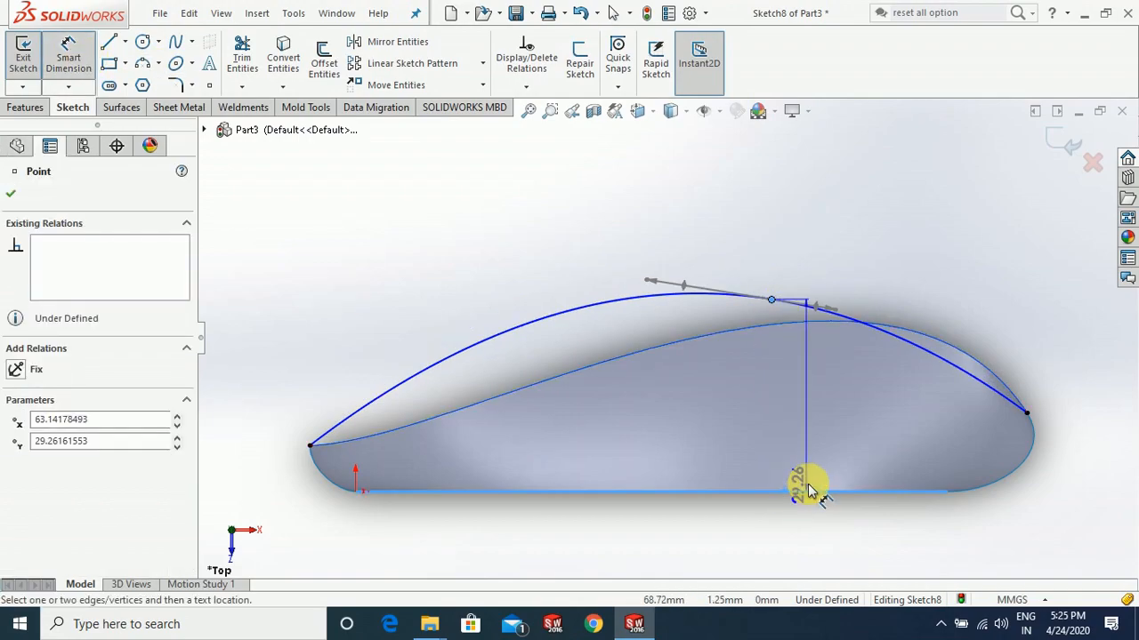
pyautogui.click(1101, 553)
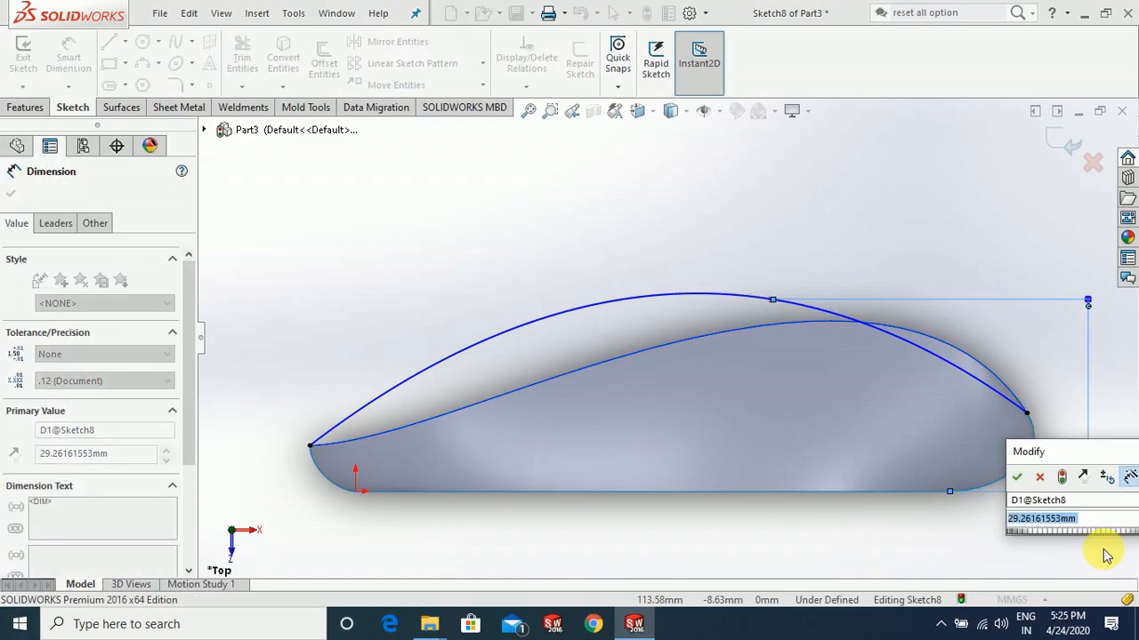
pyautogui.write('30')
pyautogui.press('Return')
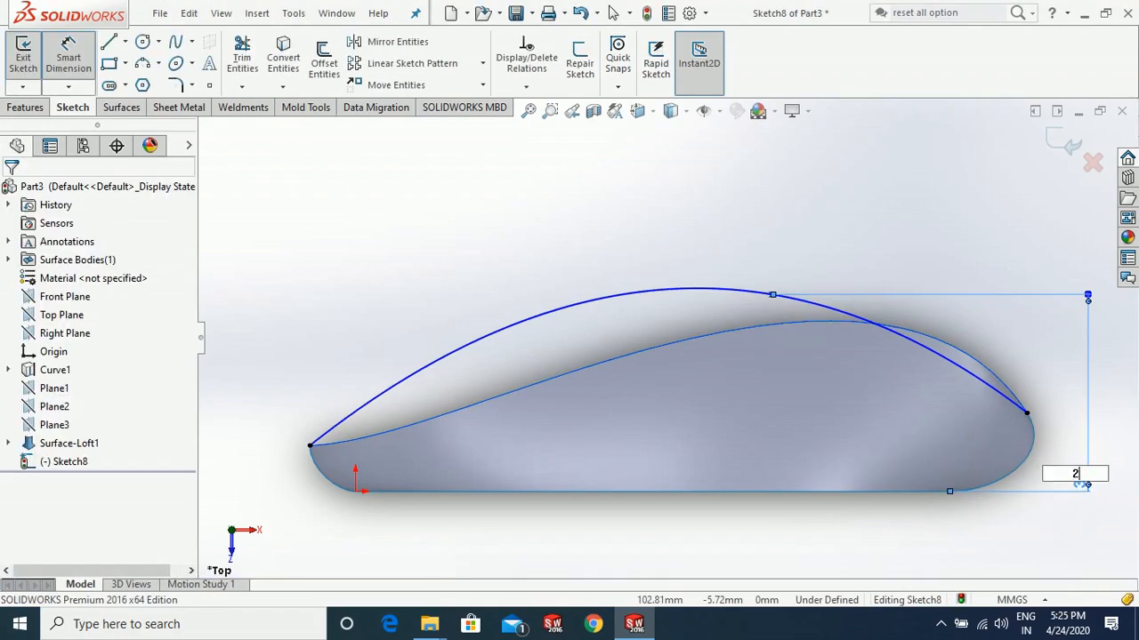
# Fine-tune the distance between the spline's middle point and the straight edge to 27 mm
pyautogui.write('5')
pyautogui.press('Return')
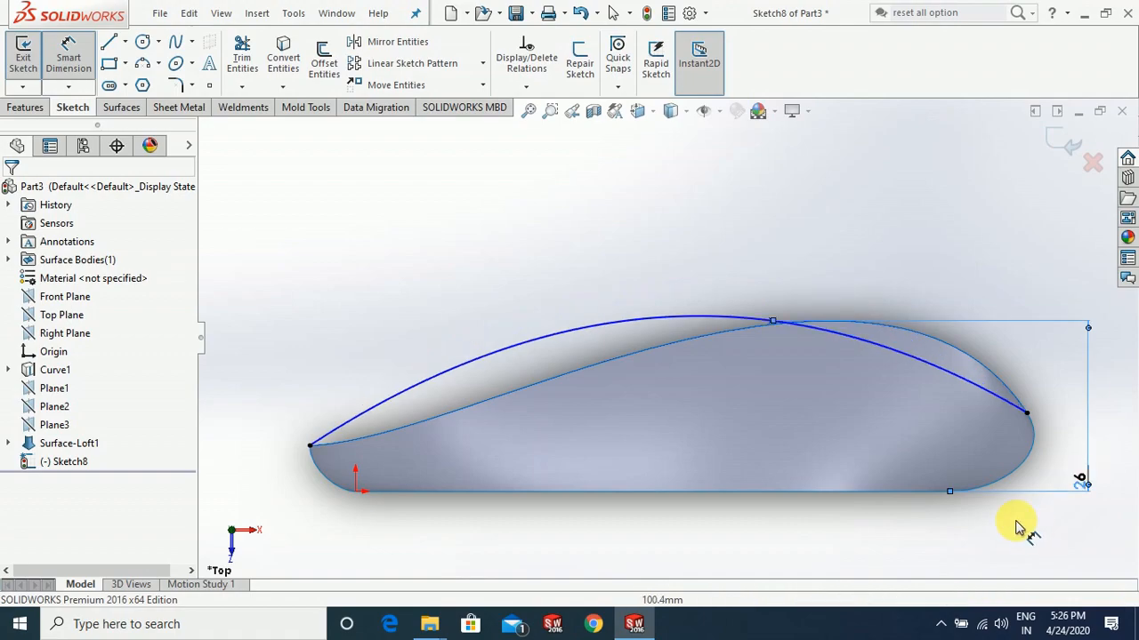
pyautogui.click(1079, 489)
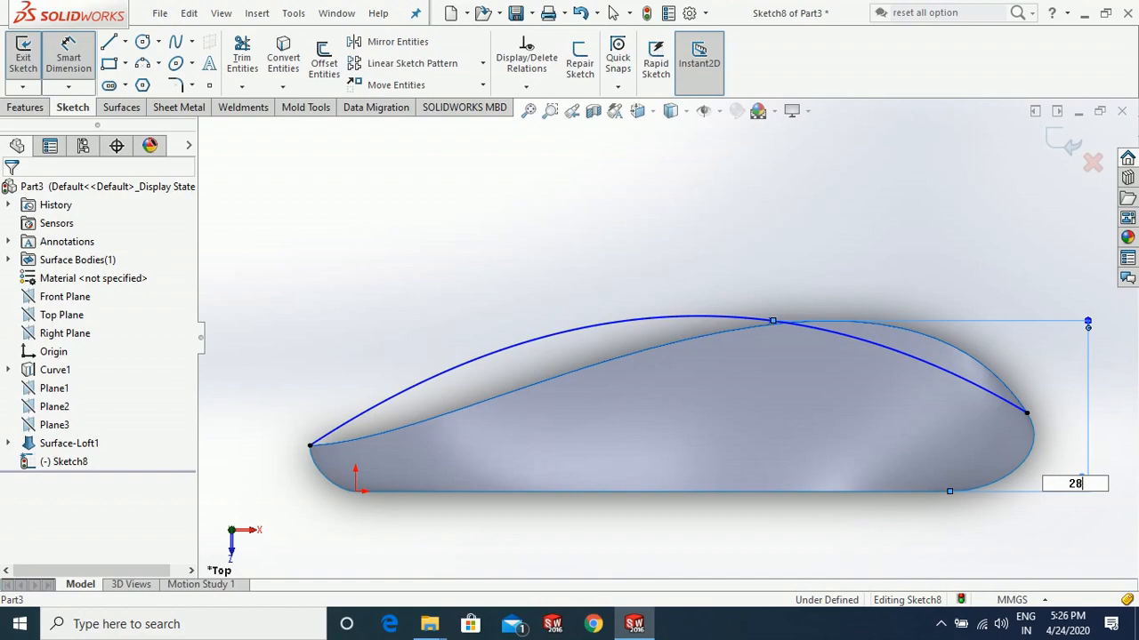
pyautogui.press('Return')
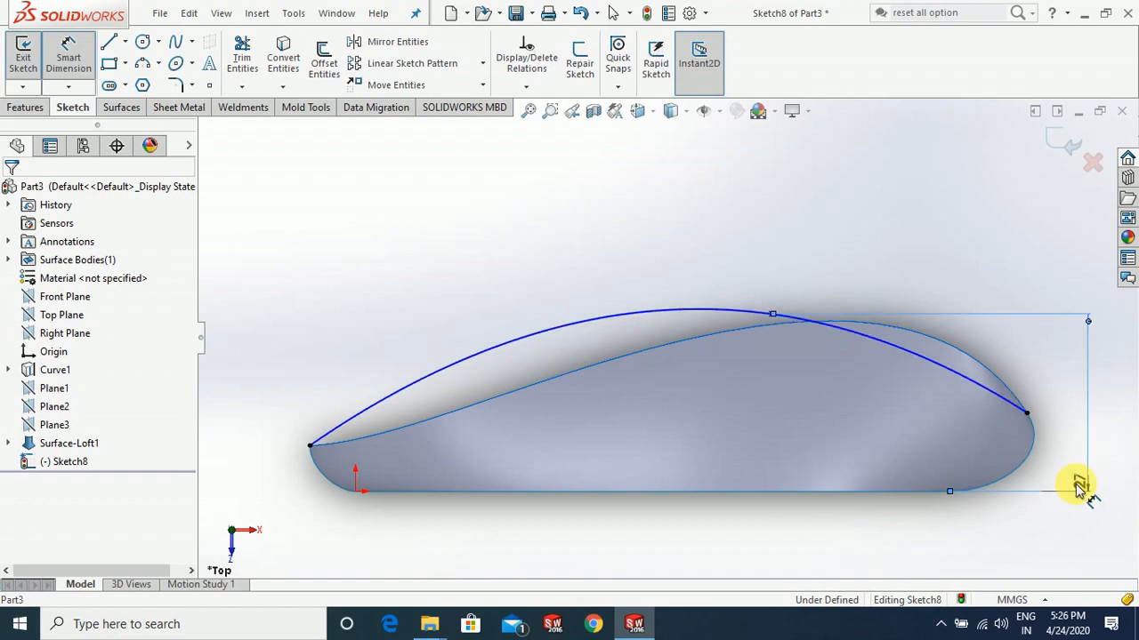
pyautogui.press('Escape')
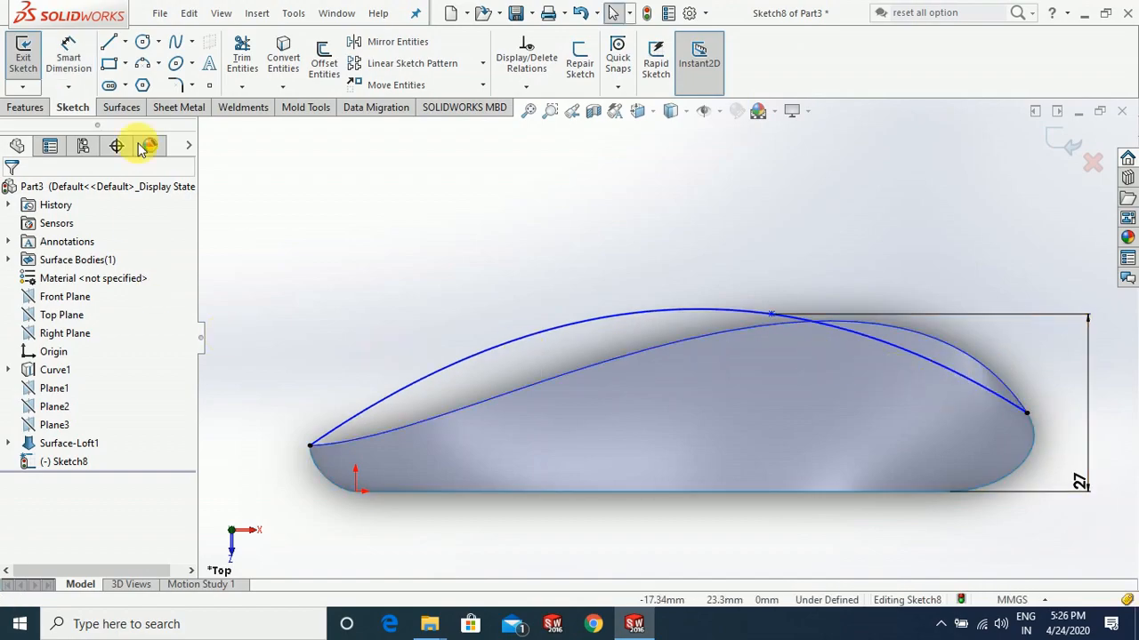
# Dimension the spline's middle point 60 mm horizontally from the origin
pyautogui.click(69, 50)
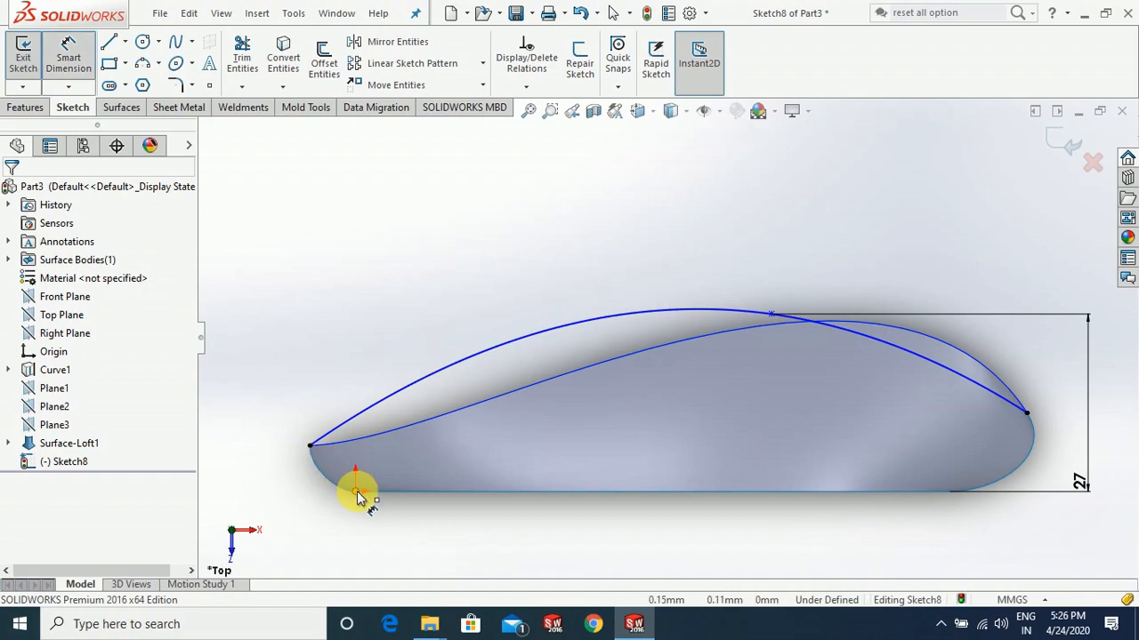
pyautogui.click(770, 314)
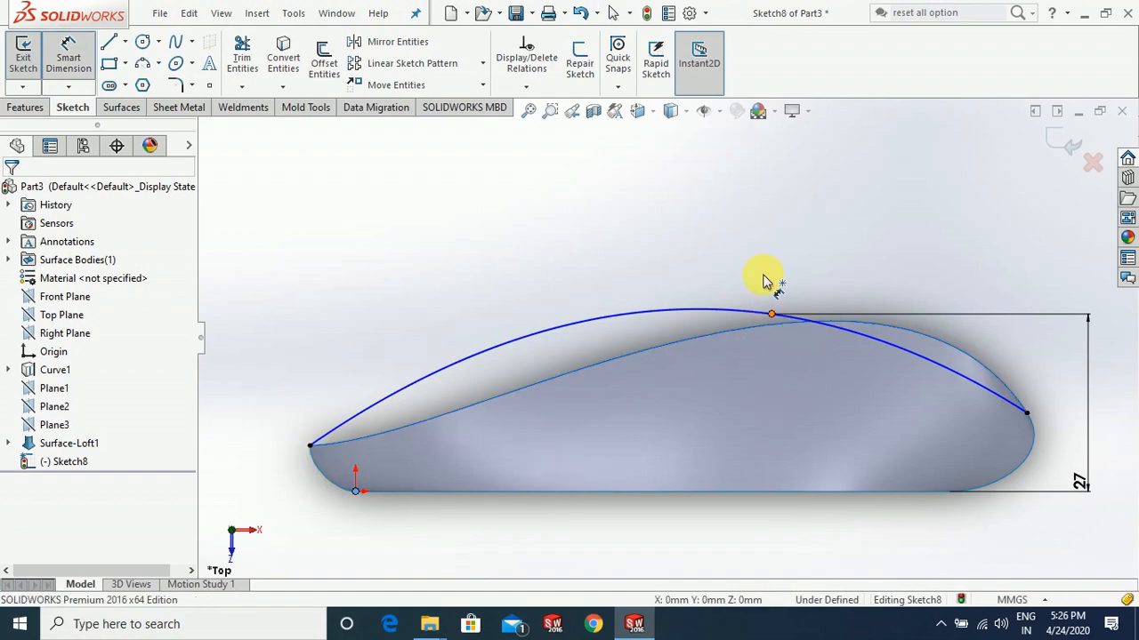
pyautogui.click(699, 240)
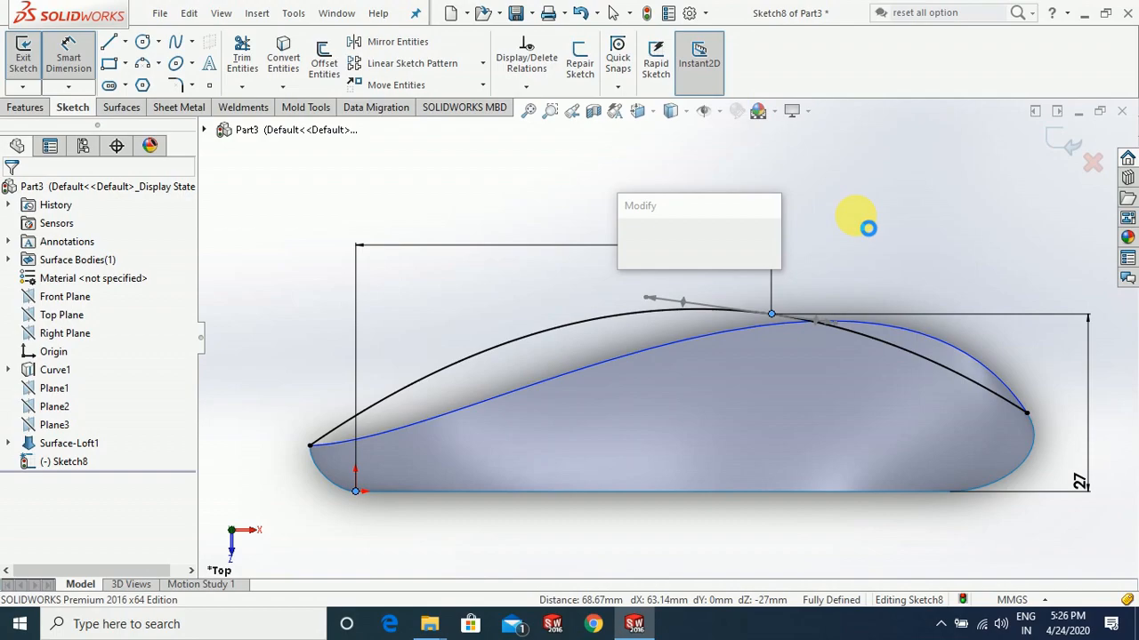
pyautogui.write('60')
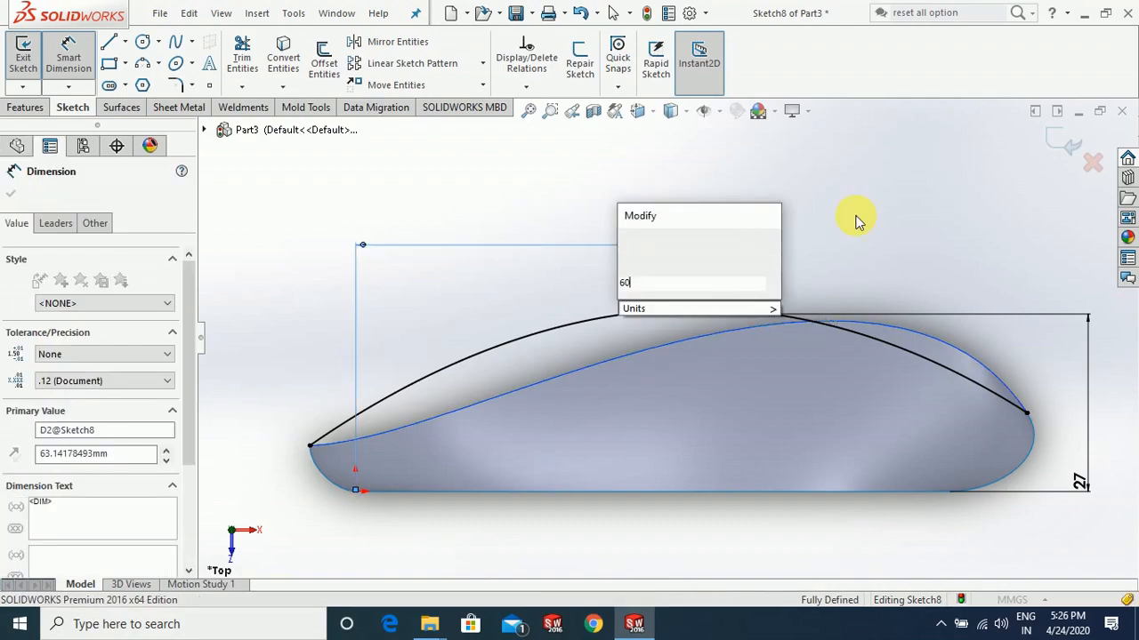
pyautogui.press('Escape')
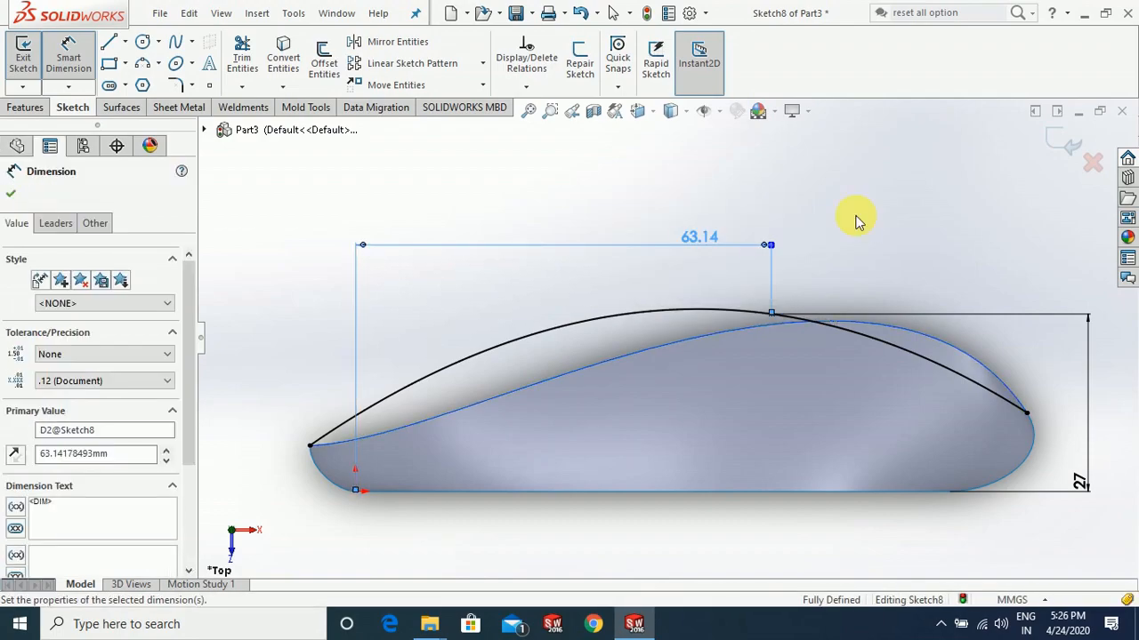
pyautogui.press('Escape')
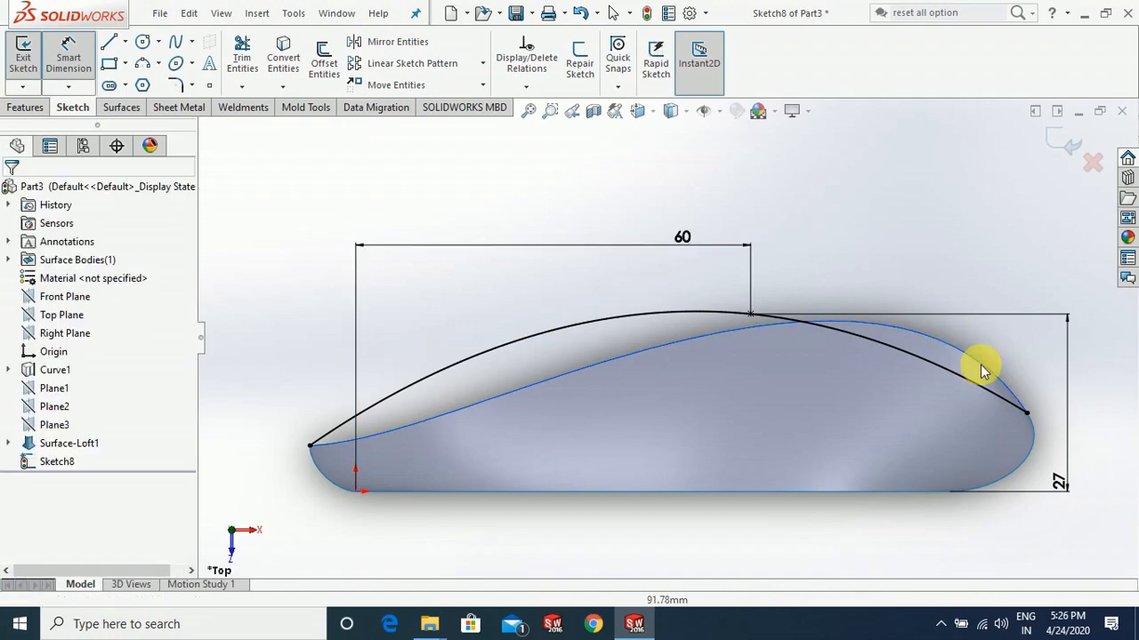
# Reshape the spline with the tangent handle at its wide end so it closely follows the surface's outer curve
pyautogui.click(825, 355)
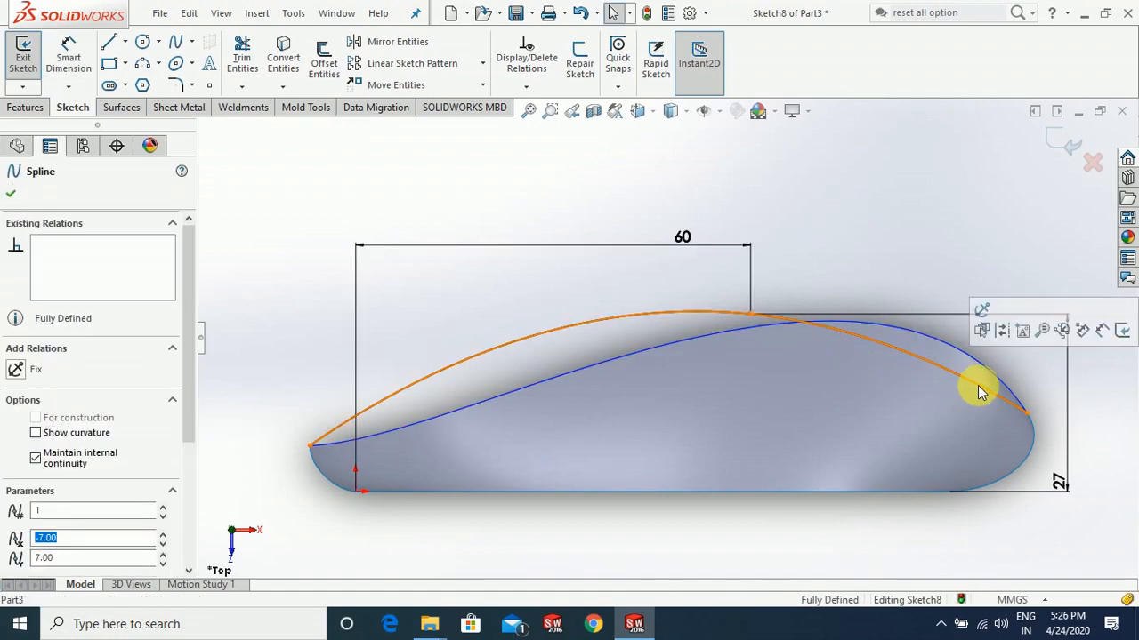
pyautogui.moveTo(953, 376); pyautogui.dragTo(971, 338)
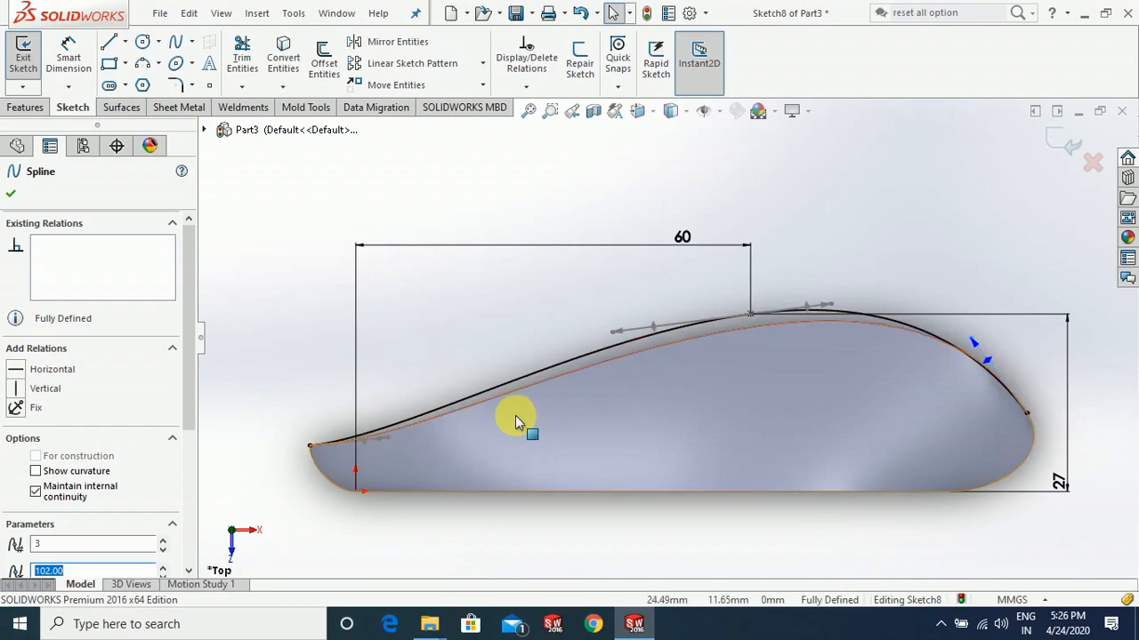
pyautogui.scroll(-3, 507, 415)
pyautogui.scroll(2, 482, 418)
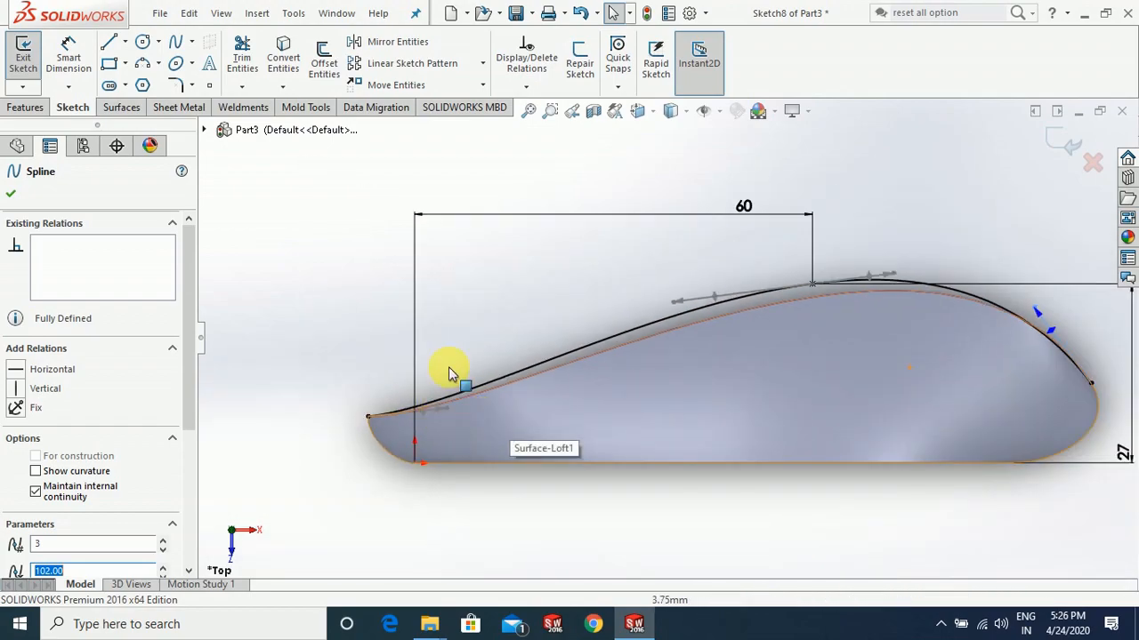
pyautogui.scroll(-2, 491, 385)
pyautogui.scroll(1, 711, 377)
pyautogui.scroll(2, 945, 297)
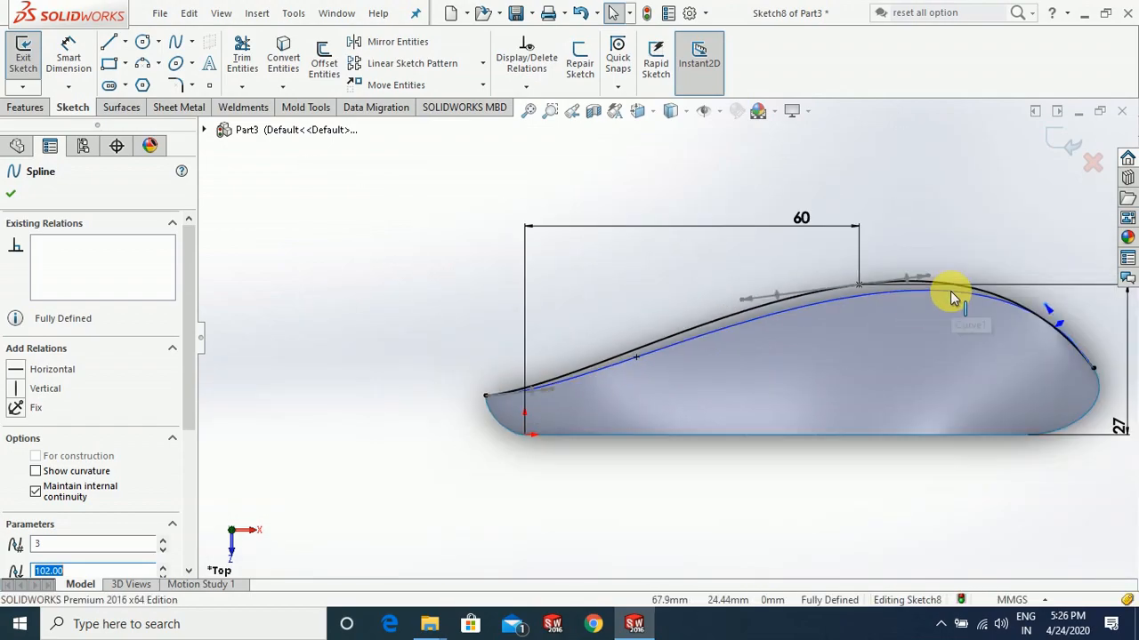
pyautogui.scroll(-1, 973, 265)
# Exit the Top Plane sketch and check the new spline against the lofted surface in a tilted view
pyautogui.click(1063, 150)
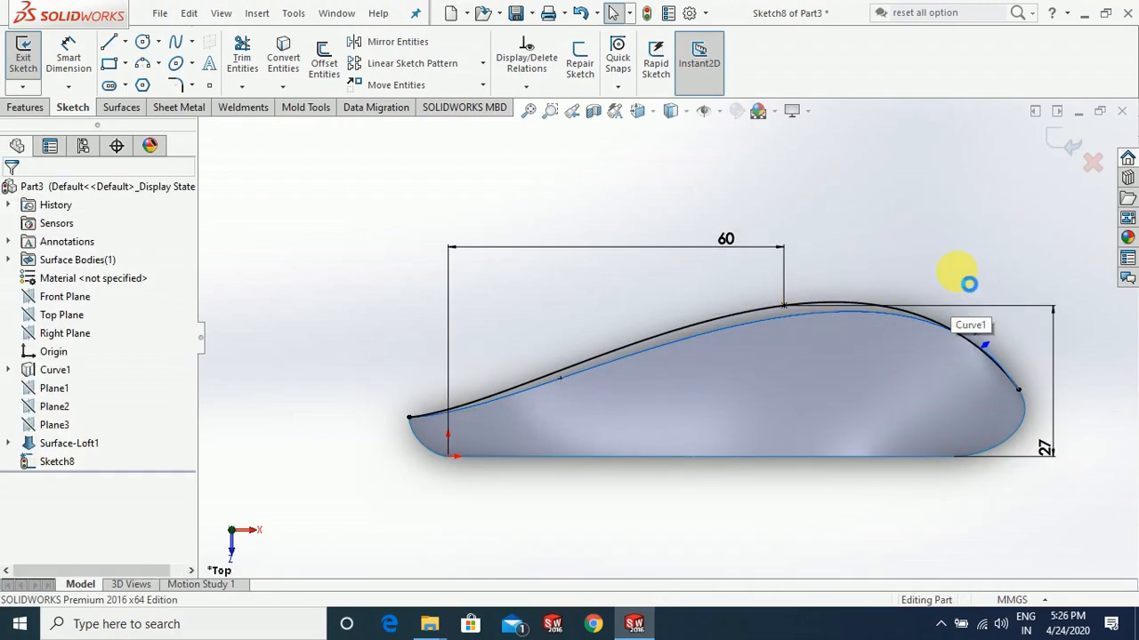
pyautogui.moveTo(844, 241)
pyautogui.mouseDown(button='middle')
pyautogui.moveTo(854, 322)
pyautogui.moveTo(851, 229)
pyautogui.moveTo(818, 257)
pyautogui.mouseUp(button='middle')
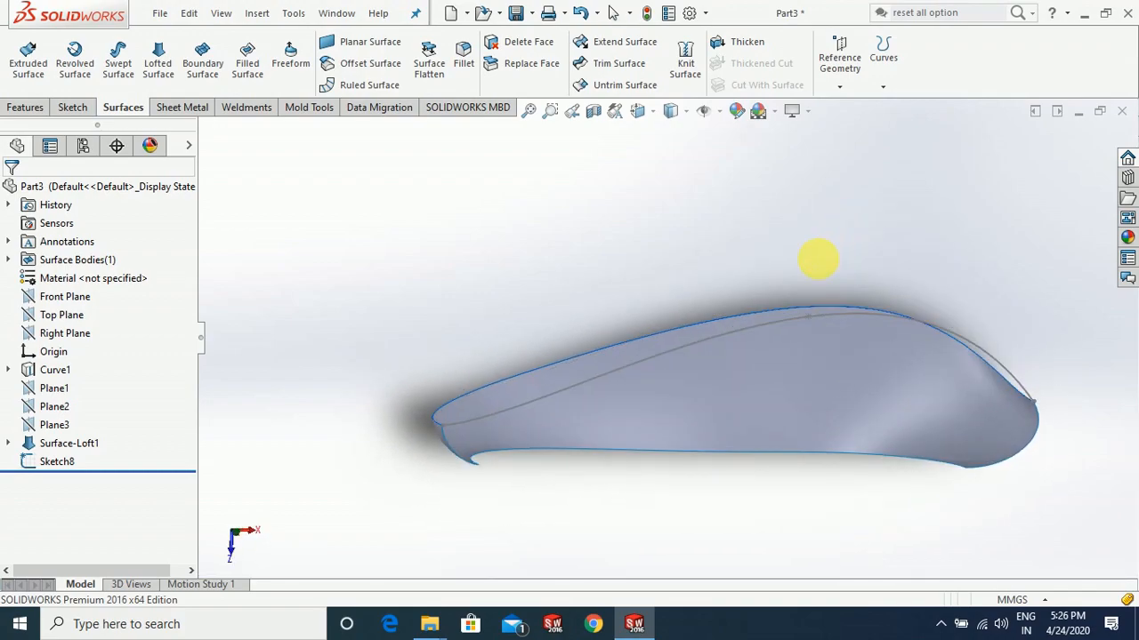
pyautogui.click(33, 468)
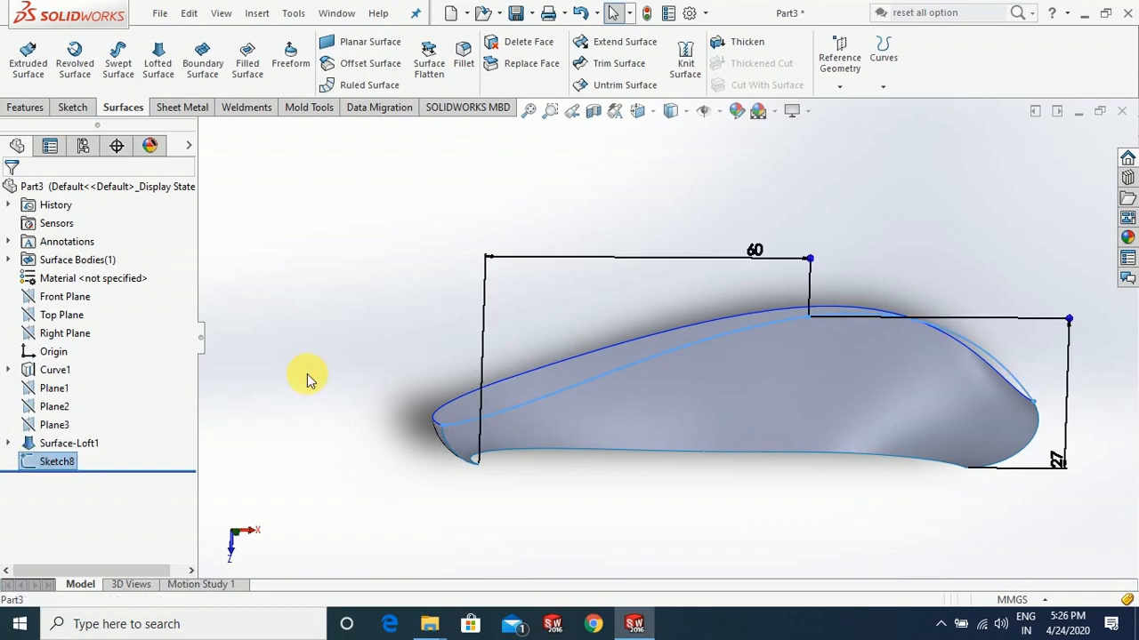
pyautogui.click(323, 423)
pyautogui.moveTo(324, 423); pyautogui.dragTo(338, 466, button='middle')
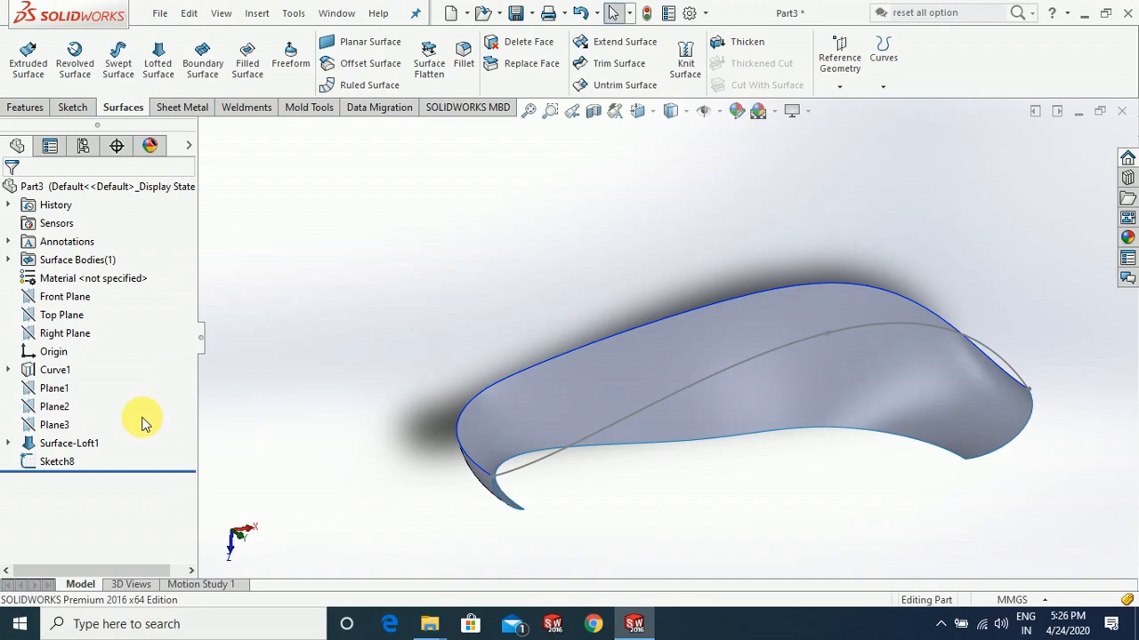
# Create a reference plane offset 15 mm from the Top Plane with the offset direction flipped
pyautogui.click(840, 87)
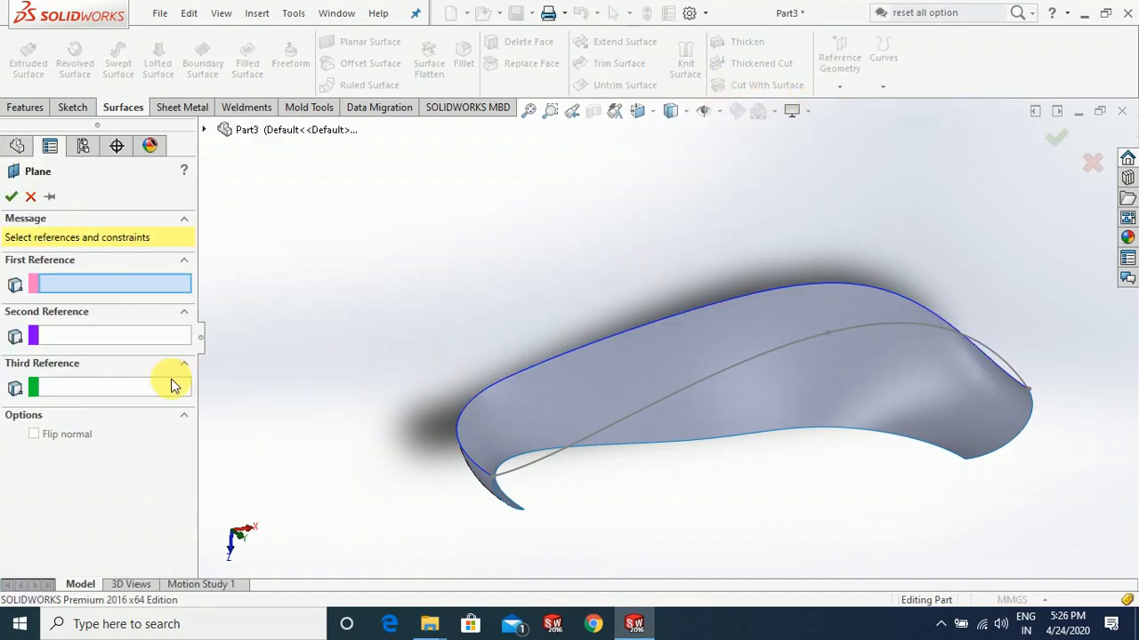
pyautogui.click(204, 130)
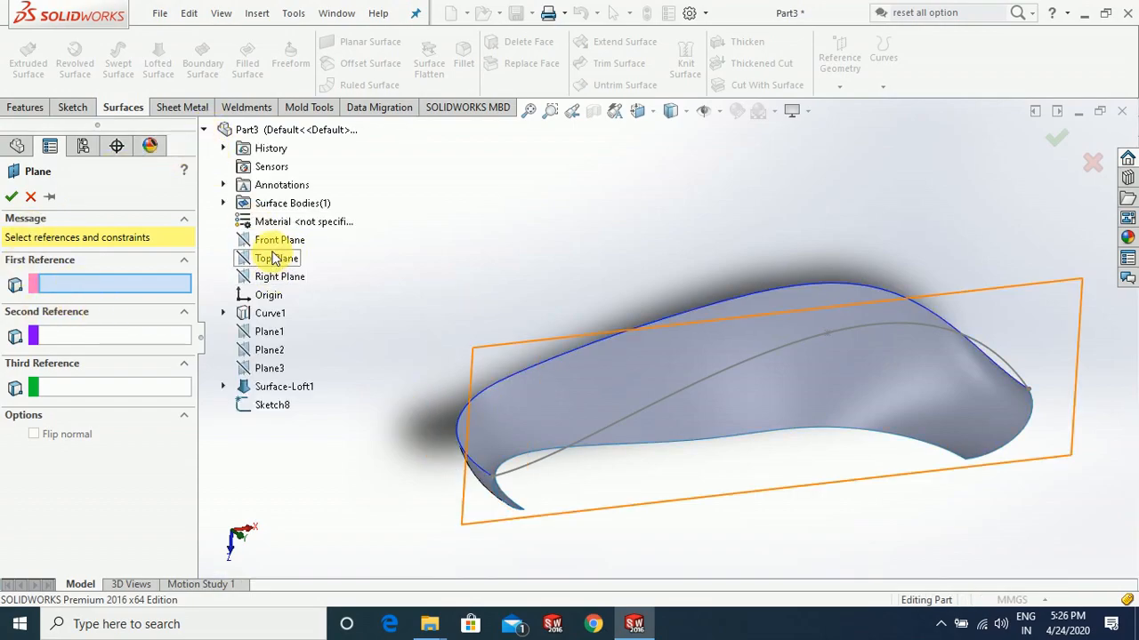
pyautogui.click(275, 258)
pyautogui.moveTo(445, 266); pyautogui.dragTo(462, 356, button='middle')
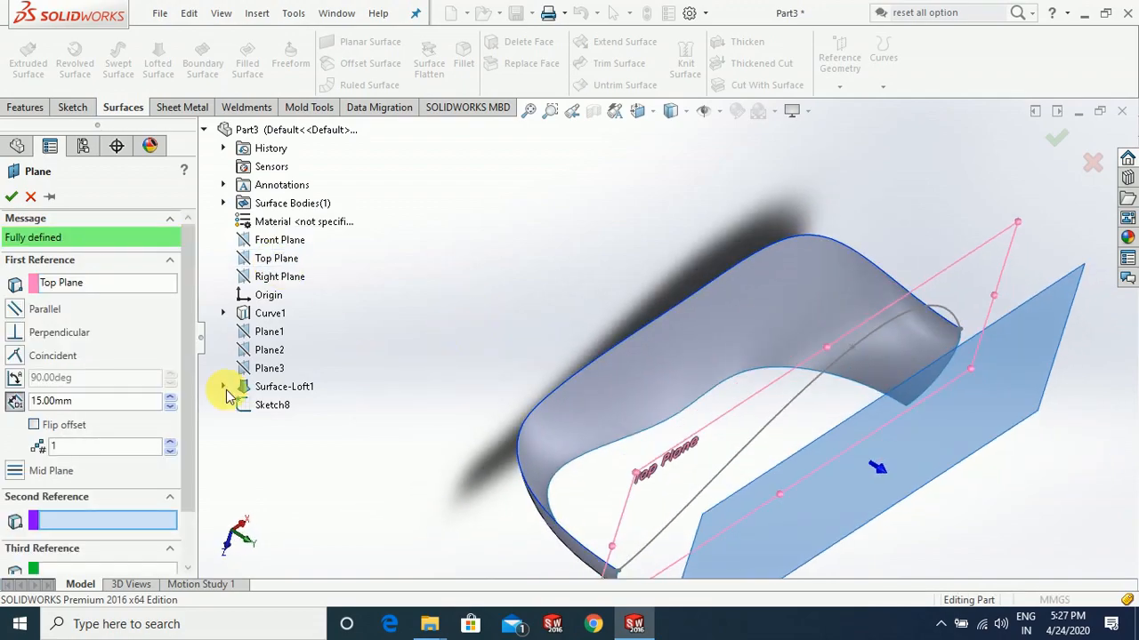
pyautogui.click(33, 426)
pyautogui.click(11, 198)
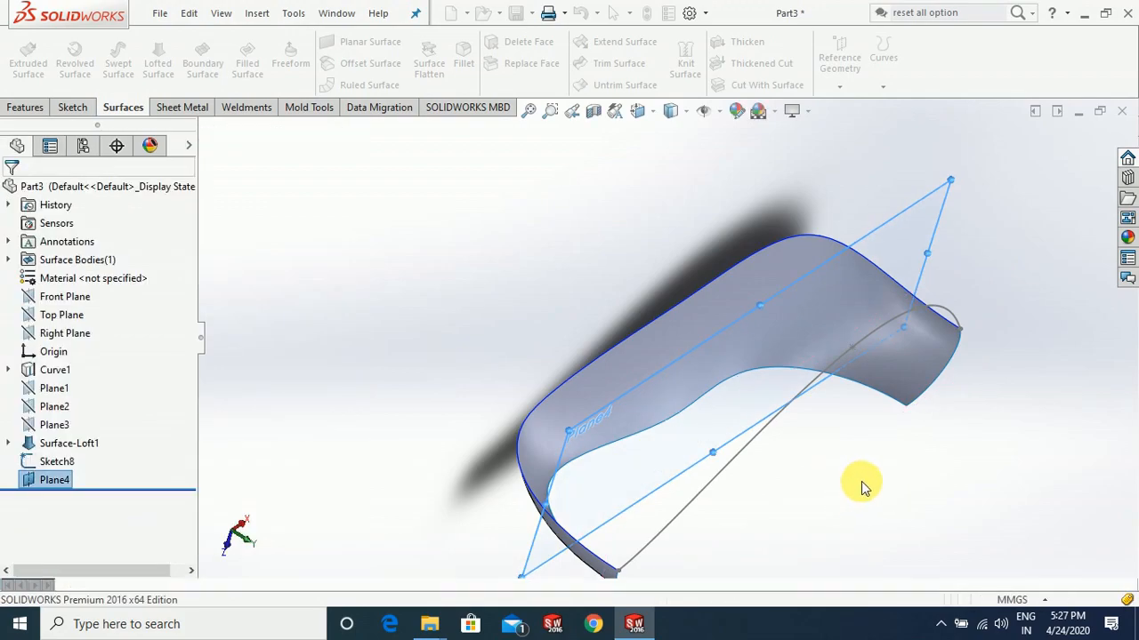
# Start a sketch on the new offset plane, viewed face-on
pyautogui.hotkey('ctrl', '8')
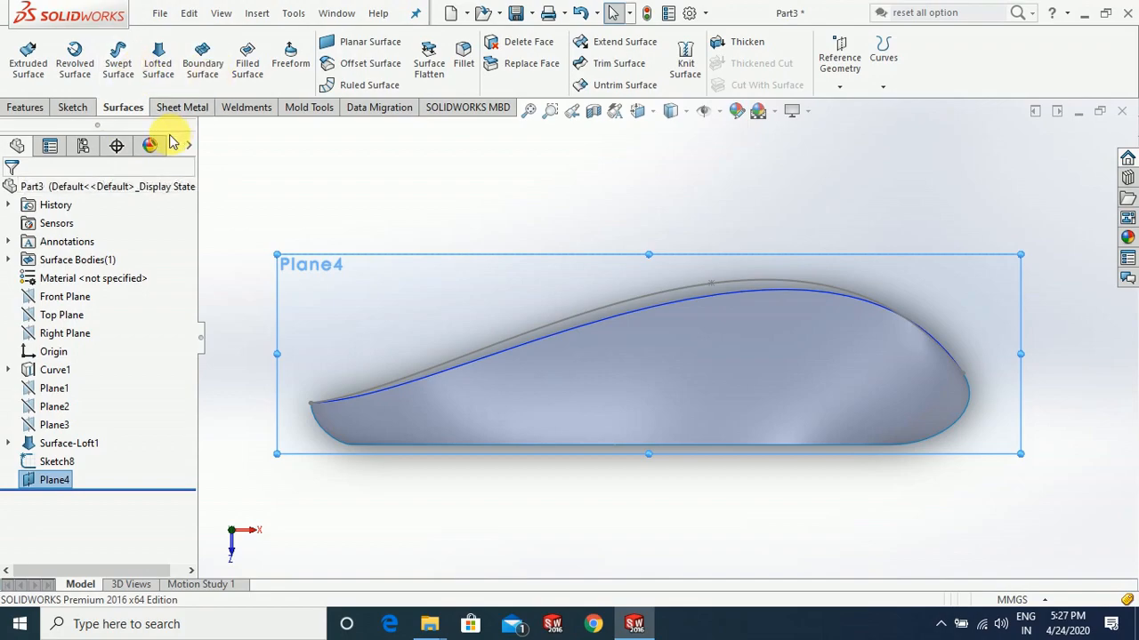
pyautogui.click(449, 294)
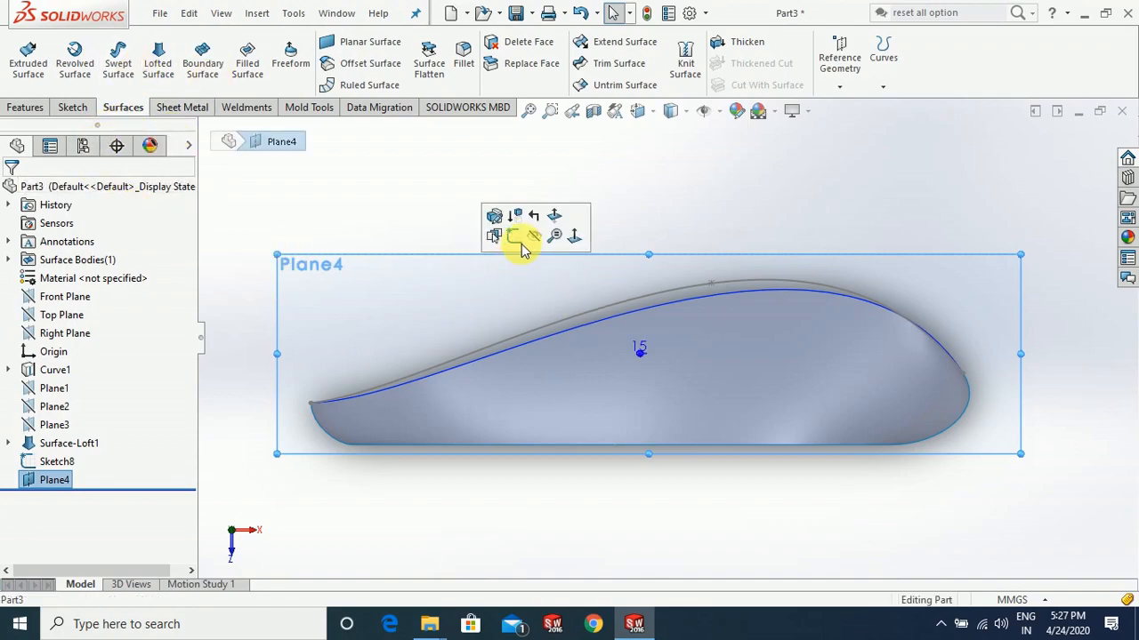
pyautogui.click(521, 241)
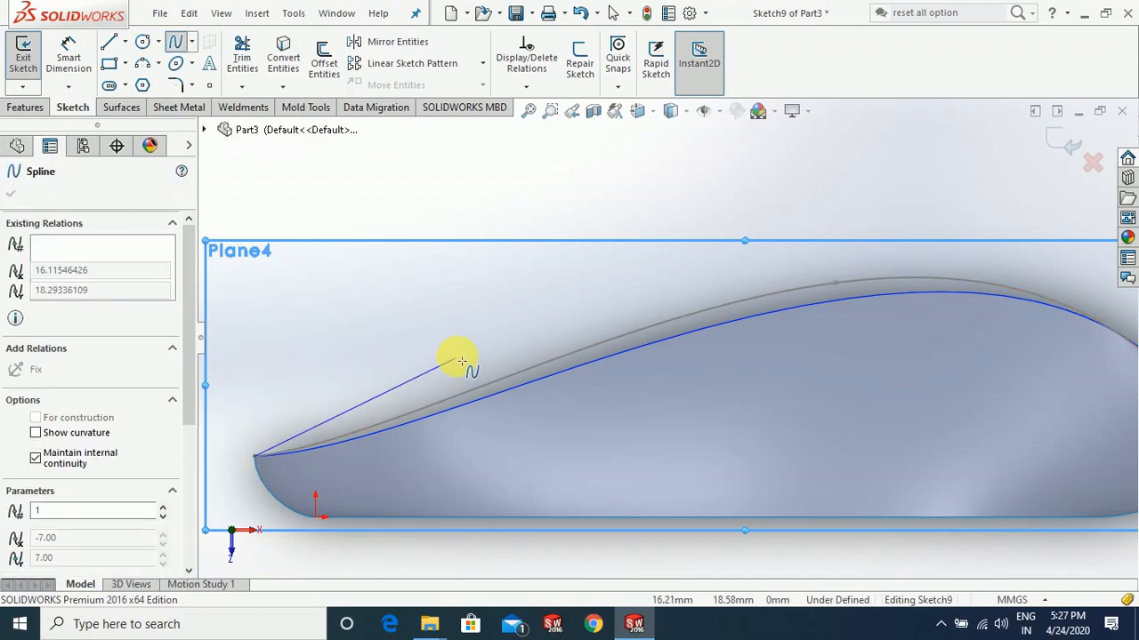
# Draw a six-point spline from the lofted surface's narrow tip, roughly along its upper edge, to near the rounded end
pyautogui.scroll(-2, 365, 422)
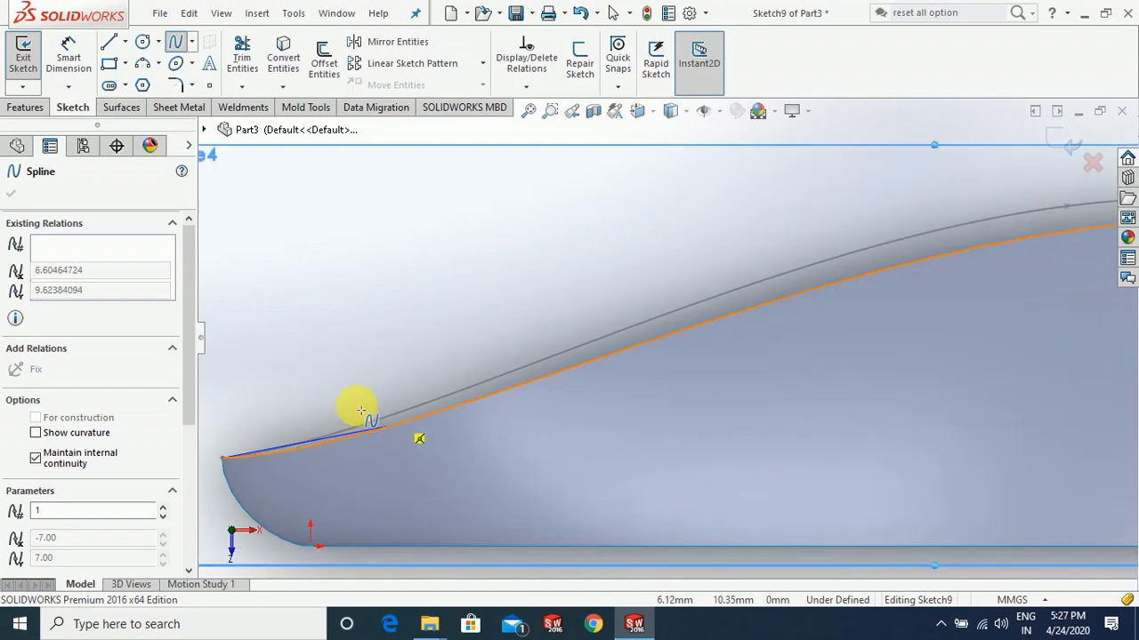
pyautogui.doubleClick(437, 407)
pyautogui.scroll(-3, 442, 408)
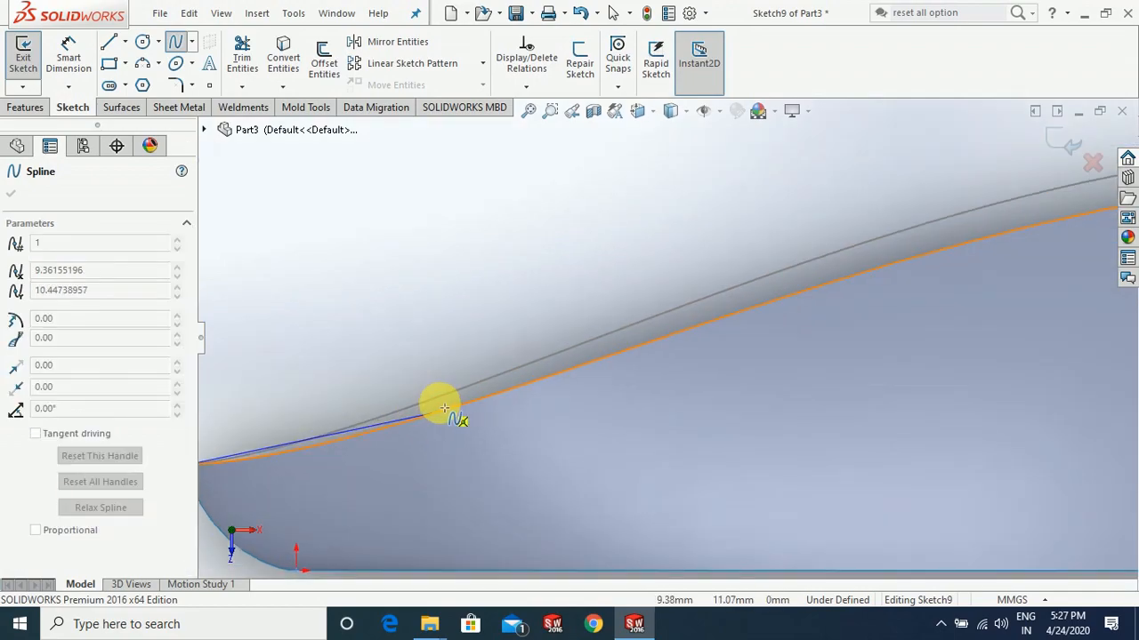
pyautogui.click(440, 408)
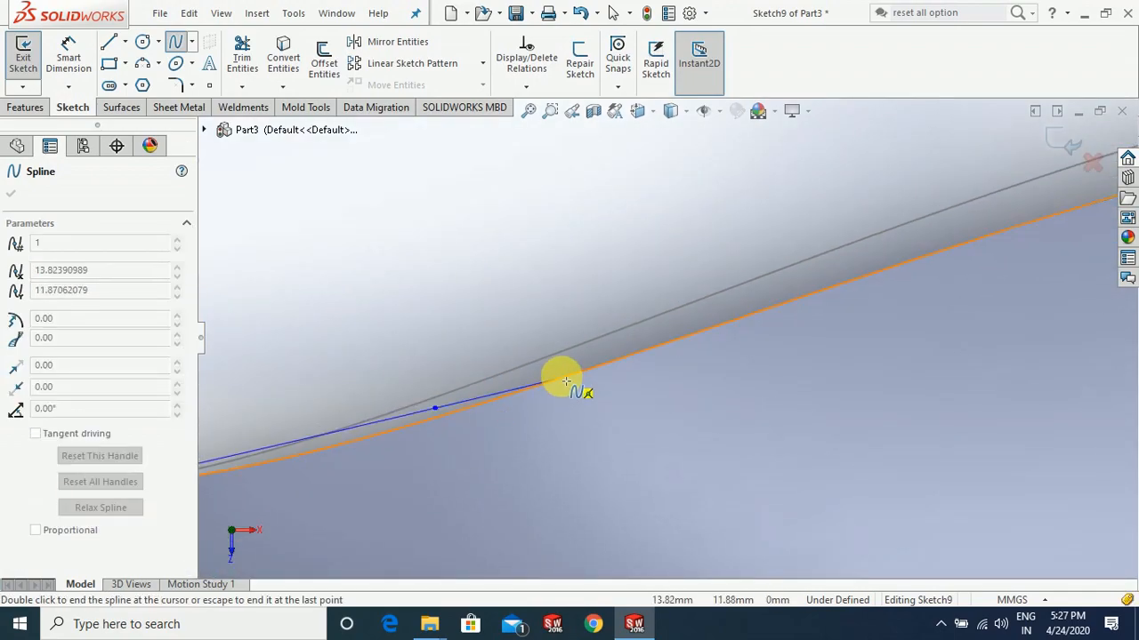
pyautogui.scroll(2, 587, 366)
pyautogui.scroll(2, 711, 347)
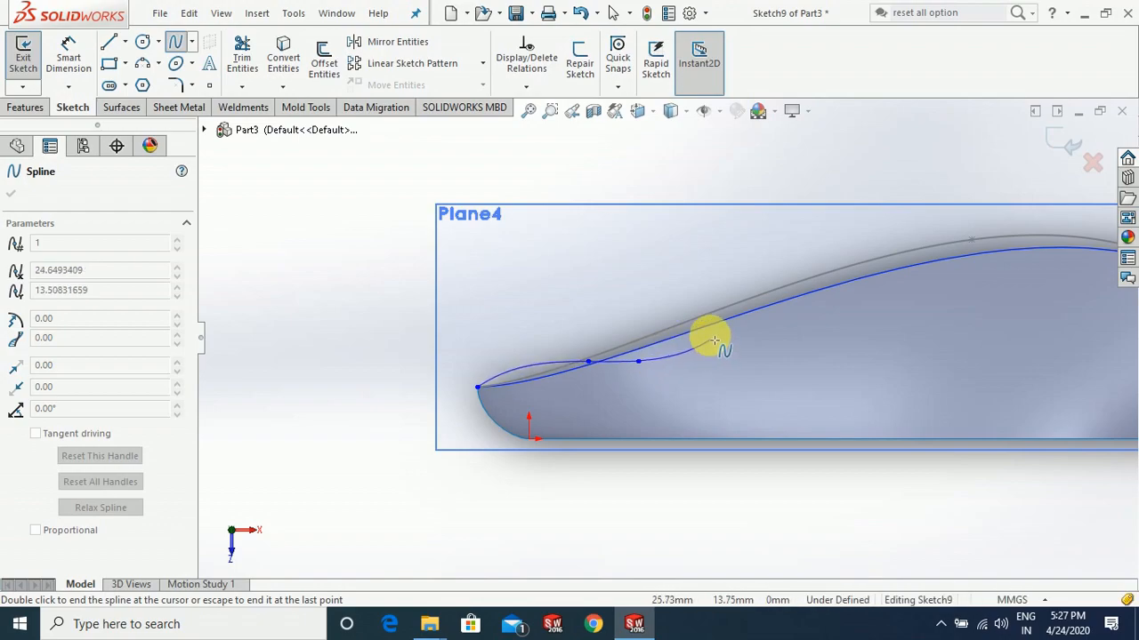
pyautogui.scroll(1, 716, 339)
pyautogui.scroll(-2, 760, 317)
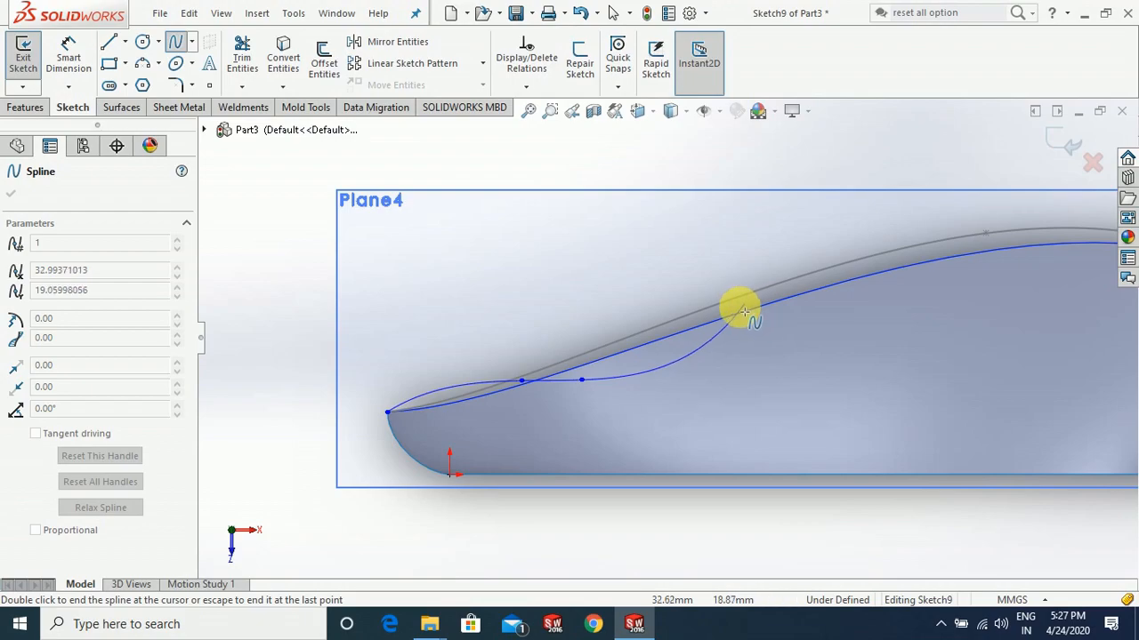
pyautogui.click(735, 314)
pyautogui.scroll(3, 872, 287)
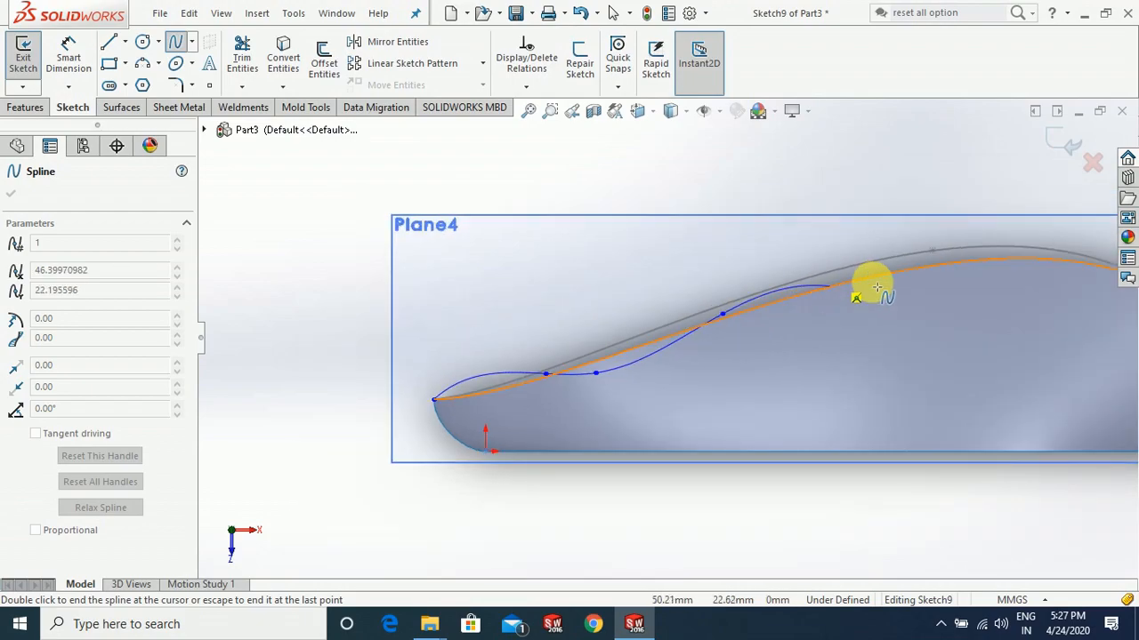
pyautogui.scroll(-4, 937, 270)
pyautogui.scroll(-1, 783, 310)
pyautogui.click(712, 314)
pyautogui.scroll(4, 894, 334)
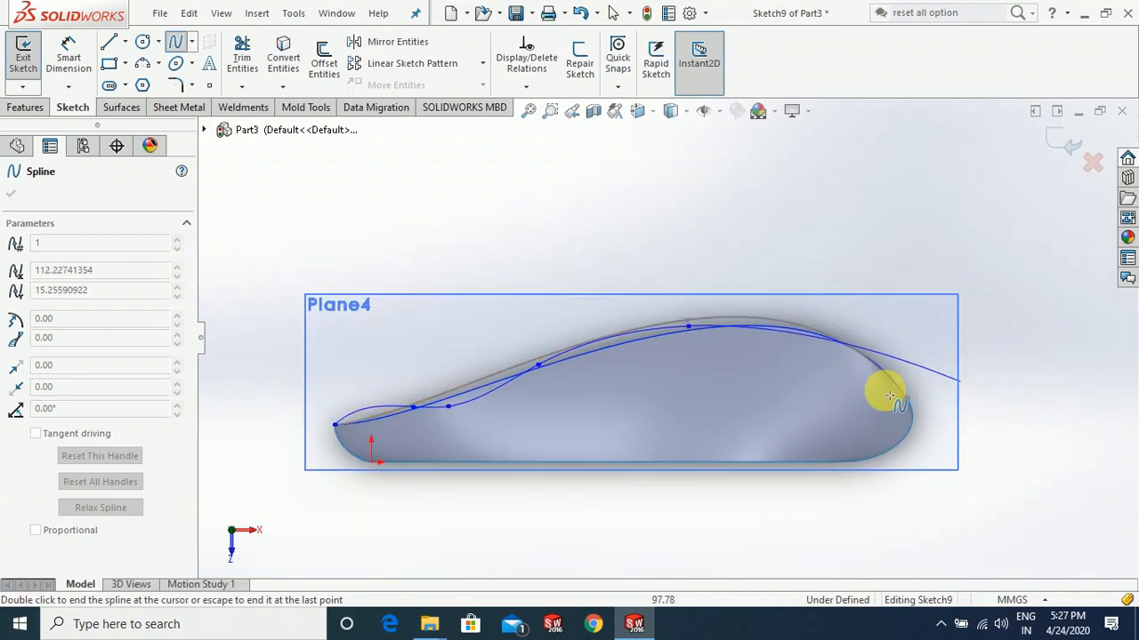
pyautogui.doubleClick(905, 375)
pyautogui.press('Escape')
# Add a Pierce relation between the spline's endpoint at the rounded end and the lofted surface's upper edge
pyautogui.moveTo(821, 383); pyautogui.dragTo(829, 443, button='middle')
pyautogui.scroll(-1, 906, 406)
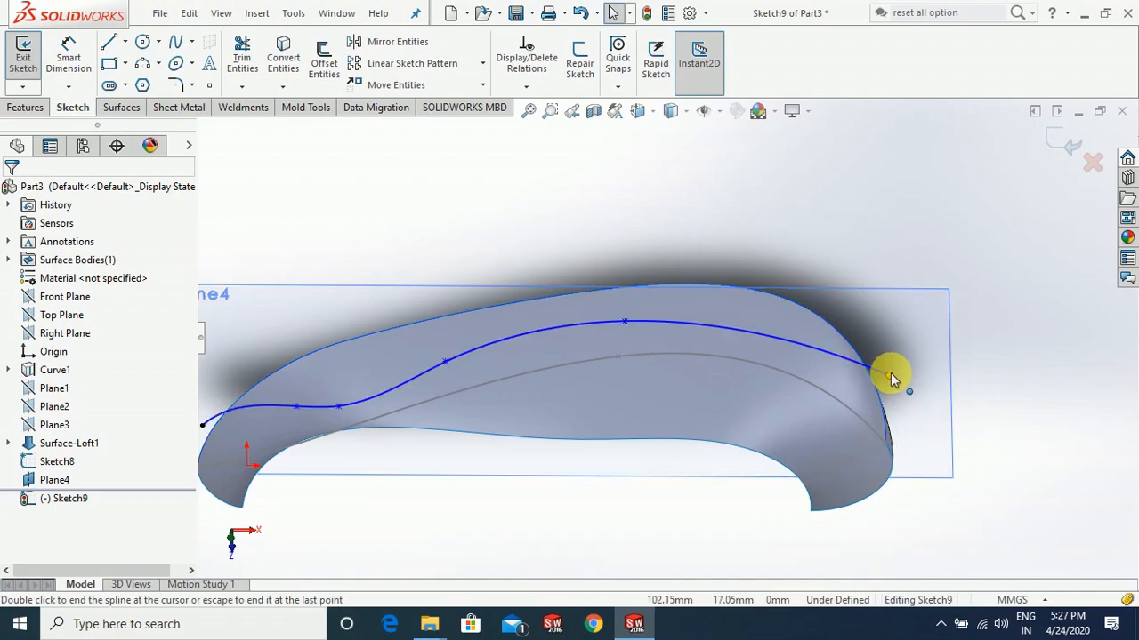
pyautogui.click(877, 385)
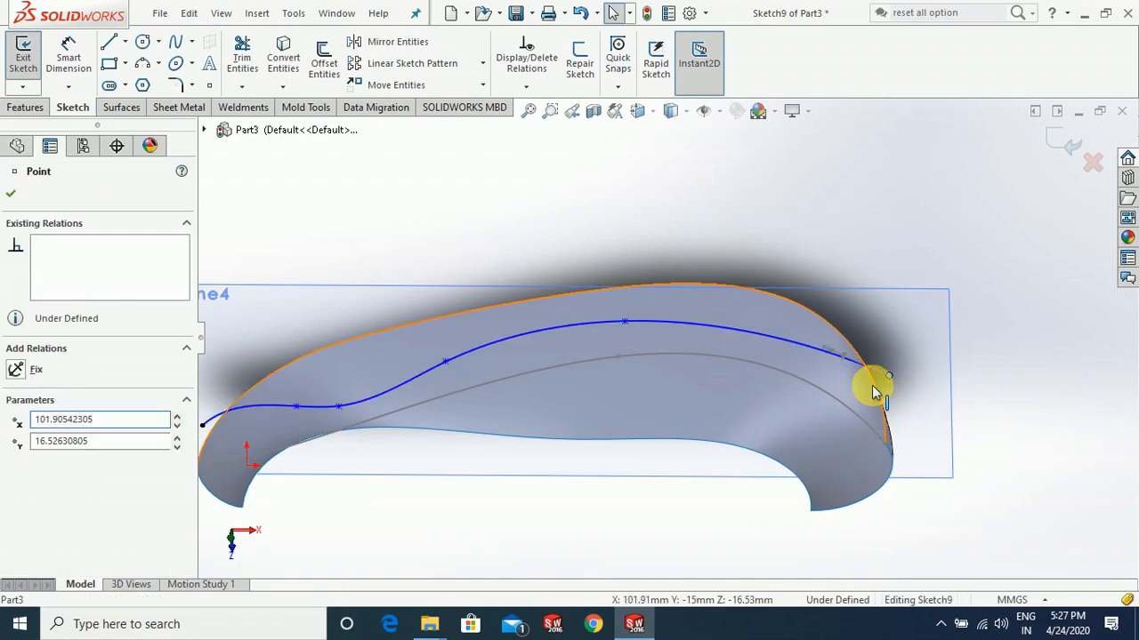
pyautogui.keyDown('ctrl'); pyautogui.click(874, 384); pyautogui.keyUp('ctrl')
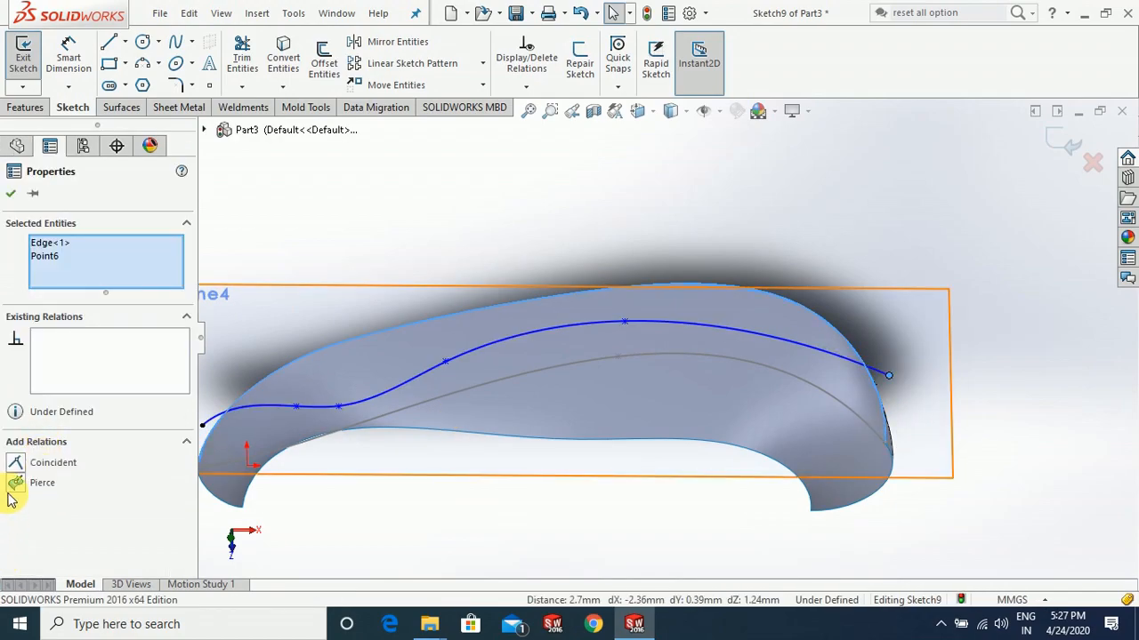
pyautogui.click(15, 482)
pyautogui.click(1025, 366)
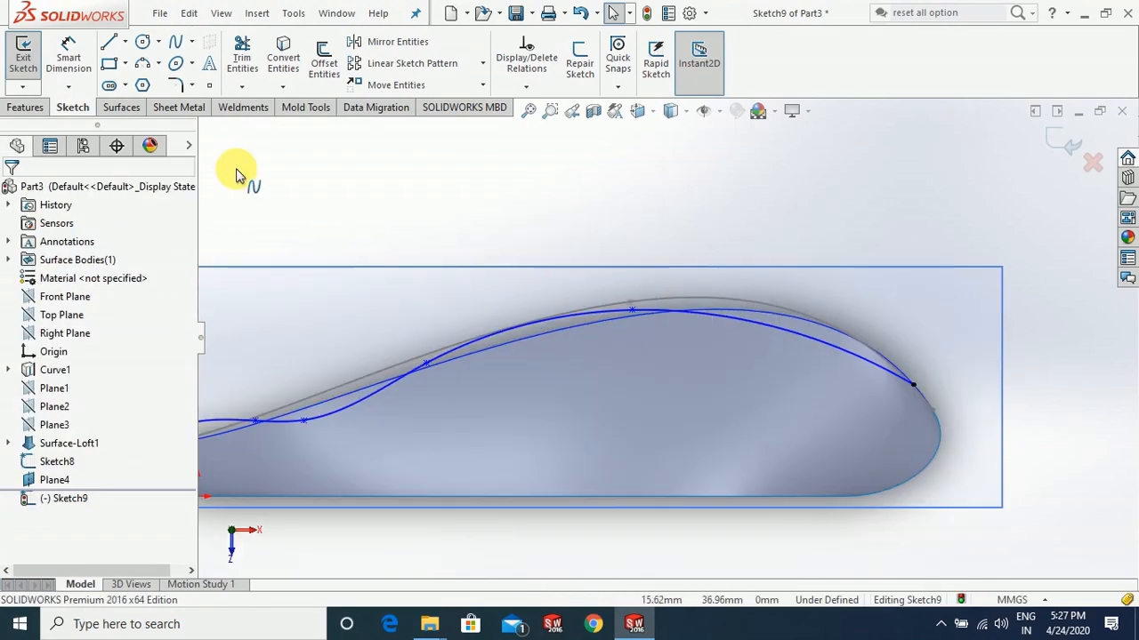
# Dimension the height of the spline's peak point above the surface's straight bottom edge as 27 mm
pyautogui.click(69, 53)
pyautogui.click(633, 311)
pyautogui.click(635, 496)
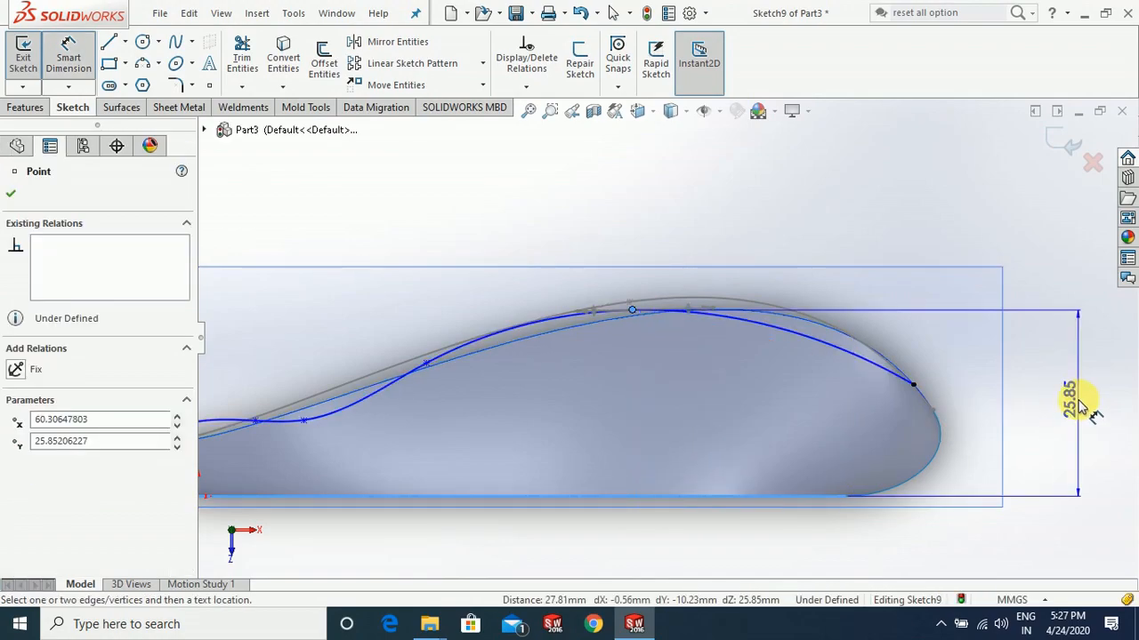
pyautogui.click(1079, 407)
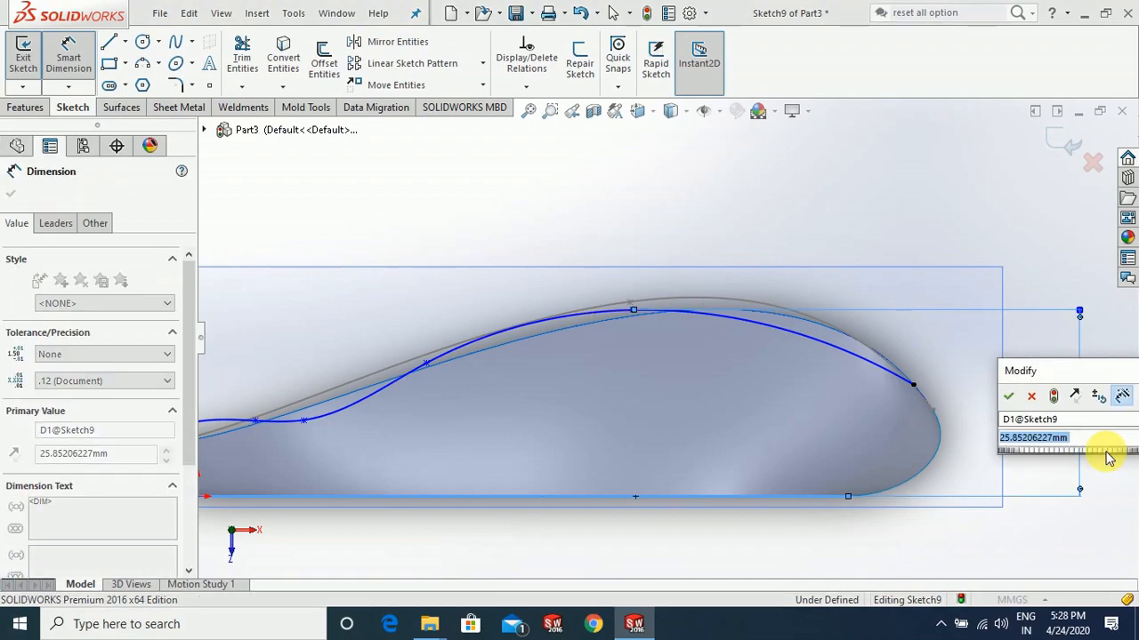
pyautogui.write('27')
pyautogui.press('Return')
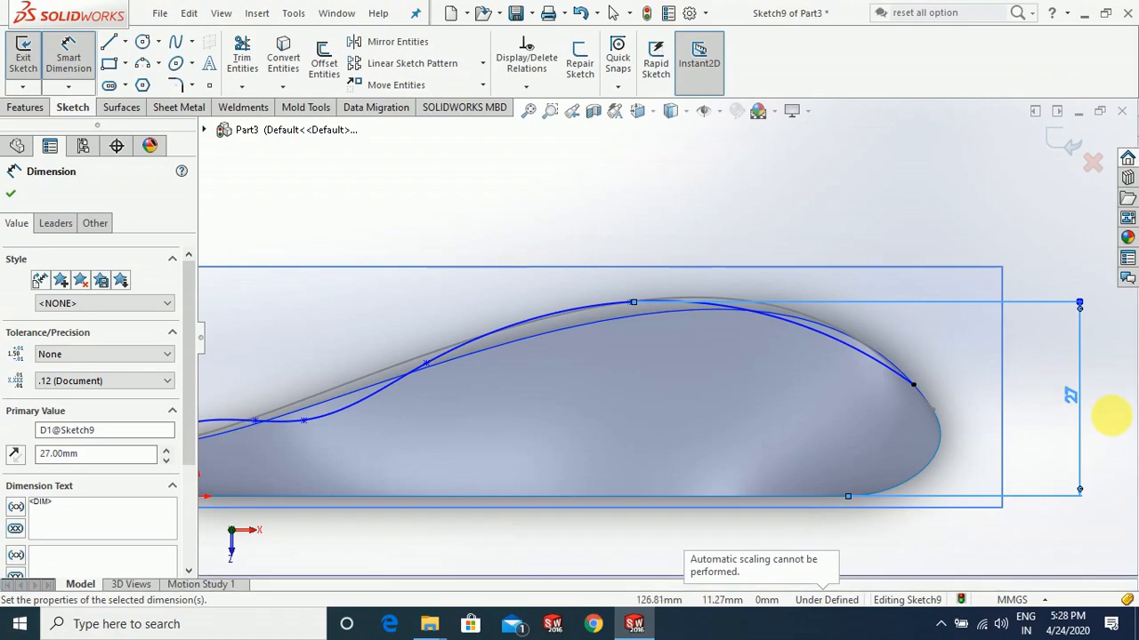
# Set the peak point's height dimension to 28 mm
pyautogui.doubleClick(1076, 396)
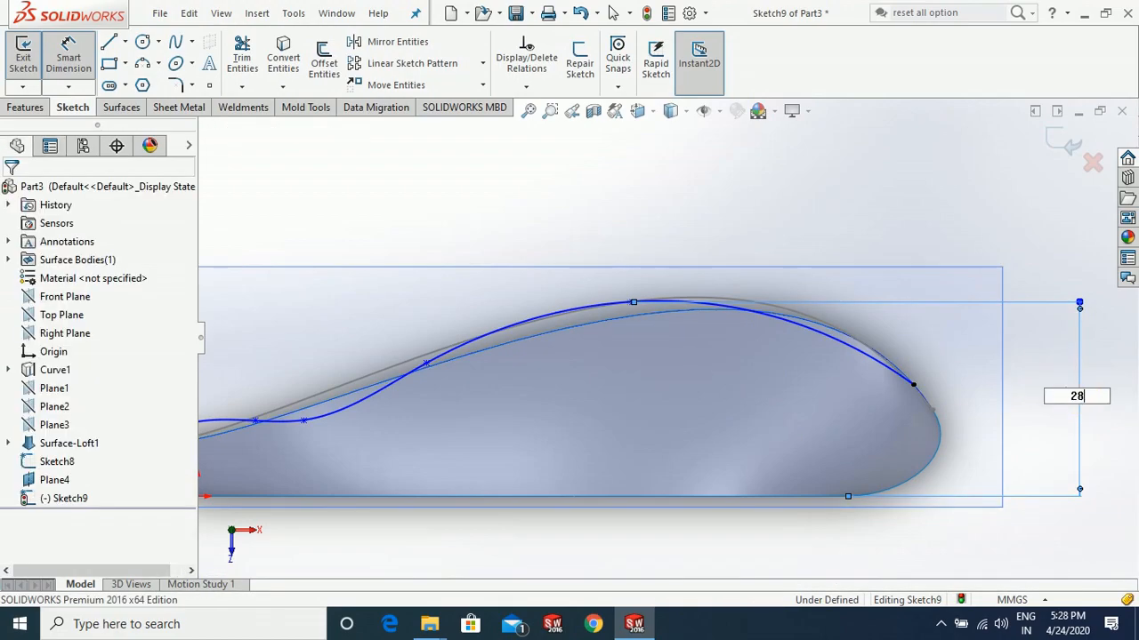
pyautogui.write('28')
pyautogui.press('Return')
pyautogui.press('Escape')
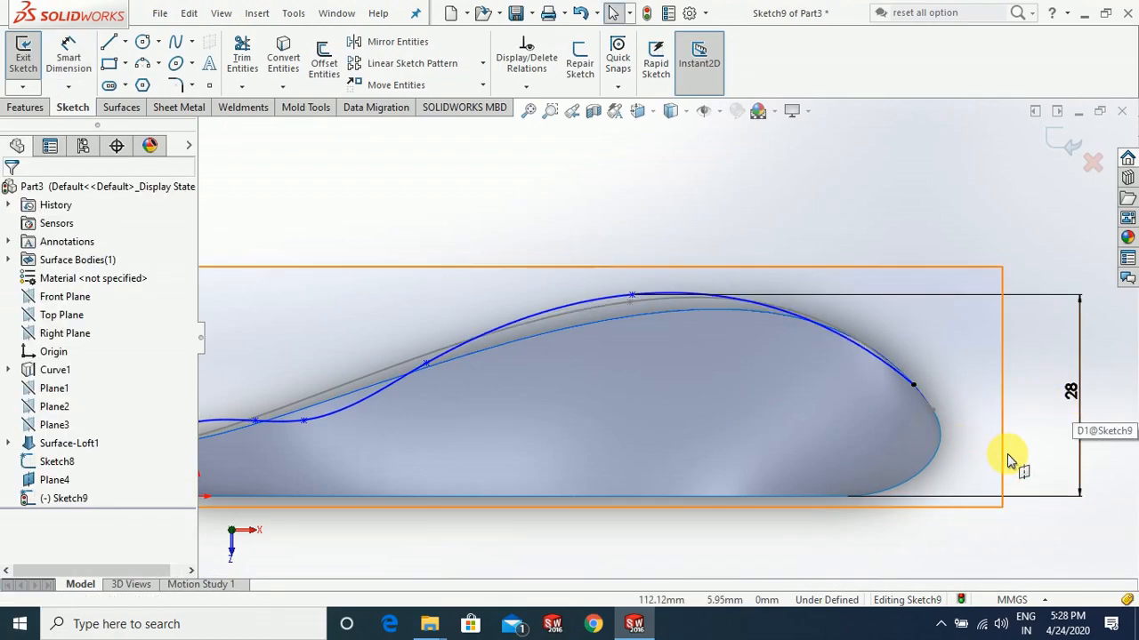
# Set the peak point's height dimension to 26 mm
pyautogui.moveTo(707, 389)
pyautogui.mouseDown(button='middle')
pyautogui.moveTo(751, 489)
pyautogui.moveTo(720, 424)
pyautogui.moveTo(719, 384)
pyautogui.moveTo(715, 396)
pyautogui.mouseUp(button='middle')
pyautogui.hotkey('ctrl', '8')
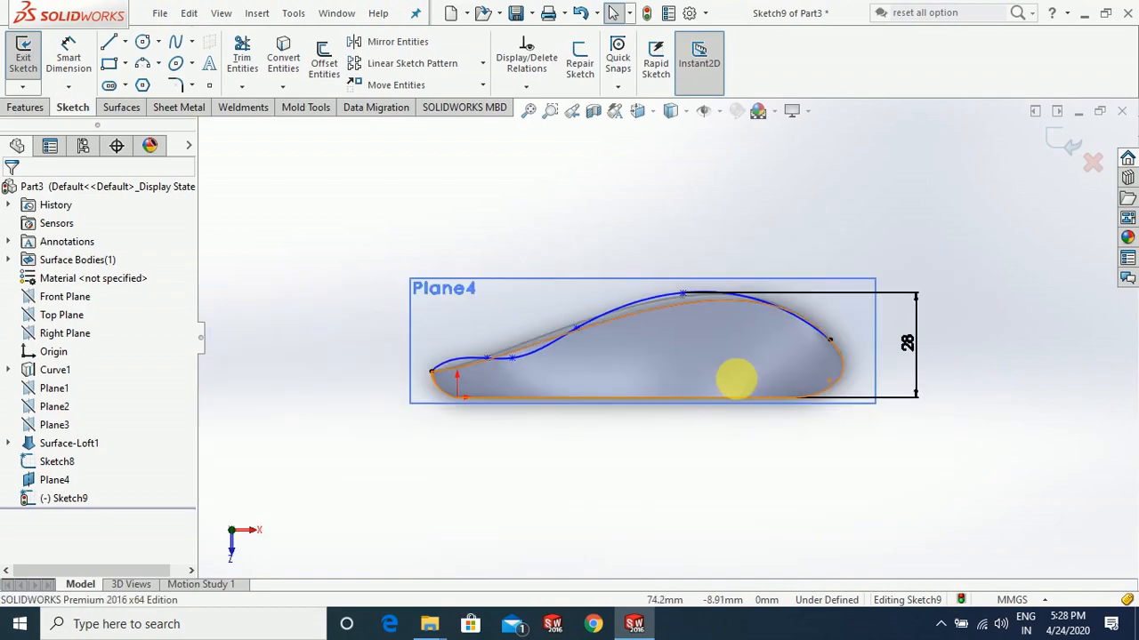
pyautogui.click(1042, 393)
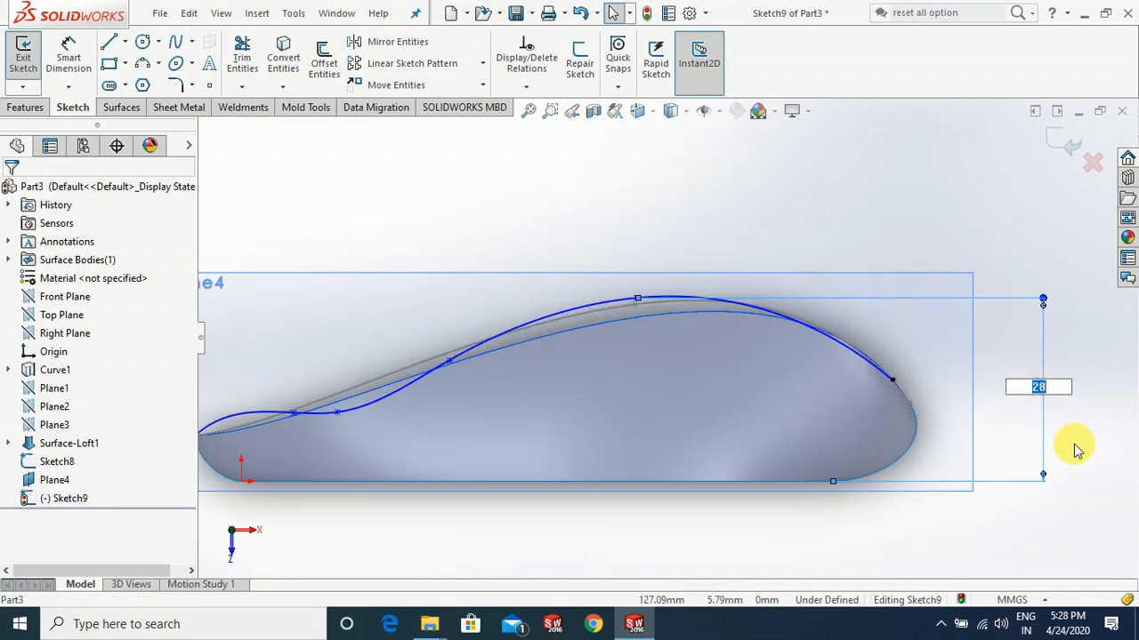
pyautogui.write('26')
pyautogui.press('Return')
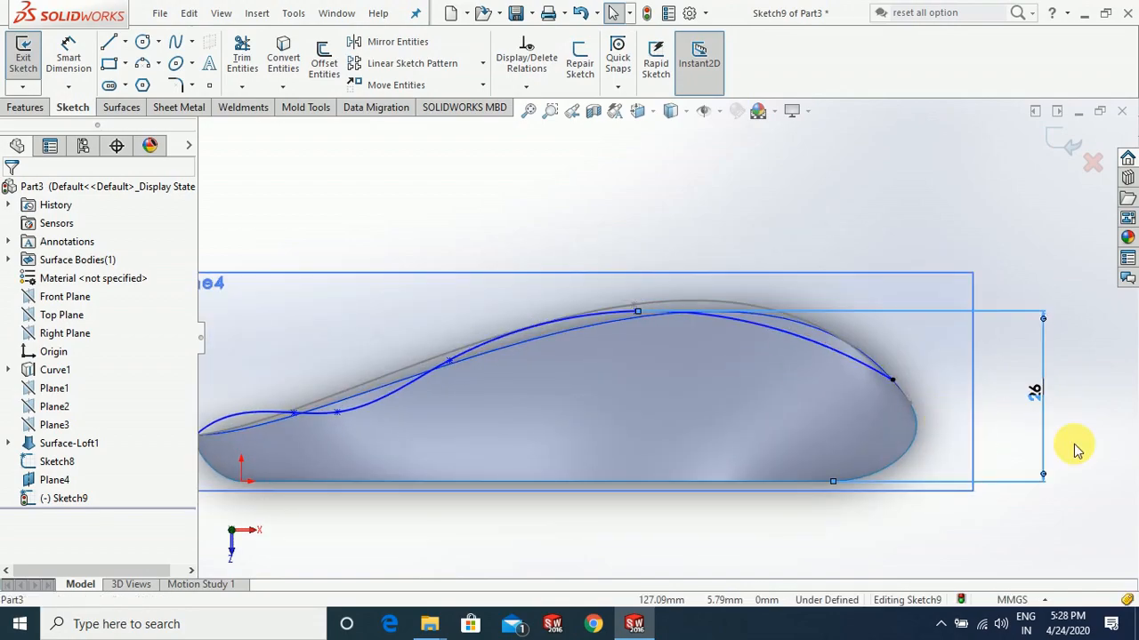
# Dimension the horizontal distance from the origin to the spline's peak point as 60 mm
pyautogui.scroll(-3, 791, 354)
pyautogui.scroll(4, 790, 358)
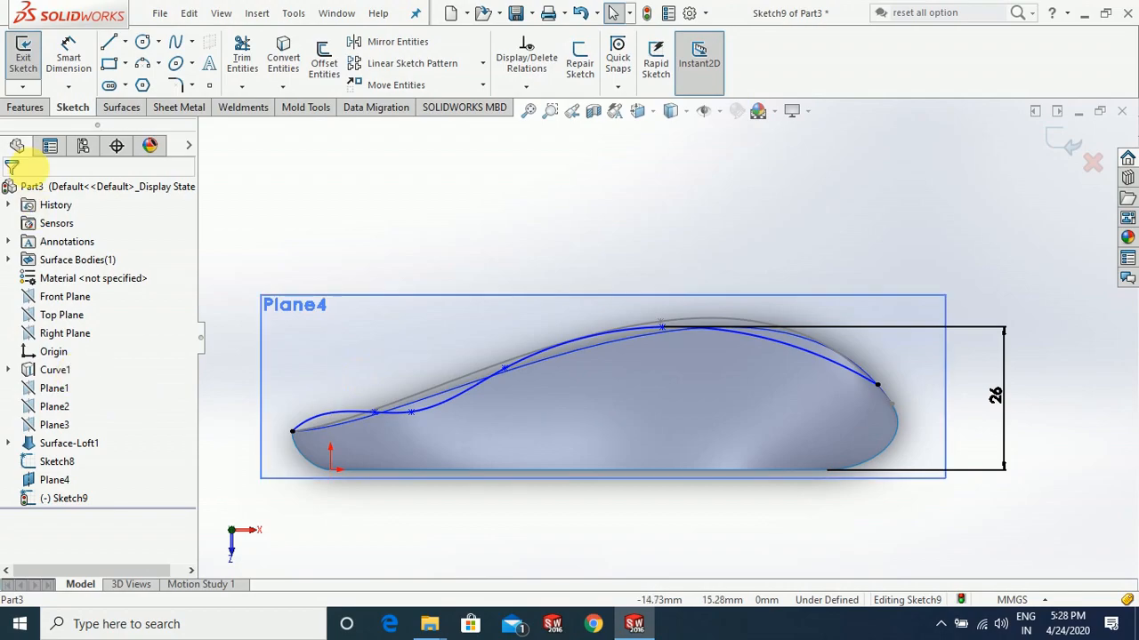
pyautogui.click(61, 56)
pyautogui.click(662, 328)
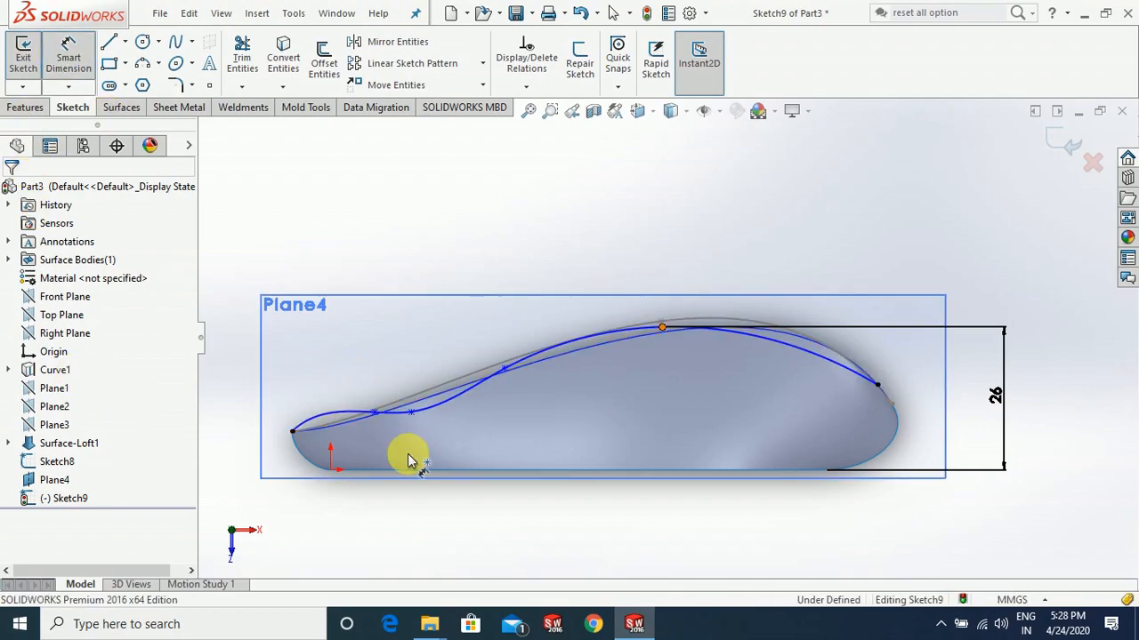
pyautogui.click(330, 469)
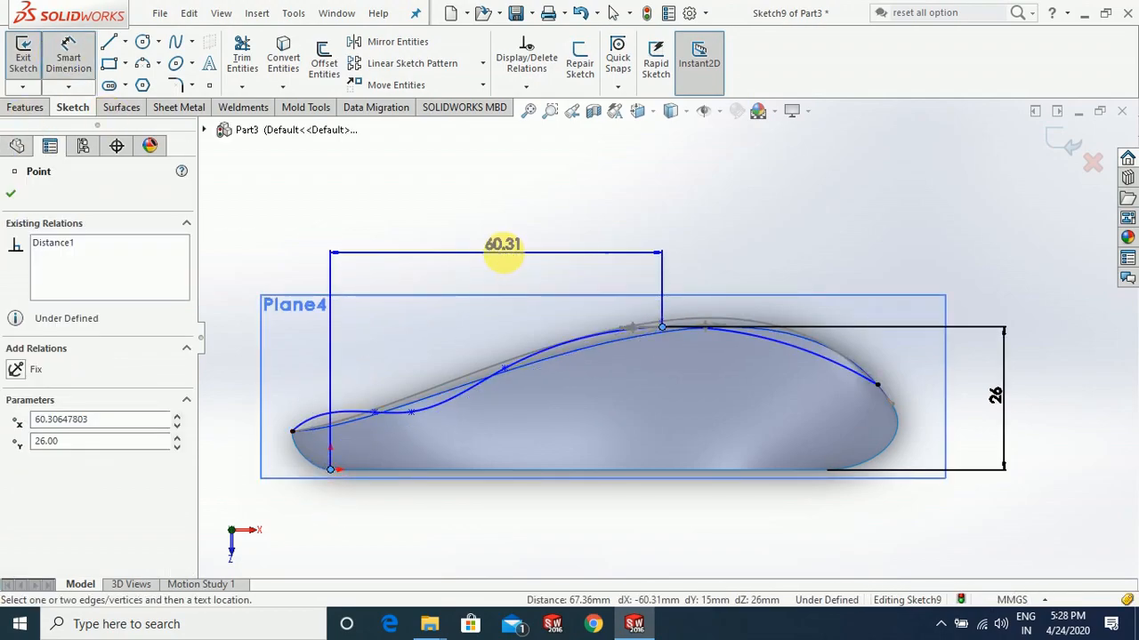
pyautogui.click(503, 249)
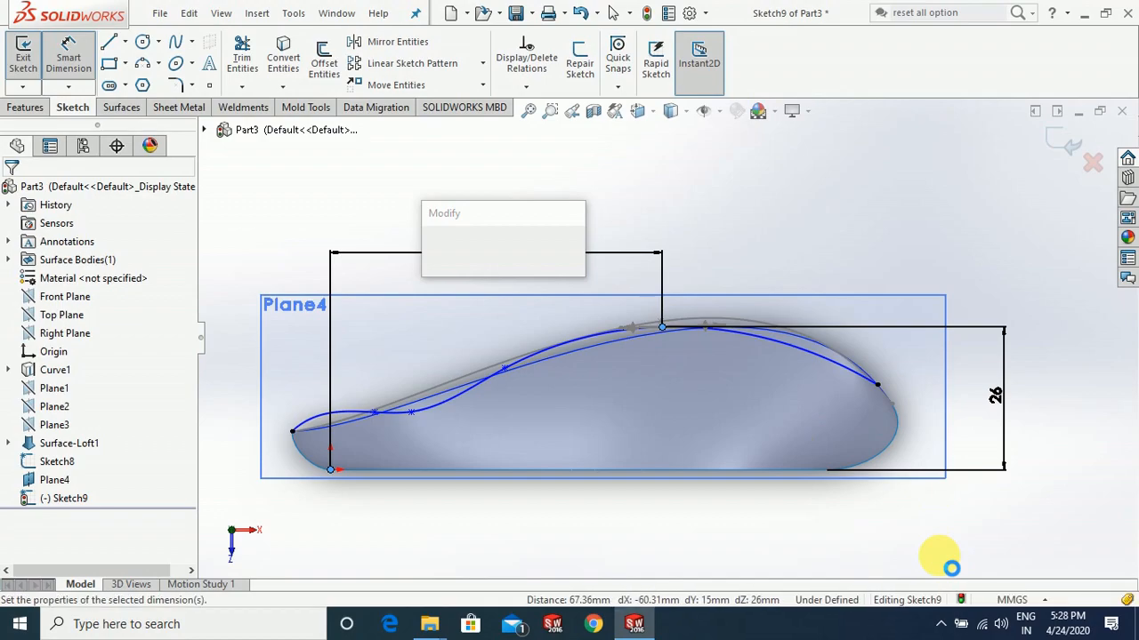
pyautogui.write('60')
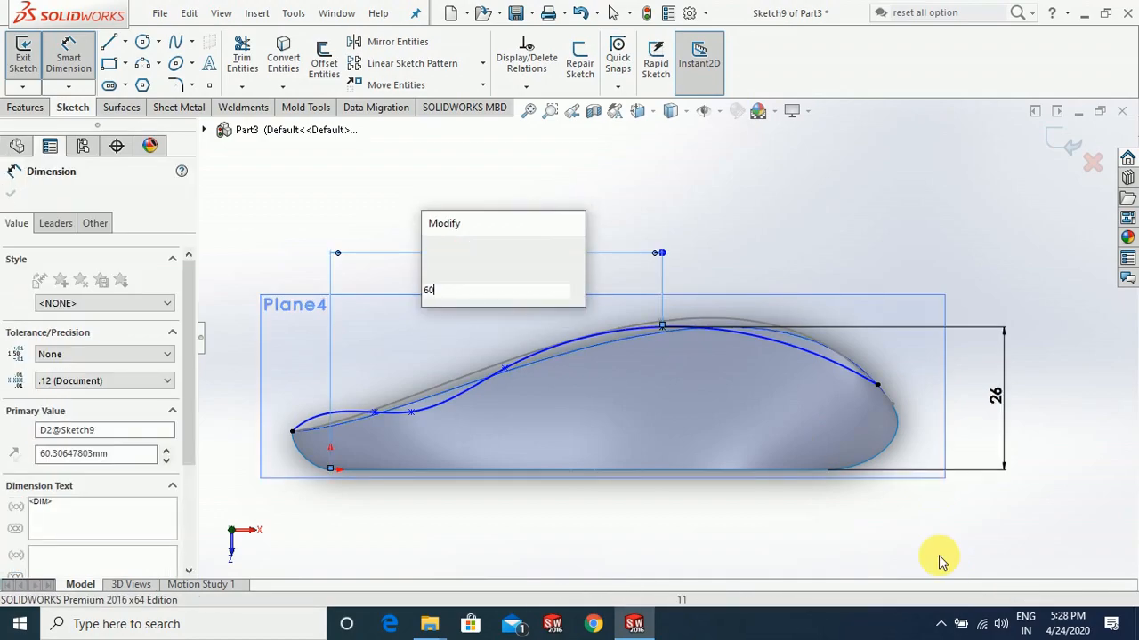
pyautogui.press('Return')
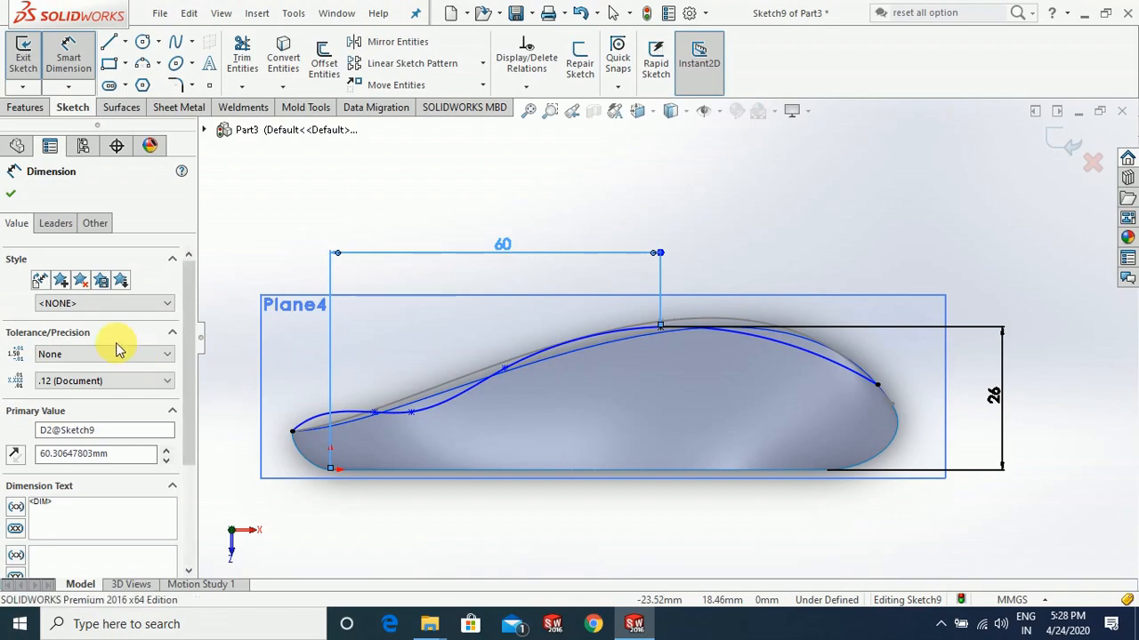
pyautogui.press('Escape')
# Adjust the spline's start tangent handle at the narrow tip to flatten the curve's initial bulge
pyautogui.scroll(-2, 516, 388)
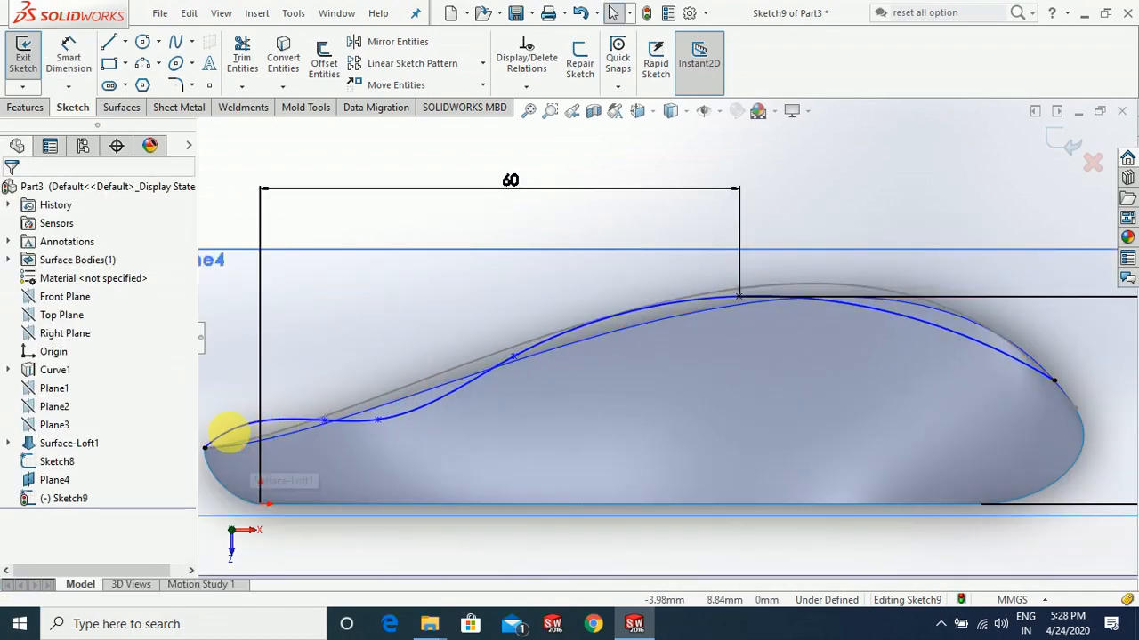
pyautogui.scroll(-2, 288, 416)
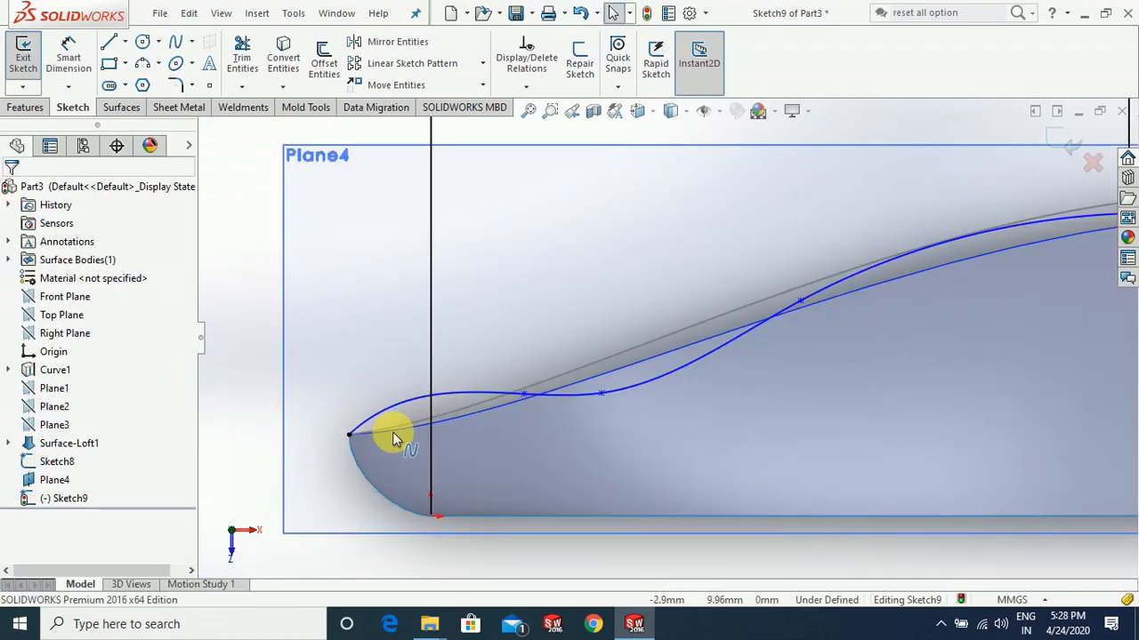
pyautogui.click(397, 403)
pyautogui.moveTo(389, 395); pyautogui.dragTo(384, 416)
pyautogui.scroll(-2, 622, 409)
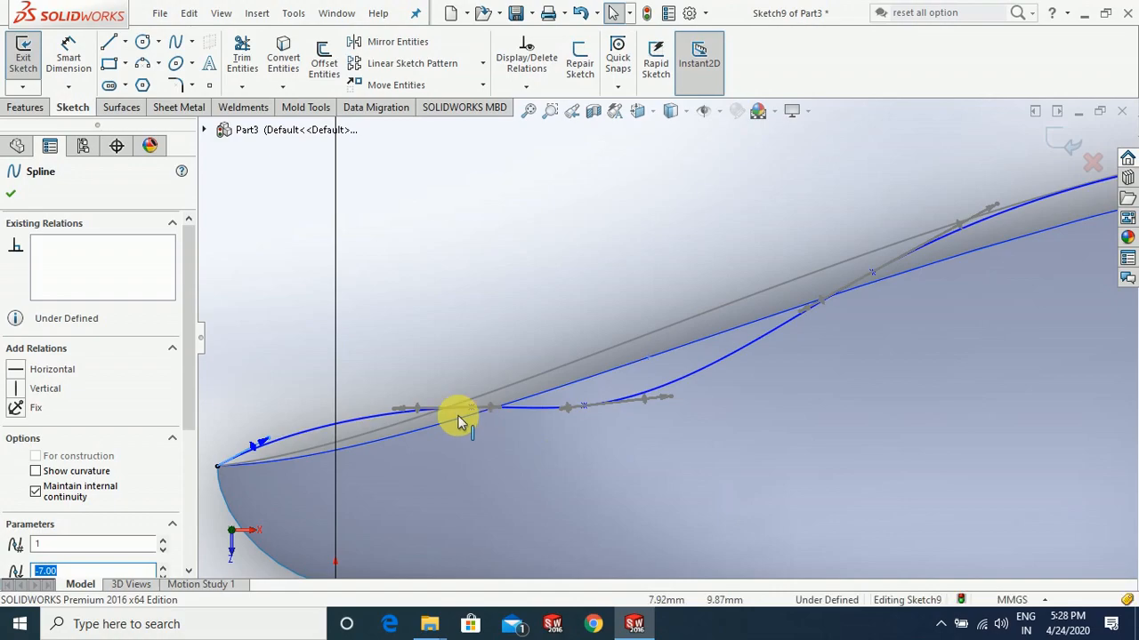
# Smooth the second point's tangent and raise the spline's third point to about X 14.4, Y 12.6 mm, turning its tangent along the slope
pyautogui.moveTo(395, 409)
pyautogui.mouseDown()
pyautogui.moveTo(418, 423)
pyautogui.moveTo(414, 413)
pyautogui.mouseUp()
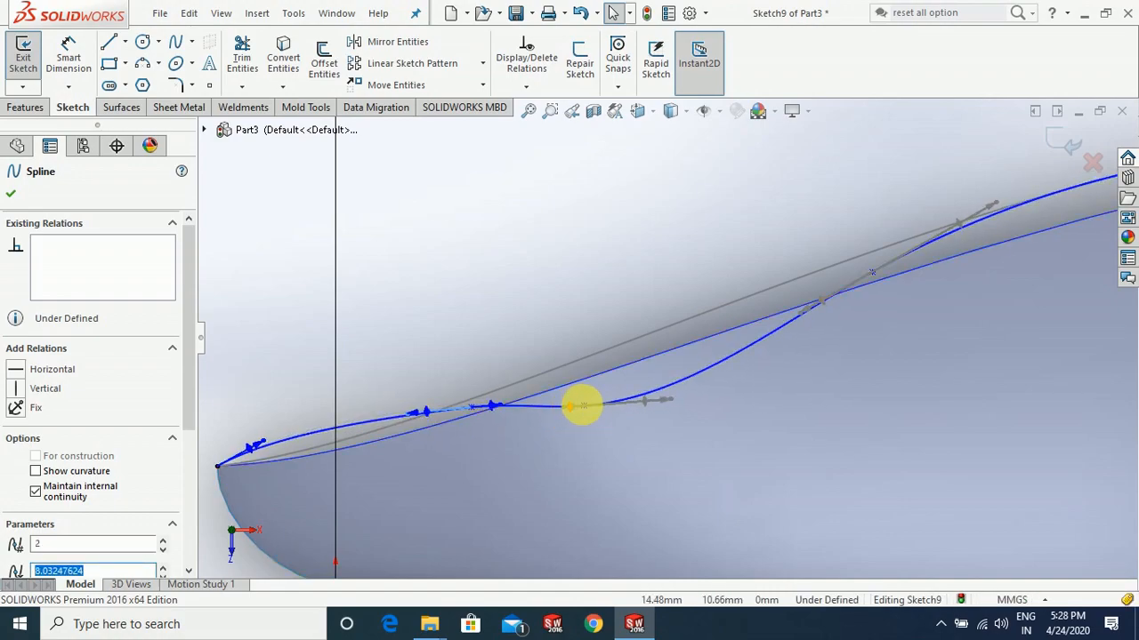
pyautogui.moveTo(586, 384); pyautogui.dragTo(582, 389)
pyautogui.scroll(2, 508, 445)
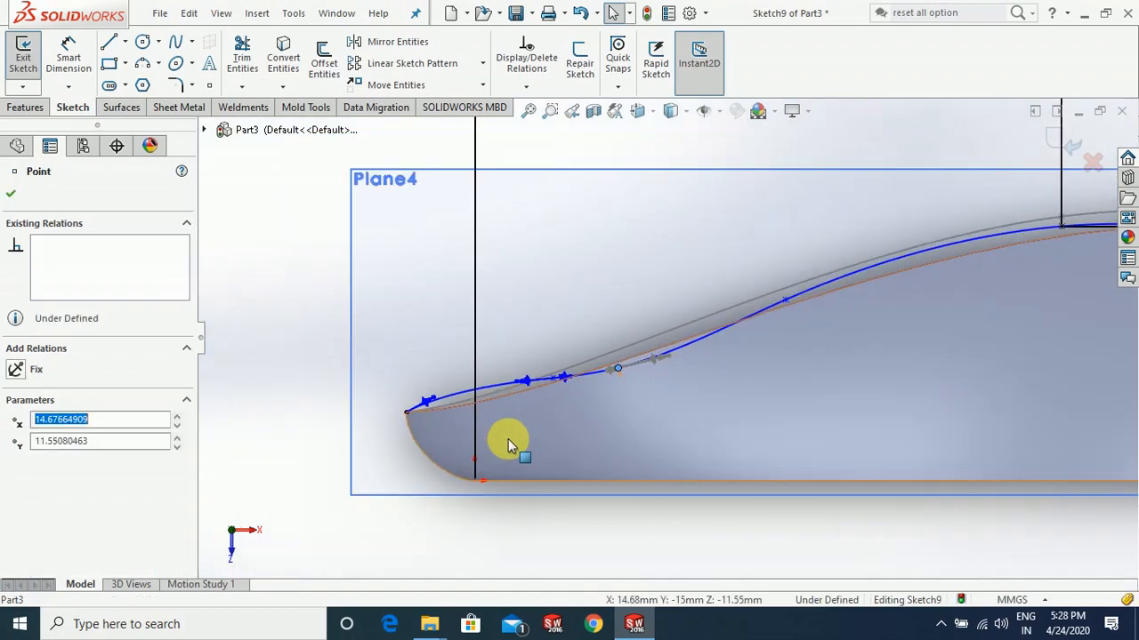
pyautogui.moveTo(644, 380); pyautogui.dragTo(638, 369)
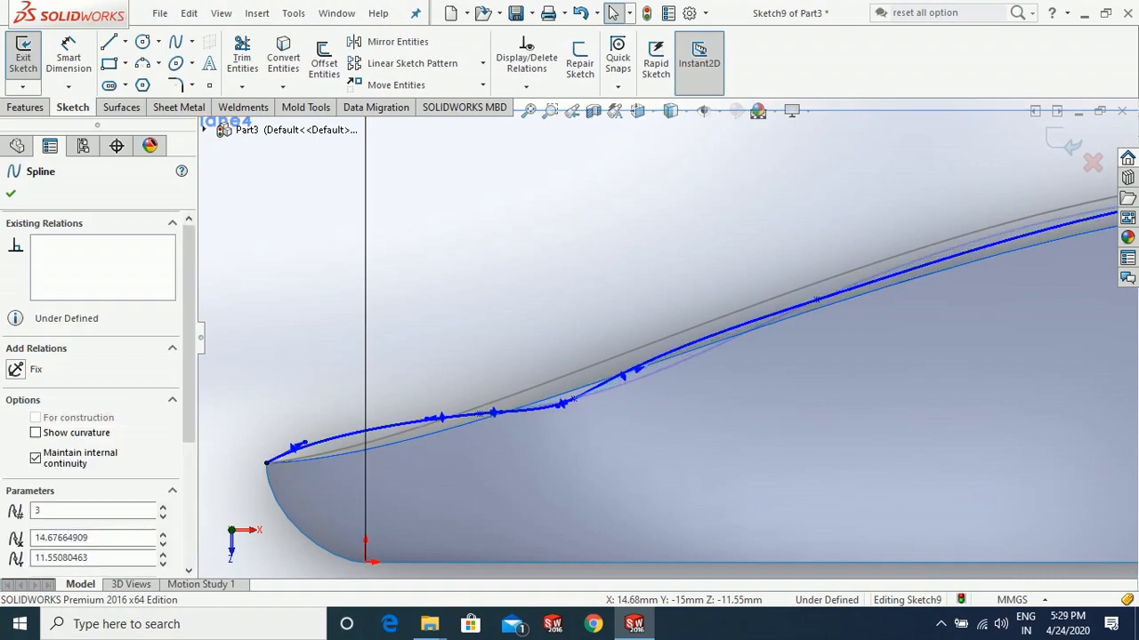
pyautogui.moveTo(562, 392)
pyautogui.mouseDown()
pyautogui.moveTo(573, 398)
pyautogui.moveTo(570, 385)
pyautogui.mouseUp()
pyautogui.scroll(-3, 529, 348)
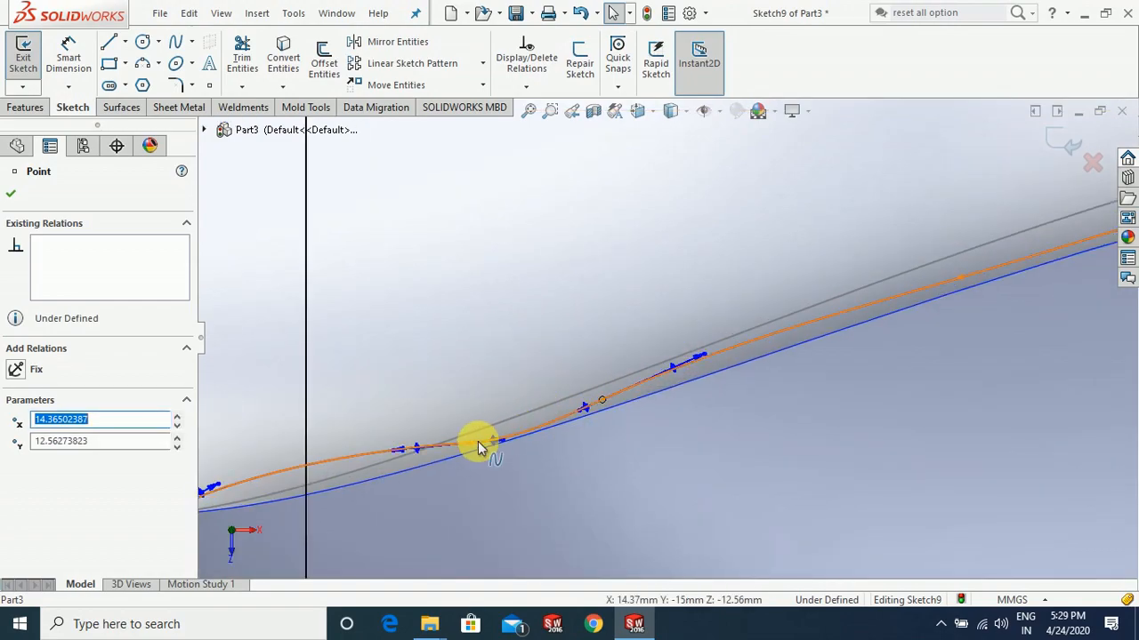
# Tilt the second spline point's tangent handle to follow the slope and fine-tune the start tangent at the narrow tip
pyautogui.click(487, 436)
pyautogui.moveTo(491, 435); pyautogui.dragTo(509, 421)
pyautogui.moveTo(511, 433); pyautogui.dragTo(513, 433)
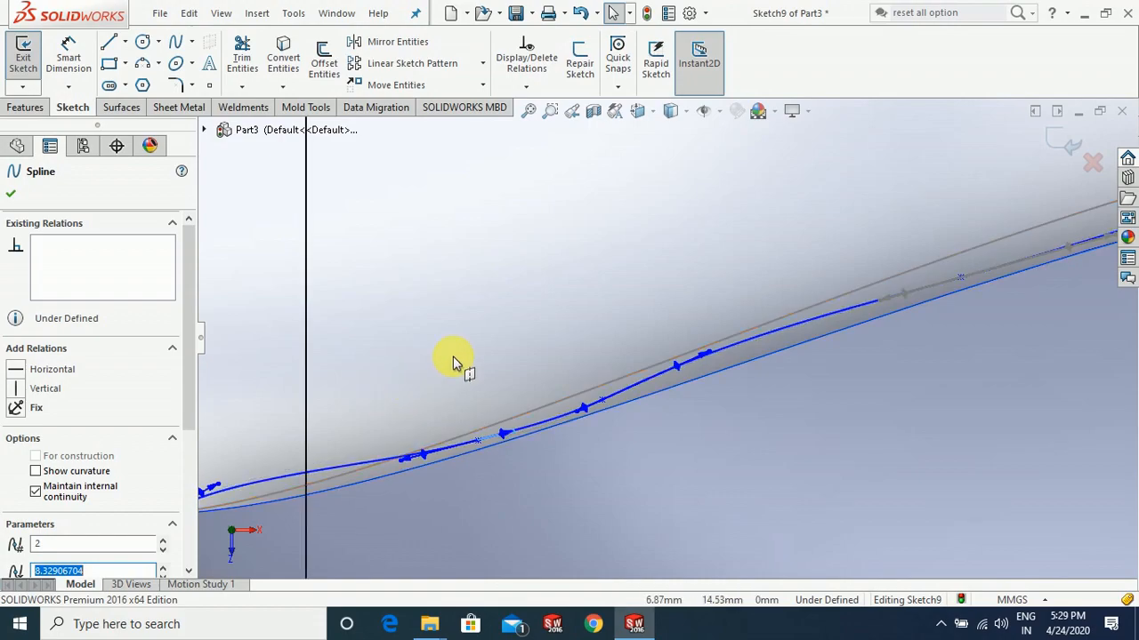
pyautogui.scroll(3, 454, 356)
pyautogui.scroll(-1, 555, 360)
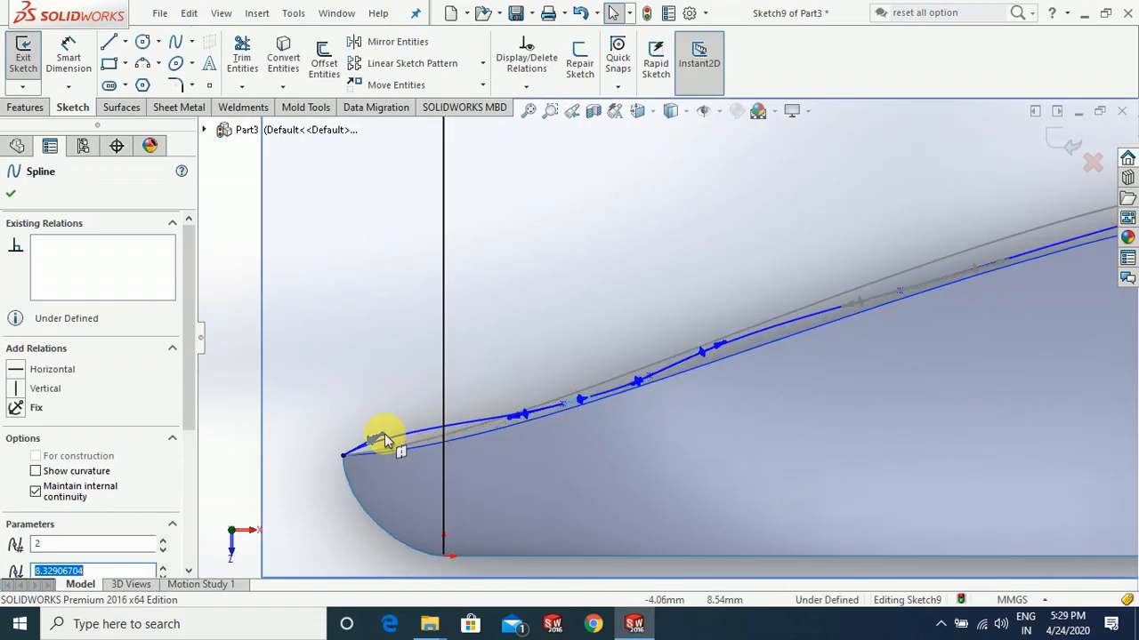
pyautogui.moveTo(382, 439); pyautogui.dragTo(378, 444)
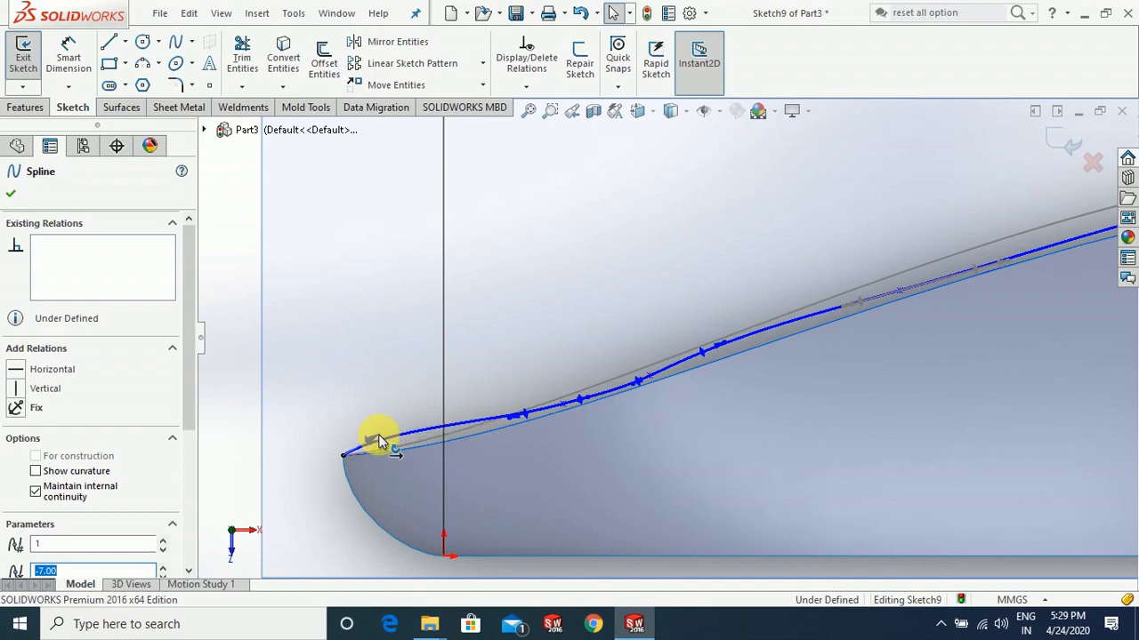
pyautogui.click(507, 420)
pyautogui.moveTo(507, 417); pyautogui.dragTo(508, 421)
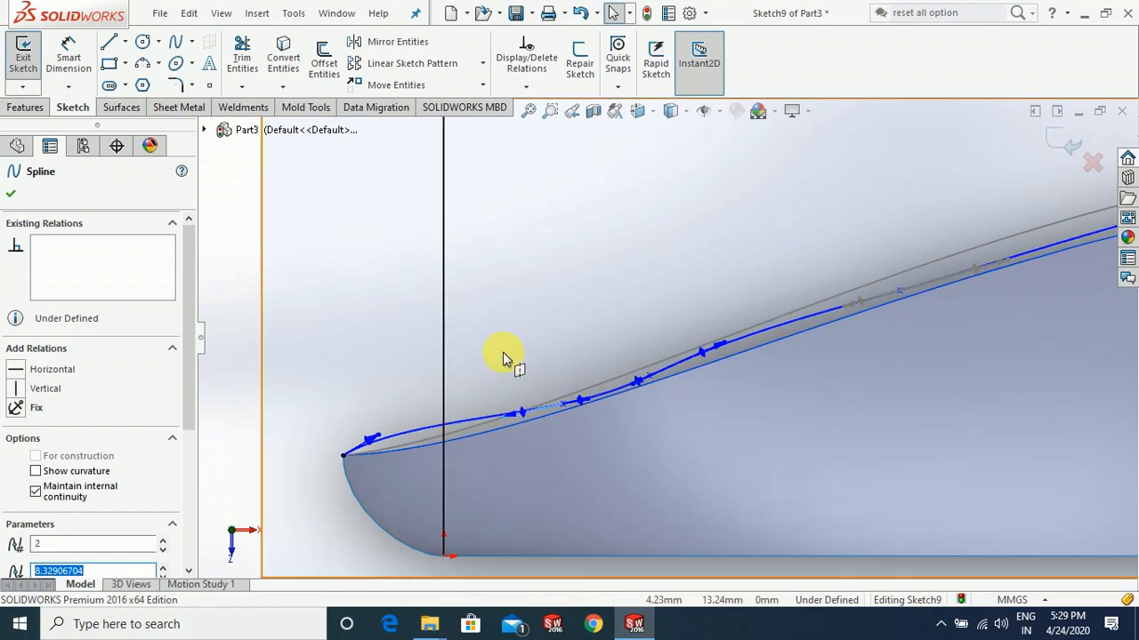
# Move the second spline point toward the tip onto the grey reference curve, at about X 4.3, Y 9.7 mm
pyautogui.scroll(4, 603, 475)
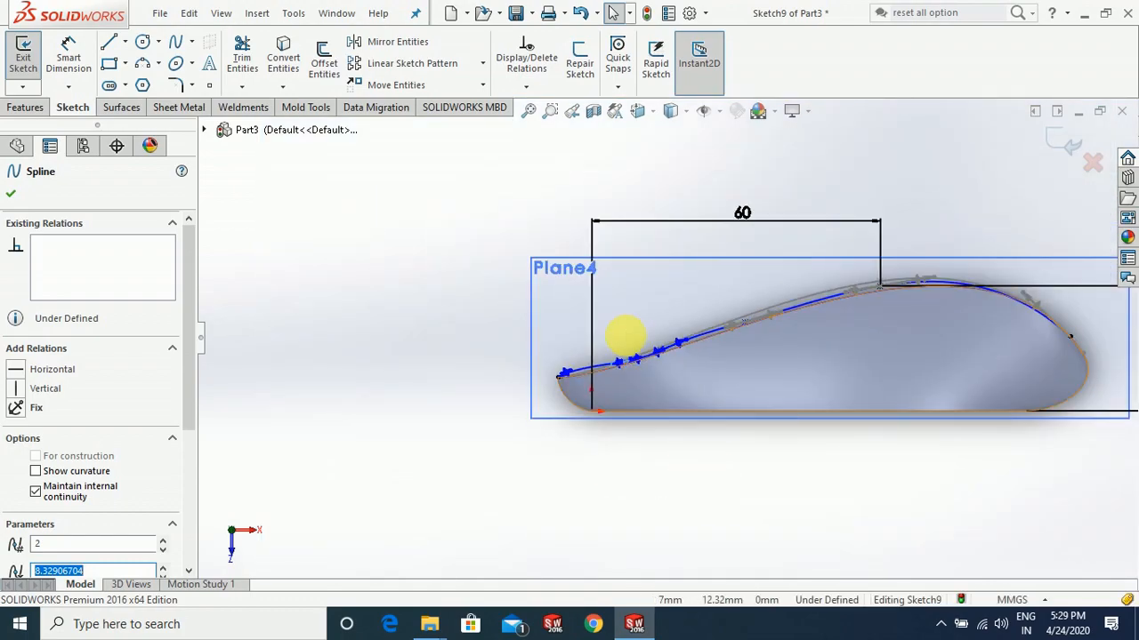
pyautogui.scroll(-5, 663, 382)
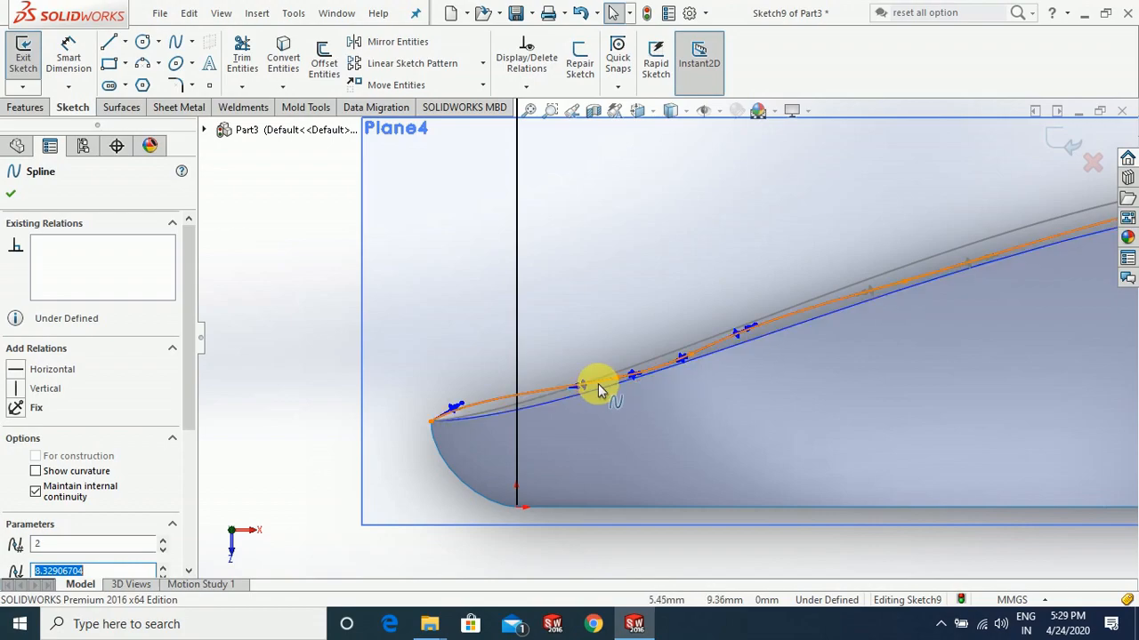
pyautogui.scroll(-3, 621, 381)
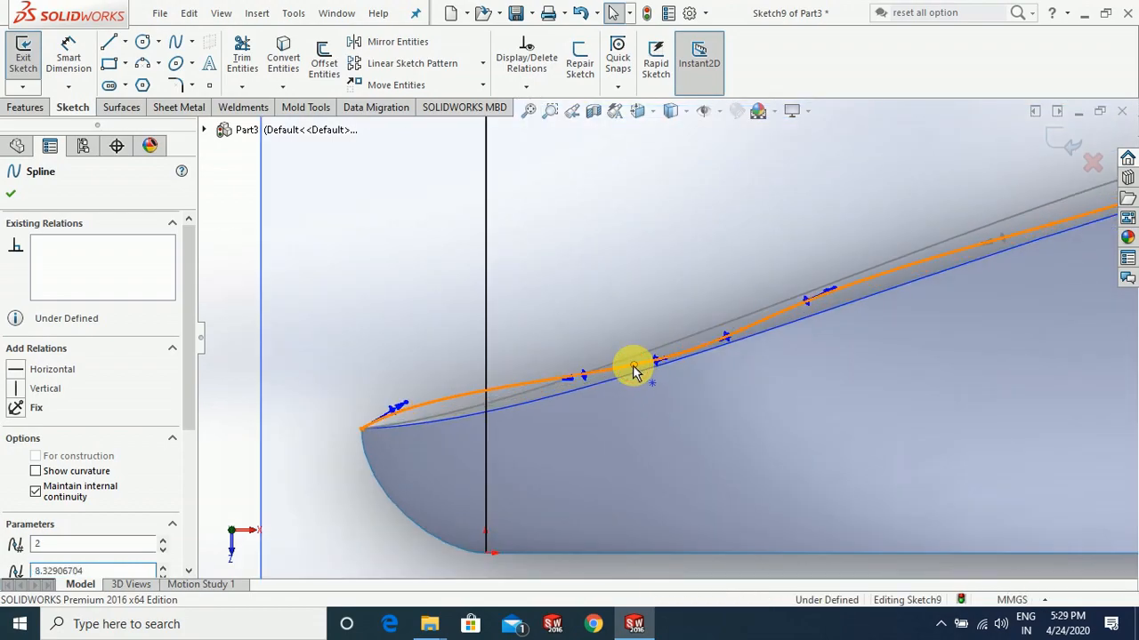
pyautogui.moveTo(612, 380)
pyautogui.mouseDown()
pyautogui.moveTo(590, 376)
pyautogui.moveTo(574, 392)
pyautogui.moveTo(575, 382)
pyautogui.moveTo(561, 382)
pyautogui.mouseUp()
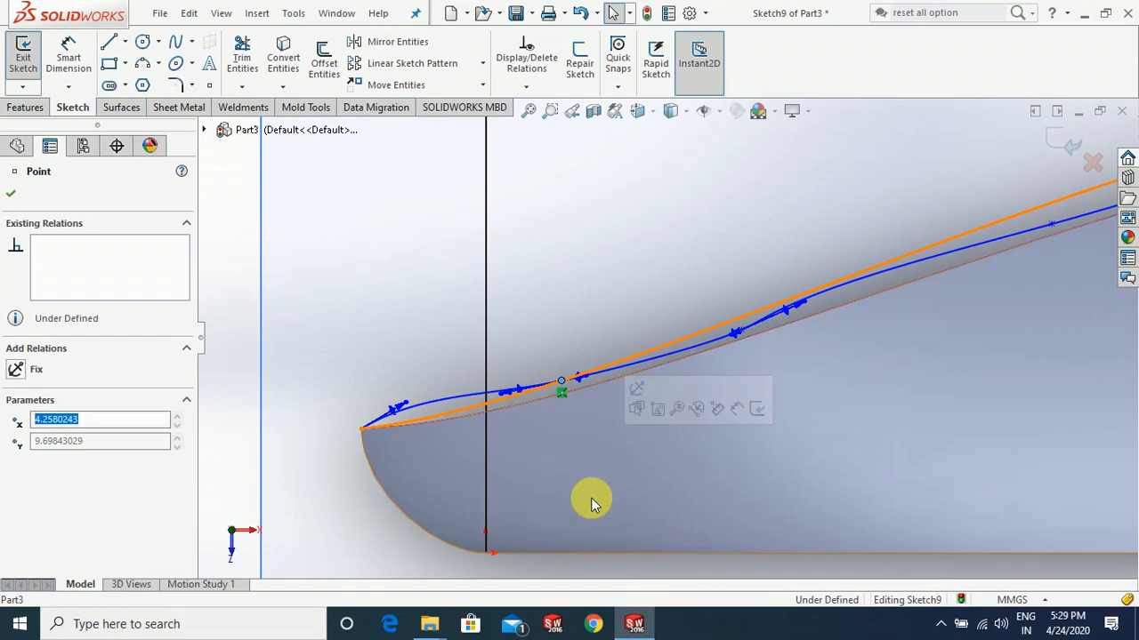
pyautogui.scroll(4, 587, 505)
pyautogui.click(685, 513)
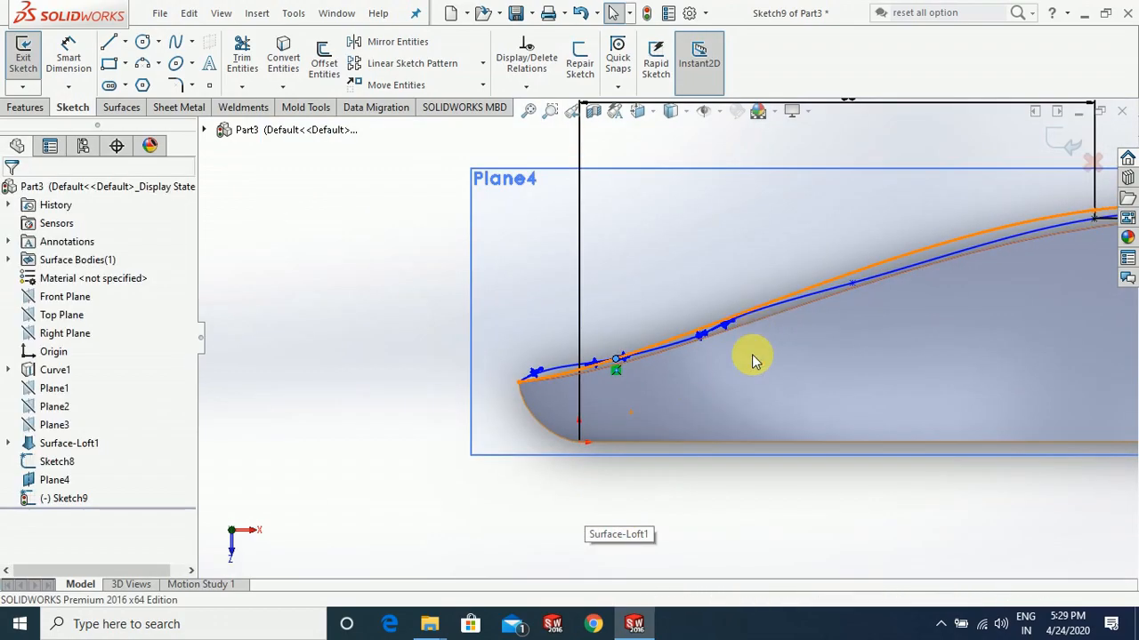
# Try to flatten the third spline point's tangent handle to match the neighbouring curve's slope
pyautogui.scroll(-2, 757, 300)
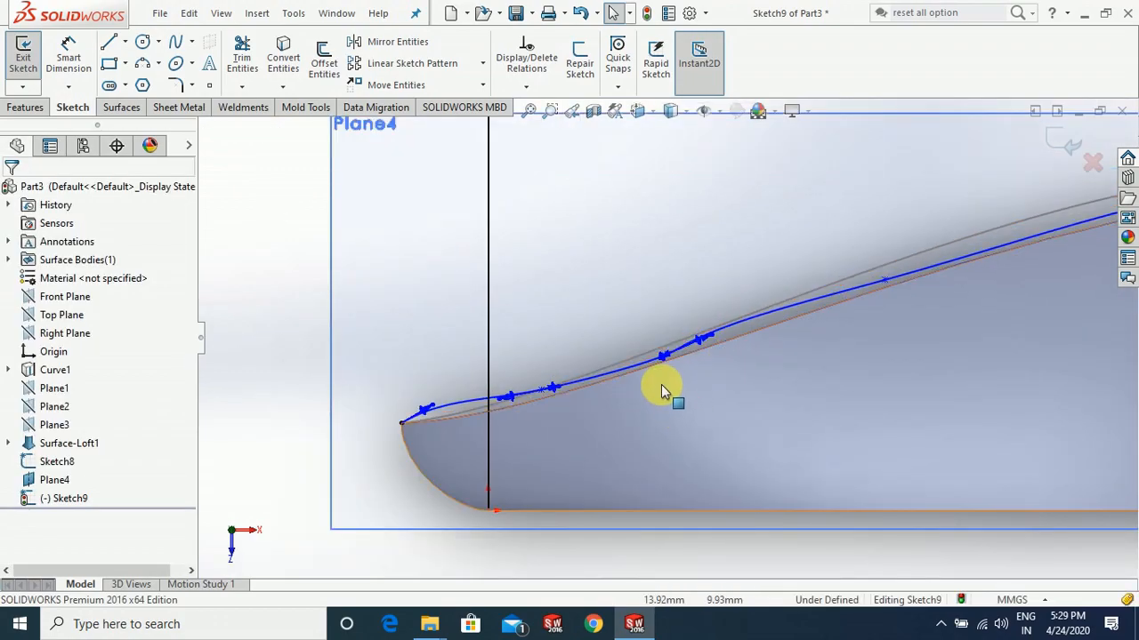
pyautogui.moveTo(655, 356)
pyautogui.mouseDown()
pyautogui.moveTo(655, 344)
pyautogui.moveTo(656, 368)
pyautogui.moveTo(658, 356)
pyautogui.mouseUp()
pyautogui.click(725, 486)
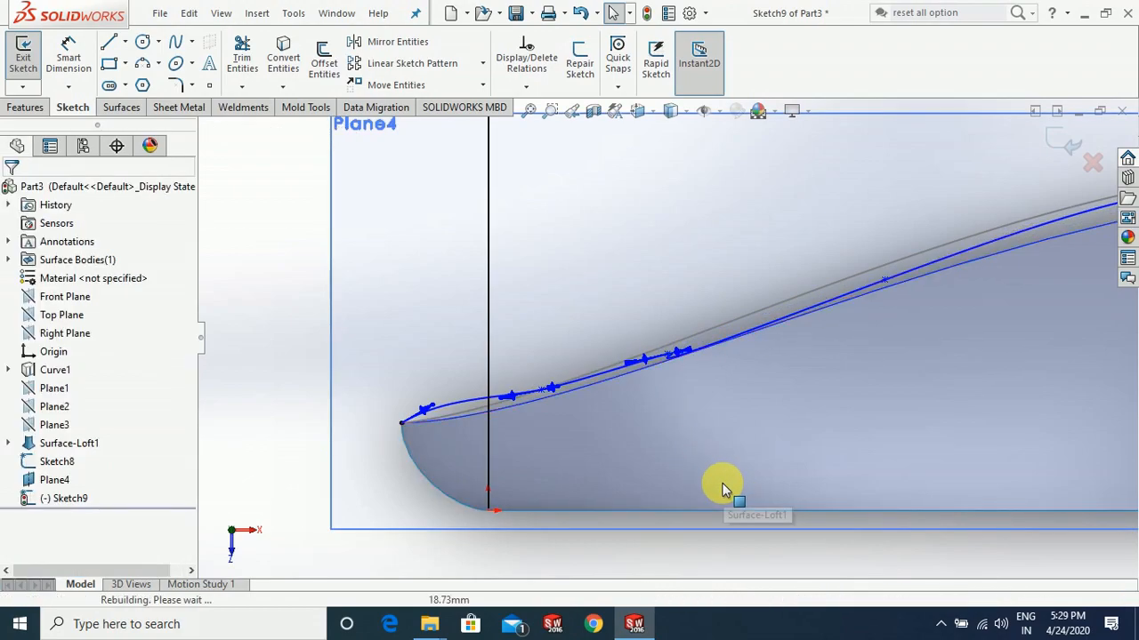
pyautogui.scroll(-3, 730, 323)
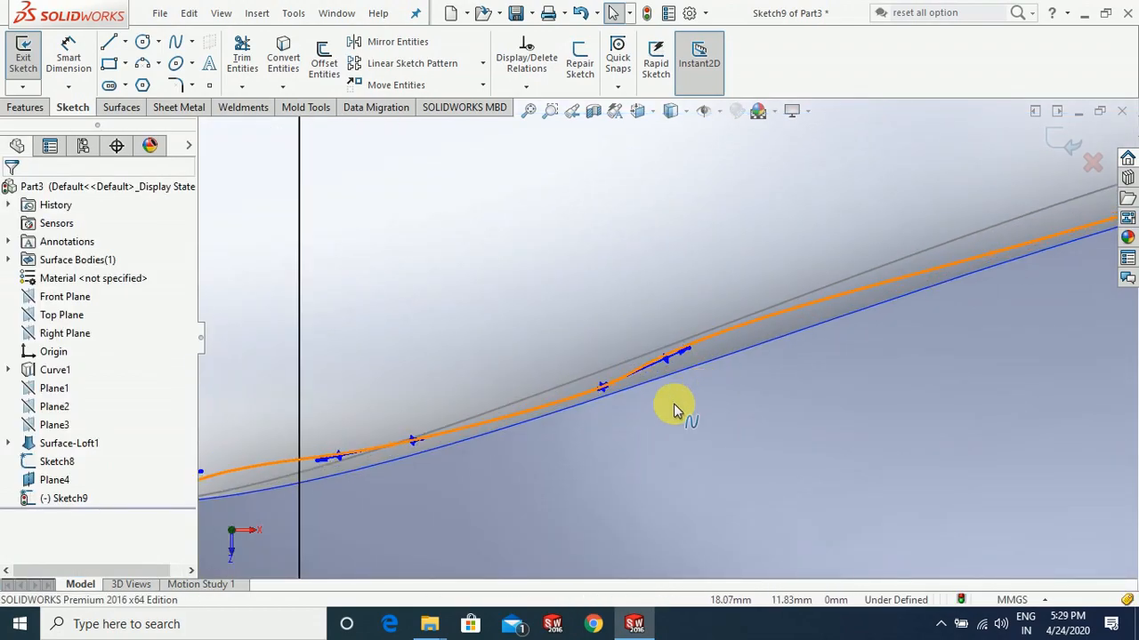
pyautogui.scroll(2, 676, 405)
pyautogui.scroll(3, 682, 391)
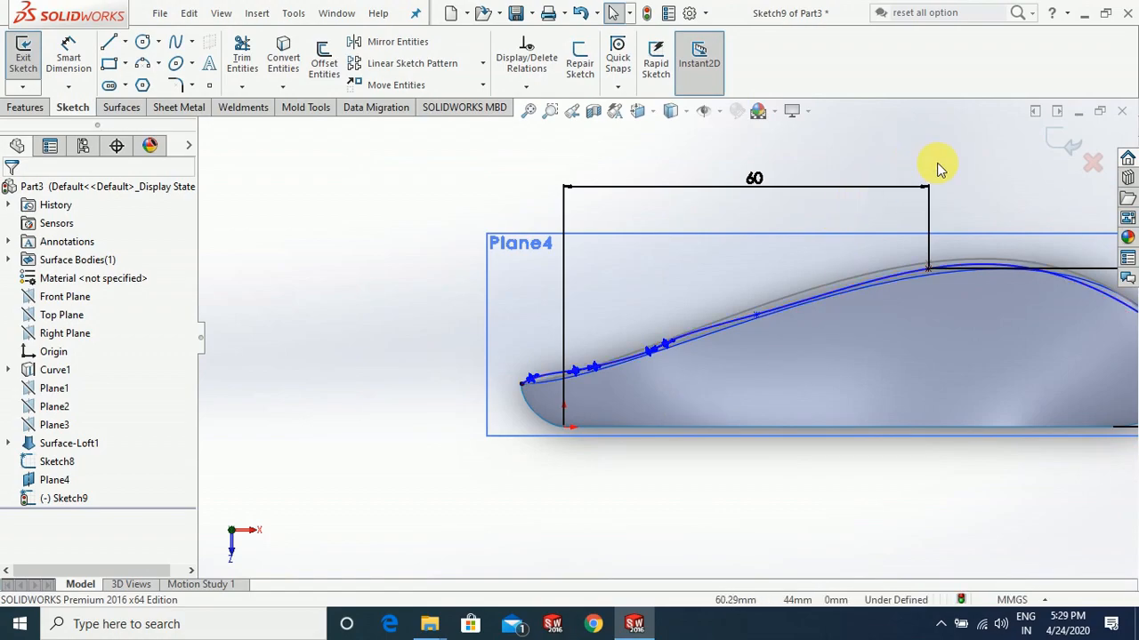
pyautogui.scroll(-3, 758, 340)
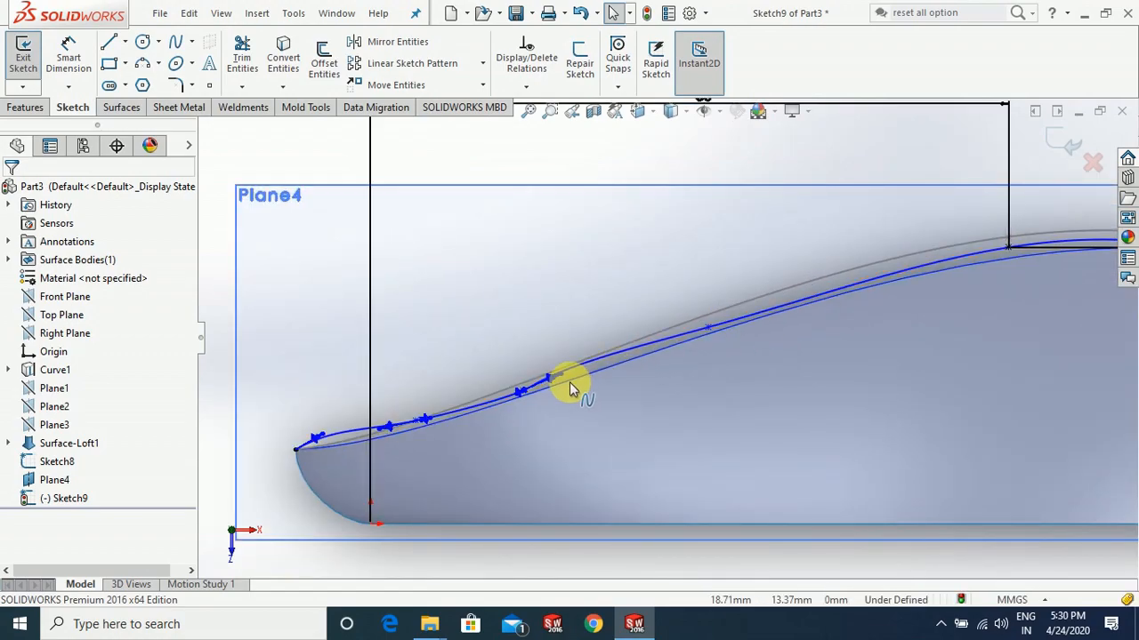
pyautogui.moveTo(552, 384); pyautogui.dragTo(528, 394)
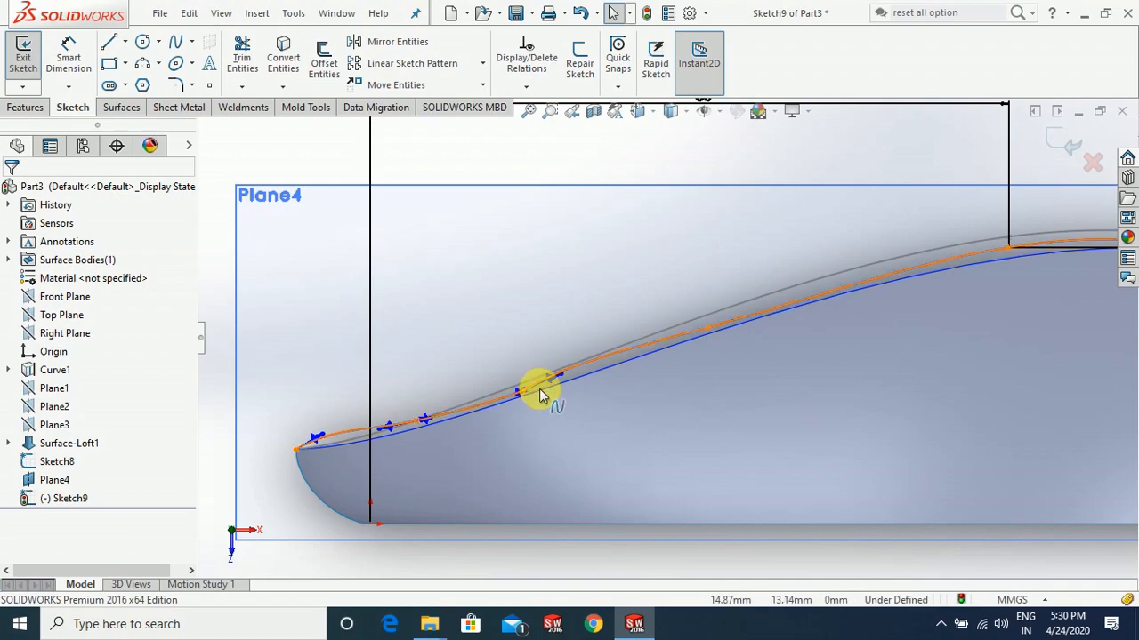
# Rotate the third spline point's tangent handle in line with the slope to remove the kink in the curve
pyautogui.scroll(-3, 539, 389)
pyautogui.moveTo(556, 389); pyautogui.dragTo(615, 367)
pyautogui.click(623, 363)
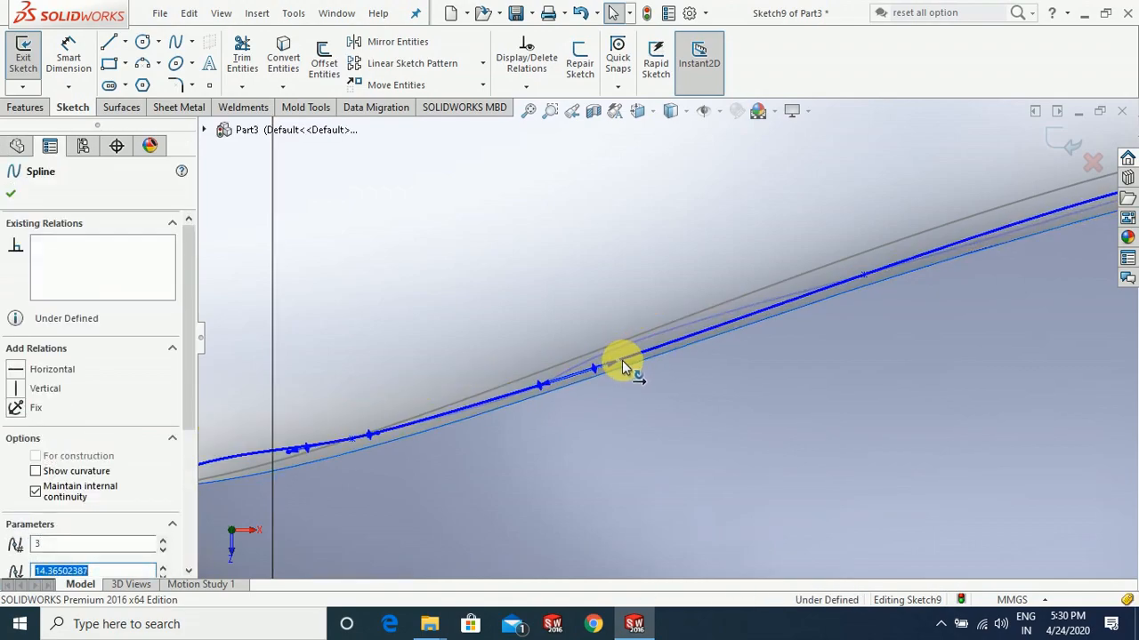
pyautogui.click(509, 365)
pyautogui.scroll(3, 601, 383)
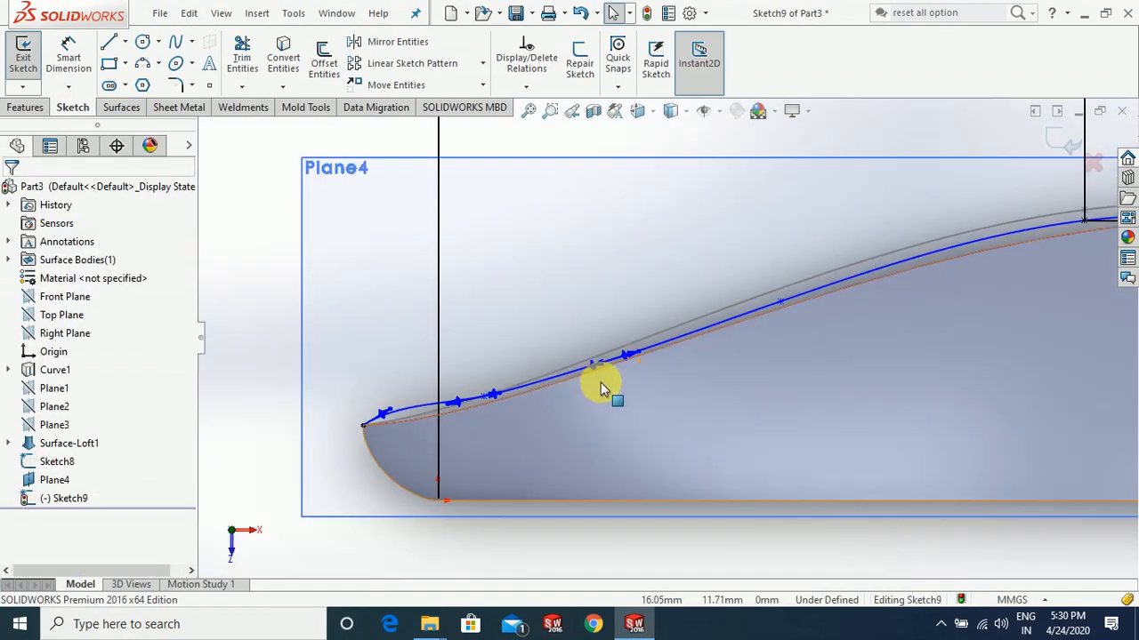
# Lower the start tangent handle at the narrow tip and shift the second point to about X 4.4, Y 9.7 mm on the reference curve
pyautogui.scroll(-3, 538, 391)
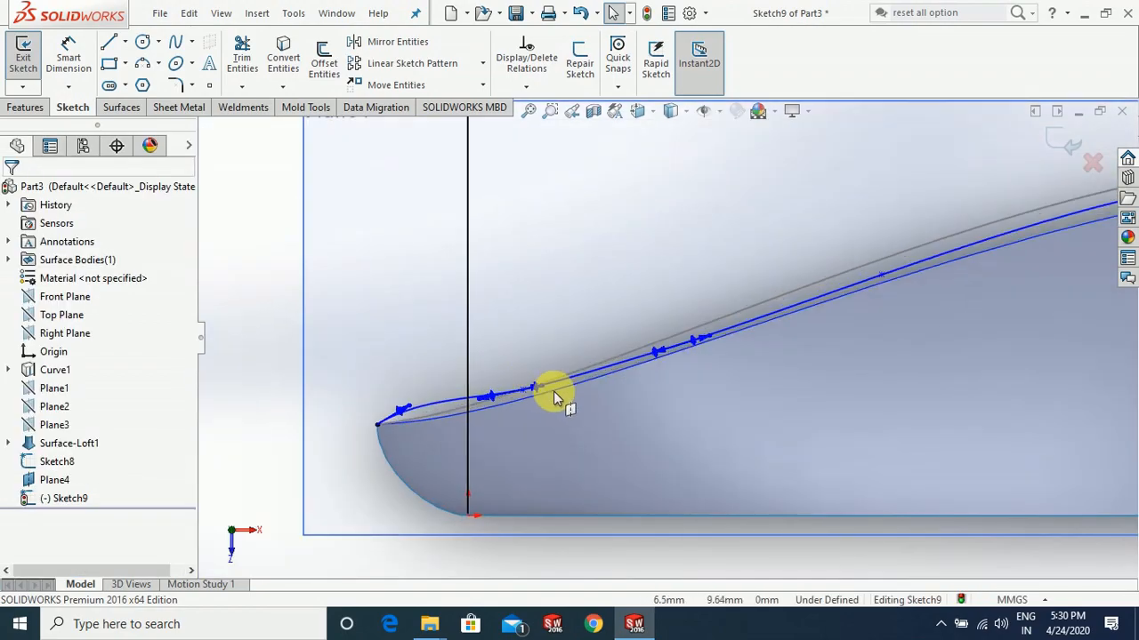
pyautogui.scroll(-2, 433, 409)
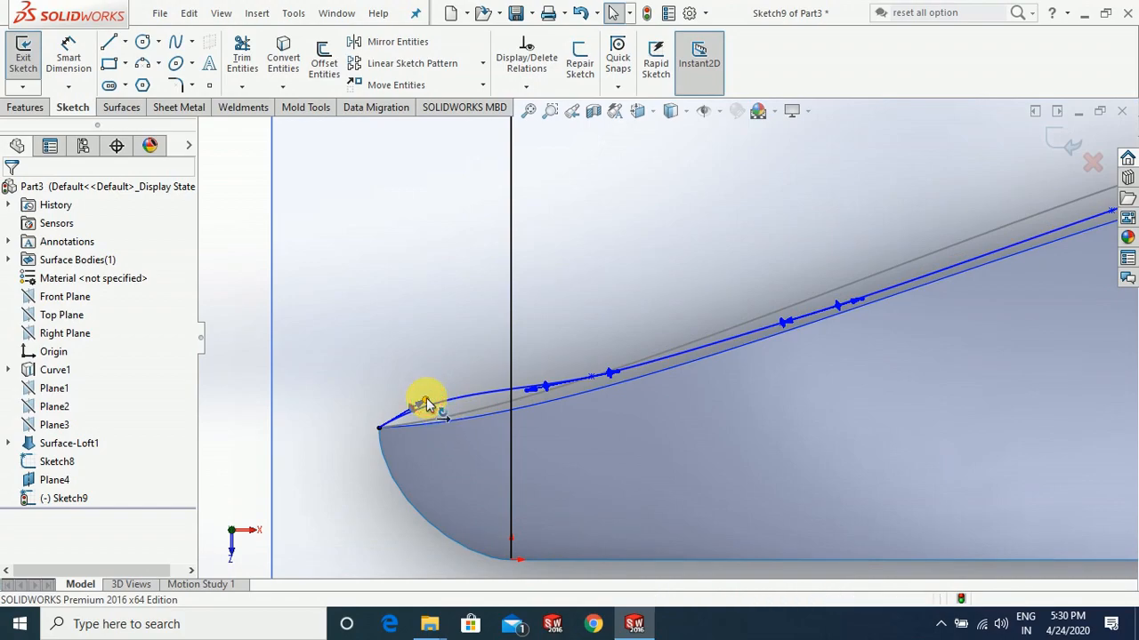
pyautogui.moveTo(422, 406); pyautogui.dragTo(430, 418)
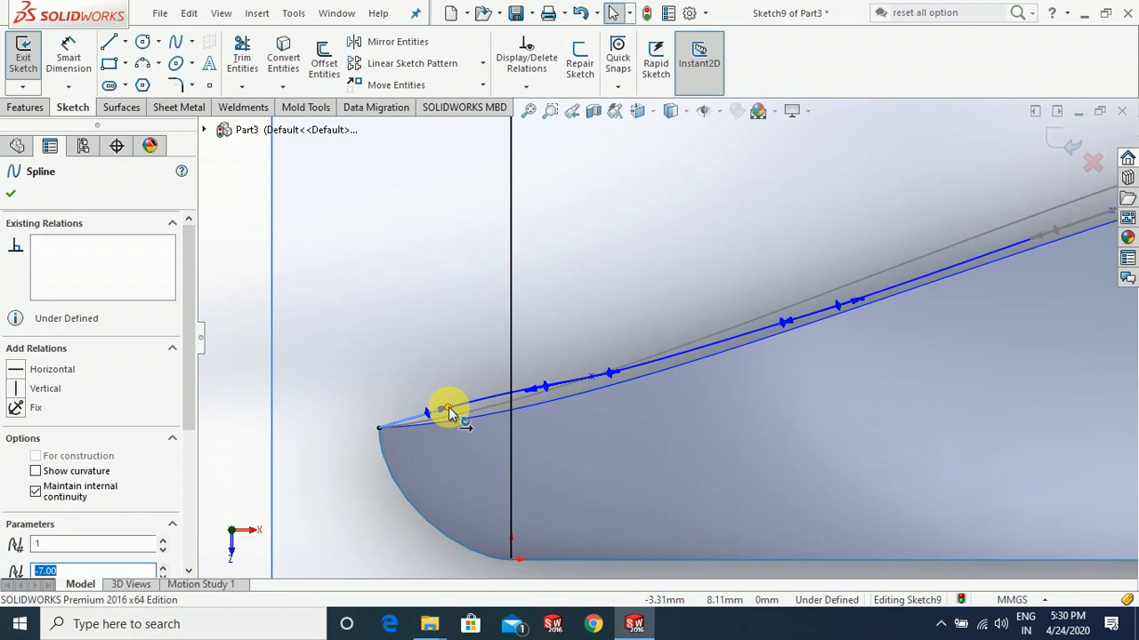
pyautogui.moveTo(449, 409)
pyautogui.mouseDown()
pyautogui.moveTo(596, 383)
pyautogui.moveTo(599, 398)
pyautogui.mouseUp()
pyautogui.scroll(4, 474, 423)
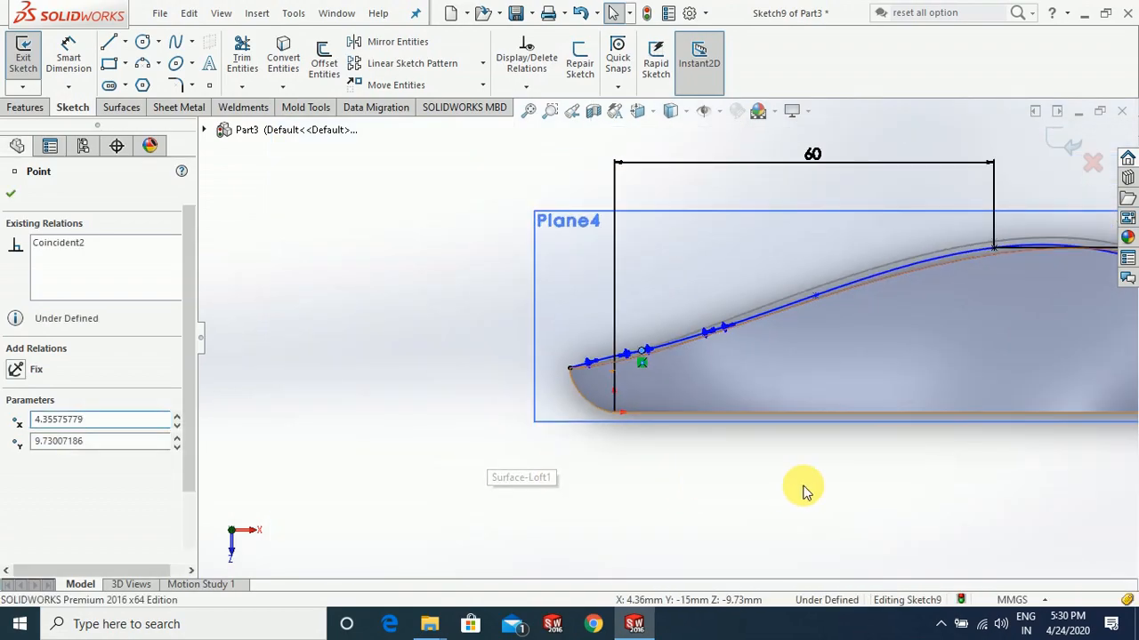
pyautogui.click(803, 487)
# Fine-tune the start tangent handle so the spline runs almost straight from the narrow tip to its second point
pyautogui.scroll(-4, 611, 343)
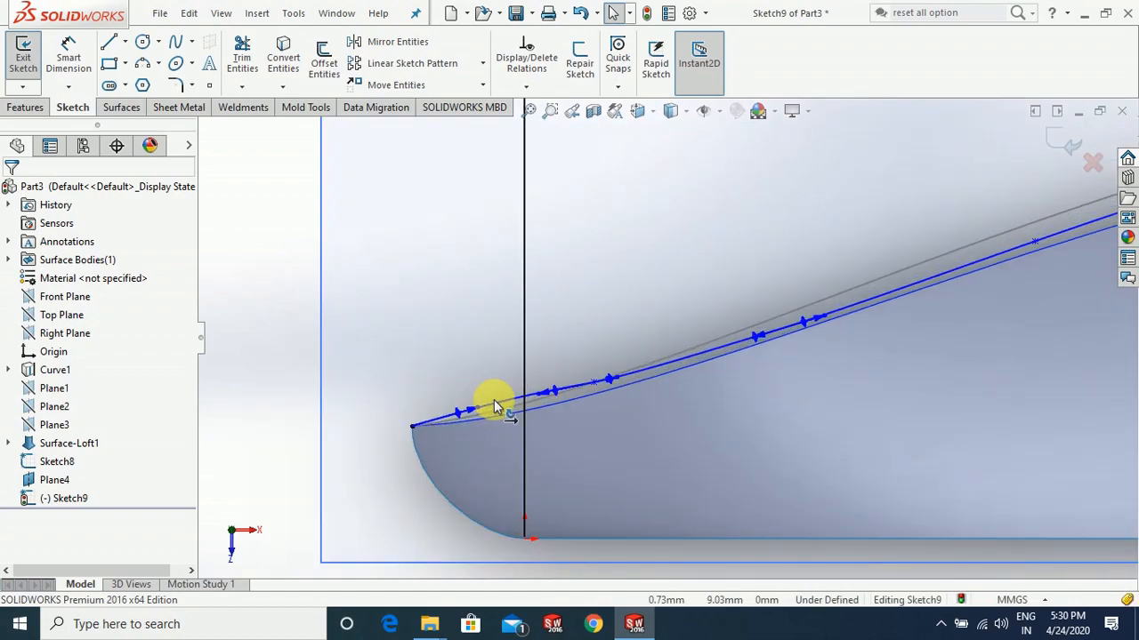
pyautogui.scroll(-1, 489, 407)
pyautogui.click(504, 411)
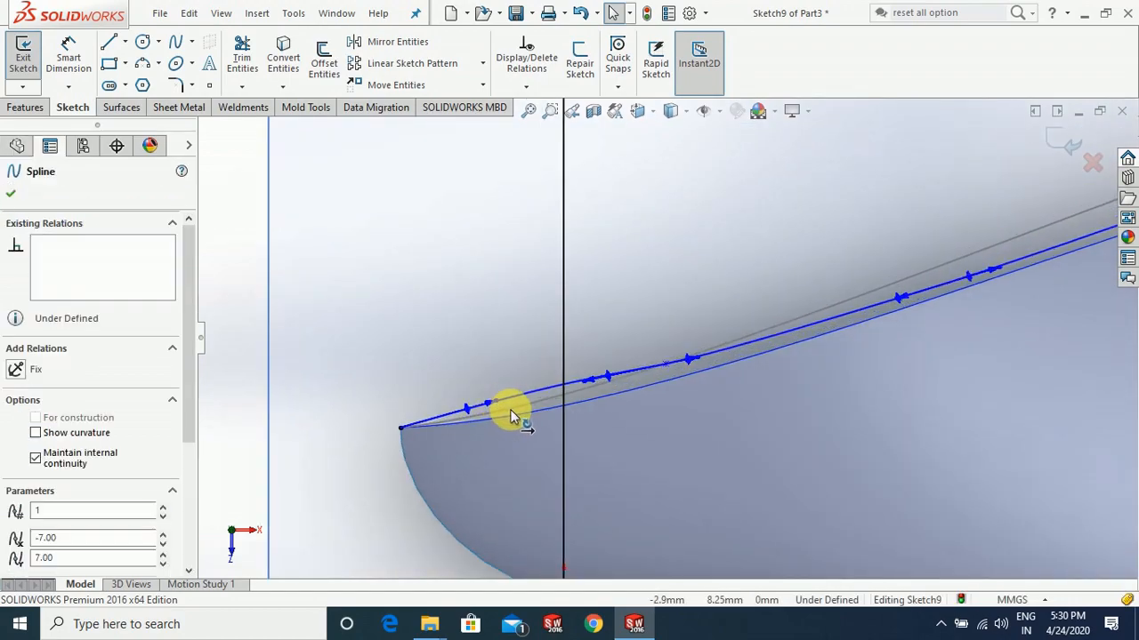
pyautogui.moveTo(508, 400)
pyautogui.mouseDown()
pyautogui.moveTo(498, 396)
pyautogui.moveTo(513, 399)
pyautogui.mouseUp()
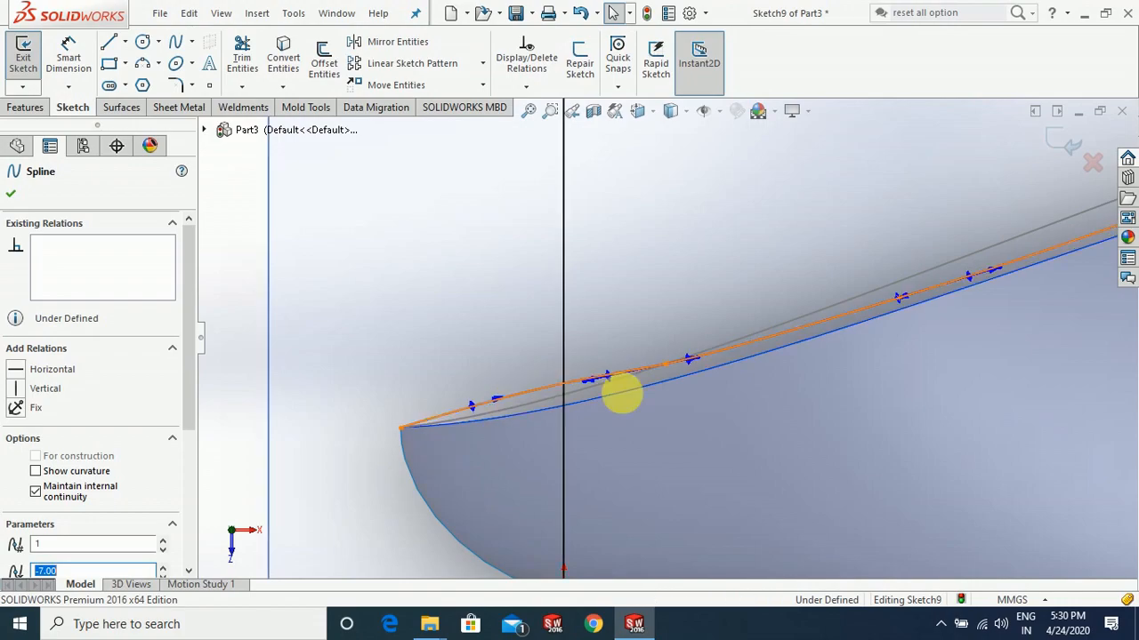
pyautogui.scroll(4, 676, 503)
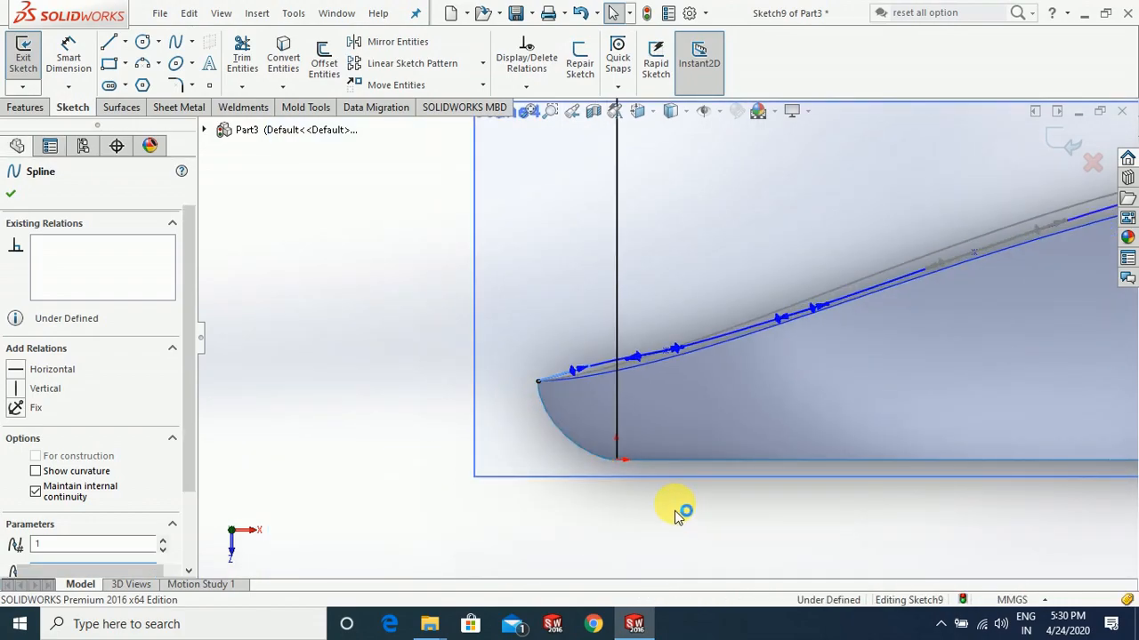
pyautogui.click(674, 511)
# Pull the end tangent handle at the spline's wide end outward so the curve bulges to follow the surface's rounded edge
pyautogui.scroll(3, 673, 508)
pyautogui.scroll(2, 821, 430)
pyautogui.scroll(-1, 934, 250)
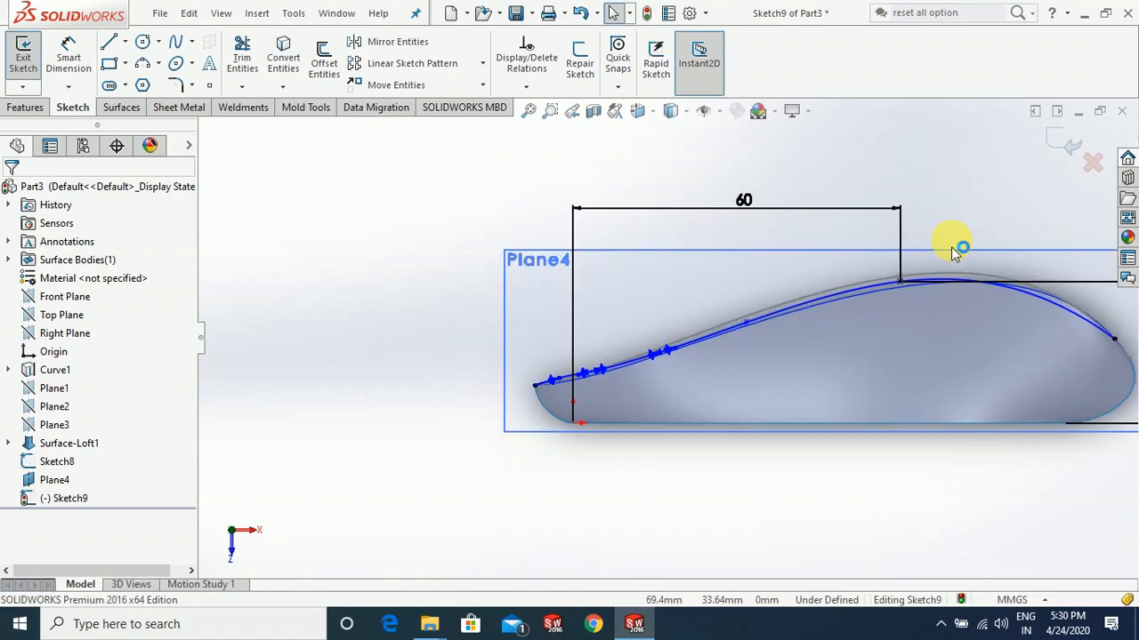
pyautogui.scroll(-4, 1081, 294)
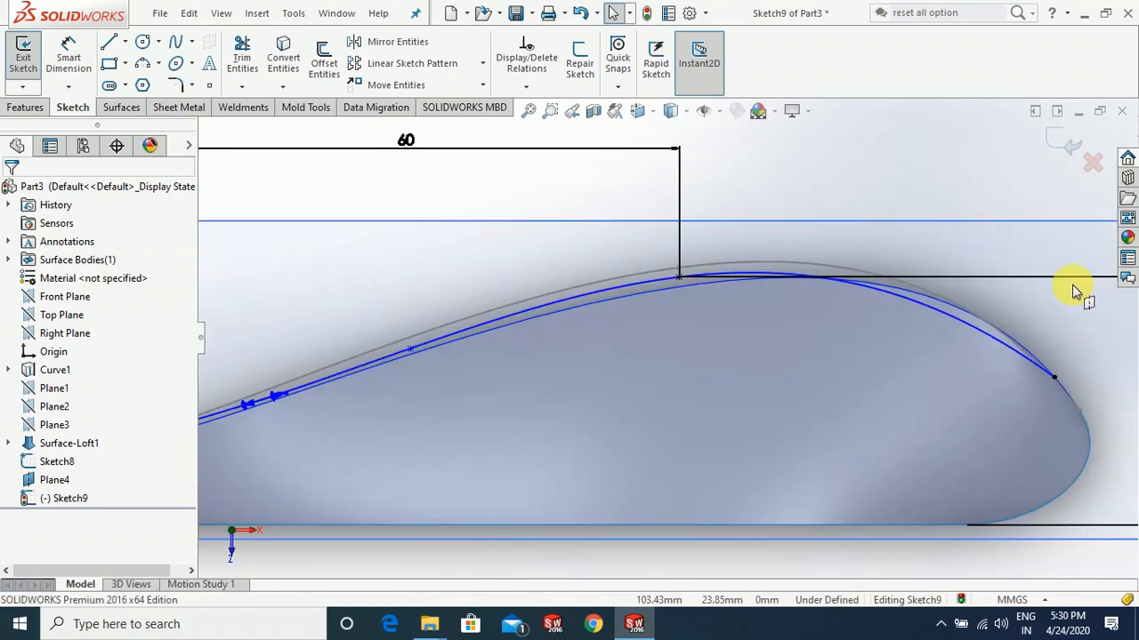
pyautogui.click(871, 309)
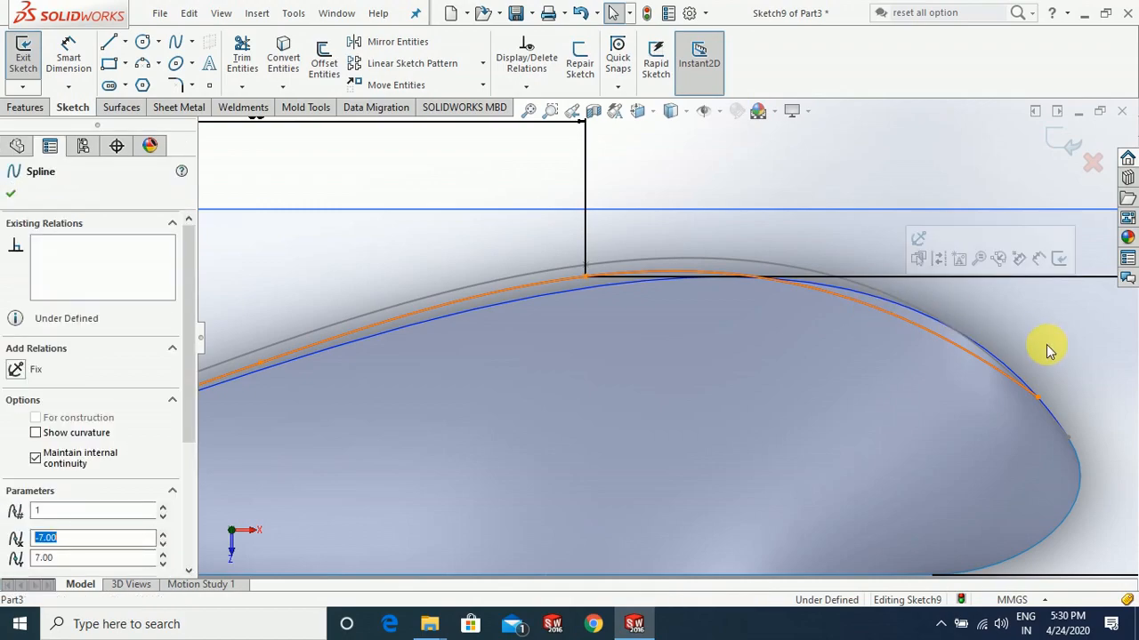
pyautogui.moveTo(916, 307); pyautogui.dragTo(948, 306)
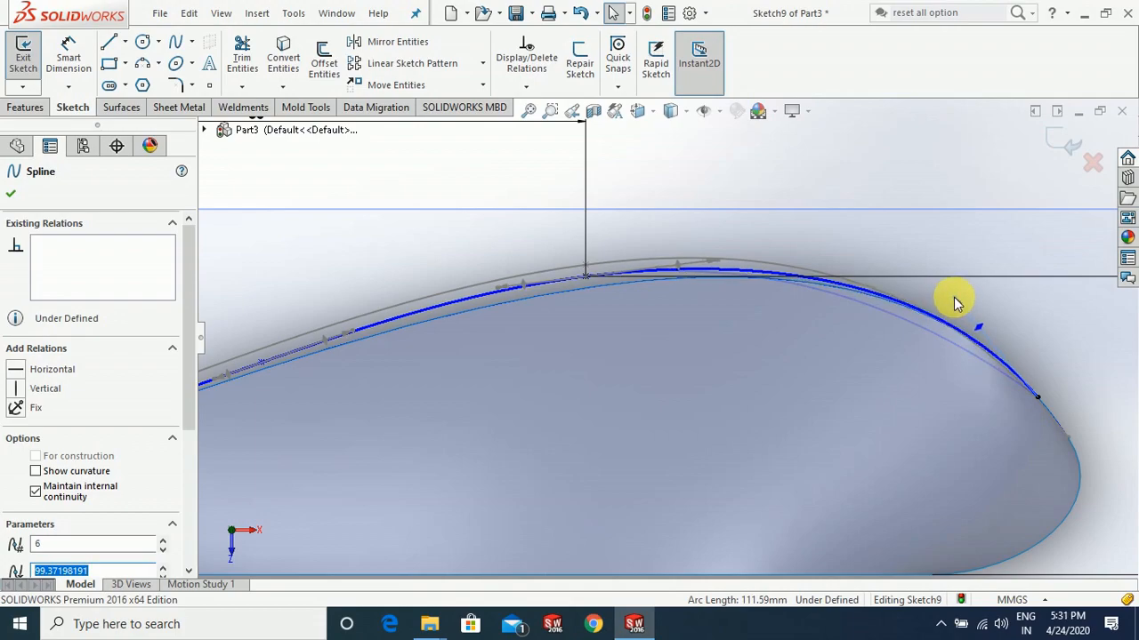
pyautogui.moveTo(954, 305); pyautogui.dragTo(955, 302)
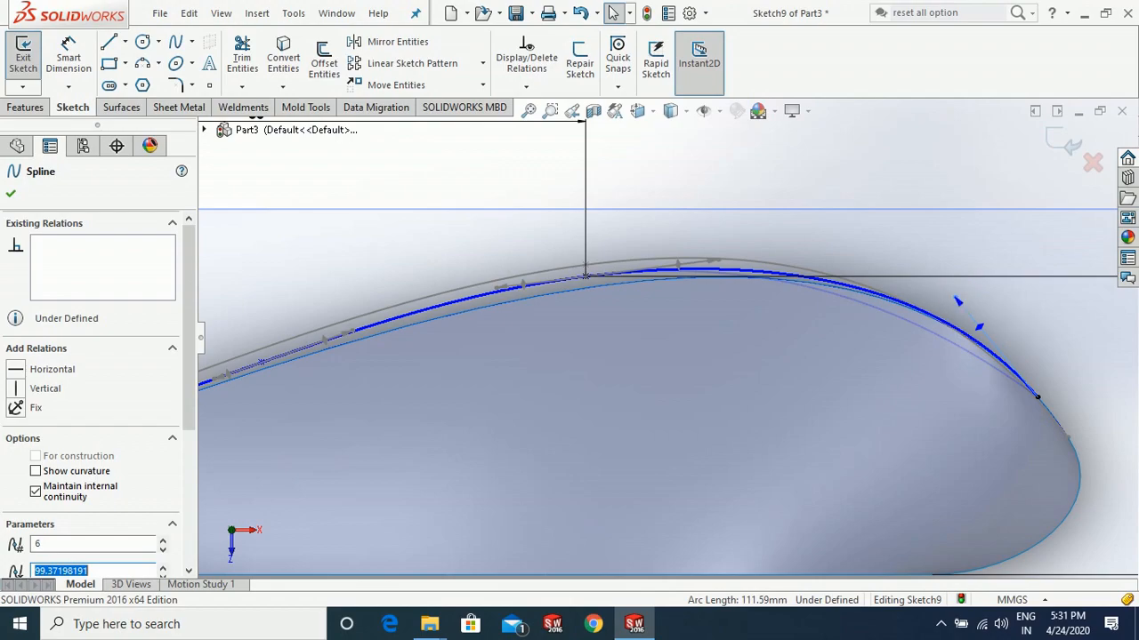
pyautogui.click(1089, 342)
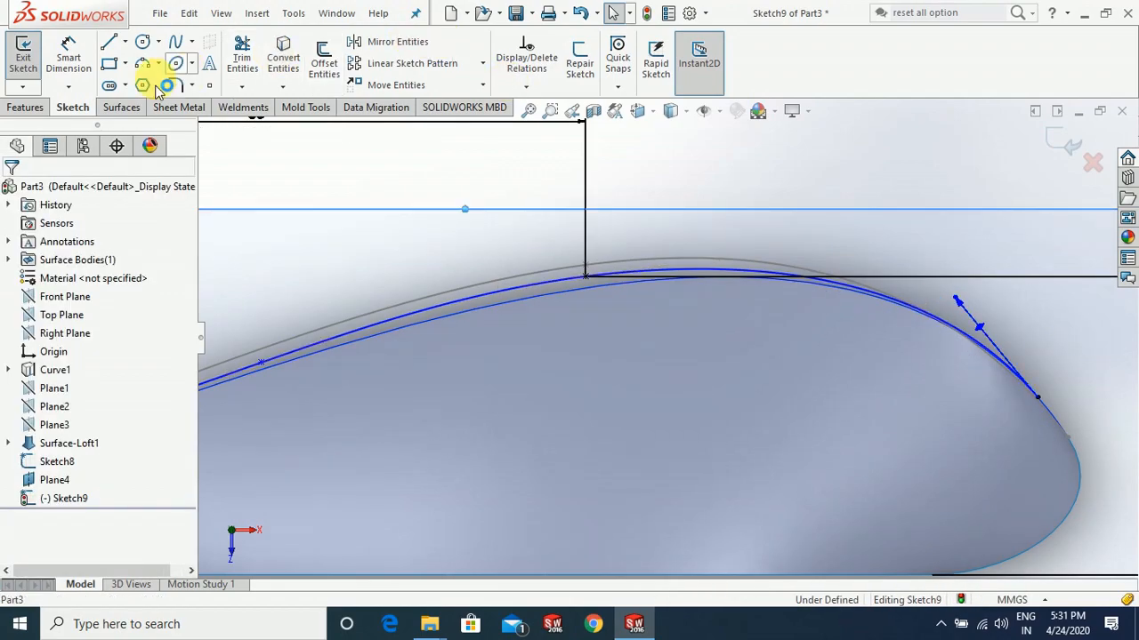
# Dimension the weight of the spline's end tangent handle at the wide end as 42
pyautogui.click(71, 67)
pyautogui.scroll(3, 1037, 315)
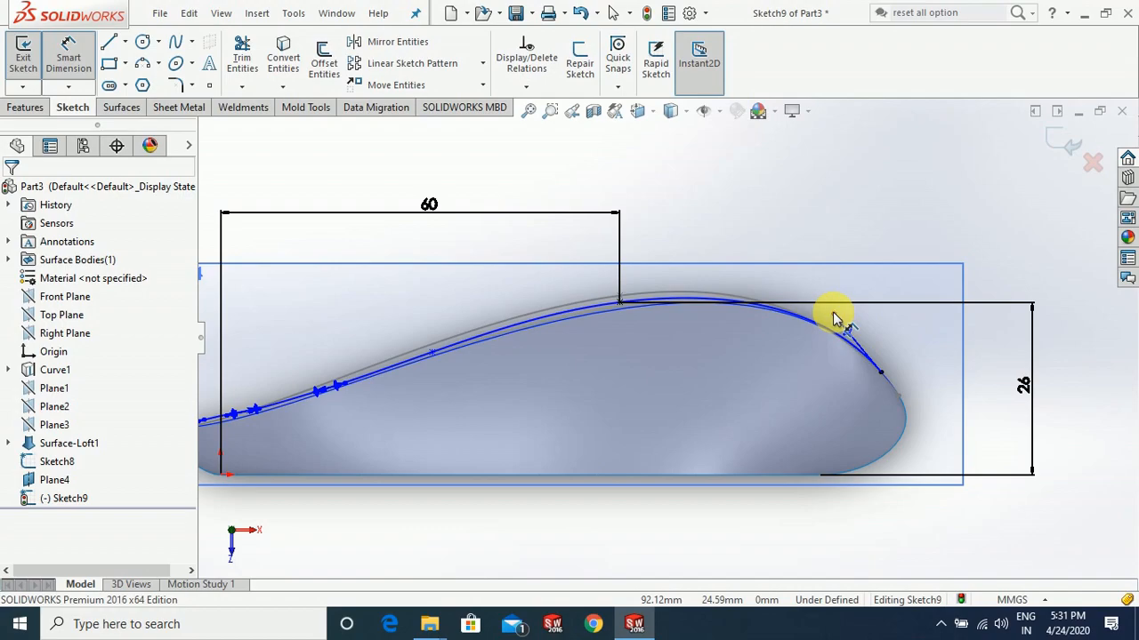
pyautogui.click(870, 214)
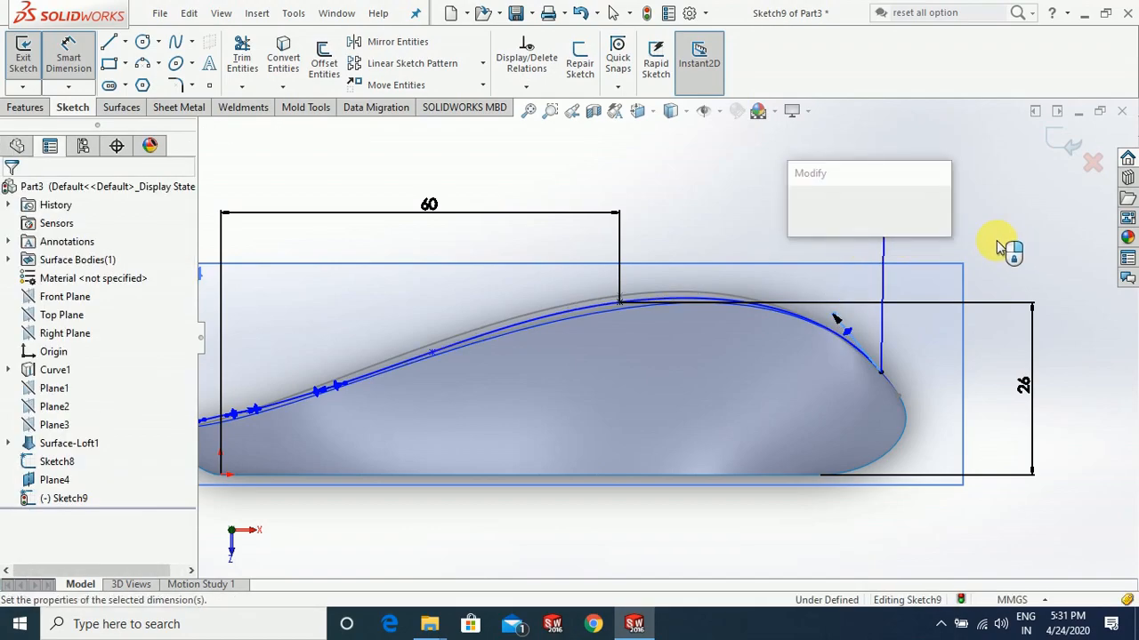
pyautogui.write('42')
pyautogui.press('Return')
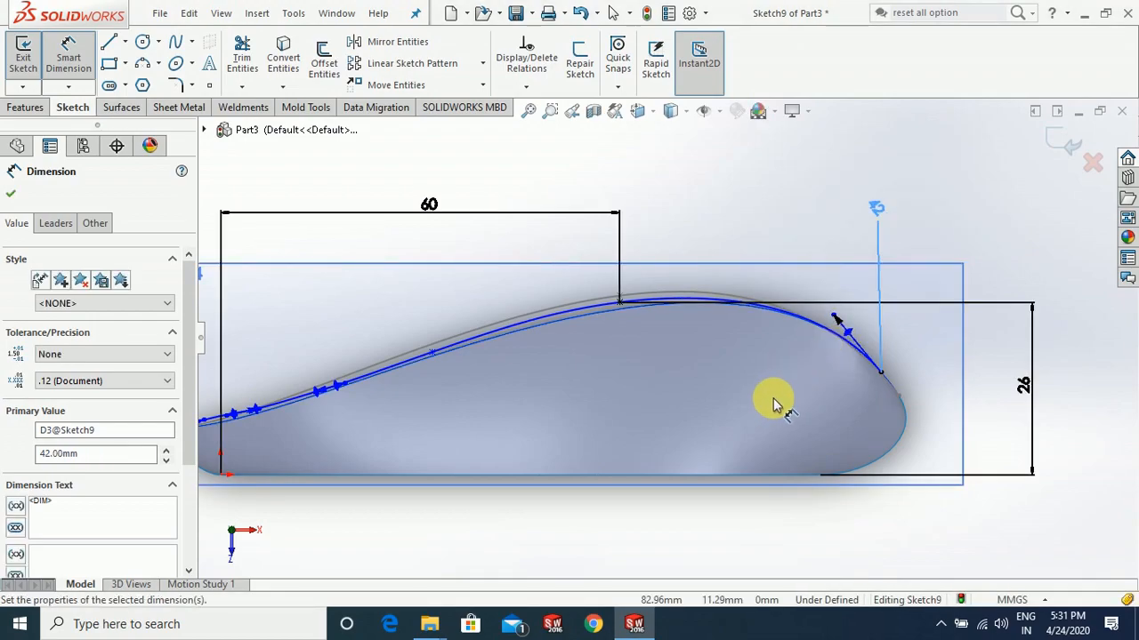
# Add a 50° angle dimension between the end tangent handle and the surface's straight lower edge
pyautogui.scroll(-2, 841, 356)
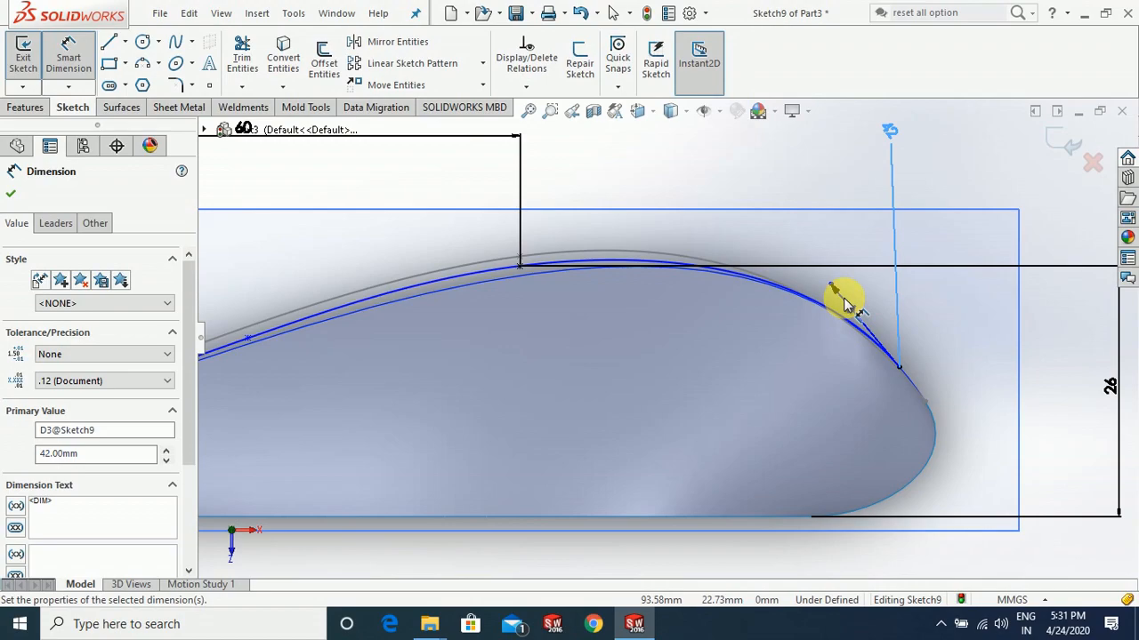
pyautogui.click(792, 513)
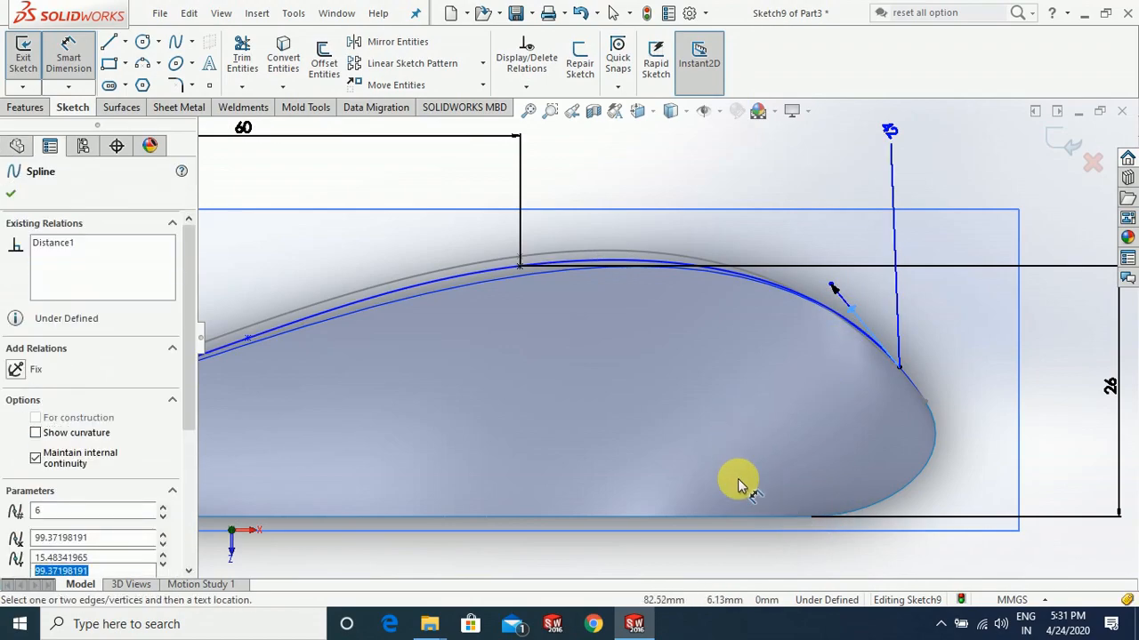
pyautogui.click(756, 517)
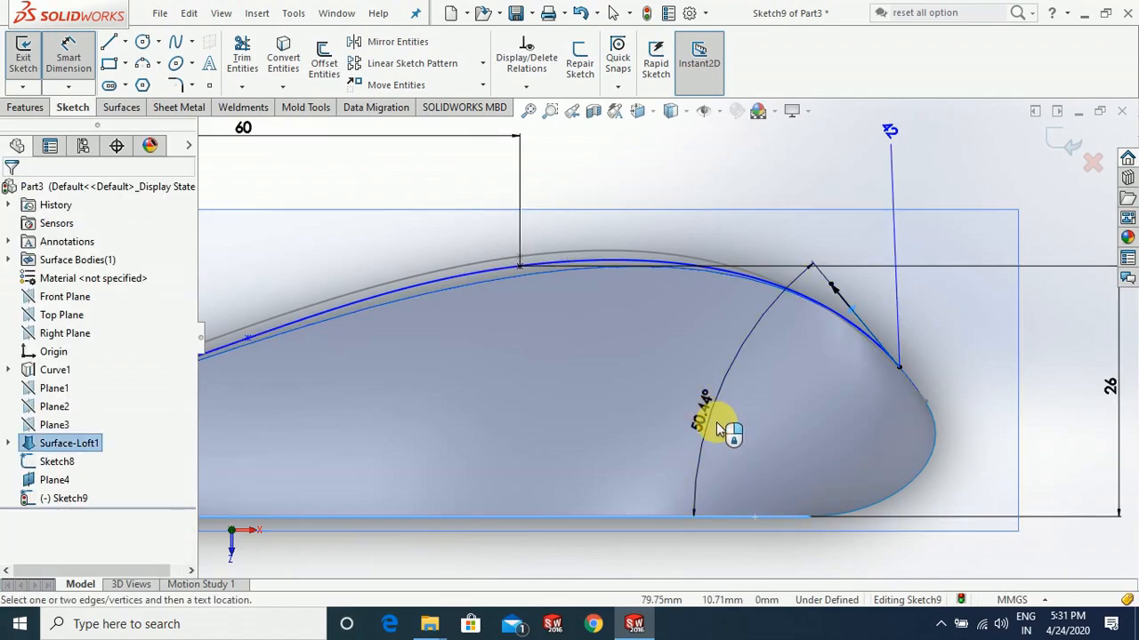
pyautogui.click(710, 415)
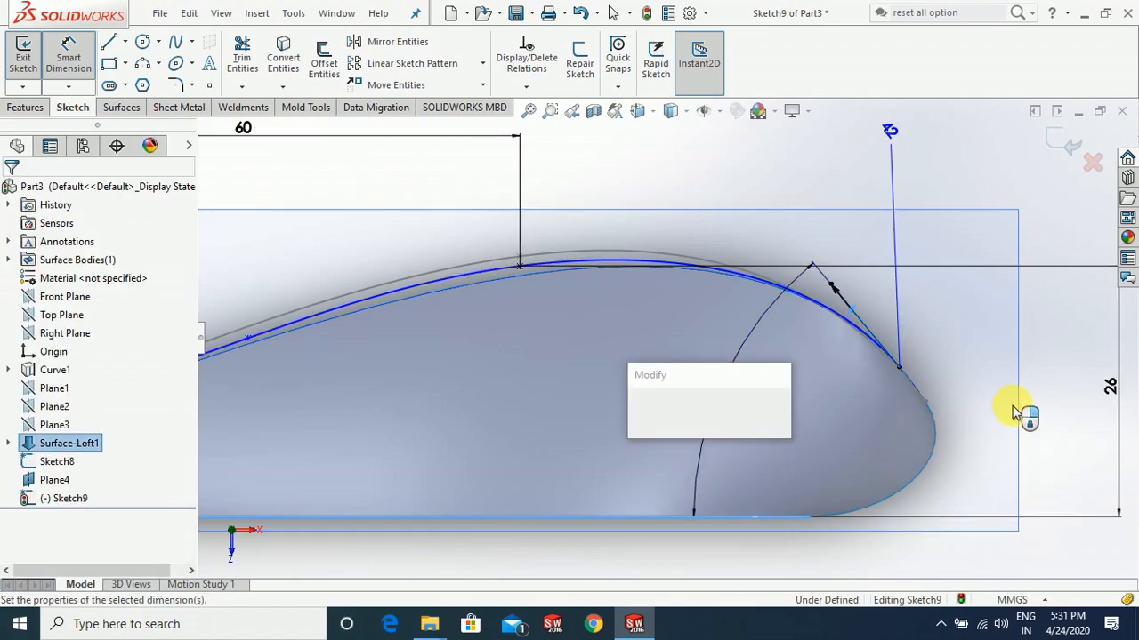
pyautogui.write('50')
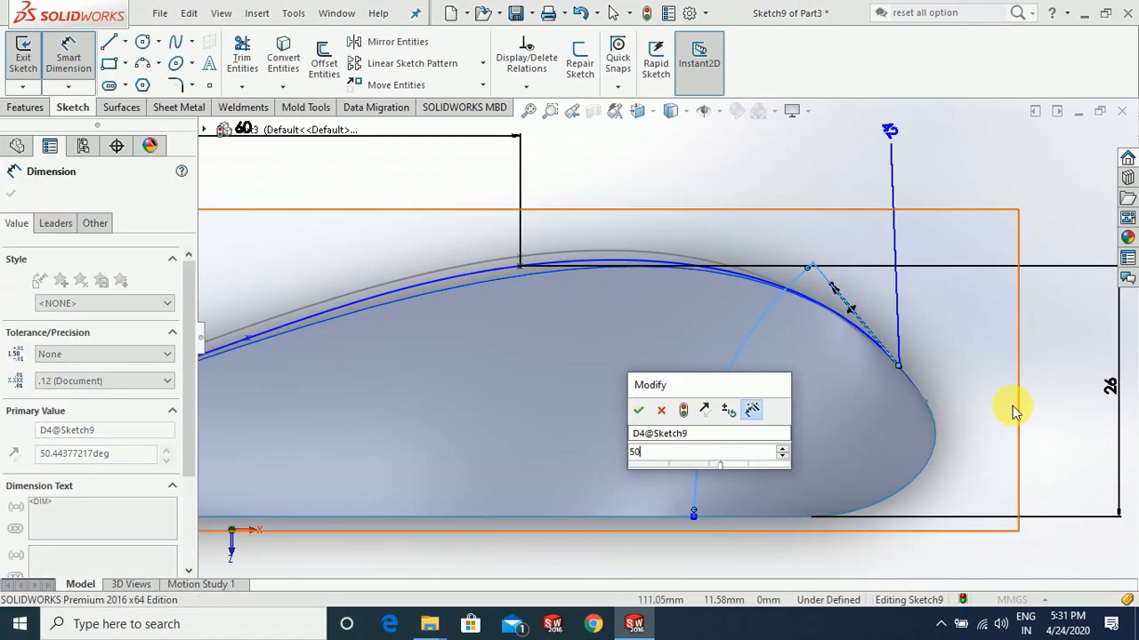
pyautogui.press('Return')
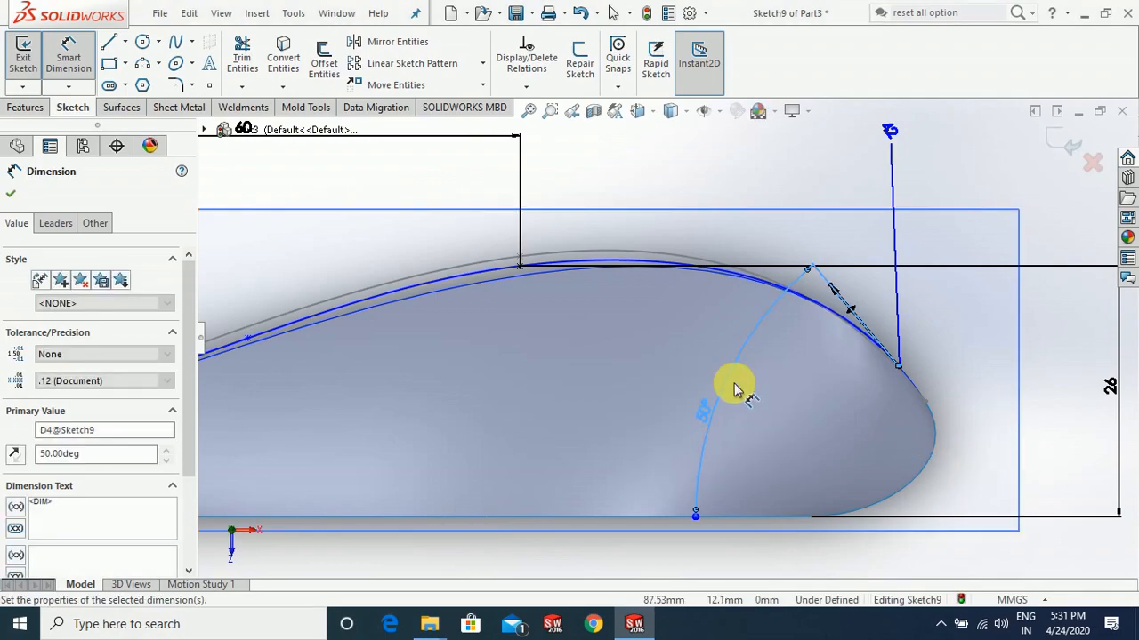
# Dimension the height of the mid-slope spline point before the 60 mm point as 19 mm above the straight lower edge
pyautogui.scroll(4, 890, 381)
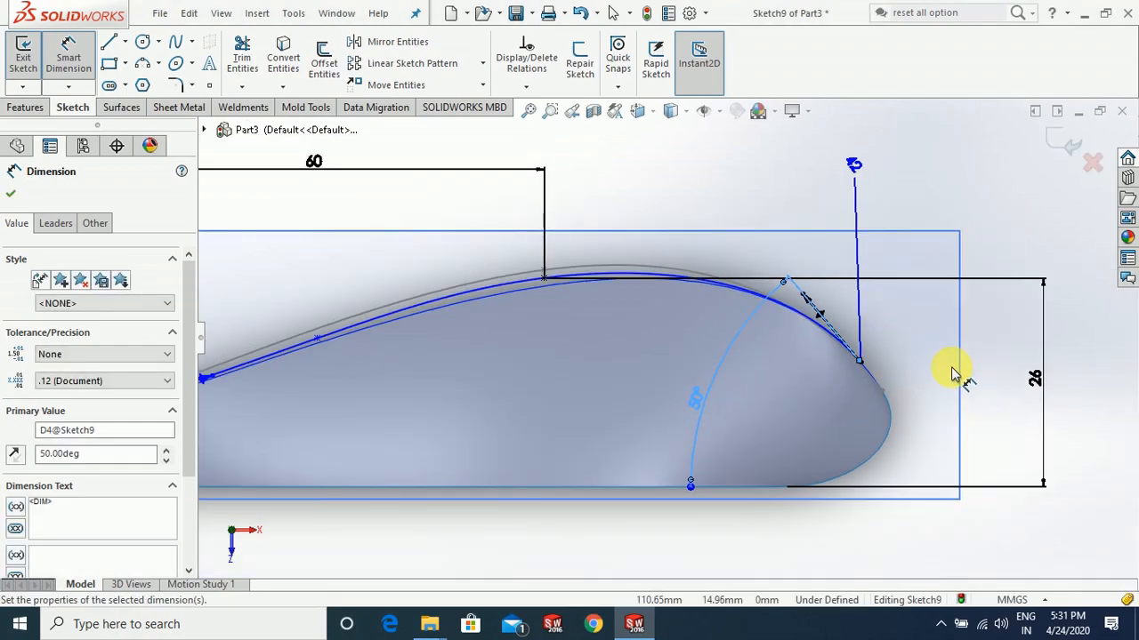
pyautogui.scroll(1, 529, 356)
pyautogui.scroll(-3, 400, 351)
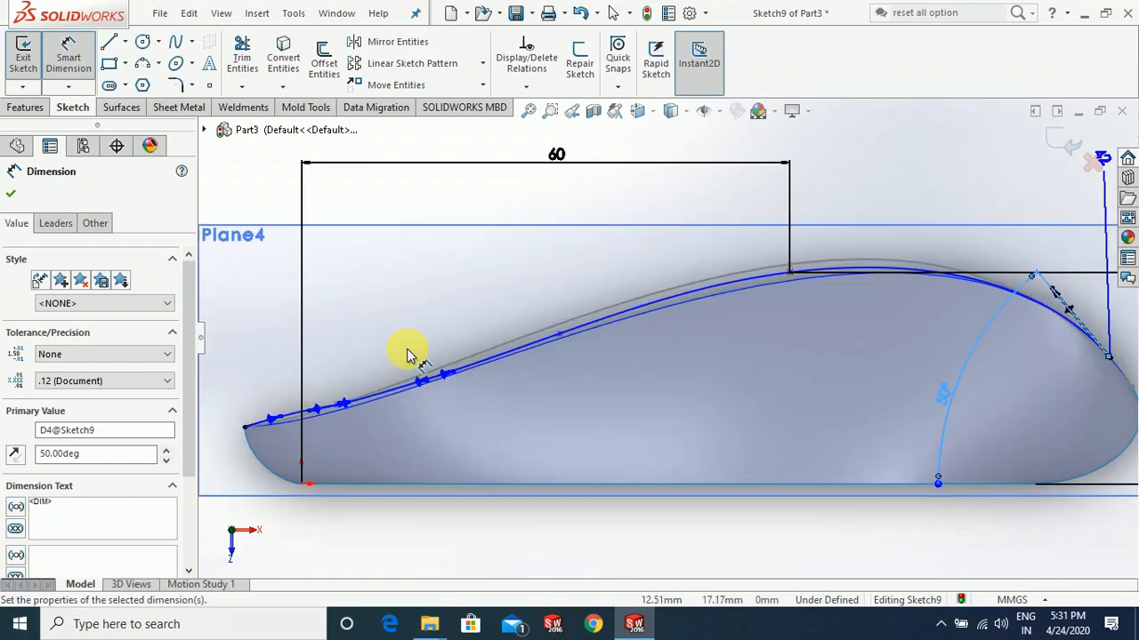
pyautogui.click(560, 336)
pyautogui.click(543, 488)
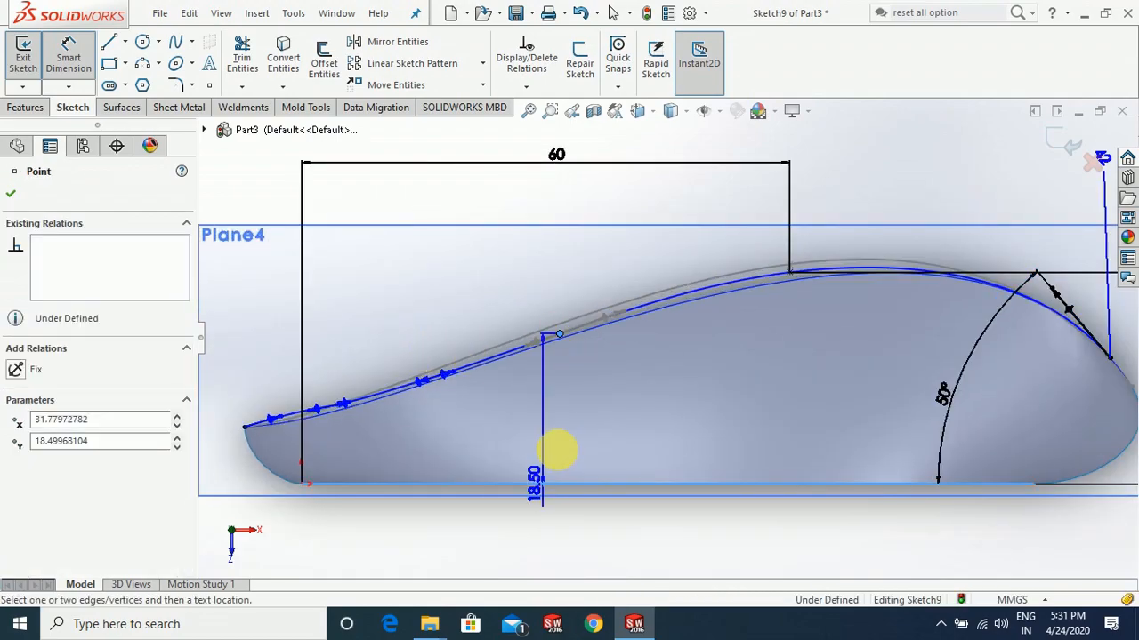
pyautogui.click(633, 425)
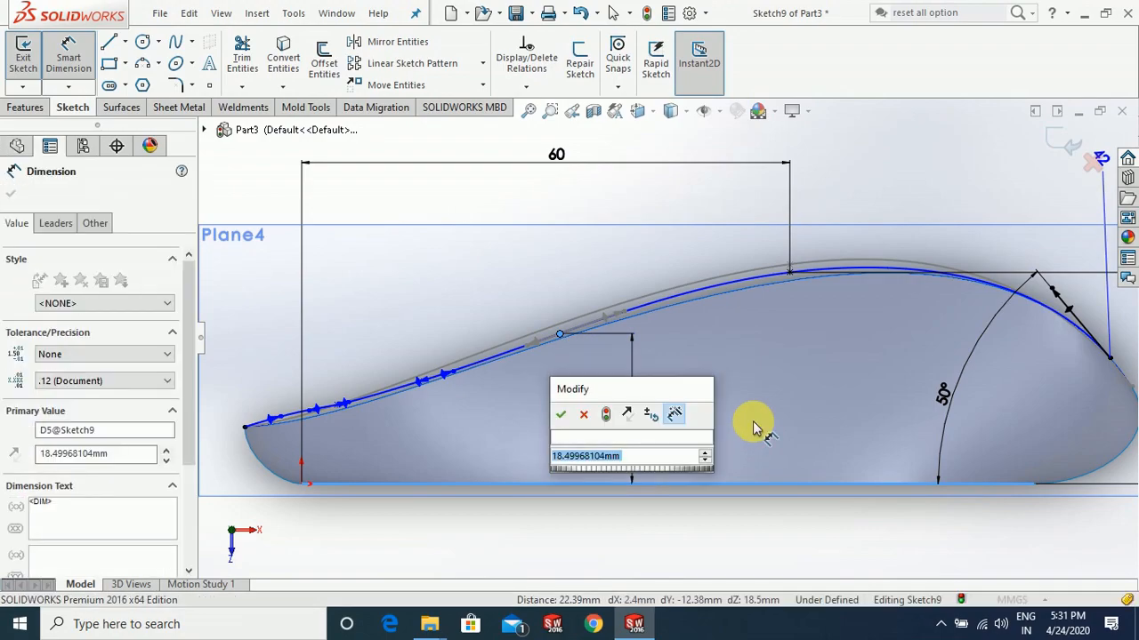
pyautogui.write('1')
pyautogui.write('8.5')
pyautogui.press('Return')
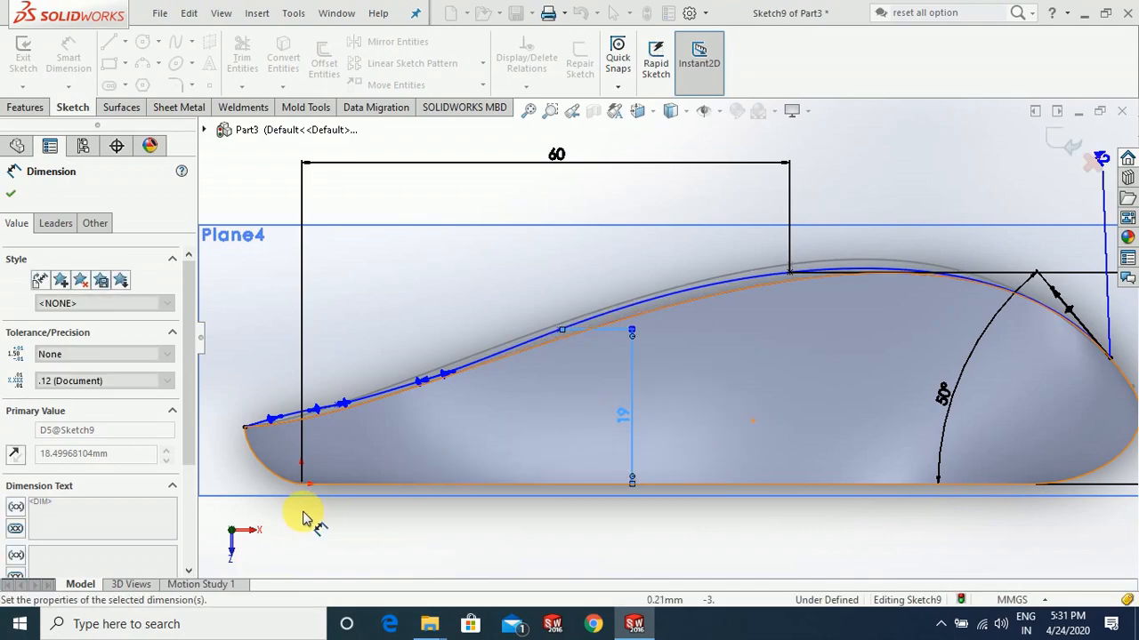
# Set the horizontal distance from the origin to the mid-slope spline point to 32 mm
pyautogui.click(561, 330)
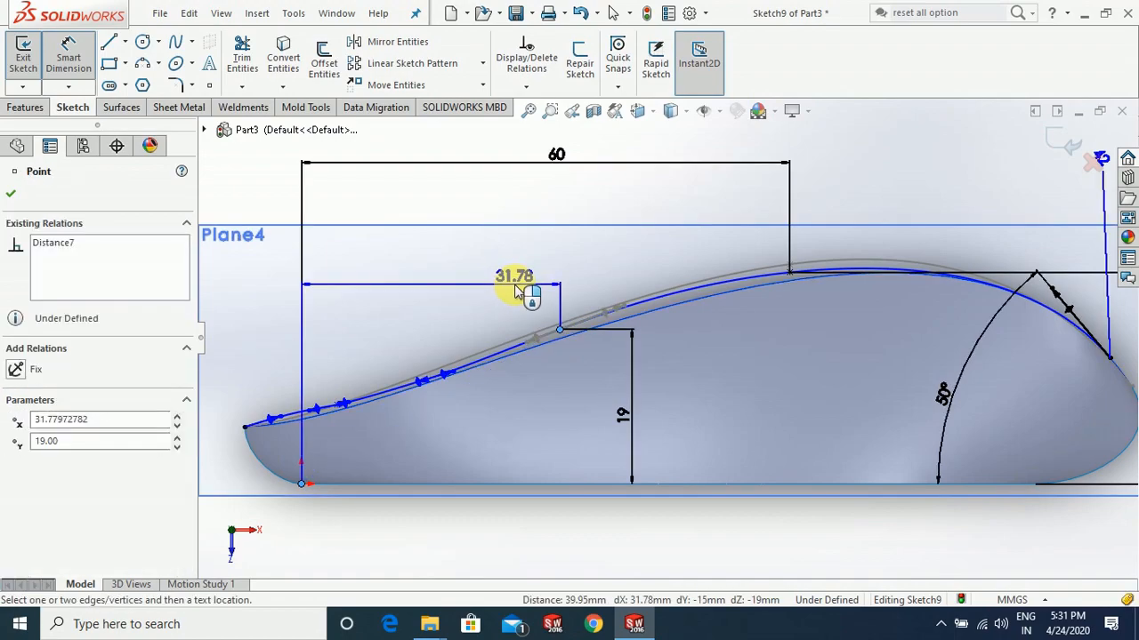
pyautogui.click(514, 283)
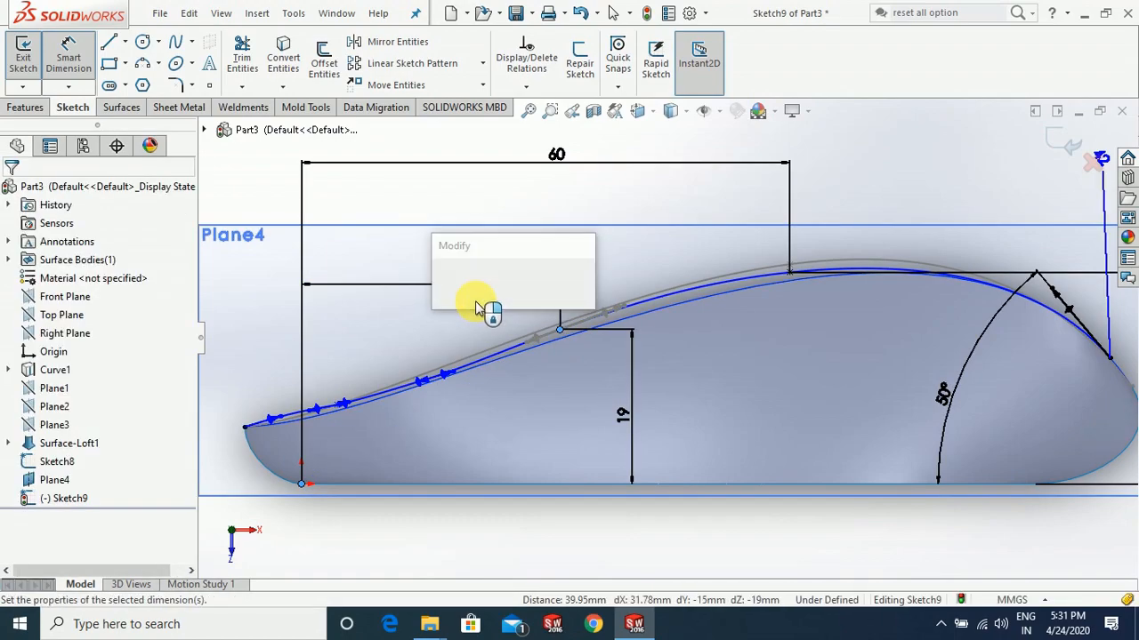
pyautogui.write('32')
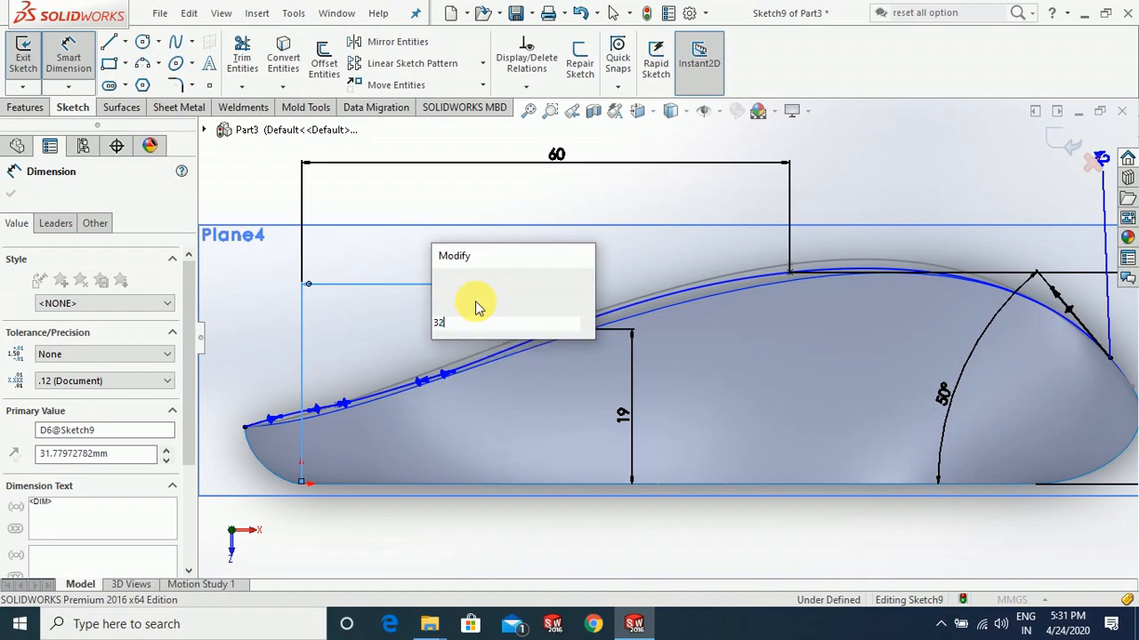
pyautogui.press('Escape')
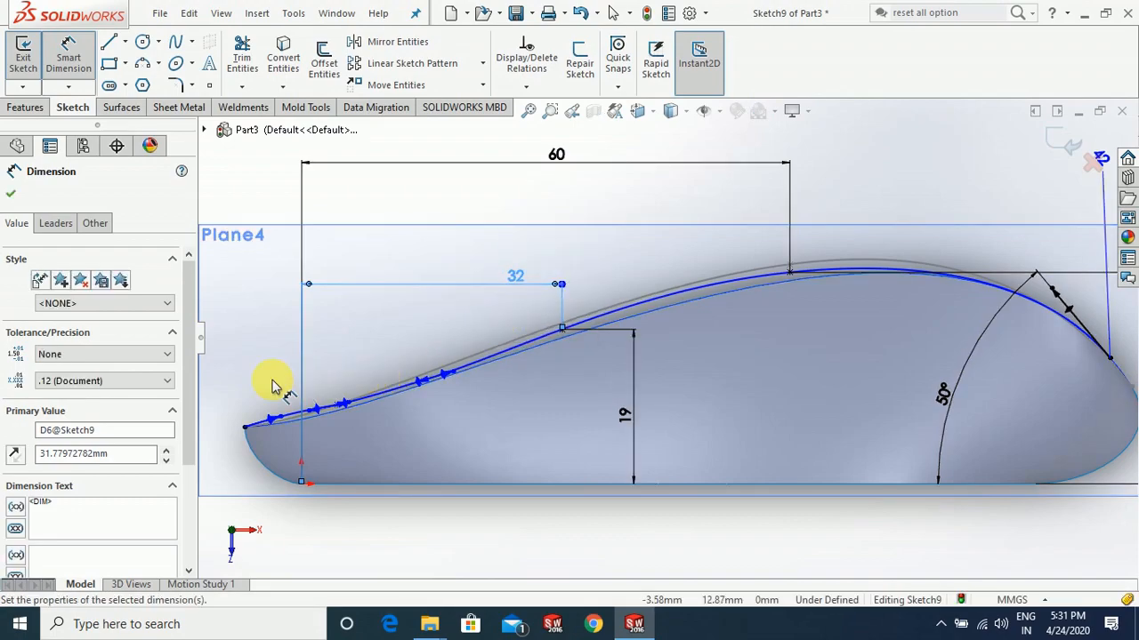
pyautogui.scroll(-2, 300, 454)
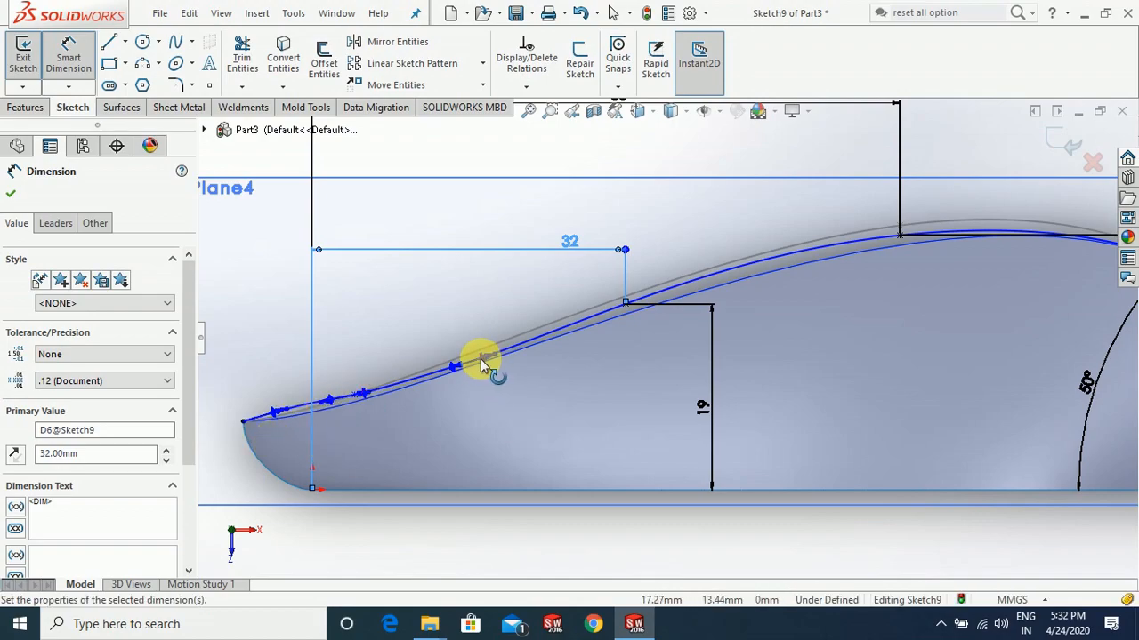
pyautogui.scroll(-5, 487, 360)
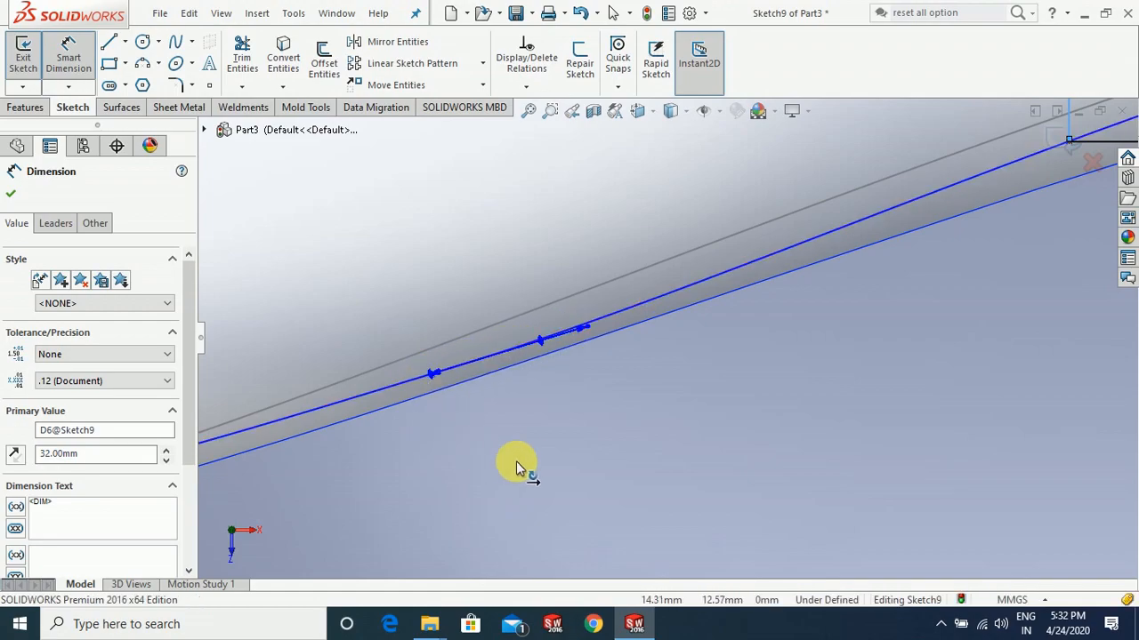
pyautogui.scroll(2, 563, 405)
pyautogui.press('Escape')
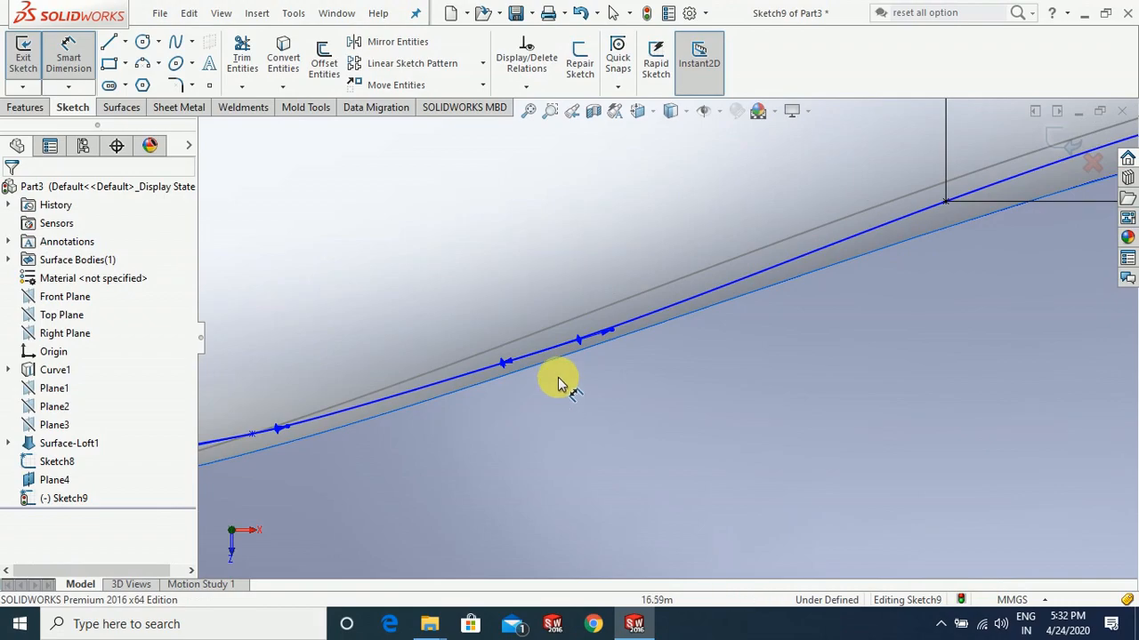
pyautogui.click(507, 374)
pyautogui.press('Escape')
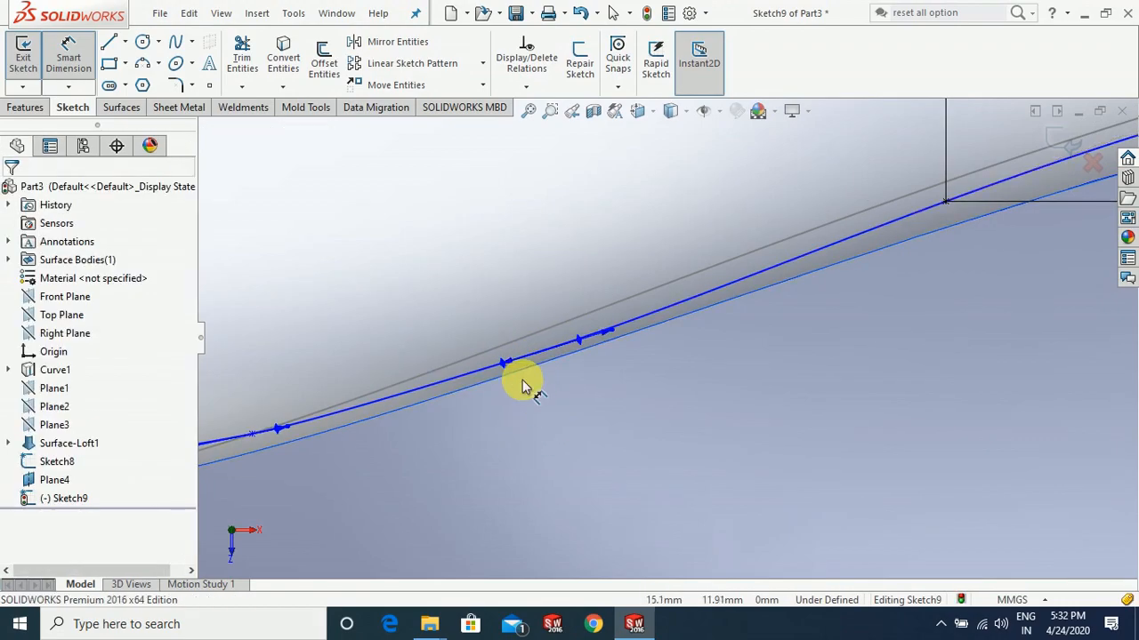
# Add a vertical dimension from the origin to the spline's second point near the narrow tip, accepting the proposed value
pyautogui.scroll(3, 546, 364)
pyautogui.scroll(-2, 534, 376)
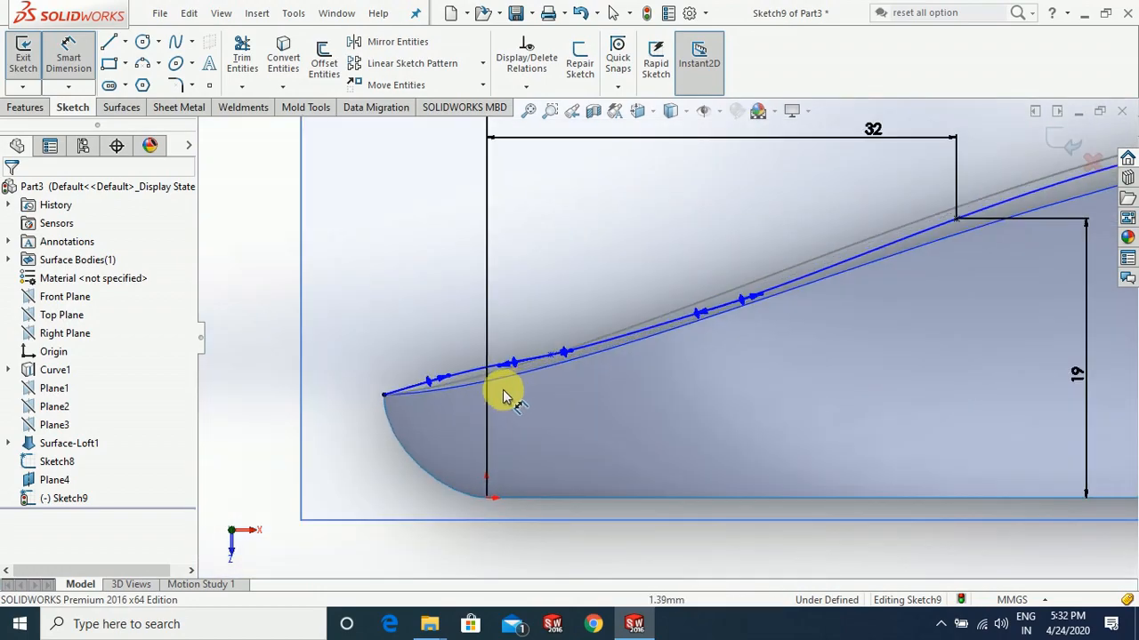
pyautogui.click(551, 368)
pyautogui.click(486, 494)
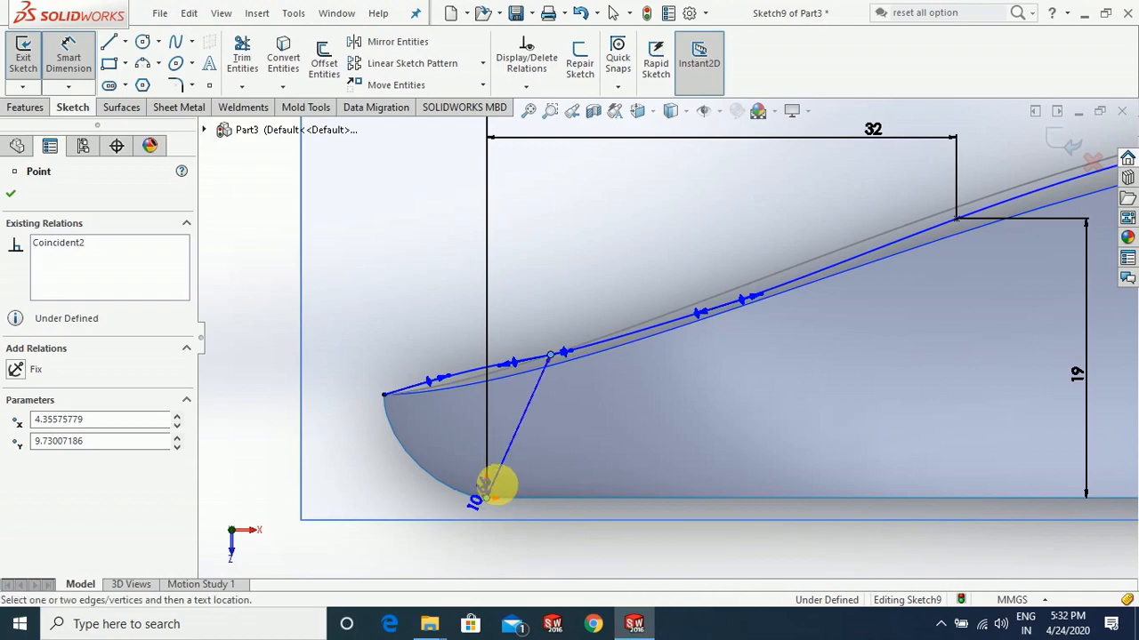
pyautogui.click(612, 444)
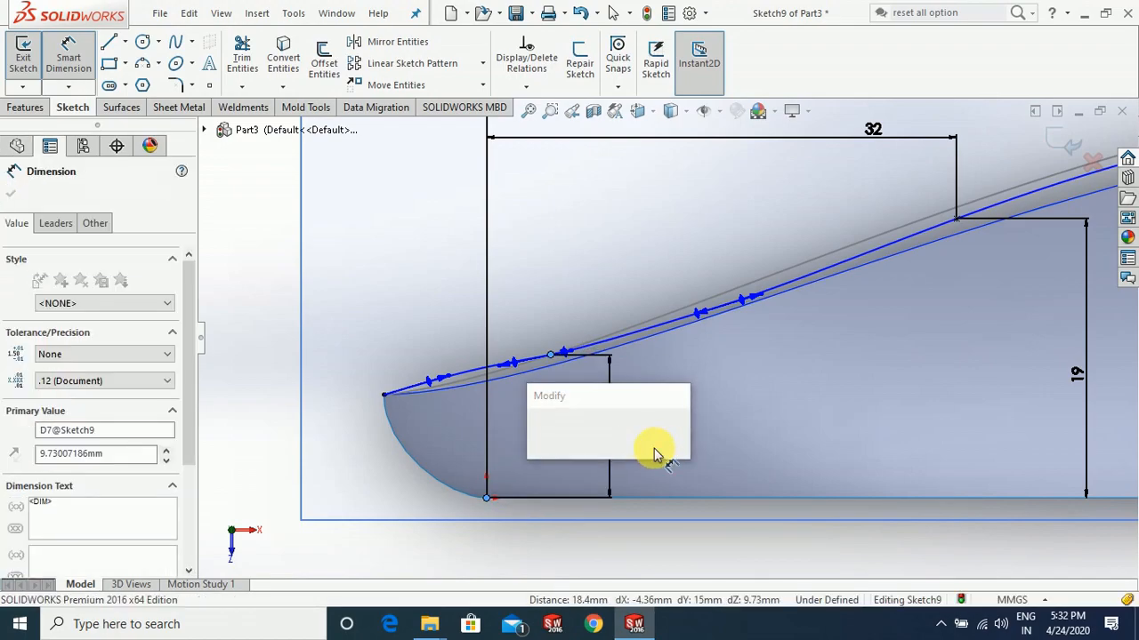
pyautogui.click(540, 433)
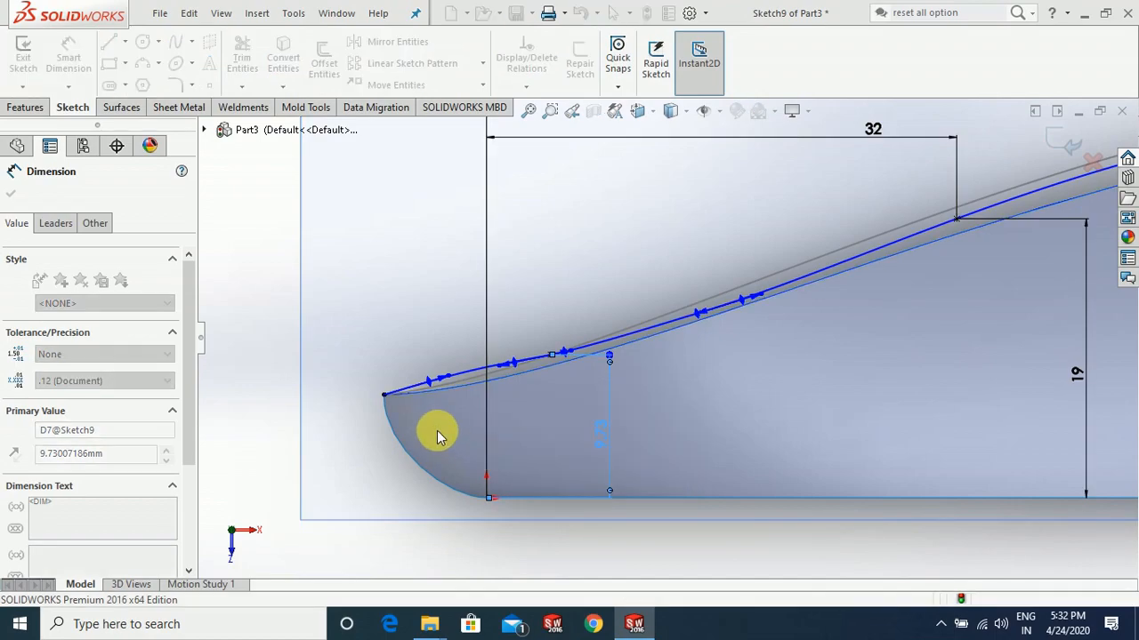
pyautogui.click(11, 194)
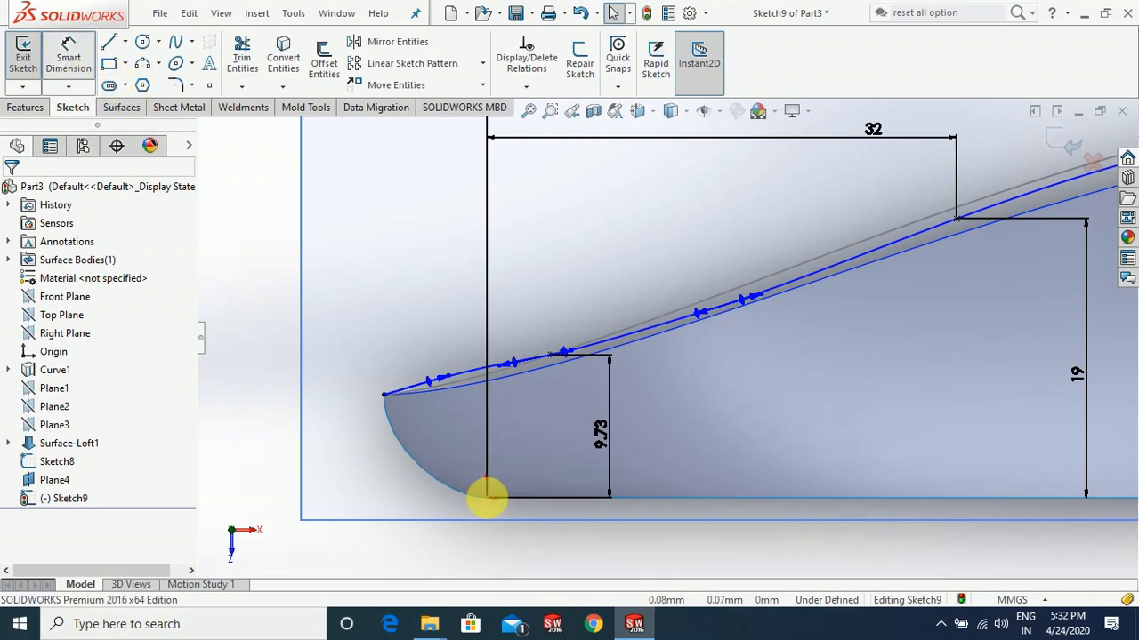
# Try to add a horizontal dimension between the origin and the spline's second point
pyautogui.click(551, 355)
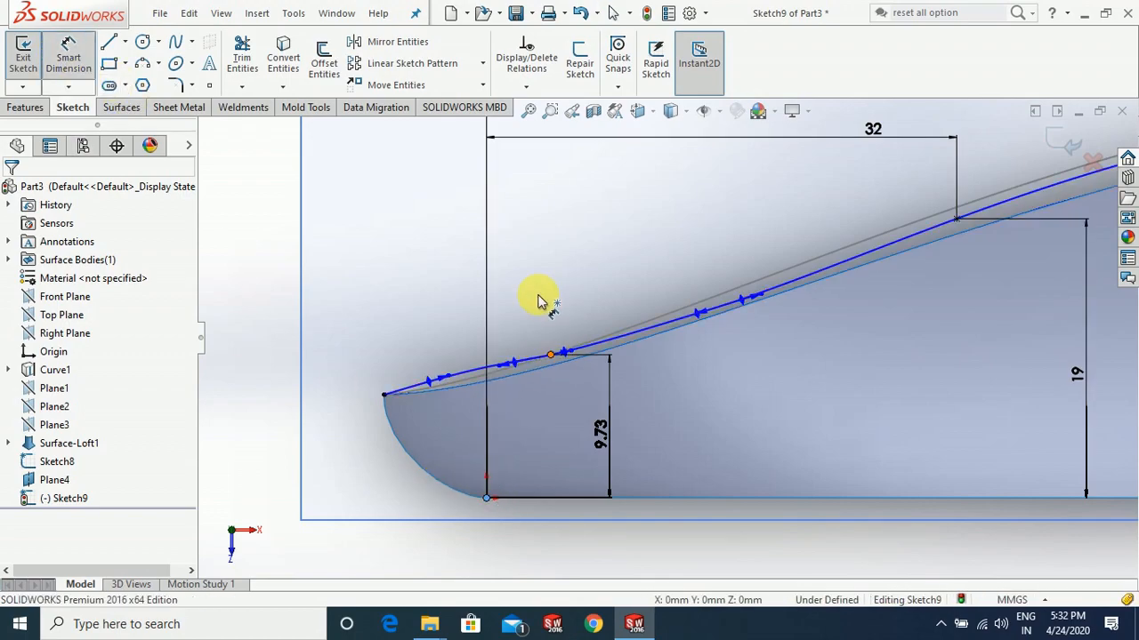
pyautogui.click(487, 284)
pyautogui.click(533, 270)
pyautogui.click(680, 330)
pyautogui.hotkey('ctrl', 'z')
pyautogui.scroll(2, 621, 448)
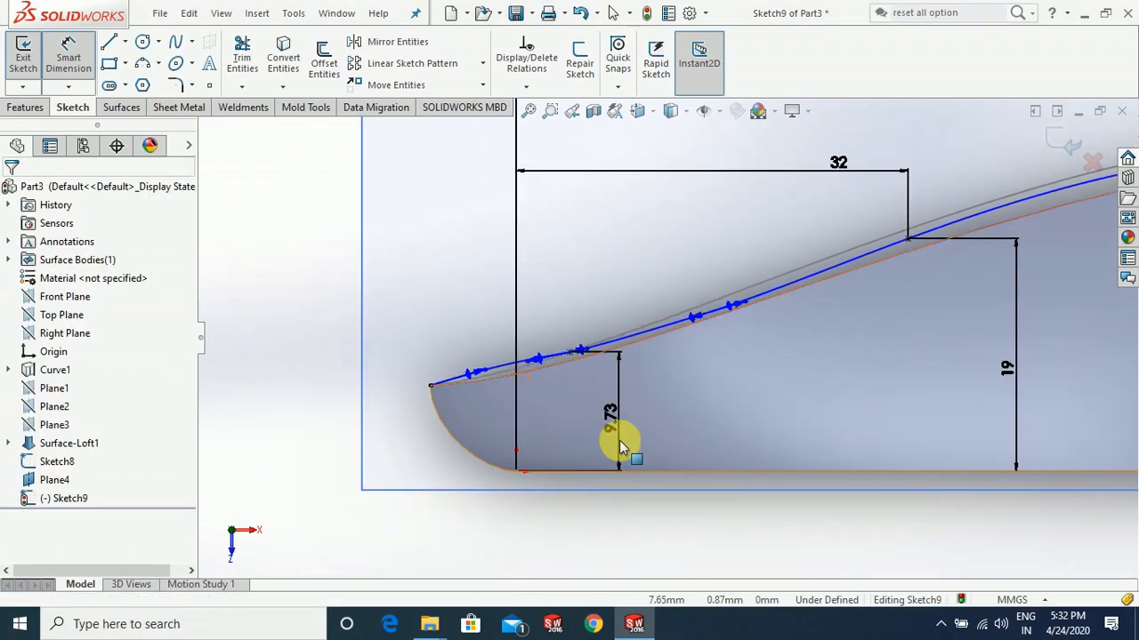
pyautogui.press('Escape')
# Close the dimensioned guide spline sketch on the offset plane and rebuild the part
pyautogui.scroll(6, 632, 439)
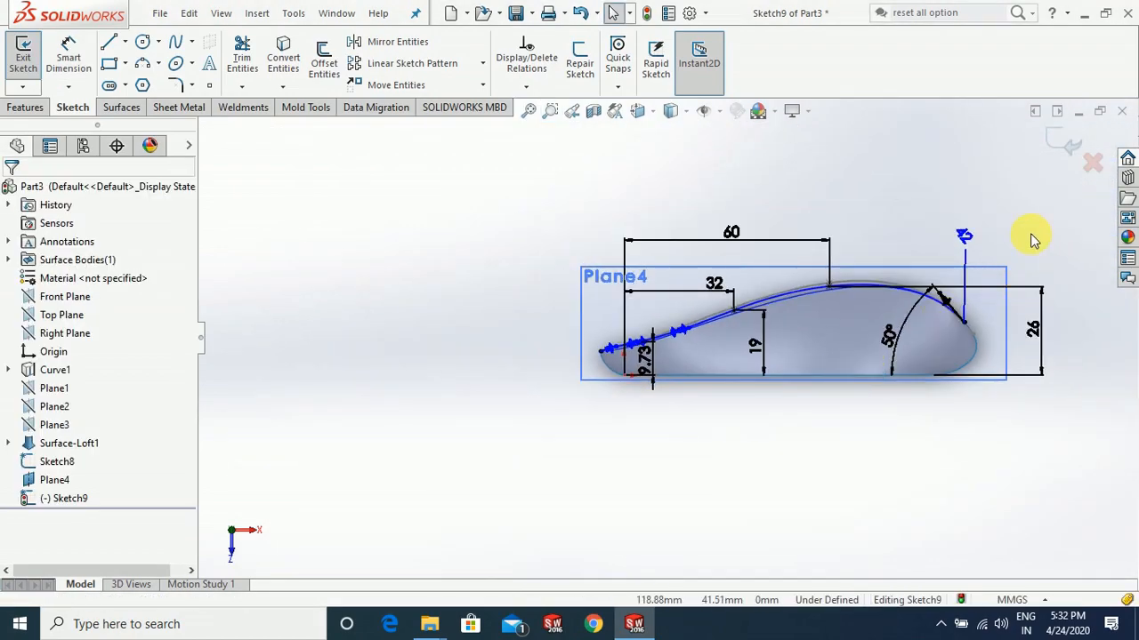
pyautogui.scroll(-2, 1032, 240)
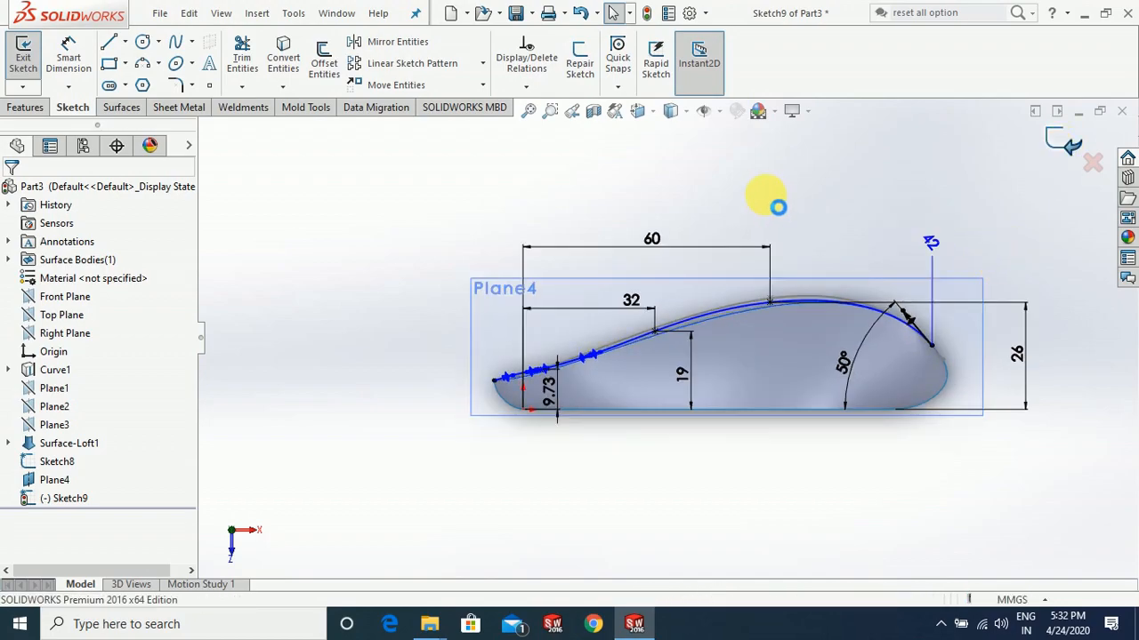
pyautogui.hotkey('ctrl', 'b')
pyautogui.moveTo(765, 195)
pyautogui.mouseDown(button='middle')
pyautogui.moveTo(623, 348)
pyautogui.moveTo(655, 401)
pyautogui.moveTo(643, 353)
pyautogui.moveTo(605, 295)
pyautogui.moveTo(610, 326)
pyautogui.moveTo(555, 378)
pyautogui.mouseUp(button='middle')
pyautogui.scroll(-3, 556, 383)
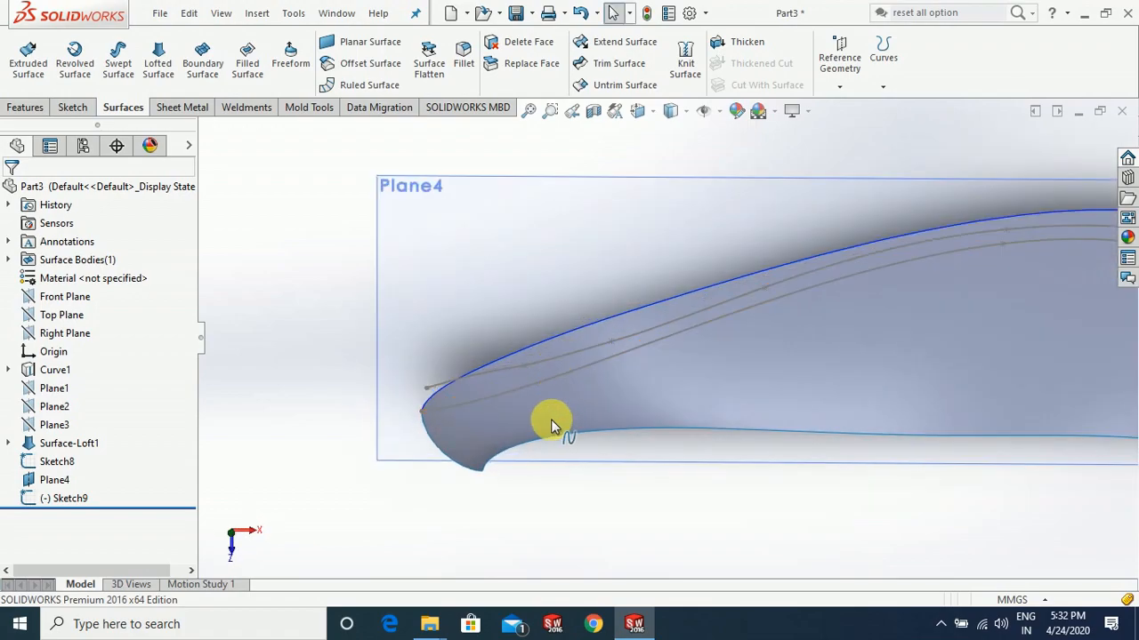
pyautogui.moveTo(432, 394); pyautogui.dragTo(471, 436, button='middle')
pyautogui.scroll(3, 470, 435)
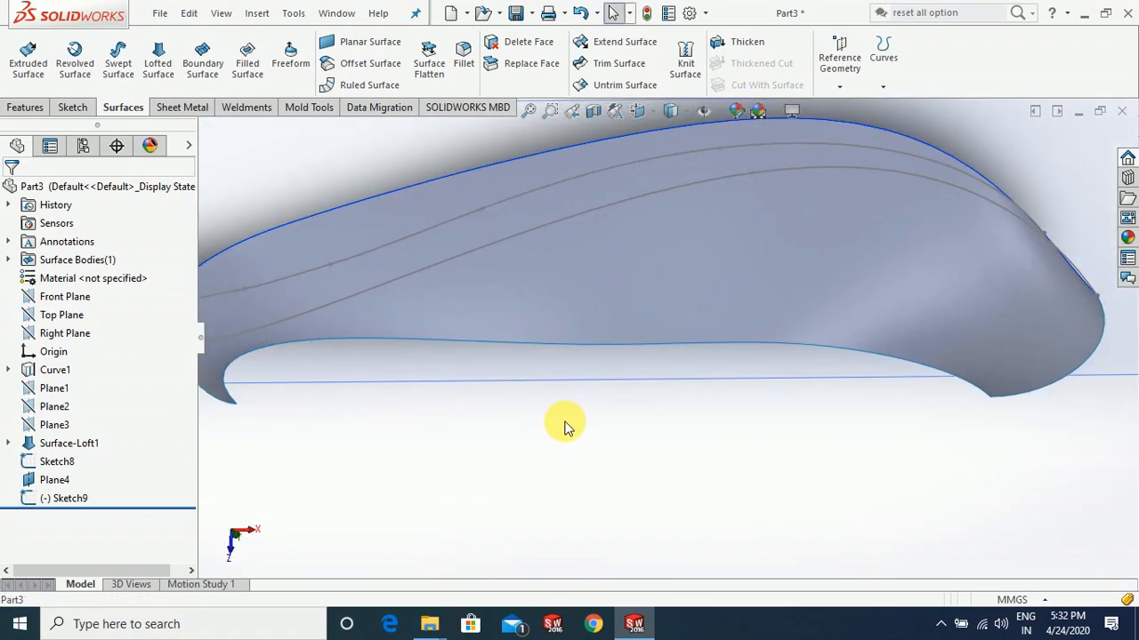
pyautogui.click(556, 334)
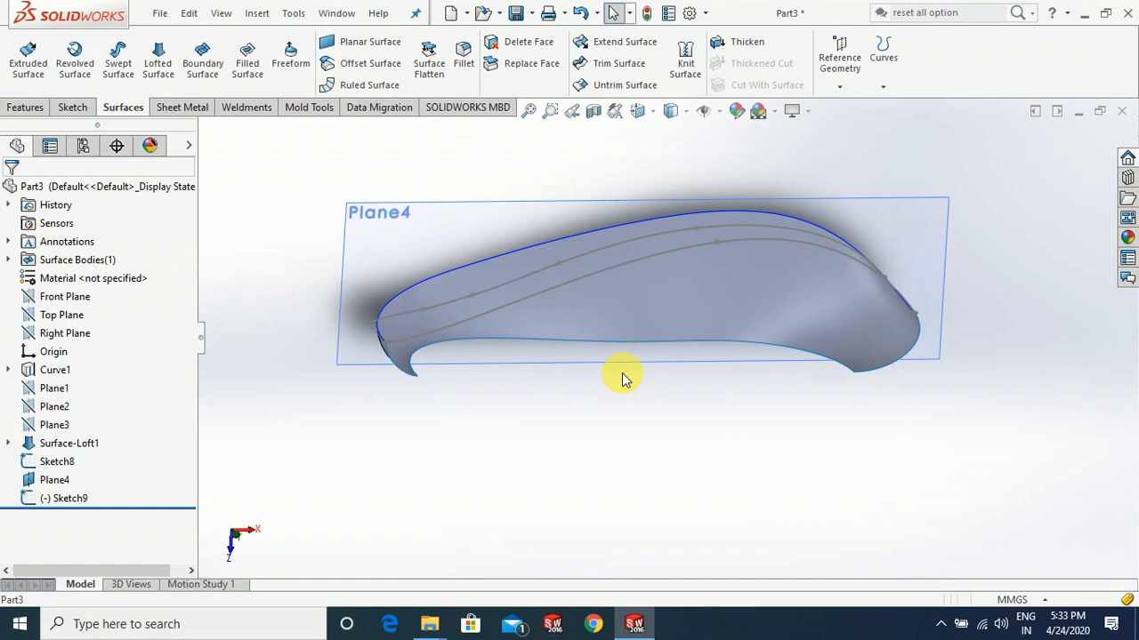
pyautogui.scroll(-2, 470, 343)
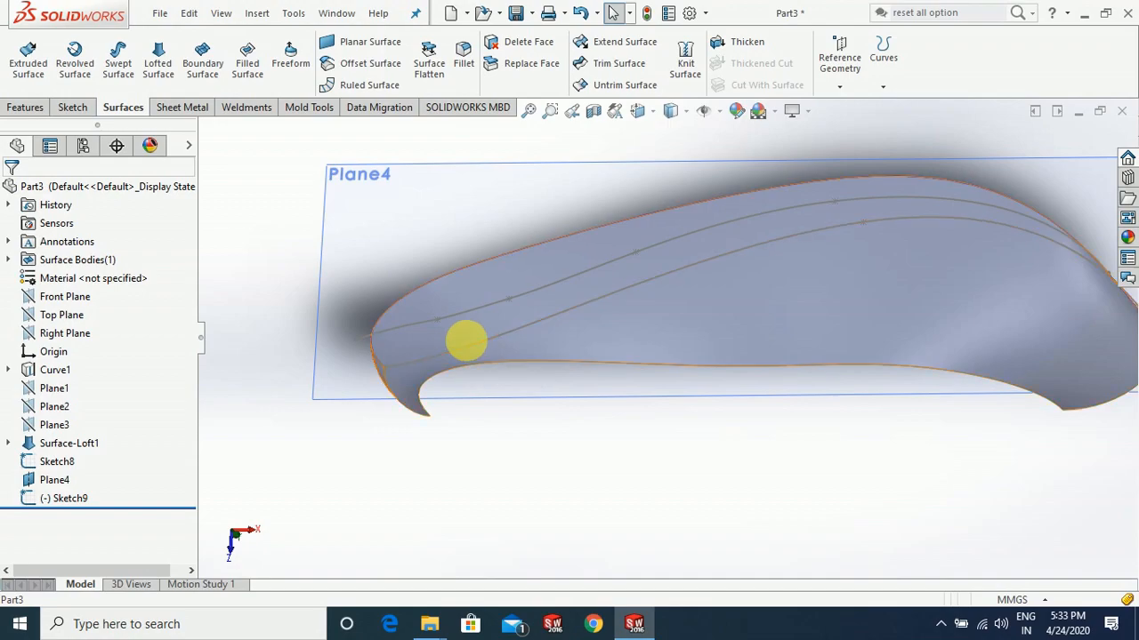
# Reopen the guide spline sketch on Plane4 and delete the coincident relation on the spline's endpoint at the narrow tip
pyautogui.scroll(3, 437, 360)
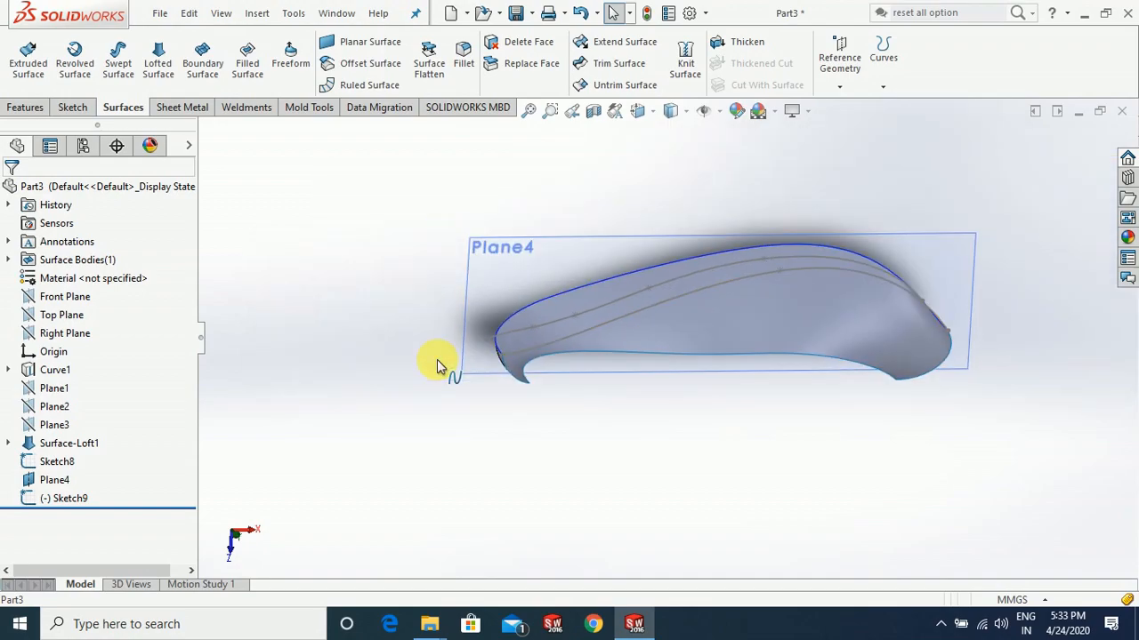
pyautogui.click(40, 499)
pyautogui.click(36, 446)
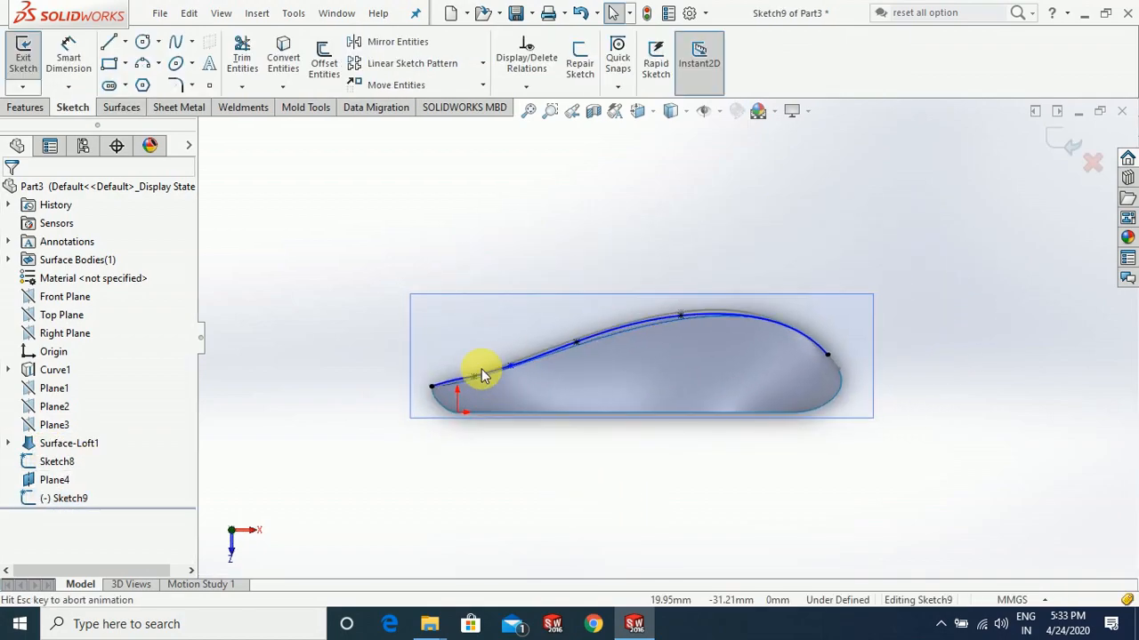
pyautogui.scroll(-3, 451, 371)
pyautogui.scroll(-3, 451, 372)
pyautogui.scroll(-3, 499, 430)
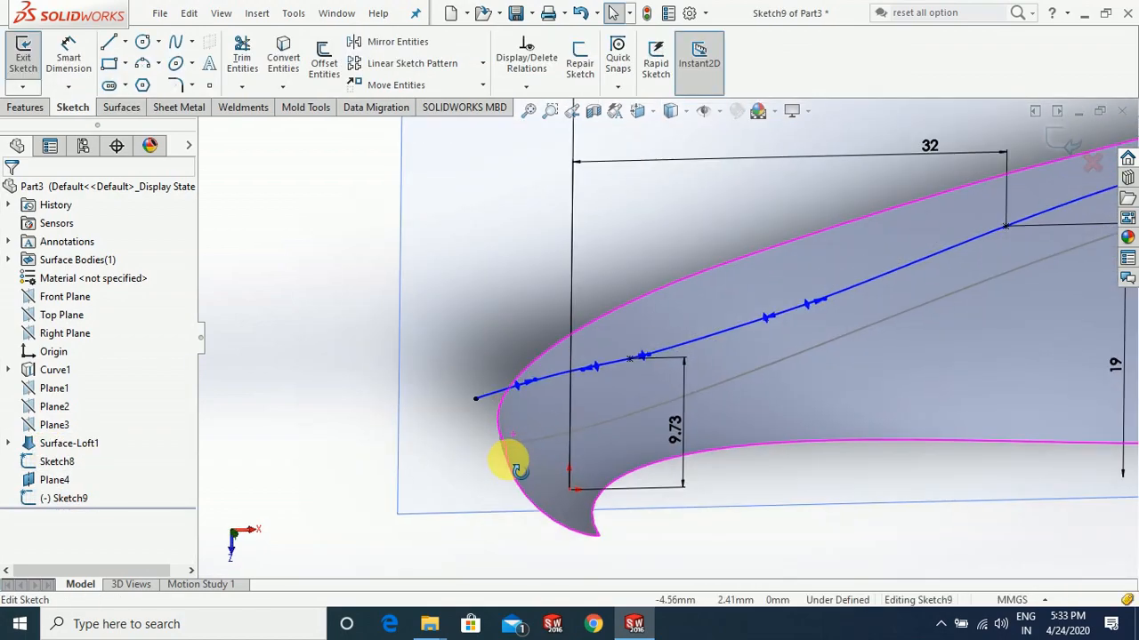
pyautogui.click(499, 398)
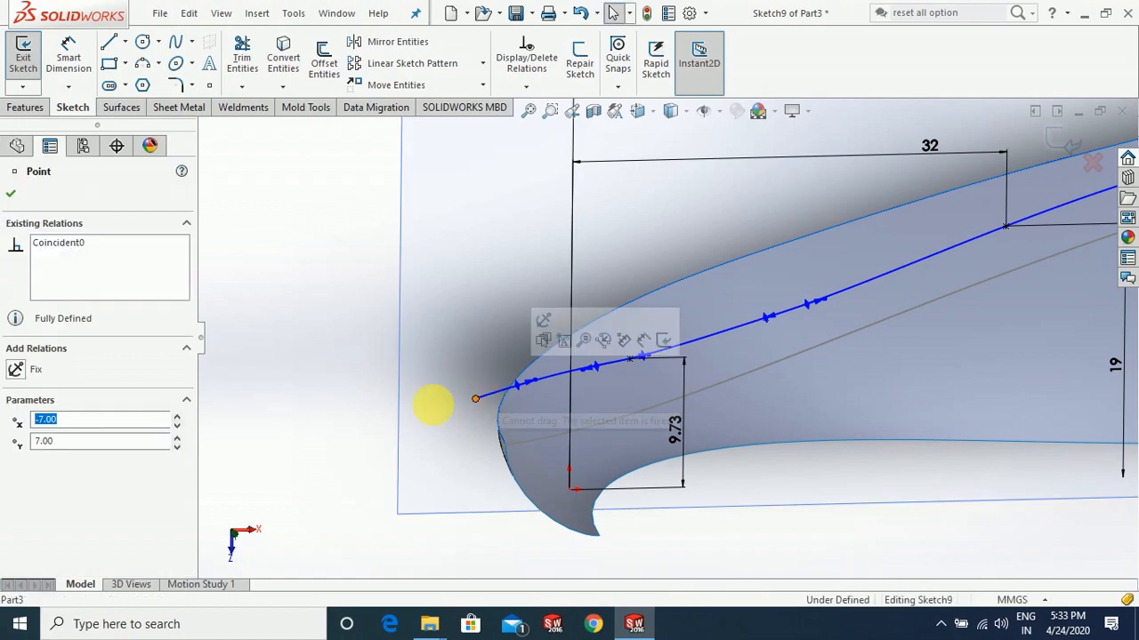
pyautogui.rightClick(91, 246)
pyautogui.click(134, 259)
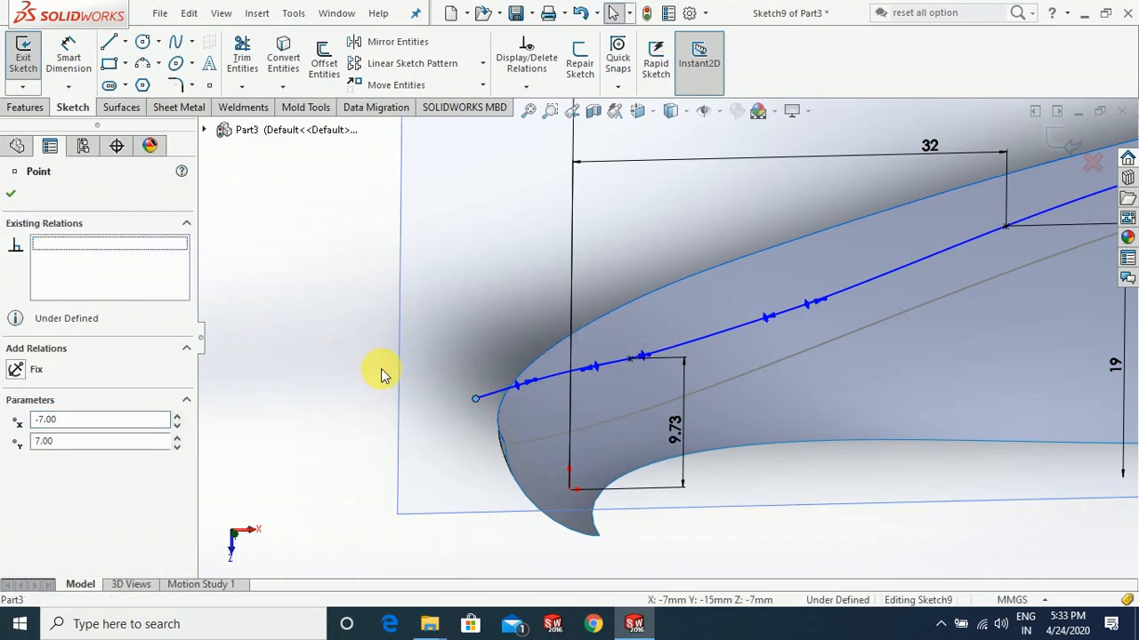
# Constrain the spline's free tip endpoint to the lofted surface's adjoining edge and close the sketch
pyautogui.click(356, 427)
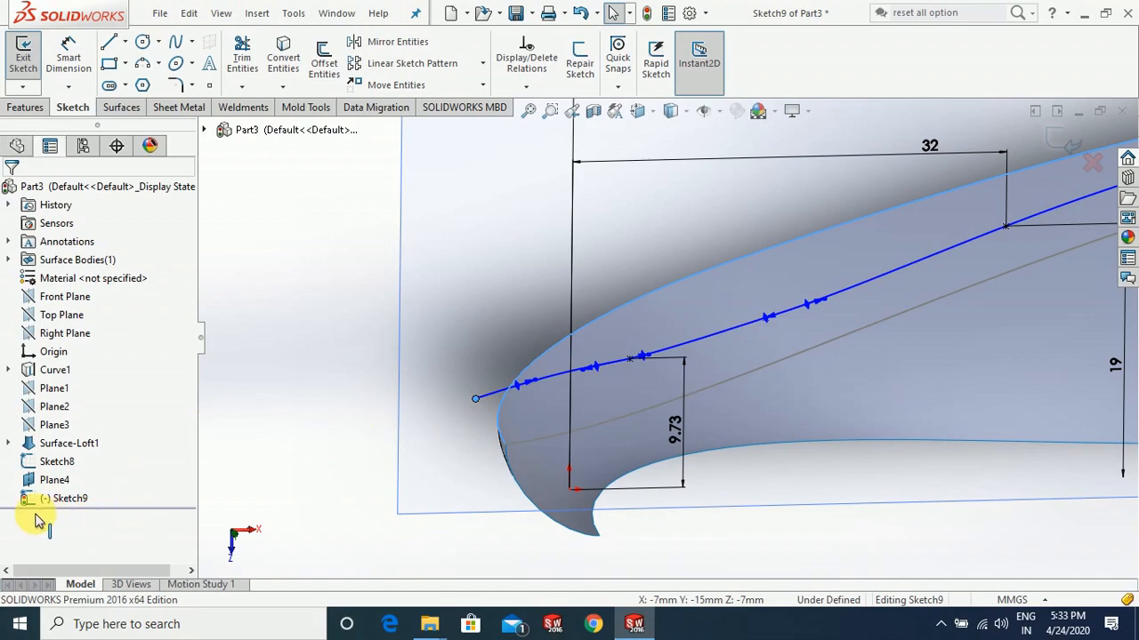
pyautogui.click(31, 487)
pyautogui.click(305, 427)
pyautogui.press('z')
pyautogui.press('z')
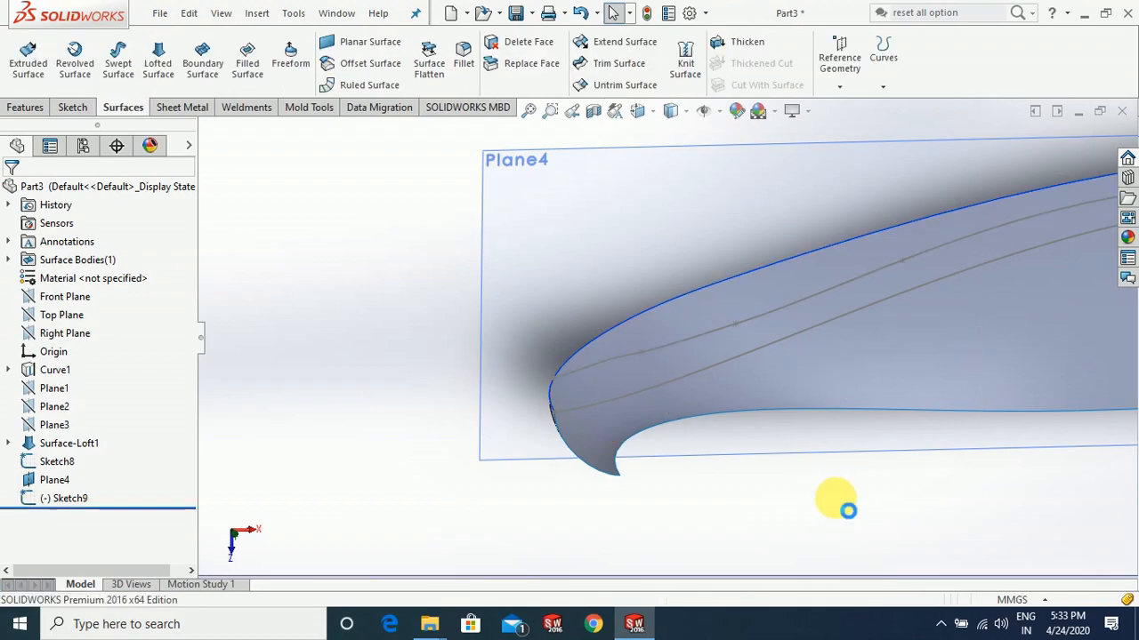
# Create a reference plane perpendicular to the Sketch9 spline, passing through its third point from the narrow tip
pyautogui.moveTo(826, 447)
pyautogui.mouseDown(button='middle')
pyautogui.moveTo(863, 495)
pyautogui.moveTo(818, 528)
pyautogui.moveTo(831, 557)
pyautogui.moveTo(860, 477)
pyautogui.moveTo(866, 528)
pyautogui.moveTo(846, 488)
pyautogui.moveTo(849, 478)
pyautogui.moveTo(864, 516)
pyautogui.moveTo(845, 475)
pyautogui.moveTo(846, 404)
pyautogui.moveTo(849, 500)
pyautogui.mouseUp(button='middle')
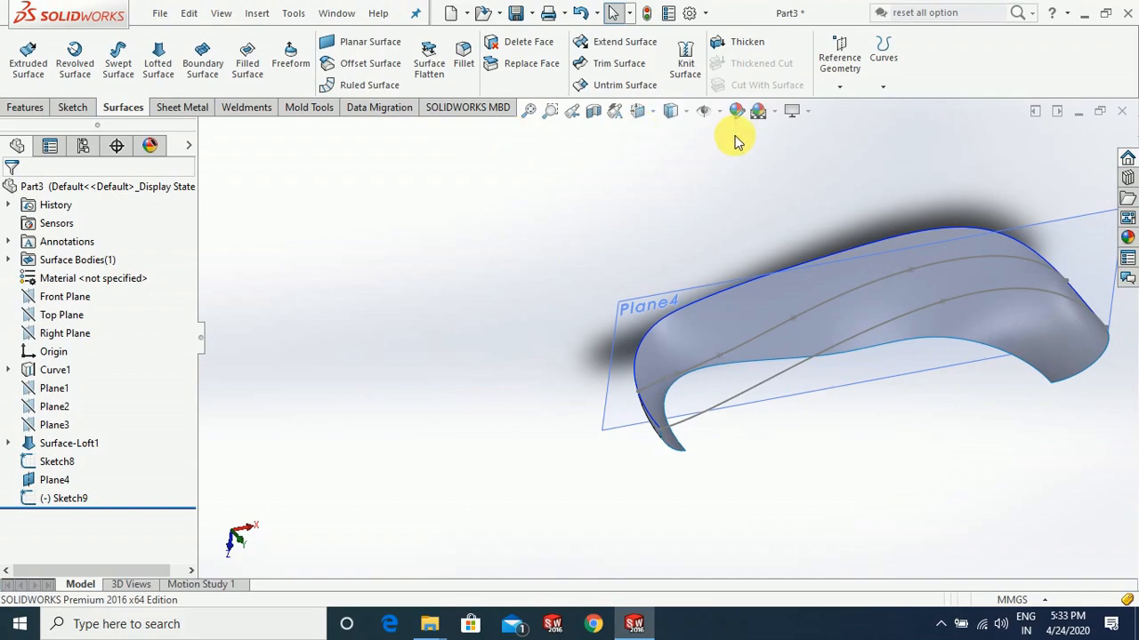
pyautogui.click(837, 87)
pyautogui.click(850, 106)
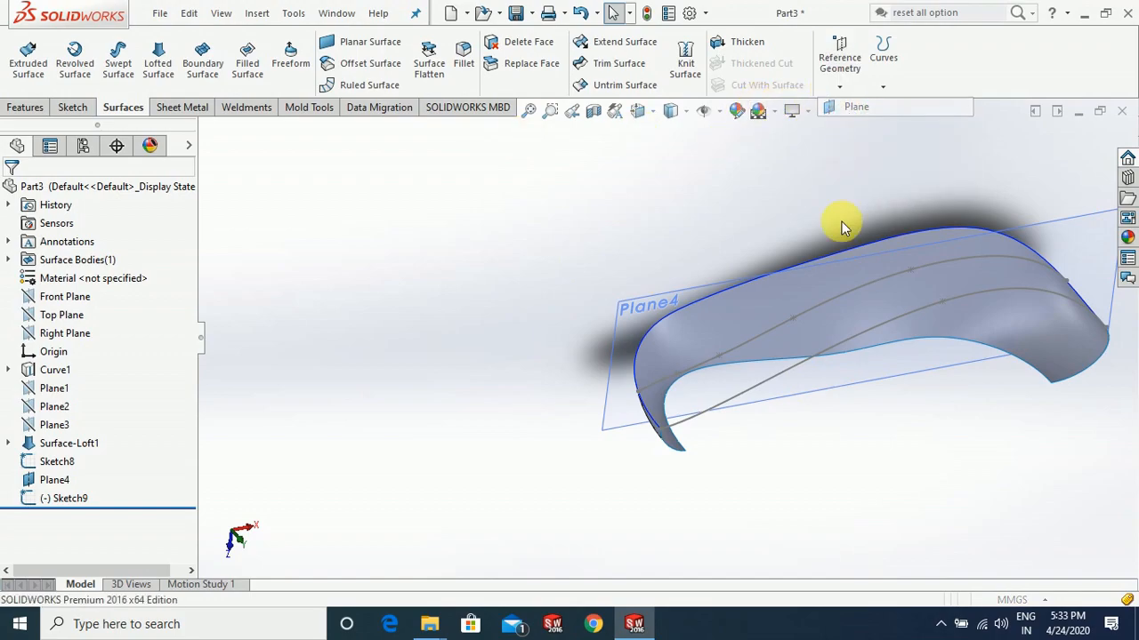
pyautogui.click(755, 337)
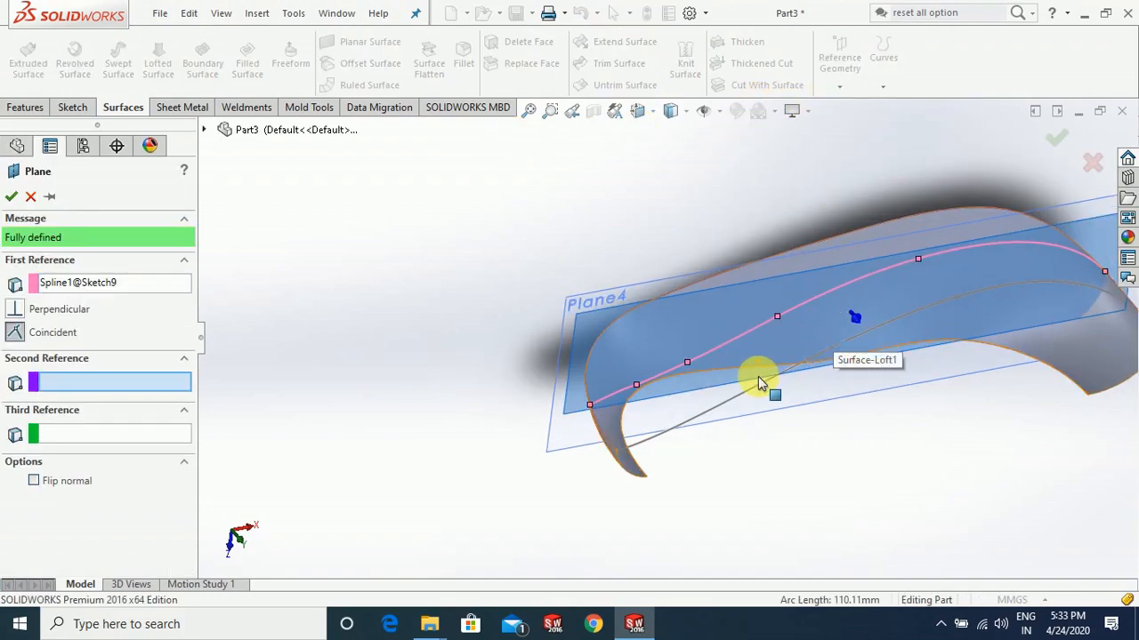
pyautogui.click(687, 364)
pyautogui.click(10, 198)
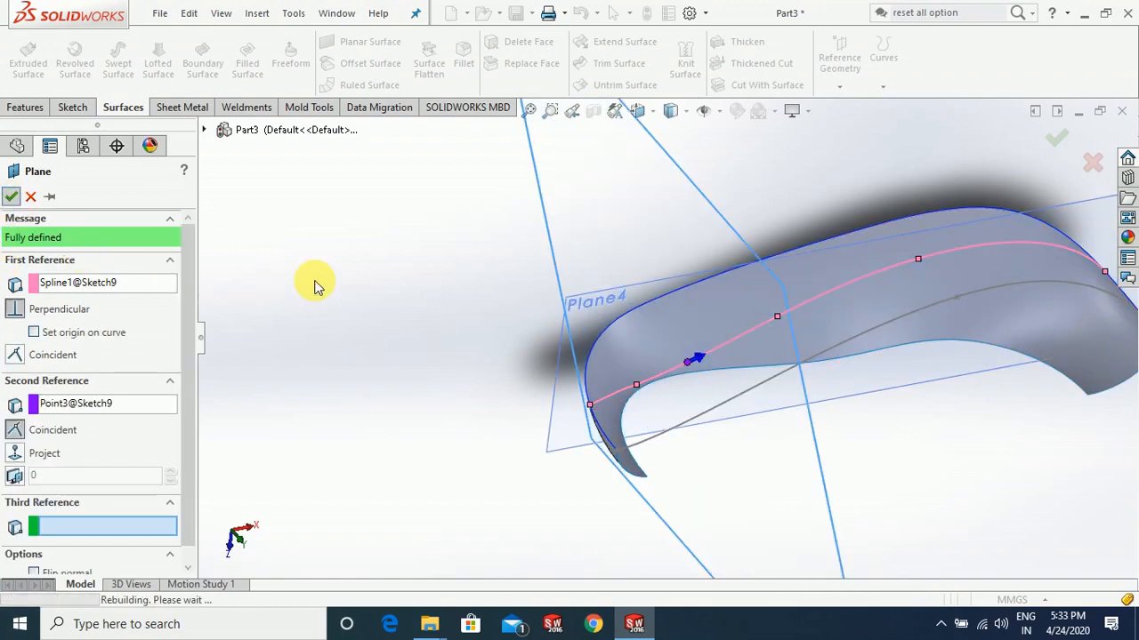
pyautogui.click(358, 268)
# Create a reference plane perpendicular to the Sketch8 spline, passing through its middle point
pyautogui.scroll(3, 644, 379)
pyautogui.scroll(-1, 982, 250)
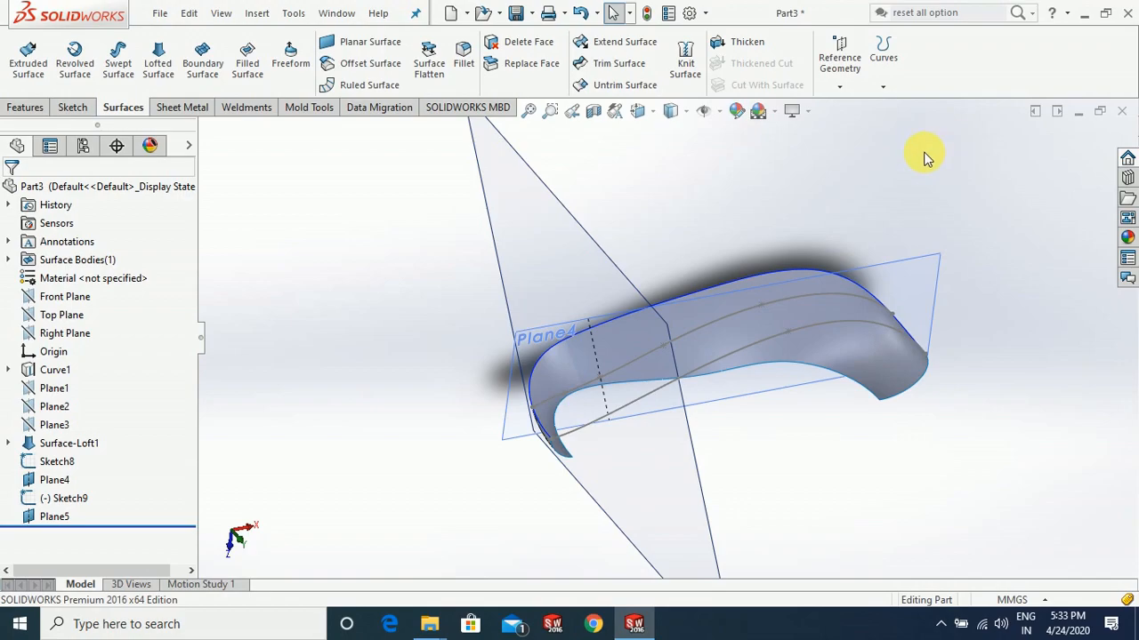
pyautogui.click(839, 86)
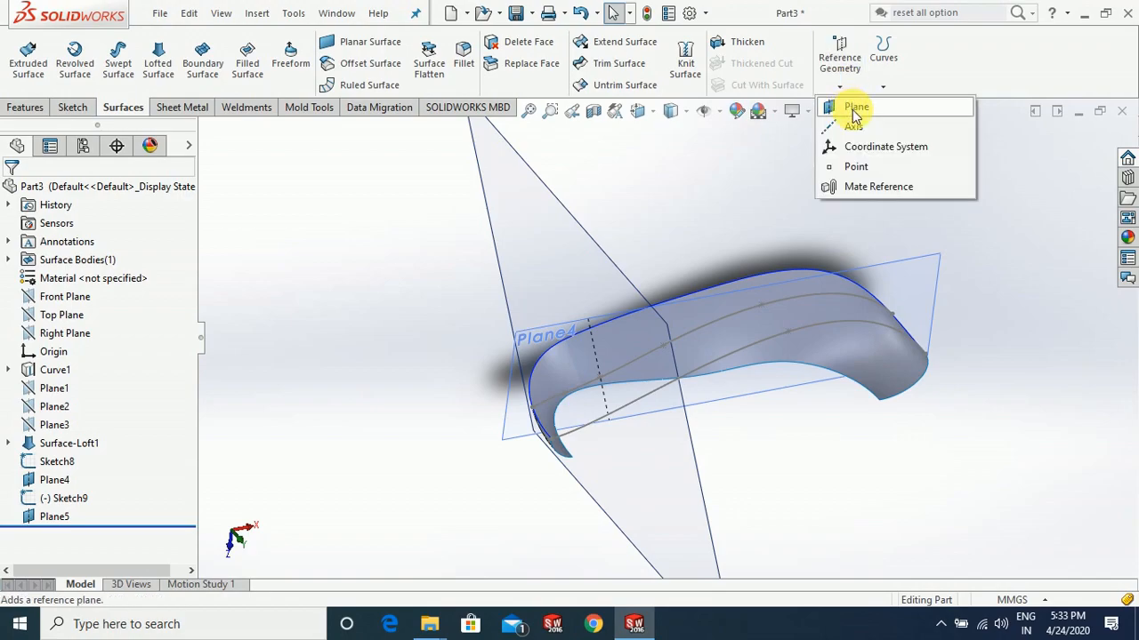
pyautogui.click(854, 109)
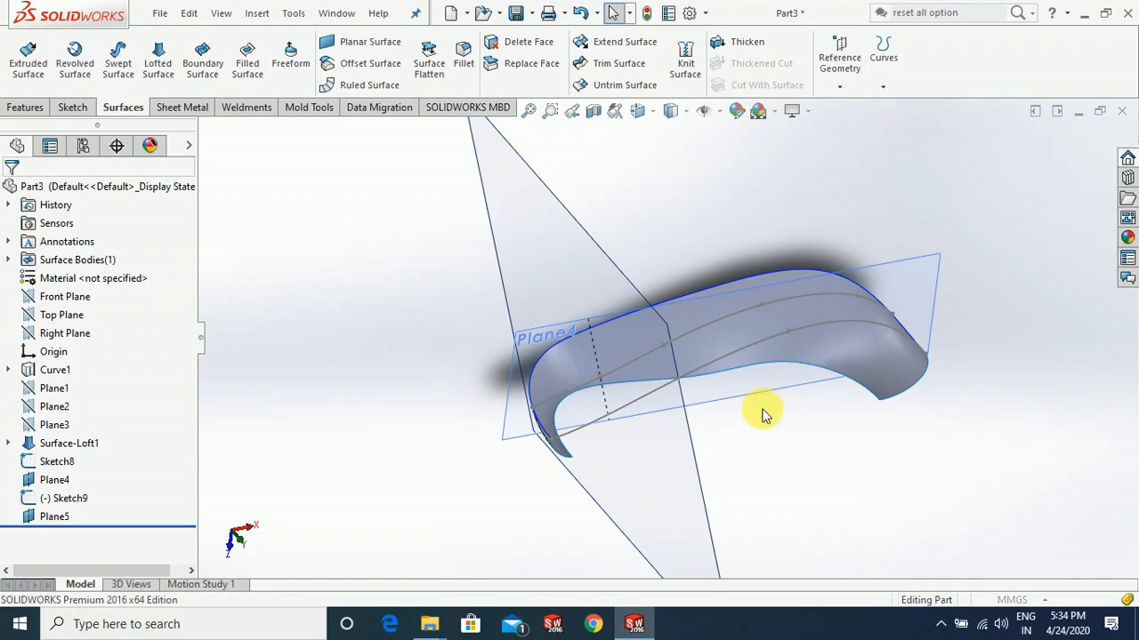
pyautogui.click(762, 346)
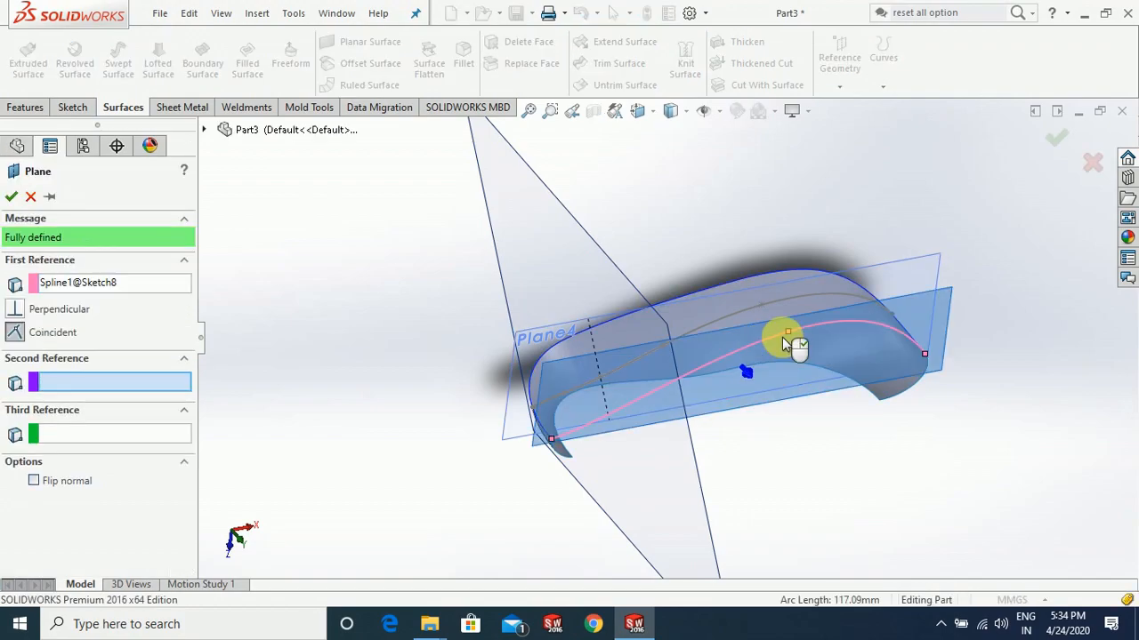
pyautogui.click(787, 333)
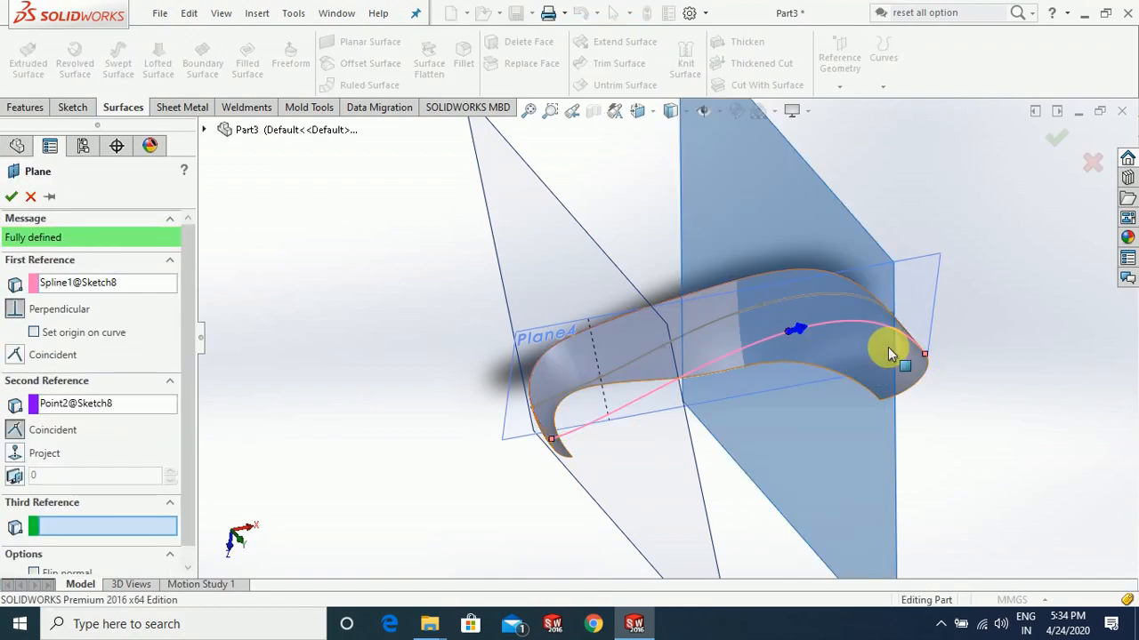
pyautogui.rightClick(1016, 306)
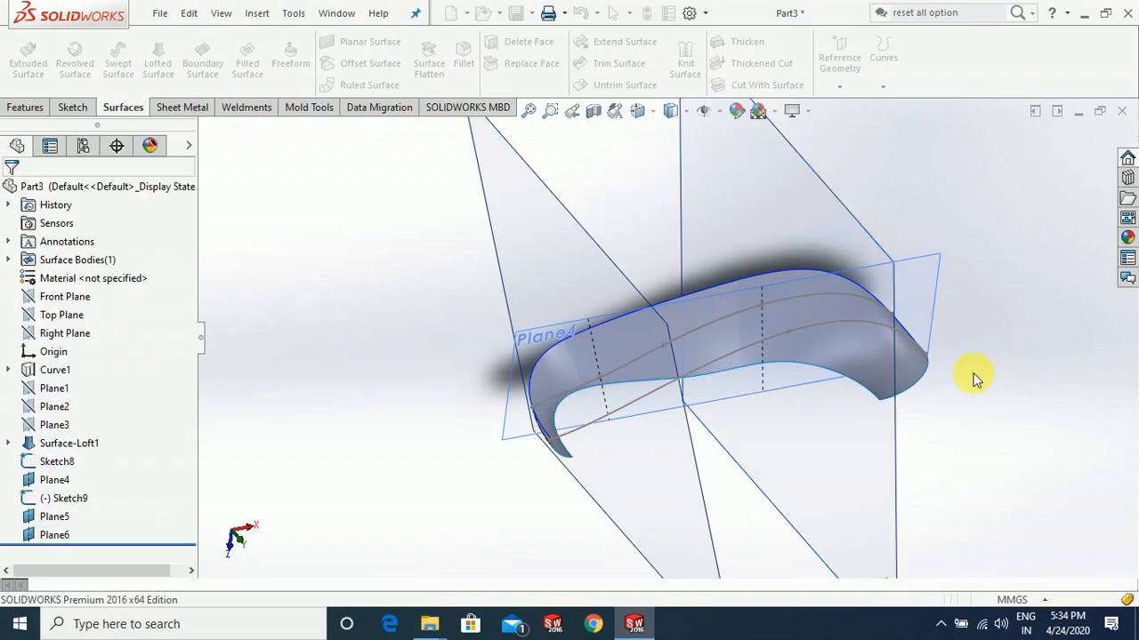
# Hide Plane4, the offset plane that carries the guide spline
pyautogui.scroll(1, 985, 388)
pyautogui.moveTo(985, 387); pyautogui.dragTo(978, 422, button='middle')
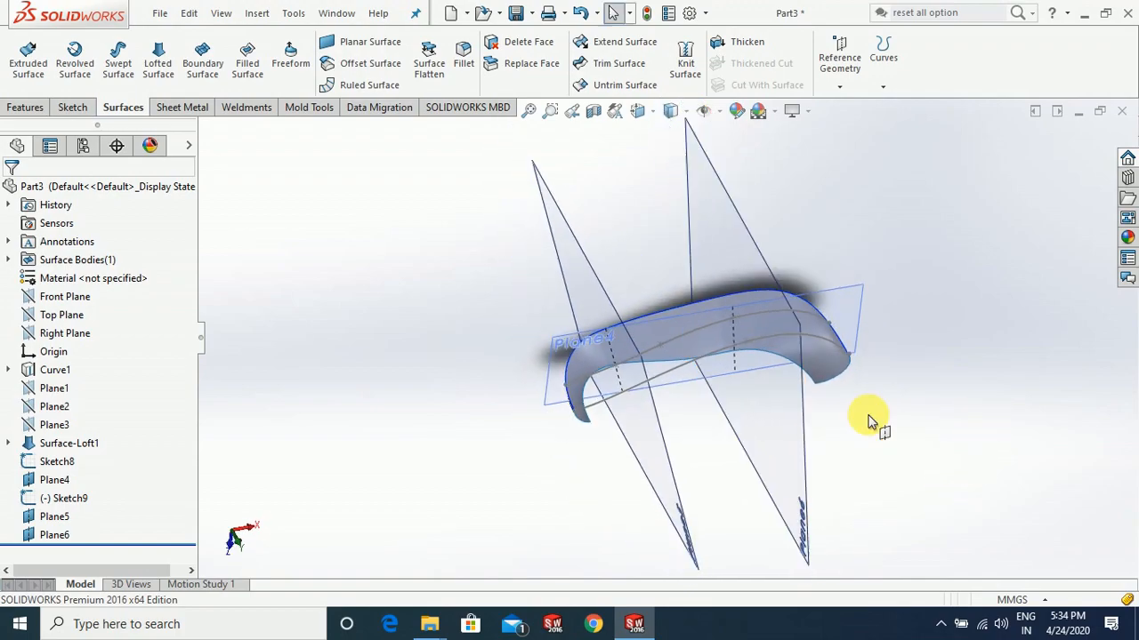
pyautogui.click(819, 305)
pyautogui.click(906, 252)
pyautogui.moveTo(860, 384); pyautogui.dragTo(673, 445, button='middle')
pyautogui.click(674, 445)
pyautogui.click(735, 389)
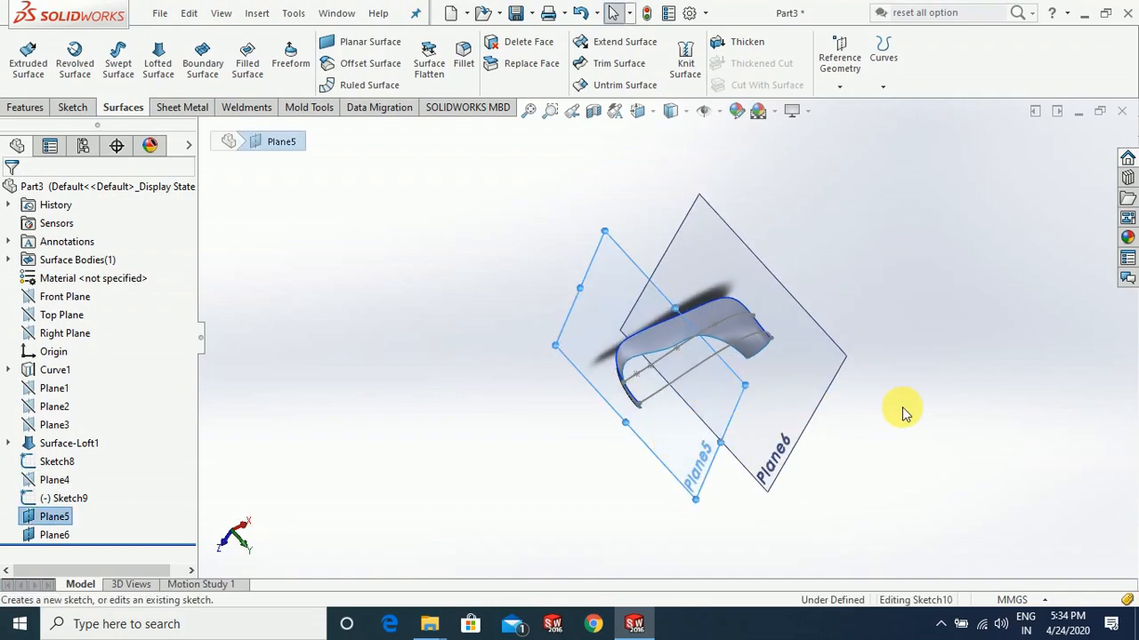
pyautogui.moveTo(859, 404)
pyautogui.mouseDown(button='middle')
pyautogui.moveTo(935, 432)
pyautogui.moveTo(844, 310)
pyautogui.moveTo(744, 325)
pyautogui.moveTo(807, 407)
pyautogui.moveTo(795, 261)
pyautogui.mouseUp(button='middle')
pyautogui.click(795, 262)
pyautogui.click(990, 256)
pyautogui.moveTo(927, 241); pyautogui.dragTo(863, 310, button='middle')
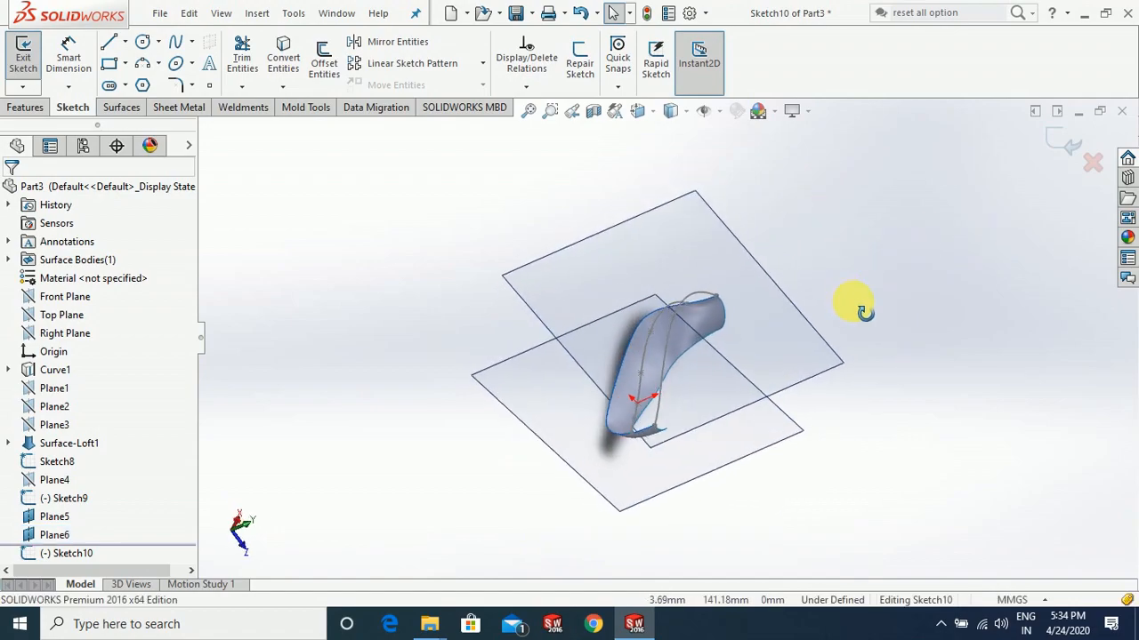
pyautogui.click(727, 283)
pyautogui.click(1051, 140)
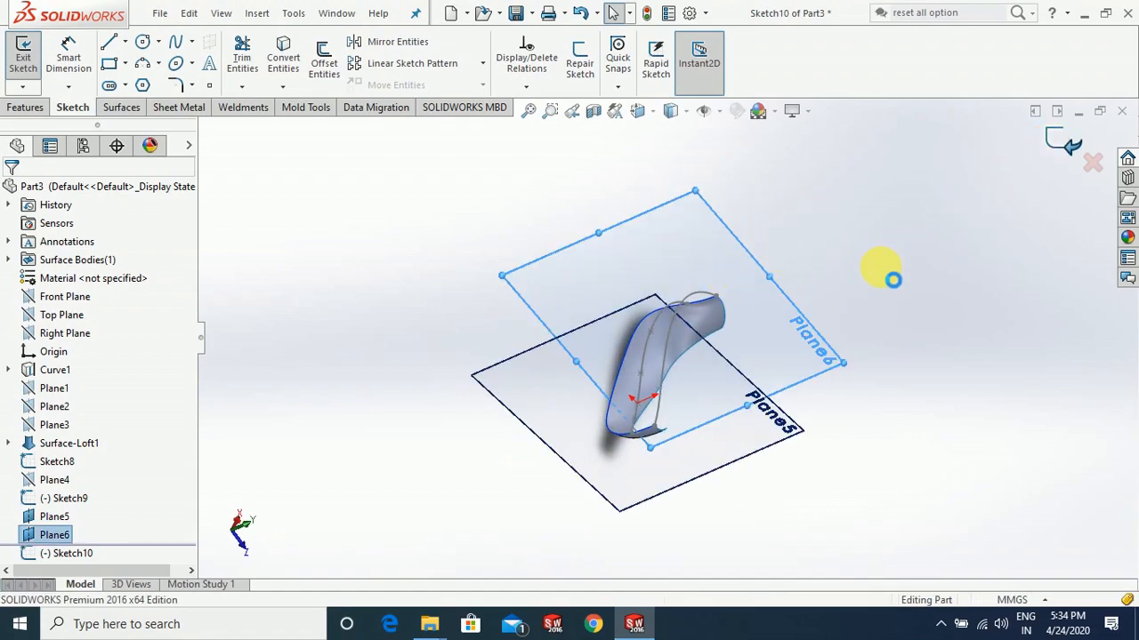
# Hide Plane6 and open a new sketch on Plane5
pyautogui.click(751, 330)
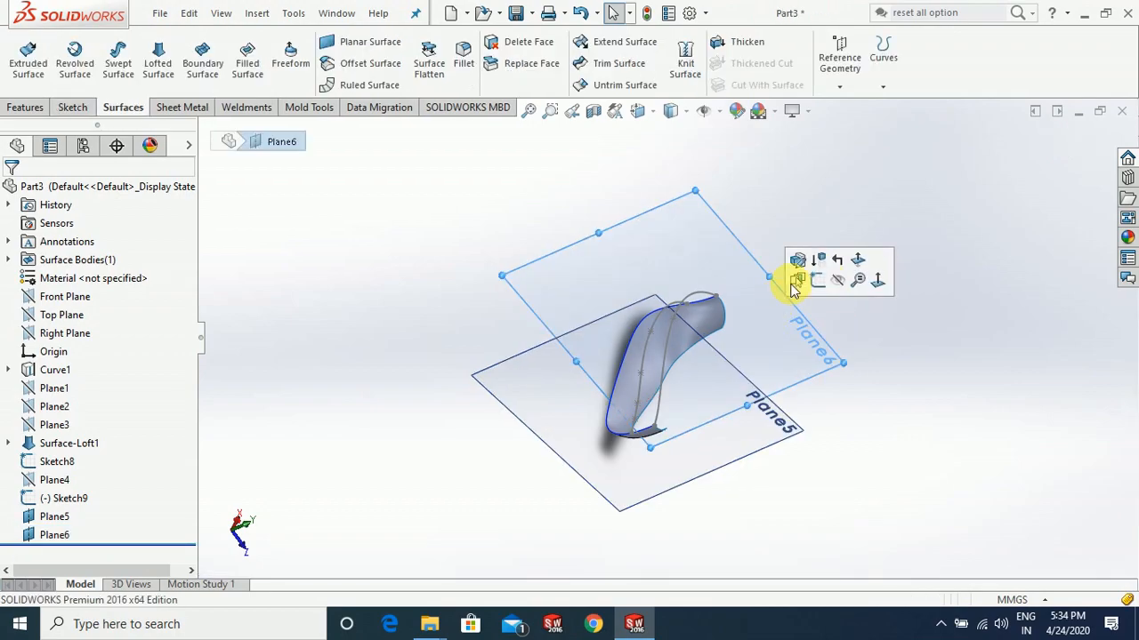
pyautogui.click(837, 283)
pyautogui.moveTo(796, 394); pyautogui.dragTo(762, 353, button='middle')
pyautogui.click(765, 355)
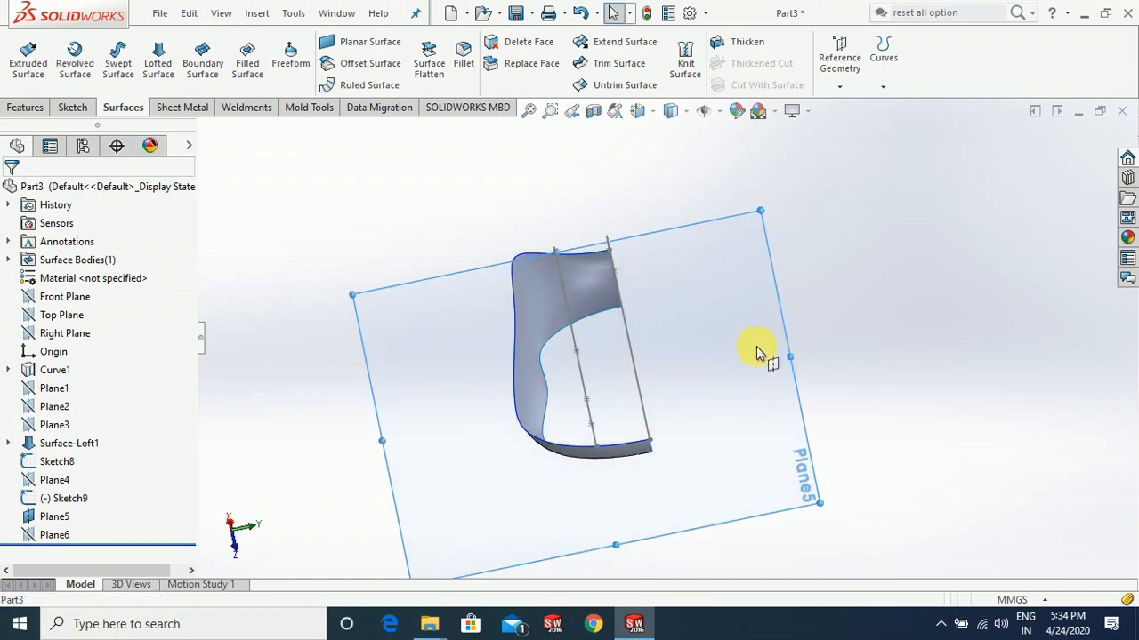
pyautogui.click(817, 322)
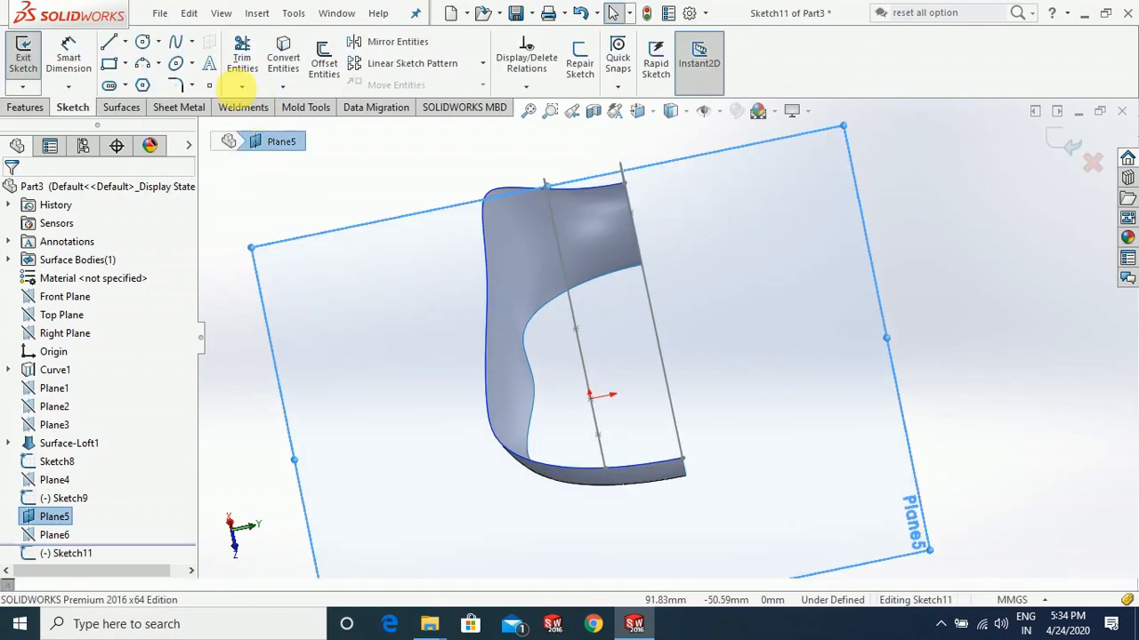
pyautogui.click(174, 41)
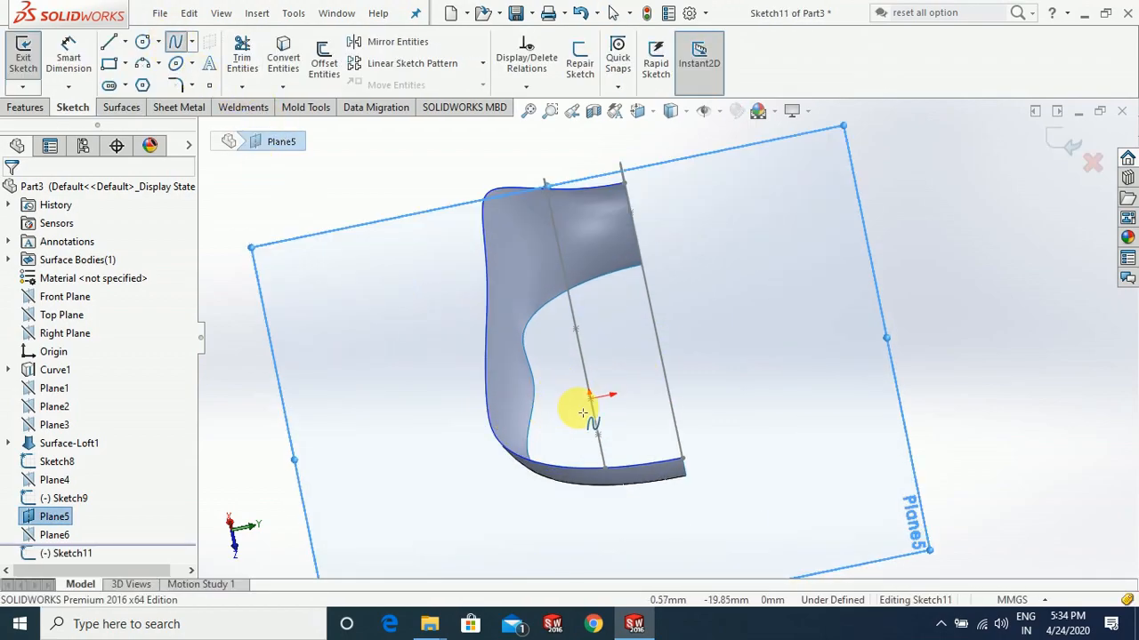
pyautogui.click(594, 412)
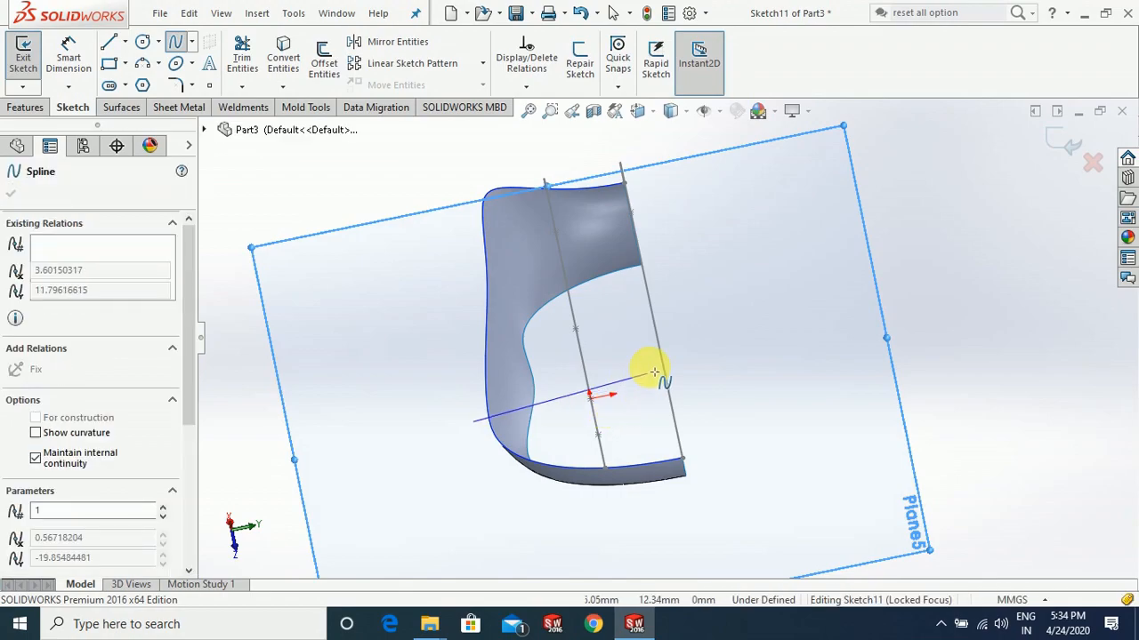
pyautogui.press('Escape')
pyautogui.press('Escape')
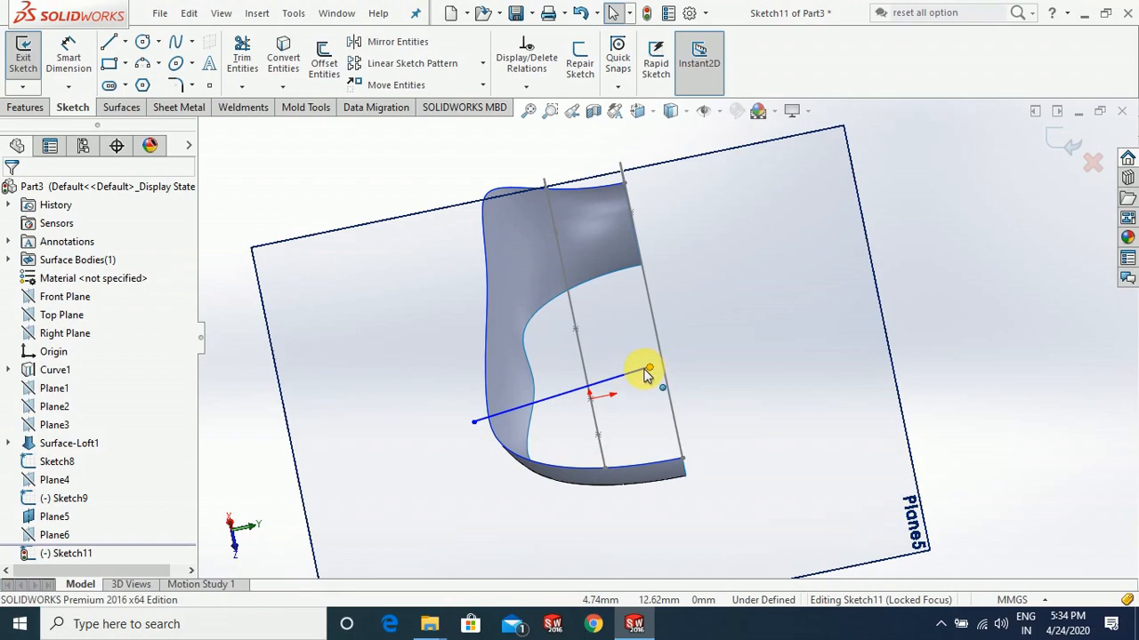
pyautogui.moveTo(647, 373); pyautogui.dragTo(453, 401)
pyautogui.click(582, 448)
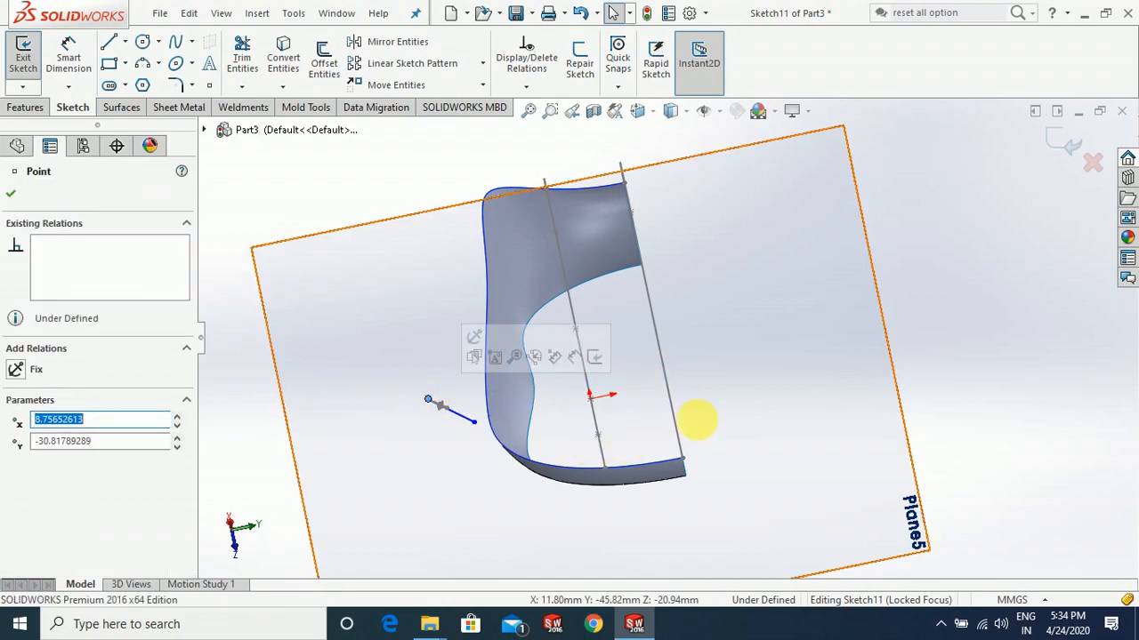
pyautogui.click(945, 316)
pyautogui.click(461, 421)
pyautogui.press('Delete')
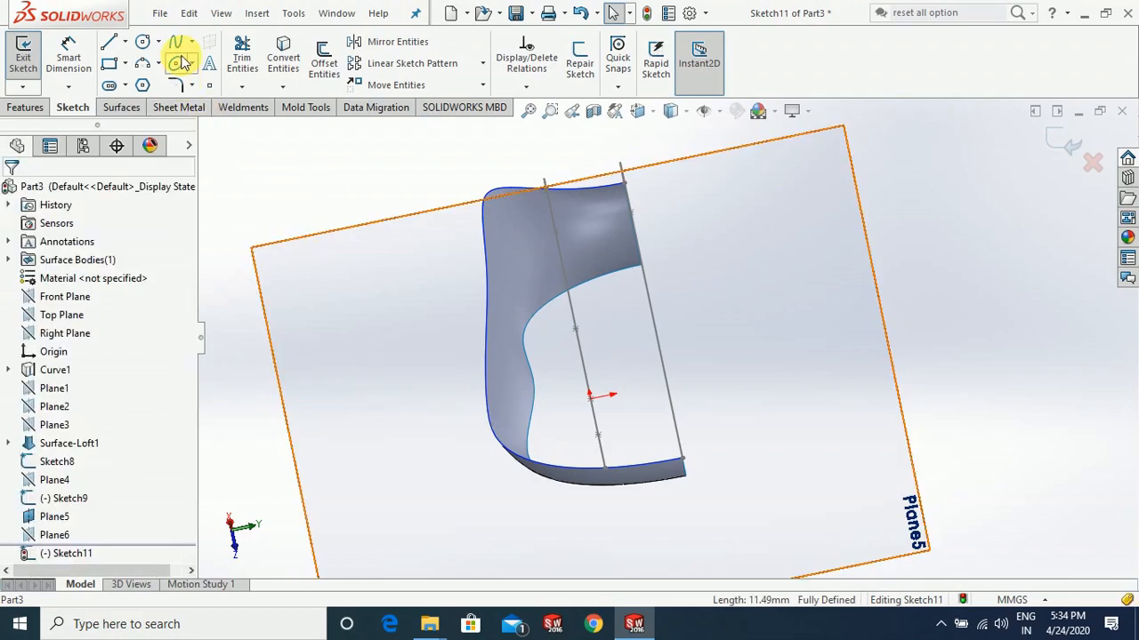
# Sketch a three-point spline on Plane5, running from outside the lofted surface's outer edge across both guide splines
pyautogui.click(176, 44)
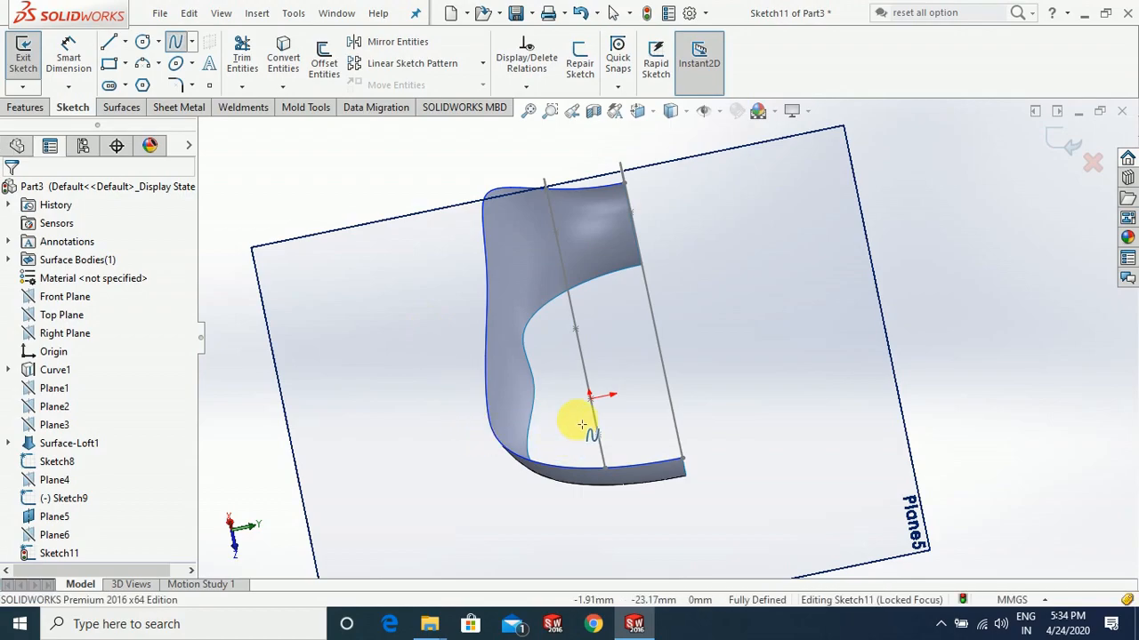
pyautogui.click(468, 430)
pyautogui.click(575, 416)
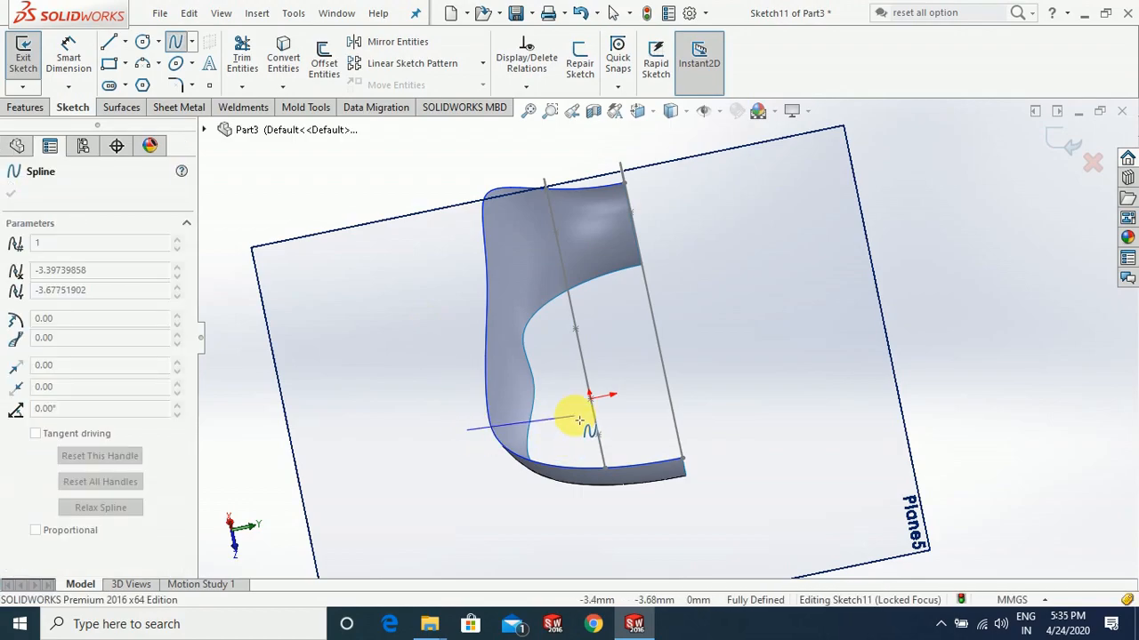
pyautogui.doubleClick(703, 408)
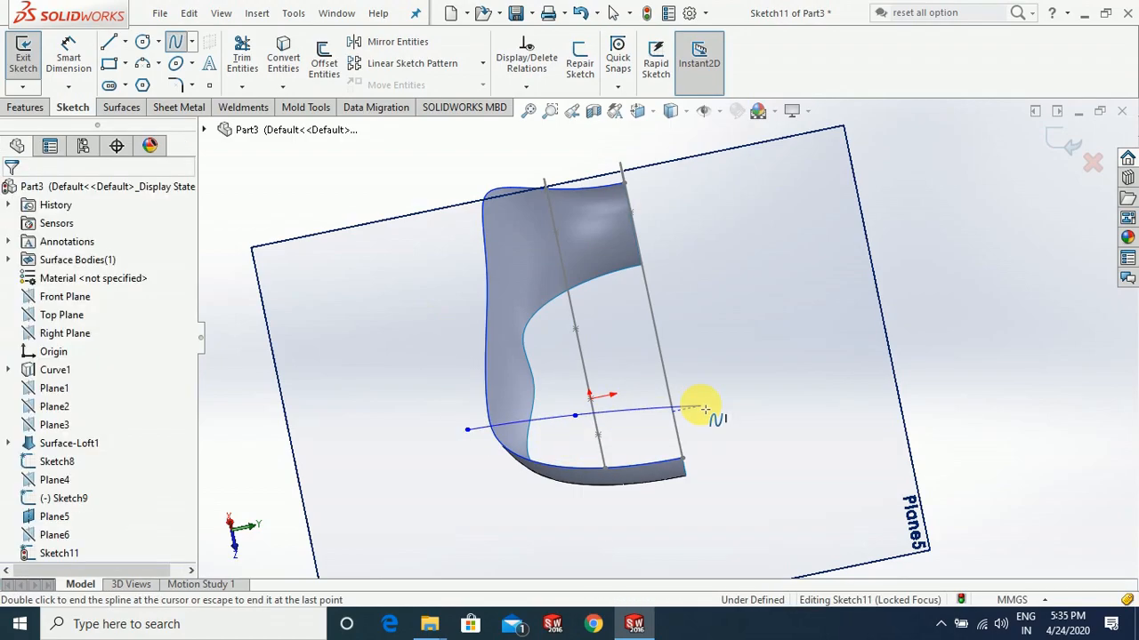
# Add a Pierce relation between the spline's start point and the lofted surface's outer edge
pyautogui.click(486, 418)
pyautogui.press('Escape')
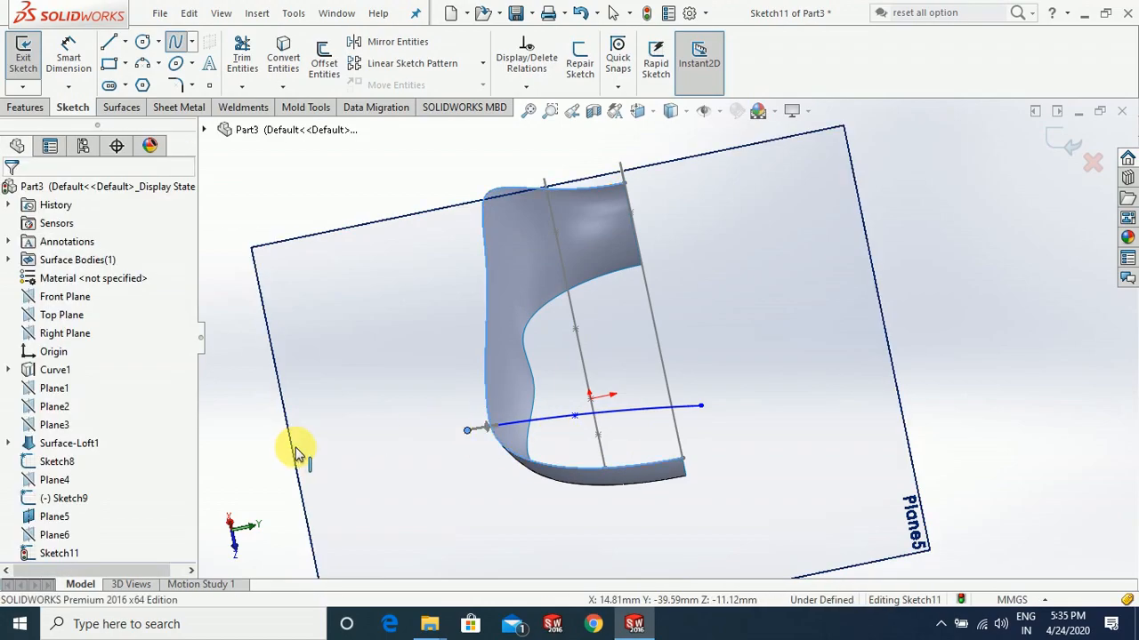
pyautogui.click(18, 460)
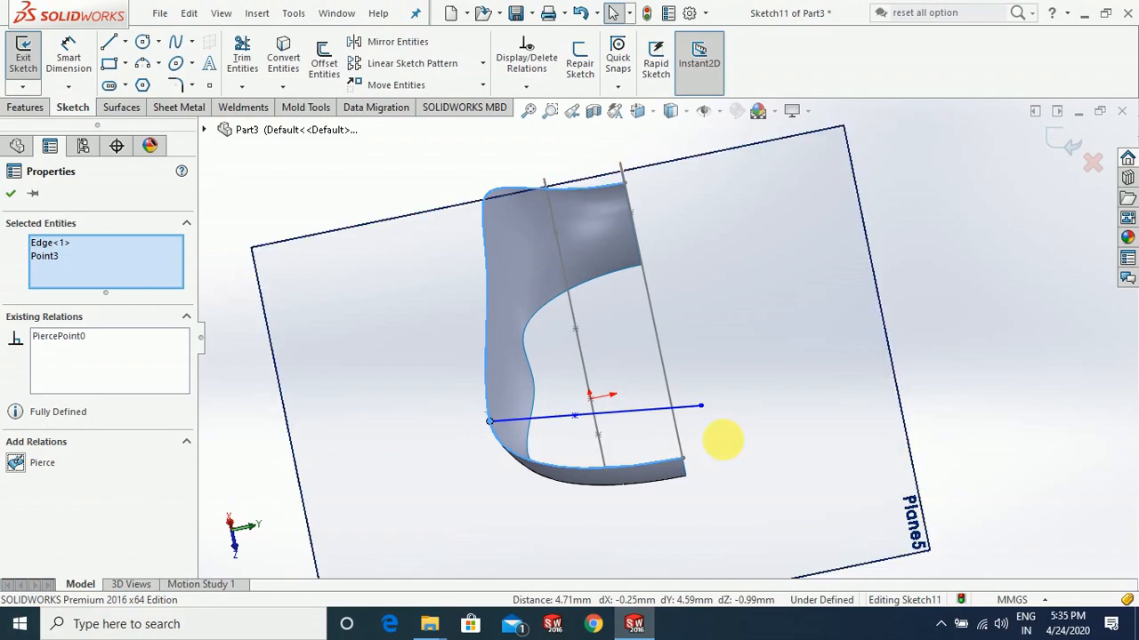
pyautogui.click(794, 397)
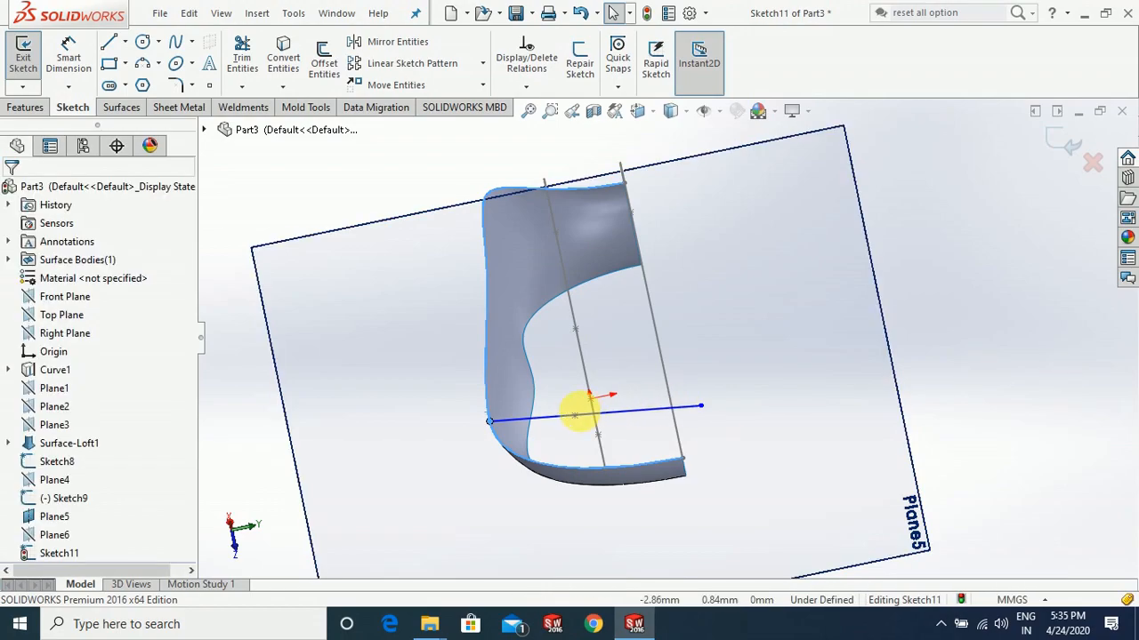
# Add Pierce relations tying the spline's middle point to the Sketch9 guide spline and its end point to the Sketch8 guide spline
pyautogui.click(601, 437)
pyautogui.press('Escape')
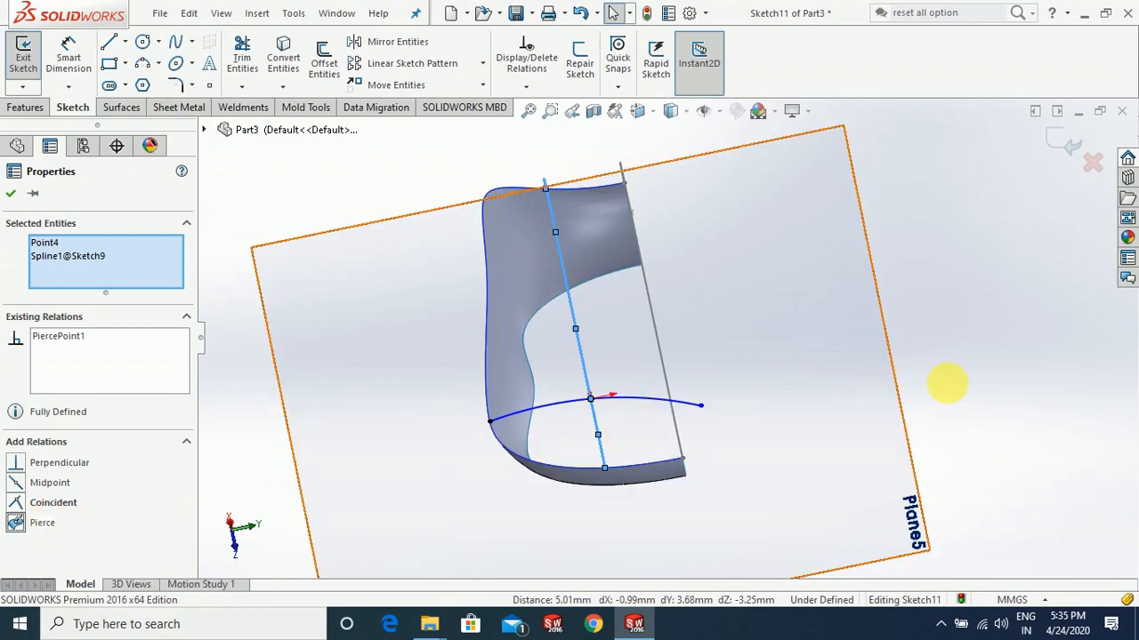
pyautogui.click(996, 380)
pyautogui.click(674, 425)
pyautogui.press('Escape')
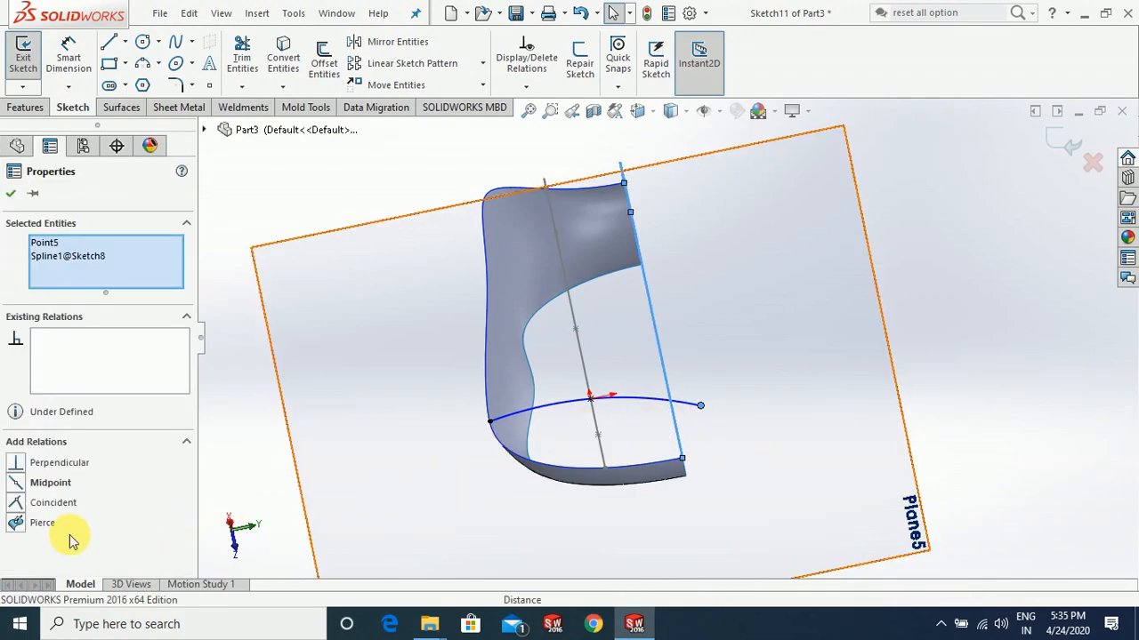
pyautogui.click(41, 524)
pyautogui.click(1028, 338)
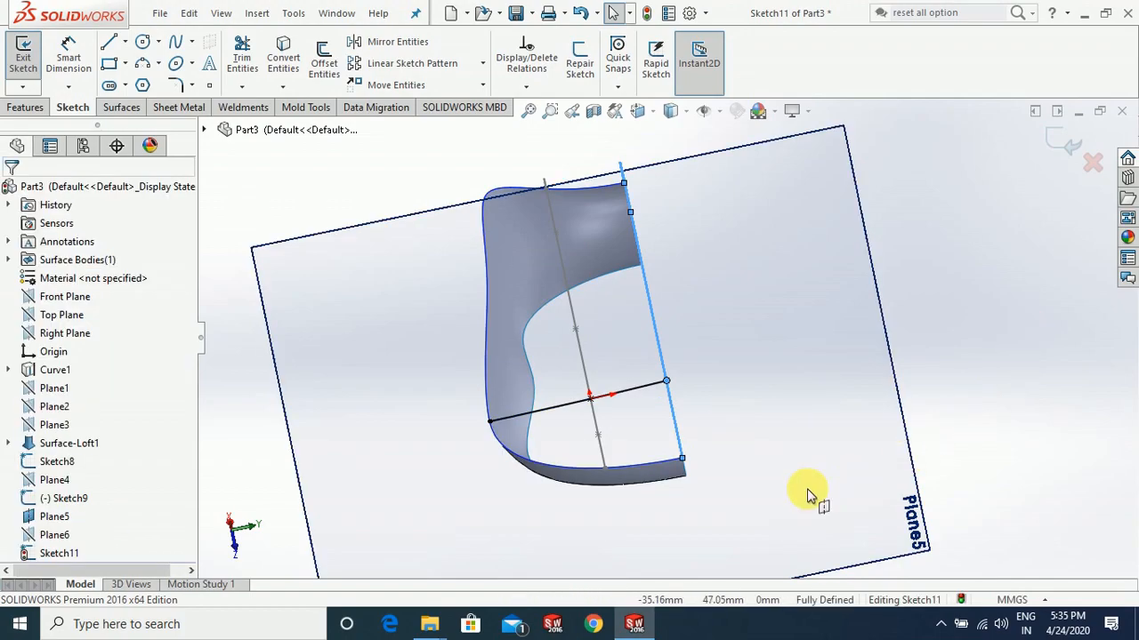
# Exit the finished profile sketch on Plane5 and hide Plane5
pyautogui.moveTo(636, 430)
pyautogui.mouseDown(button='middle')
pyautogui.moveTo(615, 382)
pyautogui.moveTo(631, 402)
pyautogui.moveTo(656, 374)
pyautogui.moveTo(639, 328)
pyautogui.mouseUp(button='middle')
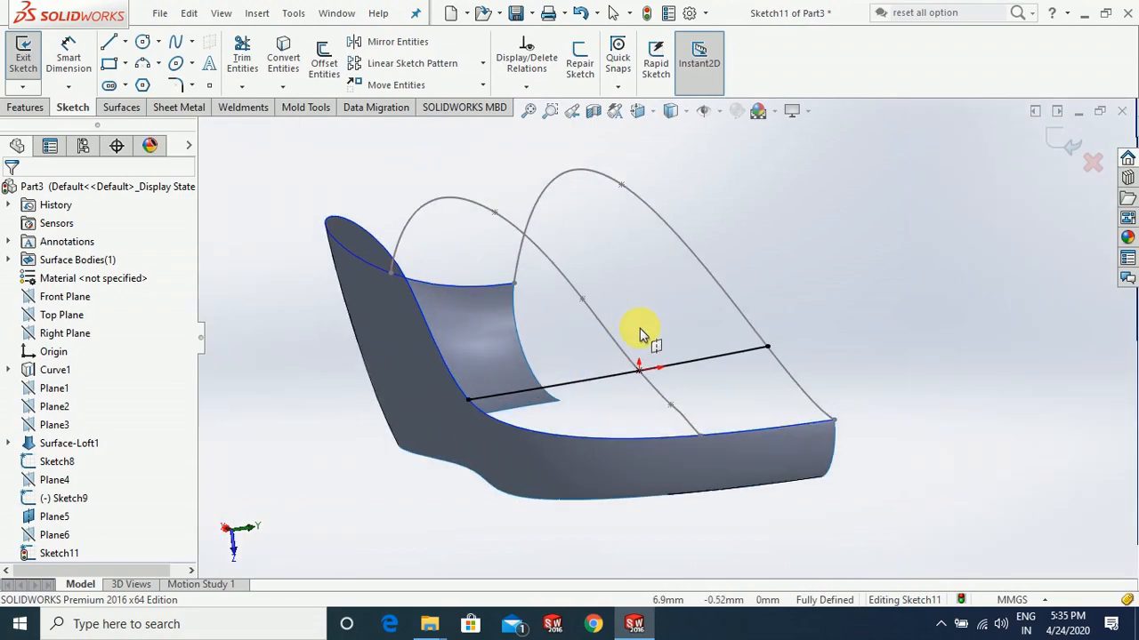
pyautogui.click(608, 379)
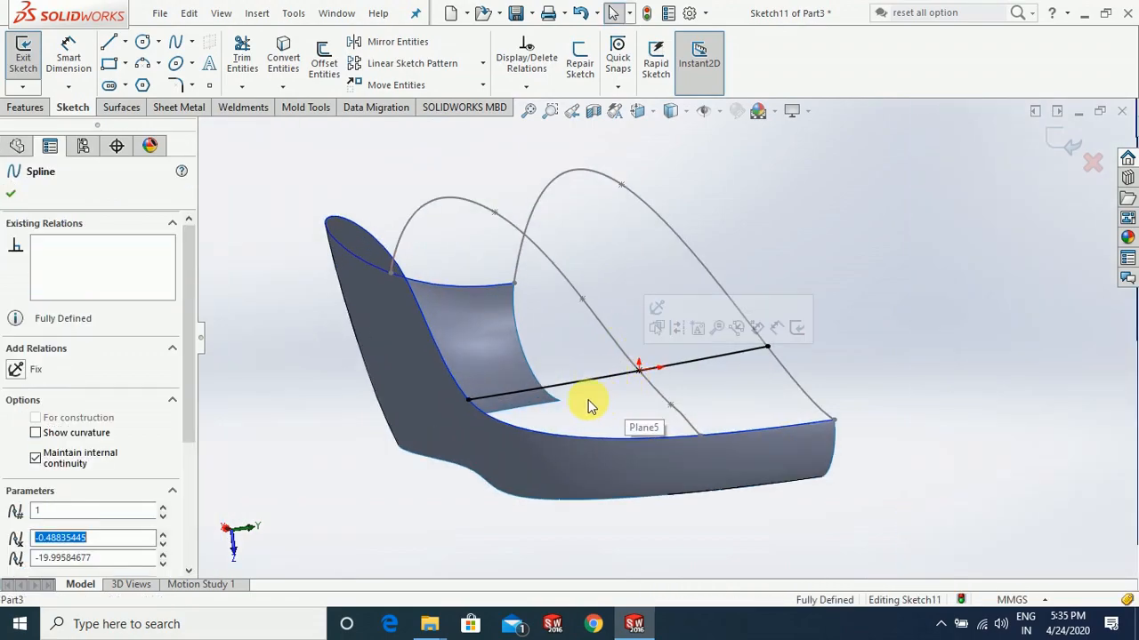
pyautogui.moveTo(606, 378)
pyautogui.mouseDown()
pyautogui.moveTo(610, 388)
pyautogui.moveTo(606, 375)
pyautogui.mouseUp()
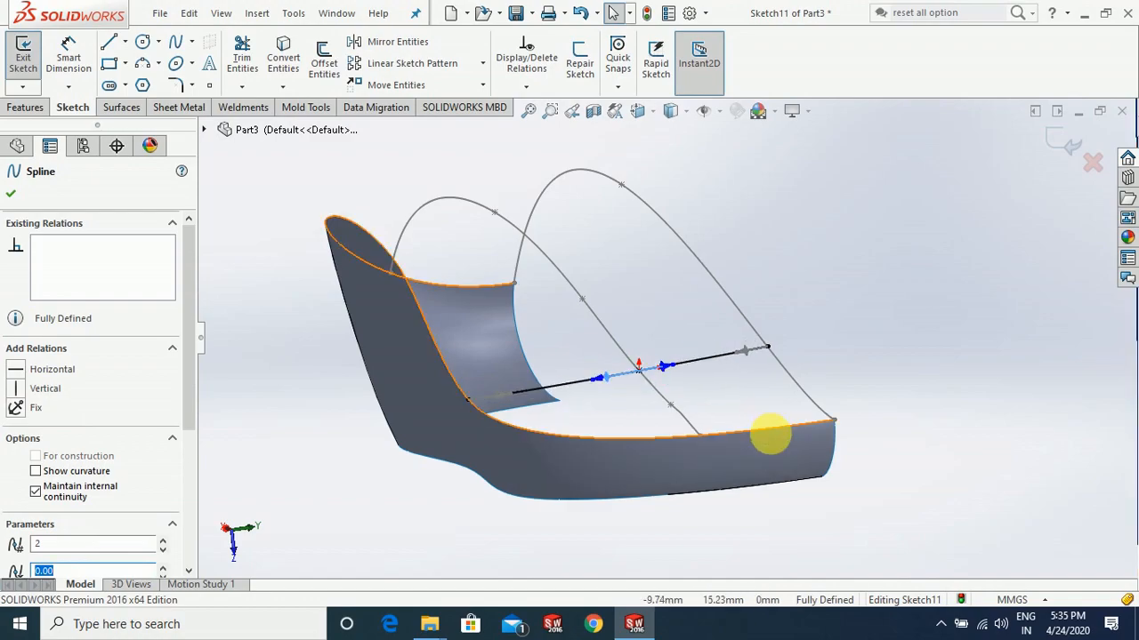
pyautogui.scroll(5, 769, 422)
pyautogui.click(923, 390)
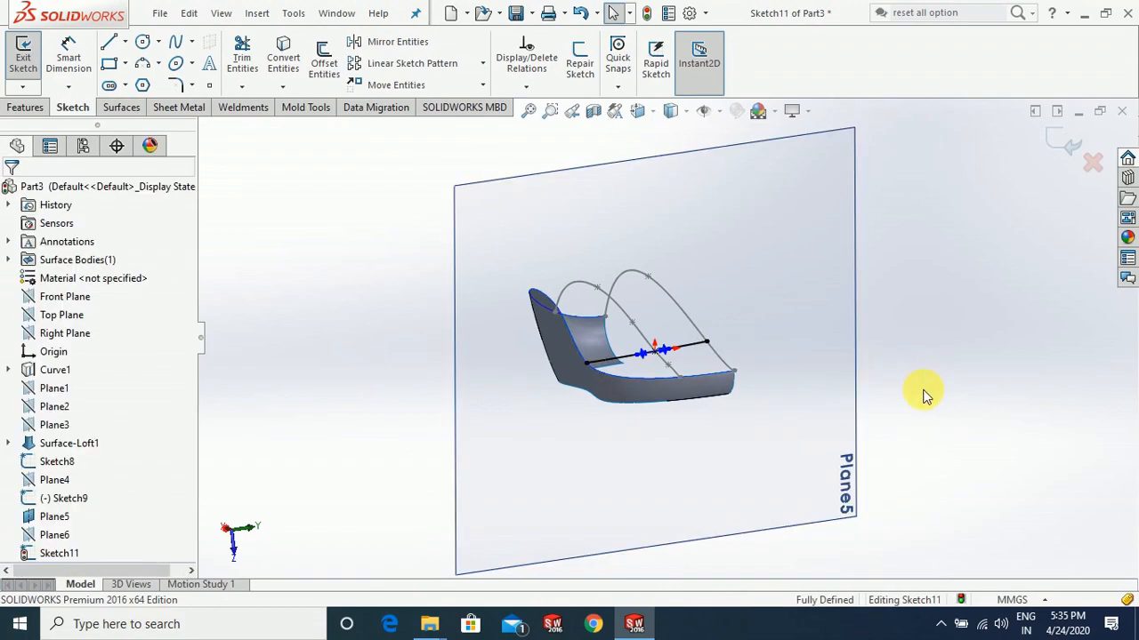
pyautogui.moveTo(946, 345); pyautogui.dragTo(979, 397, button='middle')
pyautogui.click(1059, 150)
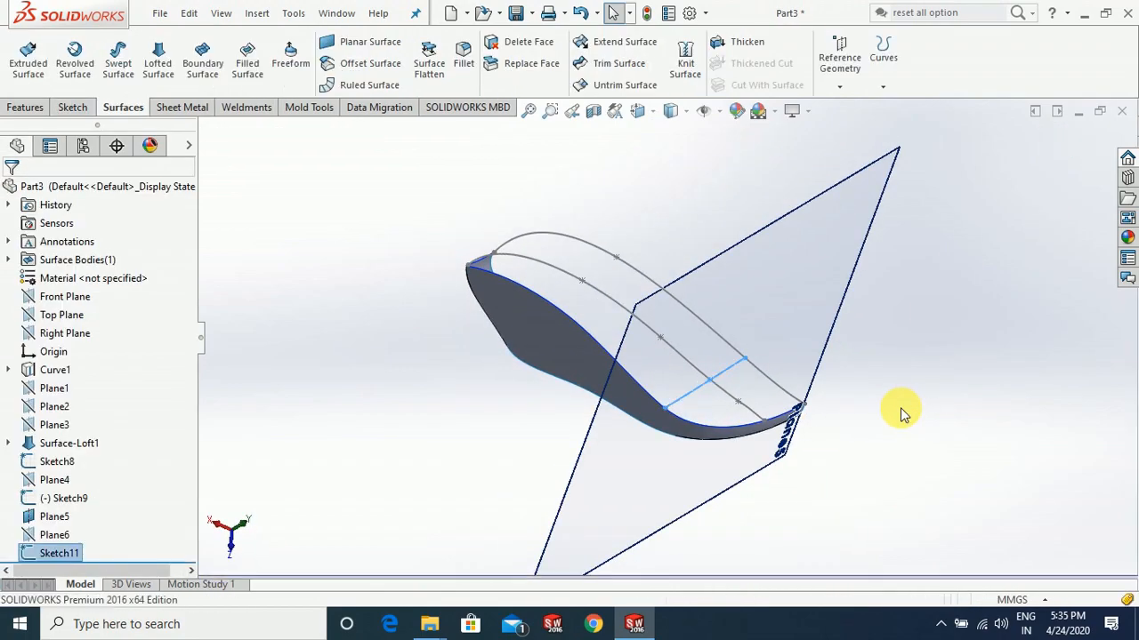
pyautogui.click(791, 311)
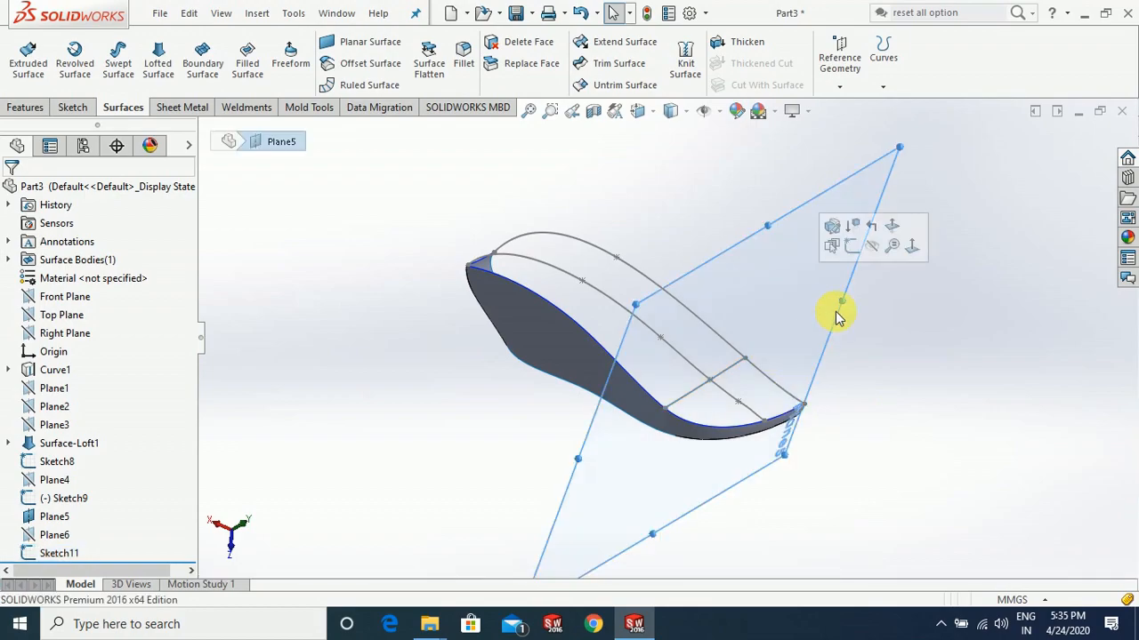
pyautogui.click(868, 249)
pyautogui.moveTo(762, 323); pyautogui.dragTo(753, 363, button='middle')
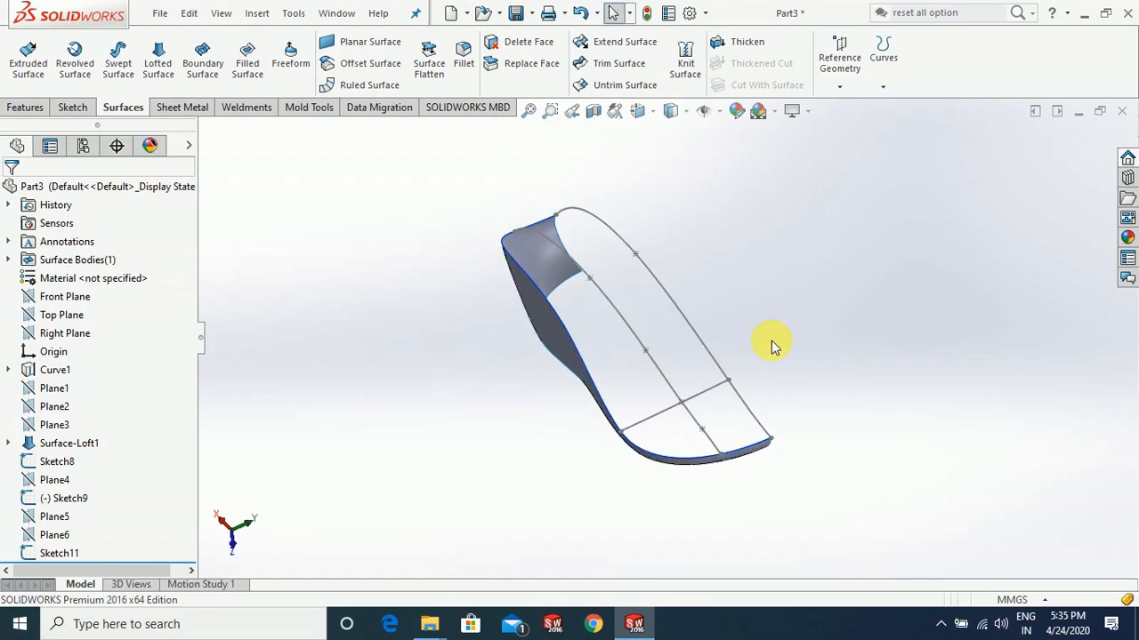
# Create a reference plane perpendicular to the Sketch9 guide spline, coincident with its spline point midway between the upper point and the finished cross profile
pyautogui.scroll(-1, 771, 341)
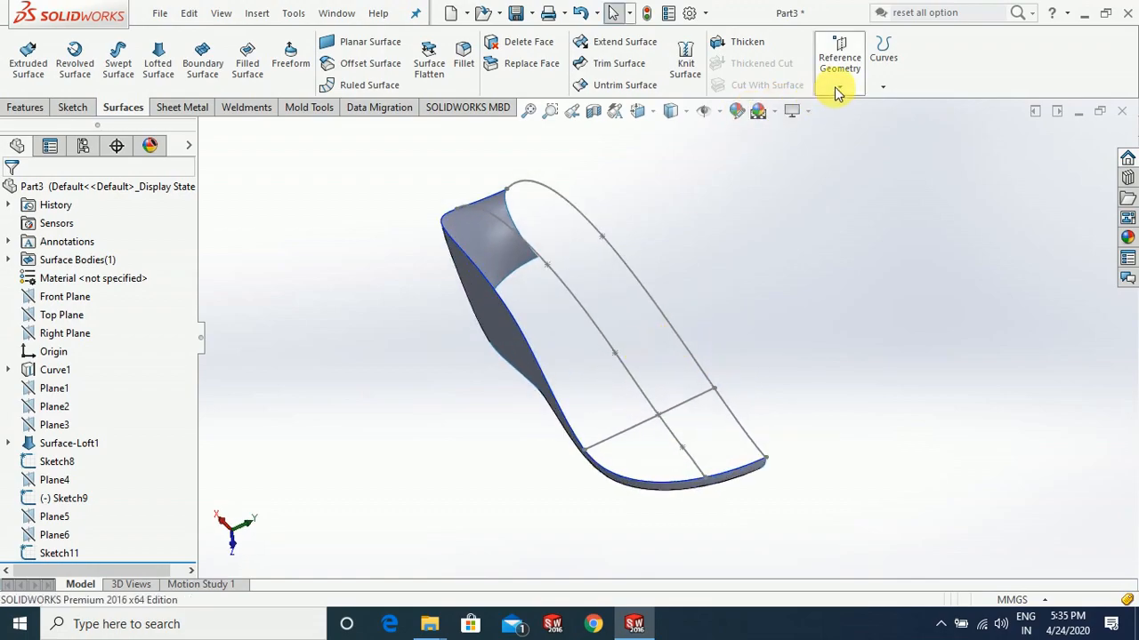
pyautogui.click(82, 535)
pyautogui.moveTo(297, 433); pyautogui.dragTo(307, 458, button='middle')
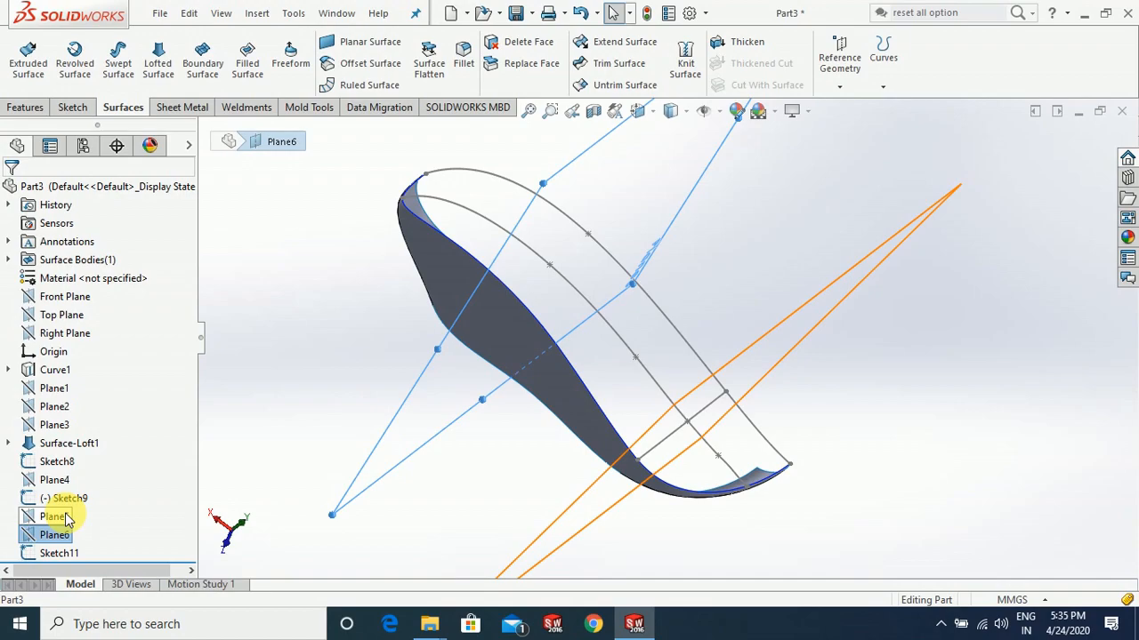
pyautogui.click(466, 501)
pyautogui.moveTo(465, 501); pyautogui.dragTo(525, 488, button='middle')
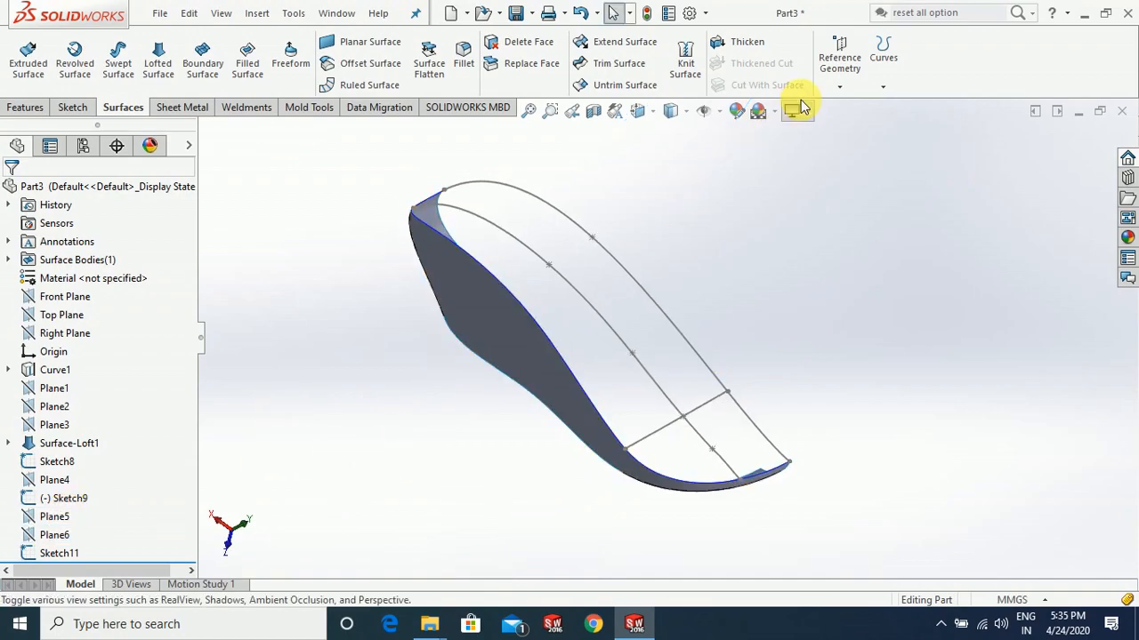
pyautogui.click(839, 87)
pyautogui.click(852, 107)
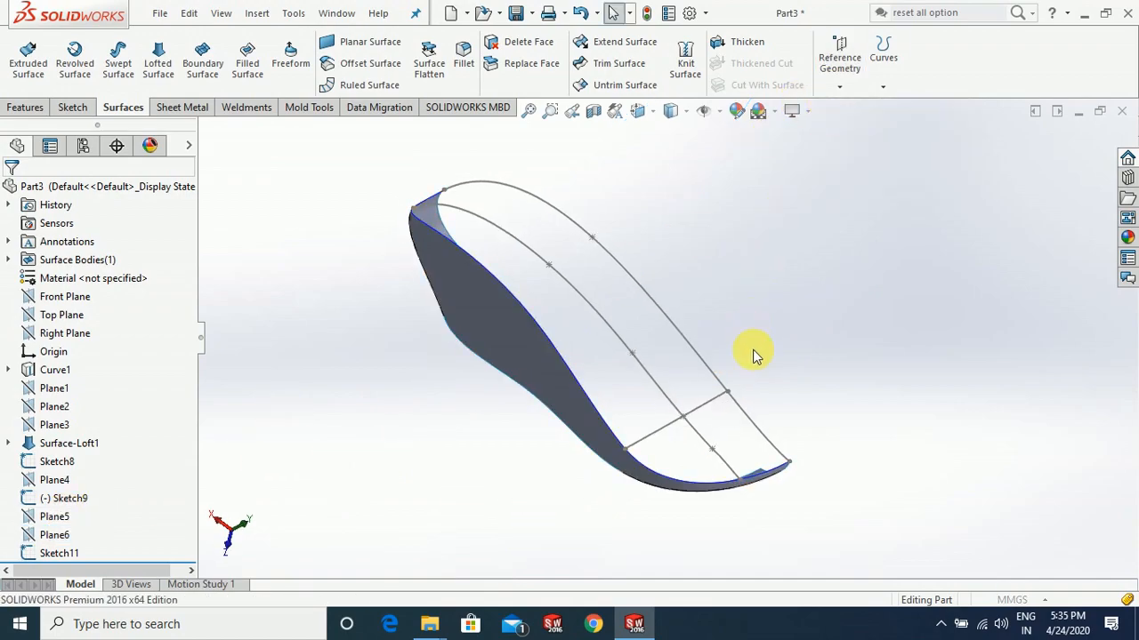
pyautogui.click(657, 388)
pyautogui.click(631, 357)
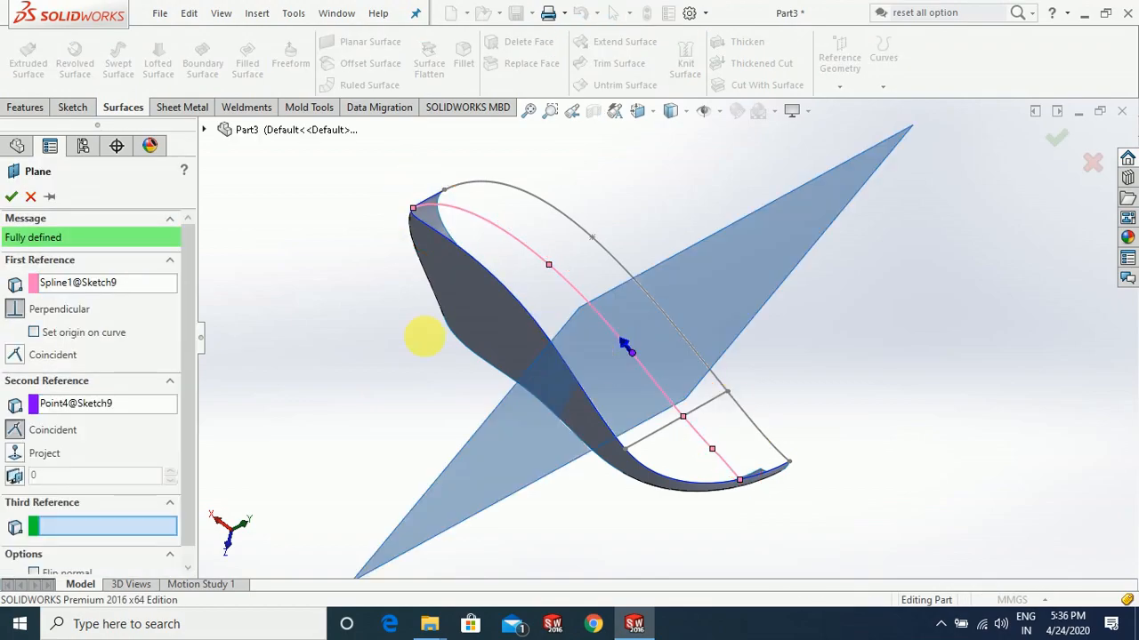
pyautogui.click(11, 196)
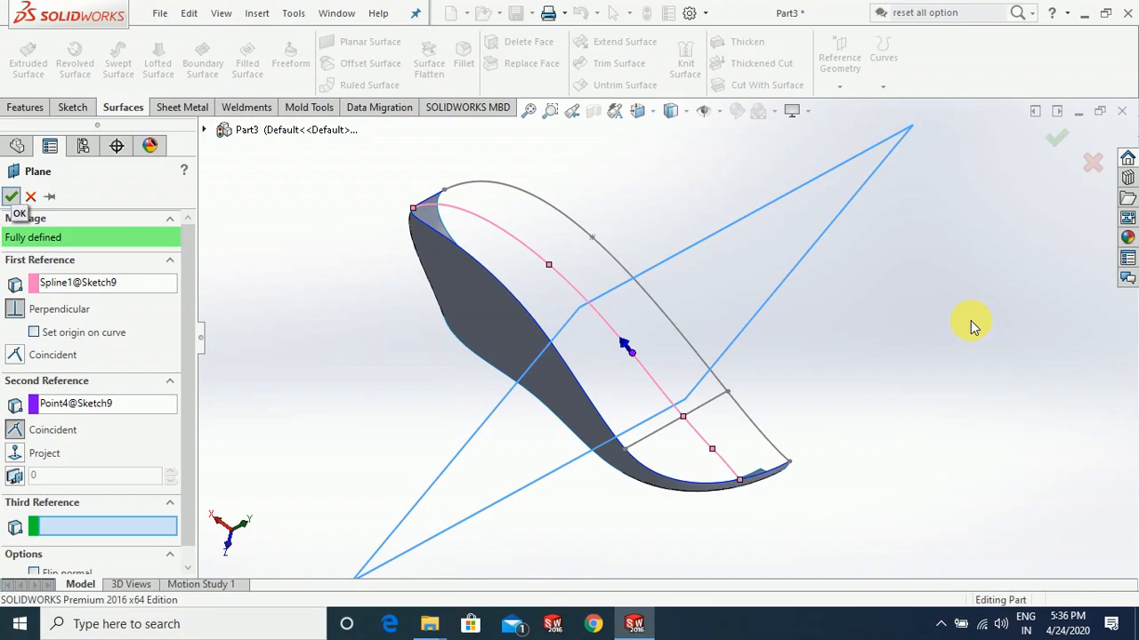
# Open a new sketch on Plane7
pyautogui.moveTo(951, 427); pyautogui.dragTo(828, 310, button='middle')
pyautogui.click(820, 306)
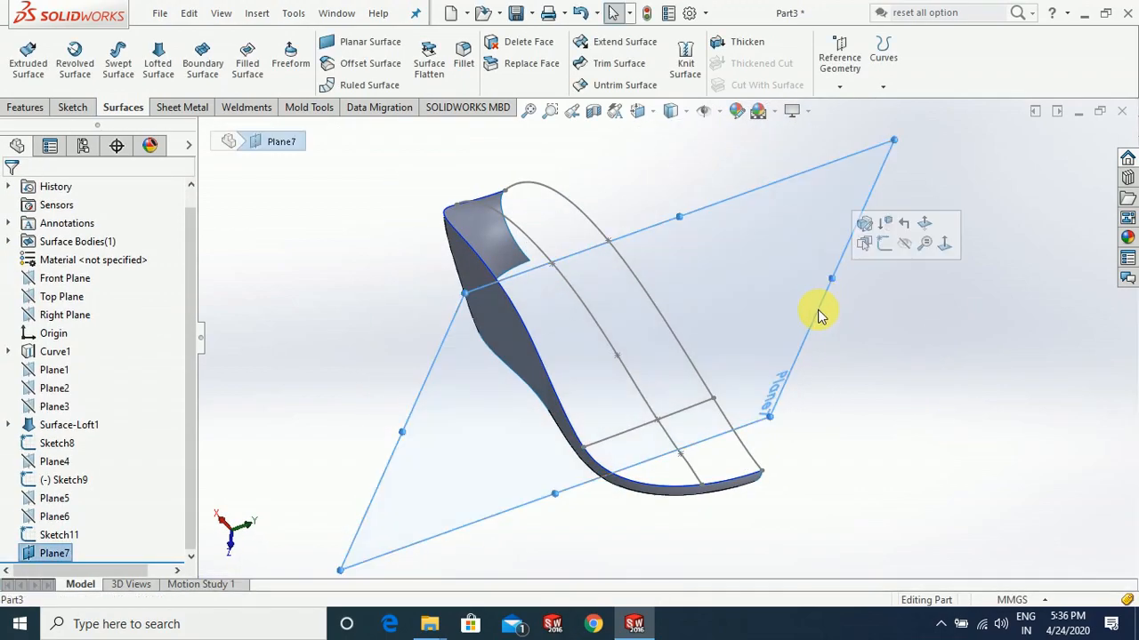
pyautogui.click(881, 244)
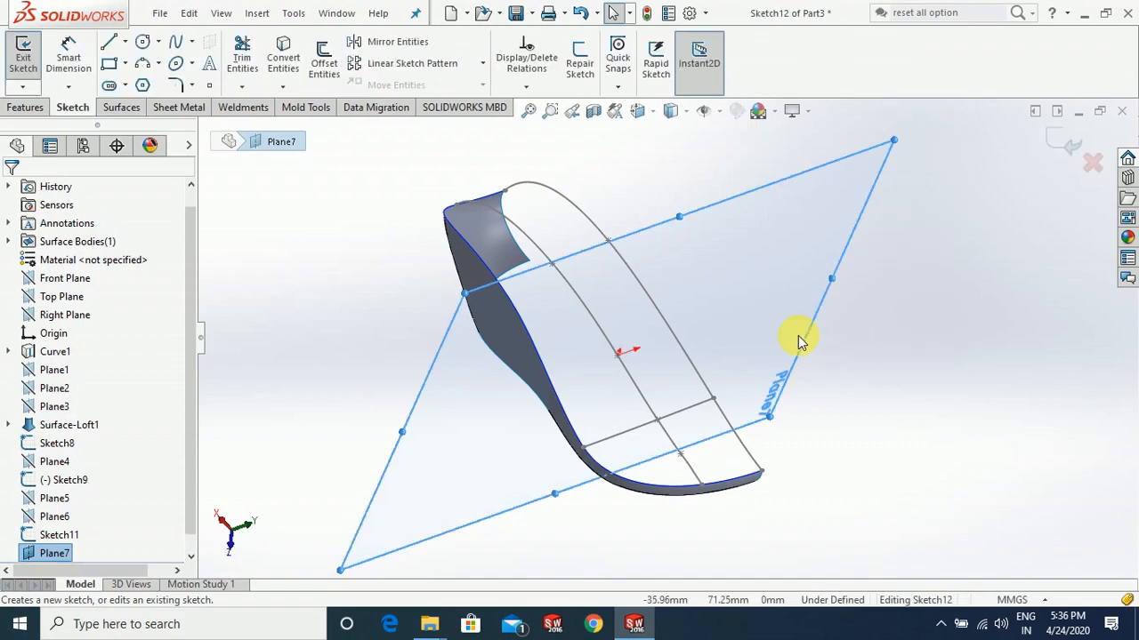
# Sketch a two-point spline on Plane7, running from near the lofted surface's outer edge across both guide splines
pyautogui.click(178, 47)
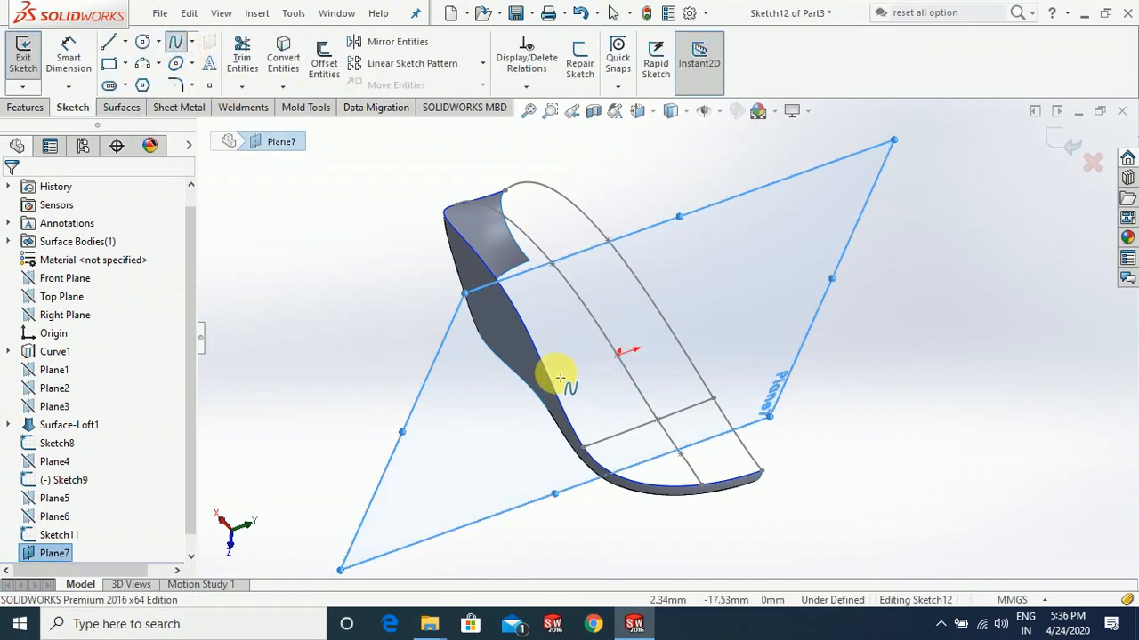
pyautogui.click(711, 322)
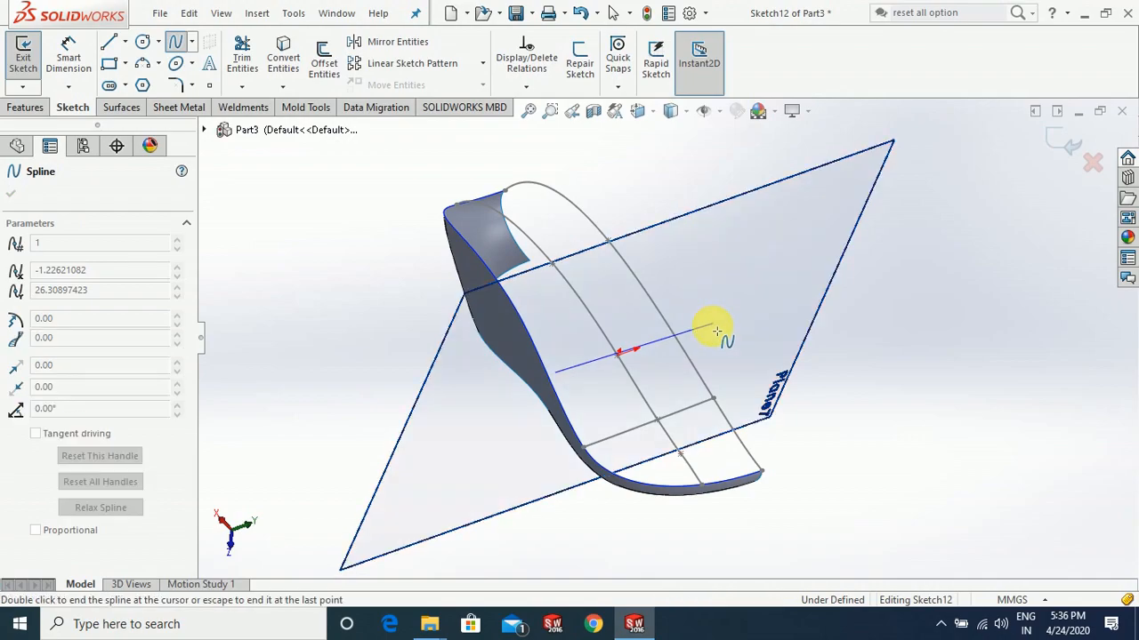
pyautogui.click(552, 368)
pyautogui.scroll(-1, 649, 364)
pyautogui.doubleClick(539, 374)
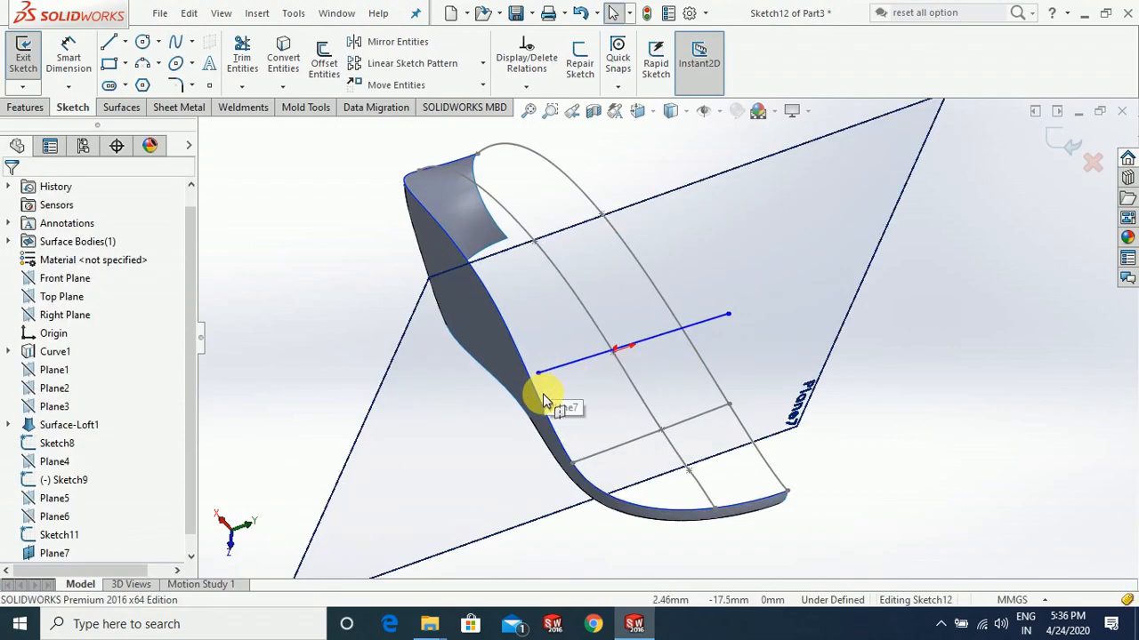
# Pierce the two-point spline's ends to the lofted surface's outer edge and the Sketch8 guide spline
pyautogui.click(538, 373)
pyautogui.keyDown('ctrl'); pyautogui.click(538, 401); pyautogui.keyUp('ctrl')
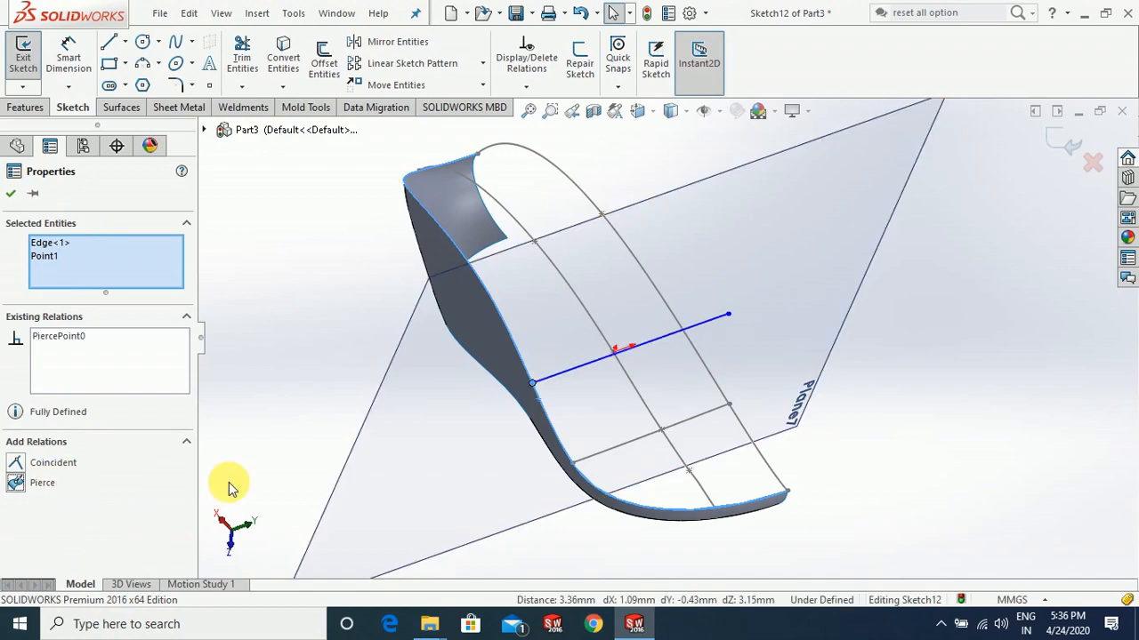
pyautogui.click(945, 375)
pyautogui.click(729, 316)
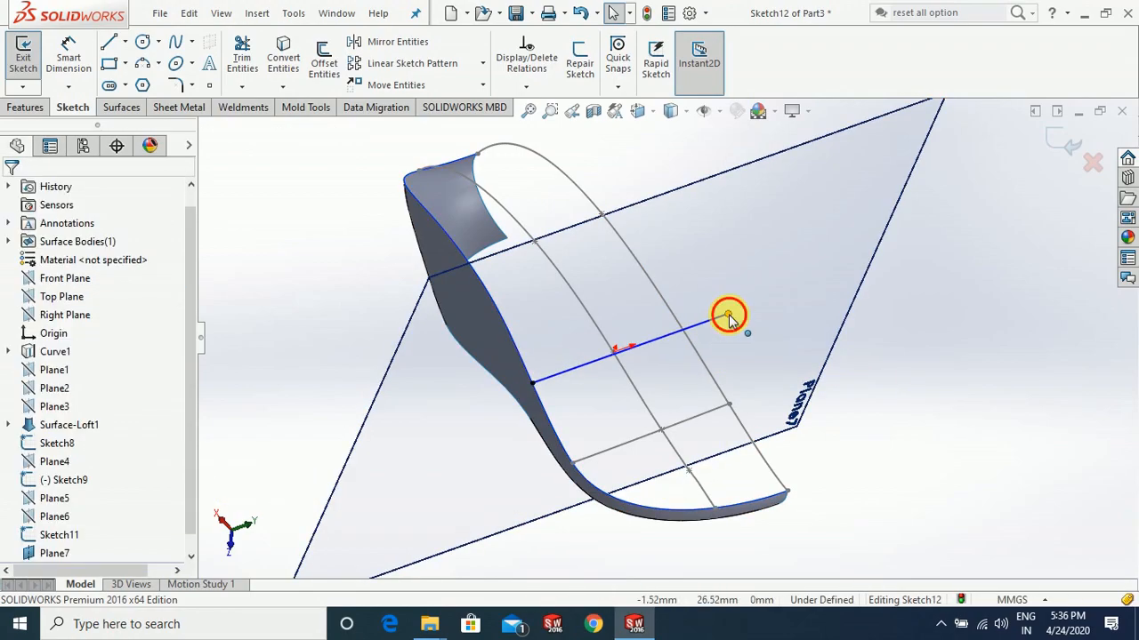
pyautogui.keyDown('ctrl'); pyautogui.click(694, 352); pyautogui.keyUp('ctrl')
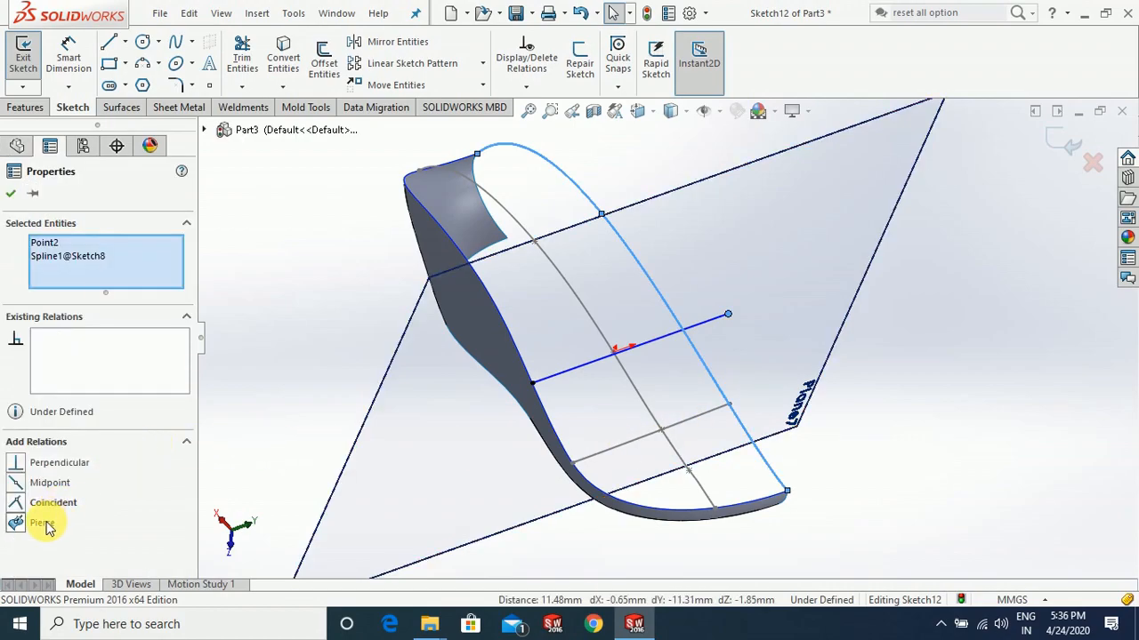
pyautogui.click(45, 524)
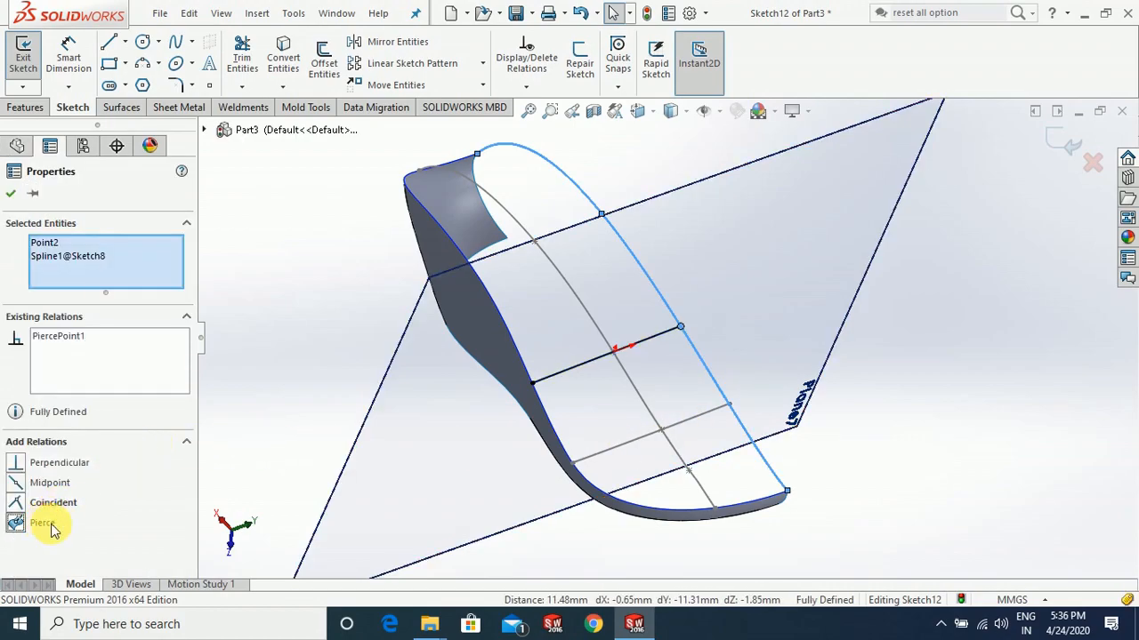
pyautogui.click(961, 411)
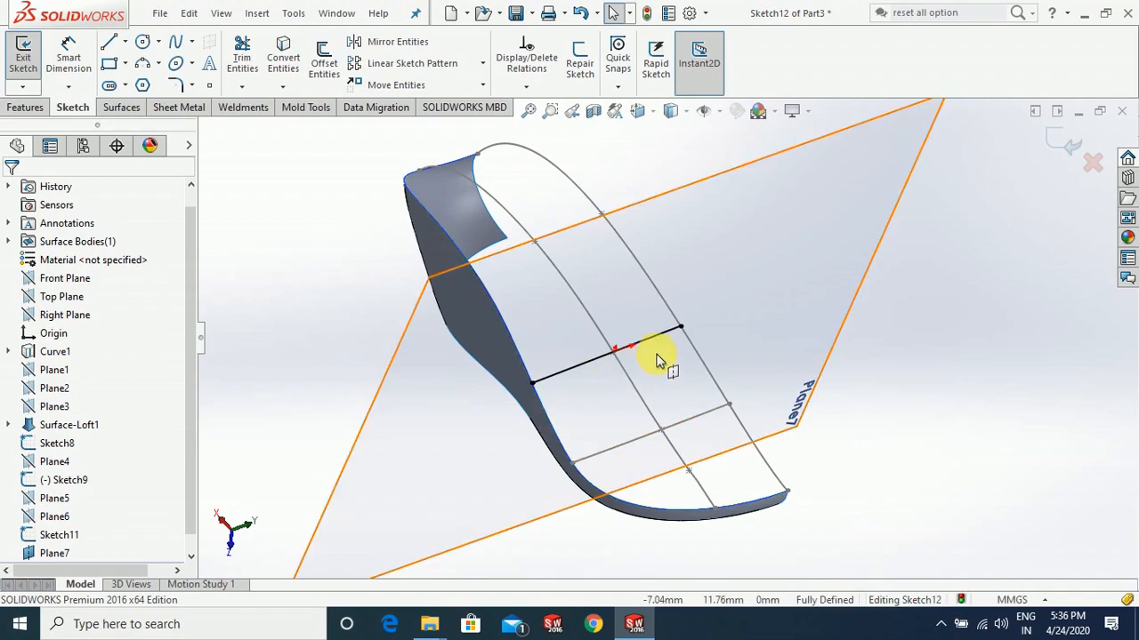
# Undo the last Pierce relation and delete the two-point spline from the Plane7 sketch
pyautogui.scroll(-5, 618, 356)
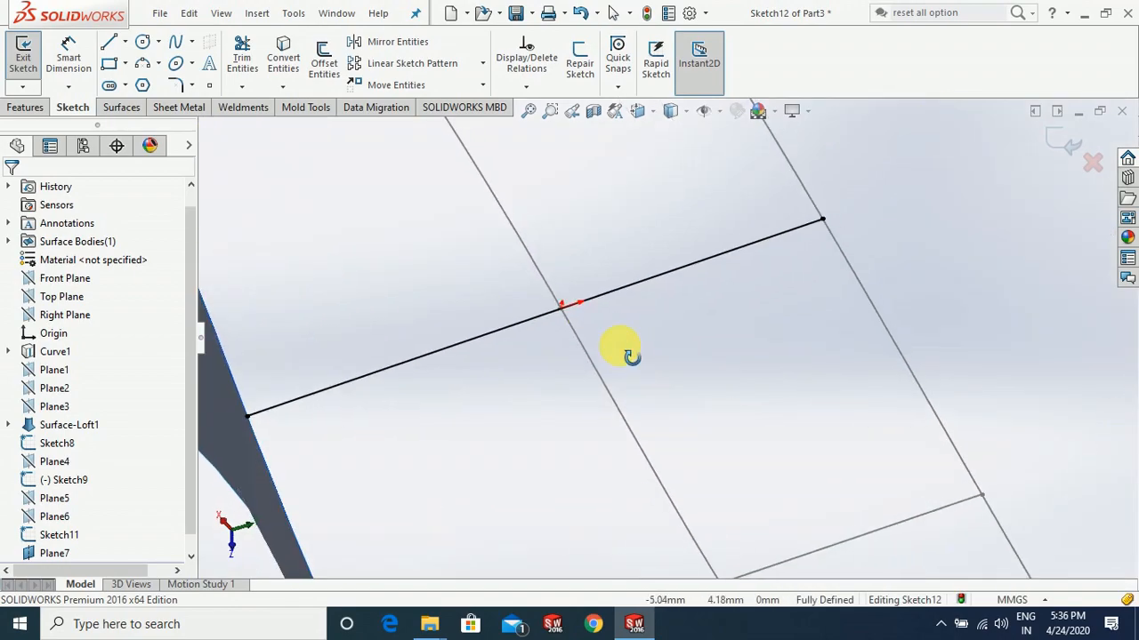
pyautogui.hotkey('ctrl', 'z')
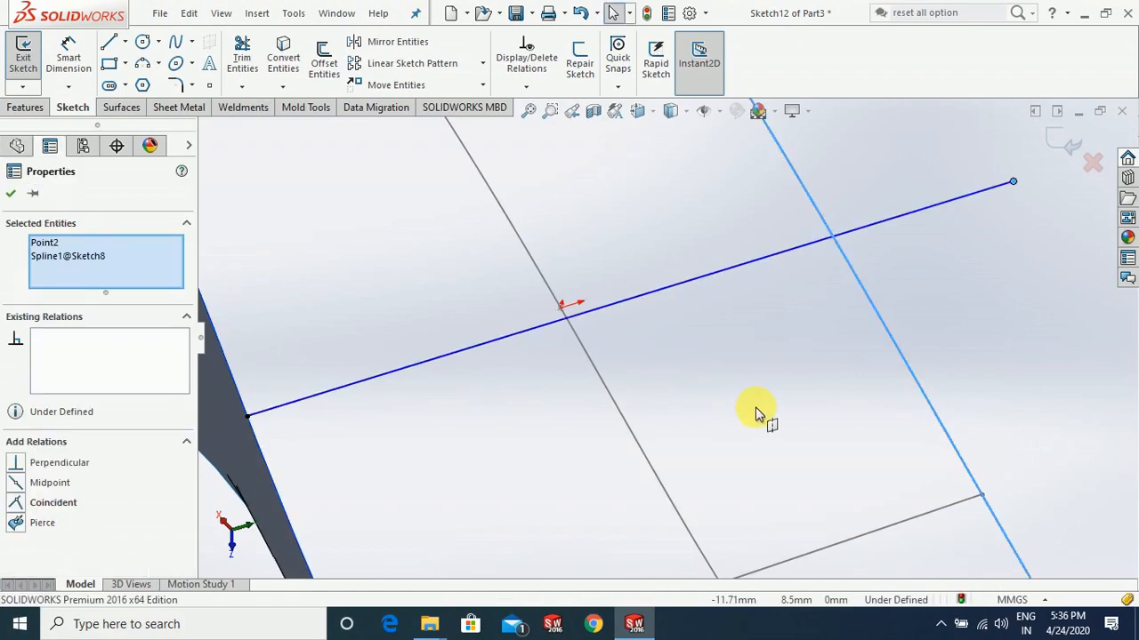
pyautogui.scroll(4, 756, 413)
pyautogui.scroll(2, 808, 305)
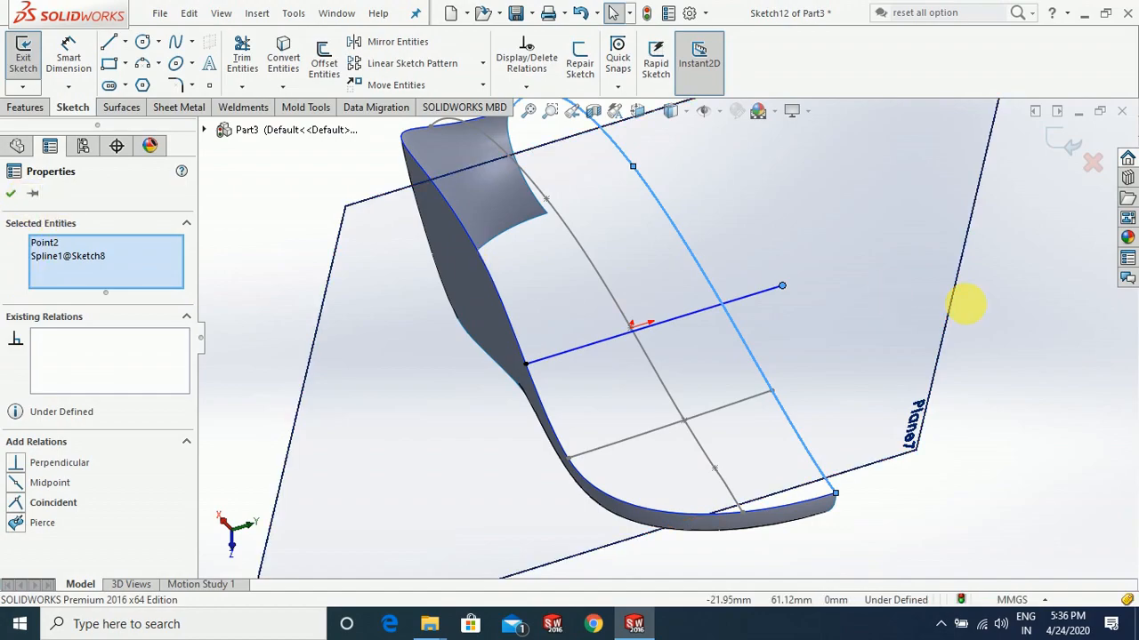
pyautogui.click(1023, 334)
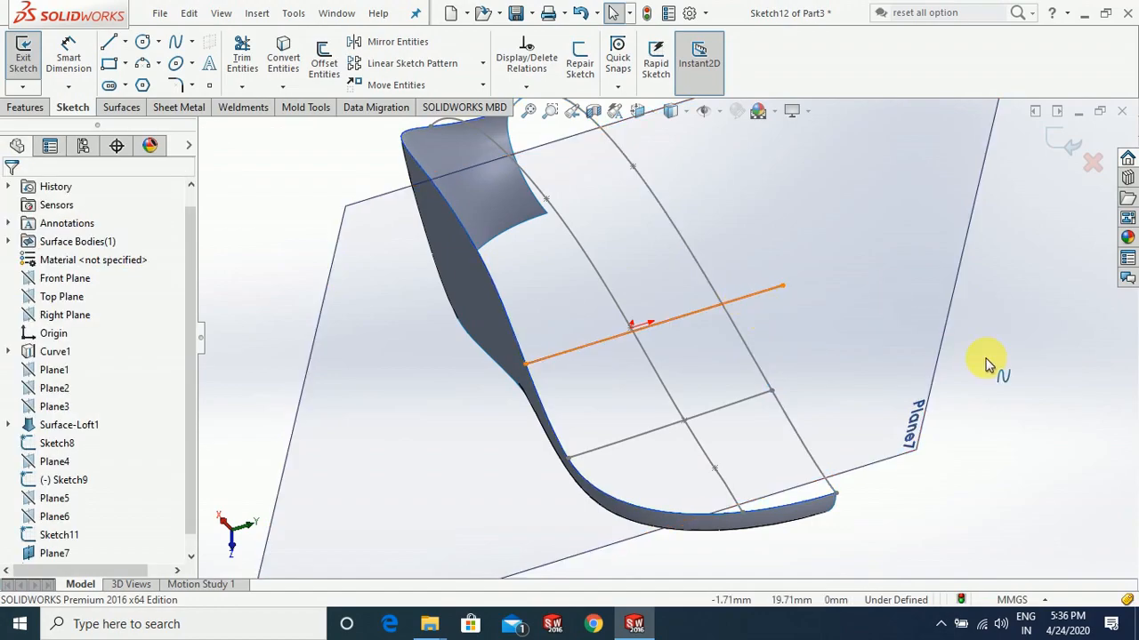
pyautogui.press('Delete')
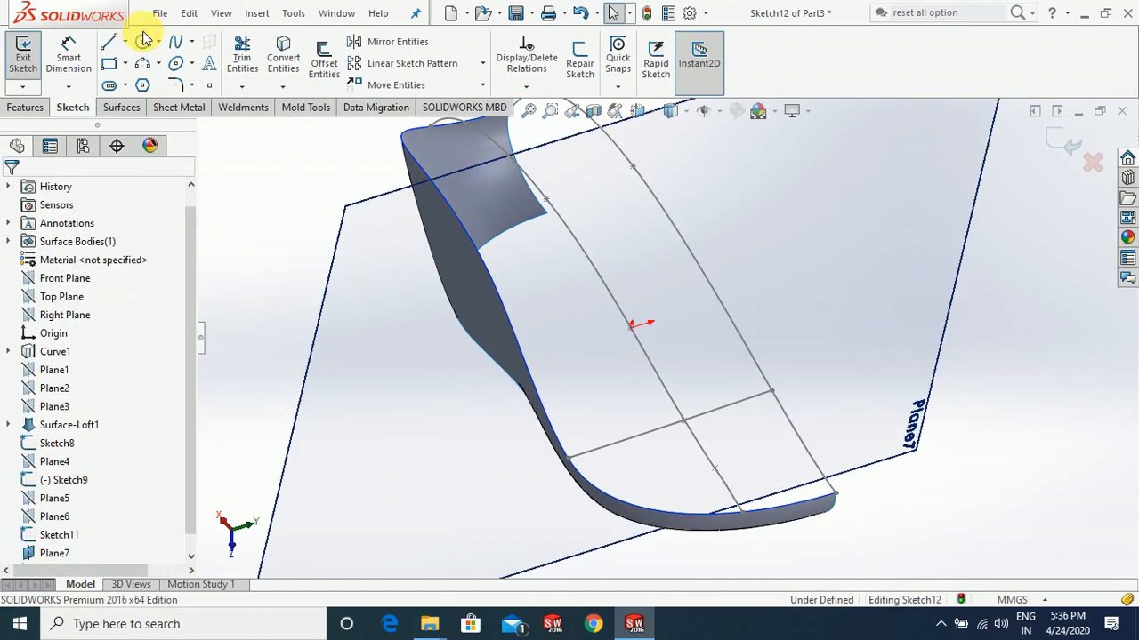
# Sketch a three-point spline on Plane7 from near the lofted surface's outer edge, with a middle point between the guides, to beyond the Sketch8 guide
pyautogui.click(176, 46)
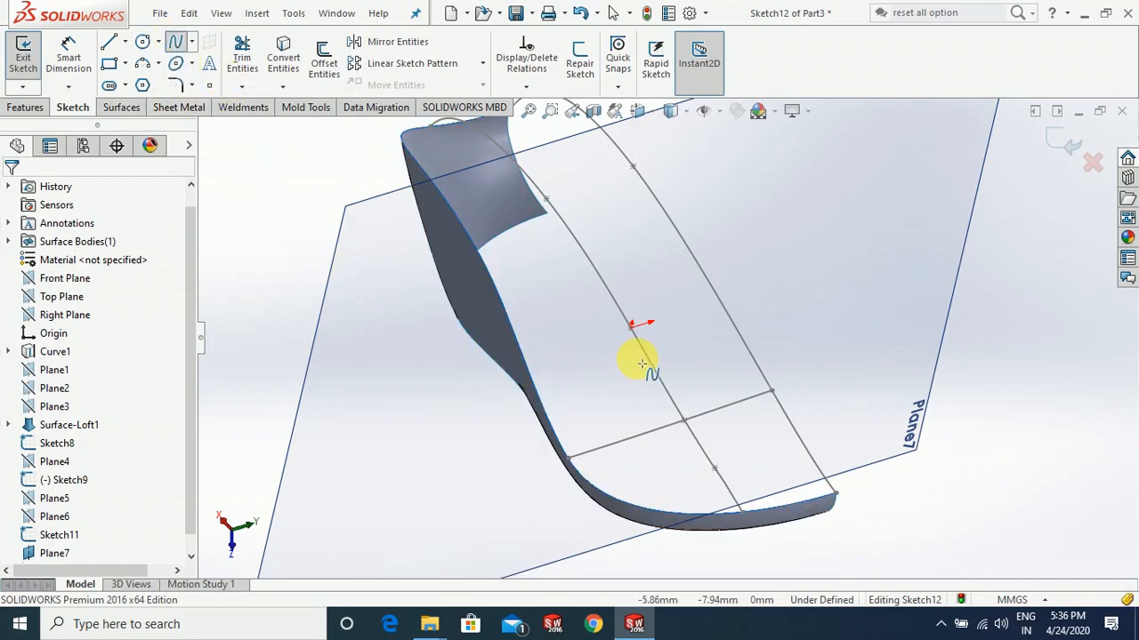
pyautogui.click(540, 370)
pyautogui.click(658, 339)
pyautogui.doubleClick(745, 324)
pyautogui.press('Escape')
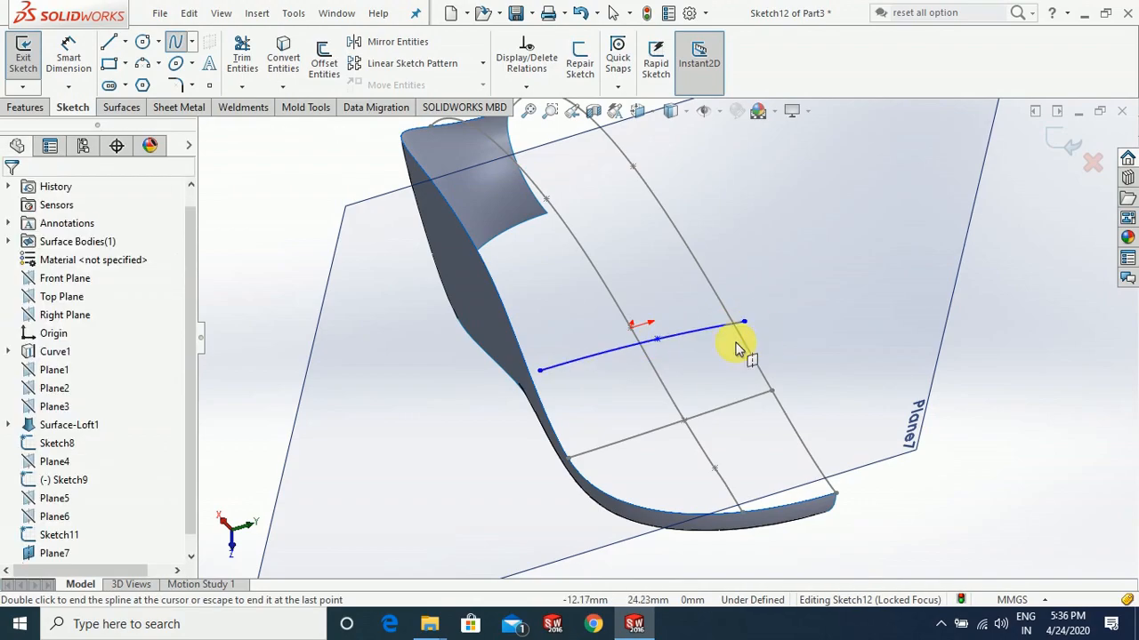
# Add a Pierce relation between the new three-point spline's start point and the lofted surface's outer edge
pyautogui.click(539, 370)
pyautogui.click(471, 440)
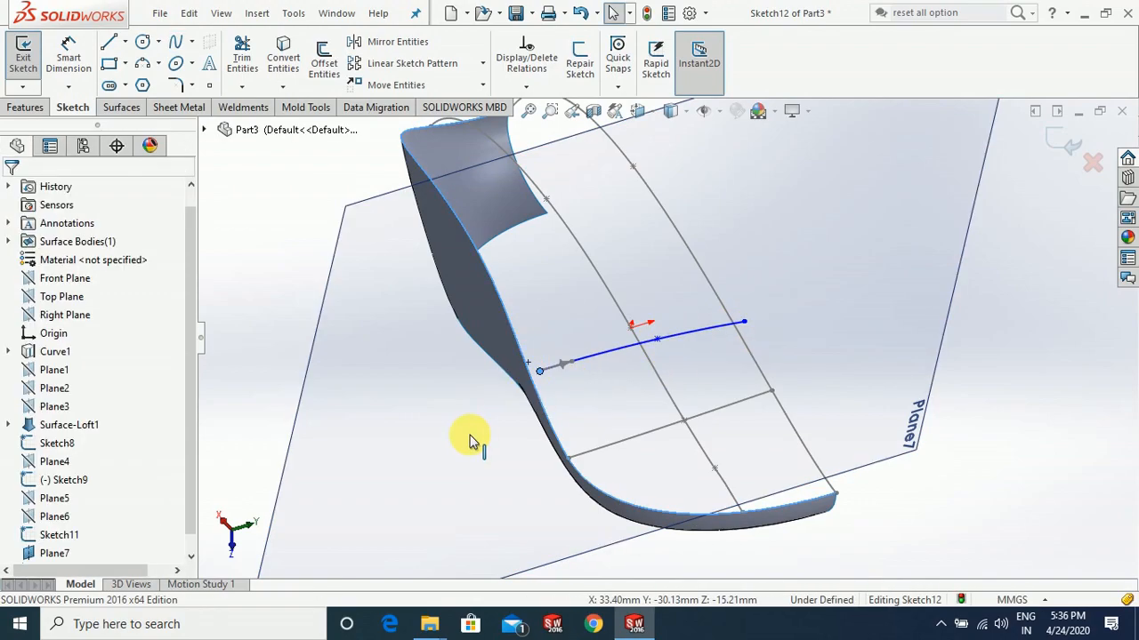
pyautogui.click(34, 486)
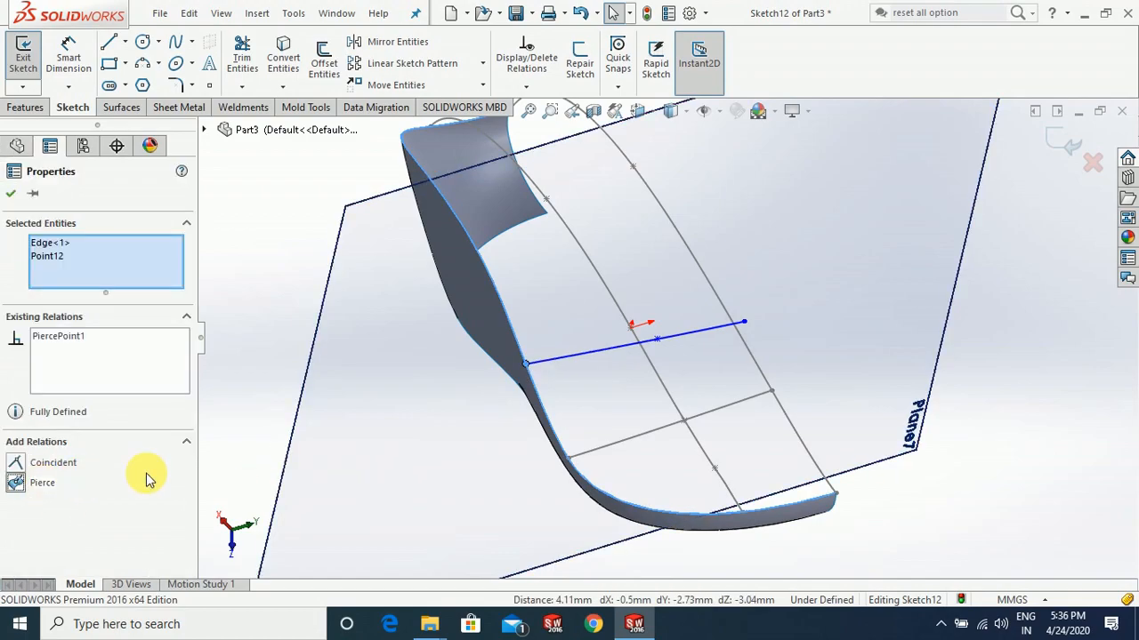
# Add a Pierce relation between the Plane7 spline's middle point and the Sketch9 guide spline
pyautogui.click(1006, 350)
pyautogui.click(656, 338)
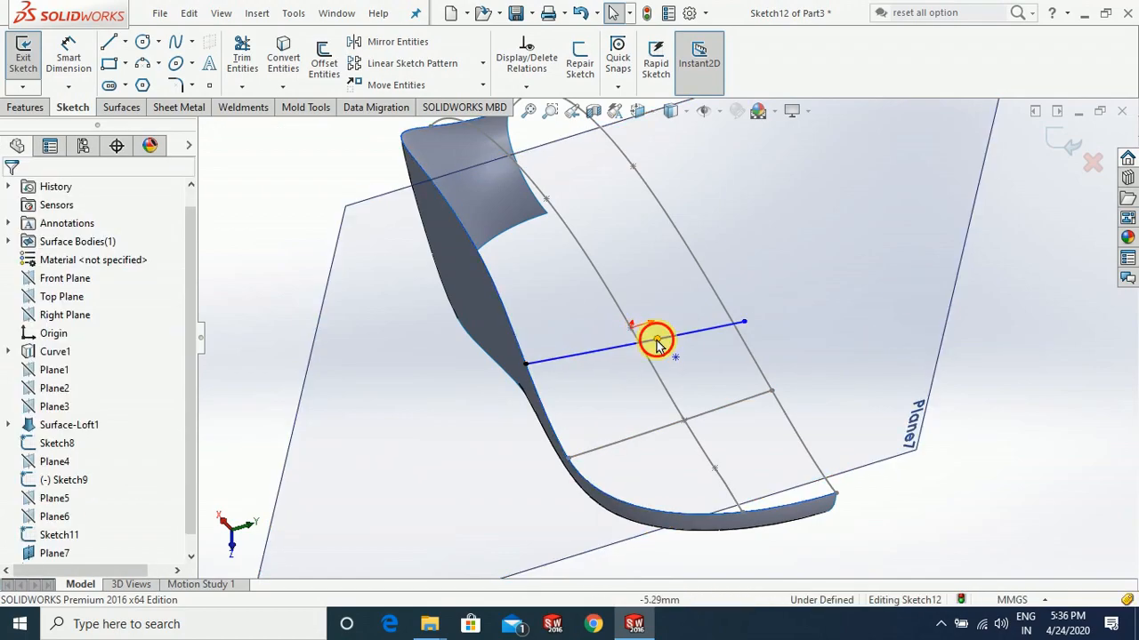
pyautogui.click(639, 378)
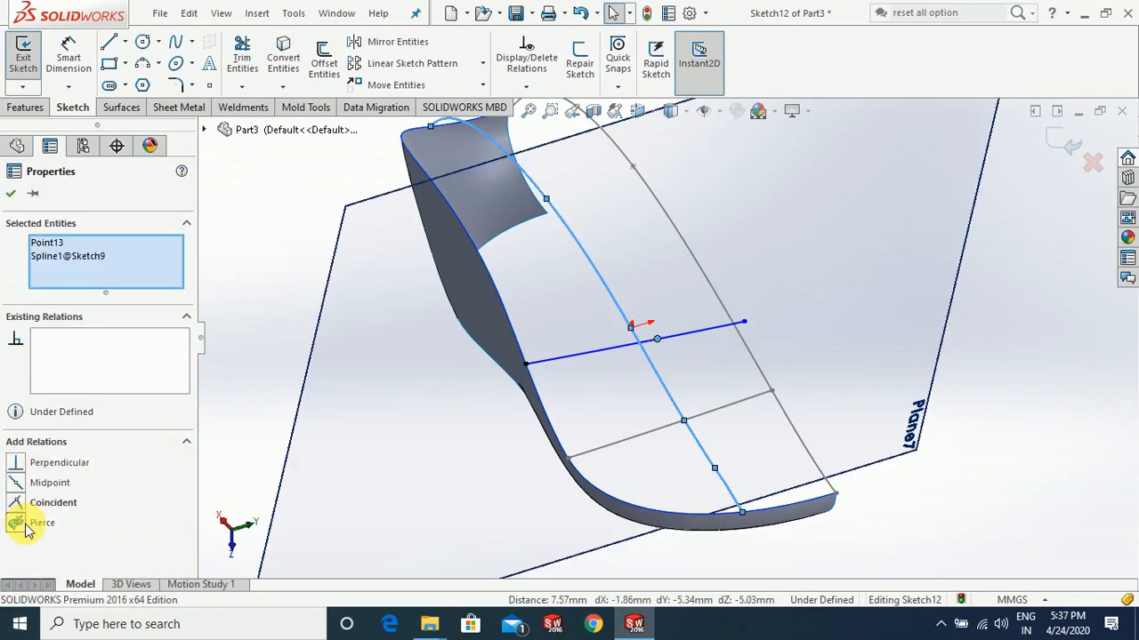
pyautogui.click(27, 526)
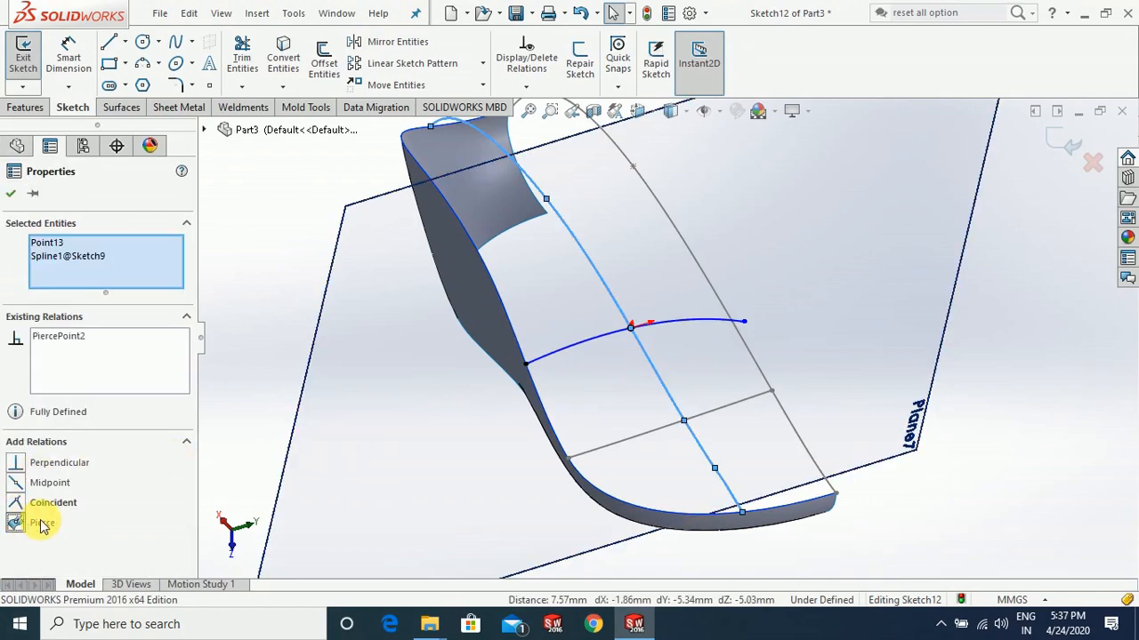
# Pierce the Plane7 spline's end point to the Sketch8 guide spline and exit the sketch
pyautogui.click(744, 352)
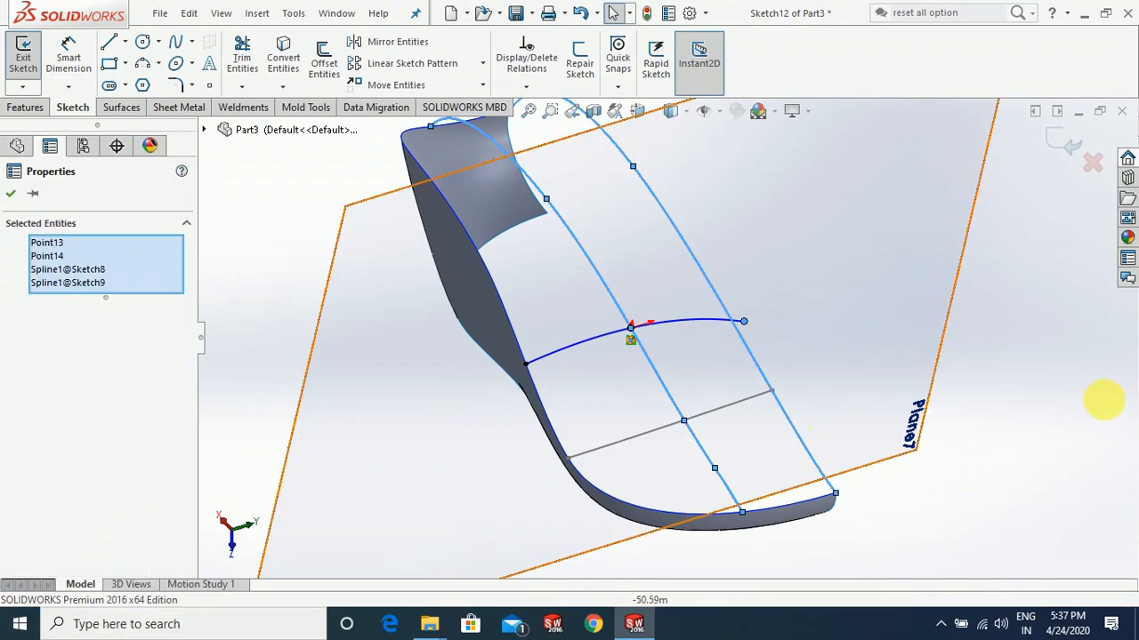
pyautogui.click(1074, 397)
pyautogui.click(744, 323)
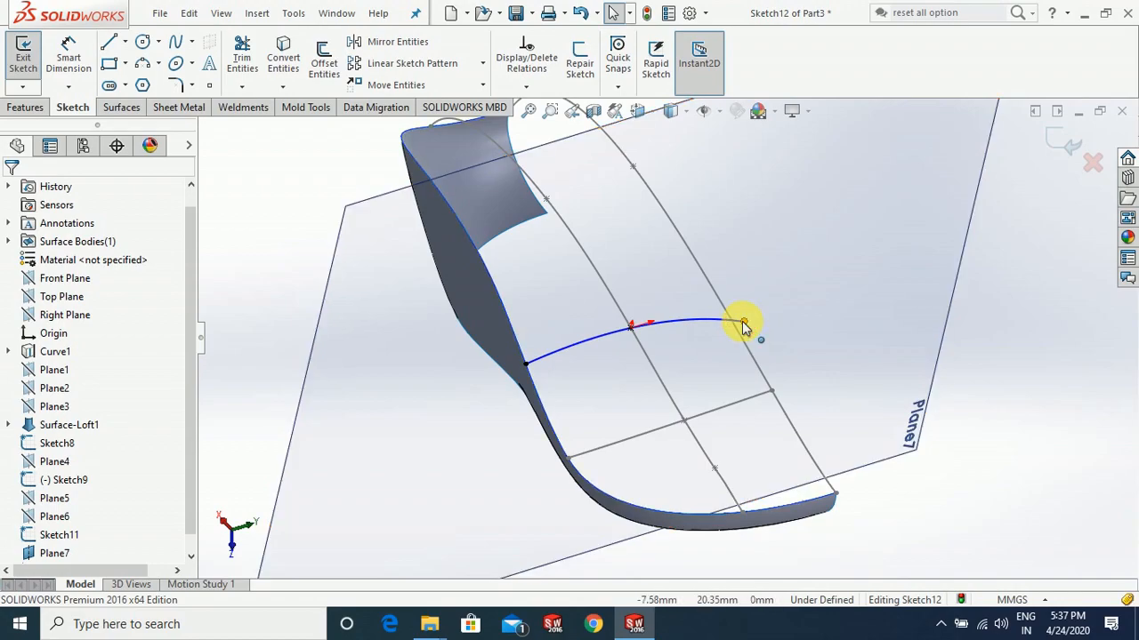
pyautogui.keyDown('ctrl'); pyautogui.click(752, 354); pyautogui.keyUp('ctrl')
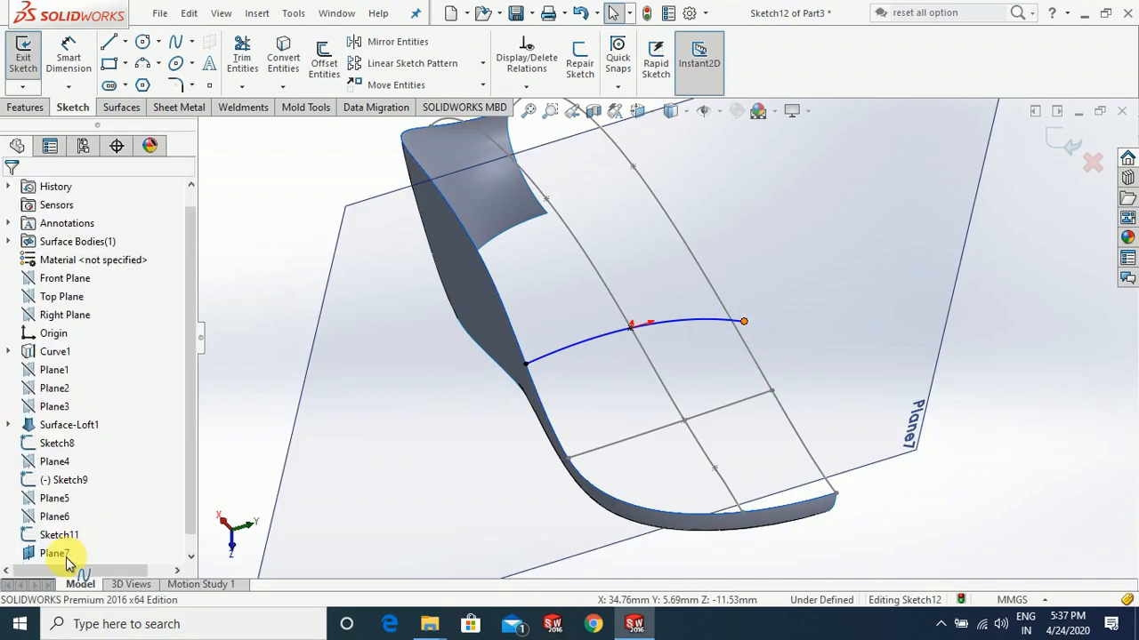
pyautogui.click(40, 523)
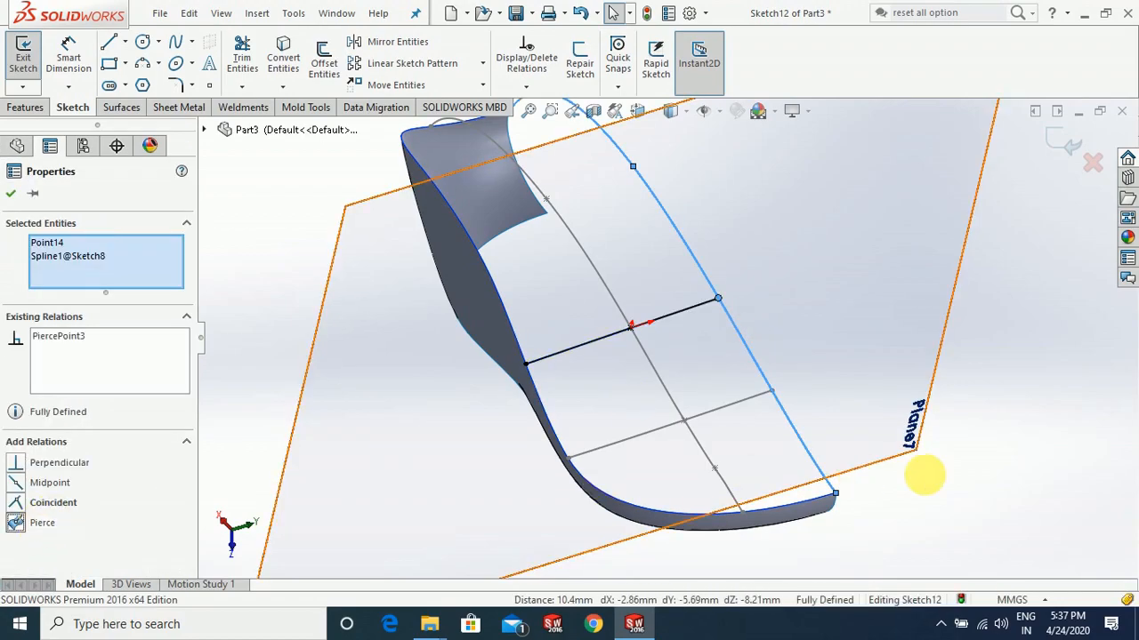
pyautogui.click(1061, 147)
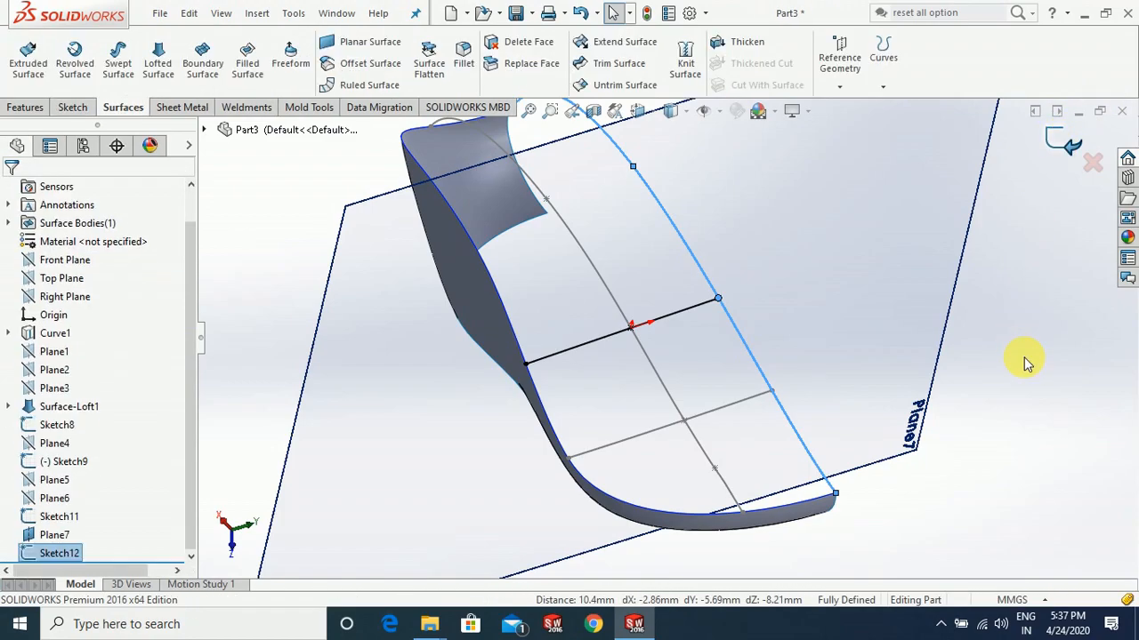
# Hide Plane7 in the model
pyautogui.scroll(2, 644, 350)
pyautogui.moveTo(610, 286)
pyautogui.mouseDown(button='middle')
pyautogui.moveTo(628, 329)
pyautogui.moveTo(627, 305)
pyautogui.moveTo(643, 332)
pyautogui.moveTo(628, 300)
pyautogui.mouseUp(button='middle')
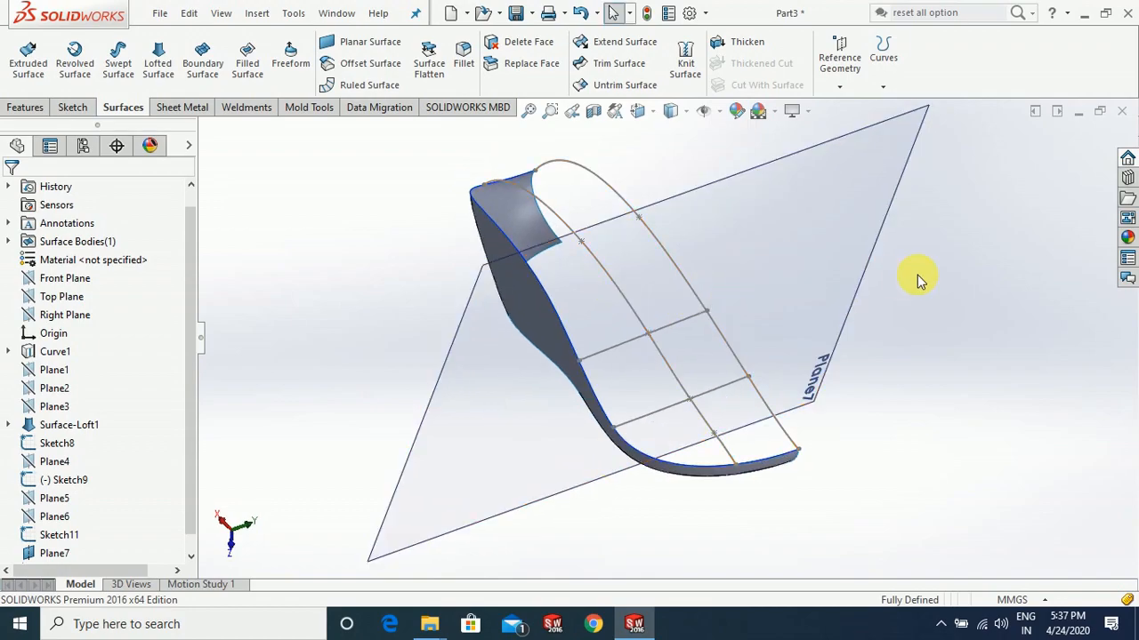
pyautogui.click(752, 306)
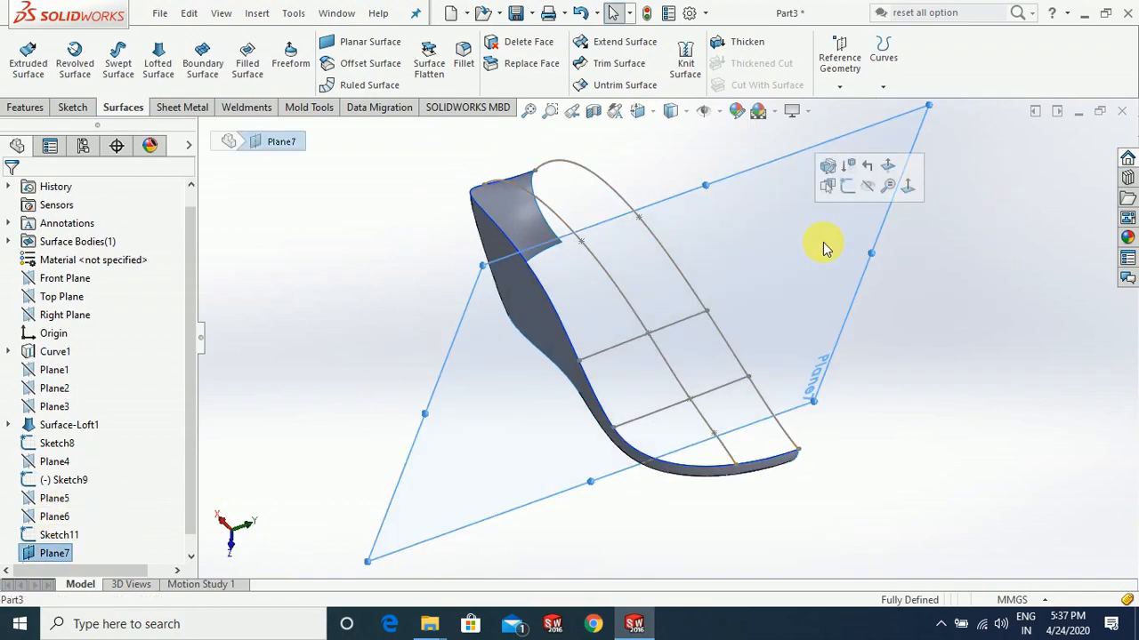
pyautogui.click(862, 195)
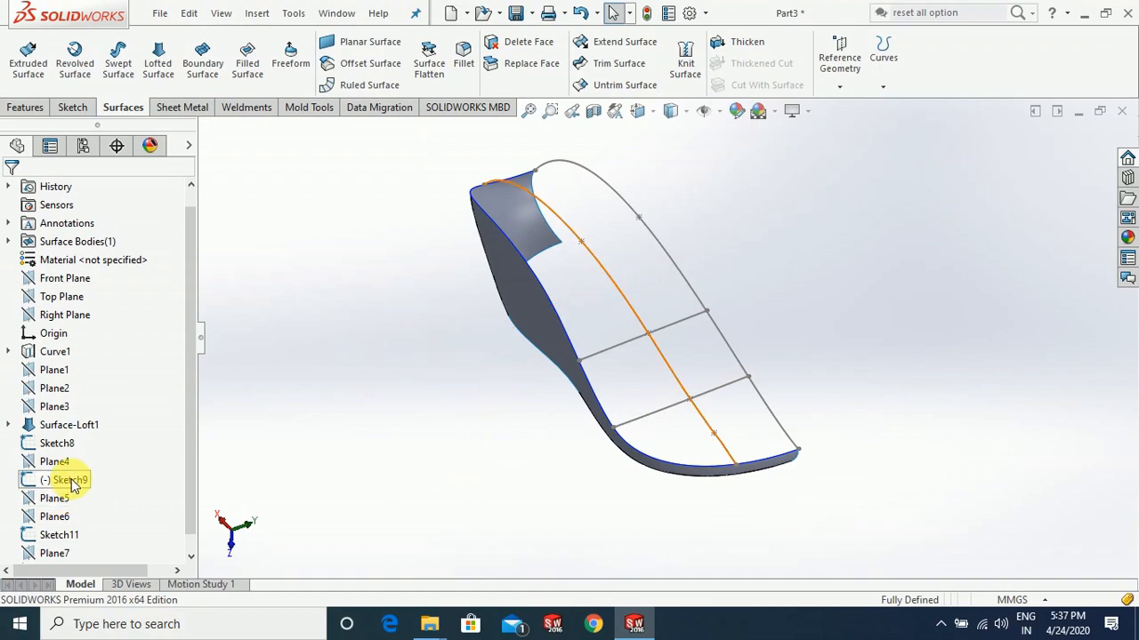
# Start a new sketch on Plane6
pyautogui.scroll(-1, 191, 523)
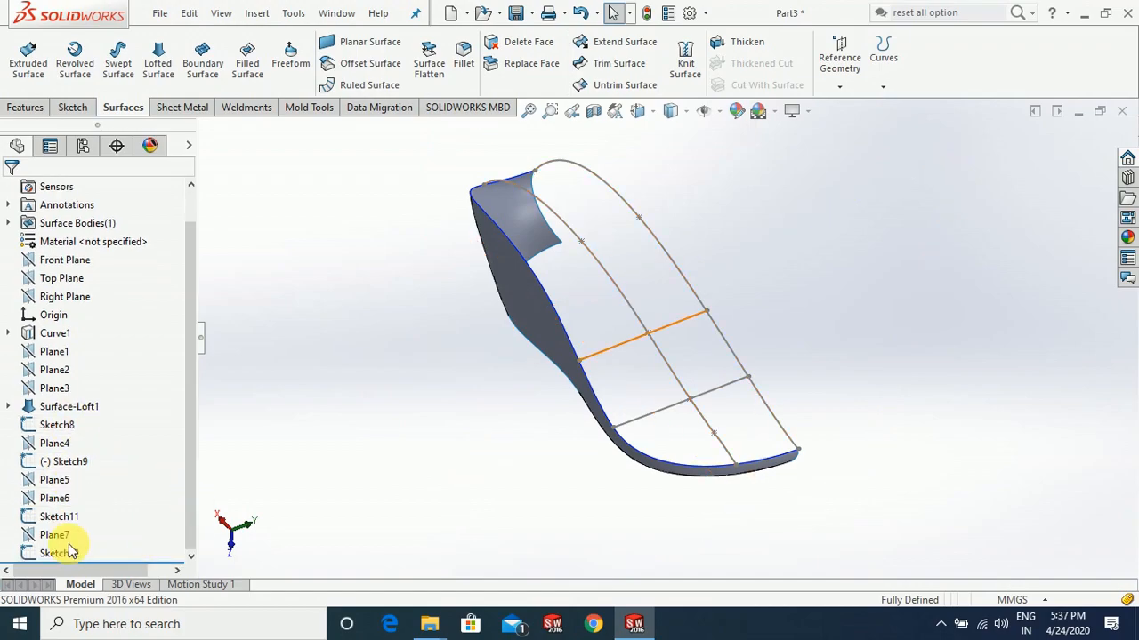
pyautogui.click(52, 499)
pyautogui.click(60, 462)
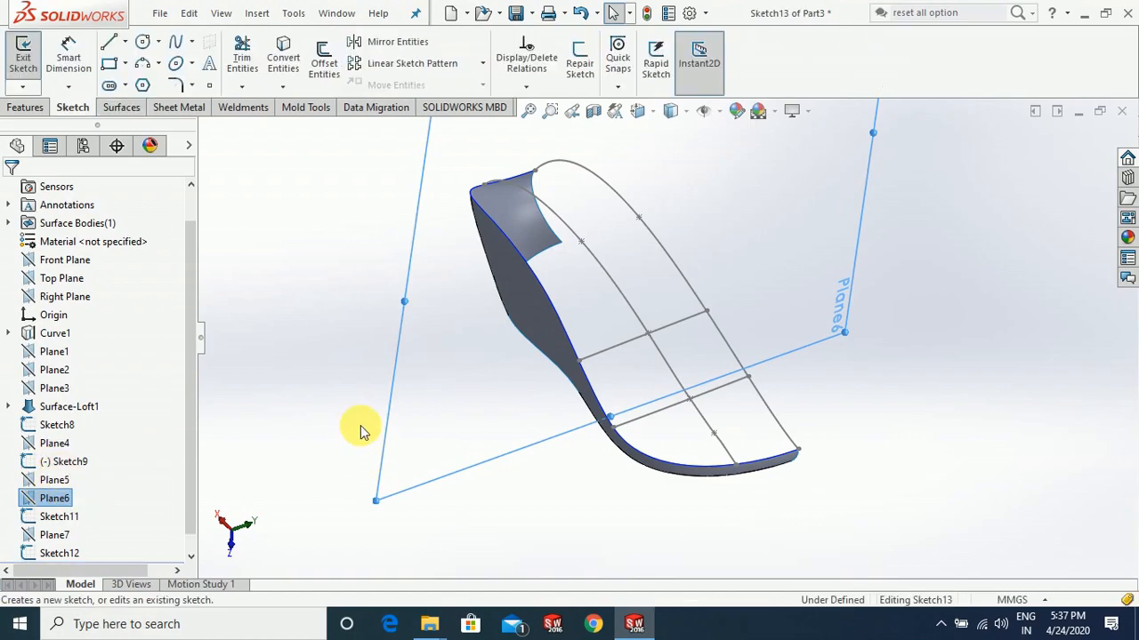
# Sketch a three-point spline on Plane6 from near the lofted surface's outer edge, with a middle point between the guides, to beyond the Sketch8 guide
pyautogui.moveTo(373, 447)
pyautogui.mouseDown(button='middle')
pyautogui.moveTo(376, 469)
pyautogui.moveTo(361, 450)
pyautogui.mouseUp(button='middle')
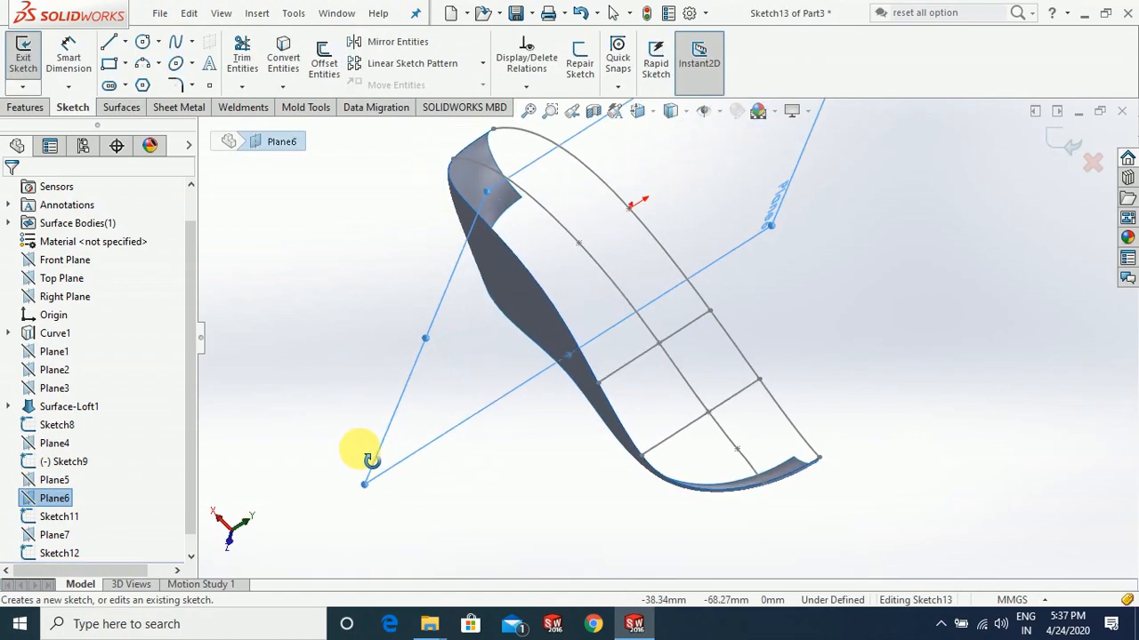
pyautogui.scroll(3, 552, 374)
pyautogui.moveTo(695, 329); pyautogui.dragTo(834, 414, button='middle')
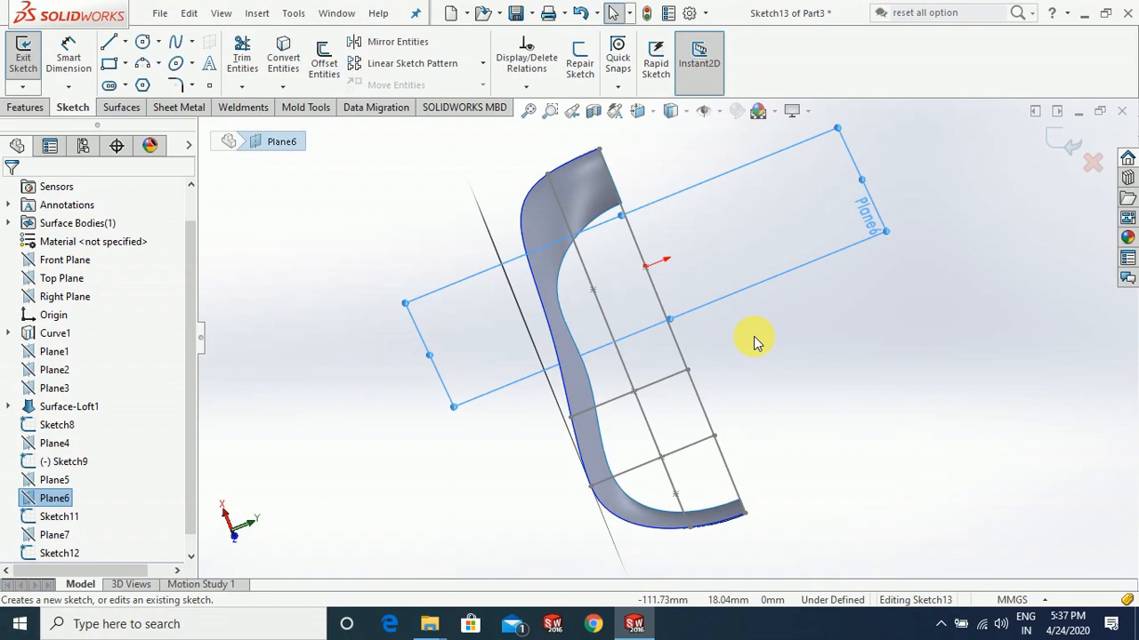
pyautogui.moveTo(725, 347); pyautogui.dragTo(753, 240, button='middle')
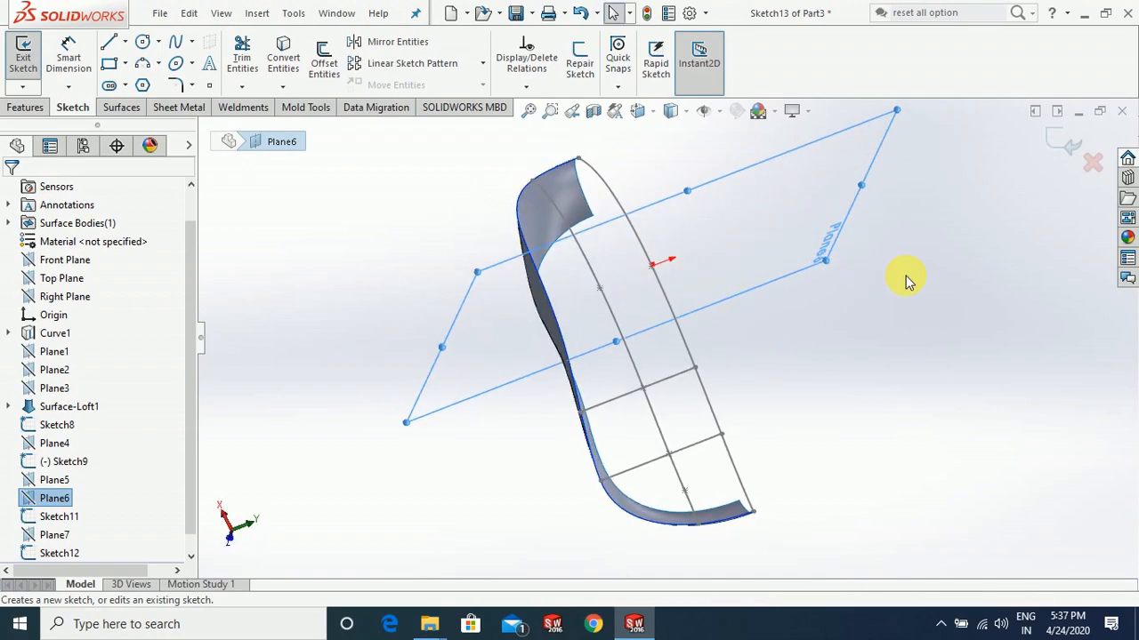
pyautogui.click(175, 41)
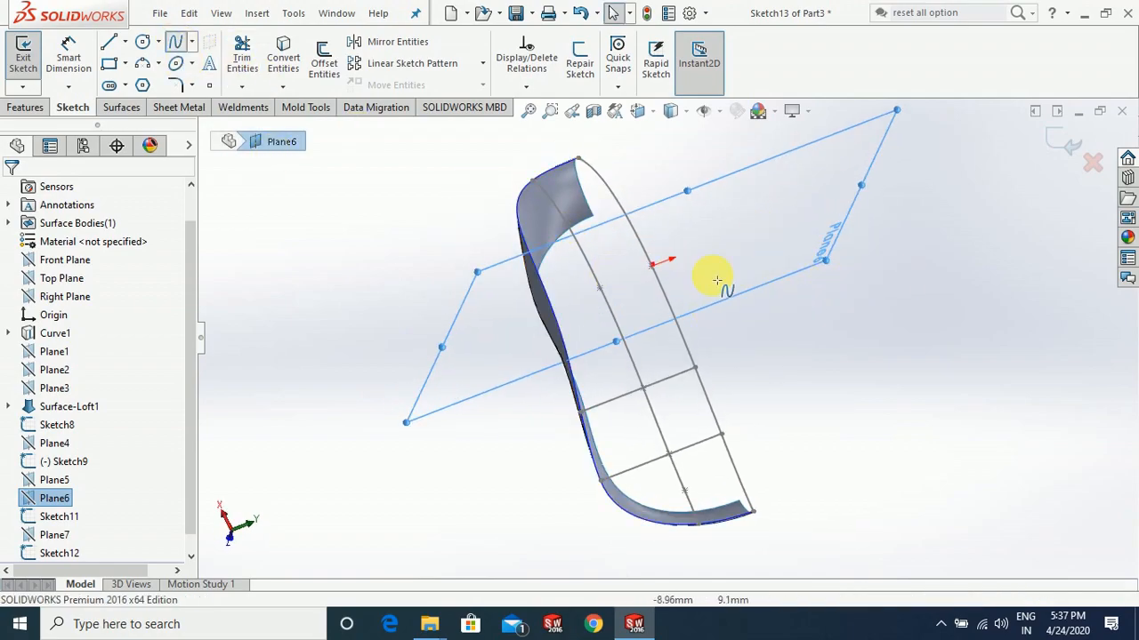
pyautogui.scroll(-2, 715, 278)
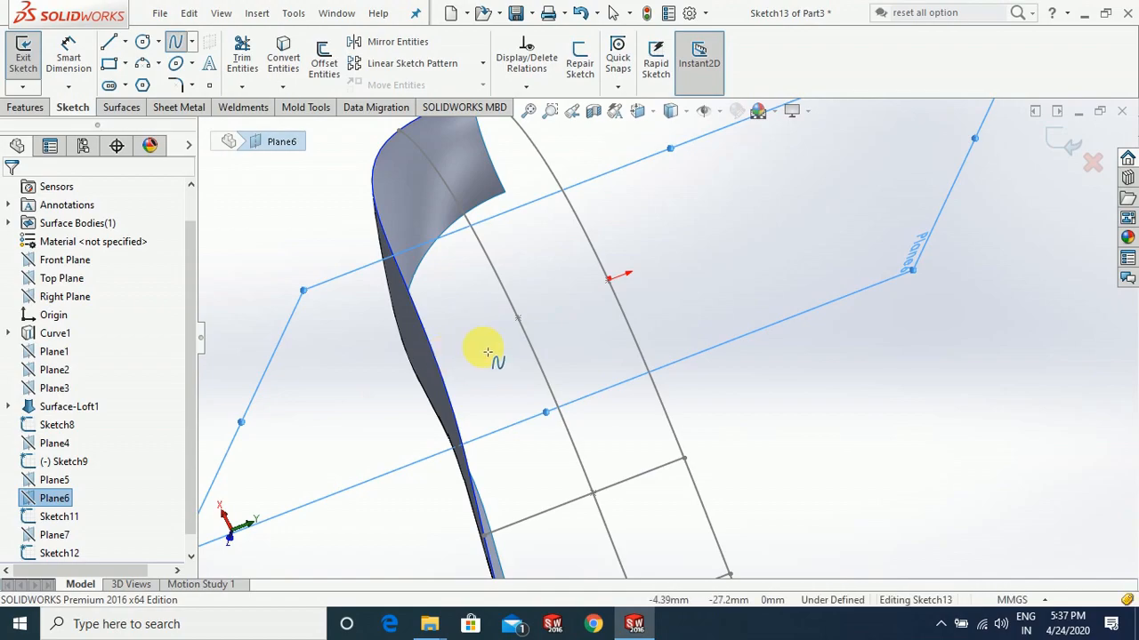
pyautogui.click(546, 324)
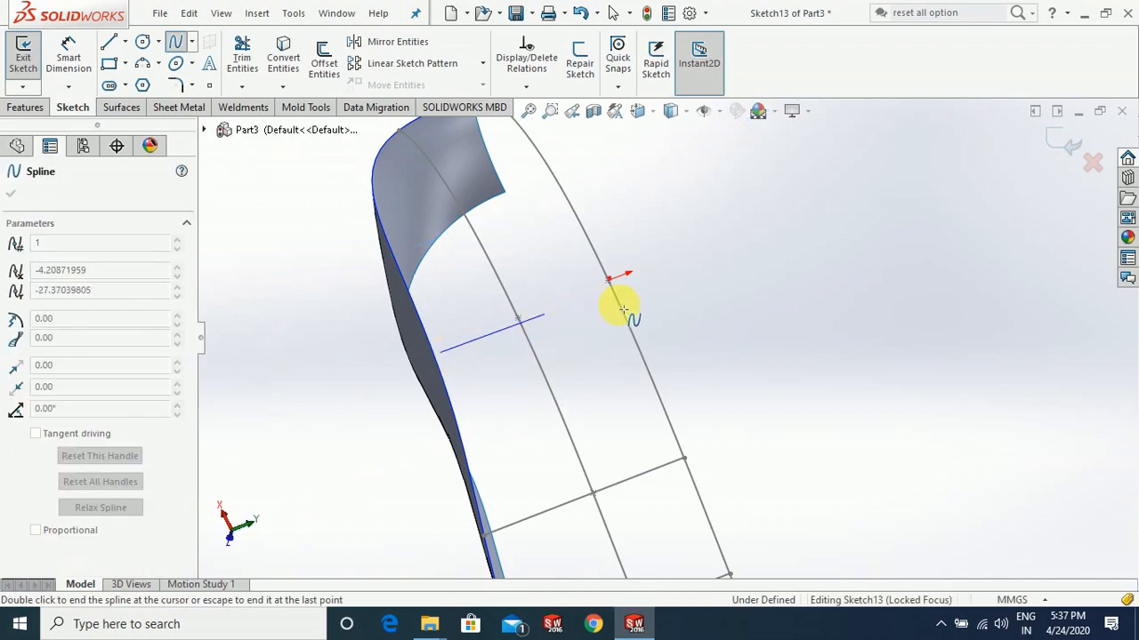
pyautogui.doubleClick(663, 301)
pyautogui.scroll(-1, 452, 354)
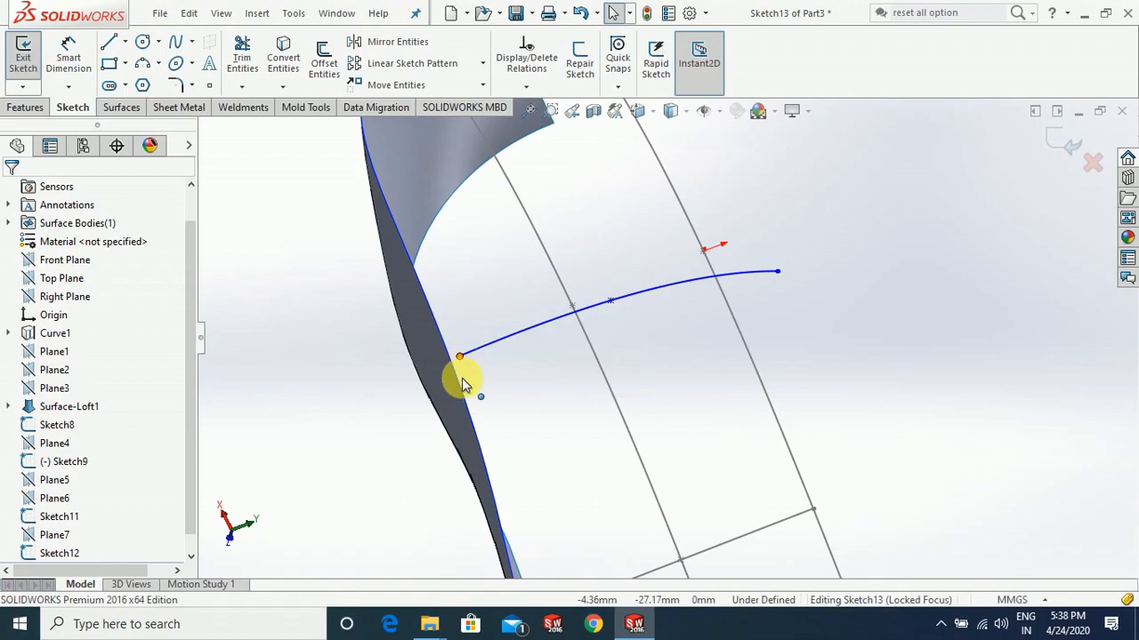
# Add a Pierce relation between the Plane6 spline's start point and the lofted surface's outer edge
pyautogui.click(460, 357)
pyautogui.keyDown('ctrl'); pyautogui.click(464, 408); pyautogui.keyUp('ctrl')
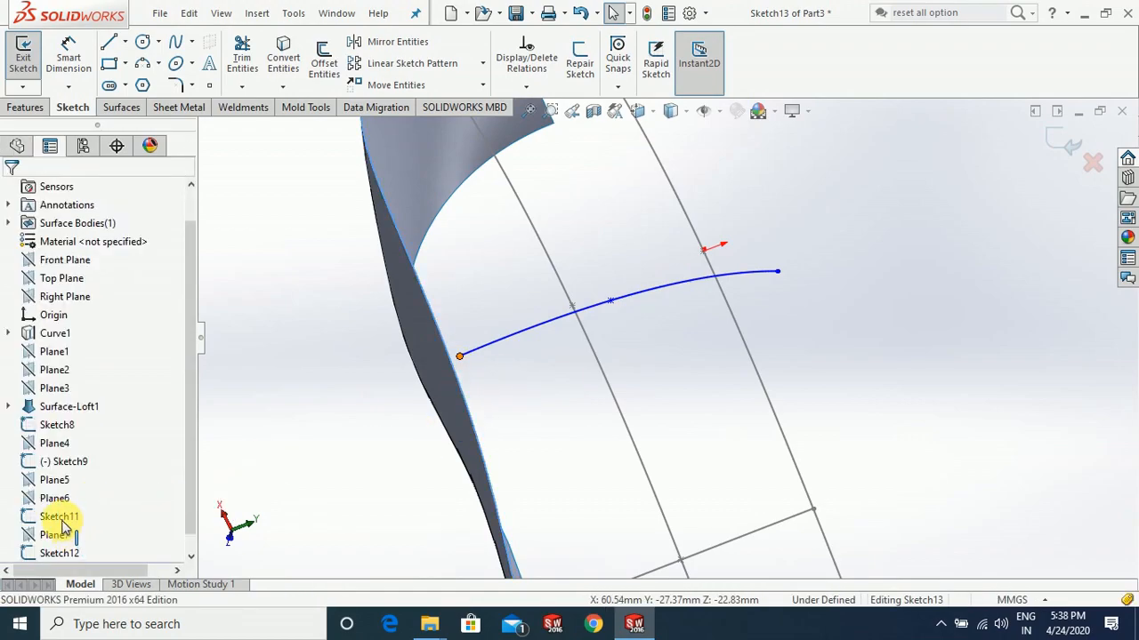
pyautogui.click(51, 465)
pyautogui.click(307, 396)
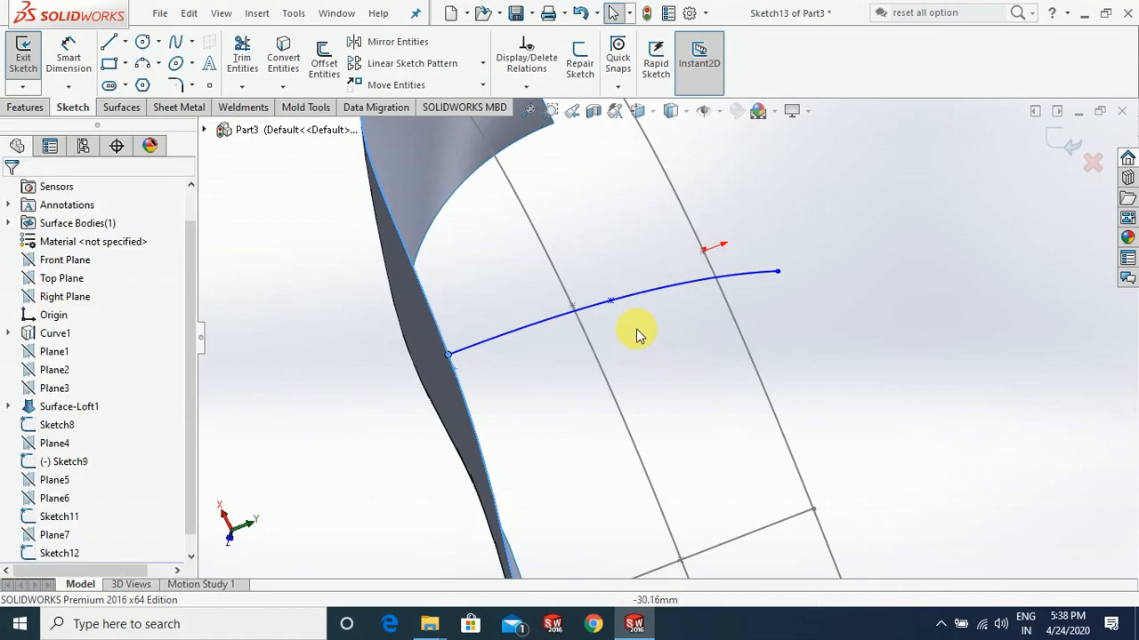
# Add a Pierce relation between the Plane6 spline's middle point and the Sketch9 guide spline
pyautogui.click(612, 302)
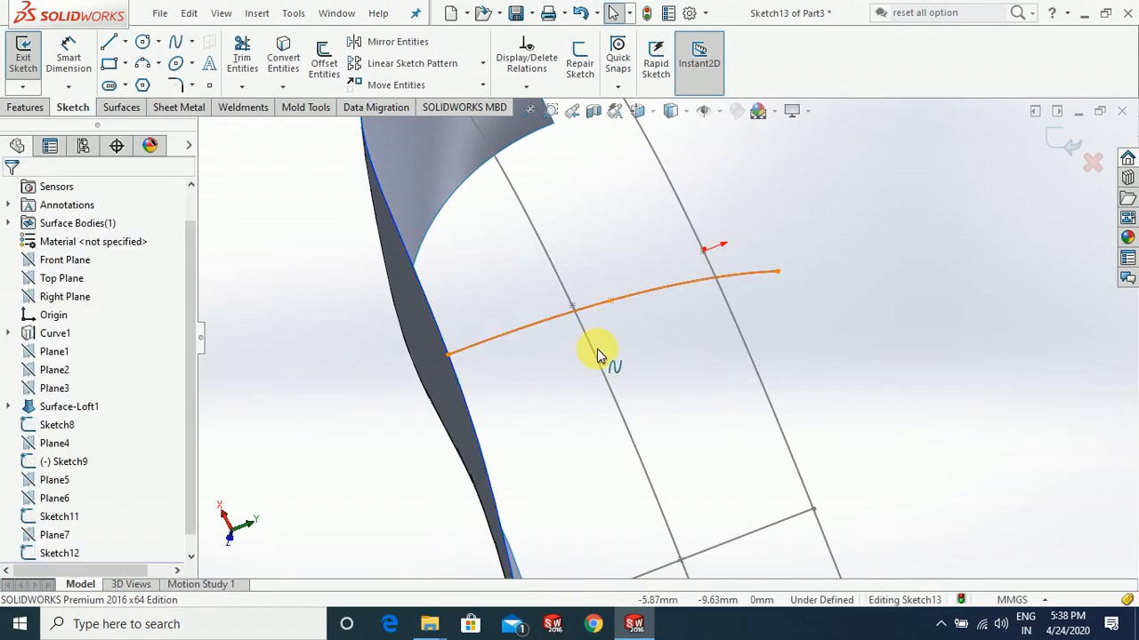
pyautogui.click(996, 305)
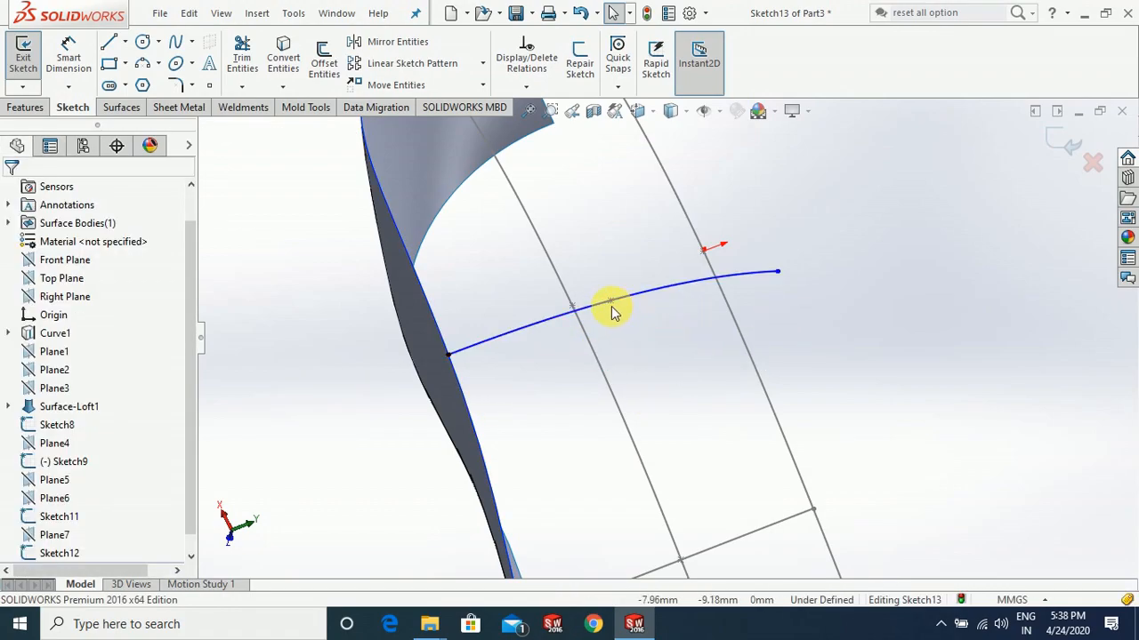
pyautogui.click(595, 364)
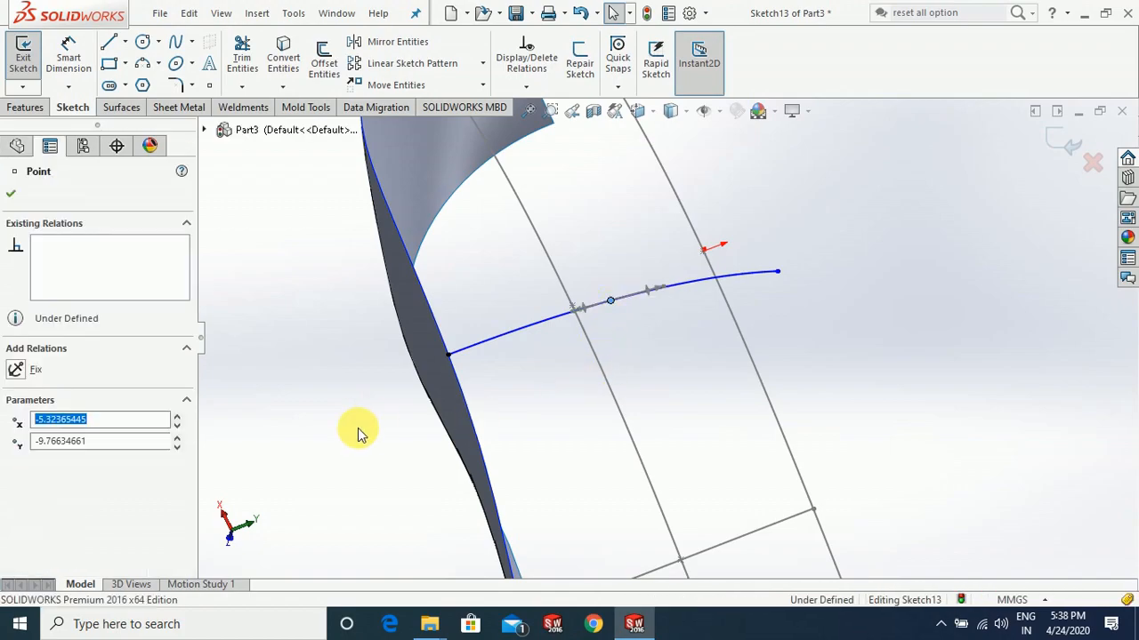
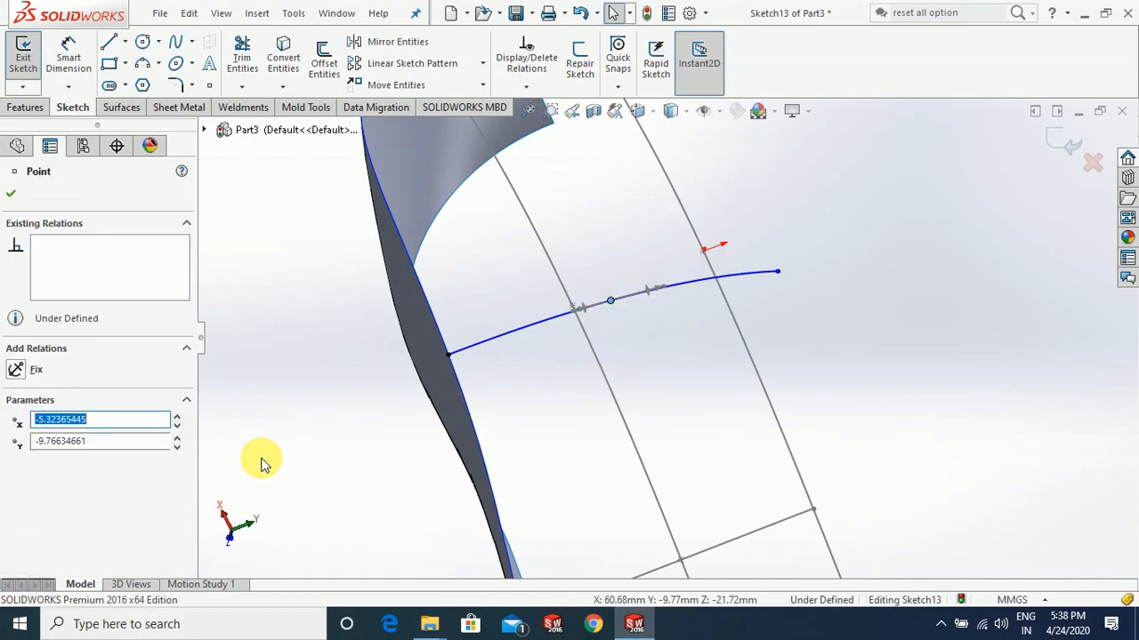
pyautogui.keyDown('ctrl'); pyautogui.click(616, 396); pyautogui.keyUp('ctrl')
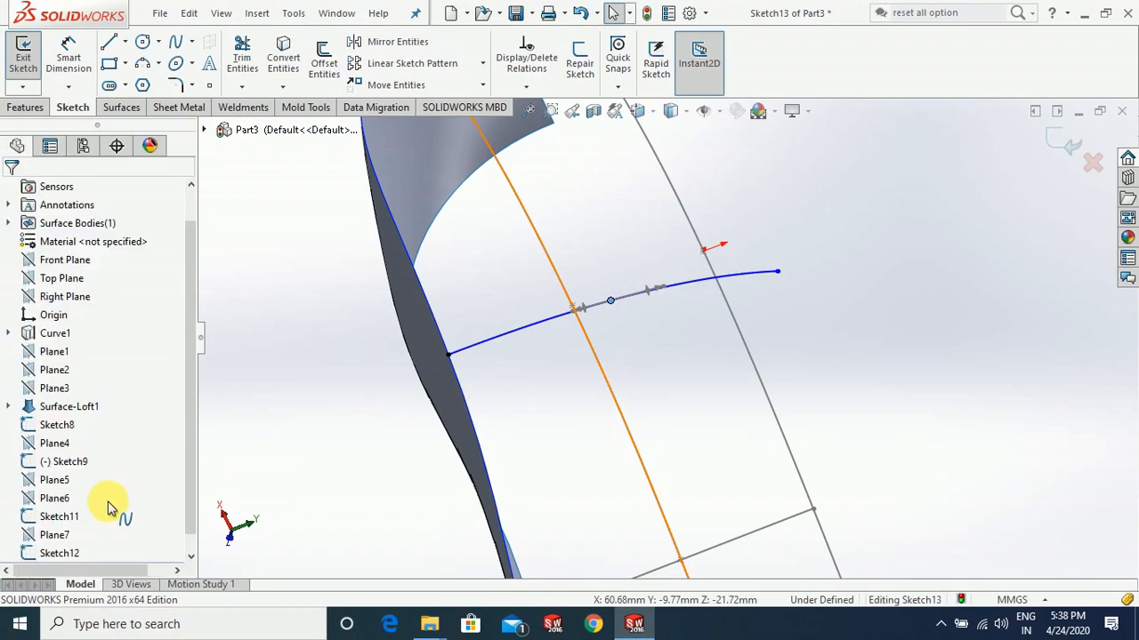
pyautogui.click(89, 504)
pyautogui.click(42, 523)
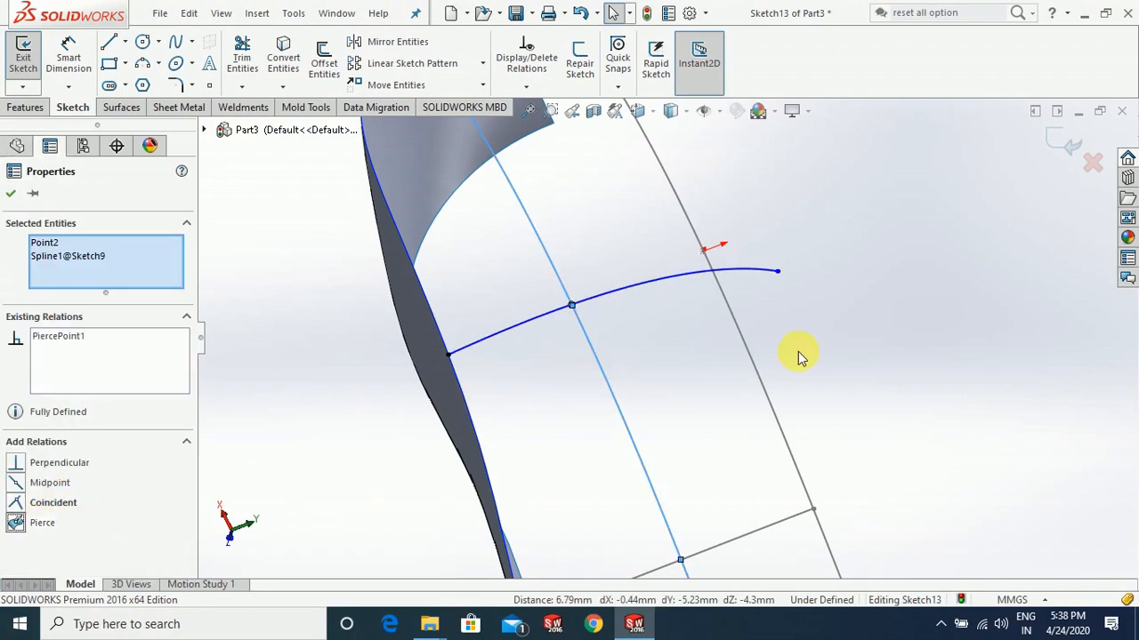
# Add a Pierce relation between the Plane6 spline's end point and the Sketch8 guide spline
pyautogui.click(887, 313)
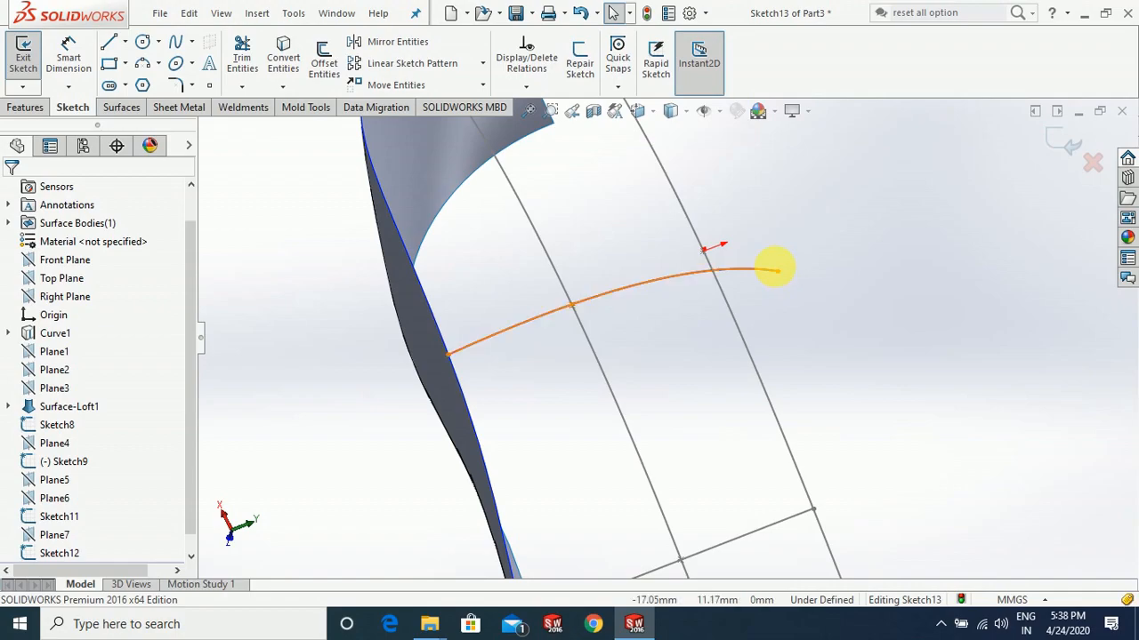
pyautogui.keyDown('ctrl'); pyautogui.click(731, 315); pyautogui.keyUp('ctrl')
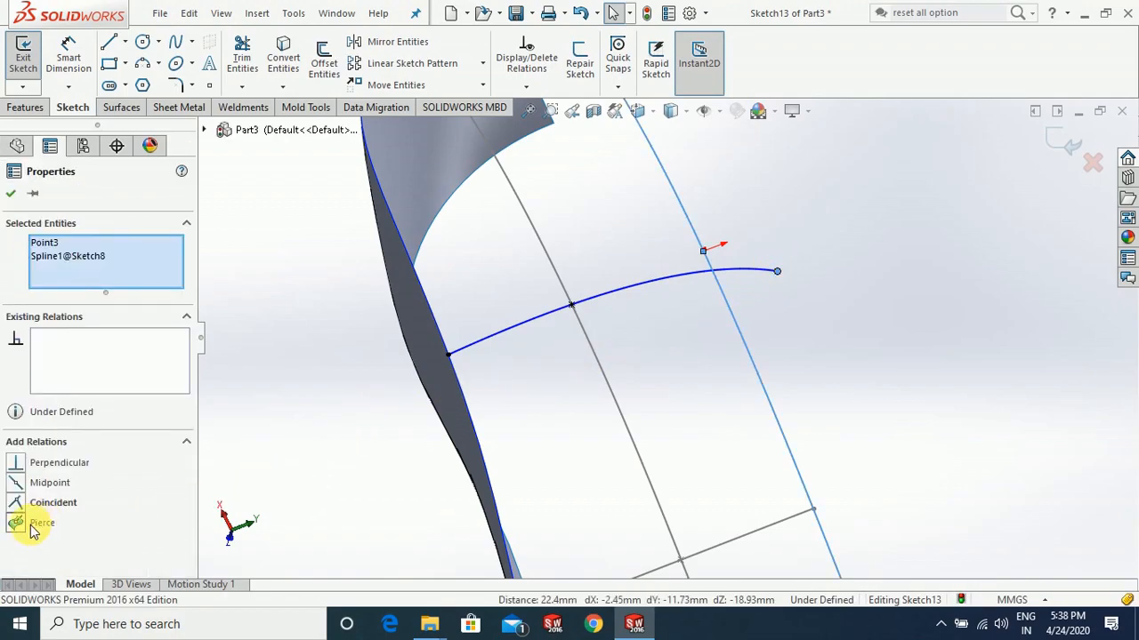
pyautogui.click(42, 523)
pyautogui.click(322, 447)
# Try turning the tangent handle at the Plane6 spline's Sketch8 end and constraining it Horizontal
pyautogui.press('f')
pyautogui.moveTo(398, 411)
pyautogui.mouseDown(button='middle')
pyautogui.moveTo(575, 437)
pyautogui.moveTo(596, 267)
pyautogui.moveTo(587, 273)
pyautogui.moveTo(613, 323)
pyautogui.moveTo(652, 338)
pyautogui.moveTo(535, 288)
pyautogui.moveTo(605, 378)
pyautogui.moveTo(566, 471)
pyautogui.moveTo(584, 371)
pyautogui.moveTo(622, 330)
pyautogui.moveTo(686, 369)
pyautogui.moveTo(664, 287)
pyautogui.moveTo(627, 335)
pyautogui.mouseUp(button='middle')
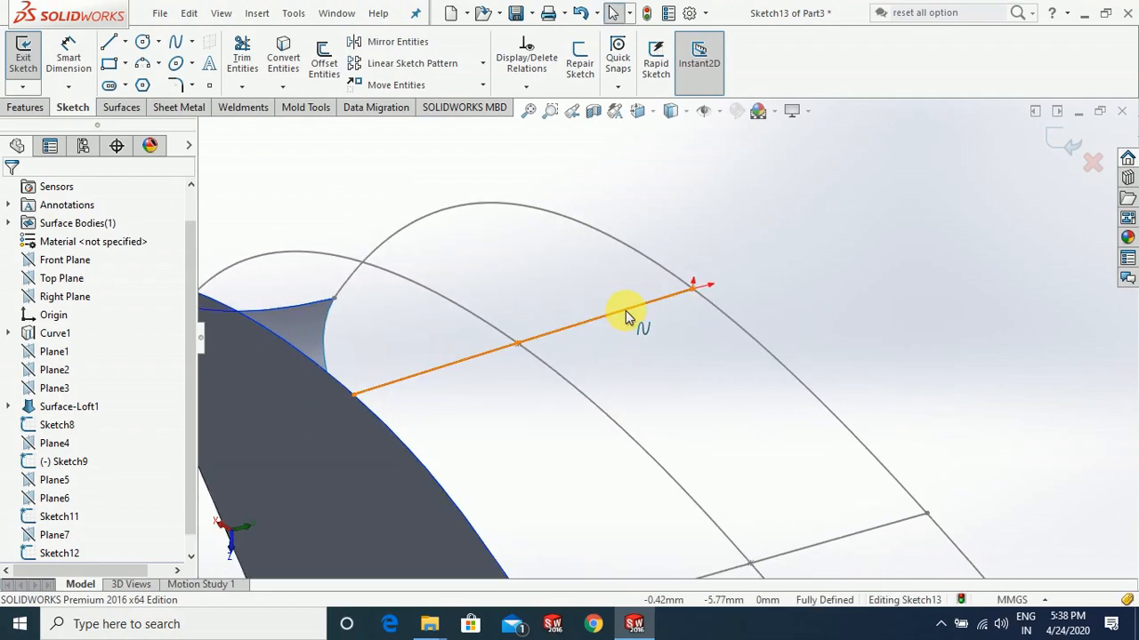
pyautogui.click(684, 317)
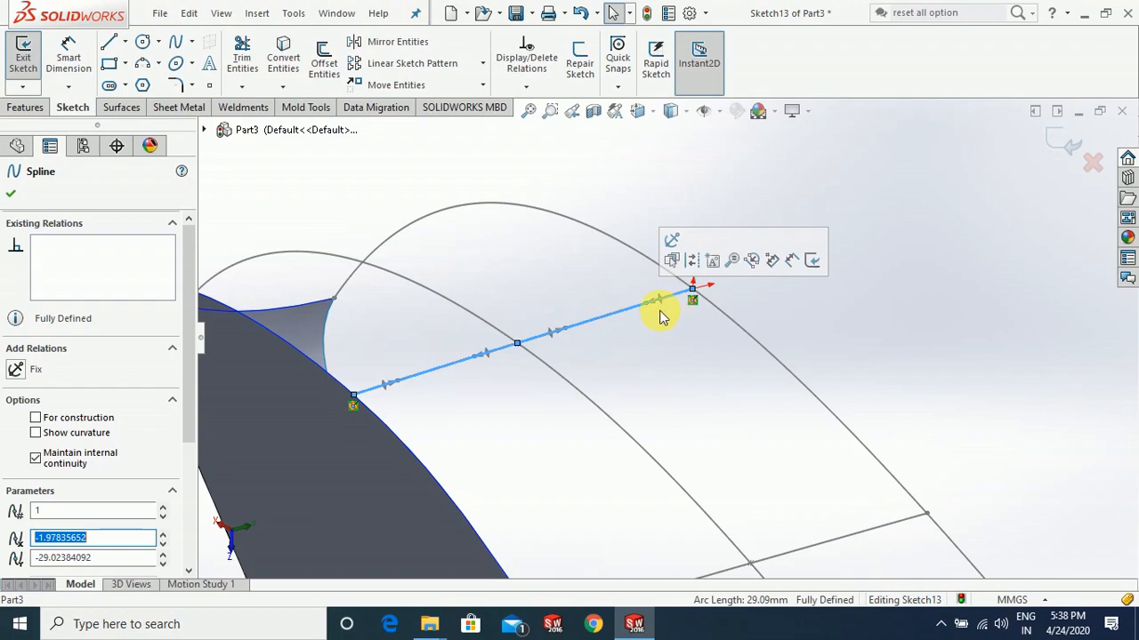
pyautogui.moveTo(647, 301); pyautogui.dragTo(638, 284)
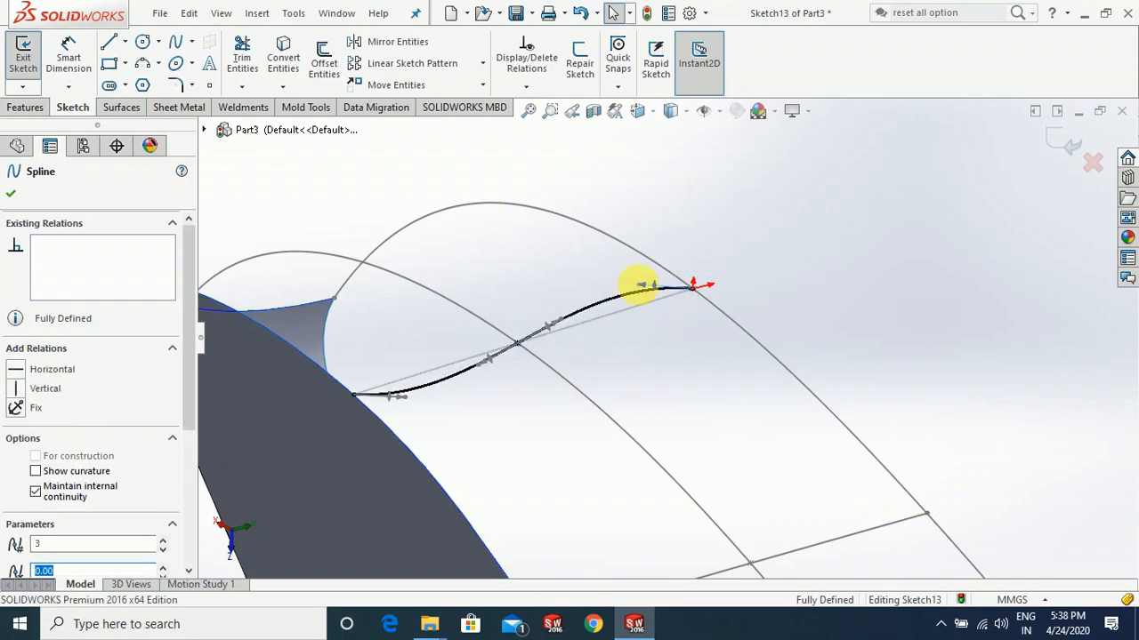
pyautogui.click(49, 372)
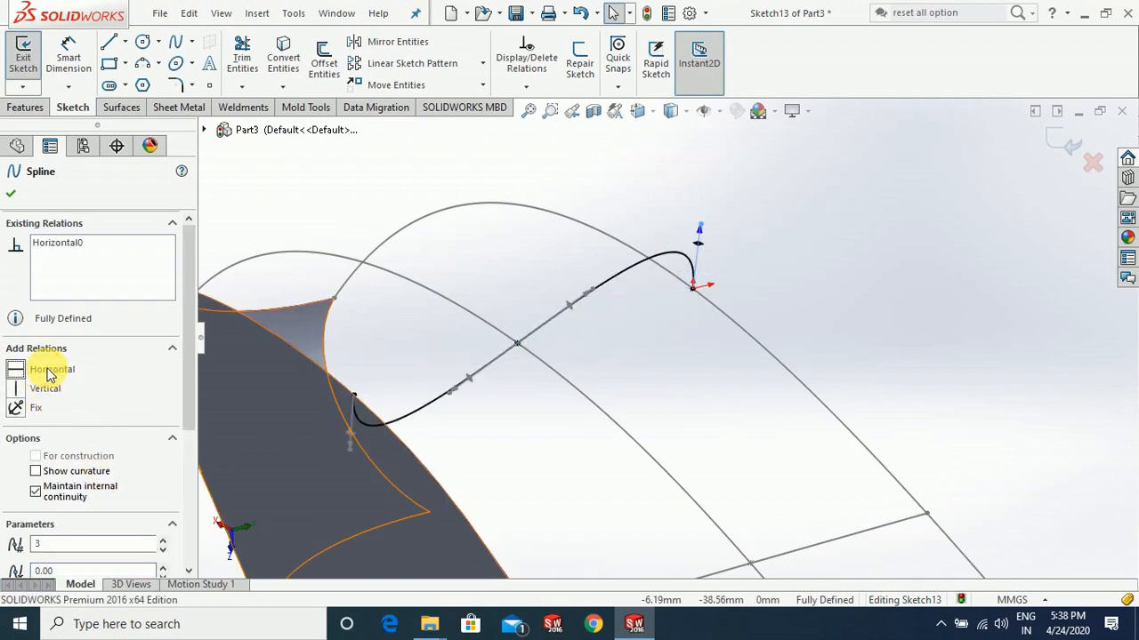
# Try deleting the Horizontal relation at the spline's Sketch8 end, turning the tangent handle along the curve, and constraining it Horizontal again
pyautogui.rightClick(71, 248)
pyautogui.click(112, 275)
pyautogui.moveTo(701, 228); pyautogui.dragTo(667, 296)
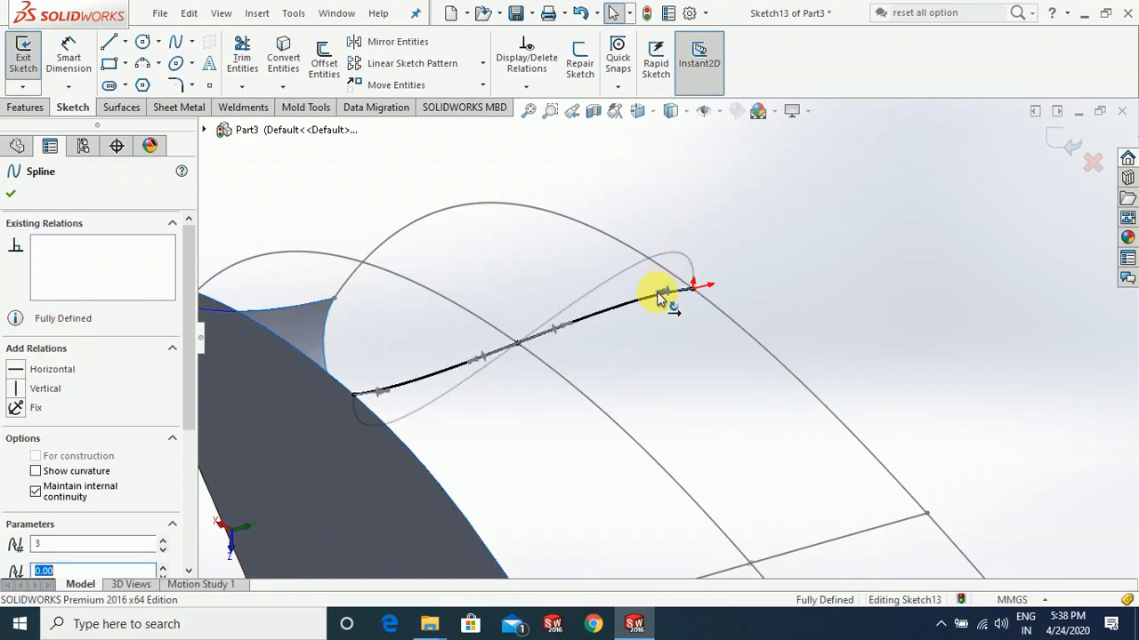
pyautogui.click(52, 370)
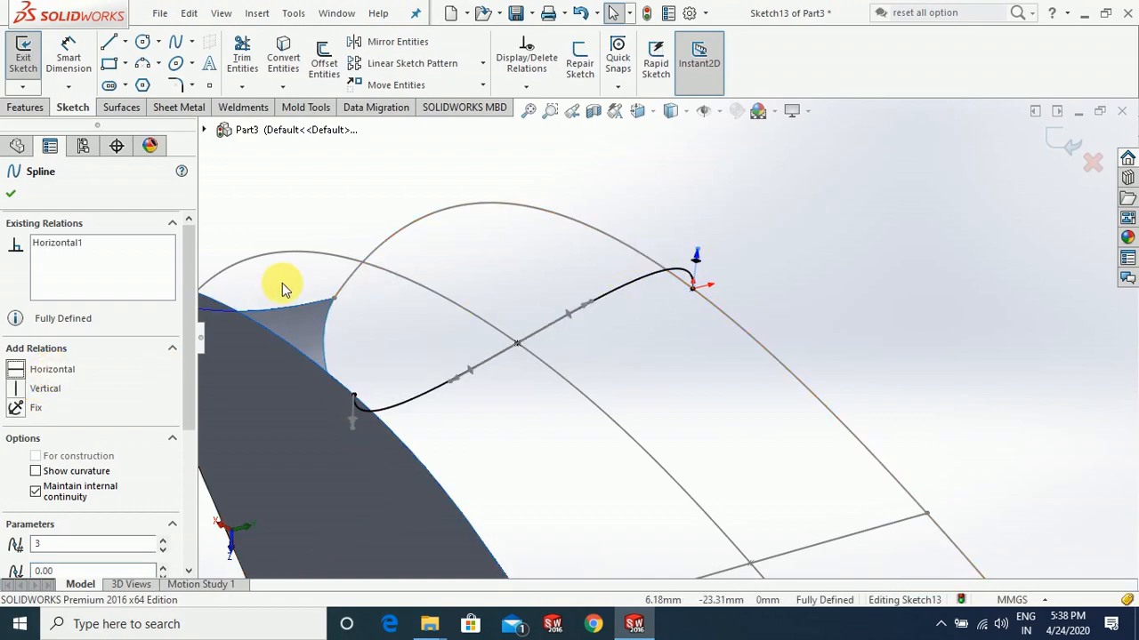
# Delete the handle's Horizontal relation, turn the handle along the spline toward its middle point, and constrain it Vertical
pyautogui.click(92, 242)
pyautogui.rightClick(99, 246)
pyautogui.click(129, 267)
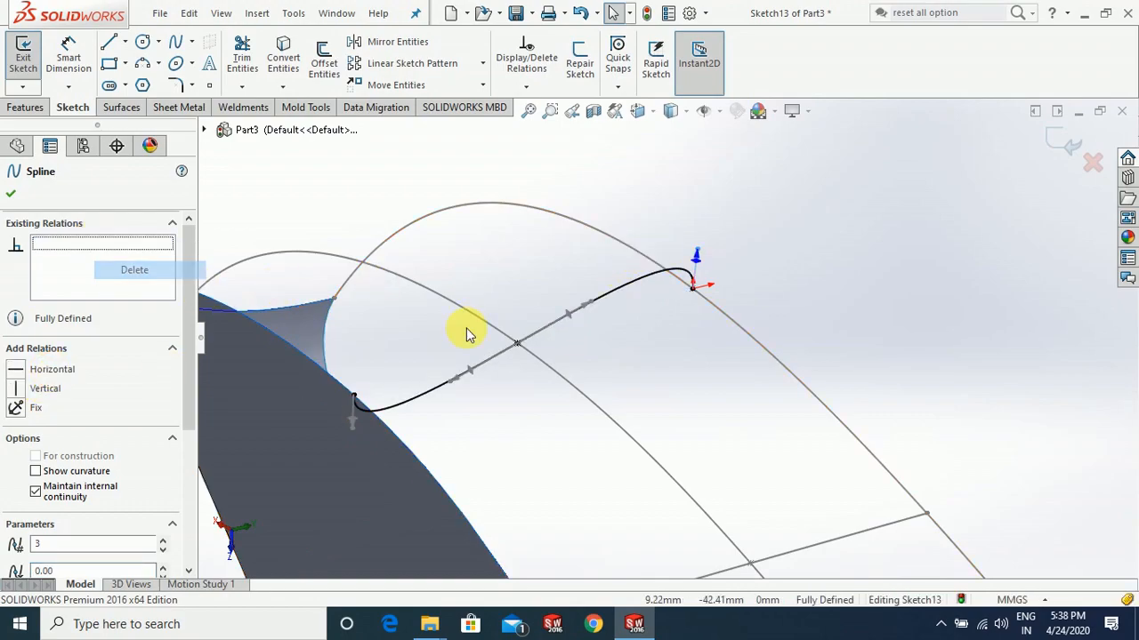
pyautogui.moveTo(696, 256); pyautogui.dragTo(655, 292)
pyautogui.click(49, 392)
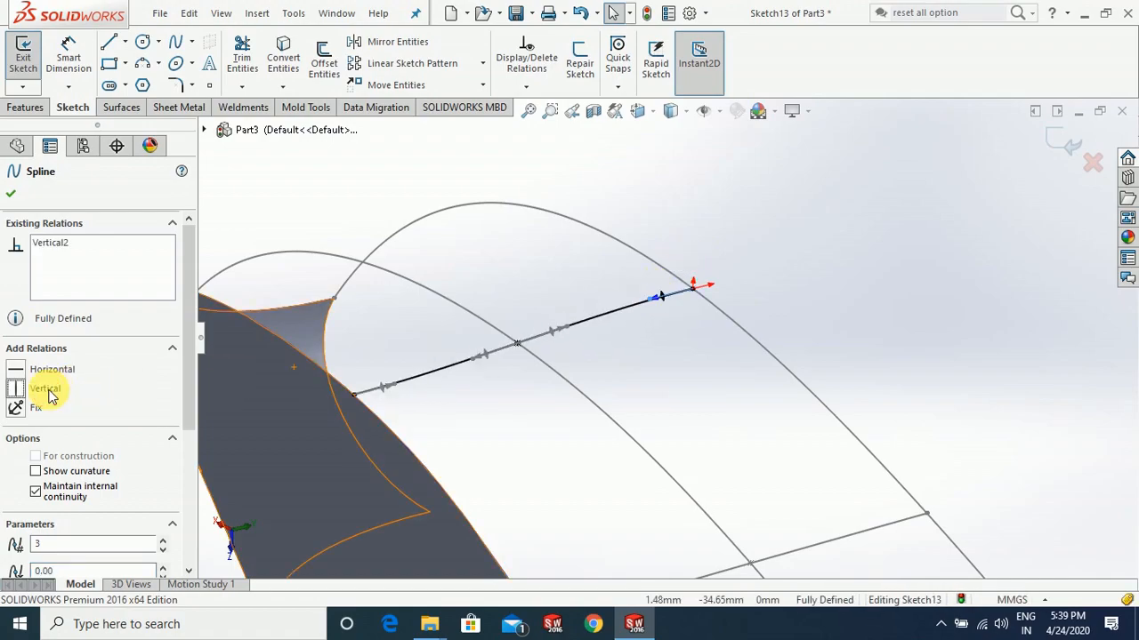
# Adjust both tangent handles at the Plane6 spline's middle point to smooth the curve, and exit the sketch
pyautogui.click(934, 333)
pyautogui.moveTo(933, 333)
pyautogui.mouseDown(button='middle')
pyautogui.moveTo(818, 315)
pyautogui.moveTo(830, 319)
pyautogui.mouseUp(button='middle')
pyautogui.moveTo(772, 362)
pyautogui.mouseDown(button='middle')
pyautogui.moveTo(806, 382)
pyautogui.moveTo(842, 452)
pyautogui.moveTo(827, 432)
pyautogui.moveTo(823, 377)
pyautogui.moveTo(808, 381)
pyautogui.mouseUp(button='middle')
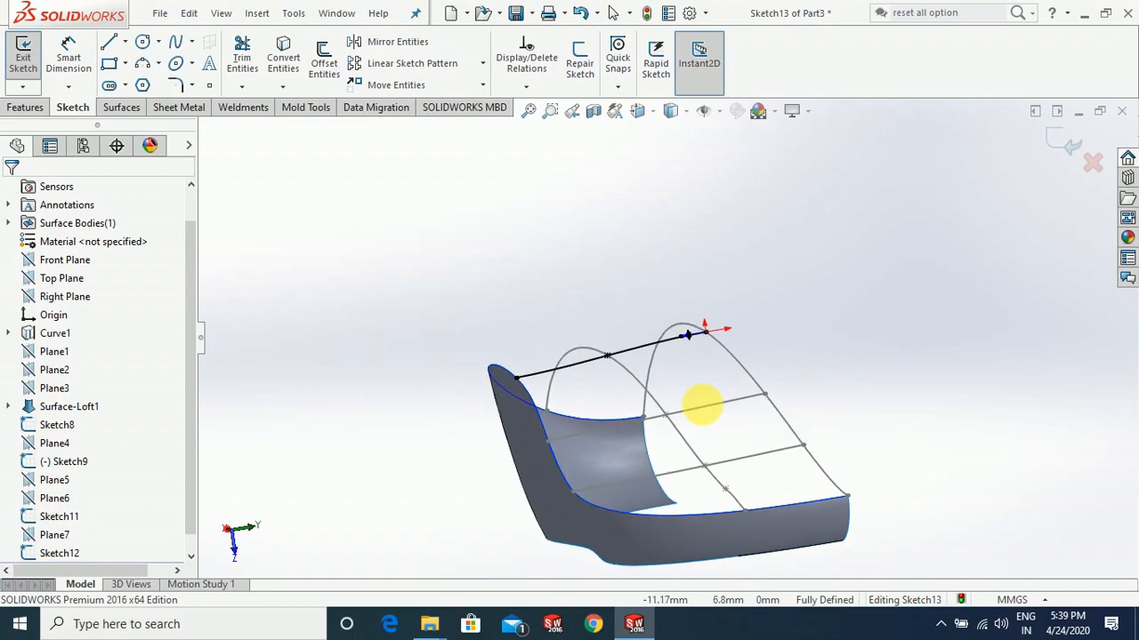
pyautogui.scroll(-3, 620, 405)
pyautogui.scroll(-3, 659, 378)
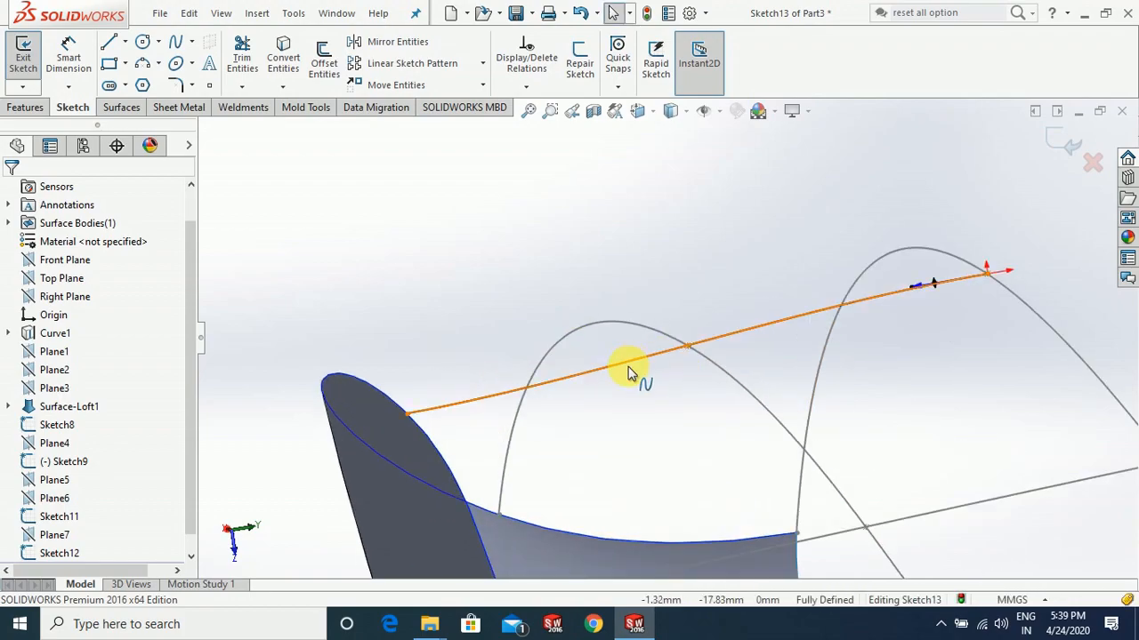
pyautogui.click(623, 369)
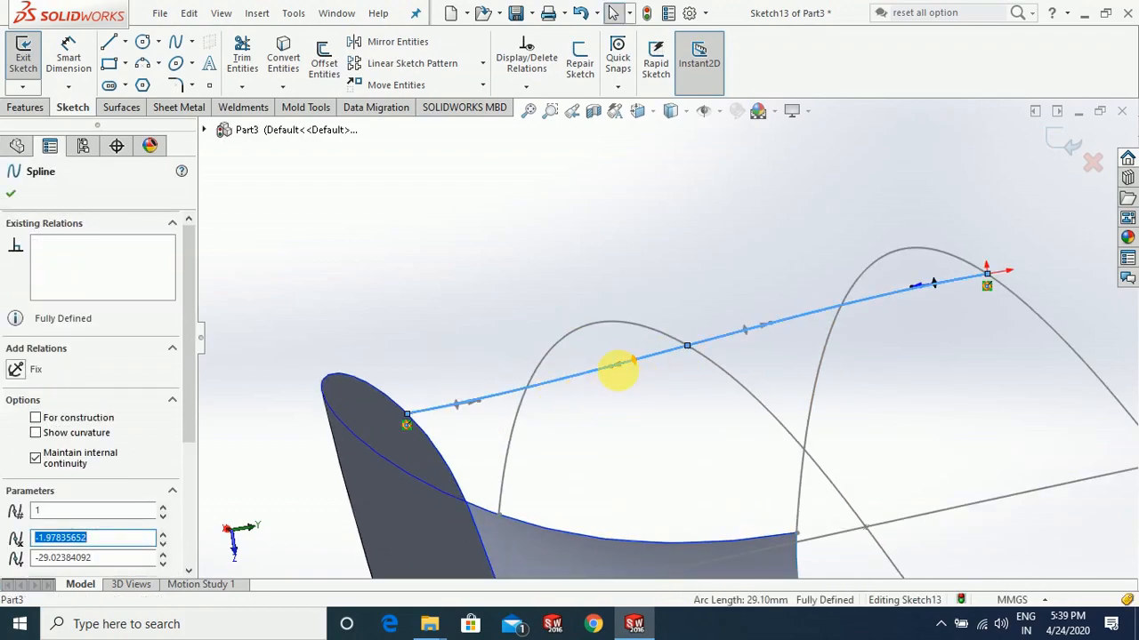
pyautogui.click(612, 376)
pyautogui.moveTo(620, 392); pyautogui.dragTo(639, 365)
pyautogui.moveTo(685, 253); pyautogui.dragTo(843, 305, button='middle')
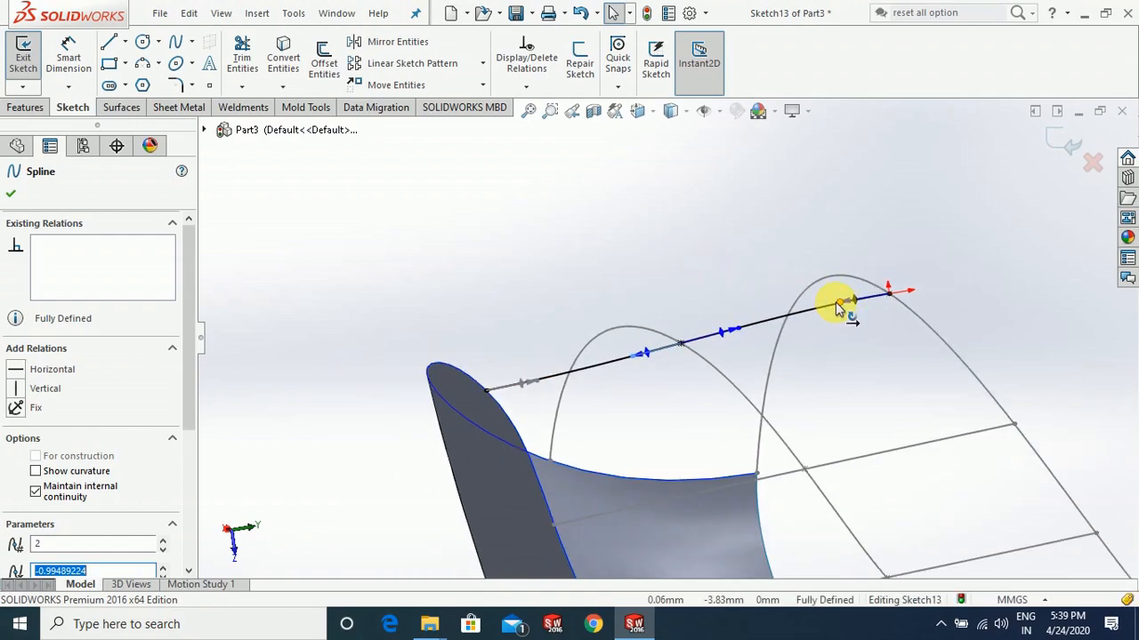
pyautogui.moveTo(740, 325); pyautogui.dragTo(757, 323)
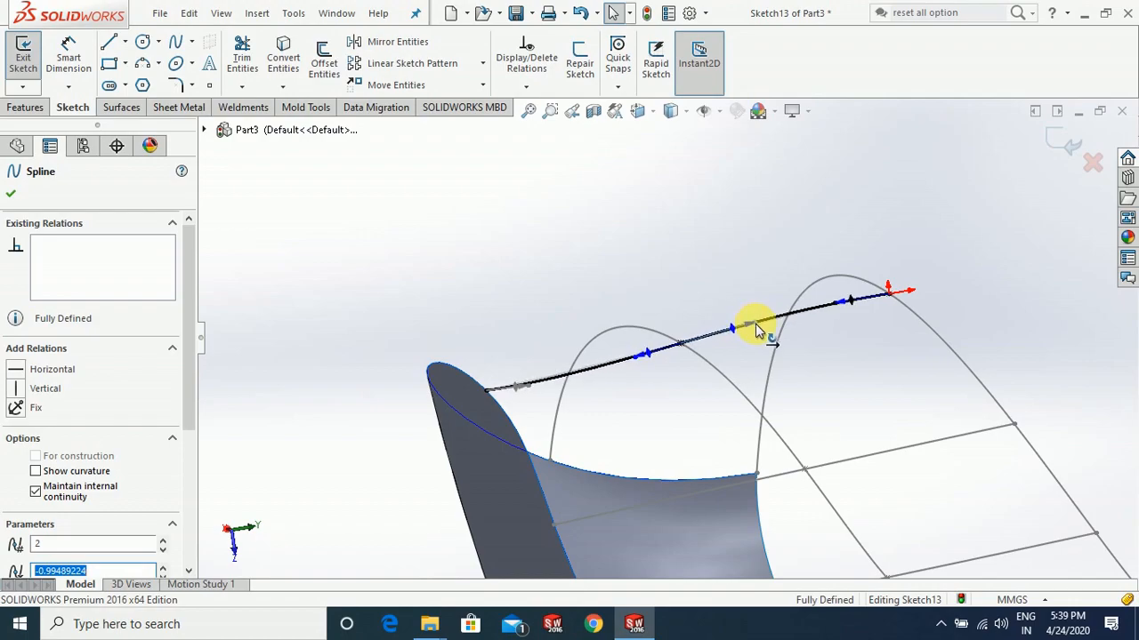
pyautogui.click(971, 226)
pyautogui.doubleClick(316, 395)
# Start a Boundary Surface with the Sketch8 and Sketch9 guide splines as the Direction 1 curves
pyautogui.scroll(3, 324, 402)
pyautogui.moveTo(335, 403)
pyautogui.mouseDown(button='middle')
pyautogui.moveTo(452, 451)
pyautogui.moveTo(382, 364)
pyautogui.moveTo(490, 439)
pyautogui.moveTo(983, 474)
pyautogui.moveTo(1049, 508)
pyautogui.mouseUp(button='middle')
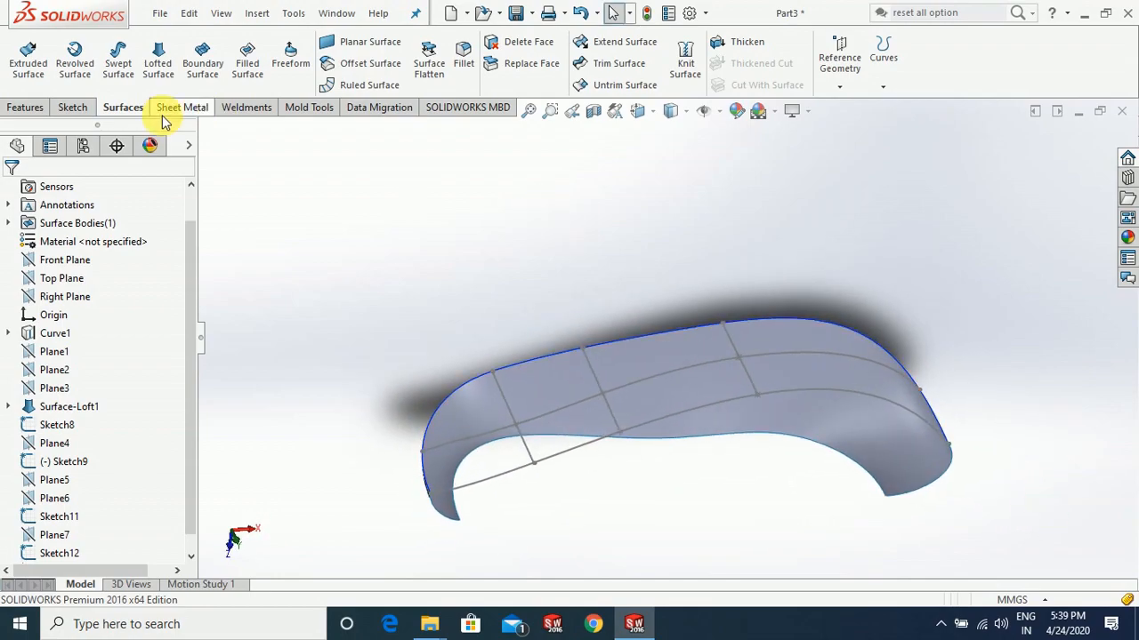
pyautogui.click(198, 84)
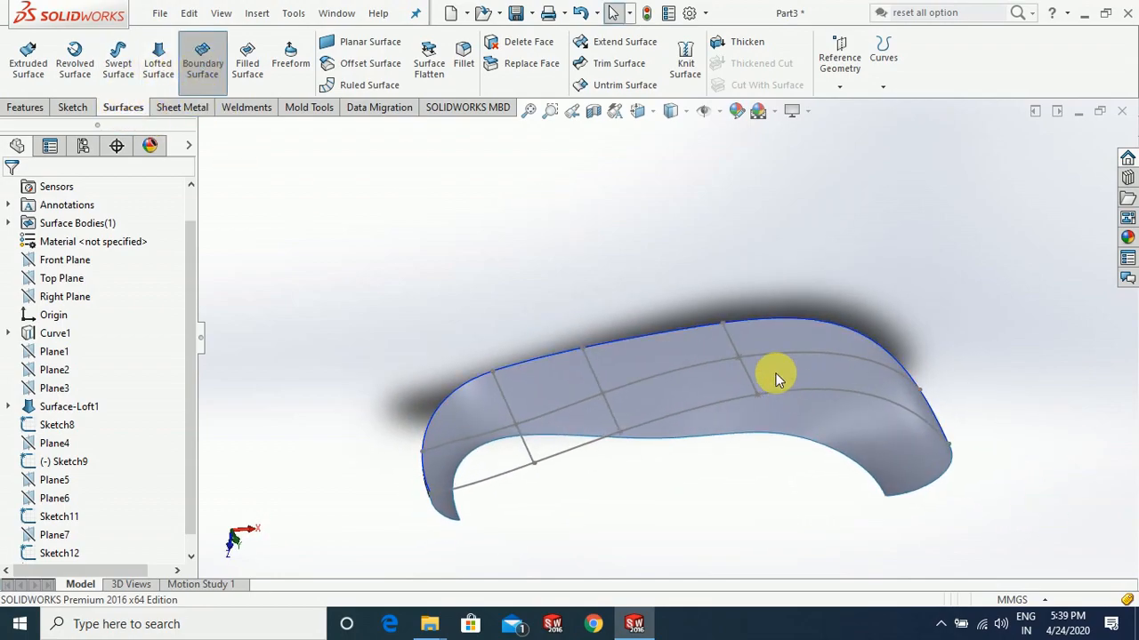
pyautogui.scroll(-3, 712, 390)
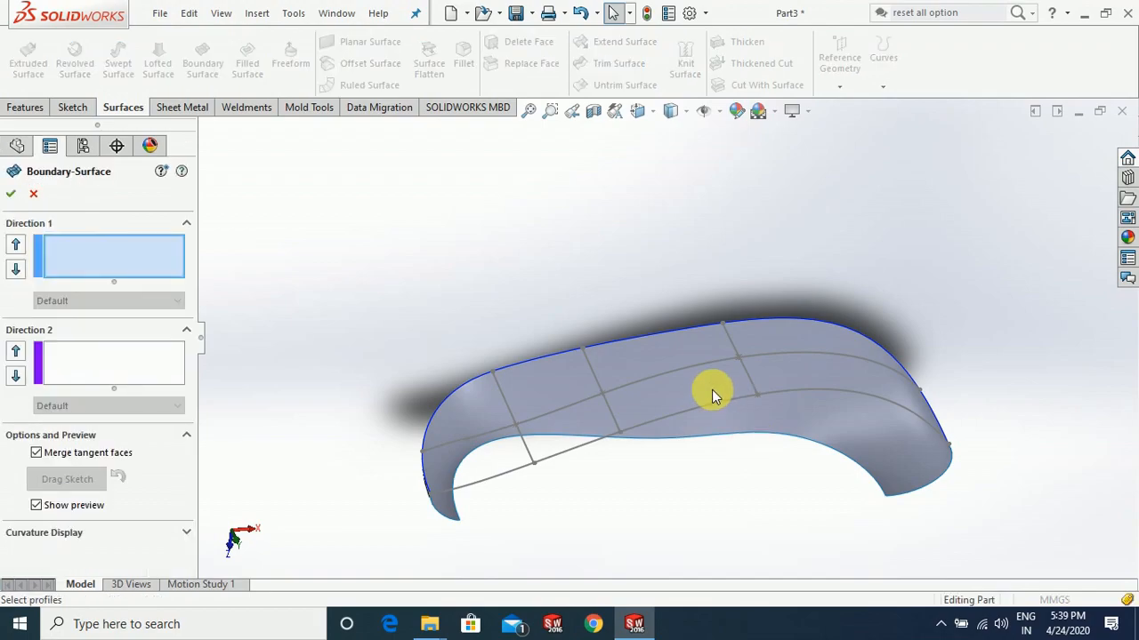
pyautogui.click(697, 386)
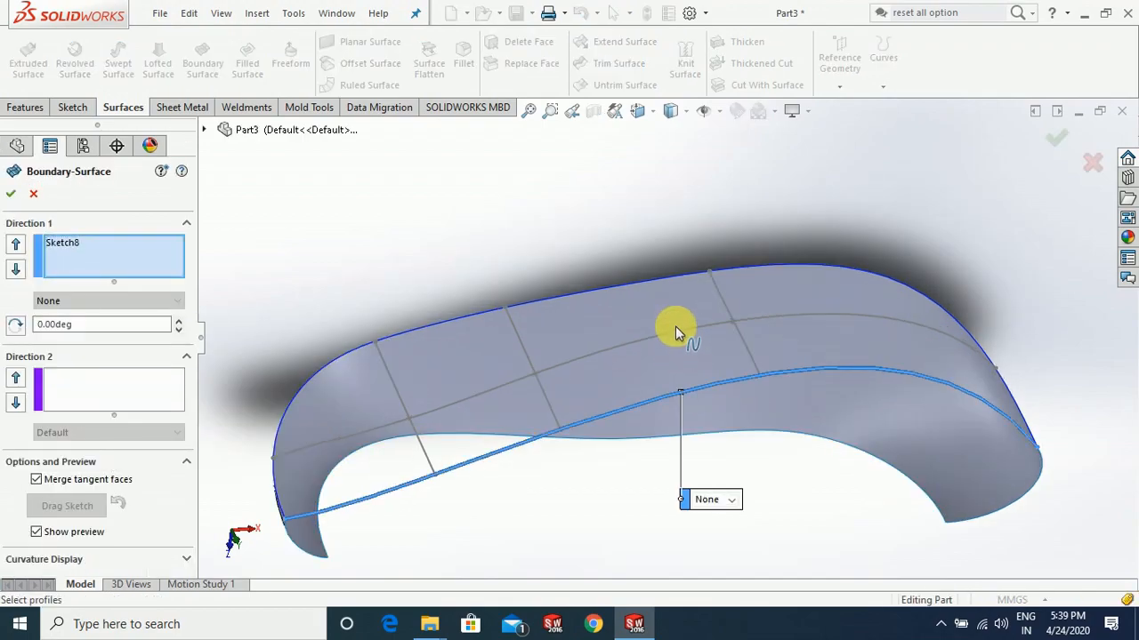
pyautogui.click(678, 330)
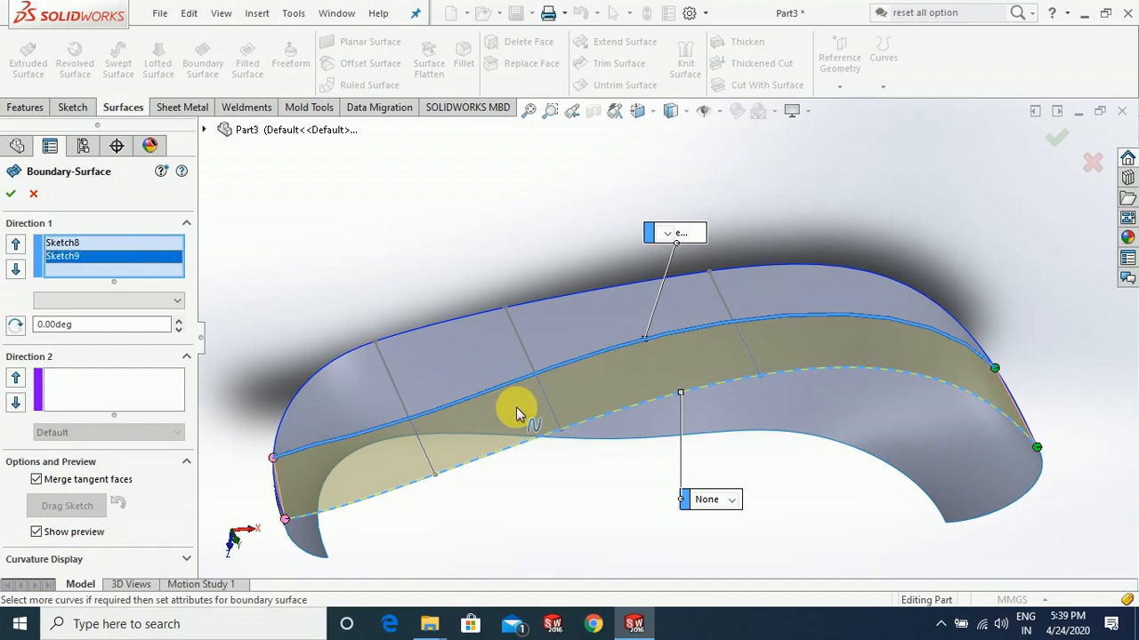
# Add the Sketch12 and Sketch13 cross-section splines as the Direction 2 curves of the boundary surface
pyautogui.click(79, 412)
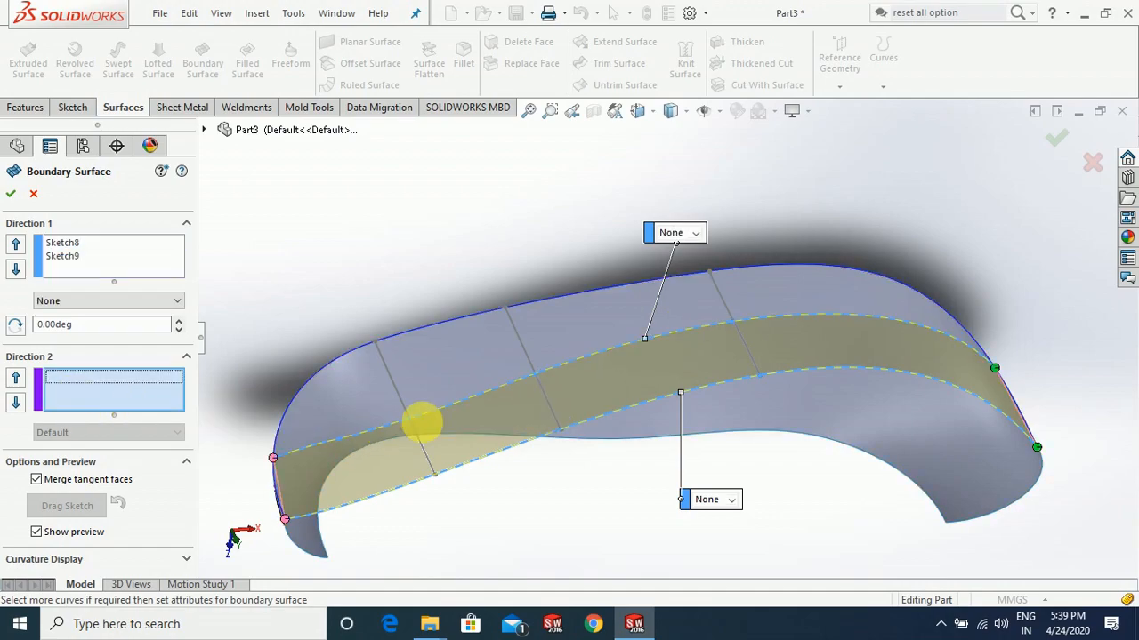
pyautogui.click(550, 414)
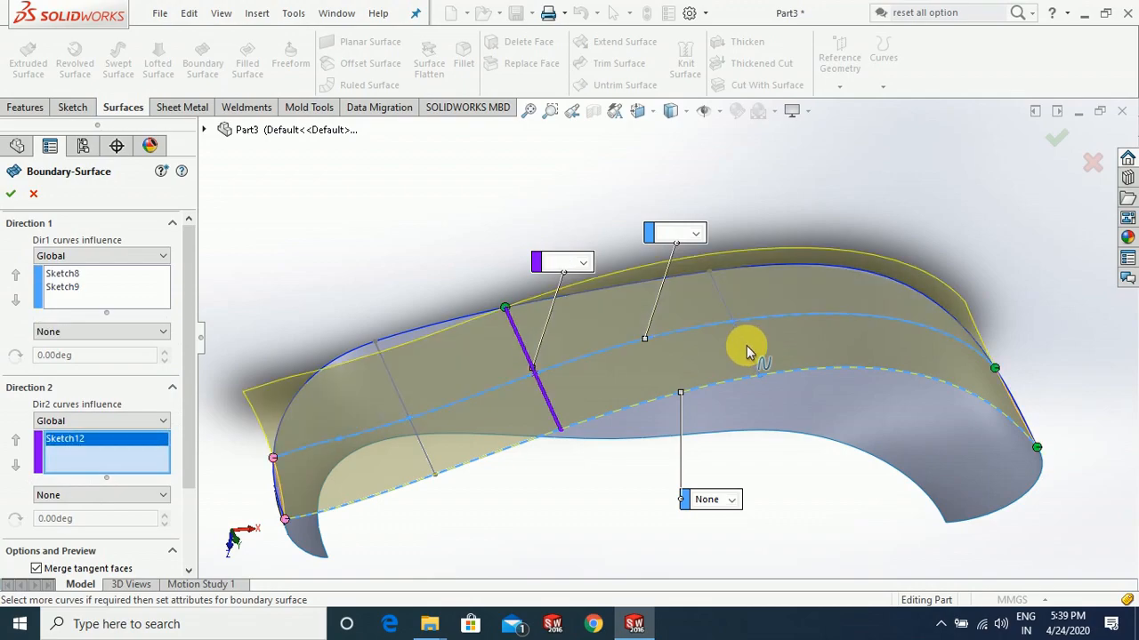
pyautogui.click(746, 345)
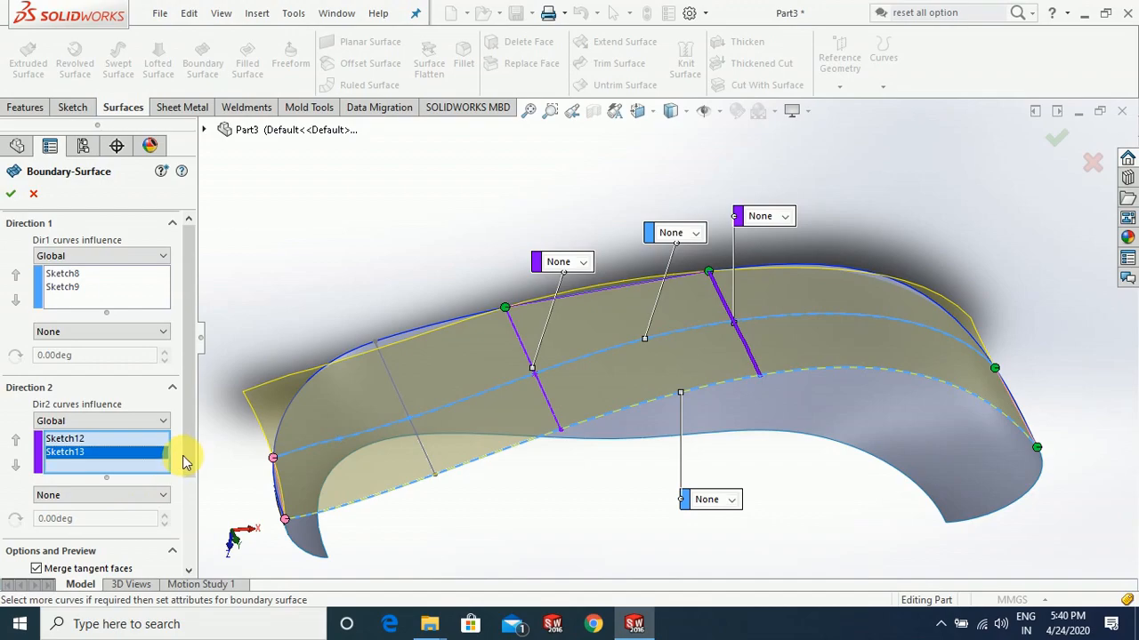
# Trim the boundary surface by direction 1 and direction 2, and create it
pyautogui.scroll(-3, 160, 503)
pyautogui.click(98, 487)
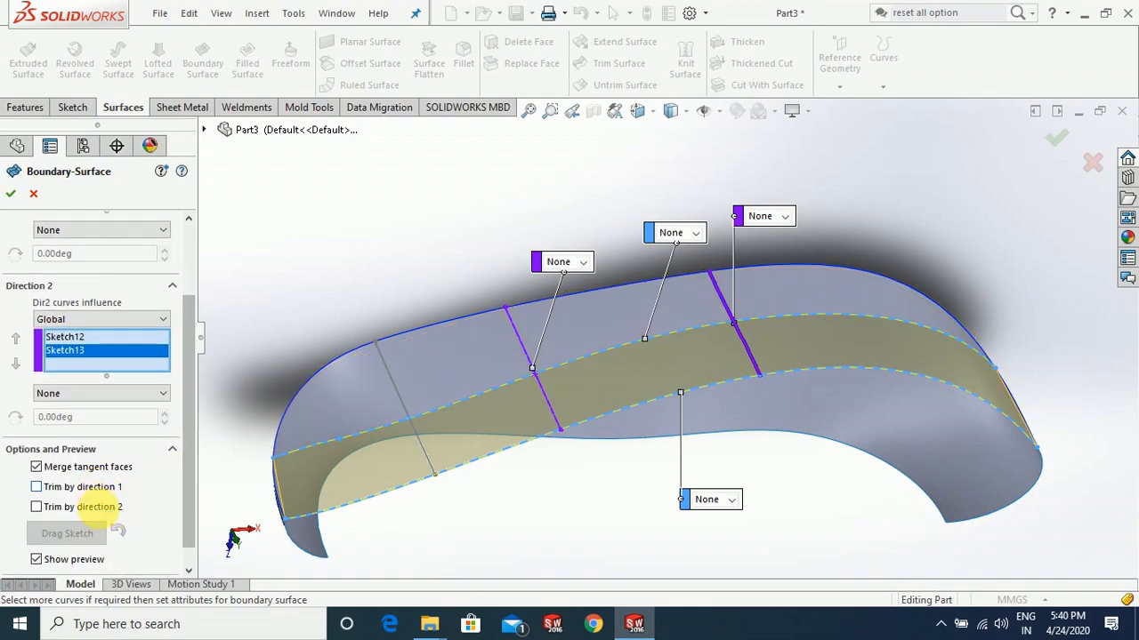
pyautogui.click(105, 507)
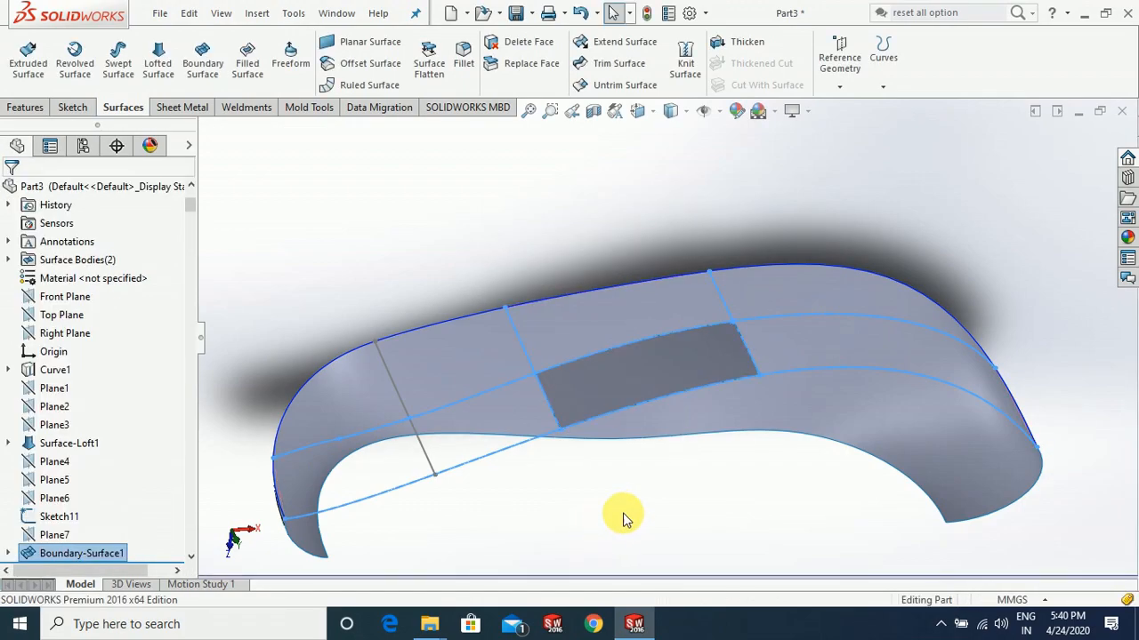
pyautogui.click(621, 513)
pyautogui.moveTo(586, 516); pyautogui.dragTo(528, 513, button='middle')
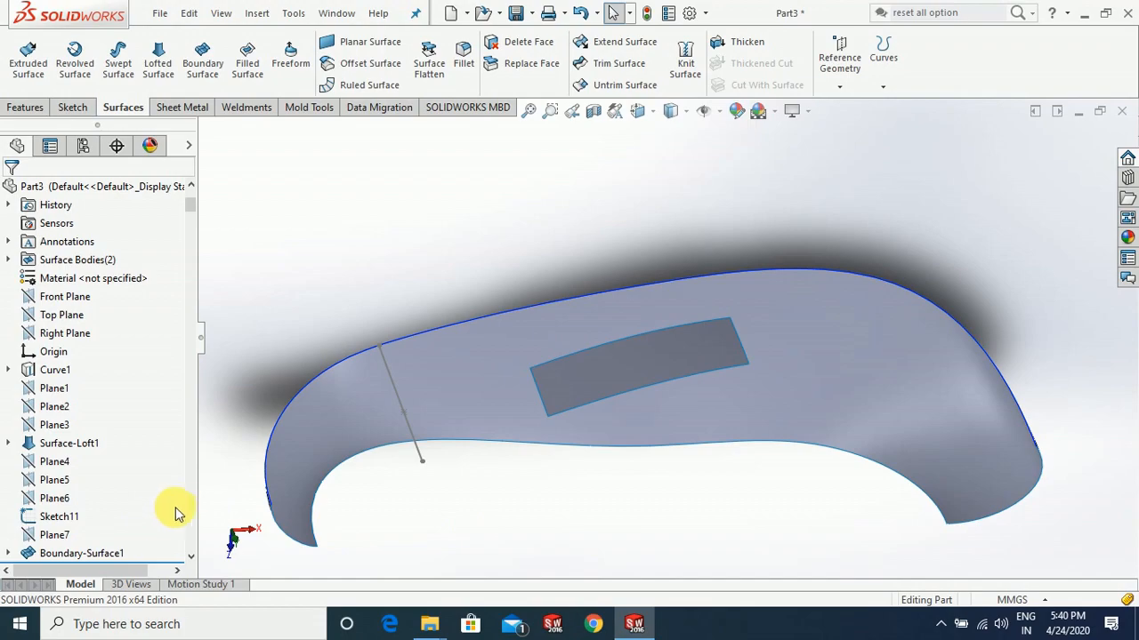
# Show Sketch13, Sketch12, Sketch9 and Sketch8 absorbed in Boundary-Surface1
pyautogui.click(7, 553)
pyautogui.click(79, 552)
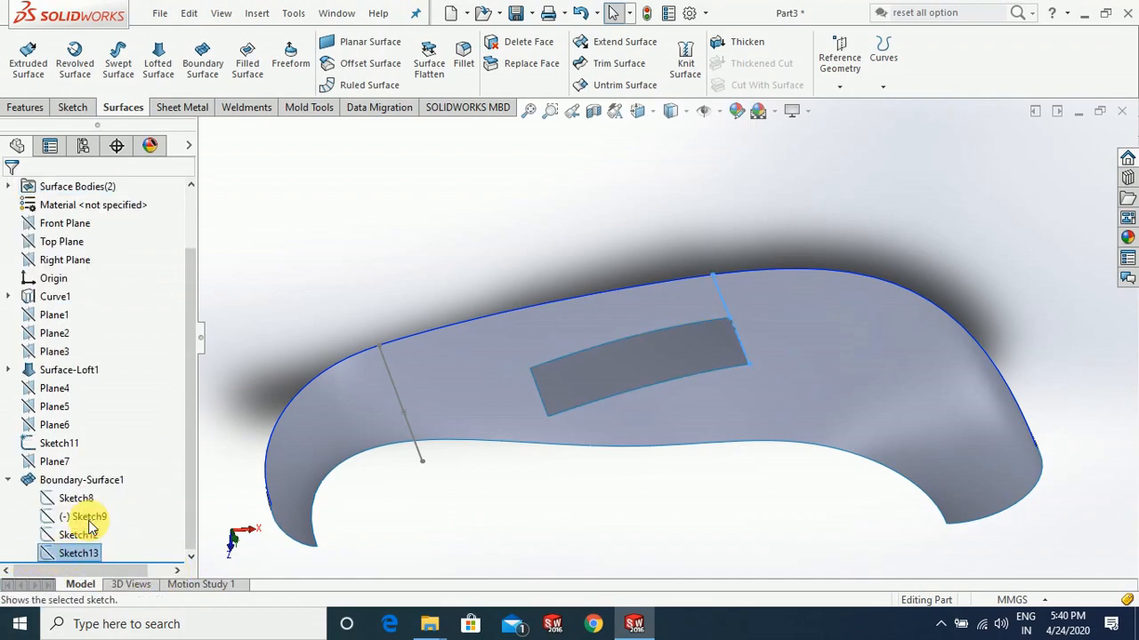
pyautogui.click(82, 517)
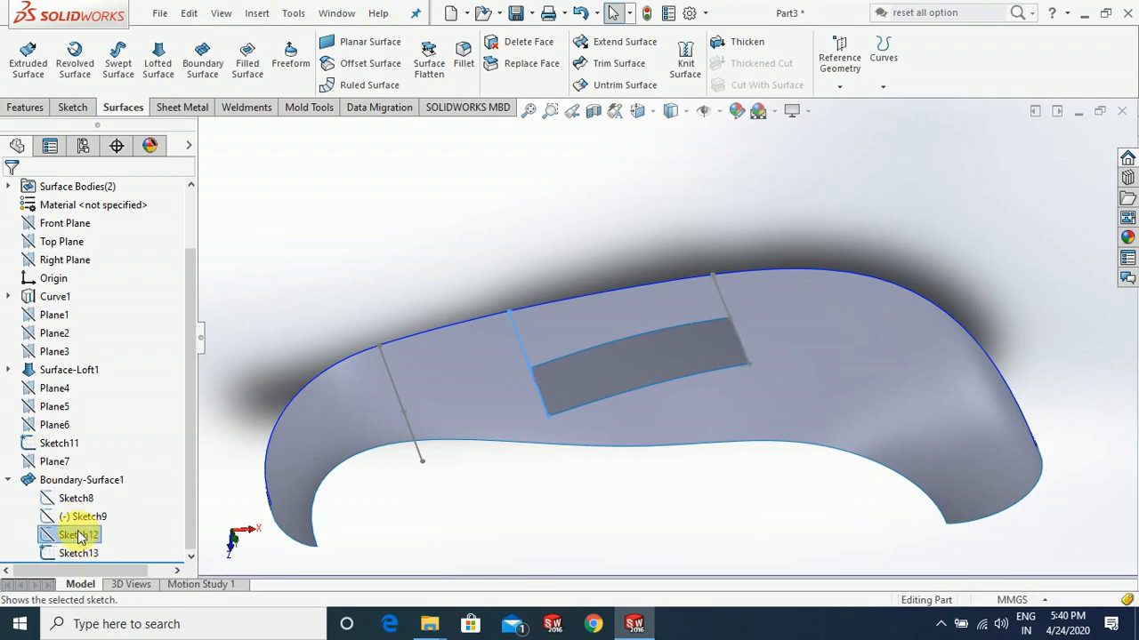
pyautogui.click(87, 498)
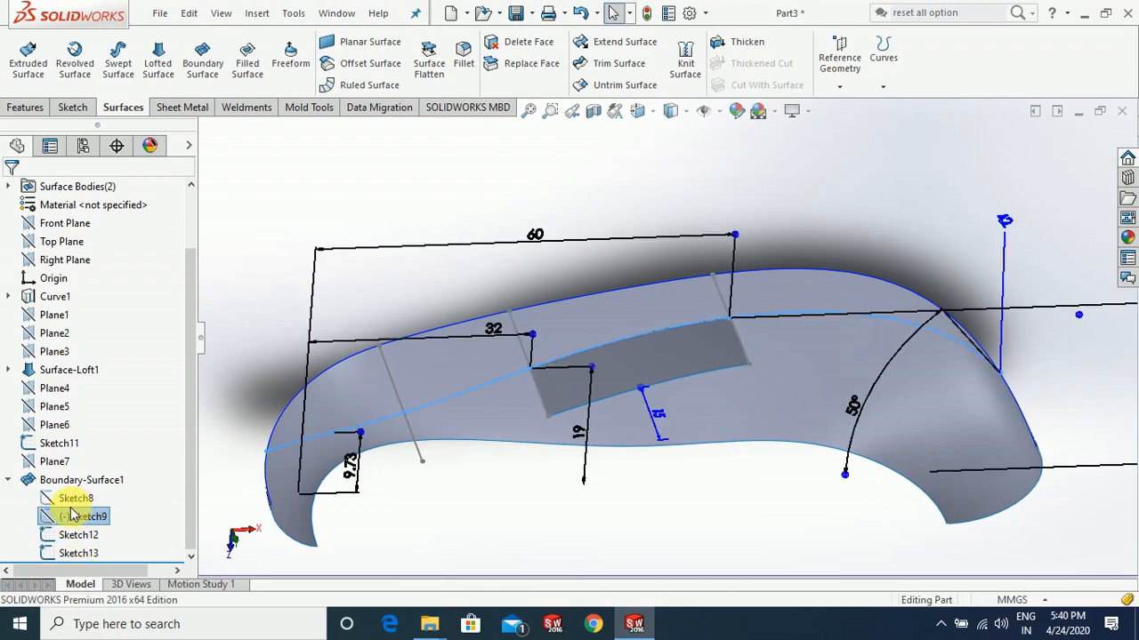
pyautogui.click(76, 498)
pyautogui.click(83, 471)
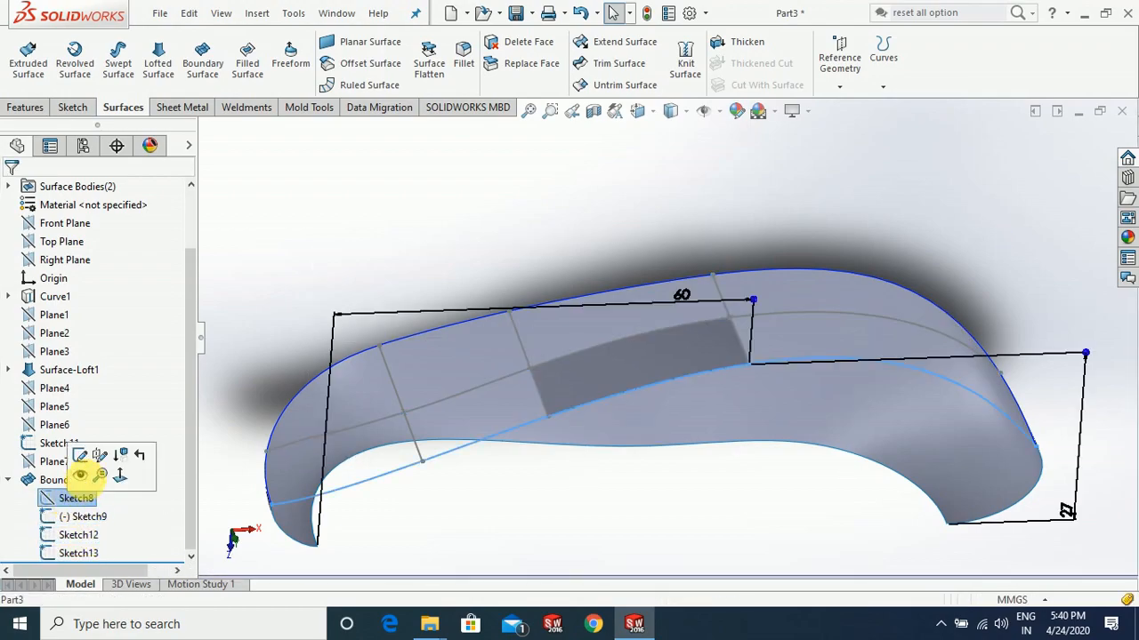
pyautogui.click(610, 488)
# Start a second Boundary Surface with Sketch12 and Sketch13 as the Direction 1 curves
pyautogui.scroll(1, 656, 480)
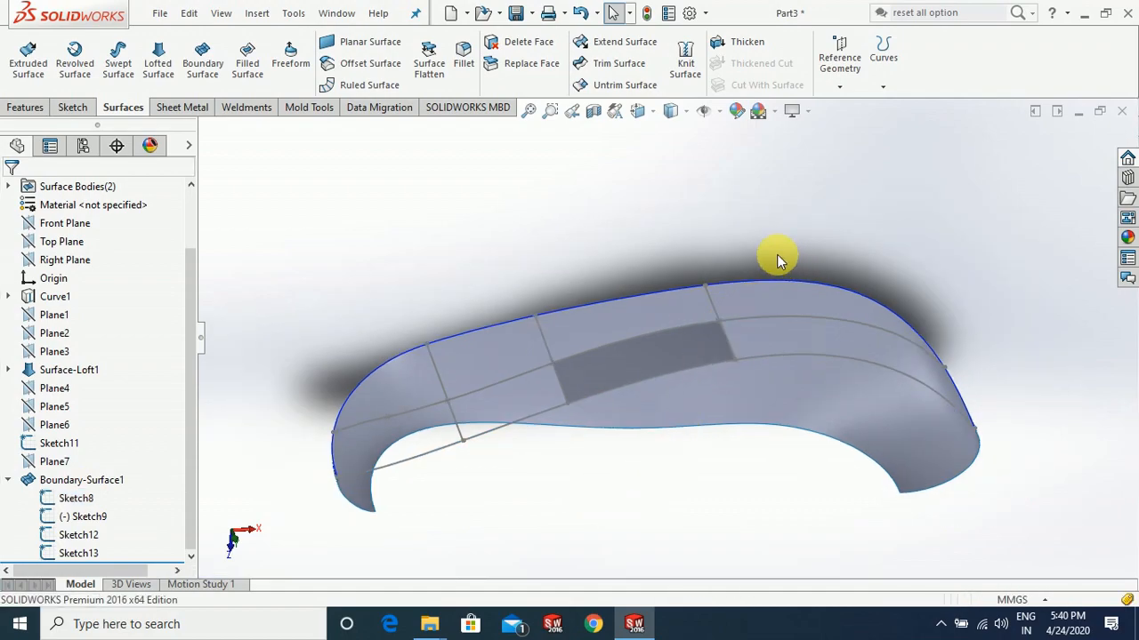
pyautogui.scroll(-1, 781, 258)
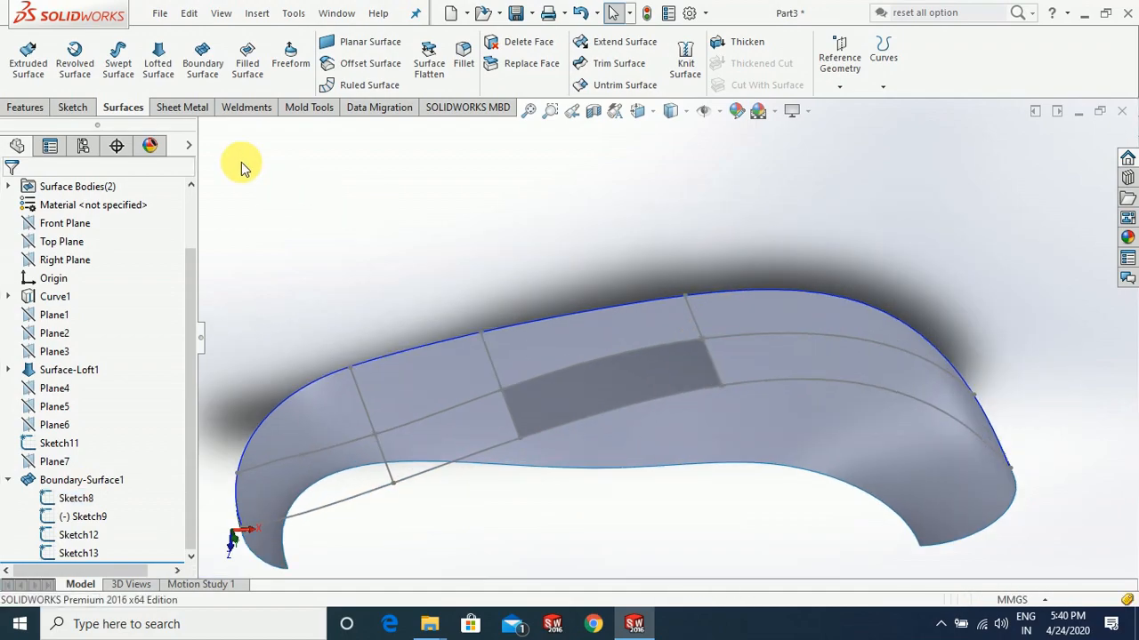
pyautogui.click(505, 382)
pyautogui.click(697, 329)
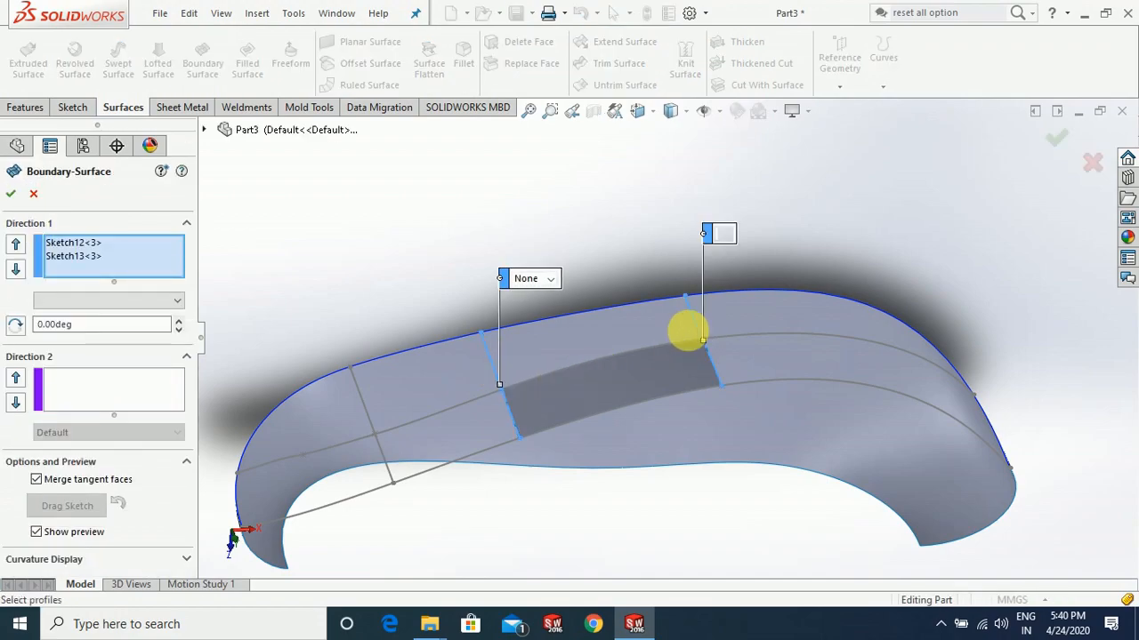
# Add Curve1 along the lofted surface's outer edge and the Sketch9 guide spline as the Direction 2 curves
pyautogui.click(145, 392)
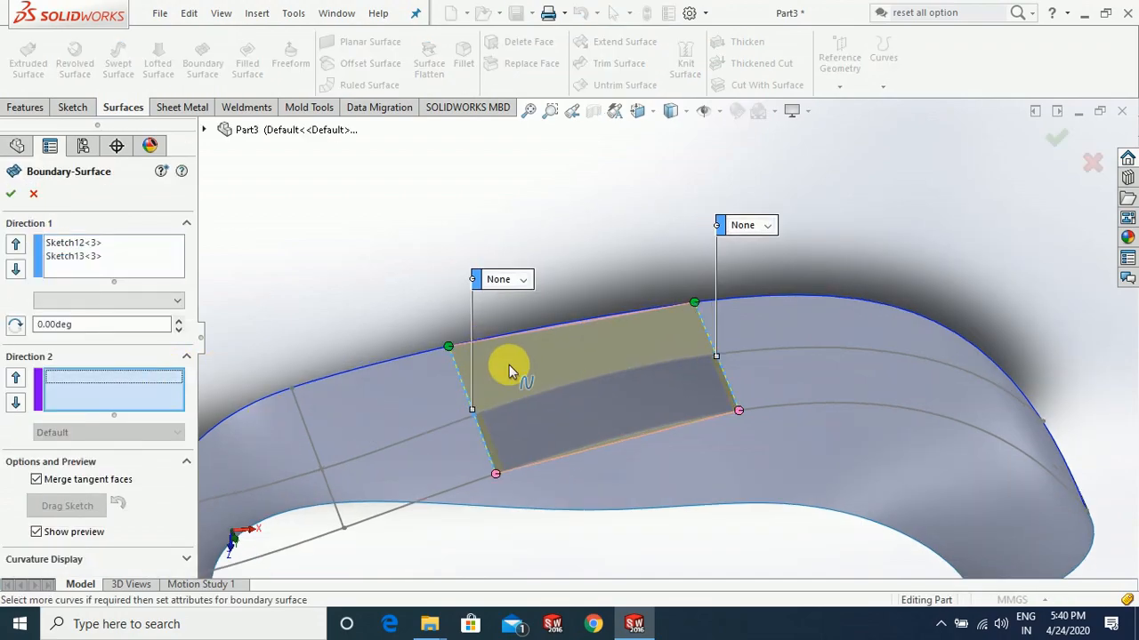
pyautogui.click(528, 336)
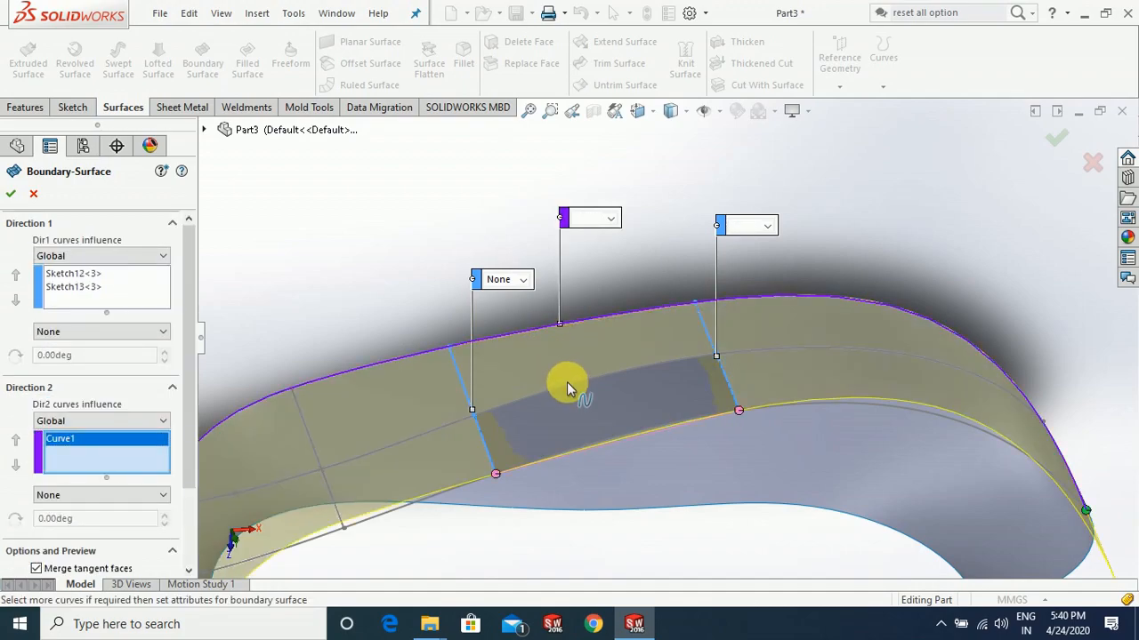
pyautogui.click(567, 383)
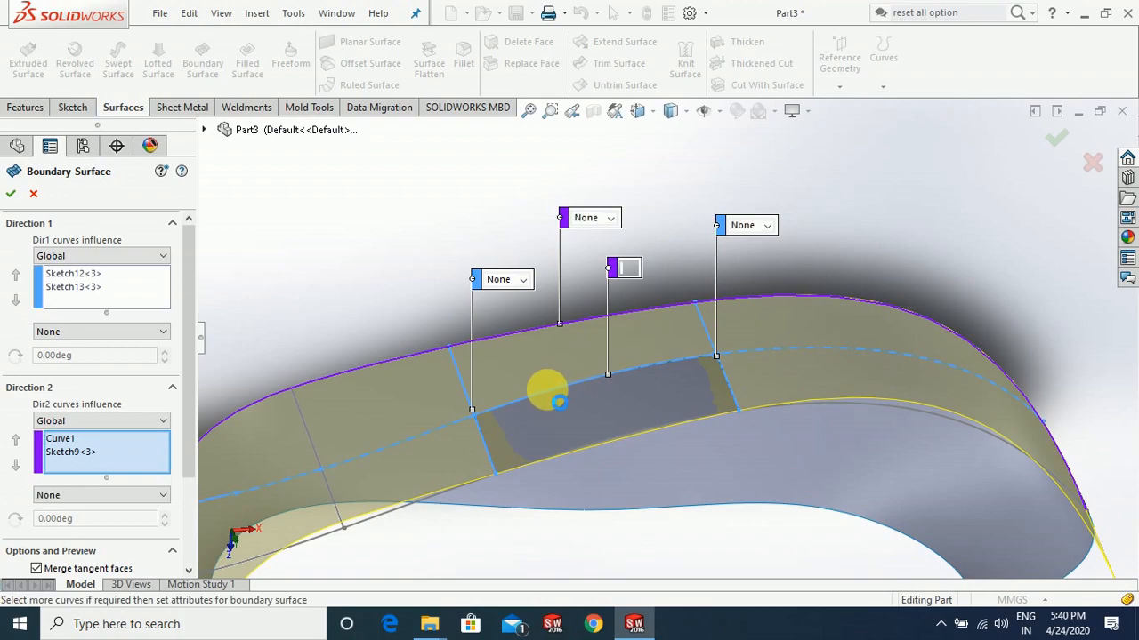
pyautogui.click(67, 453)
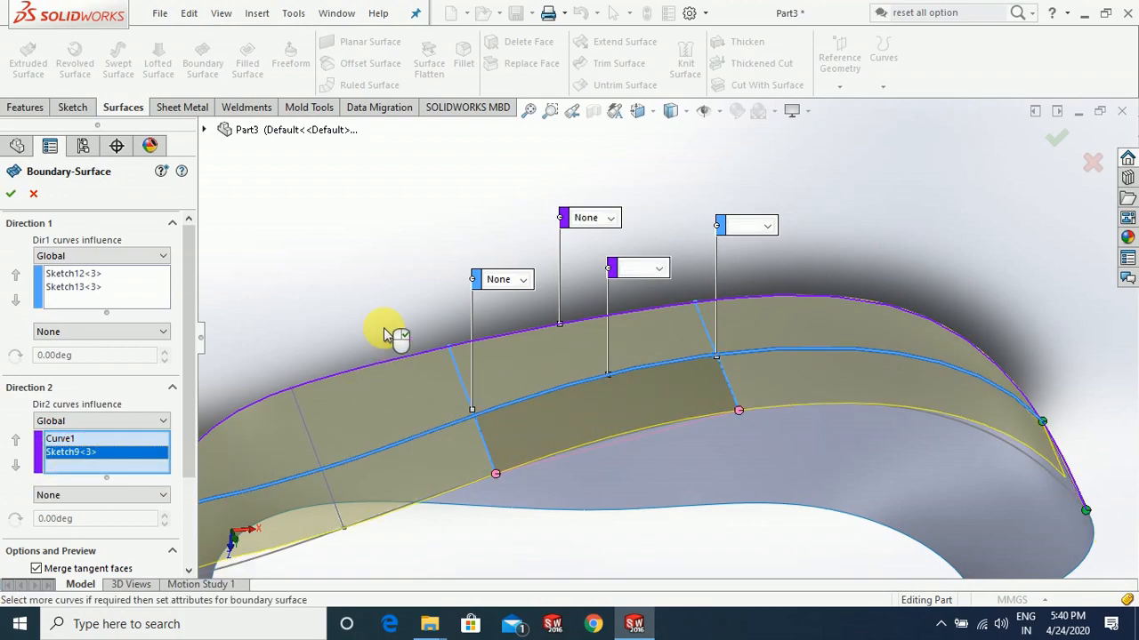
# Trim the second boundary surface by direction 1 and create it
pyautogui.moveTo(189, 426); pyautogui.dragTo(189, 509)
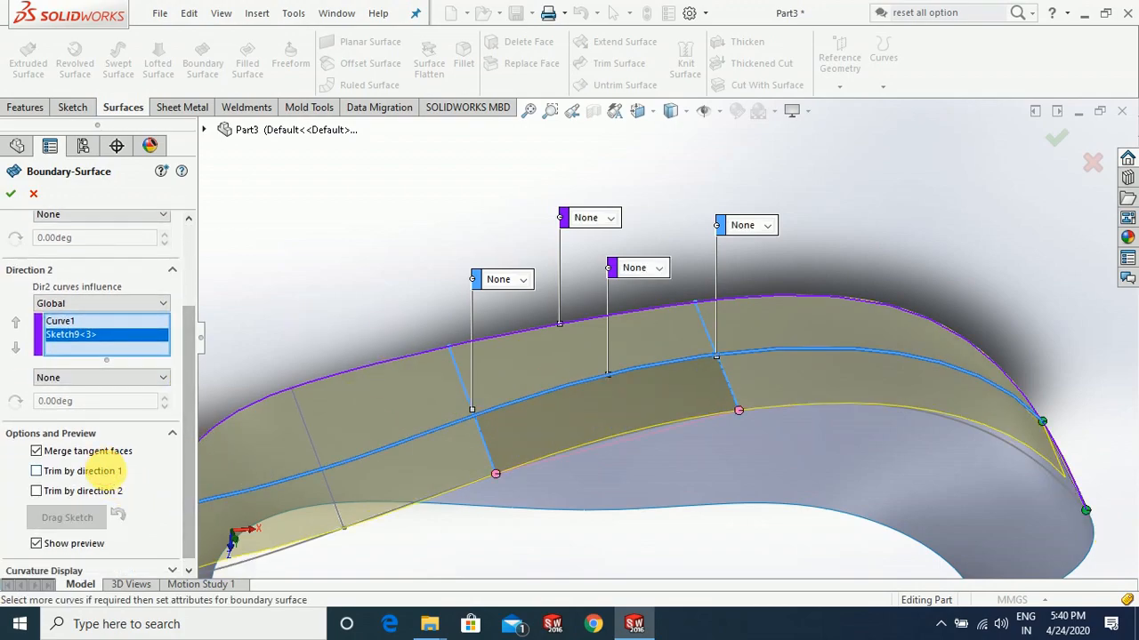
pyautogui.click(107, 470)
pyautogui.click(36, 471)
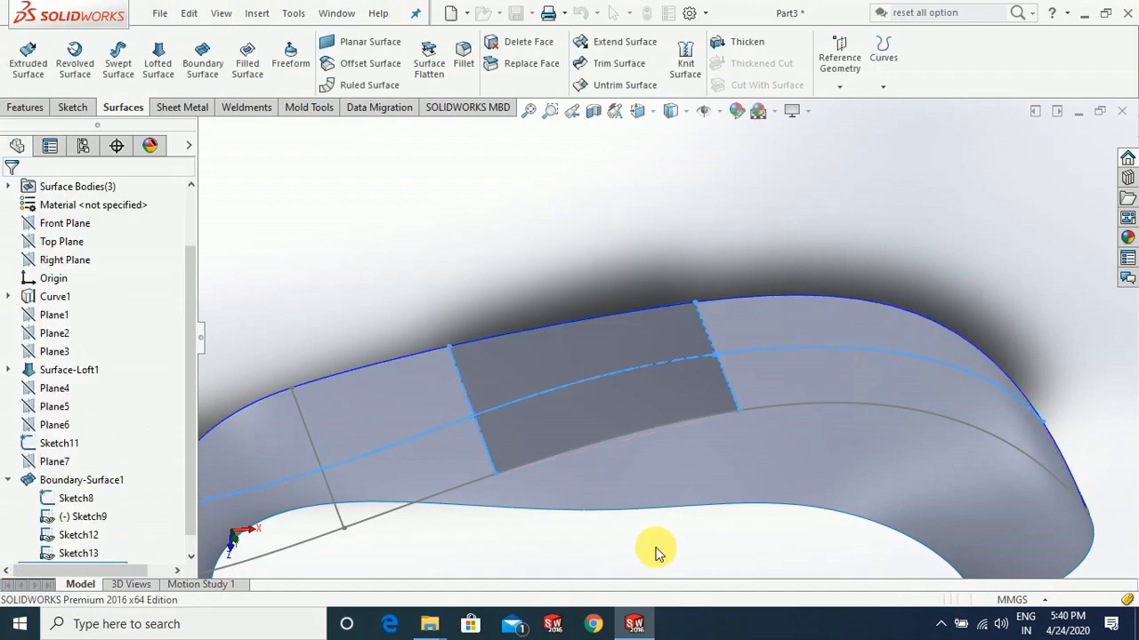
pyautogui.scroll(3, 745, 538)
pyautogui.moveTo(746, 538); pyautogui.dragTo(747, 511, button='middle')
pyautogui.click(719, 369)
pyautogui.scroll(-2, 719, 369)
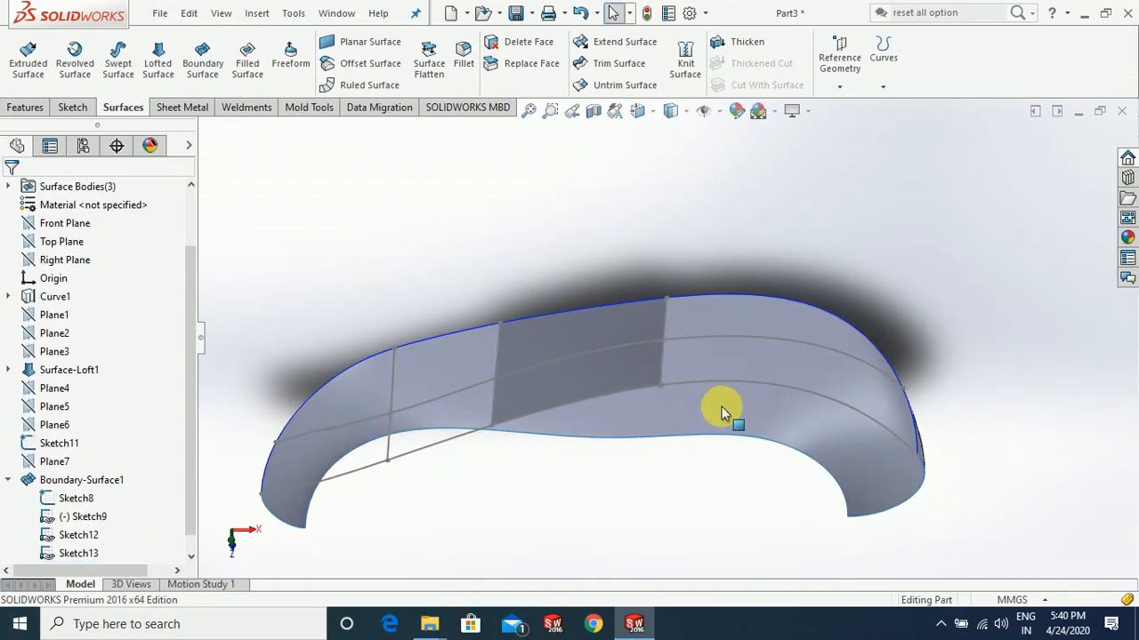
pyautogui.moveTo(664, 447); pyautogui.dragTo(625, 495, button='middle')
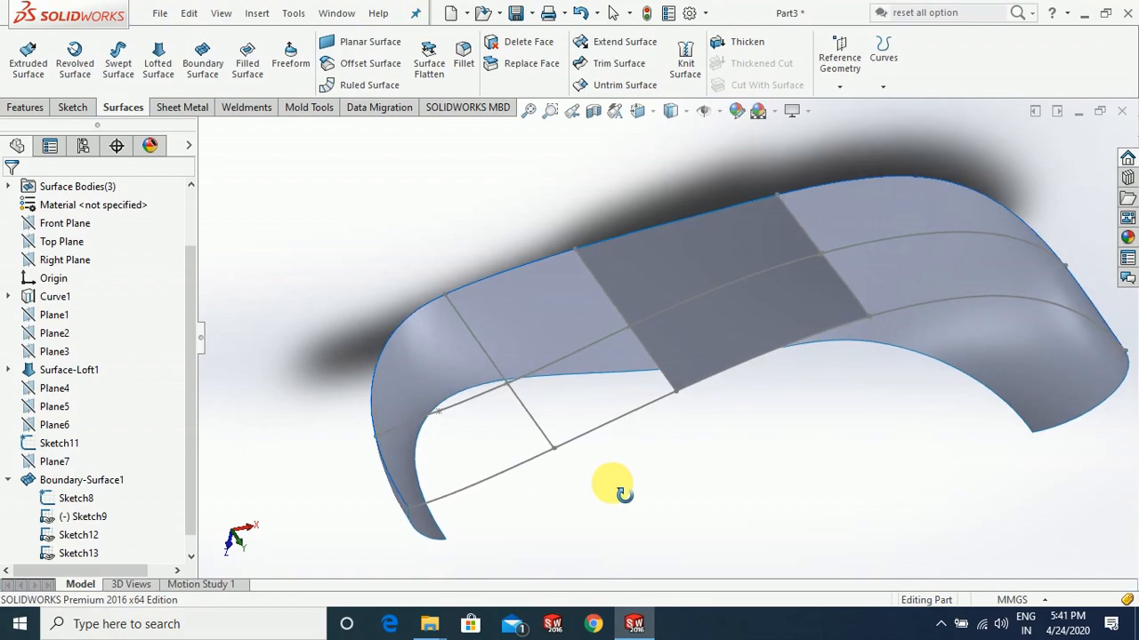
# Start a third Boundary Surface with the Sketch8 and Sketch9 guide splines as the Direction 1 curves
pyautogui.moveTo(624, 494); pyautogui.dragTo(612, 523, button='middle')
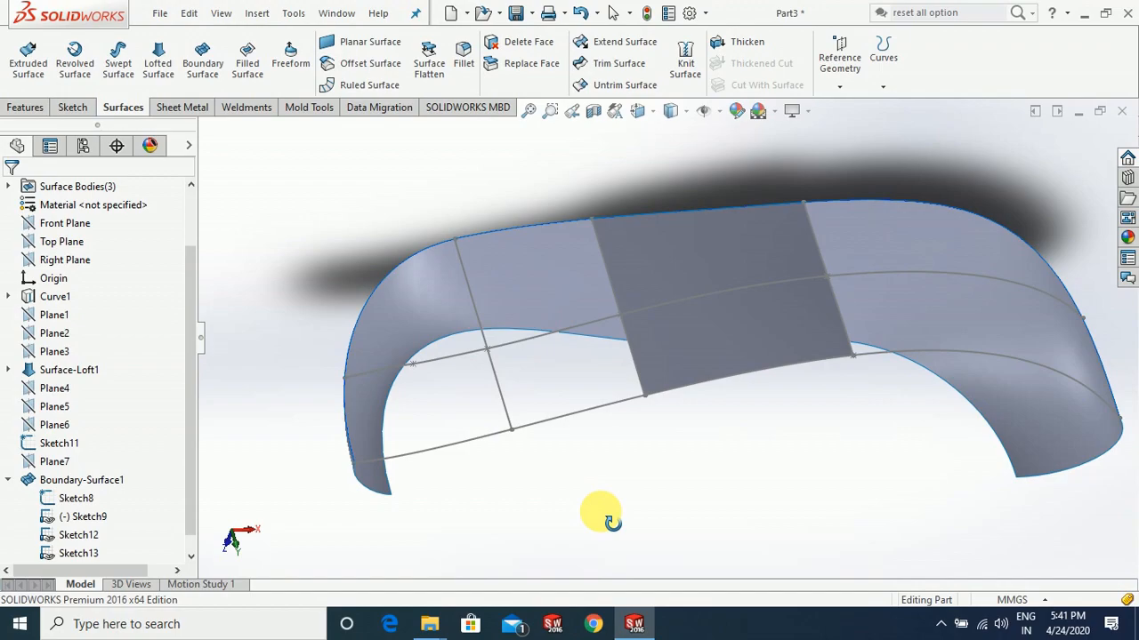
pyautogui.moveTo(598, 503); pyautogui.dragTo(574, 483, button='middle')
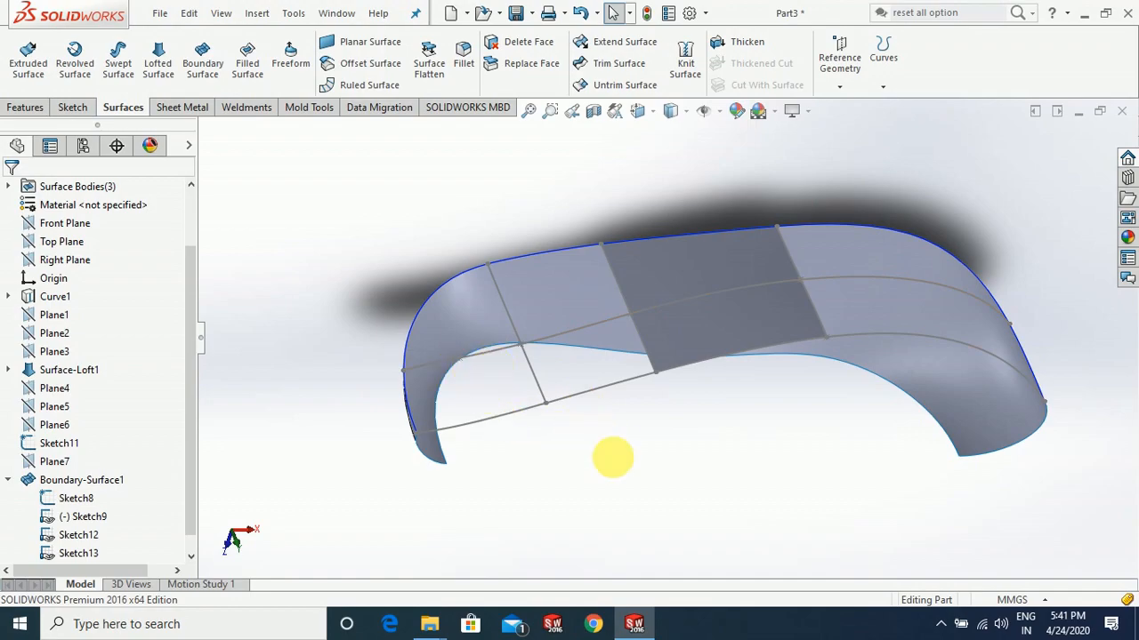
pyautogui.moveTo(623, 449); pyautogui.dragTo(618, 483, button='middle')
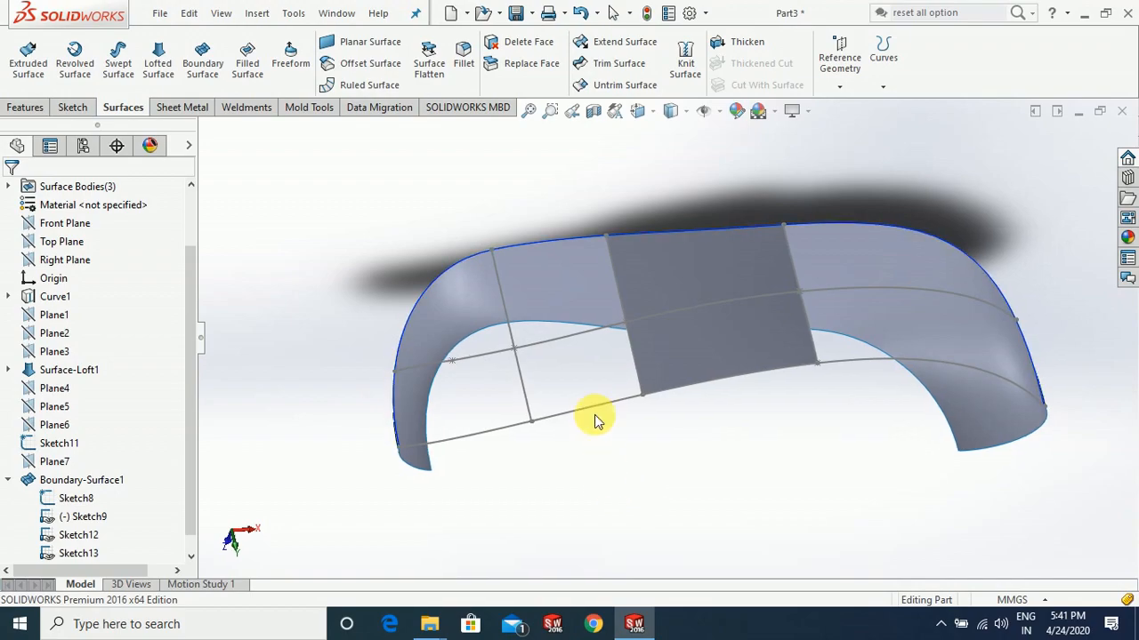
pyautogui.scroll(-1, 578, 410)
pyautogui.click(212, 71)
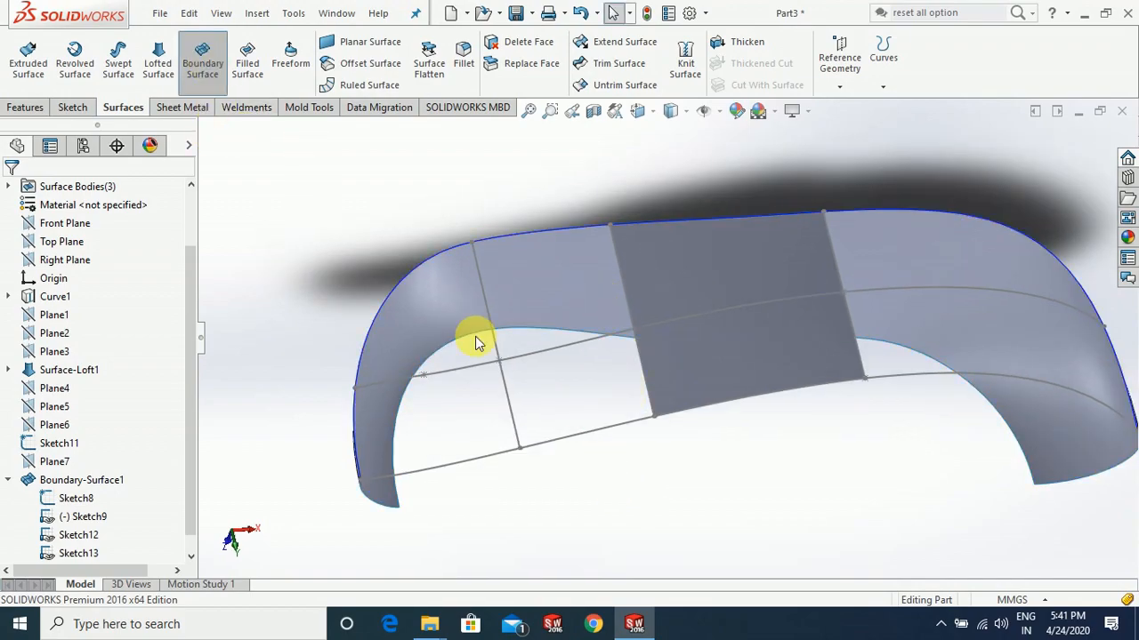
pyautogui.click(549, 448)
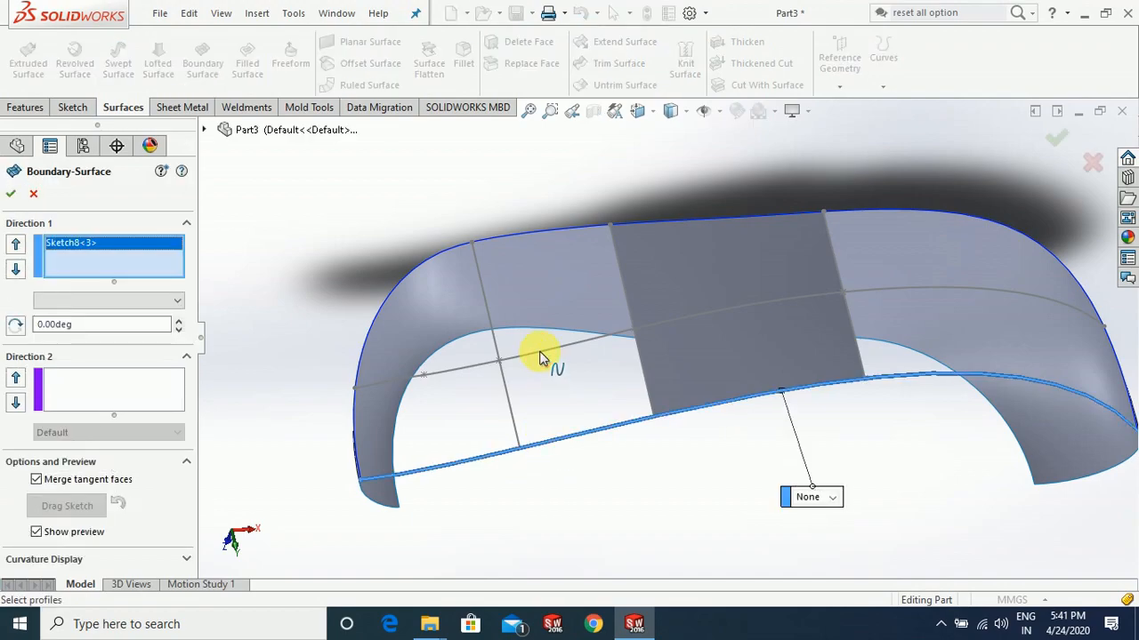
pyautogui.click(544, 360)
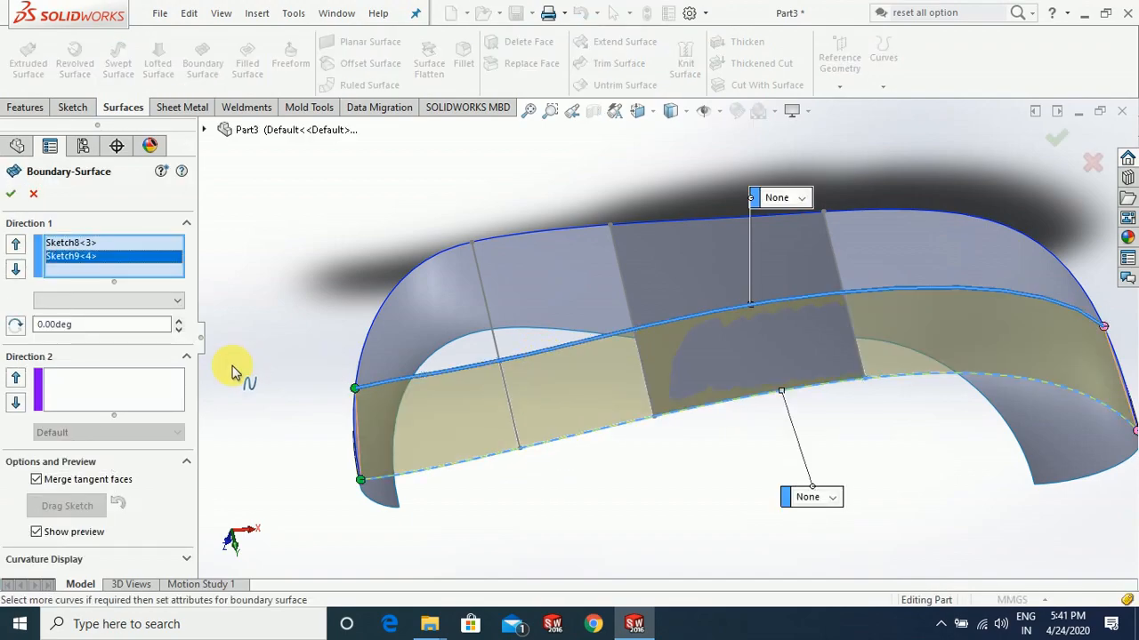
# Add the Sketch12 and Sketch11 cross-section profiles as Direction 2 curves and trim the surface by direction 1
pyautogui.click(154, 385)
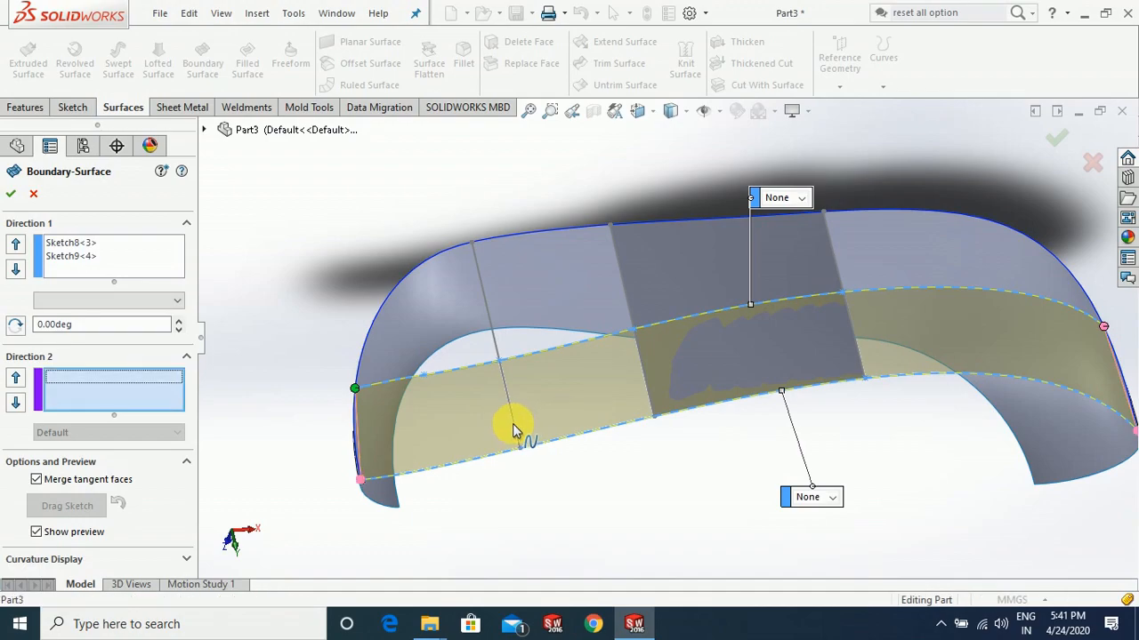
pyautogui.click(521, 437)
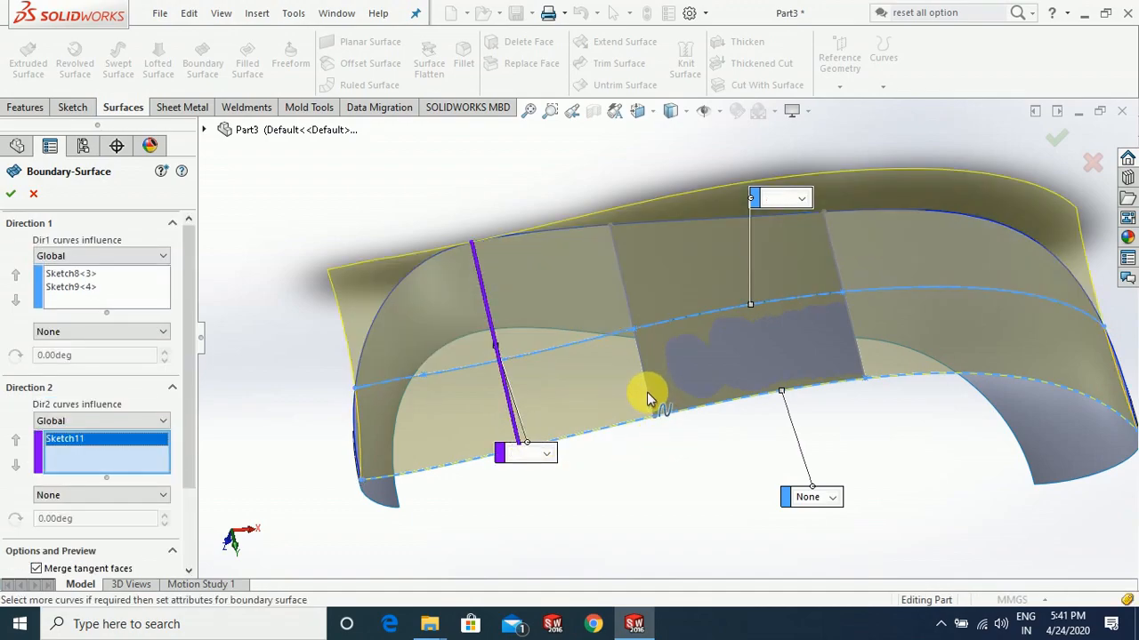
pyautogui.press('Delete')
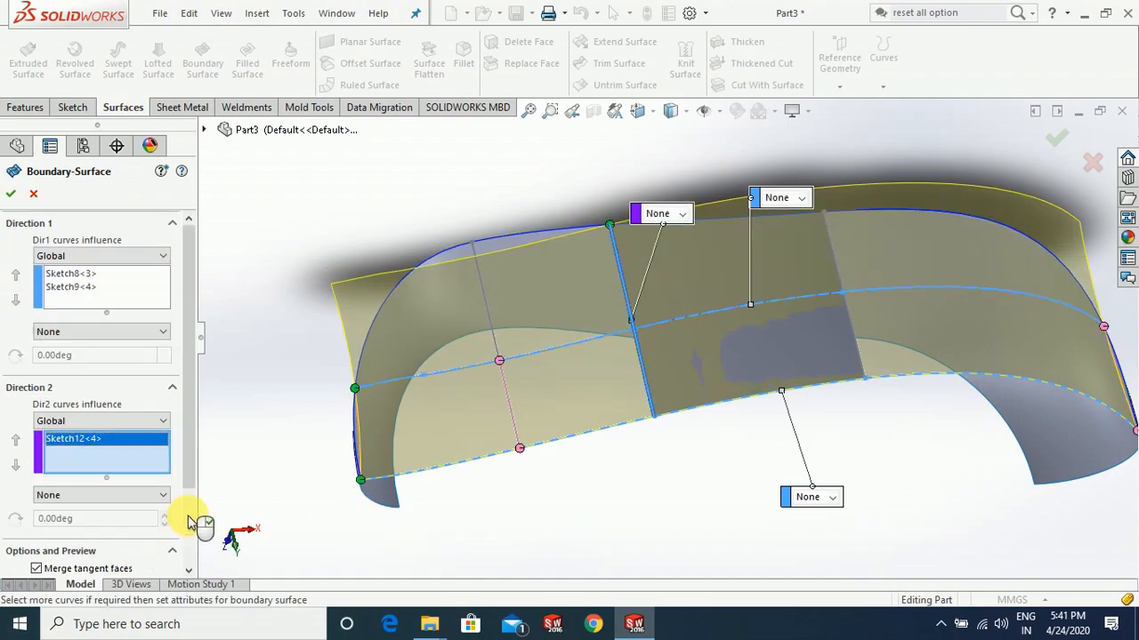
pyautogui.scroll(-3, 185, 518)
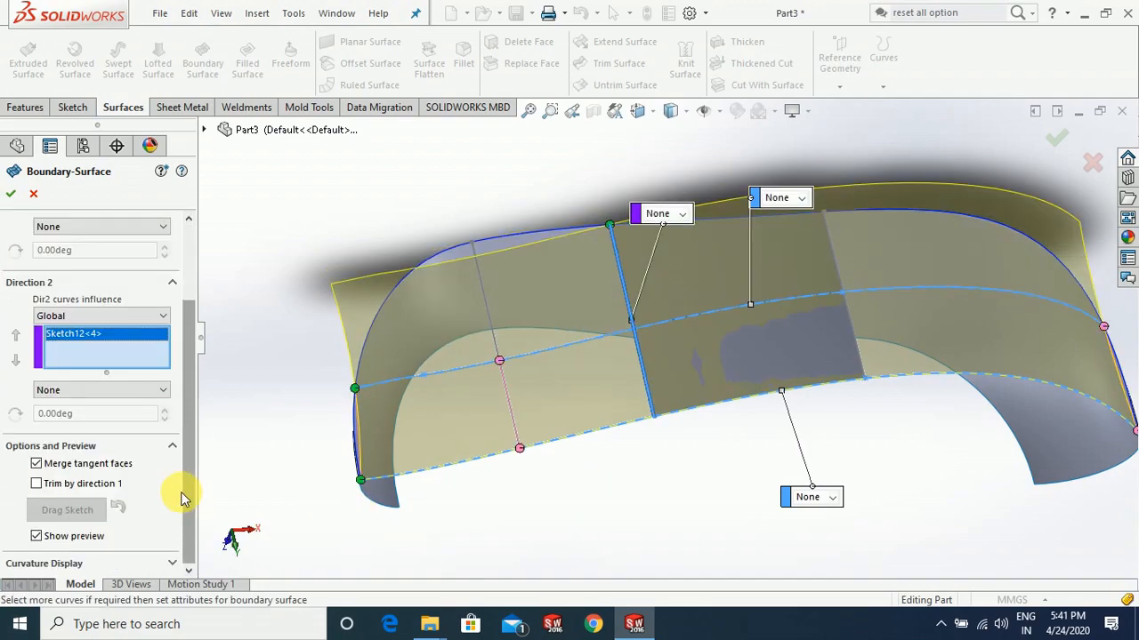
pyautogui.click(89, 487)
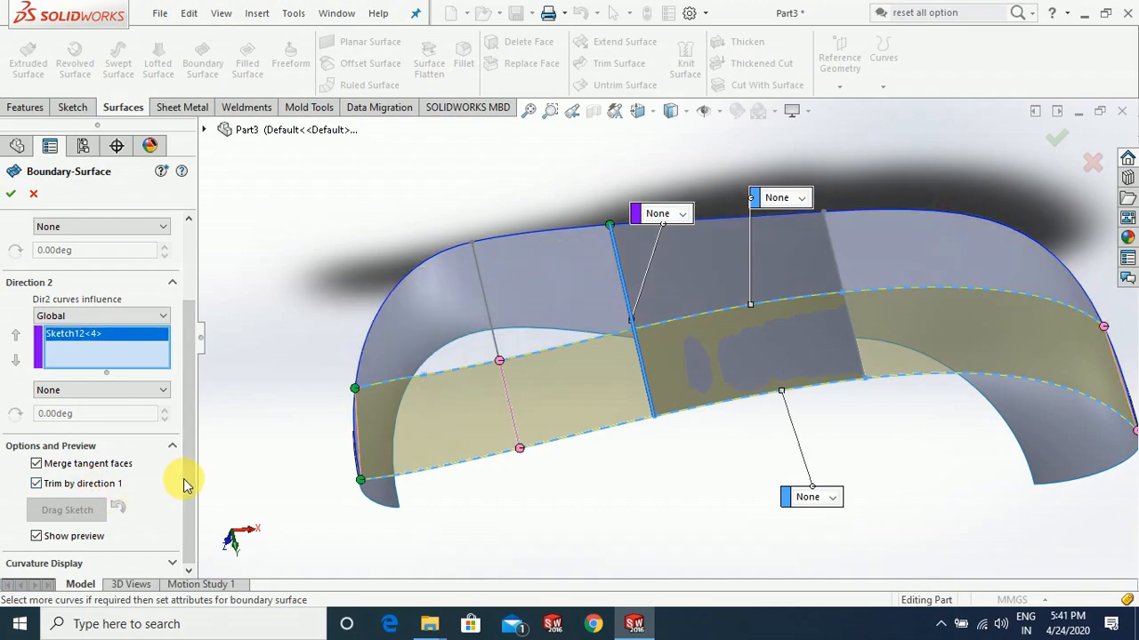
pyautogui.scroll(1, 186, 483)
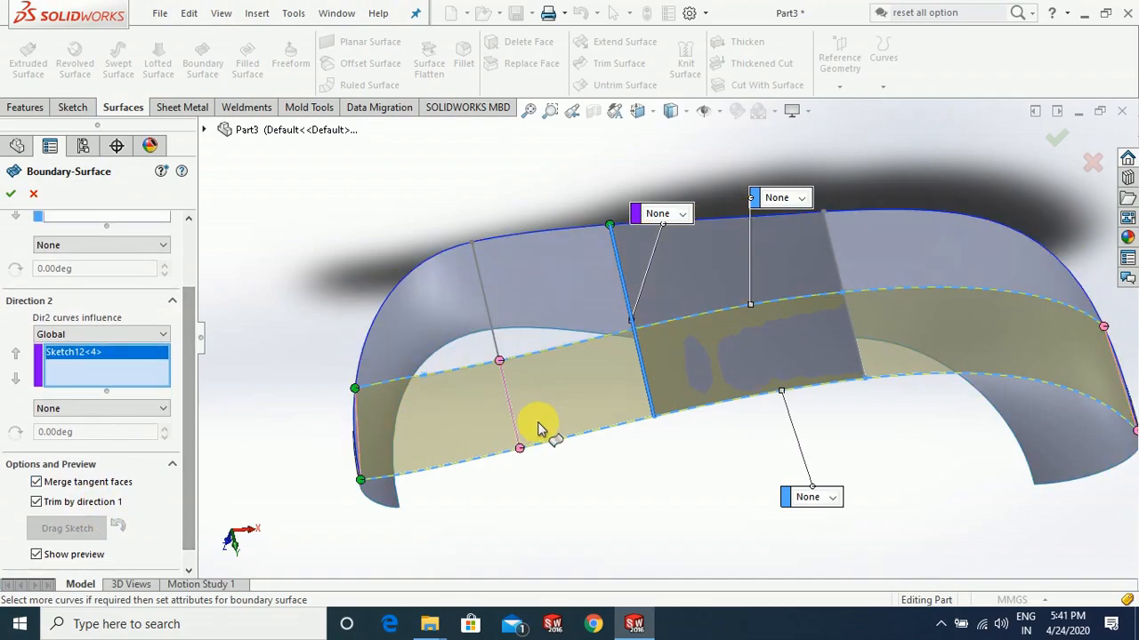
pyautogui.click(497, 347)
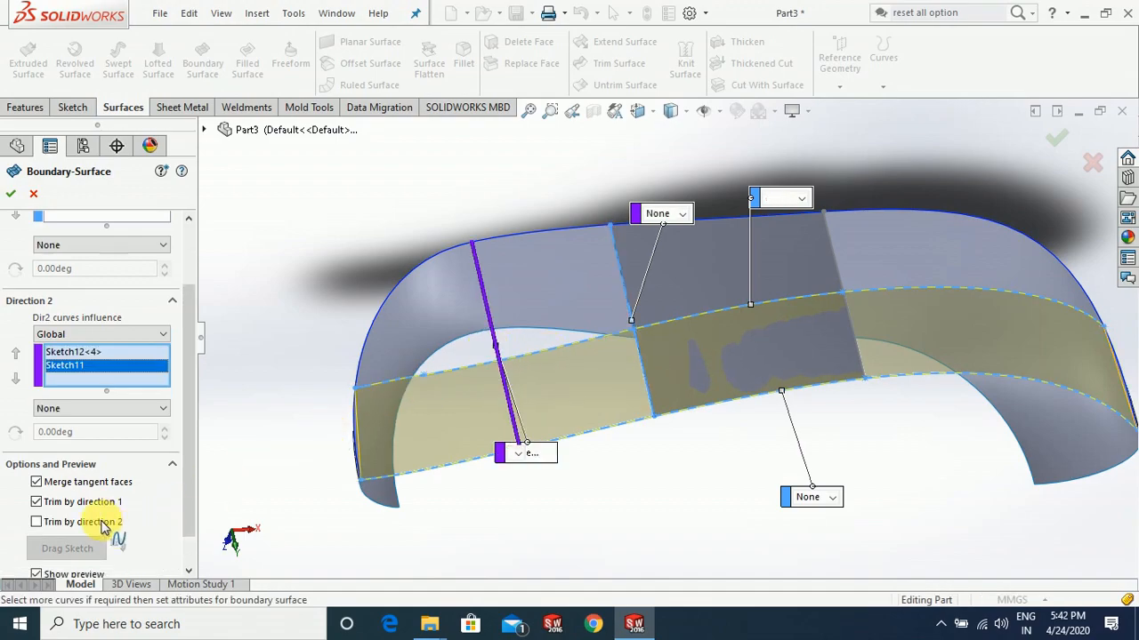
# Trim the third boundary surface by direction 2 as well and create it
pyautogui.click(66, 522)
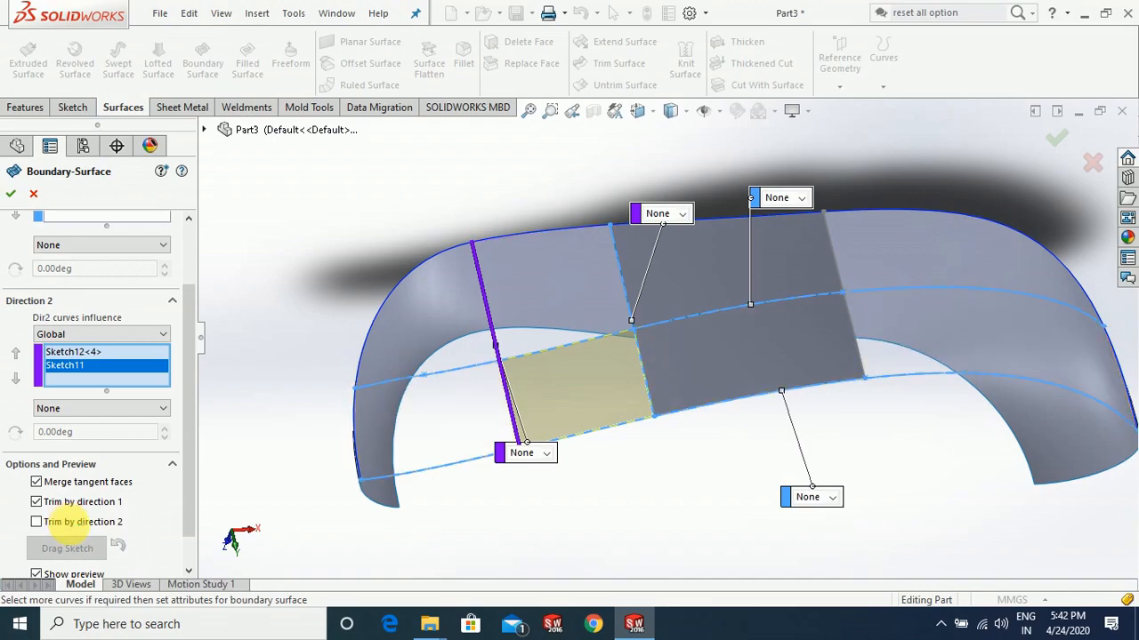
pyautogui.click(38, 523)
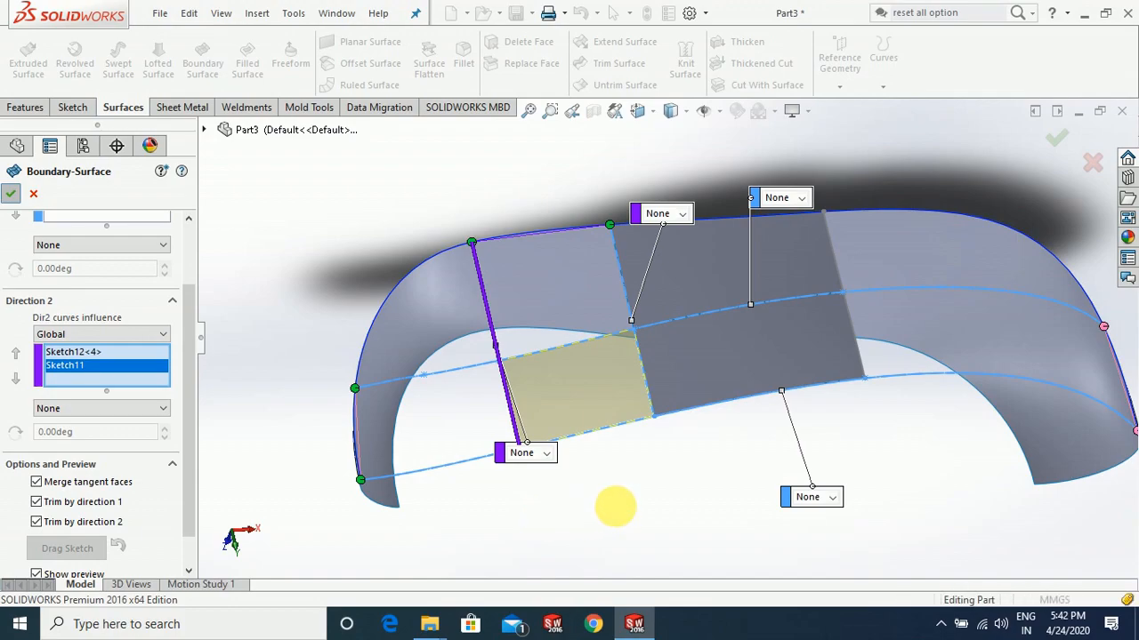
pyautogui.rightClick(615, 508)
pyautogui.click(616, 507)
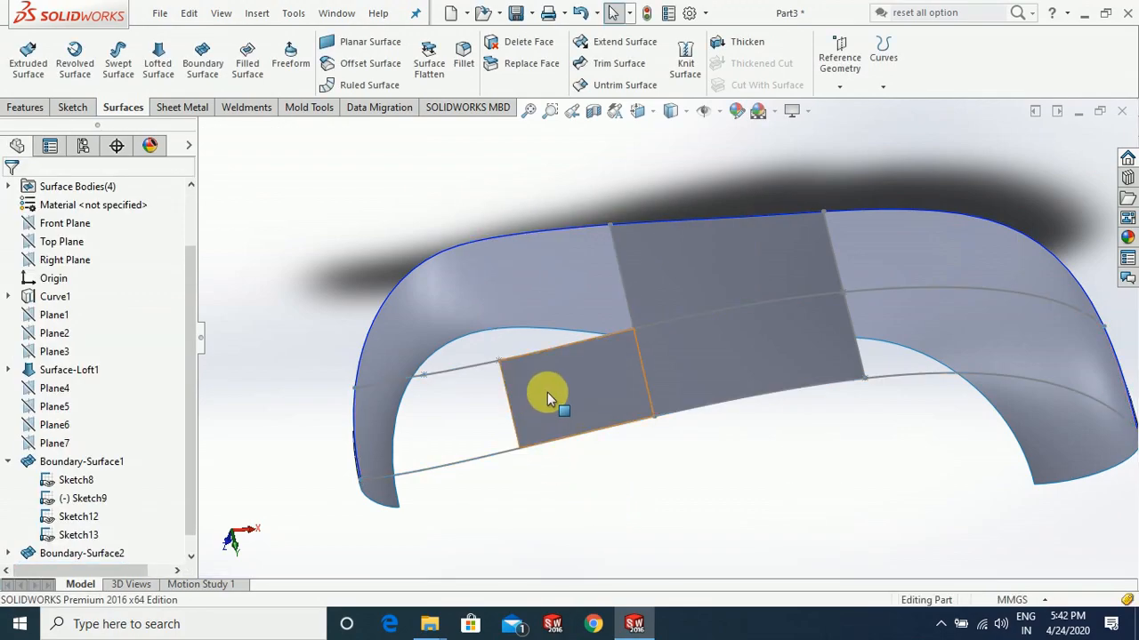
# Examine the new boundary surface patch and the open areas between the guide splines and the lofted surface from several angles
pyautogui.moveTo(574, 483)
pyautogui.mouseDown(button='middle')
pyautogui.moveTo(546, 338)
pyautogui.moveTo(573, 436)
pyautogui.moveTo(560, 465)
pyautogui.moveTo(582, 478)
pyautogui.moveTo(584, 465)
pyautogui.moveTo(587, 500)
pyautogui.moveTo(579, 478)
pyautogui.mouseUp(button='middle')
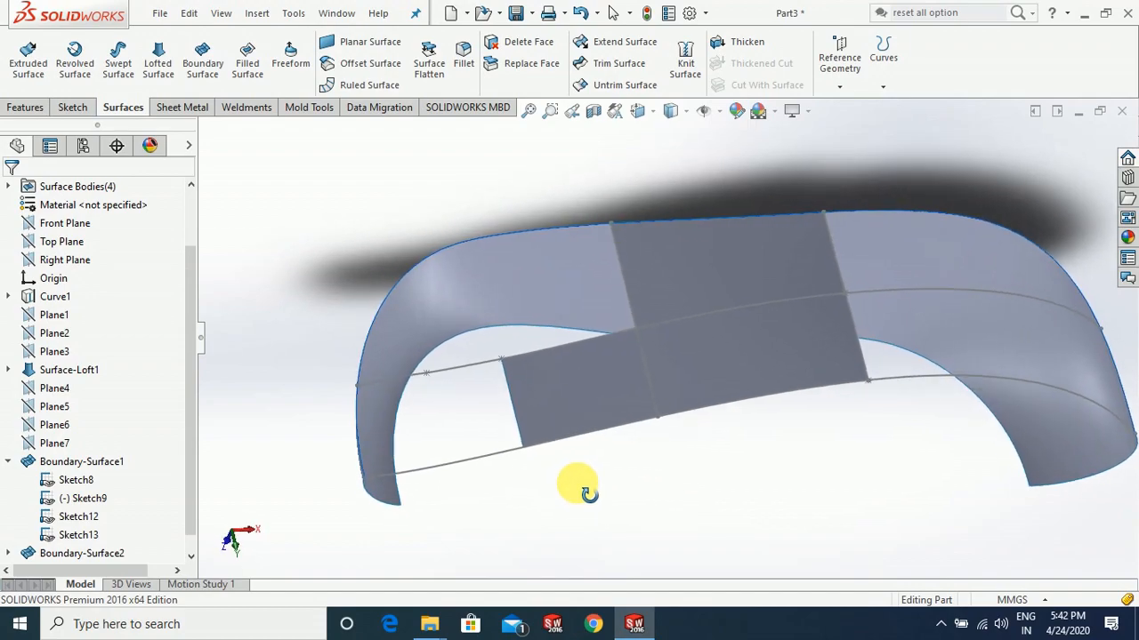
pyautogui.scroll(2, 620, 467)
pyautogui.scroll(-2, 691, 460)
pyautogui.moveTo(691, 460); pyautogui.dragTo(686, 498, button='middle')
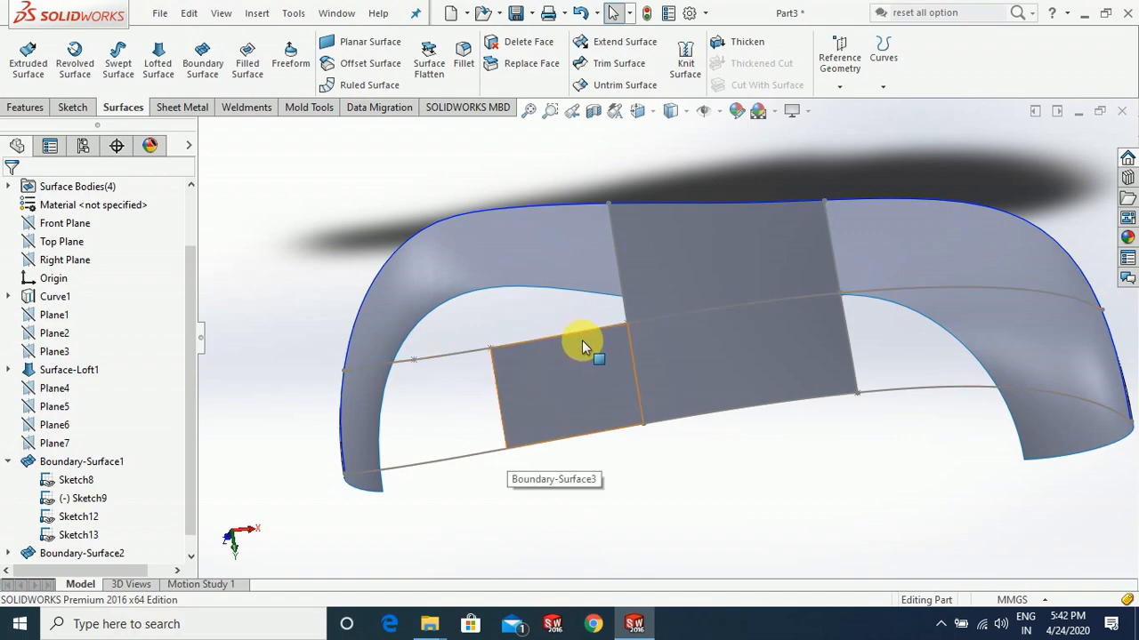
pyautogui.moveTo(483, 463); pyautogui.dragTo(506, 455, button='middle')
pyautogui.scroll(-2, 694, 305)
pyautogui.moveTo(572, 527)
pyautogui.mouseDown(button='middle')
pyautogui.moveTo(564, 484)
pyautogui.moveTo(568, 507)
pyautogui.mouseUp(button='middle')
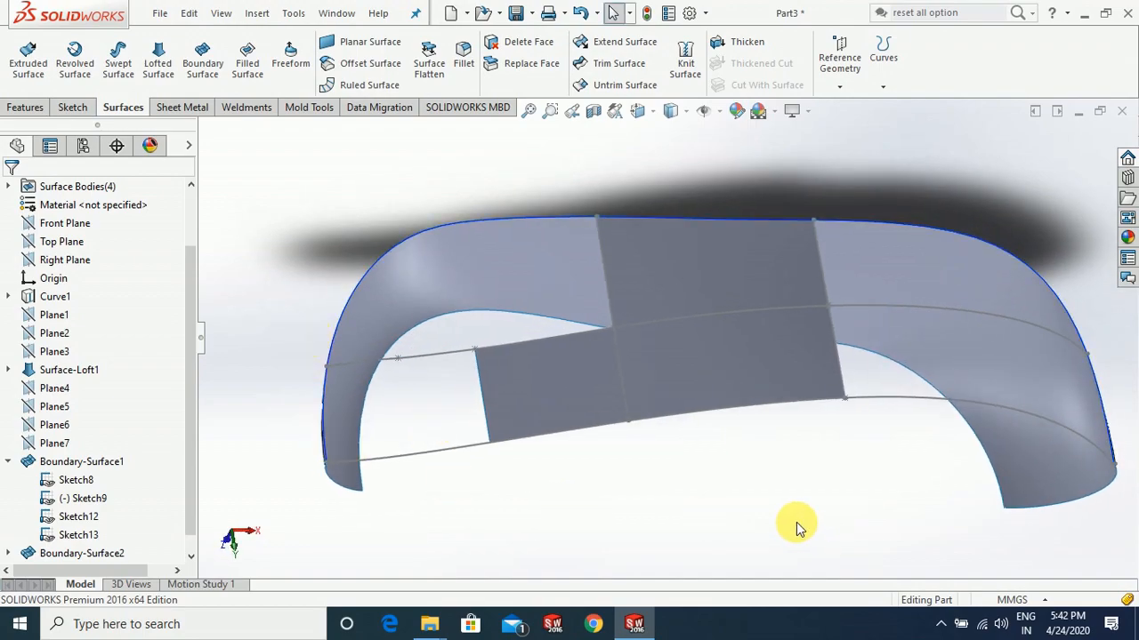
pyautogui.moveTo(849, 521); pyautogui.dragTo(827, 509, button='middle')
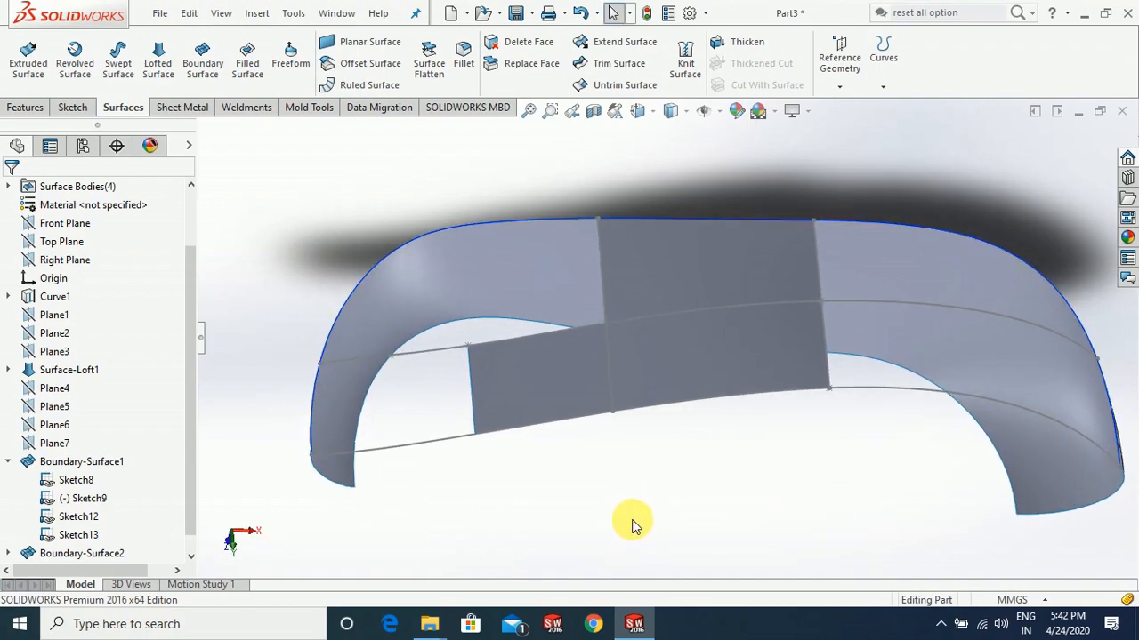
pyautogui.moveTo(551, 516); pyautogui.dragTo(572, 531, button='middle')
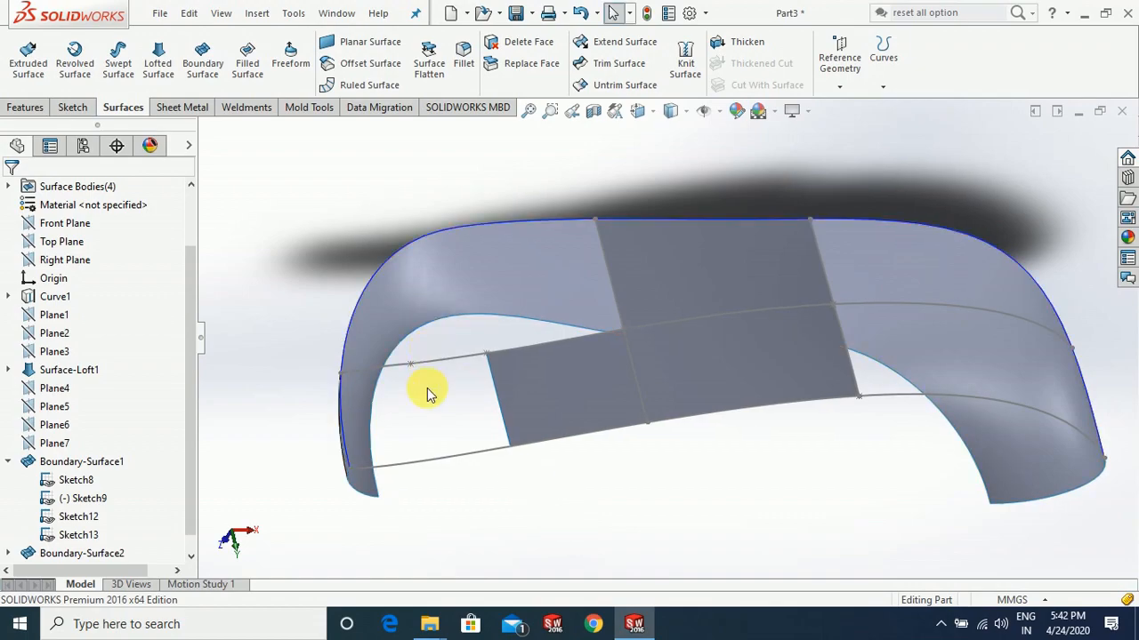
pyautogui.click(203, 58)
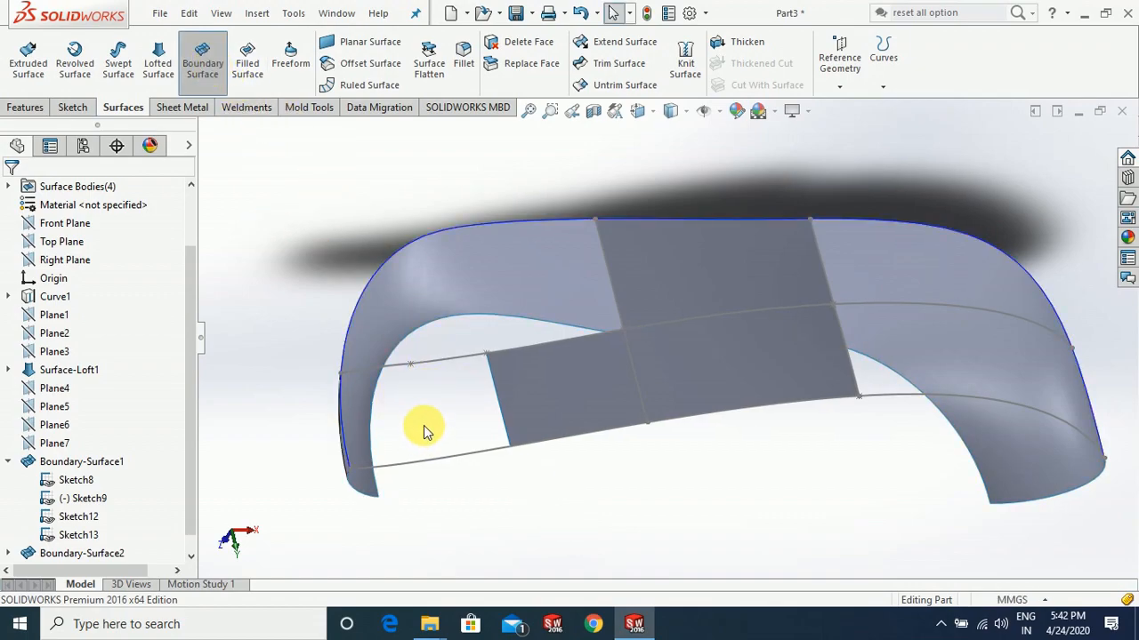
pyautogui.click(339, 349)
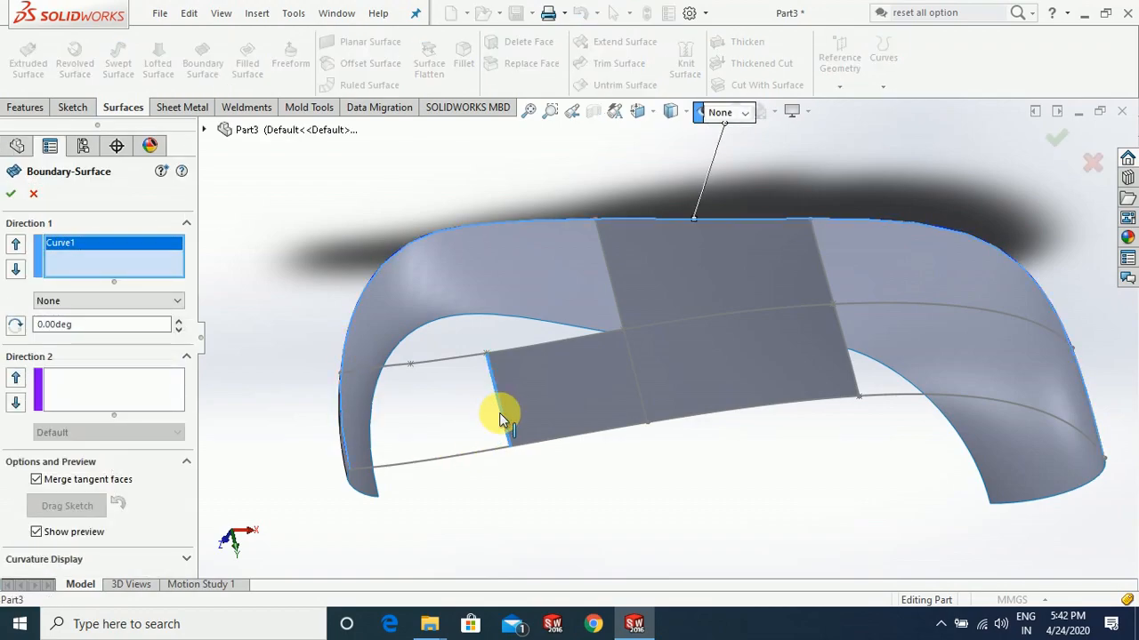
pyautogui.click(499, 412)
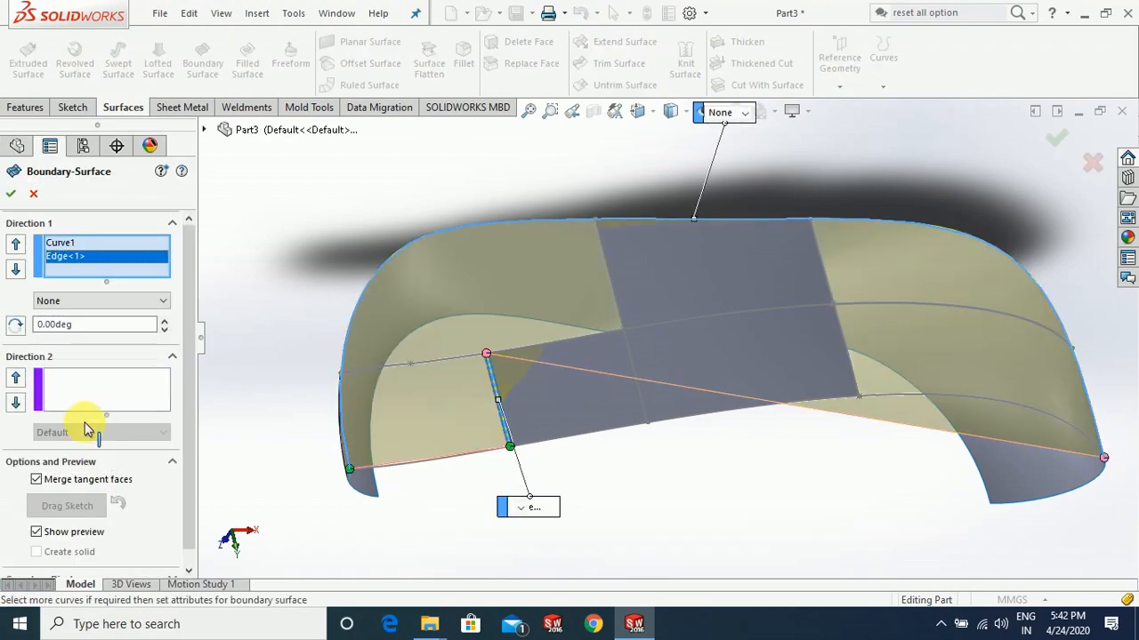
pyautogui.click(119, 407)
pyautogui.click(418, 467)
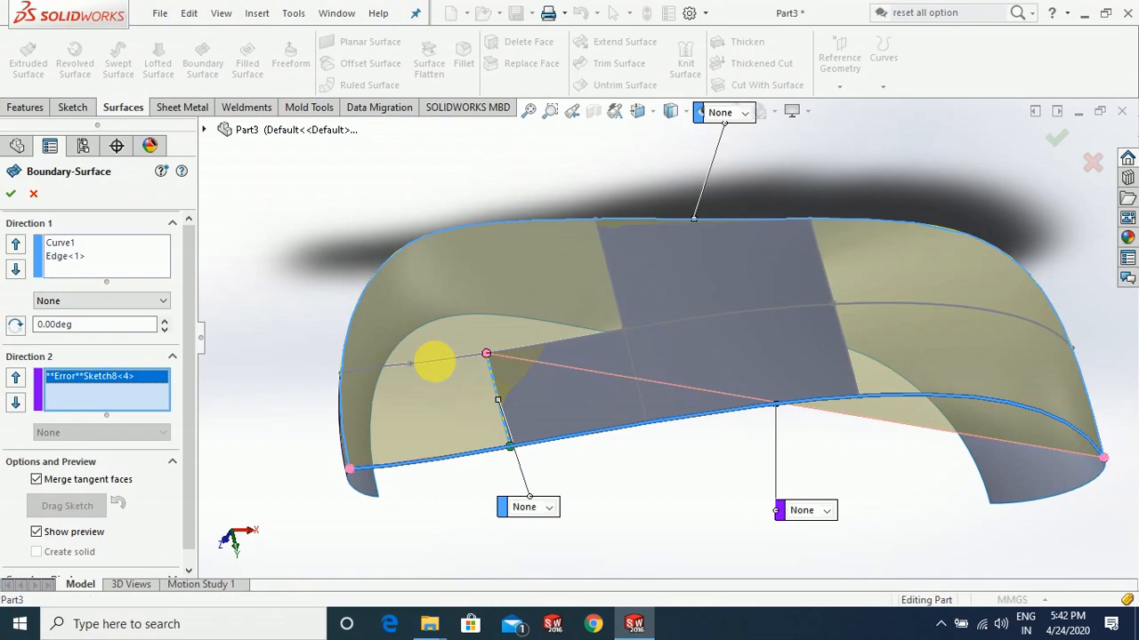
pyautogui.click(435, 366)
pyautogui.click(93, 388)
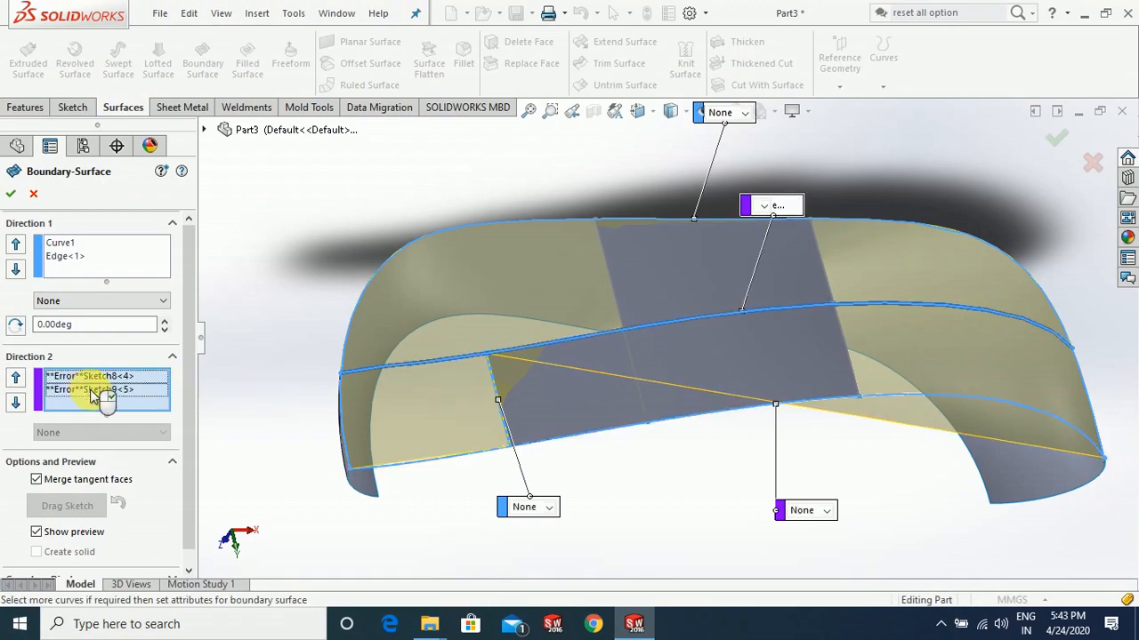
pyautogui.rightClick(153, 411)
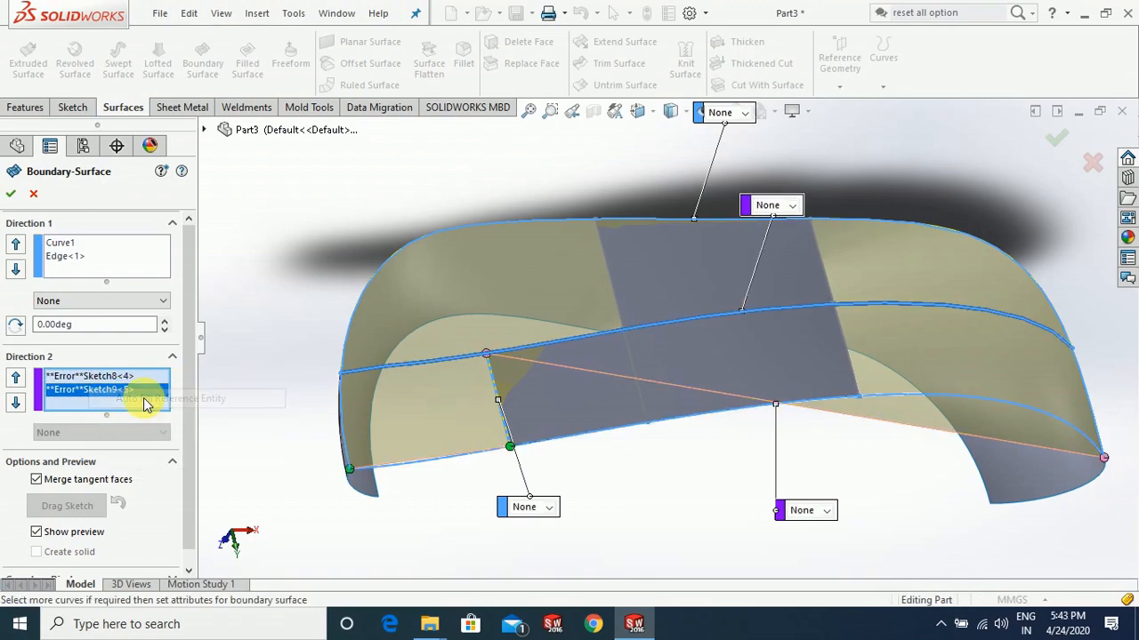
pyautogui.click(152, 386)
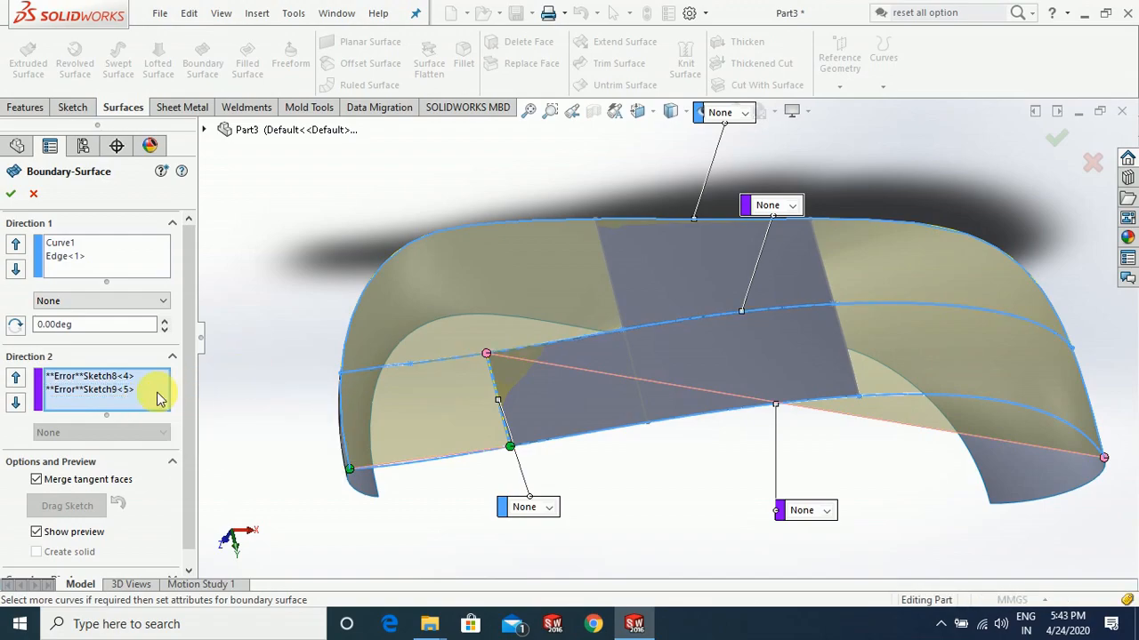
pyautogui.rightClick(150, 407)
pyautogui.click(192, 436)
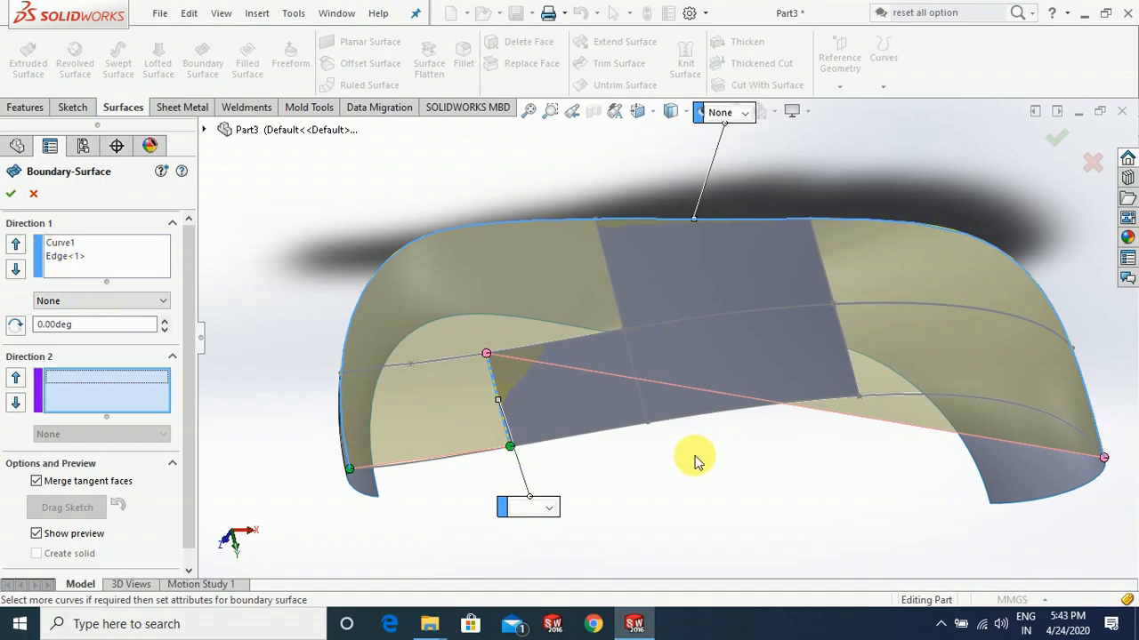
pyautogui.press('Return')
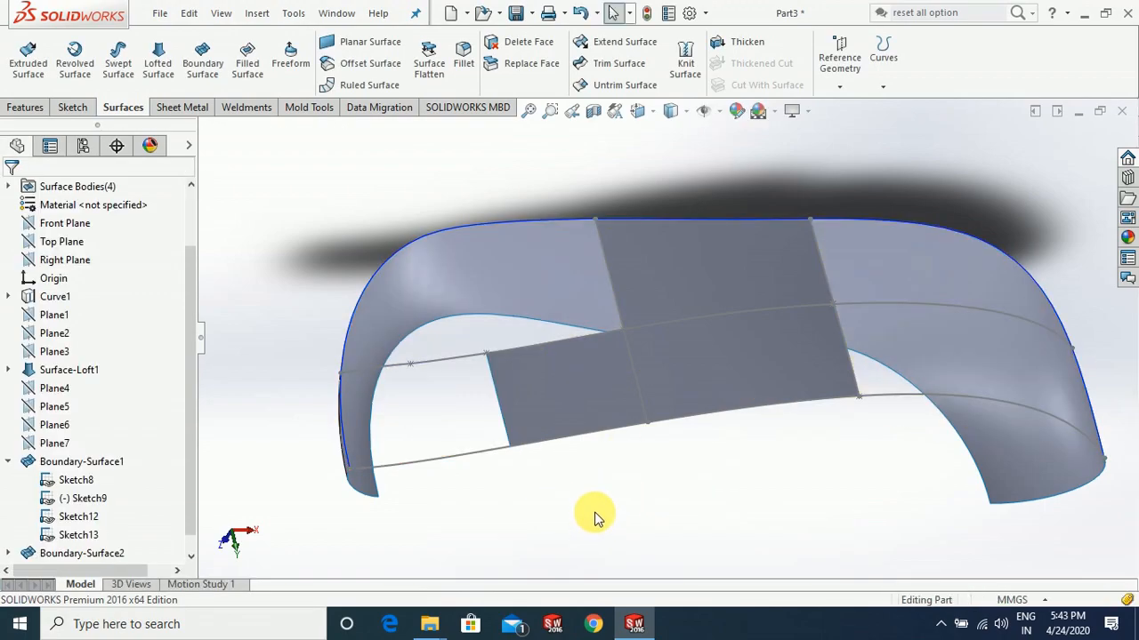
# Start a new sketch on the Top Plane
pyautogui.moveTo(584, 523)
pyautogui.mouseDown(button='middle')
pyautogui.moveTo(588, 506)
pyautogui.moveTo(583, 514)
pyautogui.mouseUp(button='middle')
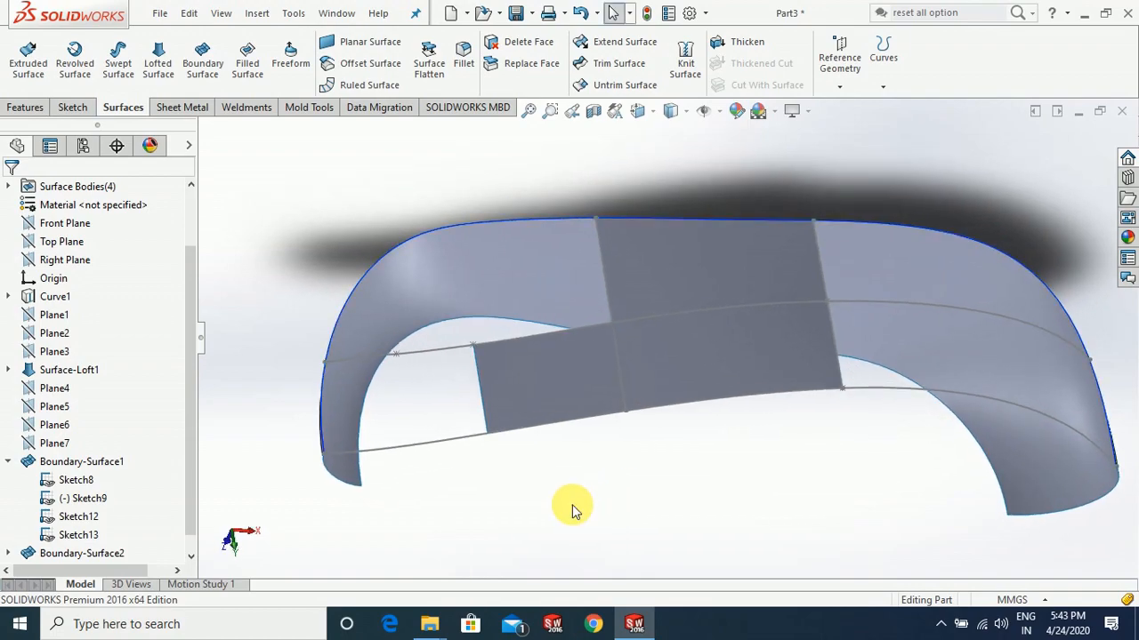
pyautogui.moveTo(574, 512); pyautogui.dragTo(632, 521, button='middle')
pyautogui.scroll(1, 109, 449)
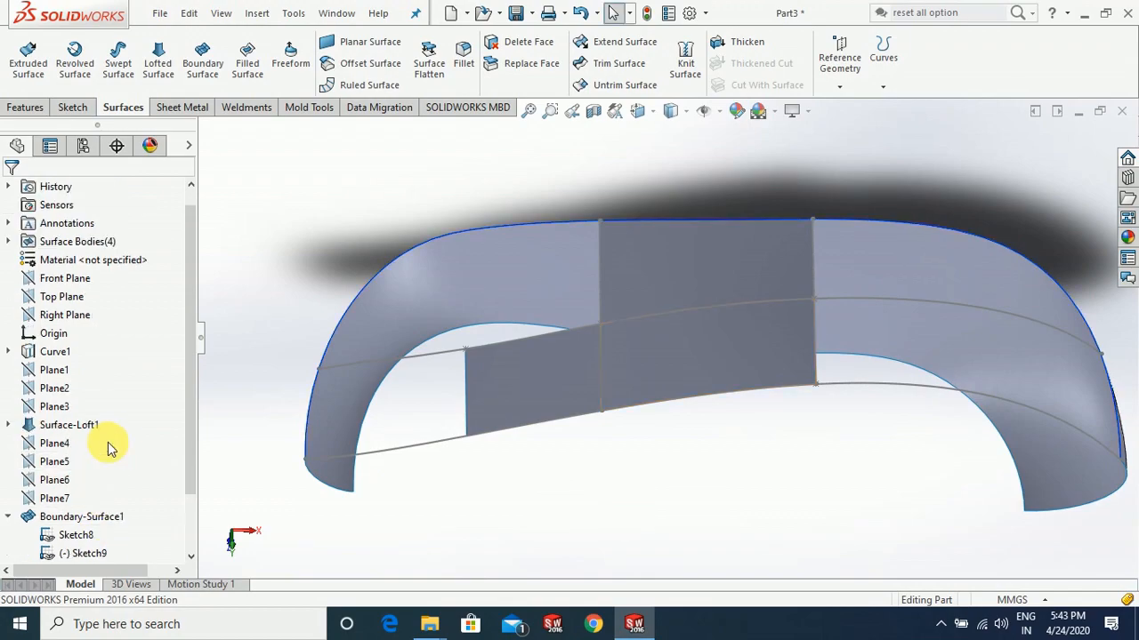
pyautogui.scroll(1, 178, 409)
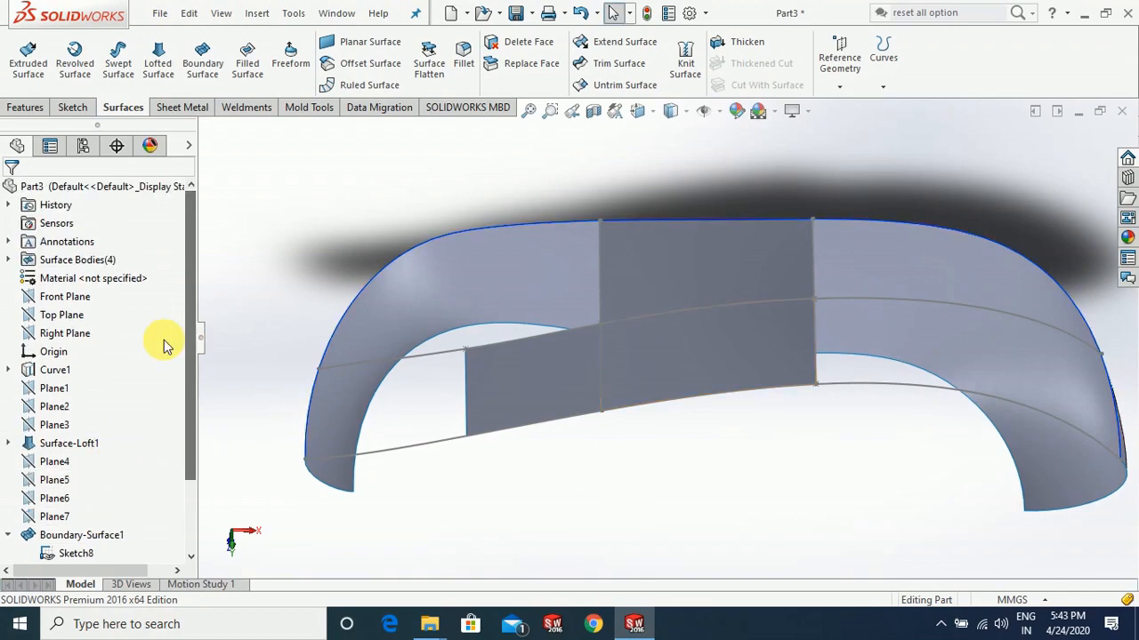
pyautogui.click(73, 318)
pyautogui.moveTo(382, 457)
pyautogui.mouseDown(button='middle')
pyautogui.moveTo(424, 528)
pyautogui.moveTo(369, 475)
pyautogui.mouseUp(button='middle')
pyautogui.click(44, 322)
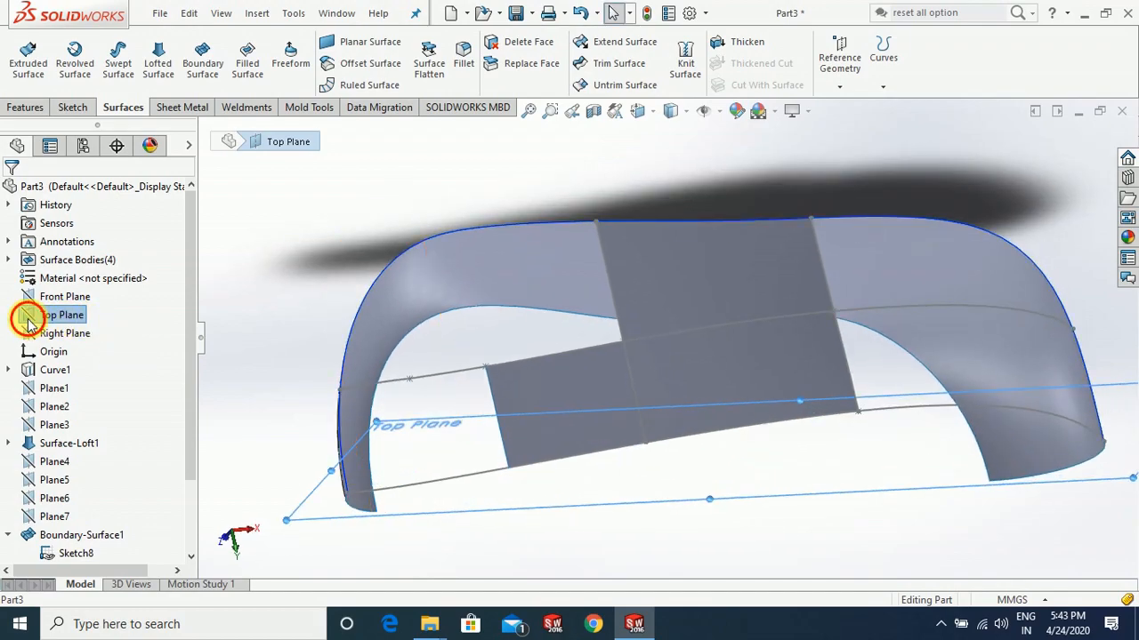
pyautogui.click(56, 297)
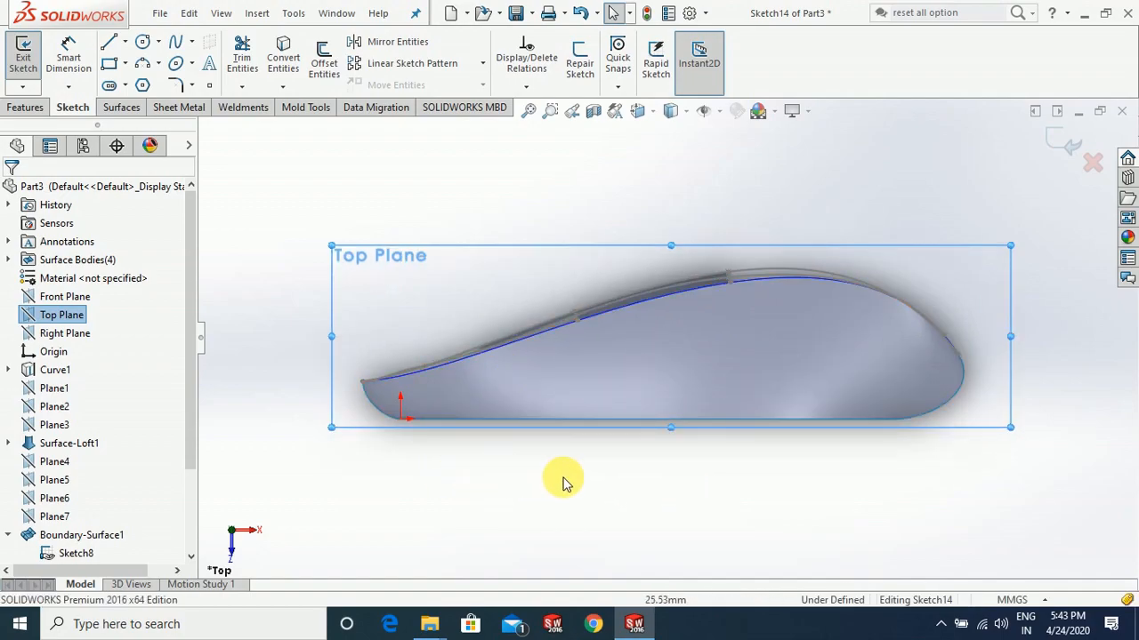
# Convert the Sketch8 guide spline into the Top Plane sketch and shorten it by pulling its far end back towards the Sketch11 profile
pyautogui.moveTo(533, 350); pyautogui.dragTo(485, 411, button='middle')
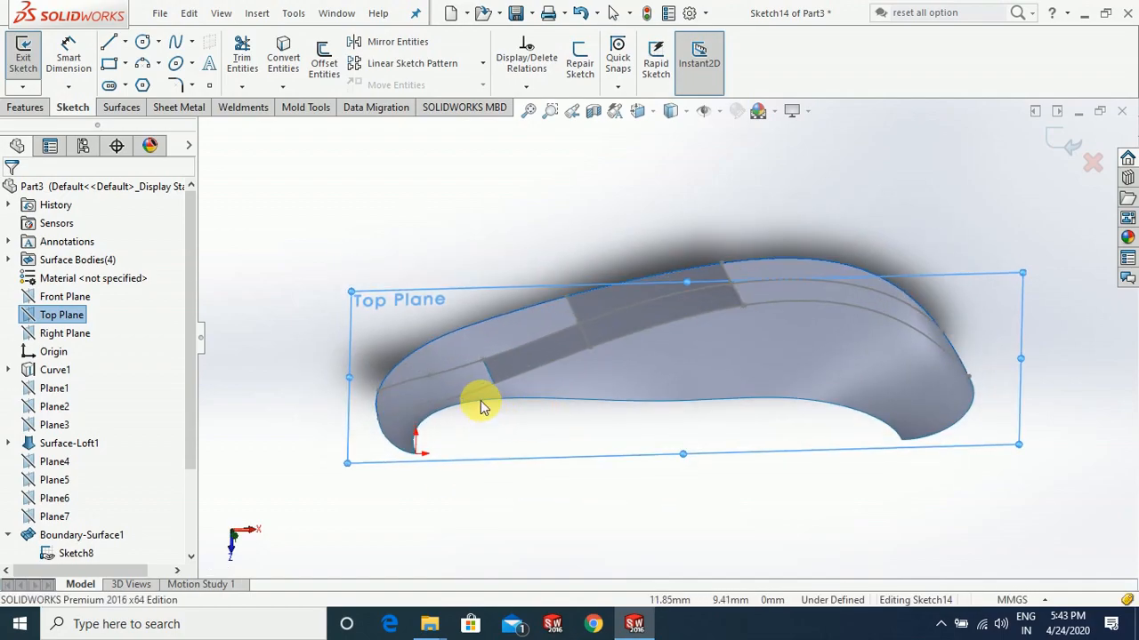
pyautogui.click(479, 389)
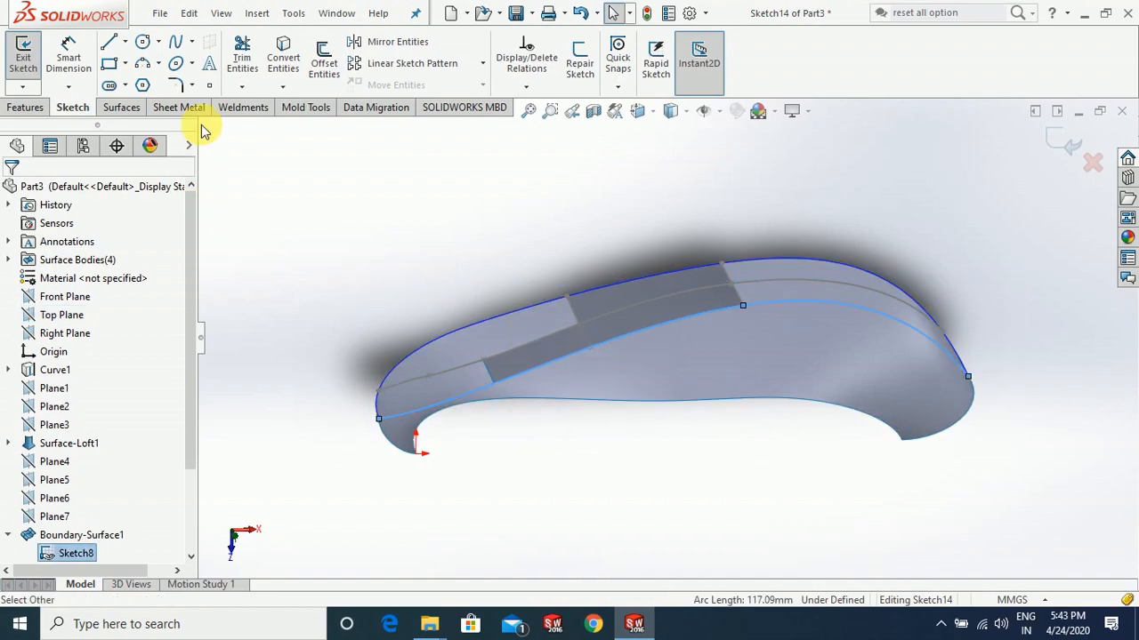
pyautogui.click(286, 69)
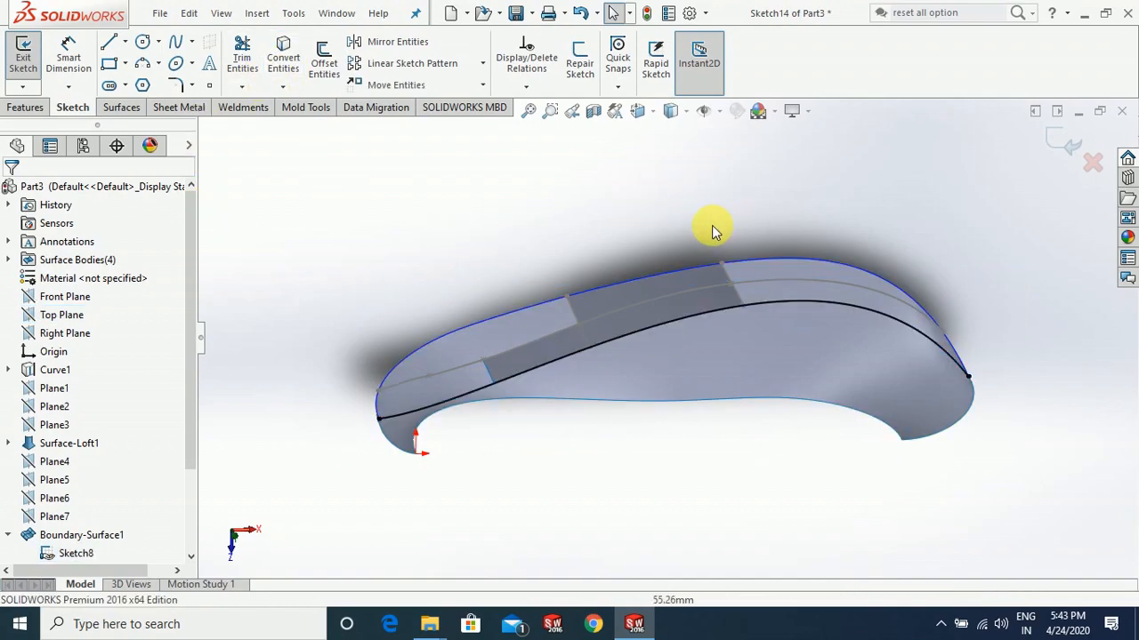
pyautogui.moveTo(878, 336); pyautogui.dragTo(823, 324)
pyautogui.moveTo(649, 337)
pyautogui.mouseDown()
pyautogui.moveTo(526, 370)
pyautogui.moveTo(533, 380)
pyautogui.mouseUp()
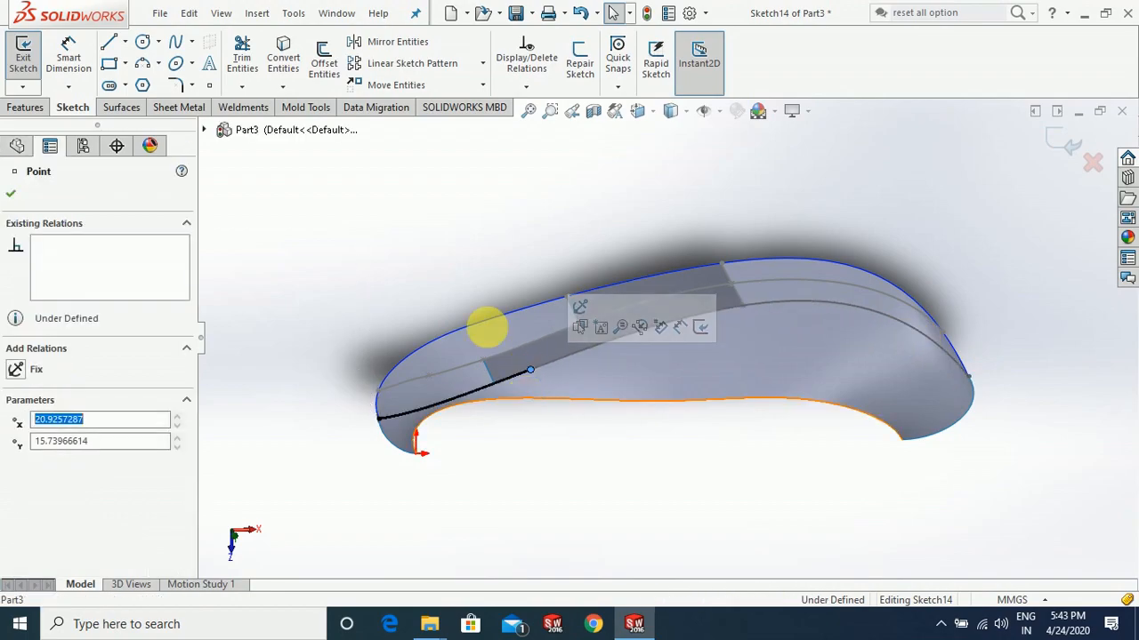
pyautogui.scroll(-3, 526, 353)
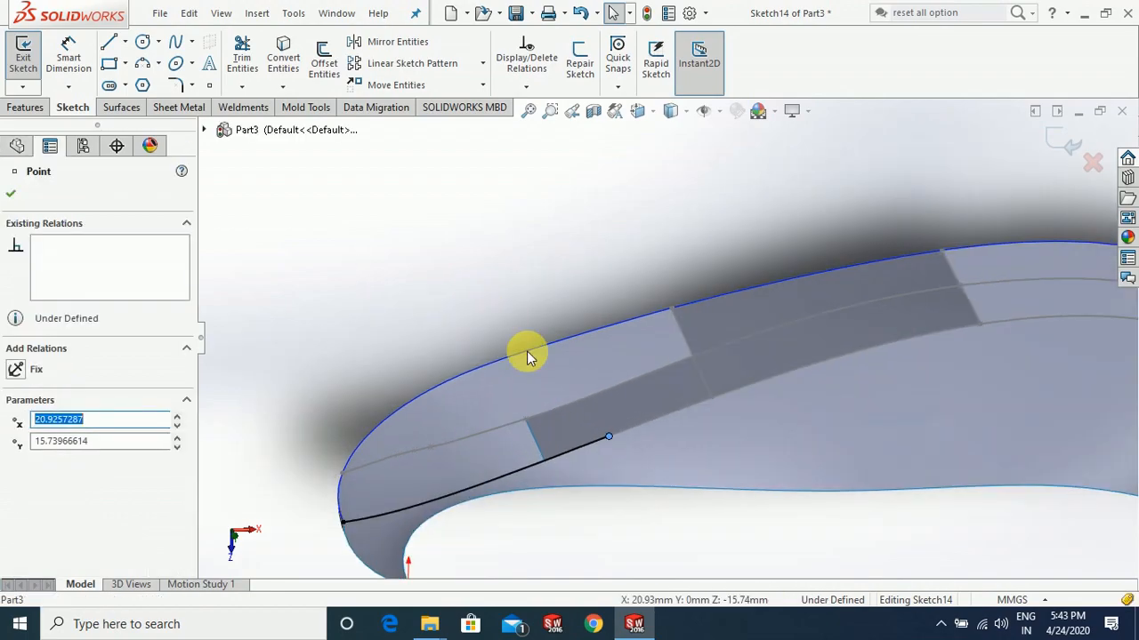
pyautogui.keyDown('ctrl'); pyautogui.click(541, 453); pyautogui.keyUp('ctrl')
pyautogui.click(398, 275)
pyautogui.click(556, 453)
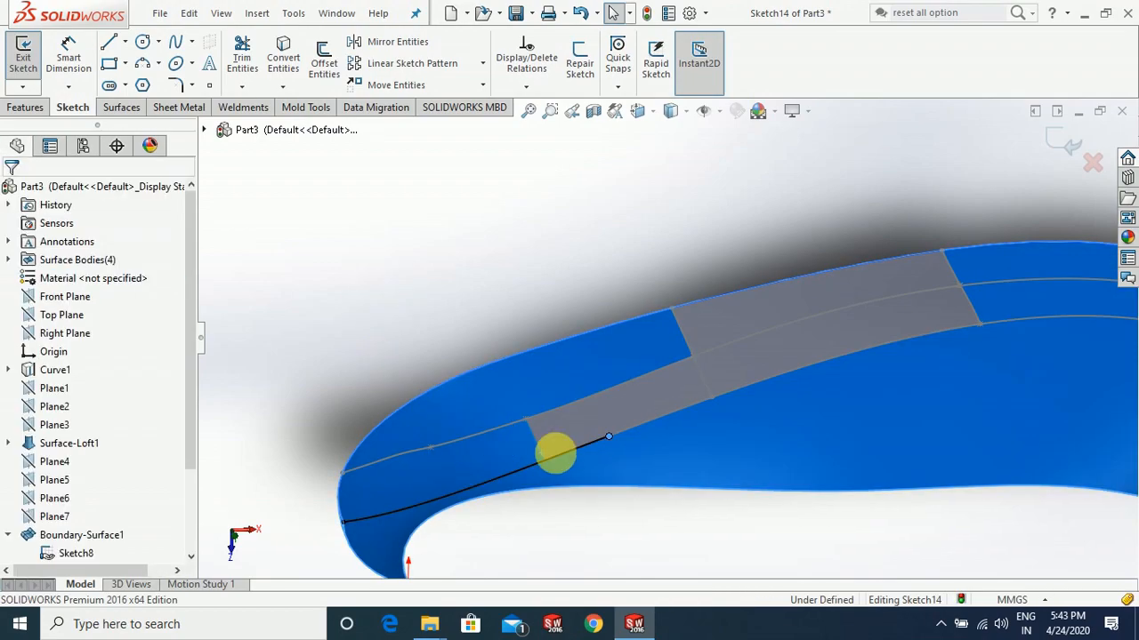
pyautogui.click(391, 332)
pyautogui.click(609, 438)
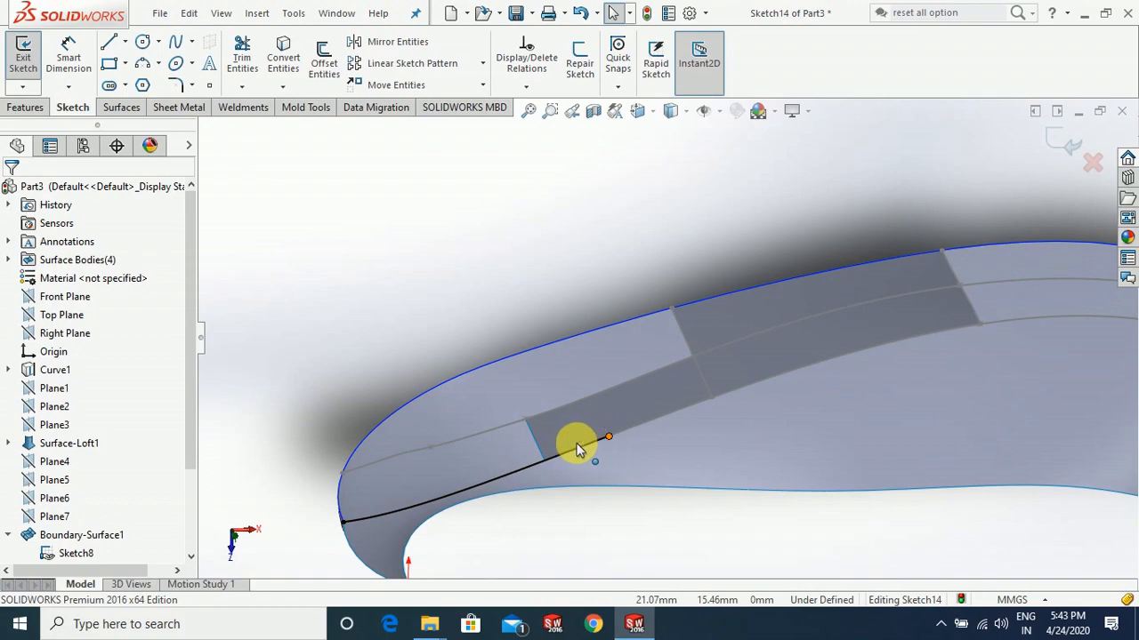
pyautogui.keyDown('ctrl'); pyautogui.click(541, 455); pyautogui.keyUp('ctrl')
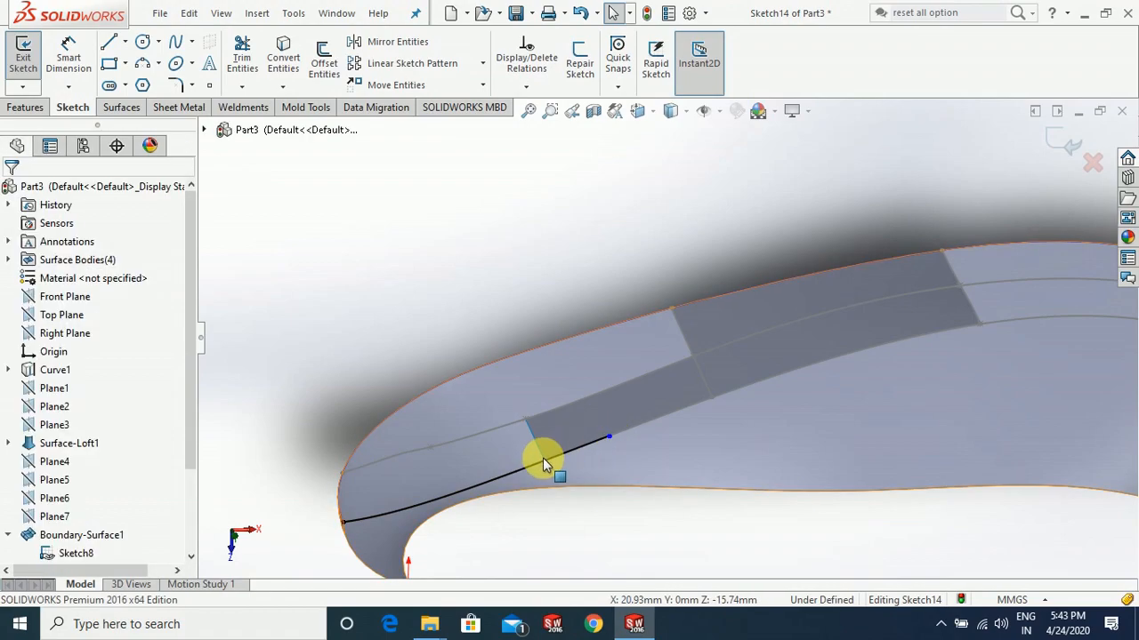
pyautogui.click(294, 279)
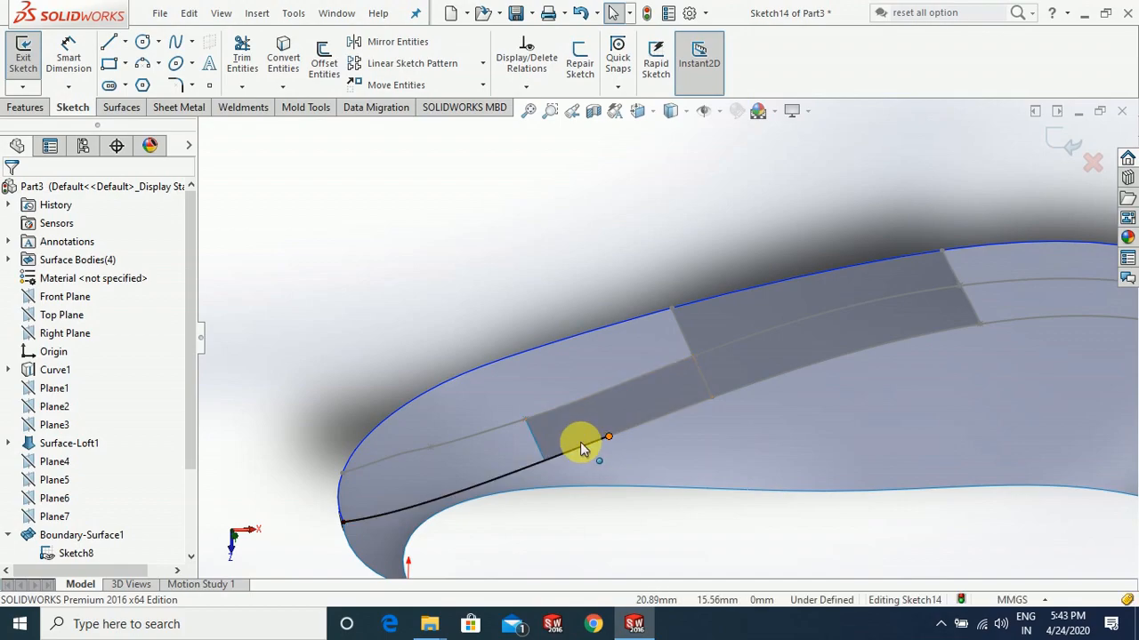
pyautogui.click(541, 453)
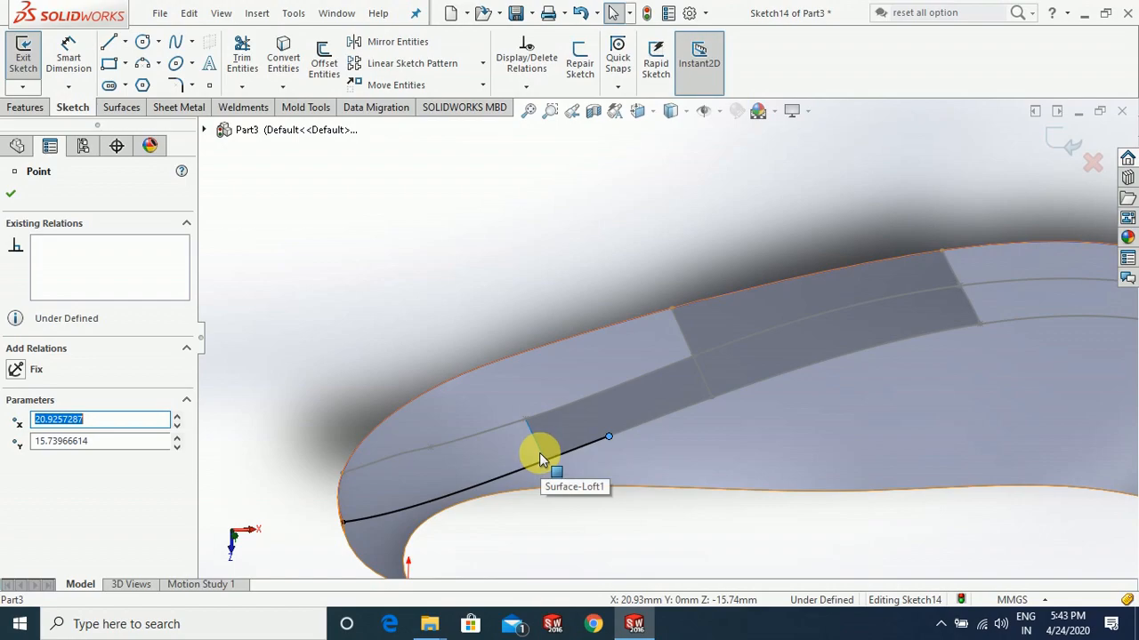
pyautogui.scroll(-3, 539, 454)
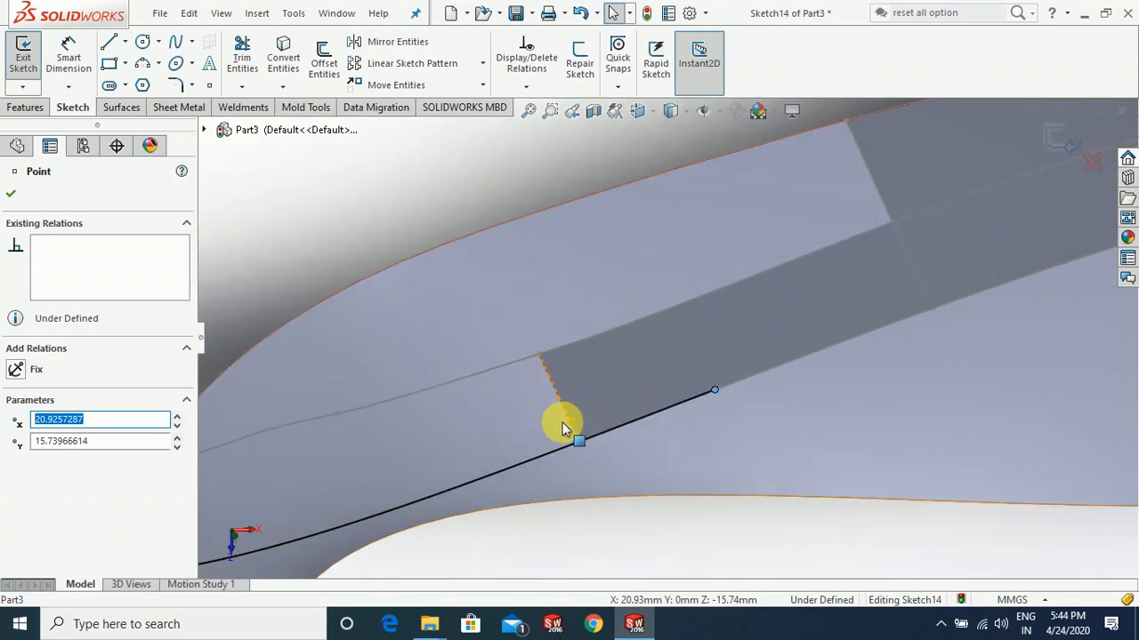
pyautogui.keyDown('ctrl'); pyautogui.click(571, 427); pyautogui.keyUp('ctrl')
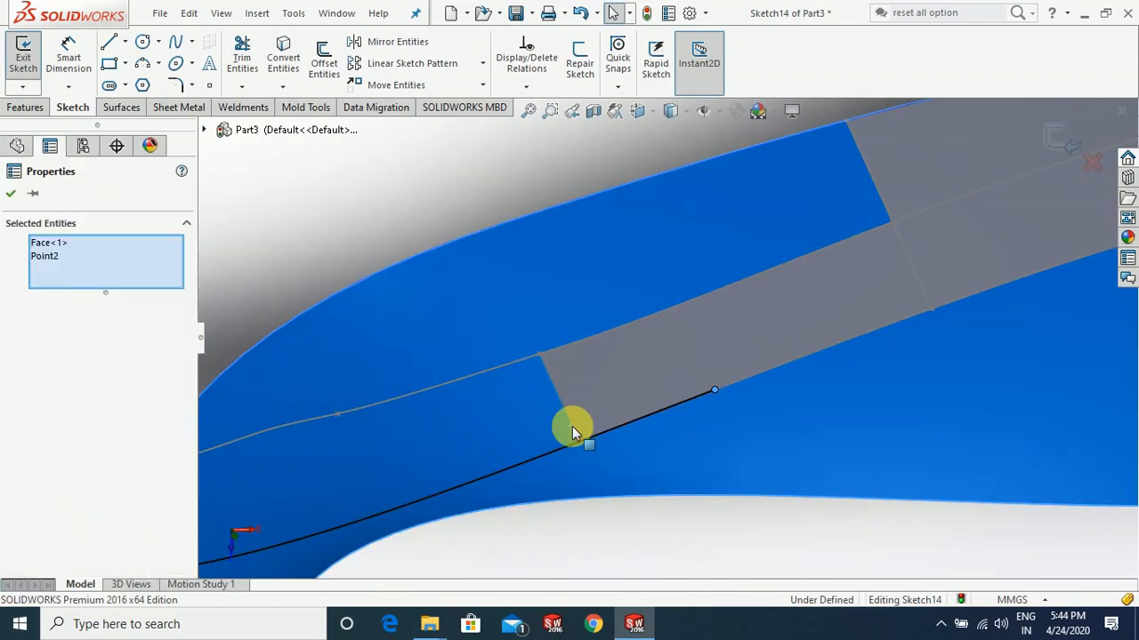
pyautogui.press('Escape')
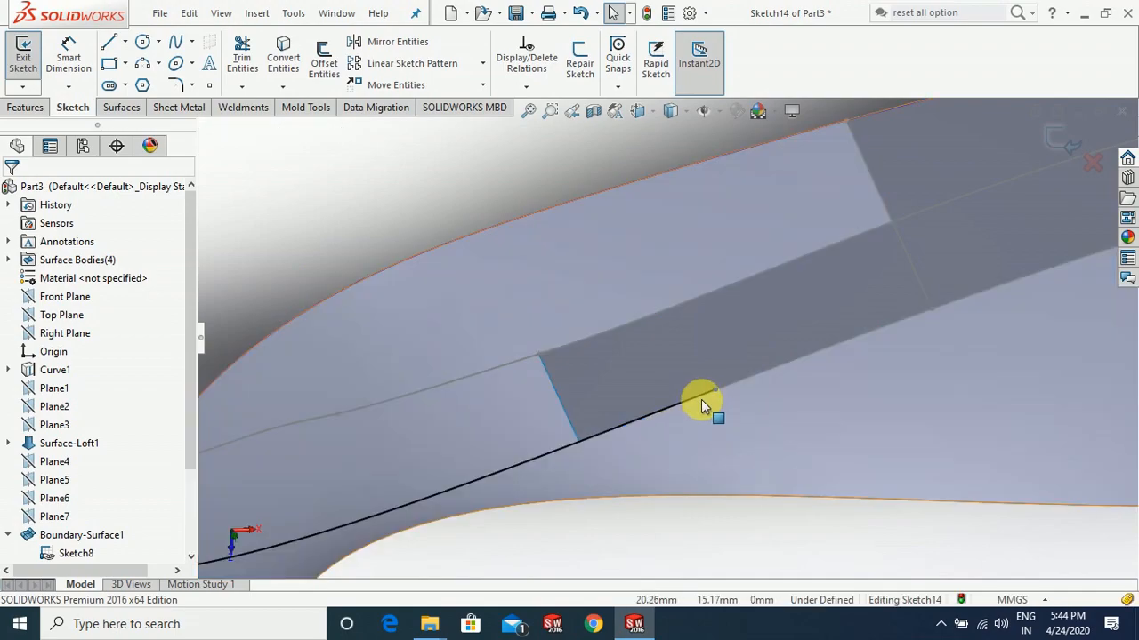
# Shorten the converted spline further to end just before the nearest patch's open edge, and show Sketch11
pyautogui.moveTo(714, 390)
pyautogui.mouseDown()
pyautogui.moveTo(558, 456)
pyautogui.moveTo(578, 446)
pyautogui.moveTo(569, 449)
pyautogui.mouseUp()
pyautogui.scroll(4, 560, 476)
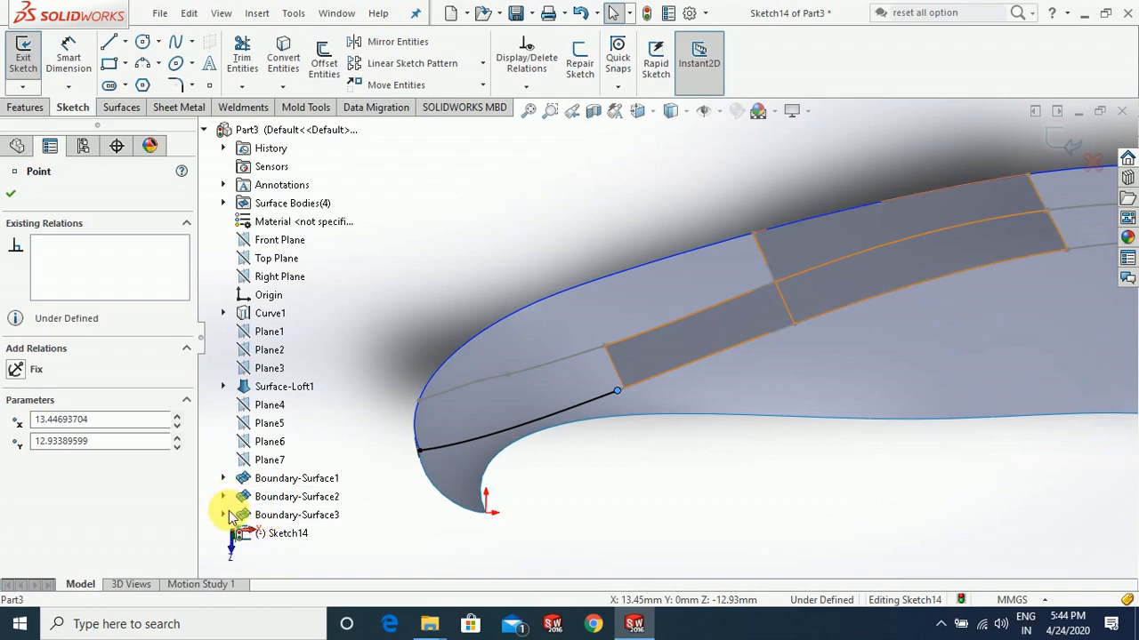
pyautogui.click(223, 515)
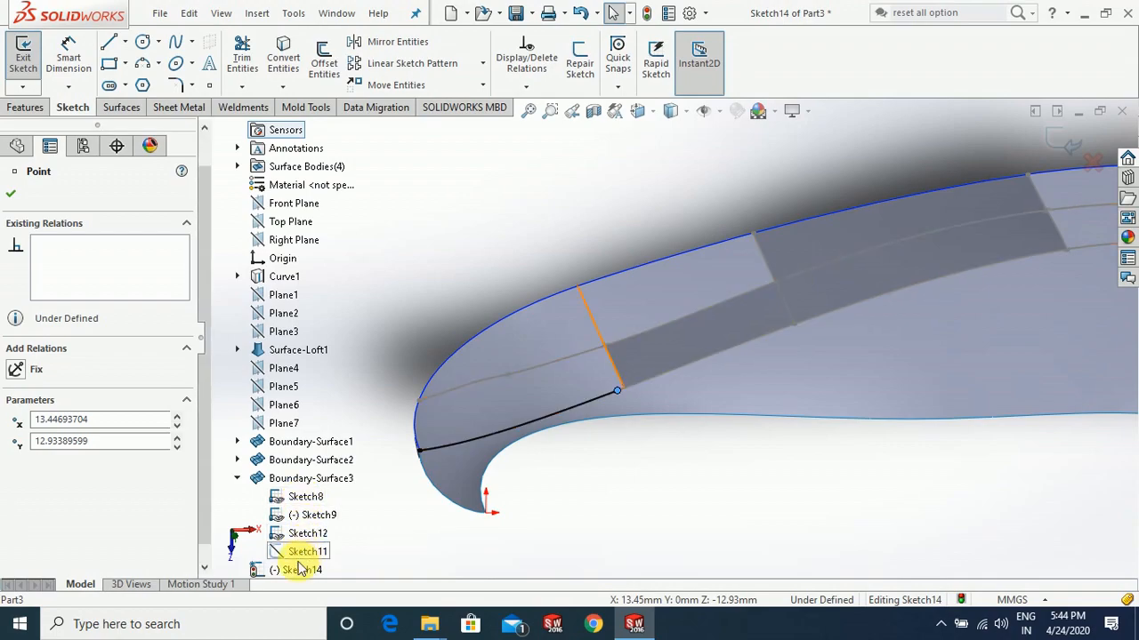
pyautogui.click(298, 552)
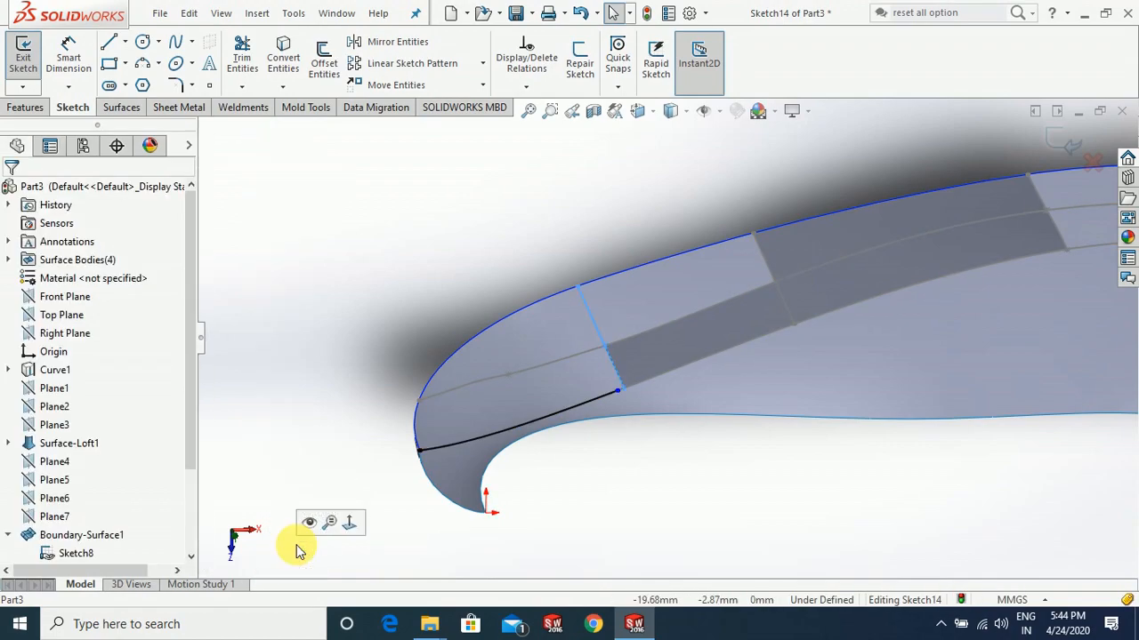
pyautogui.click(308, 527)
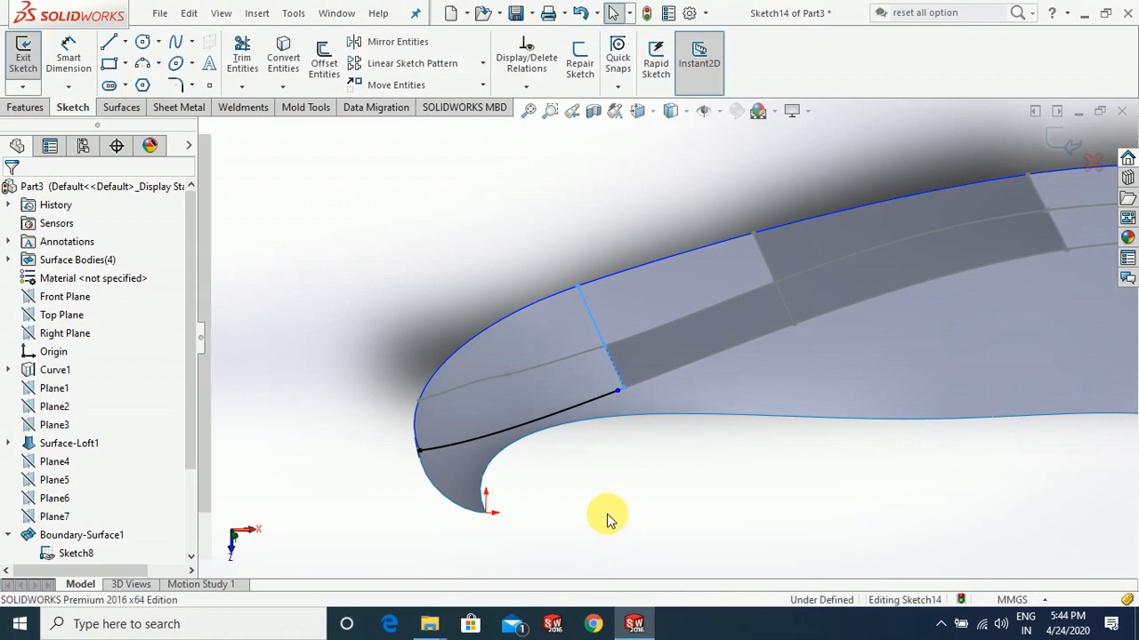
# Add a Pierce relation between the shortened spline's end point and the Sketch11 spline, and exit the sketch
pyautogui.scroll(-4, 617, 440)
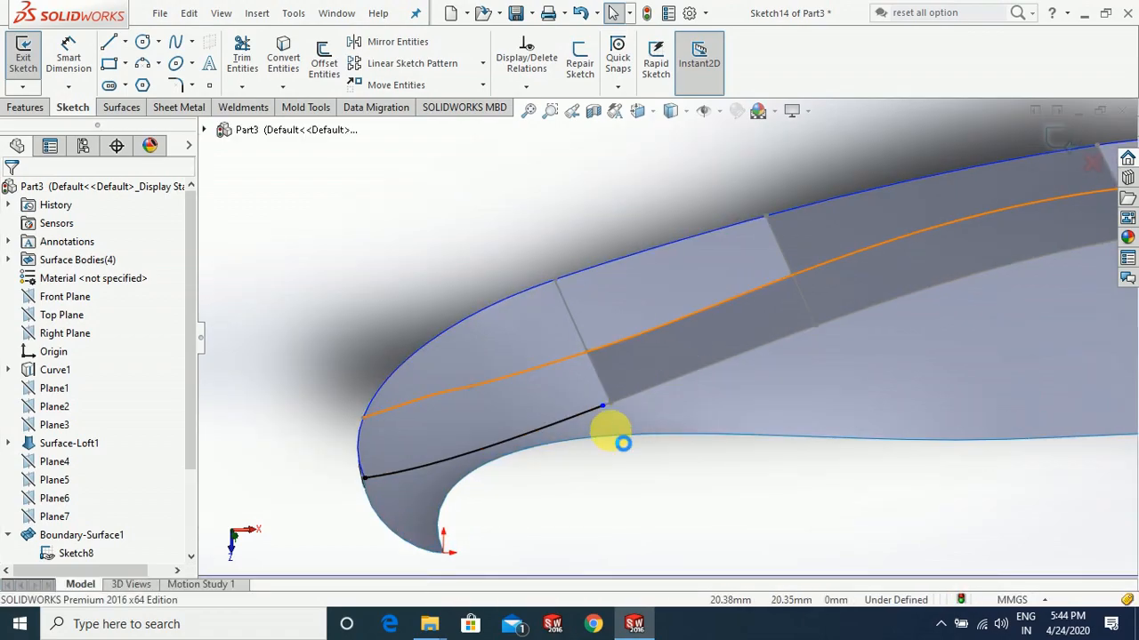
pyautogui.keyDown('ctrl'); pyautogui.click(568, 284); pyautogui.keyUp('ctrl')
pyautogui.click(42, 504)
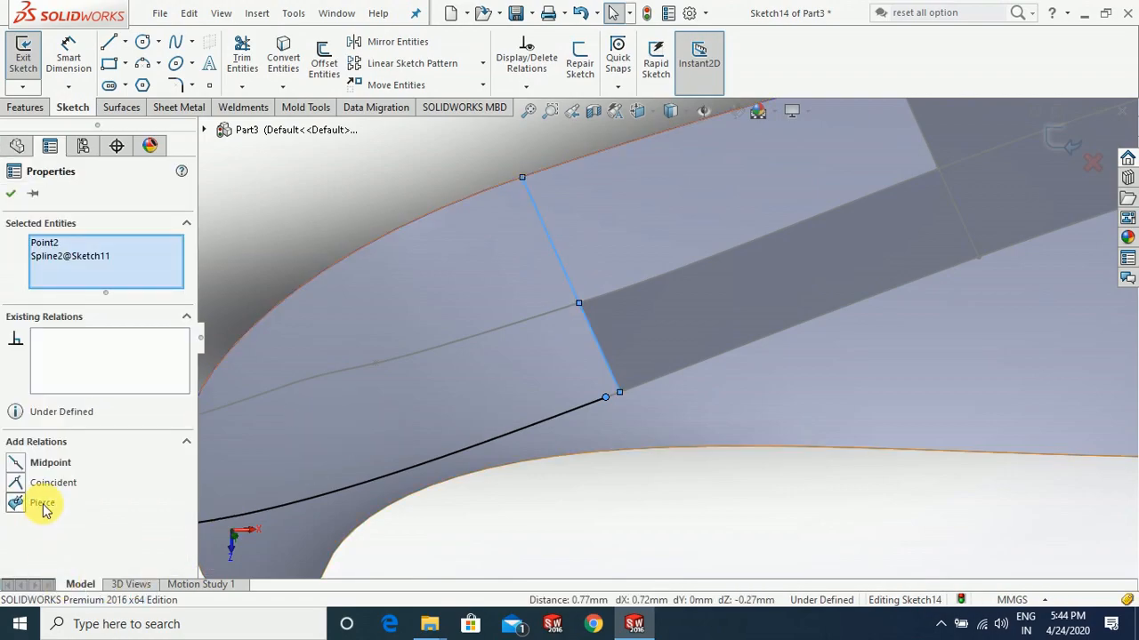
pyautogui.click(13, 197)
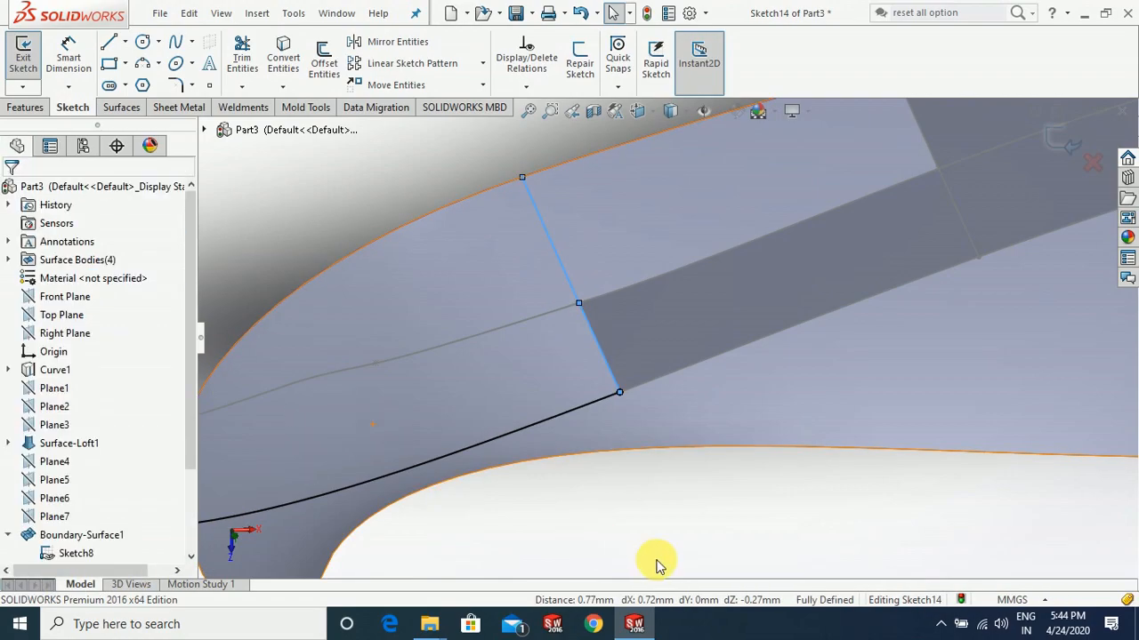
pyautogui.scroll(3, 650, 564)
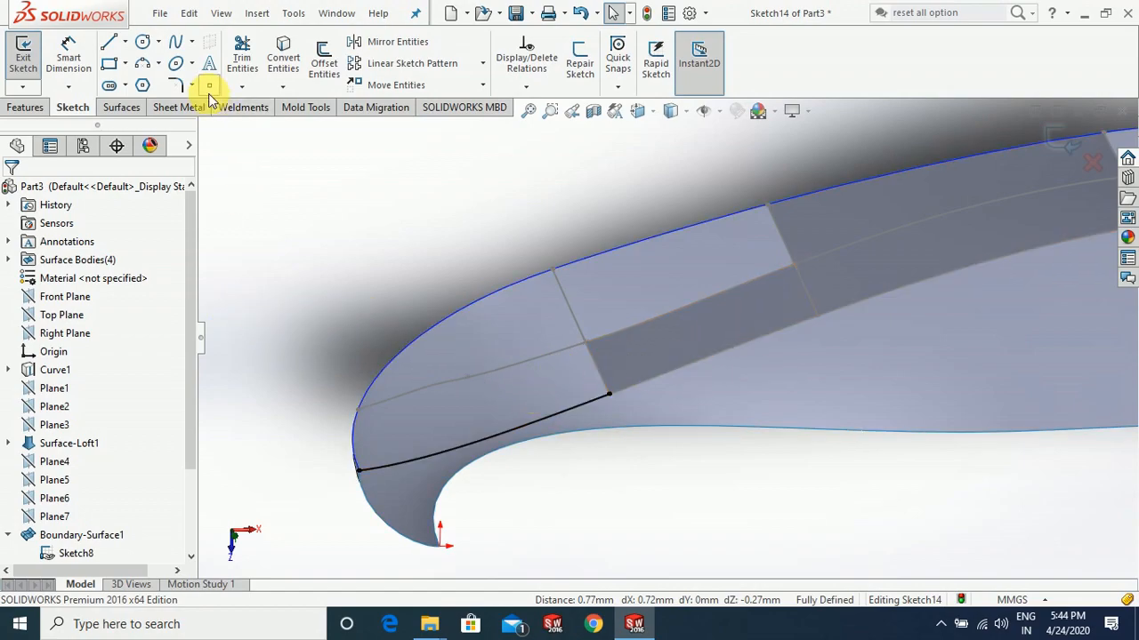
pyautogui.click(129, 107)
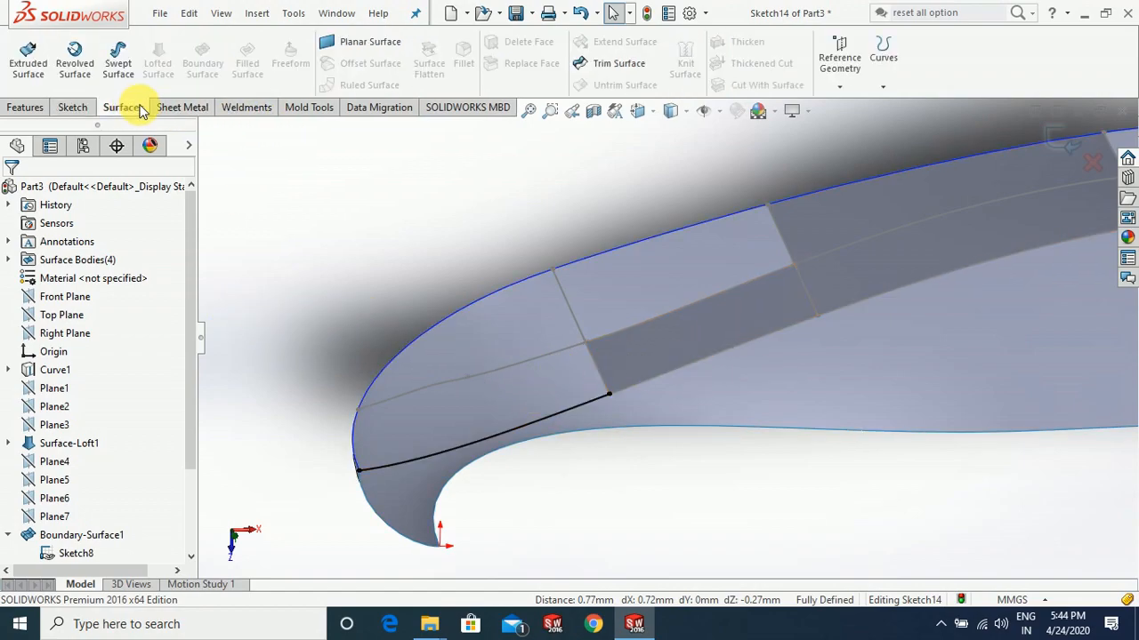
pyautogui.click(1049, 142)
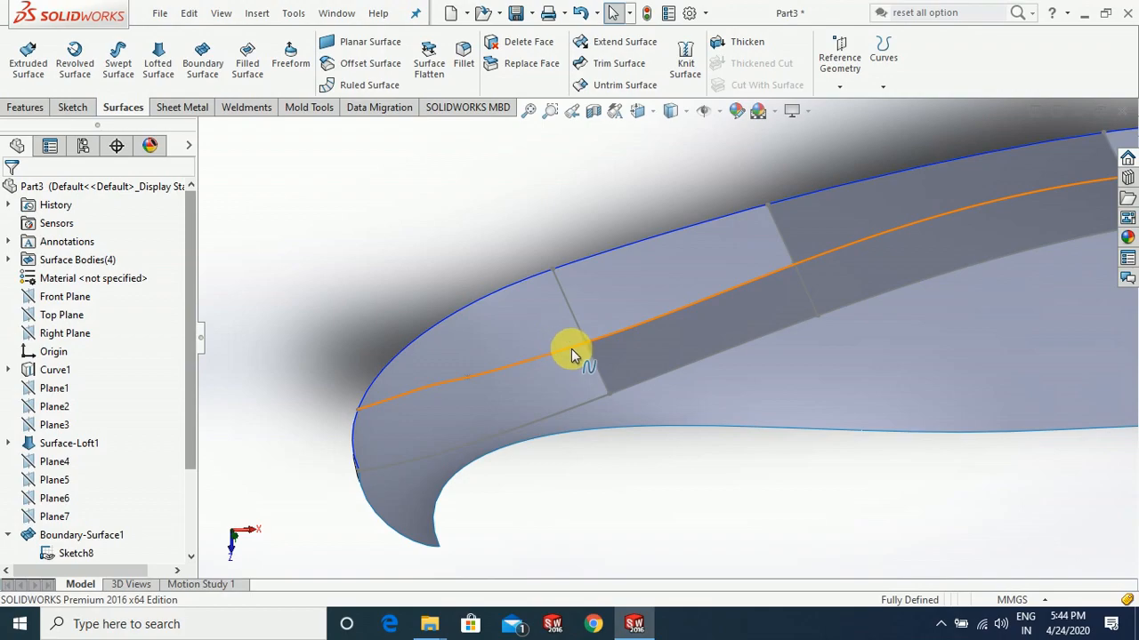
# Start a new sketch on Plane4
pyautogui.scroll(2, 794, 351)
pyautogui.scroll(-1, 898, 303)
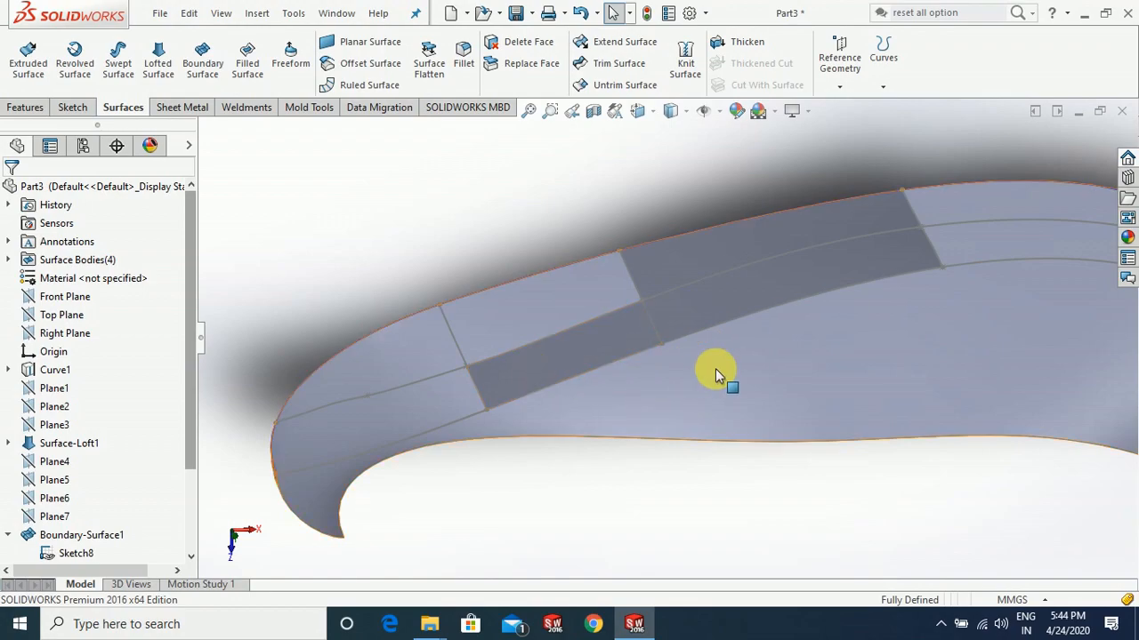
pyautogui.scroll(2, 697, 362)
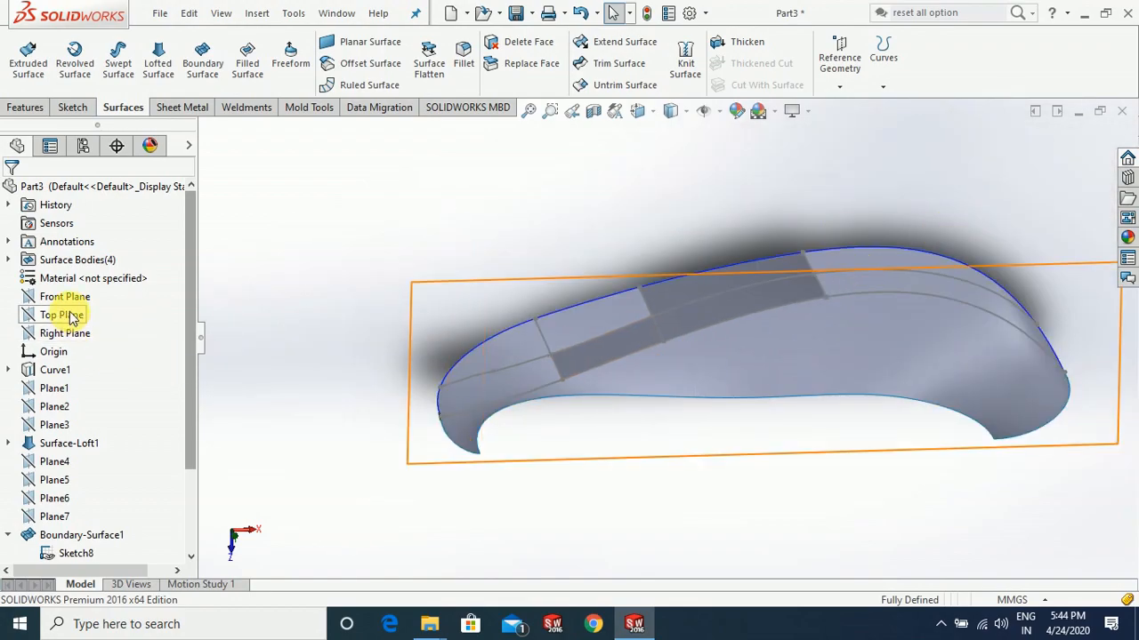
pyautogui.moveTo(279, 419); pyautogui.dragTo(299, 445, button='middle')
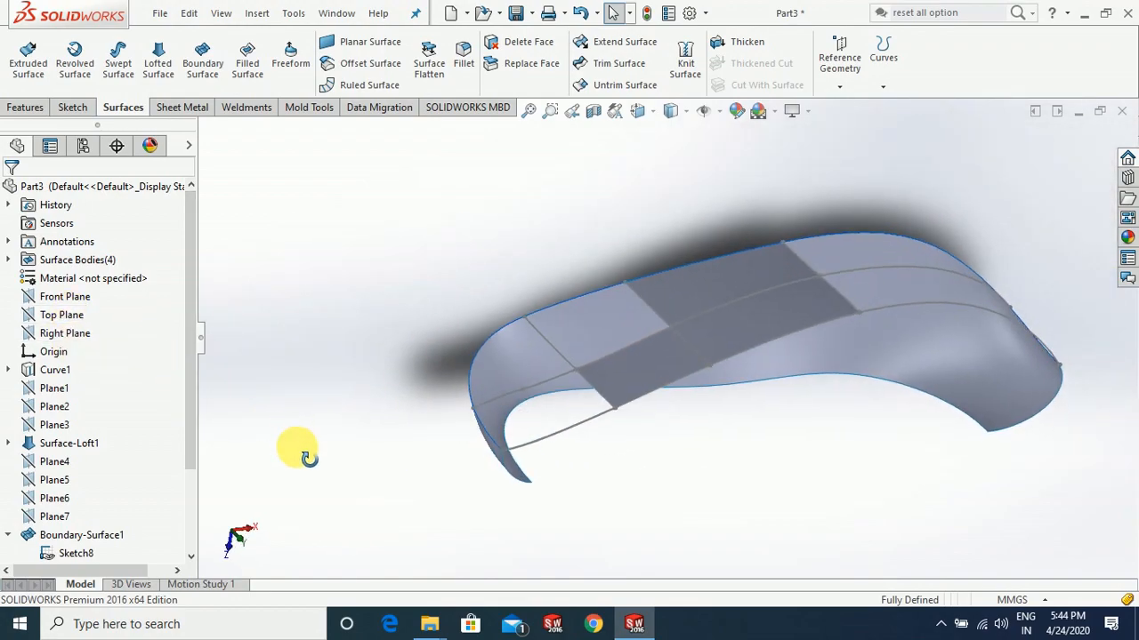
pyautogui.click(59, 463)
pyautogui.moveTo(294, 412)
pyautogui.mouseDown(button='middle')
pyautogui.moveTo(307, 425)
pyautogui.moveTo(292, 418)
pyautogui.mouseUp(button='middle')
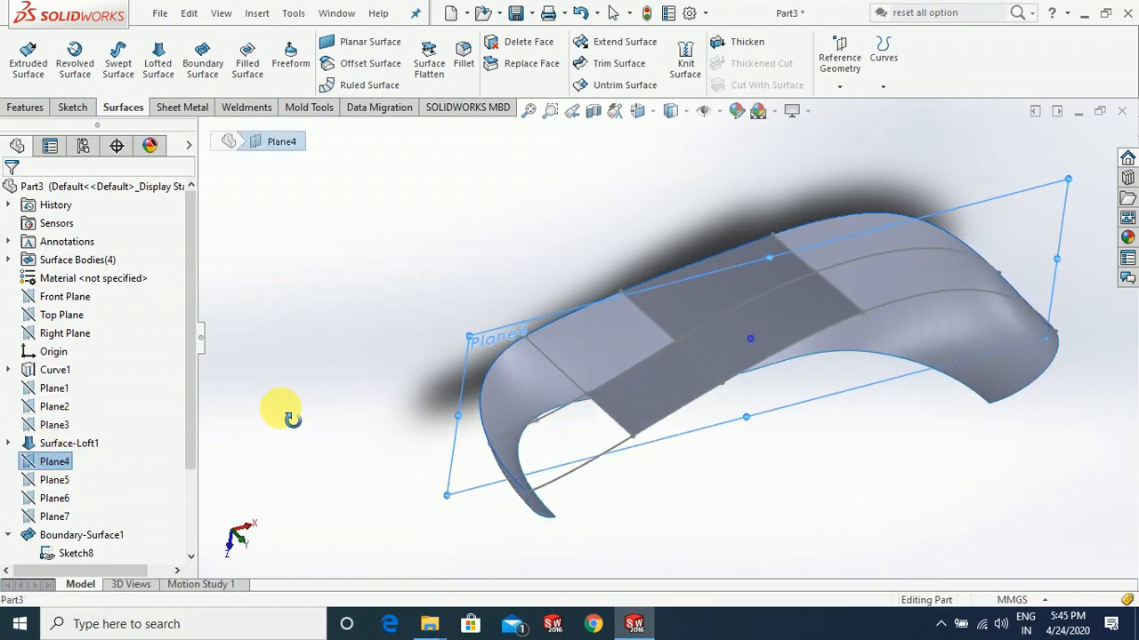
pyautogui.click(34, 462)
pyautogui.click(41, 440)
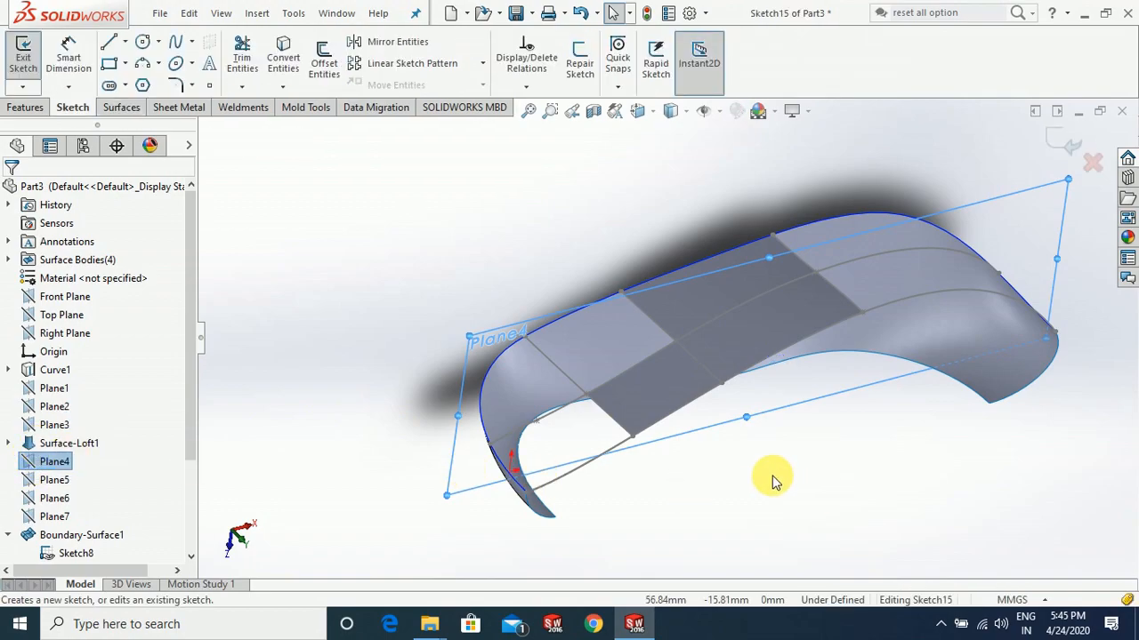
# Convert the Sketch9 guide spline into the Plane4 sketch and shorten it to end just before the Sketch11 profile
pyautogui.moveTo(499, 416); pyautogui.dragTo(507, 453, button='middle')
pyautogui.click(498, 366)
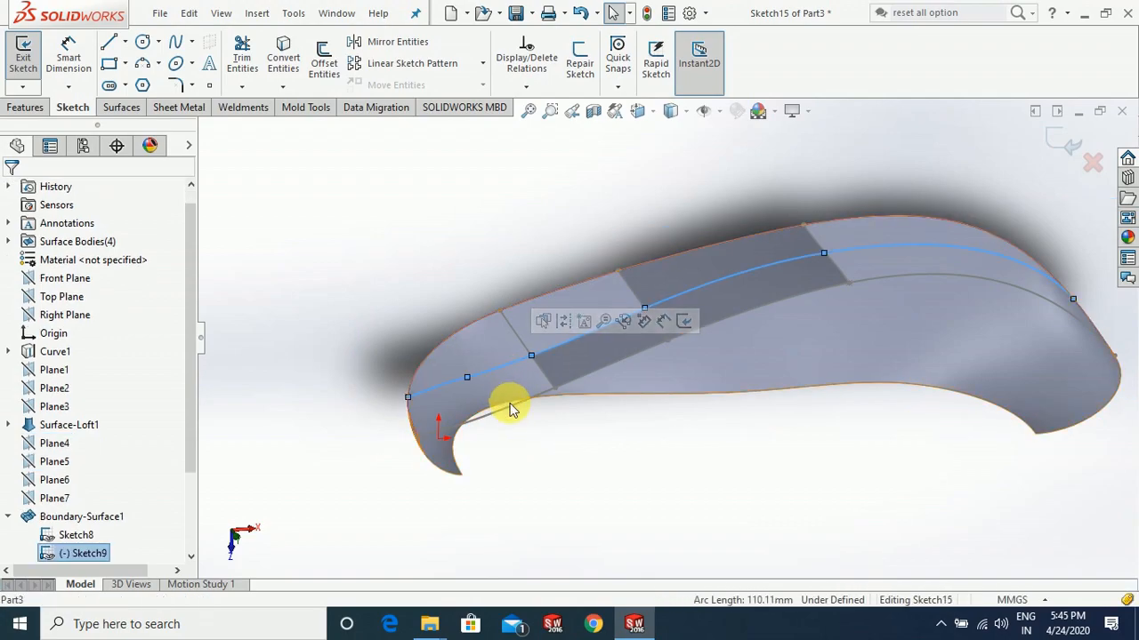
pyautogui.click(292, 70)
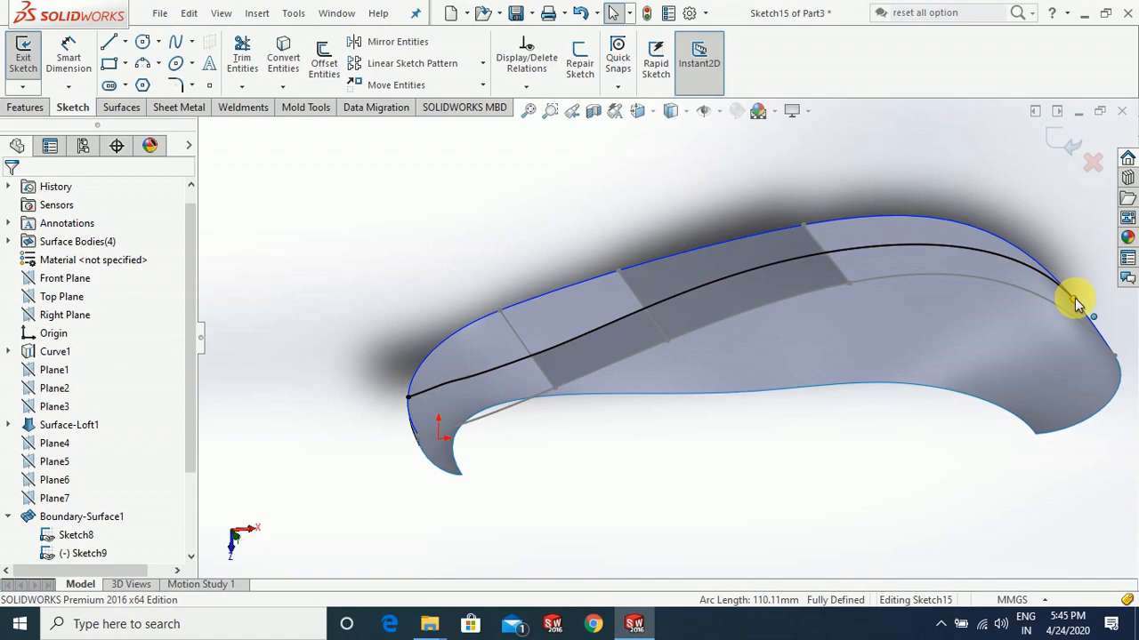
pyautogui.moveTo(1072, 297); pyautogui.dragTo(830, 254)
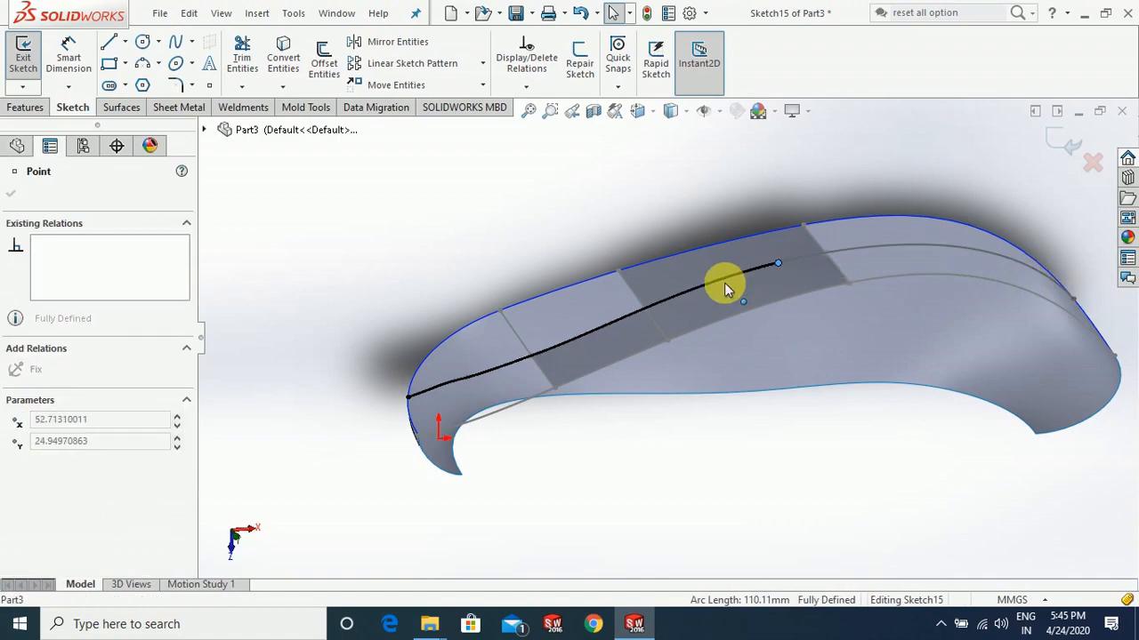
pyautogui.click(610, 452)
pyautogui.scroll(-2, 545, 368)
# Add a Pierce relation between the shortened Sketch9 copy's end point and the Sketch11 spline
pyautogui.click(510, 366)
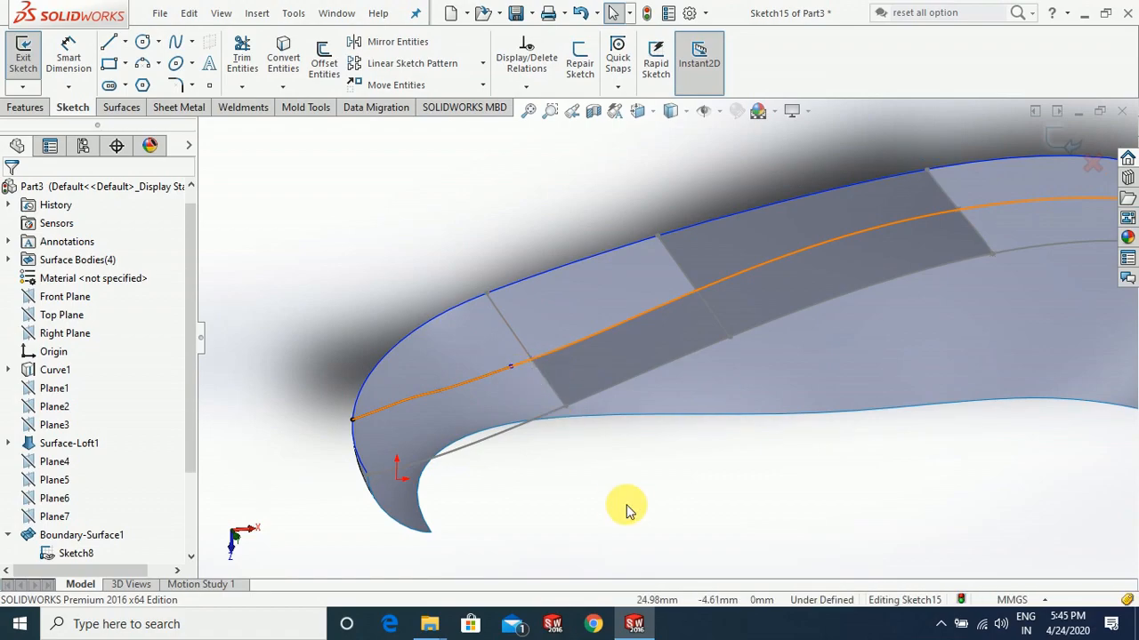
pyautogui.moveTo(510, 366); pyautogui.dragTo(524, 349)
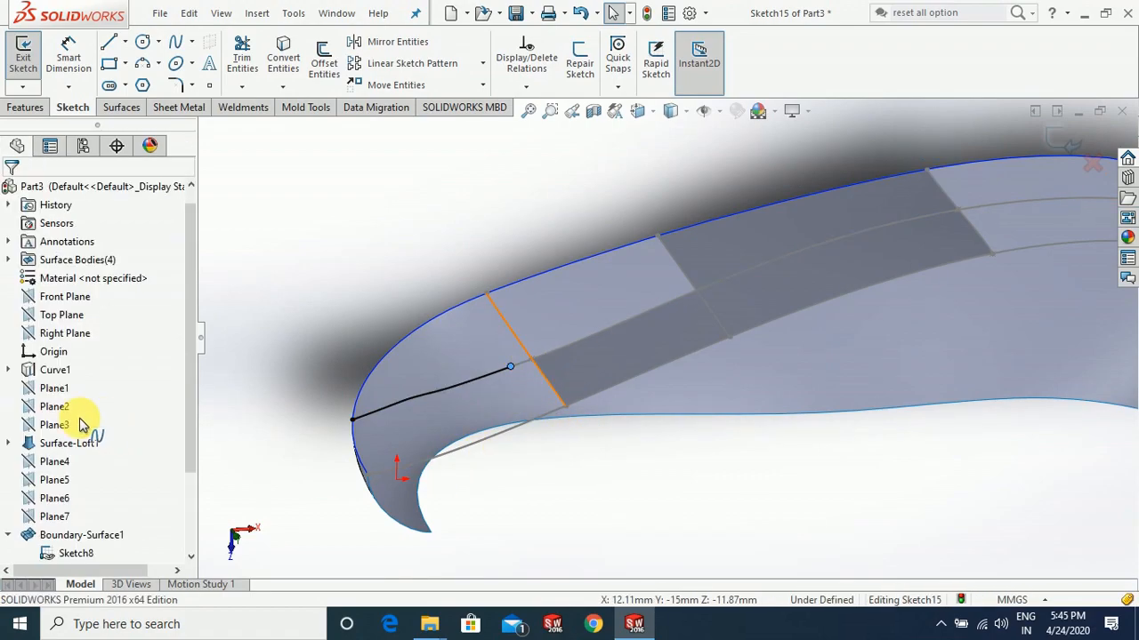
pyautogui.click(44, 506)
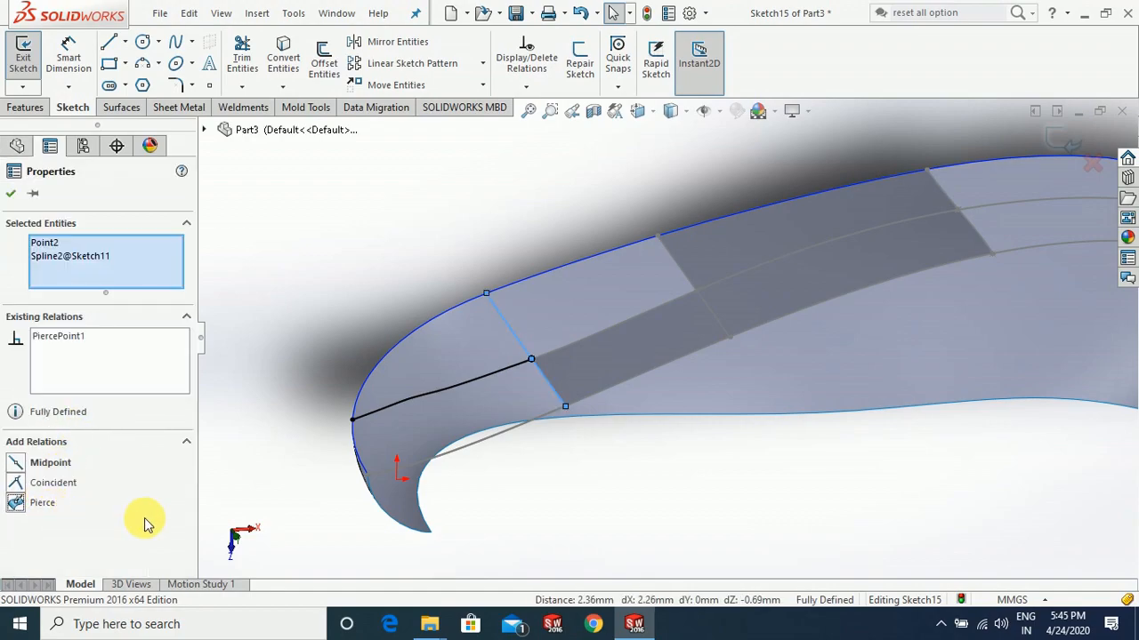
pyautogui.click(597, 508)
pyautogui.moveTo(597, 508)
pyautogui.mouseDown(button='middle')
pyautogui.moveTo(608, 505)
pyautogui.moveTo(610, 472)
pyautogui.moveTo(615, 495)
pyautogui.moveTo(590, 495)
pyautogui.moveTo(681, 508)
pyautogui.moveTo(668, 460)
pyautogui.moveTo(717, 574)
pyautogui.moveTo(709, 452)
pyautogui.moveTo(732, 536)
pyautogui.moveTo(706, 457)
pyautogui.moveTo(698, 464)
pyautogui.mouseUp(button='middle')
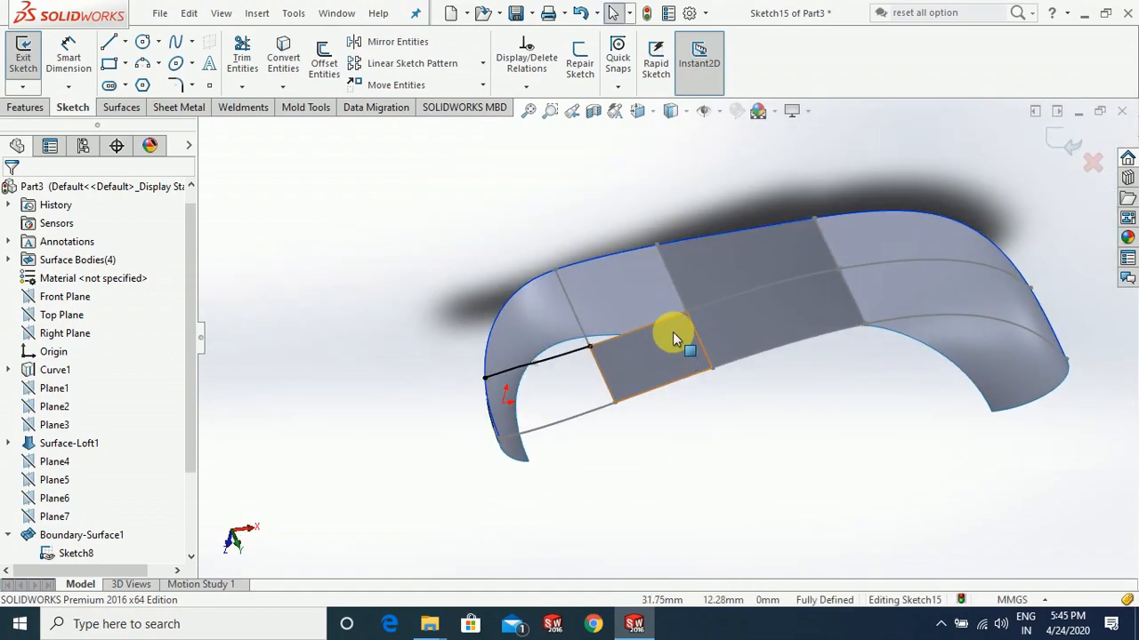
# Exit the Plane4 sketch holding the shortened Sketch9 guide copy
pyautogui.scroll(-2, 673, 332)
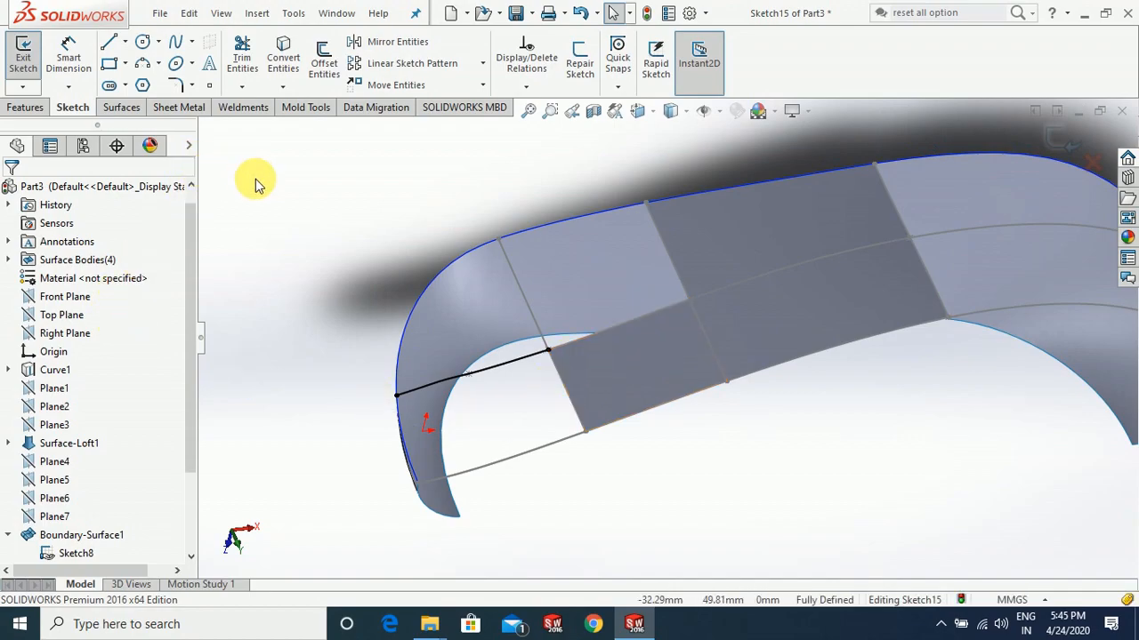
pyautogui.click(122, 108)
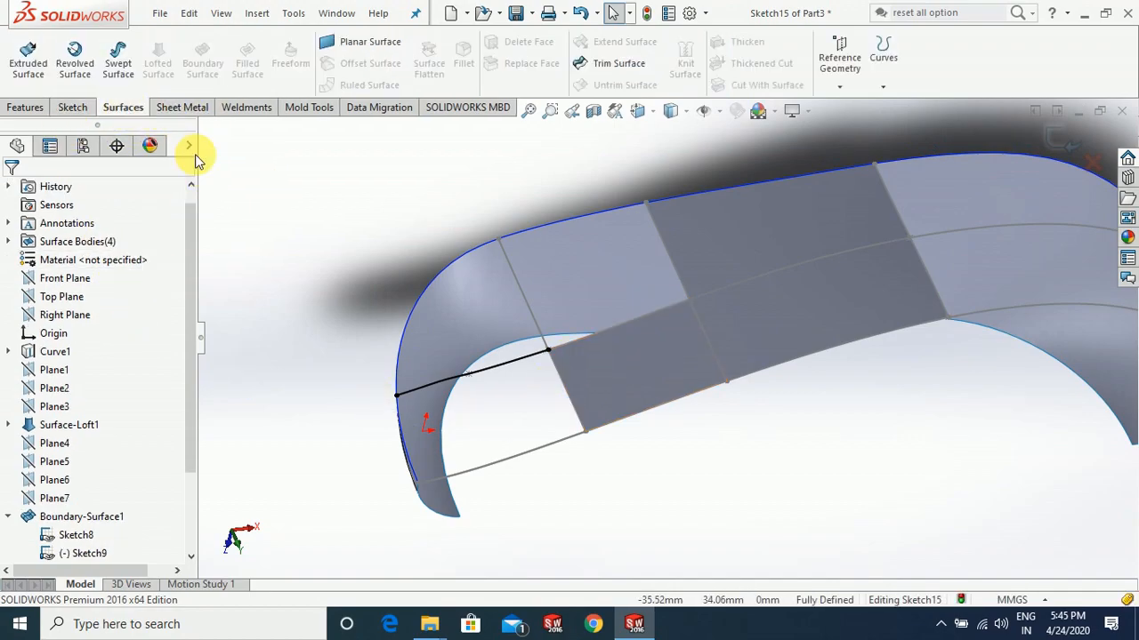
pyautogui.click(1023, 140)
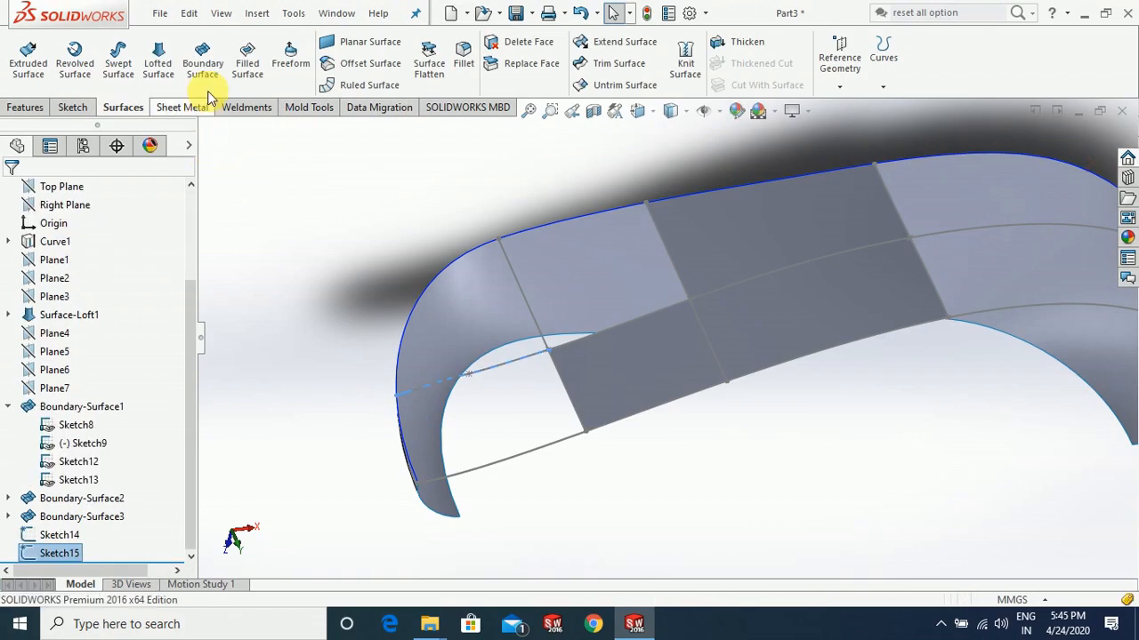
pyautogui.click(202, 61)
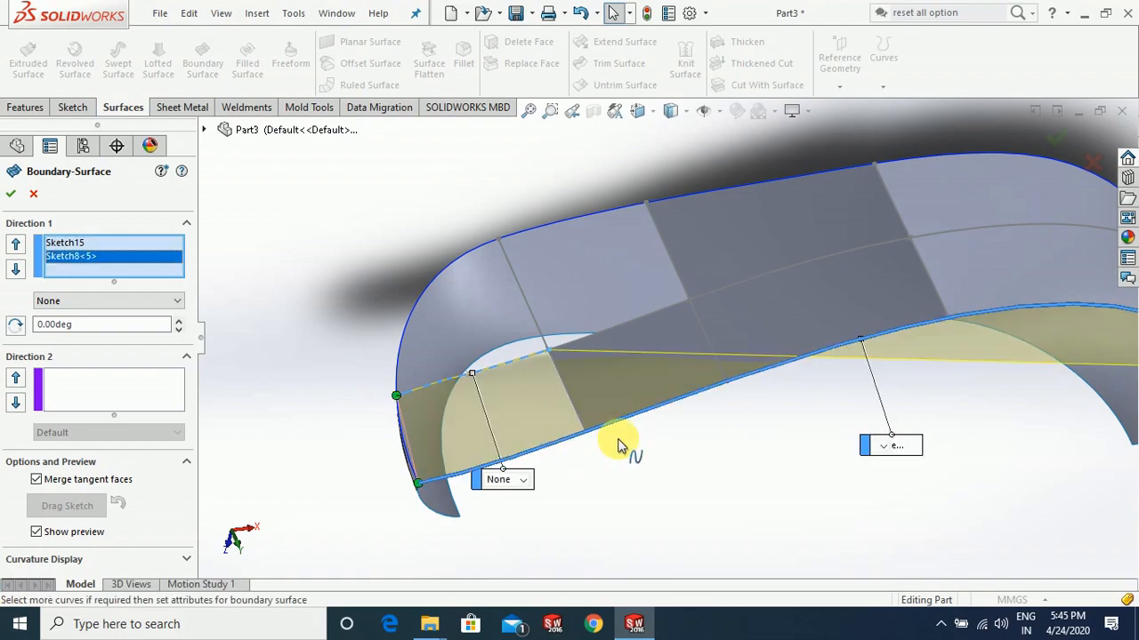
pyautogui.rightClick(102, 267)
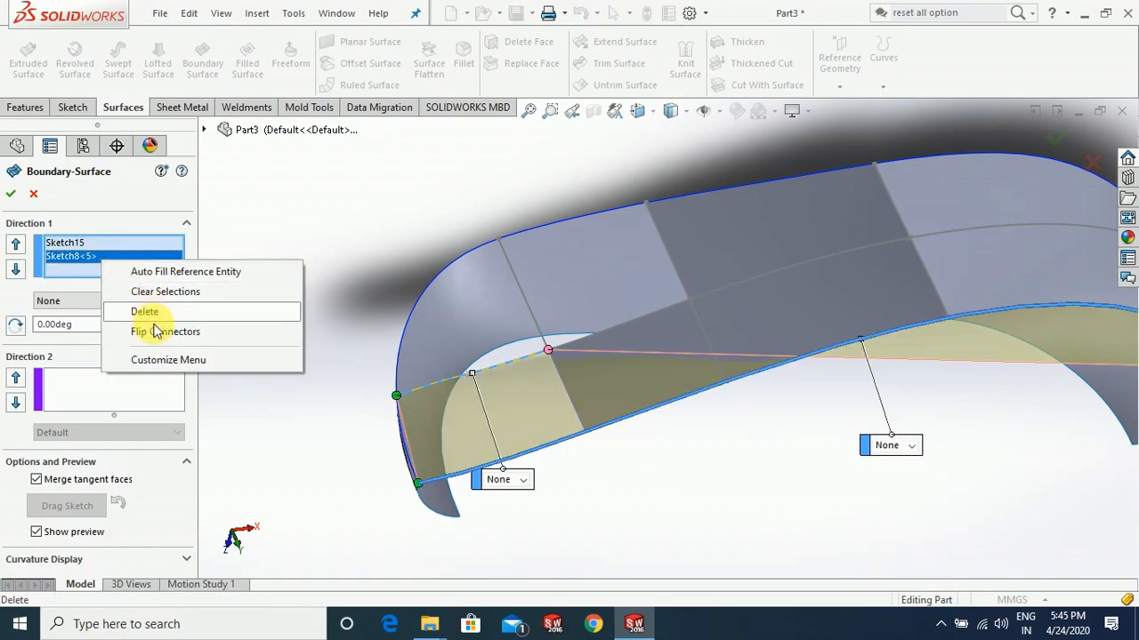
pyautogui.click(160, 329)
pyautogui.rightClick(125, 278)
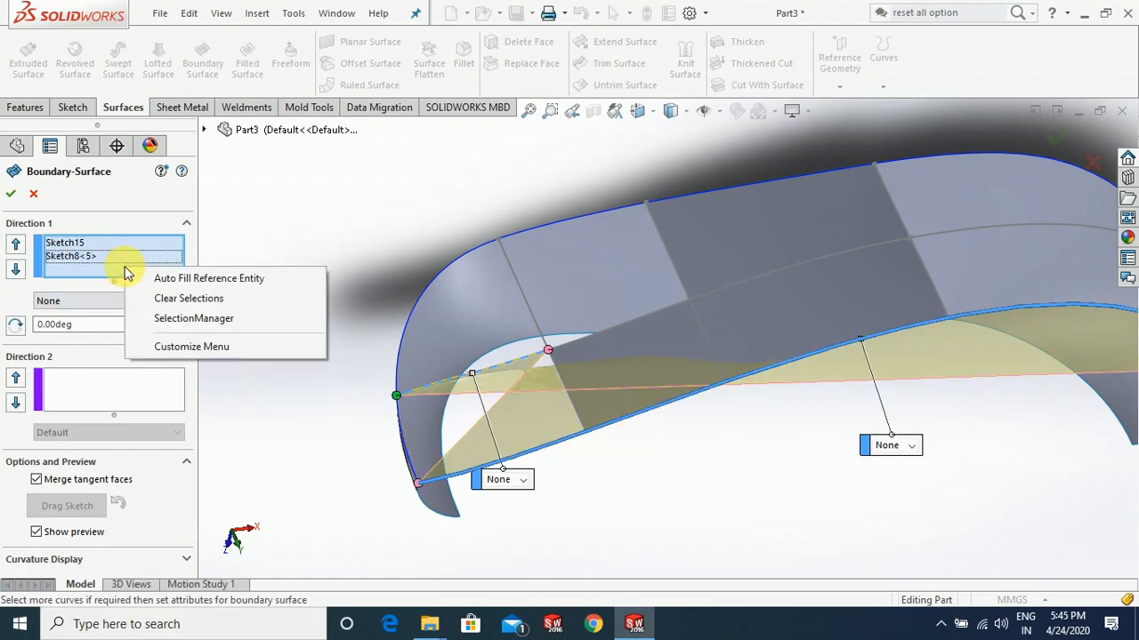
pyautogui.click(160, 299)
pyautogui.click(174, 283)
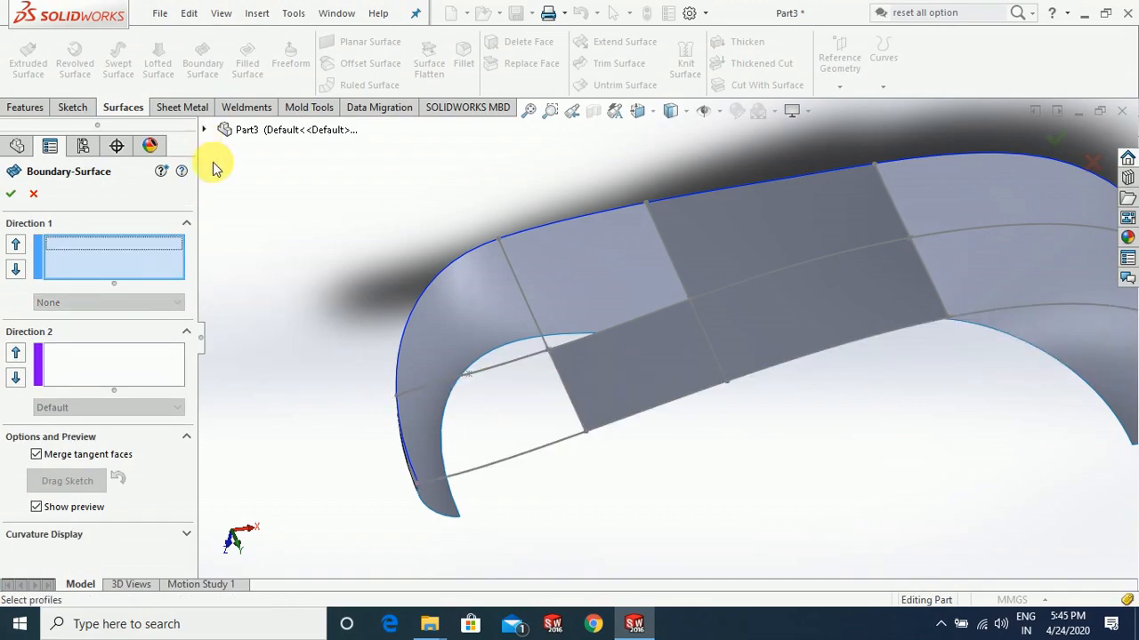
pyautogui.click(513, 360)
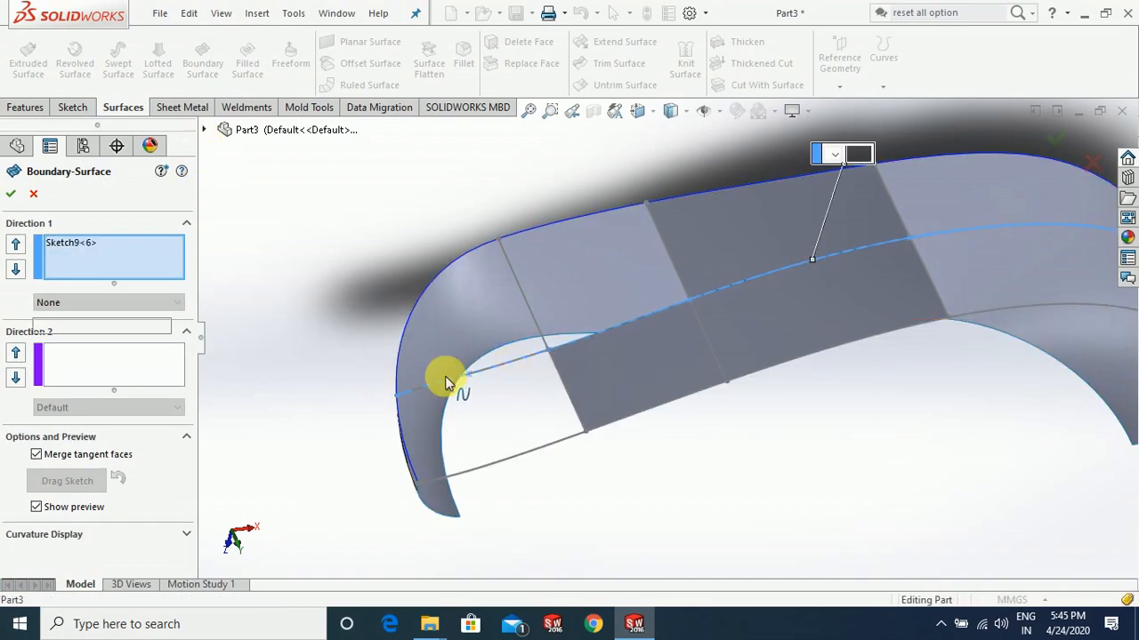
pyautogui.click(34, 195)
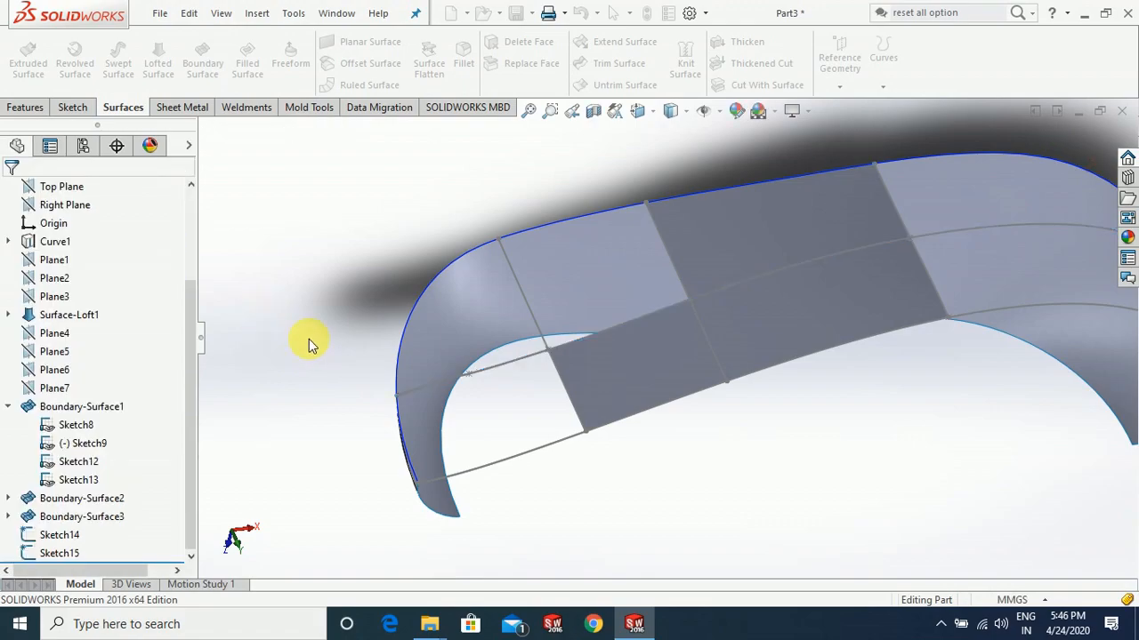
# Hide the full-length guide splines Sketch9 and Sketch8 so only their shortened copies remain at the open end
pyautogui.click(491, 367)
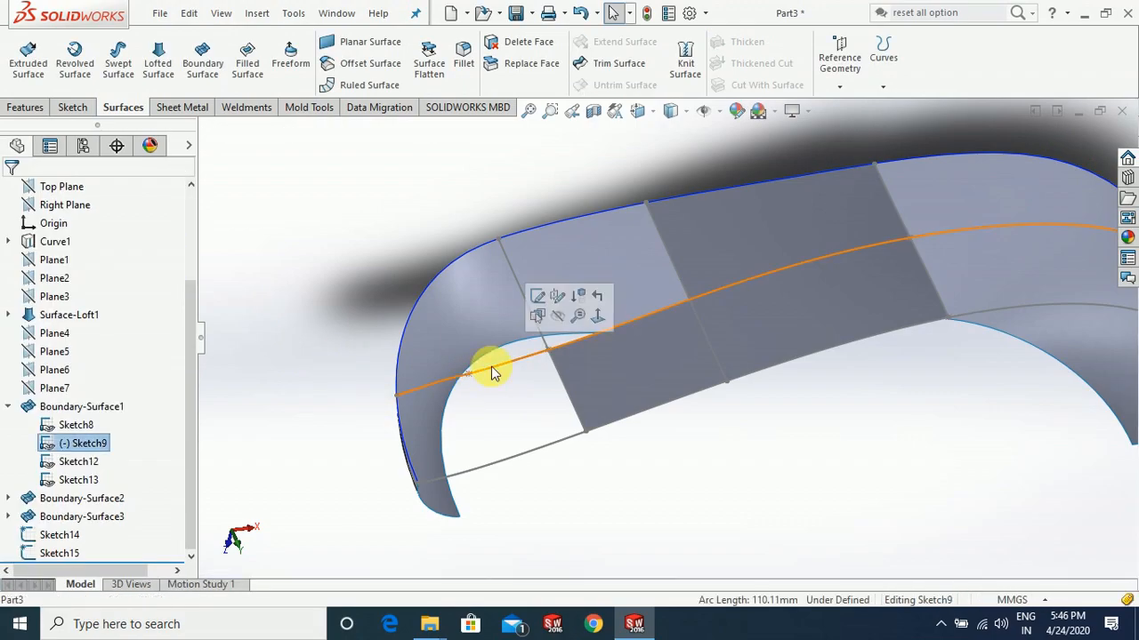
pyautogui.click(630, 487)
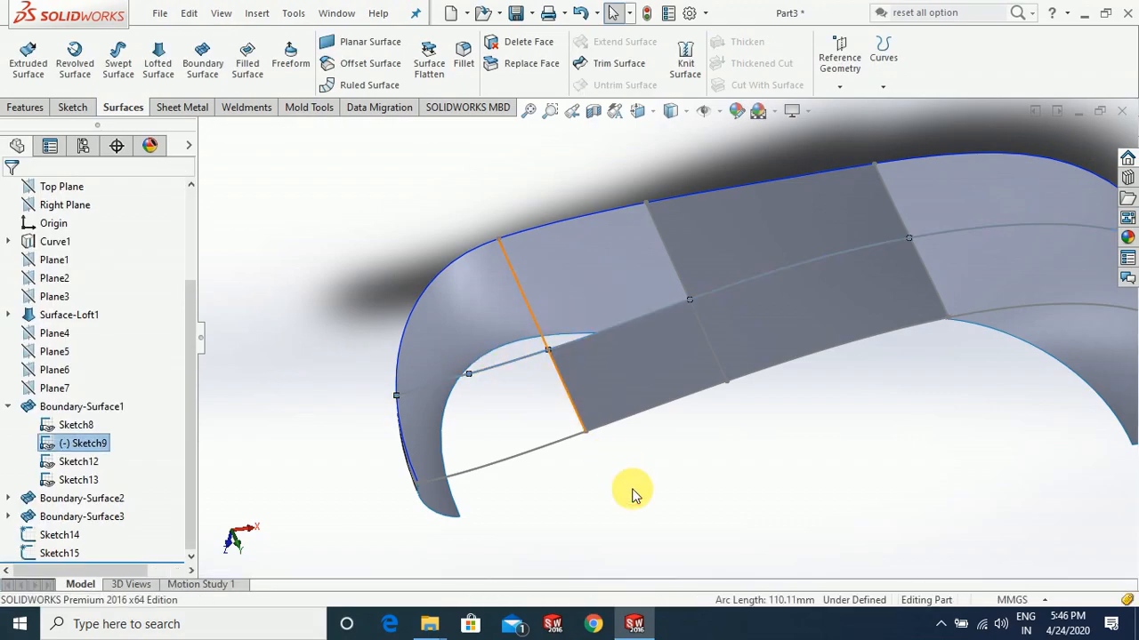
pyautogui.click(562, 442)
pyautogui.click(634, 394)
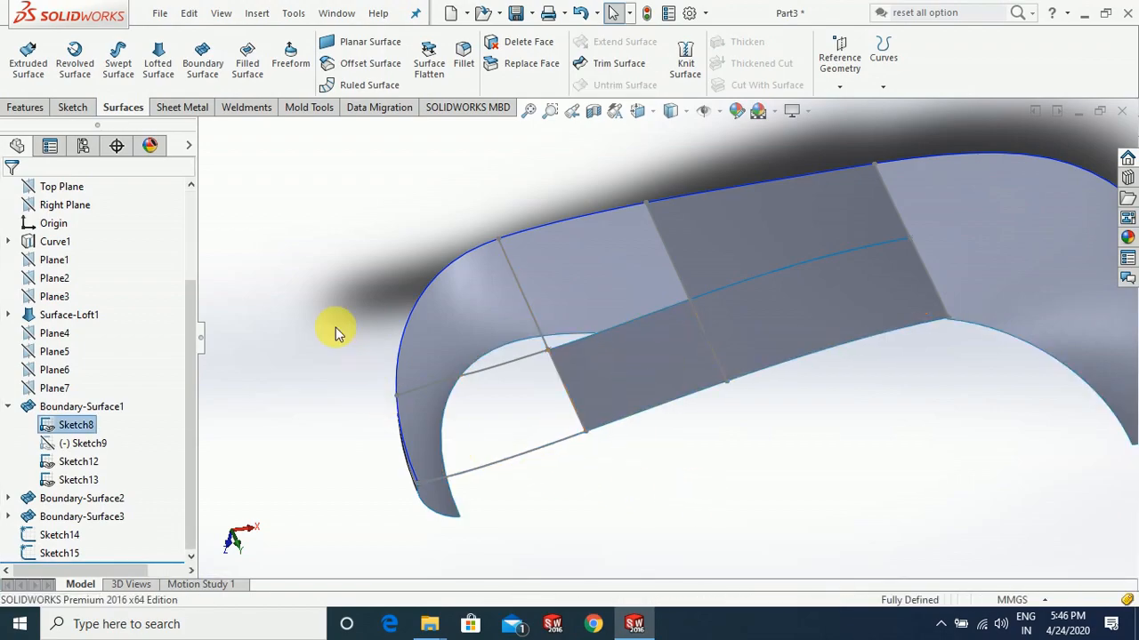
# Start a boundary surface using Sketch15 and Sketch14 for Direction 1, and Curve1 and Sketch11 for Direction 2
pyautogui.click(203, 63)
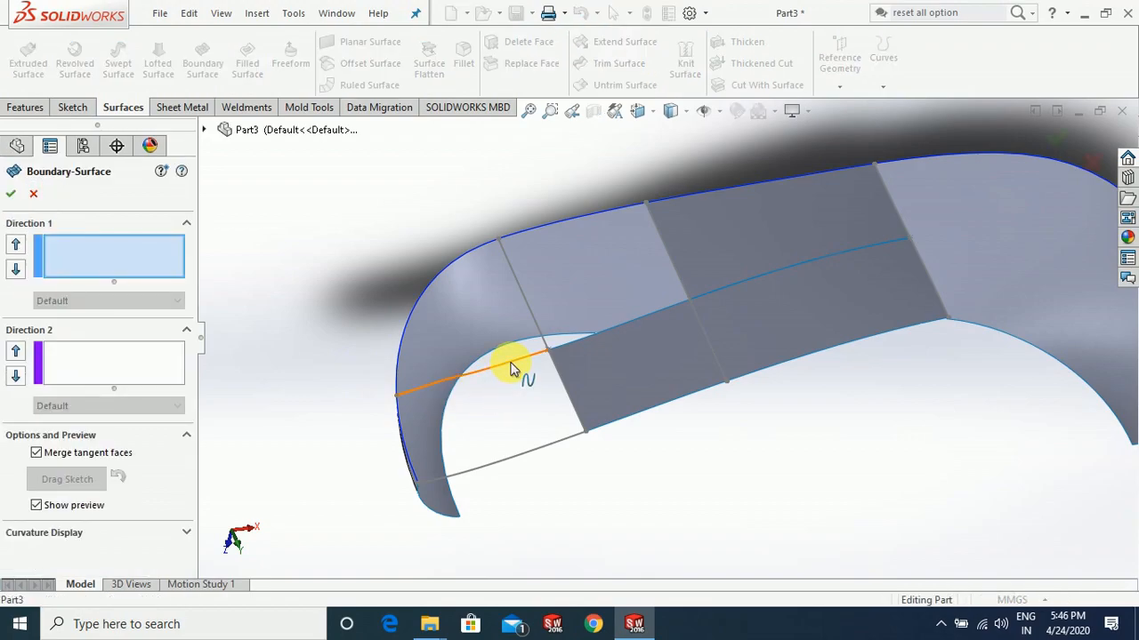
pyautogui.click(526, 445)
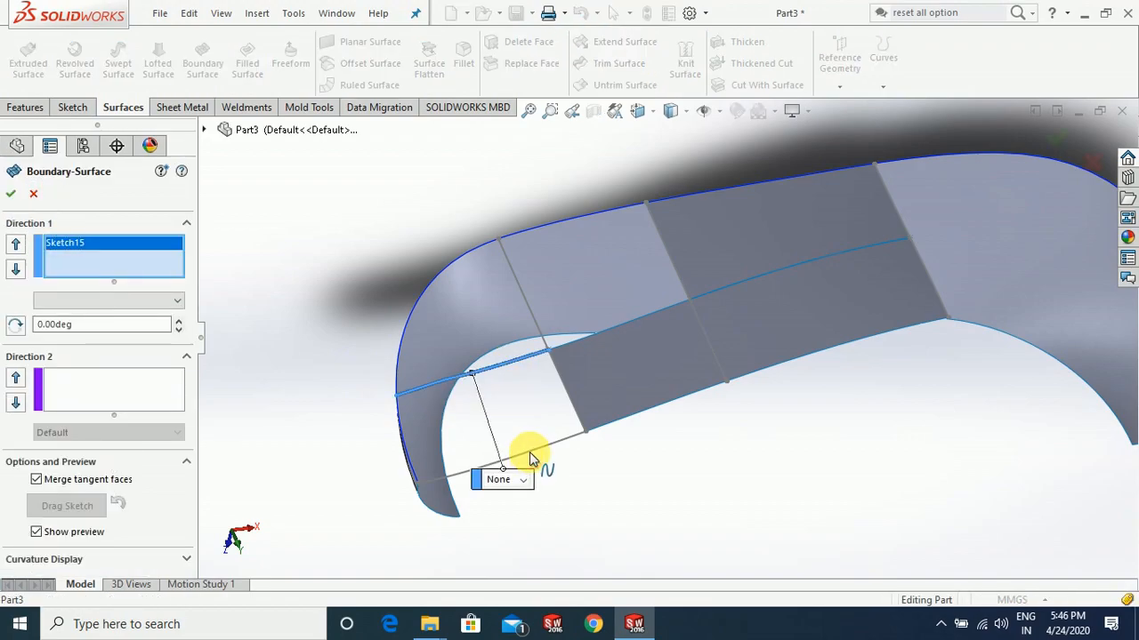
pyautogui.click(101, 386)
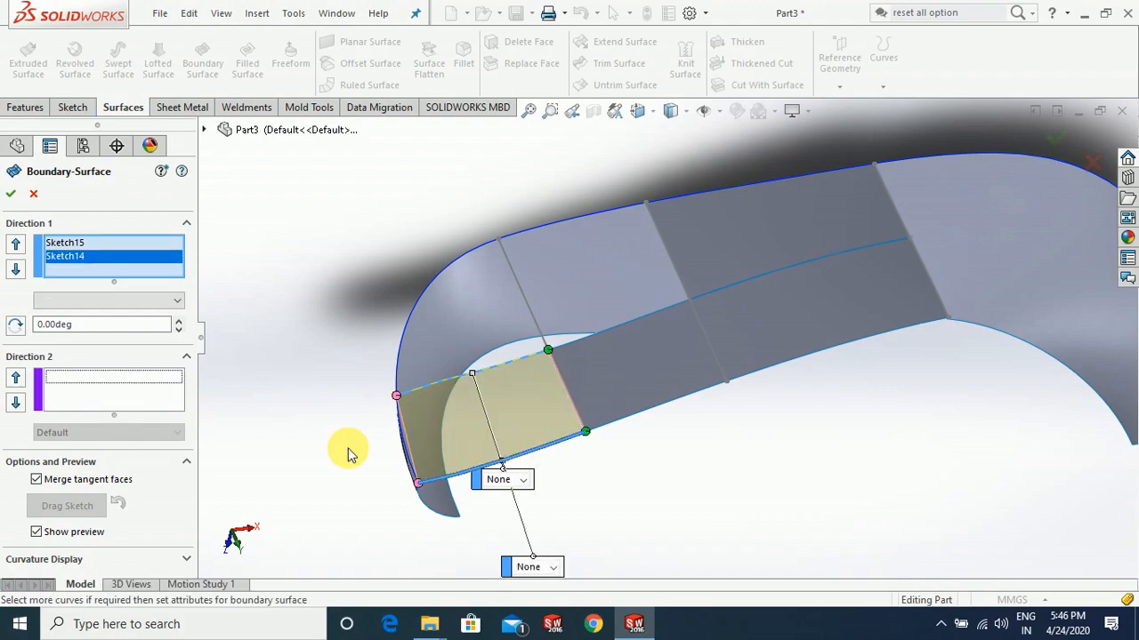
pyautogui.click(399, 367)
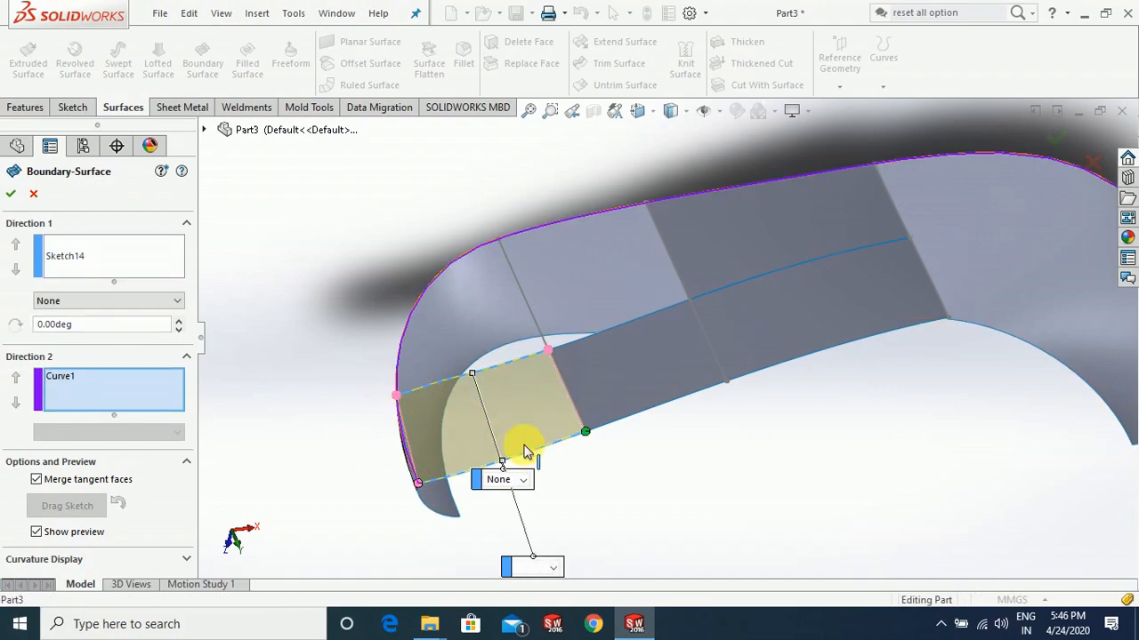
pyautogui.click(539, 331)
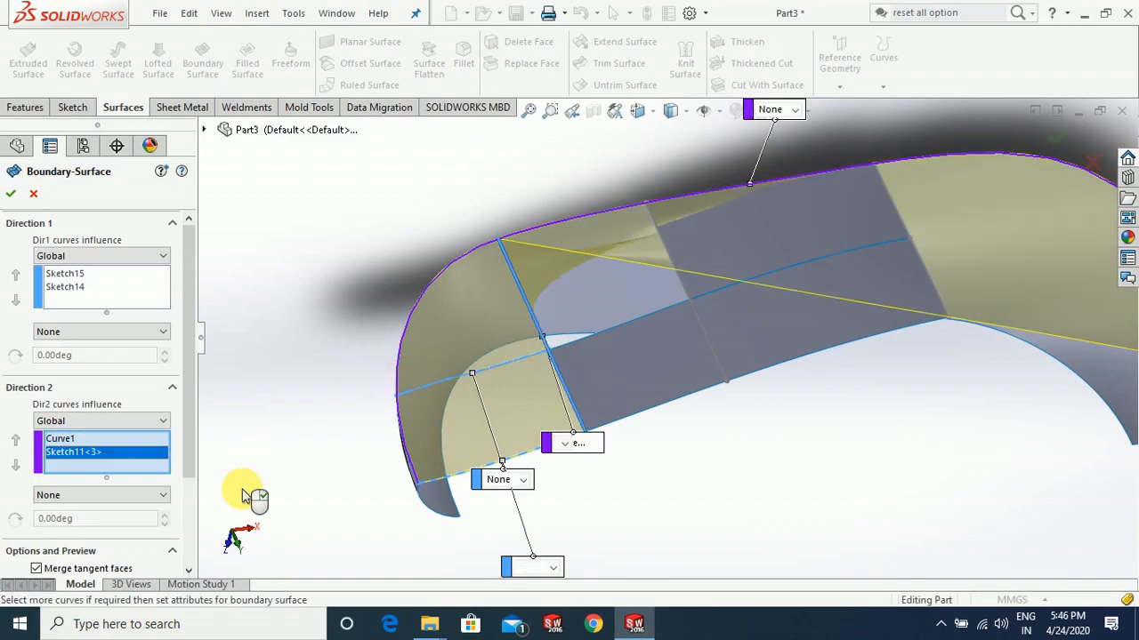
# Trim the end boundary surface by direction 1 and direction 2, and create it
pyautogui.scroll(-3, 188, 525)
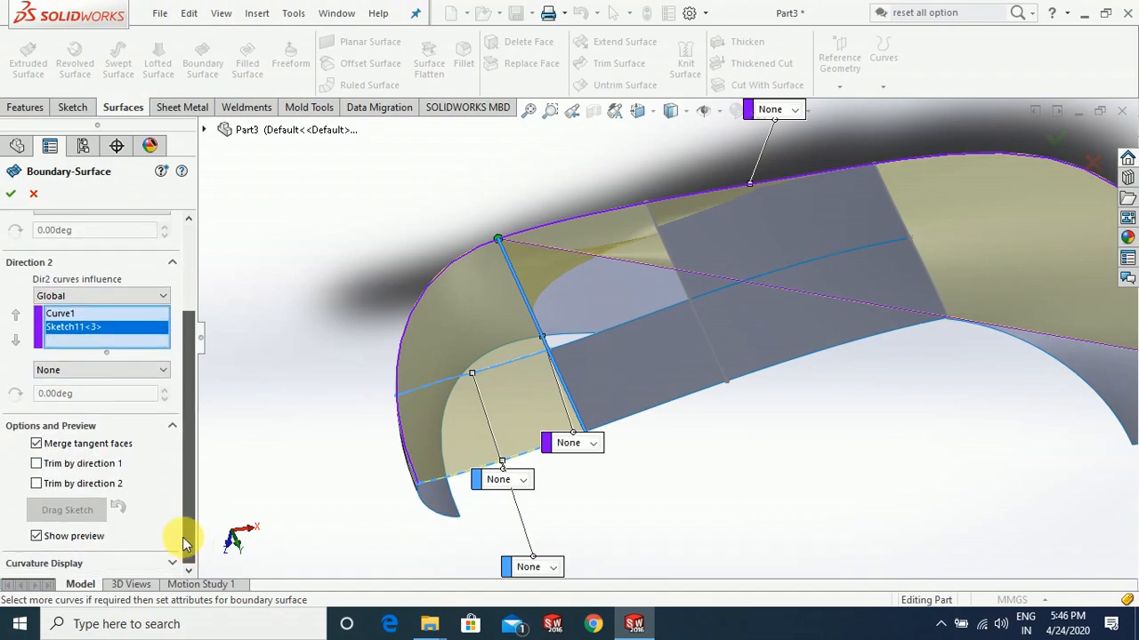
pyautogui.click(73, 463)
pyautogui.click(76, 483)
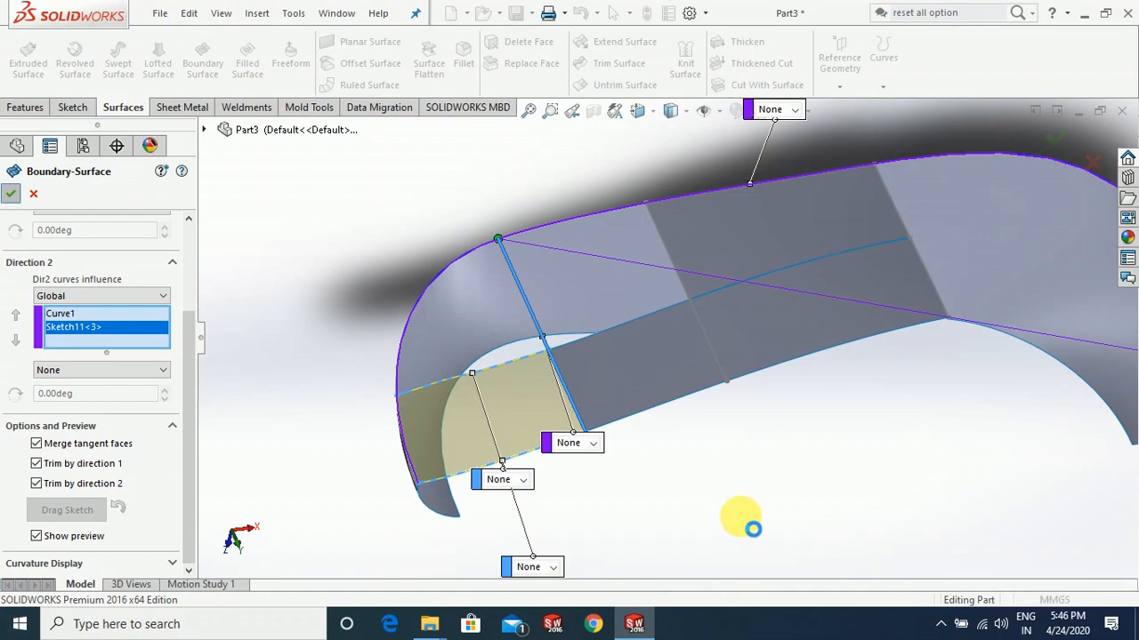
pyautogui.click(700, 515)
# Set up another boundary surface with Sketch11 and Sketch12 as Direction 1 and Curve1 as the first Direction 2 curve
pyautogui.moveTo(613, 536)
pyautogui.mouseDown(button='middle')
pyautogui.moveTo(589, 522)
pyautogui.moveTo(587, 490)
pyautogui.moveTo(601, 529)
pyautogui.mouseUp(button='middle')
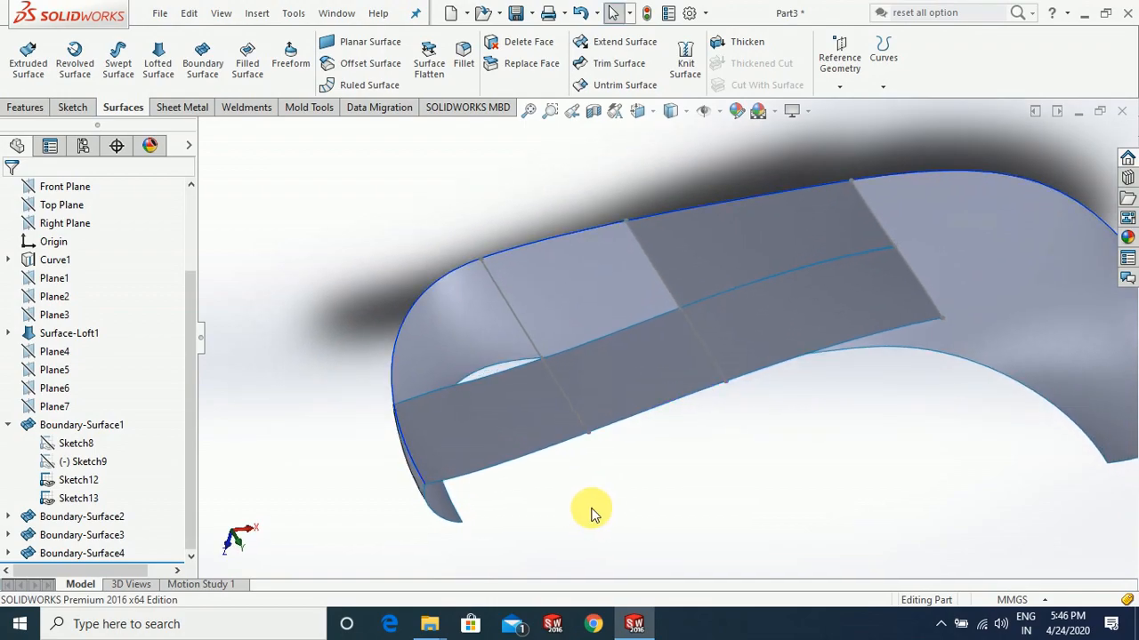
pyautogui.moveTo(528, 376); pyautogui.dragTo(635, 439, button='middle')
pyautogui.scroll(-2, 672, 287)
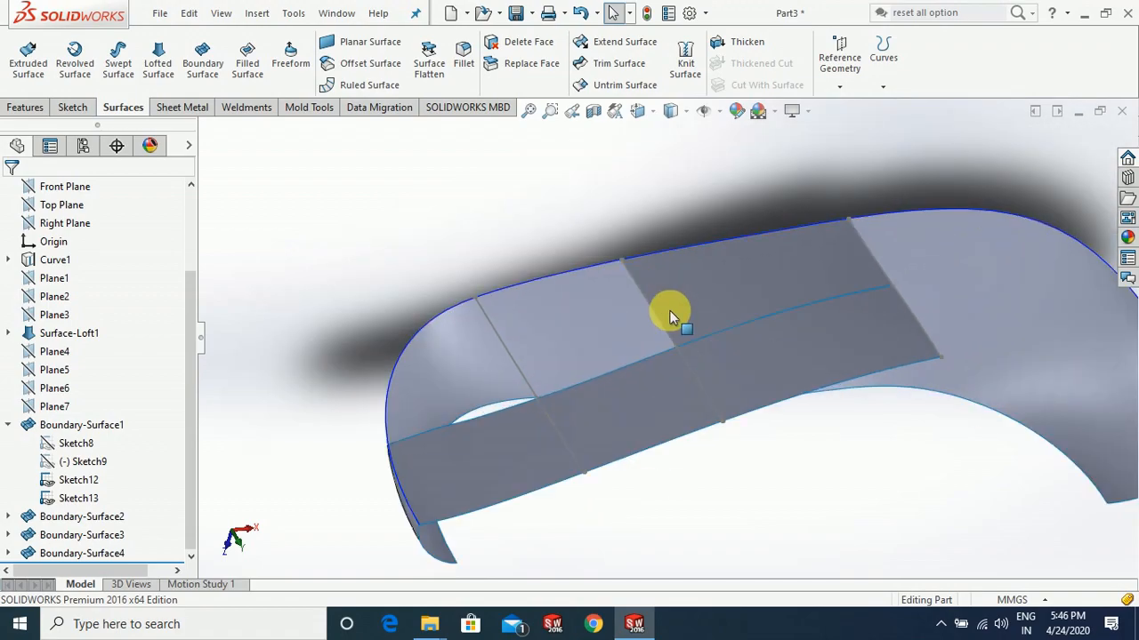
pyautogui.moveTo(729, 504); pyautogui.dragTo(727, 526, button='middle')
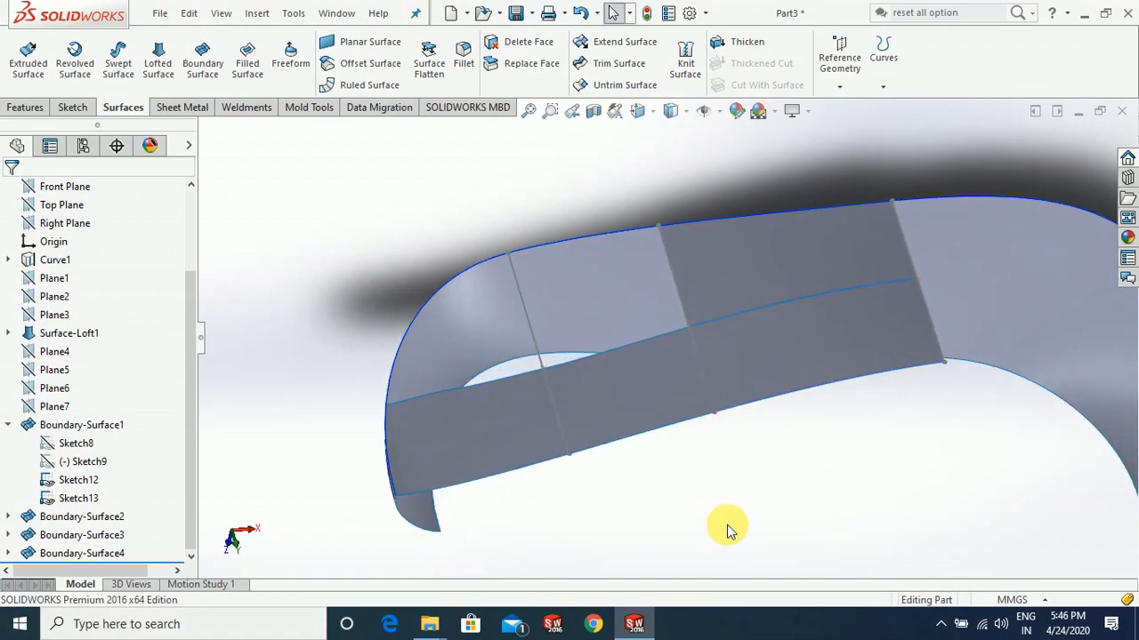
pyautogui.scroll(2, 730, 286)
pyautogui.scroll(-2, 730, 285)
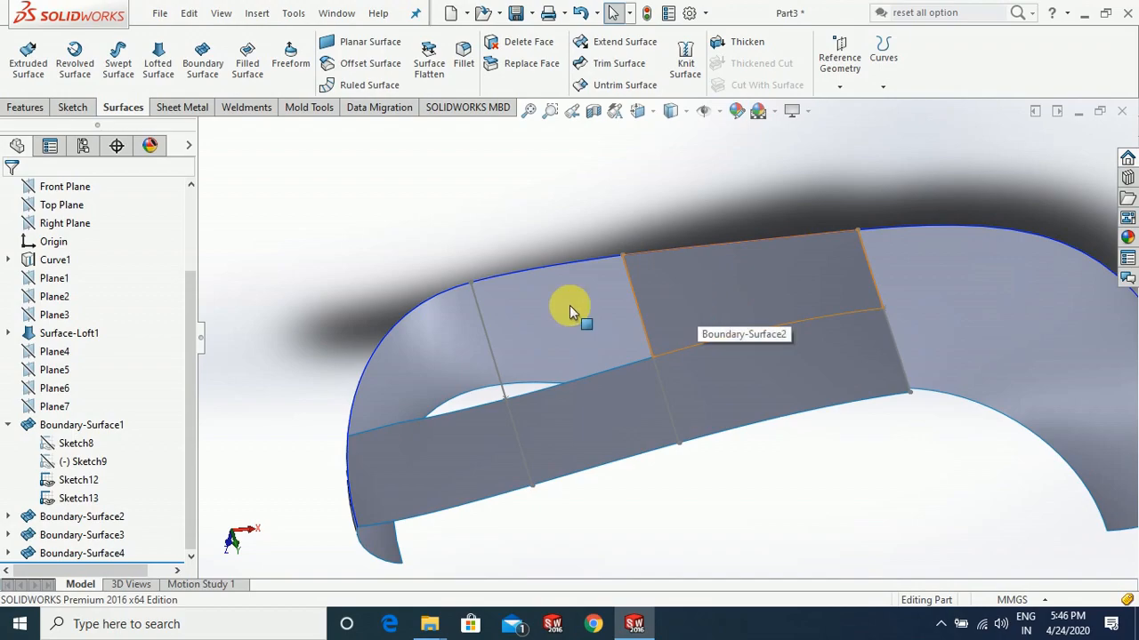
pyautogui.click(520, 331)
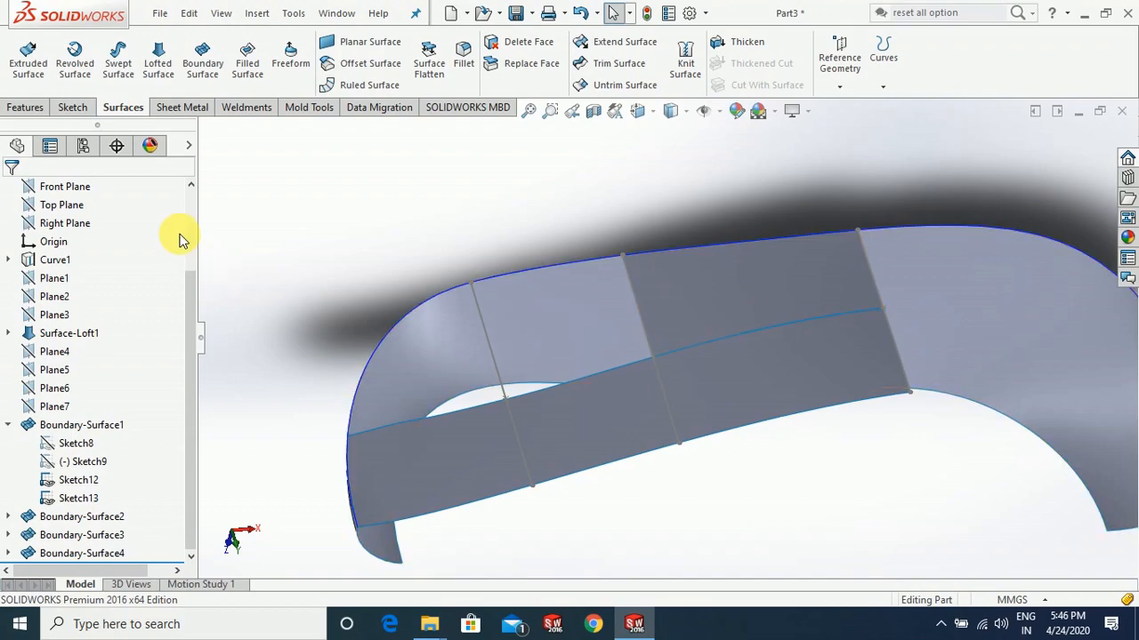
pyautogui.click(501, 383)
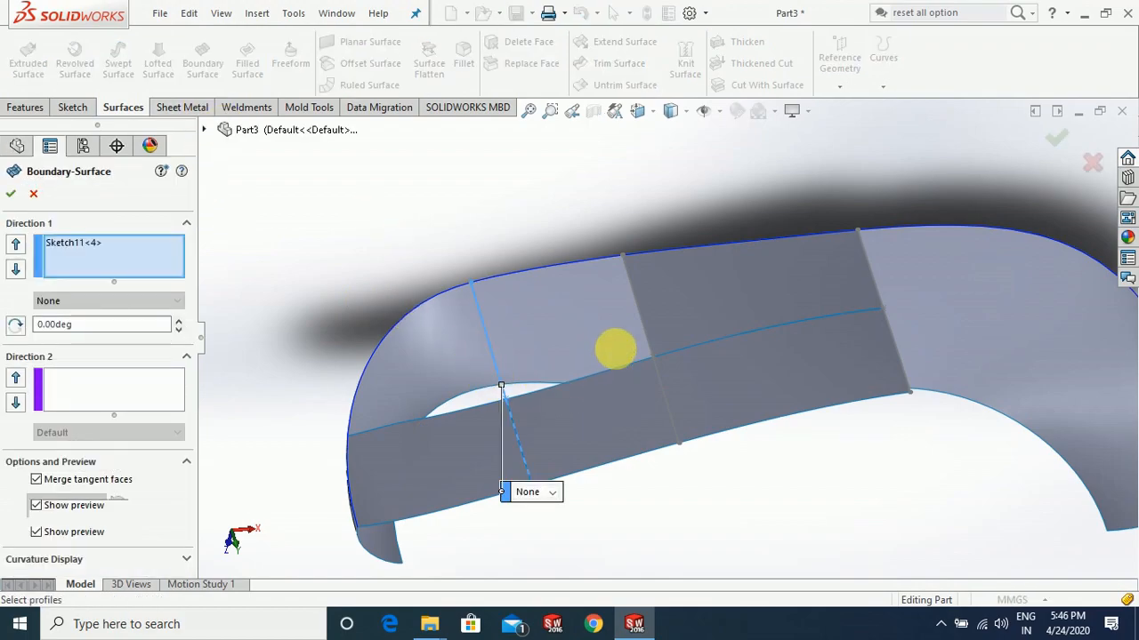
pyautogui.click(646, 339)
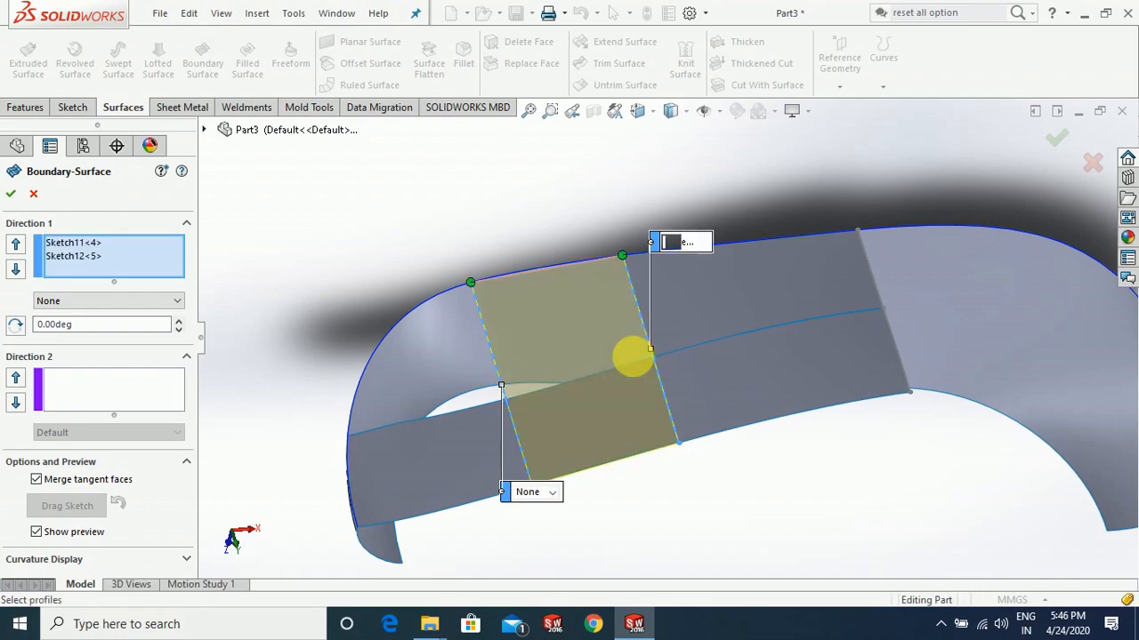
pyautogui.click(102, 382)
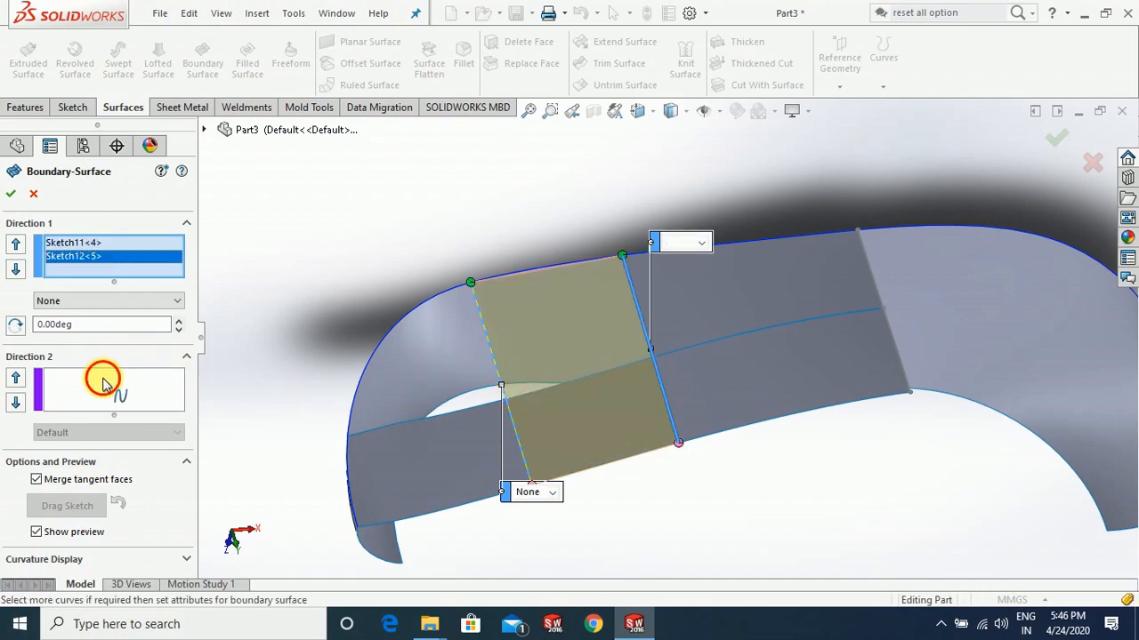
pyautogui.click(569, 263)
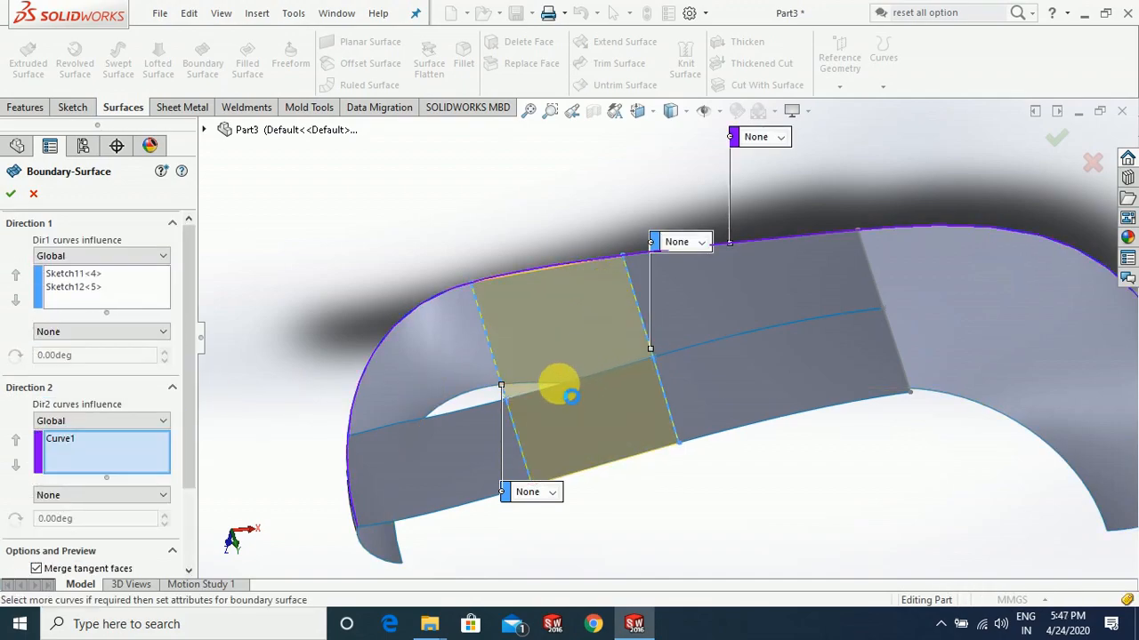
pyautogui.scroll(-3, 639, 361)
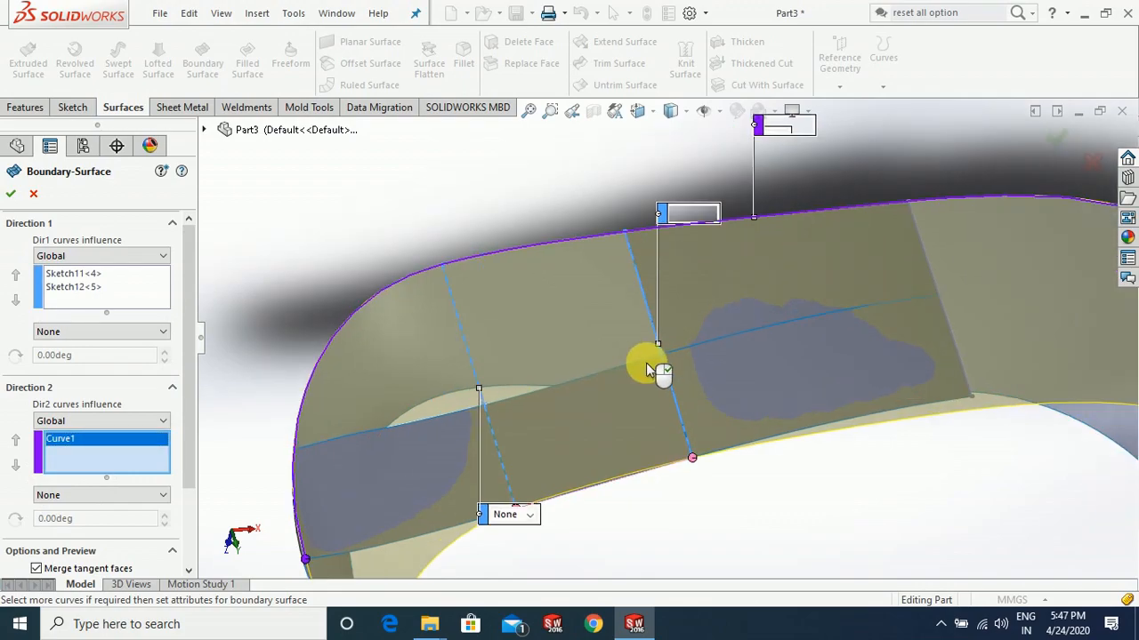
pyautogui.click(638, 359)
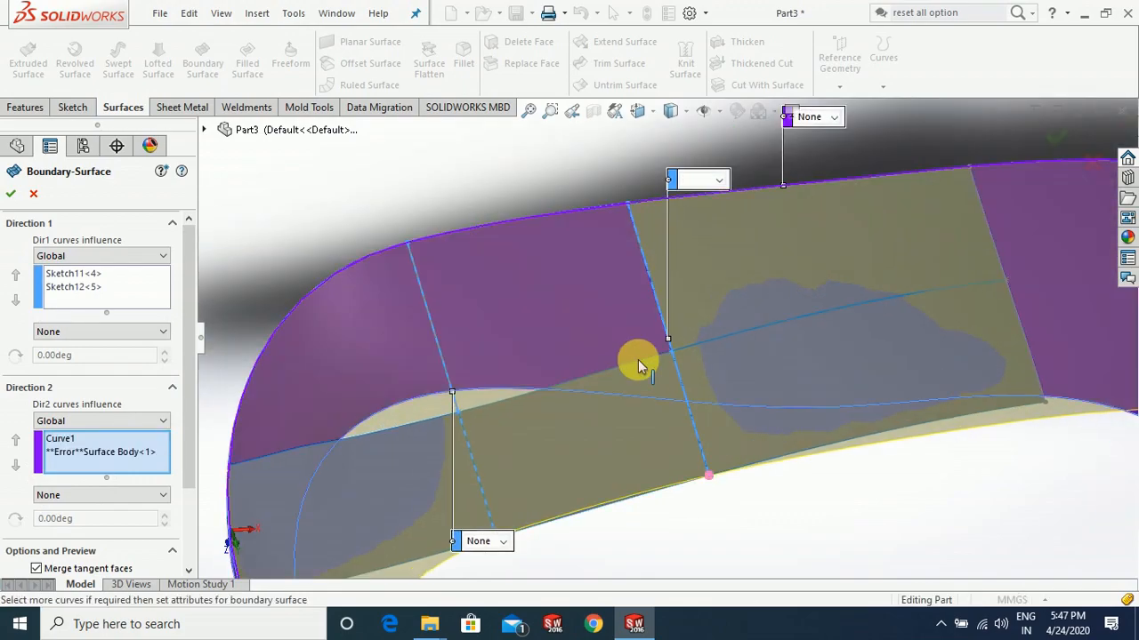
pyautogui.click(87, 454)
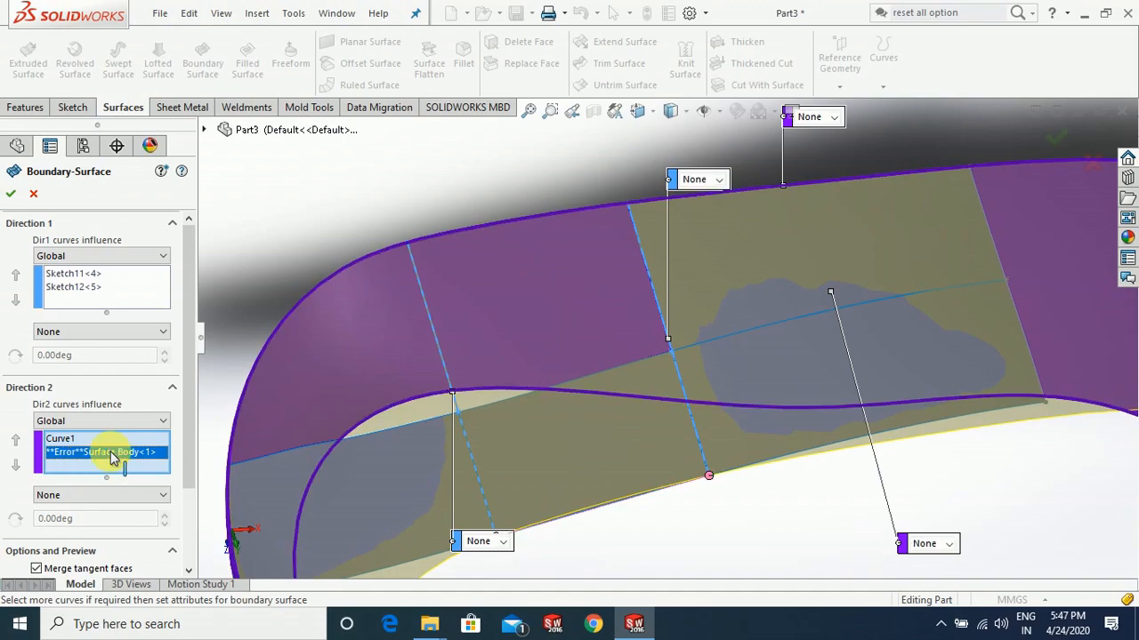
pyautogui.rightClick(122, 455)
pyautogui.click(233, 505)
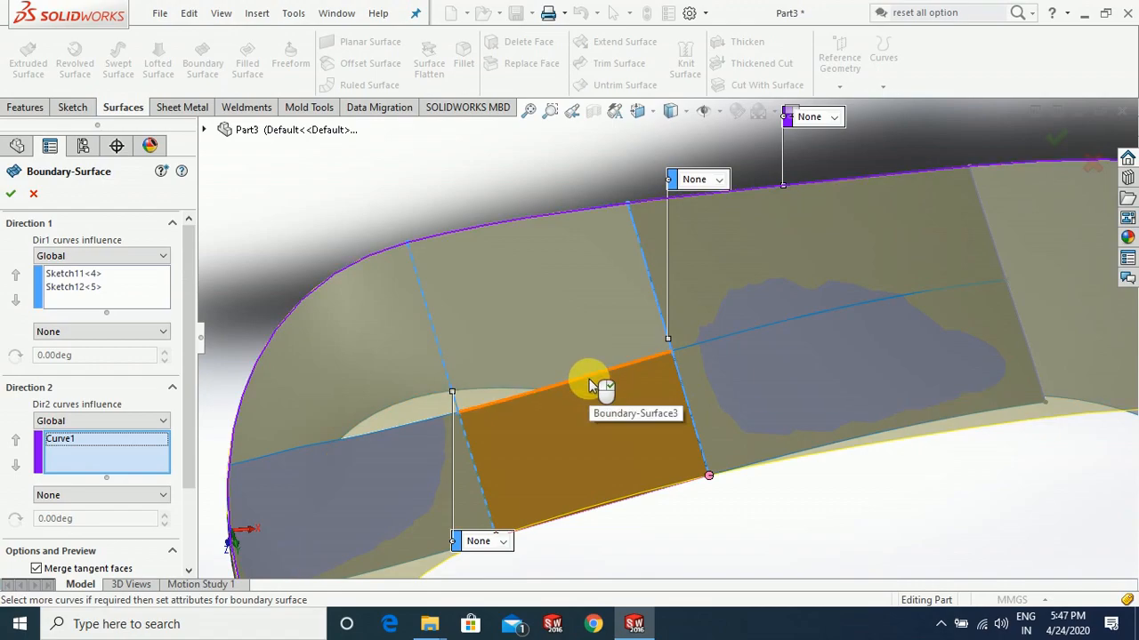
# Add the lower surface patch's upper edge as the second Direction 2 curve beside Curve1 and create the boundary surface
pyautogui.click(588, 379)
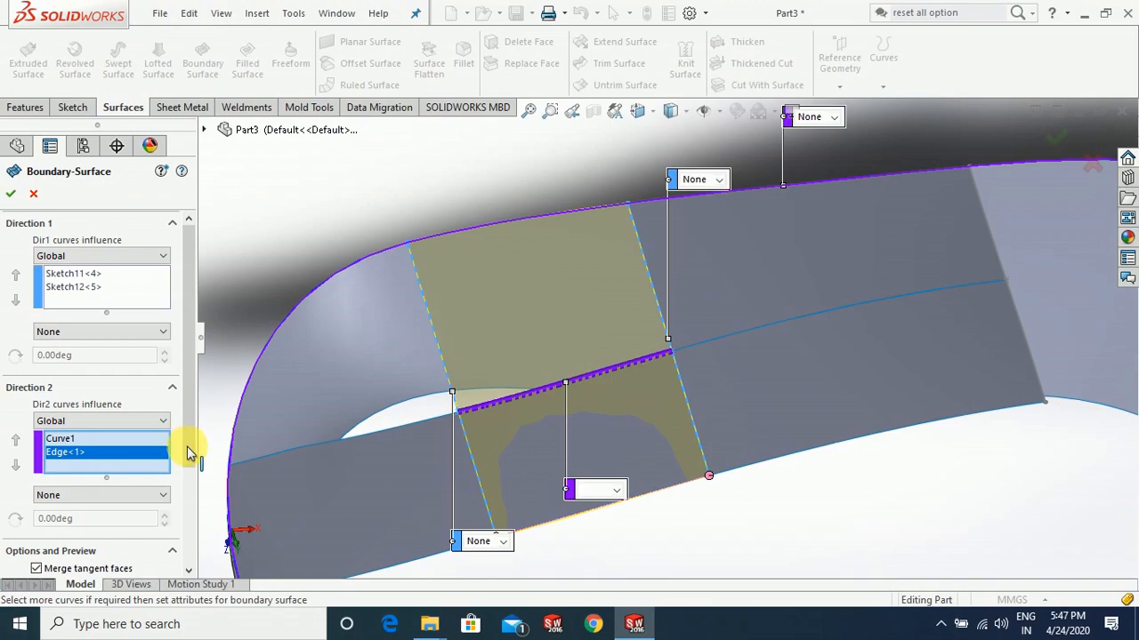
pyautogui.scroll(-3, 188, 452)
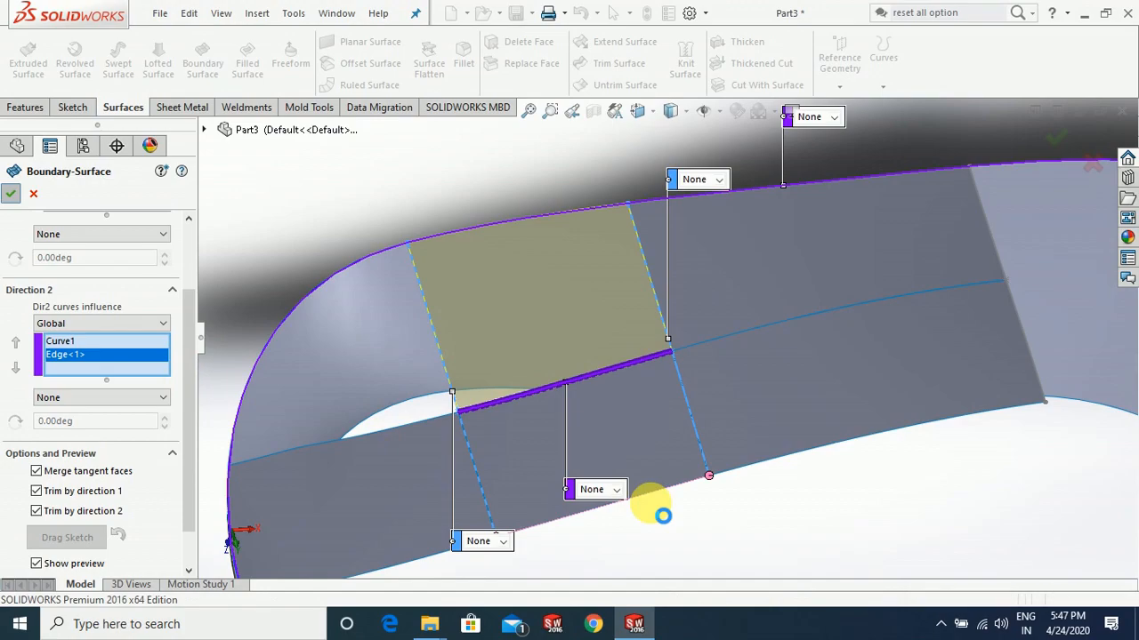
pyautogui.scroll(3, 782, 500)
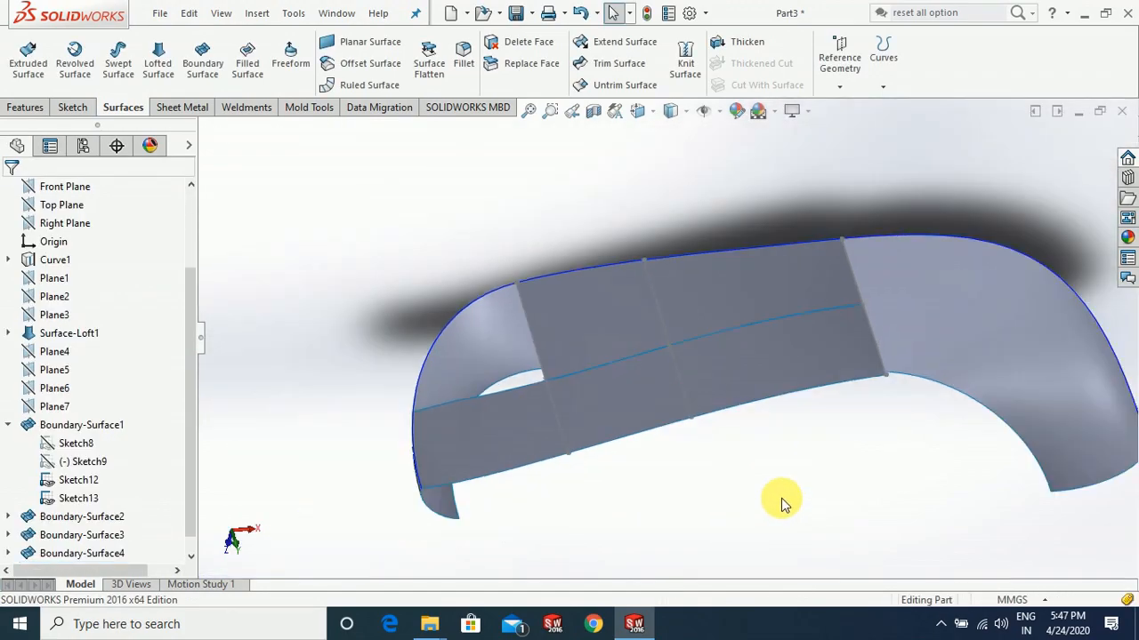
# Examine the boundary surface patches and the side opening from several angles
pyautogui.moveTo(760, 489)
pyautogui.mouseDown(button='middle')
pyautogui.moveTo(755, 399)
pyautogui.moveTo(774, 470)
pyautogui.moveTo(790, 480)
pyautogui.moveTo(774, 487)
pyautogui.mouseUp(button='middle')
pyautogui.scroll(-4, 573, 418)
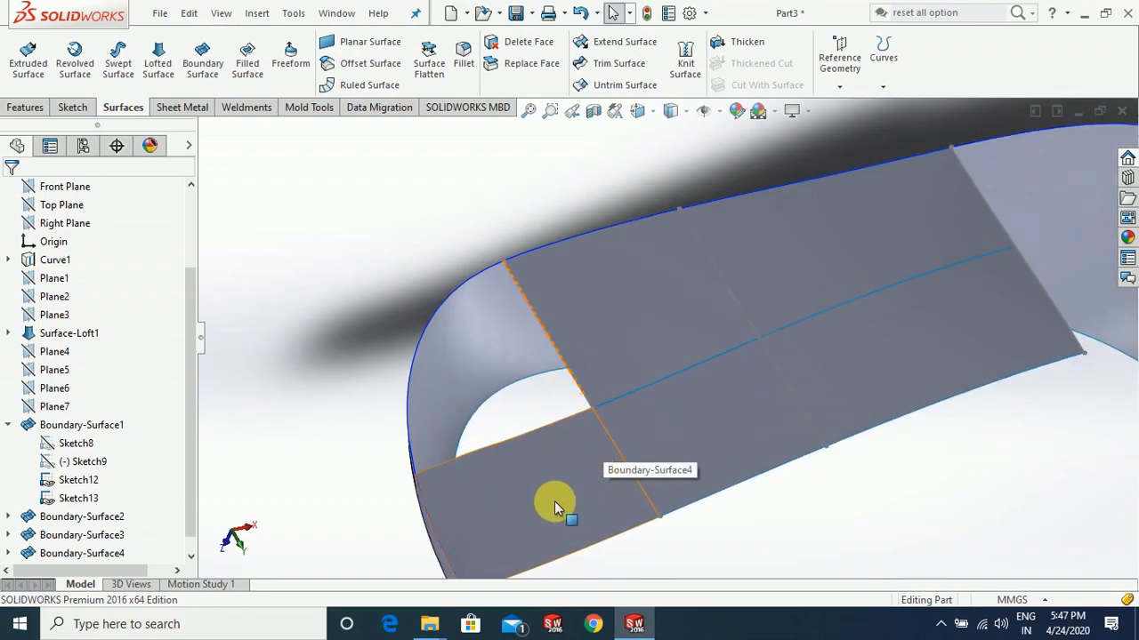
pyautogui.scroll(2, 552, 481)
pyautogui.scroll(-2, 668, 398)
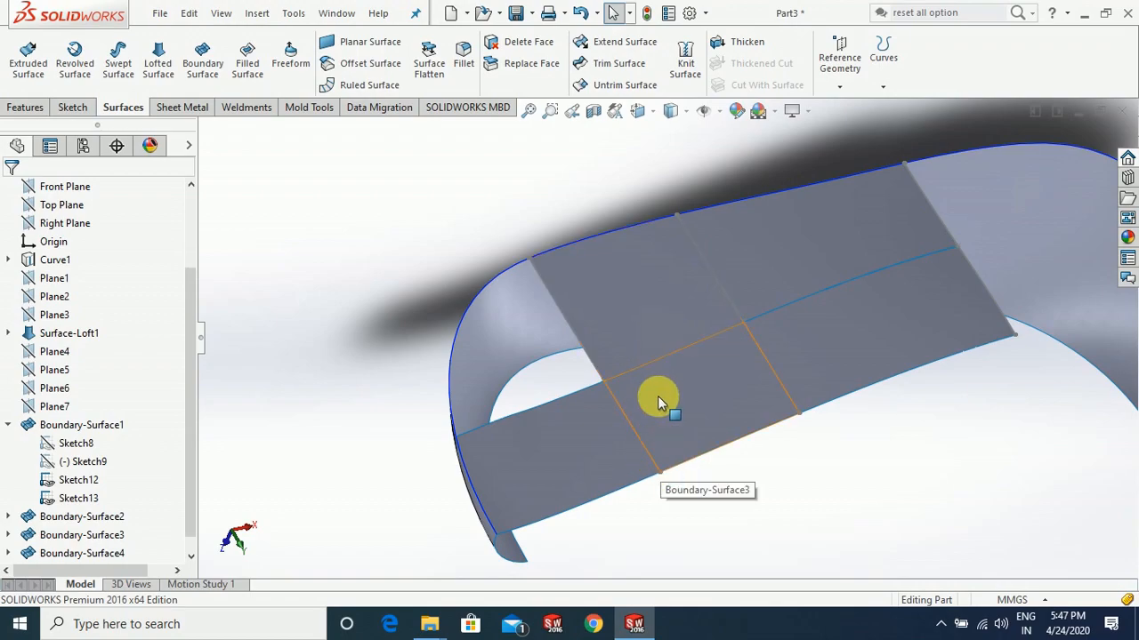
pyautogui.click(623, 405)
pyautogui.moveTo(859, 457); pyautogui.dragTo(907, 447, button='middle')
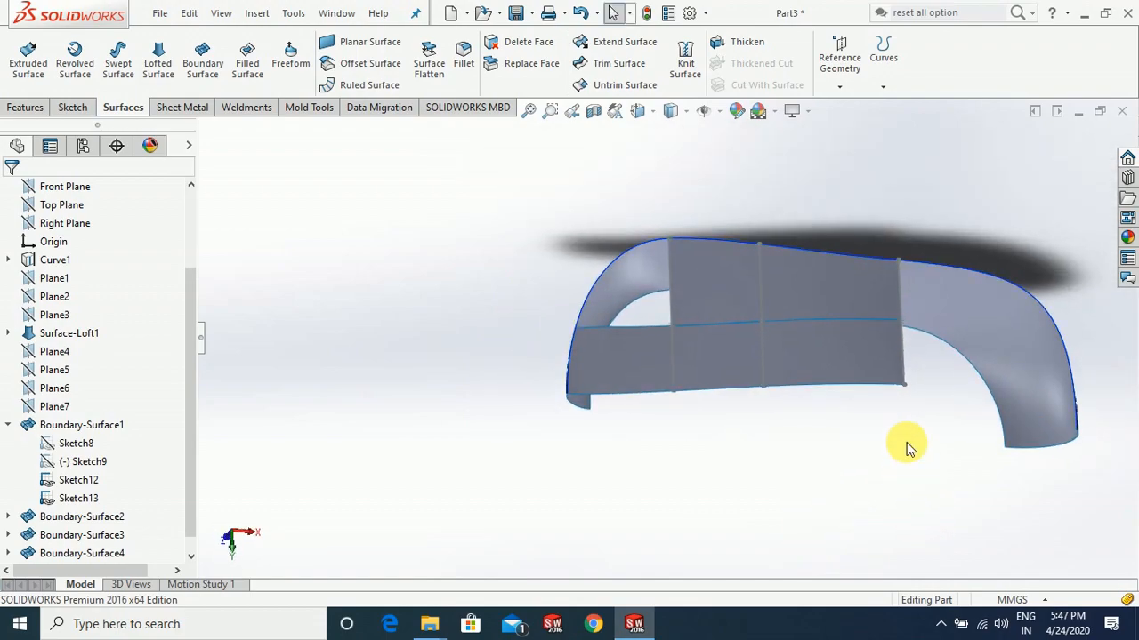
pyautogui.moveTo(791, 467); pyautogui.dragTo(793, 440, button='middle')
# Start a new sketch on the Front Plane
pyautogui.moveTo(190, 367); pyautogui.dragTo(192, 332)
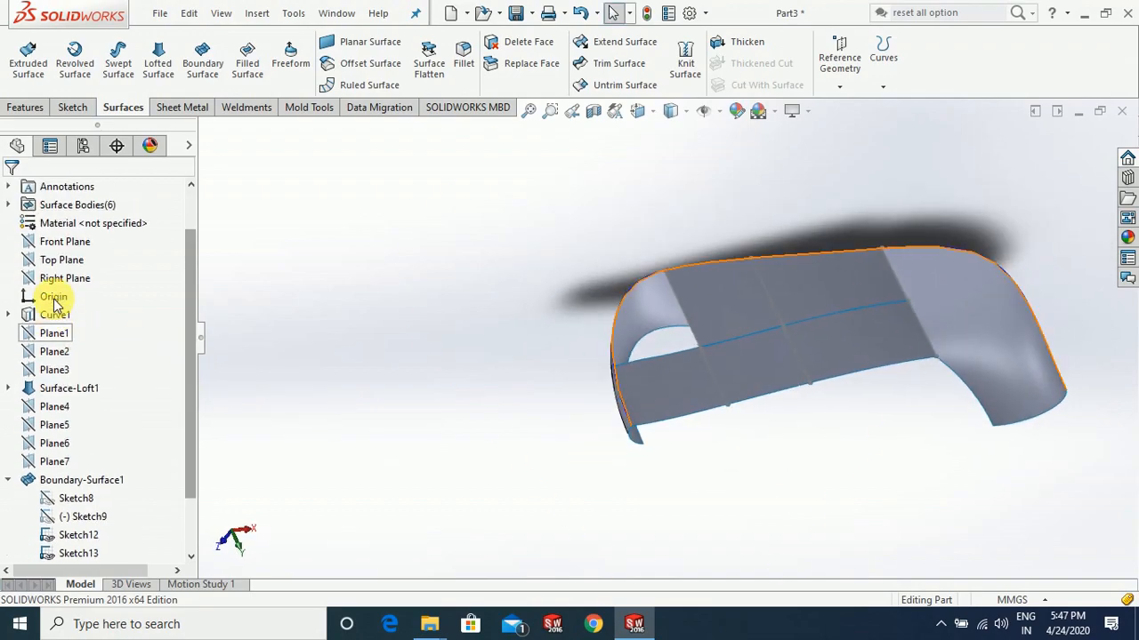
pyautogui.click(62, 244)
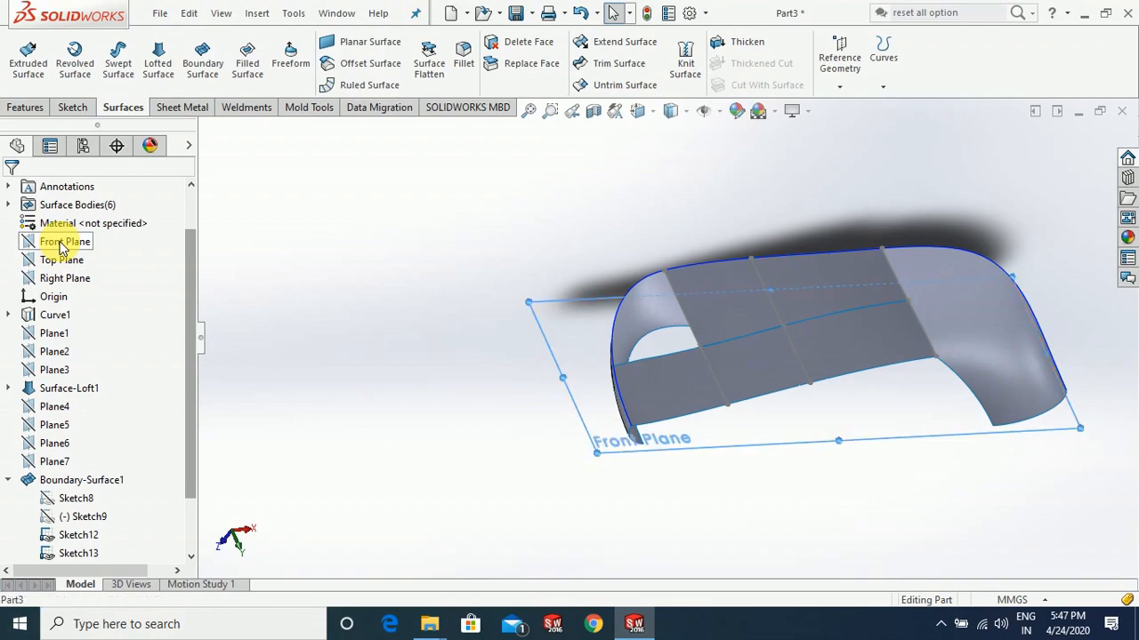
pyautogui.moveTo(339, 317); pyautogui.dragTo(323, 338, button='middle')
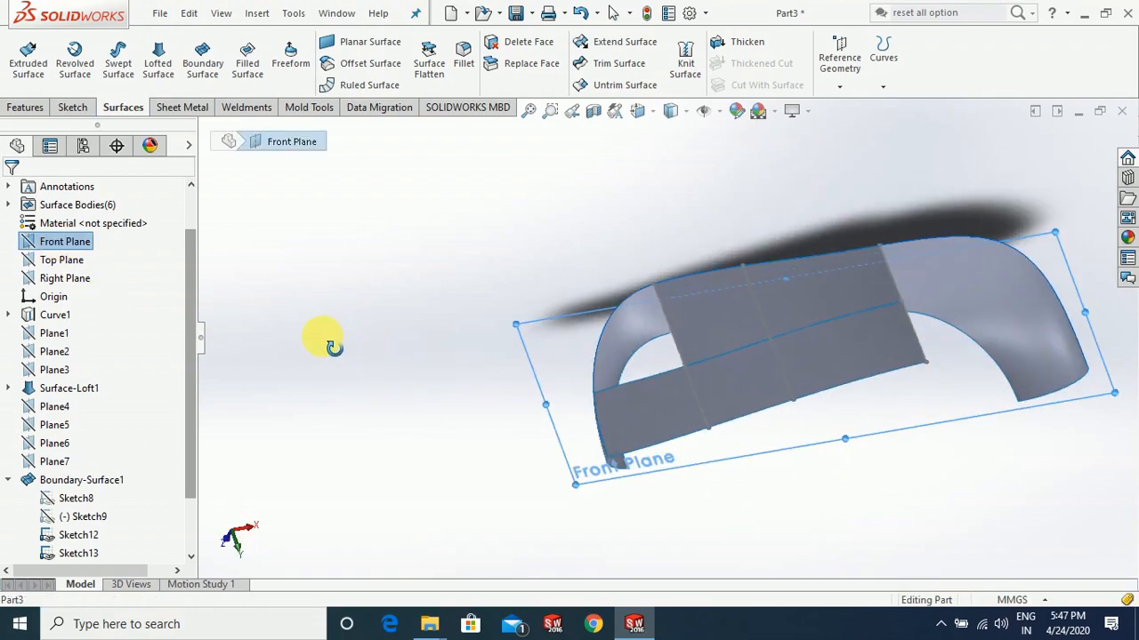
pyautogui.click(46, 238)
pyautogui.click(45, 222)
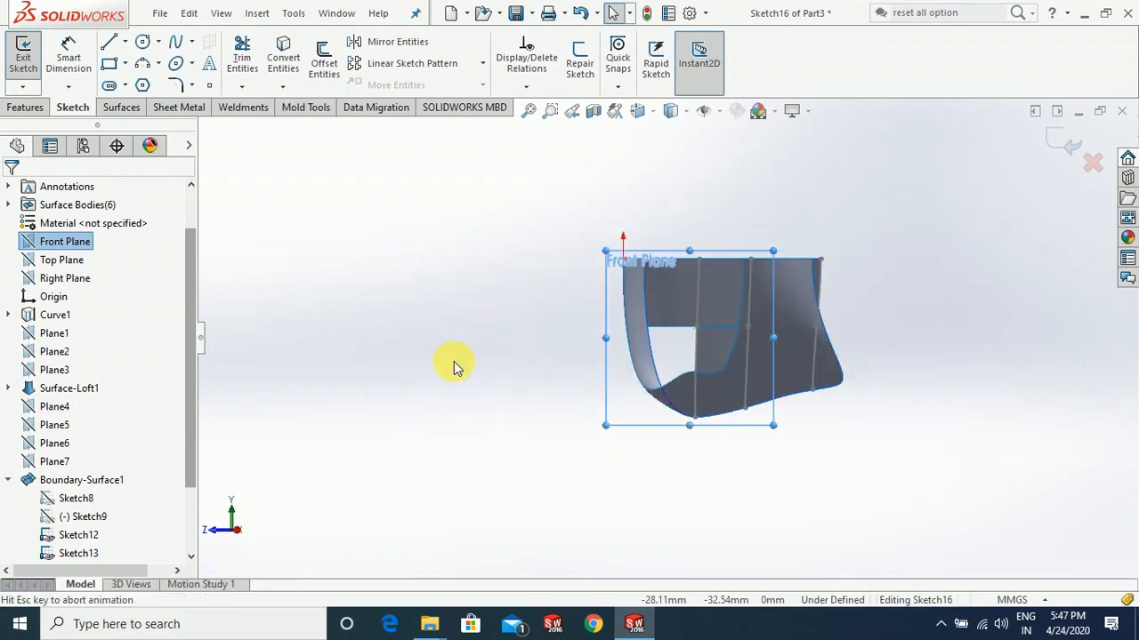
# Sketch a circle with a radius of about 4.3 mm on the upper middle surface patch, just above the horizontal seam
pyautogui.scroll(-2, 1038, 315)
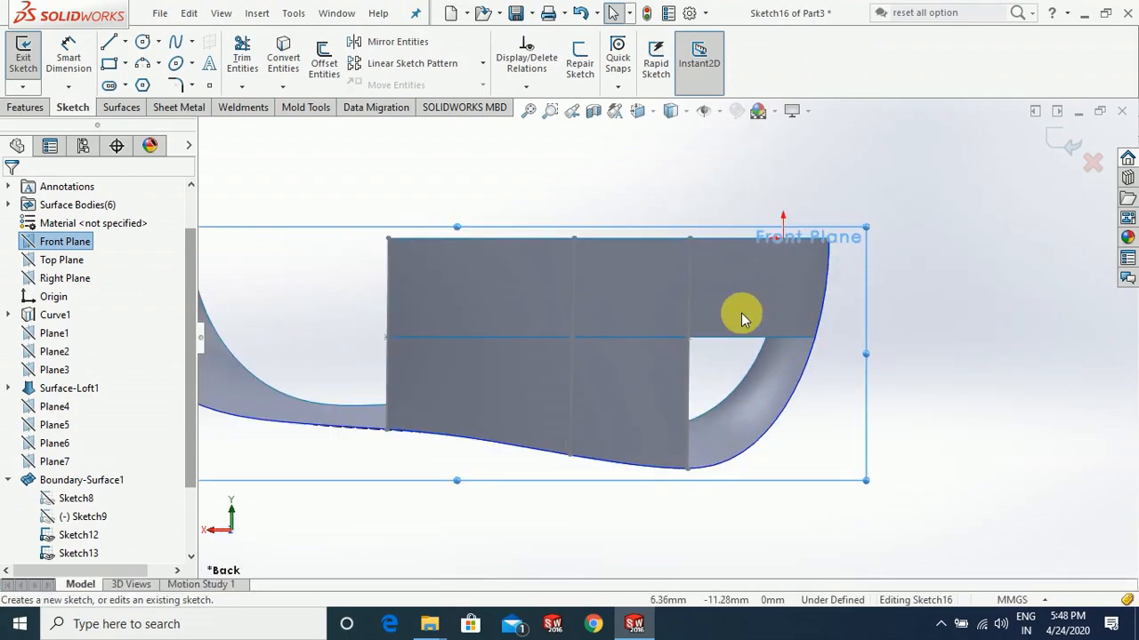
pyautogui.scroll(-1, 743, 316)
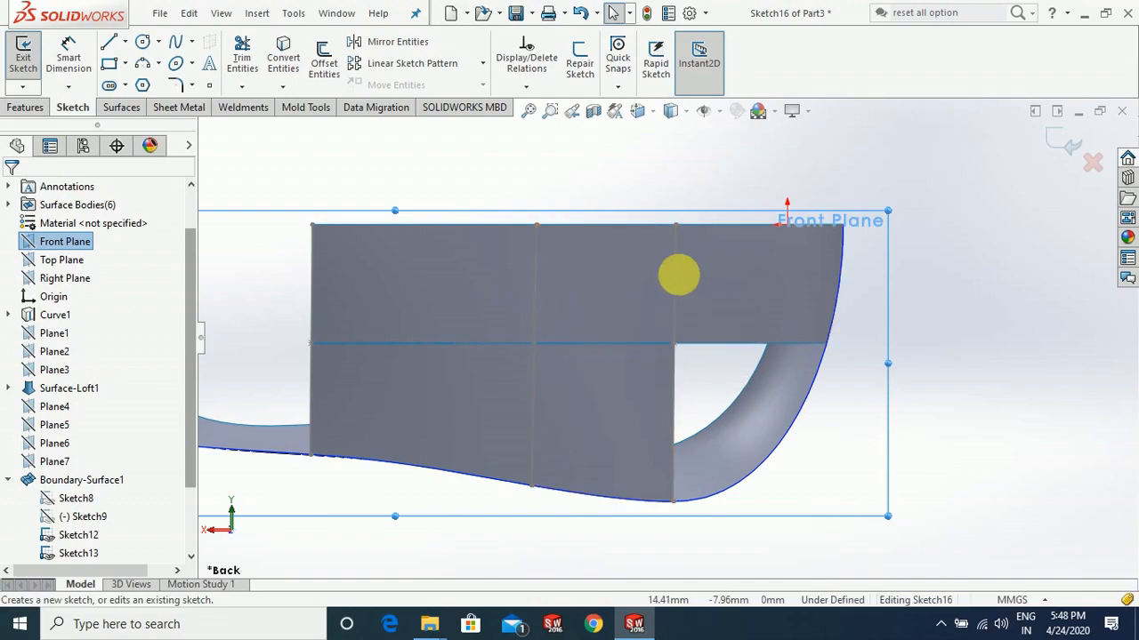
pyautogui.click(142, 42)
pyautogui.click(614, 305)
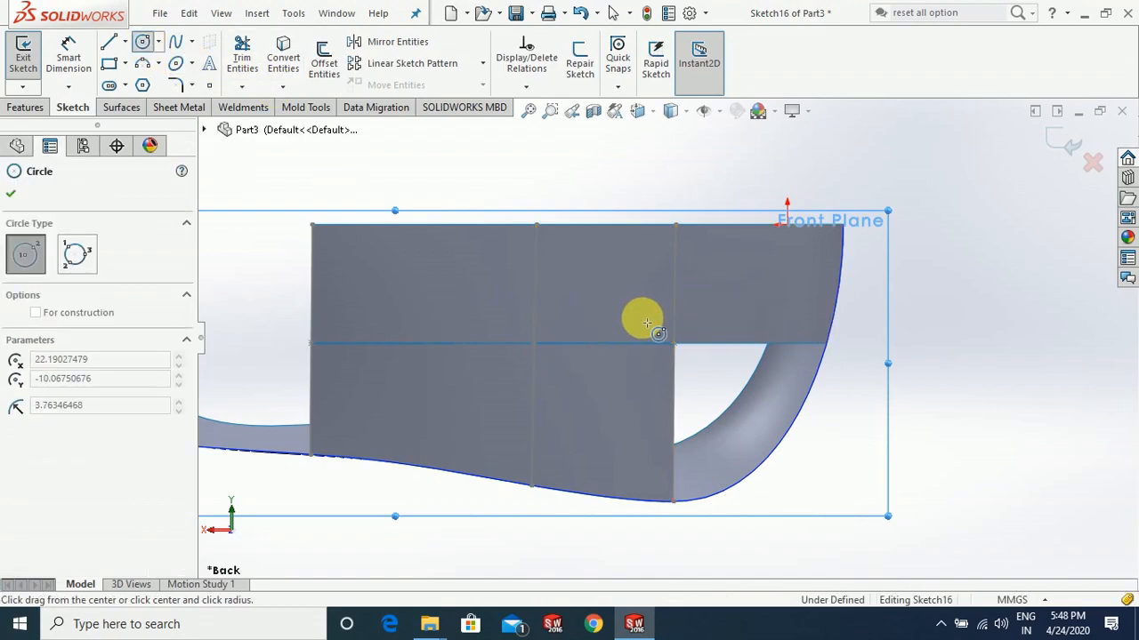
pyautogui.click(649, 318)
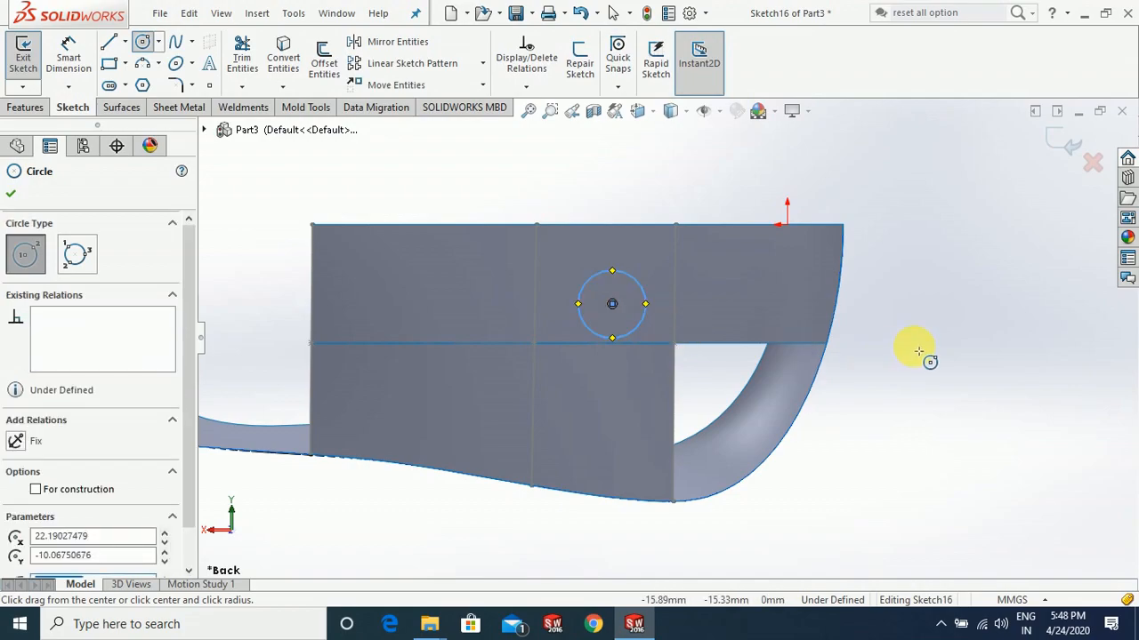
pyautogui.press('Escape')
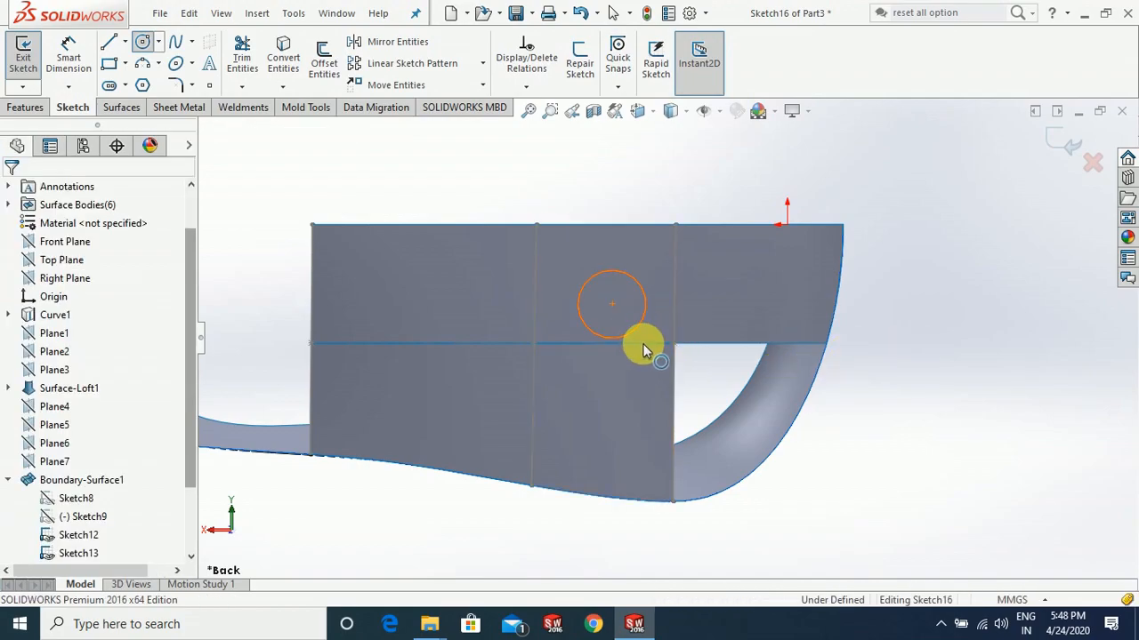
# Make the circle tangent to the horizontal seam edge below it and to the vertical Sketch11 spline beside the opening
pyautogui.keyDown('ctrl'); pyautogui.click(644, 345); pyautogui.keyUp('ctrl')
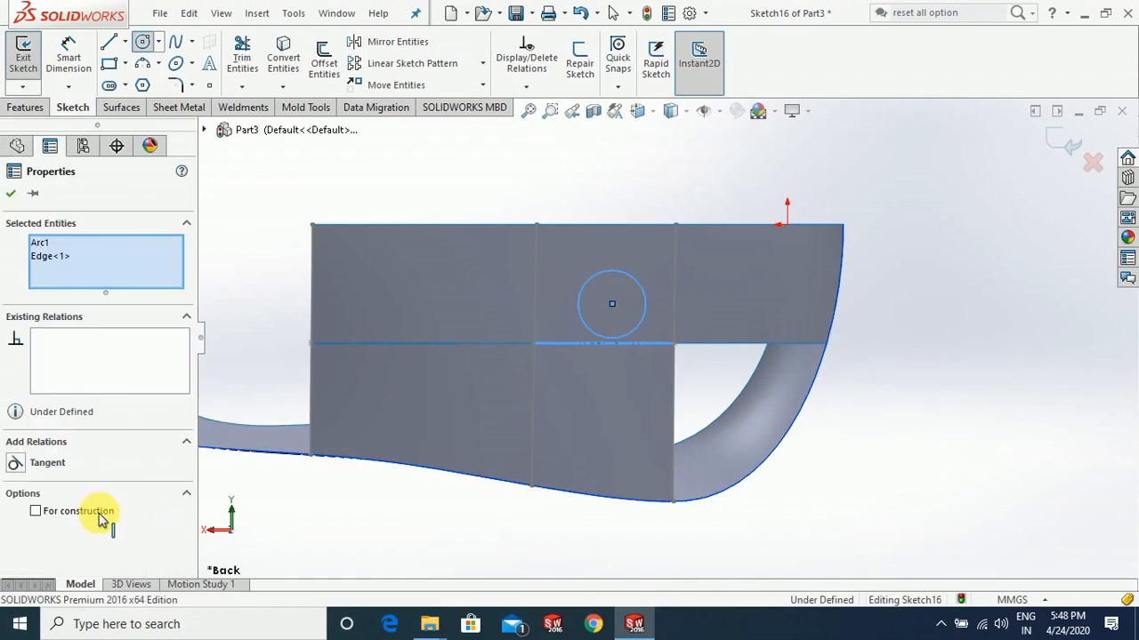
pyautogui.click(15, 462)
pyautogui.press('Escape')
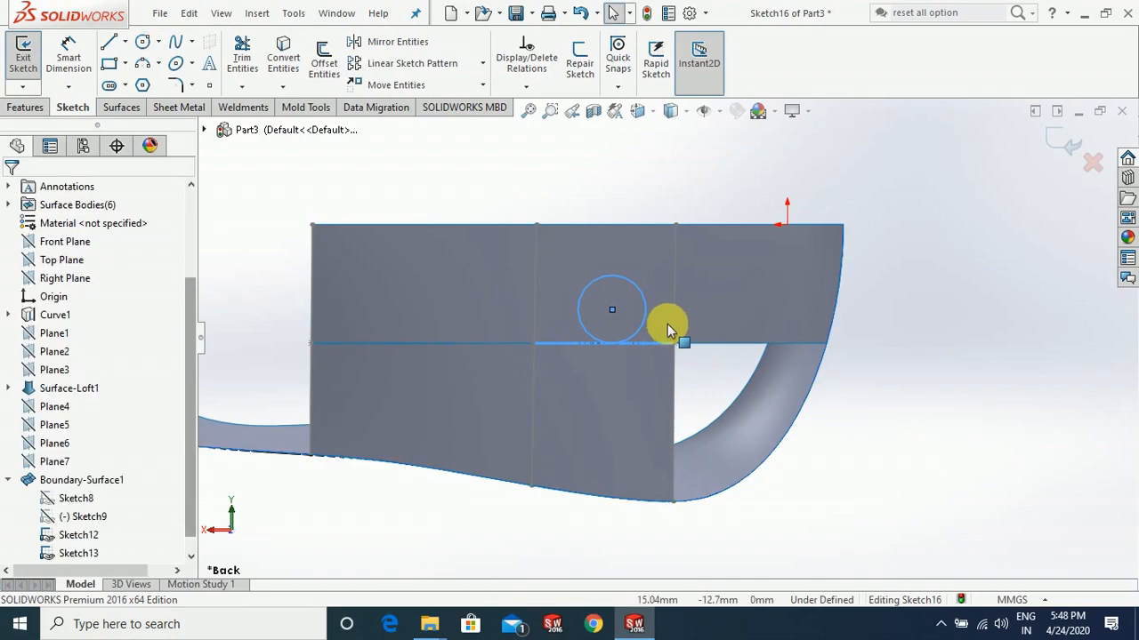
pyautogui.click(675, 309)
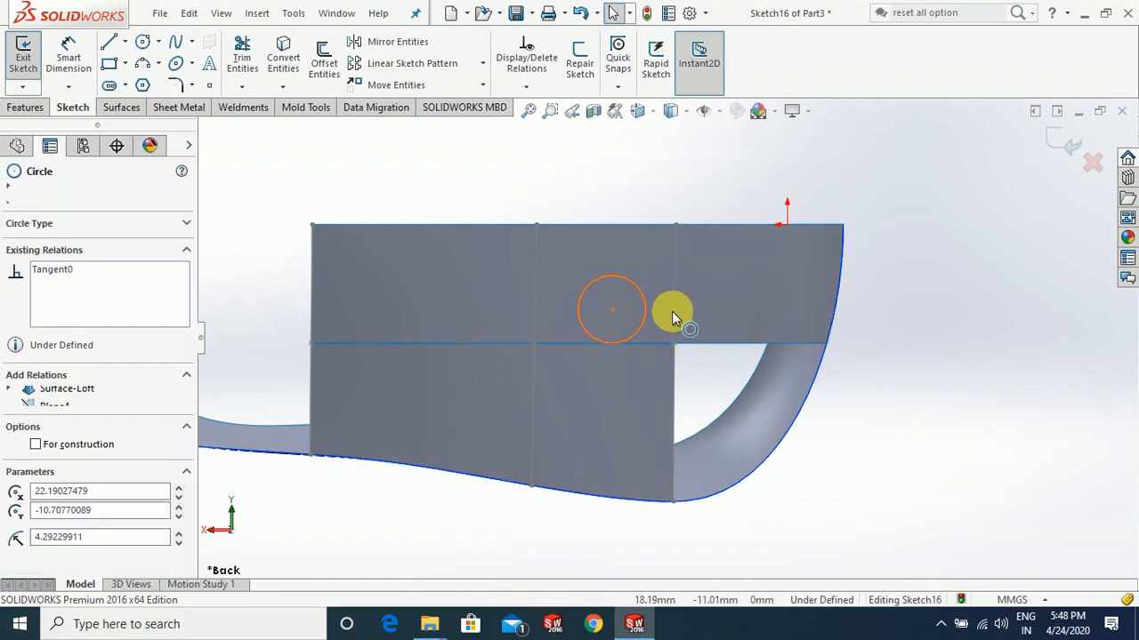
pyautogui.keyDown('ctrl'); pyautogui.click(261, 429); pyautogui.keyUp('ctrl')
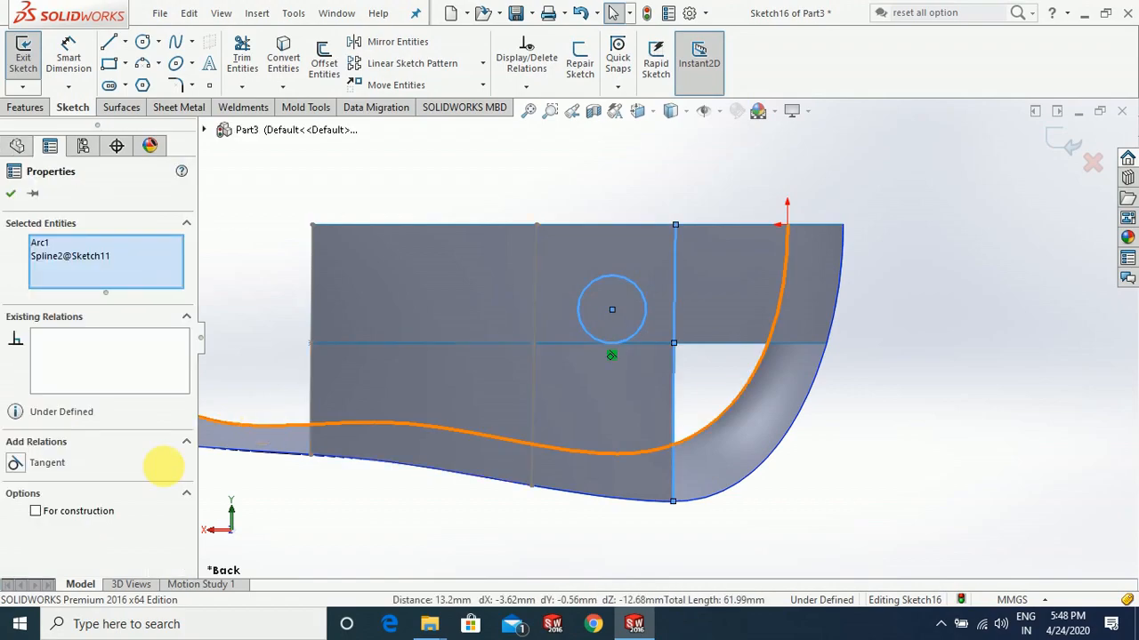
pyautogui.click(48, 463)
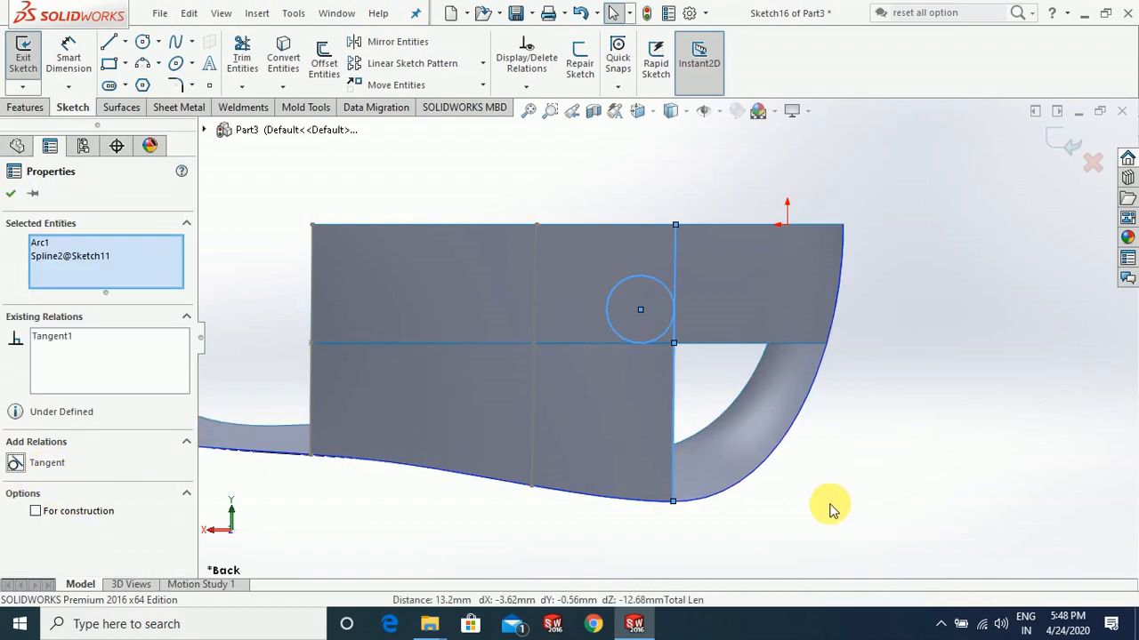
pyautogui.click(864, 487)
# Draw a vertical line from the circle's lowest point down to the surface's lower boundary
pyautogui.click(110, 43)
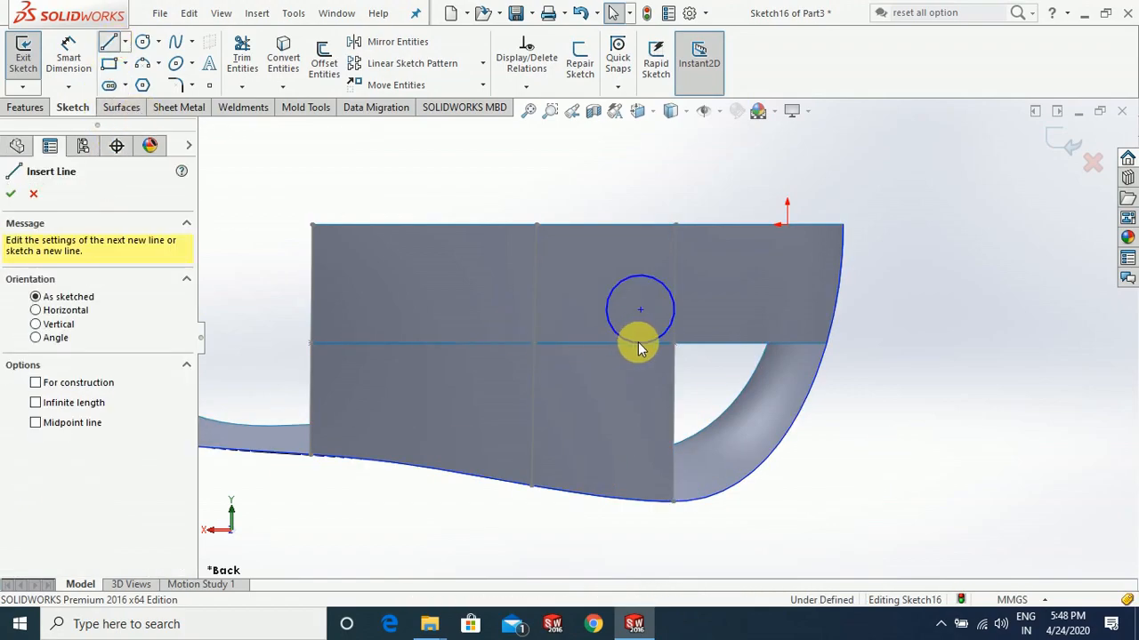
pyautogui.click(641, 347)
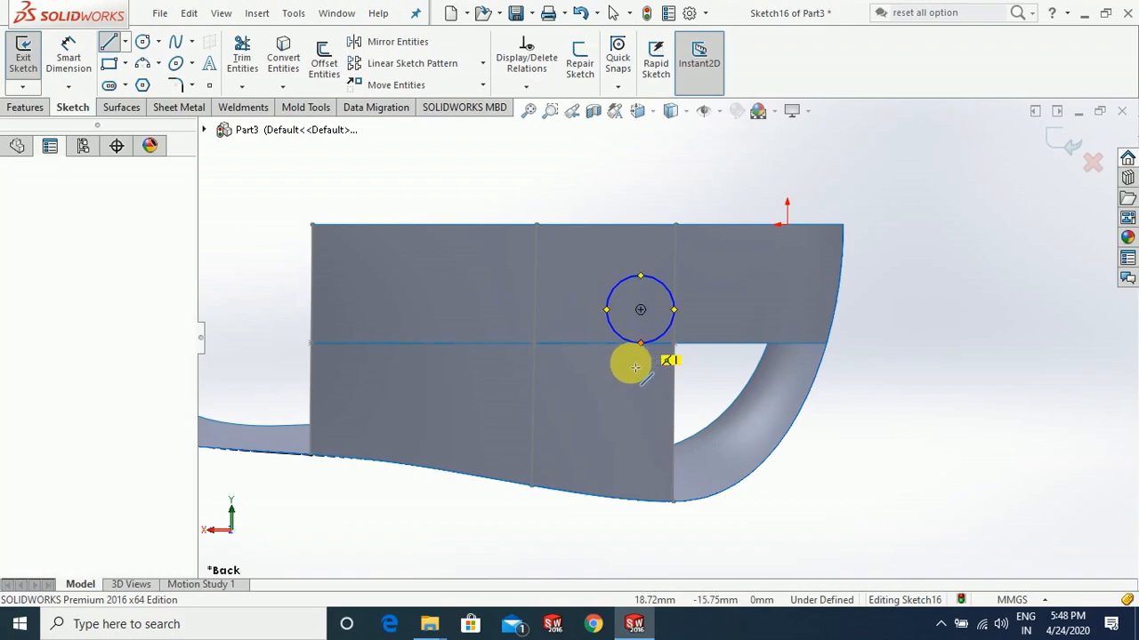
pyautogui.click(642, 503)
pyautogui.press('Escape')
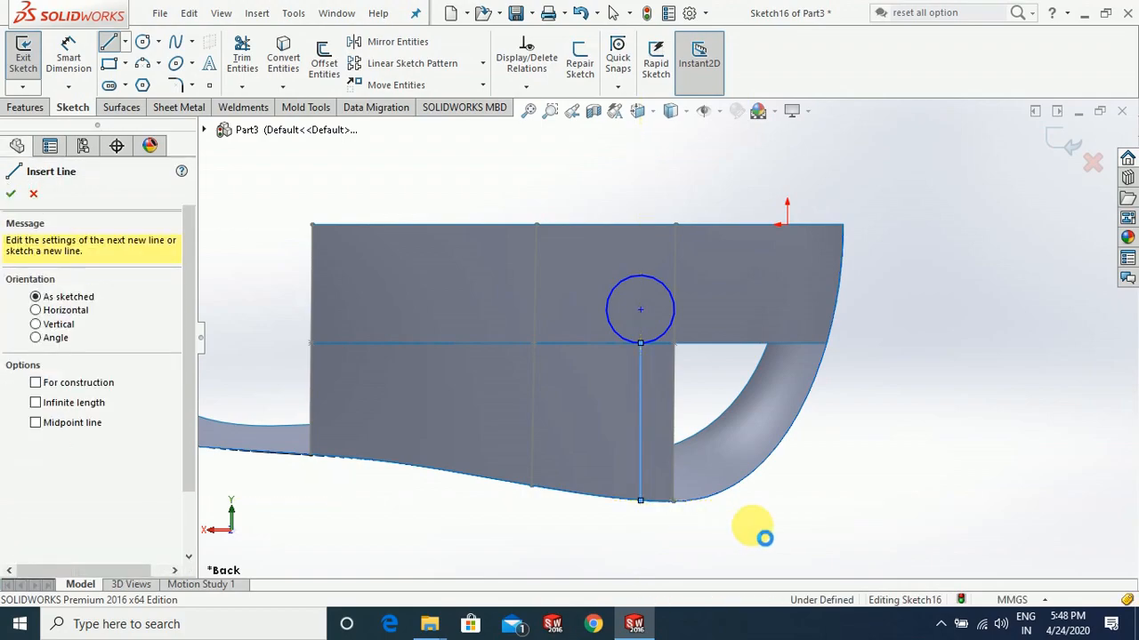
pyautogui.press('Escape')
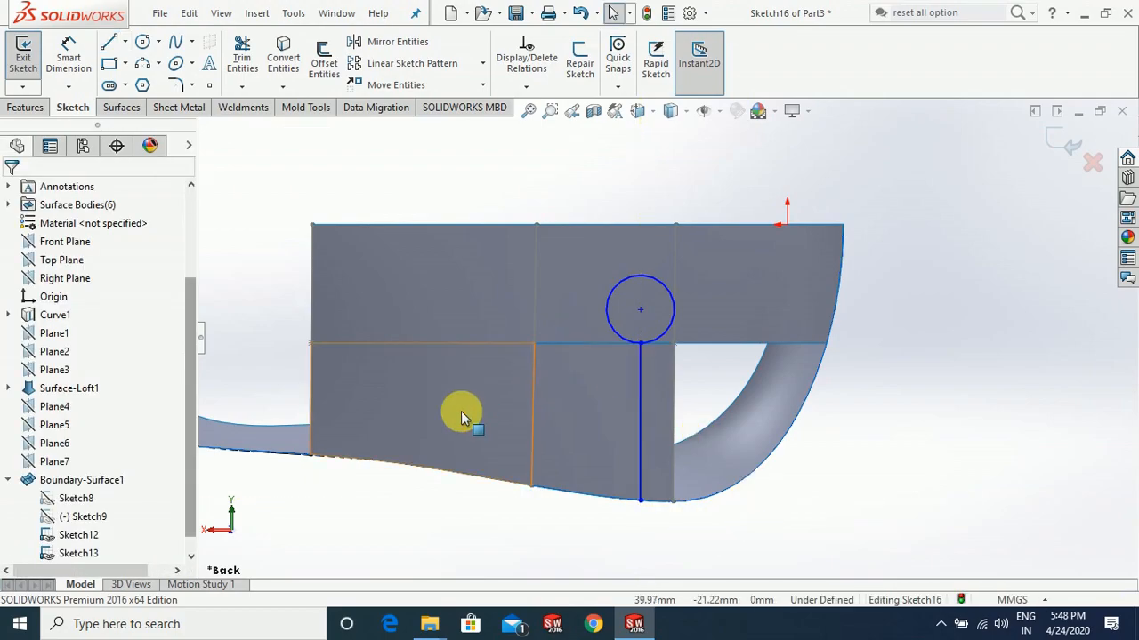
pyautogui.rightClick(237, 520)
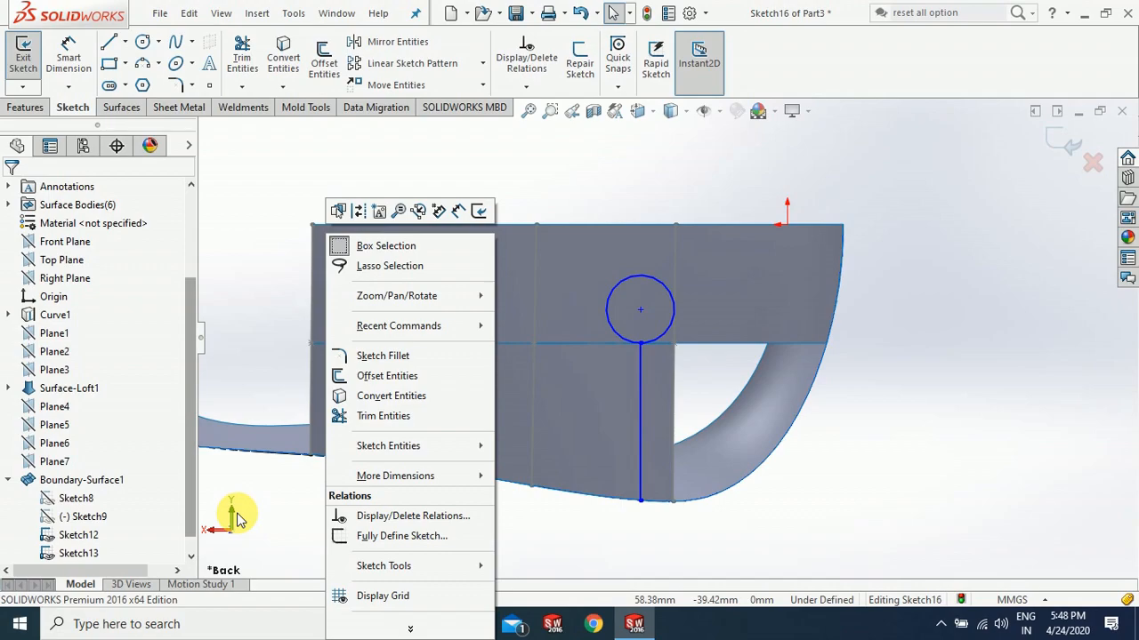
pyautogui.click(943, 480)
# Draw a horizontal line about 24 mm long from the circle's side nearest the opening outward past the curved outer edge
pyautogui.click(109, 42)
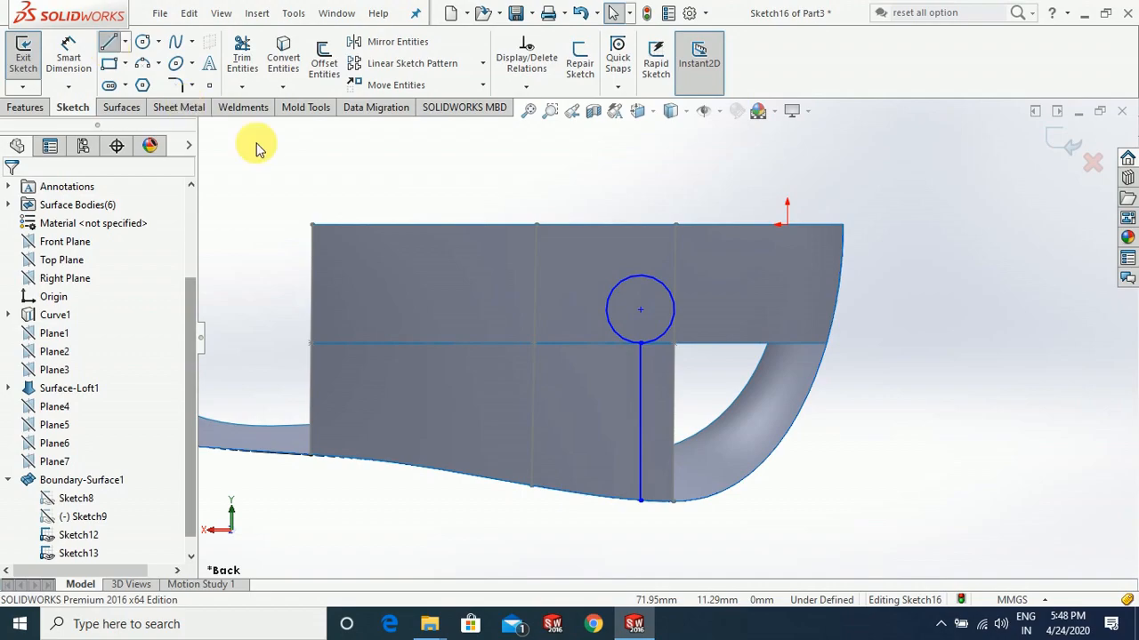
pyautogui.click(696, 319)
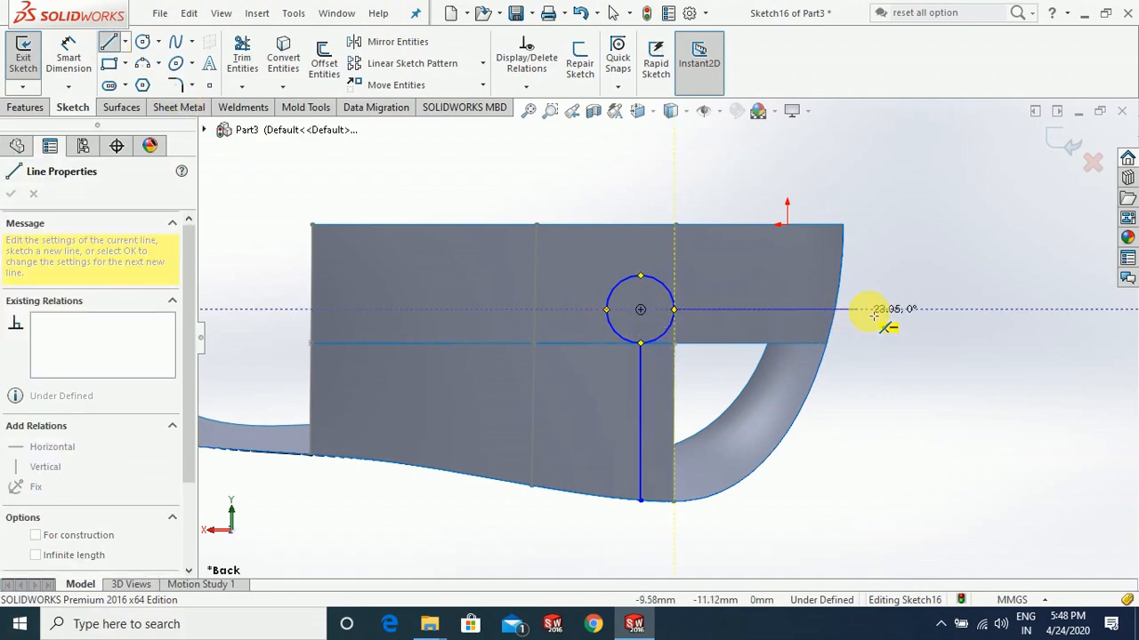
pyautogui.click(872, 309)
pyautogui.press('Escape')
pyautogui.press('Escape')
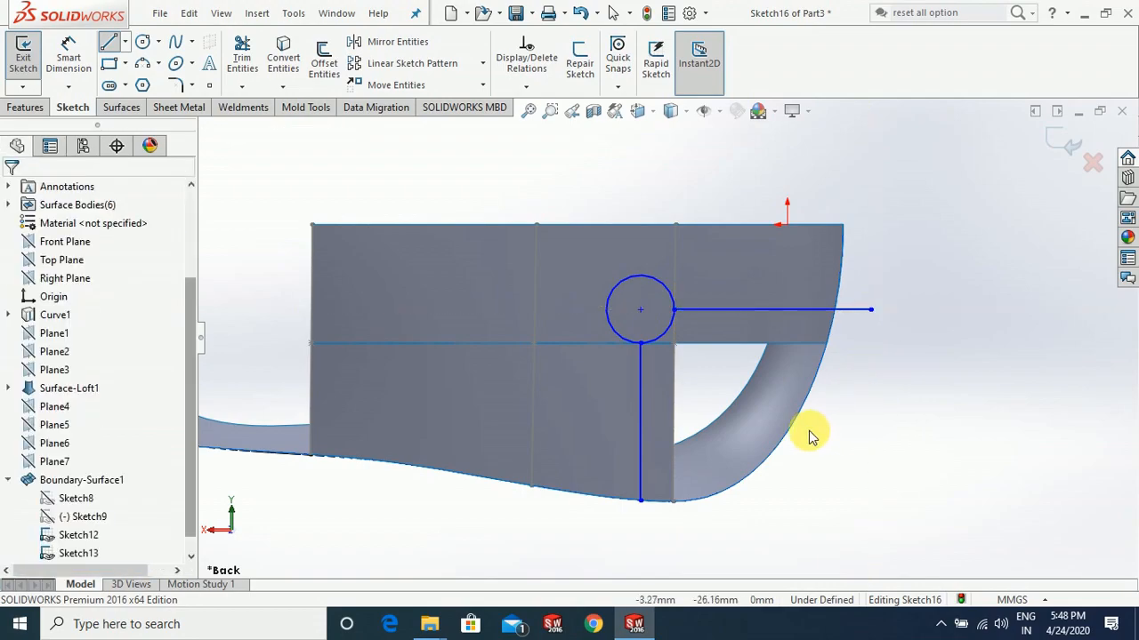
pyautogui.press('Escape')
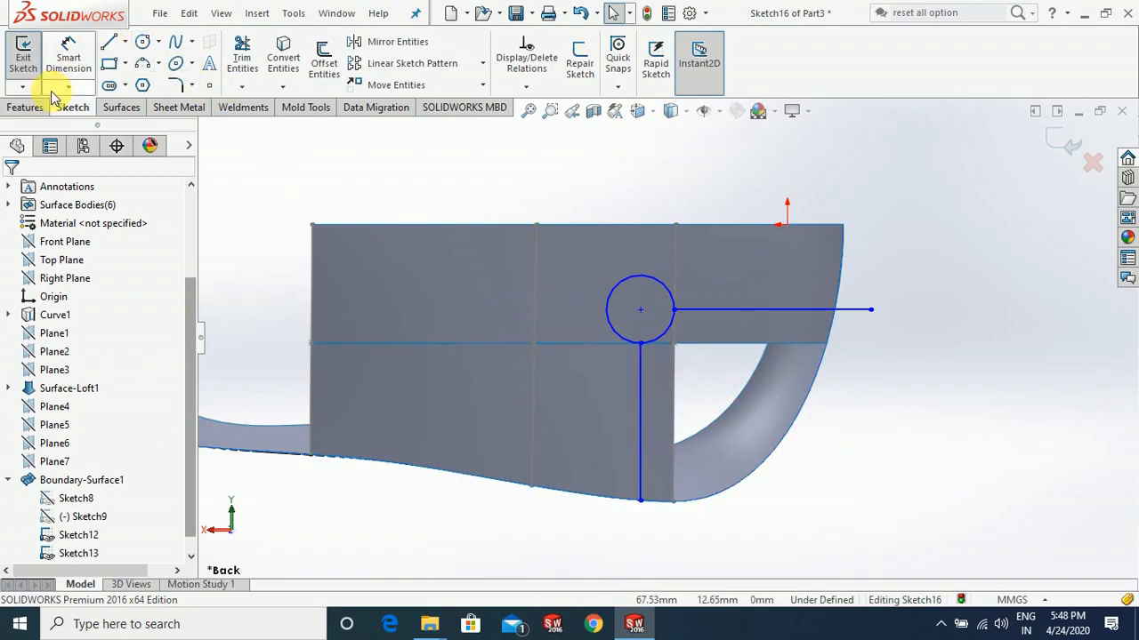
# Trim the surface patches with Sketch16, removing the strip below the horizontal line, the corner sliver and the strip beside the vertical line
pyautogui.click(24, 107)
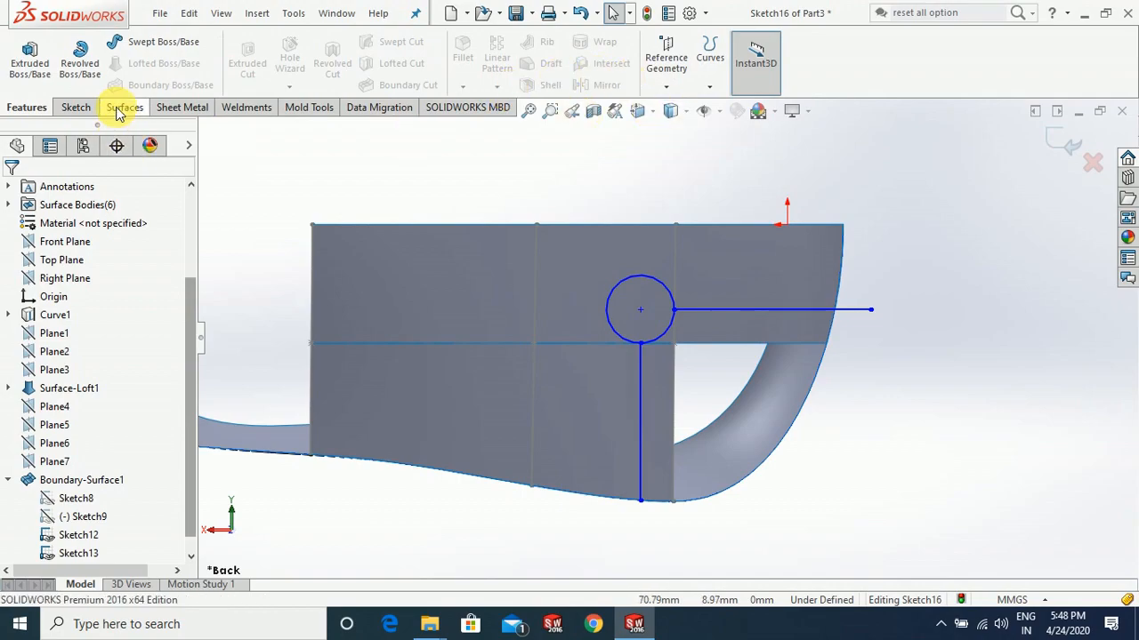
pyautogui.click(117, 108)
pyautogui.click(618, 63)
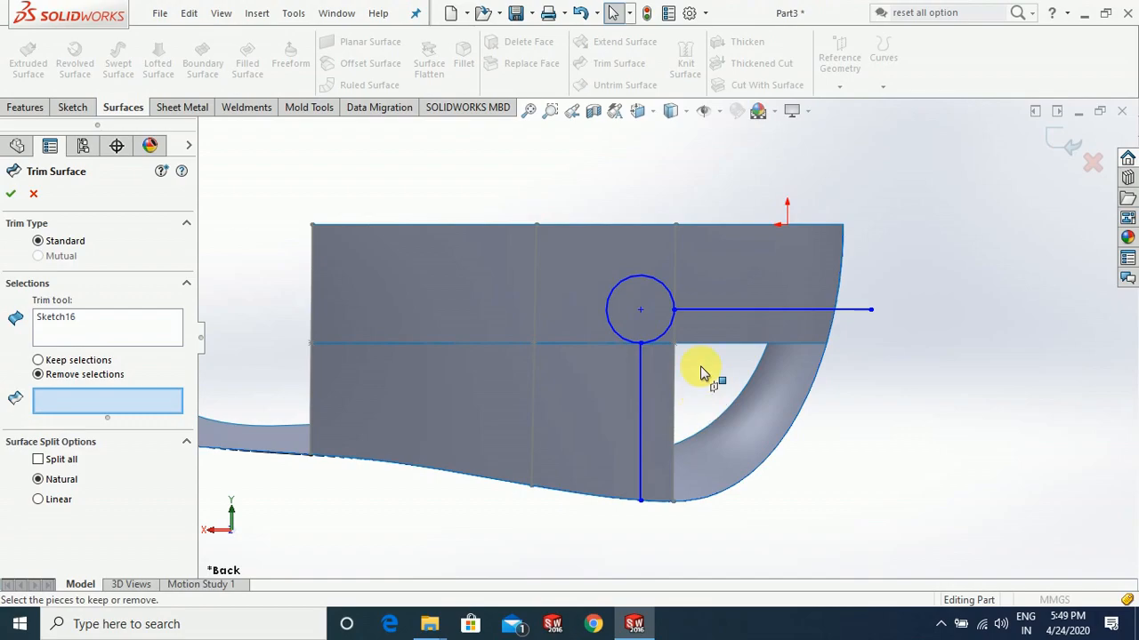
pyautogui.click(700, 335)
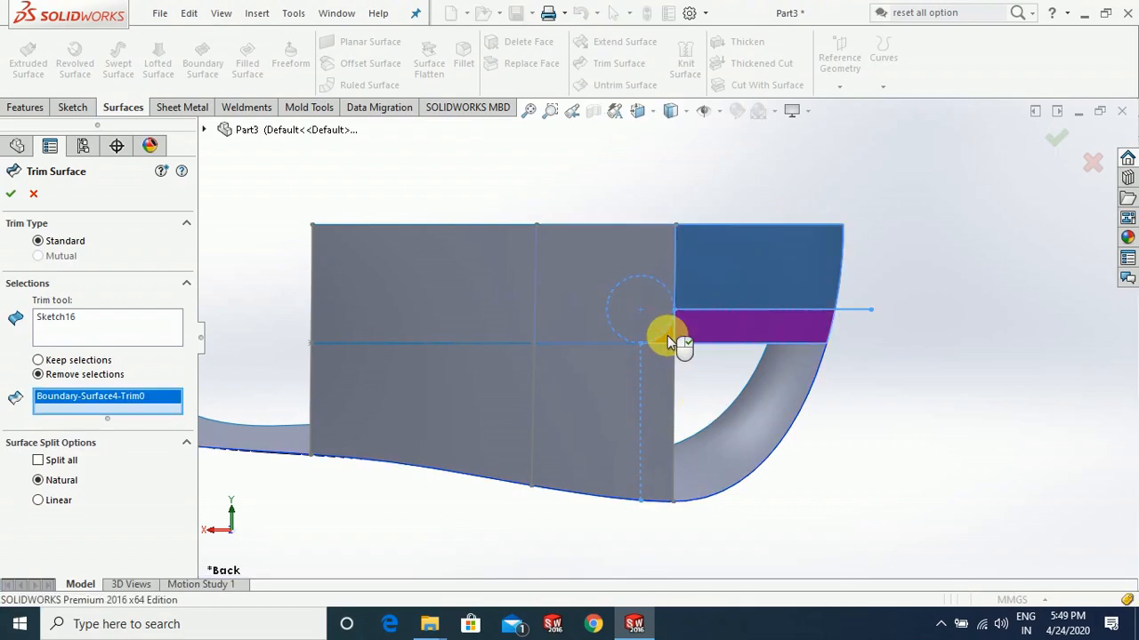
pyautogui.click(667, 335)
pyautogui.click(659, 365)
pyautogui.click(11, 194)
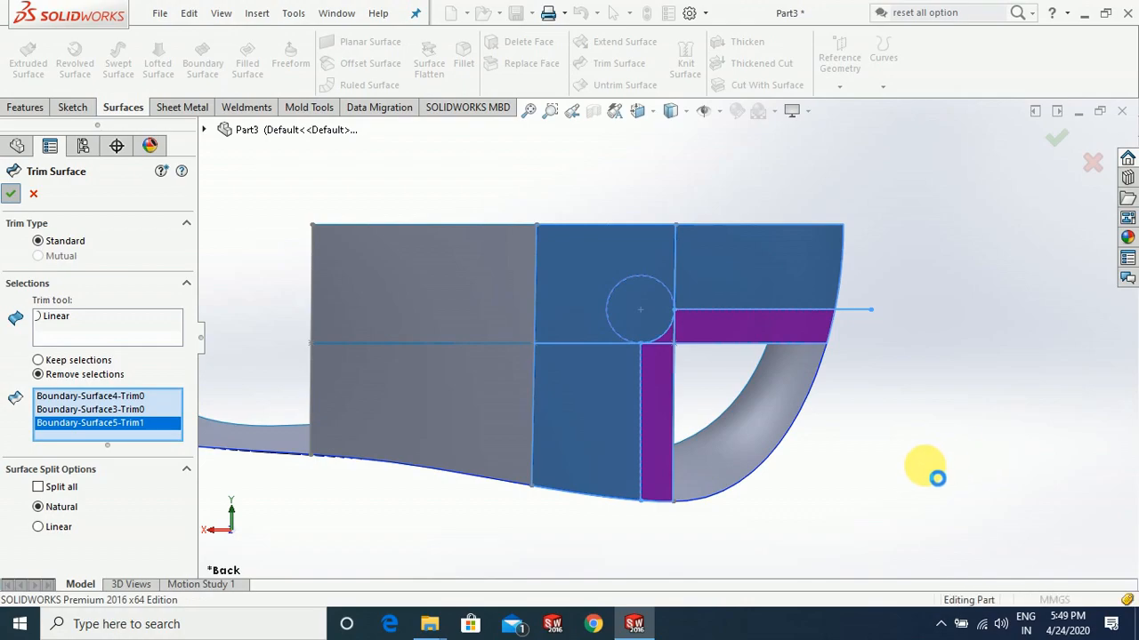
# Hide Sketch11, the spline running across the opening beside the rounded corner
pyautogui.scroll(4, 865, 476)
pyautogui.moveTo(725, 373); pyautogui.dragTo(762, 466, button='middle')
pyautogui.scroll(-5, 590, 392)
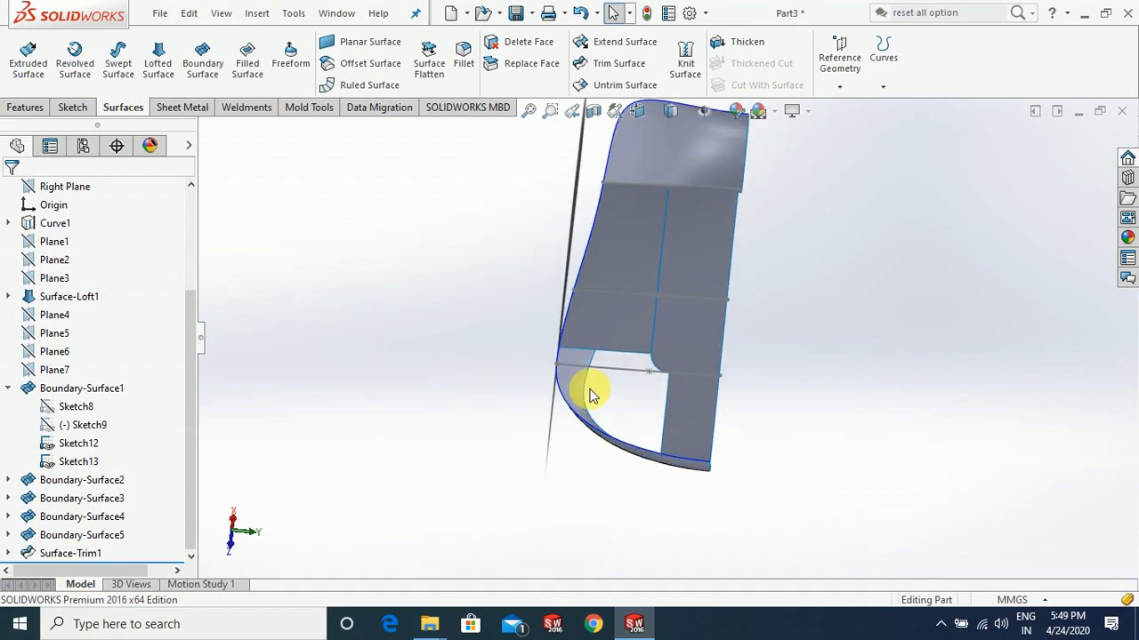
pyautogui.click(663, 360)
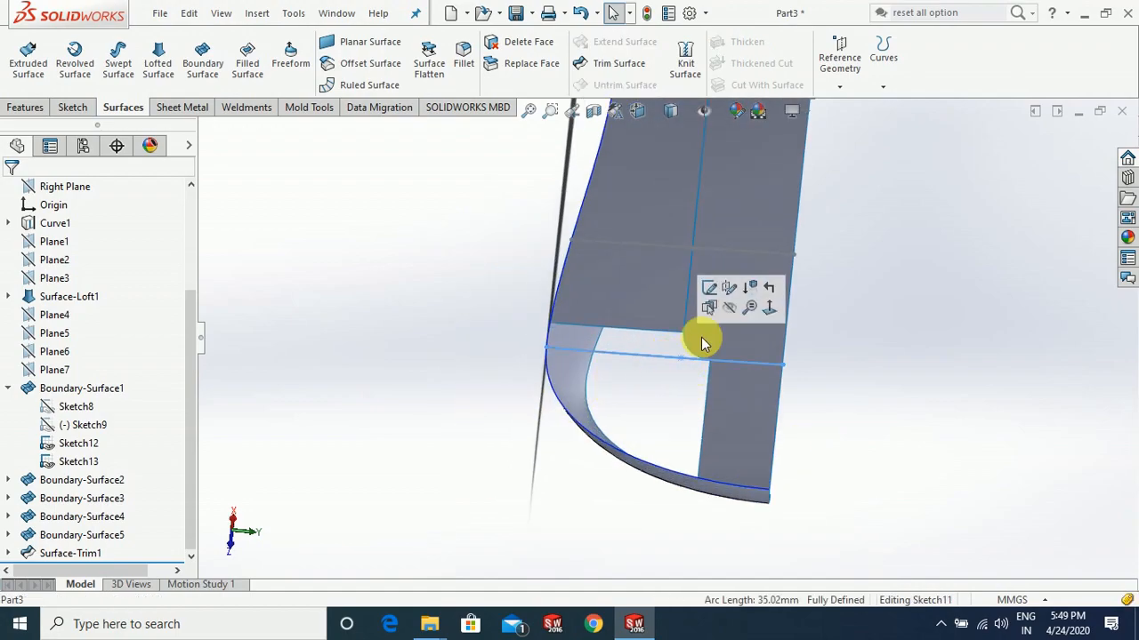
pyautogui.click(949, 377)
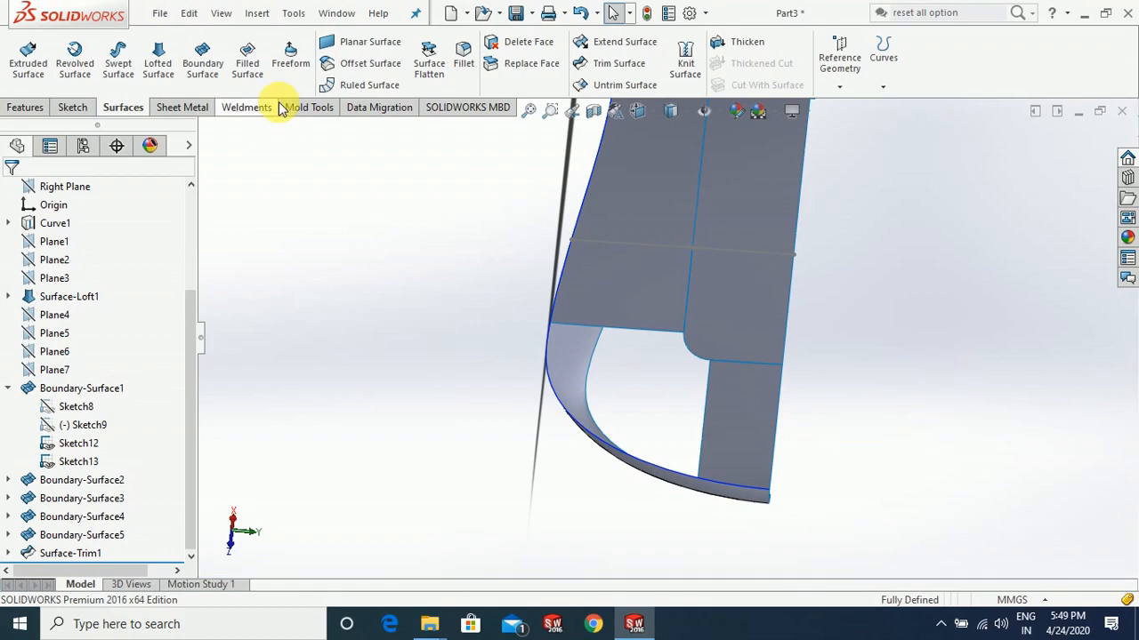
# Try a boundary surface with the rounded corner edge and Curve1 in Direction 1, and the opening's short side edge in Direction 2
pyautogui.click(201, 71)
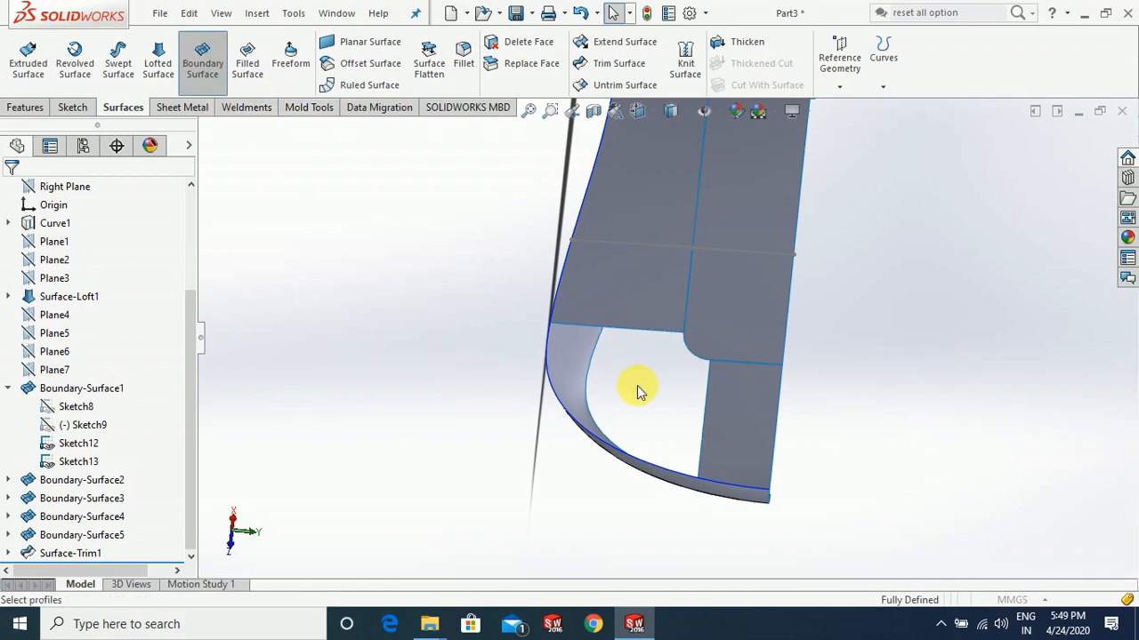
pyautogui.click(692, 354)
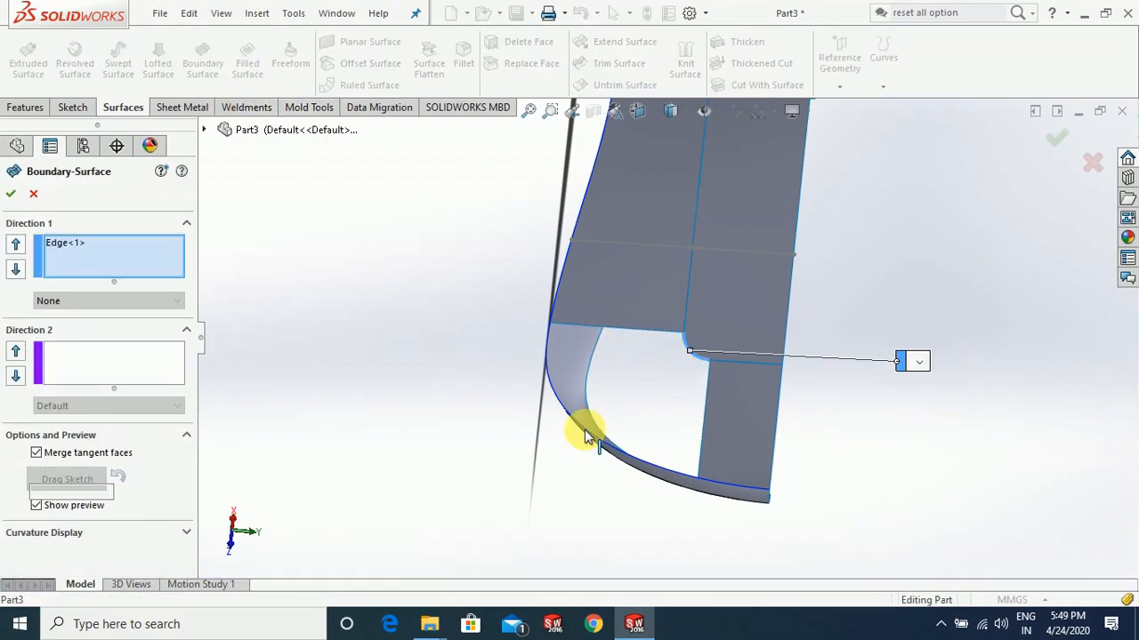
pyautogui.click(563, 412)
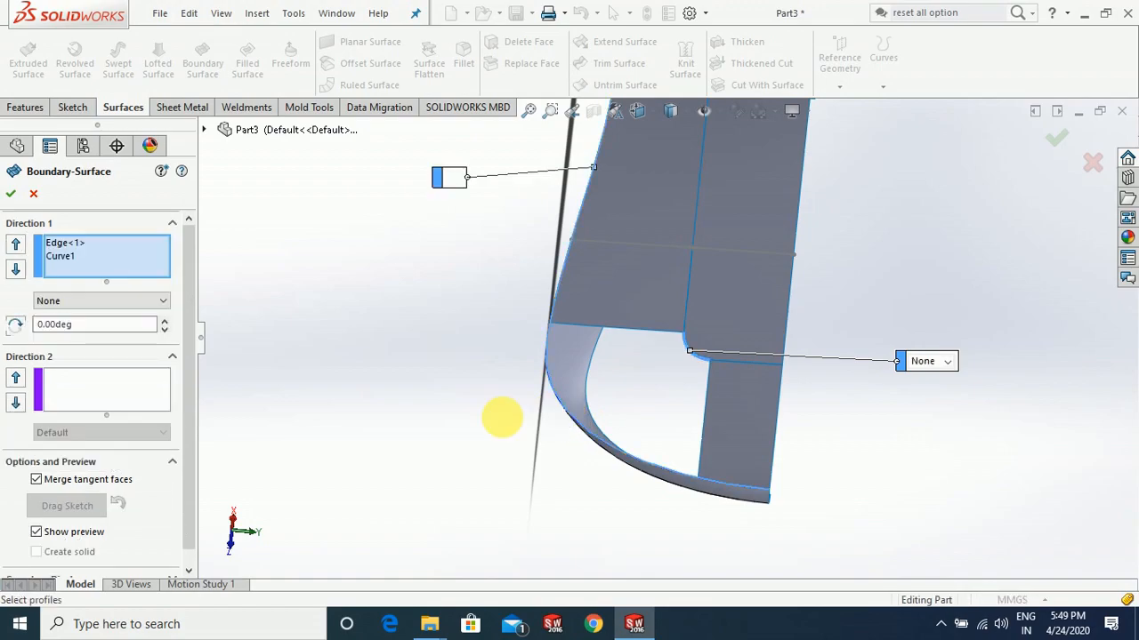
pyautogui.click(122, 390)
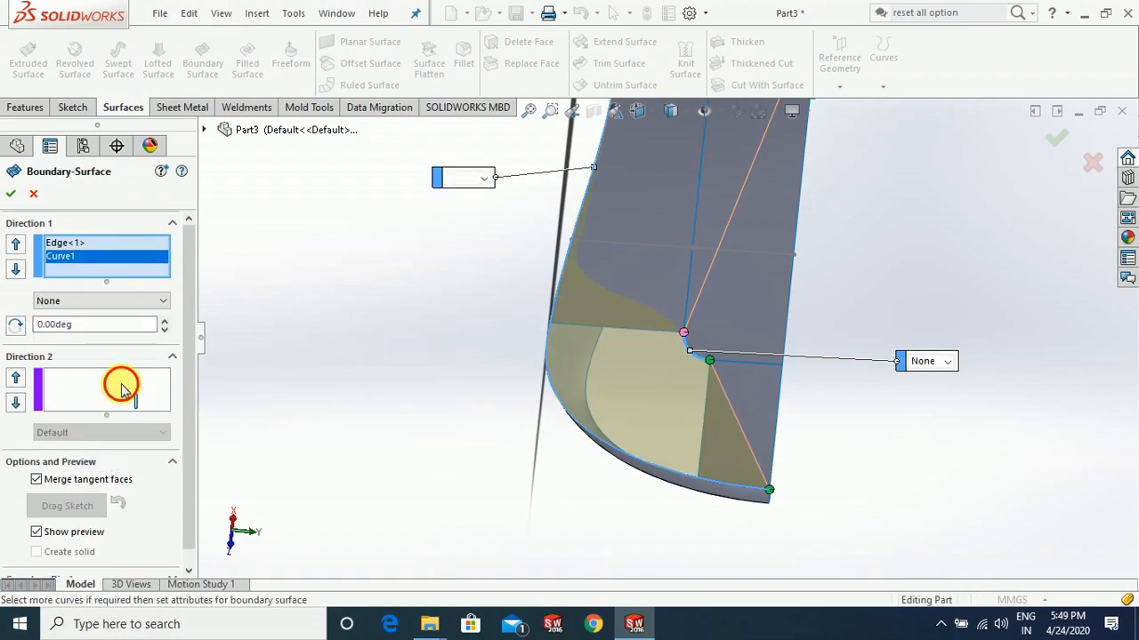
pyautogui.click(649, 372)
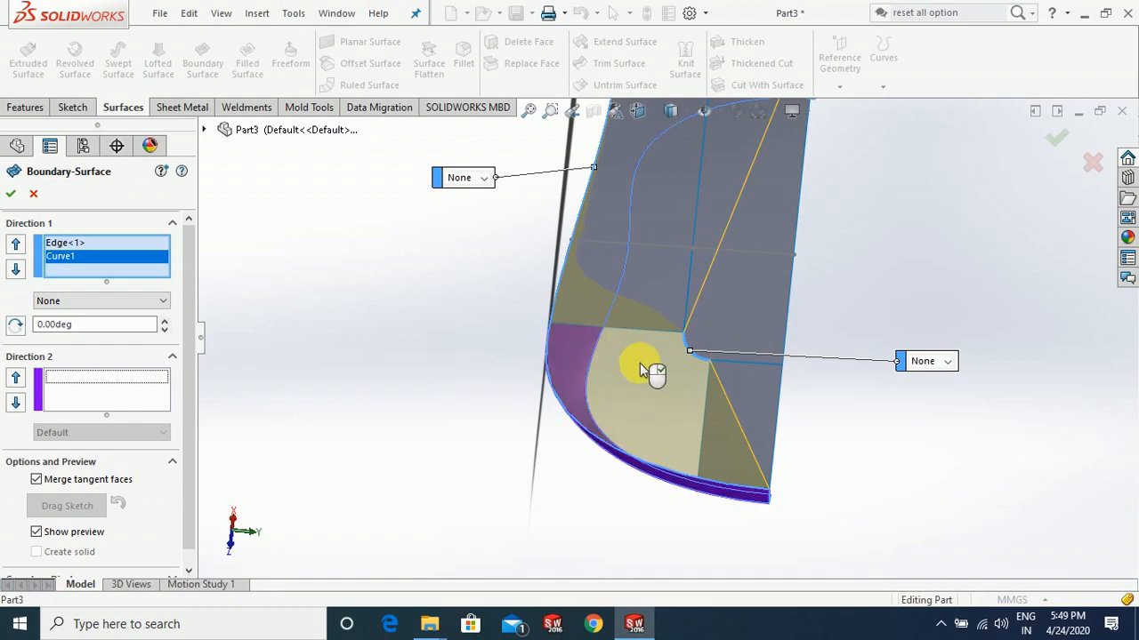
pyautogui.click(703, 401)
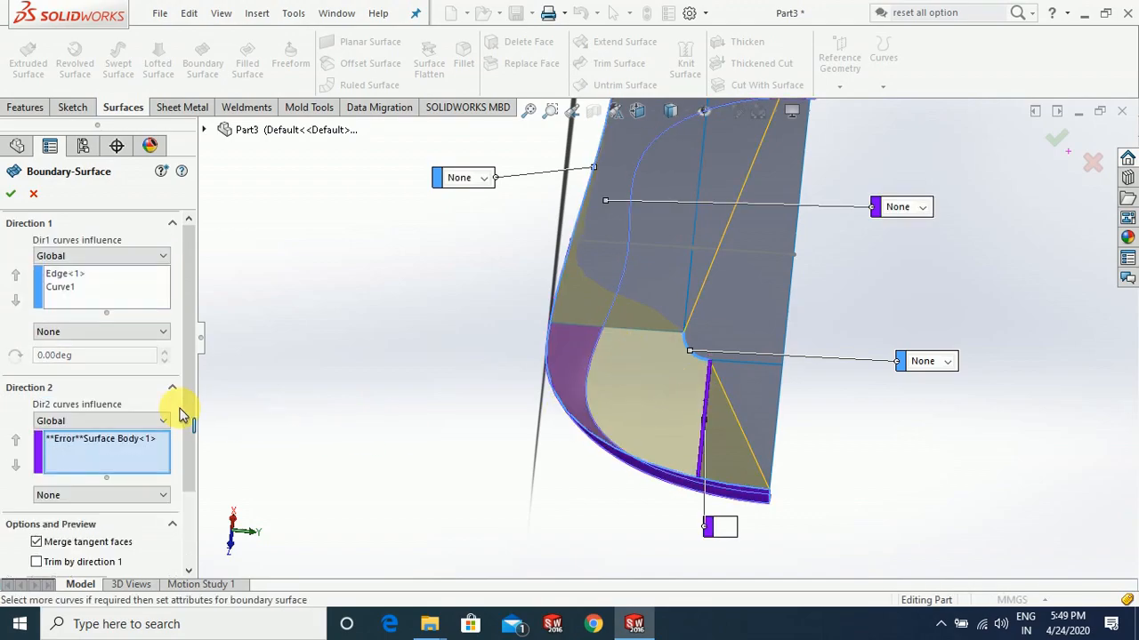
# Remove the wrongly picked surface body from the boundary surface's Direction 2 selections
pyautogui.scroll(-3, 178, 478)
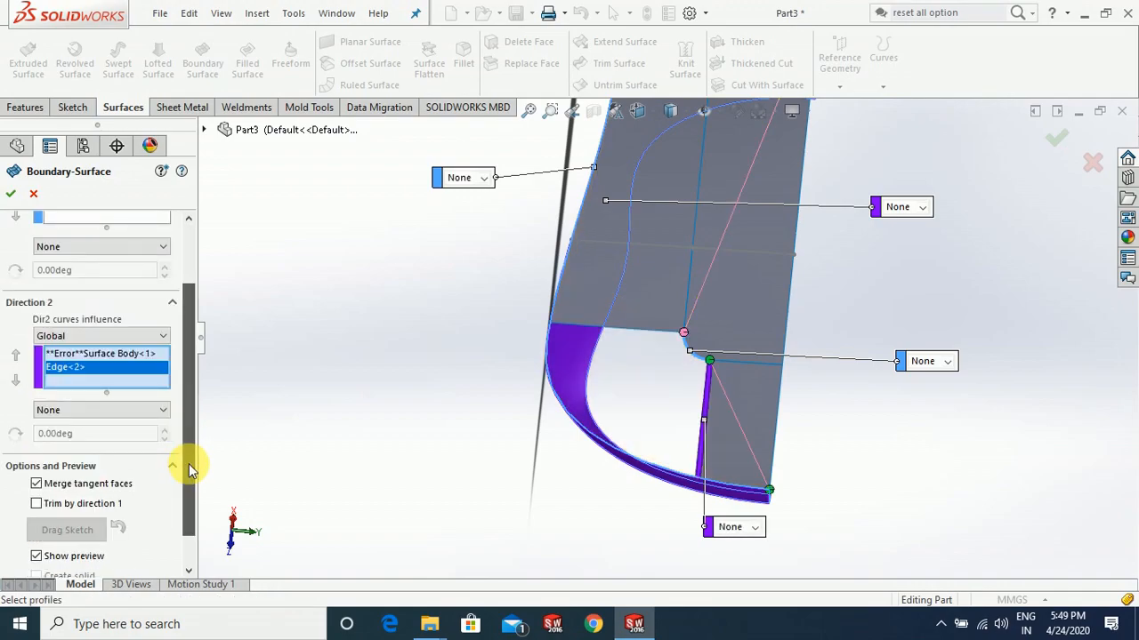
pyautogui.click(124, 361)
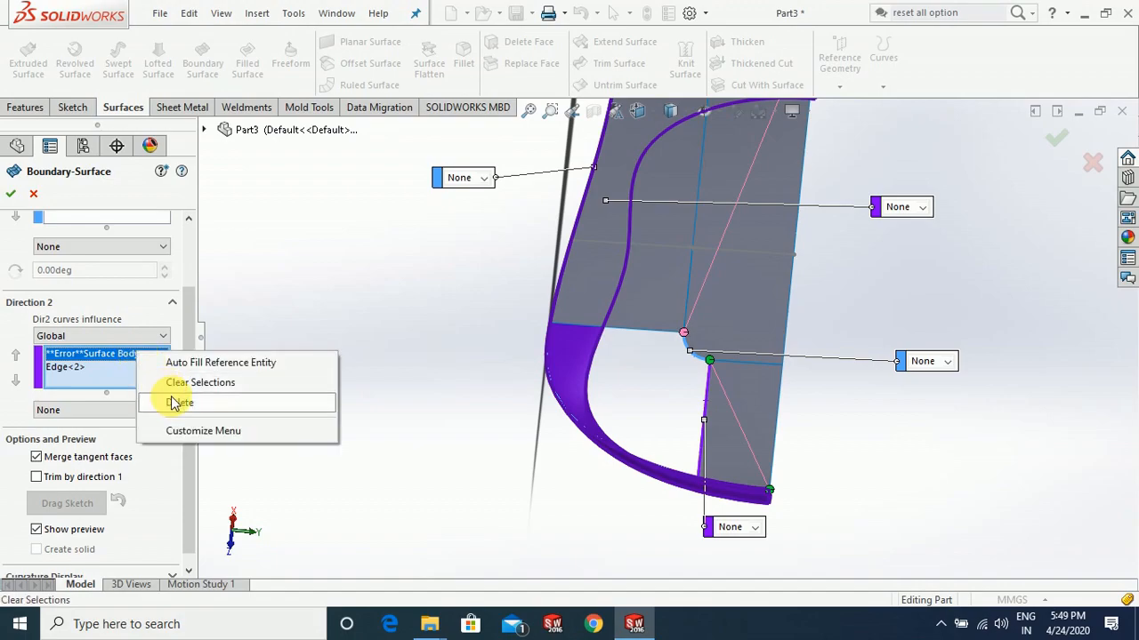
pyautogui.click(182, 401)
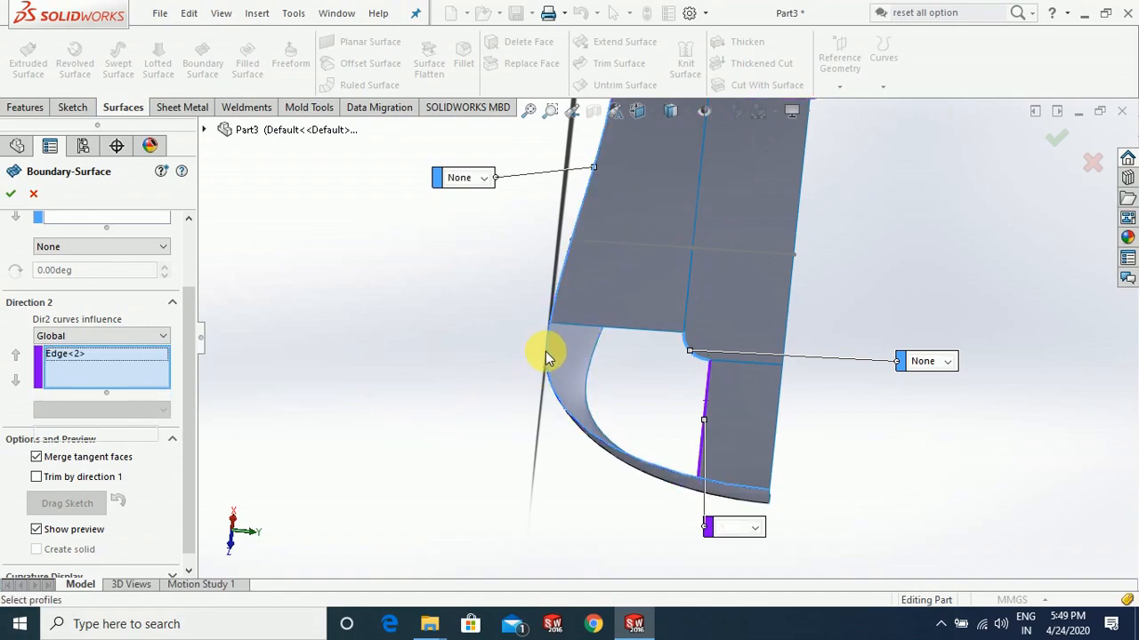
# Remove Curve1 and the corner edge from Direction 1 and the short side edge from Direction 2
pyautogui.moveTo(576, 478); pyautogui.dragTo(261, 460, button='middle')
pyautogui.scroll(5, 282, 444)
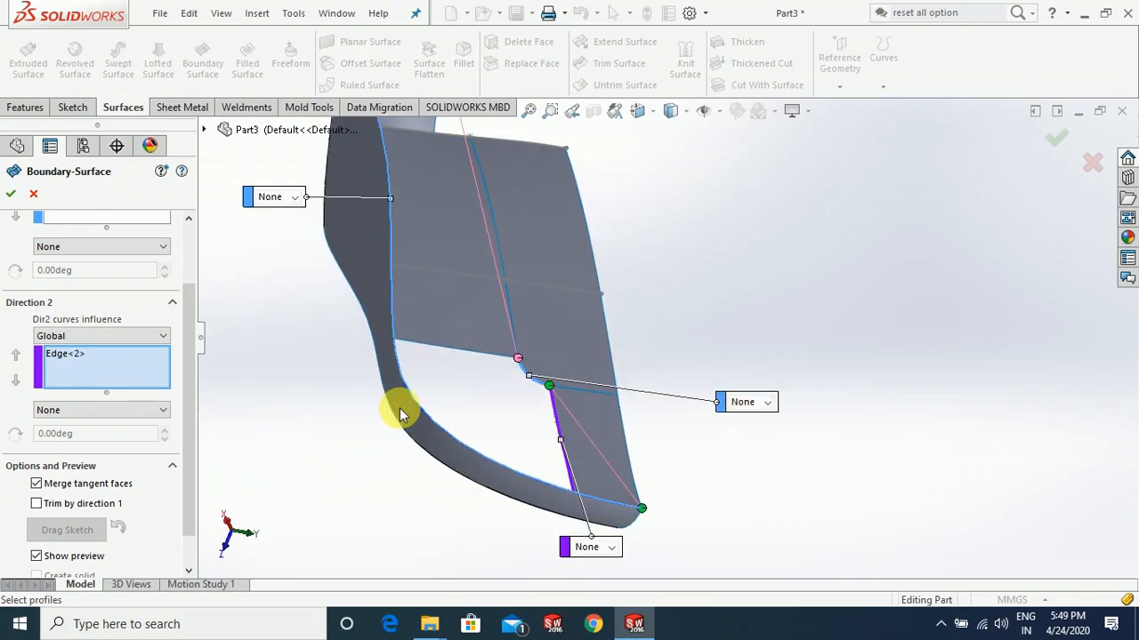
pyautogui.scroll(3, 399, 415)
pyautogui.click(614, 477)
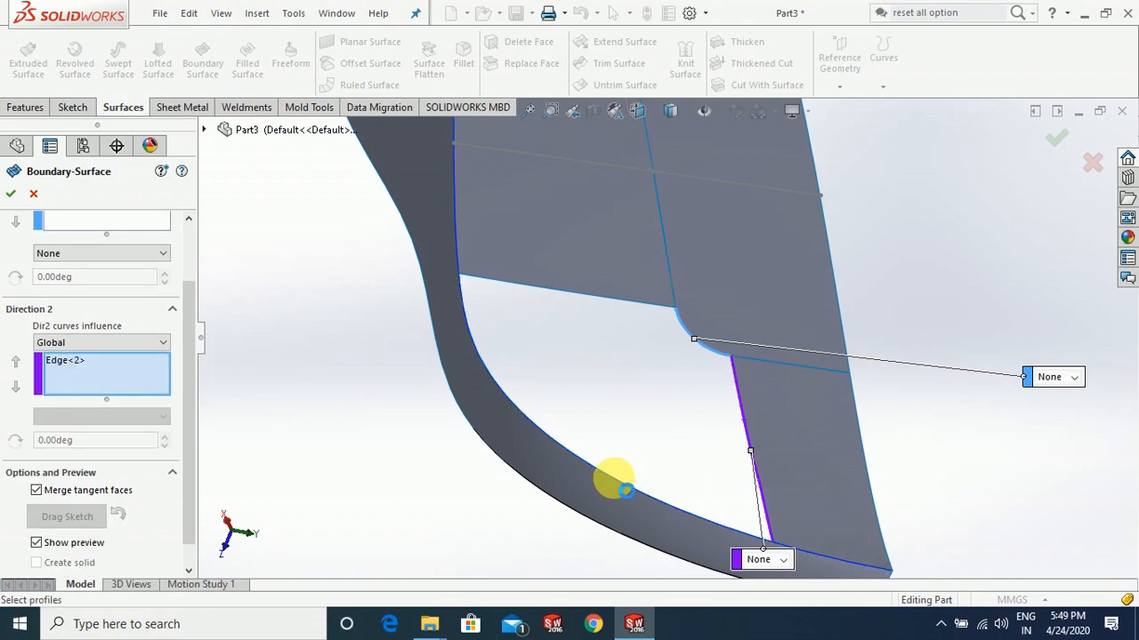
pyautogui.rightClick(102, 378)
pyautogui.click(142, 407)
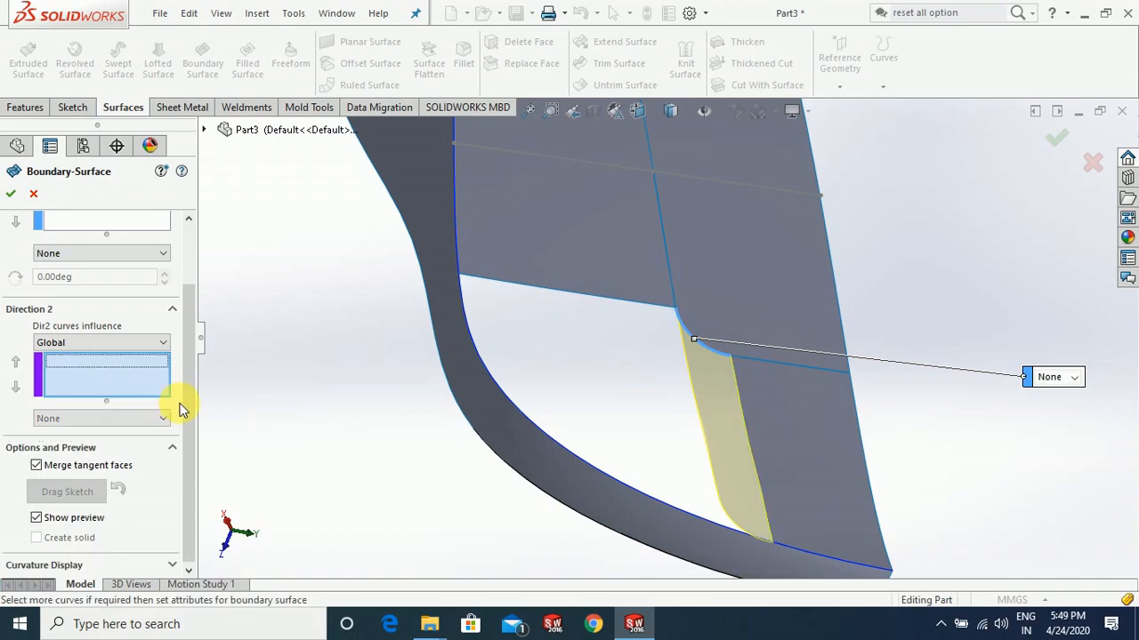
pyautogui.scroll(1, 198, 345)
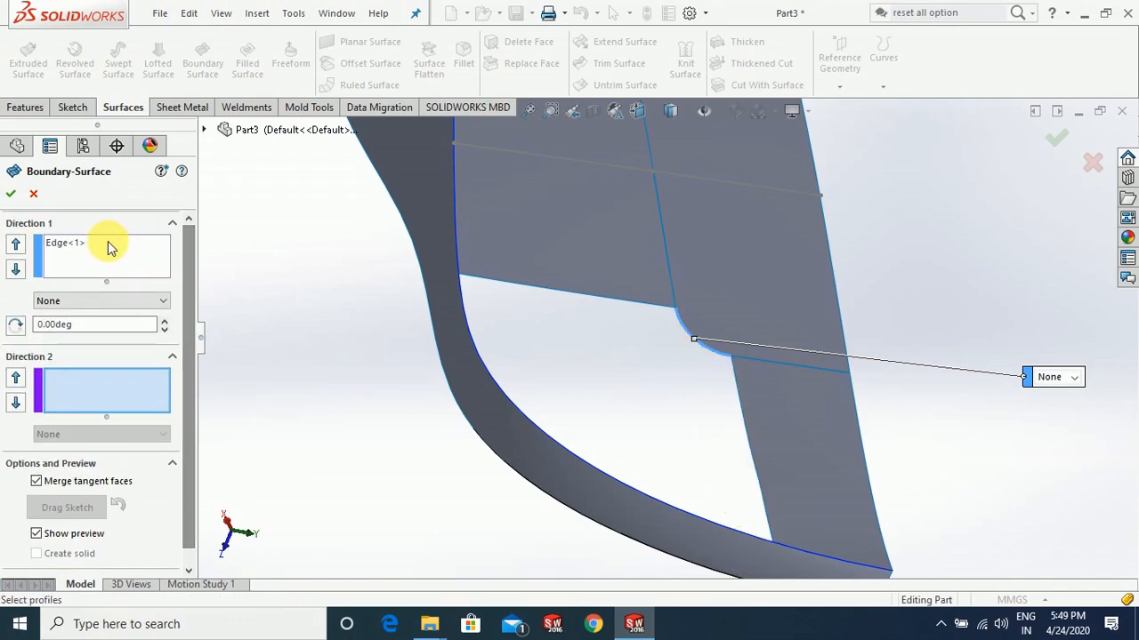
pyautogui.click(98, 249)
pyautogui.rightClick(109, 246)
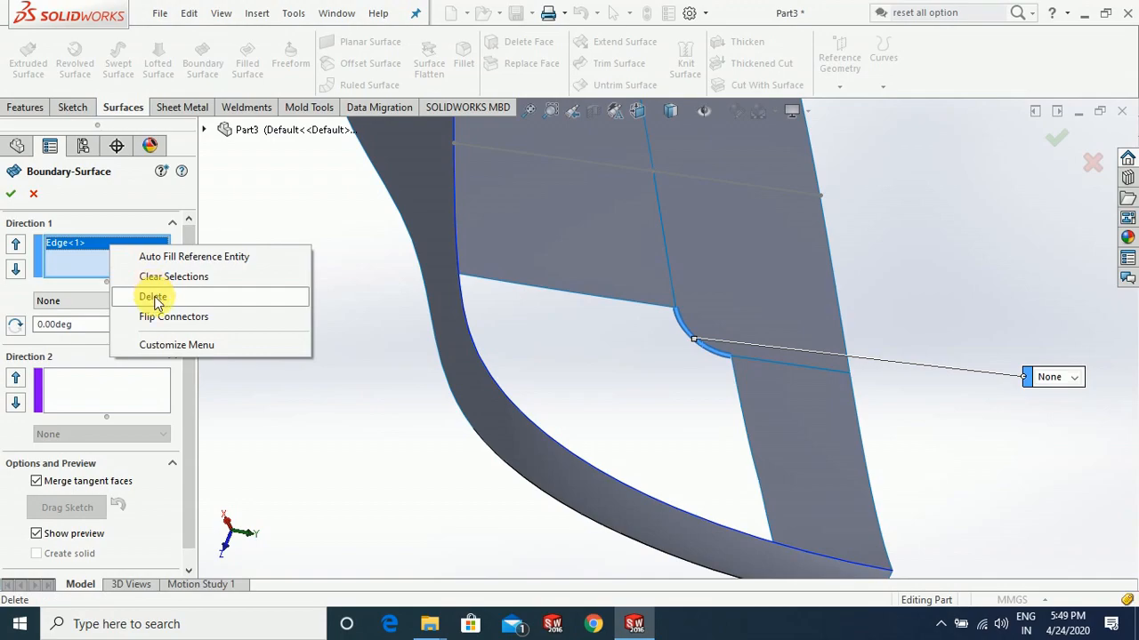
pyautogui.click(154, 301)
# Create a boundary surface from the opening's two straight edges in Direction 1 and the corner arc and Curve1 in Direction 2, trimmed by both directions
pyautogui.scroll(3, 530, 412)
pyautogui.moveTo(496, 418); pyautogui.dragTo(516, 436, button='middle')
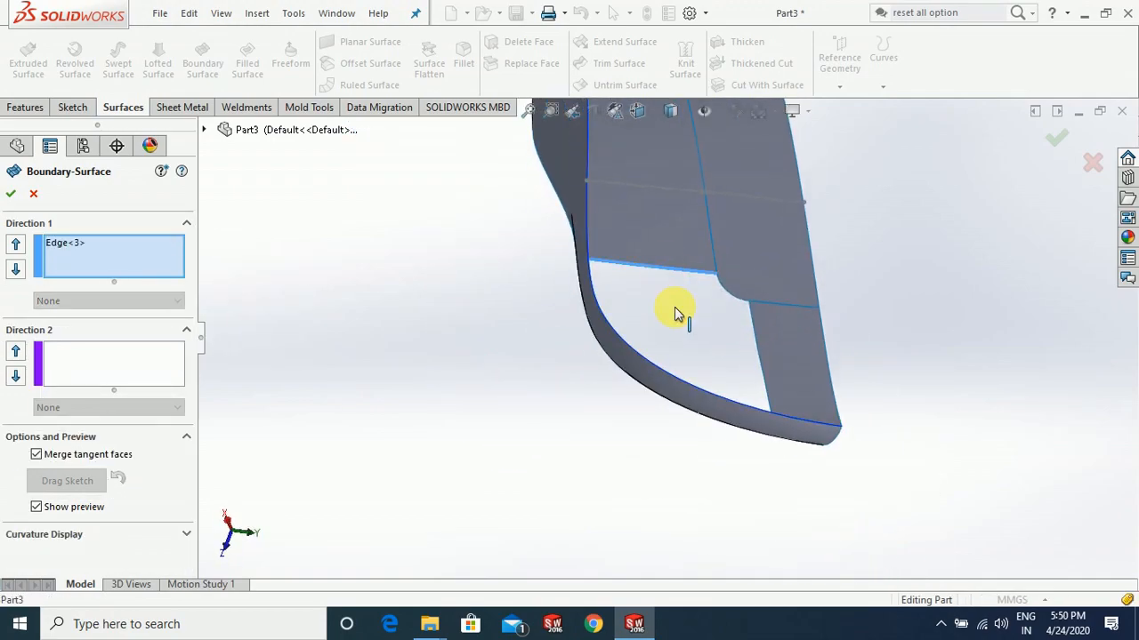
pyautogui.click(665, 277)
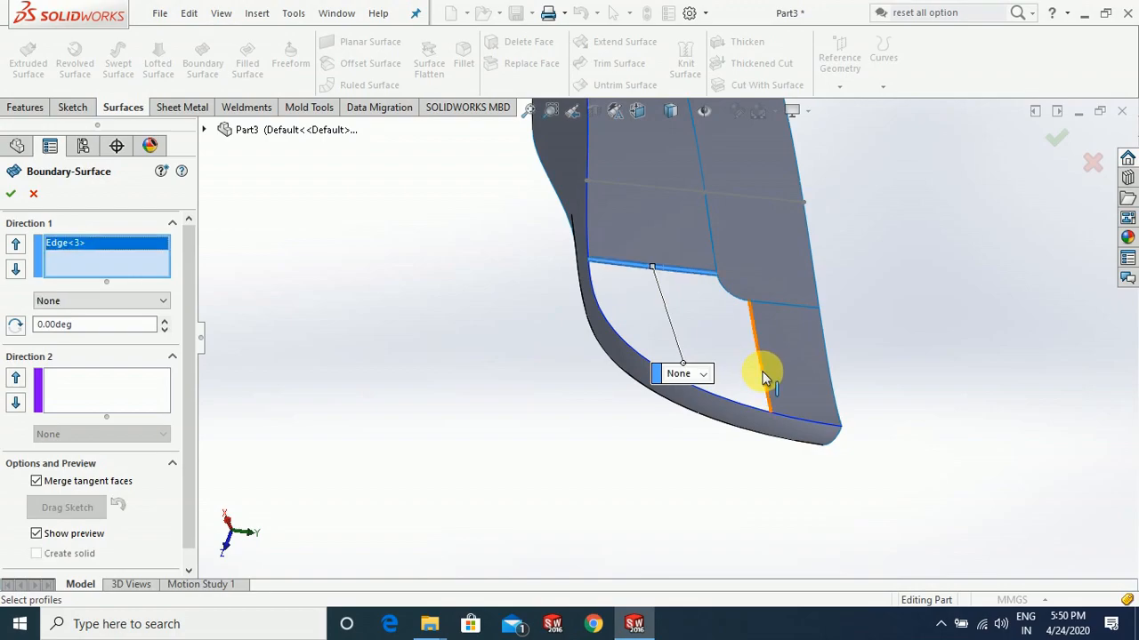
pyautogui.click(763, 378)
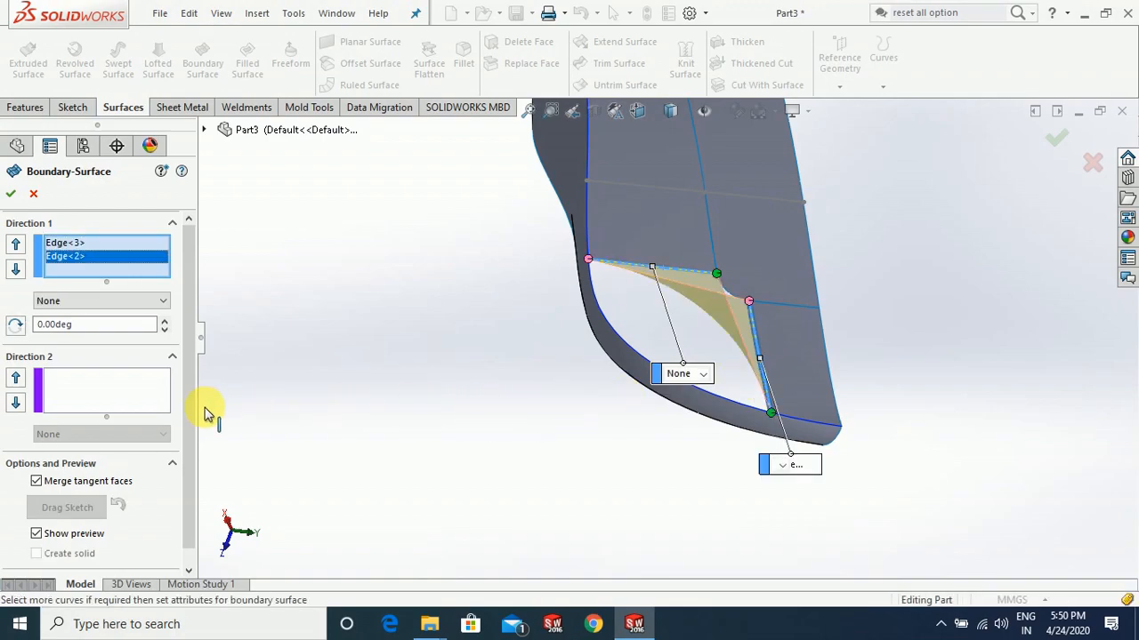
pyautogui.click(117, 386)
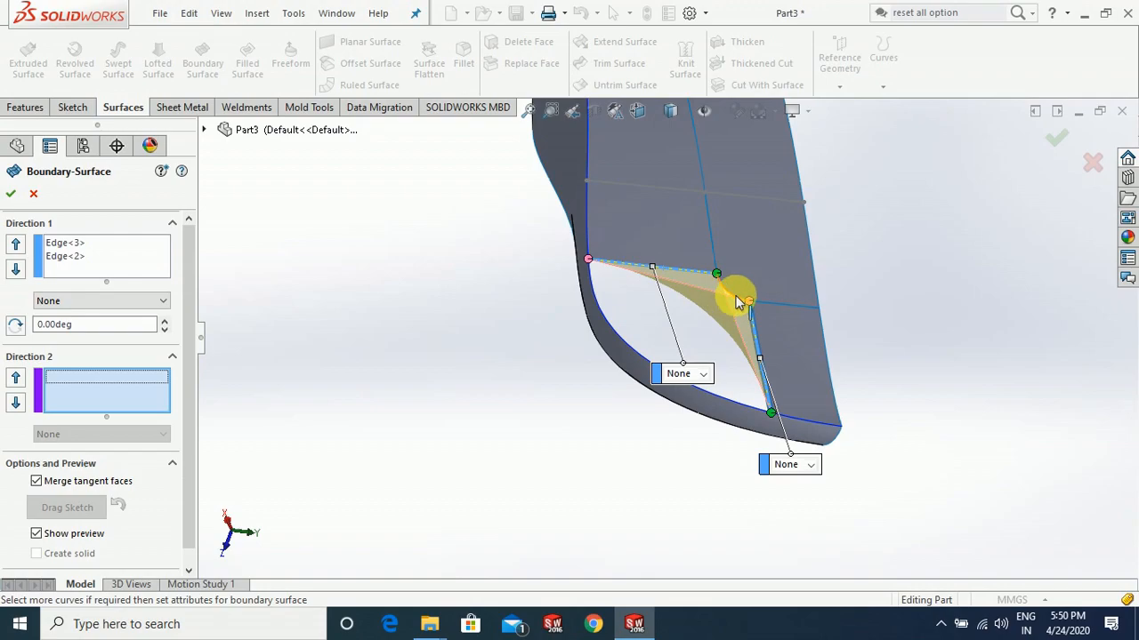
pyautogui.click(736, 300)
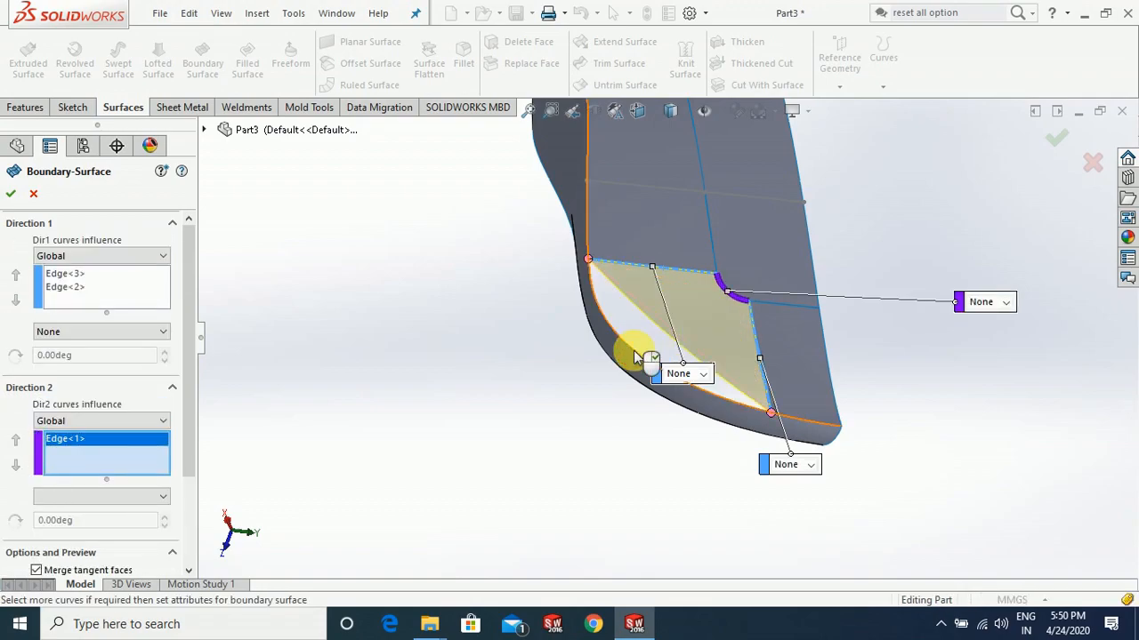
pyautogui.click(632, 351)
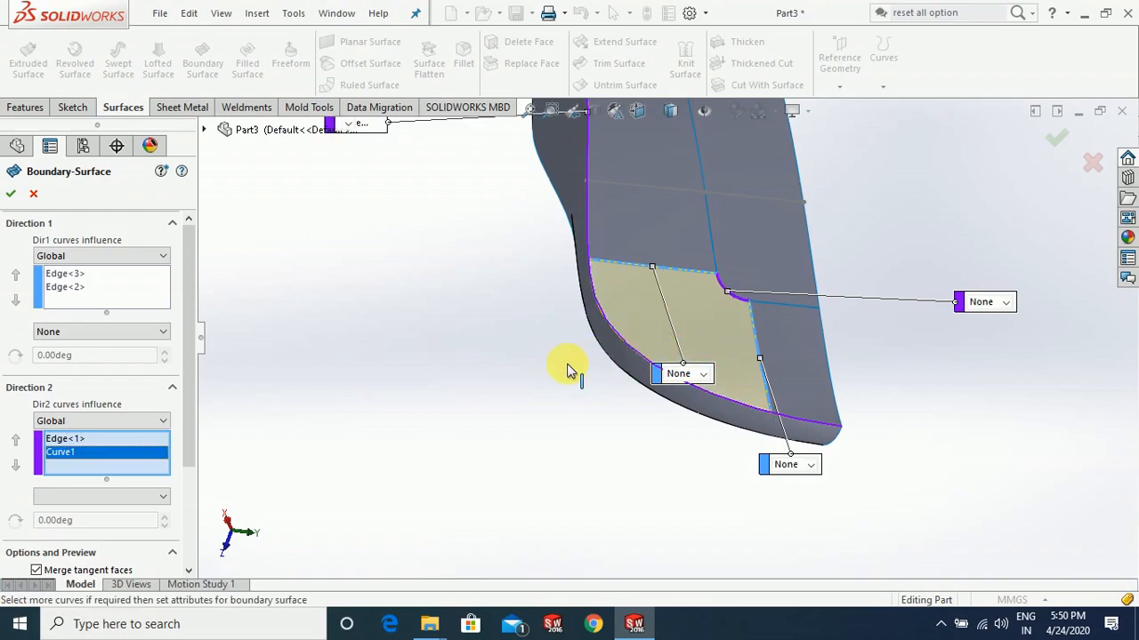
pyautogui.moveTo(191, 426); pyautogui.dragTo(183, 511)
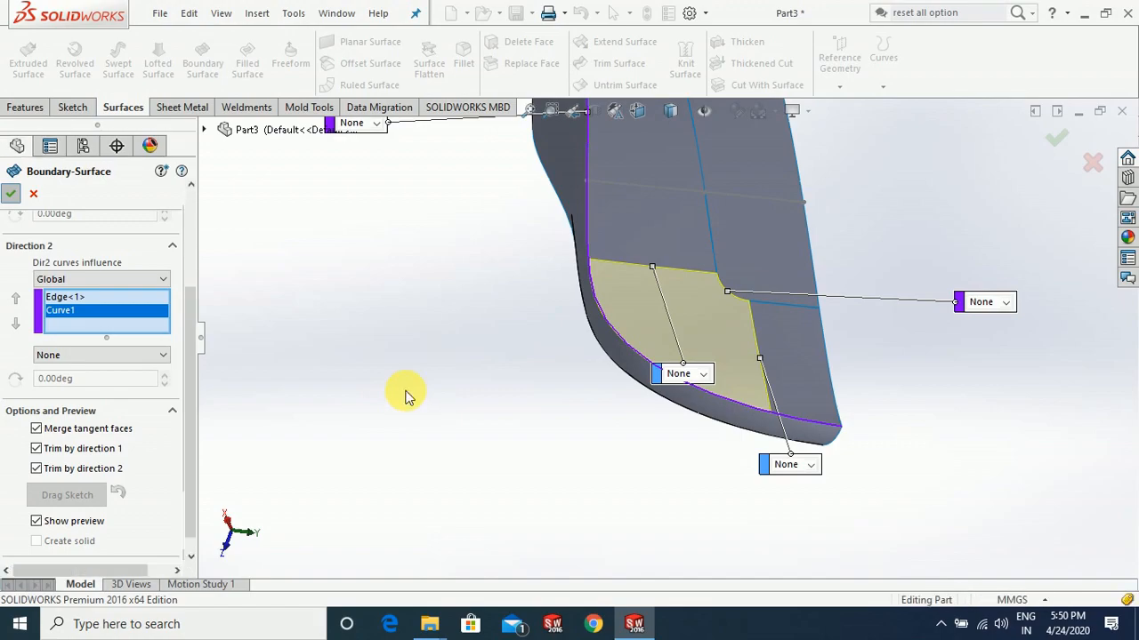
# Start a new sketch on the Top Plane
pyautogui.scroll(3, 586, 472)
pyautogui.moveTo(587, 472); pyautogui.dragTo(847, 234, button='middle')
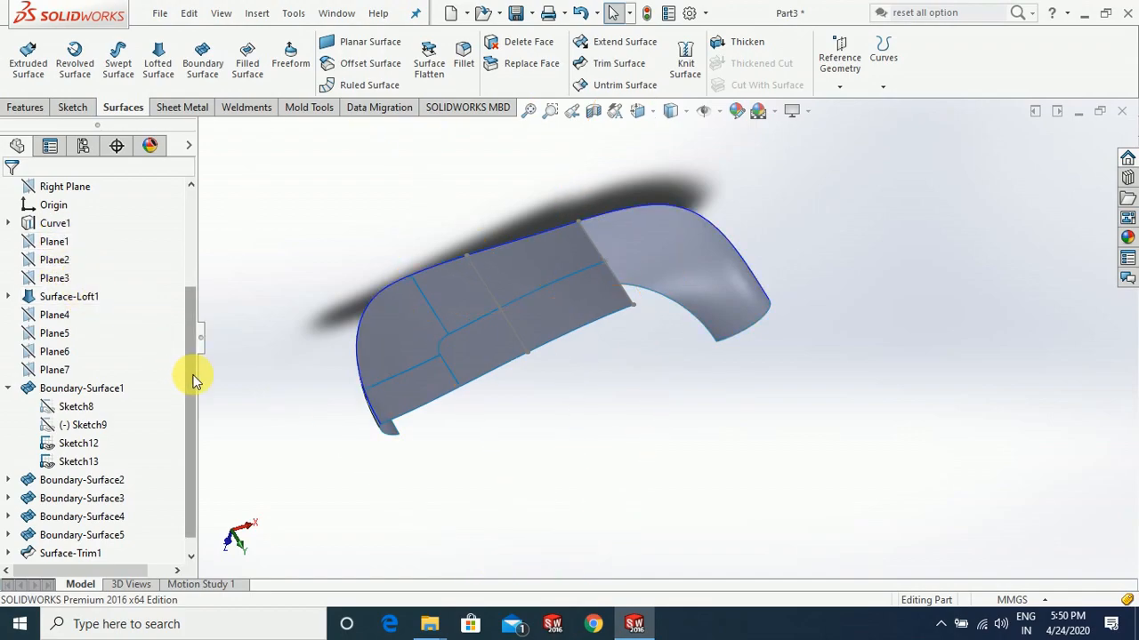
pyautogui.moveTo(196, 380); pyautogui.dragTo(196, 287)
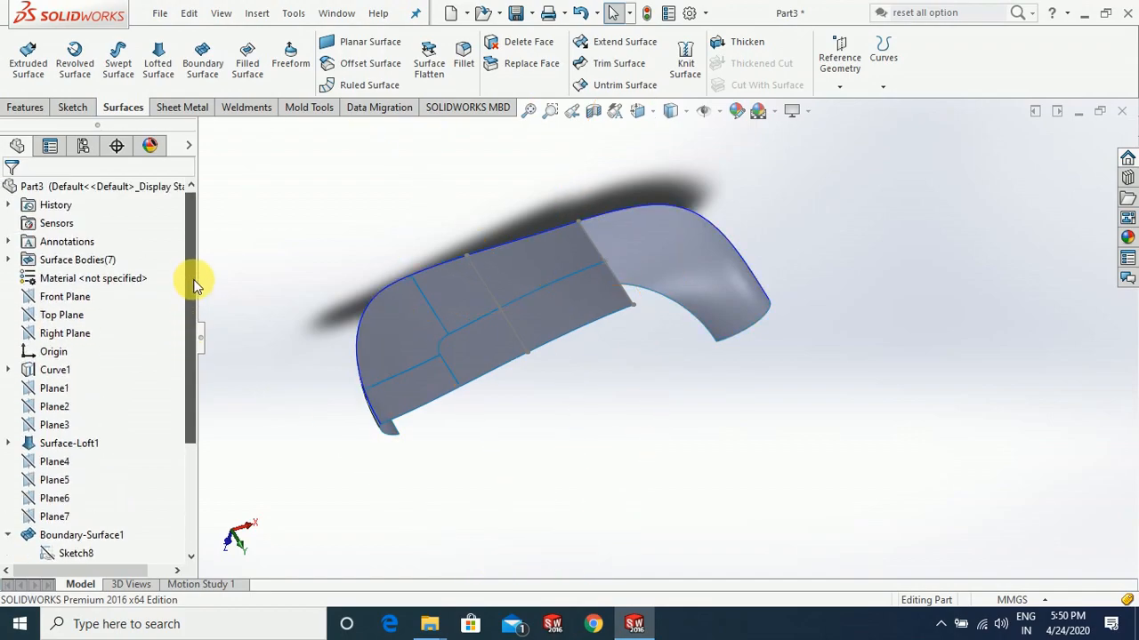
pyautogui.click(66, 317)
pyautogui.click(74, 297)
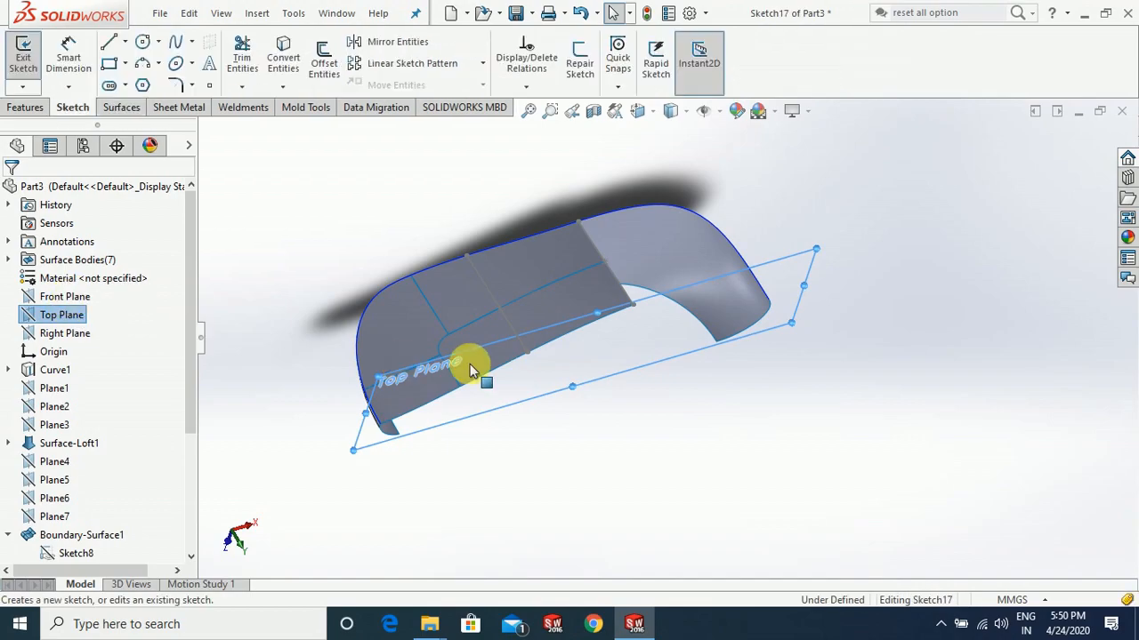
pyautogui.moveTo(750, 453)
pyautogui.mouseDown(button='middle')
pyautogui.moveTo(740, 397)
pyautogui.moveTo(763, 442)
pyautogui.moveTo(765, 425)
pyautogui.mouseUp(button='middle')
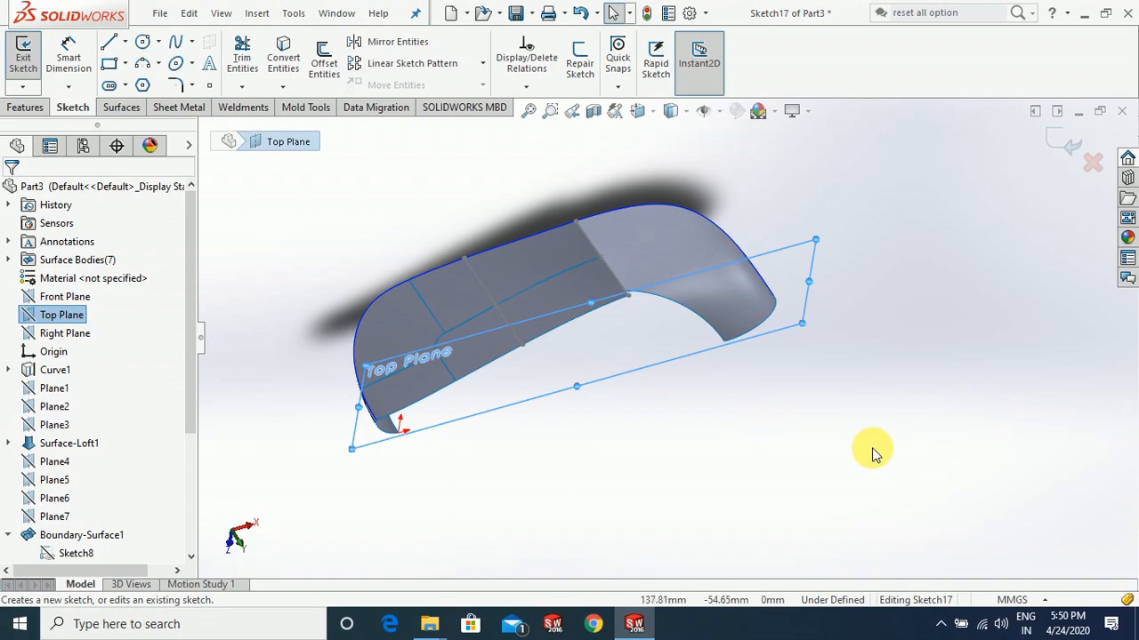
pyautogui.moveTo(770, 448); pyautogui.dragTo(809, 405, button='middle')
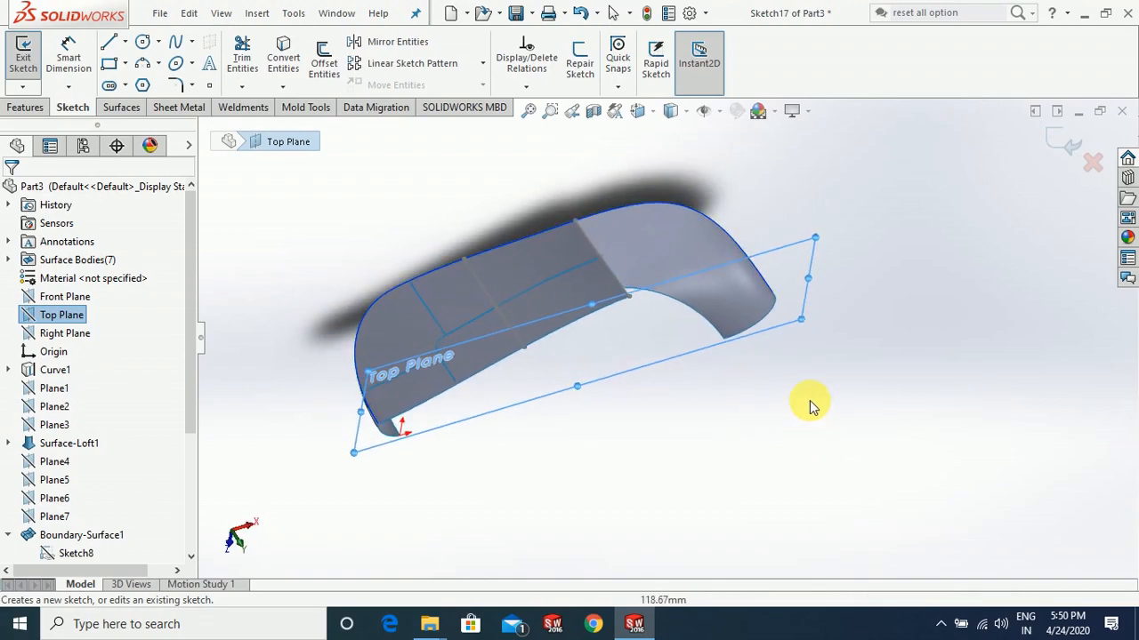
pyautogui.click(824, 264)
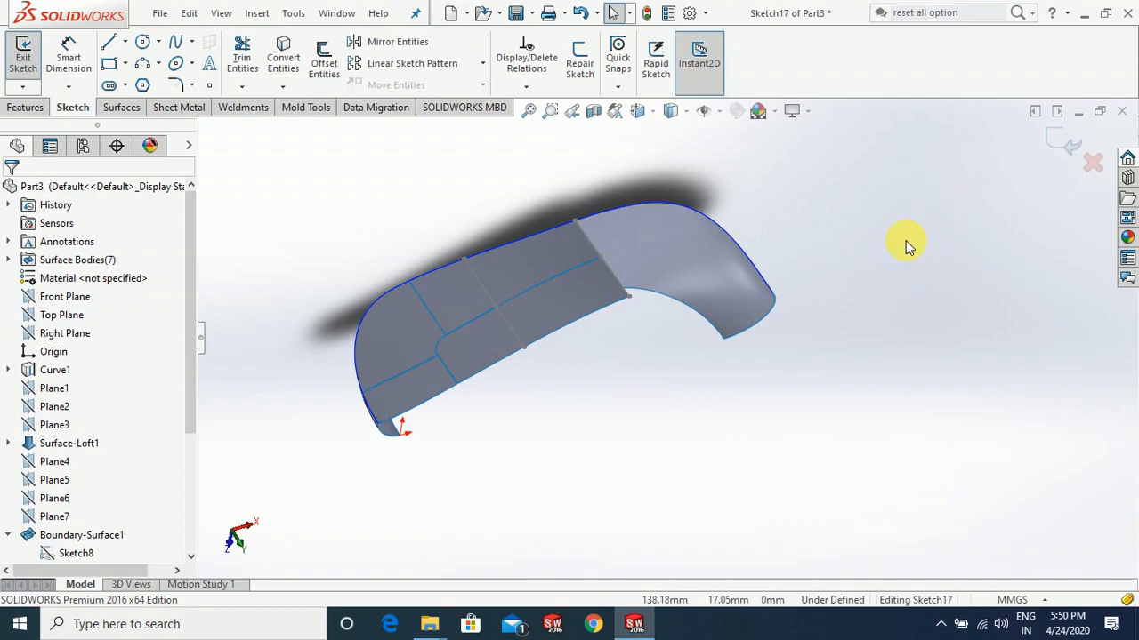
# Show Sketch8 under Boundary-Surface1 and convert its curve into the Top Plane sketch
pyautogui.moveTo(908, 247); pyautogui.dragTo(443, 485, button='middle')
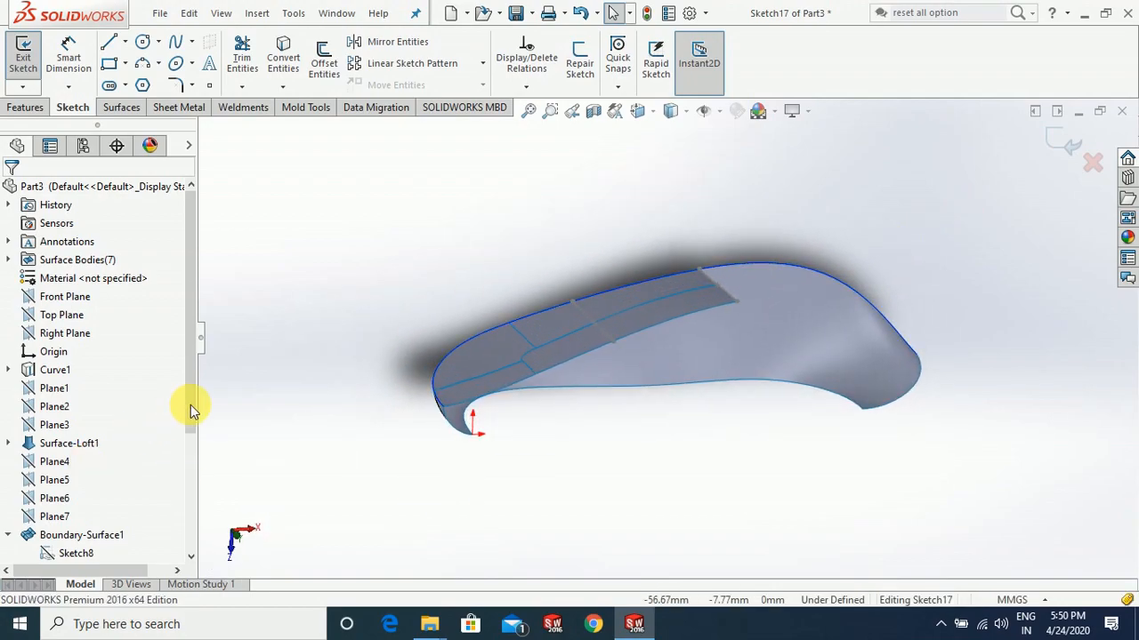
pyautogui.moveTo(189, 414); pyautogui.dragTo(189, 445)
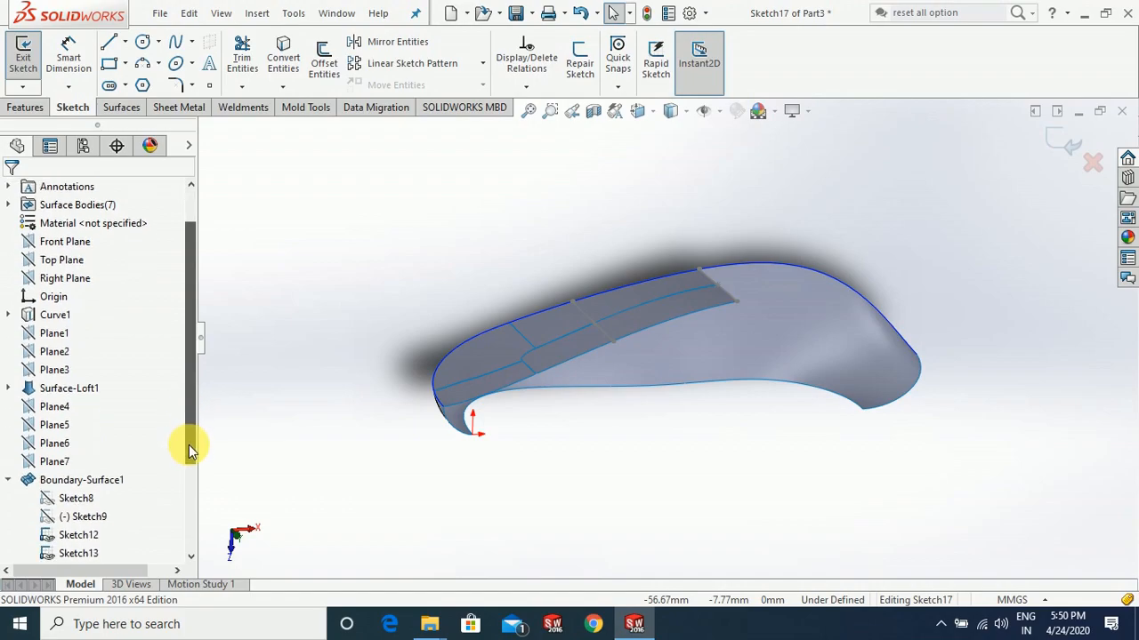
pyautogui.click(73, 500)
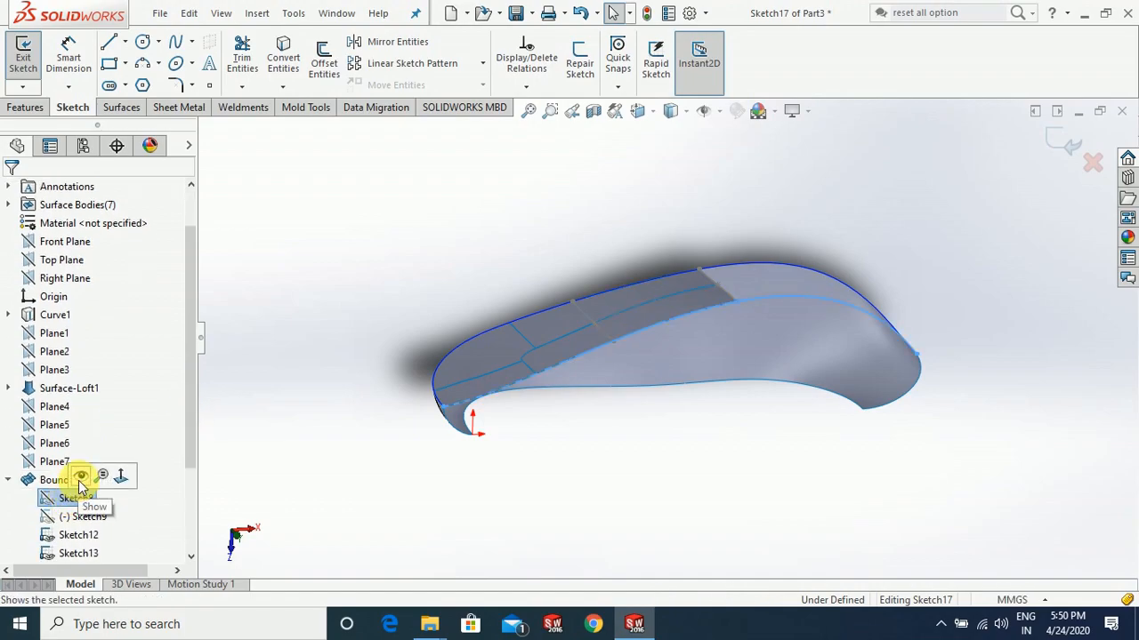
pyautogui.click(271, 153)
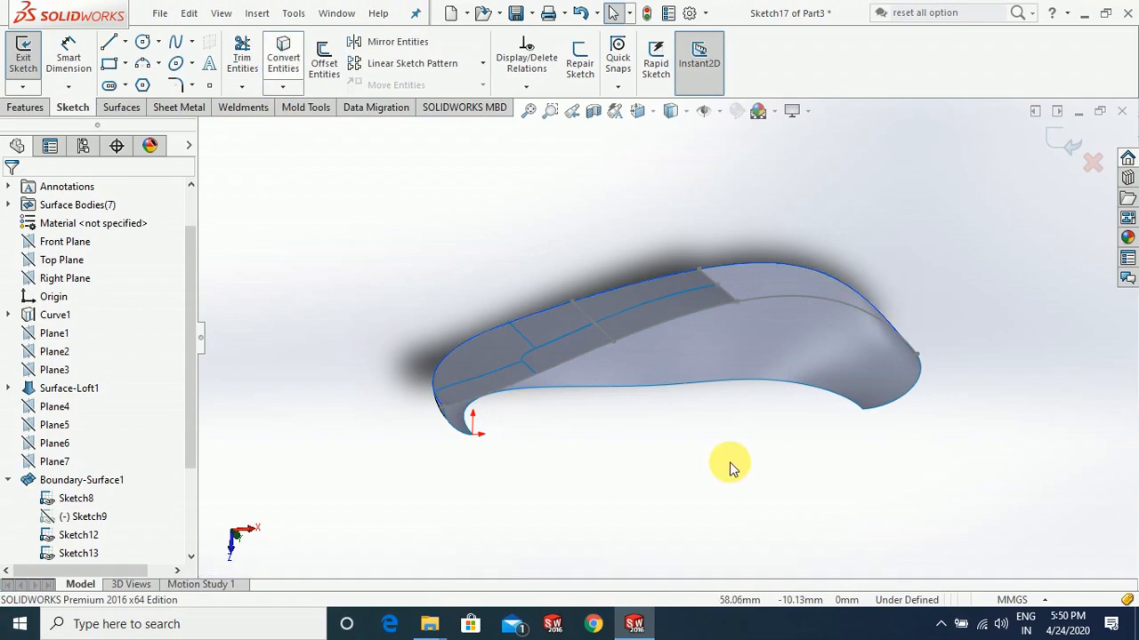
pyautogui.click(790, 298)
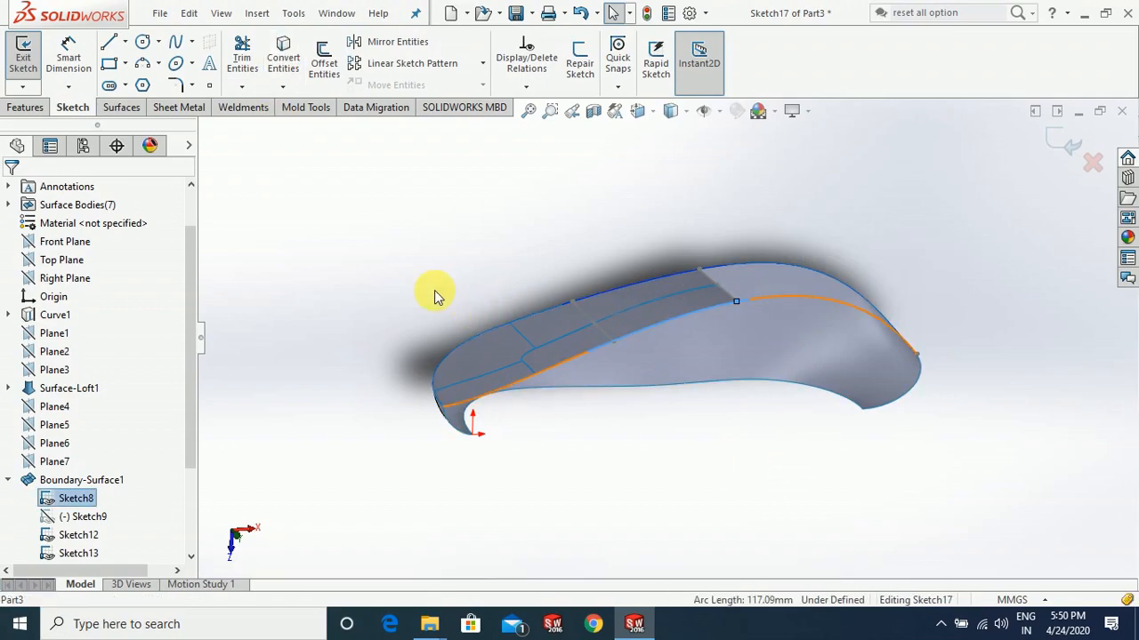
pyautogui.click(285, 62)
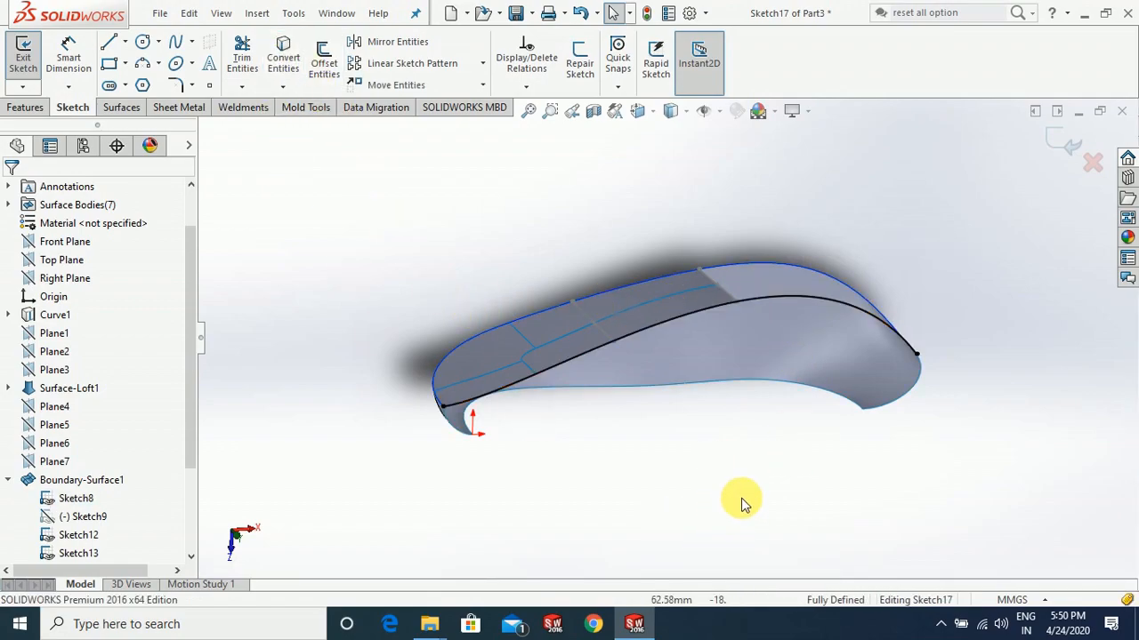
# Shorten the converted curve so it starts at the lower end of the vertical seam bordering the large open area
pyautogui.moveTo(823, 480); pyautogui.dragTo(814, 541, button='middle')
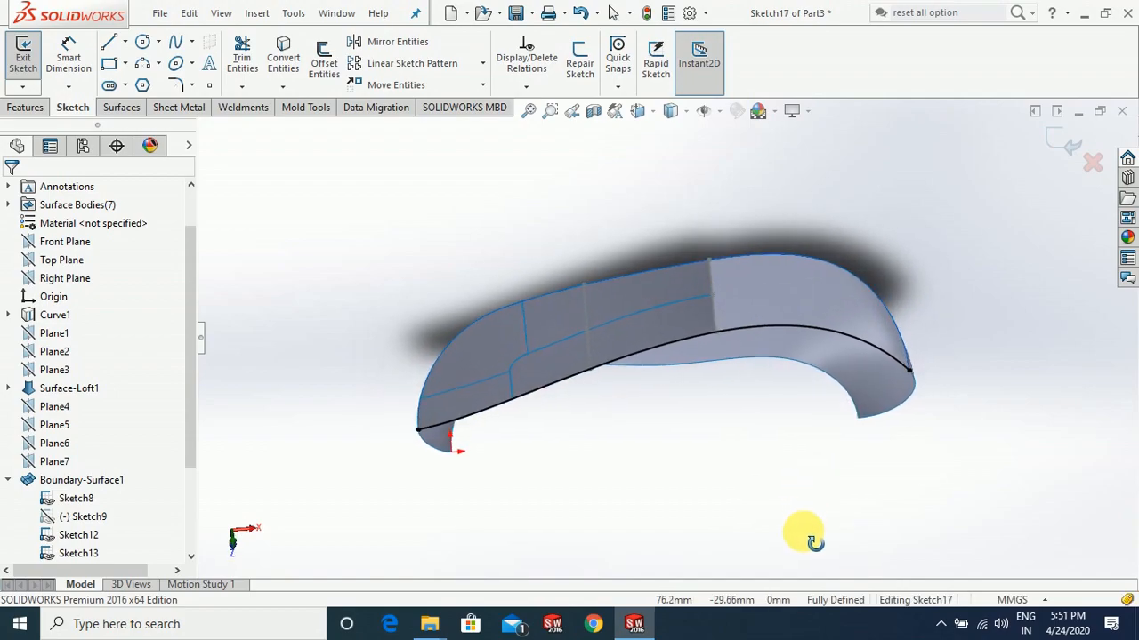
pyautogui.moveTo(419, 434)
pyautogui.mouseDown()
pyautogui.moveTo(526, 412)
pyautogui.moveTo(738, 331)
pyautogui.mouseUp()
pyautogui.scroll(-2, 857, 231)
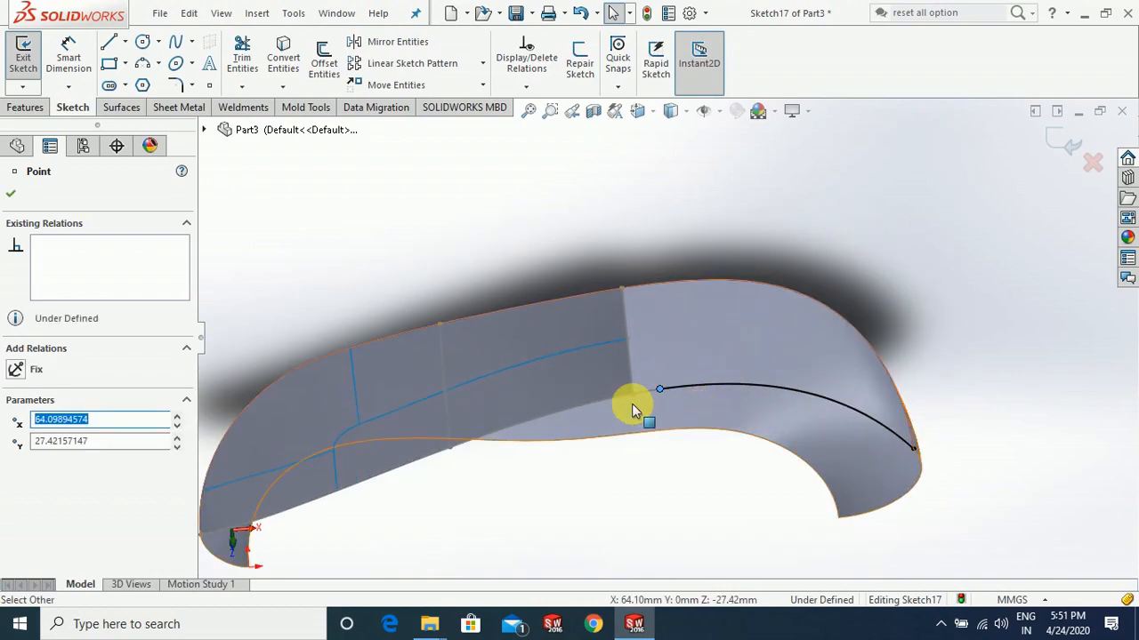
pyautogui.click(634, 385)
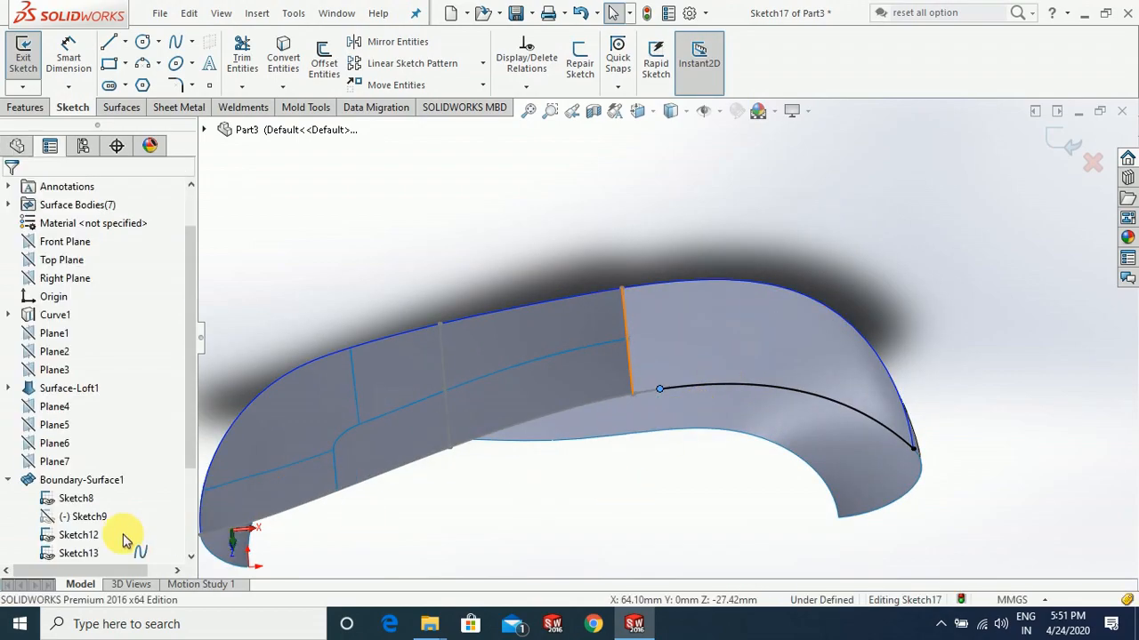
pyautogui.click(40, 502)
pyautogui.click(666, 531)
# Pull the curve's far end back to about X 83.20 mm, Y 25.57 mm, and exit the sketch
pyautogui.click(916, 452)
pyautogui.moveTo(854, 416); pyautogui.dragTo(785, 389)
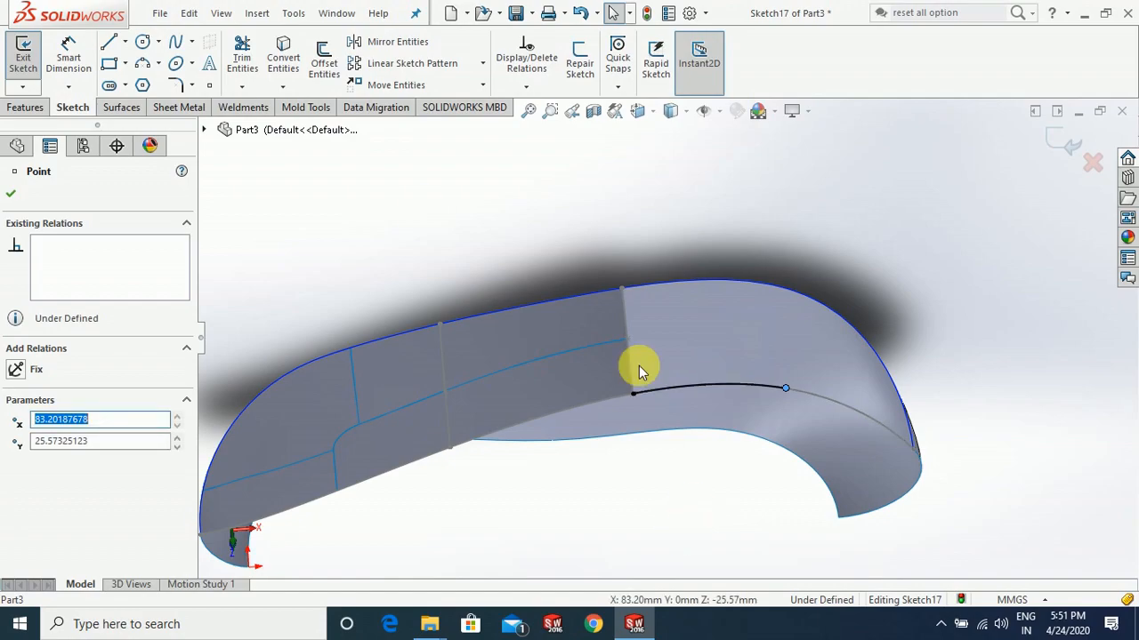
pyautogui.click(13, 195)
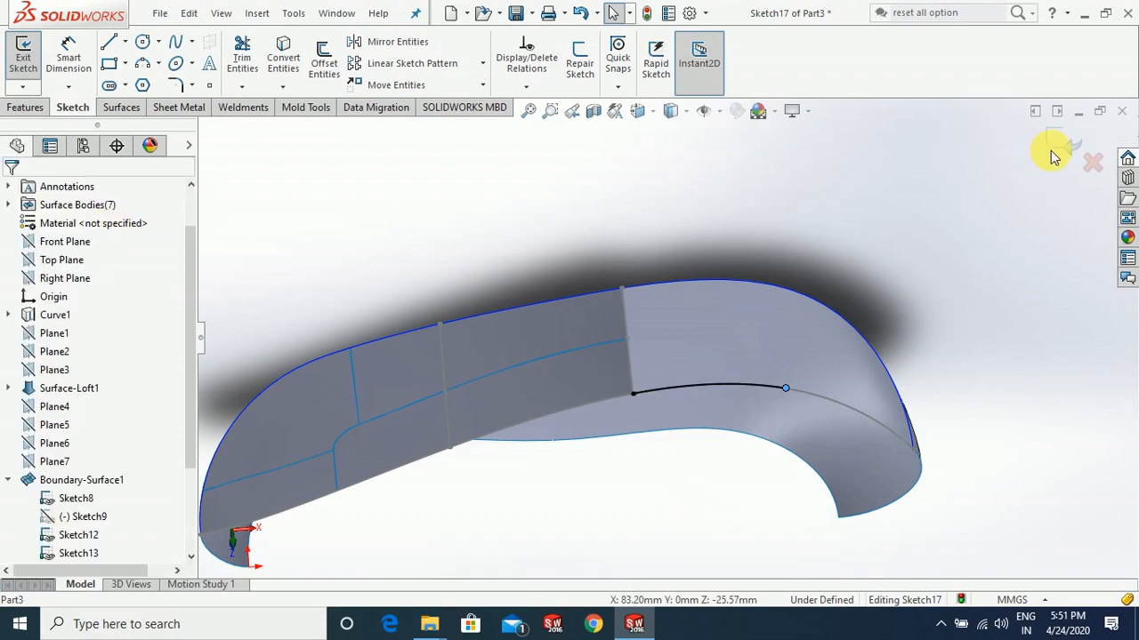
pyautogui.doubleClick(887, 227)
pyautogui.click(886, 227)
# Hide Sketch13 along the vertical seam and Sketch8 along the lower edge
pyautogui.moveTo(834, 241); pyautogui.dragTo(826, 277, button='middle')
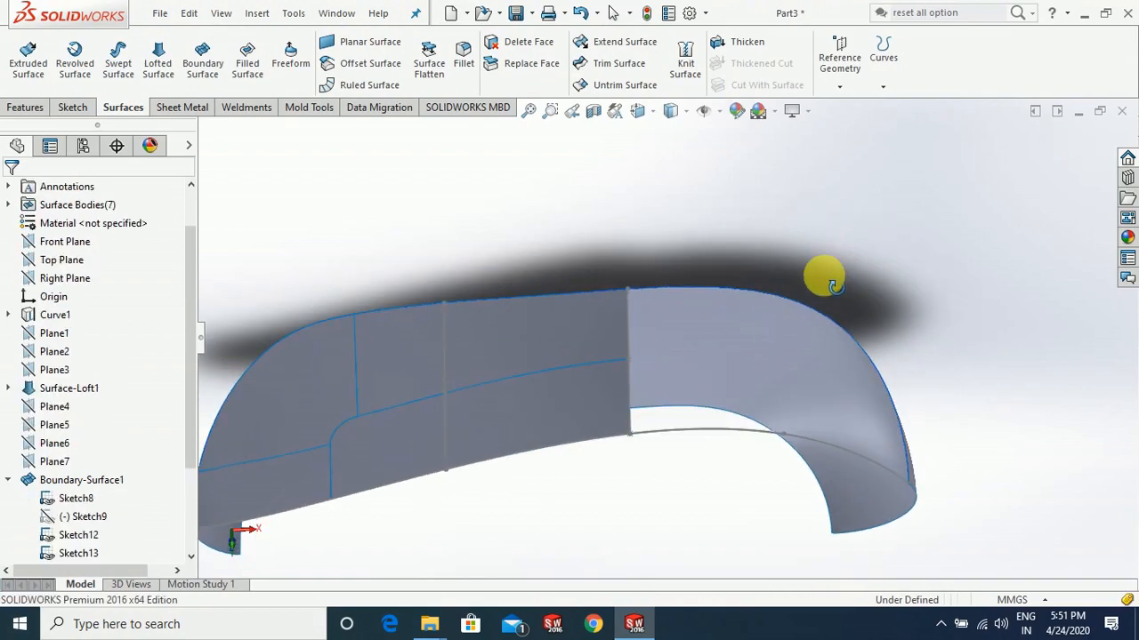
pyautogui.click(627, 349)
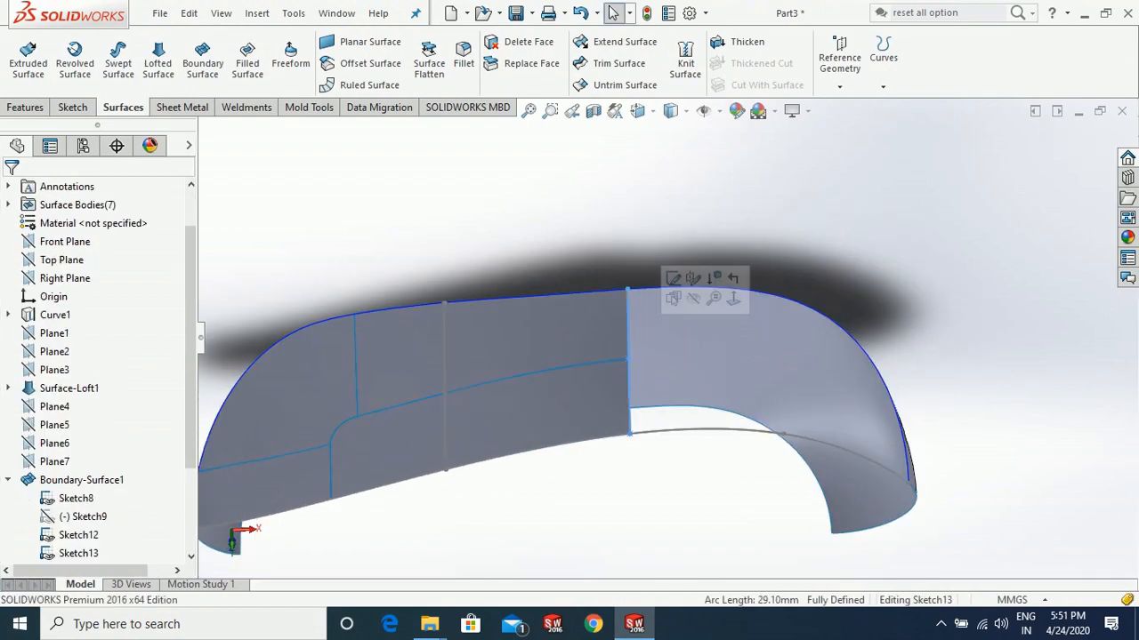
pyautogui.click(697, 305)
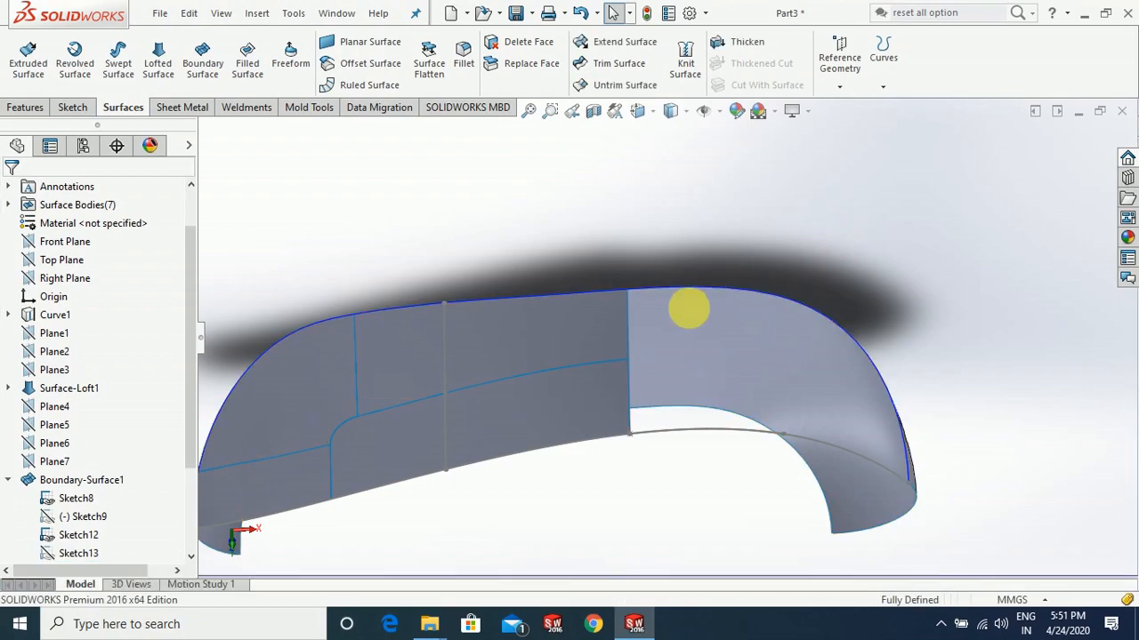
pyautogui.click(201, 61)
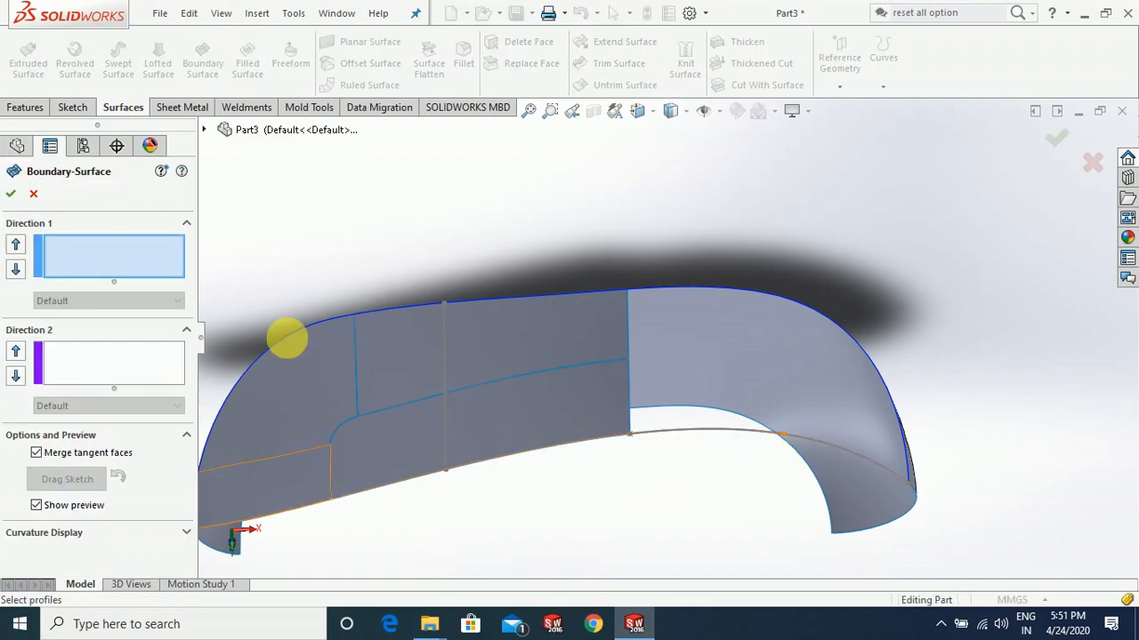
pyautogui.click(33, 194)
pyautogui.click(807, 437)
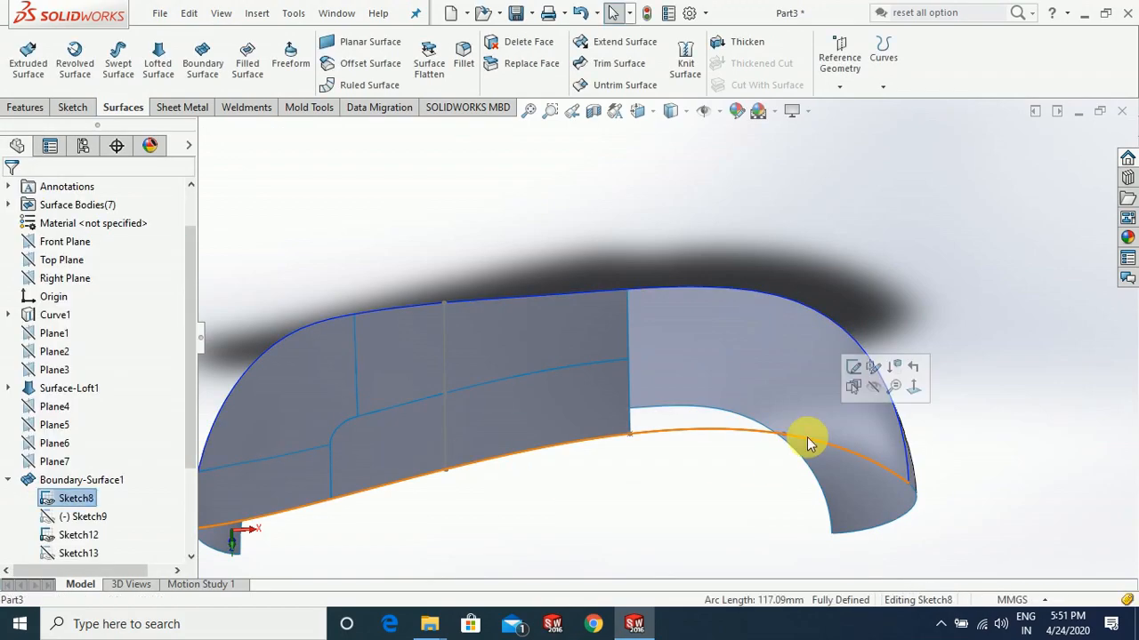
pyautogui.click(609, 456)
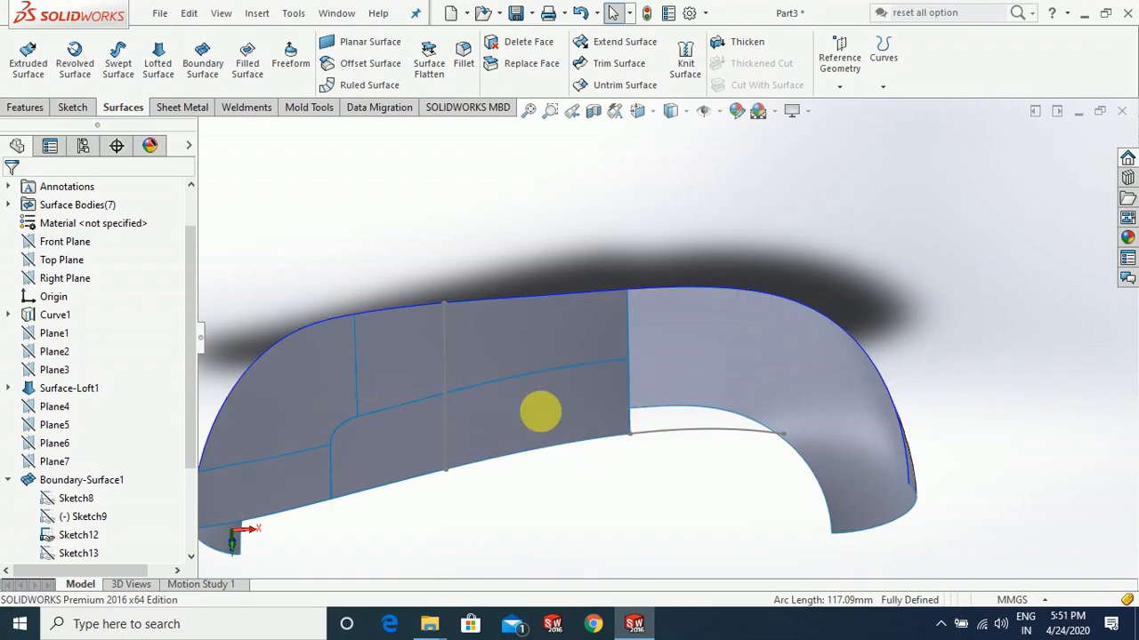
# Start a boundary surface with the shortened Top Plane sketch curve as the Direction 1 profile
pyautogui.click(207, 66)
pyautogui.scroll(-1, 770, 372)
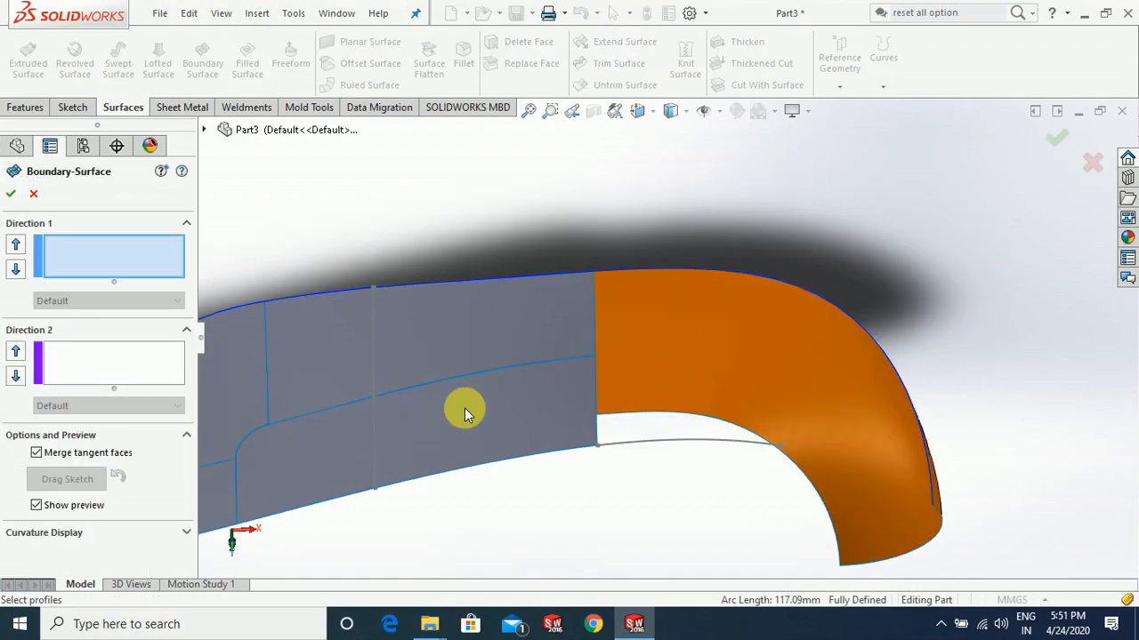
pyautogui.click(660, 448)
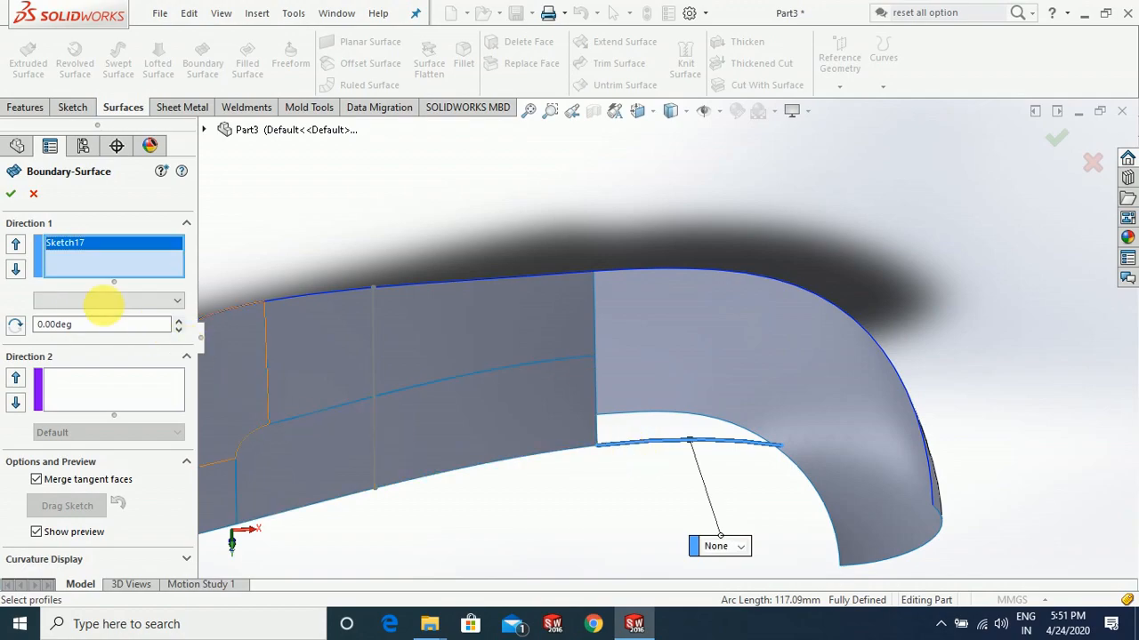
# Try adding the short vertical edge to Direction 1, with Curvature To Face on the edge and Normal To Profile on the sketch curve
pyautogui.click(595, 382)
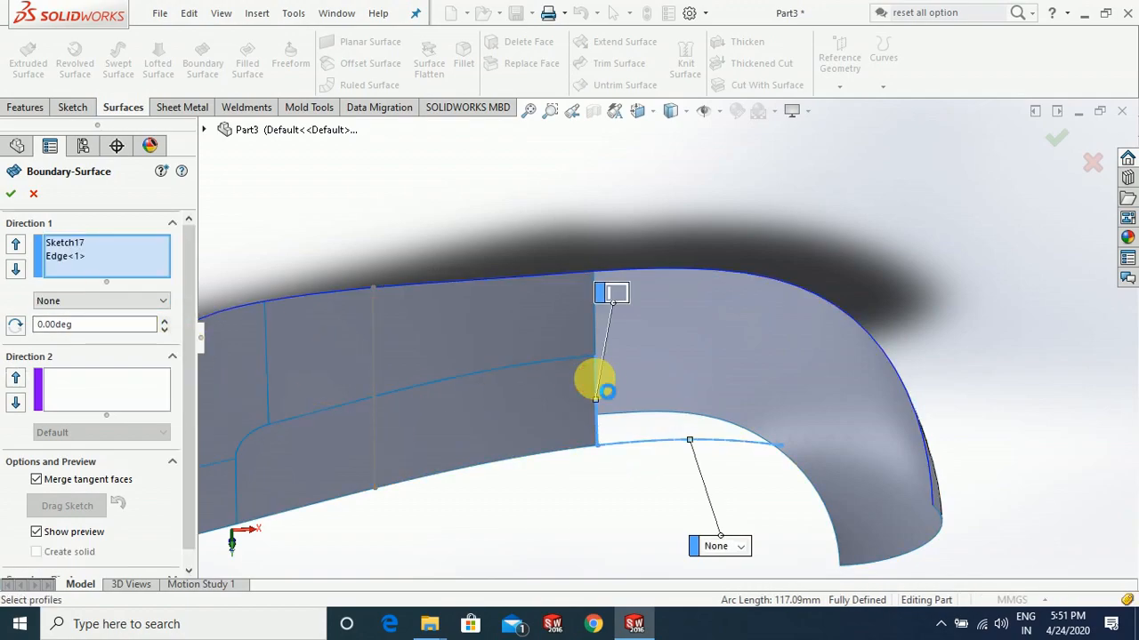
pyautogui.click(127, 305)
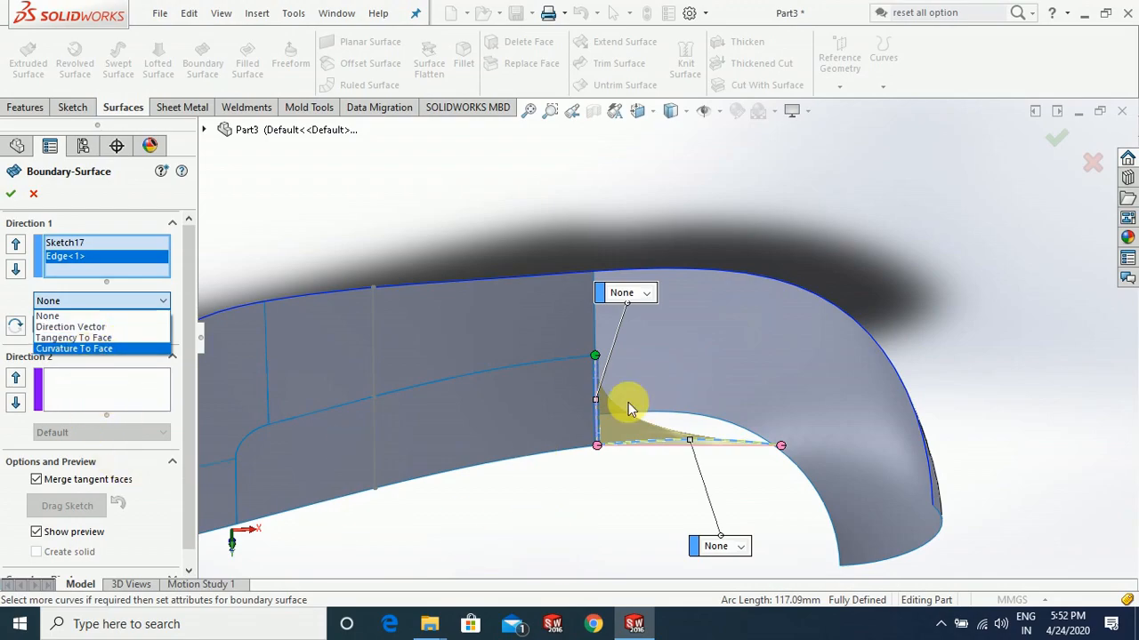
pyautogui.click(650, 292)
pyautogui.click(649, 294)
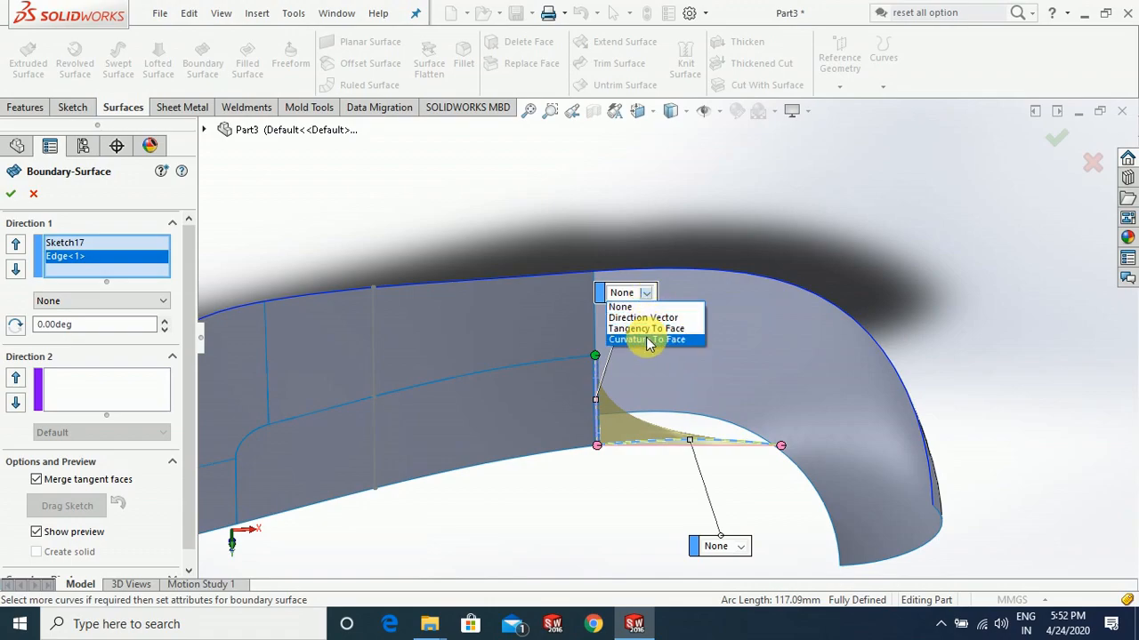
pyautogui.click(743, 550)
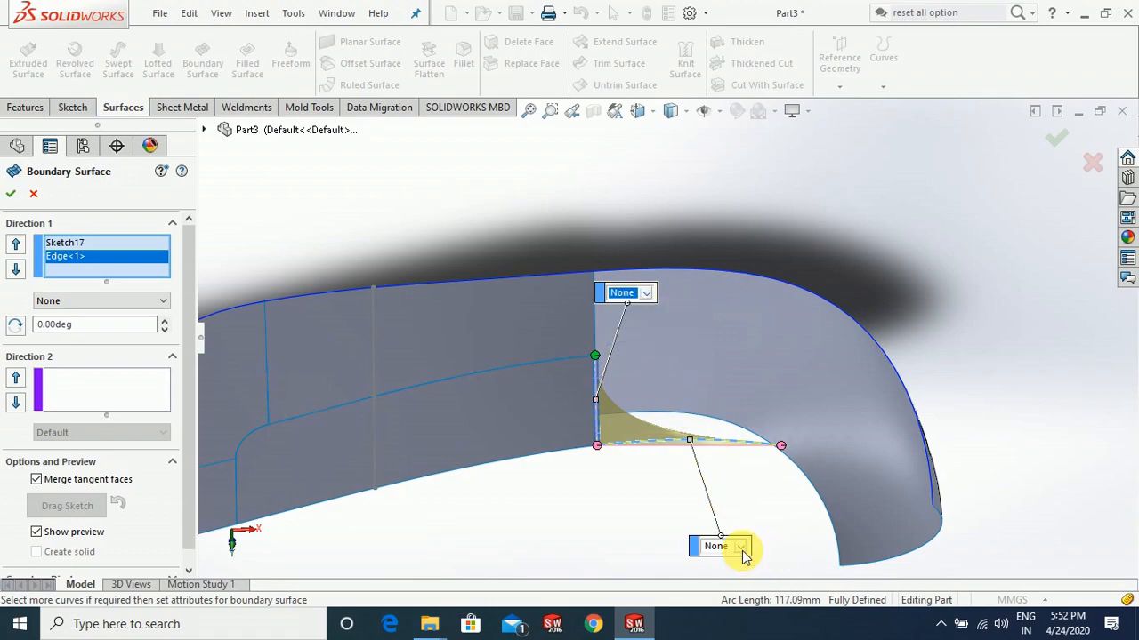
pyautogui.click(743, 549)
pyautogui.click(752, 580)
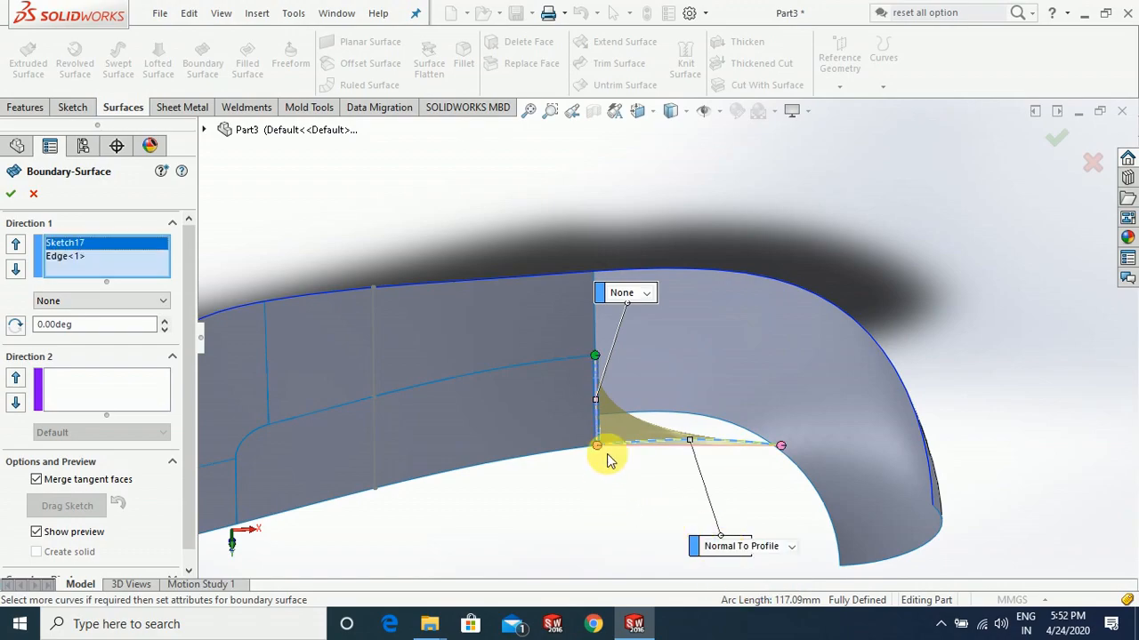
# Remove the short vertical edge from the boundary surface's Direction 1 selections
pyautogui.click(72, 255)
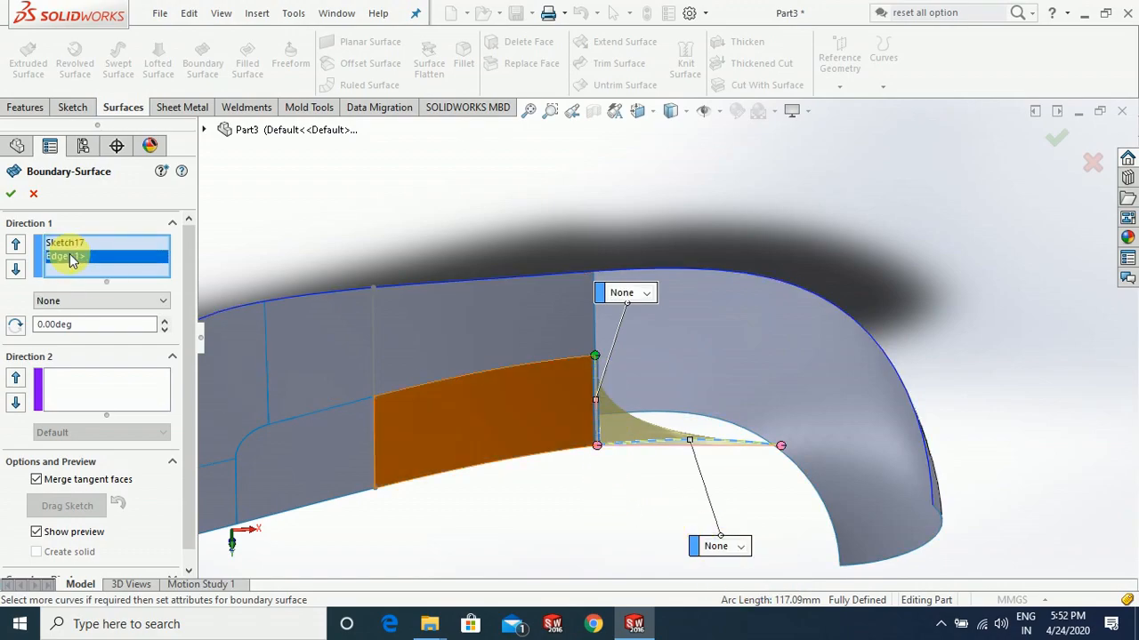
pyautogui.rightClick(89, 258)
pyautogui.click(113, 305)
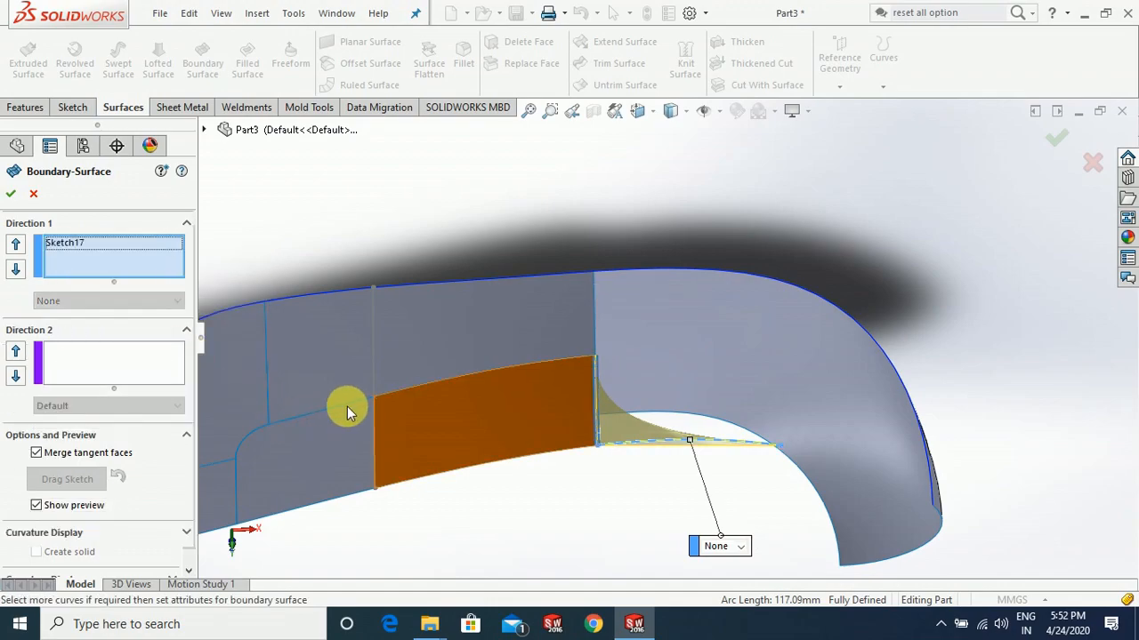
# Use the short vertical edge as the Direction 2 curve and create the boundary surface
pyautogui.click(123, 394)
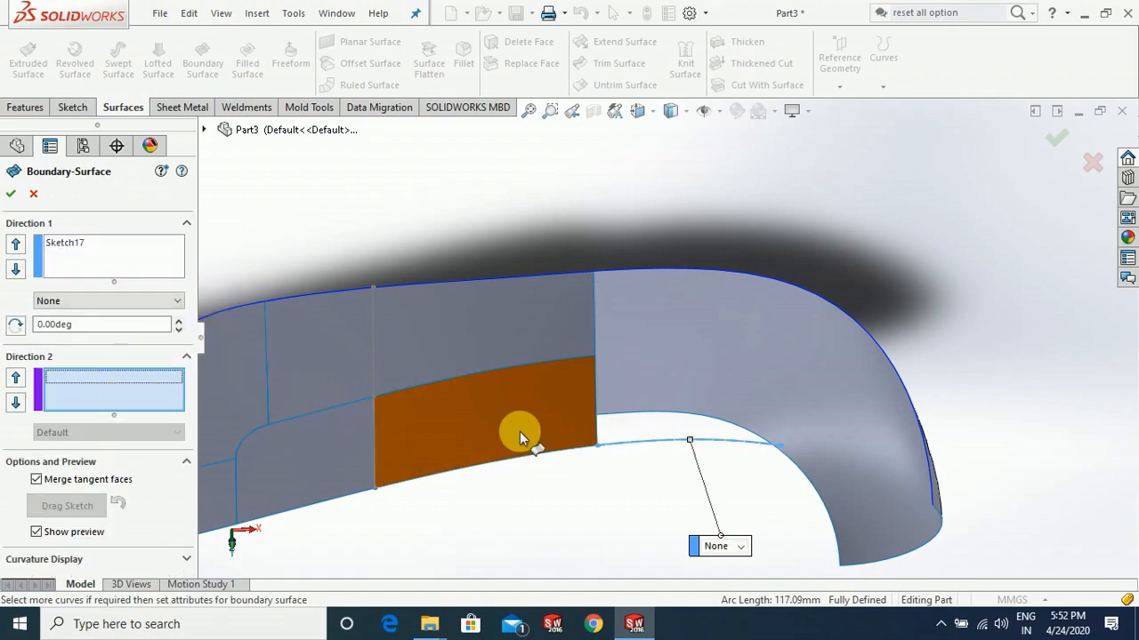
pyautogui.click(595, 381)
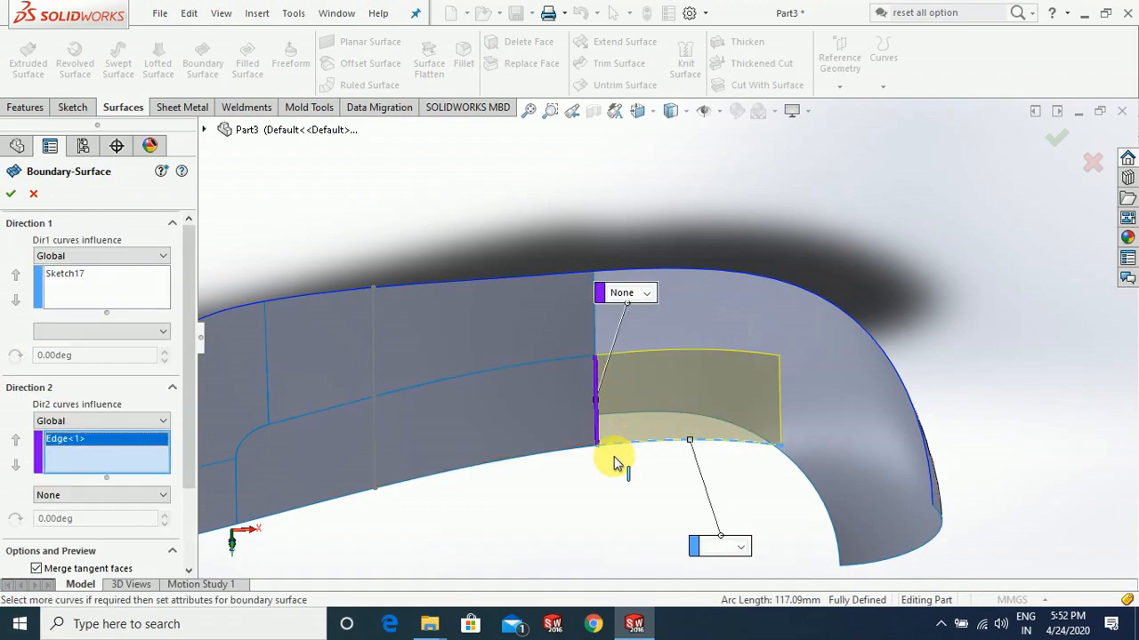
pyautogui.click(13, 195)
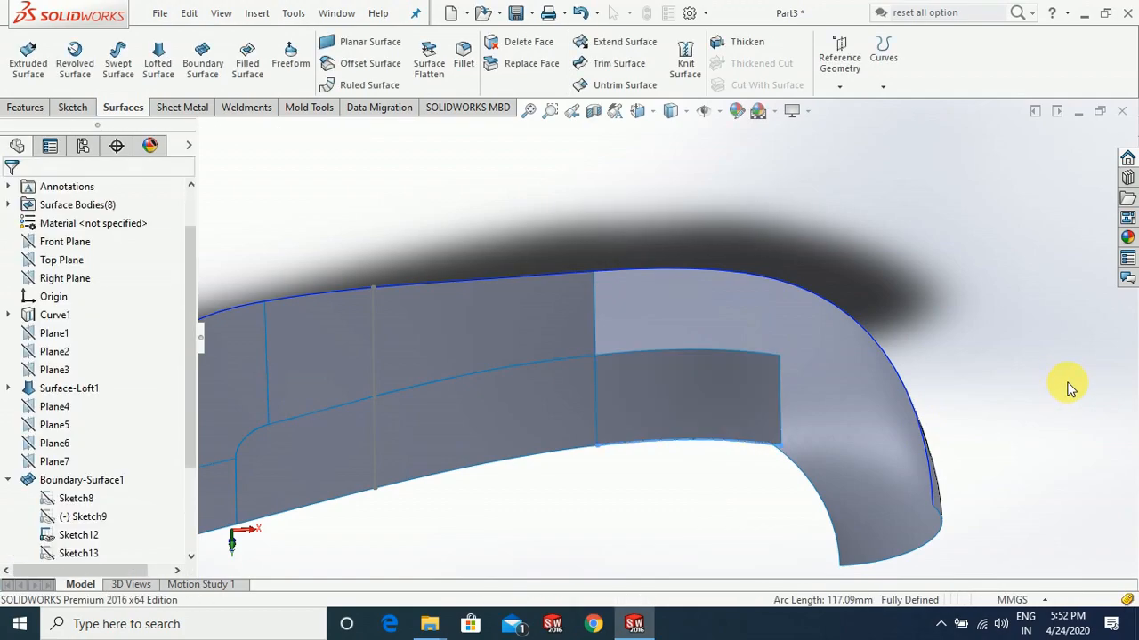
# Start a new sketch on the Front Plane
pyautogui.scroll(5, 784, 473)
pyautogui.moveTo(737, 478); pyautogui.dragTo(866, 371, button='middle')
pyautogui.scroll(-3, 183, 398)
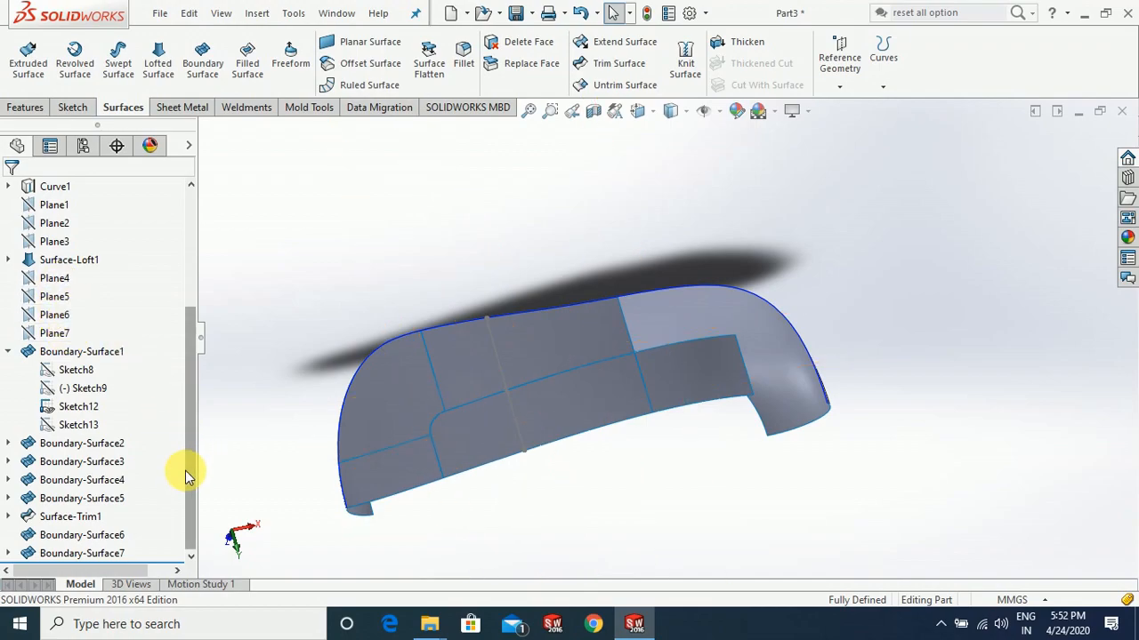
pyautogui.scroll(2, 184, 434)
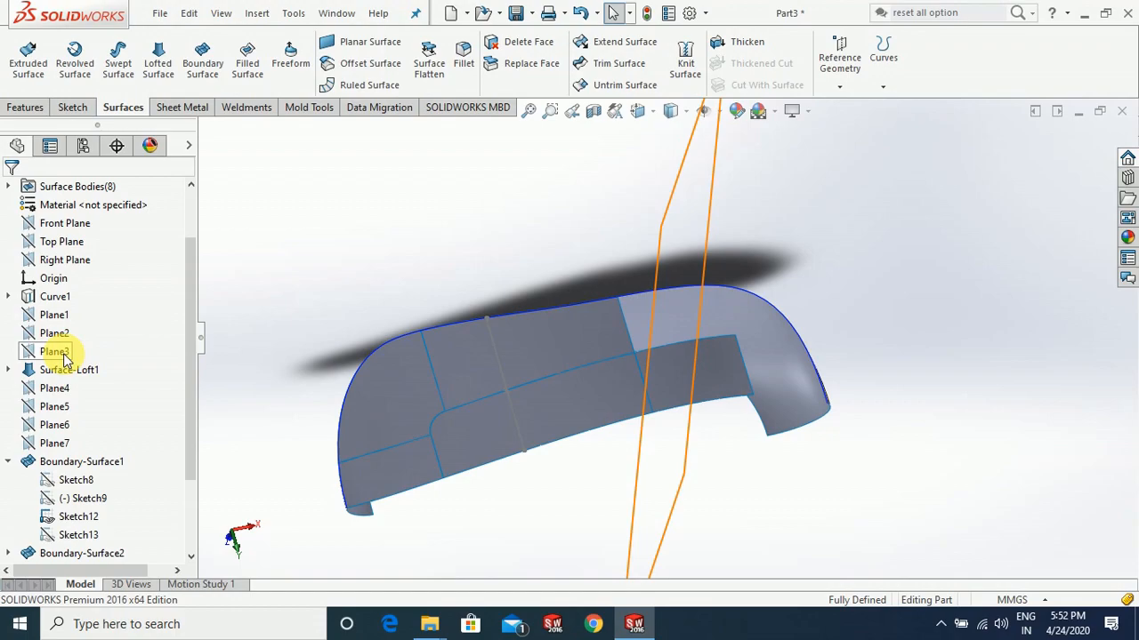
pyautogui.click(69, 222)
pyautogui.moveTo(686, 549); pyautogui.dragTo(696, 526, button='middle')
pyautogui.click(33, 228)
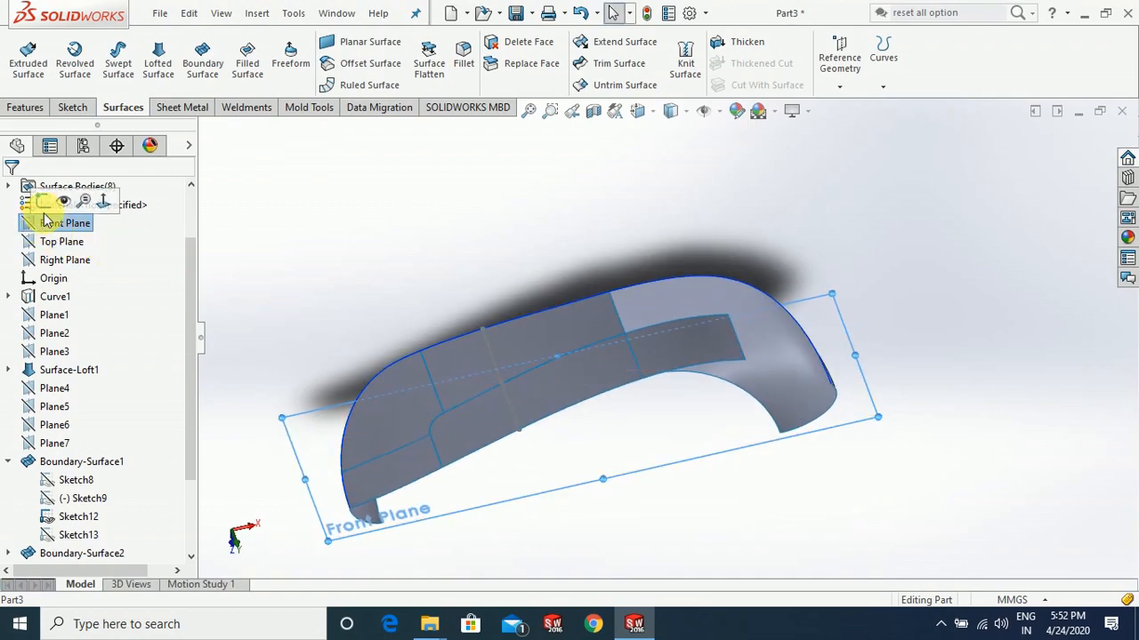
pyautogui.click(83, 223)
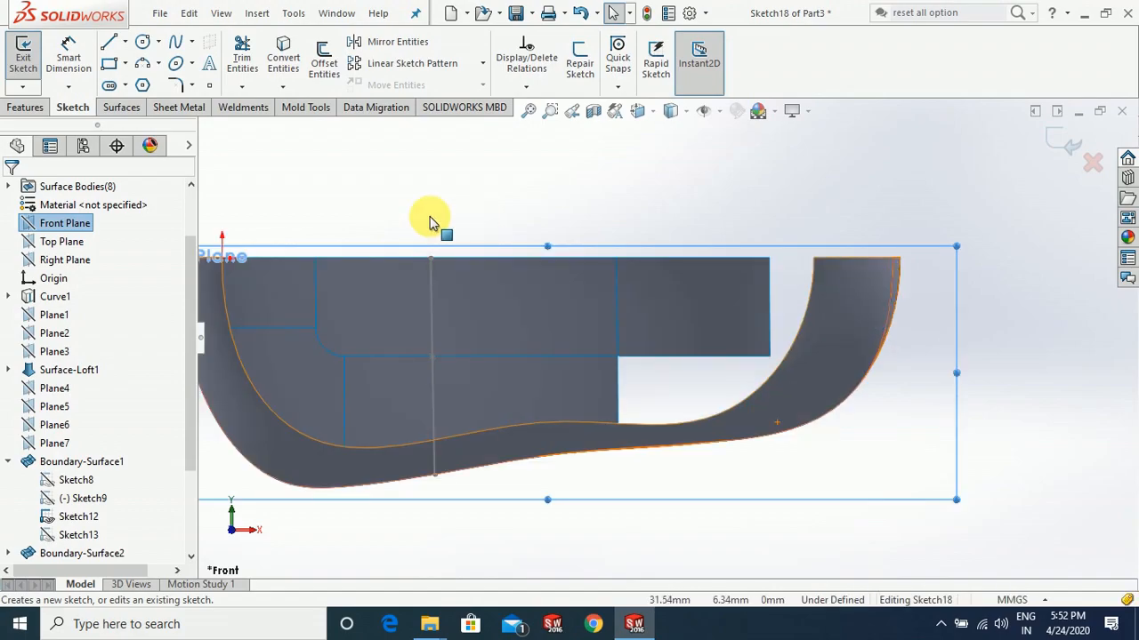
# Sketch a three-point arc from the end patch's lower inner corner to its upper outer corner, bulging toward the outer lower corner
pyautogui.scroll(-1, 823, 256)
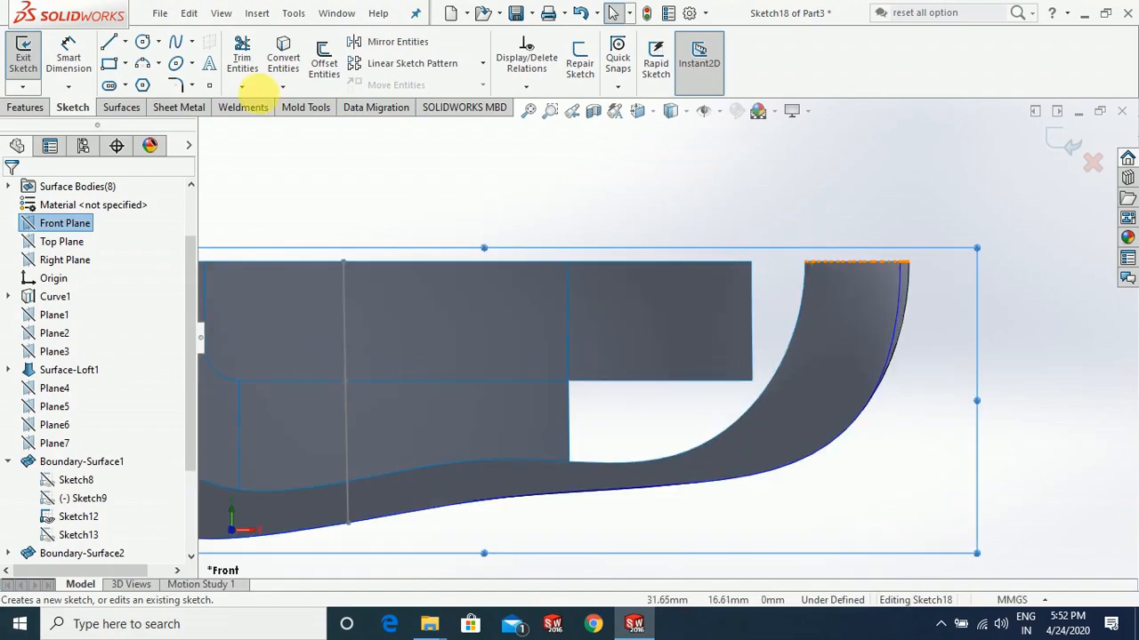
pyautogui.click(148, 63)
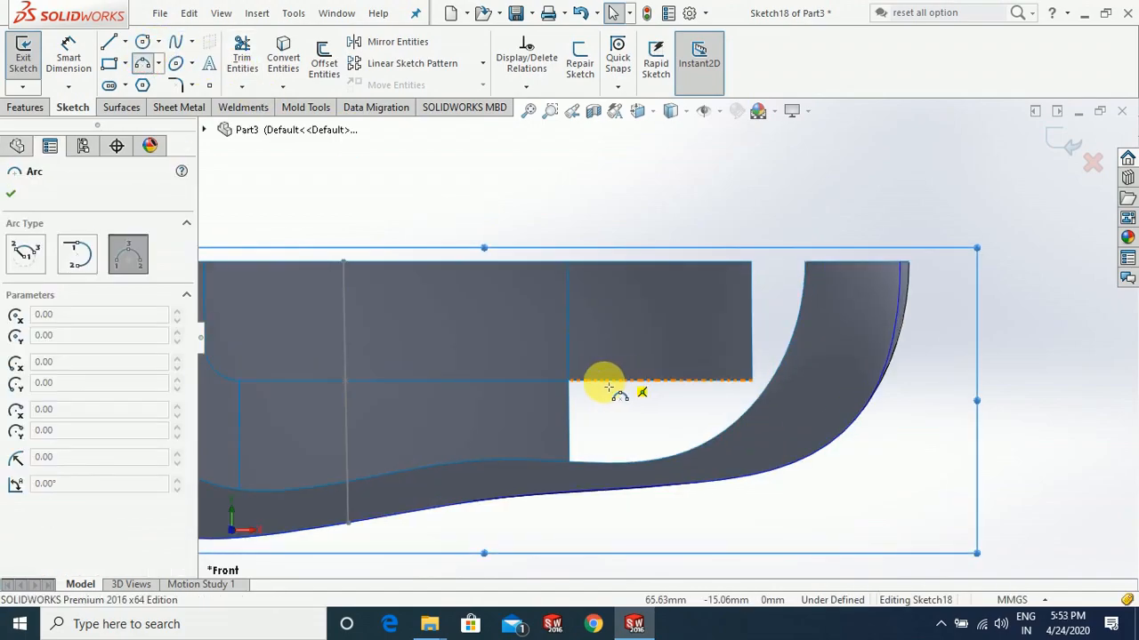
pyautogui.click(569, 383)
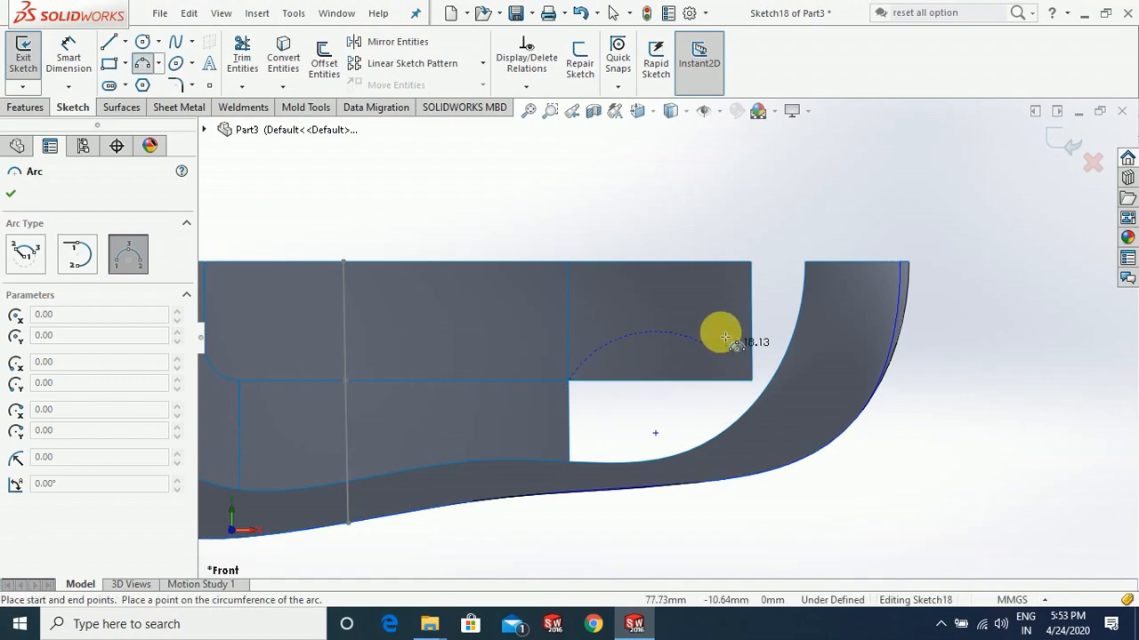
pyautogui.click(751, 265)
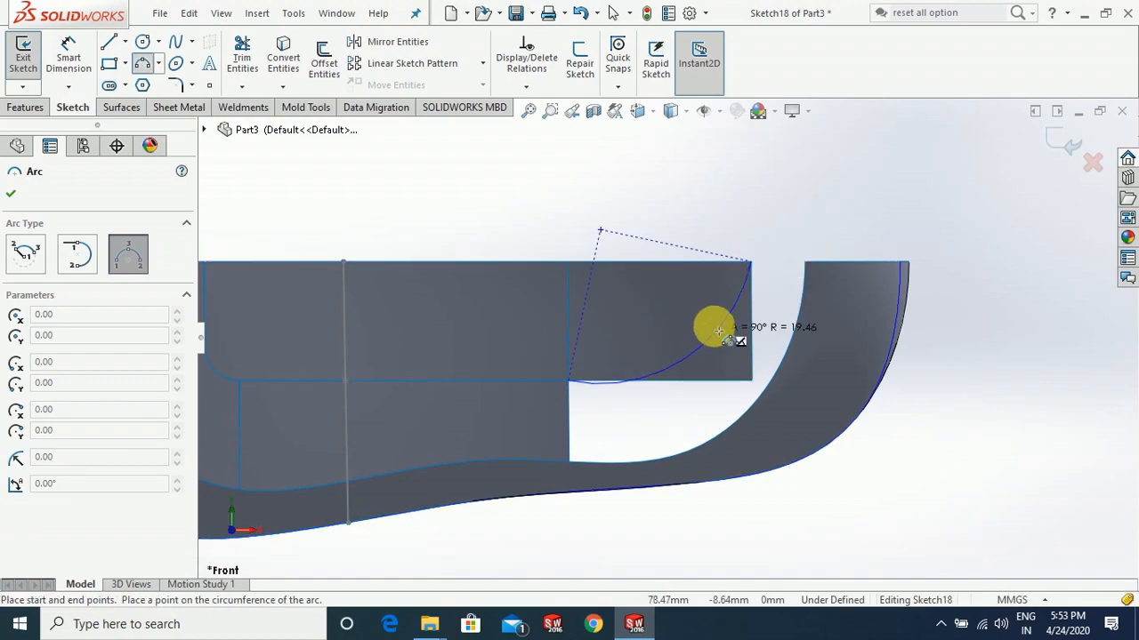
pyautogui.click(723, 324)
pyautogui.press('Escape')
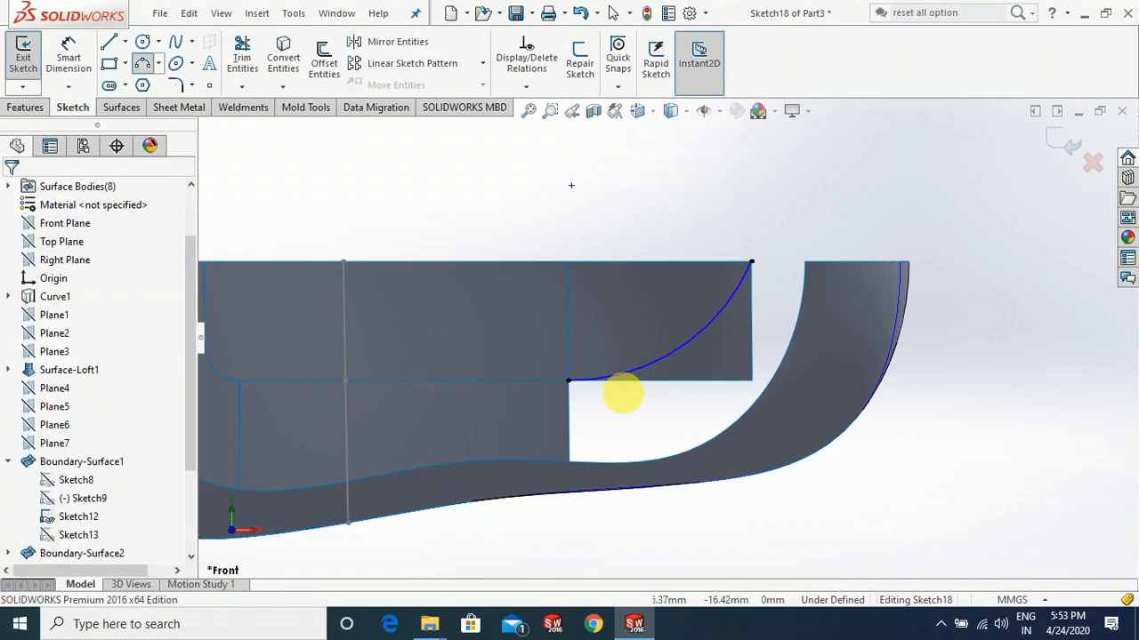
# Trim the end patch with the arc sketch using Remove selections, discarding the corner piece outside the arc
pyautogui.scroll(-1, 614, 394)
pyautogui.scroll(-1, 643, 394)
pyautogui.scroll(2, 633, 302)
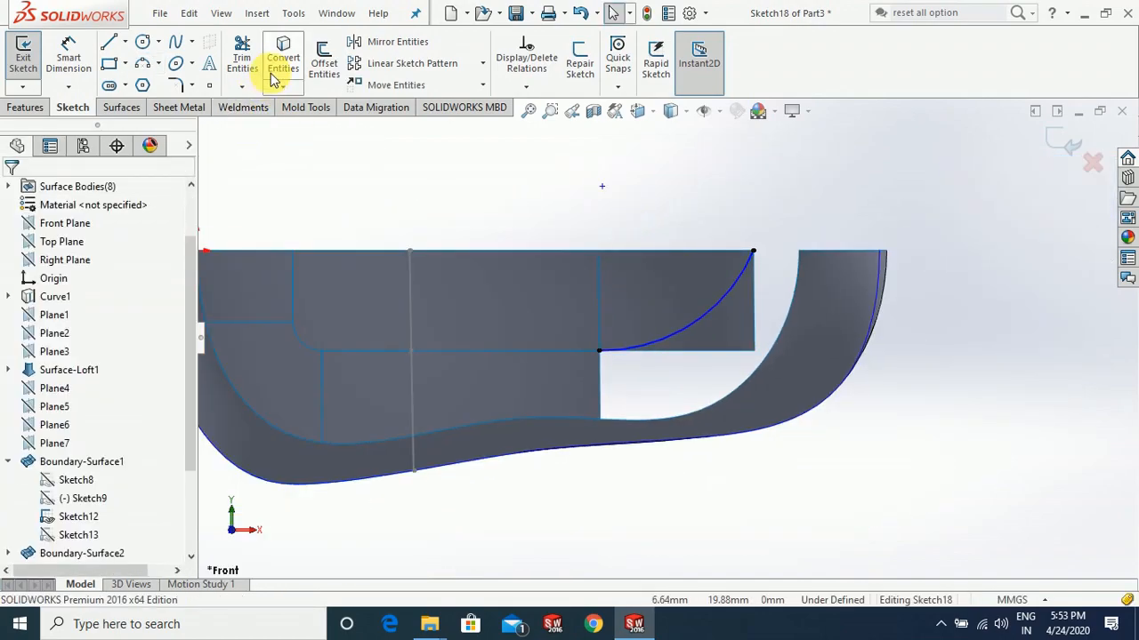
pyautogui.click(134, 108)
pyautogui.click(614, 64)
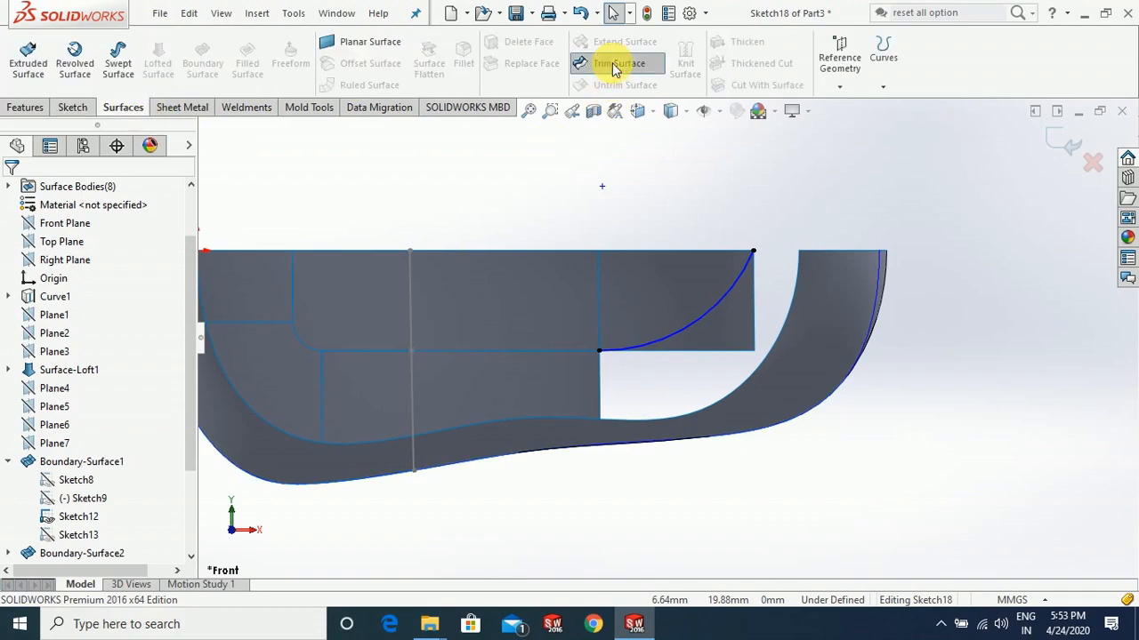
pyautogui.click(725, 332)
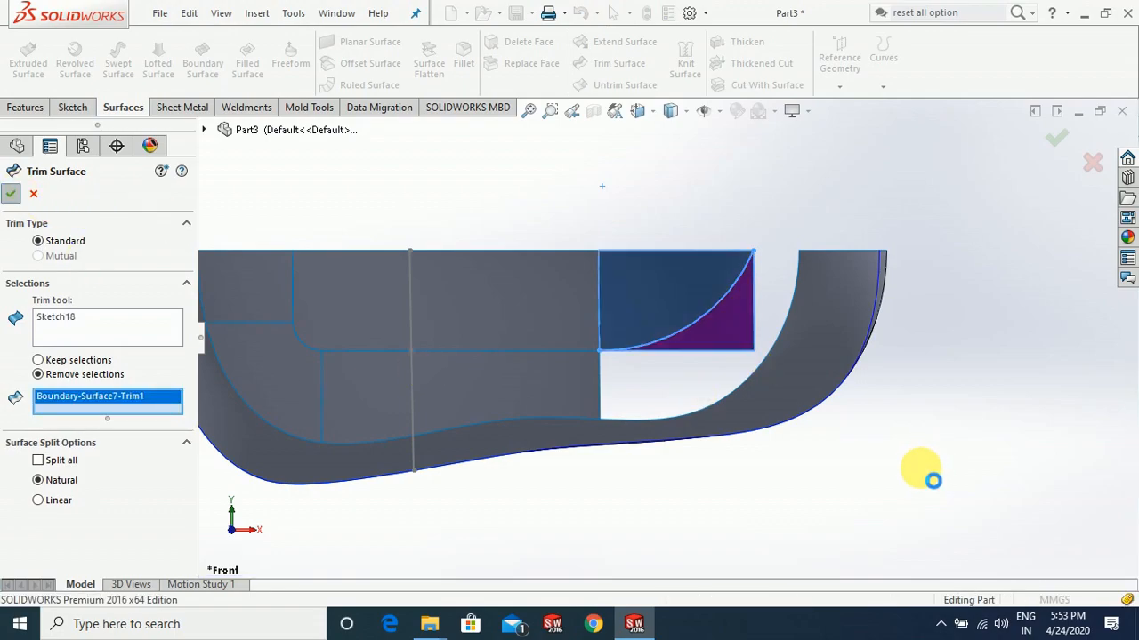
pyautogui.scroll(3, 864, 494)
pyautogui.moveTo(868, 434); pyautogui.dragTo(697, 444, button='middle')
pyautogui.scroll(-3, 711, 434)
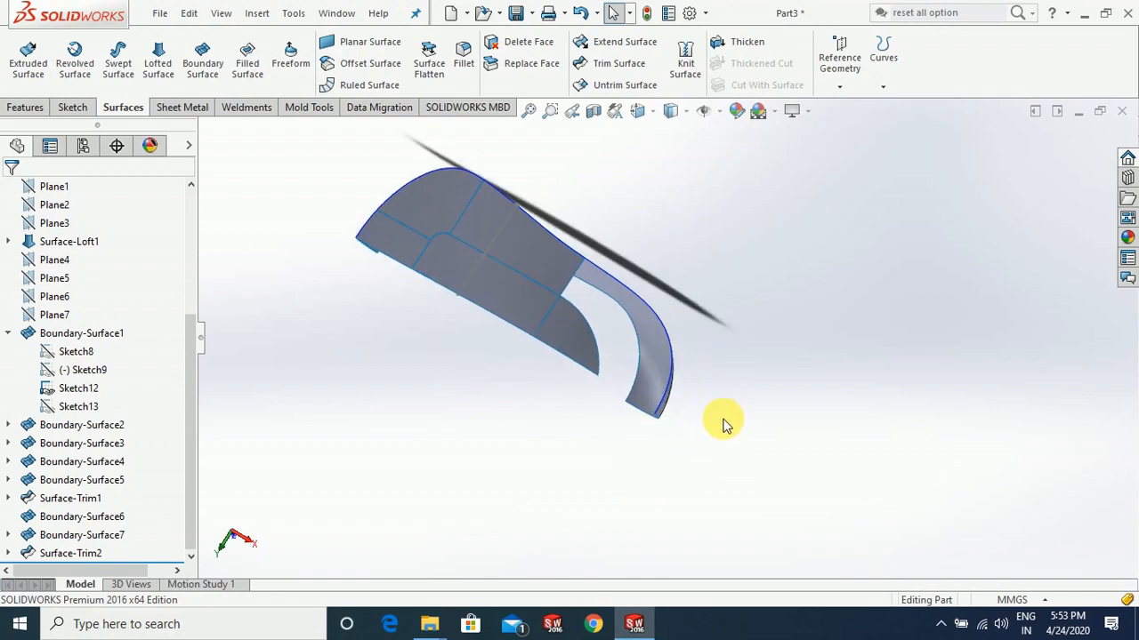
# Find Sketch8 under Boundary-Surface3 and show it in the model
pyautogui.scroll(-3, 723, 425)
pyautogui.moveTo(673, 364); pyautogui.dragTo(694, 409, button='middle')
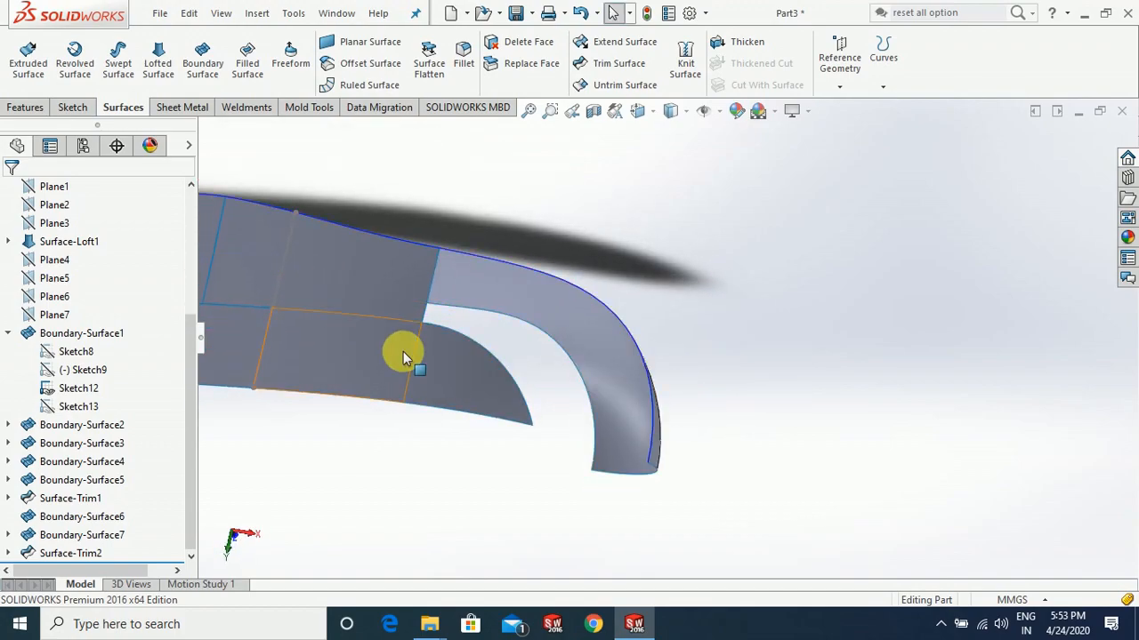
pyautogui.scroll(2, 555, 453)
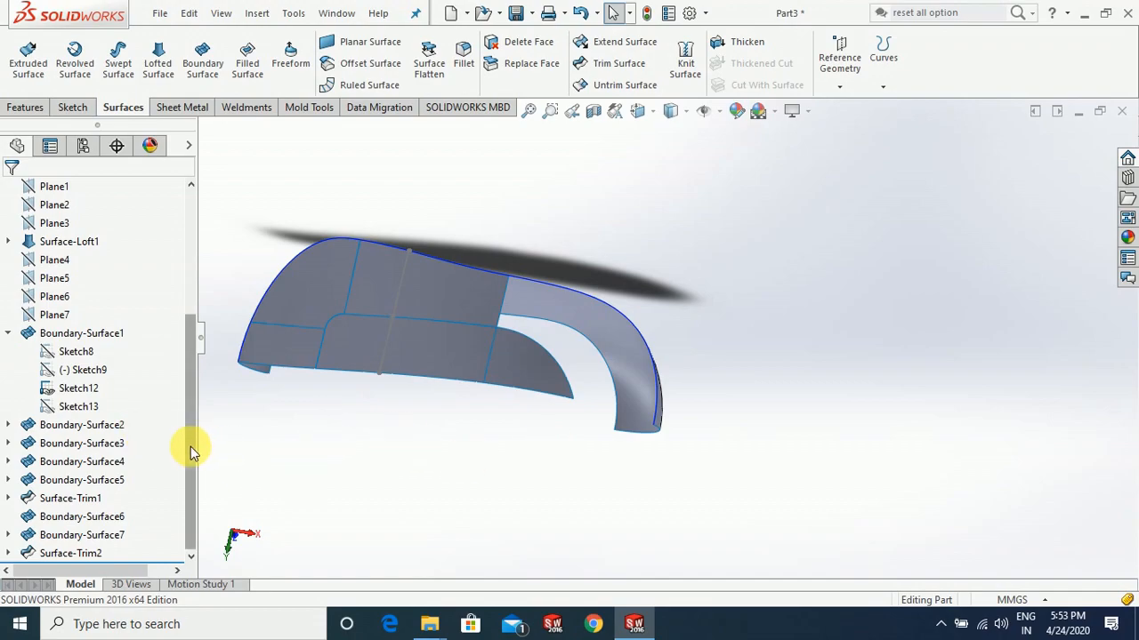
pyautogui.click(8, 535)
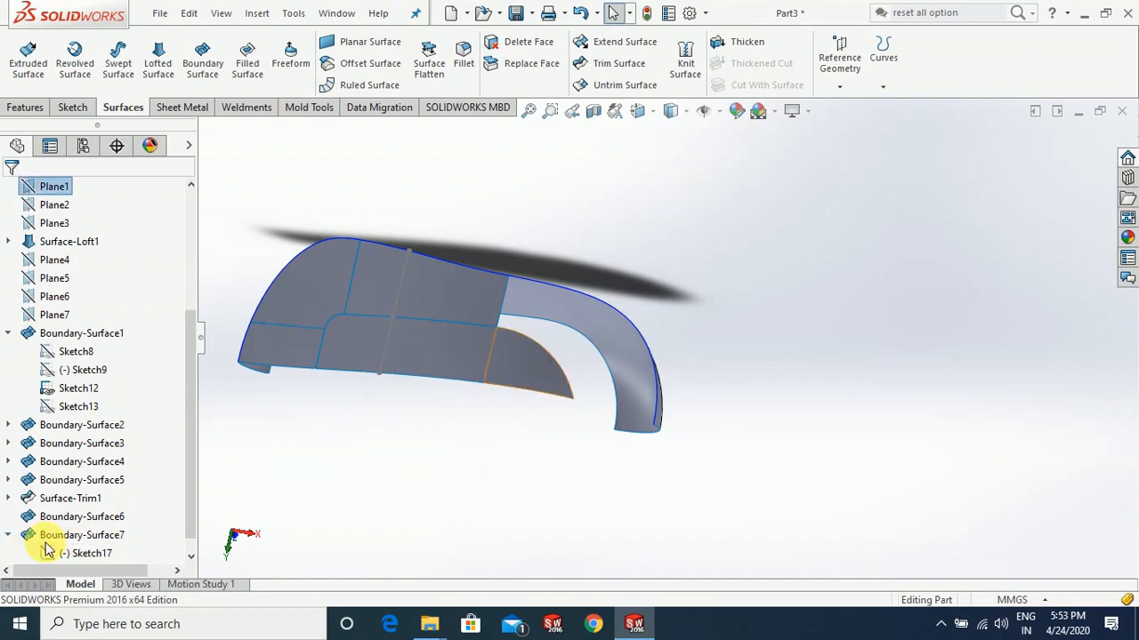
pyautogui.moveTo(190, 504); pyautogui.dragTo(190, 521)
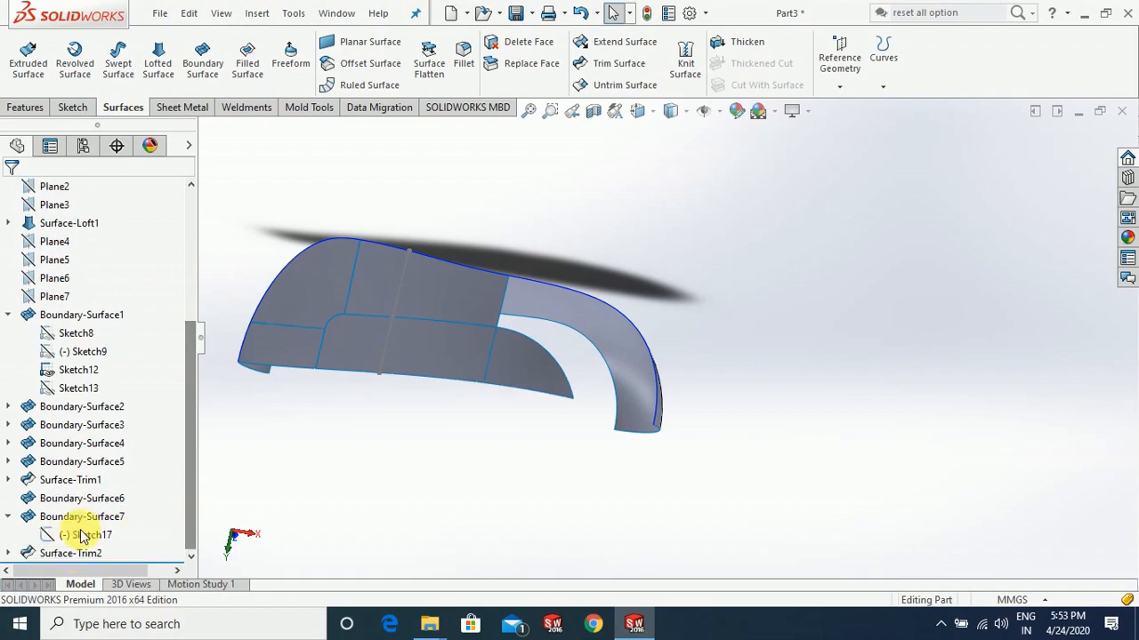
pyautogui.click(8, 462)
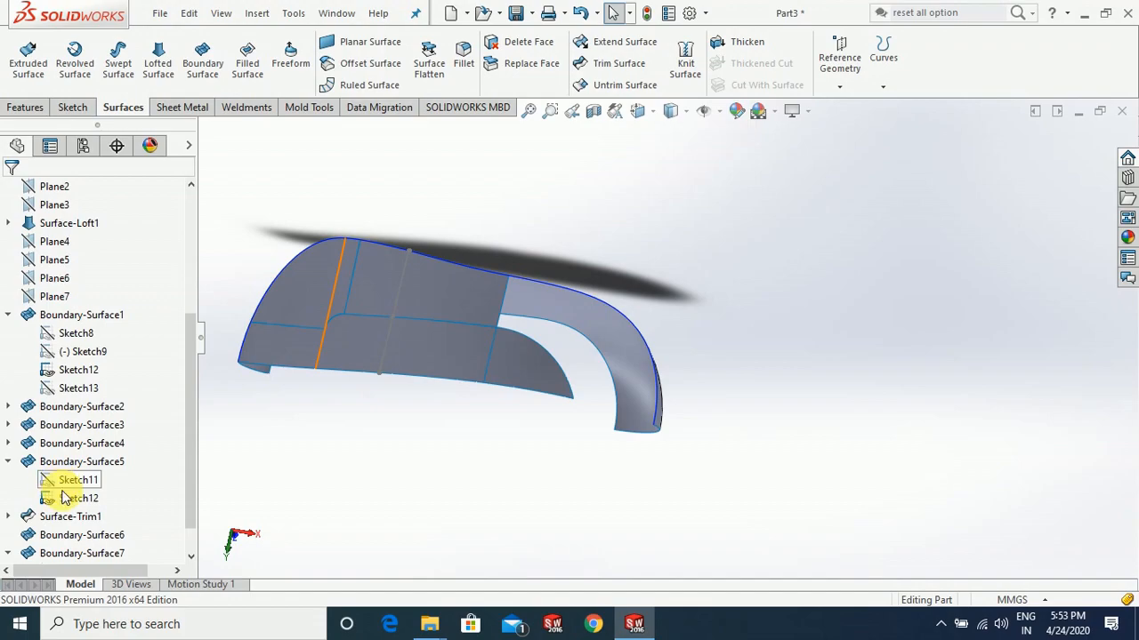
pyautogui.click(8, 443)
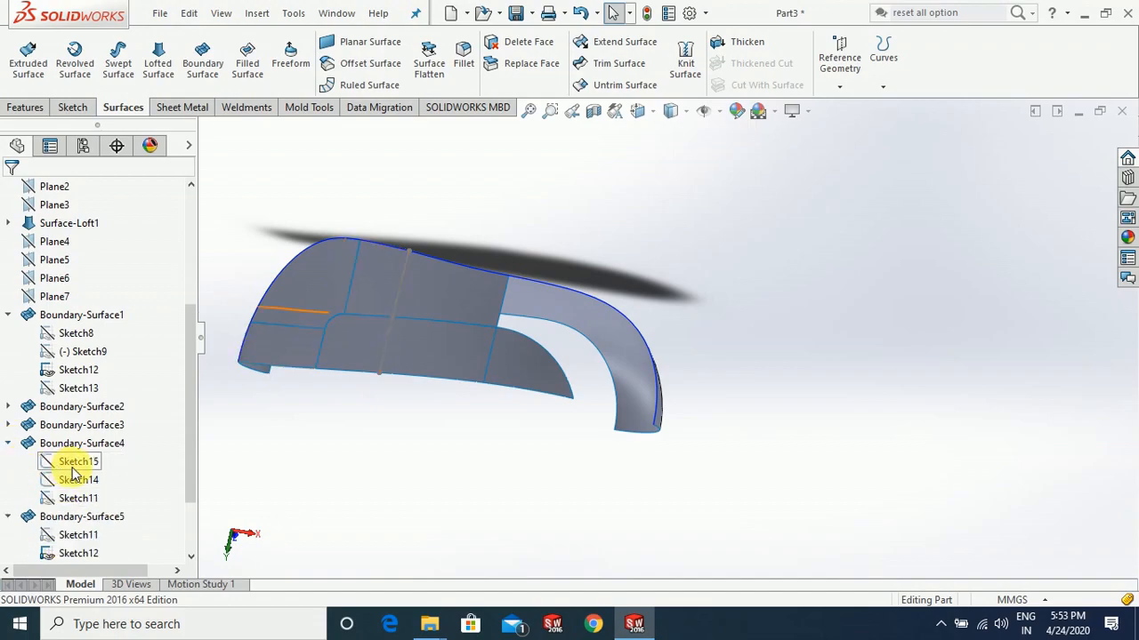
pyautogui.click(8, 426)
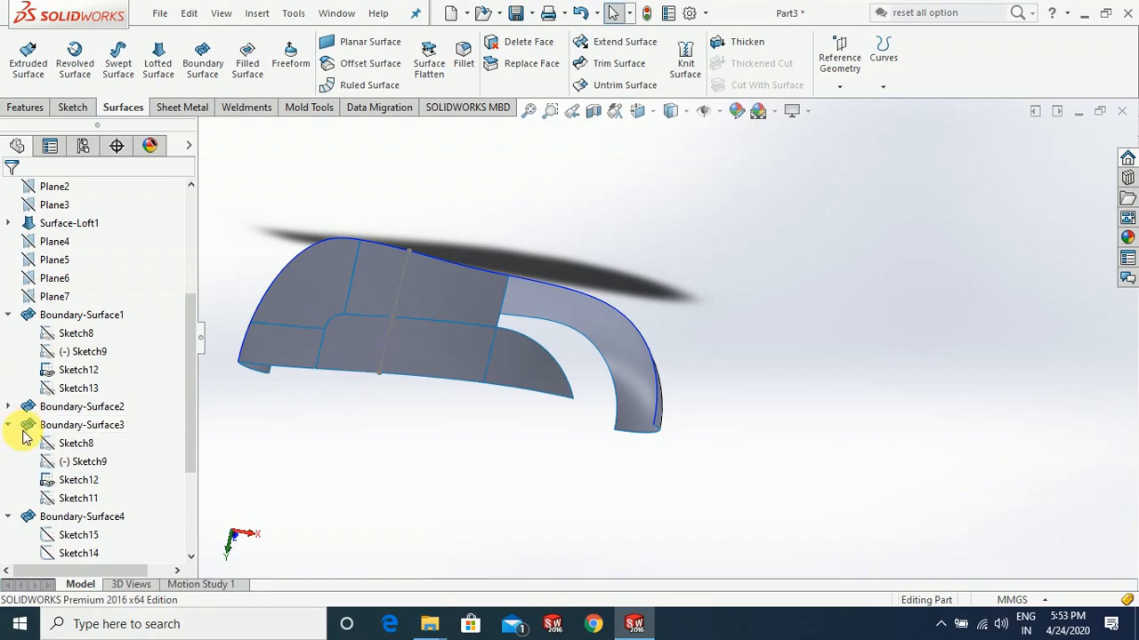
pyautogui.click(75, 445)
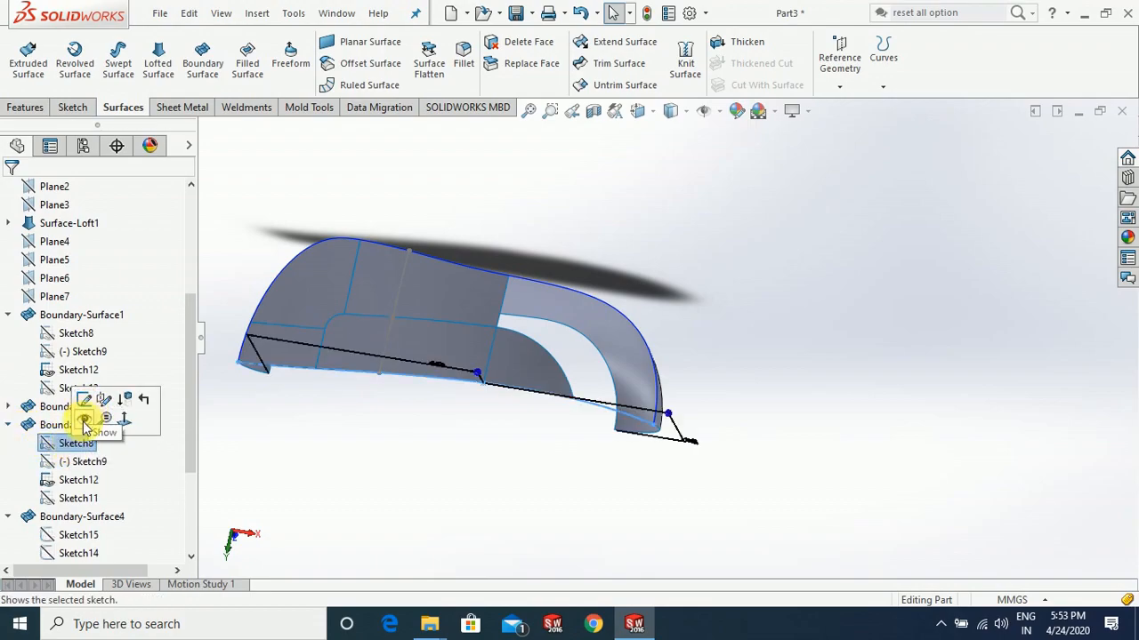
pyautogui.click(84, 422)
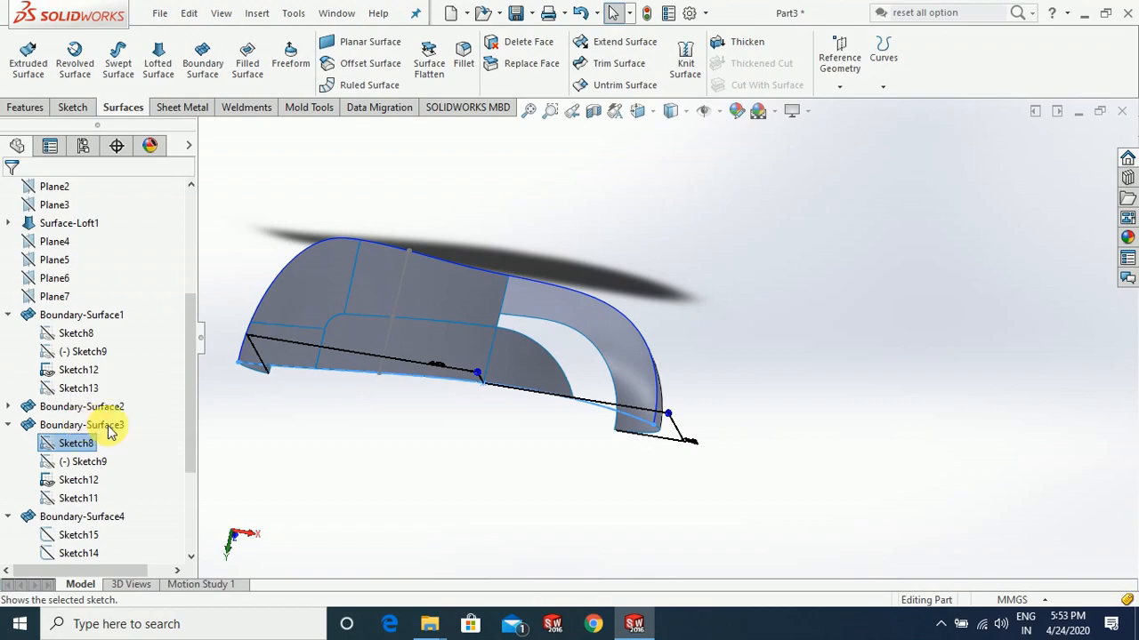
pyautogui.click(656, 461)
# Start a sketch on the Top Plane and convert the visible Sketch8 curve into it
pyautogui.scroll(2, 656, 461)
pyautogui.moveTo(579, 474); pyautogui.dragTo(529, 300, button='middle')
pyautogui.scroll(-3, 516, 302)
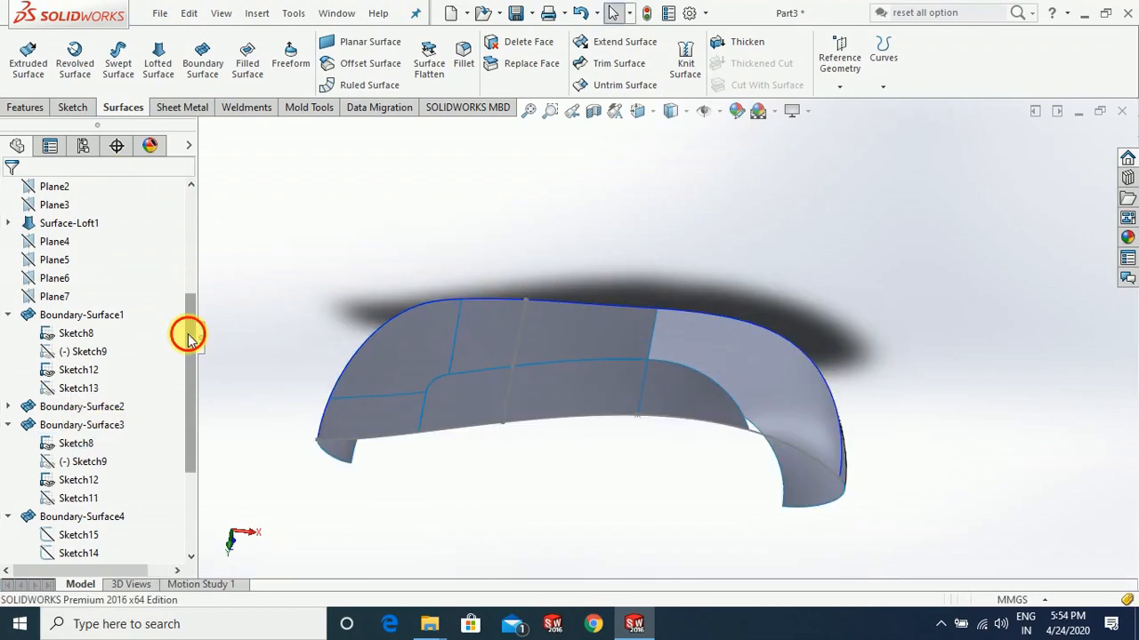
pyautogui.scroll(3, 189, 303)
pyautogui.click(61, 260)
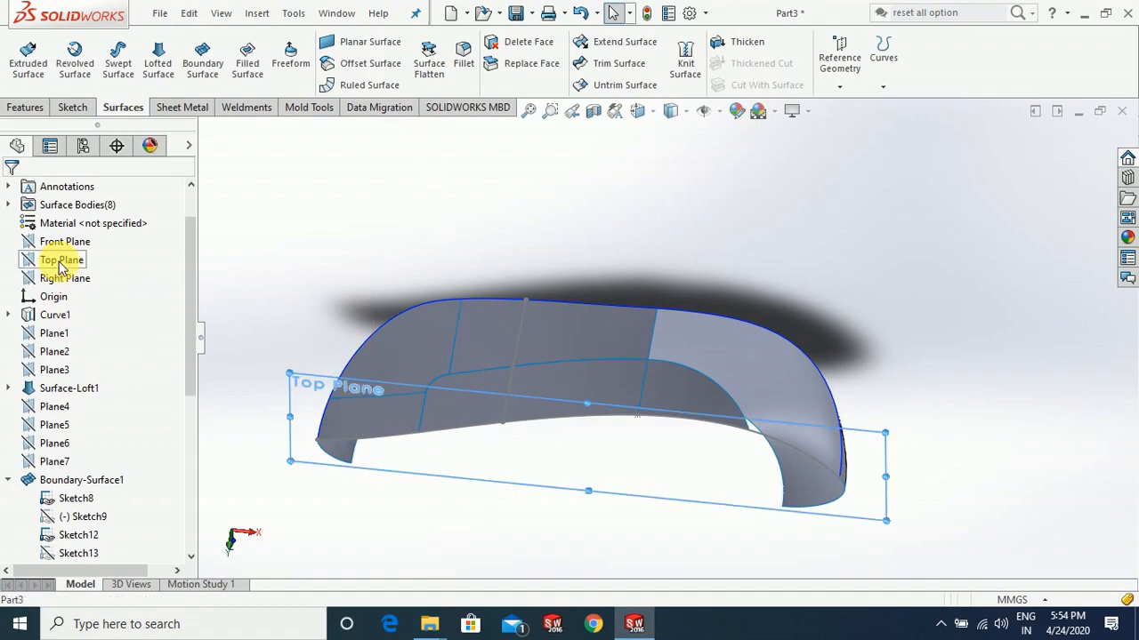
pyautogui.click(71, 235)
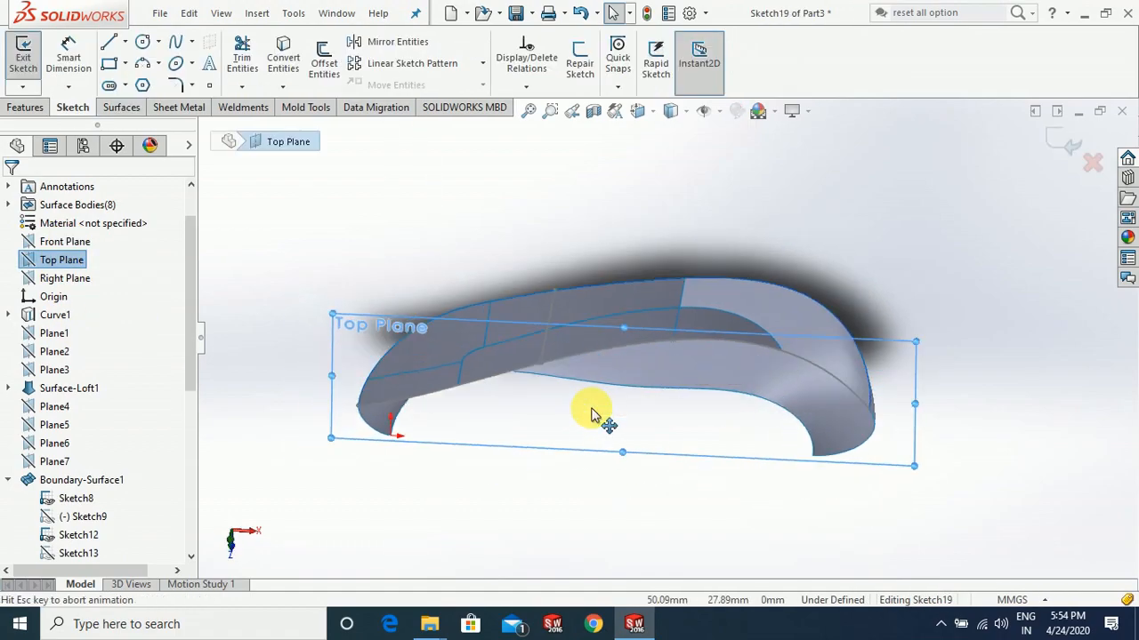
pyautogui.moveTo(885, 365)
pyautogui.mouseDown(button='middle')
pyautogui.moveTo(885, 406)
pyautogui.moveTo(809, 407)
pyautogui.mouseUp(button='middle')
pyautogui.click(812, 405)
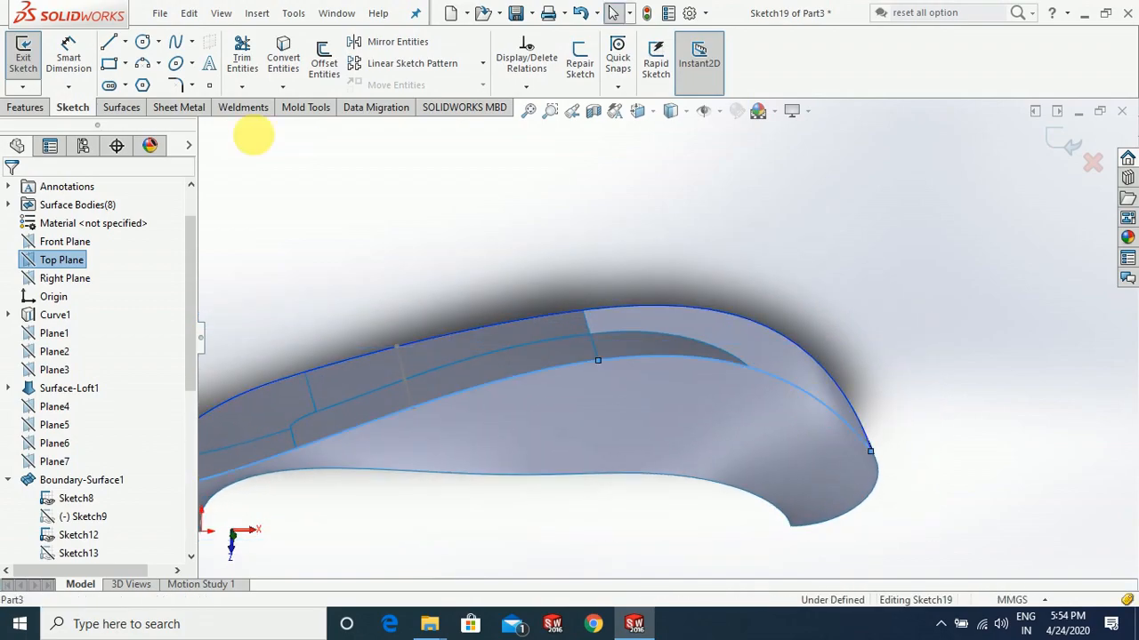
pyautogui.click(281, 55)
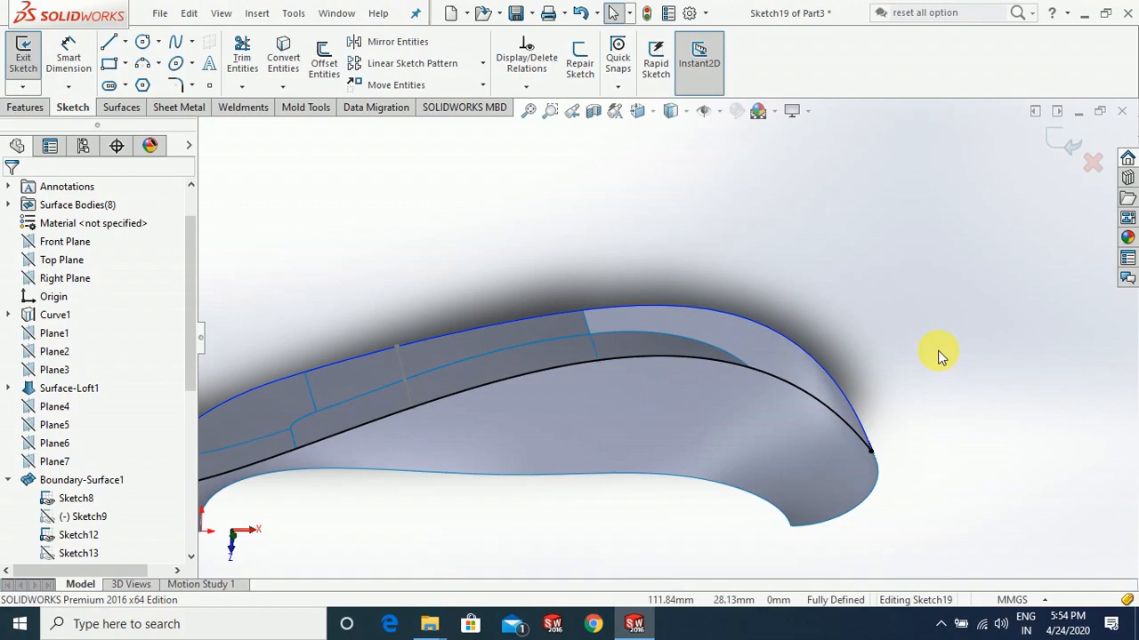
# Shorten the converted curve by moving its far endpoint close to the start edge of the trimmed patch
pyautogui.moveTo(945, 375); pyautogui.dragTo(934, 393, button='middle')
pyautogui.scroll(3, 698, 375)
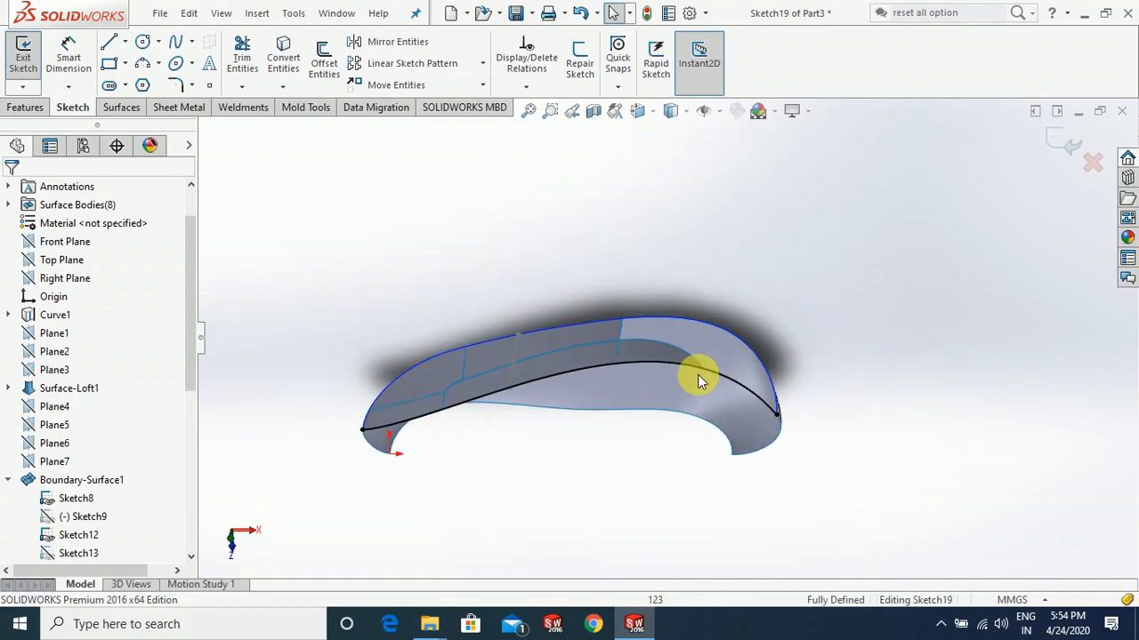
pyautogui.moveTo(363, 433); pyautogui.dragTo(617, 389)
pyautogui.scroll(-5, 623, 338)
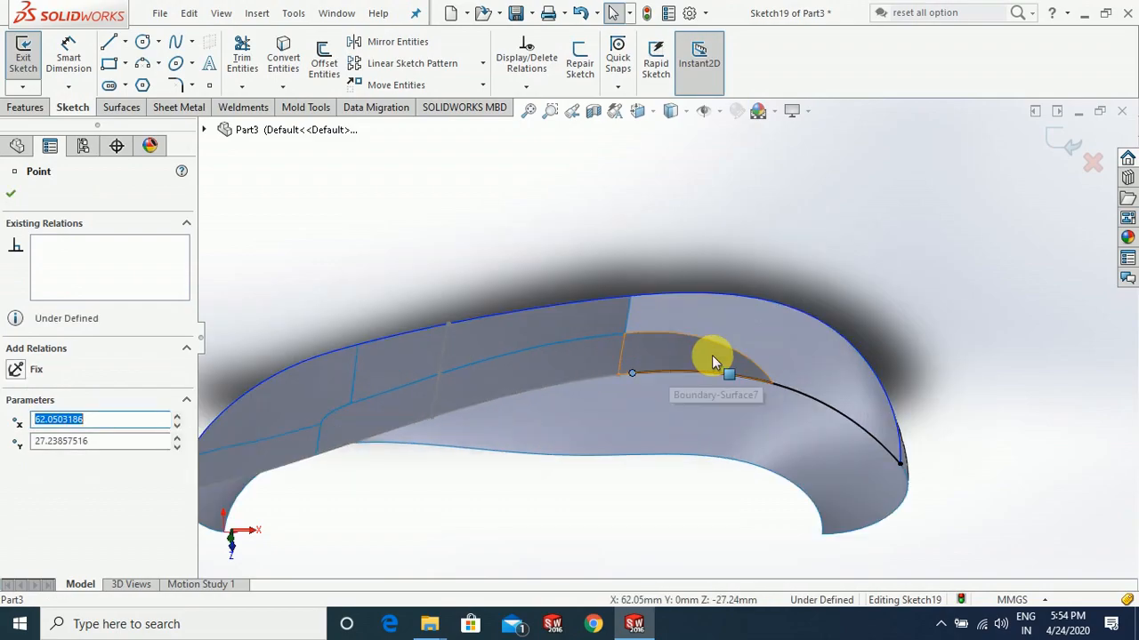
pyautogui.keyDown('ctrl'); pyautogui.click(787, 379); pyautogui.keyUp('ctrl')
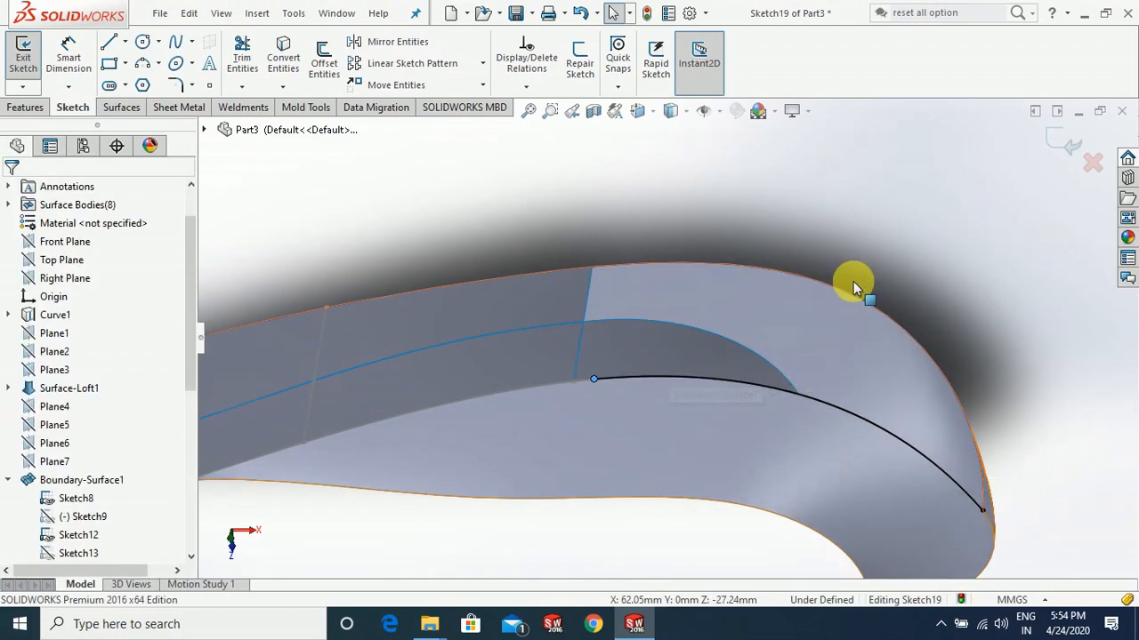
pyautogui.click(854, 171)
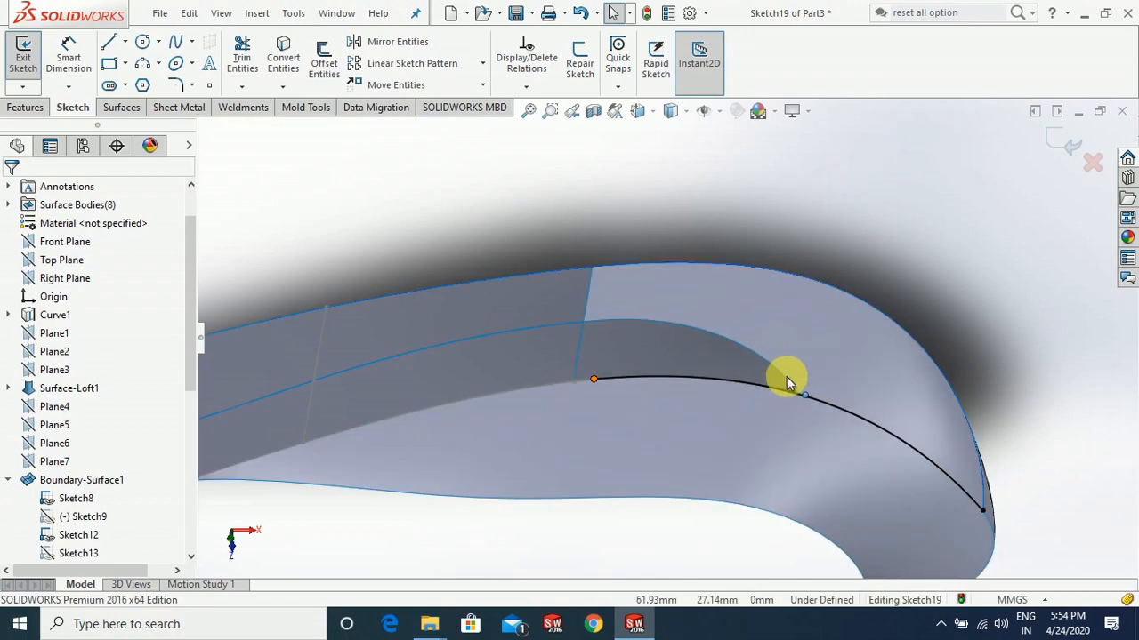
pyautogui.click(787, 376)
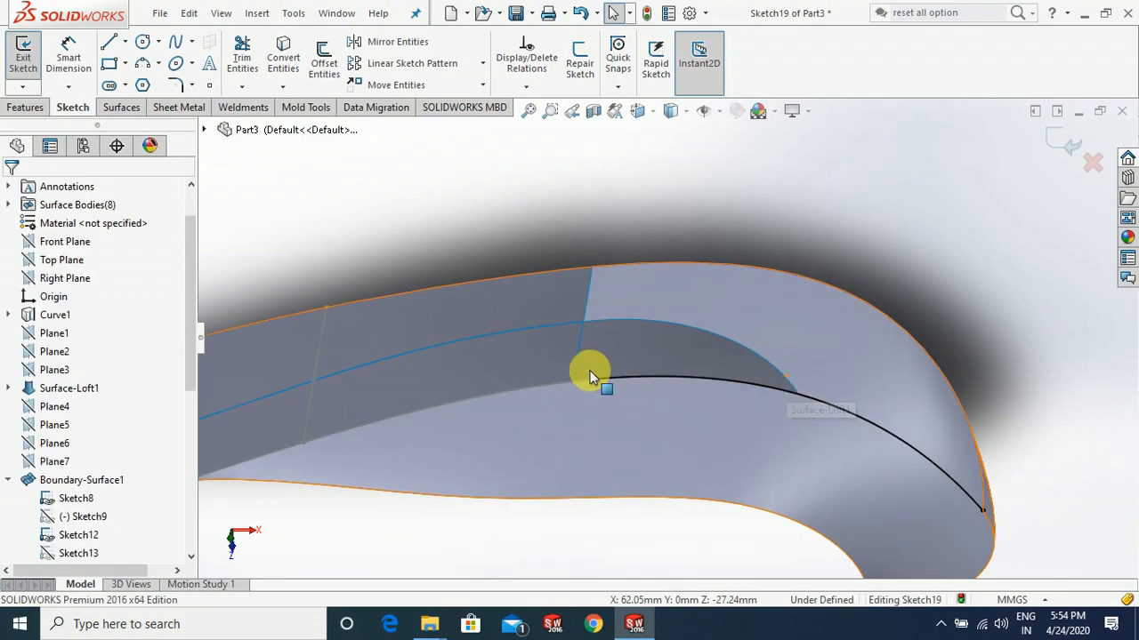
pyautogui.keyDown('ctrl'); pyautogui.click(484, 392); pyautogui.keyUp('ctrl')
pyautogui.click(562, 203)
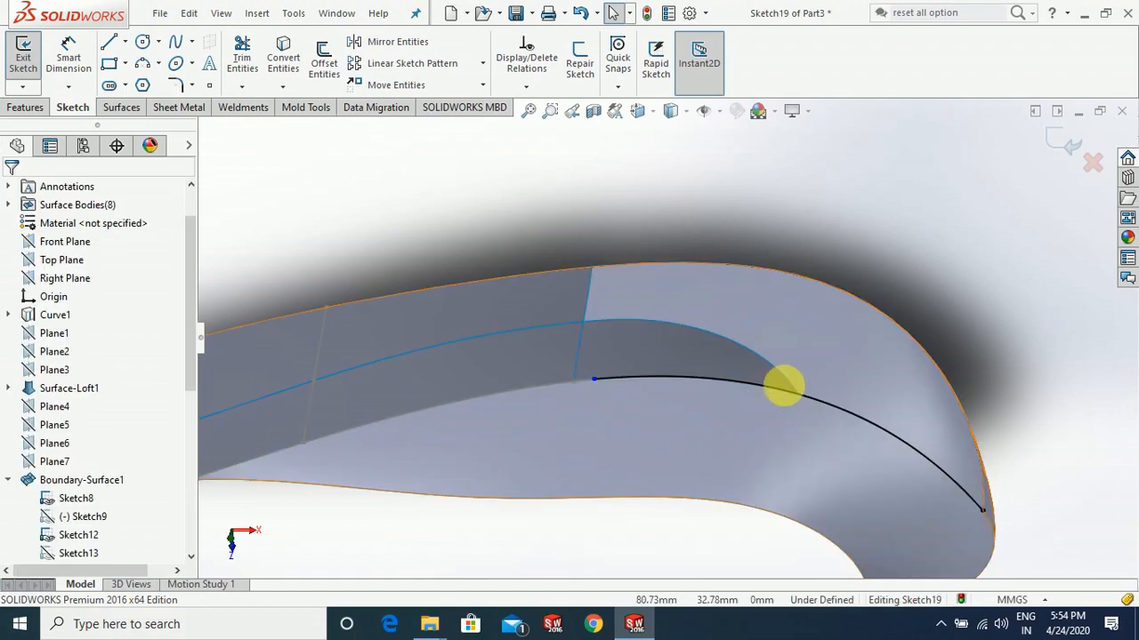
# Add a Pierce relation between the converted curve's free endpoint and the trimmed patch's arc edge
pyautogui.click(793, 388)
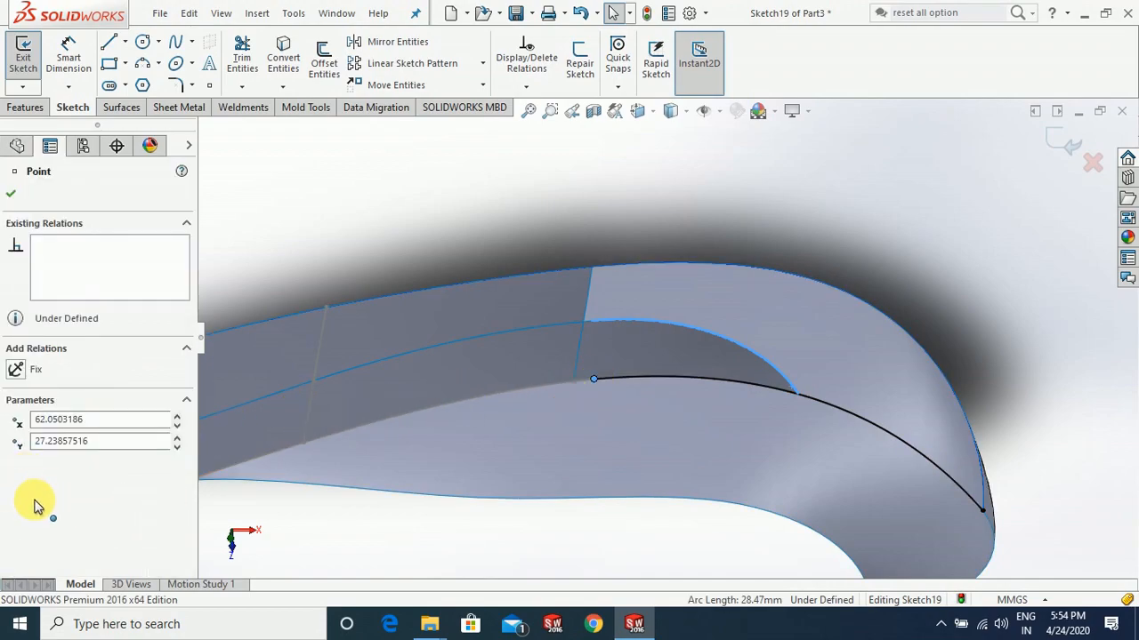
pyautogui.click(35, 485)
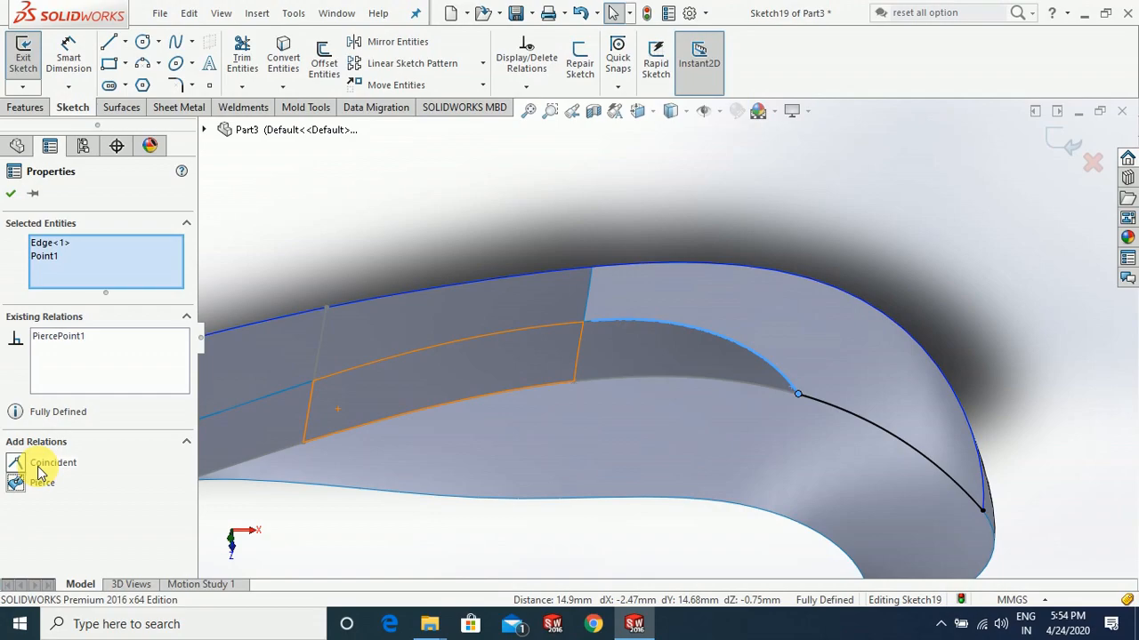
# Accept the Pierce relation and finish the Top Plane sketch
pyautogui.click(13, 194)
pyautogui.moveTo(631, 287); pyautogui.dragTo(857, 402, button='middle')
pyautogui.scroll(-1, 271, 150)
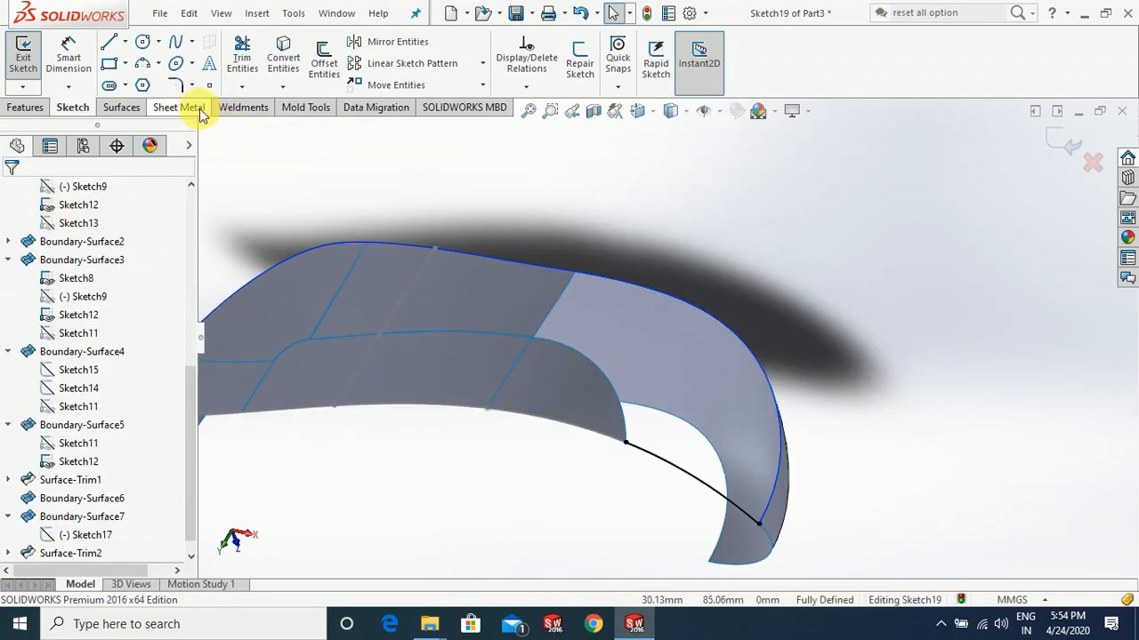
pyautogui.click(1019, 170)
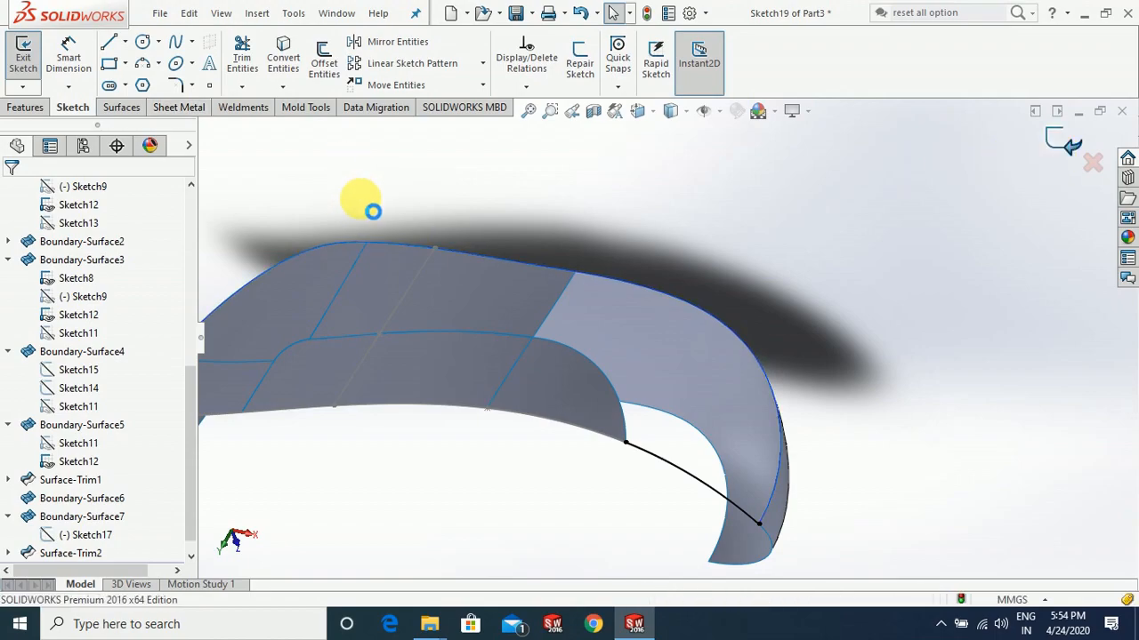
# Try a boundary surface using Sketch19 and the side patch's straight edge in Direction 1, with the trimmed arc edge and Curve1 in Direction 2
pyautogui.click(199, 72)
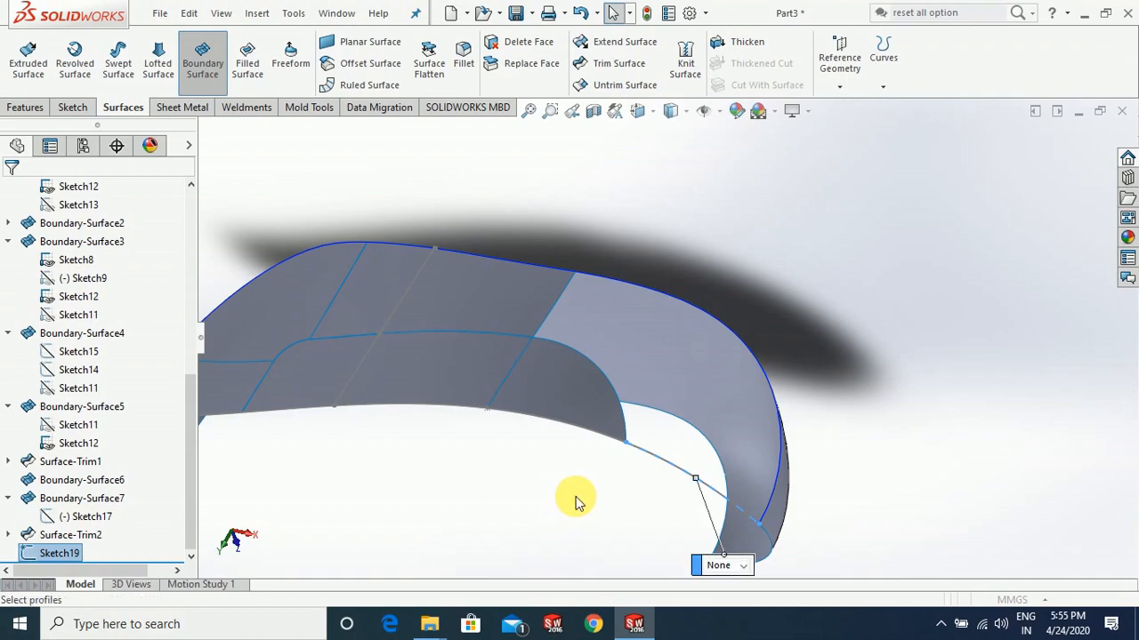
pyautogui.scroll(-1, 577, 495)
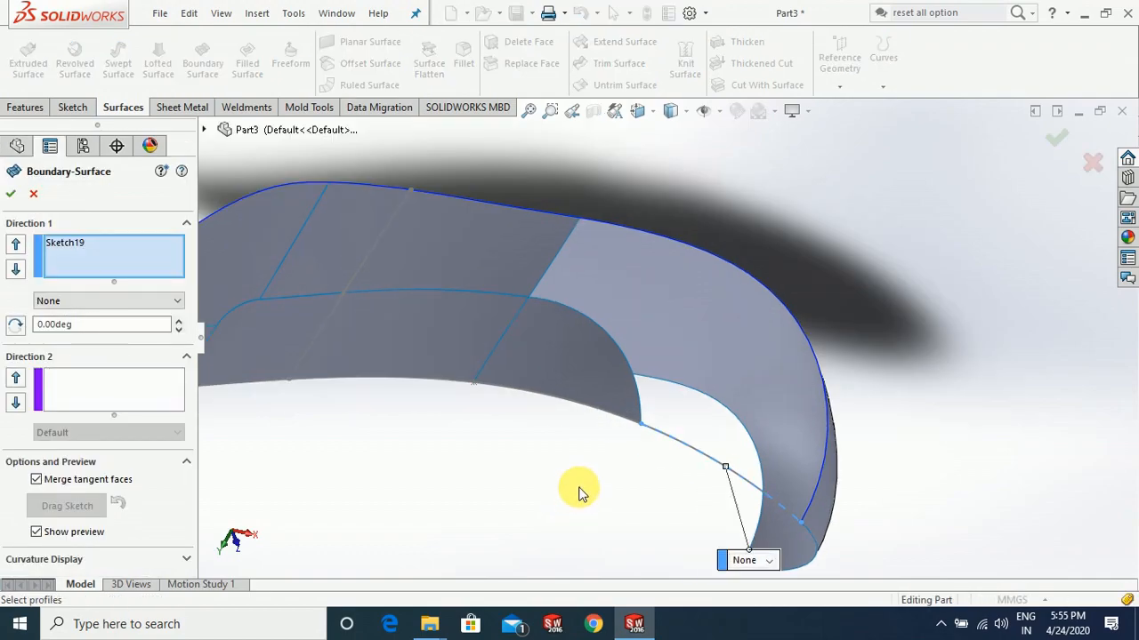
pyautogui.click(551, 260)
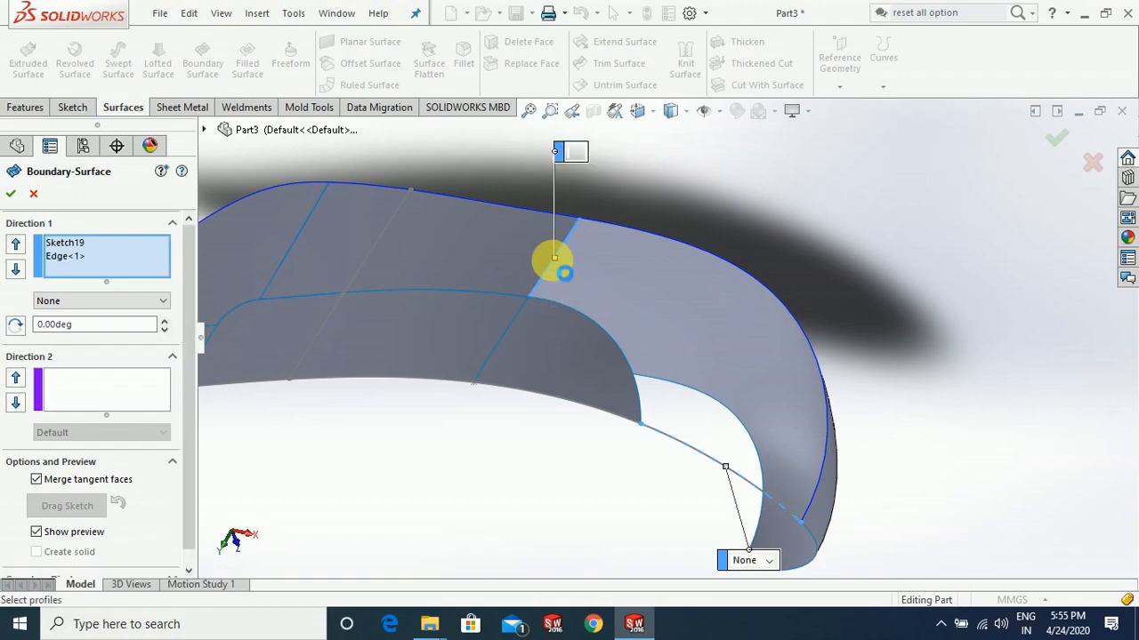
pyautogui.click(123, 385)
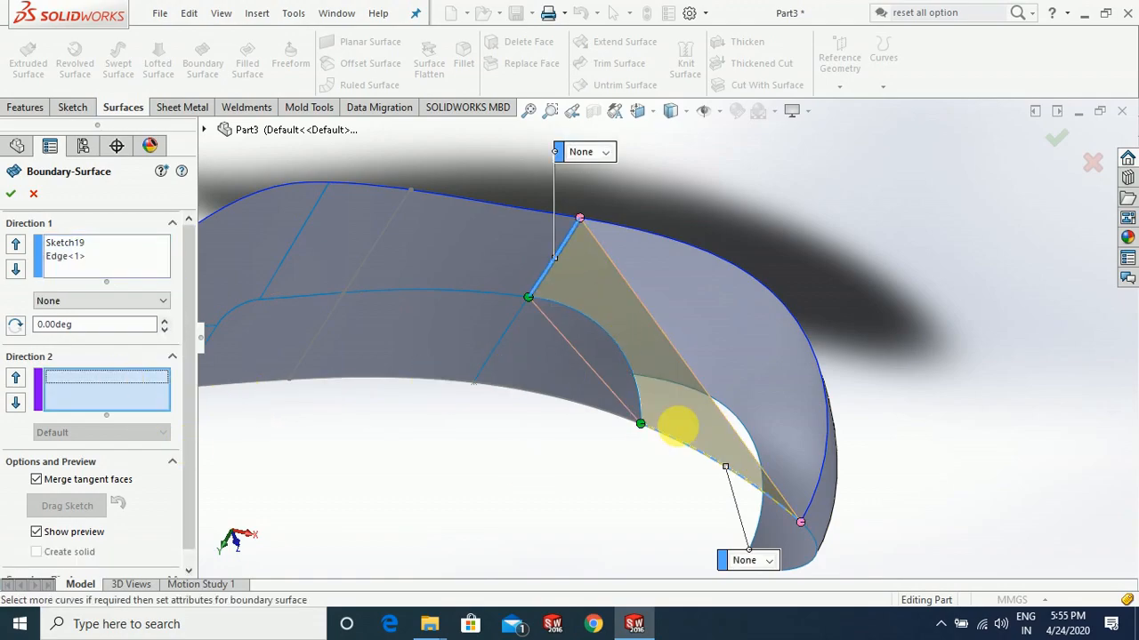
pyautogui.click(639, 400)
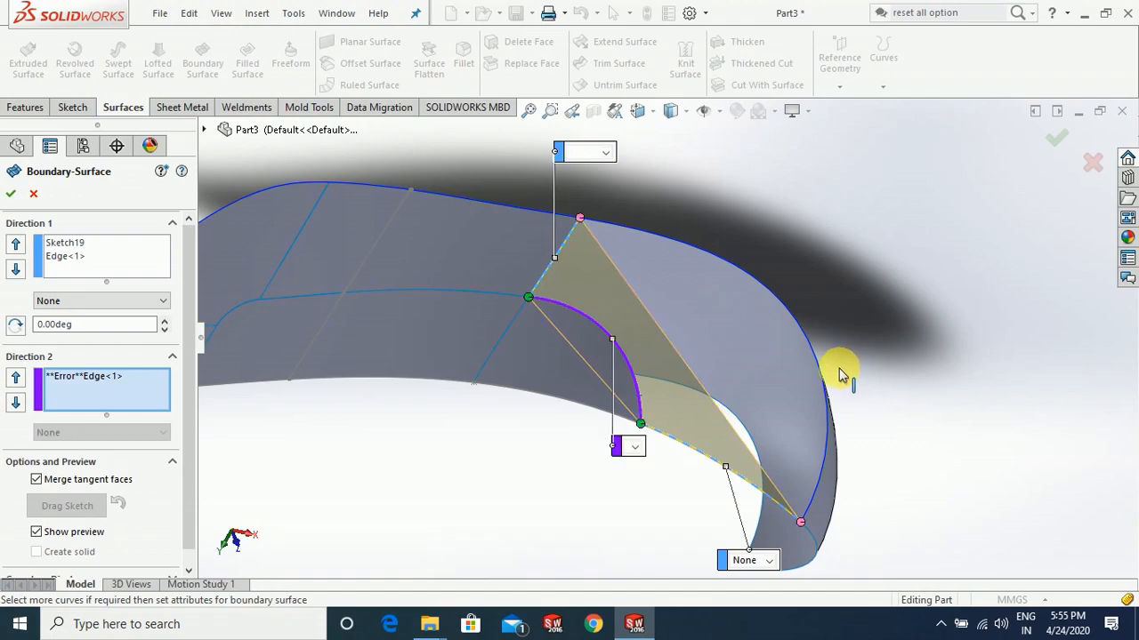
pyautogui.click(763, 283)
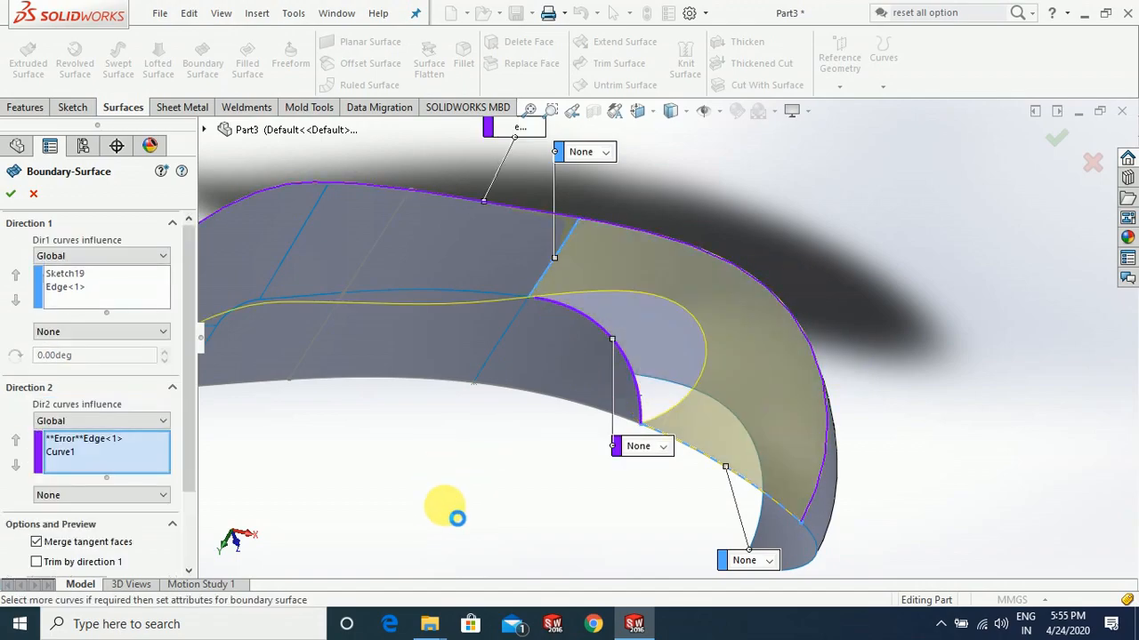
# Re-pick the trimmed arc edge for Direction 2 and remove Curve1 from that direction
pyautogui.click(99, 441)
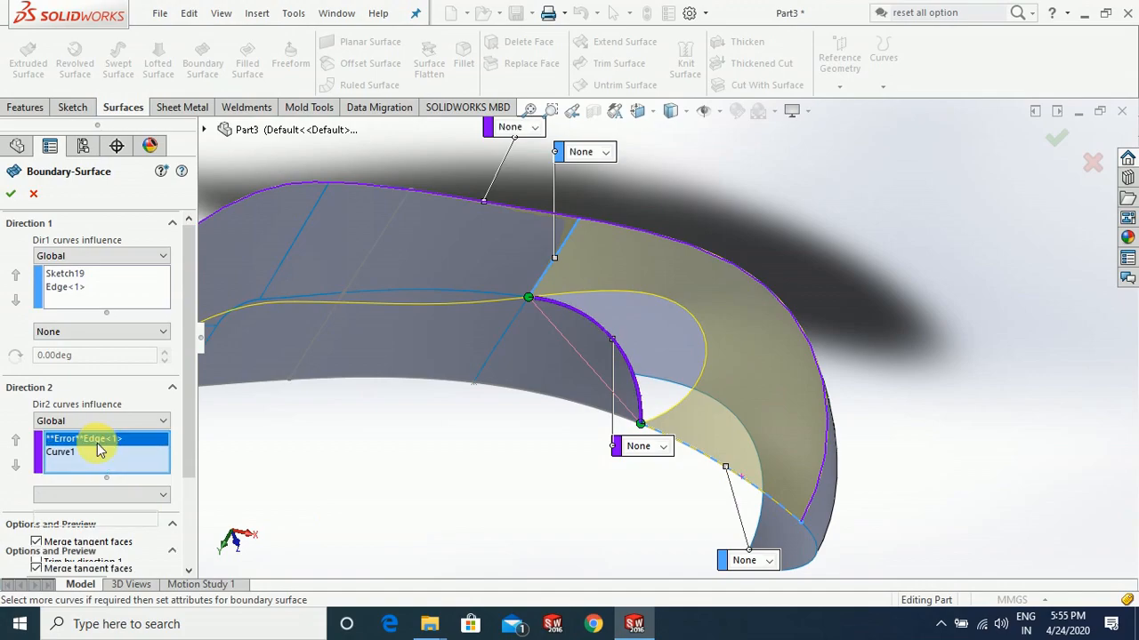
pyautogui.rightClick(100, 449)
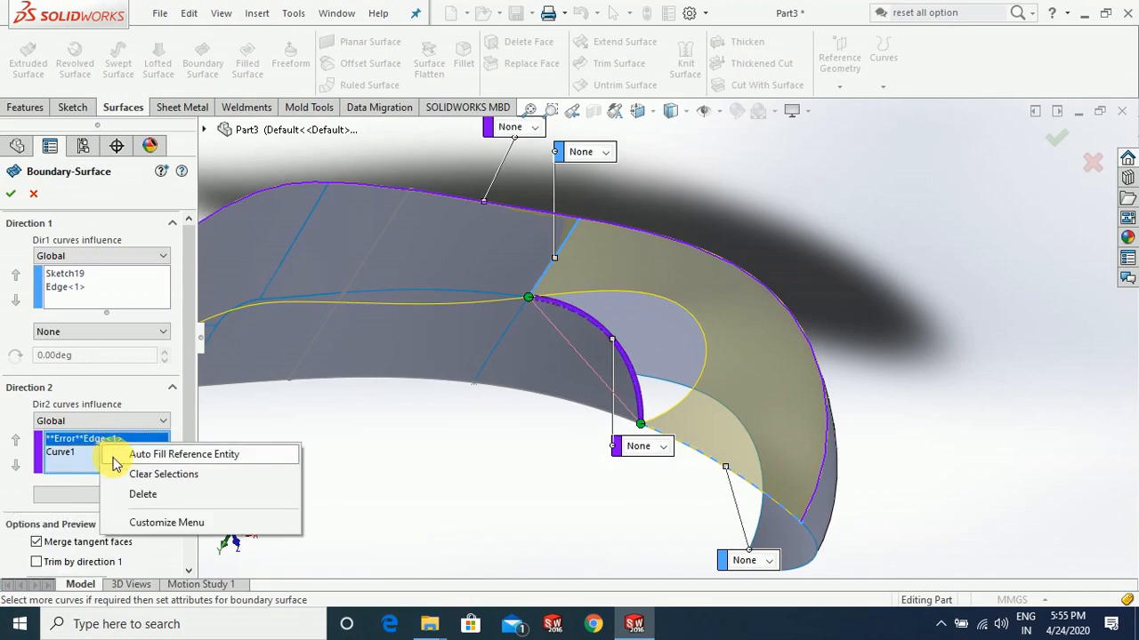
pyautogui.click(145, 494)
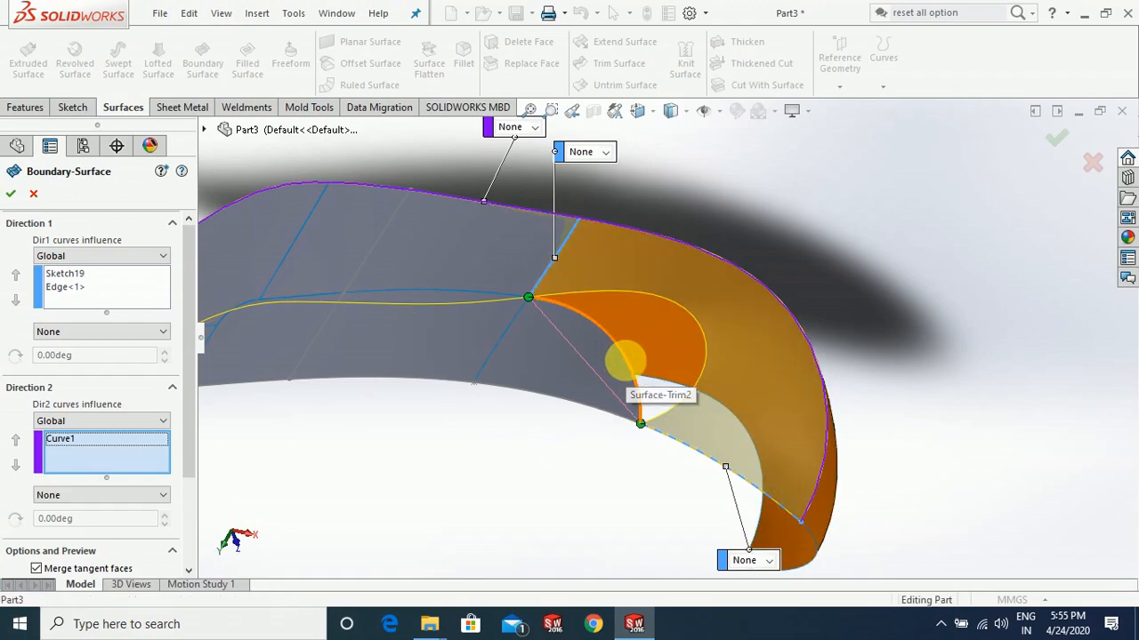
pyautogui.click(625, 359)
pyautogui.click(73, 455)
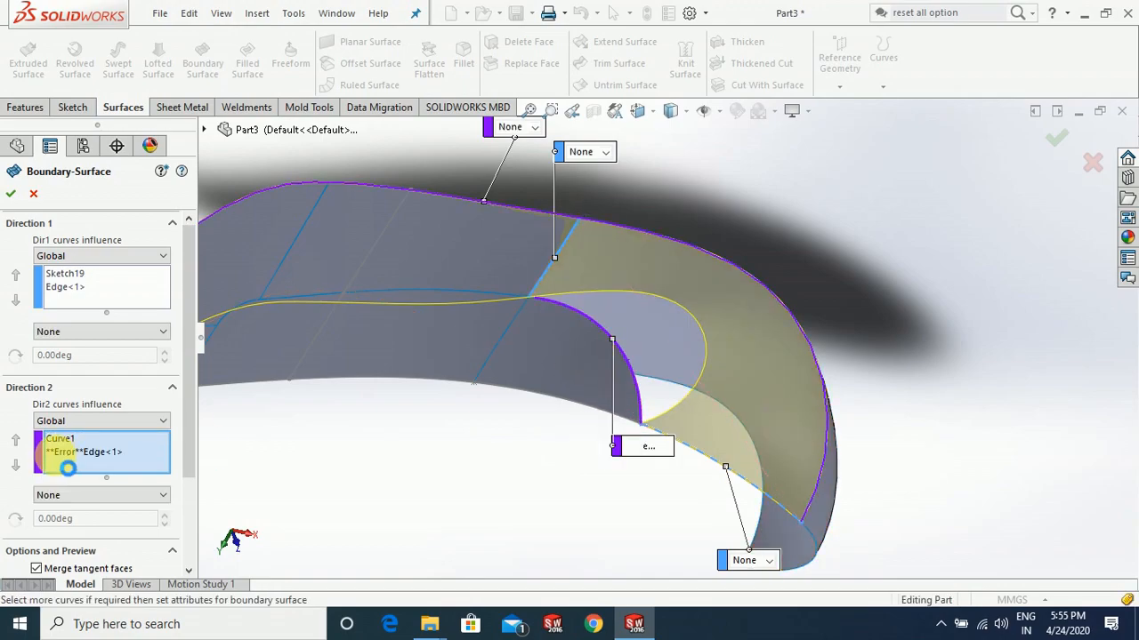
pyautogui.rightClick(130, 442)
pyautogui.click(183, 493)
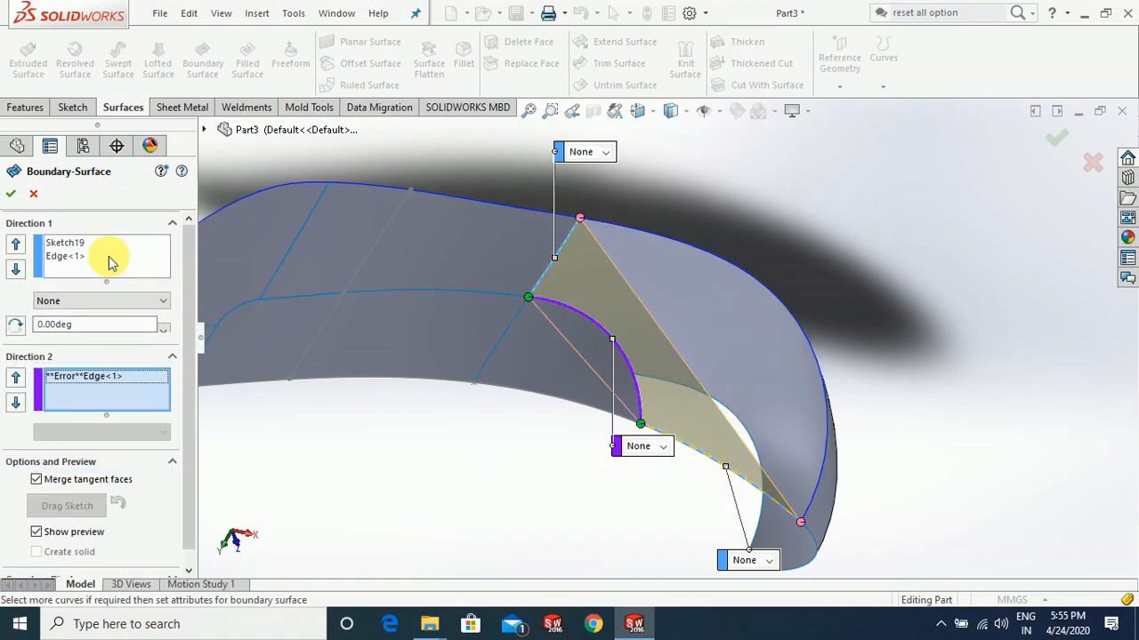
# Clear all Direction 1 and Direction 2 selections of the boundary surface
pyautogui.click(112, 260)
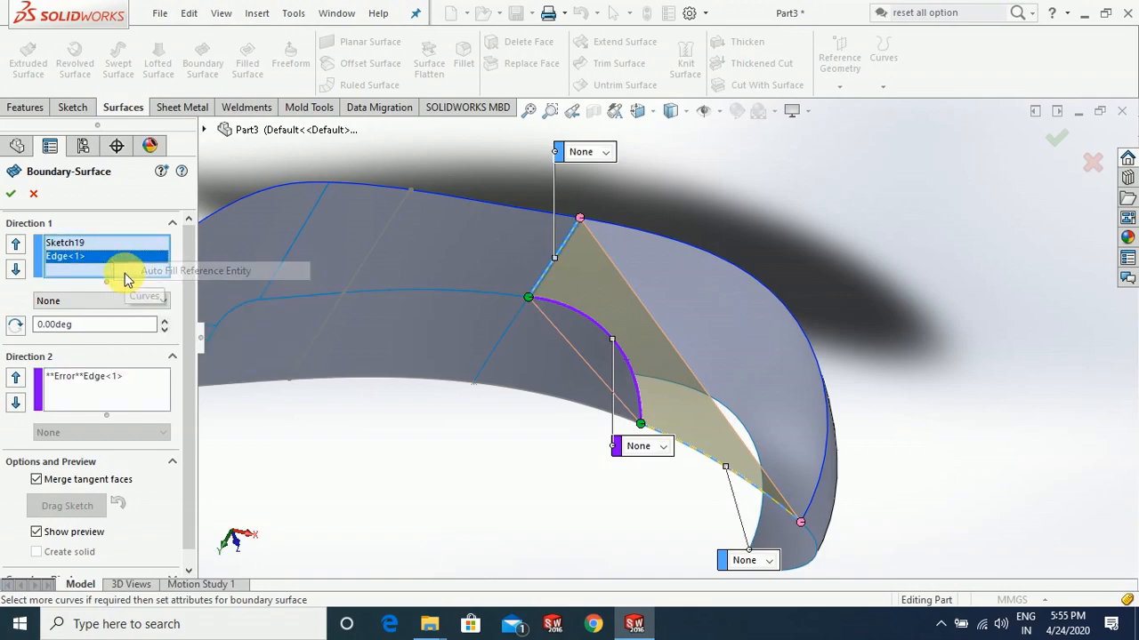
pyautogui.rightClick(129, 271)
pyautogui.click(162, 305)
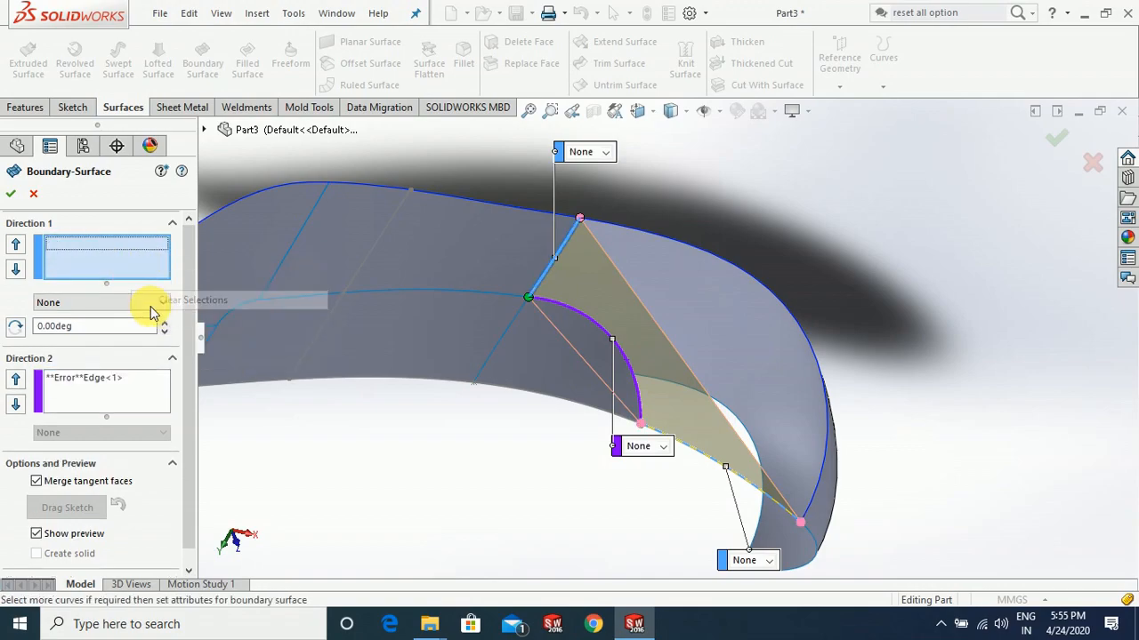
pyautogui.click(558, 258)
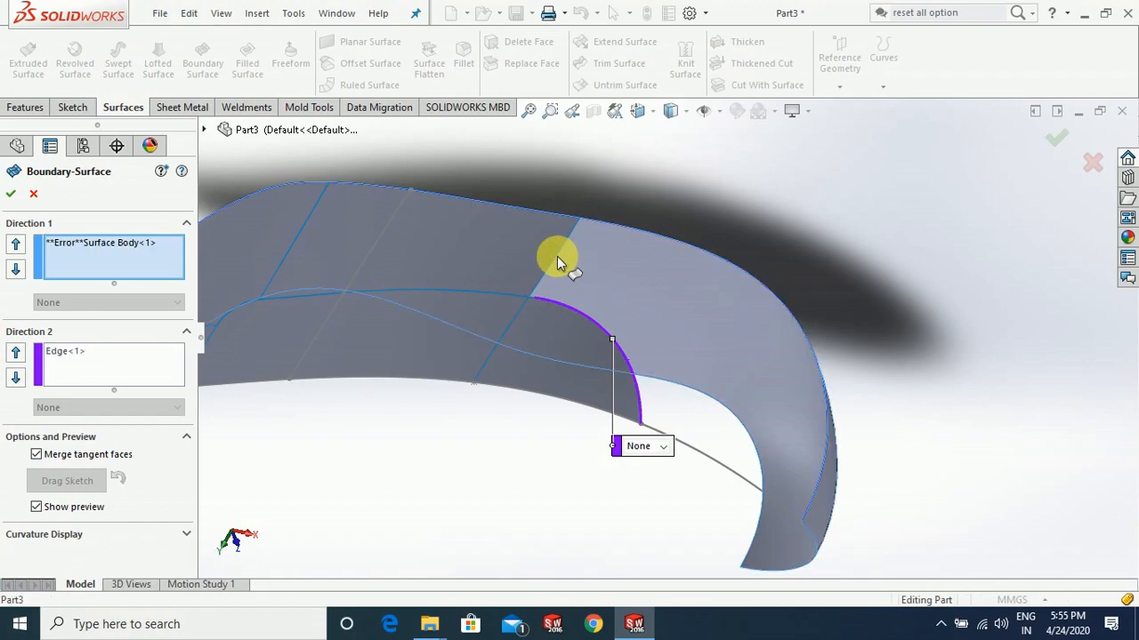
pyautogui.rightClick(112, 269)
pyautogui.click(151, 307)
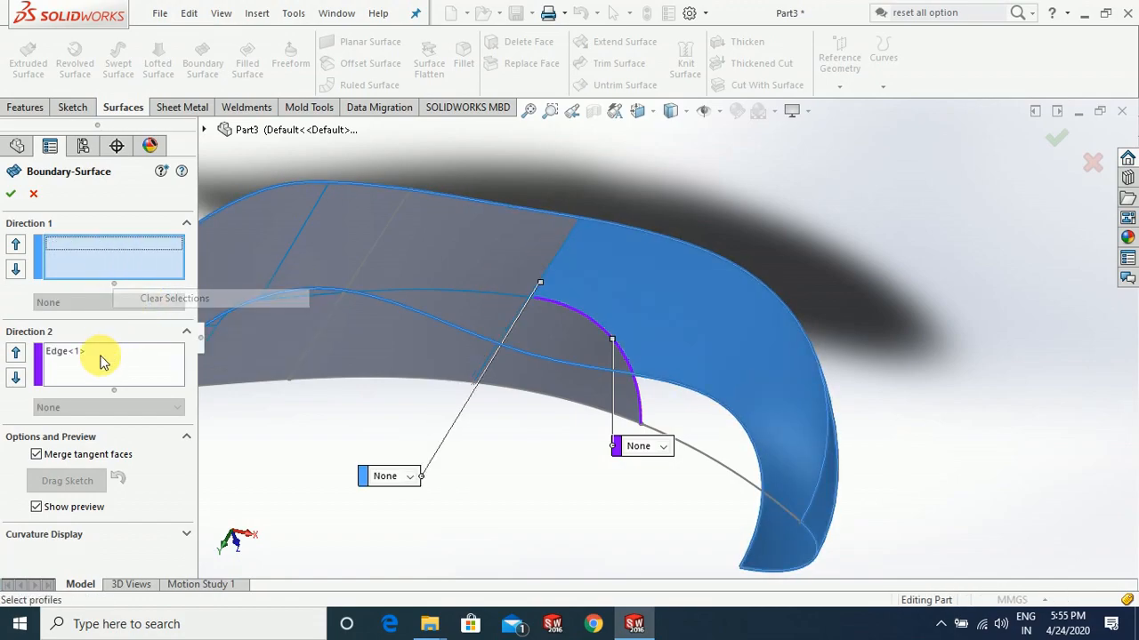
pyautogui.rightClick(121, 370)
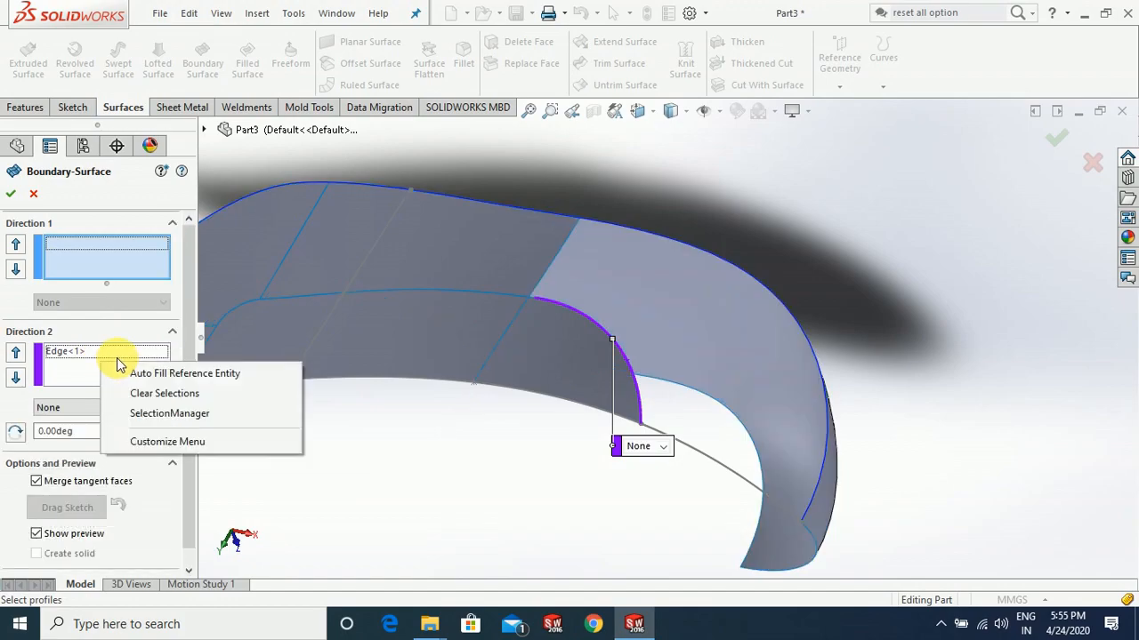
pyautogui.click(122, 392)
# Try the boundary surface with the straight edge and Sketch8 in Direction 1, and the trimmed arc edge and Curve1 in Direction 2
pyautogui.click(89, 262)
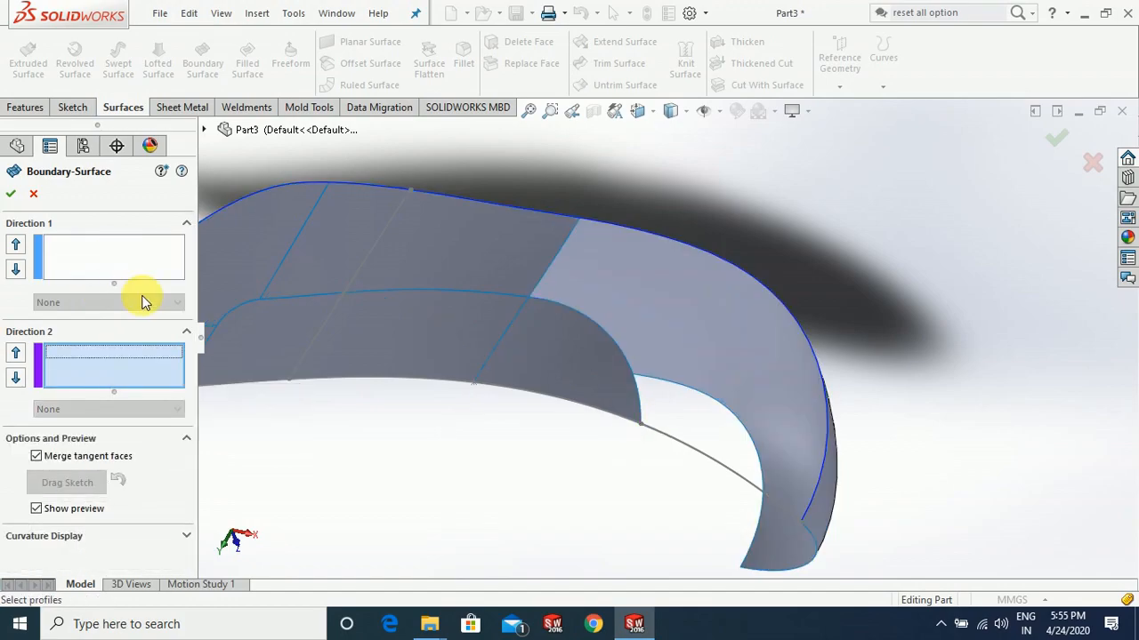
pyautogui.click(542, 273)
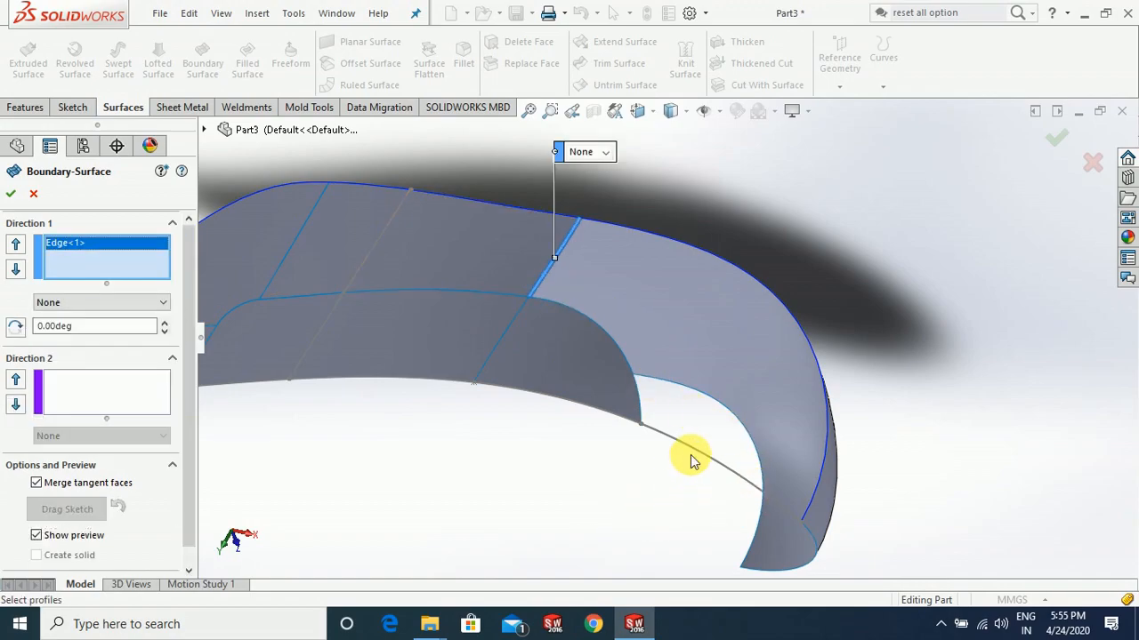
pyautogui.click(688, 451)
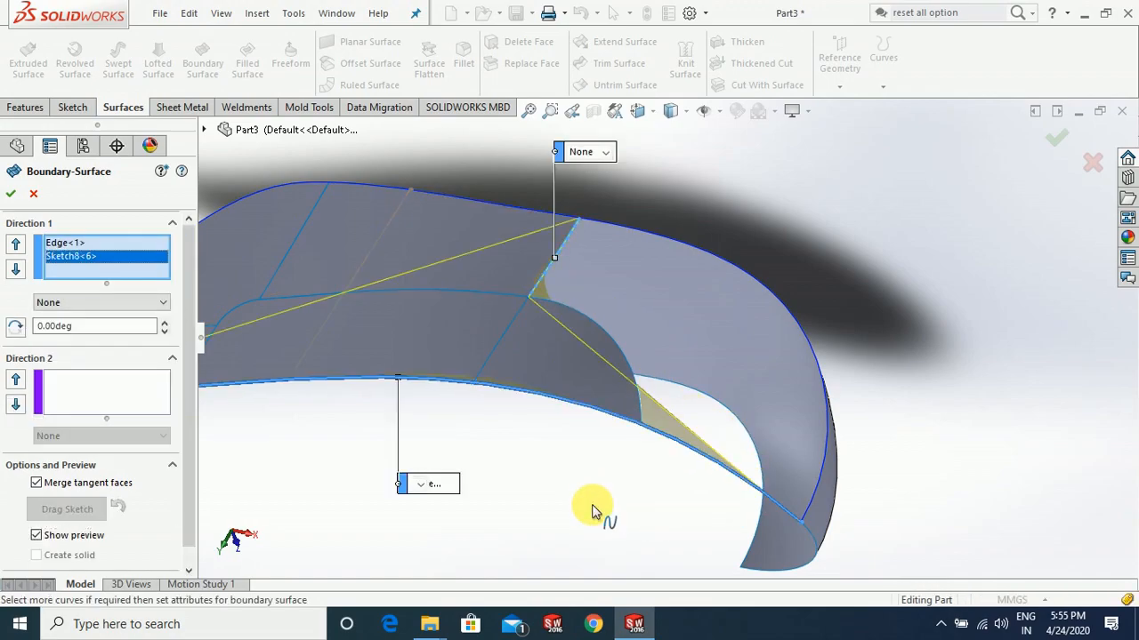
pyautogui.click(110, 386)
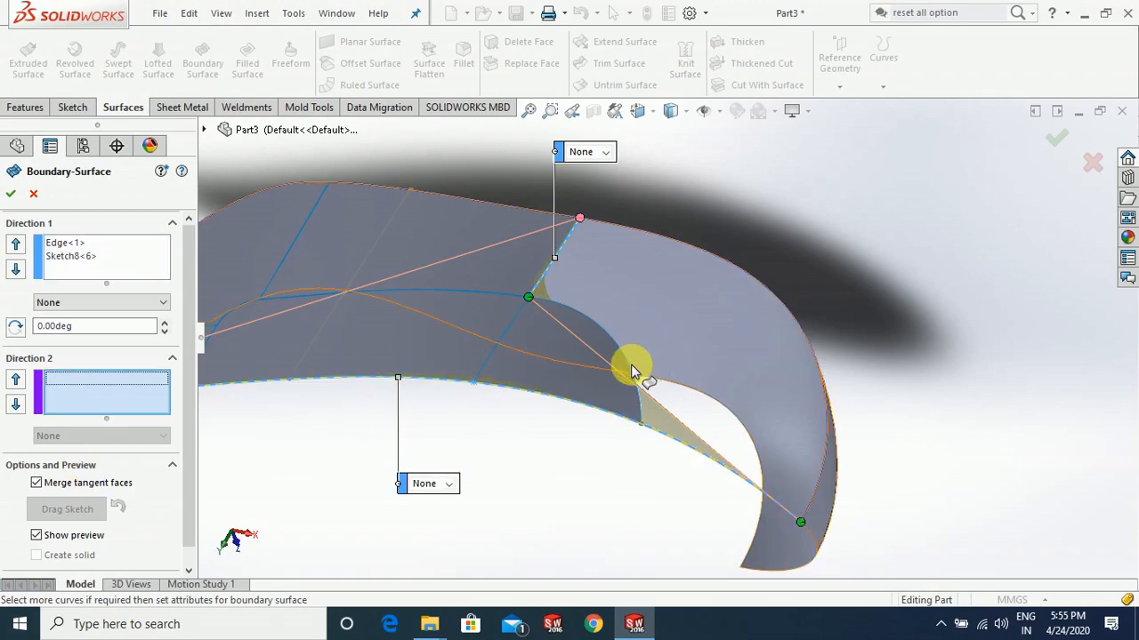
pyautogui.click(793, 314)
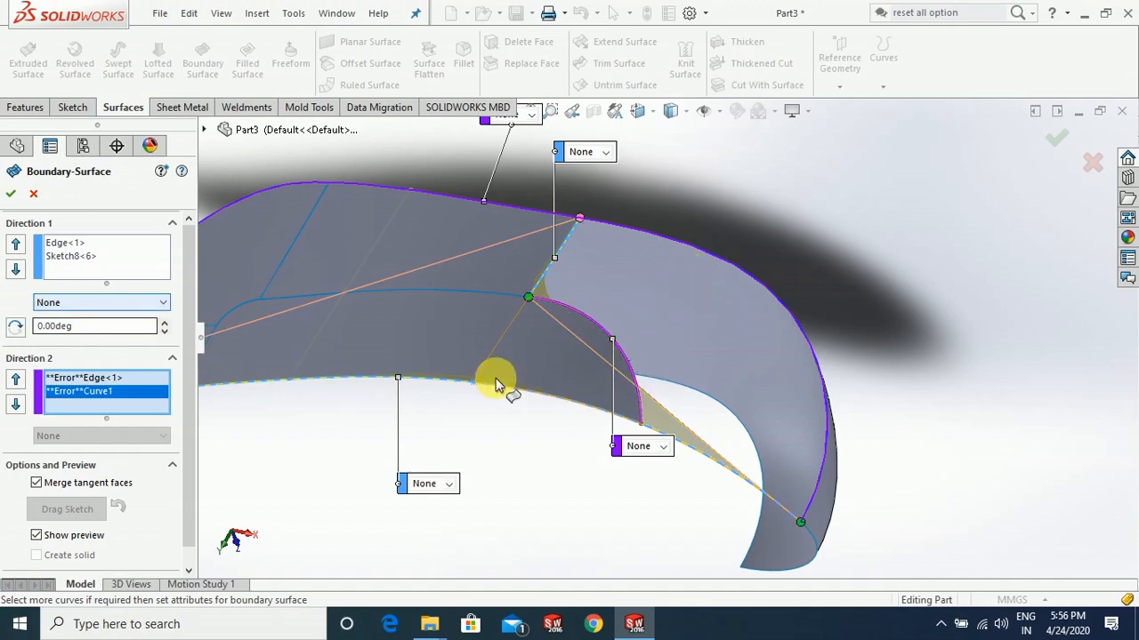
pyautogui.click(420, 531)
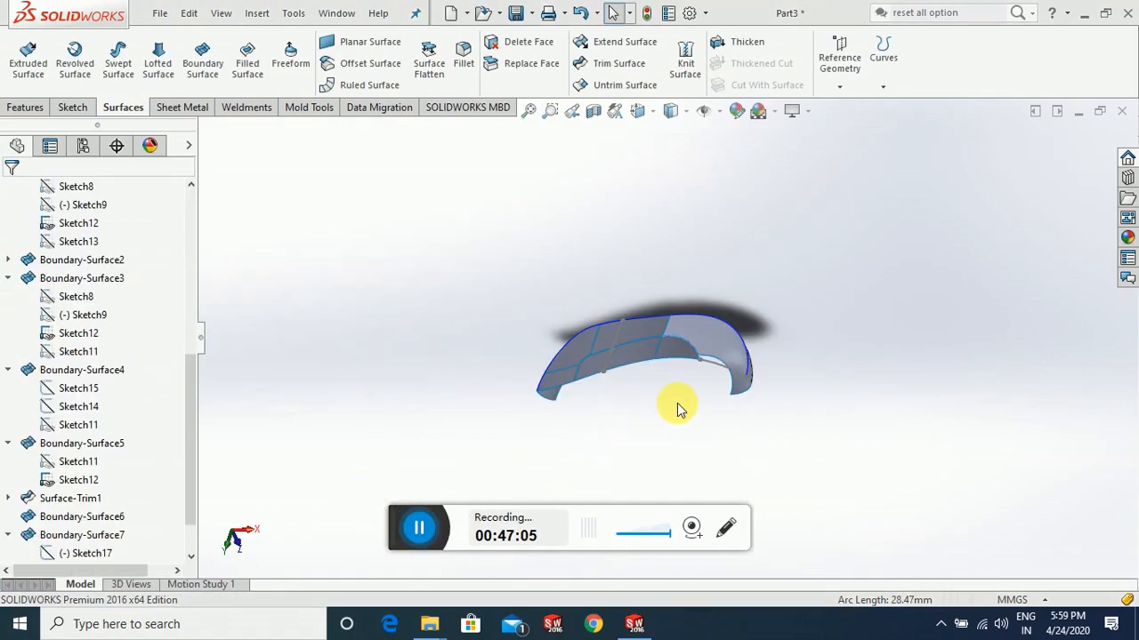
pyautogui.scroll(-8, 677, 409)
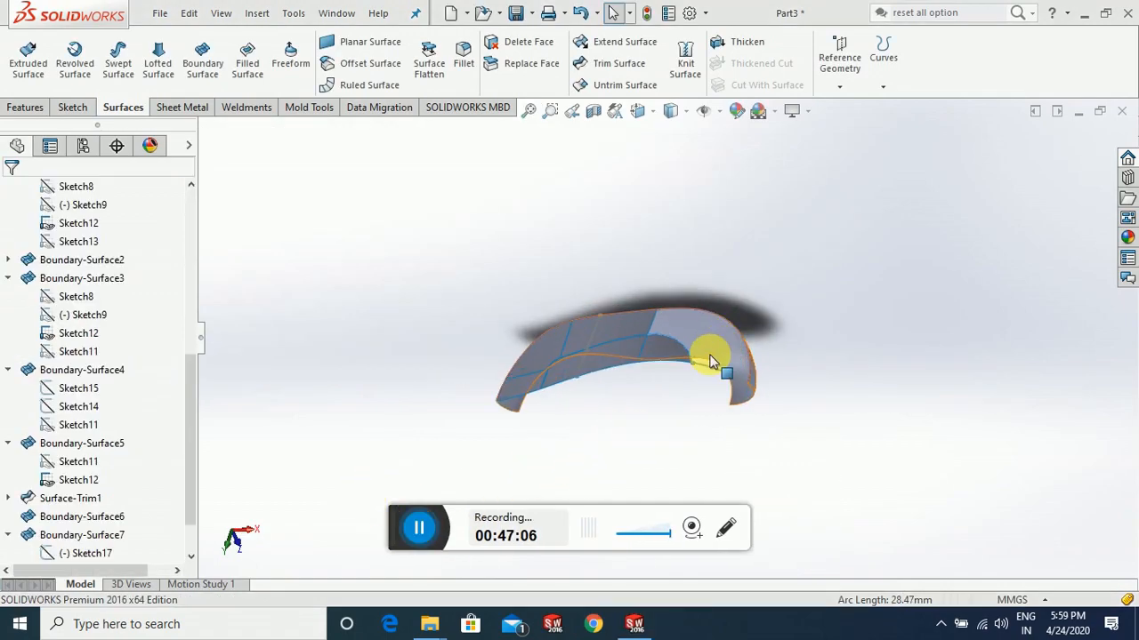
pyautogui.click(836, 81)
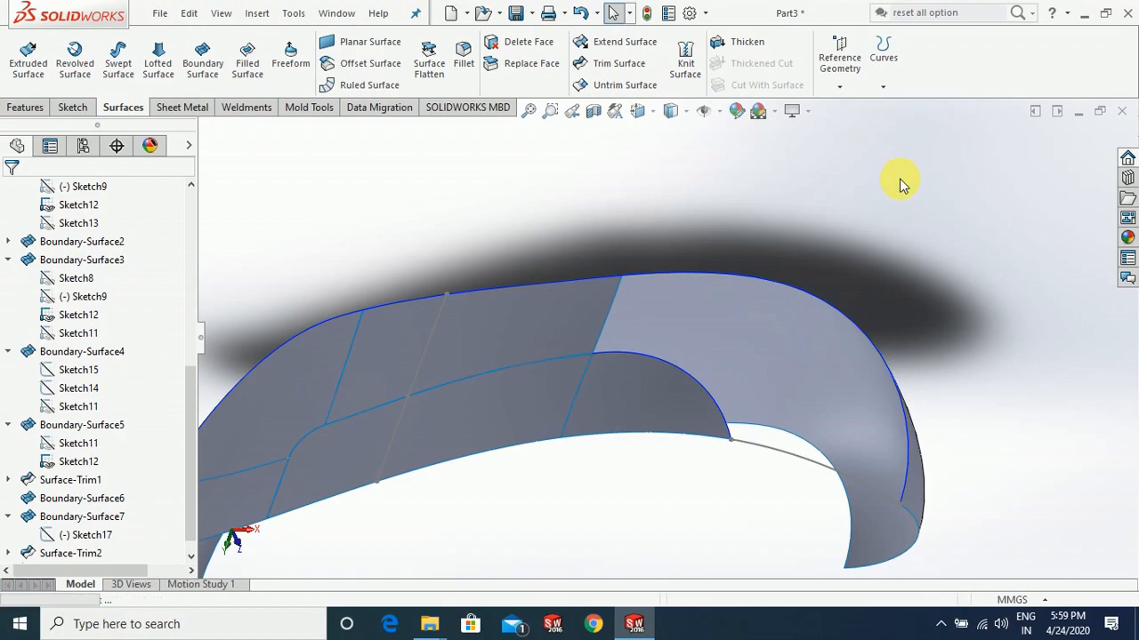
pyautogui.scroll(-5, 897, 181)
pyautogui.scroll(6, 690, 304)
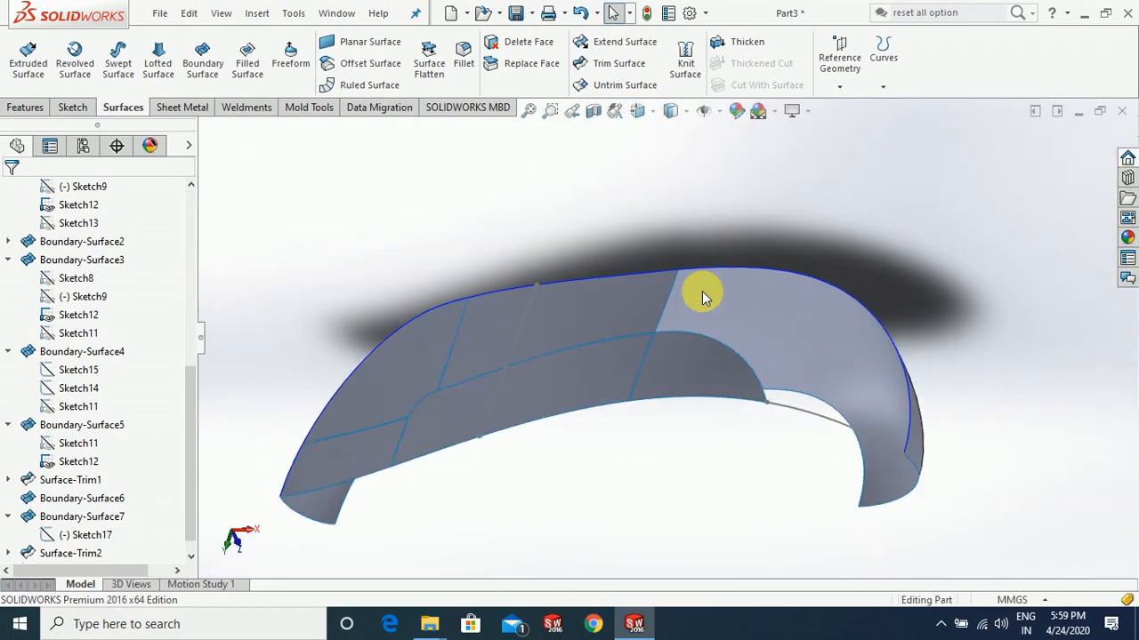
pyautogui.click(882, 85)
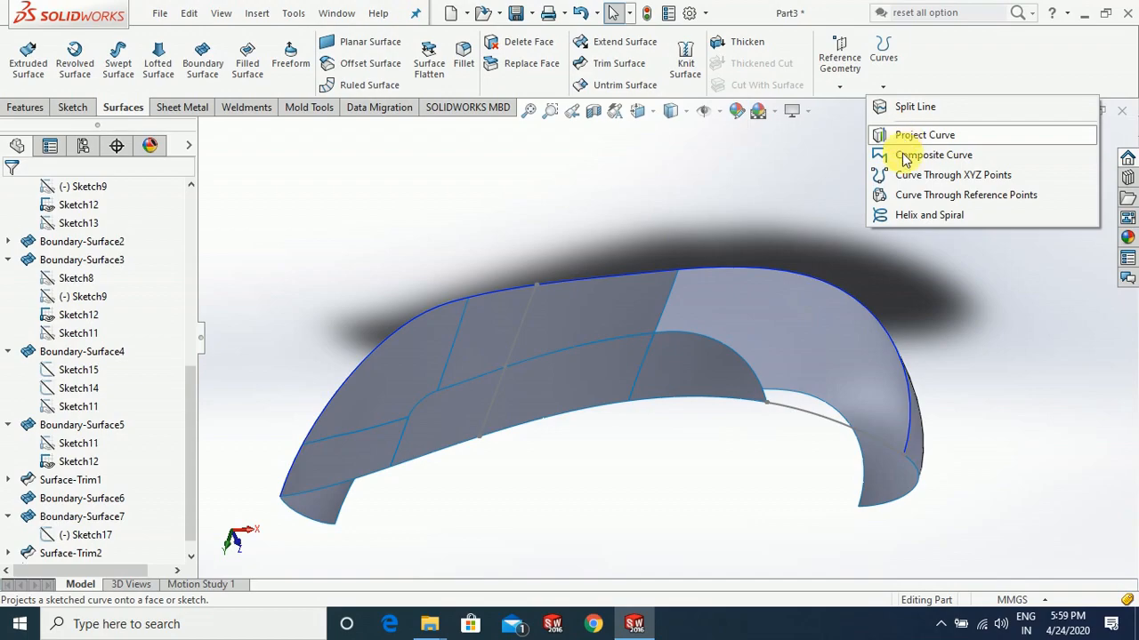
pyautogui.click(1012, 320)
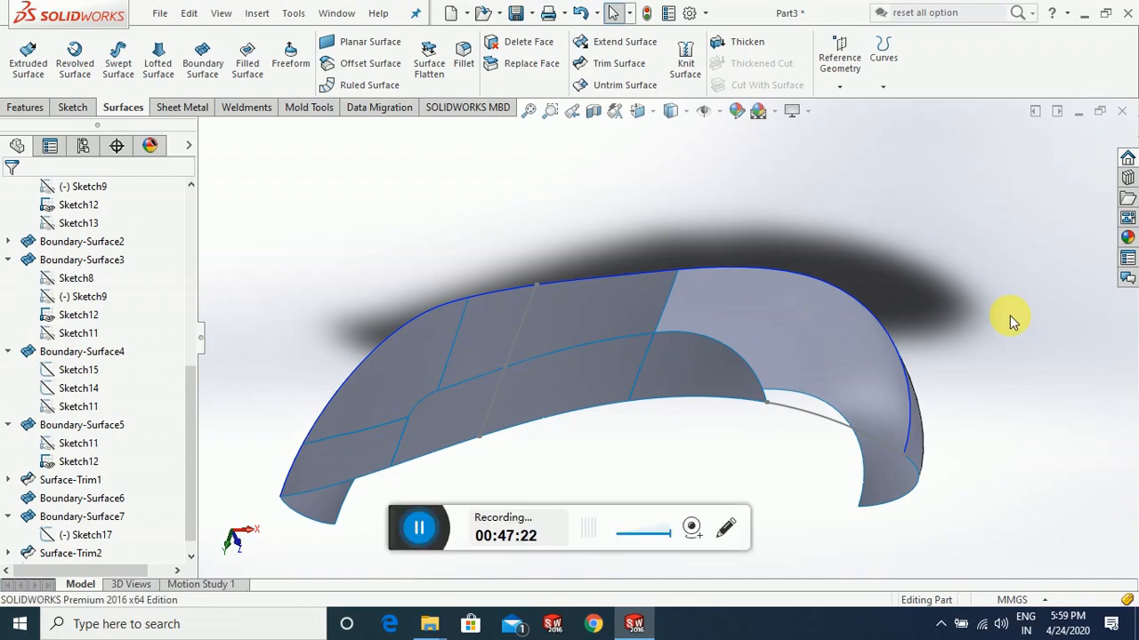
# Create a composite curve joining the two edge segments along the trimmed patch's arc
pyautogui.click(882, 87)
pyautogui.click(894, 156)
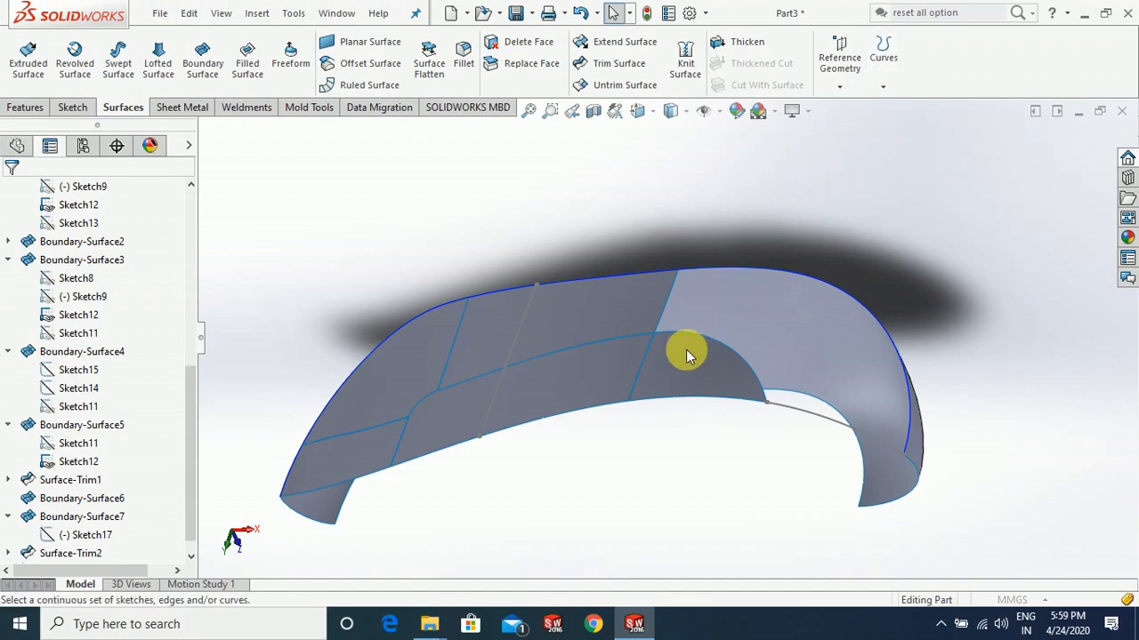
pyautogui.scroll(-5, 719, 335)
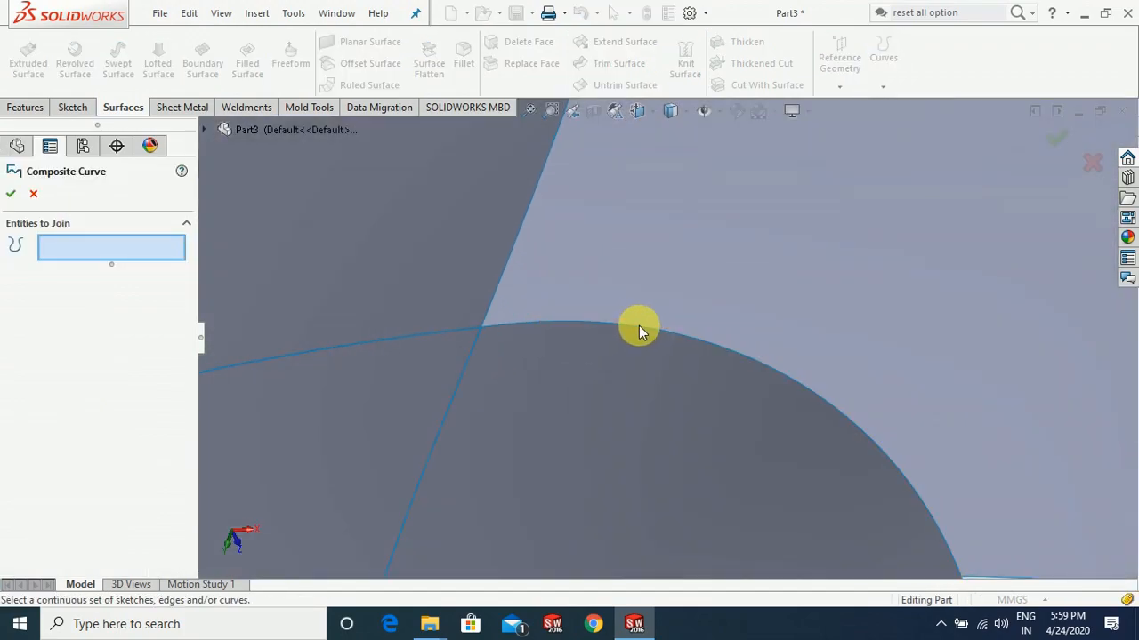
pyautogui.click(639, 328)
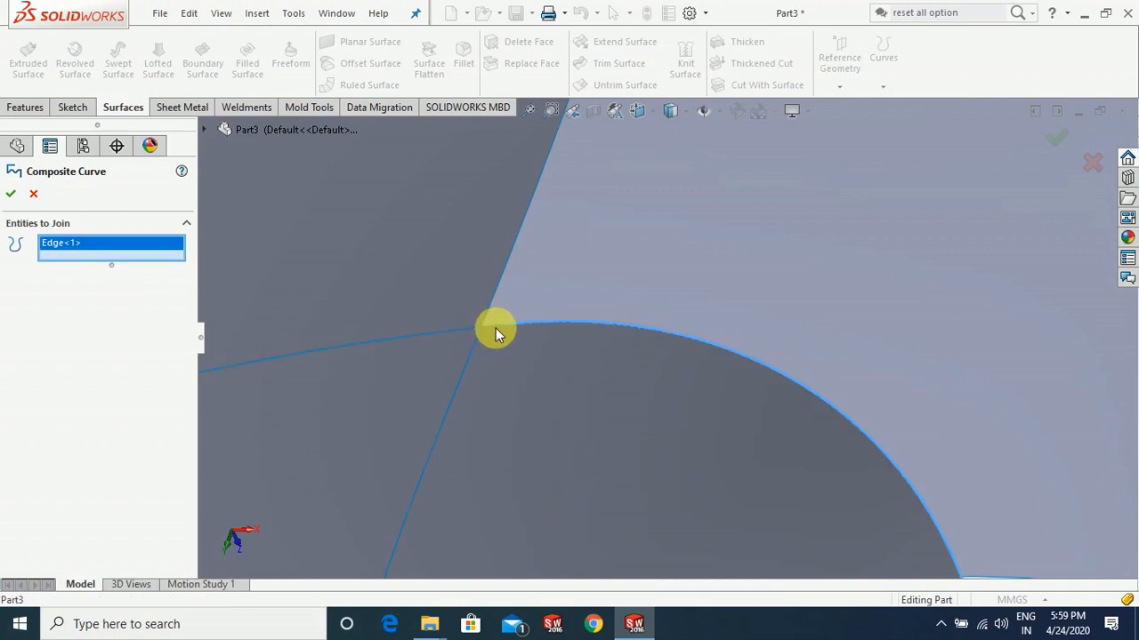
pyautogui.click(497, 331)
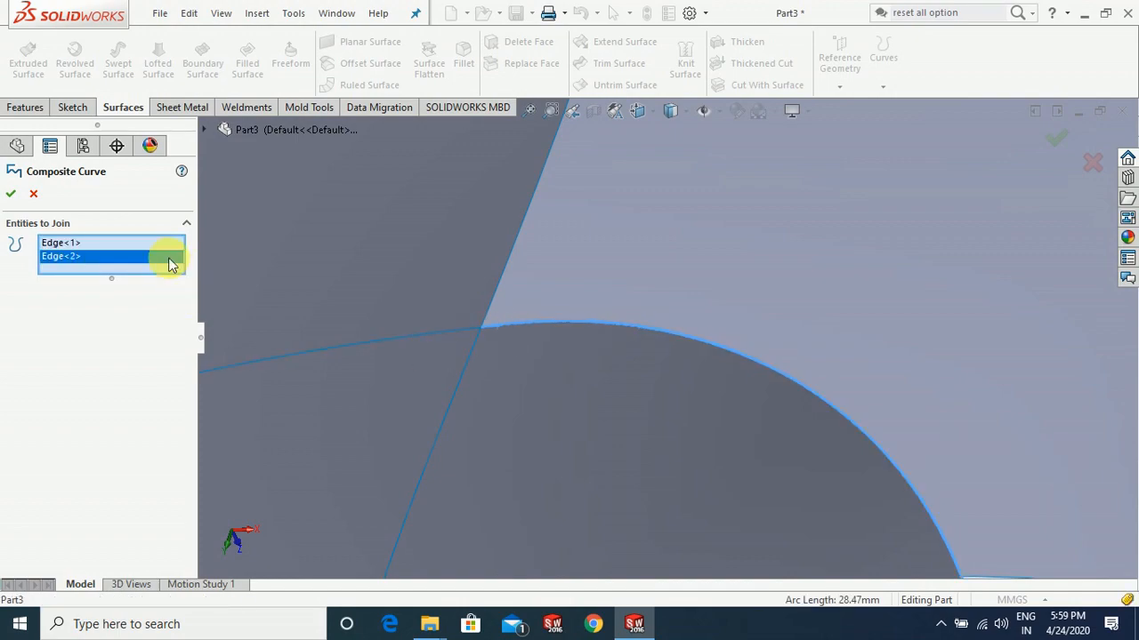
pyautogui.click(11, 193)
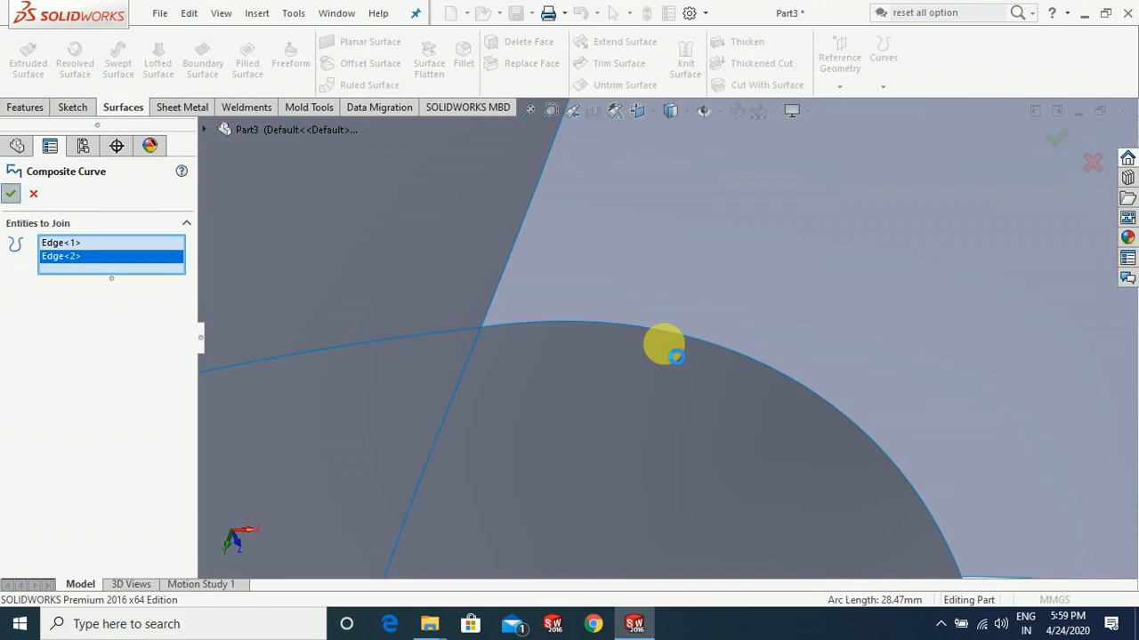
pyautogui.scroll(5, 663, 345)
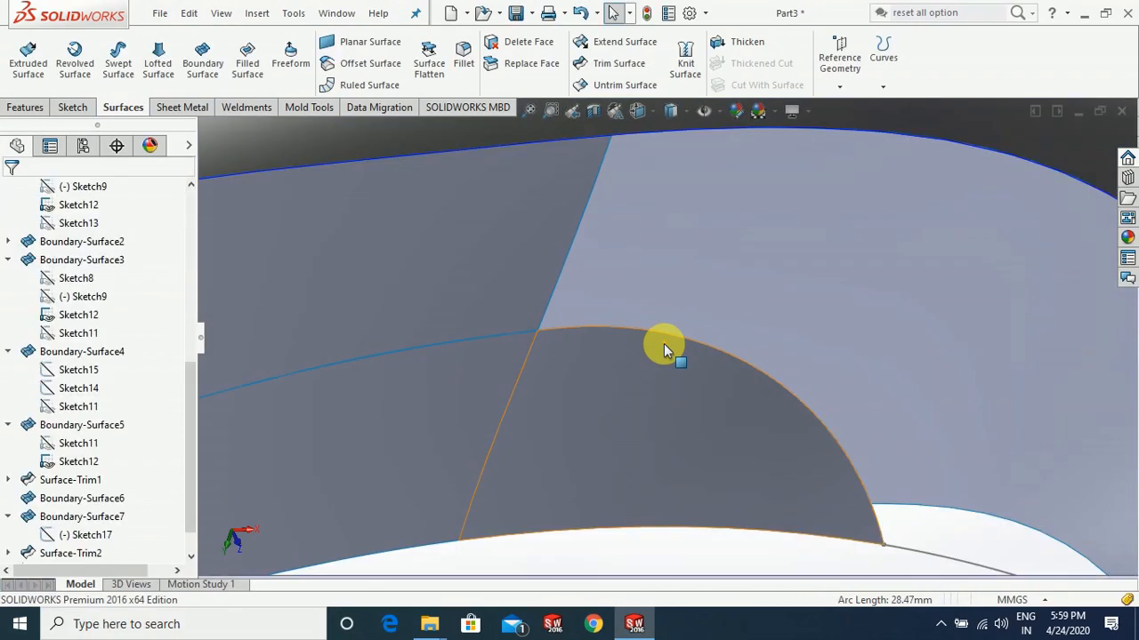
# Create a boundary surface with CompCurve2 and Curve1 in Direction 1, and the straight patch edge and Sketch19 in Direction 2
pyautogui.scroll(2, 665, 349)
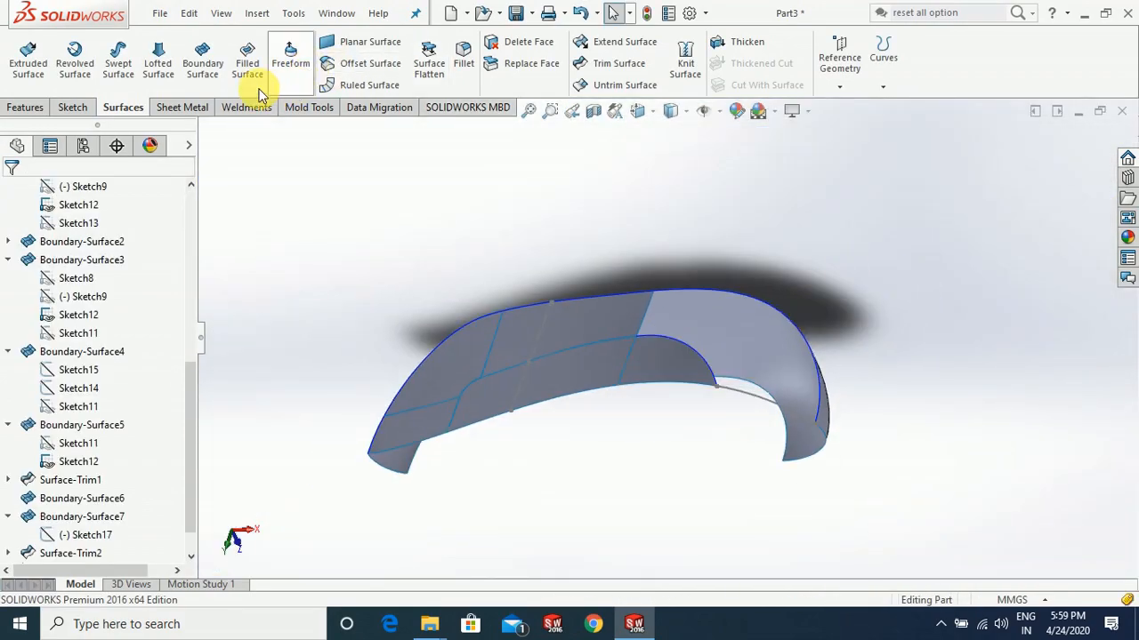
pyautogui.click(197, 71)
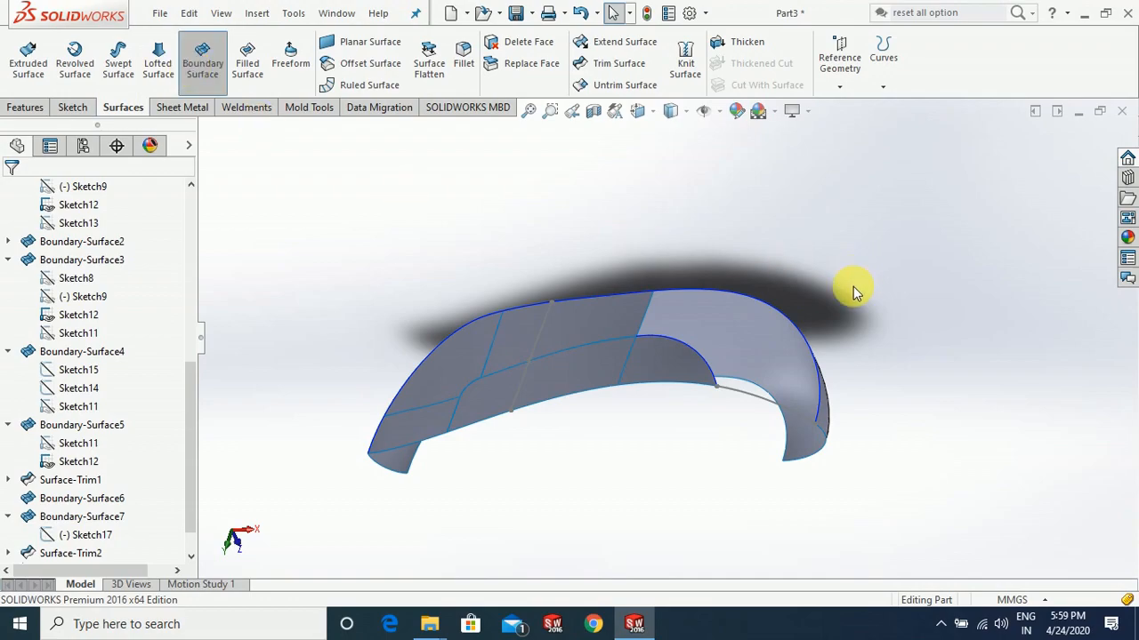
pyautogui.scroll(-2, 860, 313)
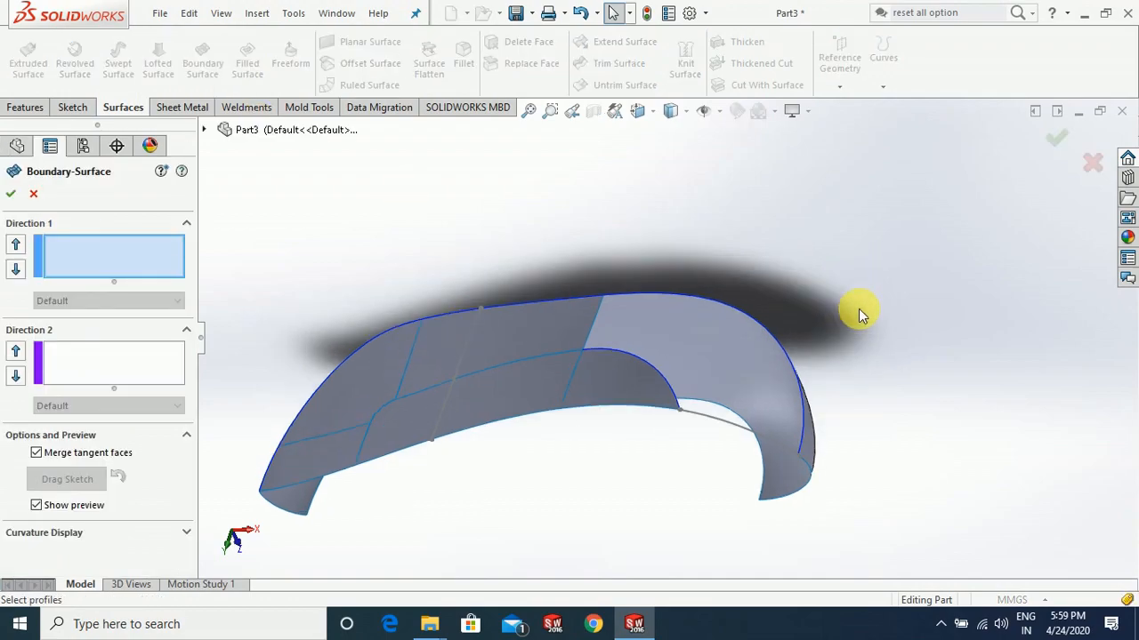
pyautogui.click(665, 378)
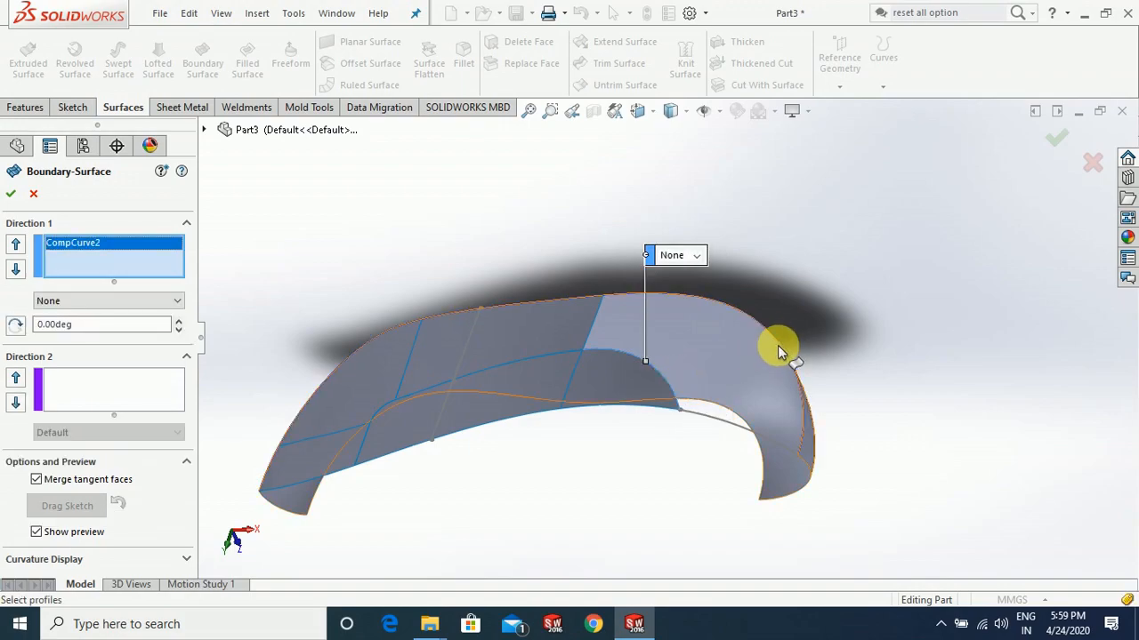
pyautogui.click(711, 381)
pyautogui.click(130, 392)
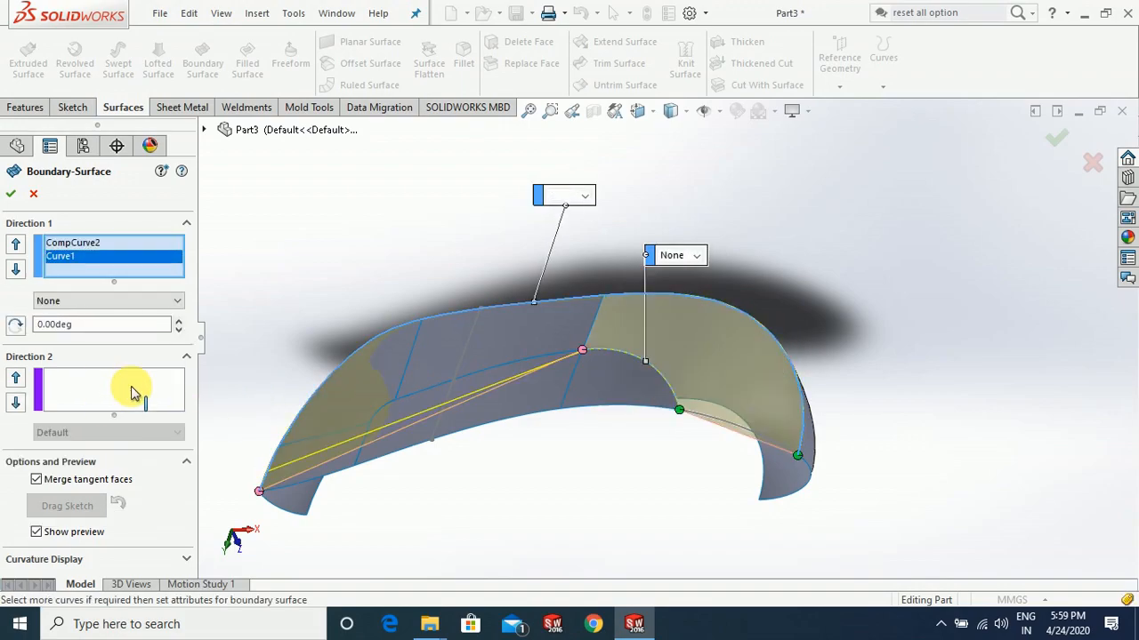
pyautogui.click(591, 330)
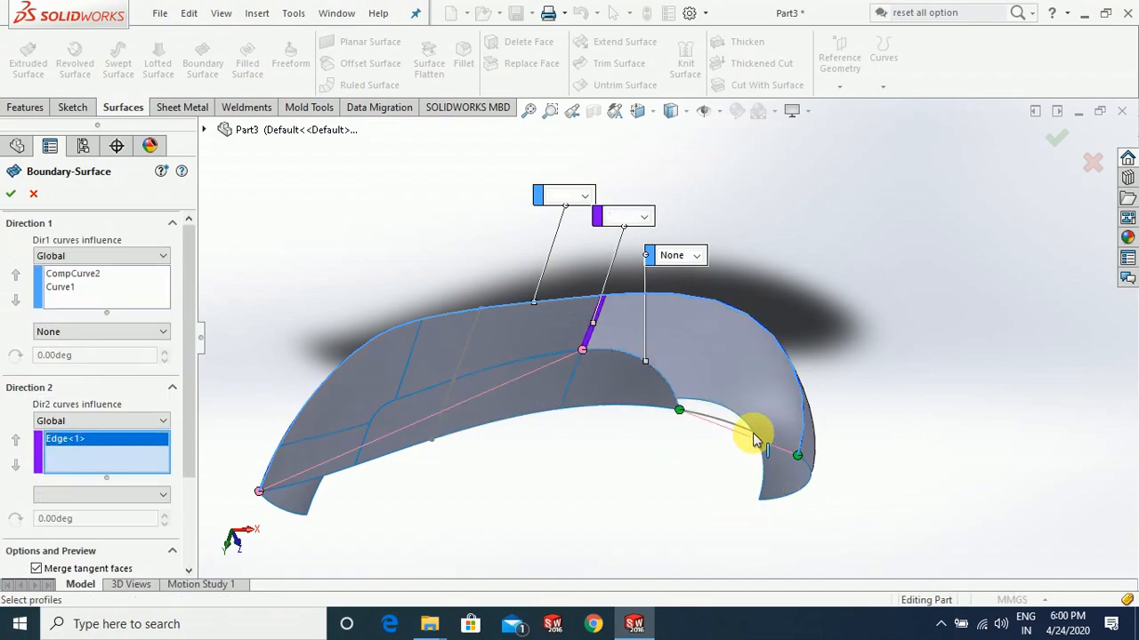
pyautogui.click(757, 437)
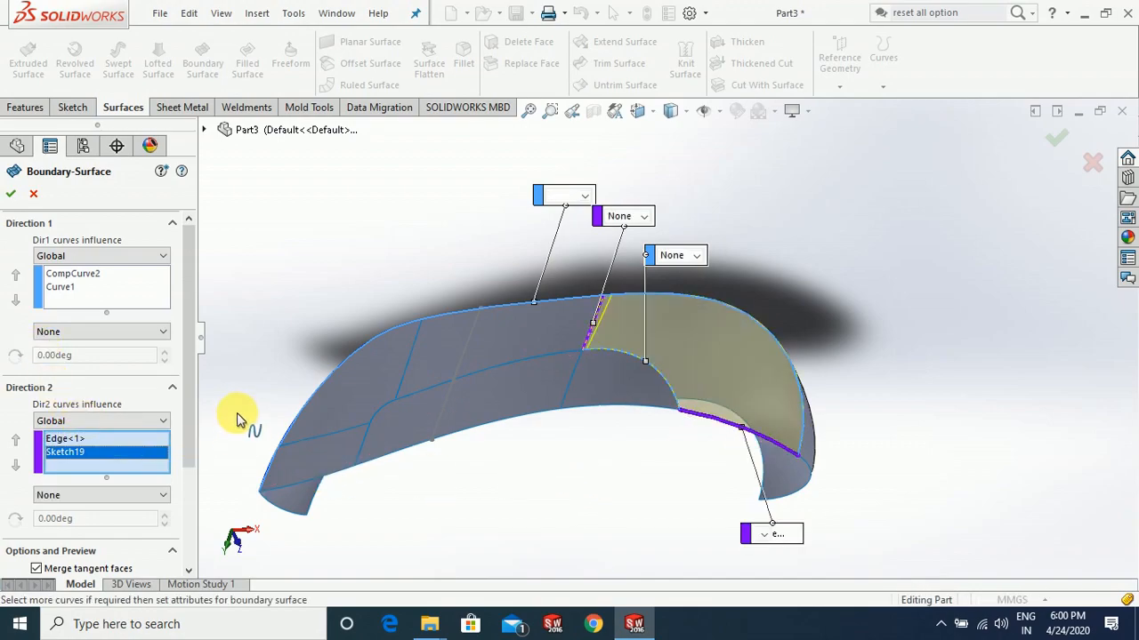
pyautogui.scroll(-3, 178, 453)
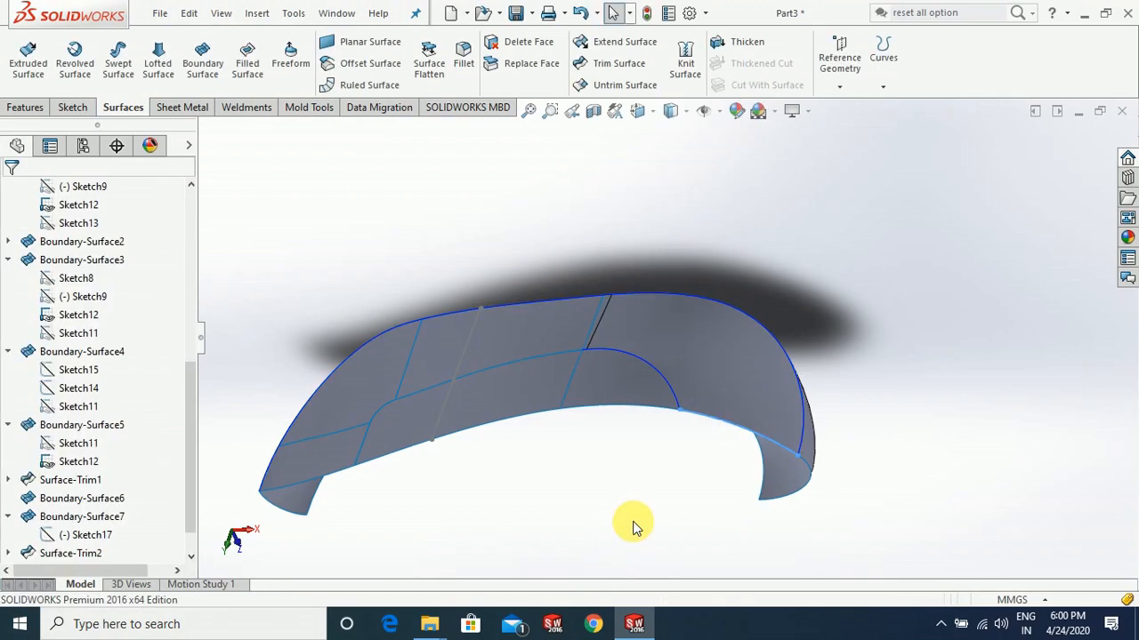
# Hide Sketch12, the sketch line still displayed across the surface patches
pyautogui.scroll(3, 605, 506)
pyautogui.moveTo(557, 506); pyautogui.dragTo(719, 436, button='middle')
pyautogui.scroll(-3, 755, 475)
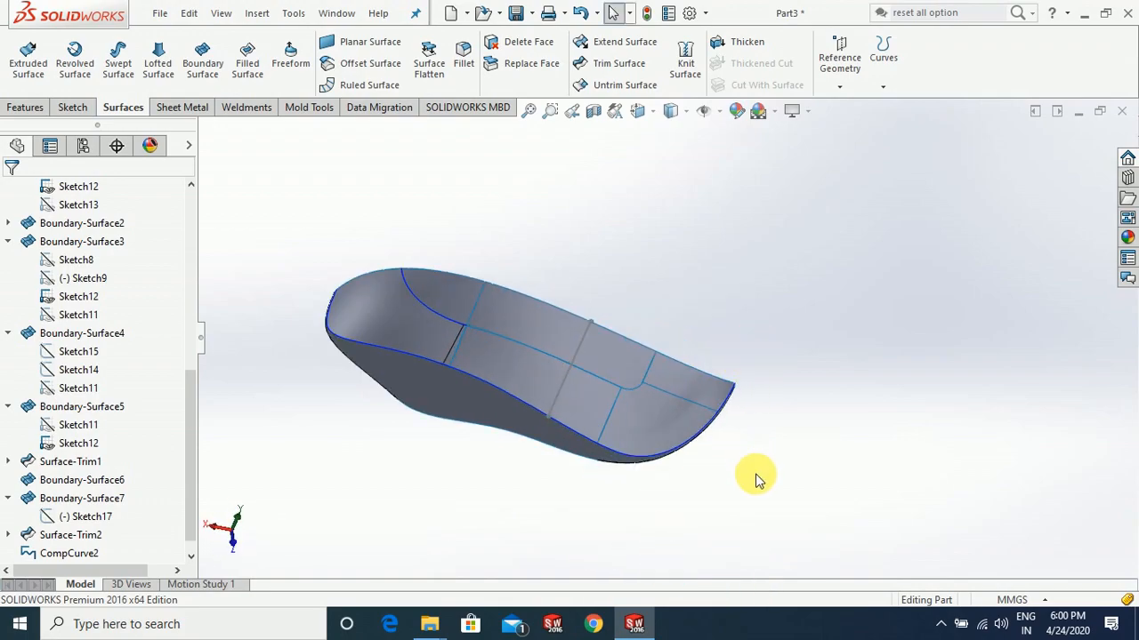
pyautogui.click(579, 349)
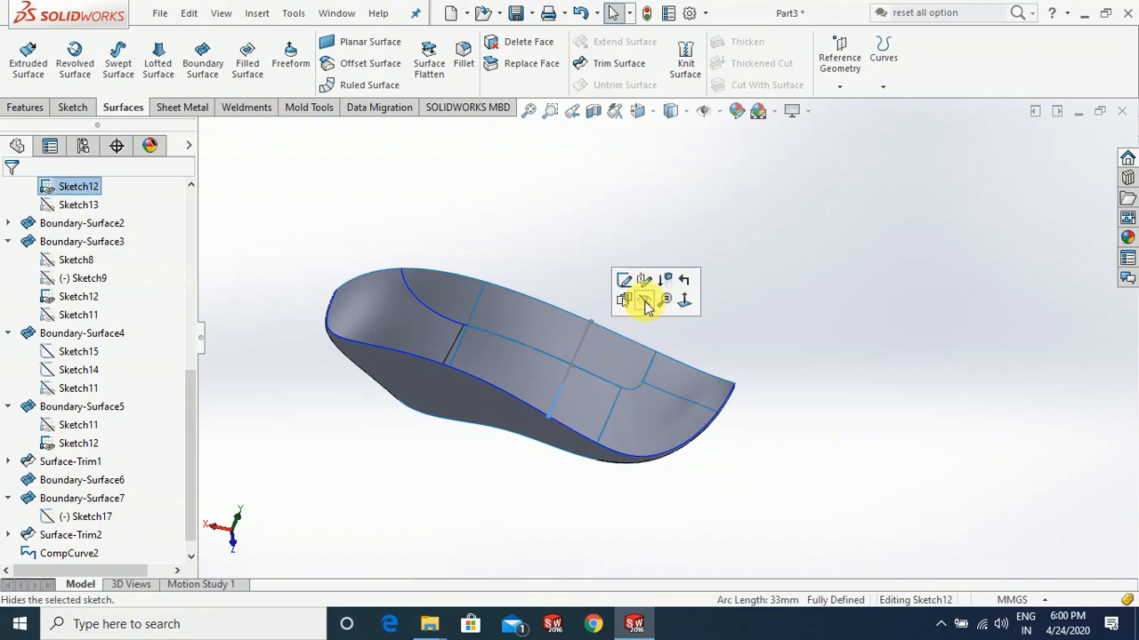
pyautogui.click(843, 421)
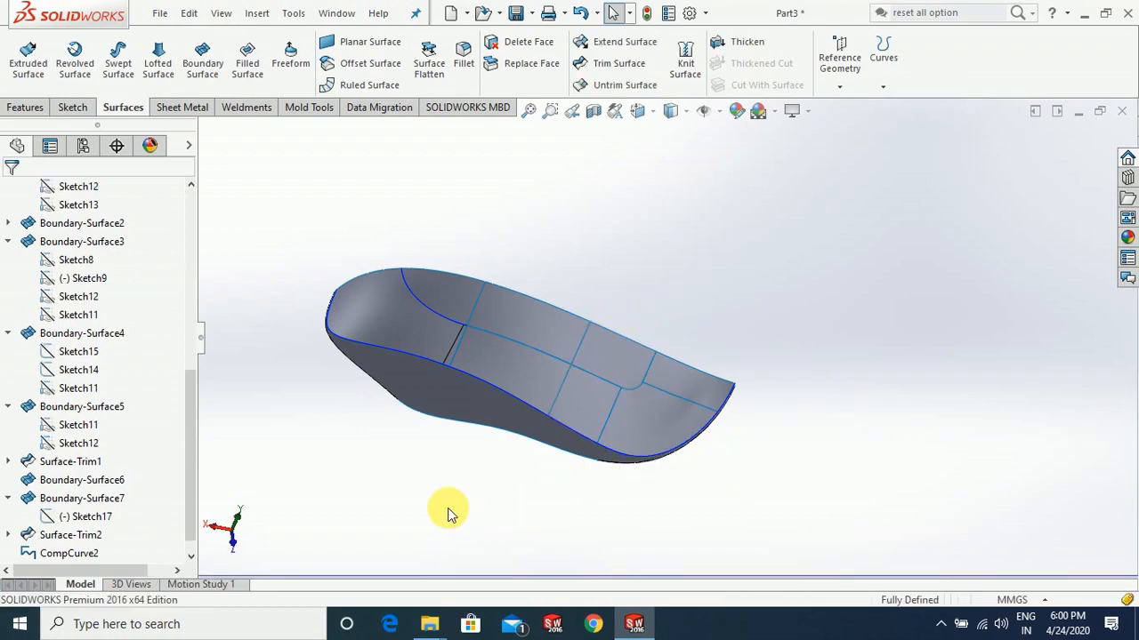
# Open a new sketch on the Front Plane and clear the plane selection
pyautogui.moveTo(406, 490); pyautogui.dragTo(574, 505, button='middle')
pyautogui.moveTo(373, 427); pyautogui.dragTo(249, 406, button='middle')
pyautogui.moveTo(193, 429); pyautogui.dragTo(190, 293)
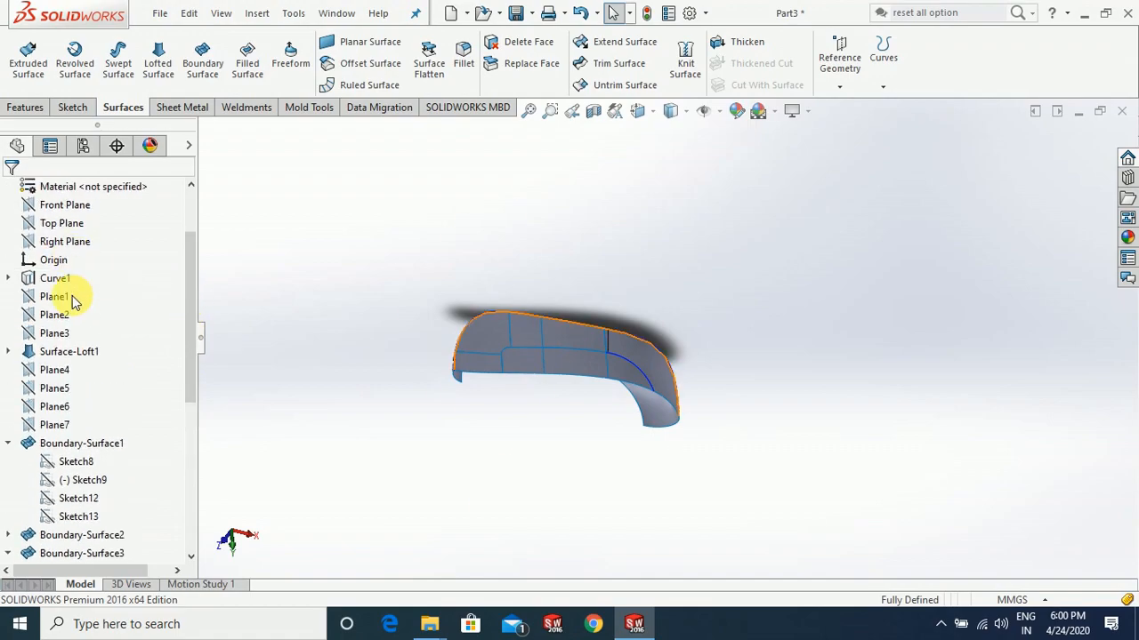
pyautogui.click(73, 207)
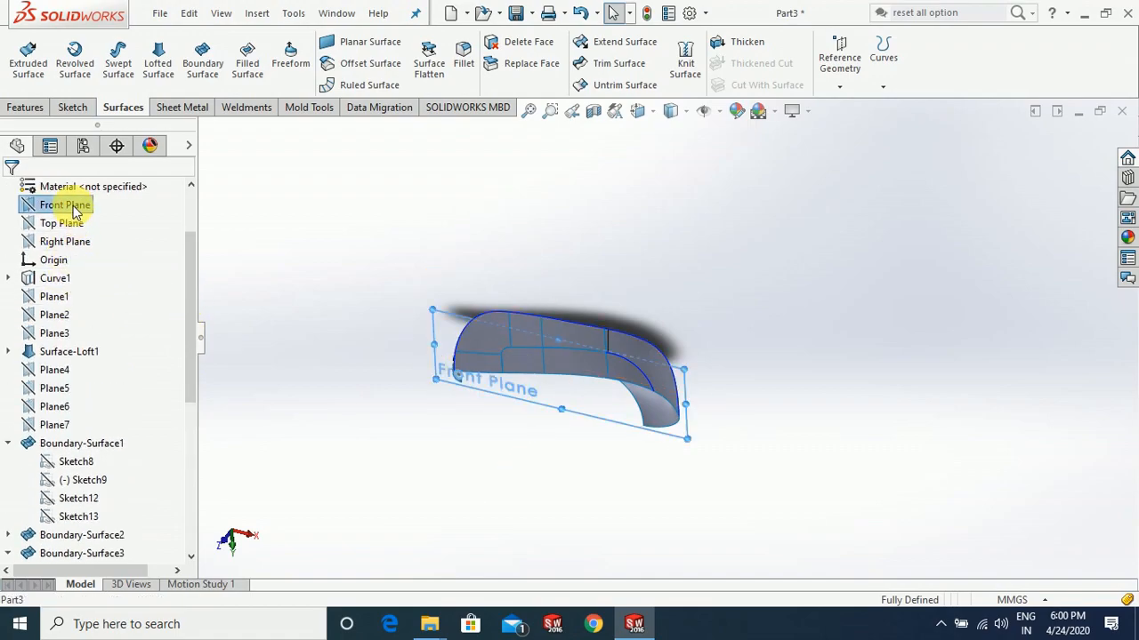
pyautogui.click(92, 189)
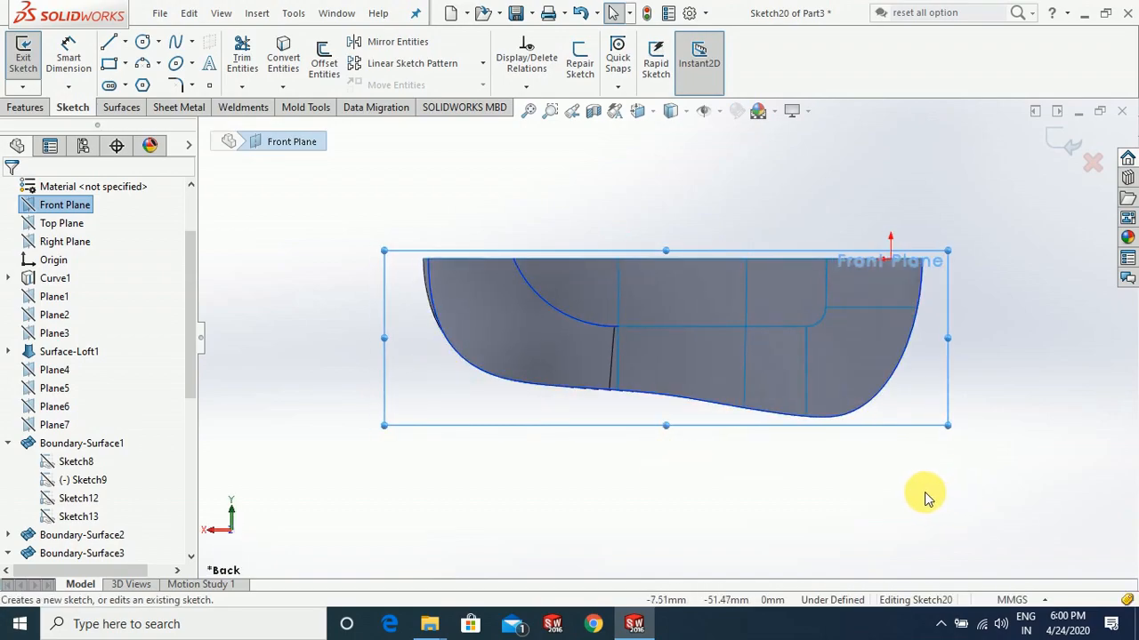
pyautogui.click(981, 329)
# Sketch a narrow horizontal straight slot about 24 mm between centres along the model's straight upper edge, ending near the origin
pyautogui.scroll(2, 981, 329)
pyautogui.scroll(-3, 928, 281)
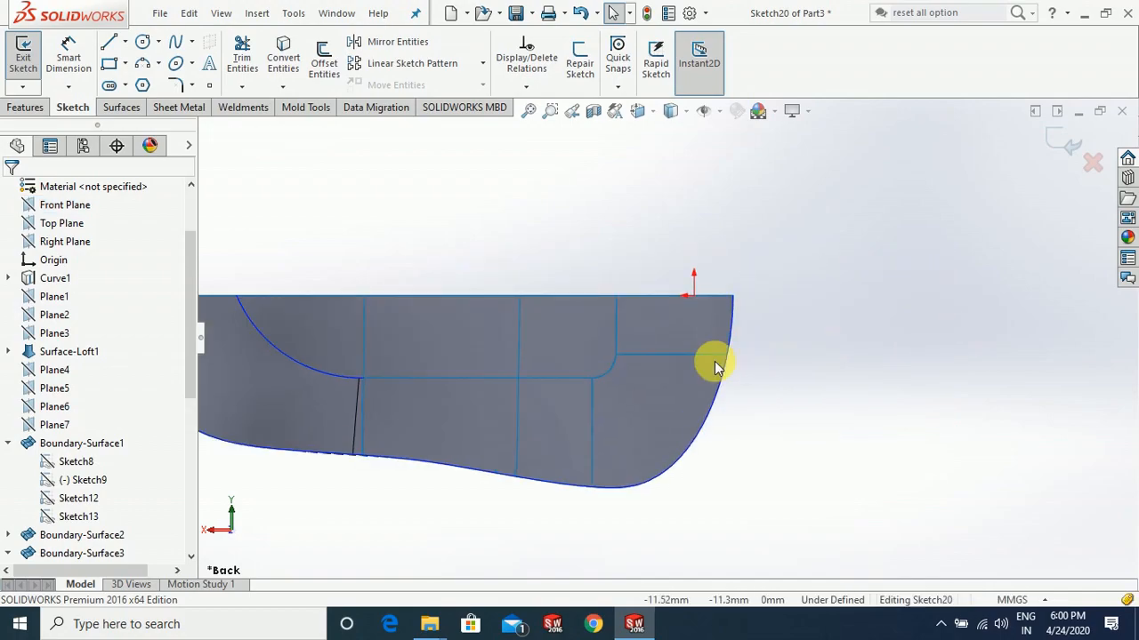
pyautogui.scroll(-1, 671, 341)
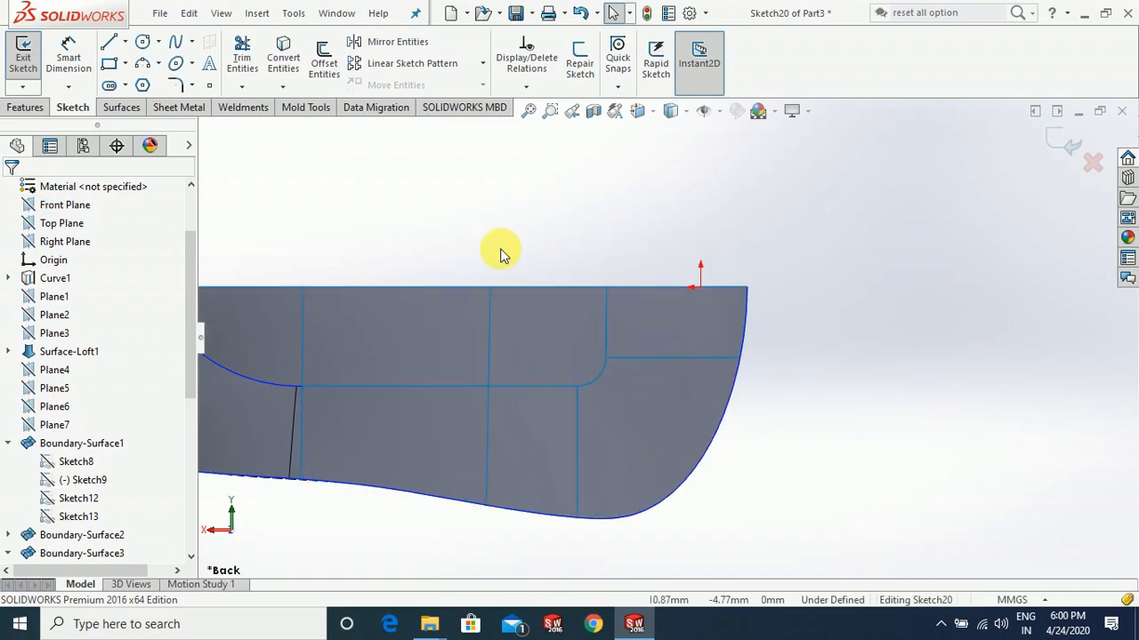
pyautogui.click(119, 87)
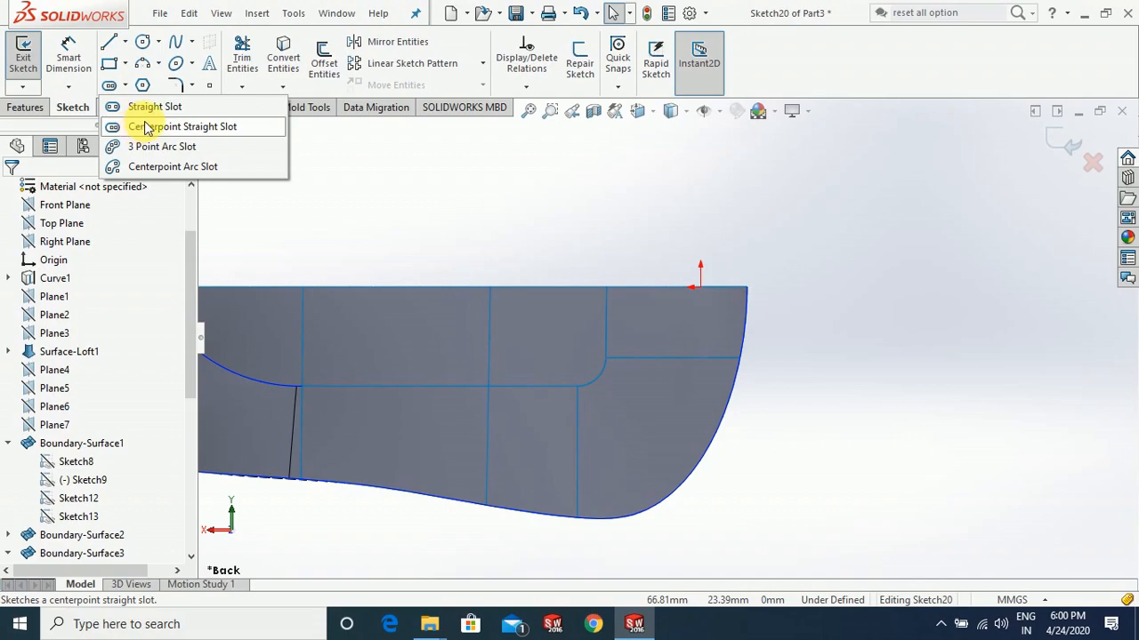
pyautogui.click(154, 107)
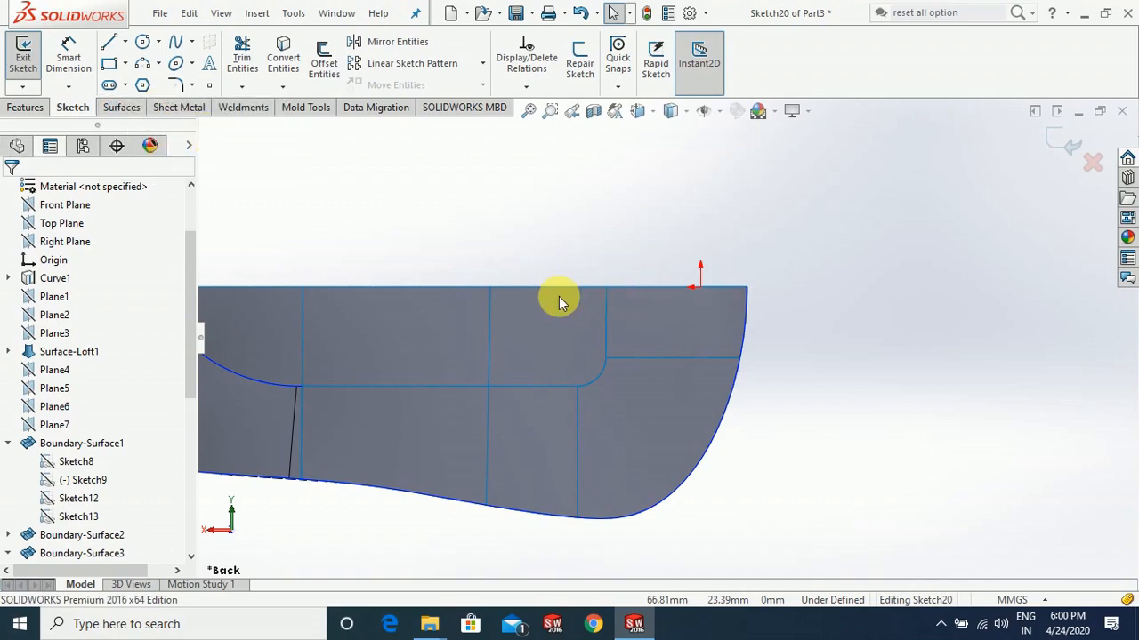
pyautogui.click(534, 293)
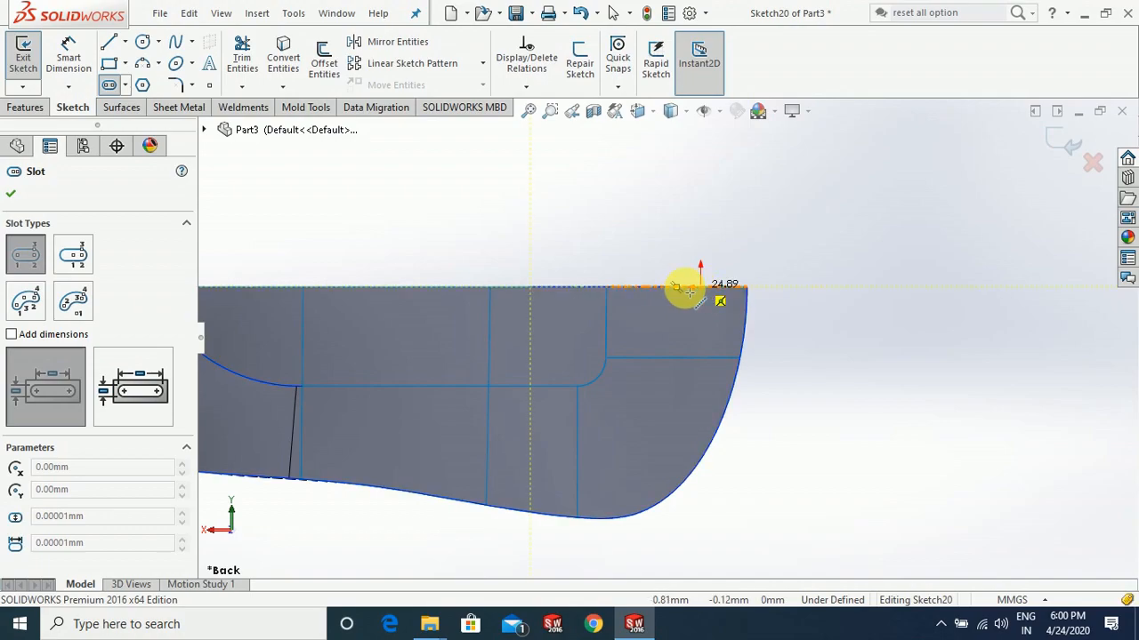
pyautogui.scroll(-2, 692, 294)
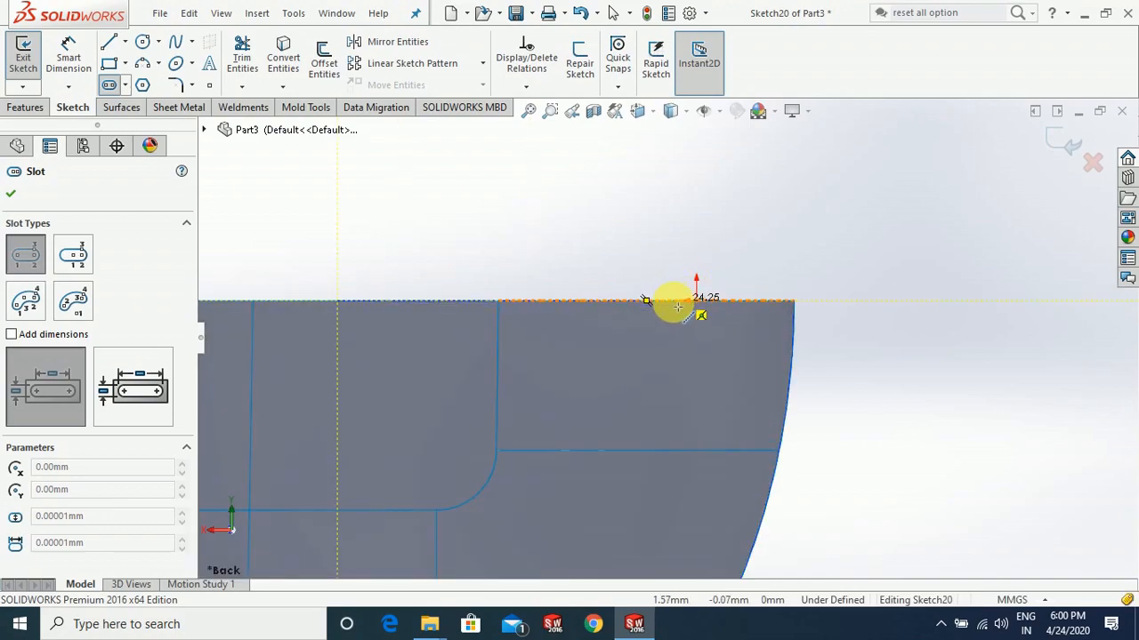
pyautogui.click(674, 304)
pyautogui.click(671, 313)
pyautogui.press('Escape')
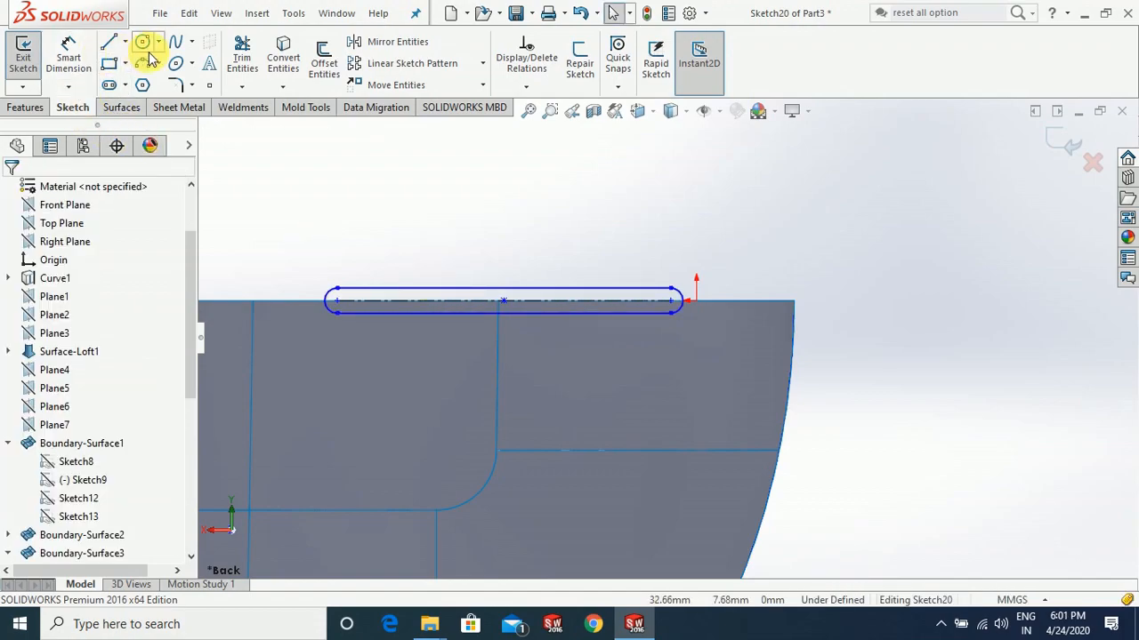
# Dimension the slot's half-width from its centreline to its lower line as 0.5 mm
pyautogui.click(69, 55)
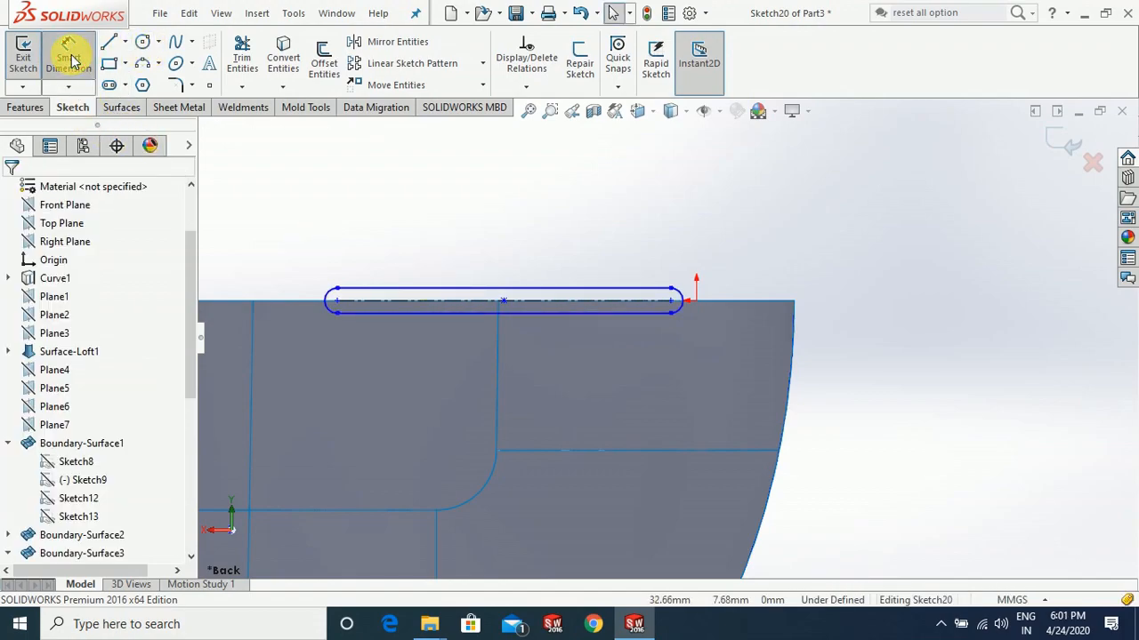
pyautogui.click(365, 307)
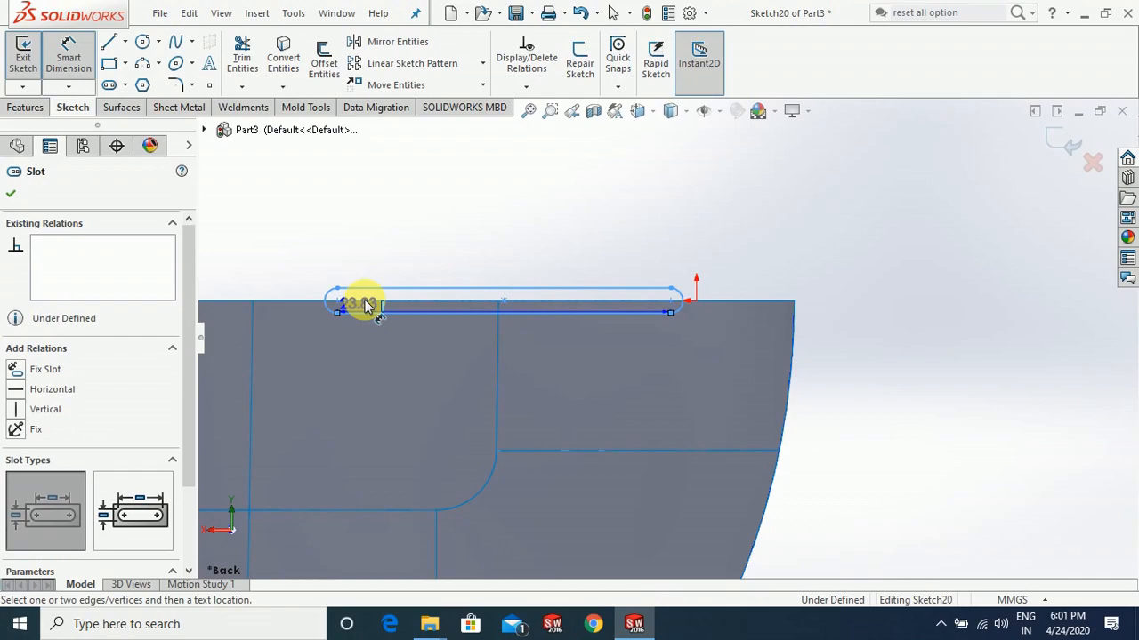
pyautogui.click(312, 316)
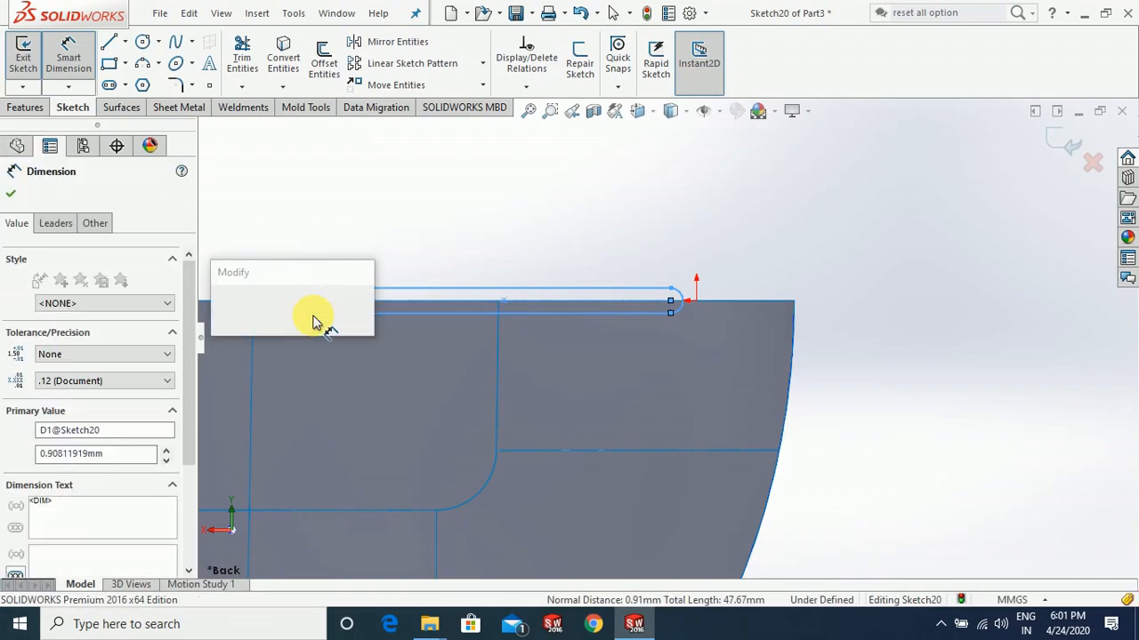
pyautogui.write('.5')
pyautogui.press('Return')
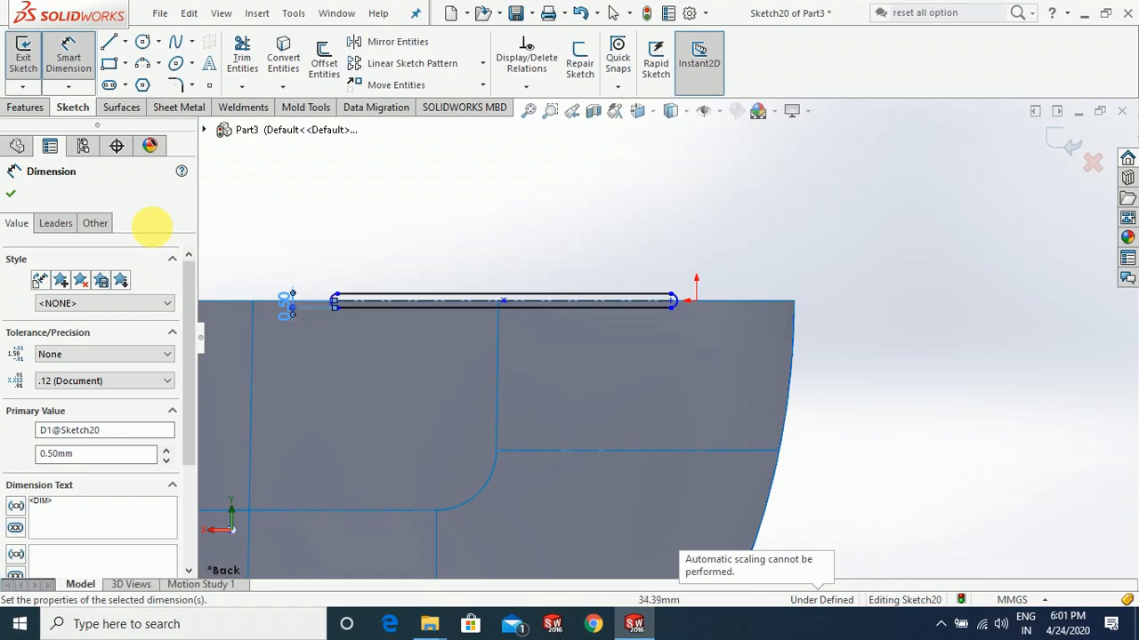
pyautogui.click(10, 196)
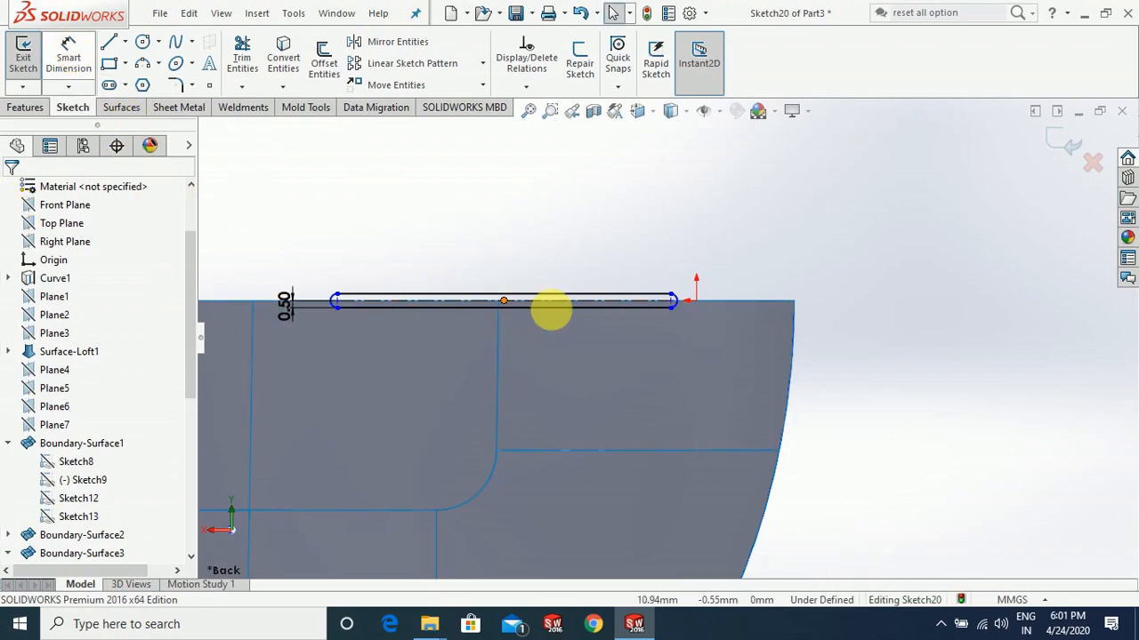
# Dimension the horizontal distance from the slot's far end point to the origin as 25 mm
pyautogui.click(66, 59)
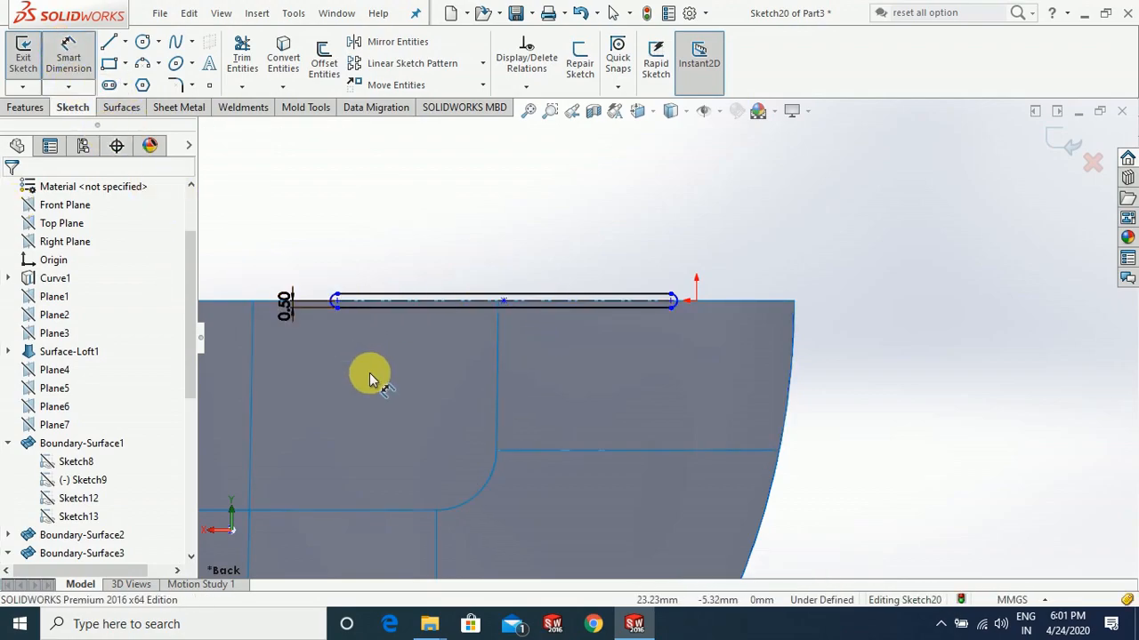
pyautogui.click(338, 307)
pyautogui.click(695, 300)
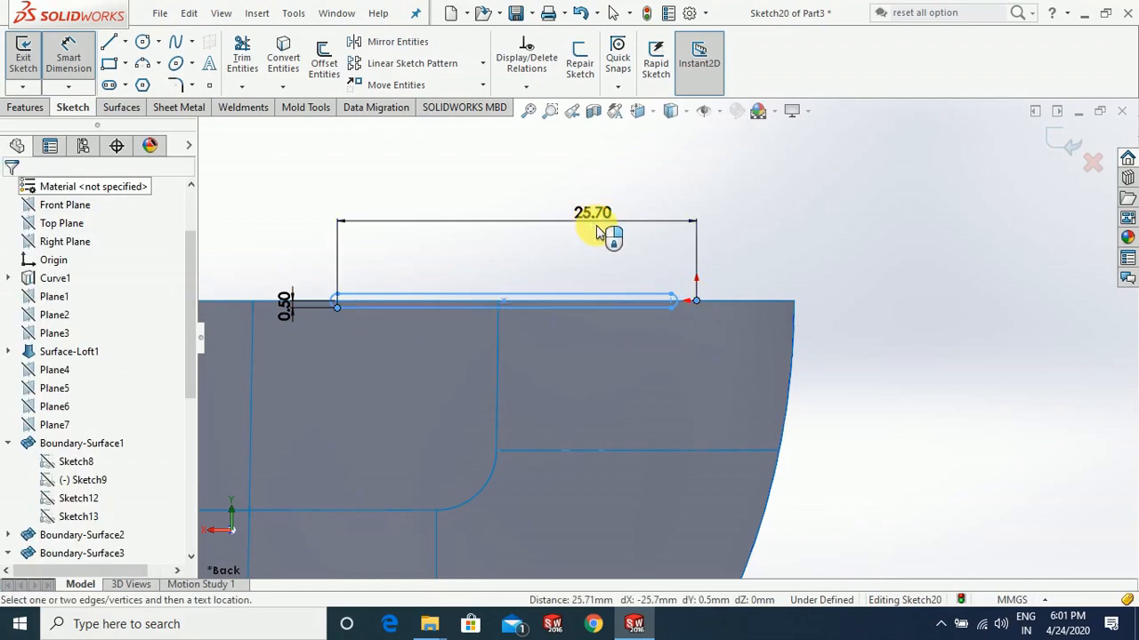
pyautogui.click(603, 229)
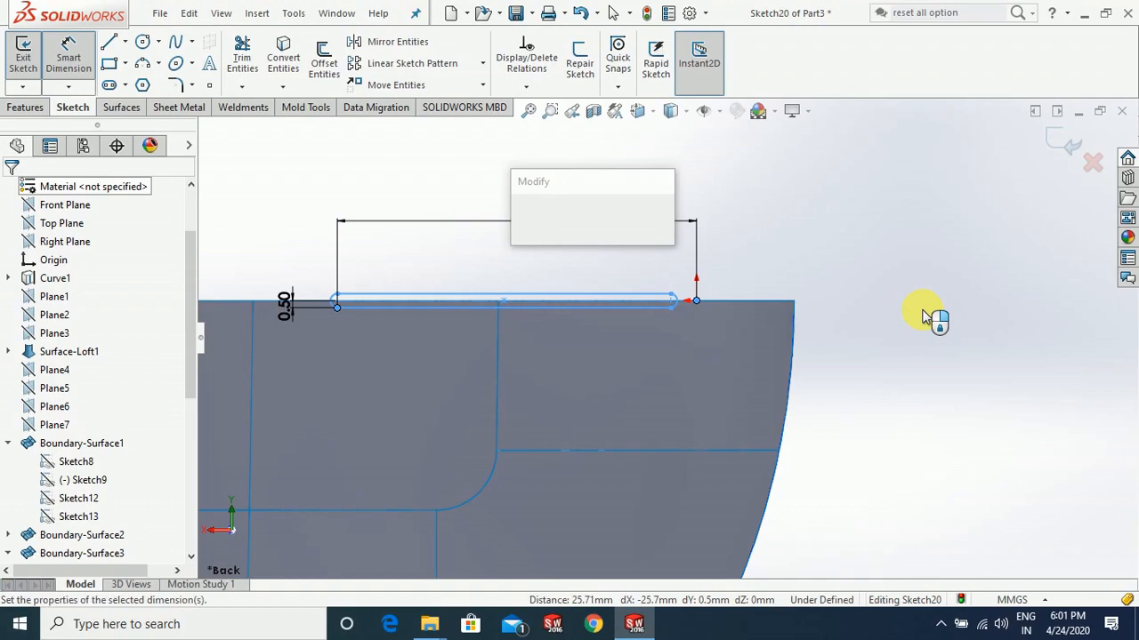
pyautogui.write('25')
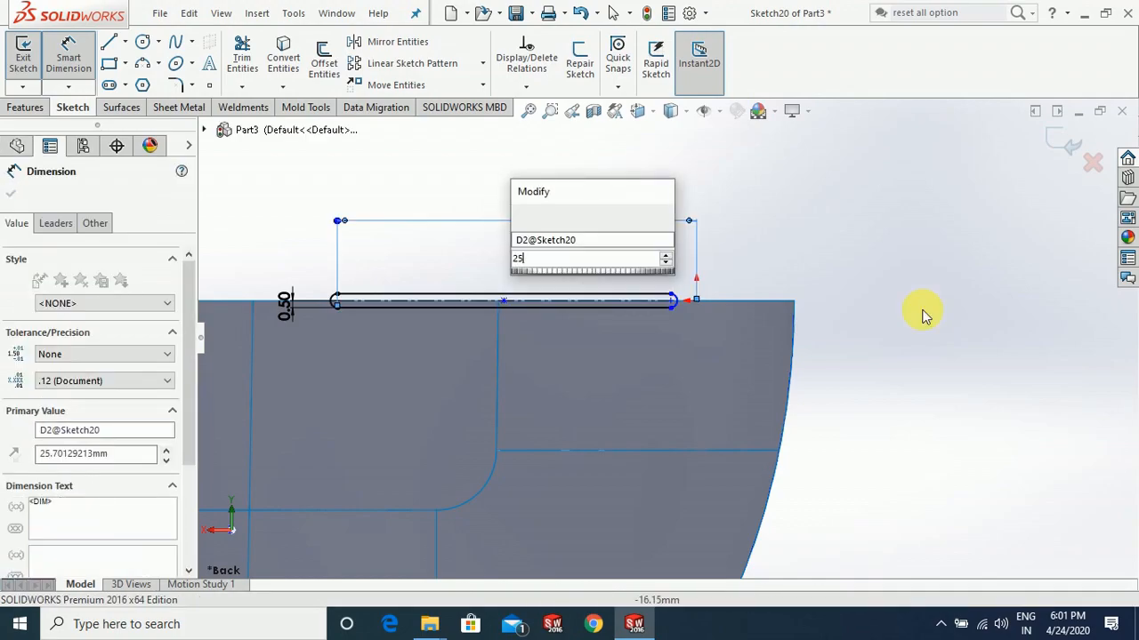
pyautogui.press('Return')
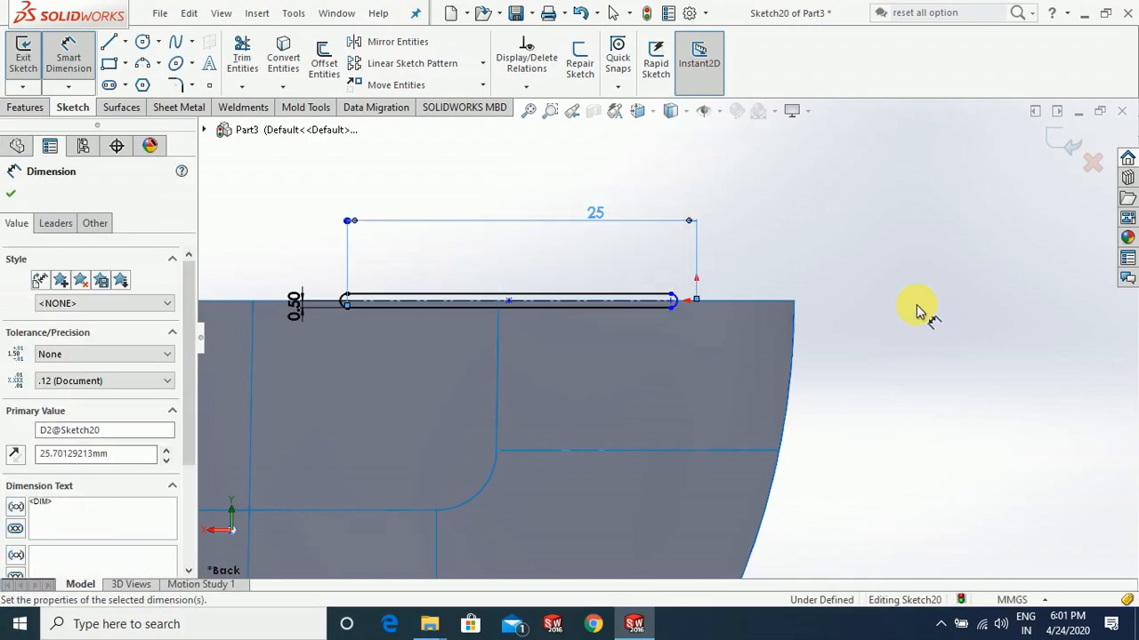
pyautogui.press('Escape')
pyautogui.scroll(-3, 397, 312)
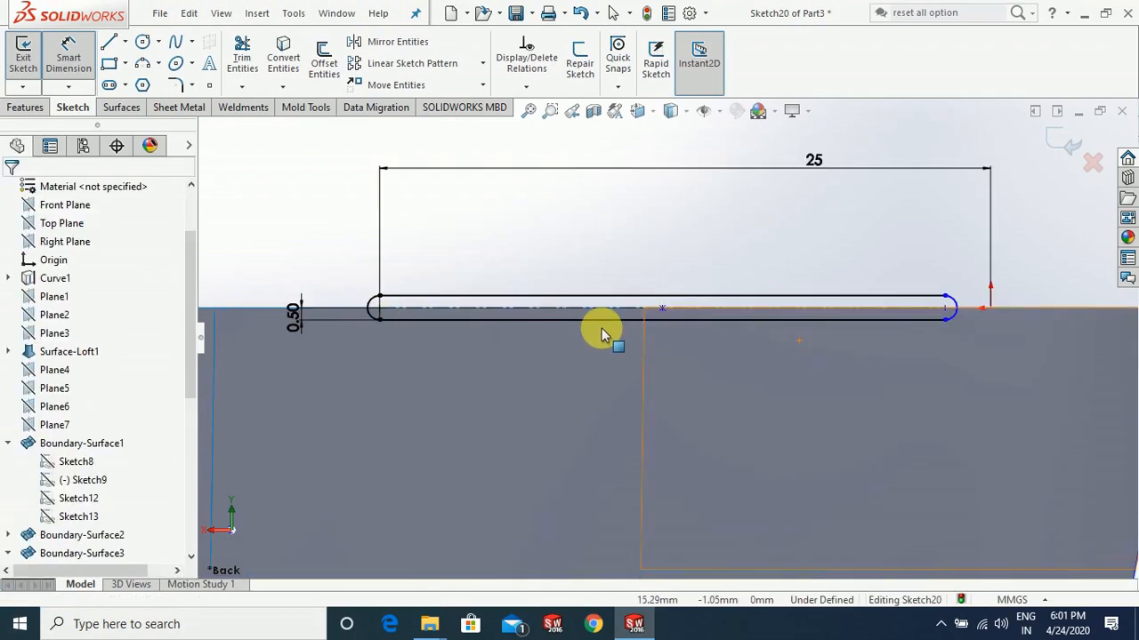
pyautogui.press('Escape')
pyautogui.scroll(3, 601, 329)
pyautogui.scroll(-2, 876, 332)
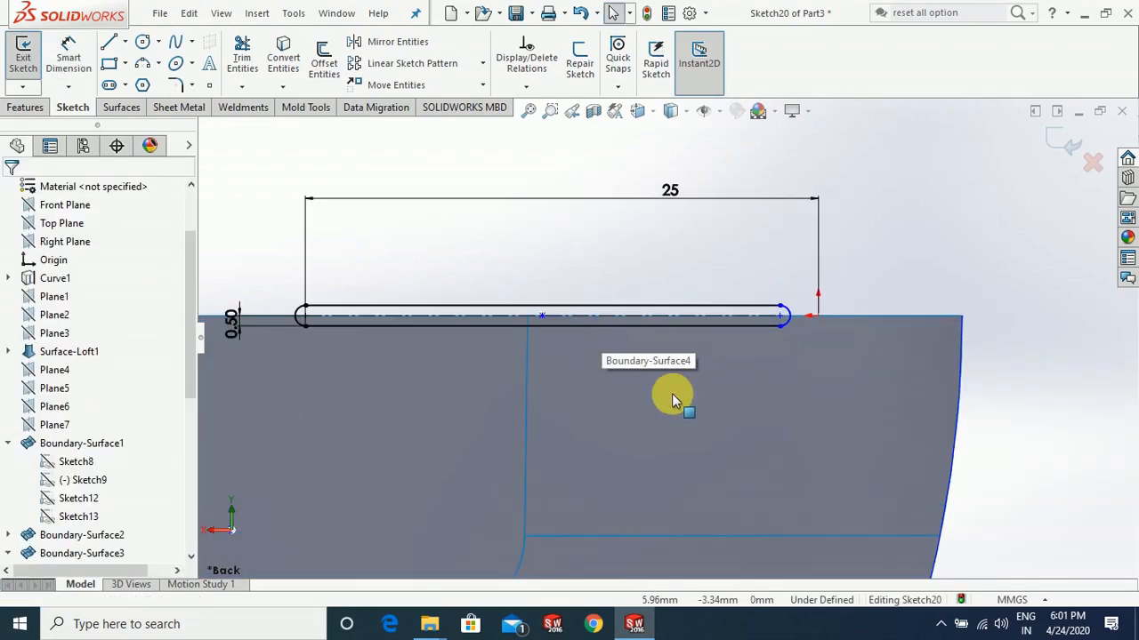
# Stretch the narrow slot's near end past the origin along the straight edge, to about 2.6 mm beyond it
pyautogui.click(142, 42)
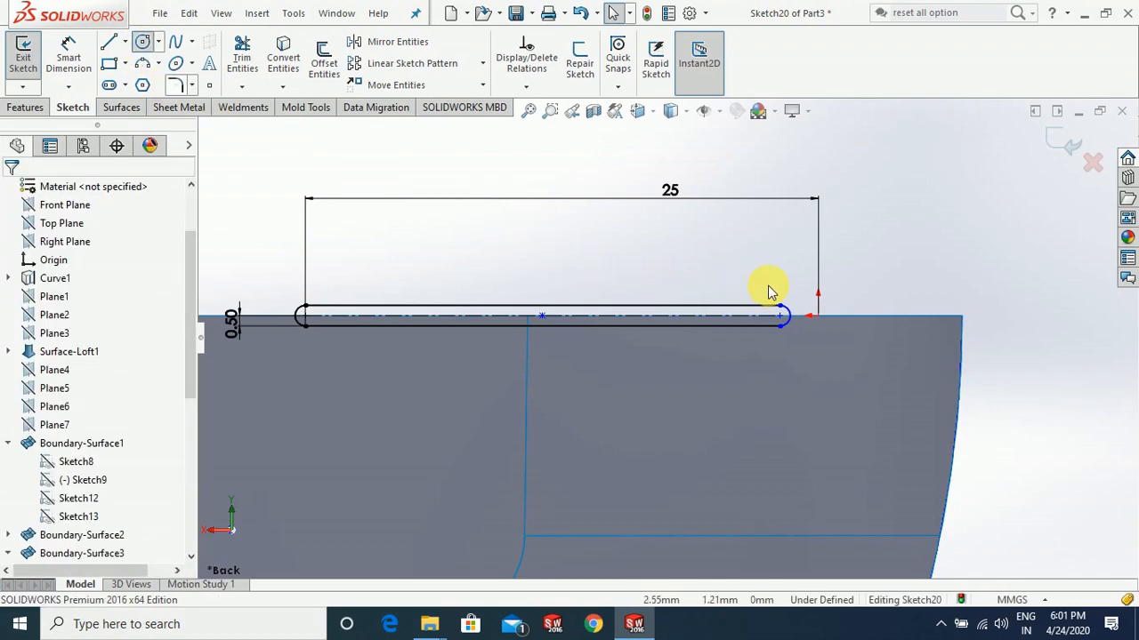
pyautogui.scroll(5, 781, 281)
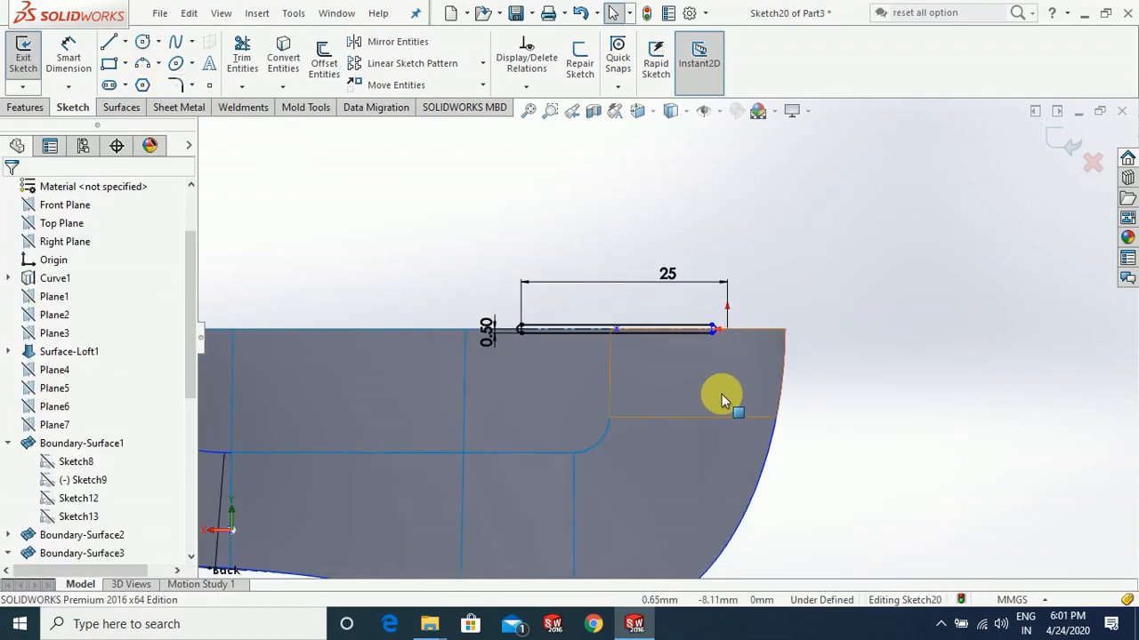
pyautogui.scroll(-3, 721, 394)
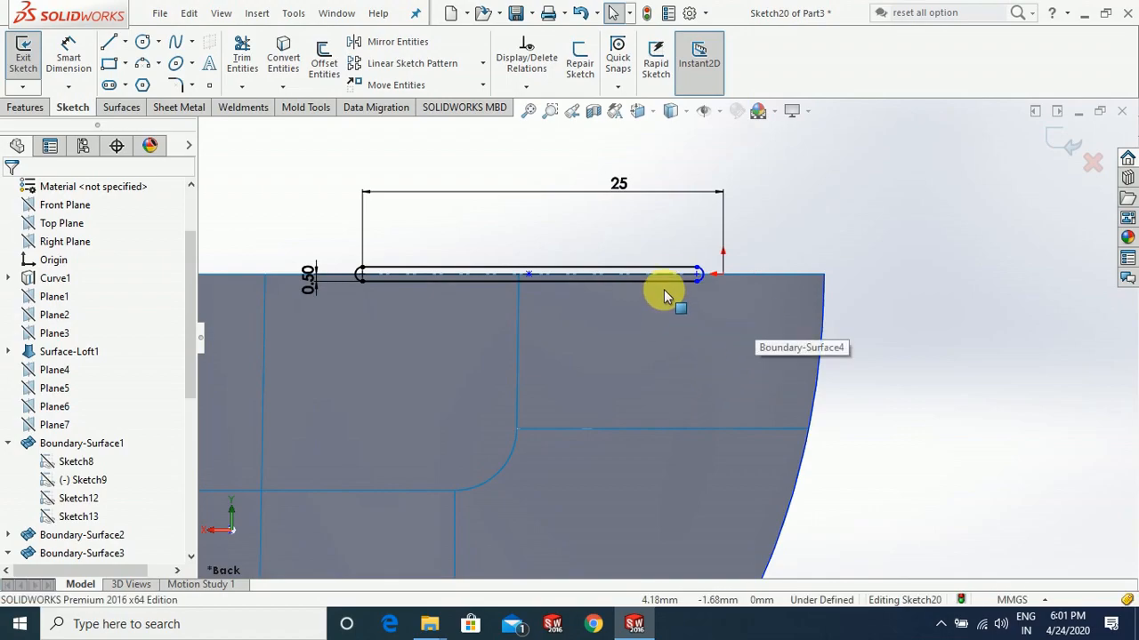
pyautogui.click(698, 276)
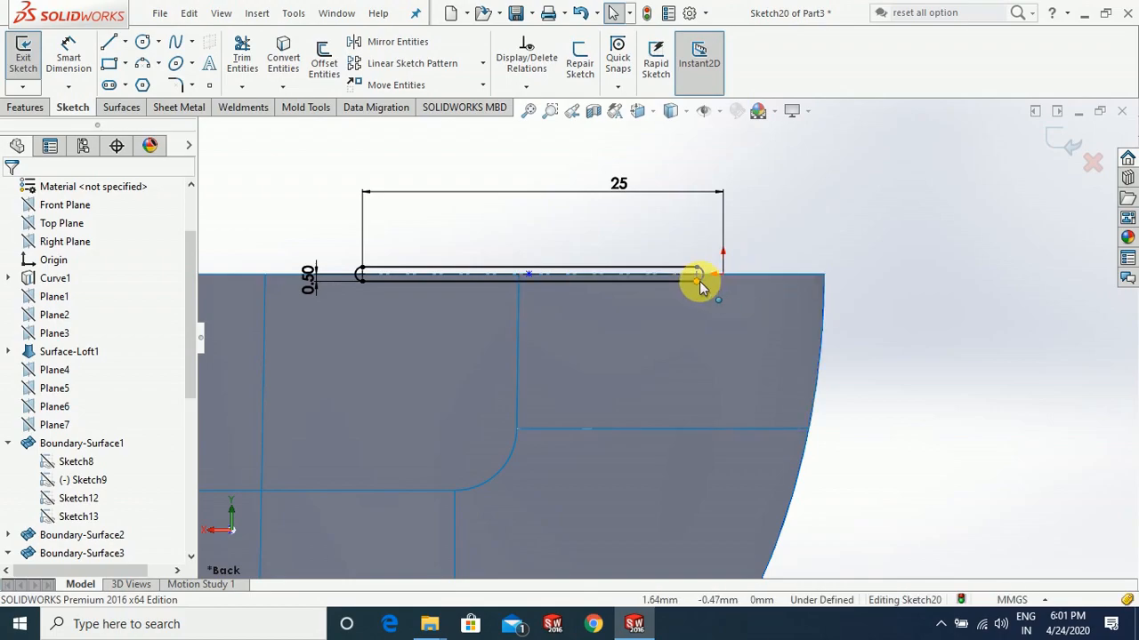
pyautogui.moveTo(740, 284); pyautogui.dragTo(752, 284)
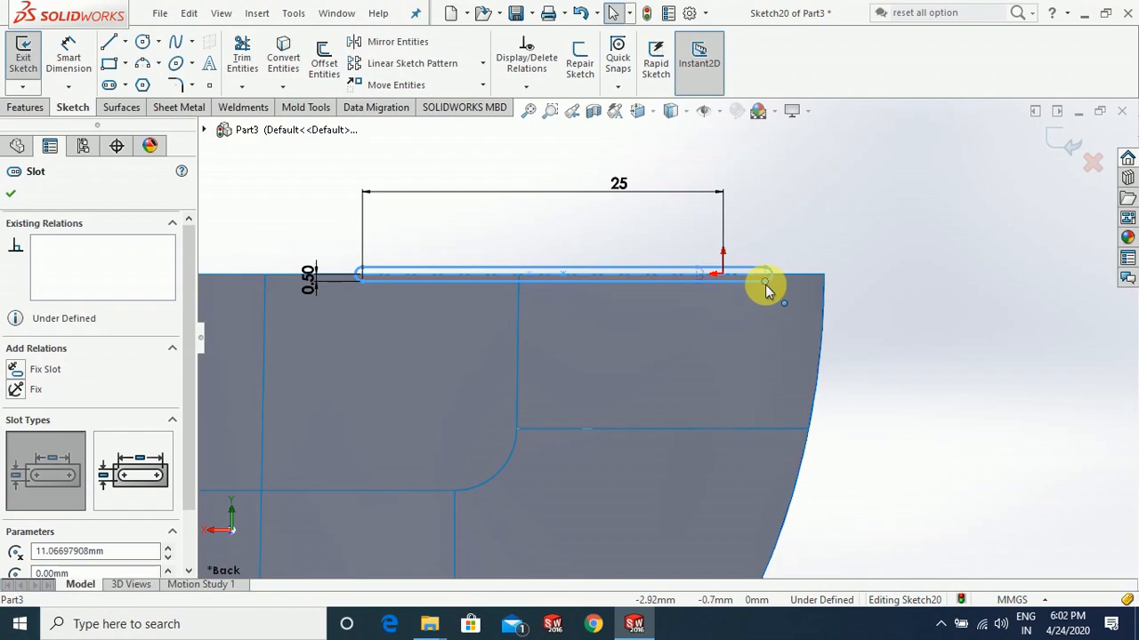
pyautogui.moveTo(765, 285); pyautogui.dragTo(763, 291)
pyautogui.click(937, 353)
pyautogui.scroll(3, 925, 331)
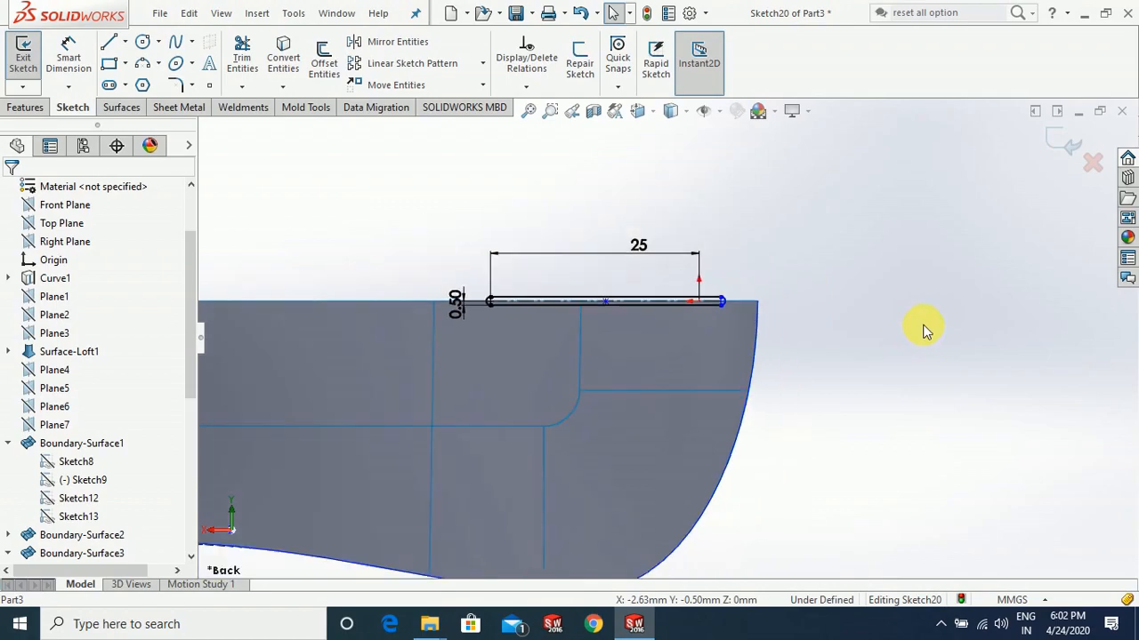
pyautogui.scroll(1, 791, 415)
pyautogui.scroll(-1, 642, 514)
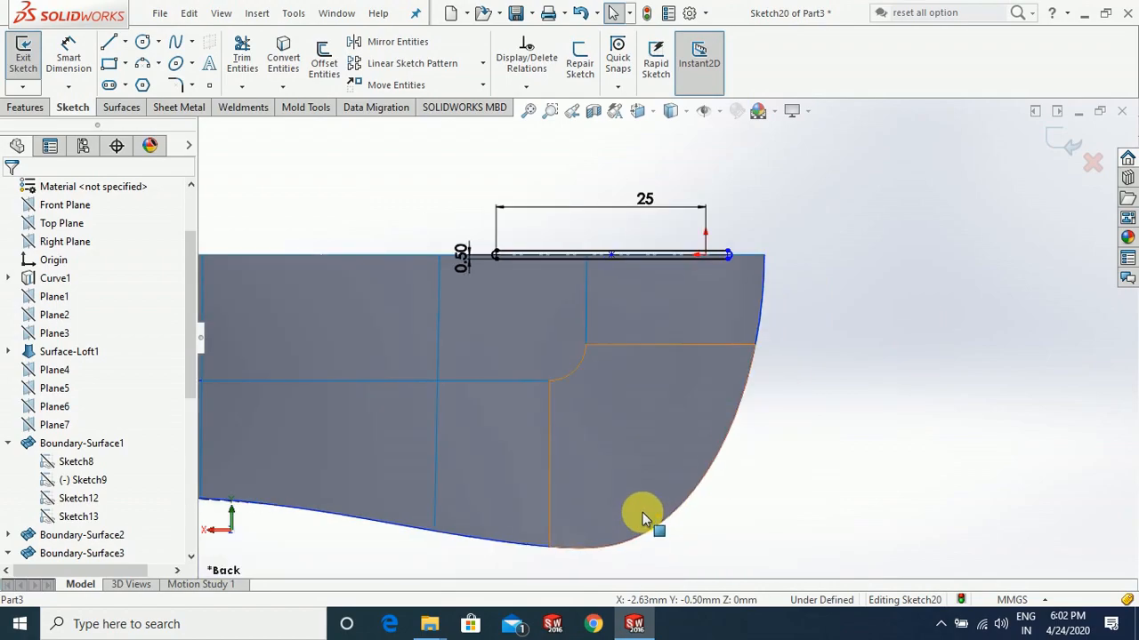
# Sketch a five-point spline from the slot's lower end point beyond the origin, following the inside of the model's curved outer edge
pyautogui.click(175, 41)
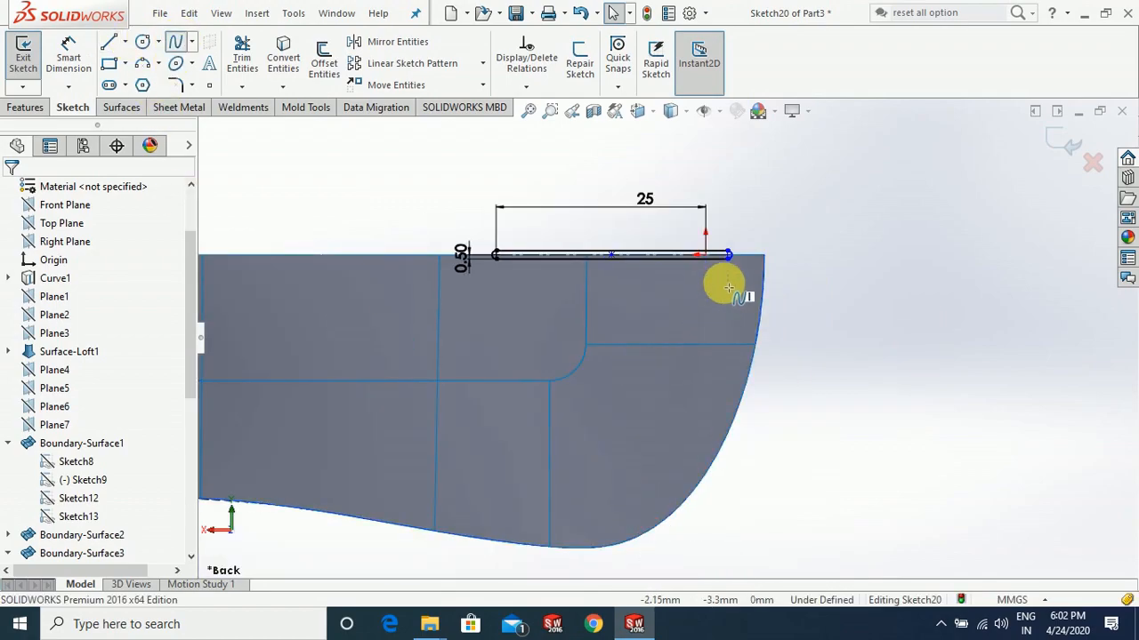
pyautogui.click(727, 257)
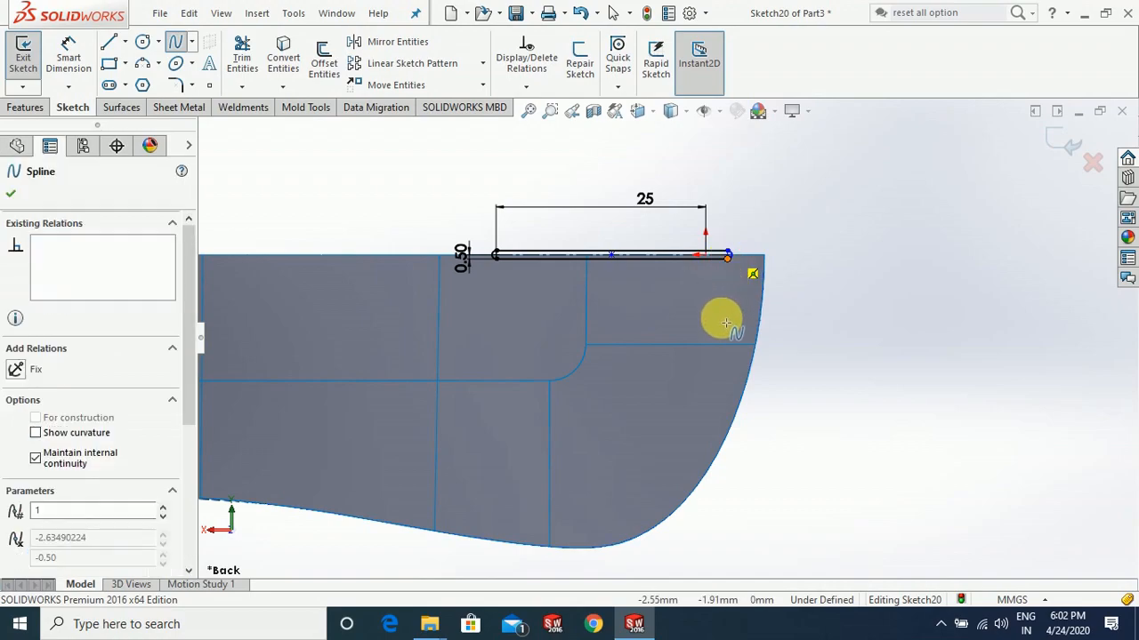
pyautogui.click(723, 332)
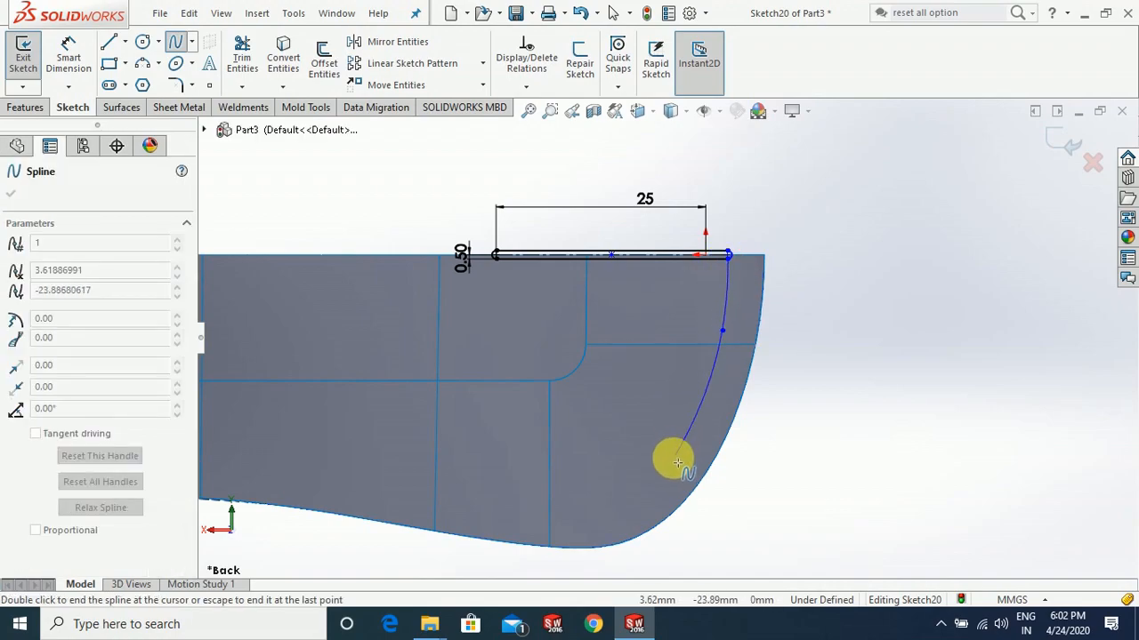
pyautogui.click(576, 524)
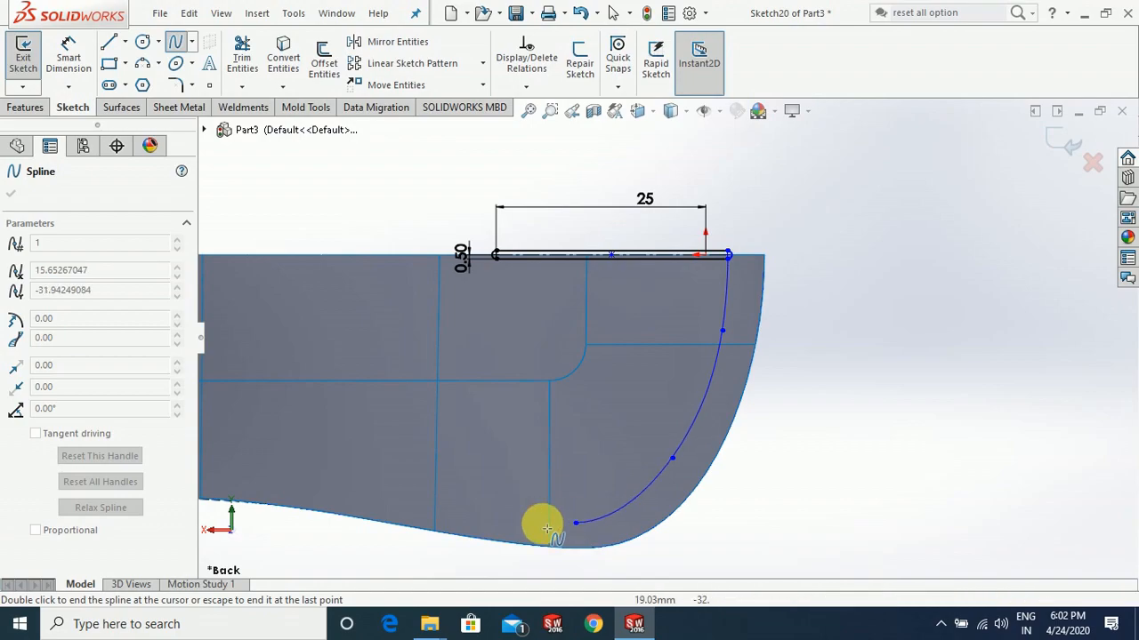
pyautogui.doubleClick(454, 509)
pyautogui.press('Escape')
# Move the spline's fourth point slightly inward to smooth the curve near the model's lower edge
pyautogui.click(578, 521)
pyautogui.moveTo(582, 514); pyautogui.dragTo(577, 523)
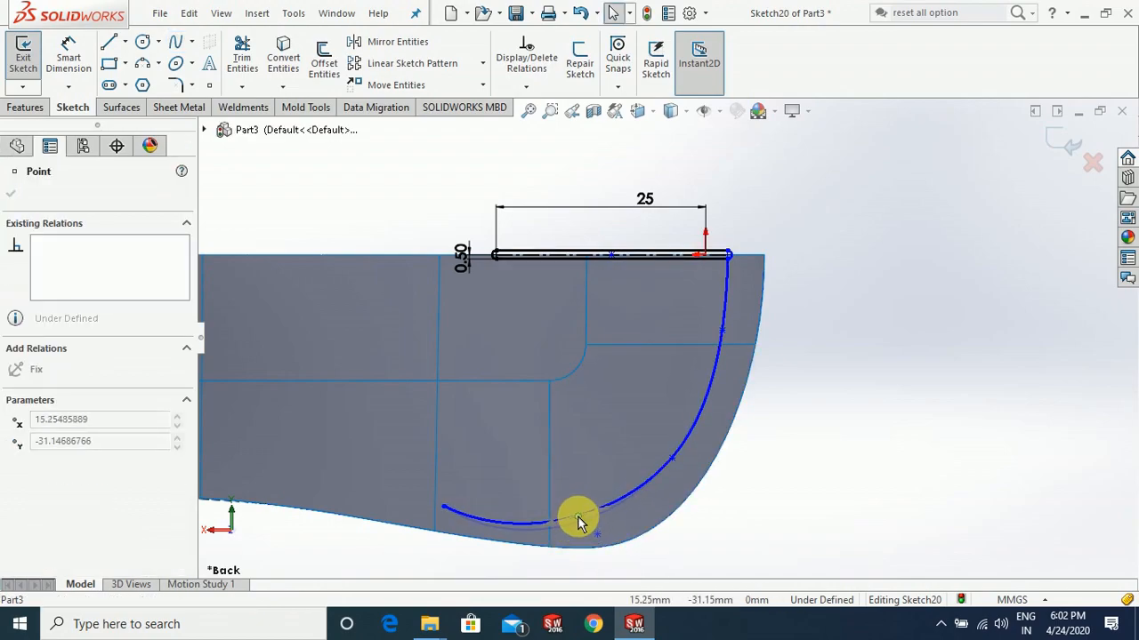
pyautogui.click(808, 525)
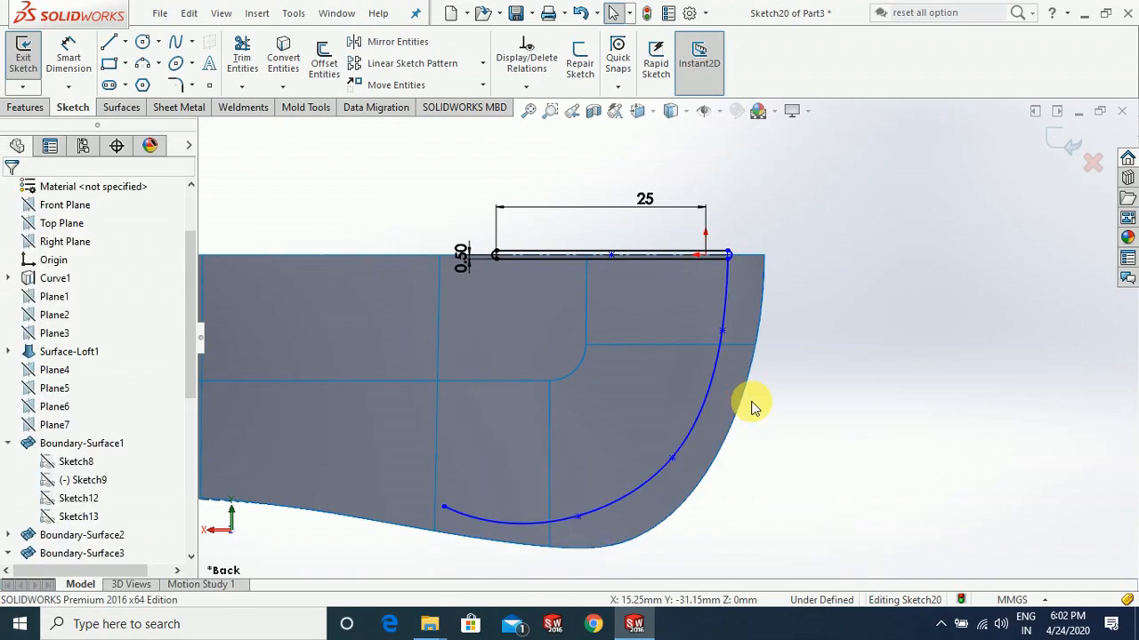
# Offset the spline by 0.50 mm toward the model's curved outer edge
pyautogui.click(324, 63)
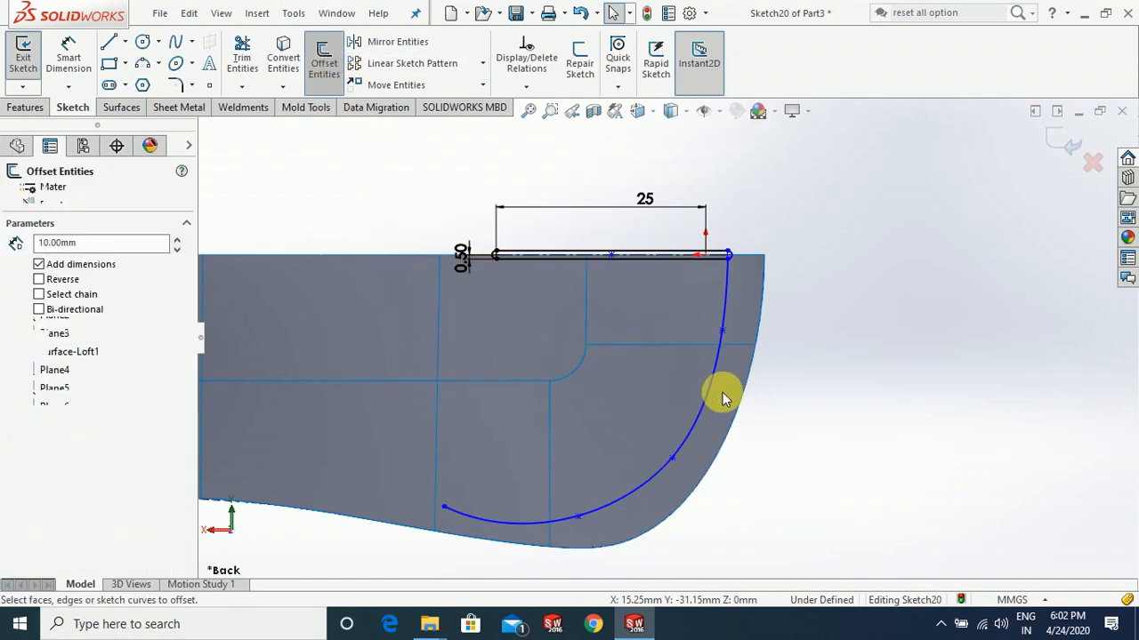
pyautogui.click(709, 399)
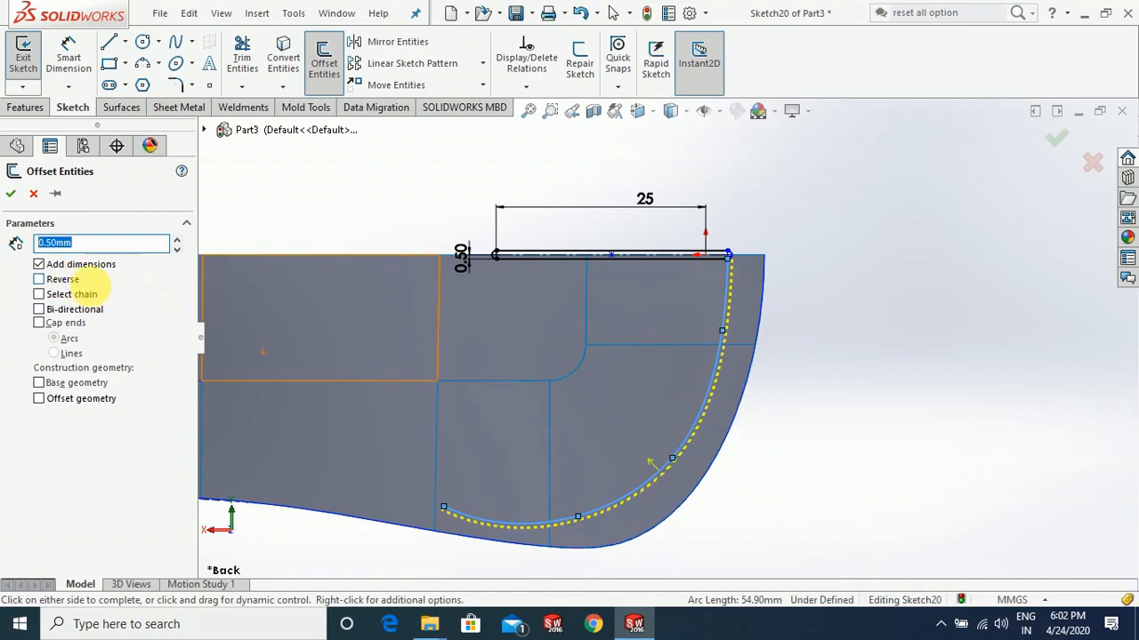
pyautogui.scroll(-5, 795, 285)
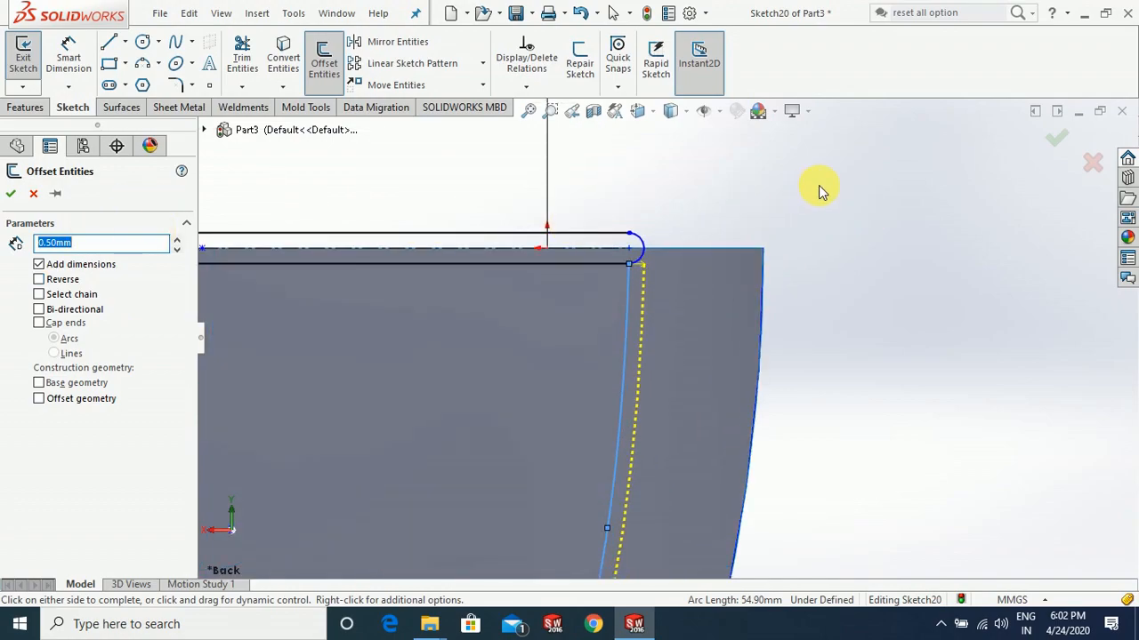
pyautogui.click(11, 193)
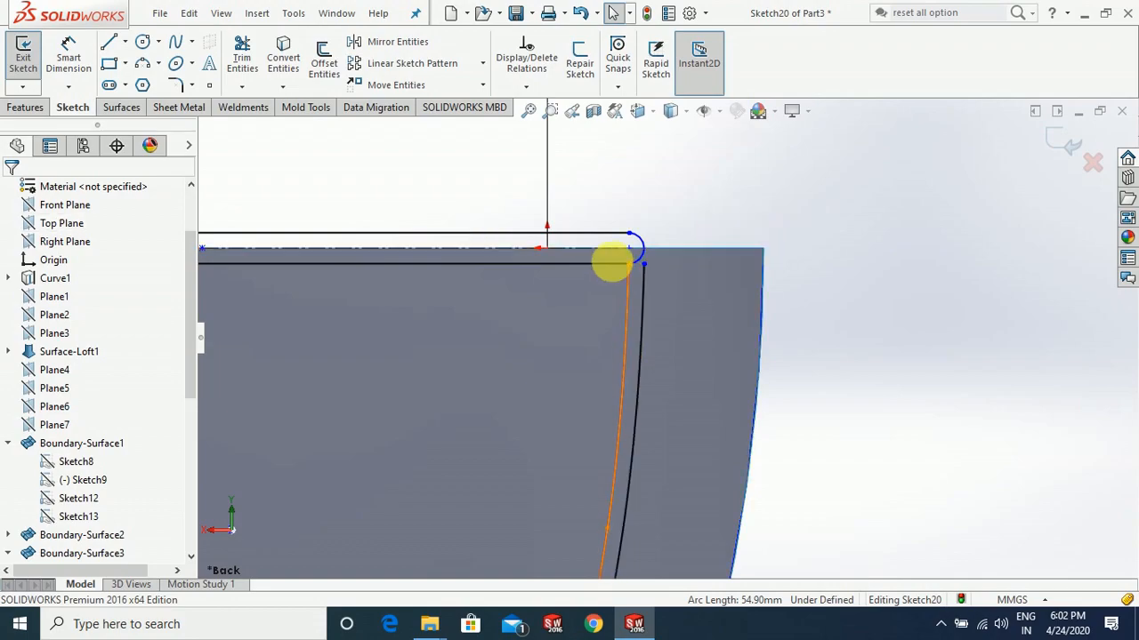
# Trim away the slot's rounded end arc where it meets the spline
pyautogui.scroll(-4, 617, 260)
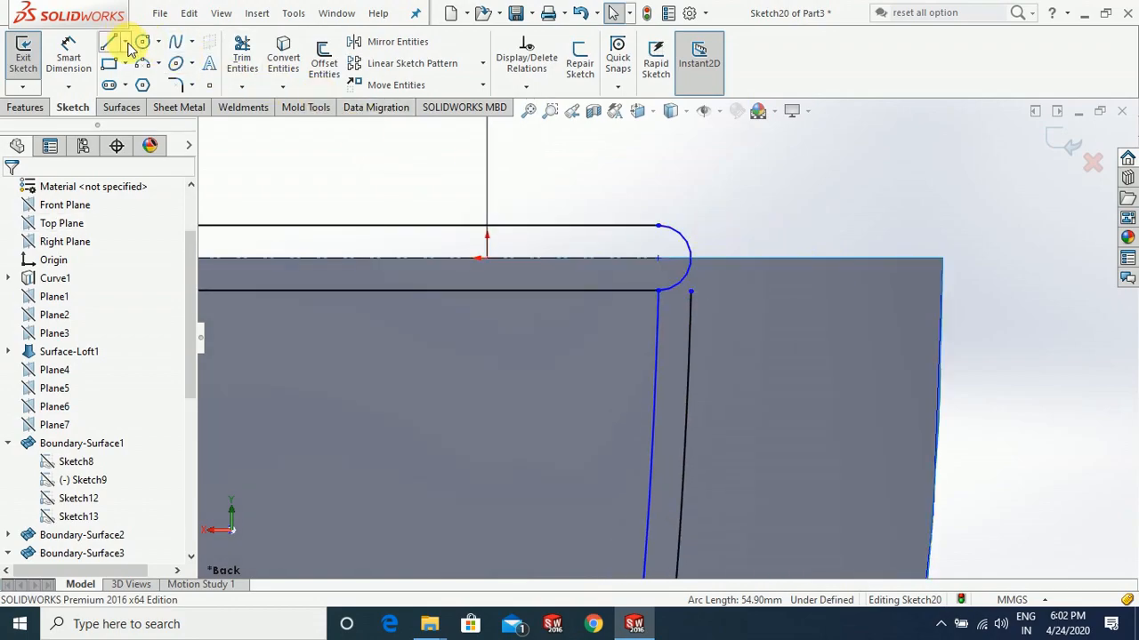
pyautogui.moveTo(721, 275); pyautogui.dragTo(680, 274)
pyautogui.click(605, 313)
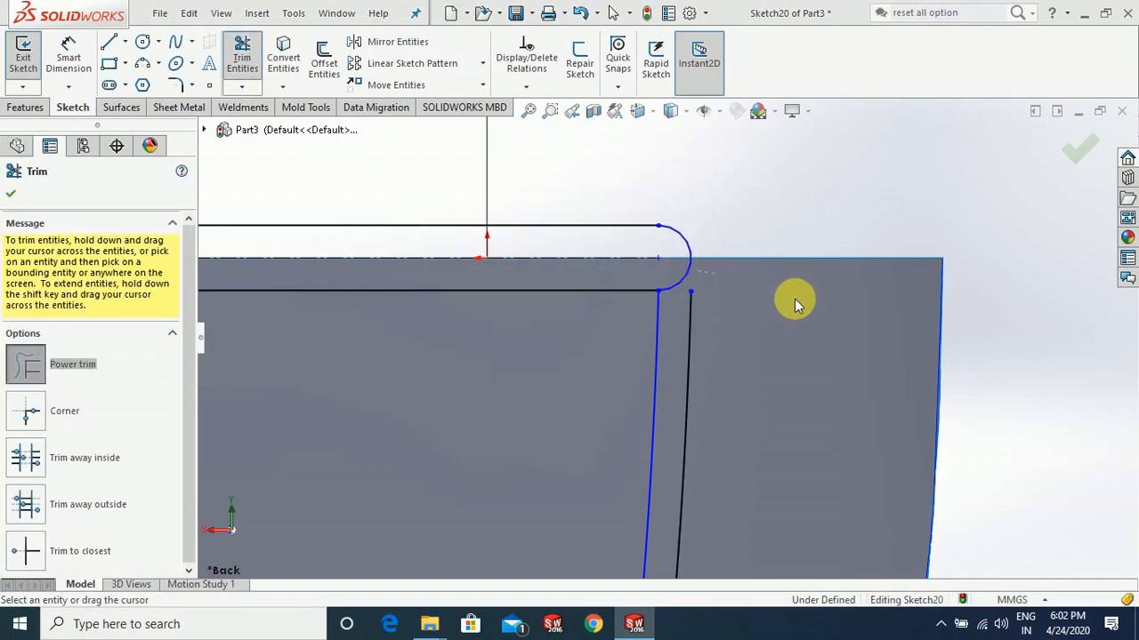
pyautogui.scroll(2, 806, 293)
pyautogui.scroll(3, 723, 282)
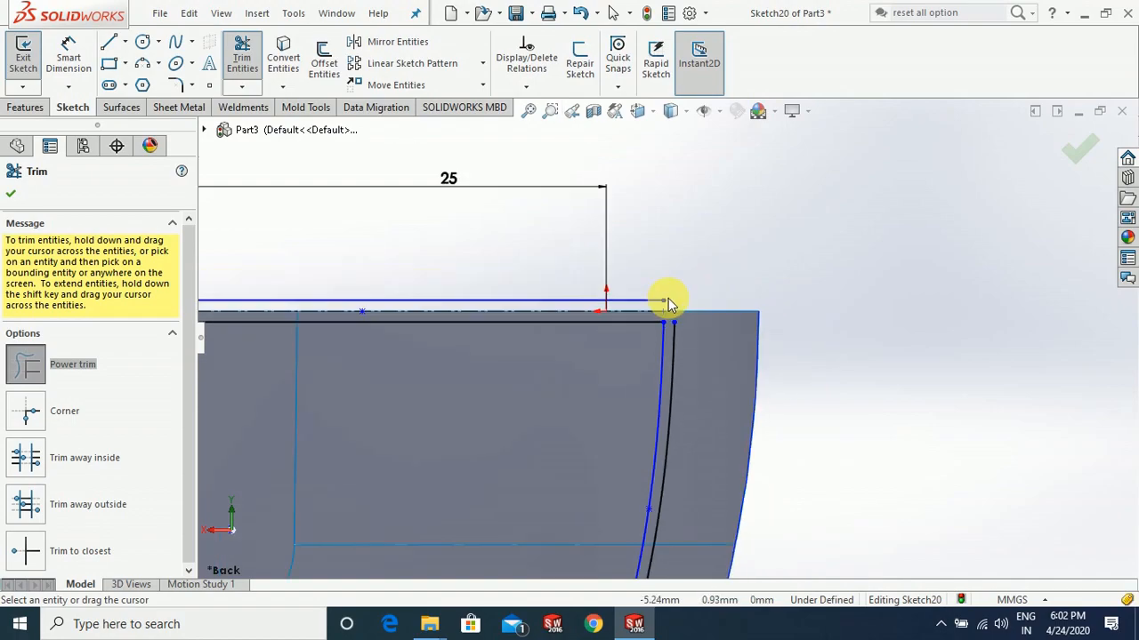
pyautogui.scroll(-2, 406, 269)
pyautogui.click(12, 195)
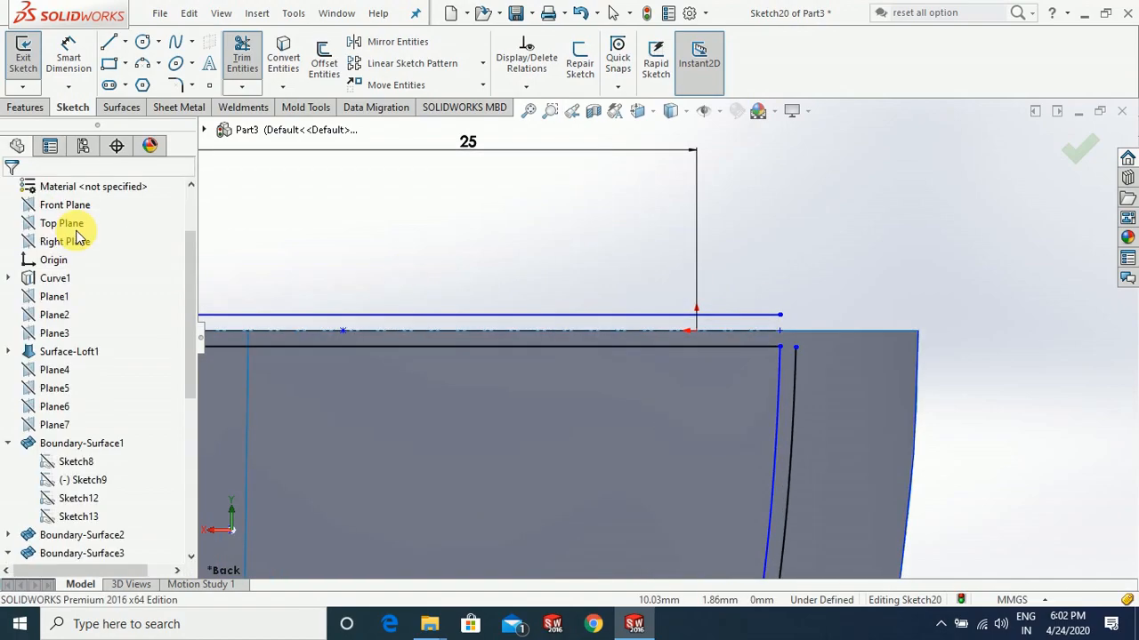
# Try to move the offset curve's upper end point, and undo back to the untrimmed slot
pyautogui.scroll(-2, 738, 295)
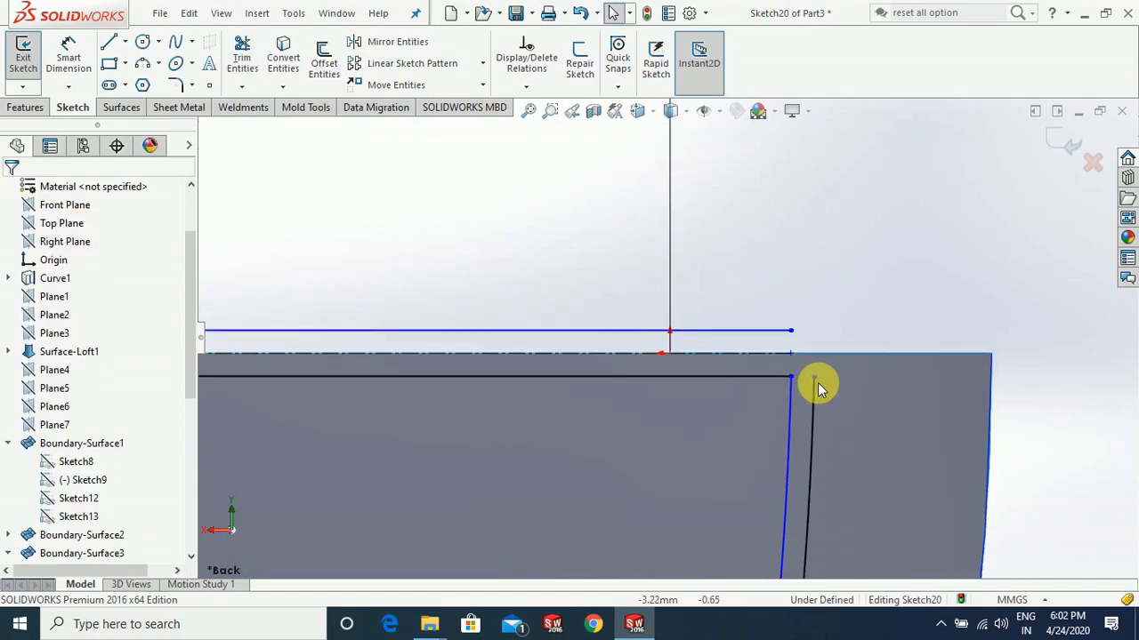
pyautogui.moveTo(817, 365)
pyautogui.mouseDown()
pyautogui.moveTo(816, 355)
pyautogui.moveTo(814, 376)
pyautogui.mouseUp()
pyautogui.click(1039, 372)
pyautogui.scroll(5, 1037, 363)
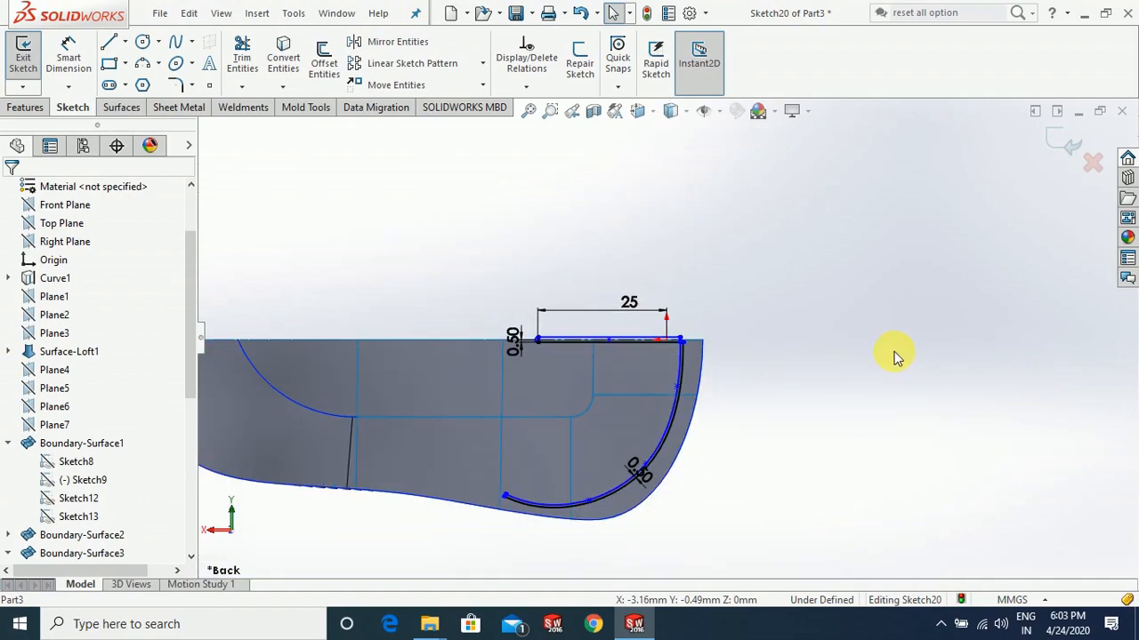
pyautogui.click(674, 373)
pyautogui.scroll(3, 653, 372)
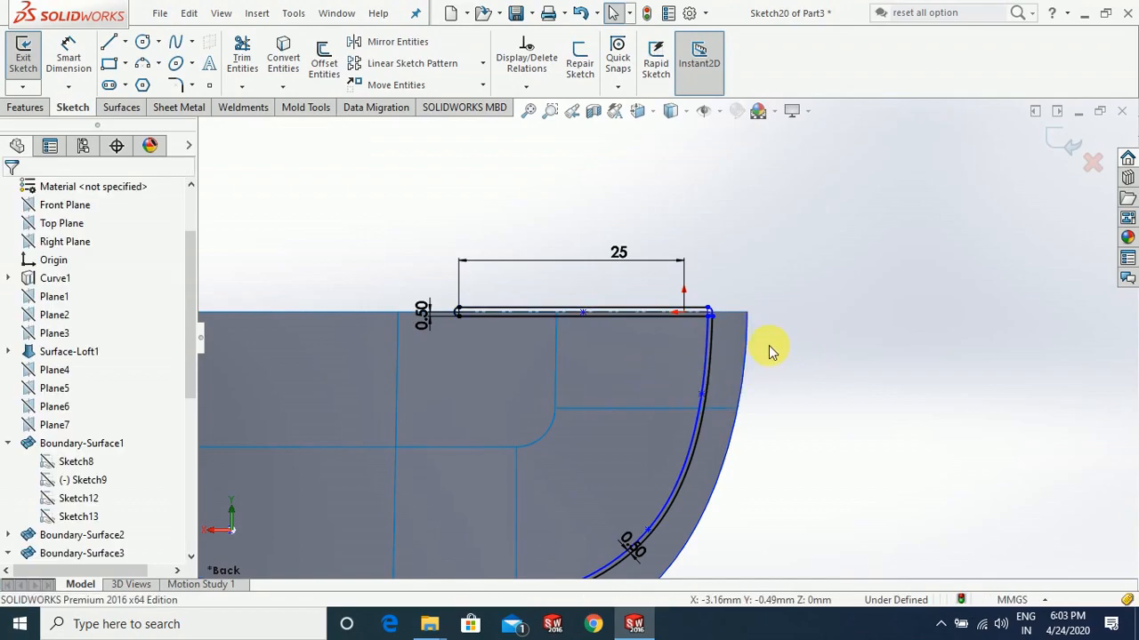
pyautogui.scroll(4, 728, 331)
pyautogui.scroll(3, 692, 313)
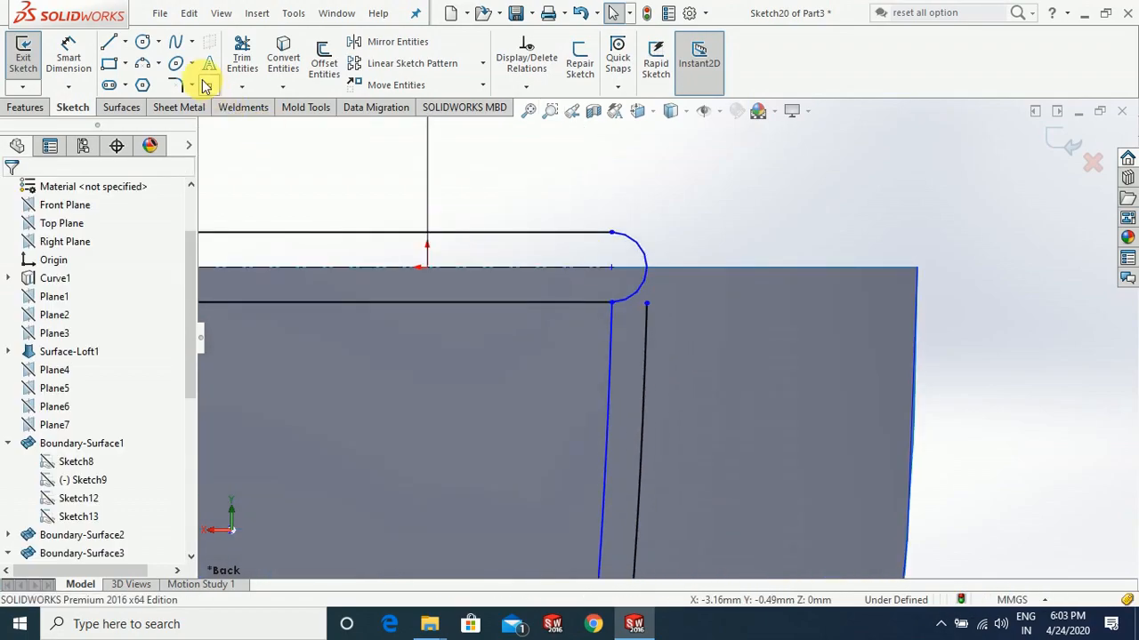
# Trim off the slot's end arc beyond the origin, leaving its straight lines and the spline pair
pyautogui.click(242, 58)
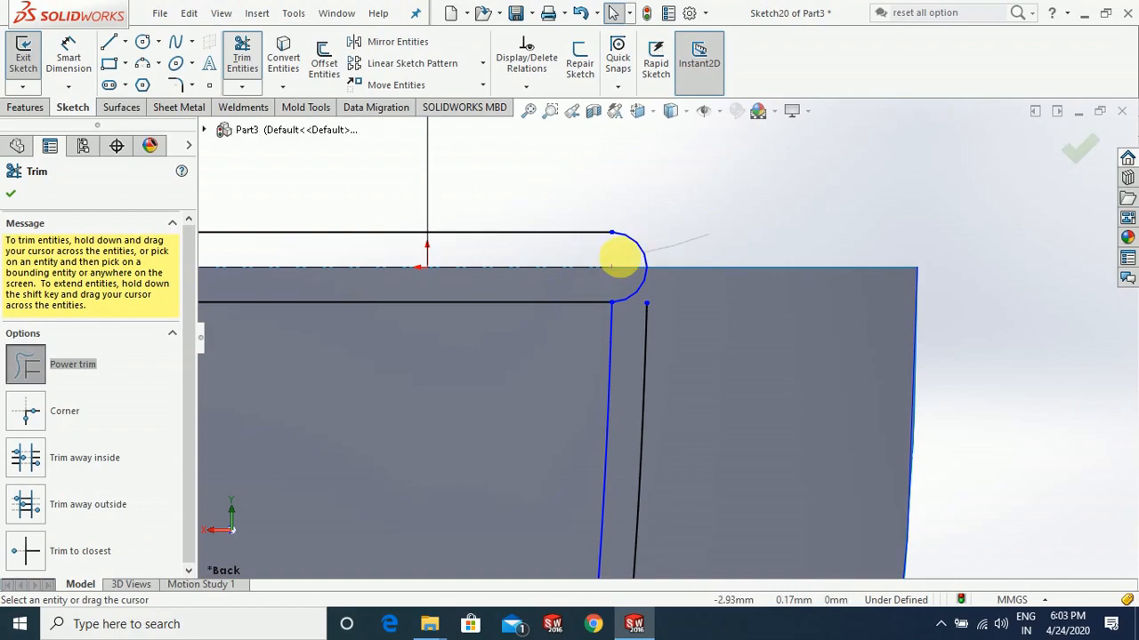
pyautogui.click(623, 251)
pyautogui.click(606, 313)
pyautogui.press('Escape')
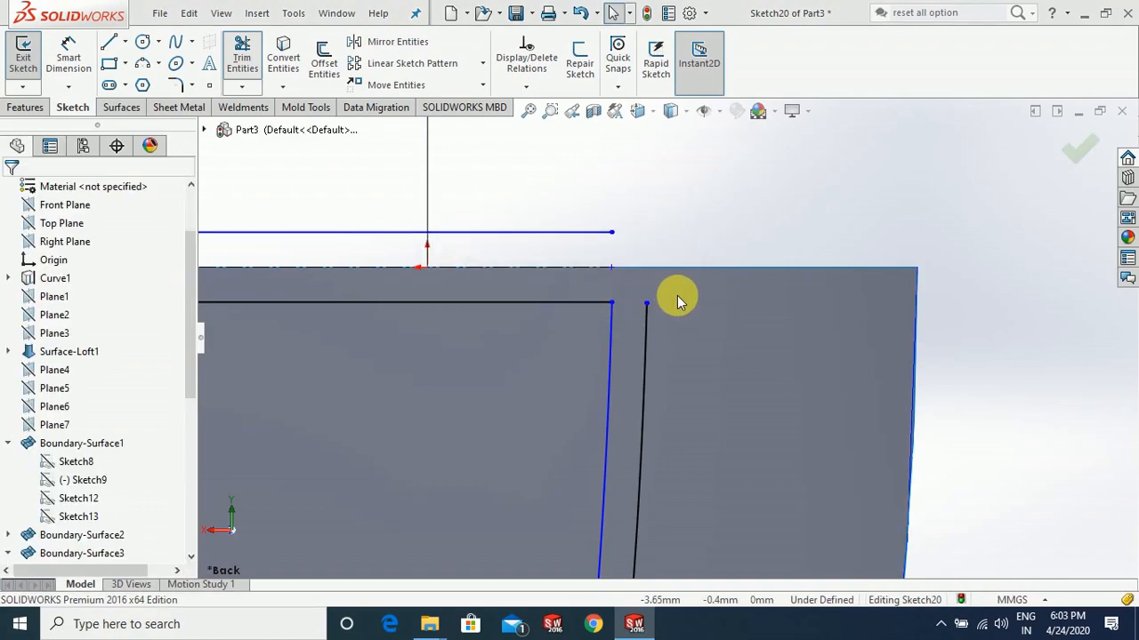
# Draw a short vertical line from the offset curve's upper end point to the model's straight upper edge
pyautogui.click(111, 49)
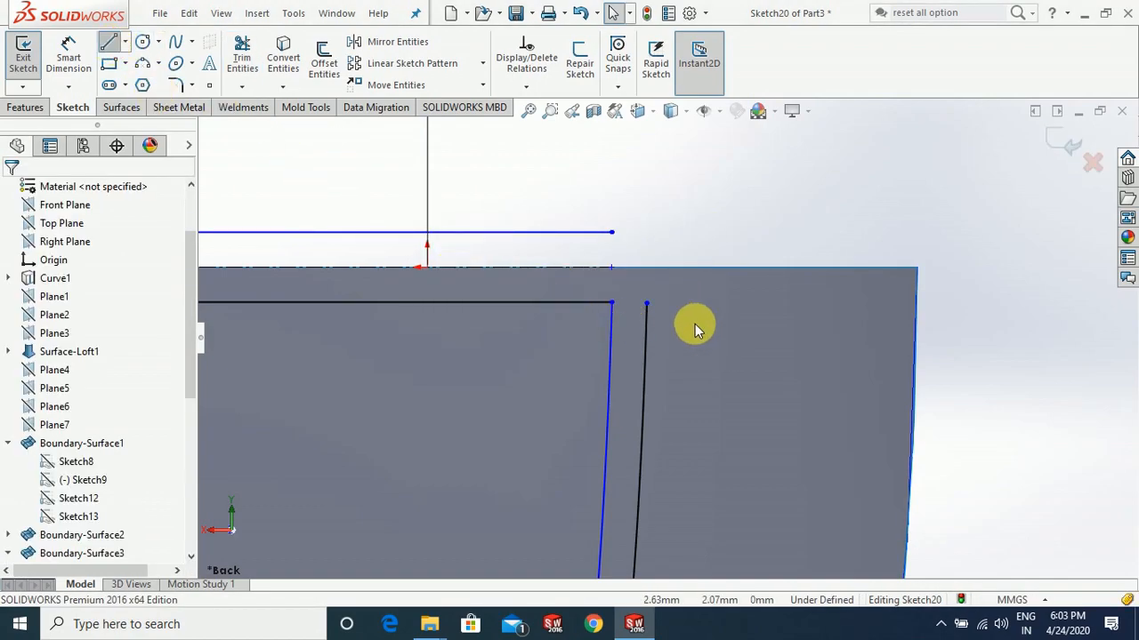
pyautogui.click(652, 280)
pyautogui.click(652, 267)
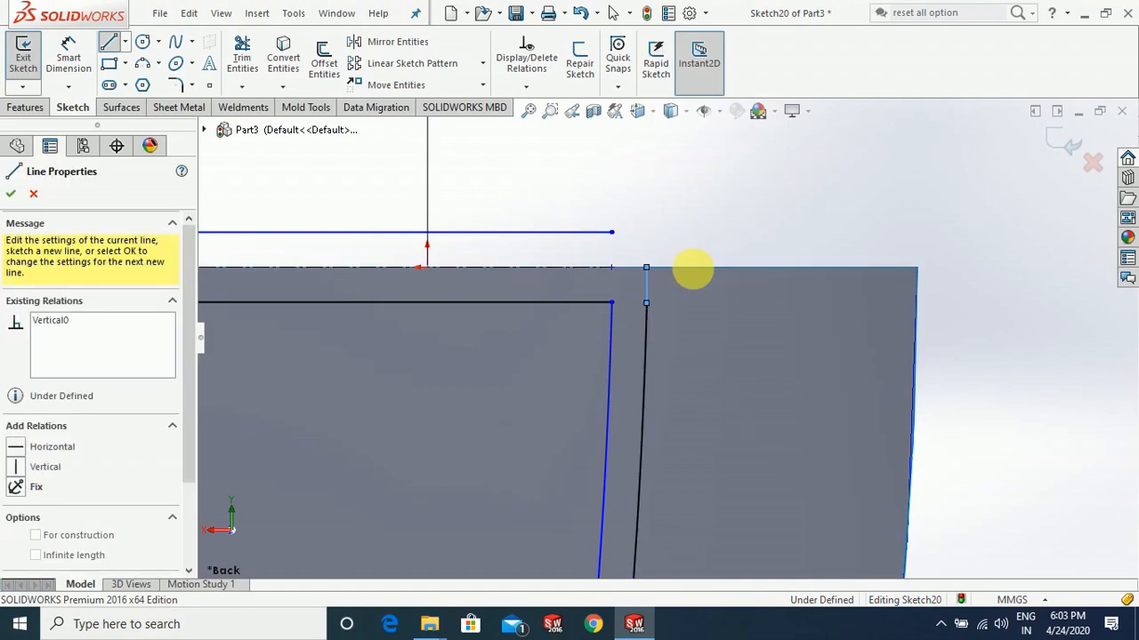
pyautogui.press('Escape')
pyautogui.press('Escape')
# Sketch a wider straight slot over the middle of the narrow slot's centreline, about 9.3 mm between centres
pyautogui.scroll(10, 1017, 320)
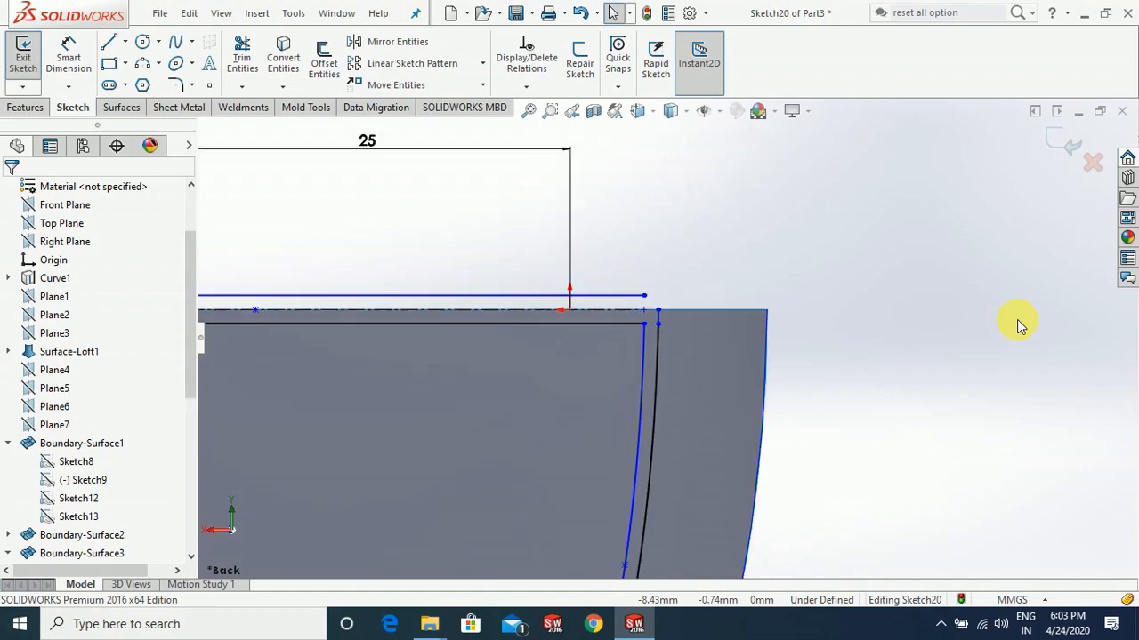
pyautogui.scroll(-2, 580, 345)
pyautogui.scroll(-3, 580, 345)
pyautogui.scroll(2, 1024, 305)
pyautogui.scroll(1, 394, 311)
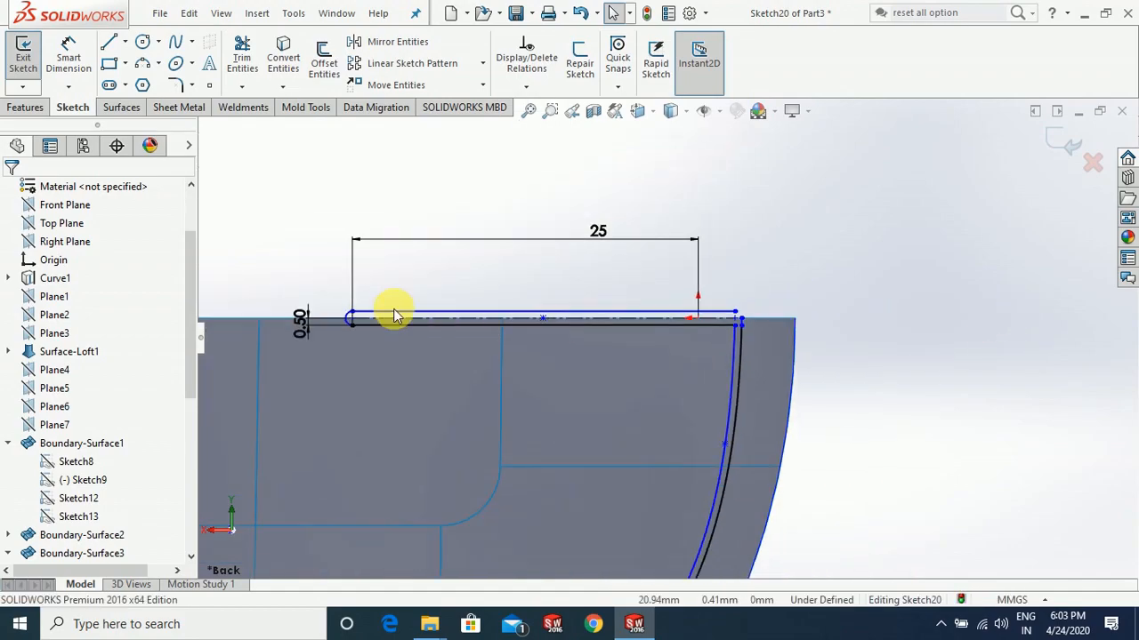
pyautogui.scroll(-2, 418, 316)
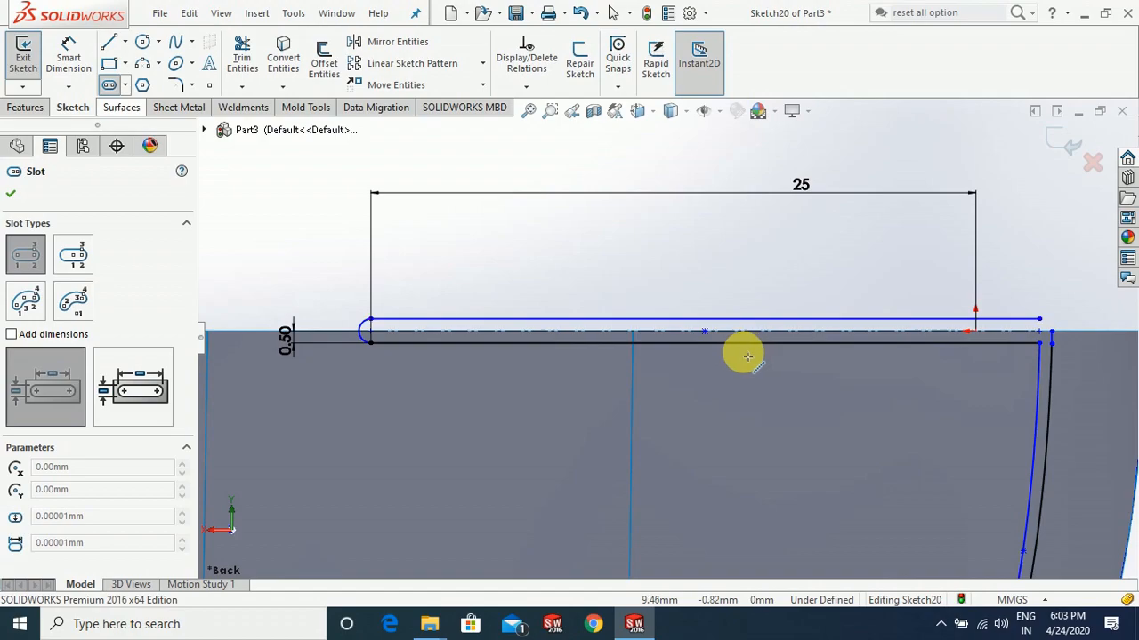
pyautogui.click(704, 331)
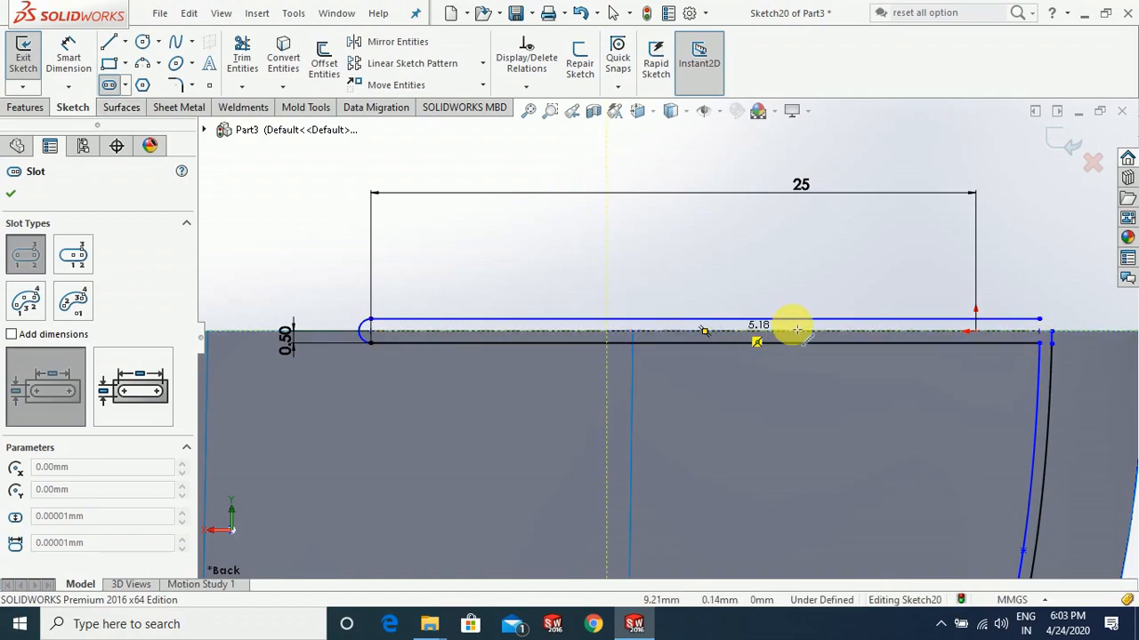
pyautogui.click(836, 335)
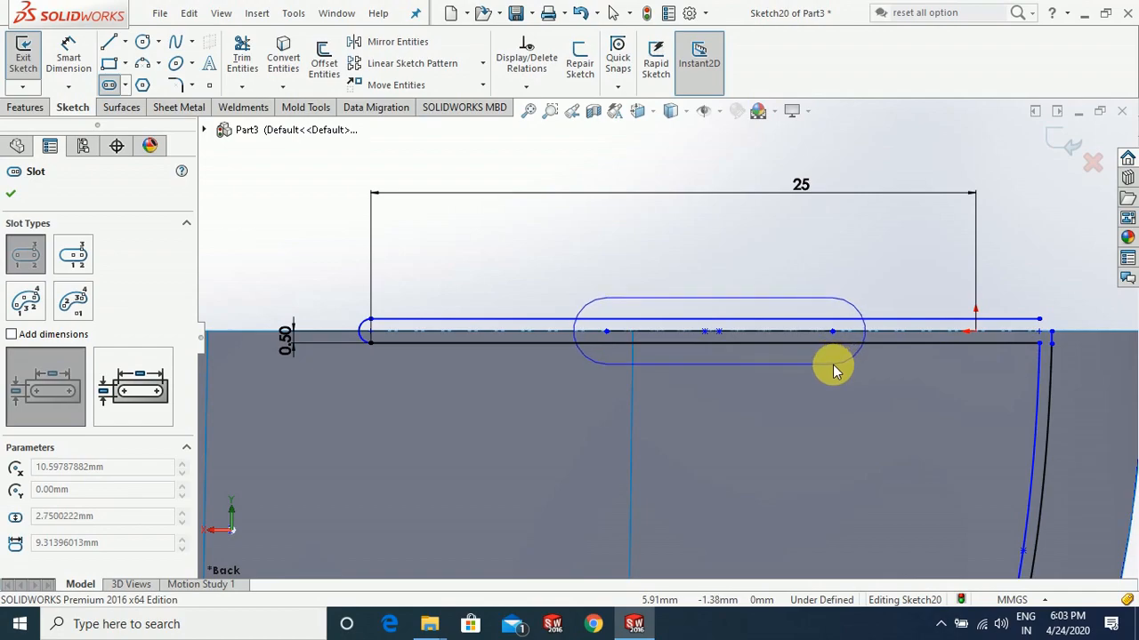
pyautogui.click(834, 367)
pyautogui.press('Escape')
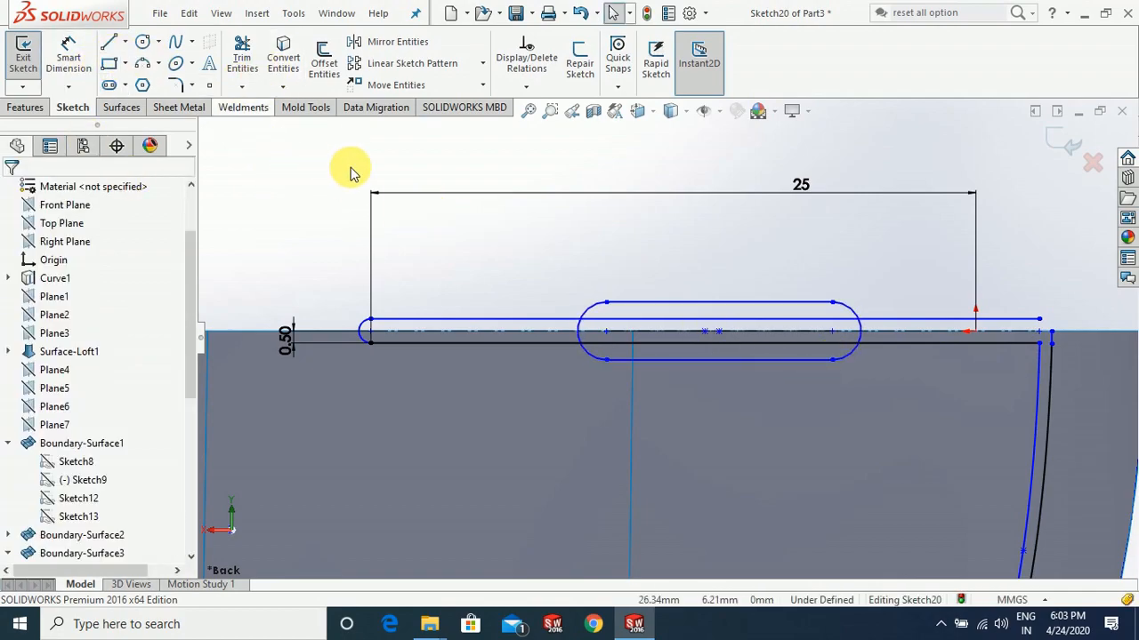
# Trim away the overlapping line and arc segments between the wide and narrow slots, leaving one combined outline
pyautogui.click(242, 58)
pyautogui.scroll(-2, 845, 372)
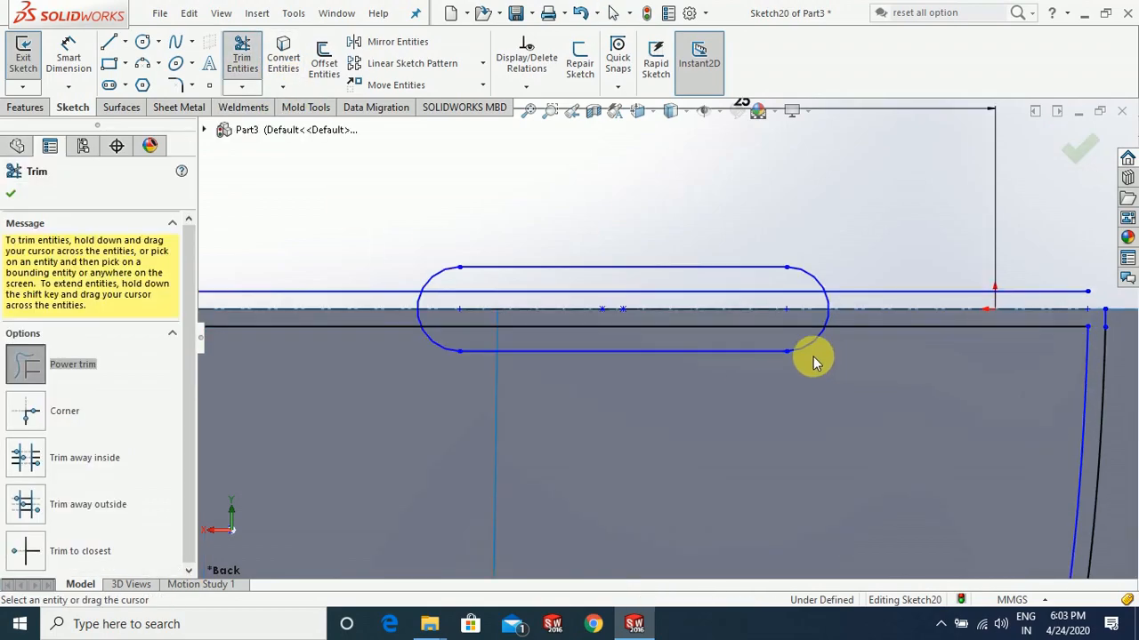
pyautogui.moveTo(792, 327)
pyautogui.mouseDown()
pyautogui.moveTo(441, 312)
pyautogui.moveTo(406, 292)
pyautogui.moveTo(418, 320)
pyautogui.mouseUp()
pyautogui.click(604, 312)
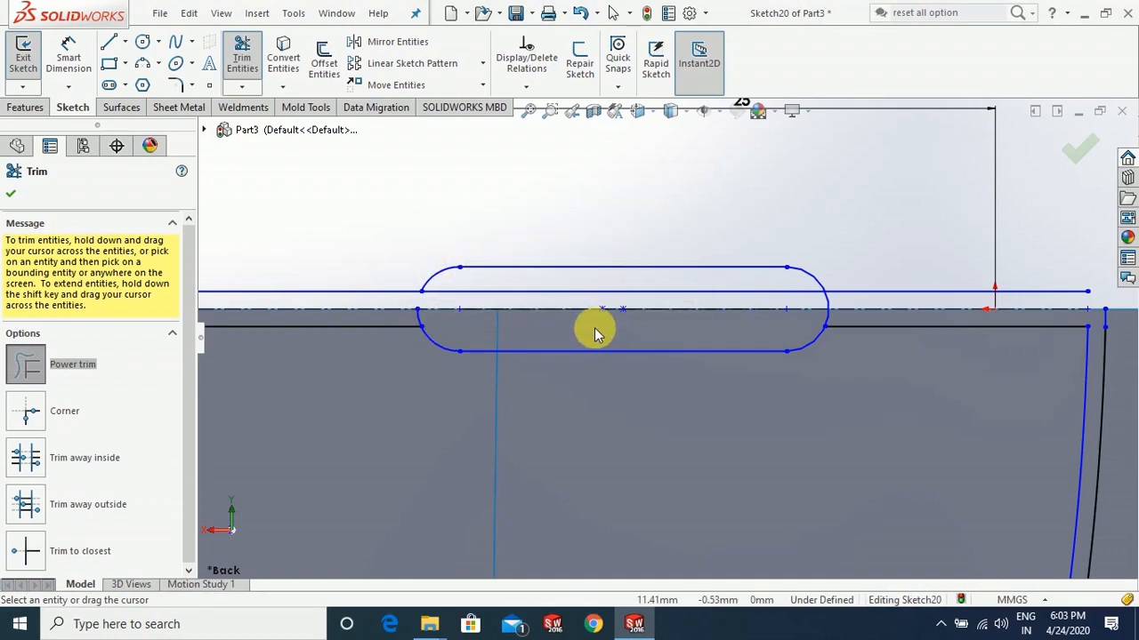
pyautogui.scroll(-2, 436, 322)
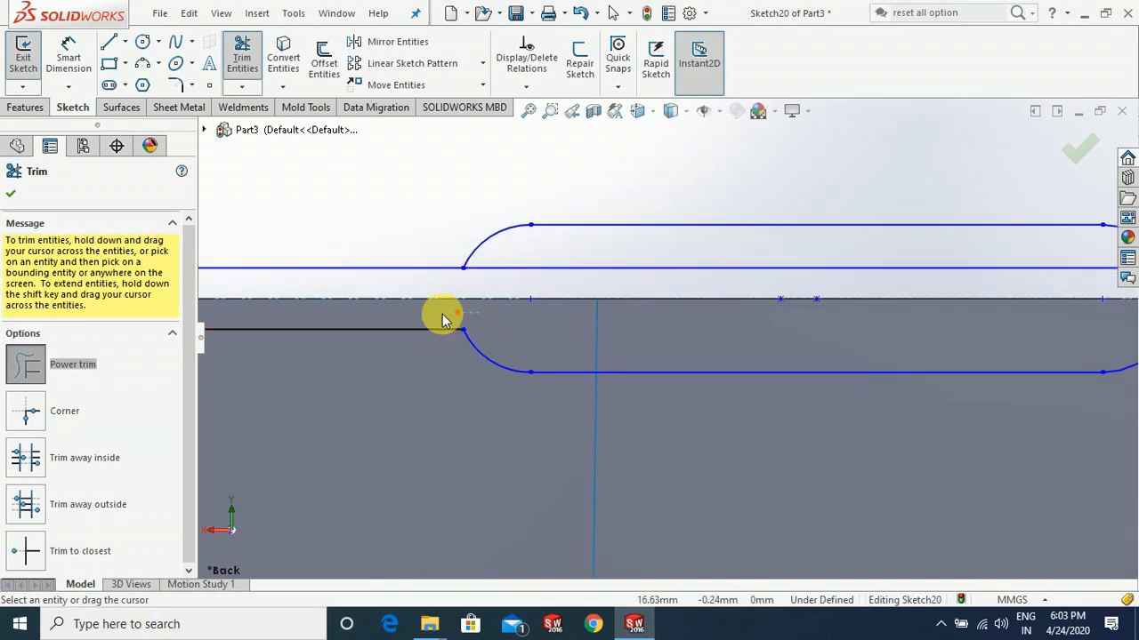
pyautogui.scroll(2, 664, 336)
pyautogui.scroll(-3, 985, 322)
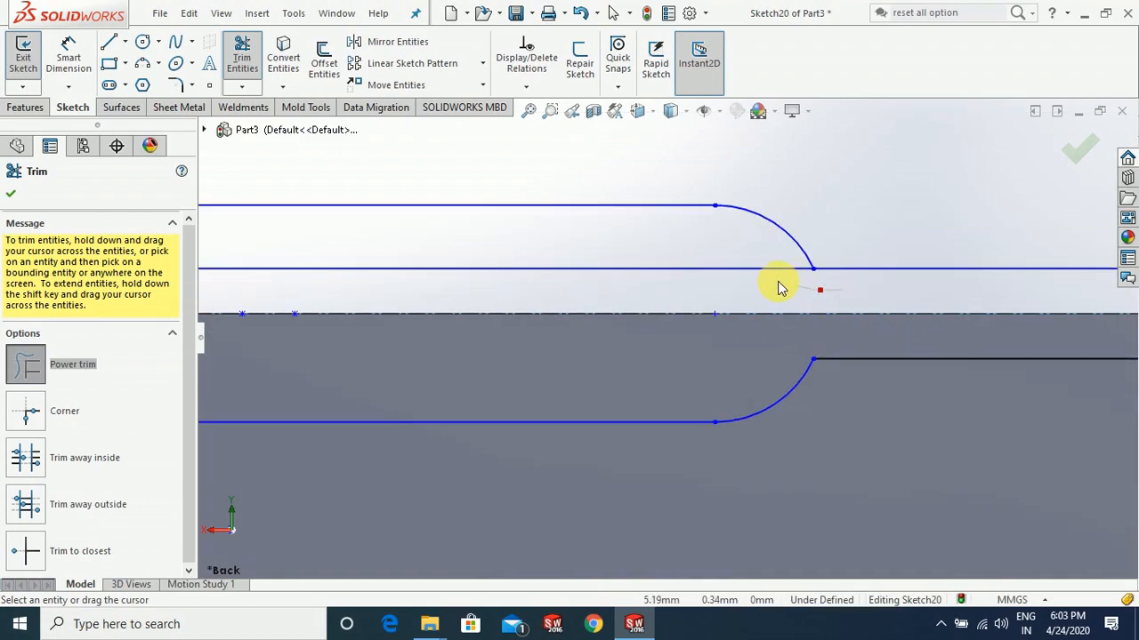
pyautogui.scroll(5, 884, 332)
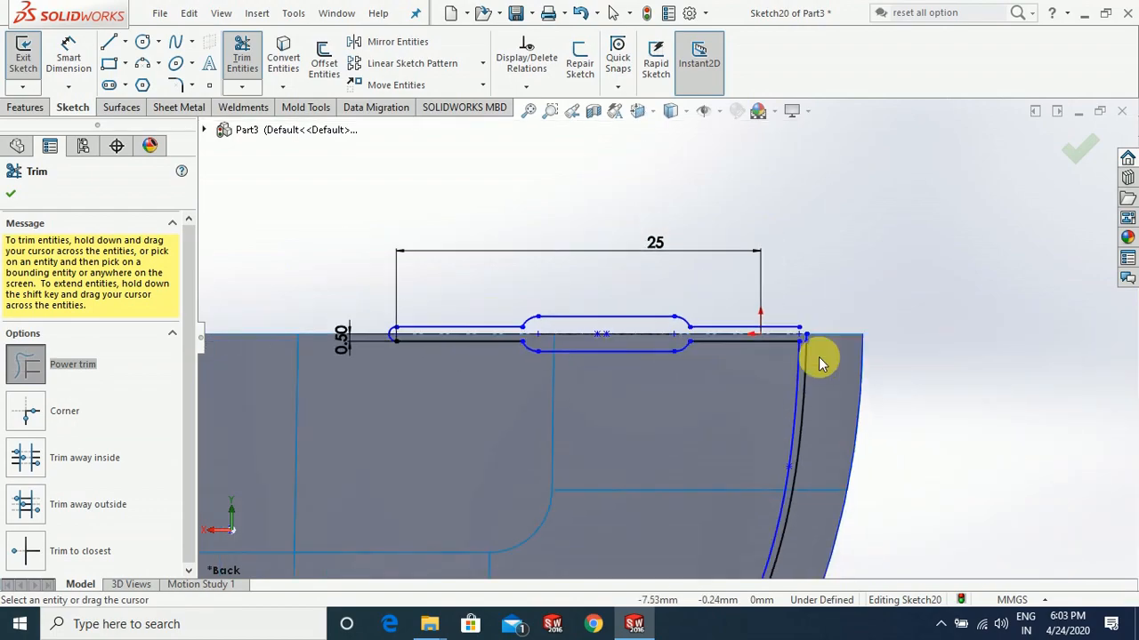
pyautogui.scroll(-2, 474, 363)
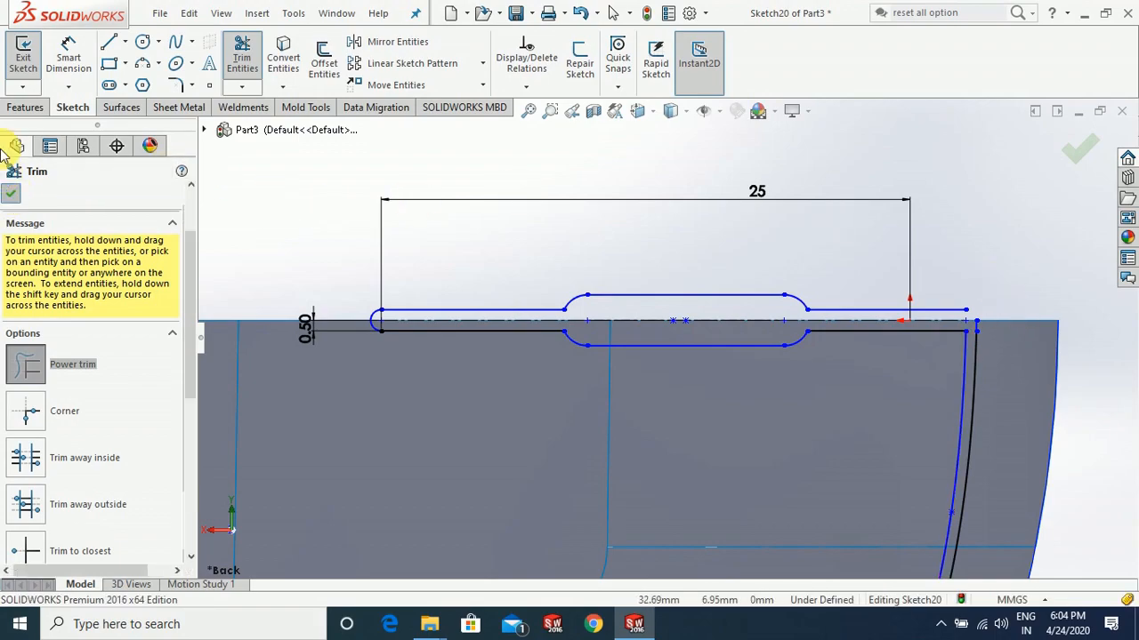
pyautogui.click(9, 194)
# Start a standard surface trim with the slot sketch as trim tool, marking the slot-shaped pieces along the upper edge for removal
pyautogui.click(25, 107)
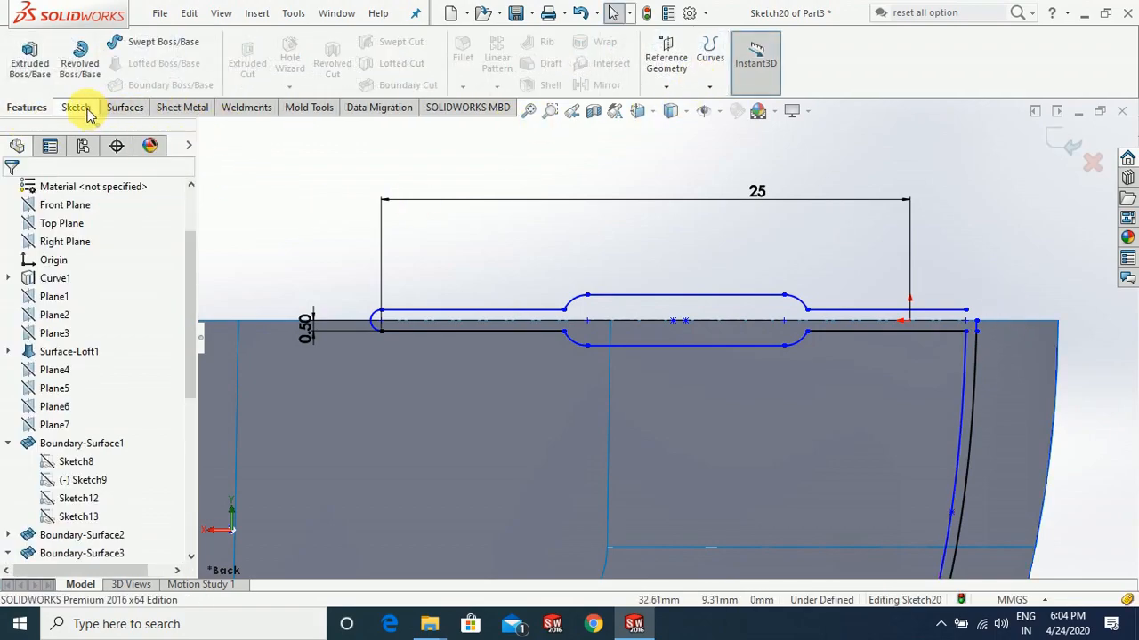
pyautogui.click(124, 108)
pyautogui.click(618, 62)
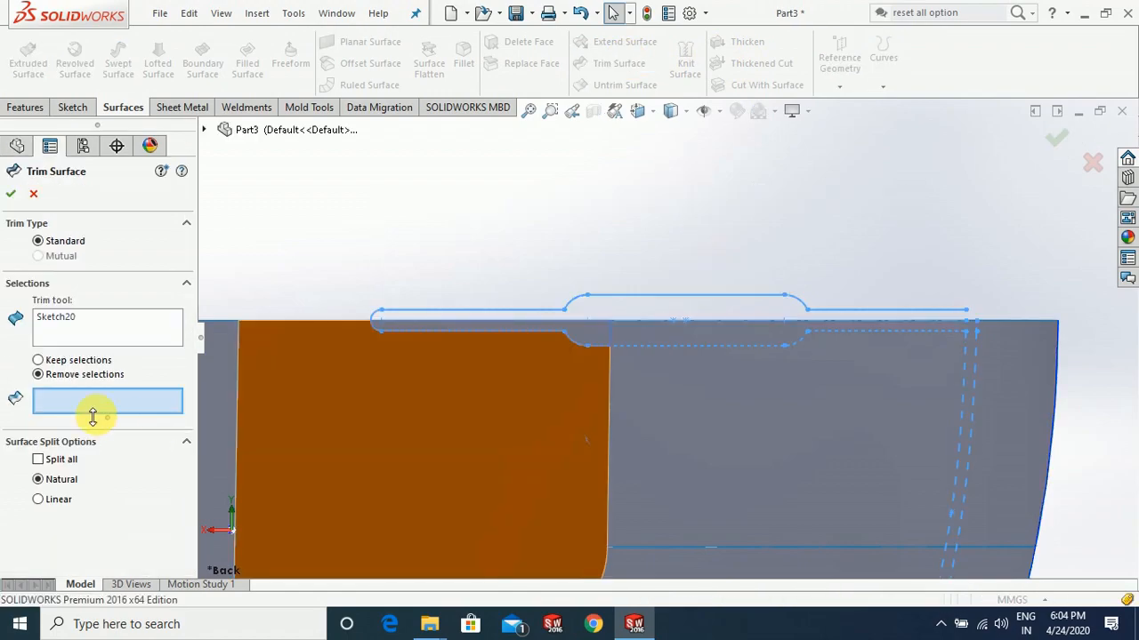
pyautogui.click(489, 326)
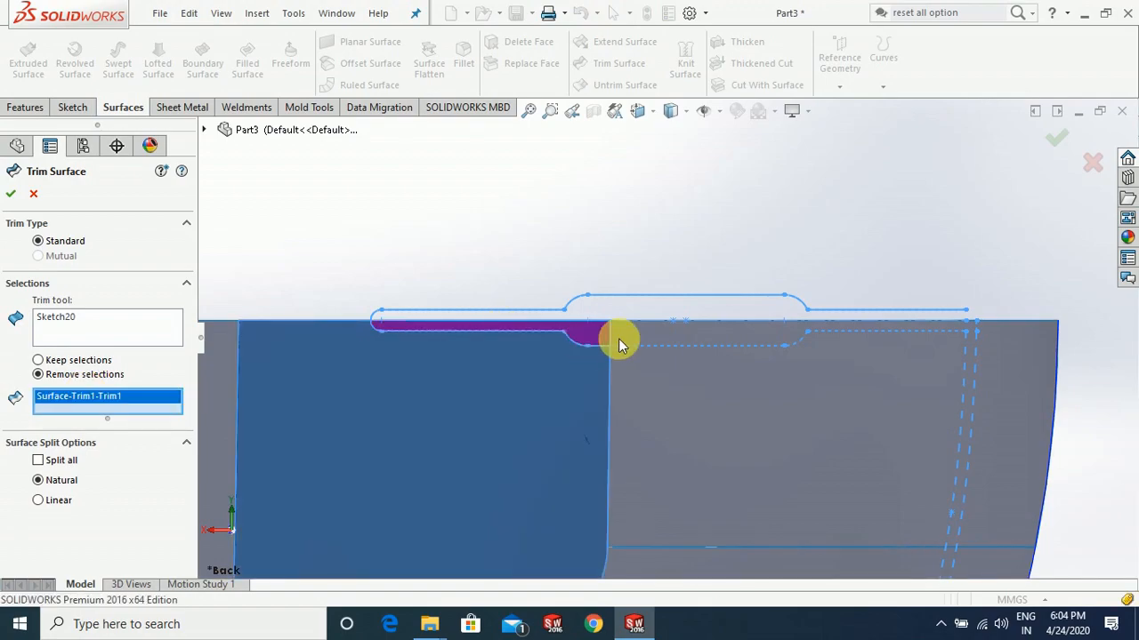
pyautogui.click(623, 333)
pyautogui.scroll(6, 997, 301)
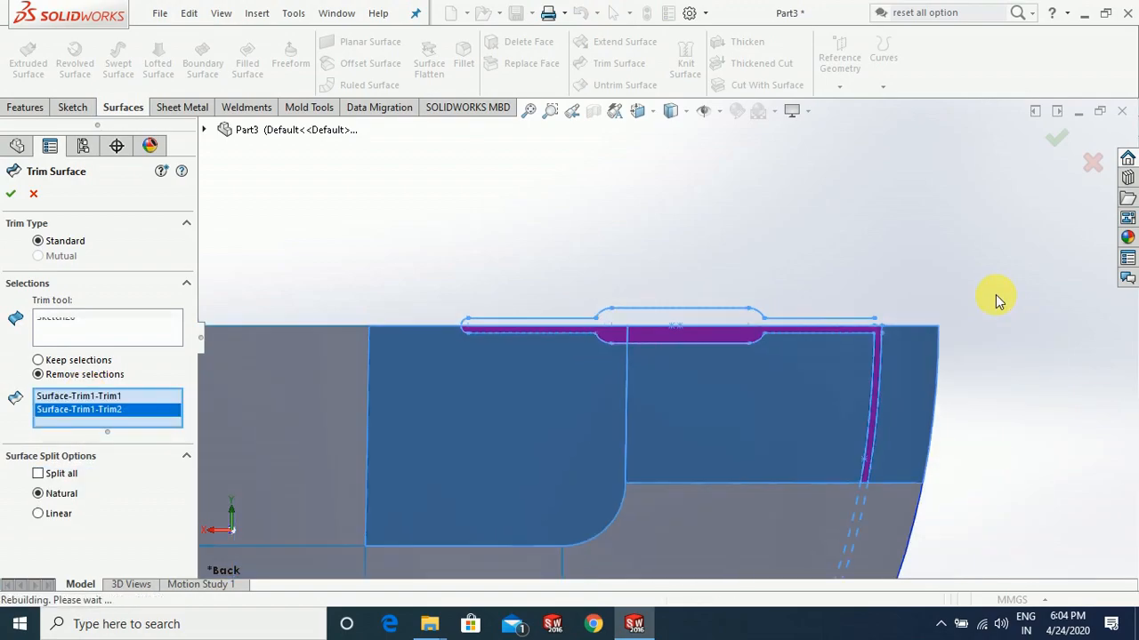
# Add the curved groove pieces on the lower surfaces to the regions for removal and complete the surface trim
pyautogui.scroll(-5, 742, 498)
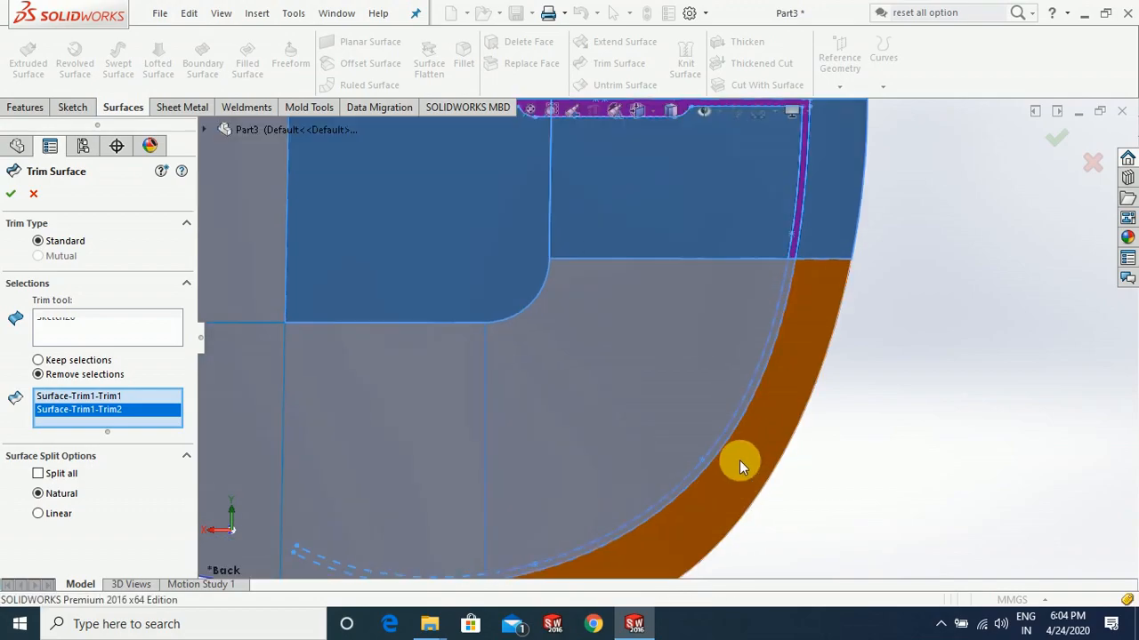
pyautogui.click(722, 450)
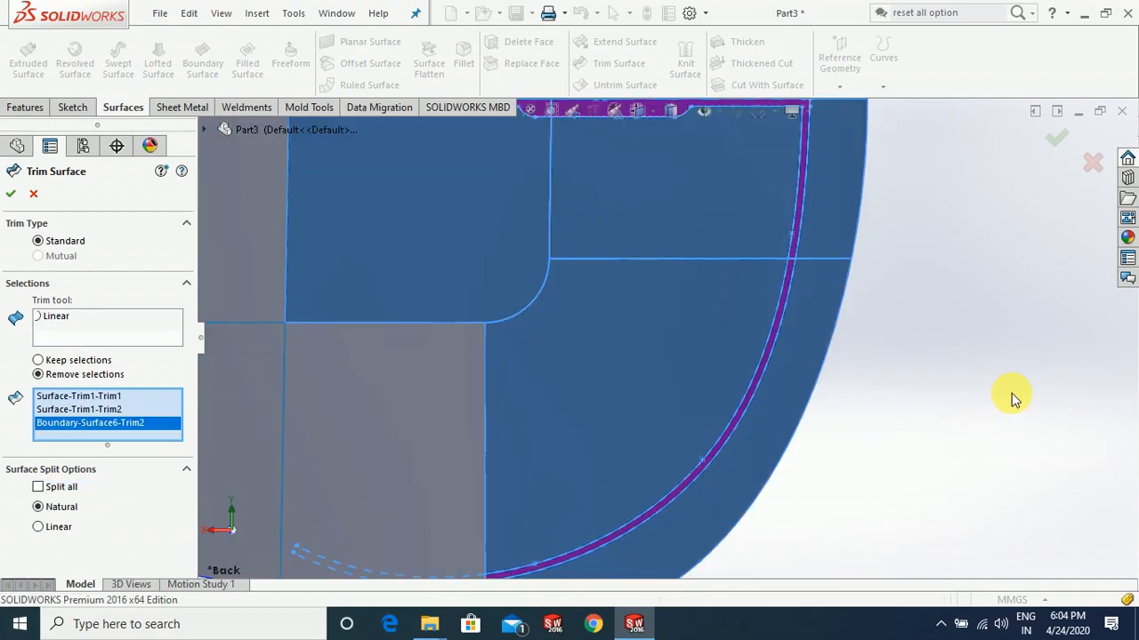
pyautogui.scroll(3, 1012, 394)
pyautogui.scroll(-5, 522, 508)
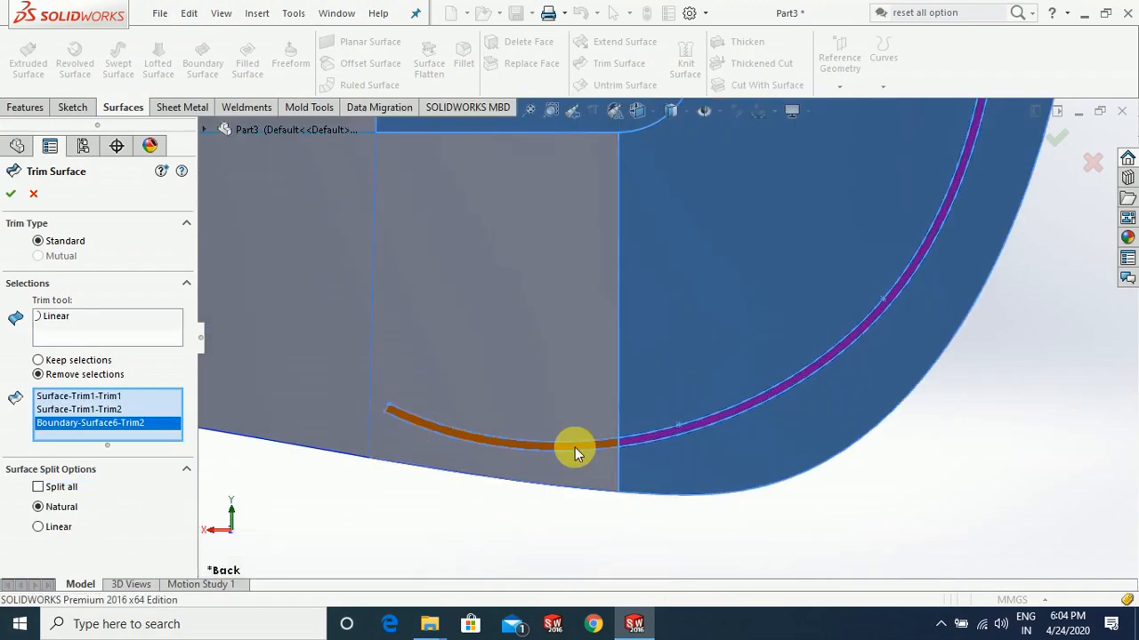
pyautogui.click(575, 448)
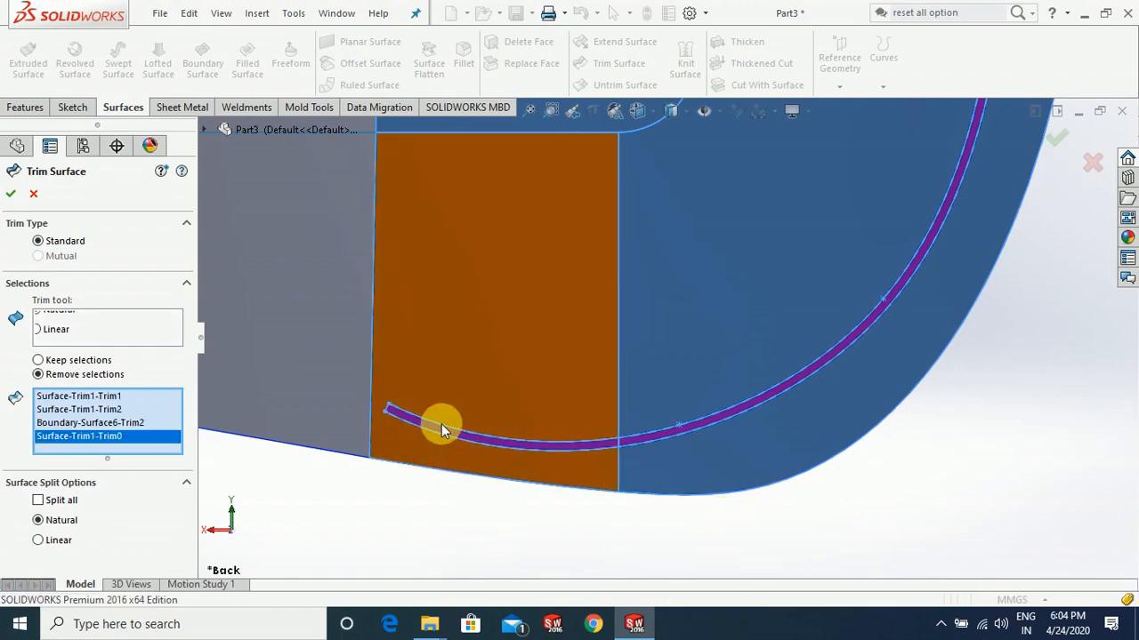
pyautogui.scroll(-3, 427, 411)
pyautogui.scroll(-2, 427, 405)
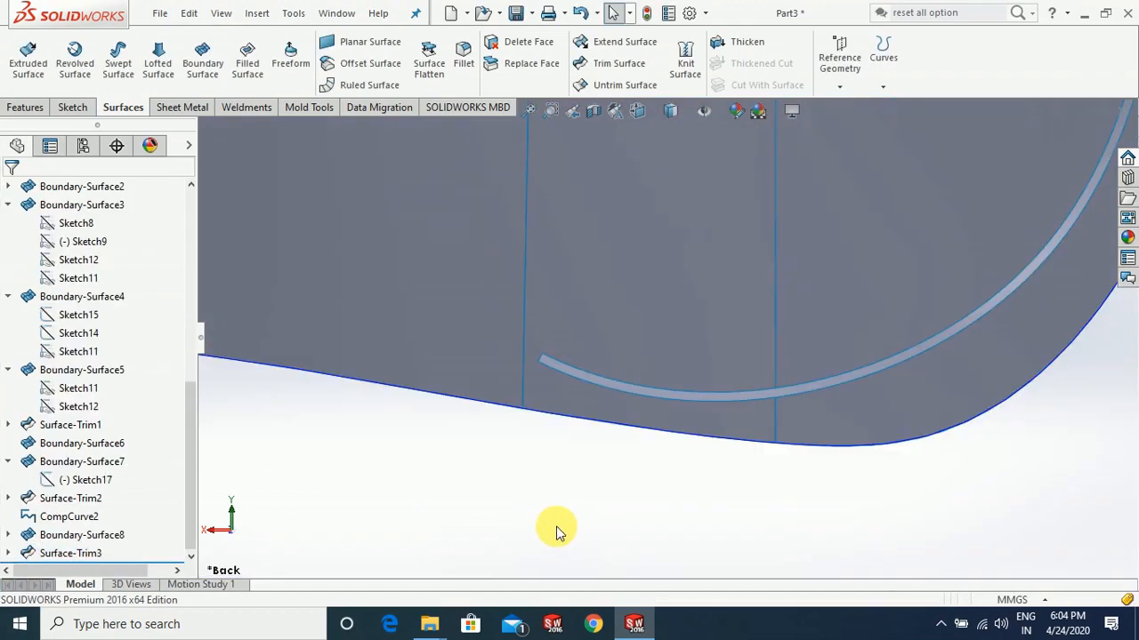
# Try to fillet the corner at the curved groove's lower end with a 0.05 mm radius
pyautogui.scroll(5, 605, 516)
pyautogui.scroll(-2, 686, 294)
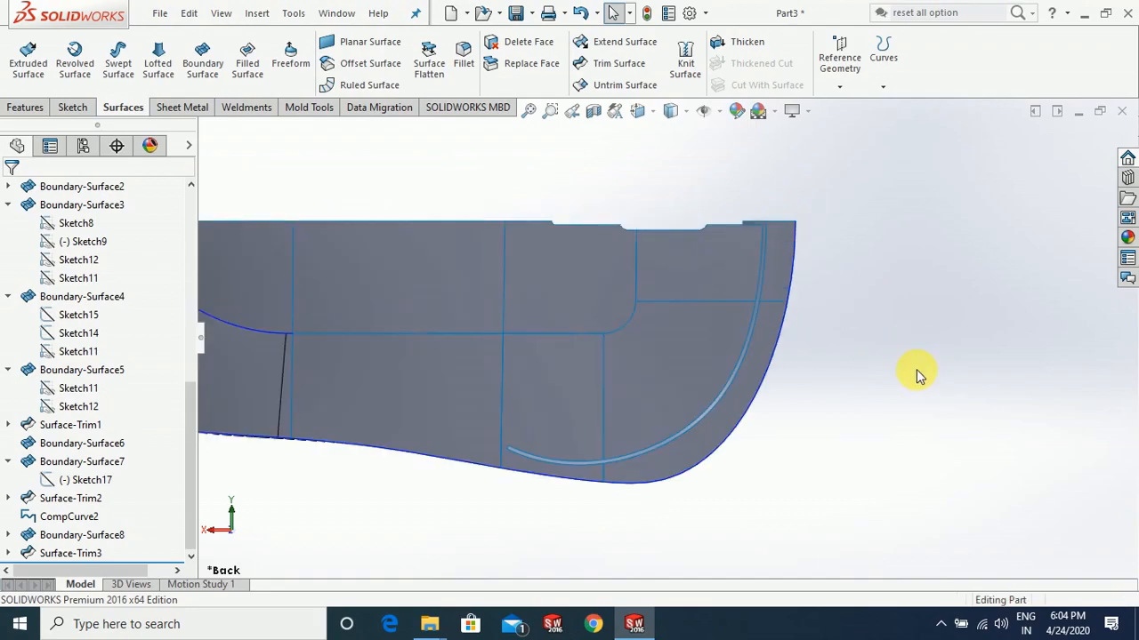
pyautogui.scroll(3, 880, 425)
pyautogui.moveTo(826, 445); pyautogui.dragTo(795, 391, button='middle')
pyautogui.scroll(-5, 603, 396)
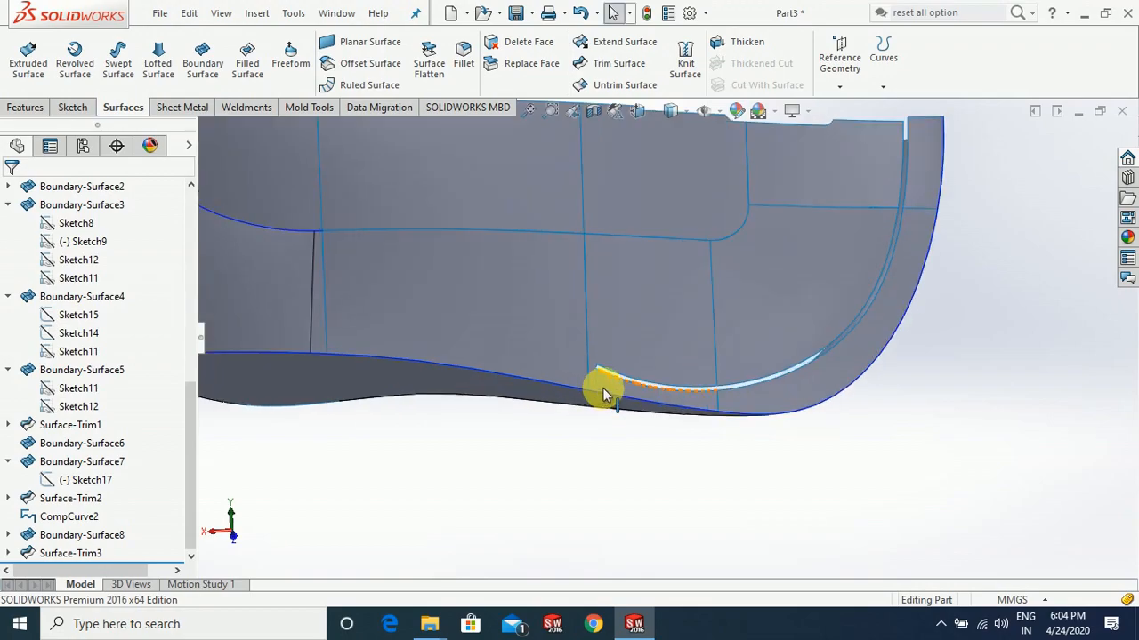
pyautogui.scroll(-6, 605, 392)
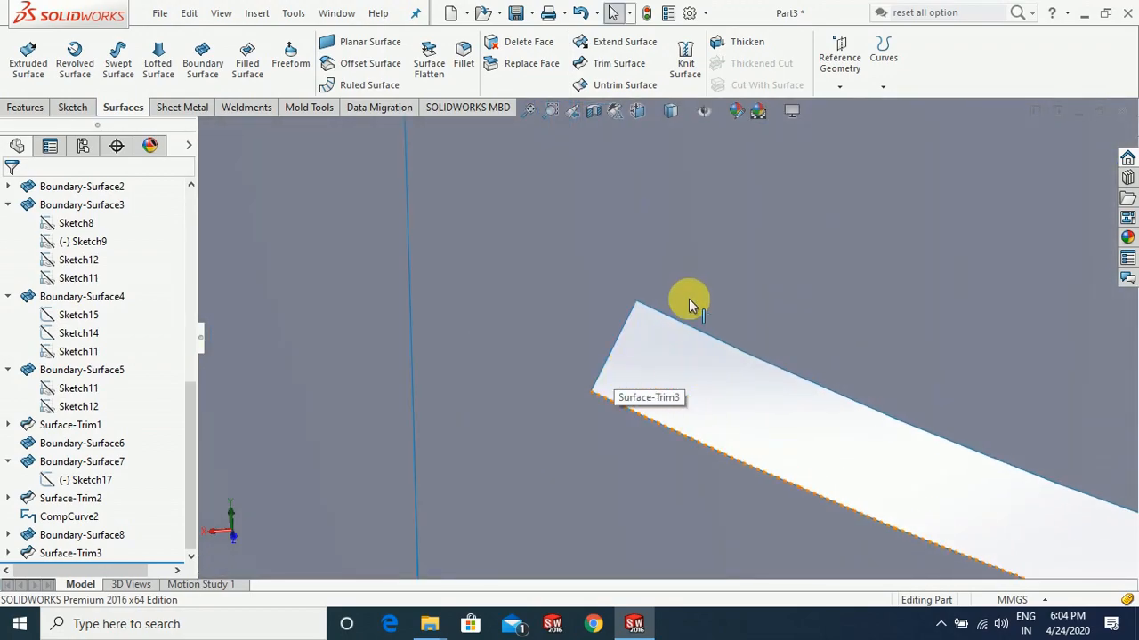
pyautogui.scroll(-2, 691, 306)
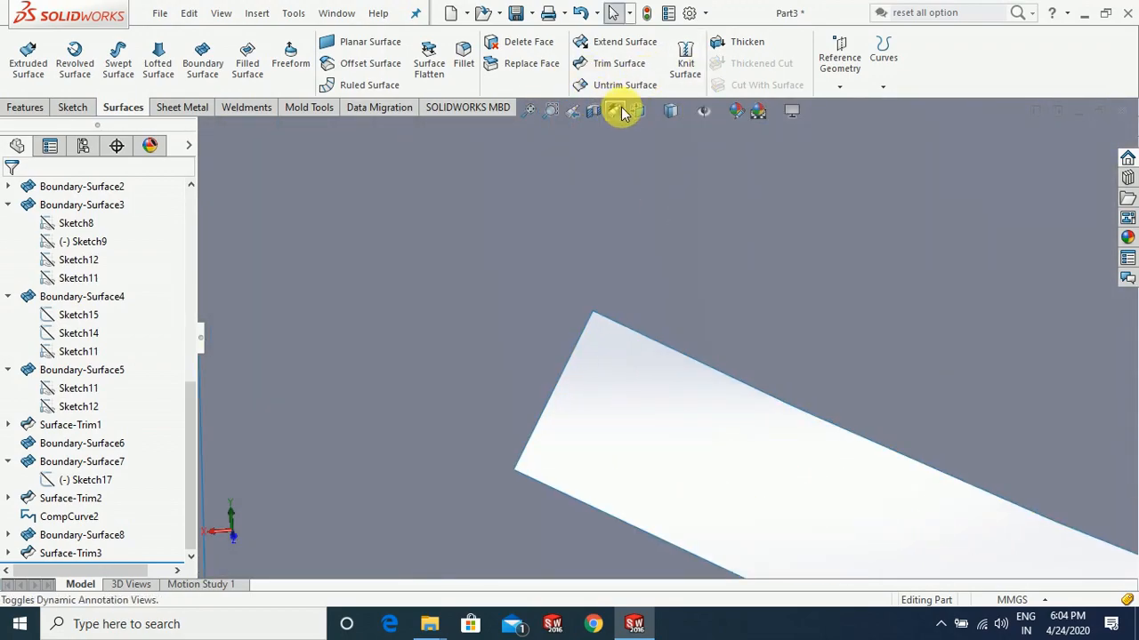
pyautogui.click(463, 58)
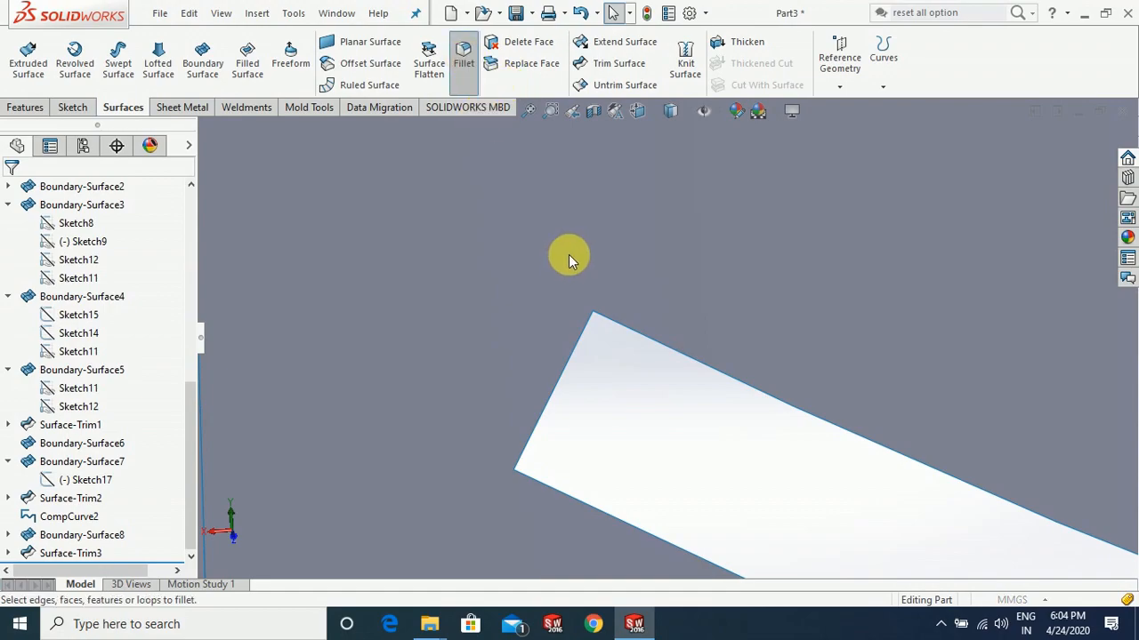
pyautogui.scroll(-3, 594, 338)
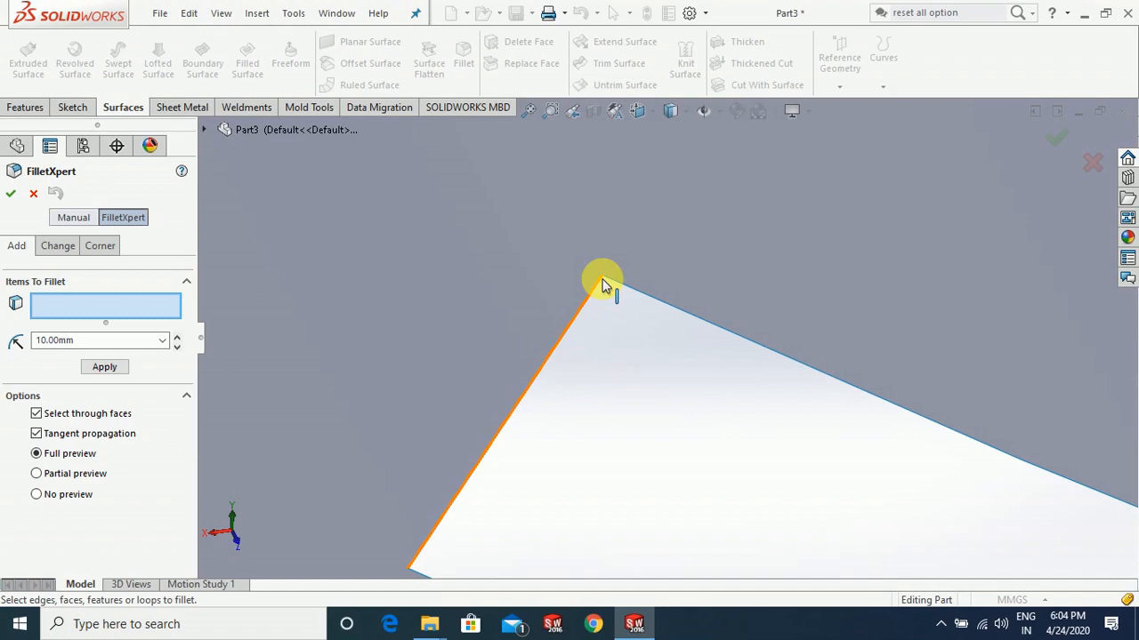
pyautogui.click(634, 308)
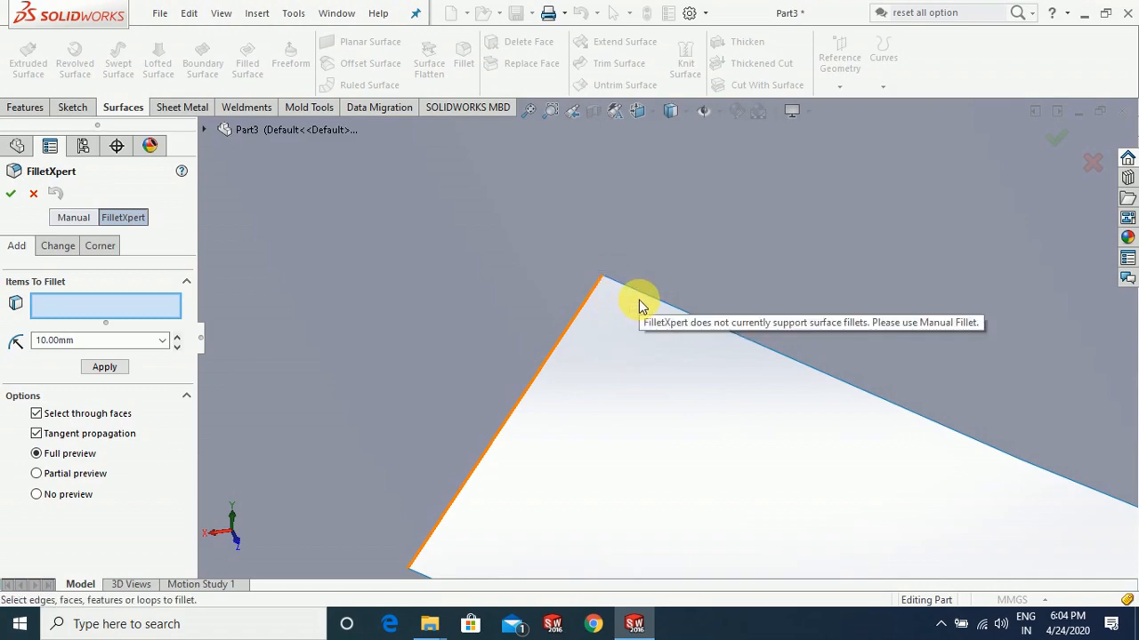
pyautogui.click(53, 339)
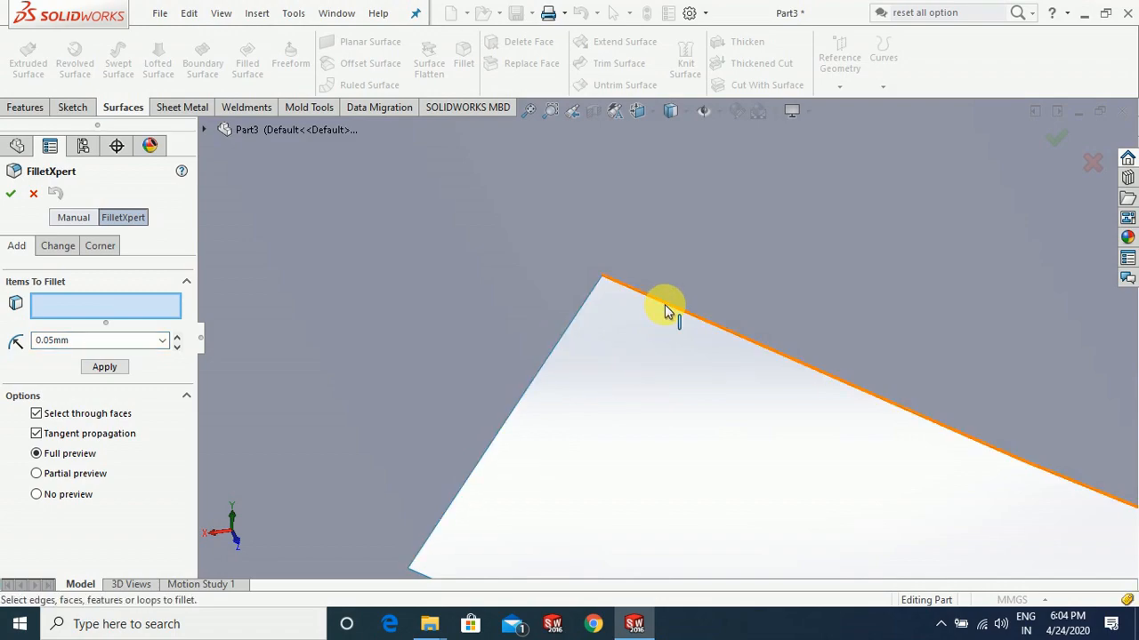
pyautogui.click(602, 276)
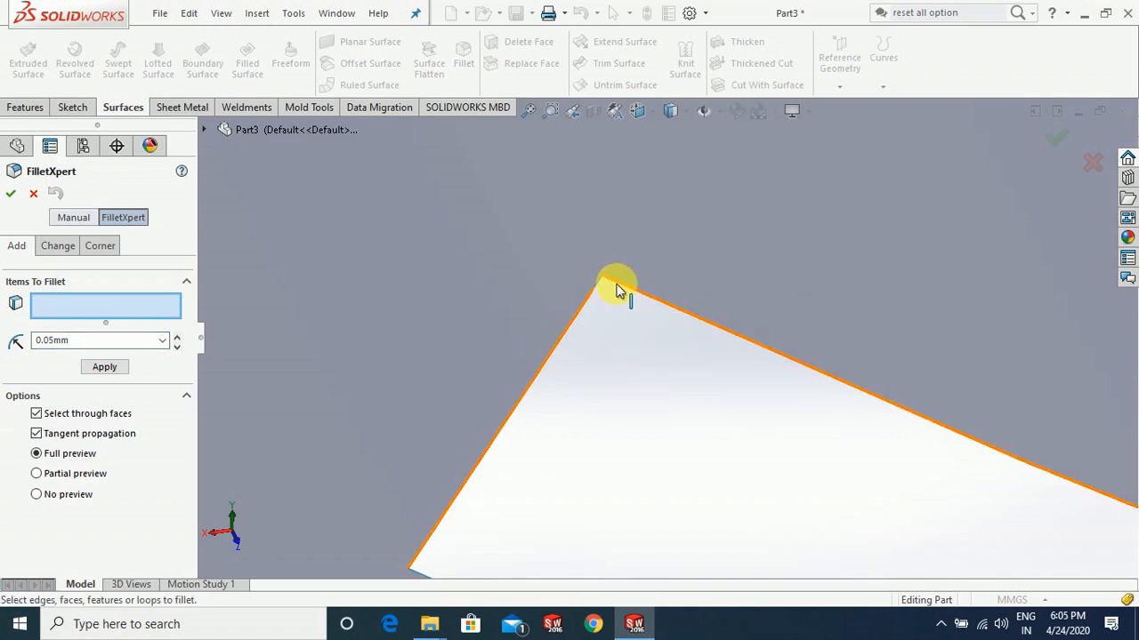
pyautogui.scroll(13, 626, 325)
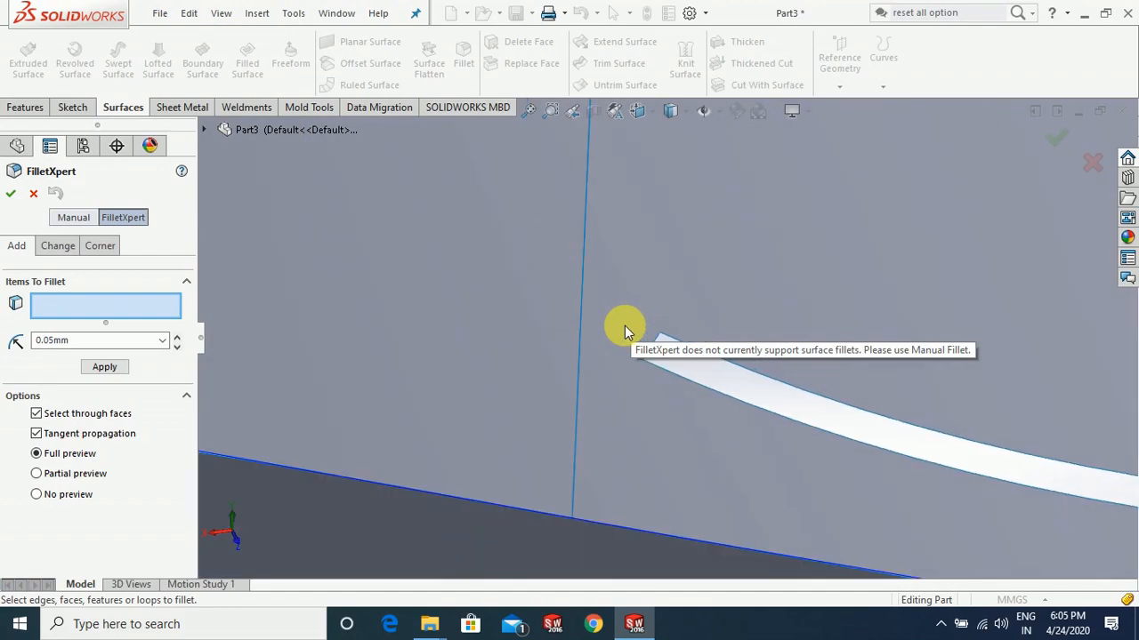
pyautogui.press('Escape')
pyautogui.scroll(13, 627, 434)
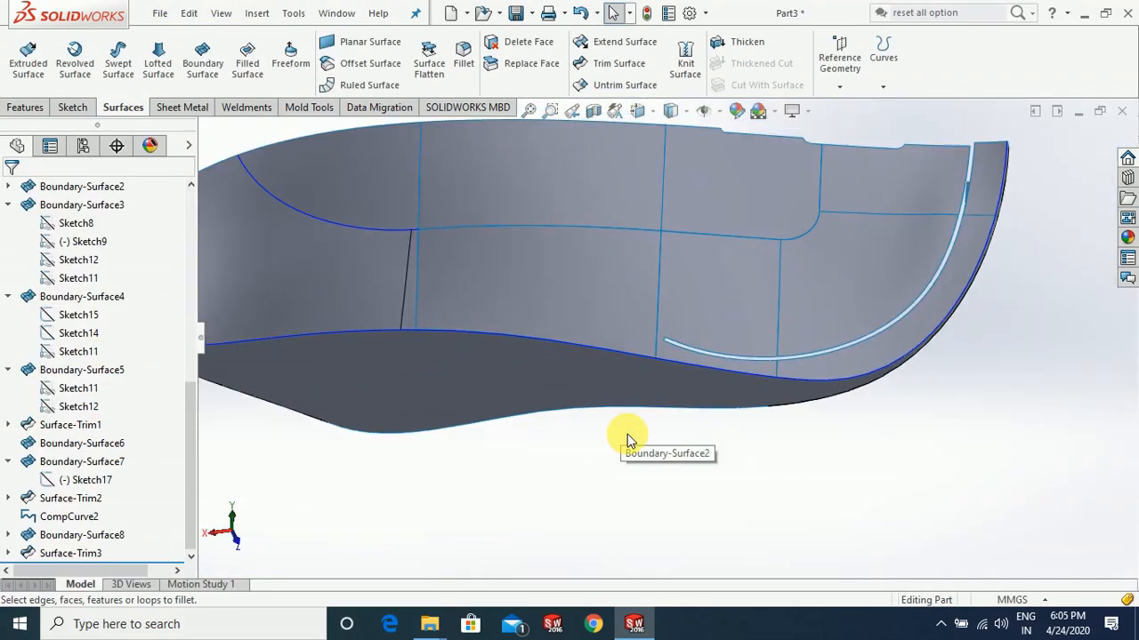
pyautogui.moveTo(898, 295); pyautogui.dragTo(836, 336, button='middle')
pyautogui.moveTo(430, 409); pyautogui.dragTo(619, 281, button='middle')
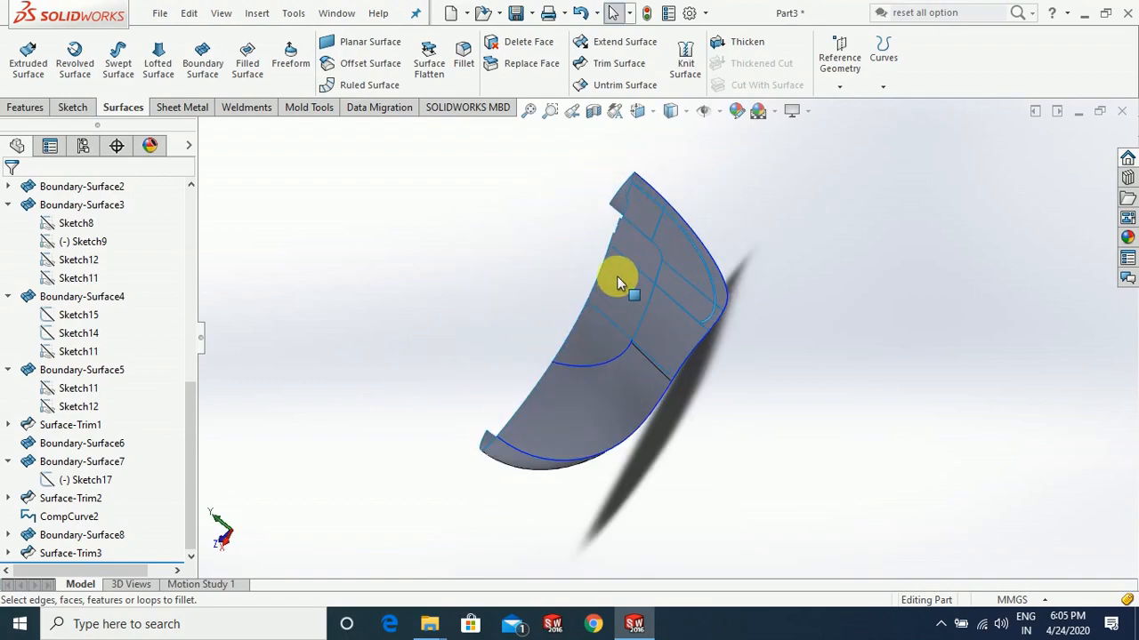
pyautogui.click(27, 106)
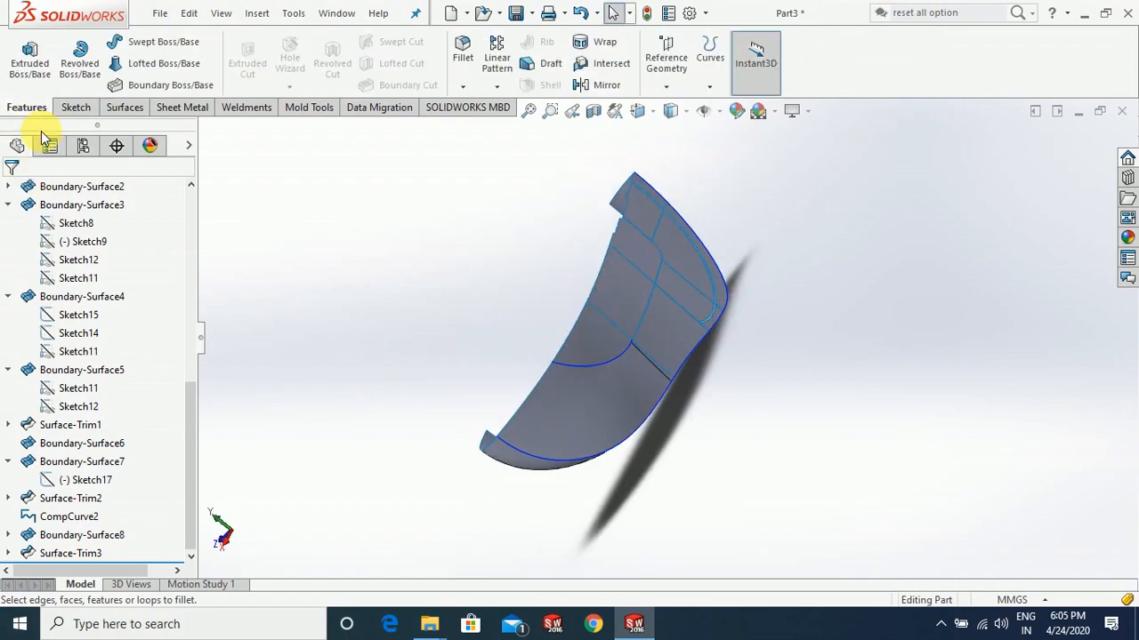
pyautogui.click(585, 86)
pyautogui.click(34, 194)
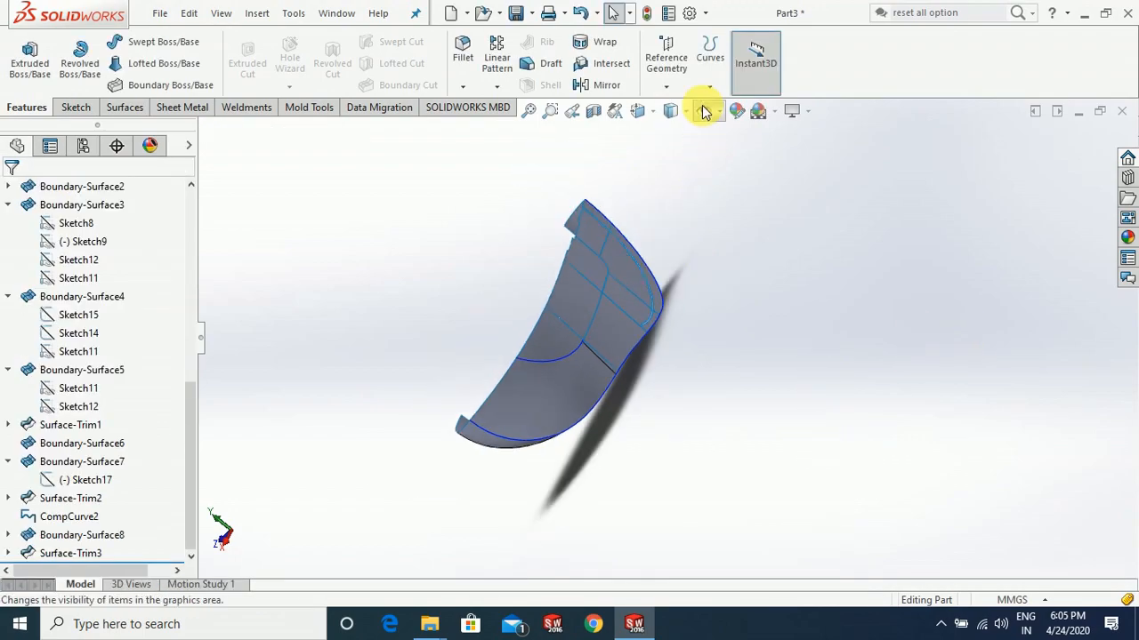
# Knit the adjoining surfaces of the model into a single surface body
pyautogui.click(125, 107)
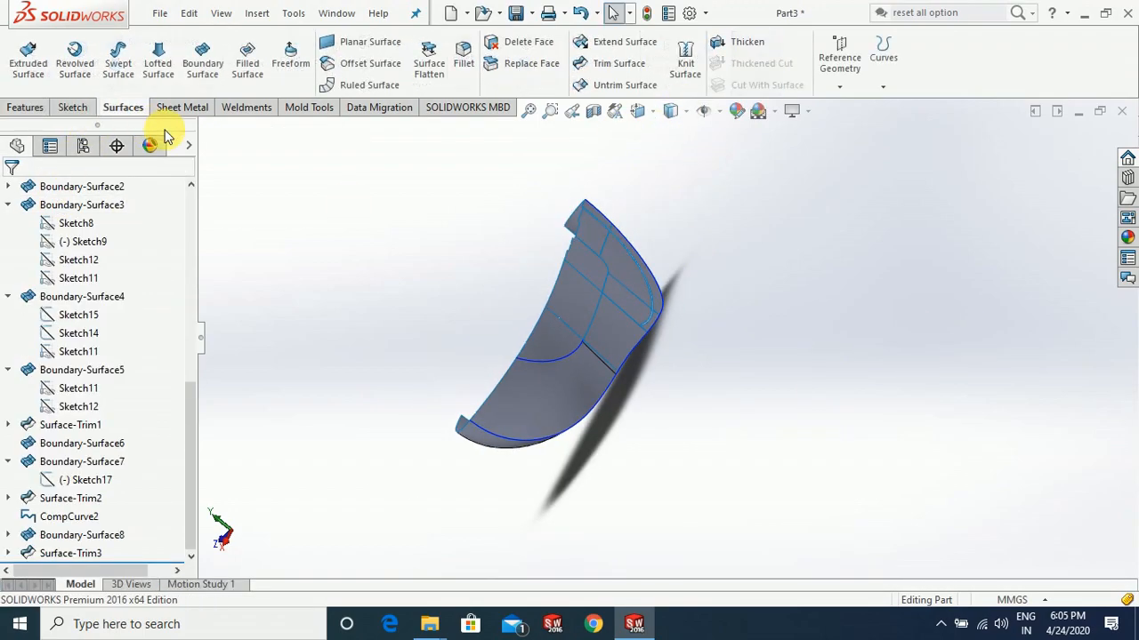
pyautogui.click(687, 62)
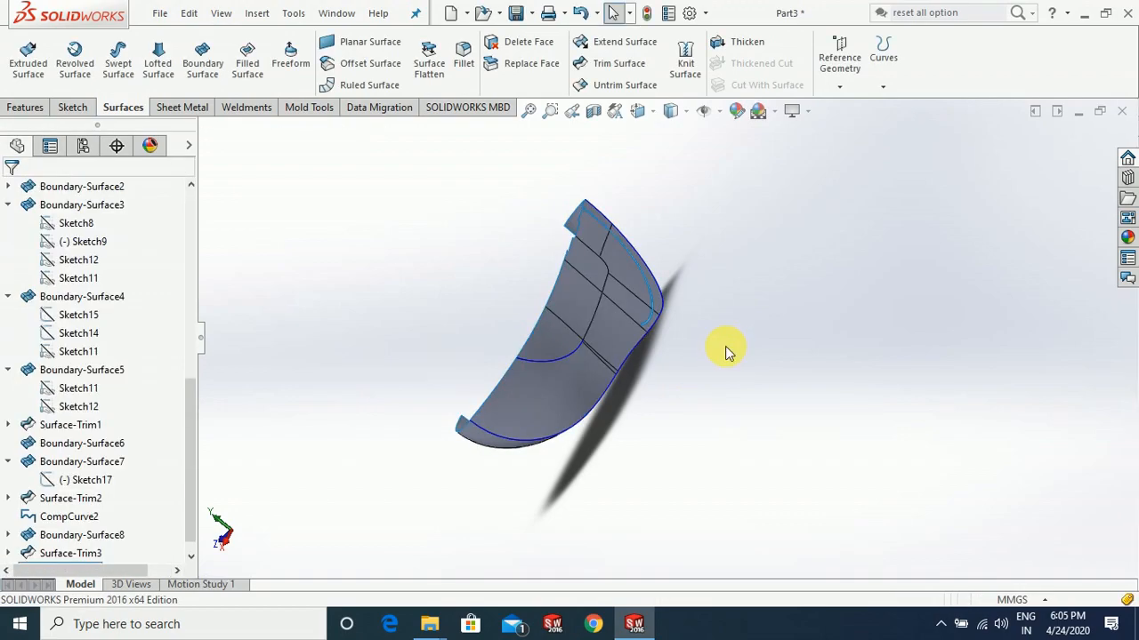
pyautogui.moveTo(681, 411); pyautogui.dragTo(644, 394, button='middle')
pyautogui.scroll(-5, 582, 349)
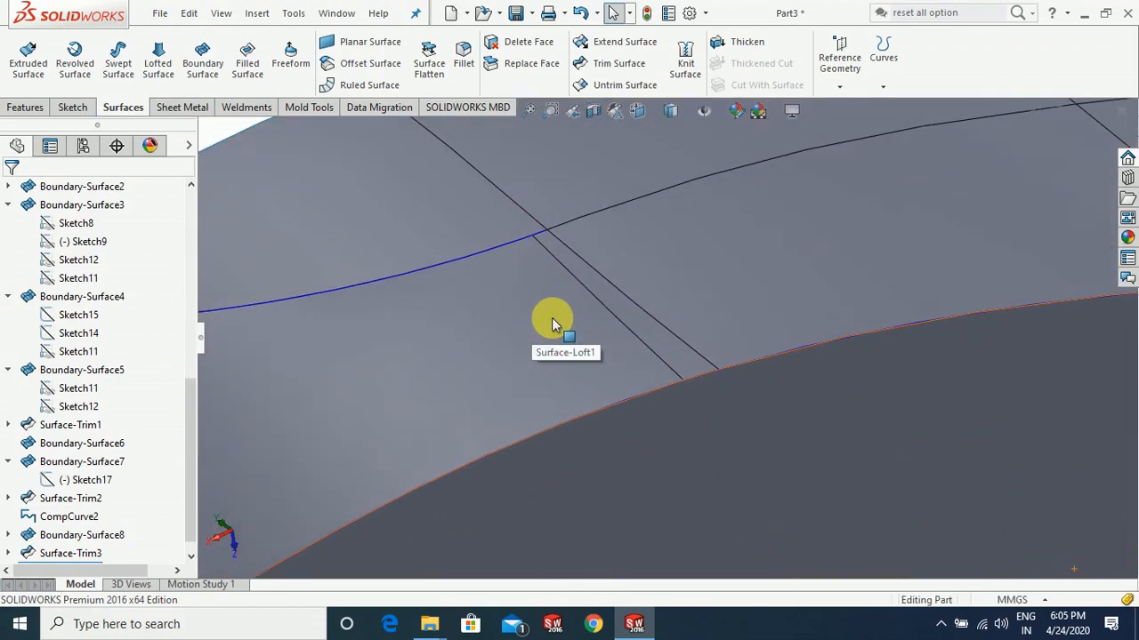
pyautogui.scroll(3, 697, 363)
pyautogui.moveTo(927, 389); pyautogui.dragTo(983, 401, button='middle')
pyautogui.moveTo(899, 365); pyautogui.dragTo(914, 393)
pyautogui.press('Escape')
# Set up a mirror about the Top Plane and try to mirror the knitted surface as a feature
pyautogui.click(27, 107)
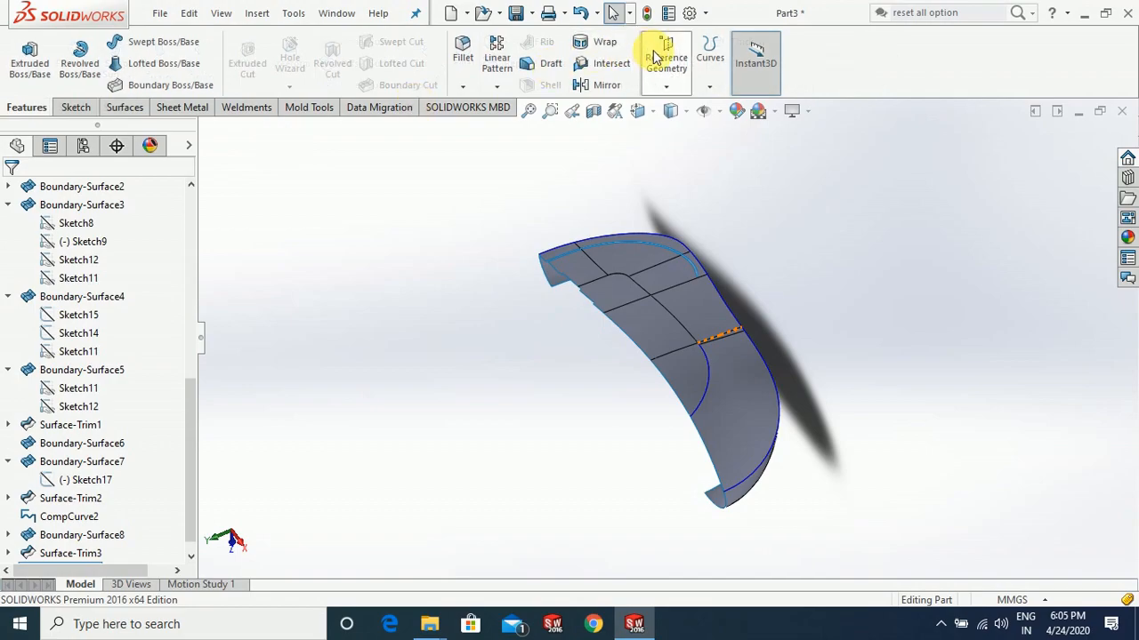
pyautogui.click(603, 87)
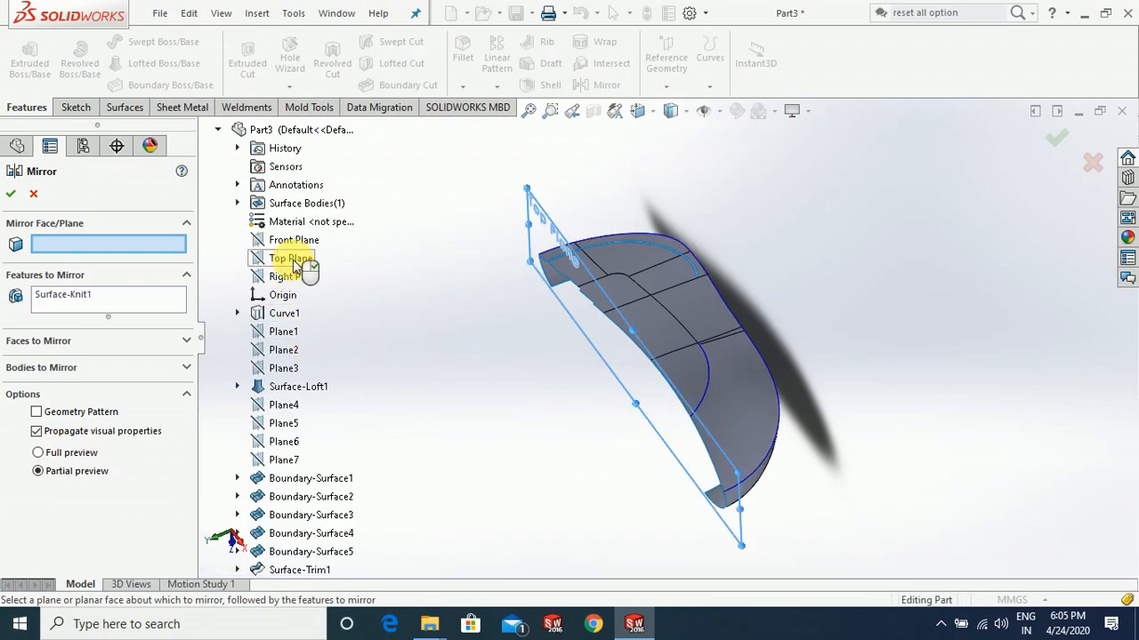
pyautogui.click(292, 259)
pyautogui.rightClick(114, 305)
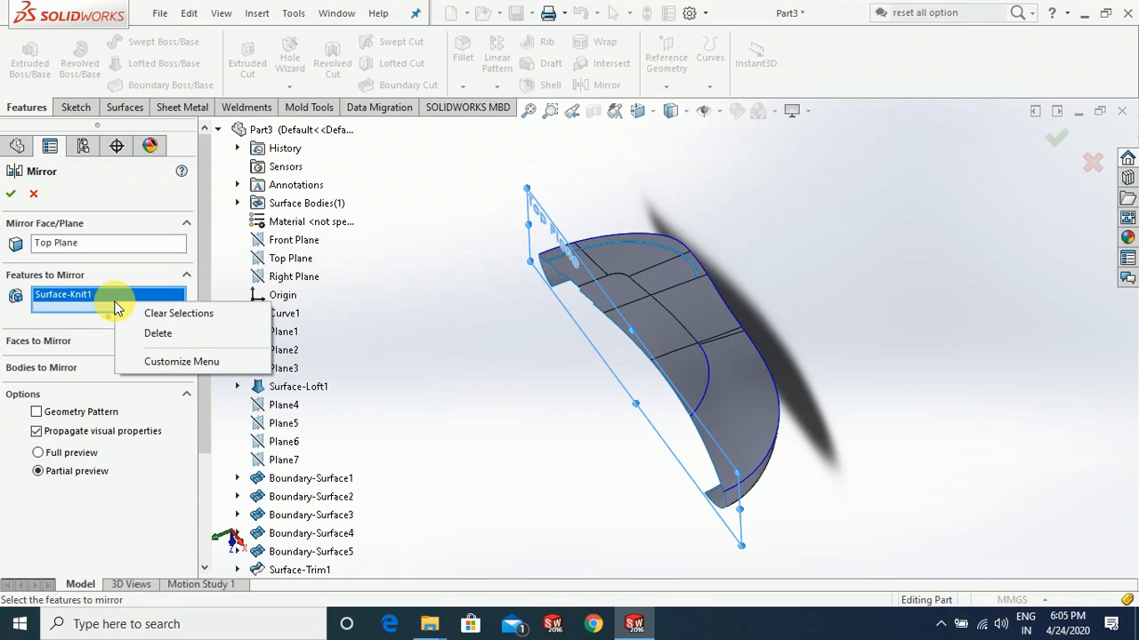
pyautogui.click(12, 192)
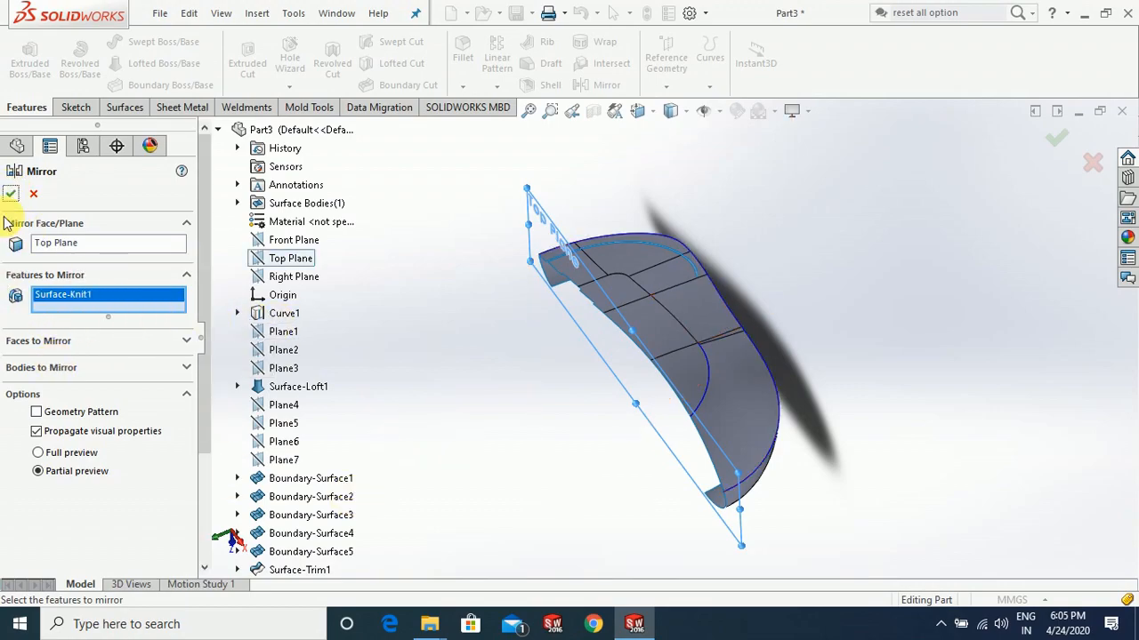
pyautogui.click(11, 195)
# Clear the features to mirror, choose the knitted surface as the body to mirror, and complete the mirror
pyautogui.rightClick(78, 308)
pyautogui.click(147, 313)
pyautogui.click(84, 369)
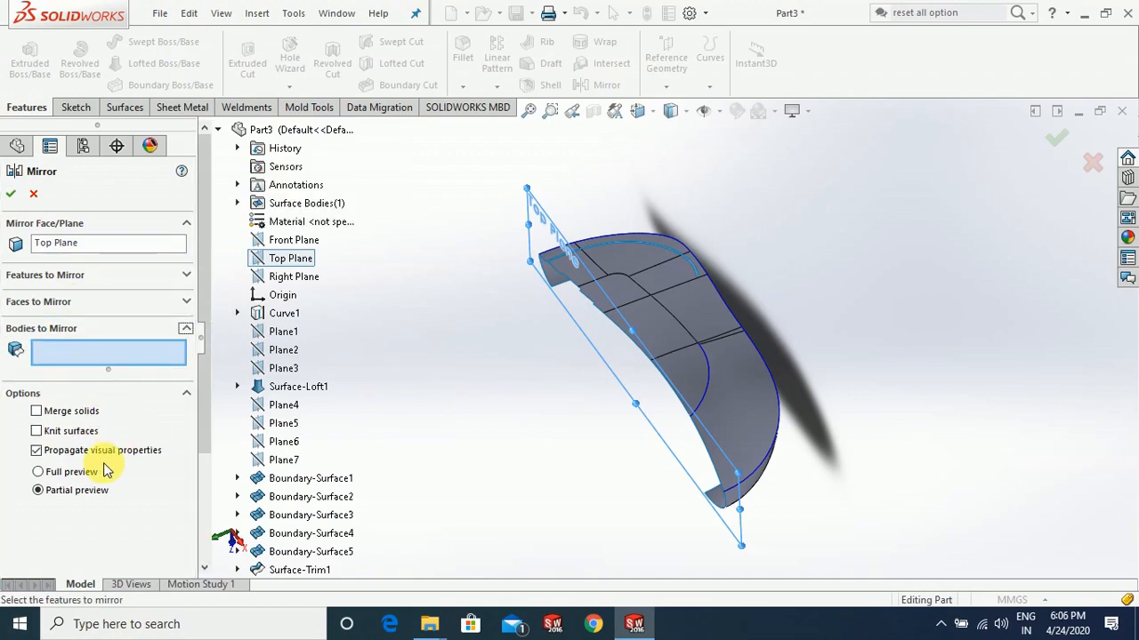
pyautogui.click(717, 392)
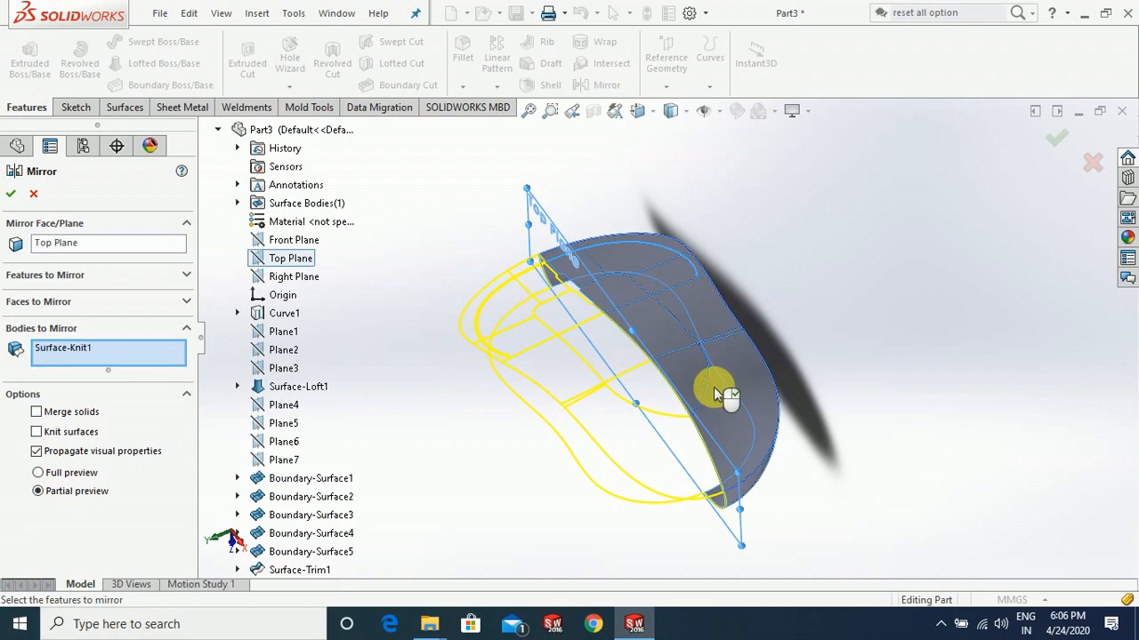
pyautogui.click(11, 194)
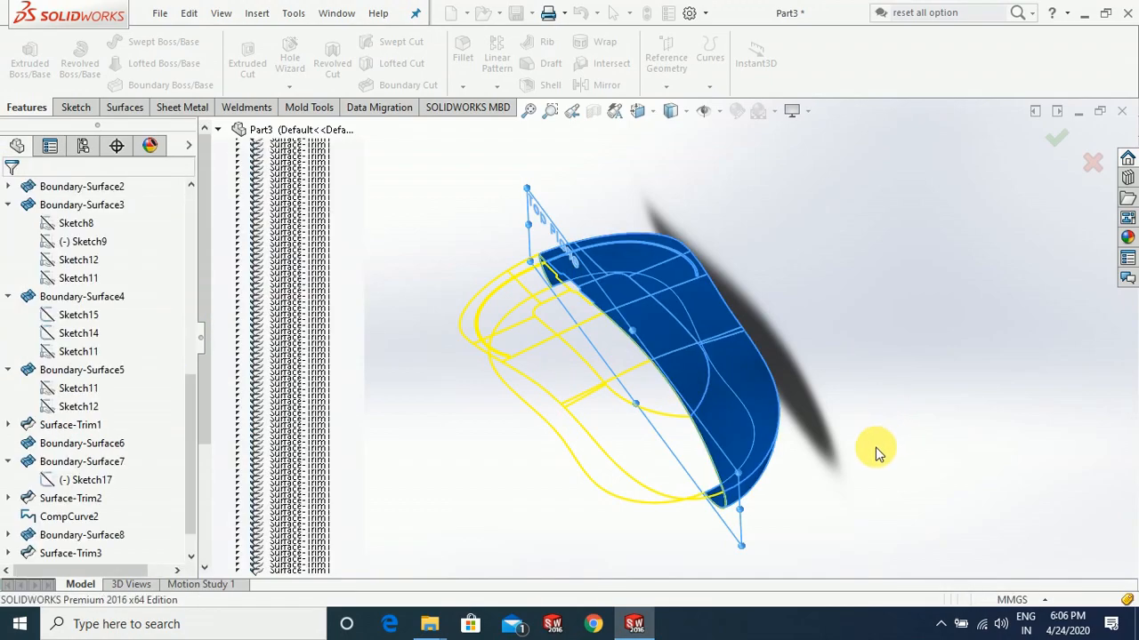
# Close the open underside with a filled surface bounded by the two bottom edges, using Contact edge settings
pyautogui.moveTo(774, 456); pyautogui.dragTo(864, 490, button='middle')
pyautogui.moveTo(719, 508)
pyautogui.mouseDown(button='middle')
pyautogui.moveTo(703, 437)
pyautogui.moveTo(712, 415)
pyautogui.moveTo(773, 476)
pyautogui.moveTo(770, 508)
pyautogui.moveTo(694, 488)
pyautogui.moveTo(735, 521)
pyautogui.mouseUp(button='middle')
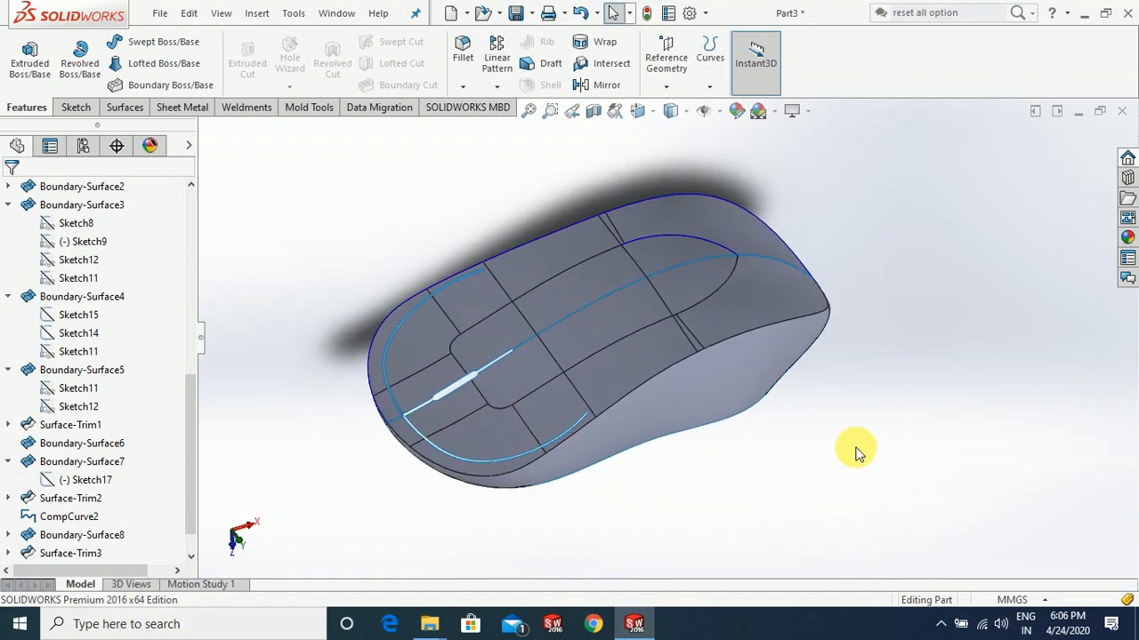
pyautogui.moveTo(824, 456); pyautogui.dragTo(714, 587, button='middle')
pyautogui.moveTo(765, 453); pyautogui.dragTo(777, 496, button='middle')
pyautogui.moveTo(857, 458); pyautogui.dragTo(657, 382, button='middle')
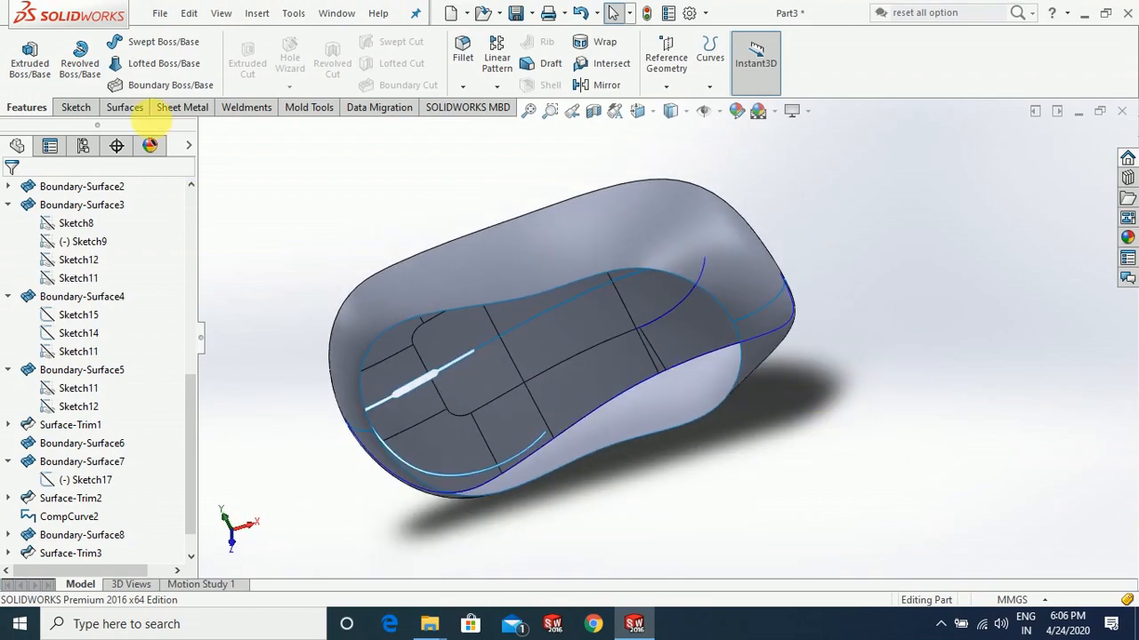
pyautogui.click(126, 103)
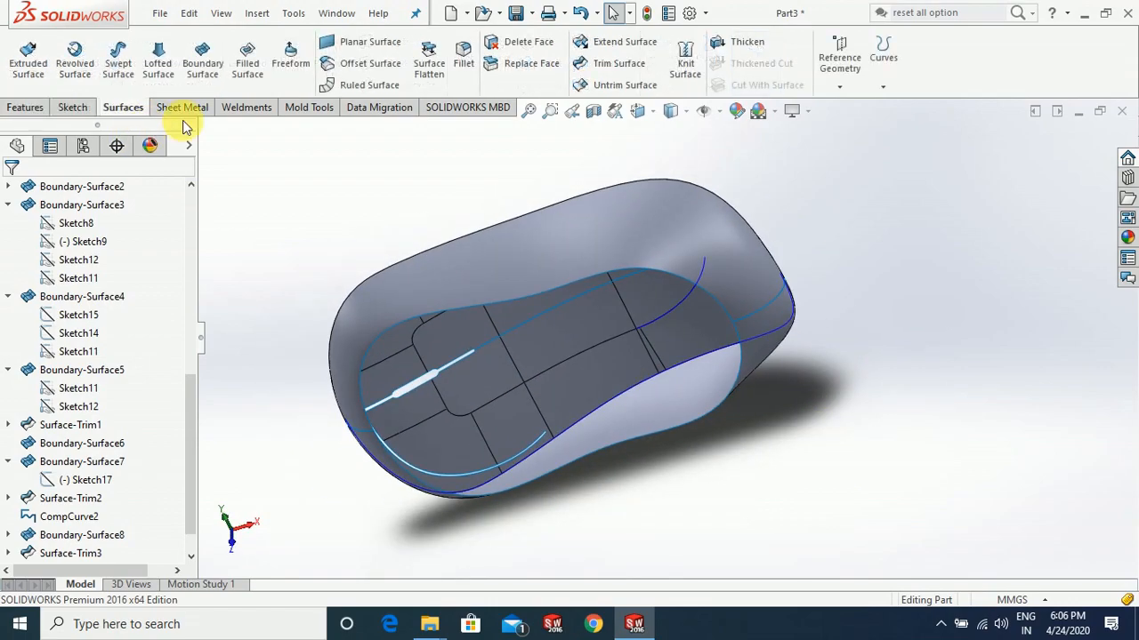
pyautogui.click(261, 66)
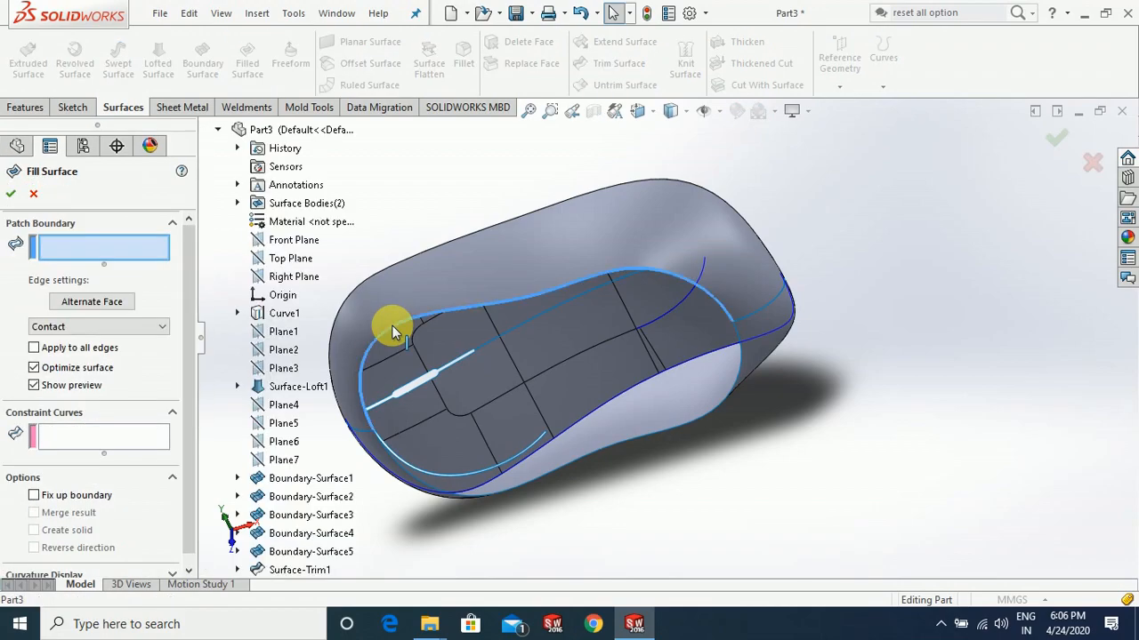
pyautogui.click(393, 326)
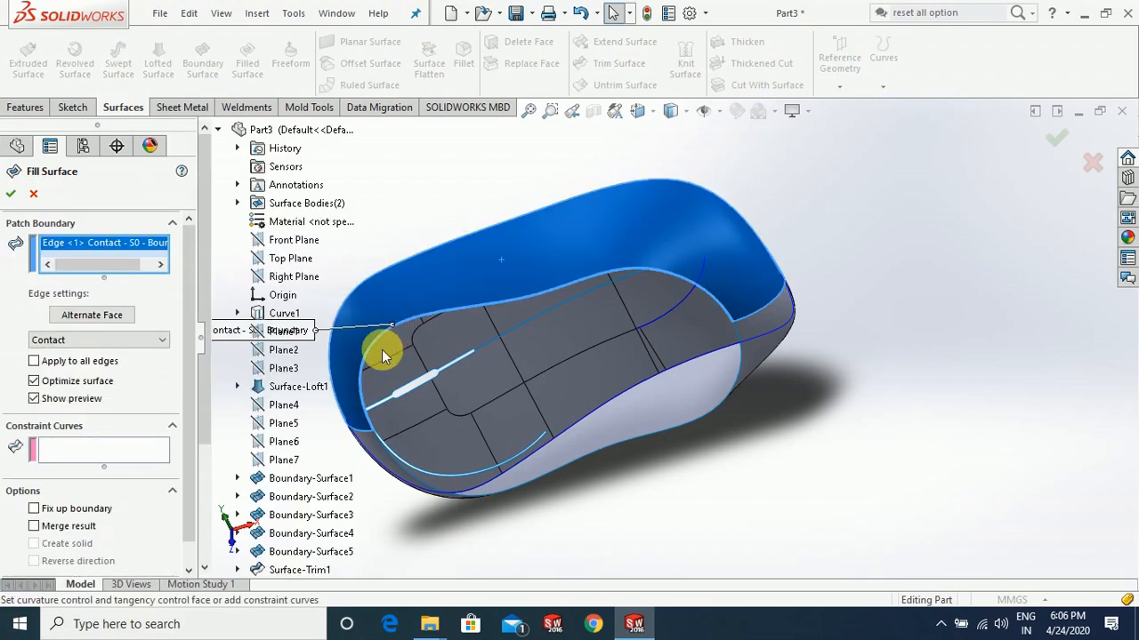
pyautogui.click(563, 472)
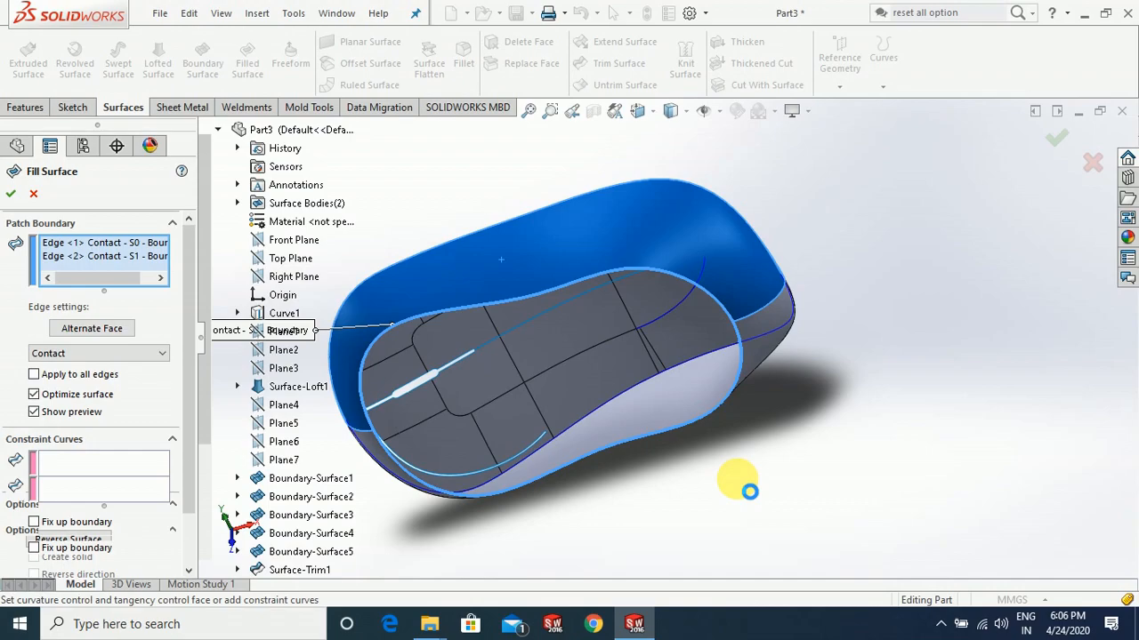
pyautogui.scroll(1, 737, 480)
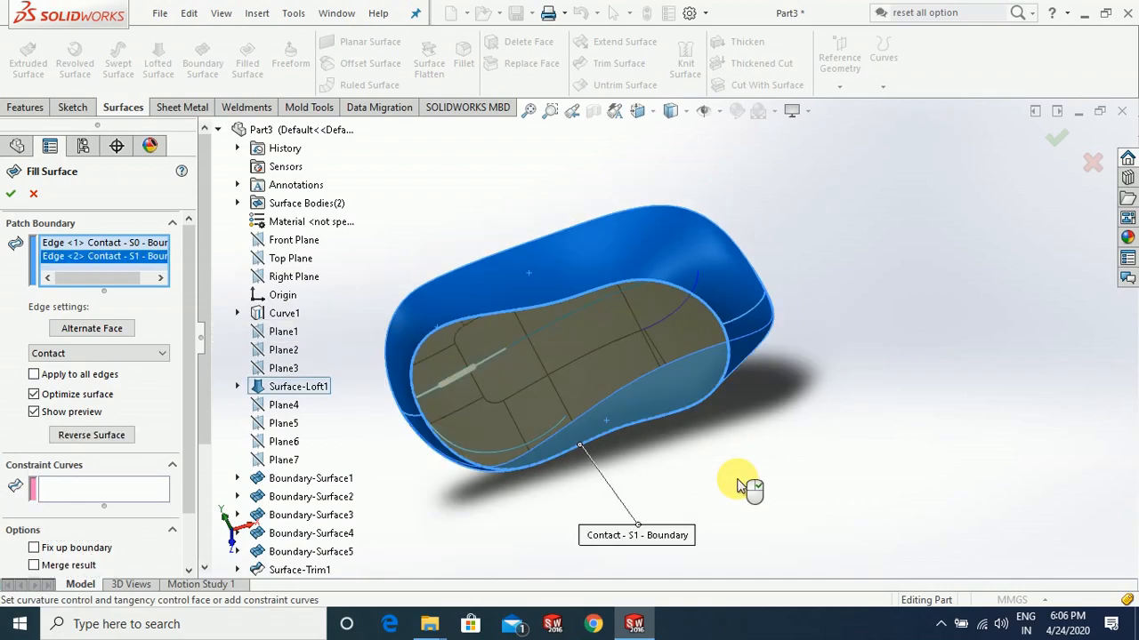
pyautogui.click(11, 193)
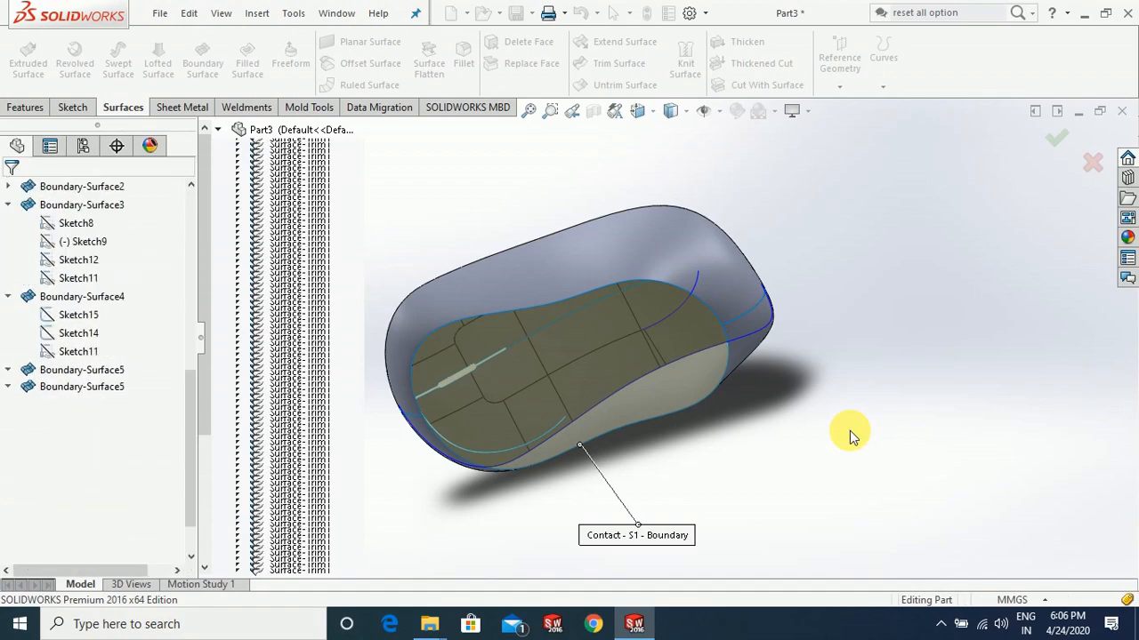
# Inspect the closed mouse-shaped surface model from above and from the side
pyautogui.moveTo(508, 478); pyautogui.dragTo(708, 554, button='middle')
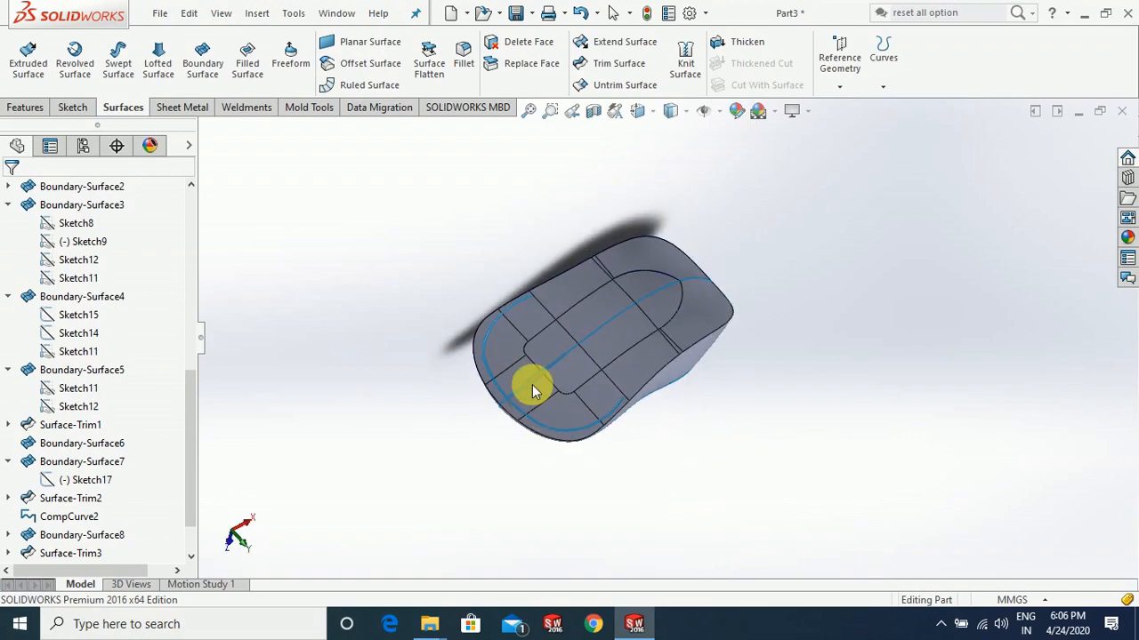
pyautogui.scroll(-3, 534, 389)
pyautogui.moveTo(864, 447); pyautogui.dragTo(793, 307, button='middle')
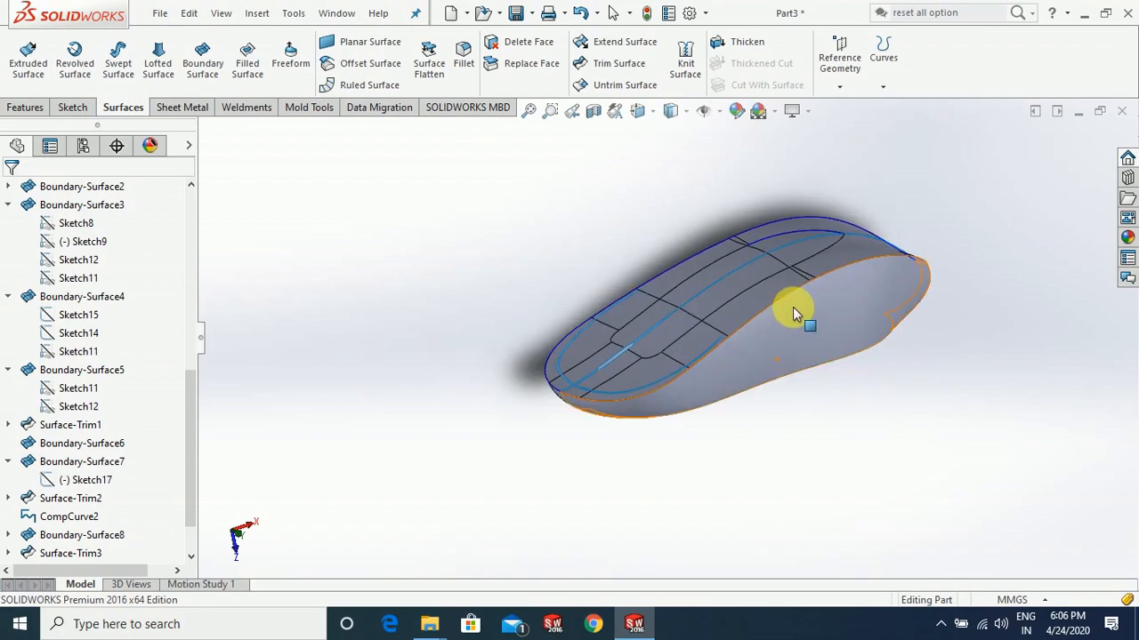
pyautogui.scroll(-5, 654, 393)
pyautogui.moveTo(636, 402); pyautogui.dragTo(669, 461, button='middle')
pyautogui.scroll(-2, 956, 171)
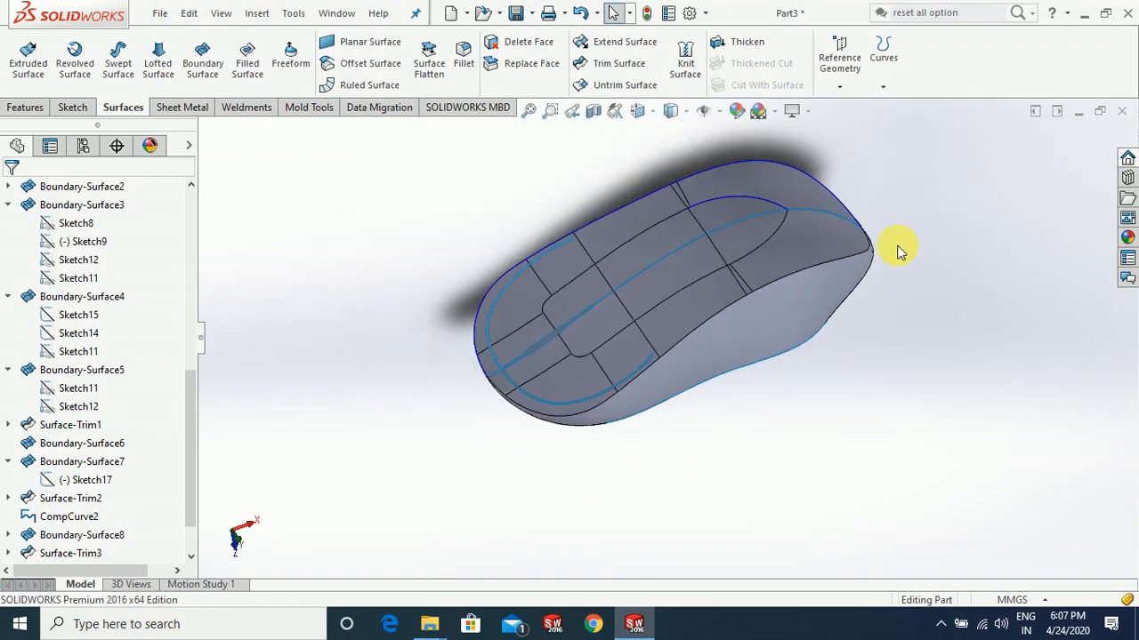
pyautogui.moveTo(836, 197); pyautogui.dragTo(879, 313, button='middle')
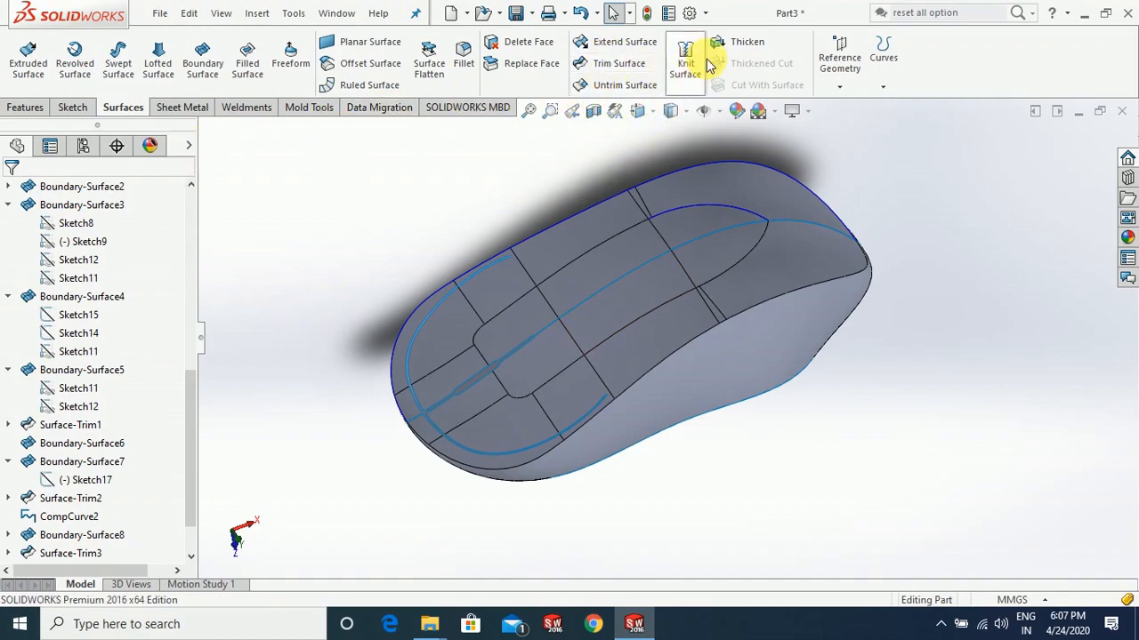
# Knit the original half, the mirrored half and the filled underside into one surface body
pyautogui.click(735, 44)
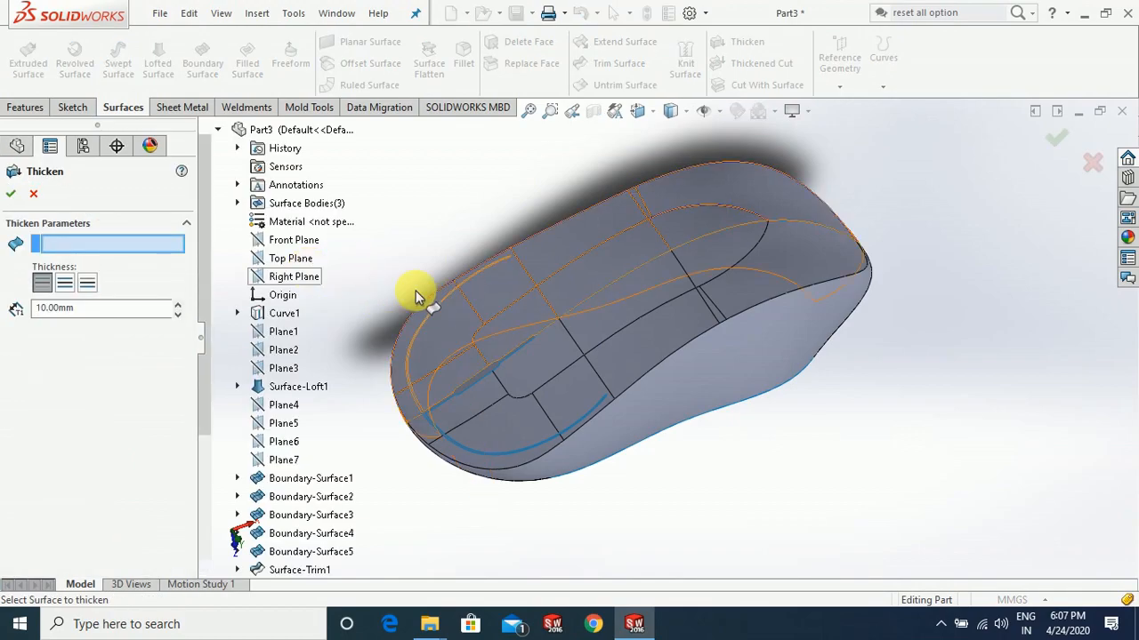
pyautogui.click(34, 195)
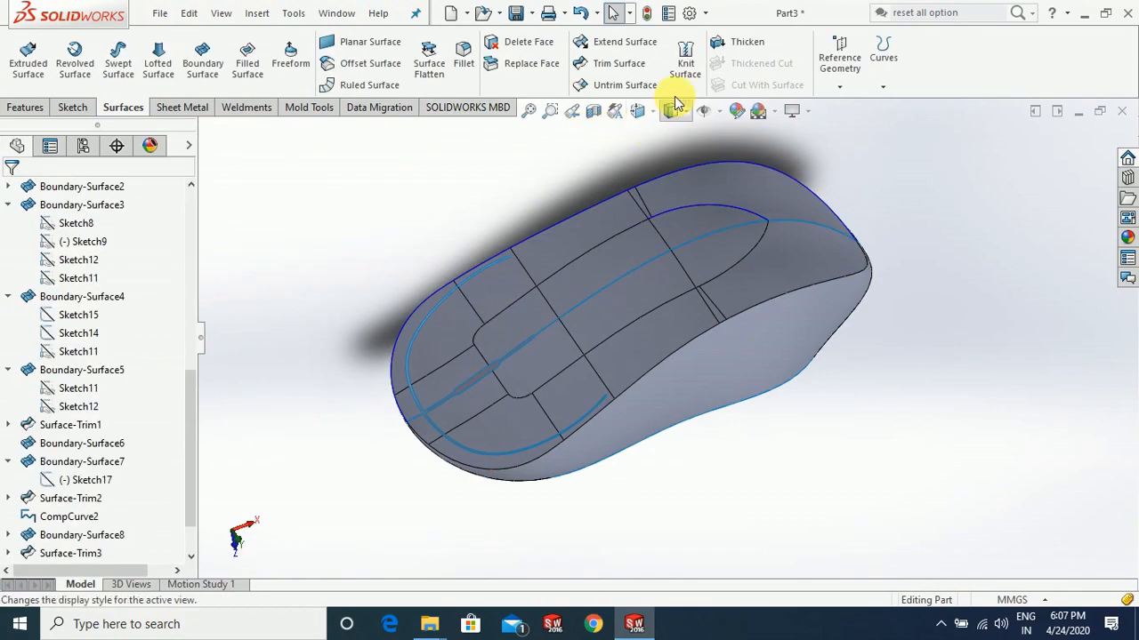
pyautogui.click(685, 55)
pyautogui.moveTo(942, 474); pyautogui.dragTo(443, 164)
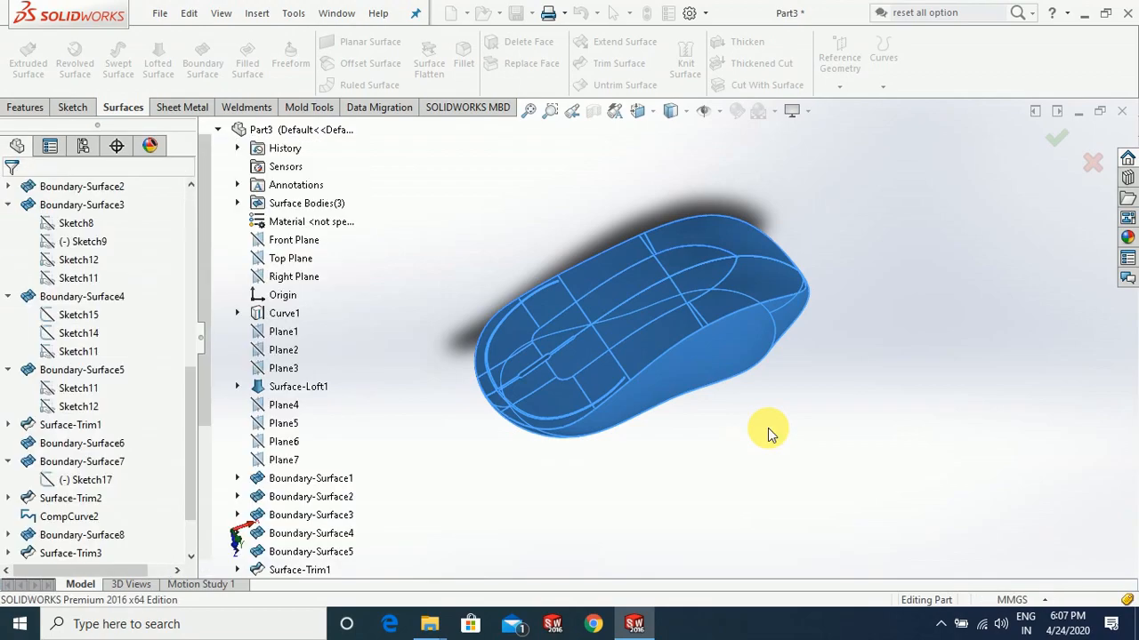
pyautogui.scroll(-2, 804, 287)
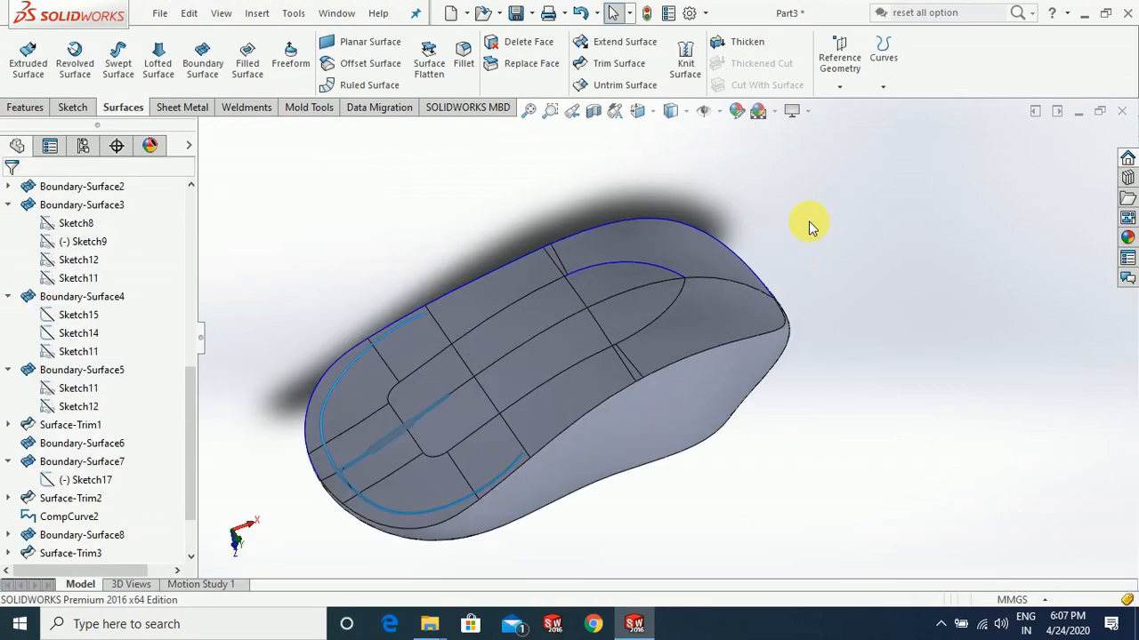
# Thicken the newly knitted surface body of the whole mouse
pyautogui.click(739, 42)
pyautogui.click(667, 243)
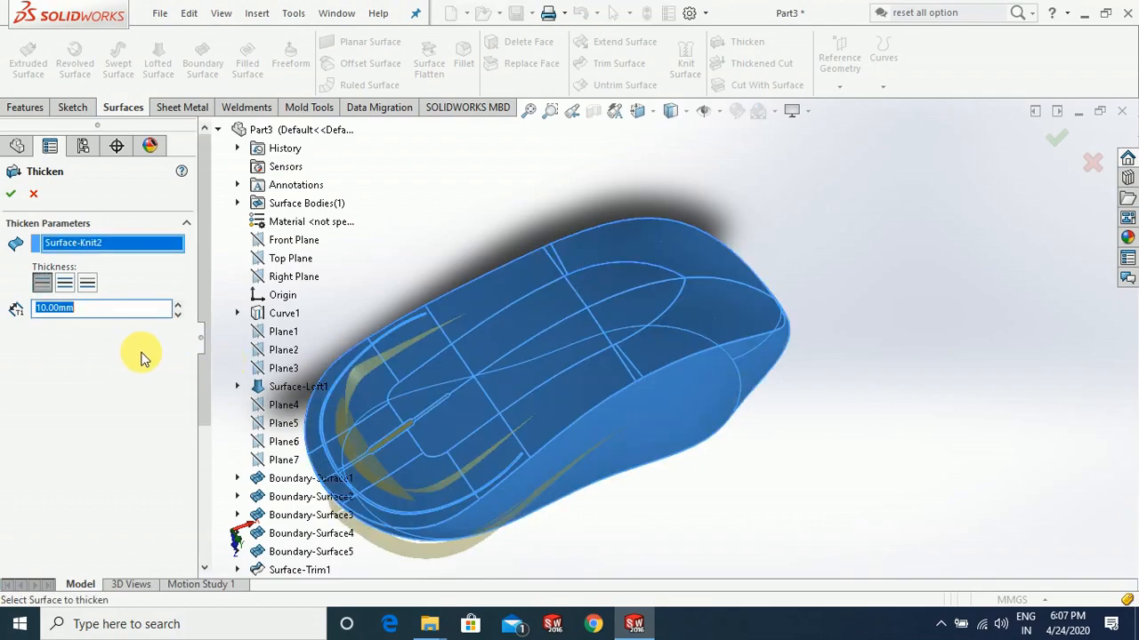
pyautogui.press('Return')
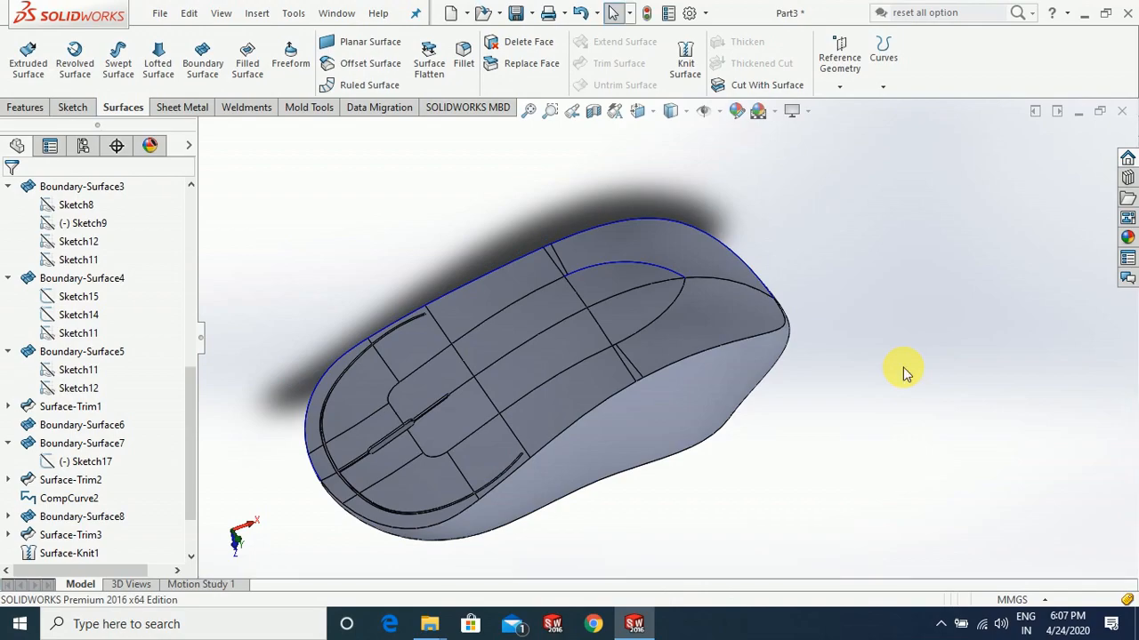
# Examine the thickened mouse body's top grooves, side walls and underside
pyautogui.moveTo(828, 451); pyautogui.dragTo(840, 454, button='middle')
pyautogui.scroll(3, 836, 447)
pyautogui.moveTo(770, 454); pyautogui.dragTo(737, 478, button='middle')
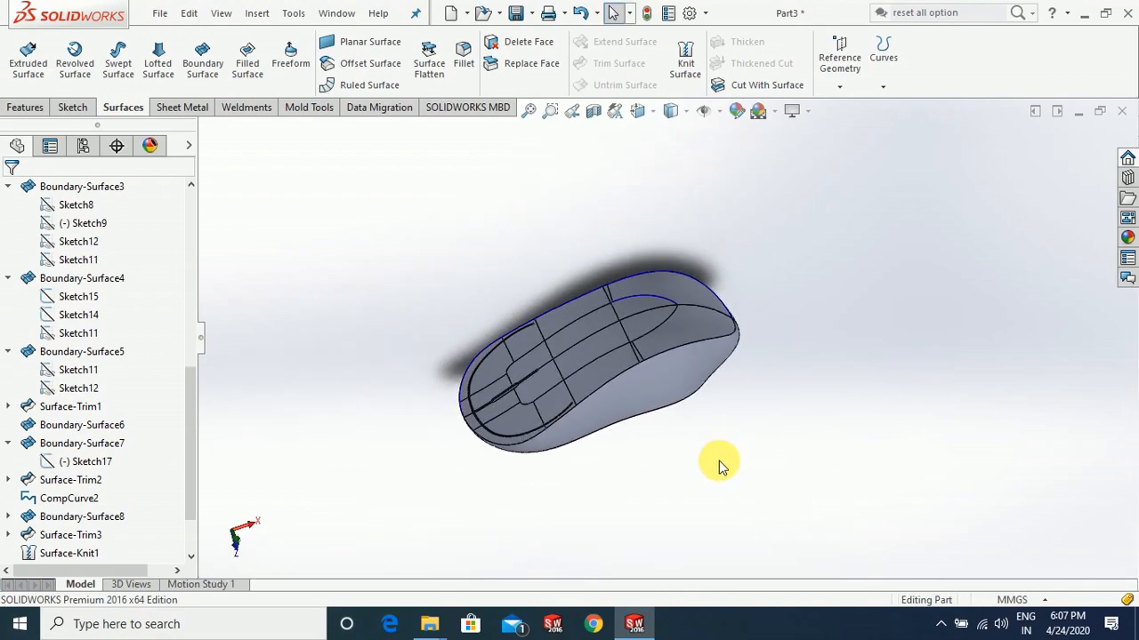
pyautogui.scroll(-5, 669, 418)
pyautogui.moveTo(669, 418); pyautogui.dragTo(605, 406, button='middle')
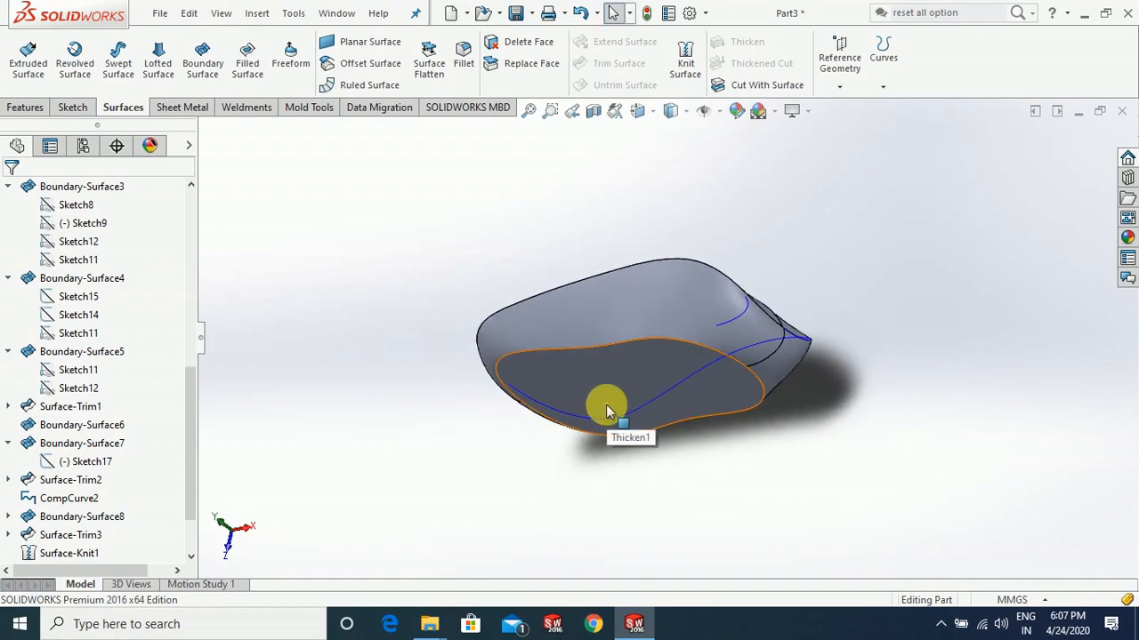
pyautogui.moveTo(402, 428); pyautogui.dragTo(492, 551, button='middle')
pyautogui.scroll(-3, 588, 352)
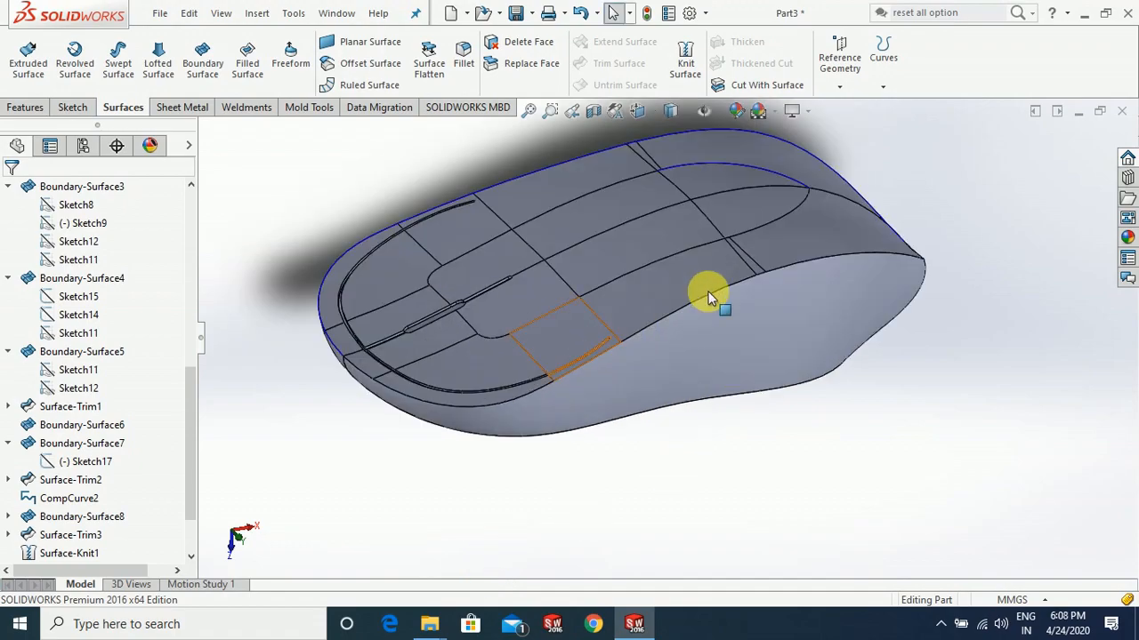
pyautogui.moveTo(376, 350); pyautogui.dragTo(725, 463, button='middle')
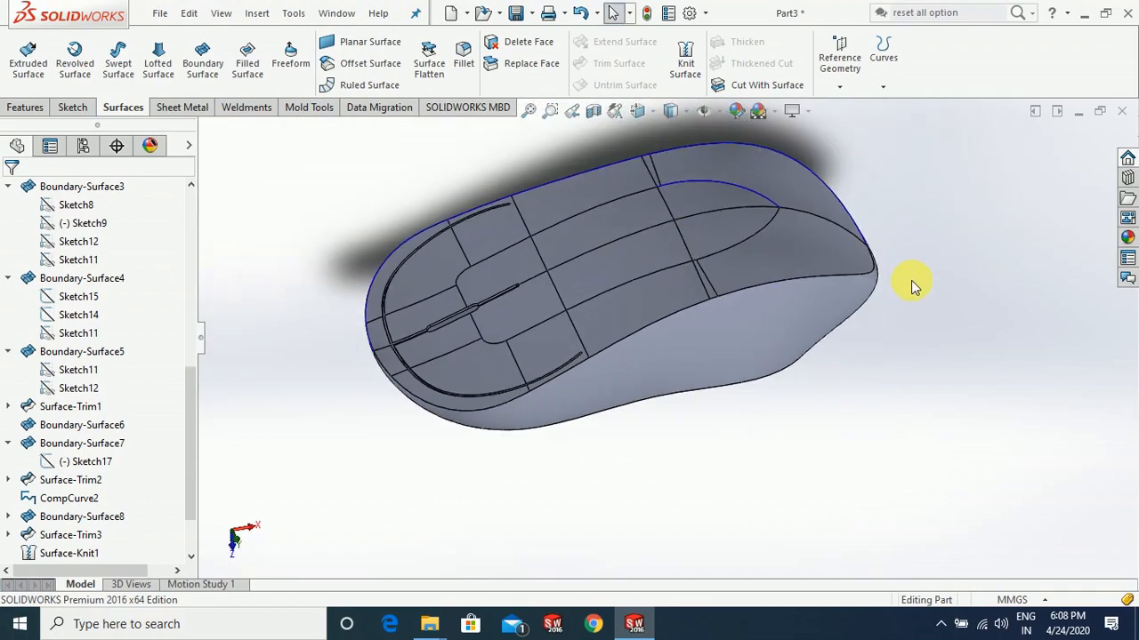
pyautogui.scroll(2, 911, 286)
pyautogui.scroll(-2, 871, 247)
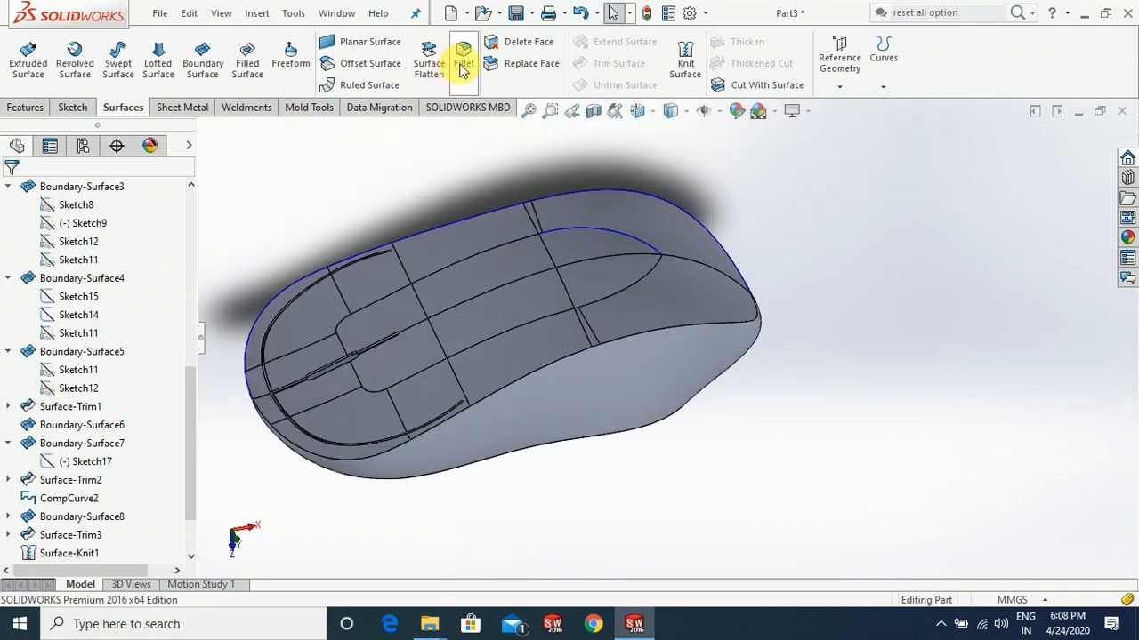
# Fillet the mouse body's upper outer edge with a 0.10 mm radius, using tangent propagation
pyautogui.click(459, 75)
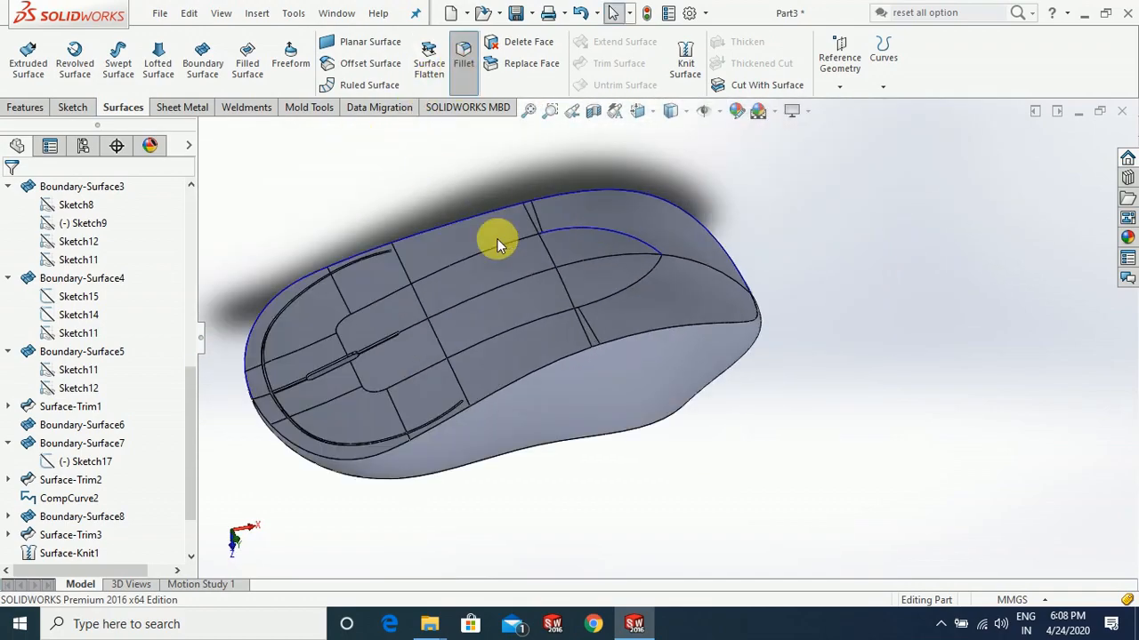
pyautogui.click(527, 375)
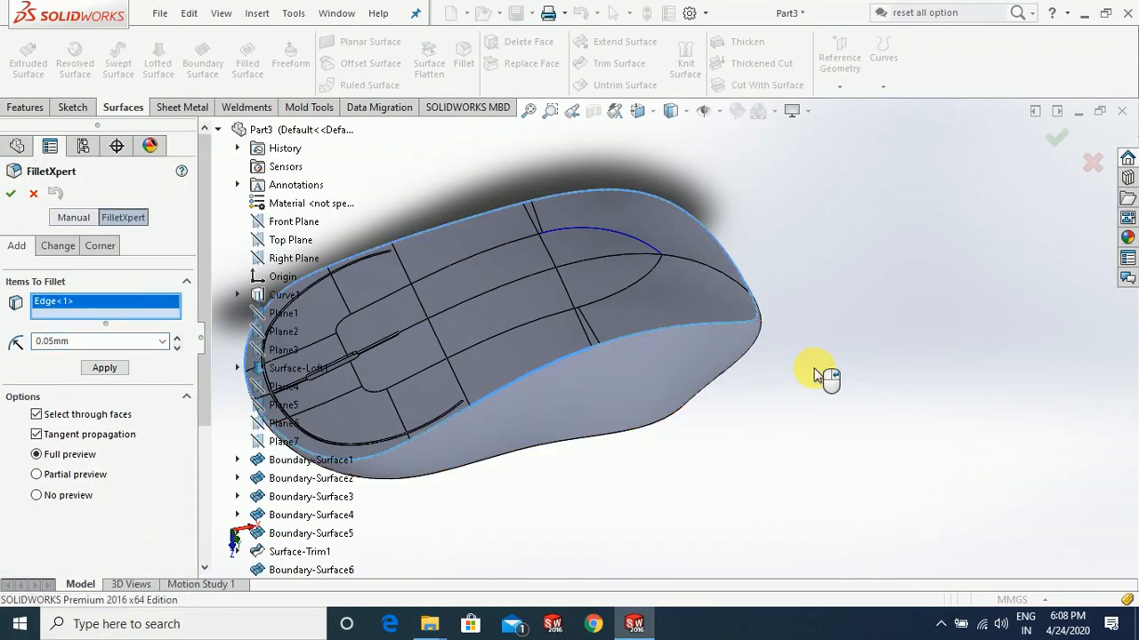
pyautogui.scroll(2, 818, 374)
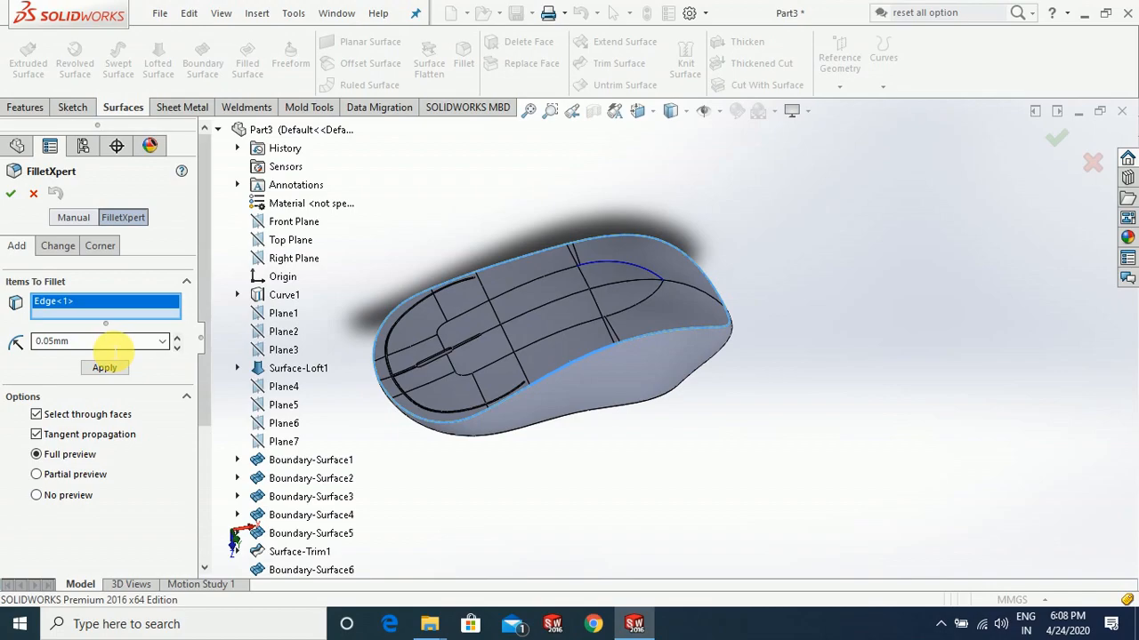
pyautogui.doubleClick(43, 342)
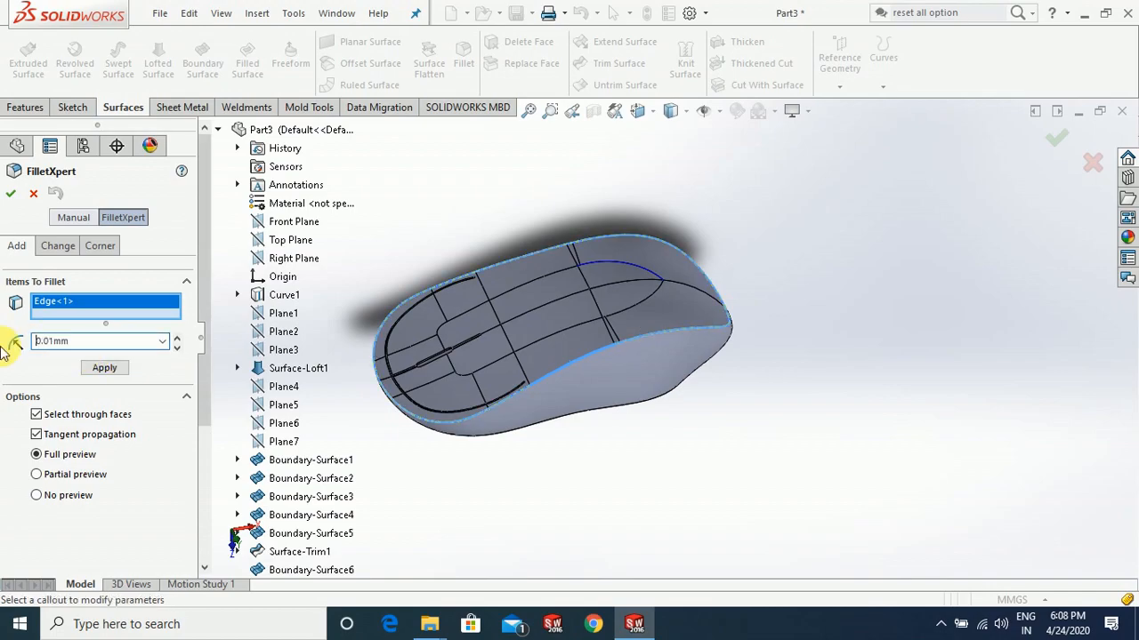
pyautogui.scroll(-1, 401, 334)
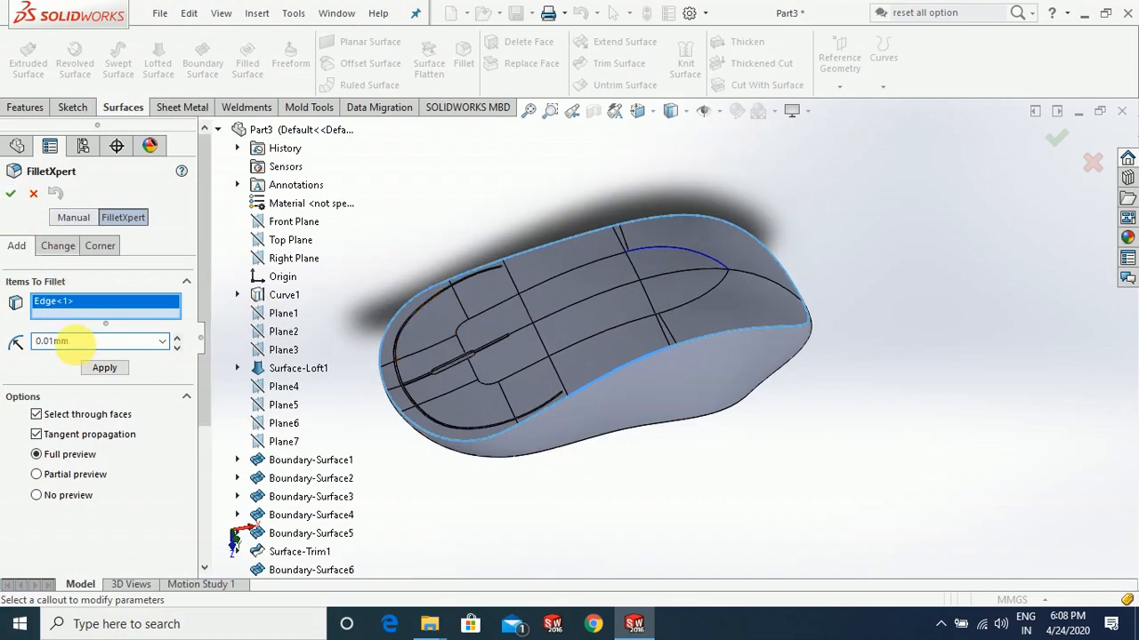
pyautogui.press('Return')
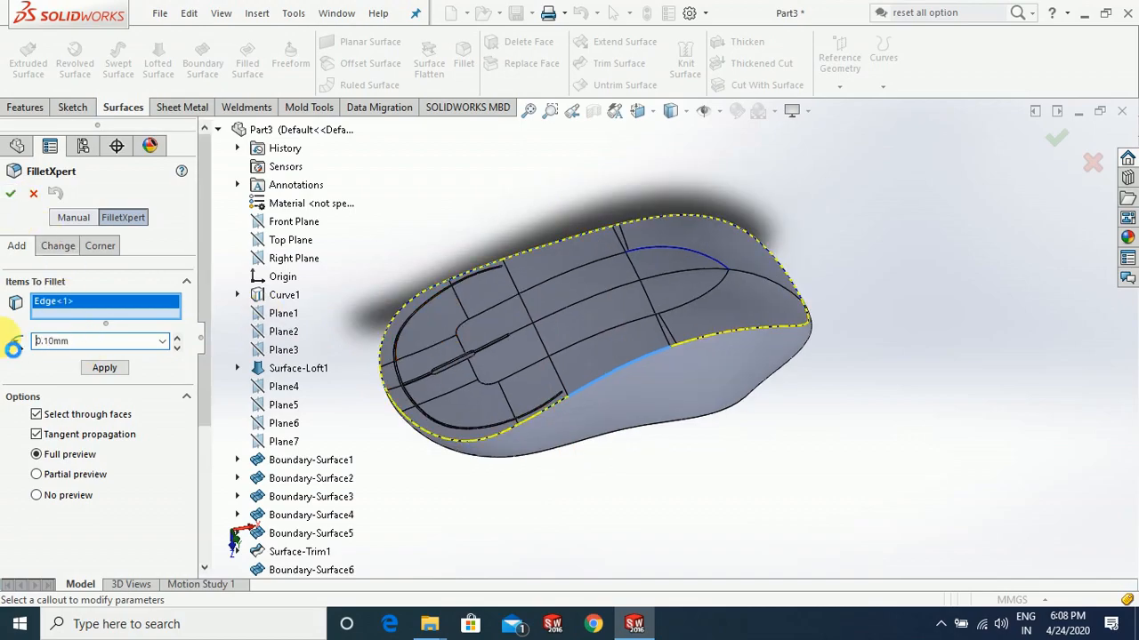
pyautogui.click(104, 367)
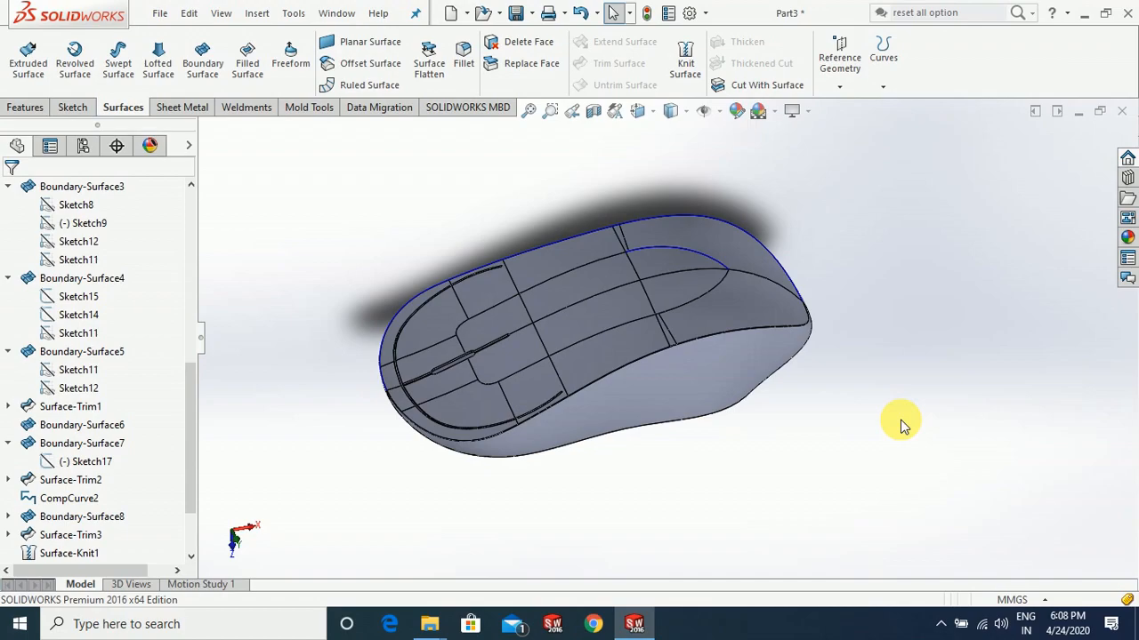
# Reopen the outer-edge fillet for editing and set its radius to 0.5 mm
pyautogui.scroll(-2, 639, 468)
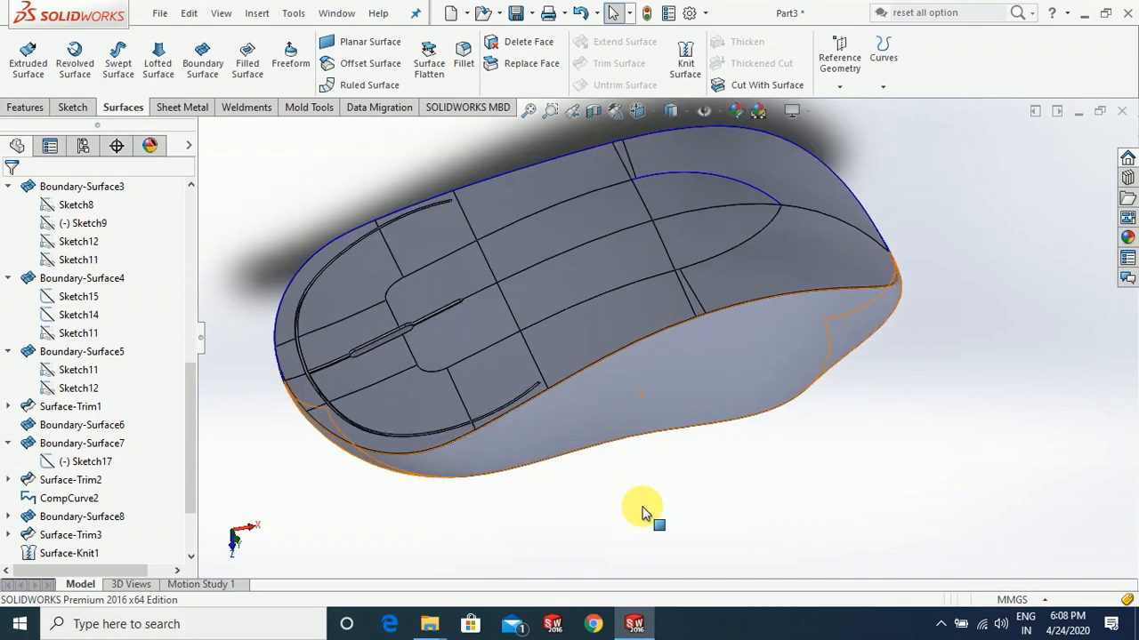
pyautogui.scroll(-3, 623, 302)
pyautogui.scroll(5, 837, 311)
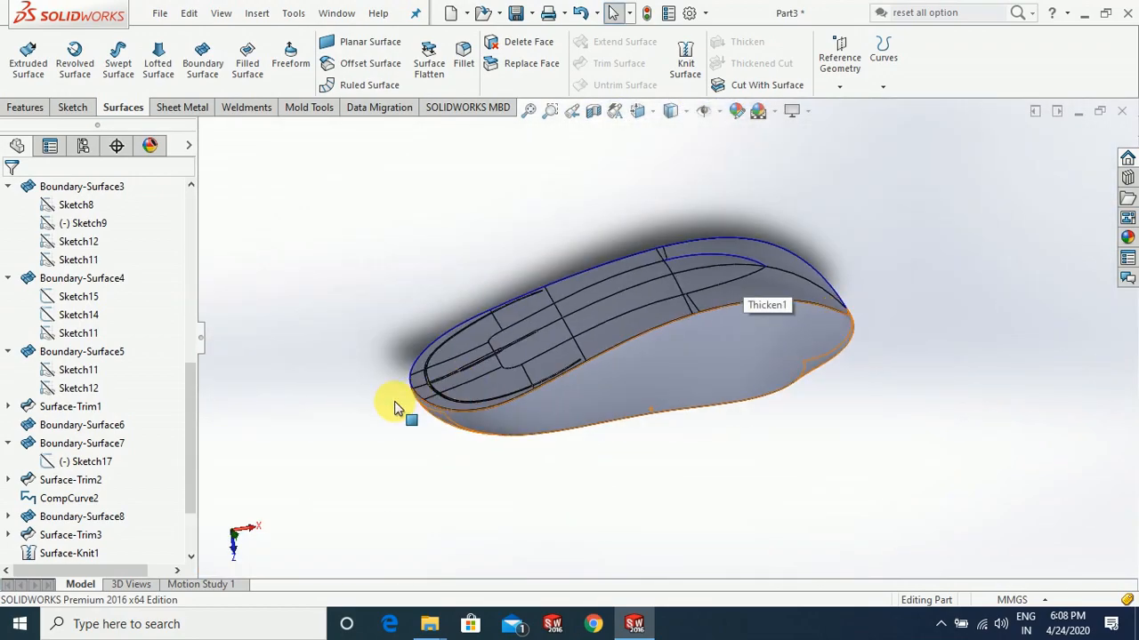
pyautogui.moveTo(192, 469); pyautogui.dragTo(190, 526)
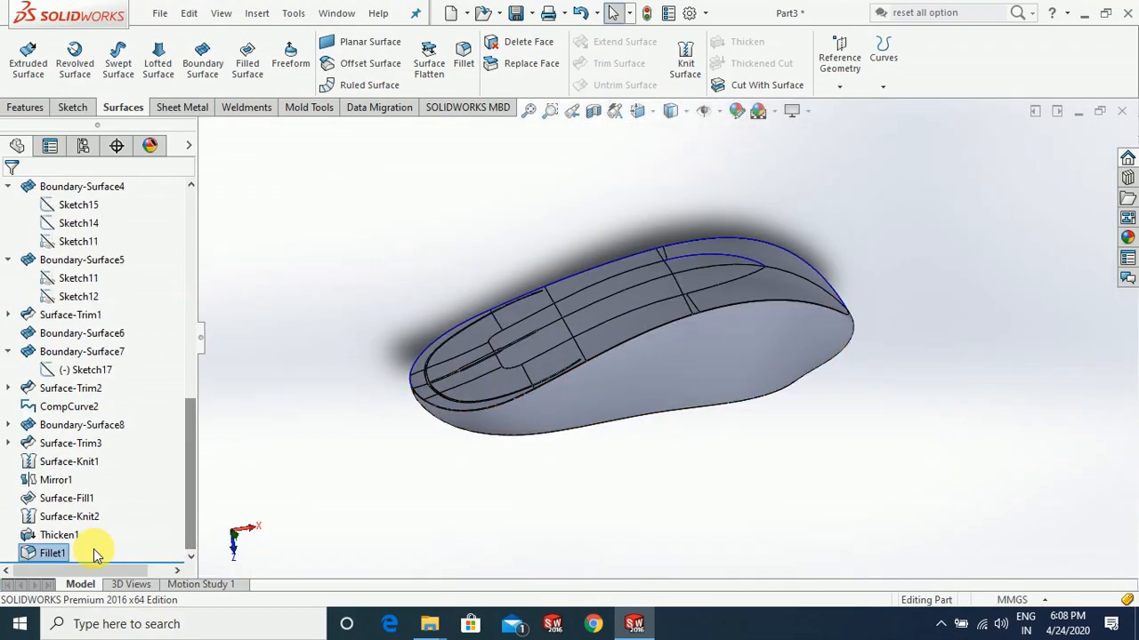
pyautogui.click(51, 555)
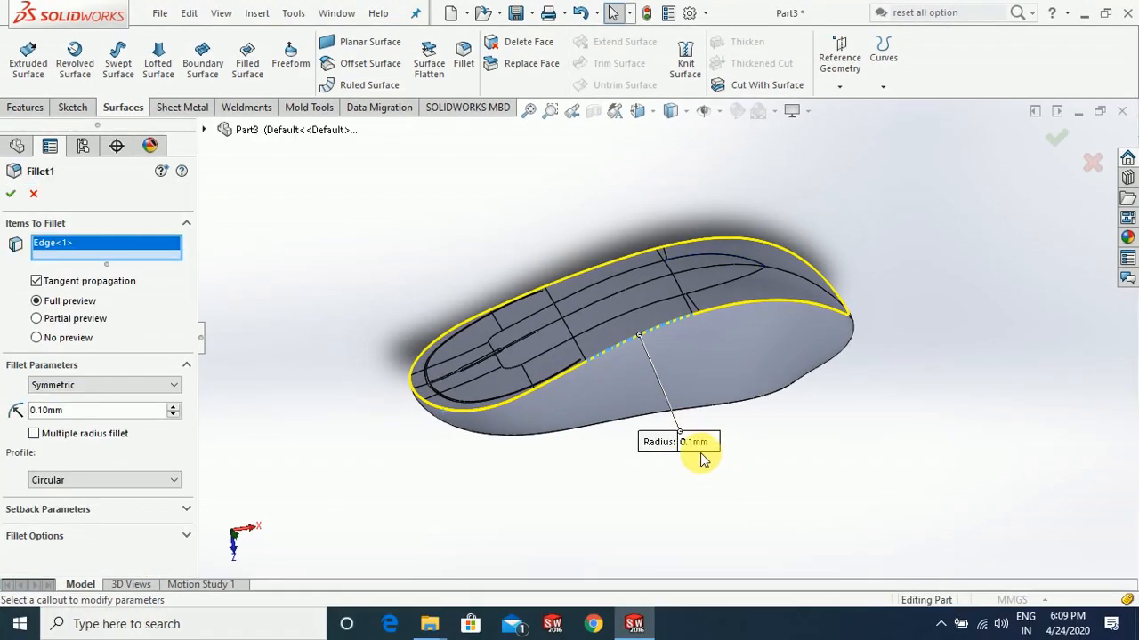
pyautogui.click(695, 442)
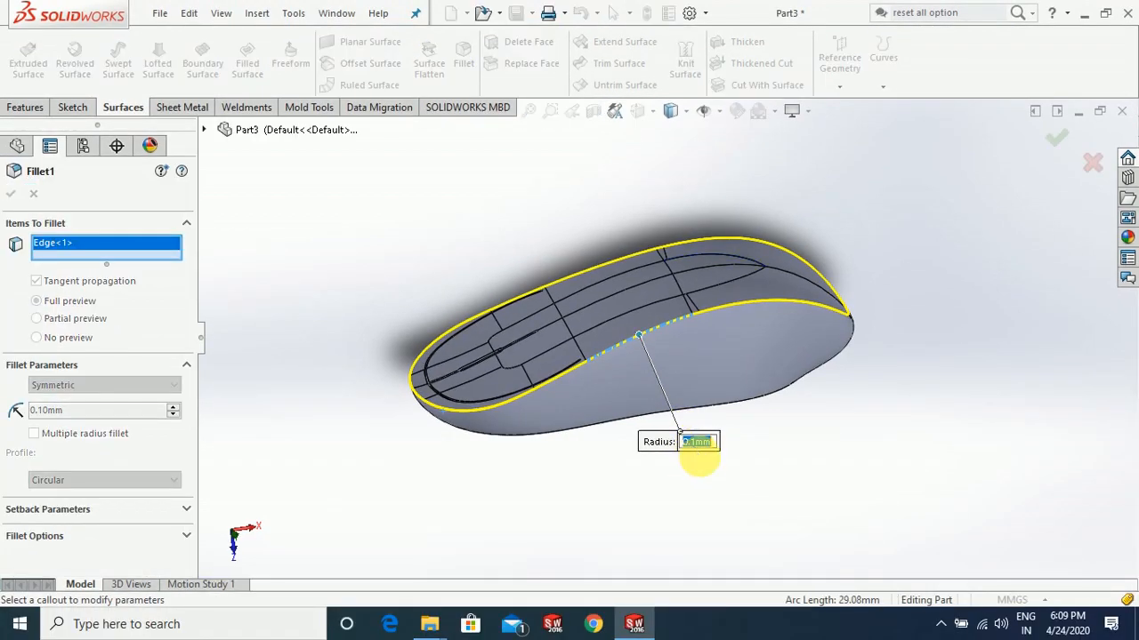
pyautogui.write('.5')
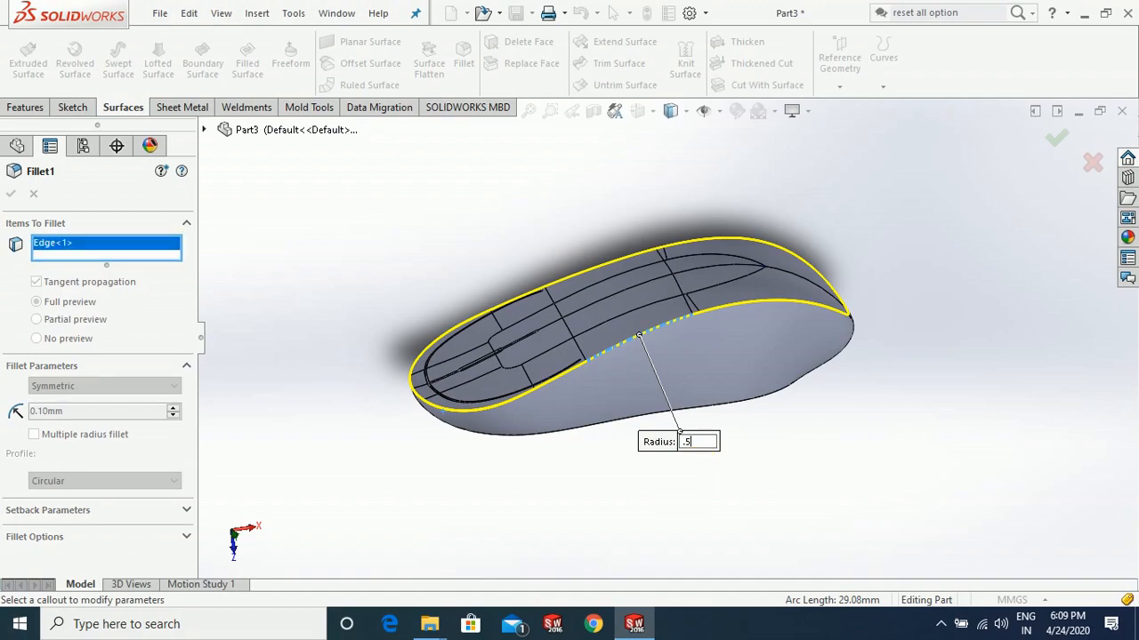
pyautogui.press('Return')
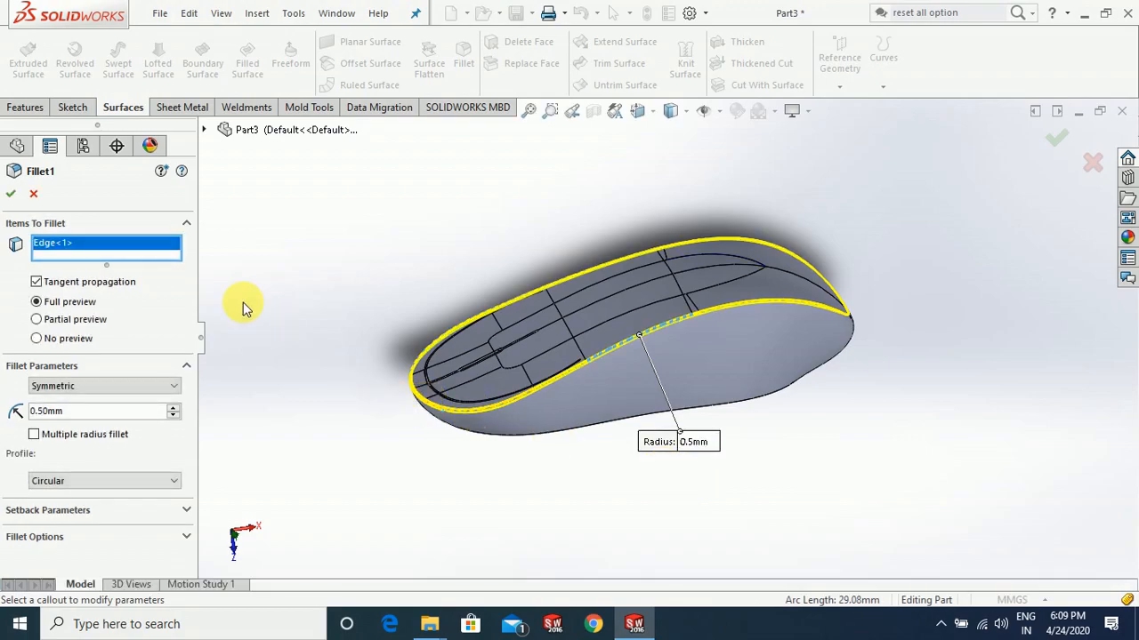
# Try radii of 2 mm and 1 mm for the outer-edge fillet
pyautogui.click(703, 443)
pyautogui.click(701, 445)
pyautogui.click(506, 512)
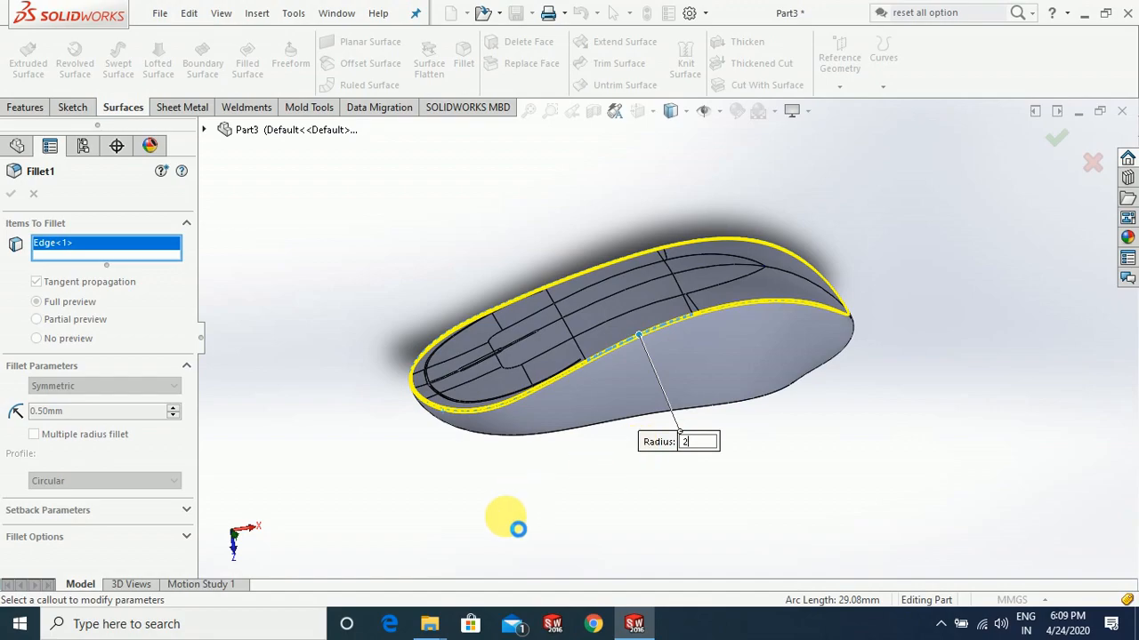
pyautogui.click(699, 444)
pyautogui.click(696, 444)
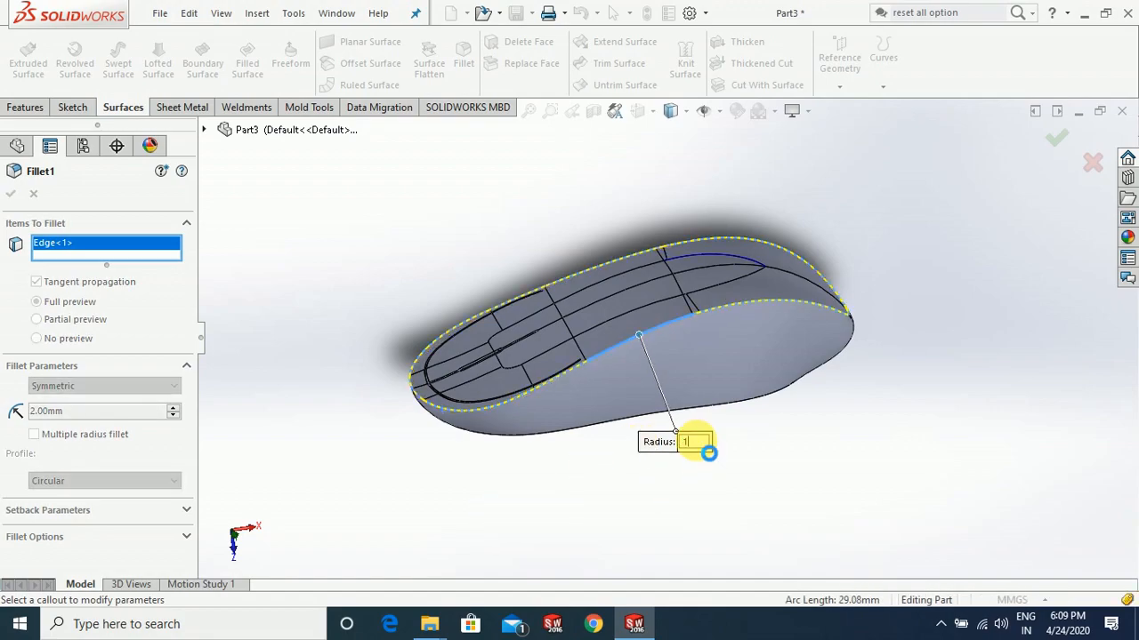
pyautogui.press('Return')
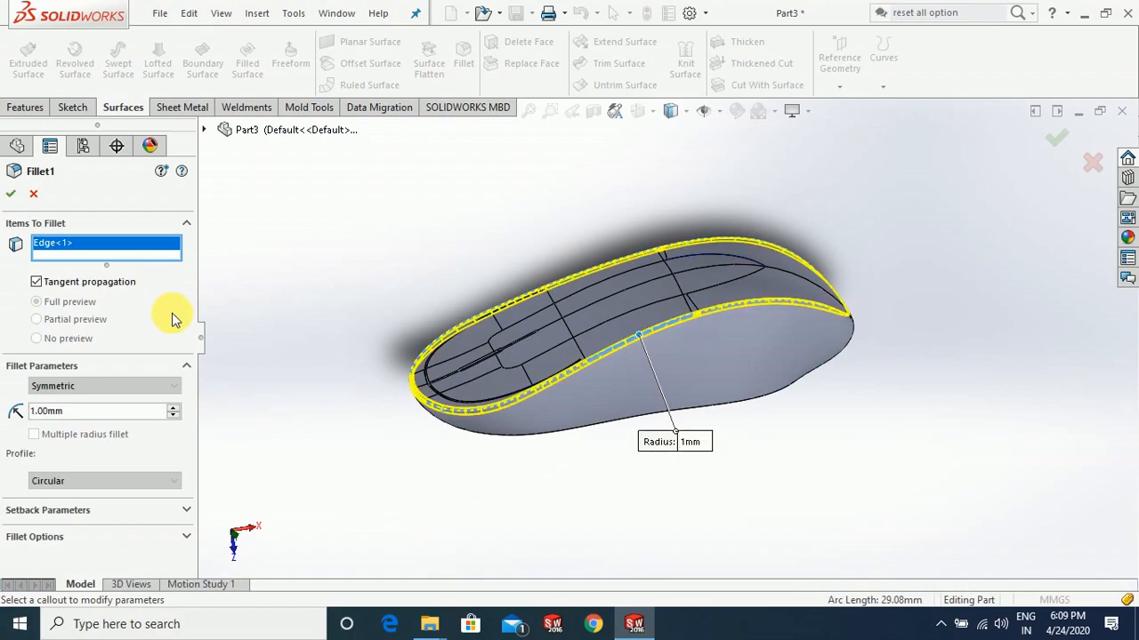
# Set the outer-edge fillet's radius to 0.6 mm and accept the edited feature
pyautogui.moveTo(466, 485); pyautogui.dragTo(483, 519, button='middle')
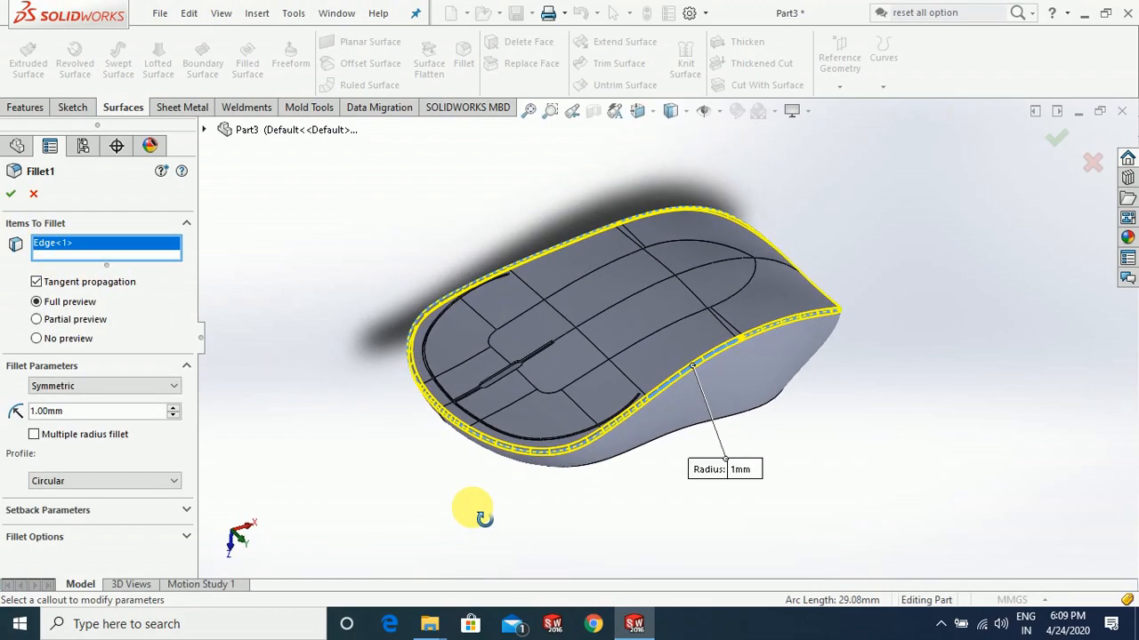
pyautogui.click(741, 469)
pyautogui.write('.')
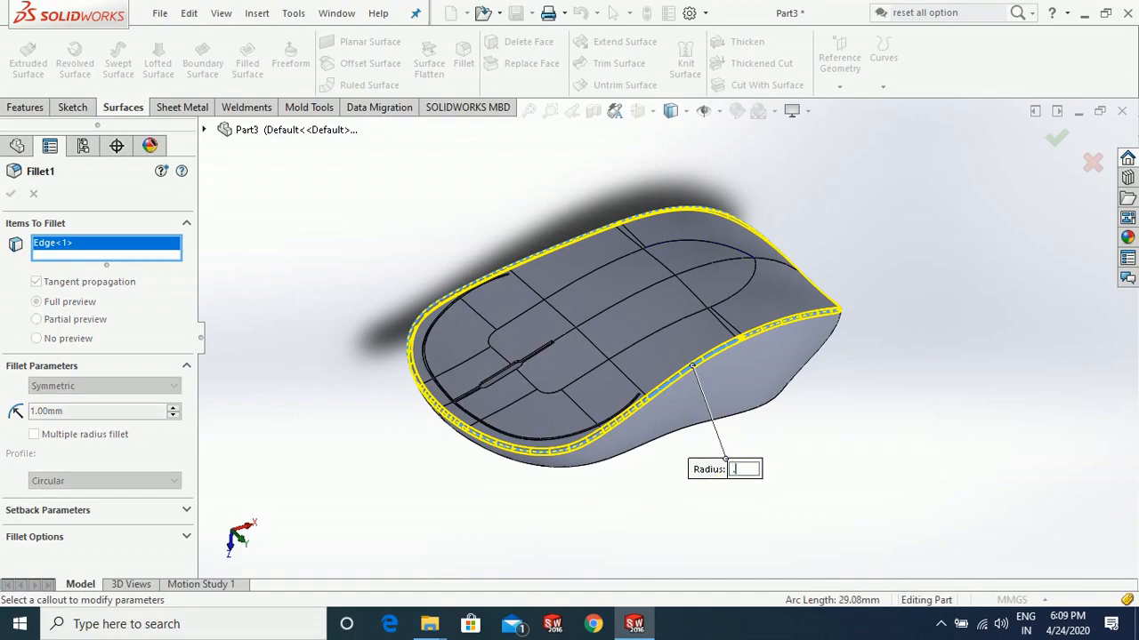
pyautogui.write('6')
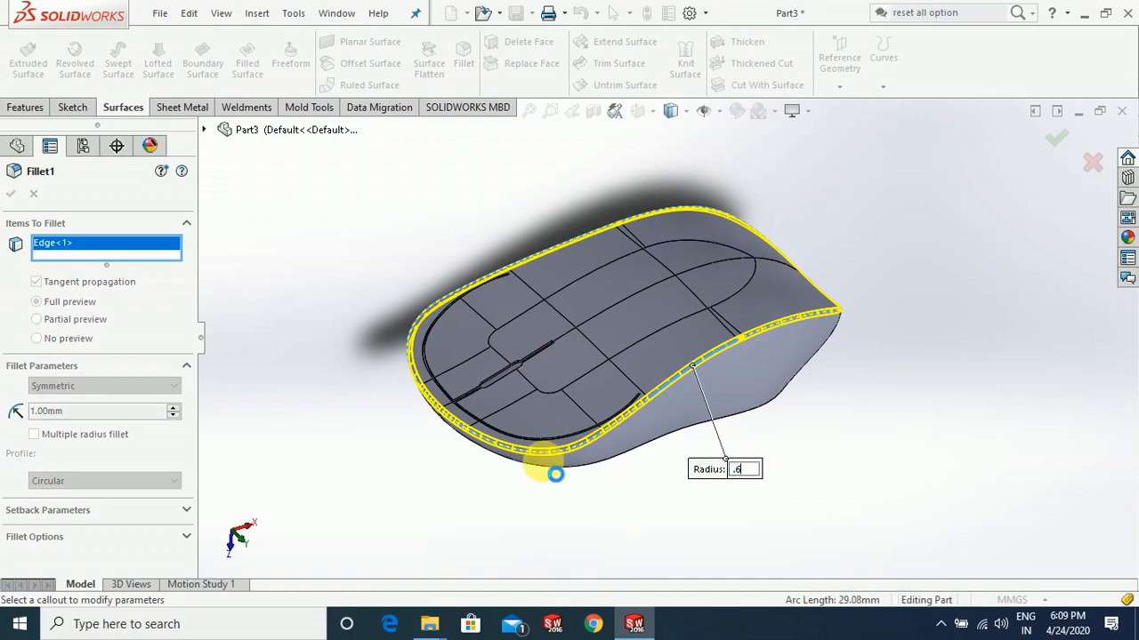
pyautogui.press('Return')
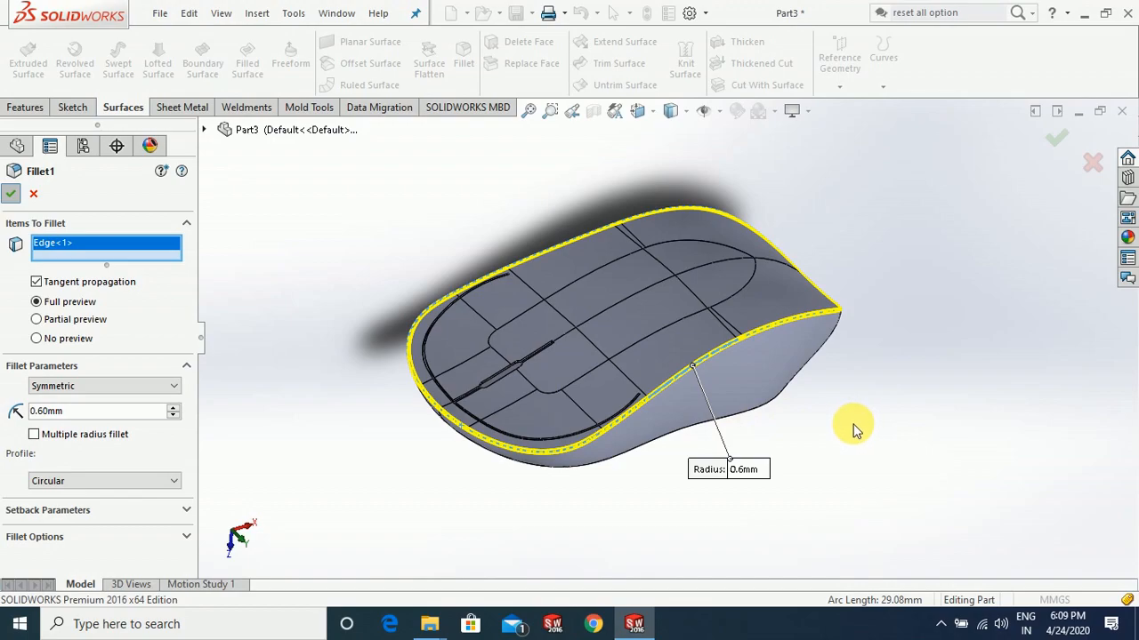
pyautogui.press('Return')
# Start a sketch on the mouse's flat underside face and convert the face outline into sketch entities
pyautogui.moveTo(507, 486); pyautogui.dragTo(531, 348, button='middle')
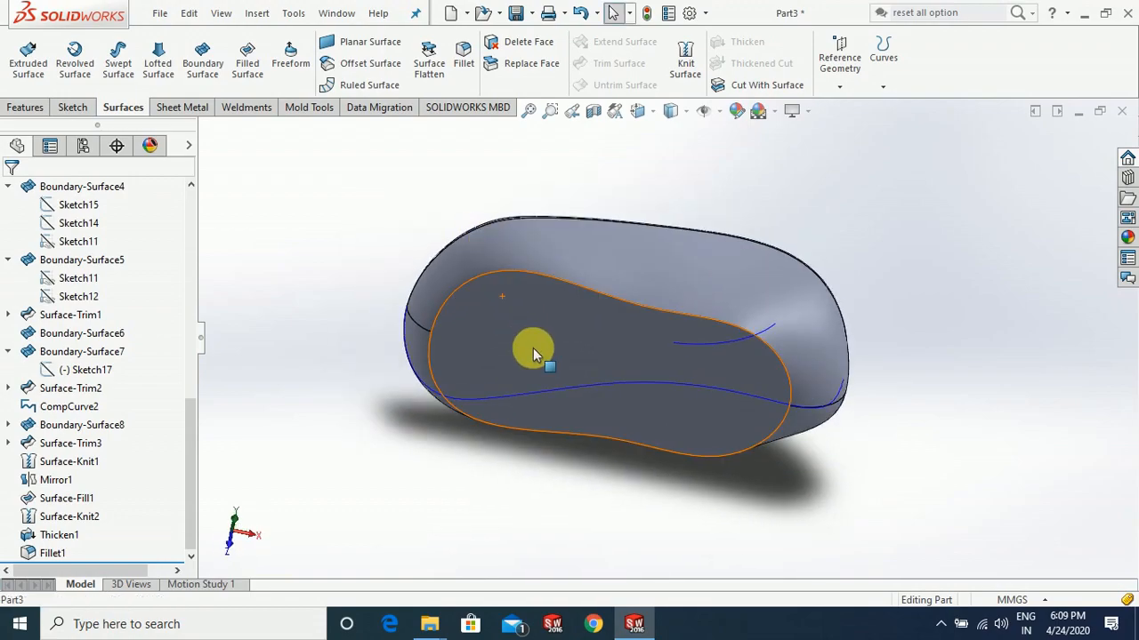
pyautogui.click(533, 354)
pyautogui.click(599, 301)
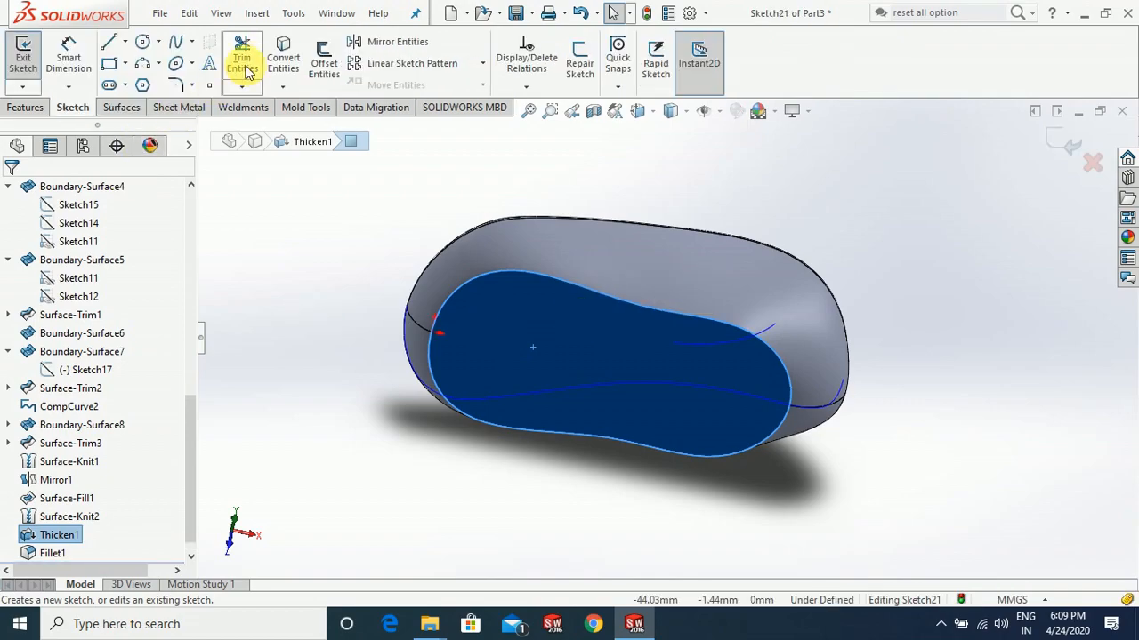
pyautogui.click(475, 276)
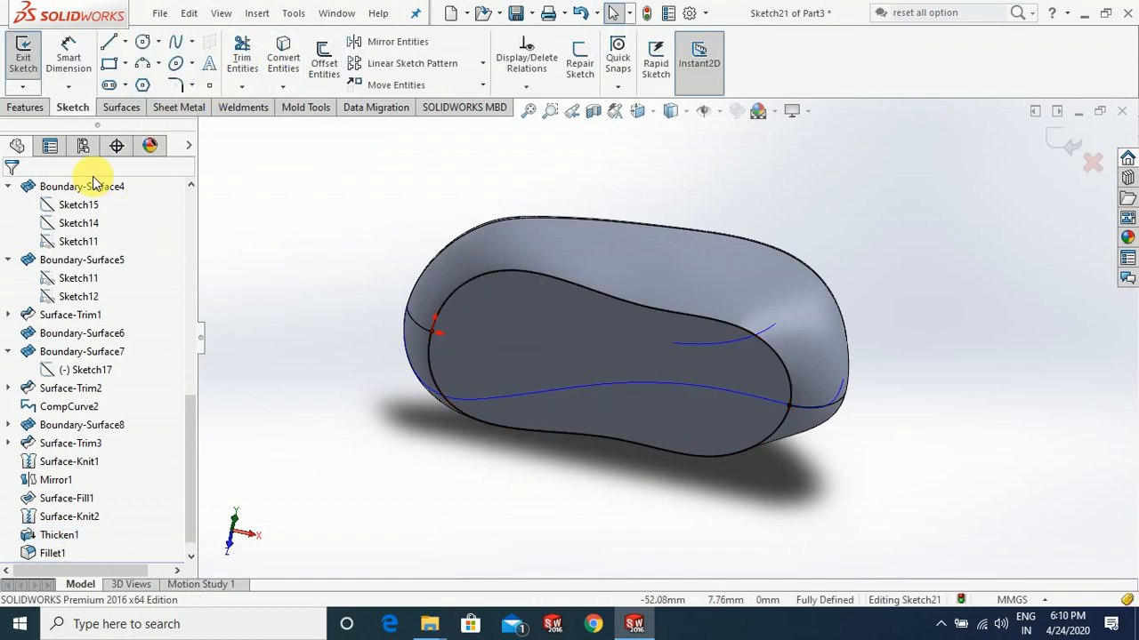
# Extrude the underside outline sketch as a 0.20 mm blind boss merged with the body
pyautogui.click(25, 107)
pyautogui.click(29, 58)
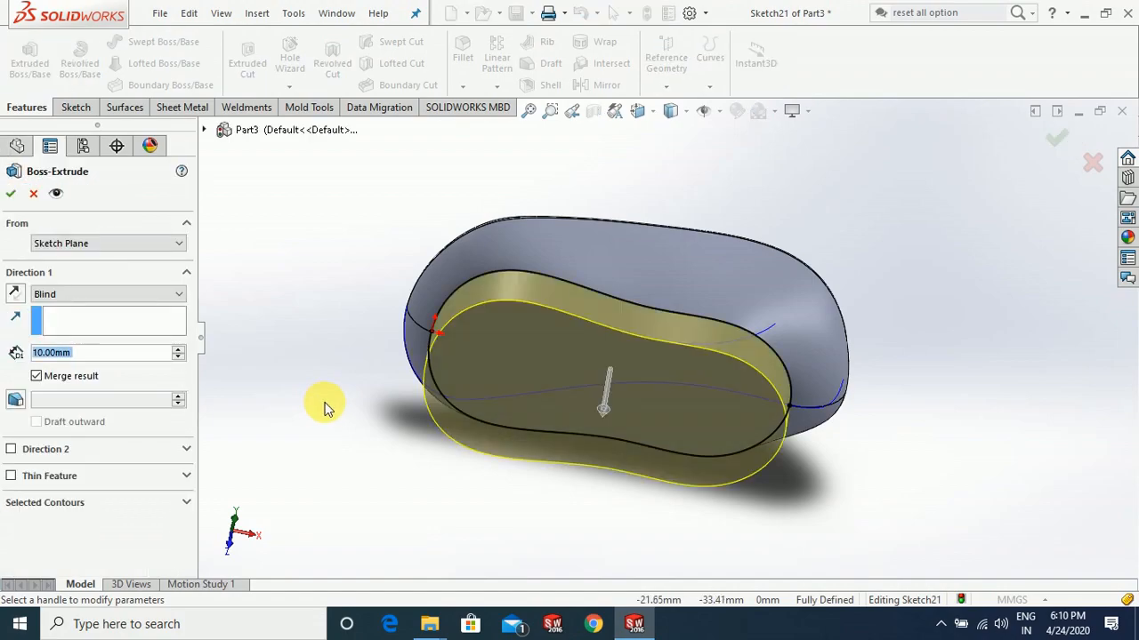
pyautogui.write('.')
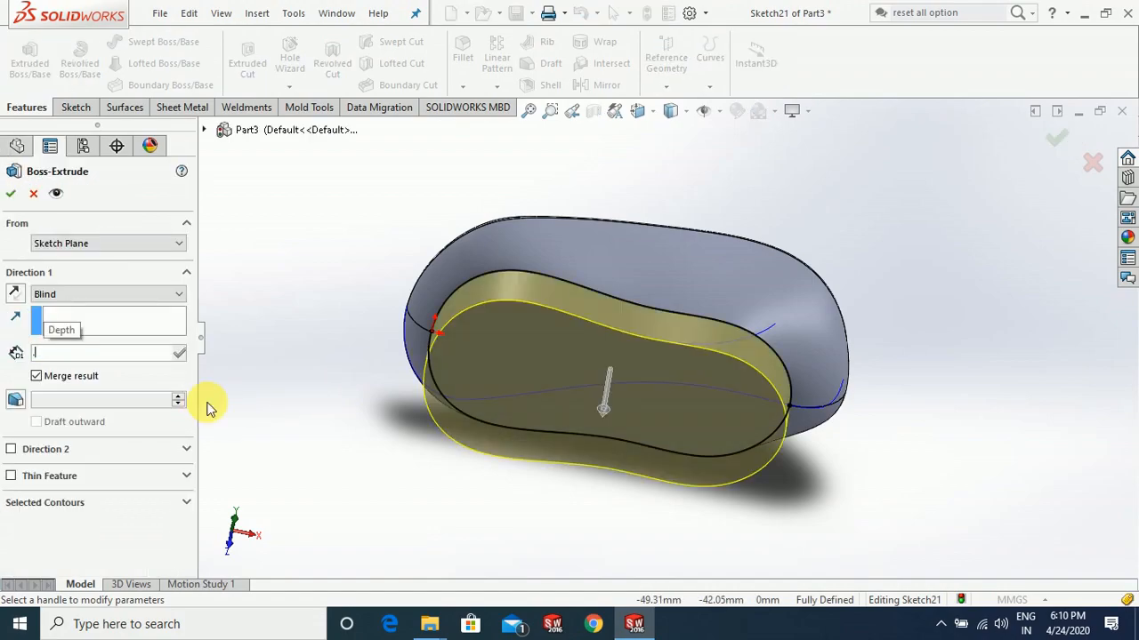
pyautogui.write('2')
pyautogui.press('Return')
pyautogui.moveTo(345, 385); pyautogui.dragTo(360, 400, button='middle')
pyautogui.moveTo(403, 451); pyautogui.dragTo(372, 328, button='middle')
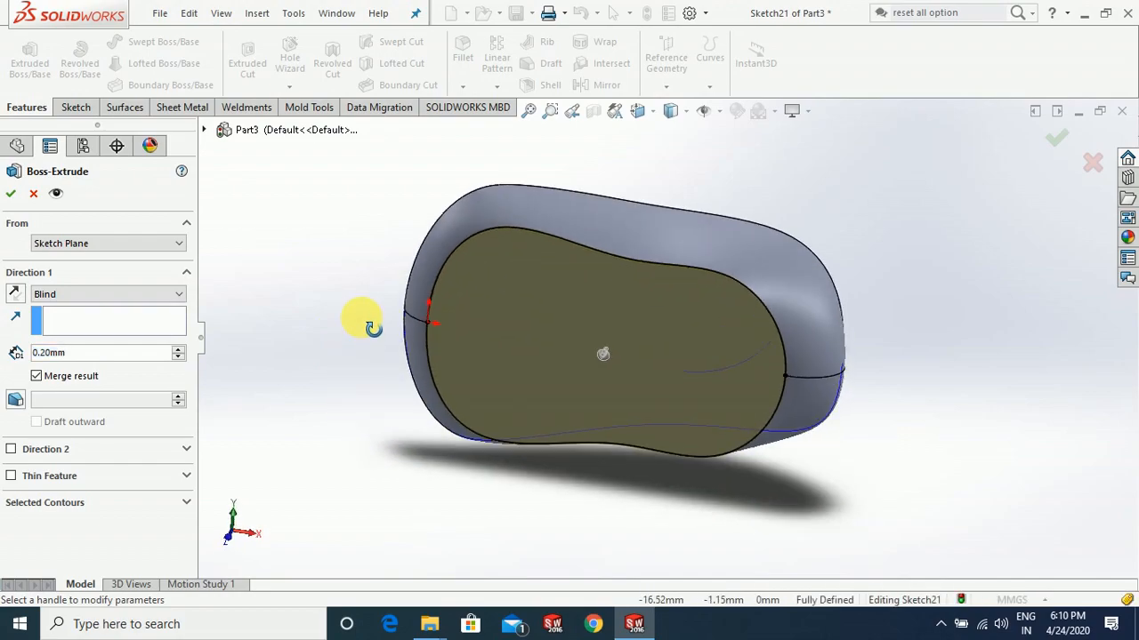
pyautogui.scroll(-2, 371, 328)
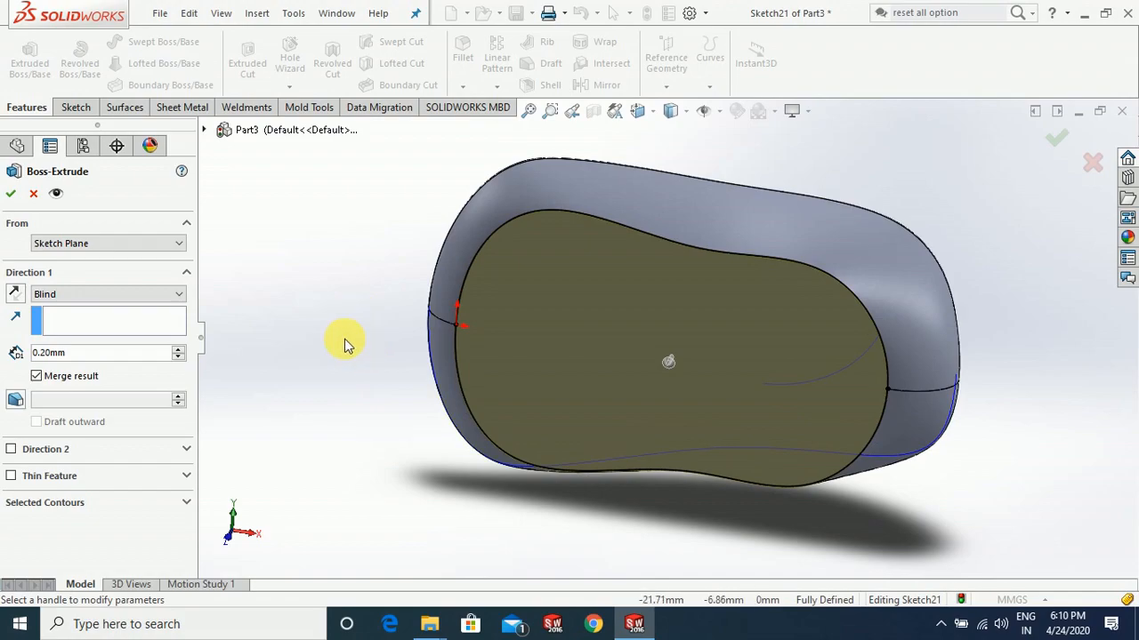
pyautogui.click(11, 193)
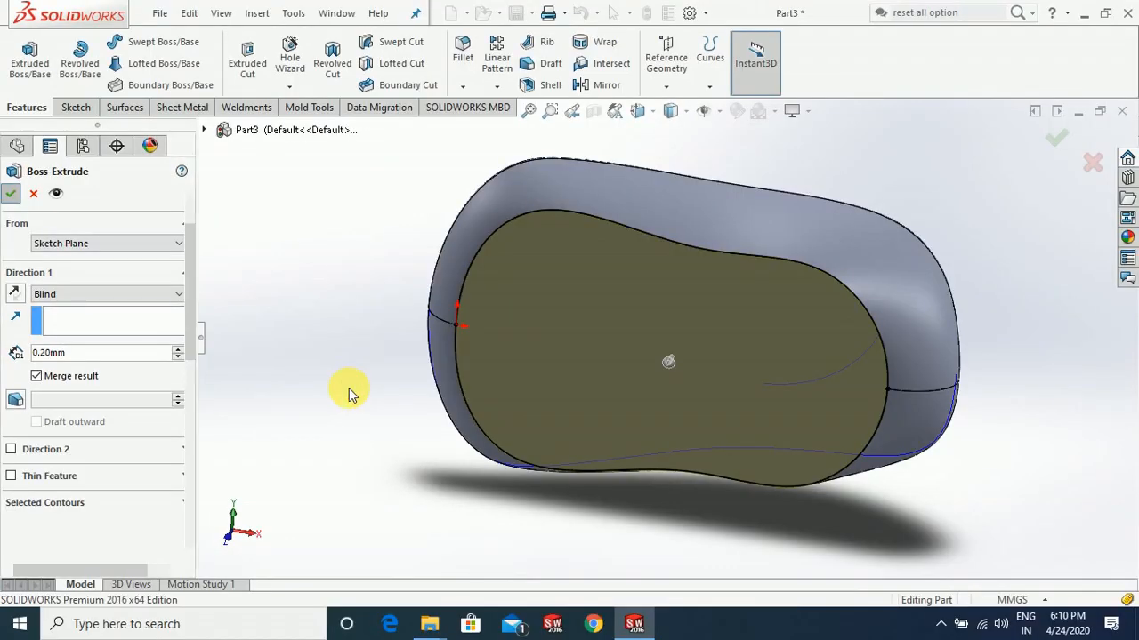
# Start a fillet on the two corner edges at one end of the curved top groove with a radius of 0.30 mm
pyautogui.moveTo(389, 340); pyautogui.dragTo(430, 541, button='middle')
pyautogui.scroll(-2, 750, 324)
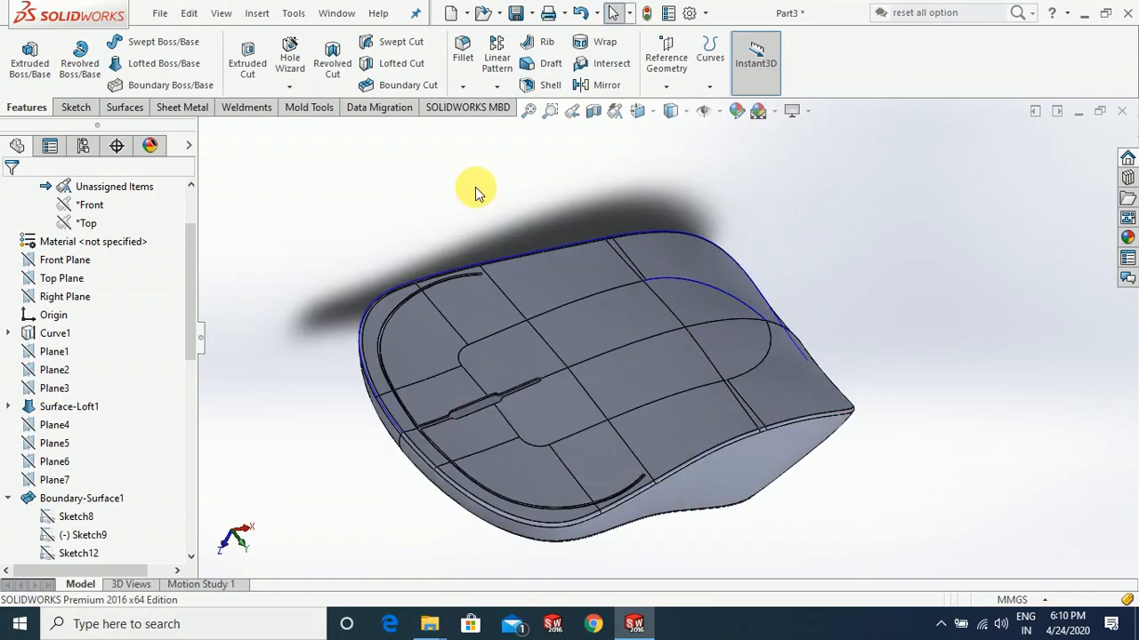
pyautogui.click(467, 73)
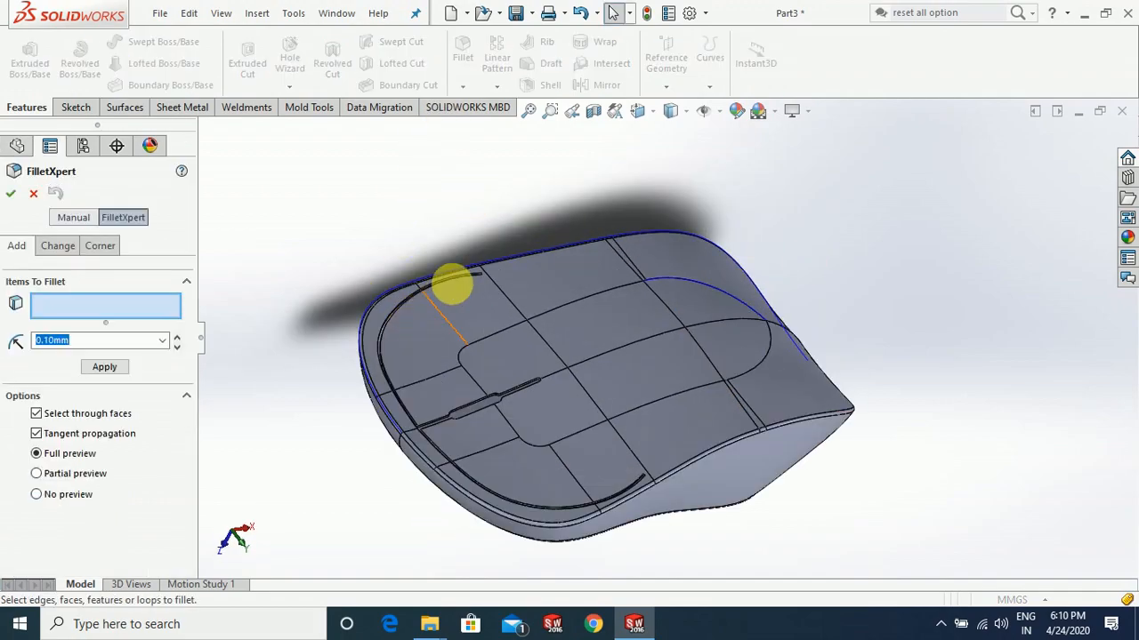
pyautogui.scroll(-4, 474, 270)
pyautogui.scroll(-3, 615, 297)
pyautogui.scroll(-3, 724, 323)
pyautogui.moveTo(676, 323); pyautogui.dragTo(704, 380, button='middle')
pyautogui.click(646, 263)
pyautogui.moveTo(656, 300); pyautogui.dragTo(649, 388, button='middle')
pyautogui.moveTo(660, 264); pyautogui.dragTo(671, 287, button='middle')
pyautogui.click(676, 288)
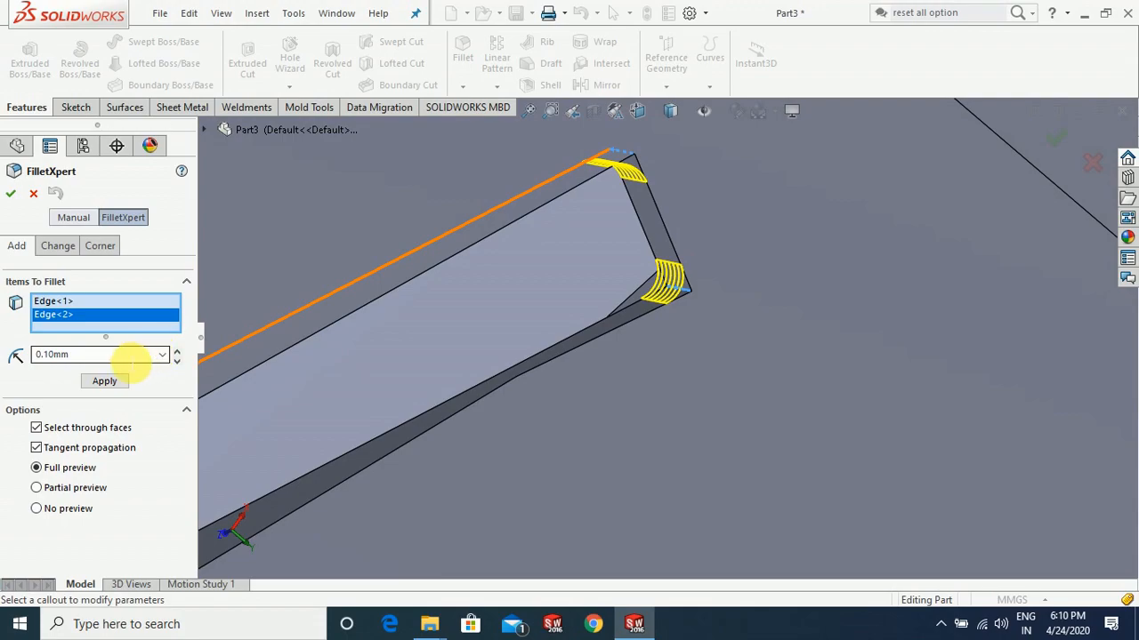
pyautogui.moveTo(89, 354); pyautogui.dragTo(5, 356)
pyautogui.press('Return')
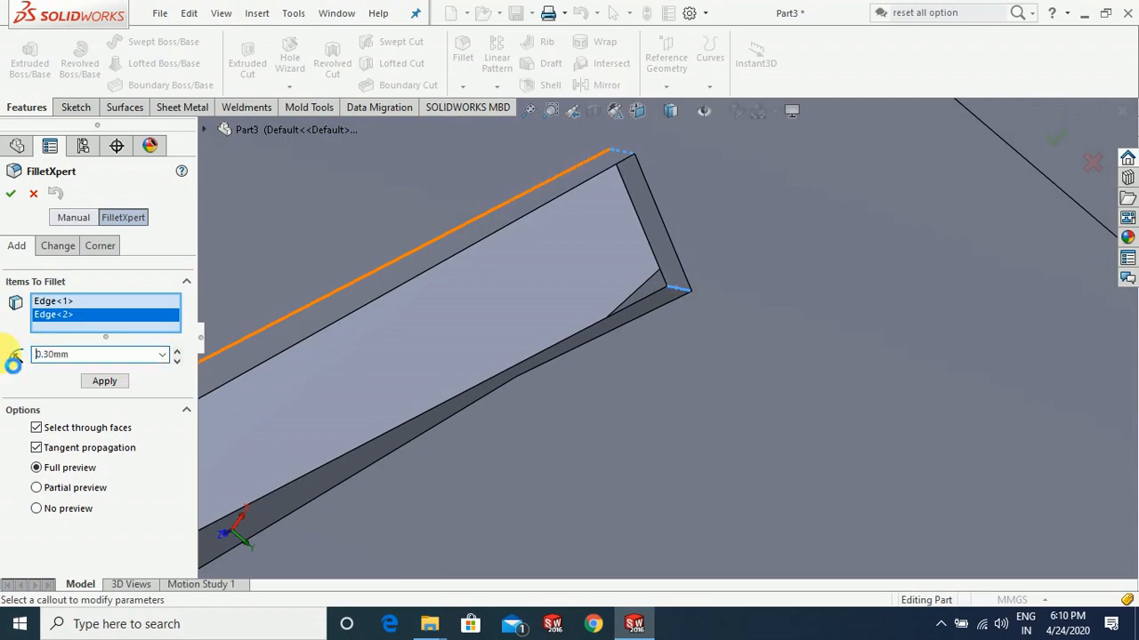
pyautogui.scroll(-10, 520, 321)
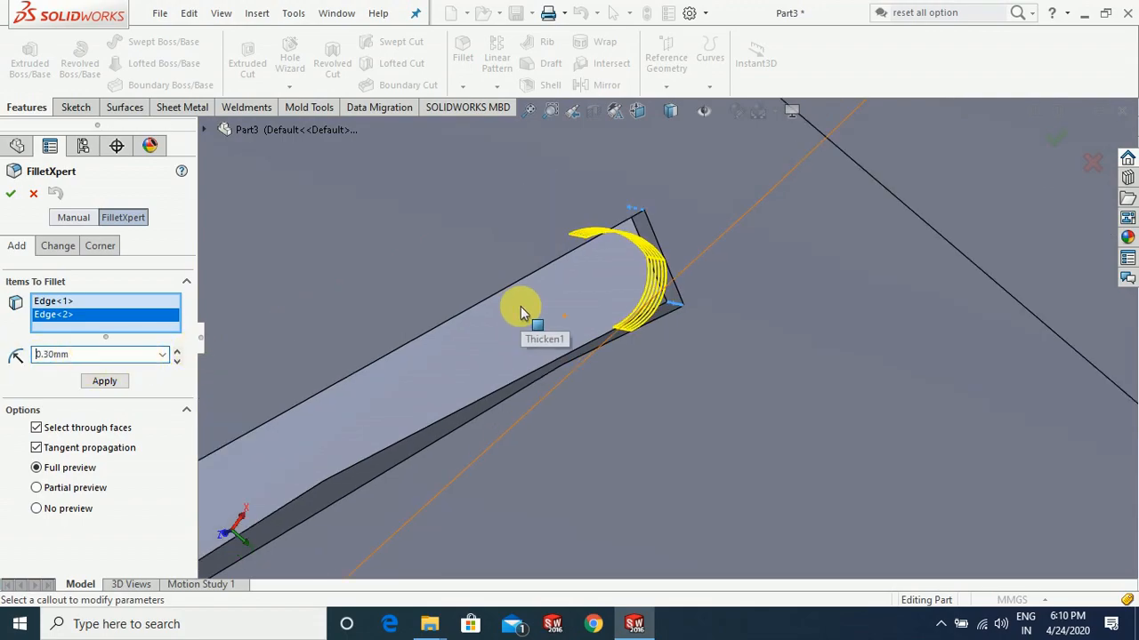
pyautogui.scroll(10, 549, 300)
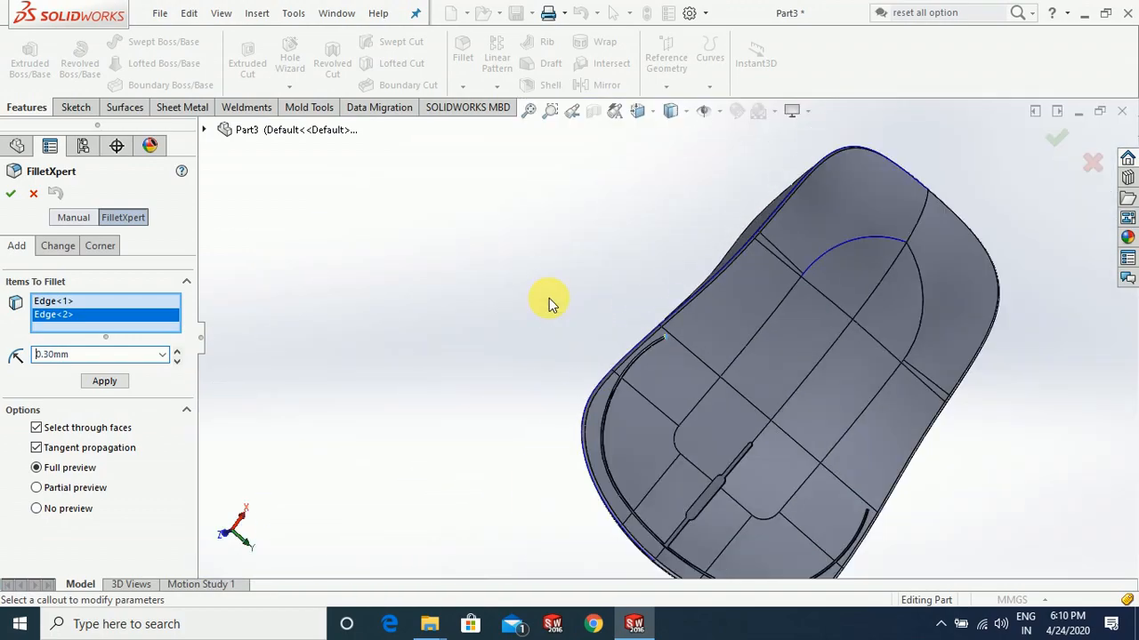
# Add the two corner edges at the curved groove's opposite end to the 0.30 mm fillet and accept it
pyautogui.scroll(-10, 734, 437)
pyautogui.scroll(-10, 727, 374)
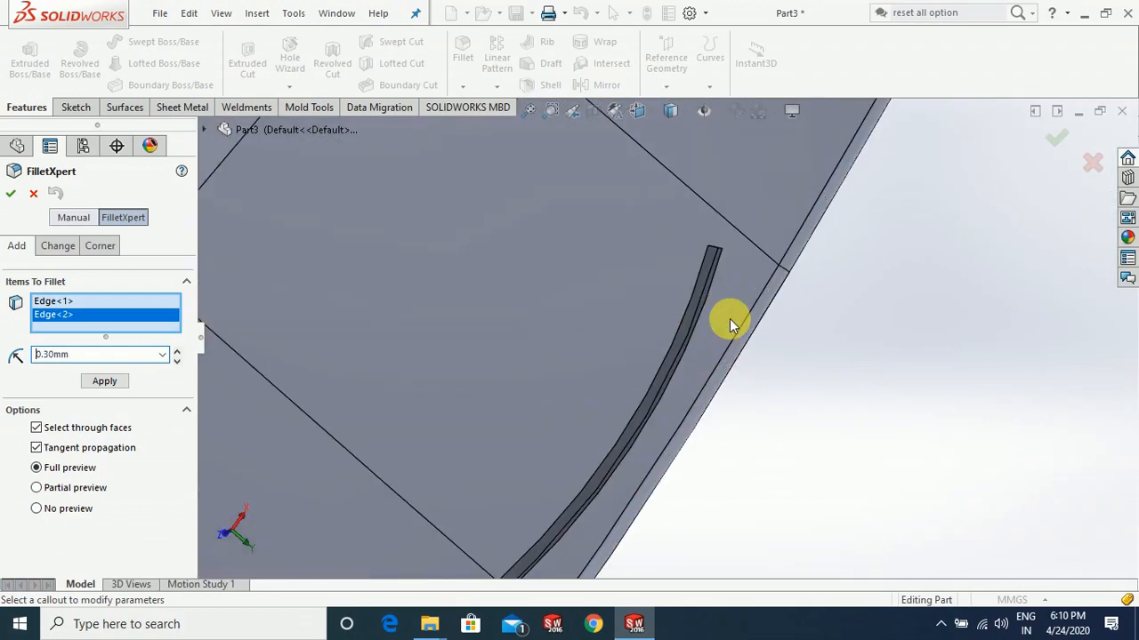
pyautogui.moveTo(639, 177); pyautogui.dragTo(666, 307, button='middle')
pyautogui.scroll(5, 667, 308)
pyautogui.scroll(-3, 546, 214)
pyautogui.scroll(-3, 633, 302)
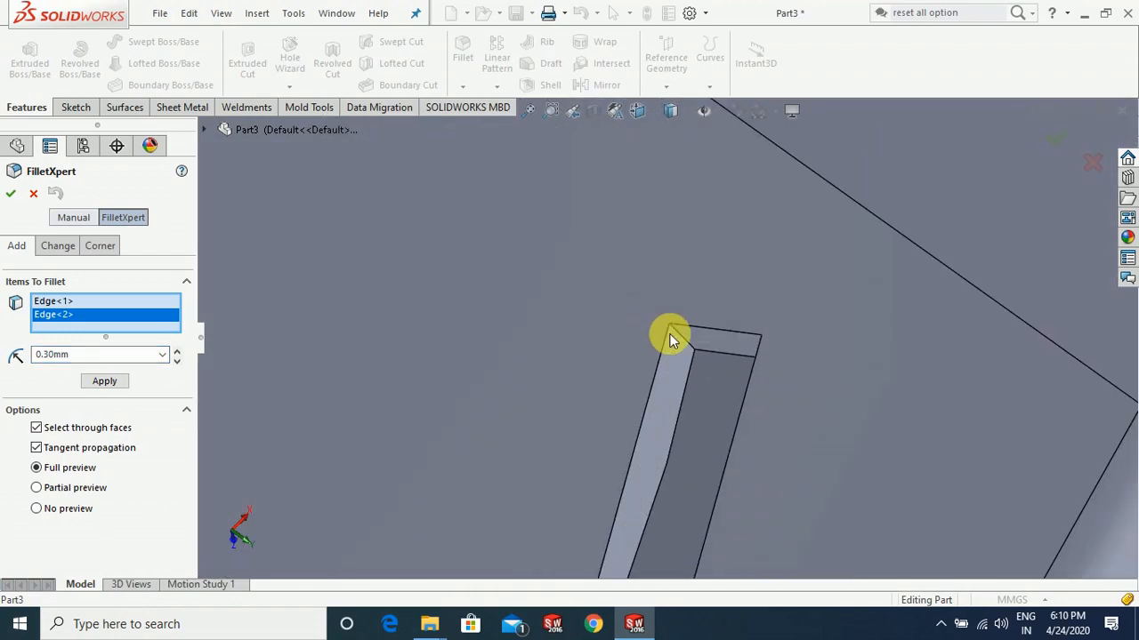
pyautogui.click(683, 337)
pyautogui.moveTo(564, 415); pyautogui.dragTo(721, 338, button='middle')
pyautogui.click(725, 345)
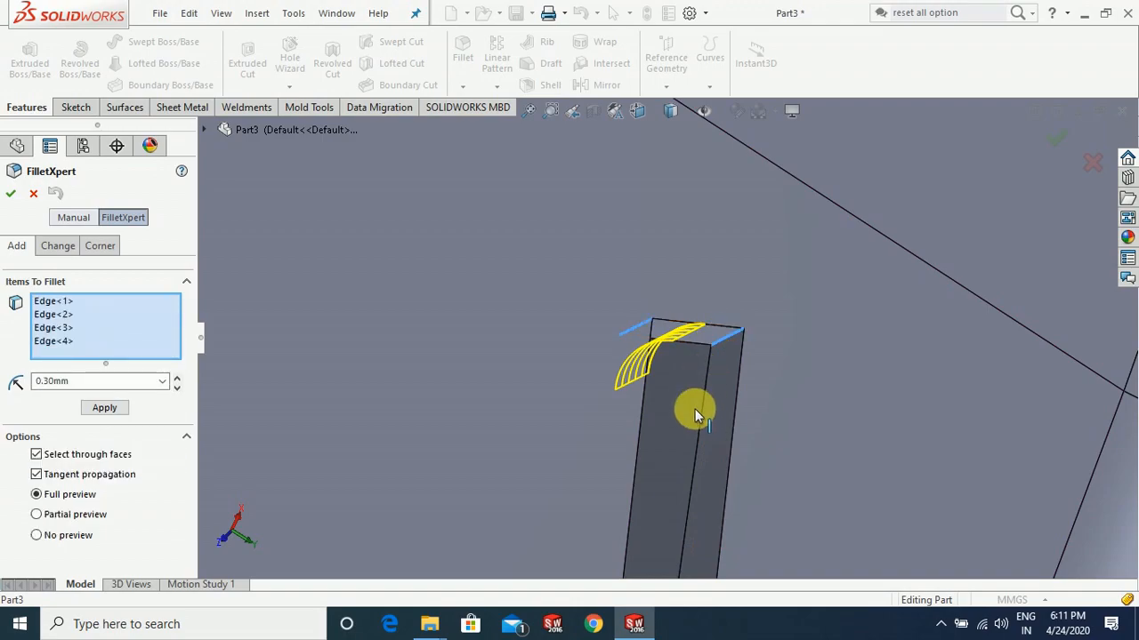
pyautogui.moveTo(690, 410); pyautogui.dragTo(690, 405, button='middle')
pyautogui.scroll(6, 691, 406)
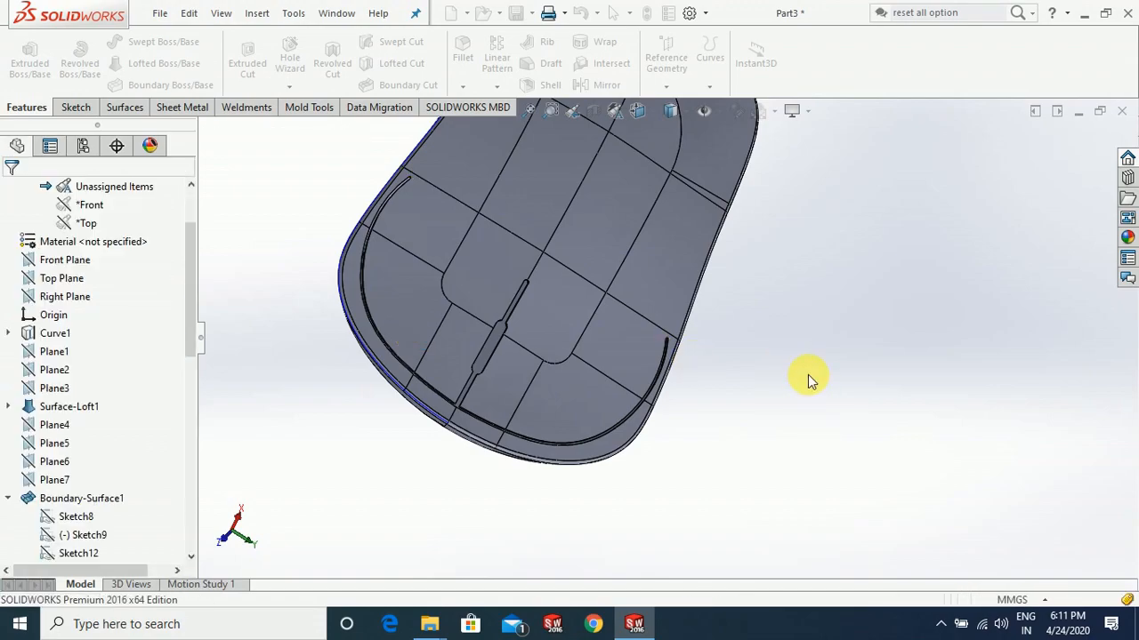
# Assign the ABS material from the Plastics category to the mouse part
pyautogui.scroll(2, 749, 429)
pyautogui.moveTo(788, 292); pyautogui.dragTo(729, 289, button='middle')
pyautogui.scroll(-3, 730, 289)
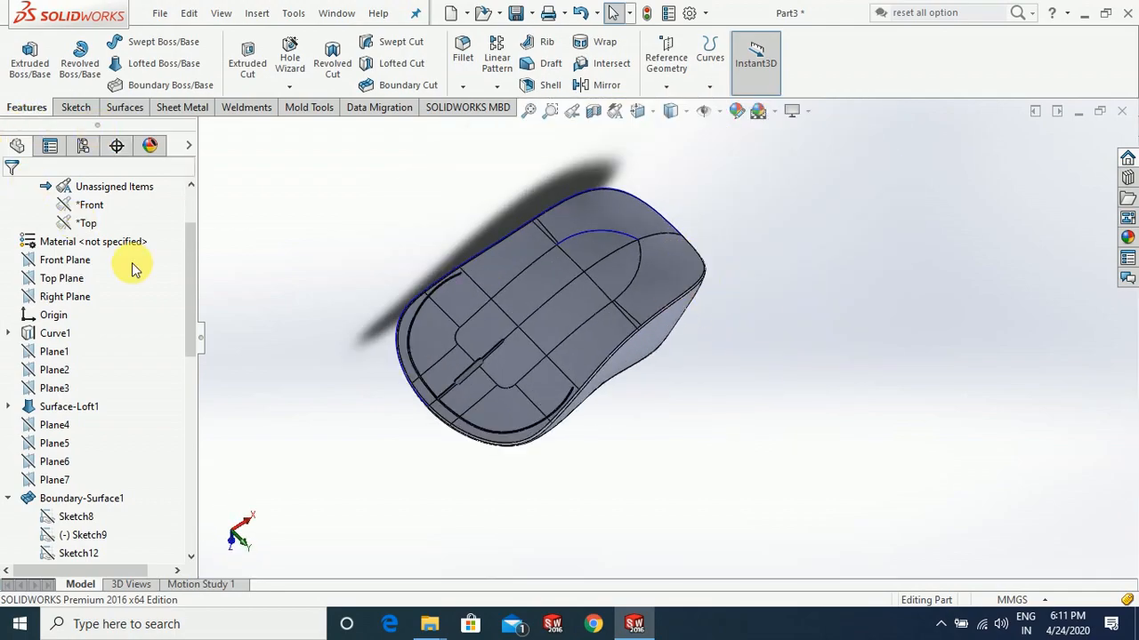
pyautogui.moveTo(188, 286); pyautogui.dragTo(199, 245)
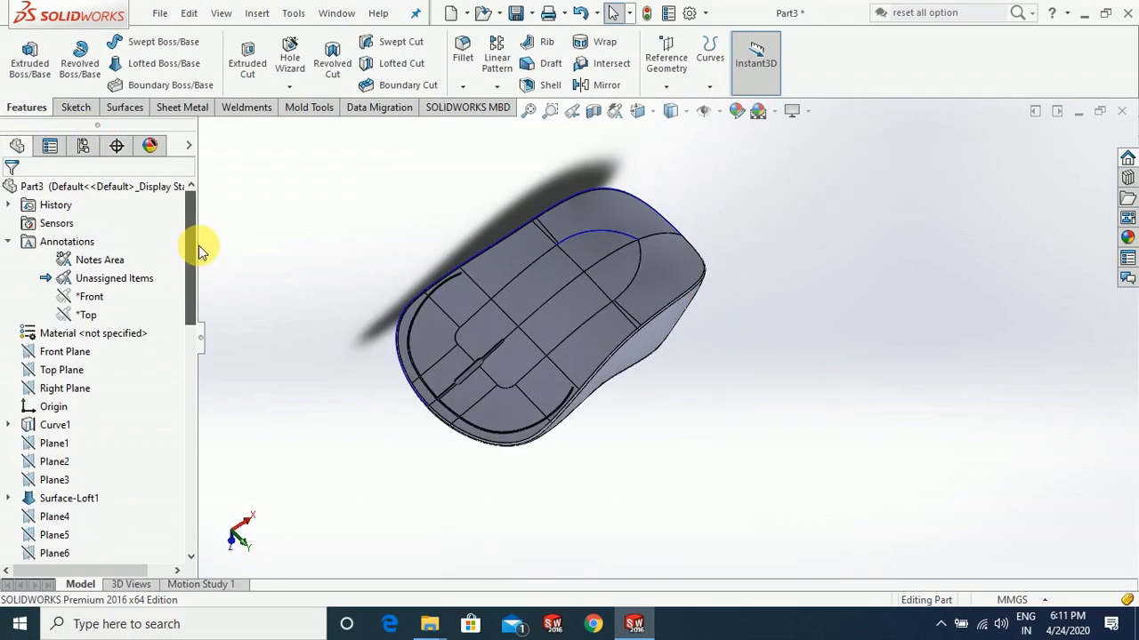
pyautogui.rightClick(78, 332)
pyautogui.click(110, 264)
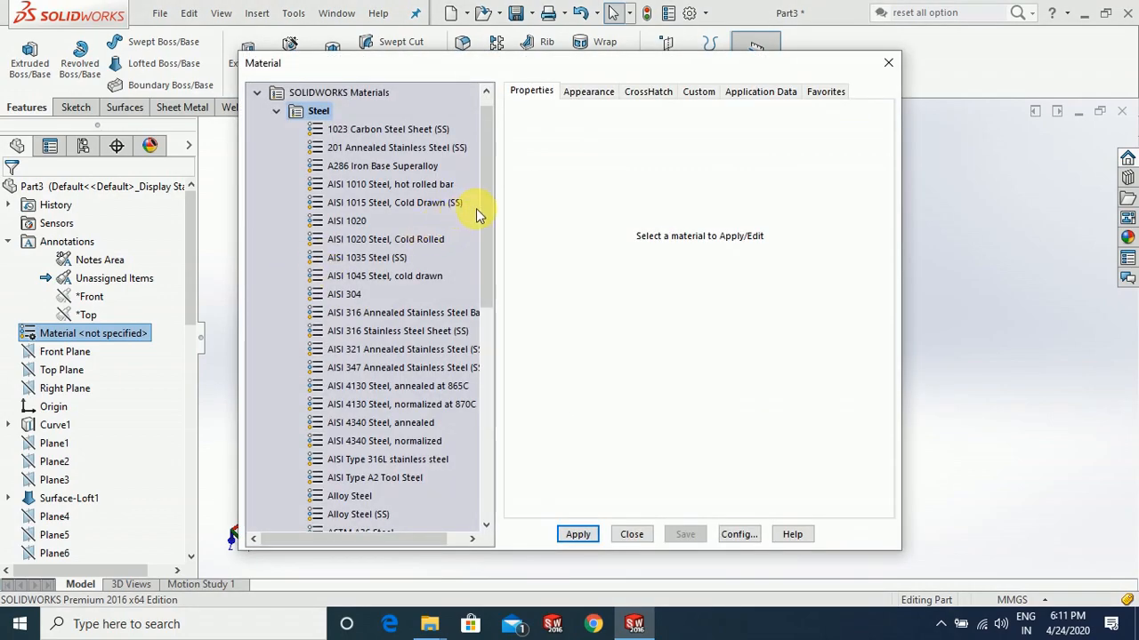
pyautogui.moveTo(494, 191); pyautogui.dragTo(473, 376)
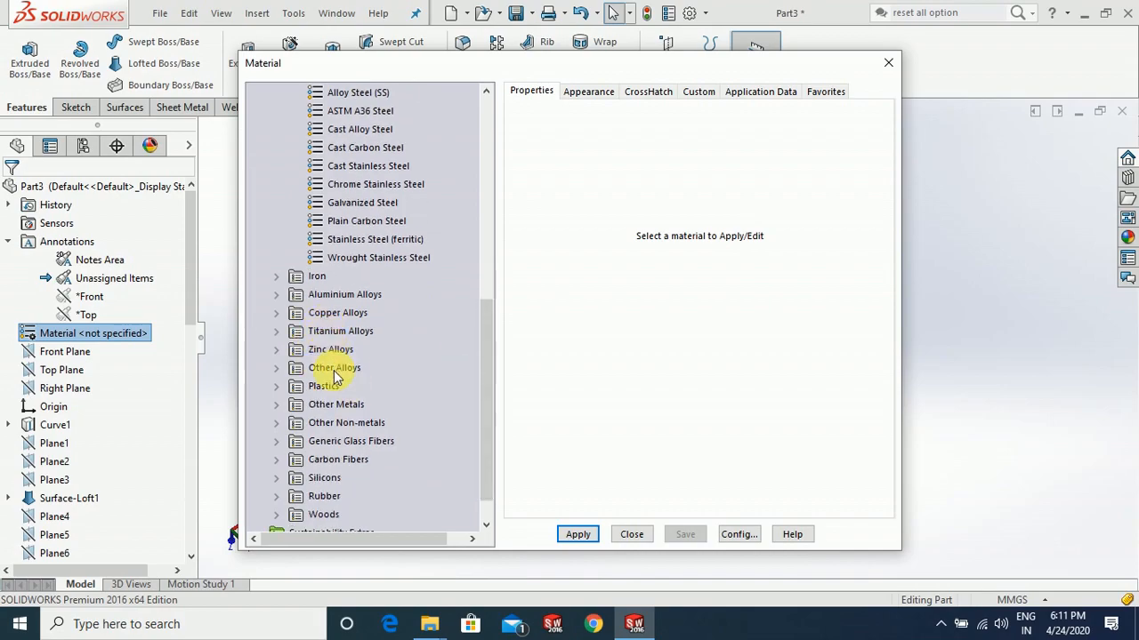
pyautogui.click(276, 388)
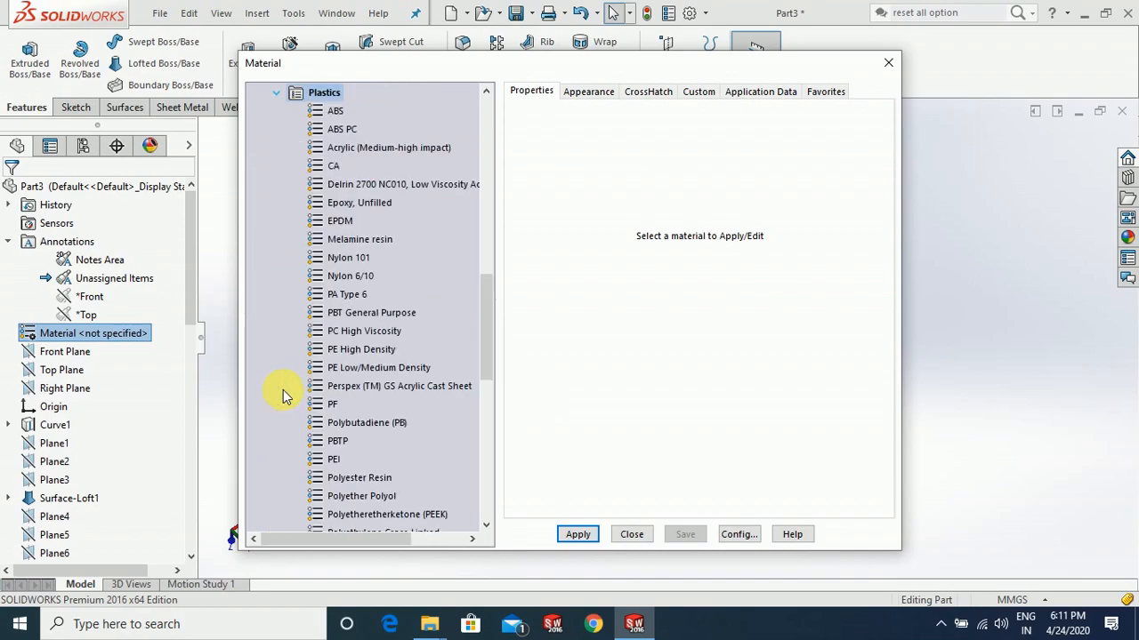
pyautogui.click(343, 130)
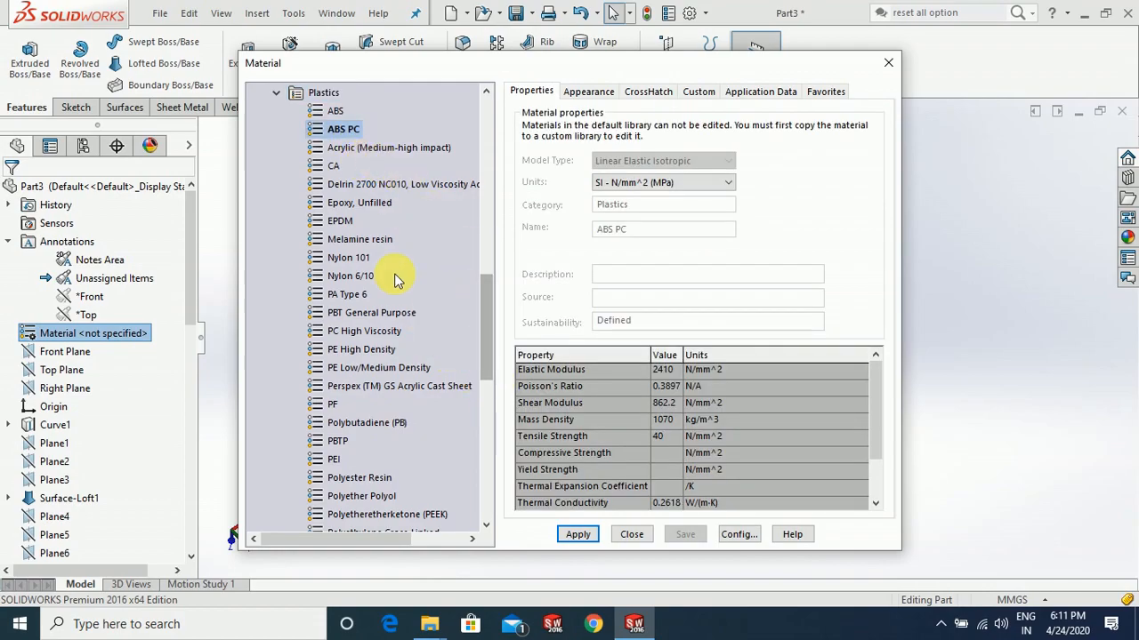
pyautogui.click(336, 112)
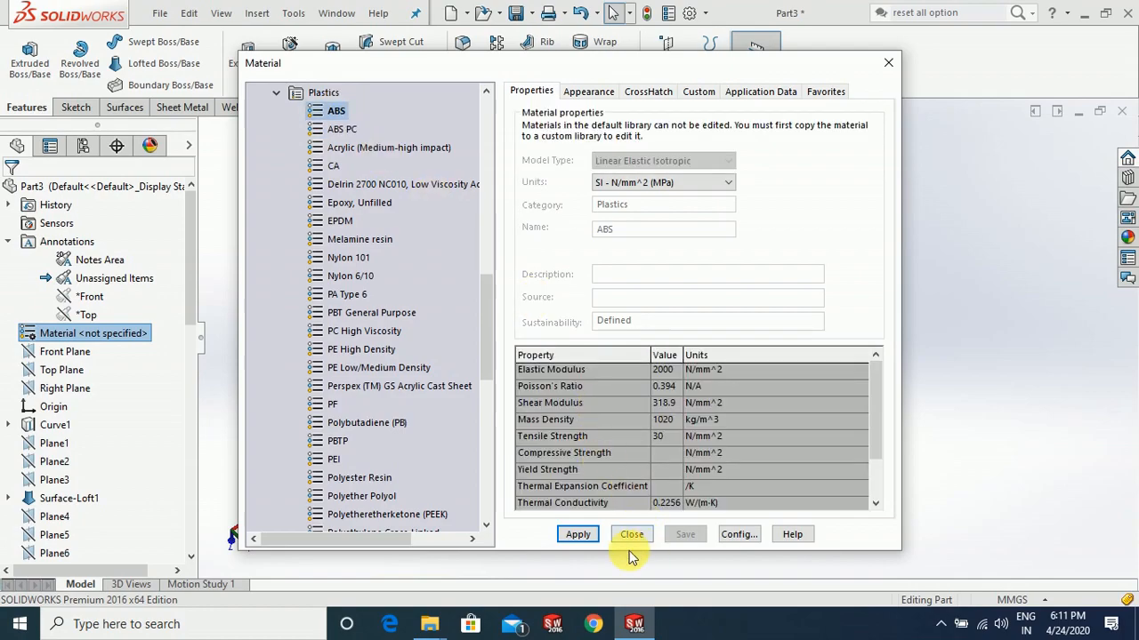
pyautogui.click(578, 536)
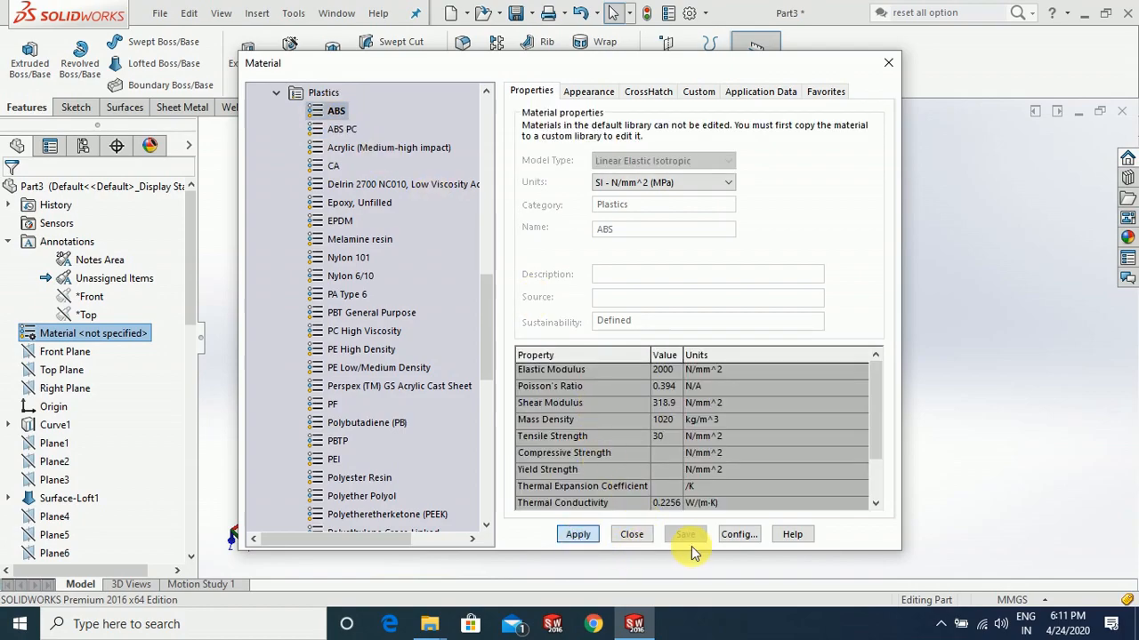
pyautogui.click(634, 534)
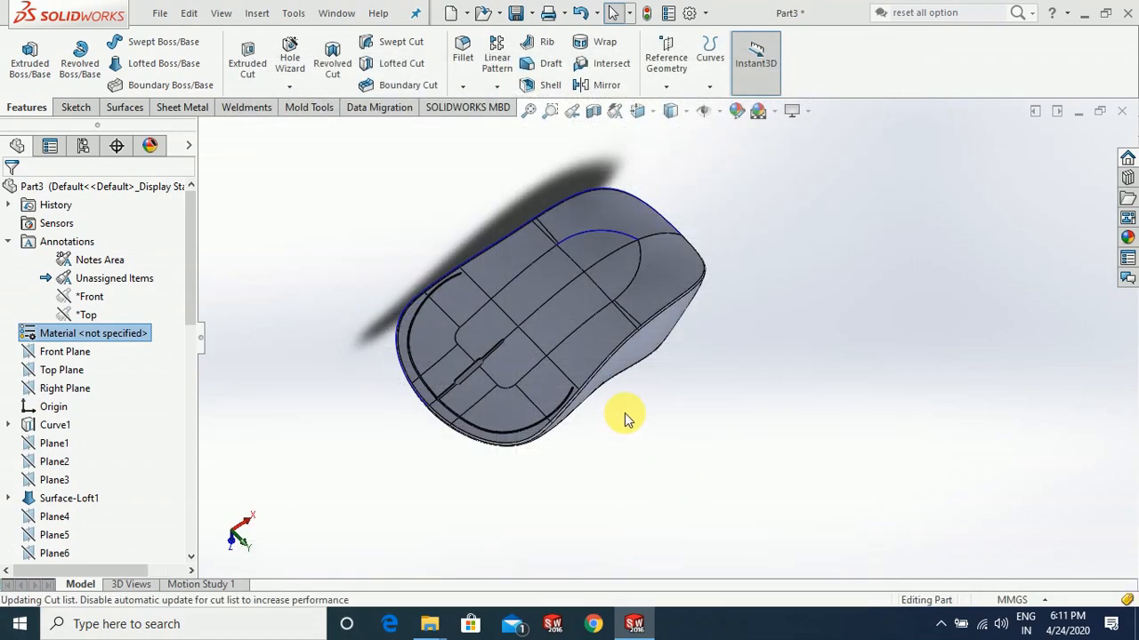
pyautogui.moveTo(615, 391); pyautogui.dragTo(767, 138, button='middle')
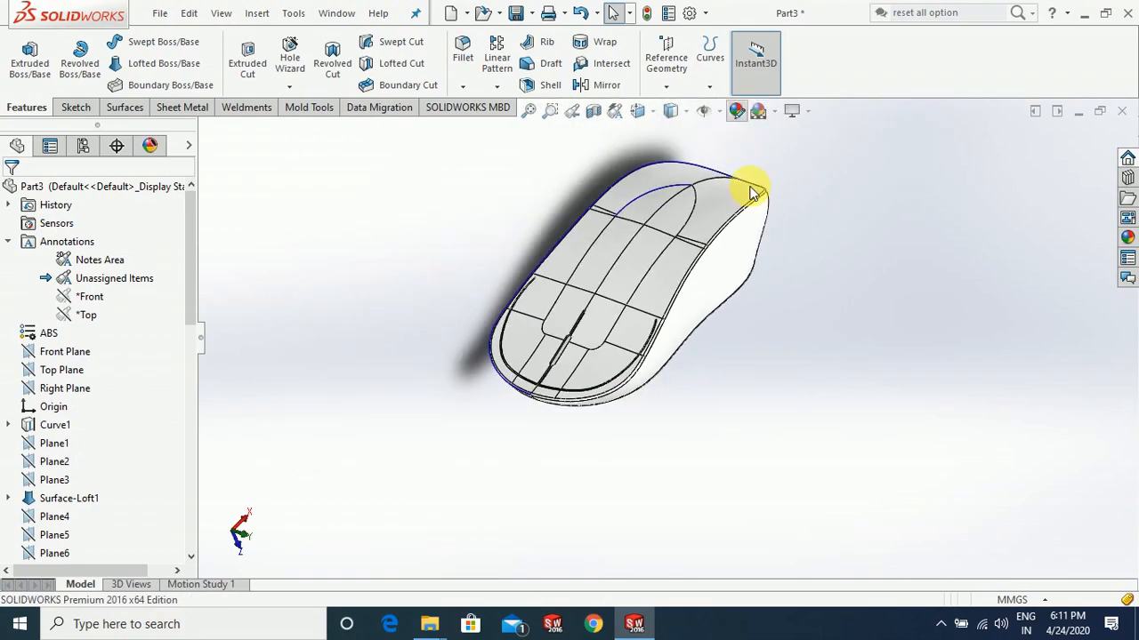